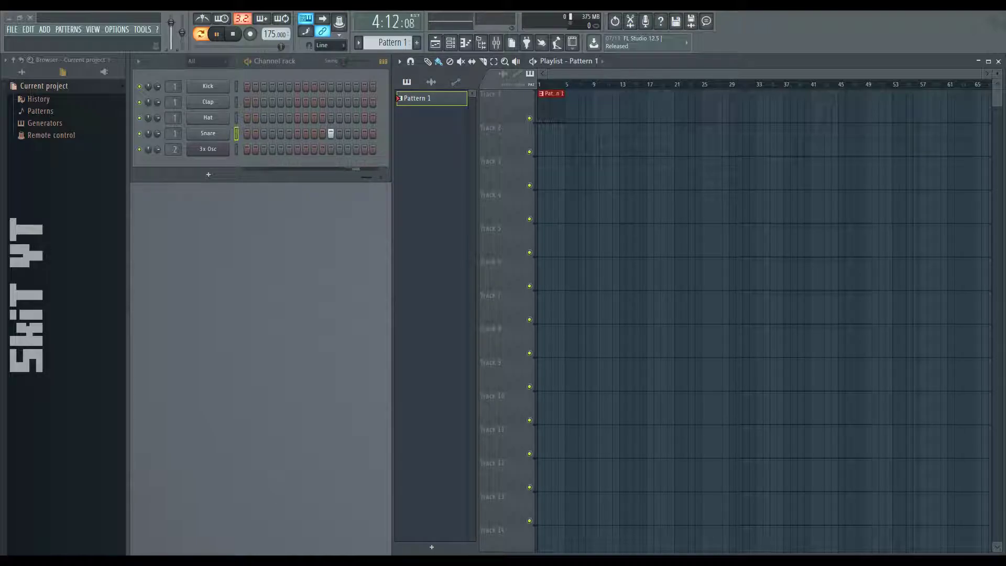
- Play Pattern 1 from its start in the playlist and stop the playback
click(226, 37)
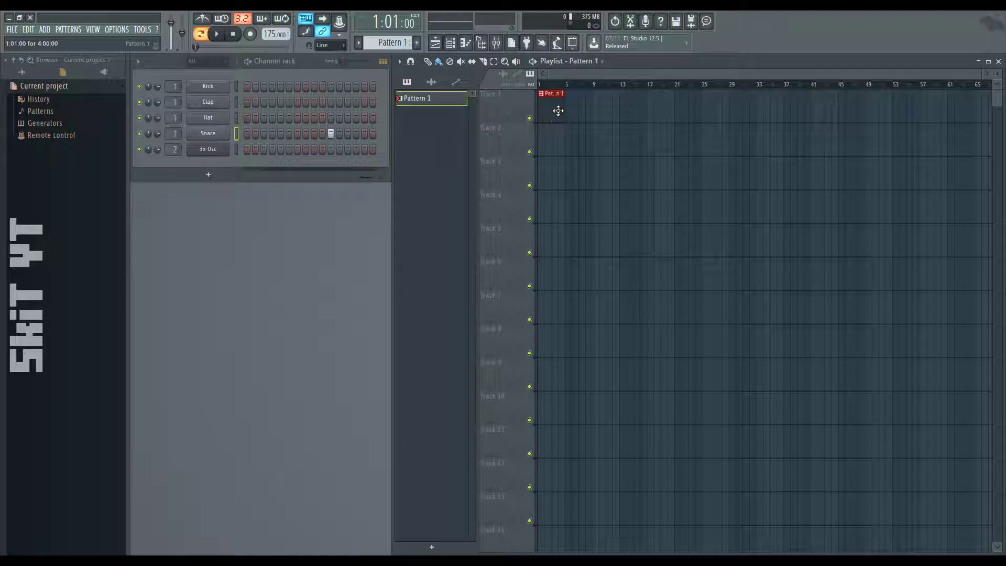
click(547, 86)
click(225, 38)
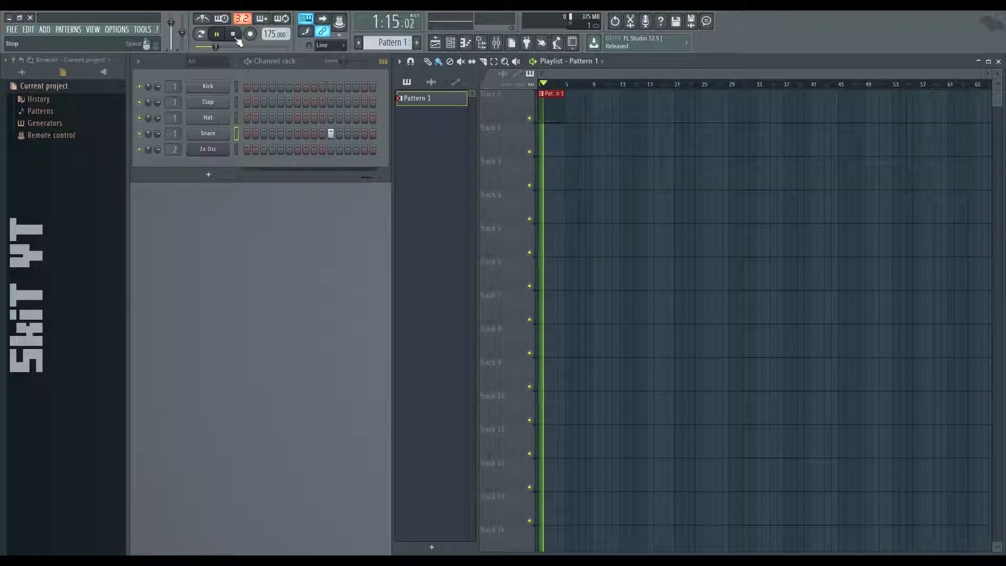
click(235, 39)
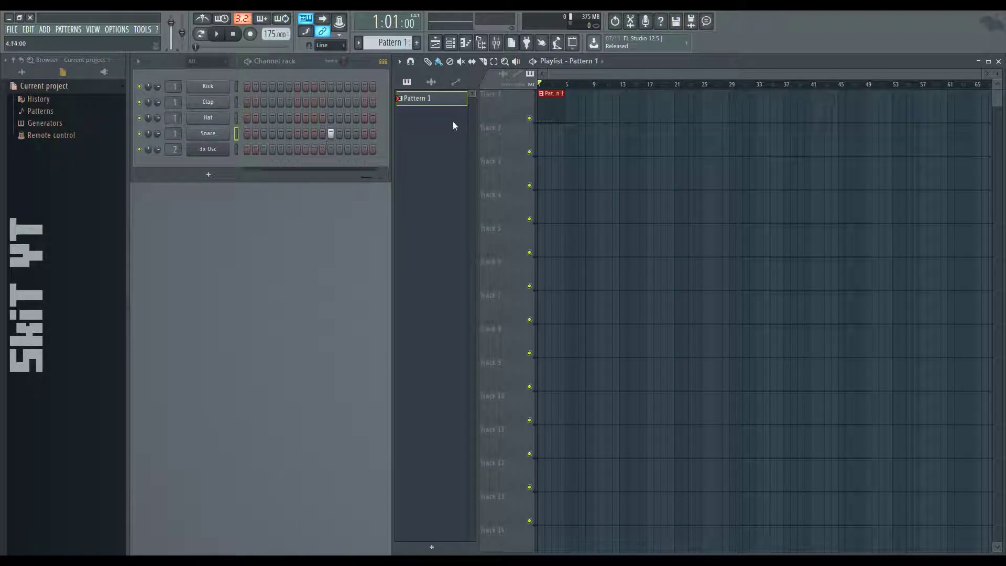
- Examine the Kick channel's notes in the piano roll, view its steps in the channel rack, and play Pattern 1
double_click(553, 107)
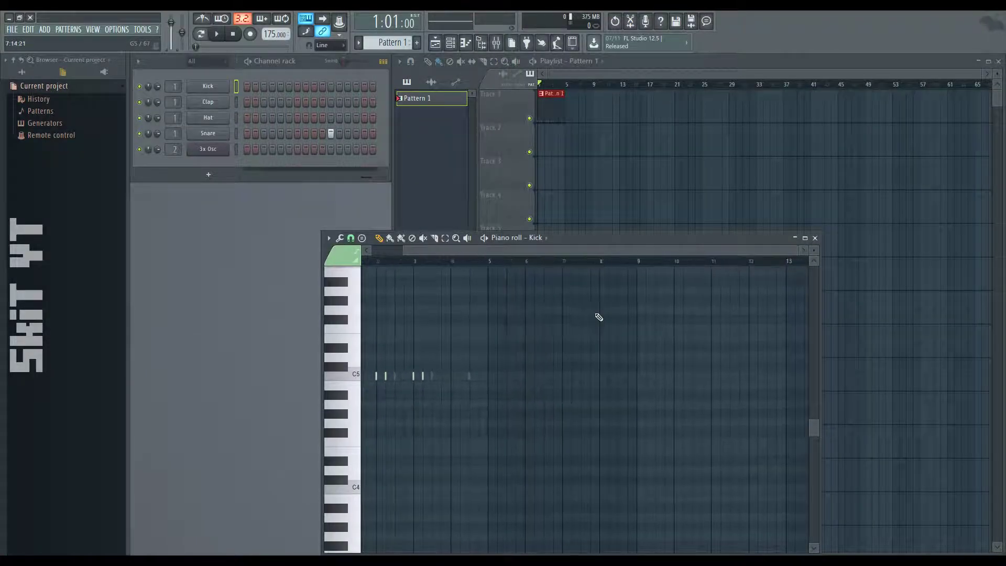
scroll(482, 435, up, 2)
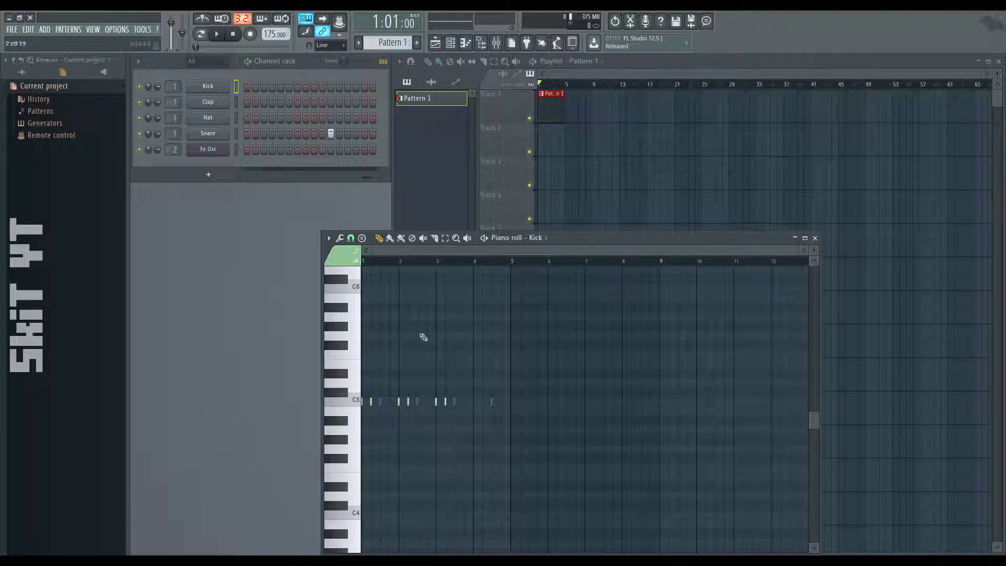
ctrl+scroll(423, 341, up, 3)
scroll(424, 343, left, 2)
drag(391, 43, 391, 43)
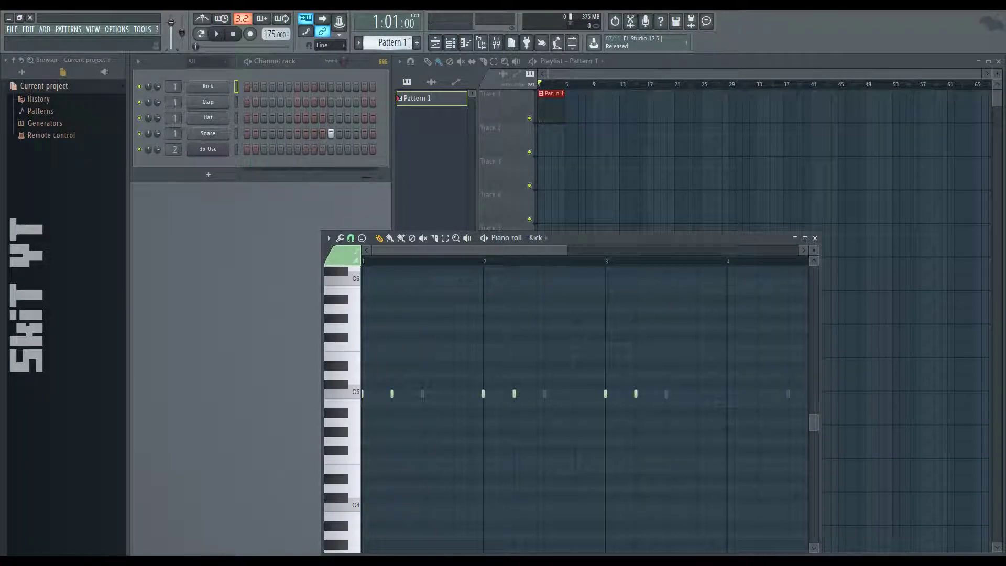
click(815, 238)
drag(338, 178, 317, 187)
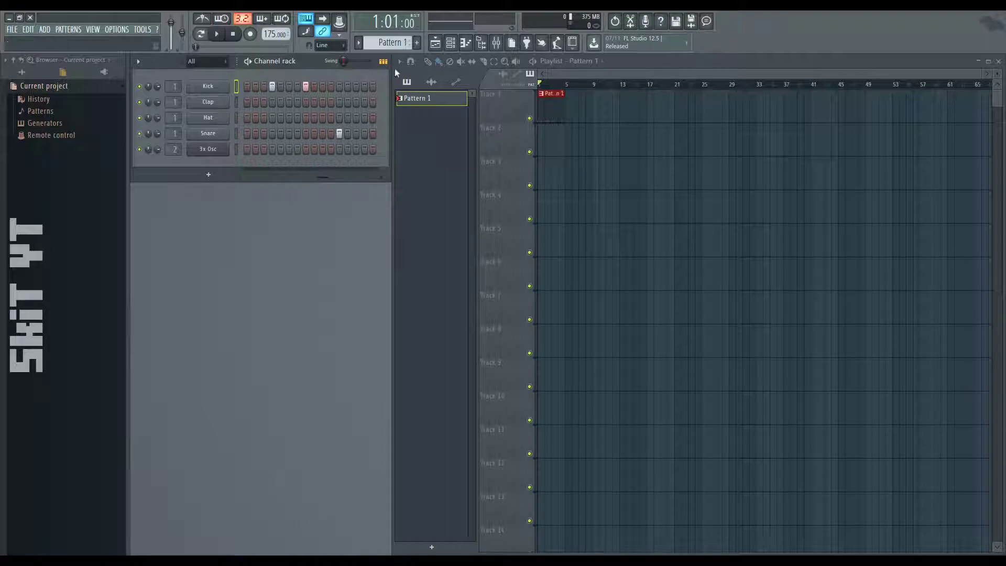
click(216, 34)
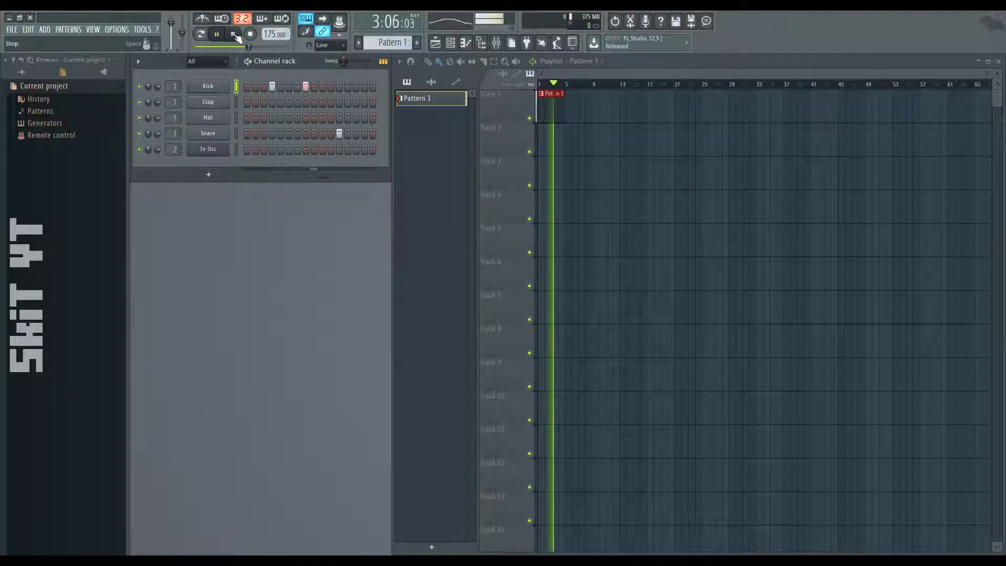
click(232, 34)
- Add a one-bar C5 note at the start of bar 4 in the Kick piano roll
double_click(550, 93)
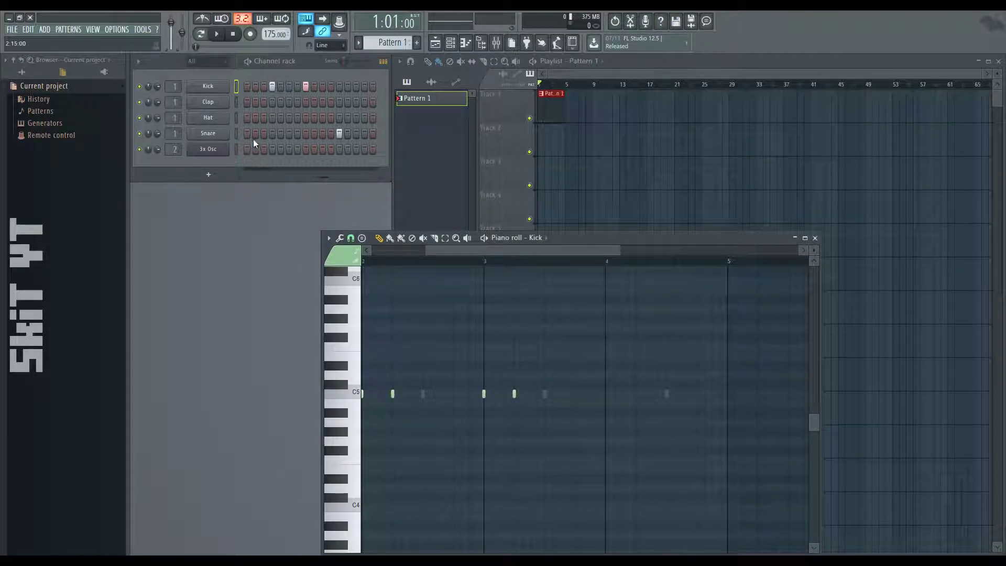
click(357, 280)
click(612, 397)
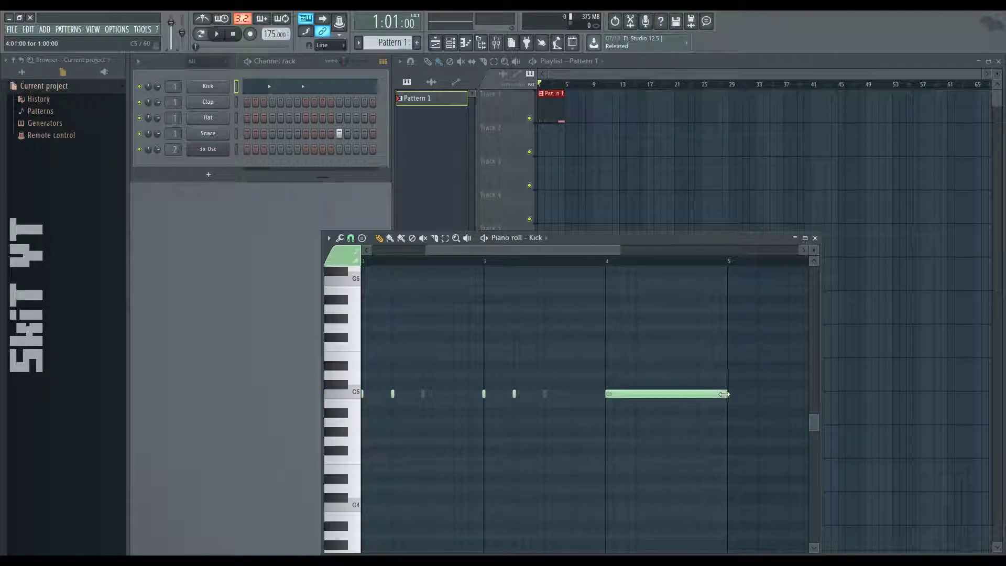
drag(725, 394, 498, 397)
scroll(619, 397, down, 2)
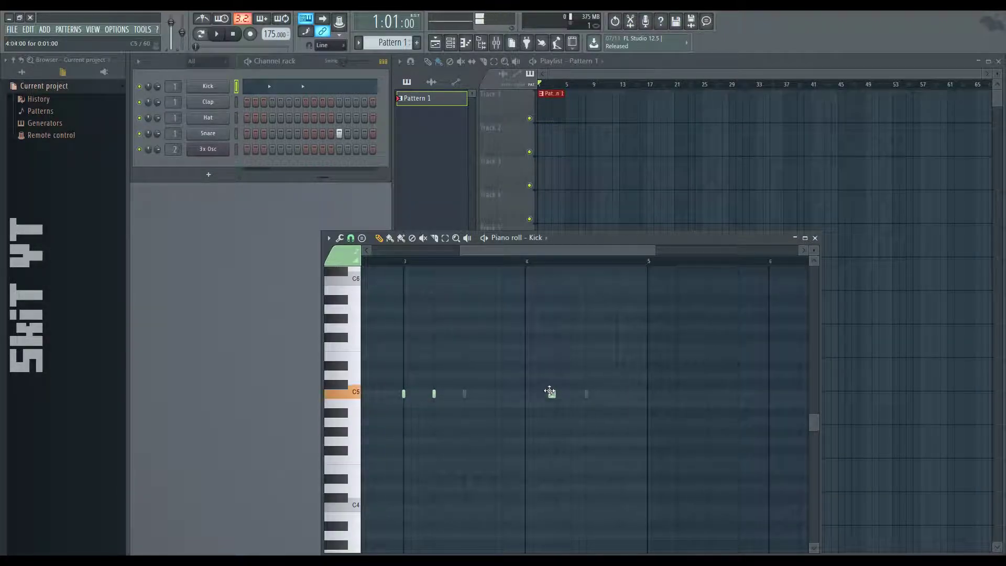
drag(535, 395, 648, 407)
- Play the pattern to hear bars 3 and 4 with the long kick note
click(526, 268)
right_click(526, 269)
key(space)
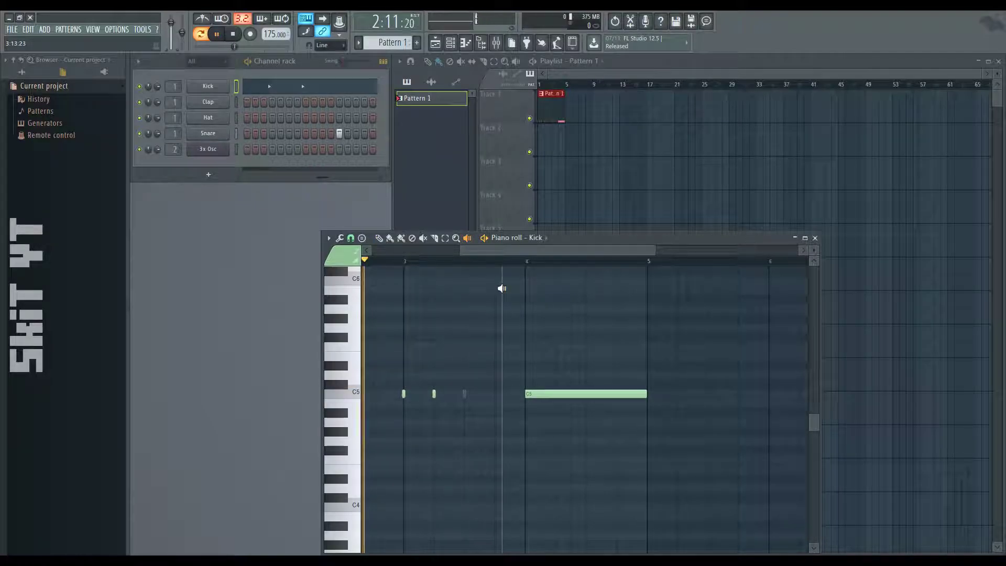
key(space)
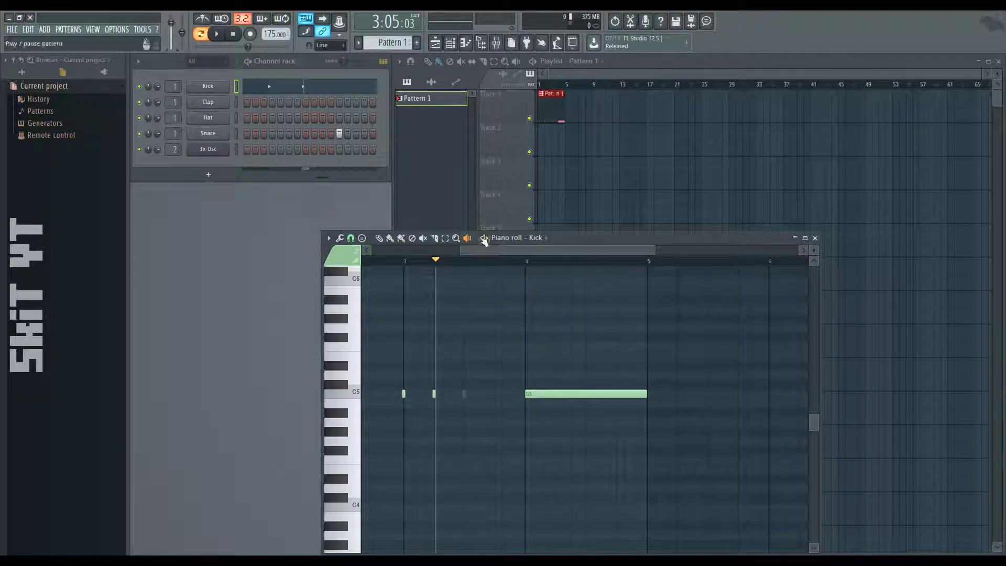
key(space)
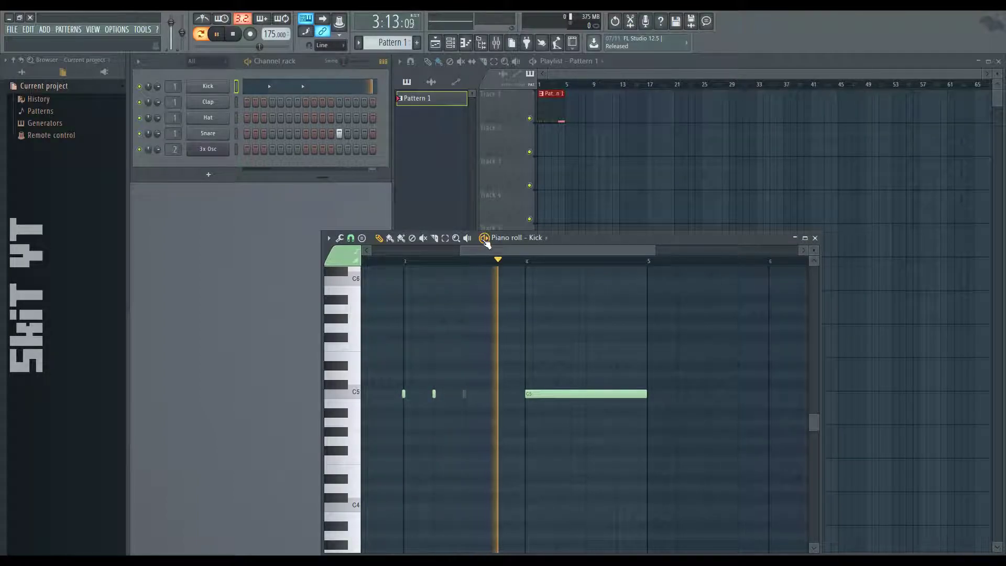
key(space)
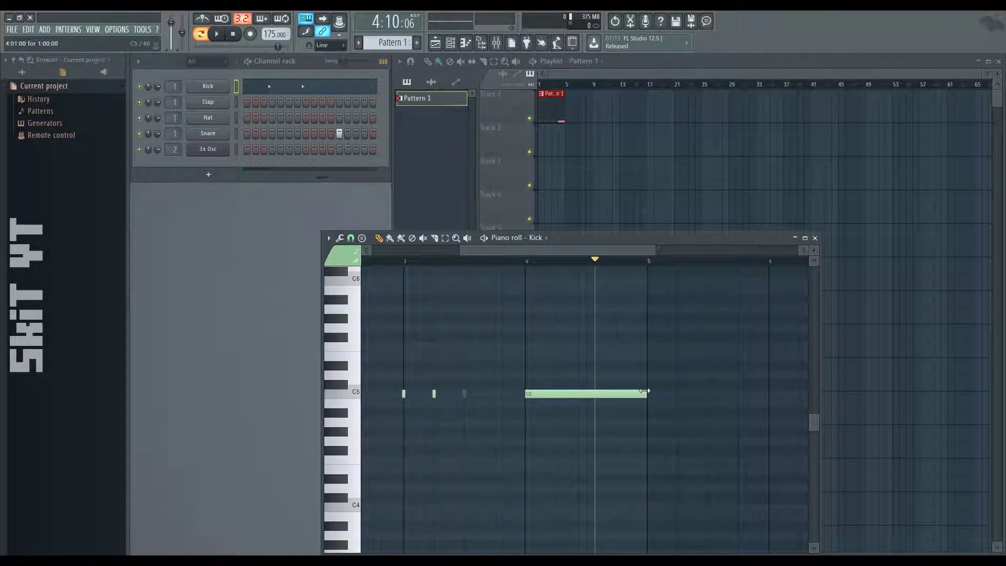
- Replace the one-bar kick note in bar 4 with a short C5 note at the bar's start
drag(647, 394, 522, 378)
right_click(529, 395)
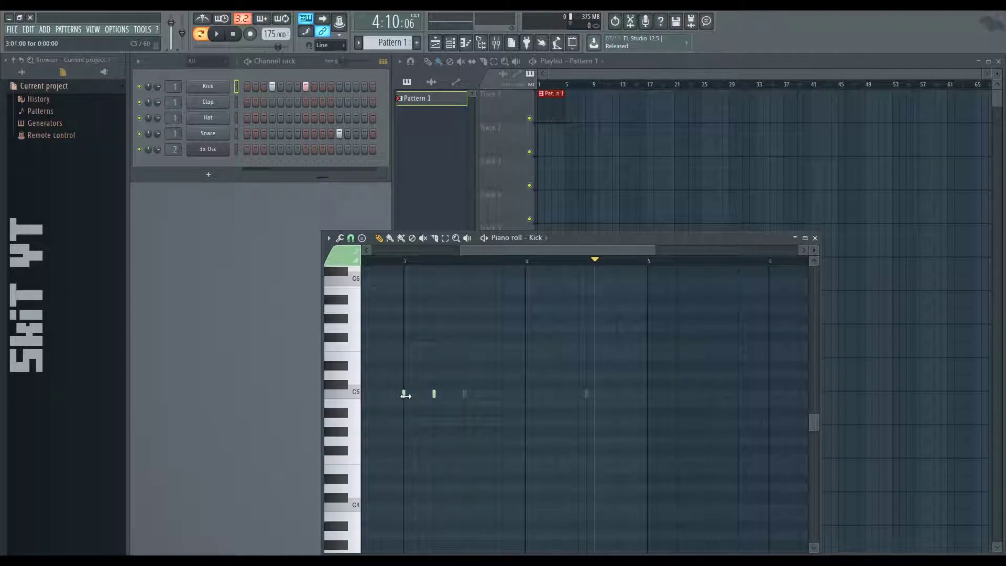
click(528, 394)
- Add short C5 kick notes on steps 2, 3 and 4 of bar 4 and listen to the result
scroll(536, 400, up, 1)
scroll(536, 400, up, 3)
click(580, 395)
click(542, 260)
key(space)
key(space)
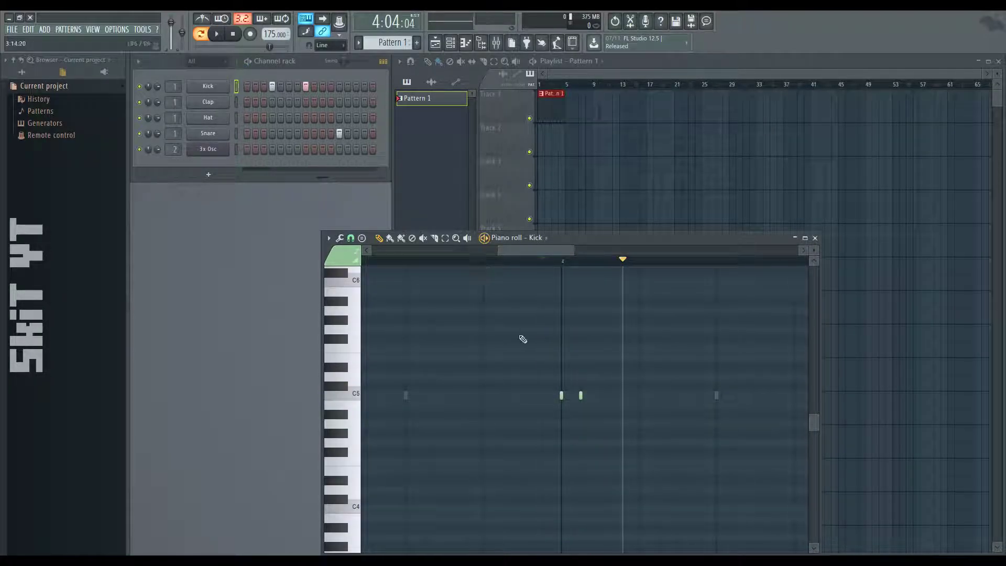
click(600, 395)
click(620, 395)
drag(541, 260, 523, 260)
key(space)
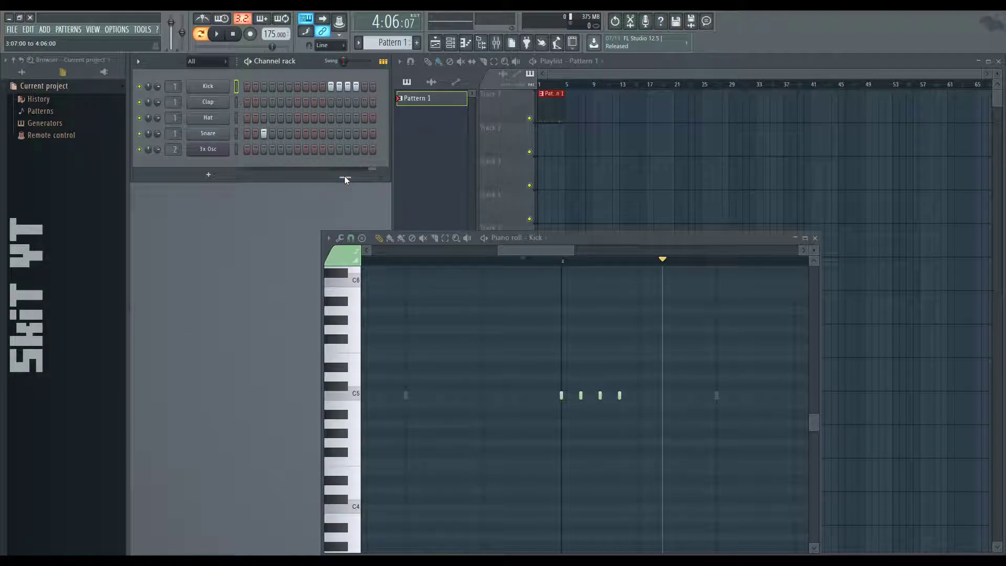
- Remove the three extra kick notes after the first one in bar 4
right_click(619, 395)
right_click(600, 395)
right_click(580, 395)
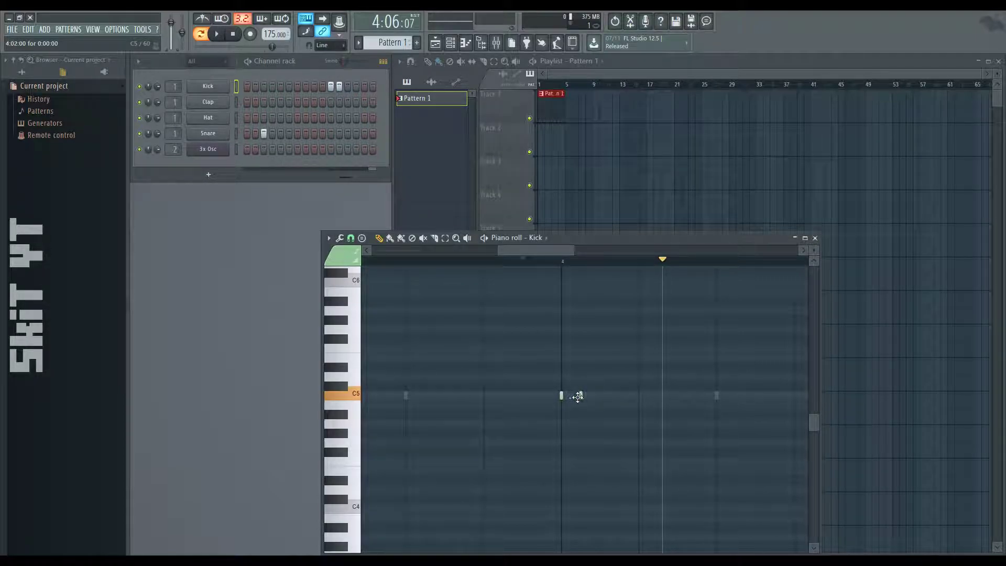
click(581, 396)
mouse_move(580, 395)
mouse_down()
mouse_move(566, 404)
mouse_move(571, 393)
mouse_up()
drag(584, 396, 570, 396)
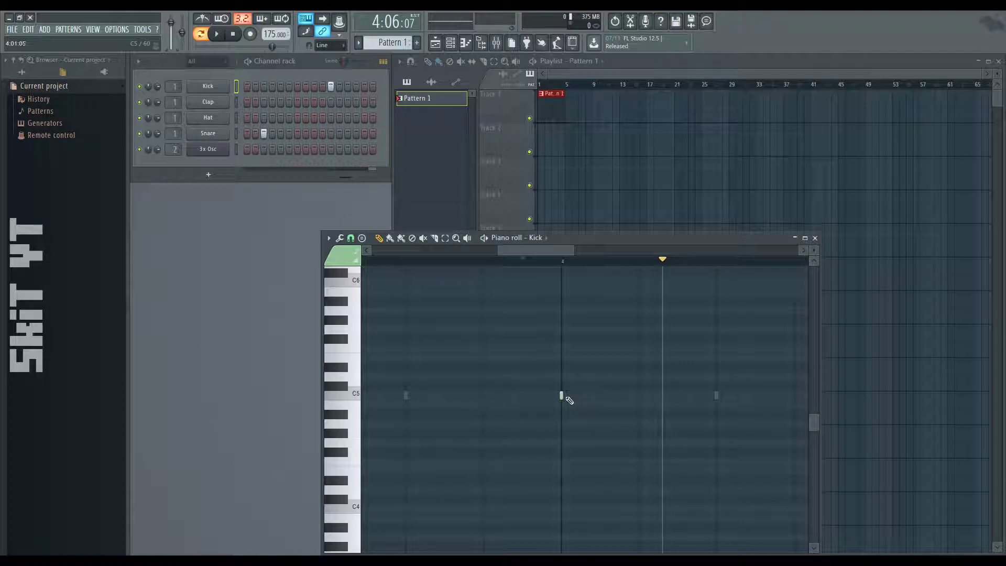
- Try placing a second C5 kick note off the grid, between the first two steps of bar 4
click(563, 396)
click(580, 396)
click(581, 396)
click(580, 396)
click(580, 396)
click(579, 397)
right_click(581, 396)
click(576, 396)
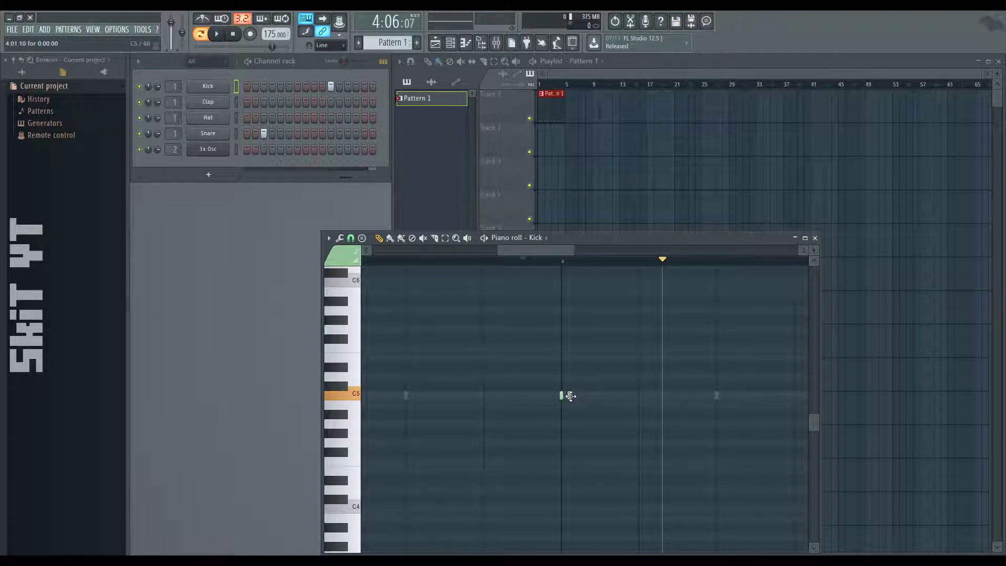
click(570, 397)
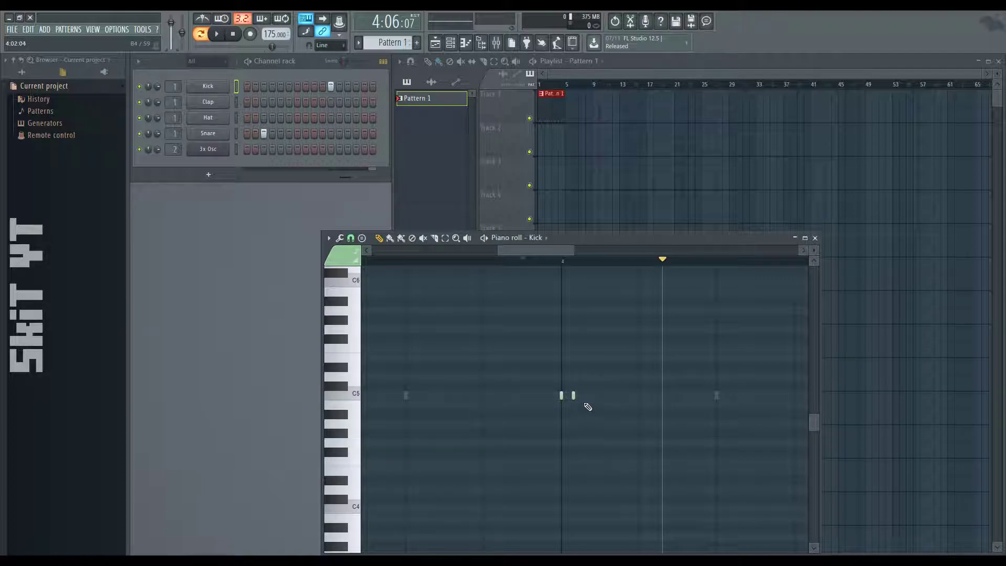
drag(573, 396, 570, 396)
- Space a second and third C5 kick note about half a step apart after bar 4's start, and play the pattern
scroll(571, 403, up, 5)
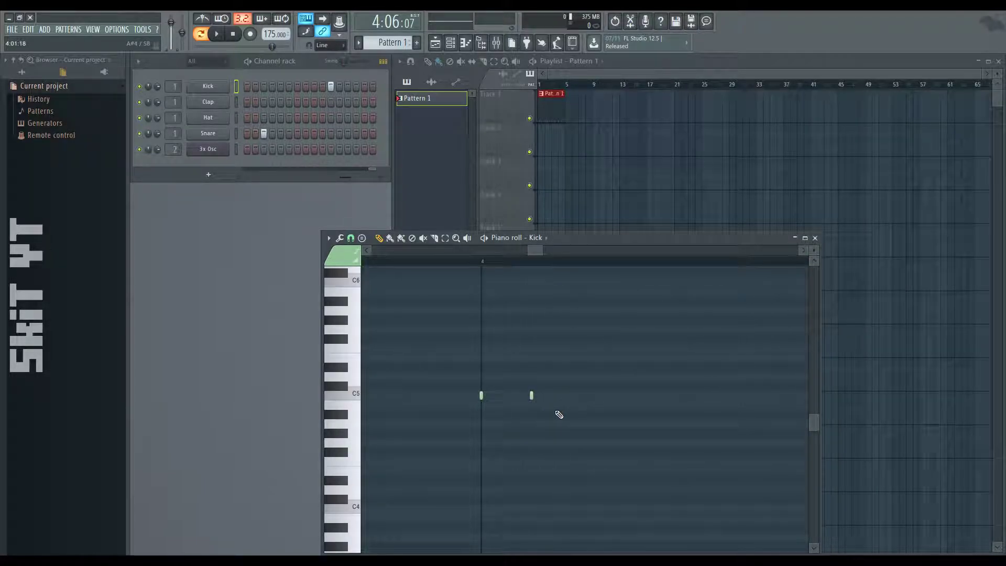
drag(538, 395, 539, 395)
click(590, 396)
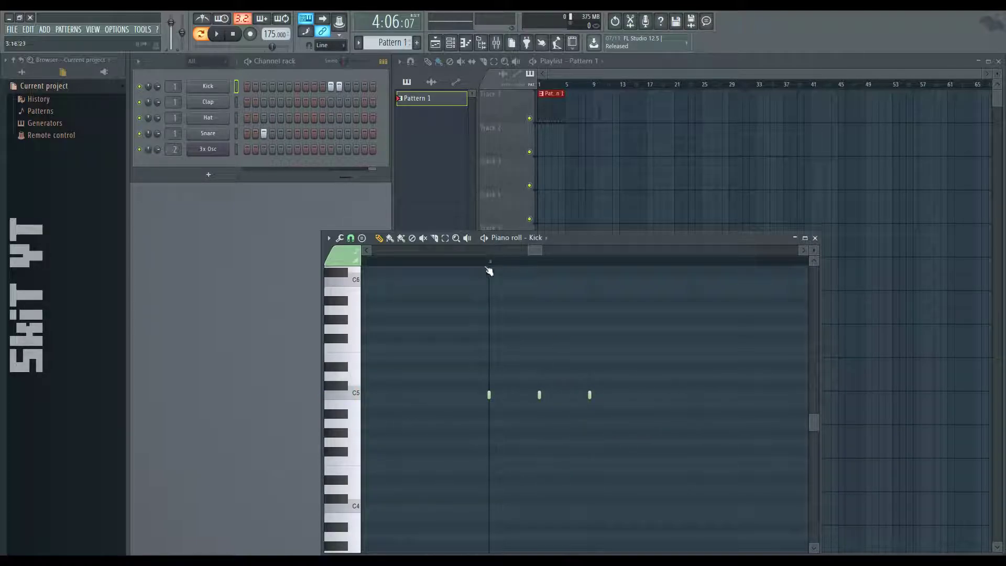
scroll(493, 272, up, 1)
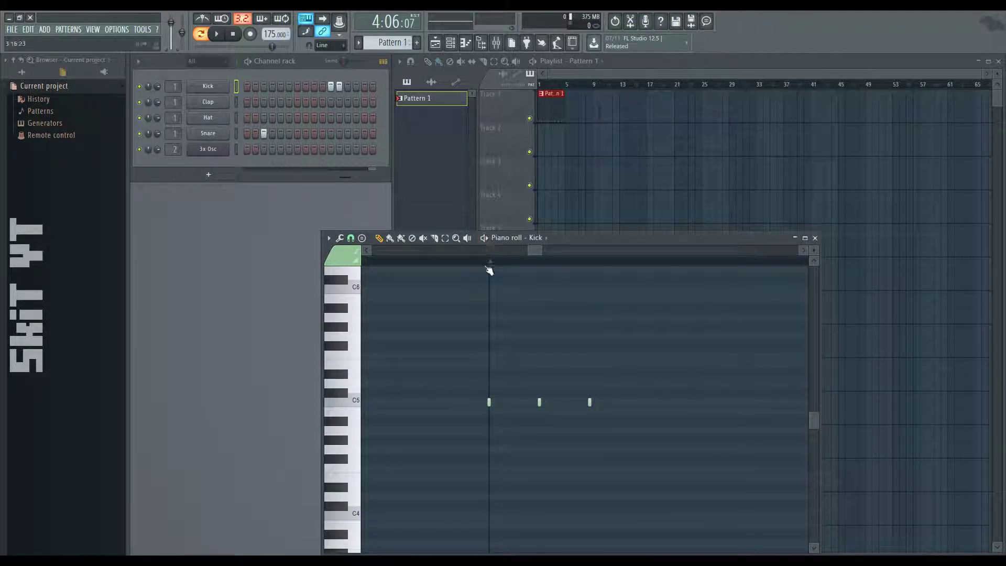
key(space)
scroll(518, 367, down, 4)
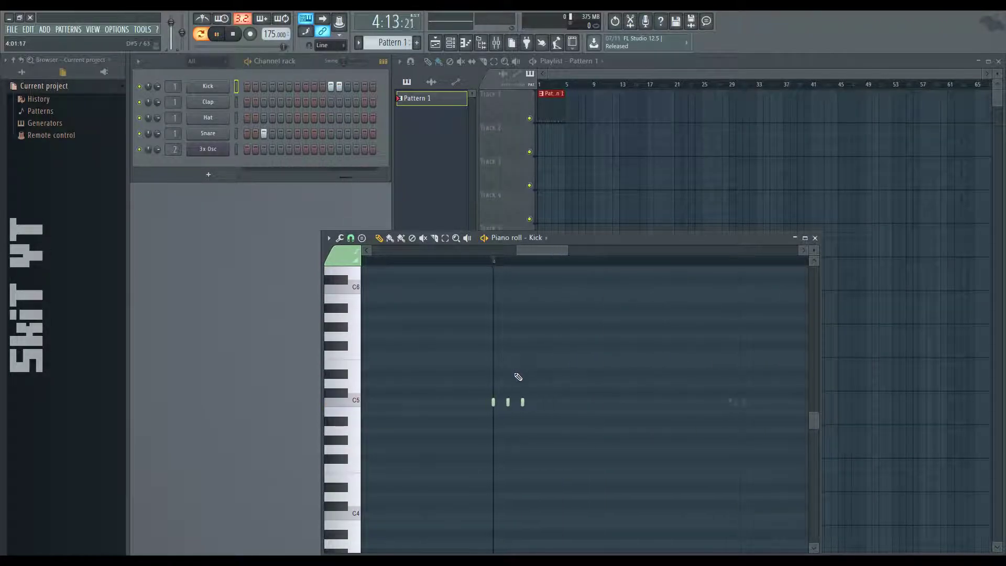
scroll(519, 400, up, 3)
scroll(523, 410, down, 3)
scroll(530, 400, up, 1)
- Replace the two kick notes after bar 4's start with ones about one and a half steps apart, listen, and stop playback
right_click(520, 402)
right_click(503, 401)
click(538, 402)
click(587, 402)
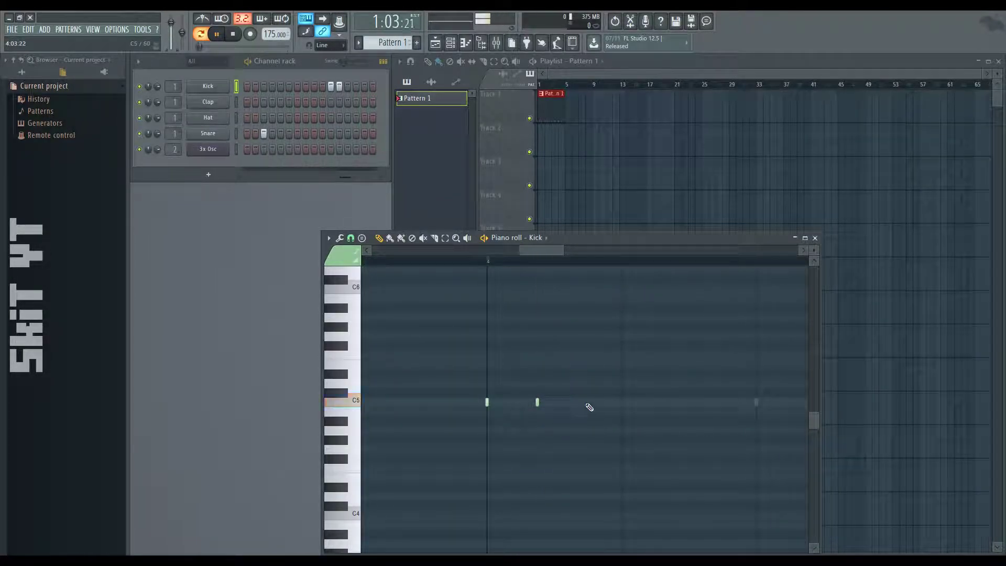
scroll(584, 414, down, 3)
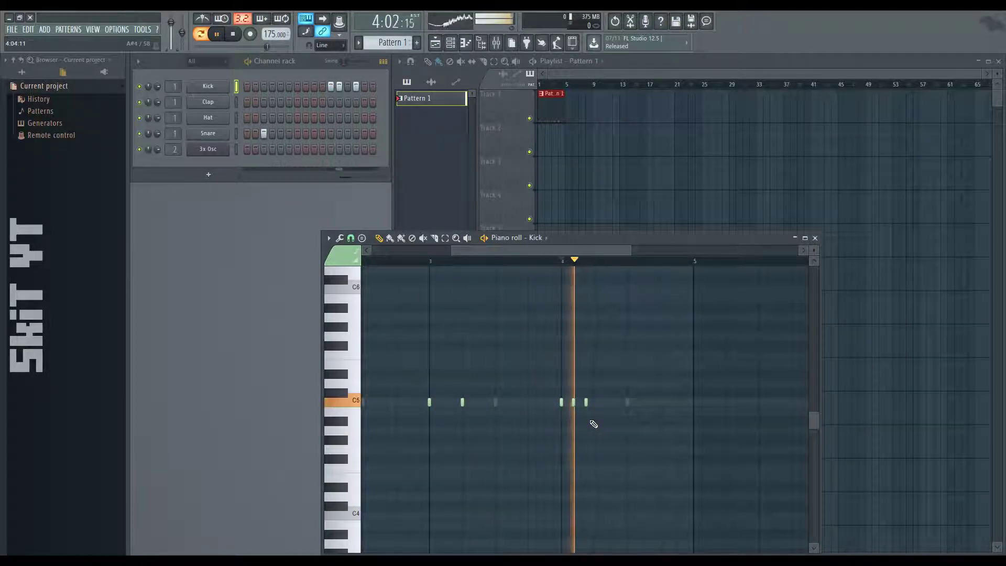
key(space)
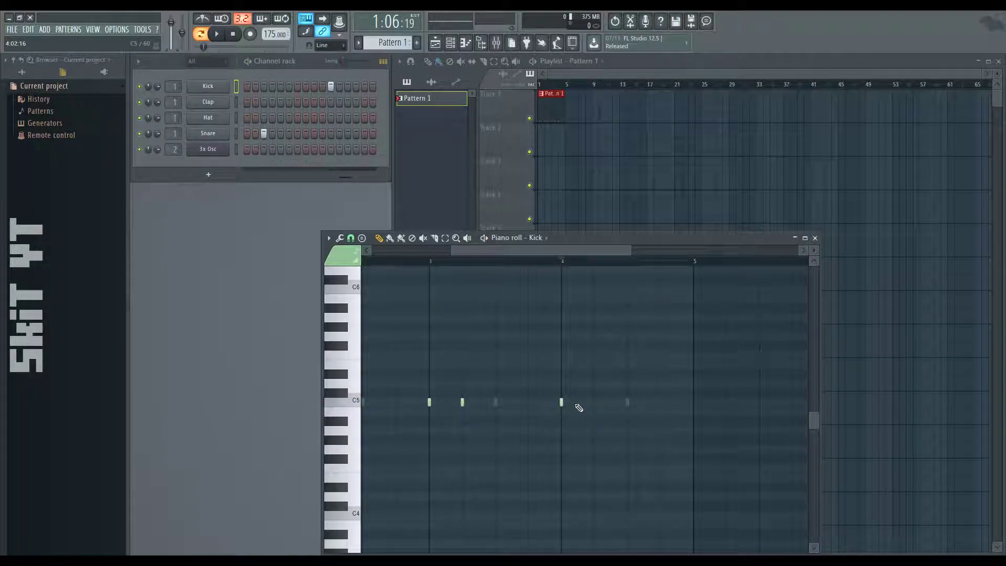
- Move the playback position to the start of bar 3 in the Kick piano roll
key(z)
scroll(540, 341, down, 2)
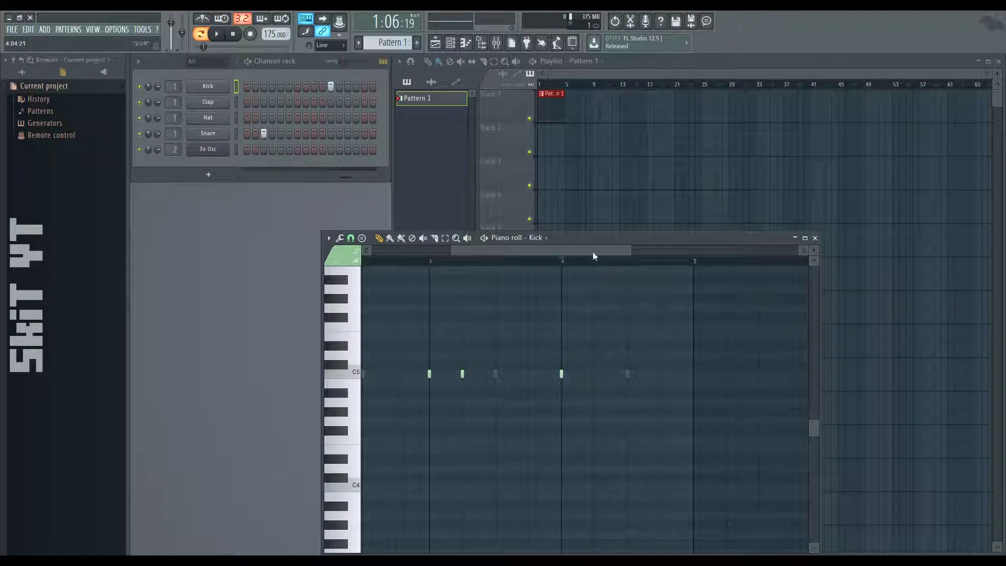
click(439, 257)
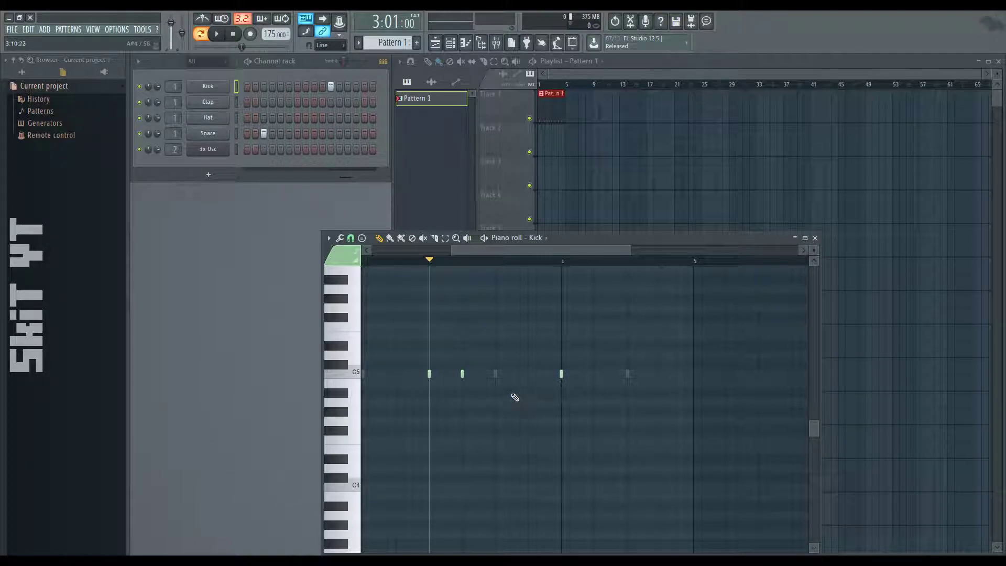
drag(521, 373, 674, 353)
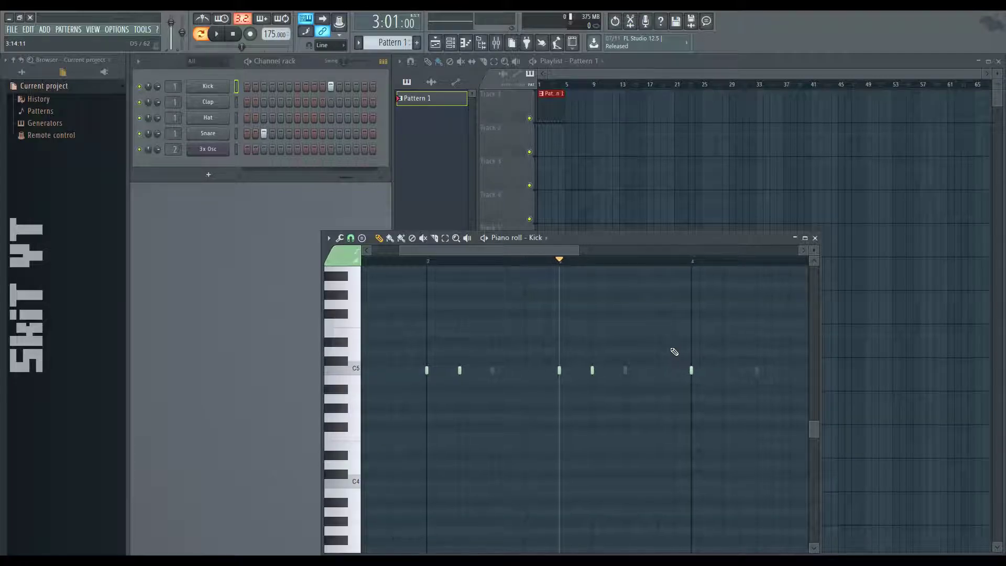
- Play the pattern and check the kick notes in the piano roll once more before closing it
click(814, 238)
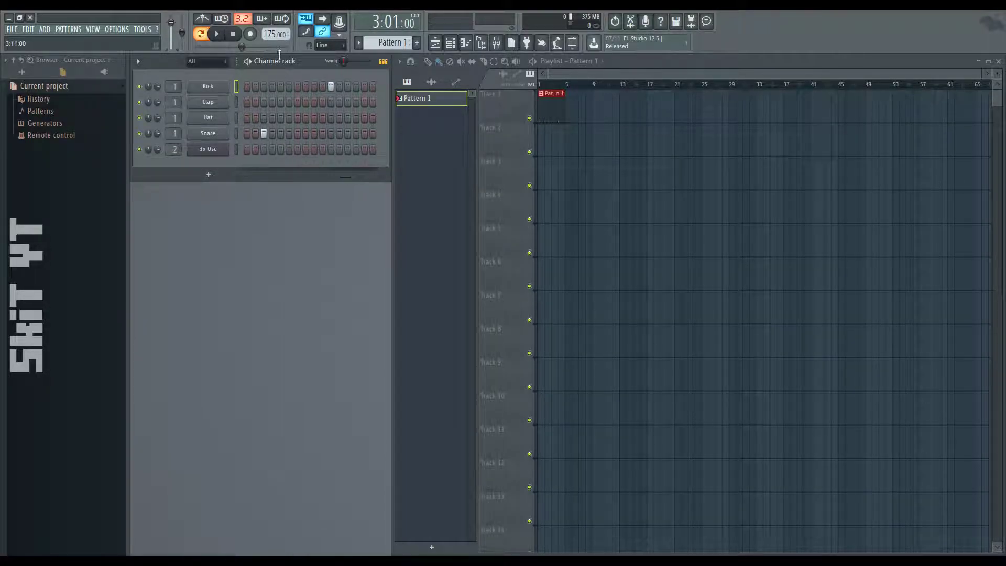
key(space)
double_click(543, 105)
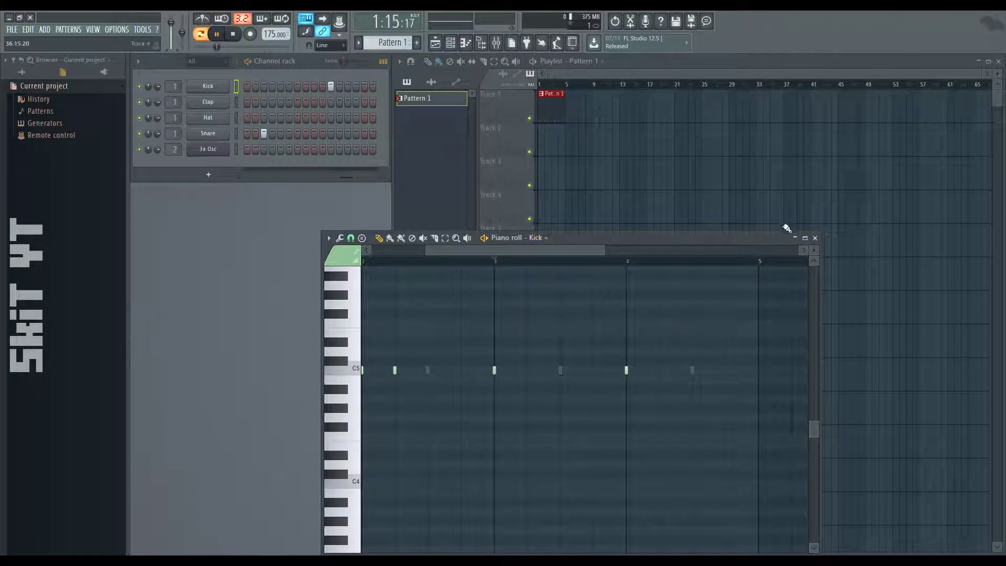
click(814, 238)
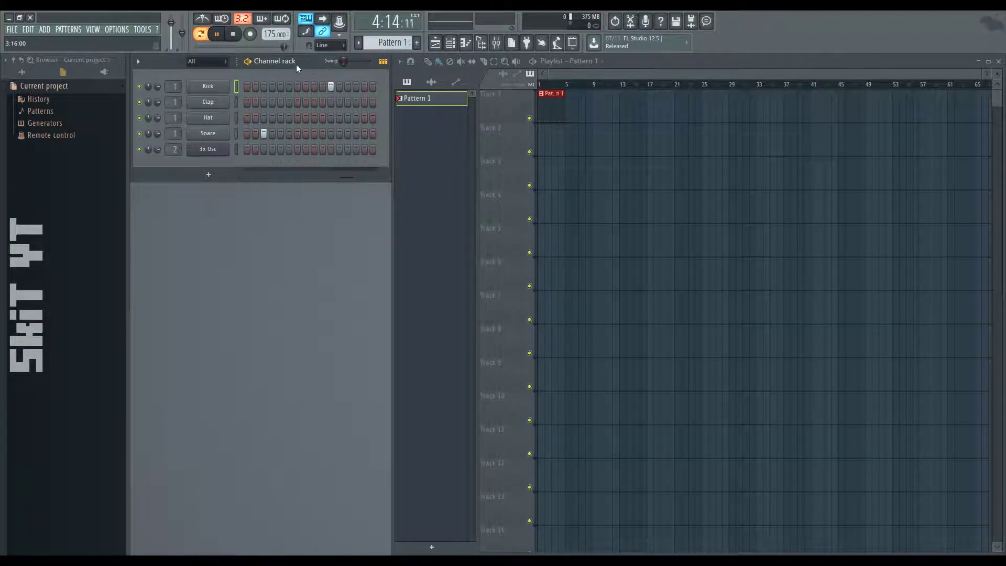
- Remove the existing kick and snare steps from Pattern 1, starting at bar 1, and check the cleared pattern
click(333, 88)
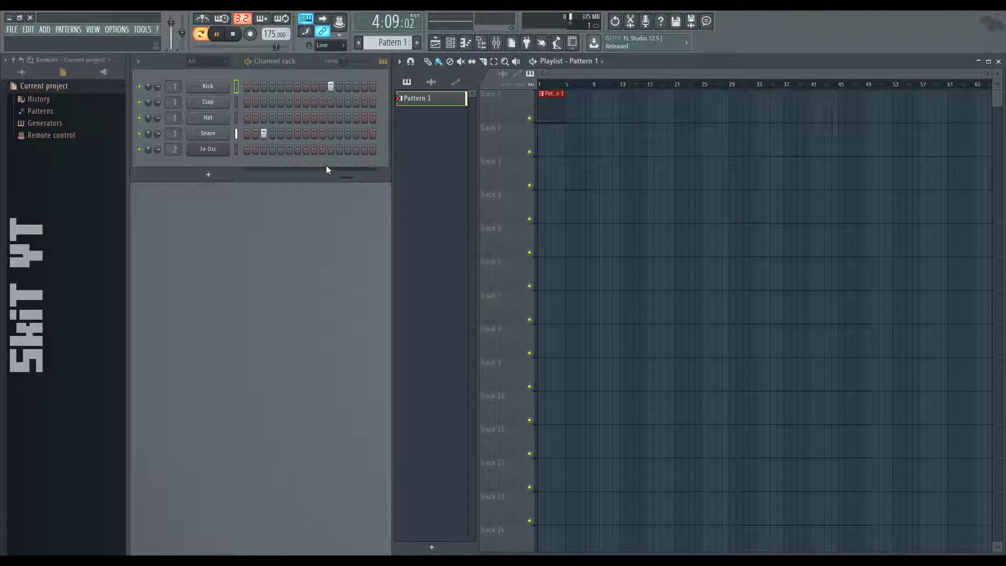
drag(349, 177, 244, 185)
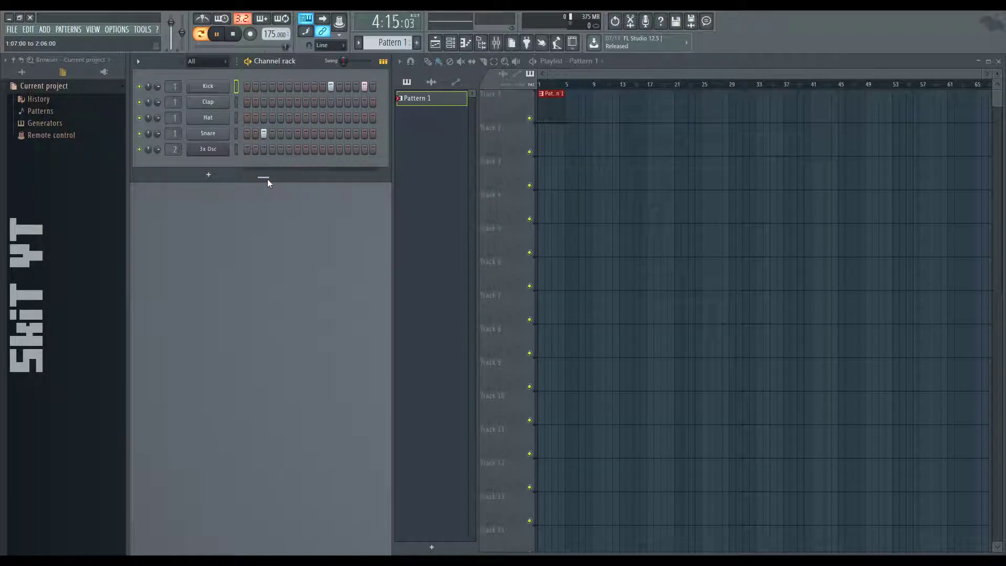
right_click(315, 134)
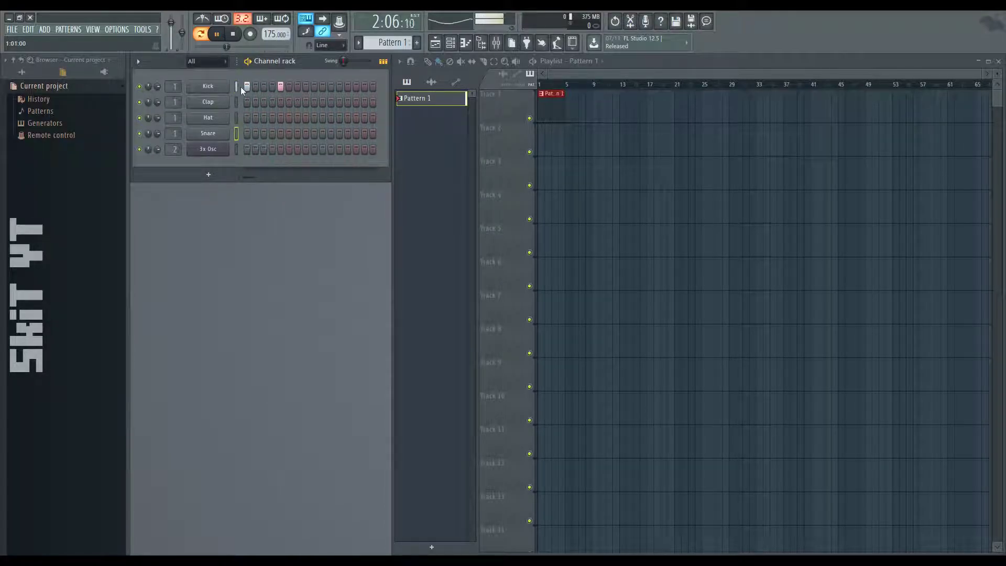
right_click(281, 86)
right_click(247, 87)
drag(253, 179, 252, 179)
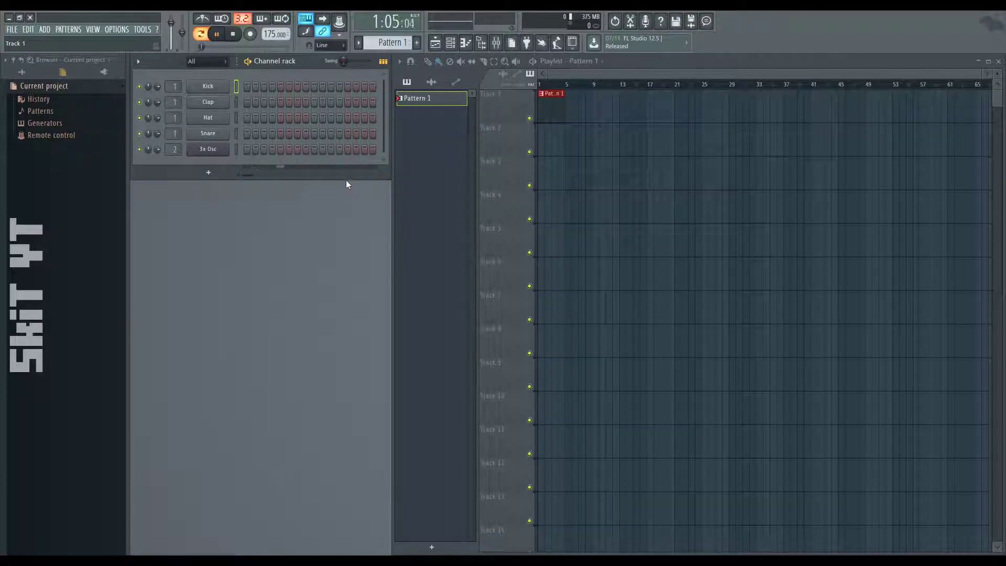
click(455, 104)
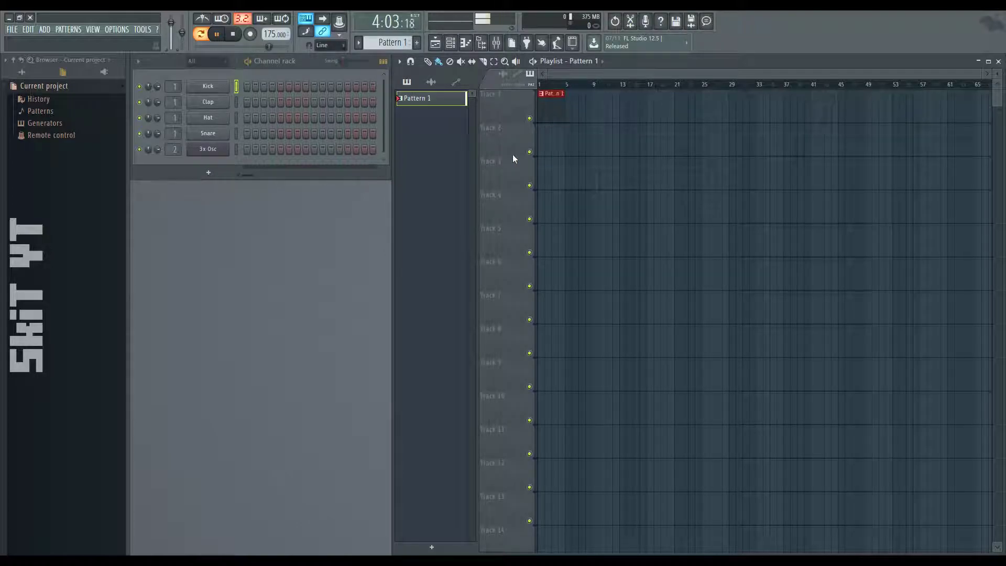
key(ctrl+z)
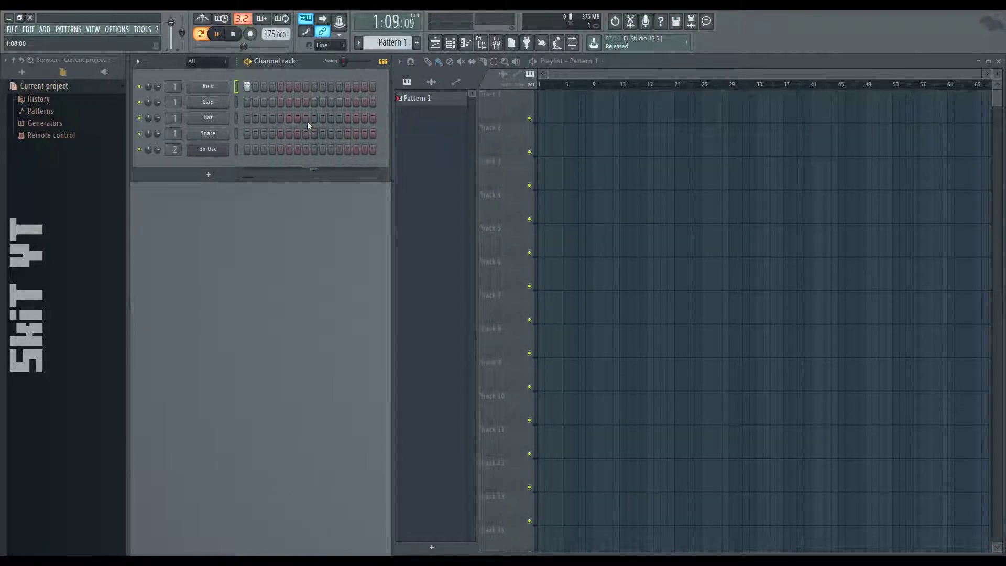
- Sequence a kick on step 1 and a snare on step 9 of each bar across the first three bars
click(315, 134)
click(314, 101)
click(314, 102)
click(314, 134)
click(337, 87)
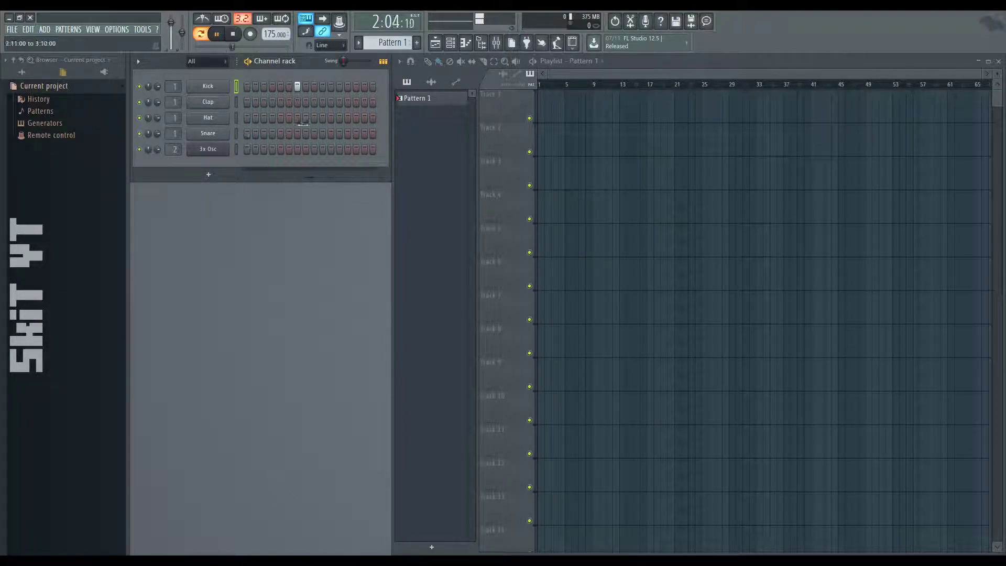
click(339, 134)
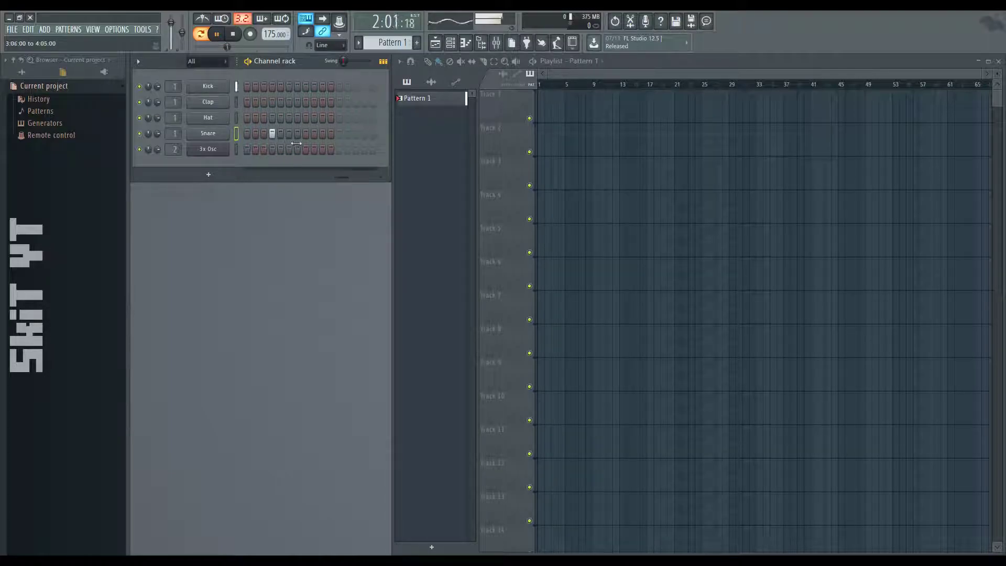
- Place Pattern 1 at bar 1 of Track 1, complete bar 4 with a snare on step 9, play the song and stop
click(545, 101)
click(307, 109)
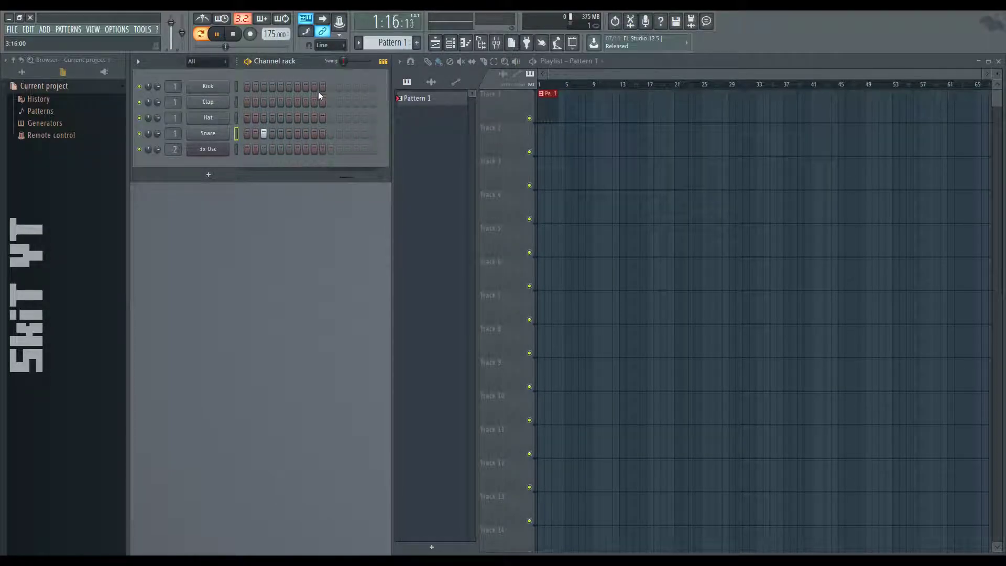
click(347, 133)
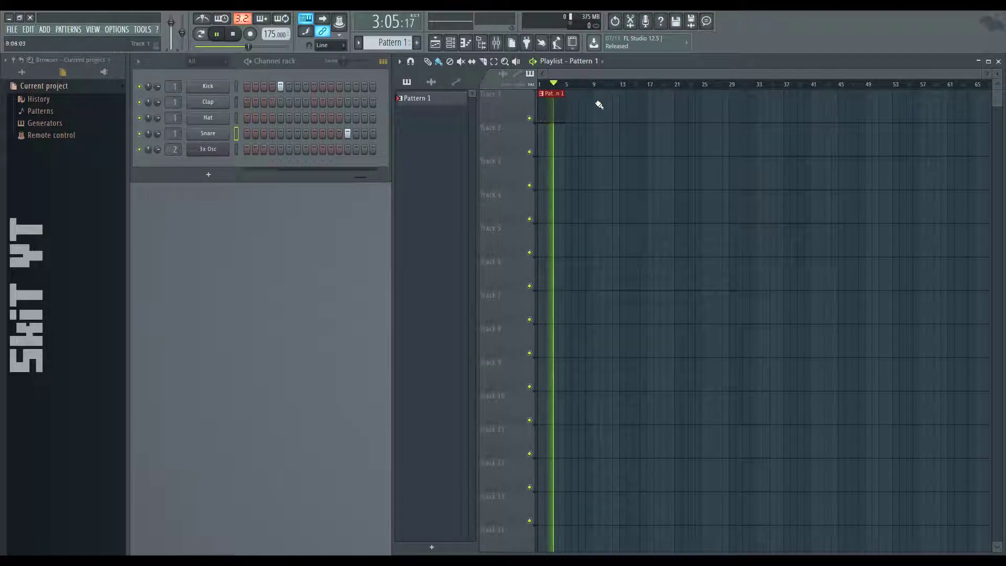
click(233, 34)
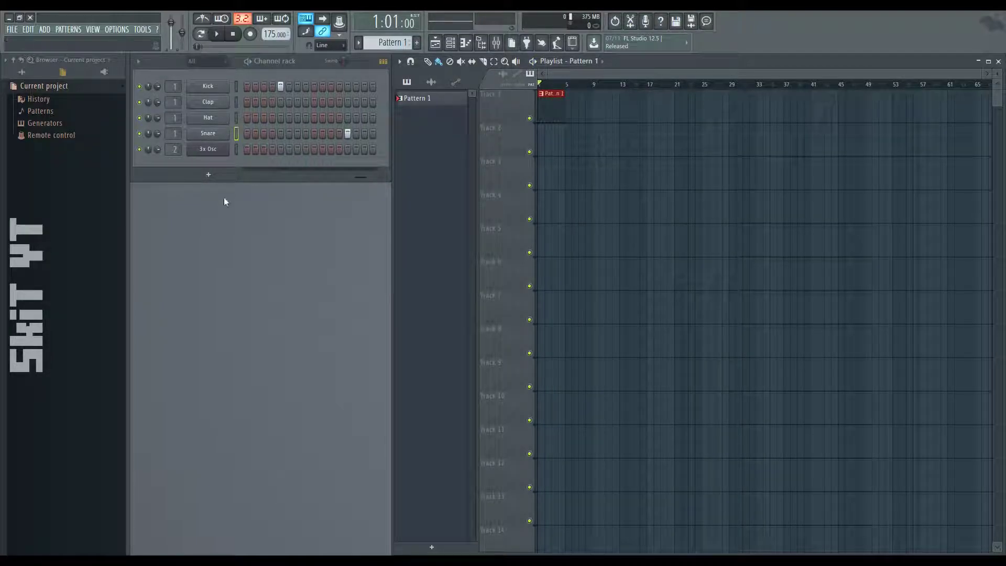
- Look at the 3x Osc settings and the Kick piano roll, and close both
click(223, 149)
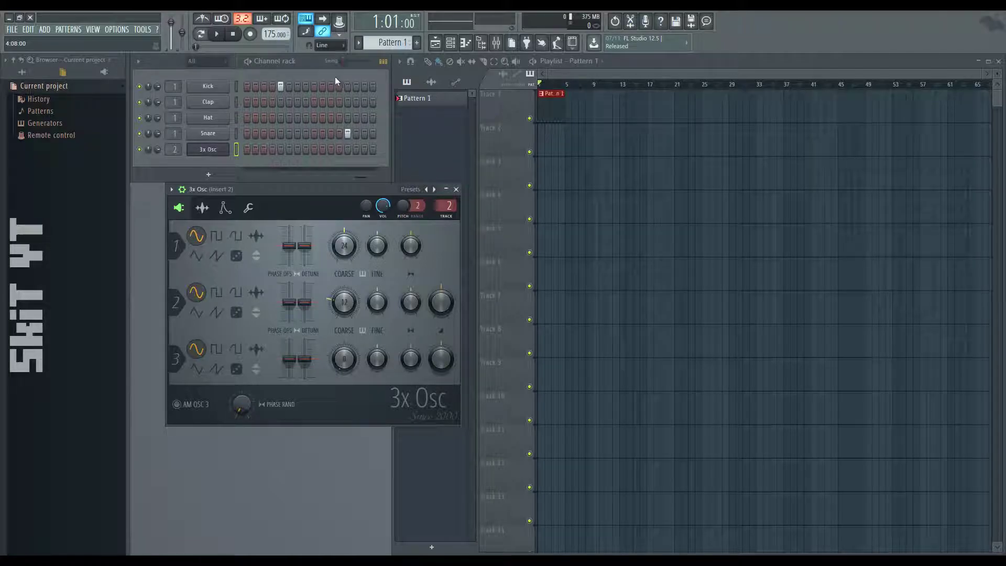
click(456, 189)
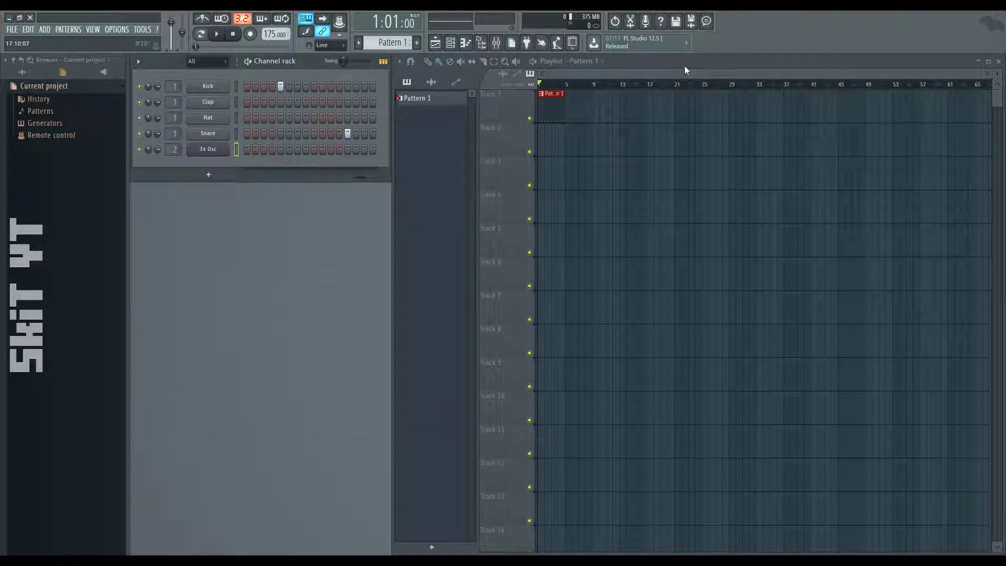
double_click(565, 107)
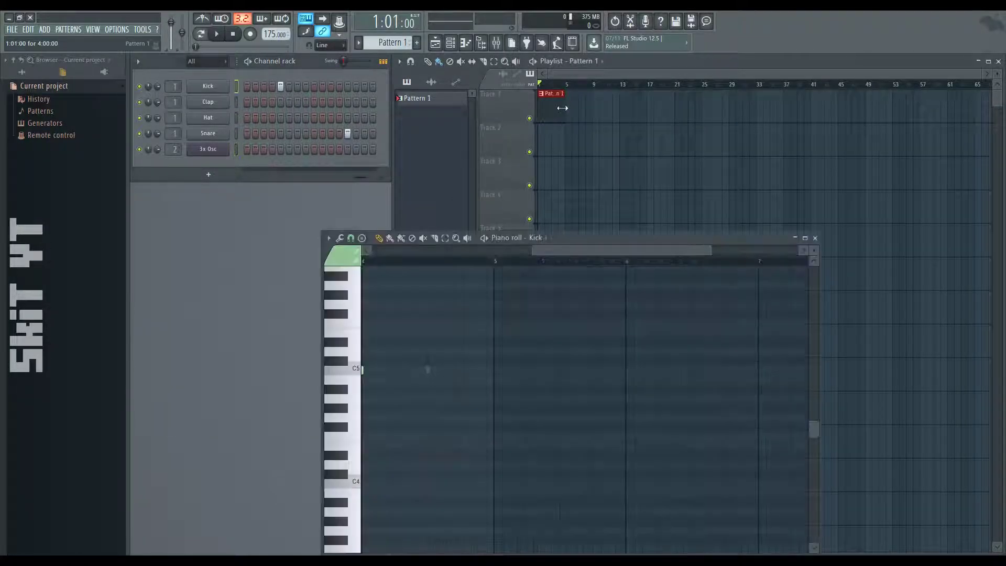
click(814, 238)
- Play the song while moving the Pattern 1 clip to bar 9 and back to bar 5, and check its kick notes
drag(557, 106, 585, 108)
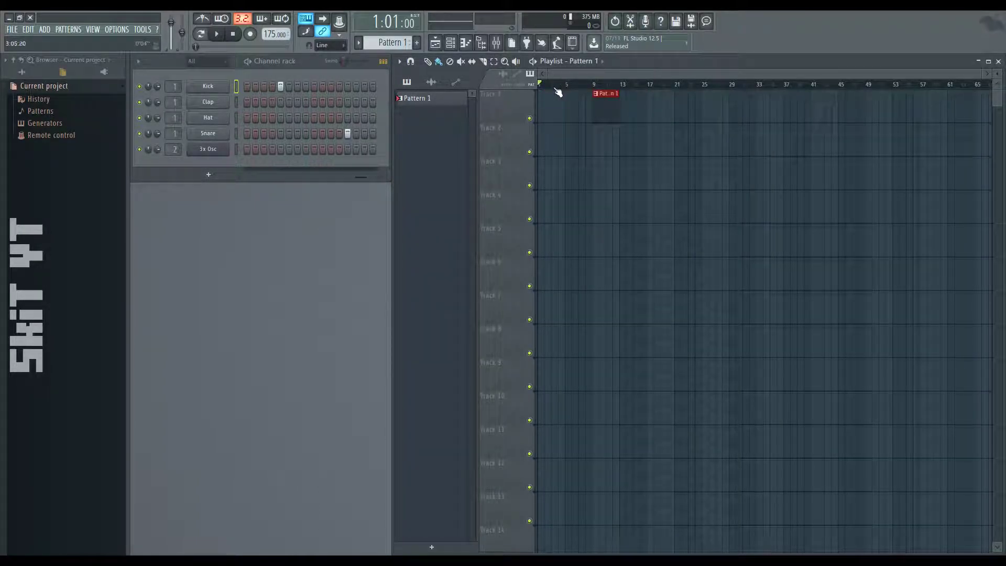
key(space)
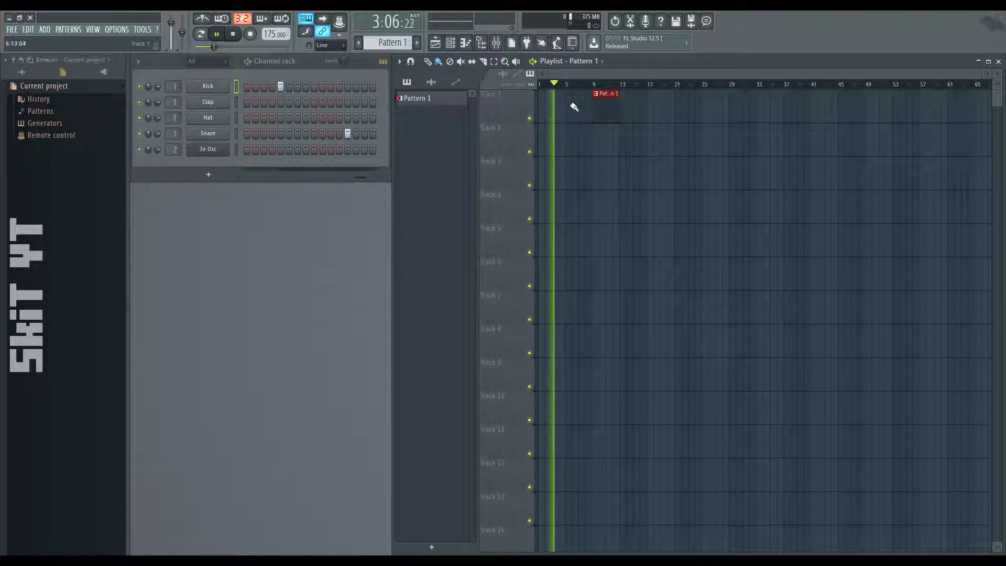
drag(602, 106, 575, 114)
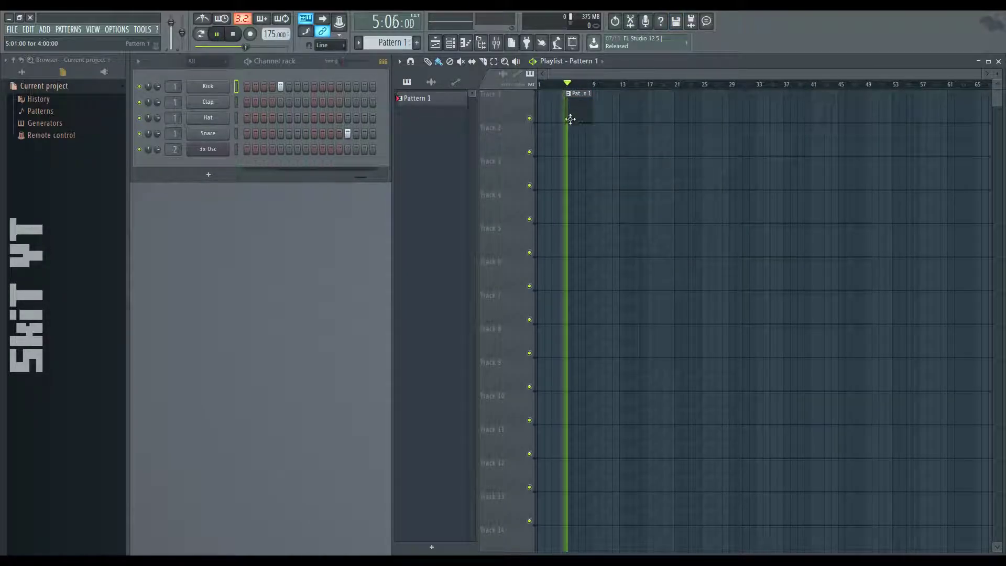
double_click(575, 111)
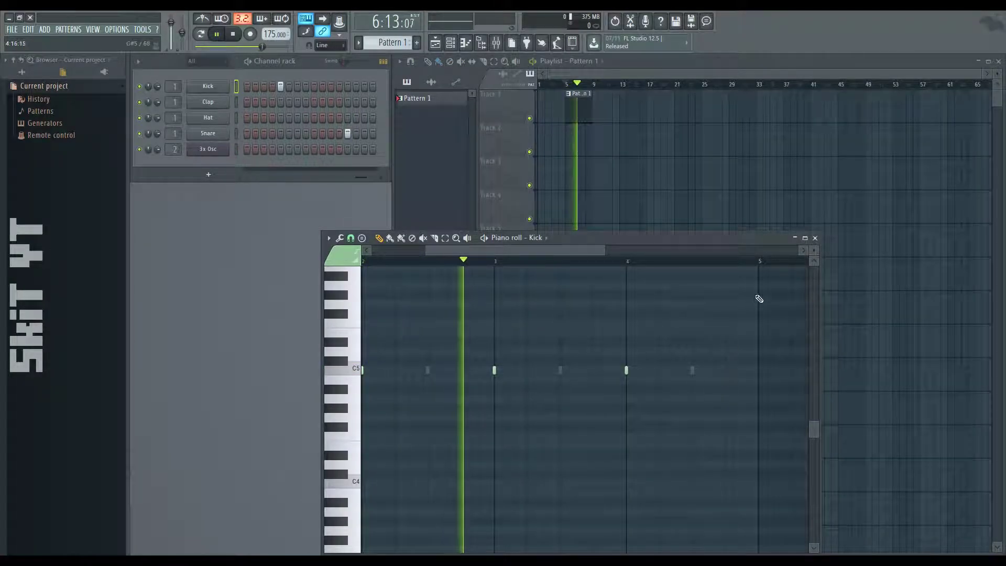
click(815, 237)
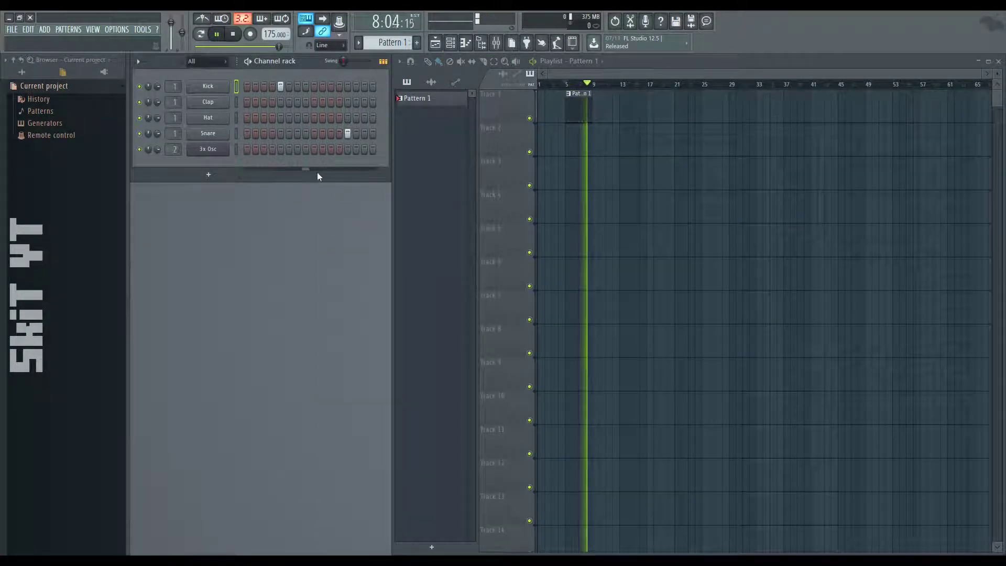
- Clear all kick and snare steps from Pattern 1 and keep that pattern selected
click(348, 133)
click(418, 98)
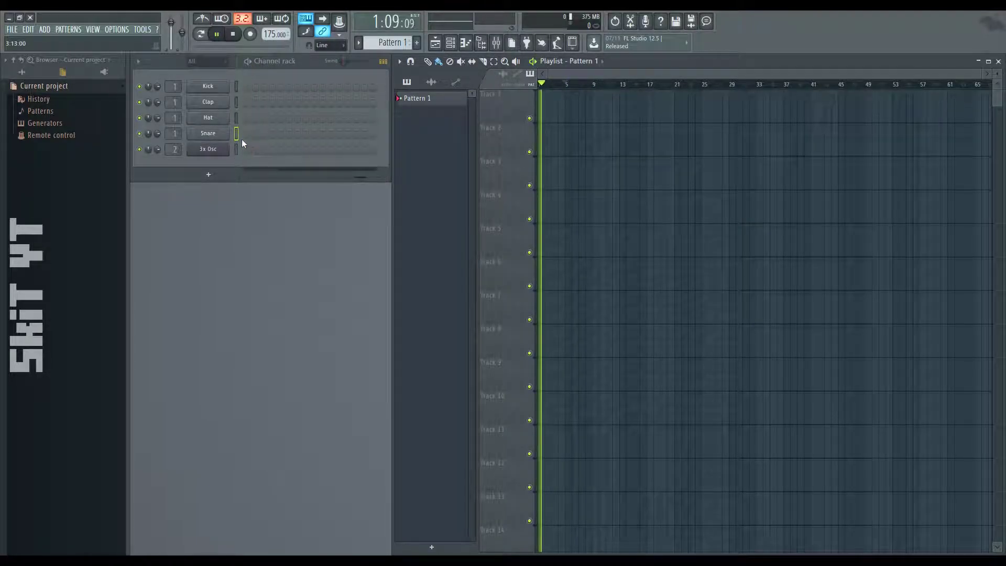
click(430, 99)
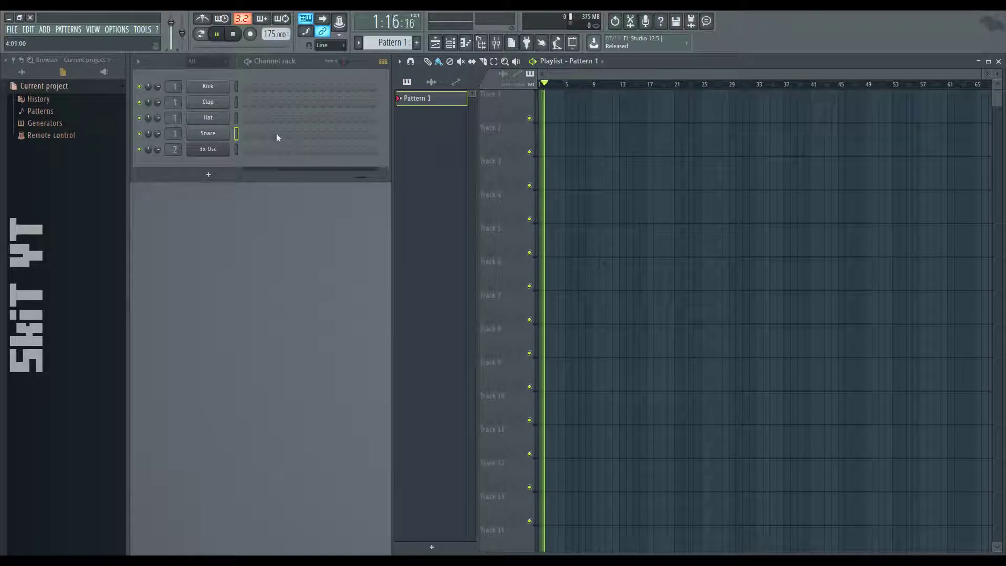
- Place Pattern 1 at bar 1 of Track 1 and remove the trial hat steps entered near bar 4
click(247, 118)
click(281, 118)
click(314, 118)
click(548, 93)
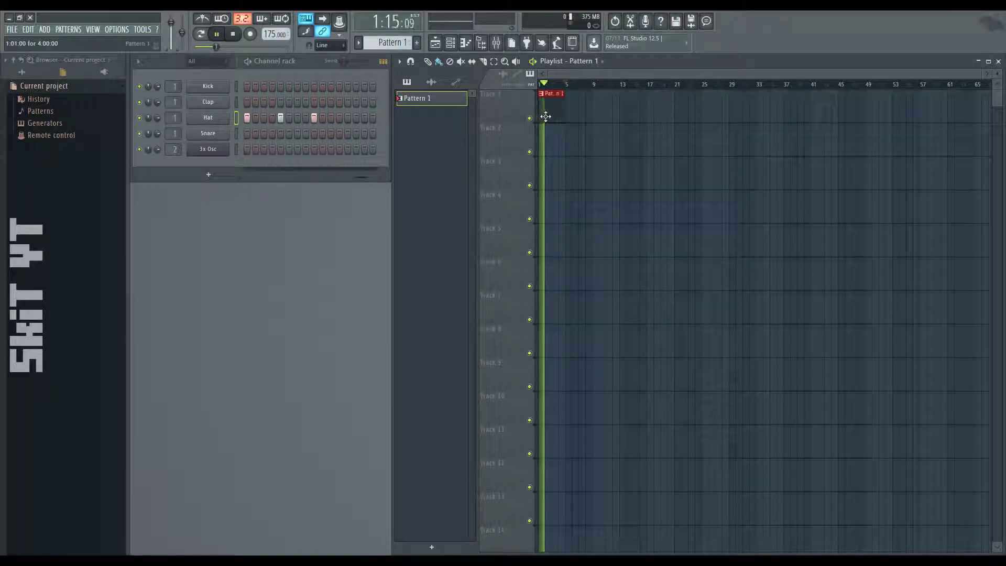
drag(331, 120, 243, 119)
- Place hats on steps 1, 5, 9 and 13 of bar 1, removing the misplaced hat on step 6
drag(353, 177, 282, 179)
click(248, 119)
click(288, 118)
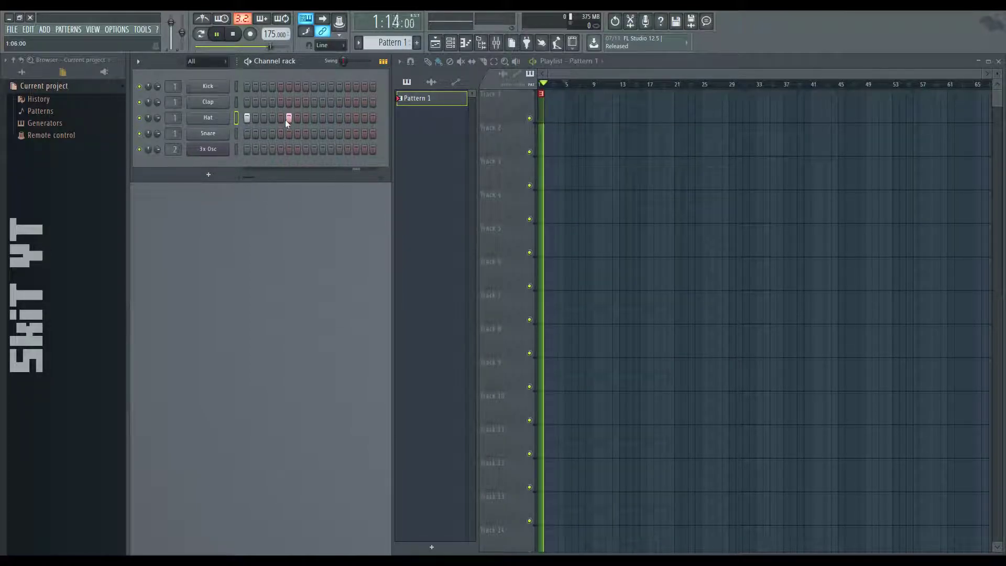
right_click(288, 120)
click(281, 120)
click(314, 117)
click(347, 118)
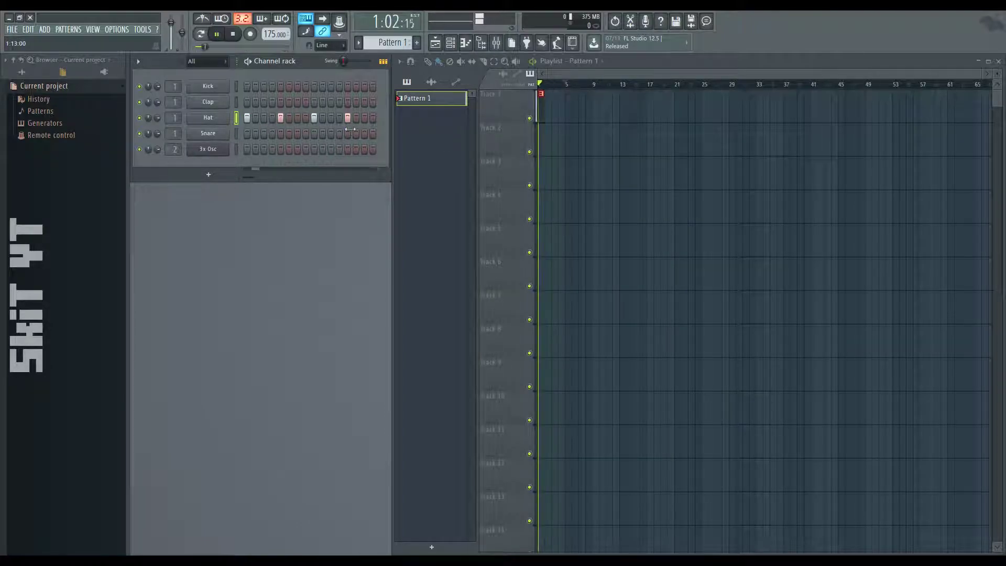
- Continue the hats at every fourth step through the end of bar 4
click(322, 118)
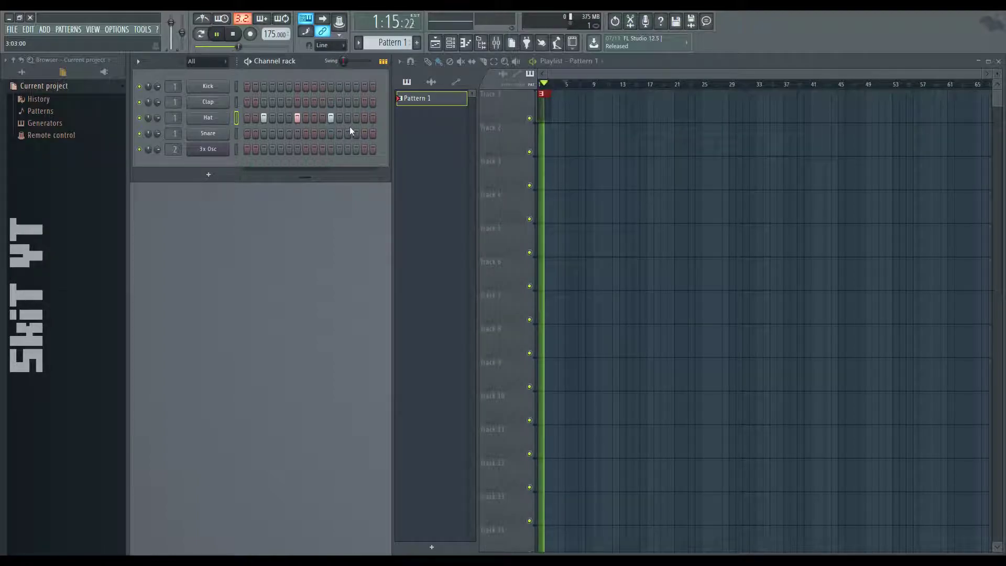
click(331, 118)
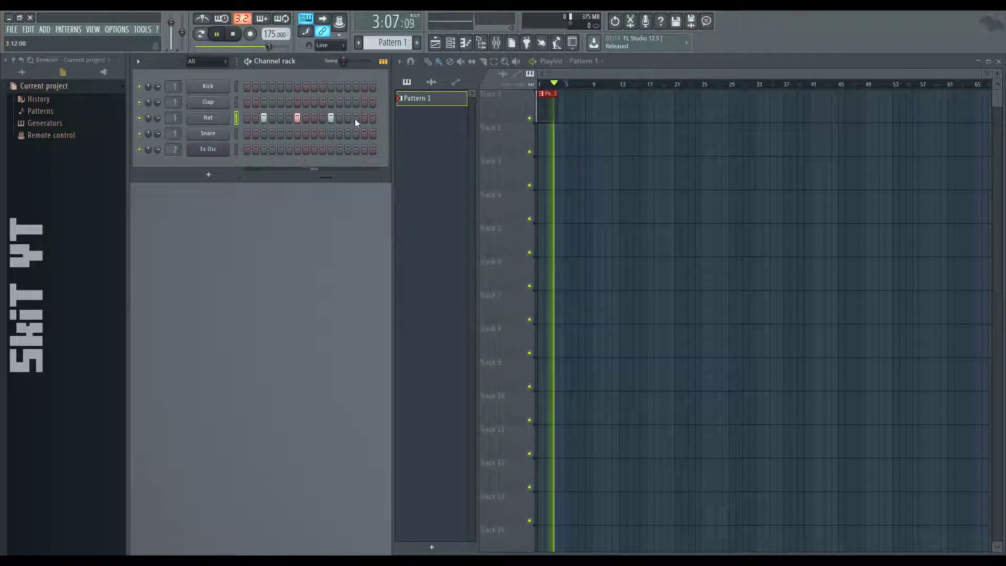
click(304, 118)
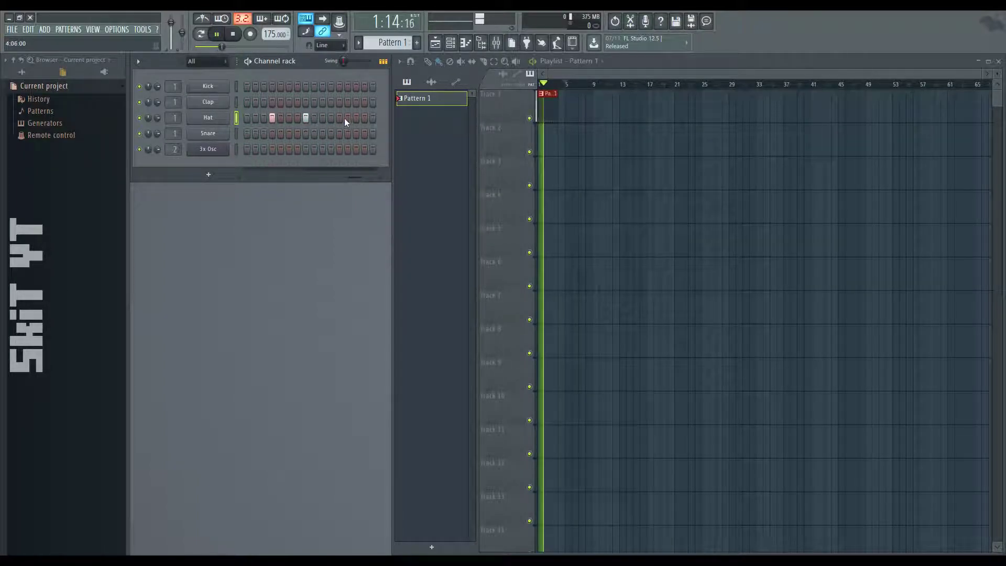
click(315, 119)
click(347, 118)
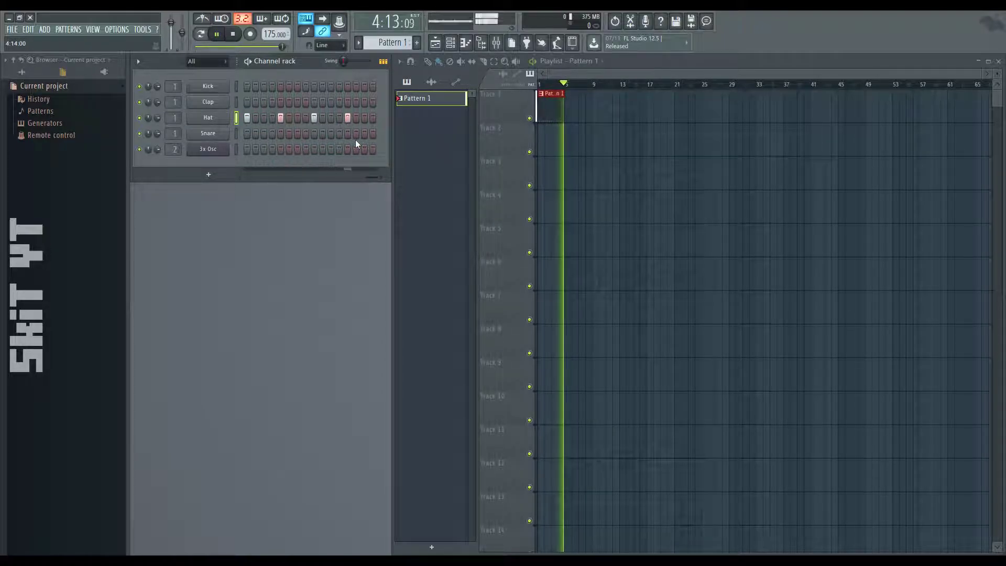
- Move the Pattern 1 clip to bar 5 of Track 1 and add hats on steps 1, 5 and 9 of the pattern's bar 5
drag(549, 109, 574, 110)
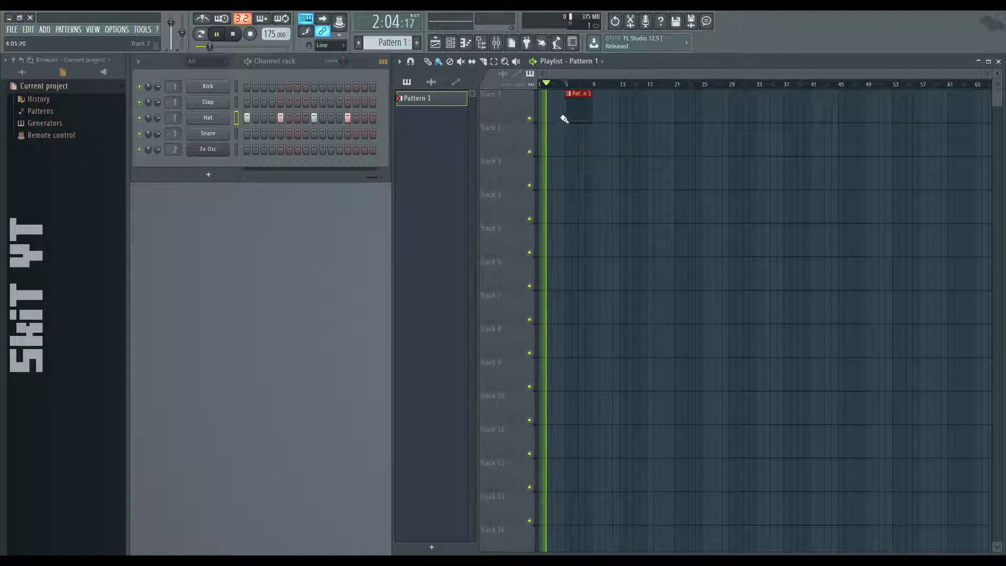
click(307, 142)
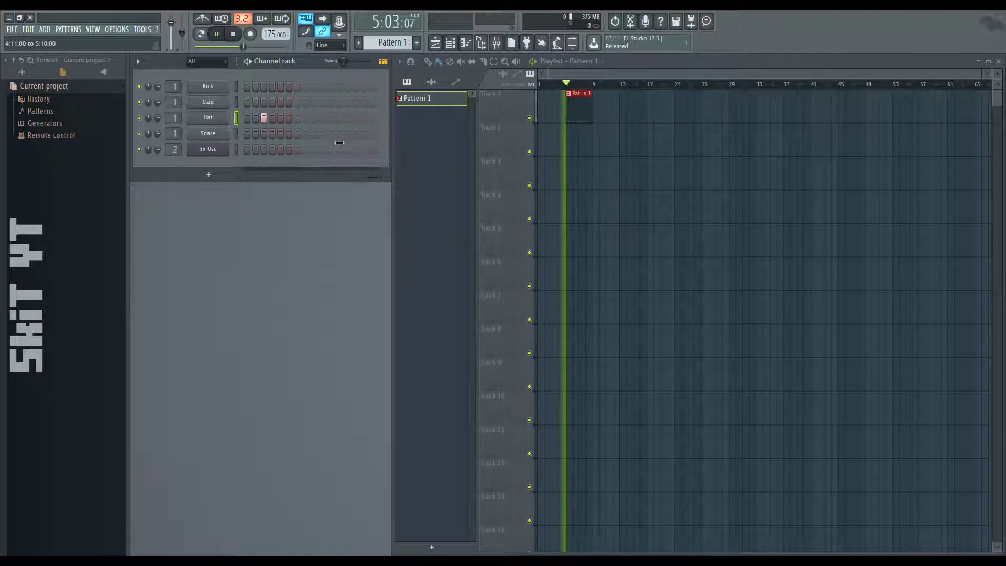
click(297, 118)
click(330, 118)
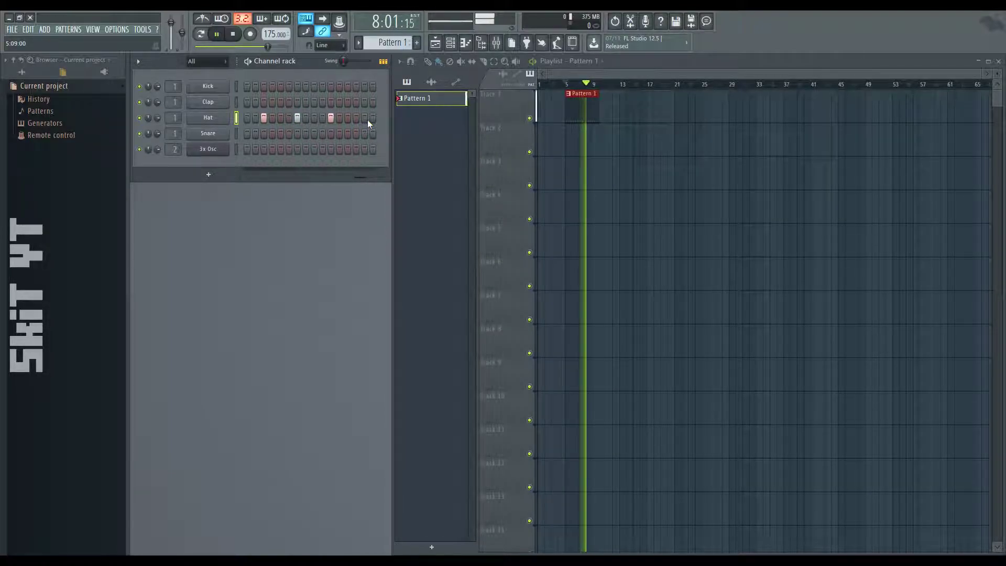
click(365, 119)
scroll(365, 119, down, 3)
click(589, 84)
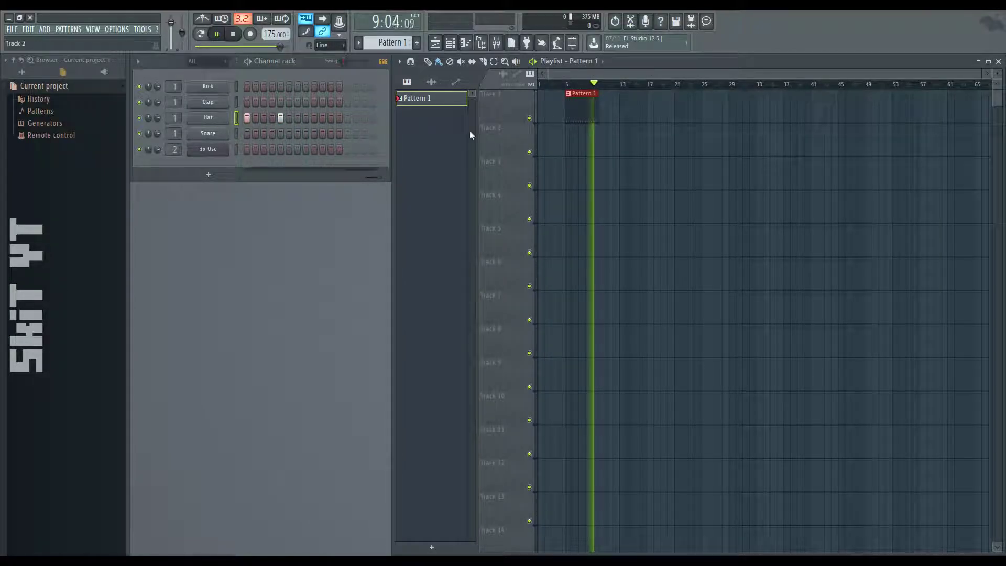
- Add a hat on step 13 of bar 5 and four consecutive hats on steps 1 to 4 of bar 6, and review them
click(314, 118)
drag(313, 118, 349, 105)
click(601, 92)
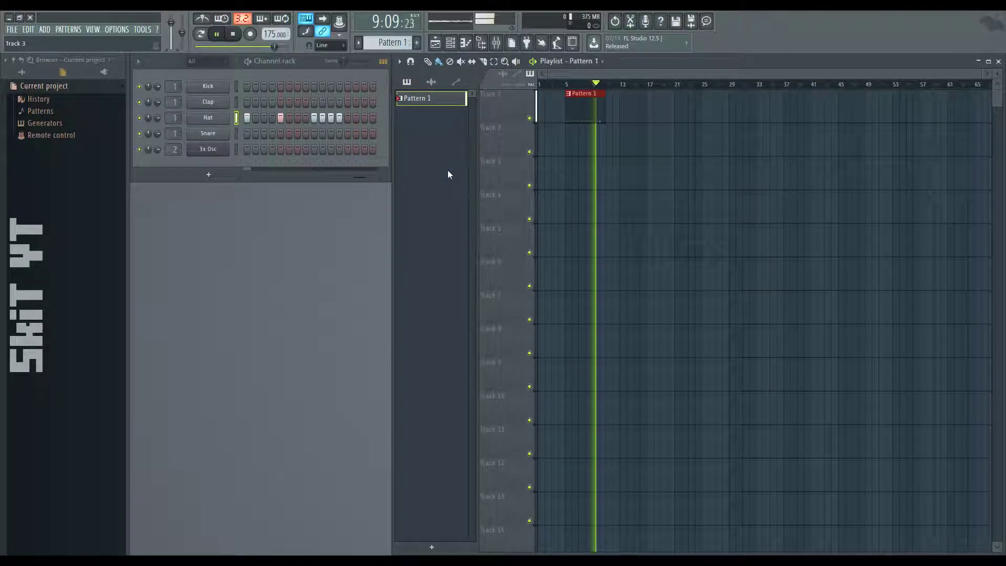
scroll(335, 138, up, 3)
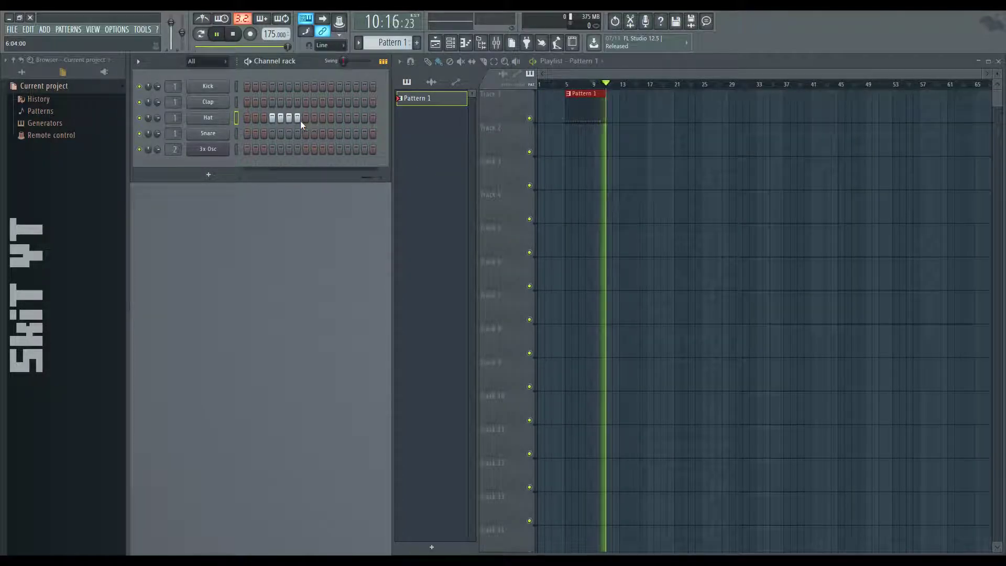
scroll(347, 122, down, 1)
scroll(347, 121, down, 1)
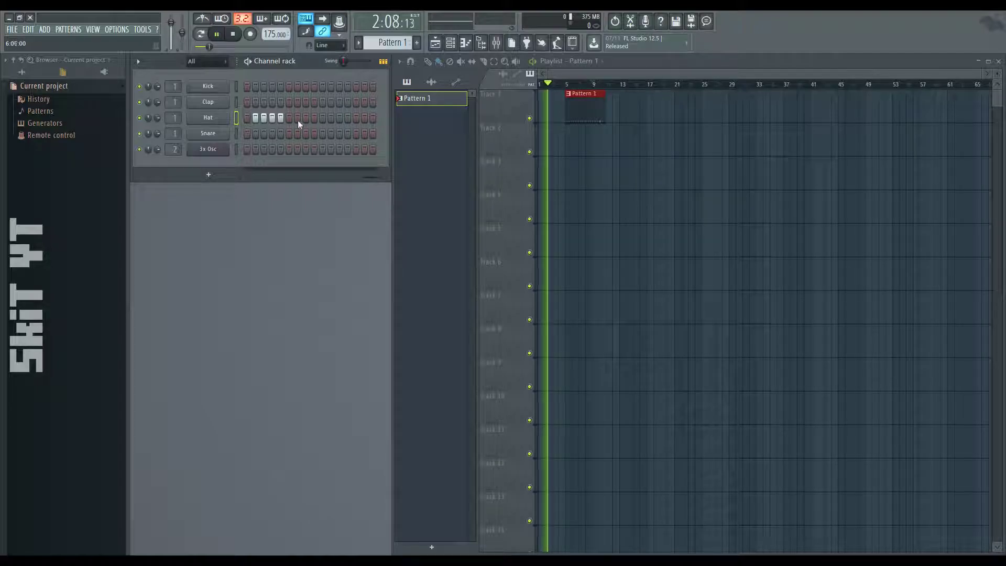
- Continue the hats on every fourth step from step 5 of bar 6 to step 9 of bar 7, removing misplaced ones
click(595, 84)
click(289, 118)
click(322, 118)
click(364, 117)
scroll(342, 118, down, 5)
right_click(322, 121)
click(323, 121)
right_click(322, 118)
click(316, 119)
scroll(314, 118, down, 7)
click(290, 117)
click(323, 118)
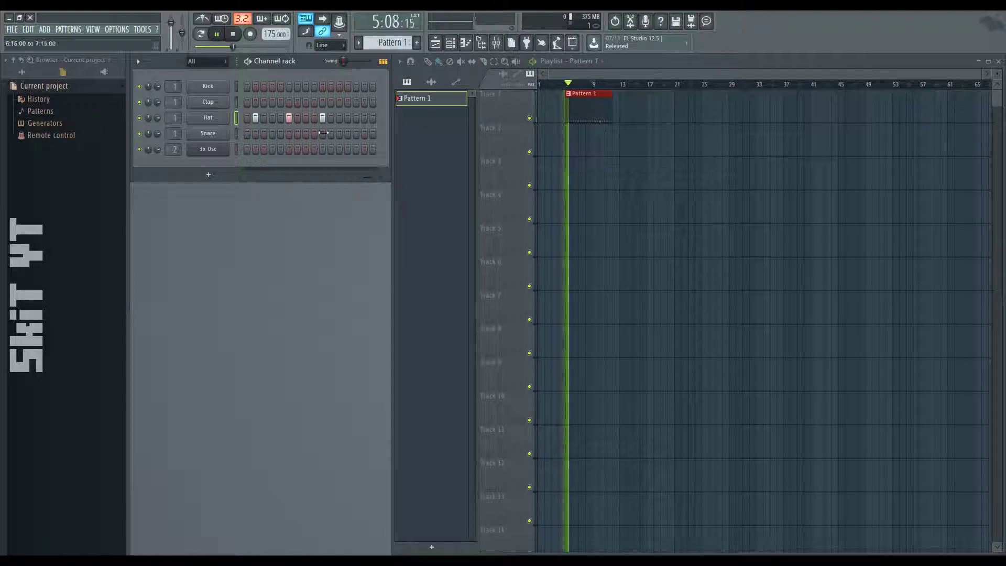
- Add a second run of consecutive hats starting on steps 13 and 14 of bar 7 and review the pattern
click(594, 84)
scroll(356, 157, down, 3)
scroll(338, 121, up, 1)
scroll(342, 119, up, 1)
click(347, 118)
click(355, 118)
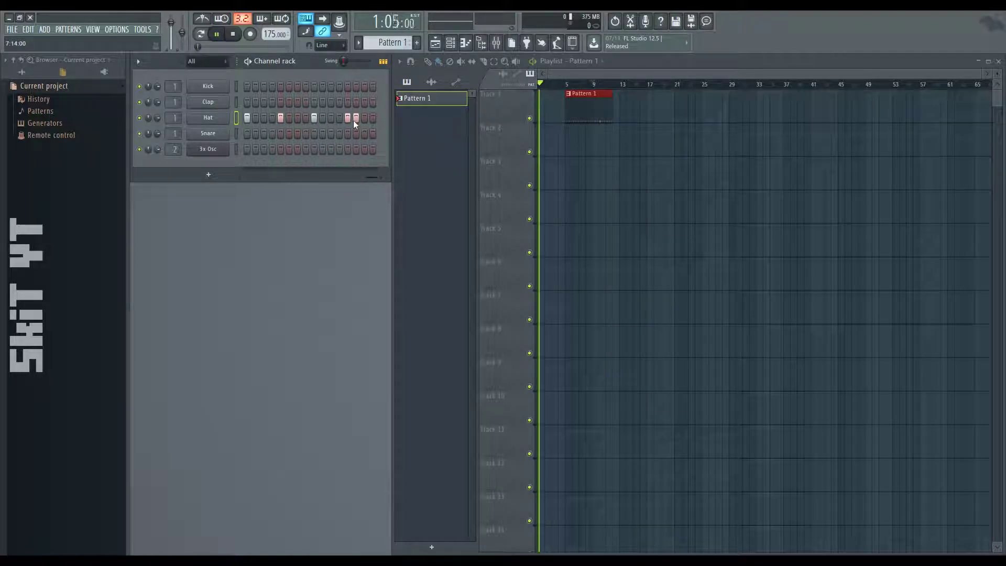
scroll(357, 121, up, 3)
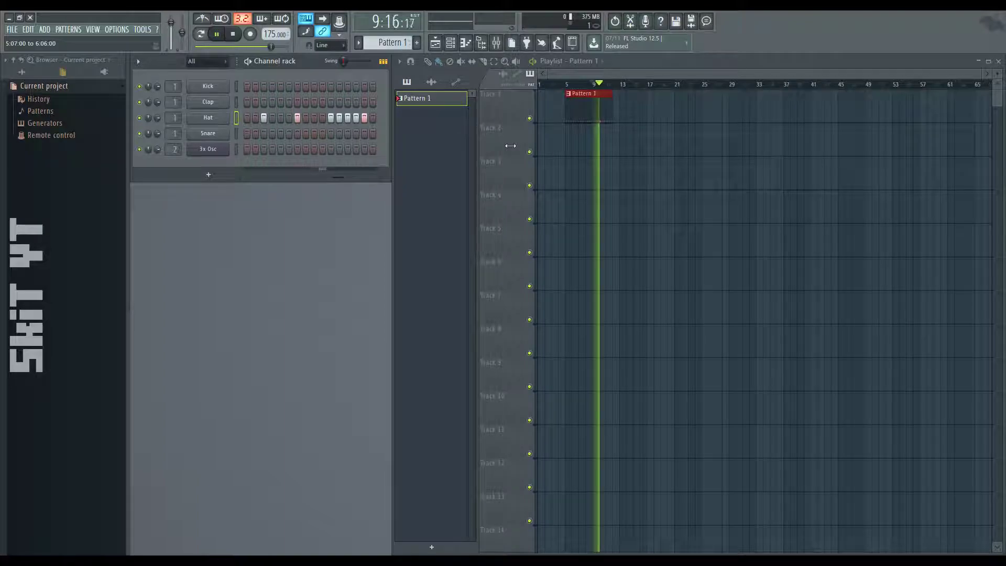
scroll(309, 115, up, 2)
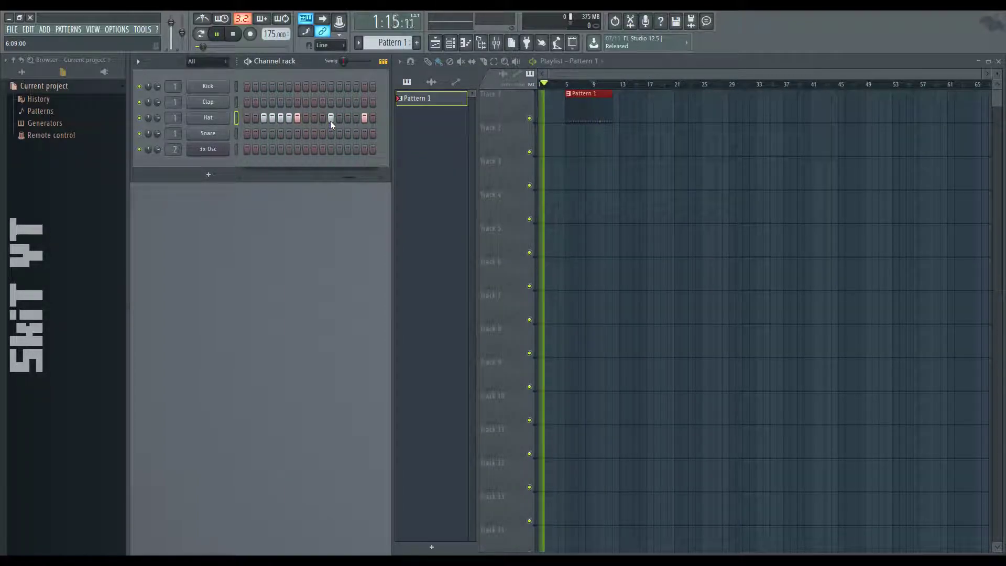
- Erase all the hats after step 1 of bar 5
scroll(345, 123, down, 2)
drag(322, 138, 301, 146)
right_click(363, 117)
drag(366, 120, 288, 118)
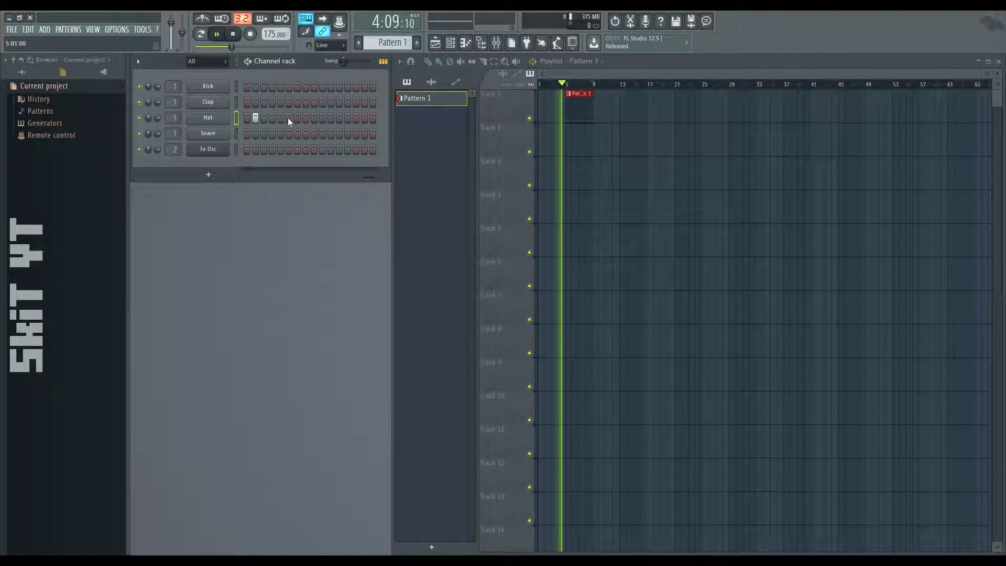
- Add hats on steps 5, 7, 9 and 11 of bar 5
click(289, 118)
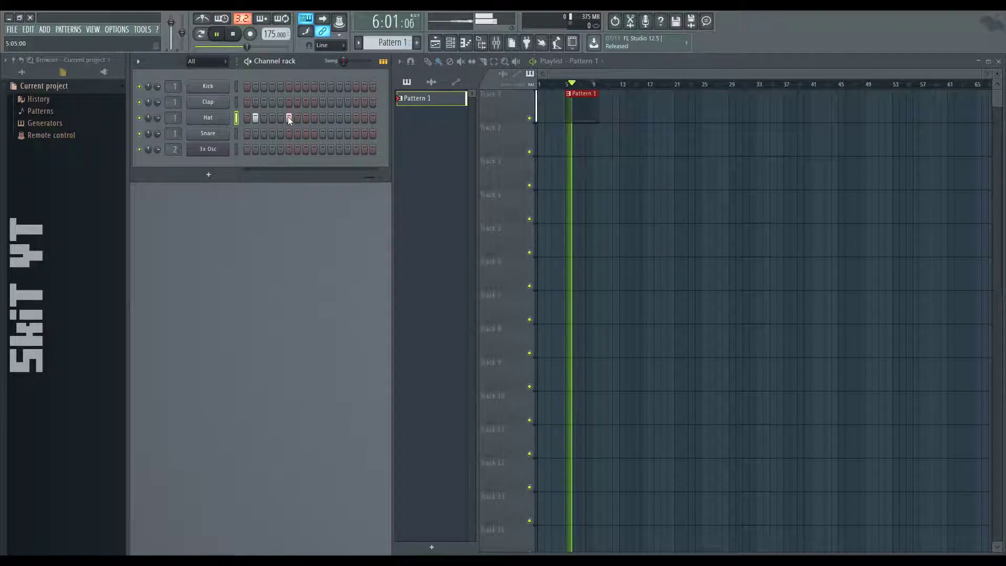
click(305, 117)
click(322, 117)
click(339, 117)
scroll(283, 118, right, 4)
- Place hats on steps 13 and 15 of bar 5, removing the misplaced ones on steps 14 and 16
click(332, 117)
click(347, 117)
scroll(328, 128, right, 3)
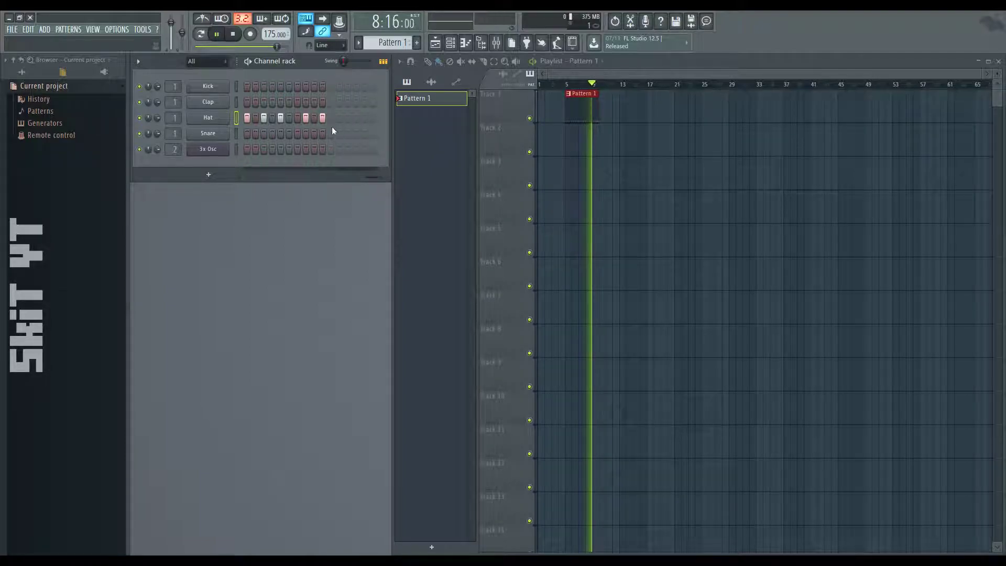
scroll(359, 118, left, 3)
right_click(347, 119)
right_click(331, 120)
scroll(335, 123, left, 2)
click(339, 118)
click(356, 118)
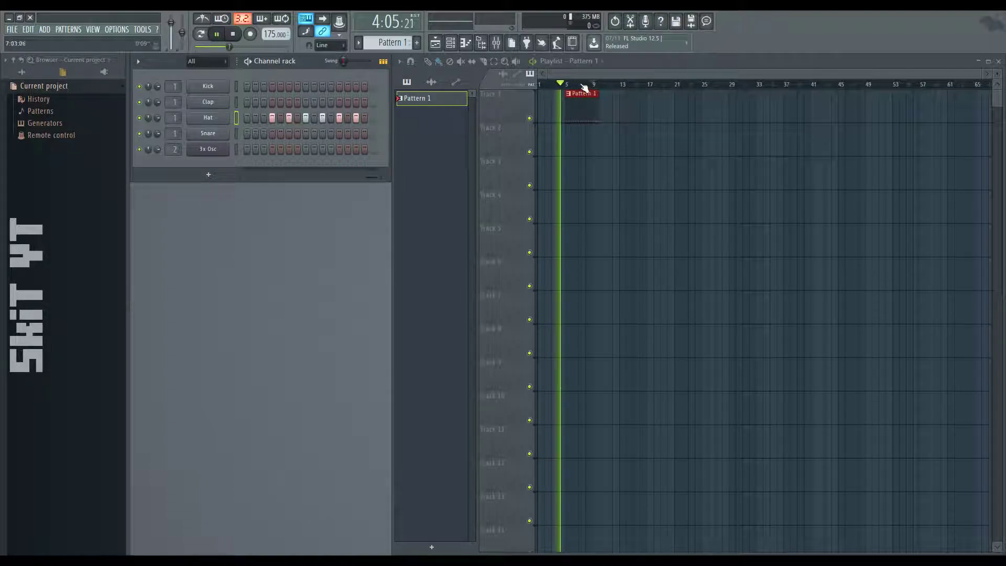
- Continue the hats on every second step through step 11 of bar 6
scroll(330, 135, right, 6)
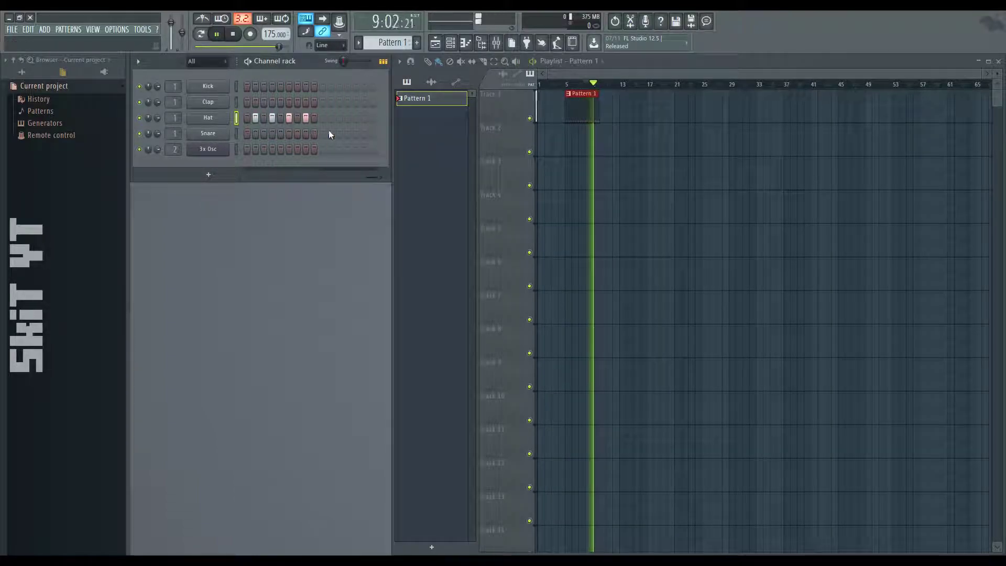
scroll(361, 137, left, 6)
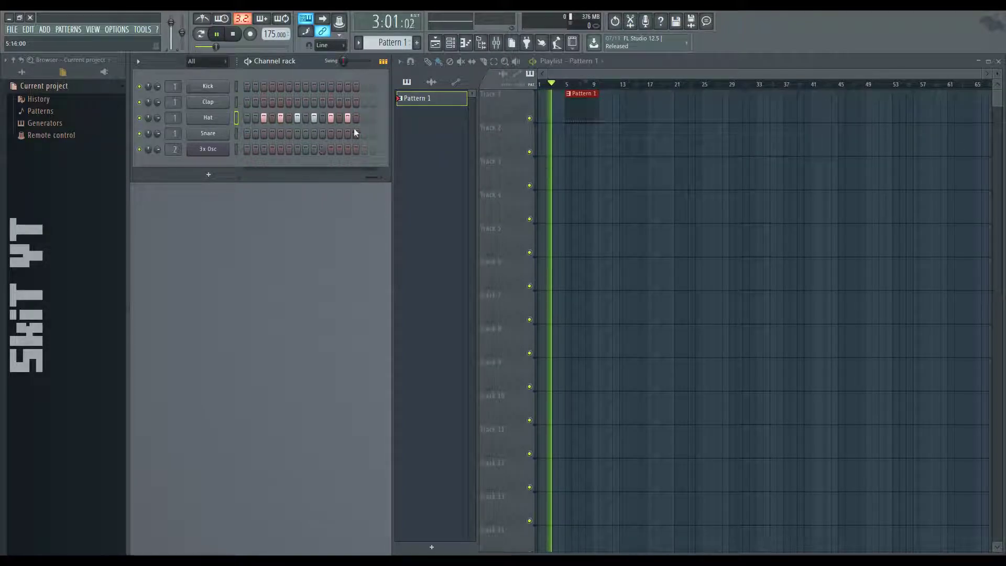
scroll(357, 133, right, 1)
scroll(356, 133, left, 2)
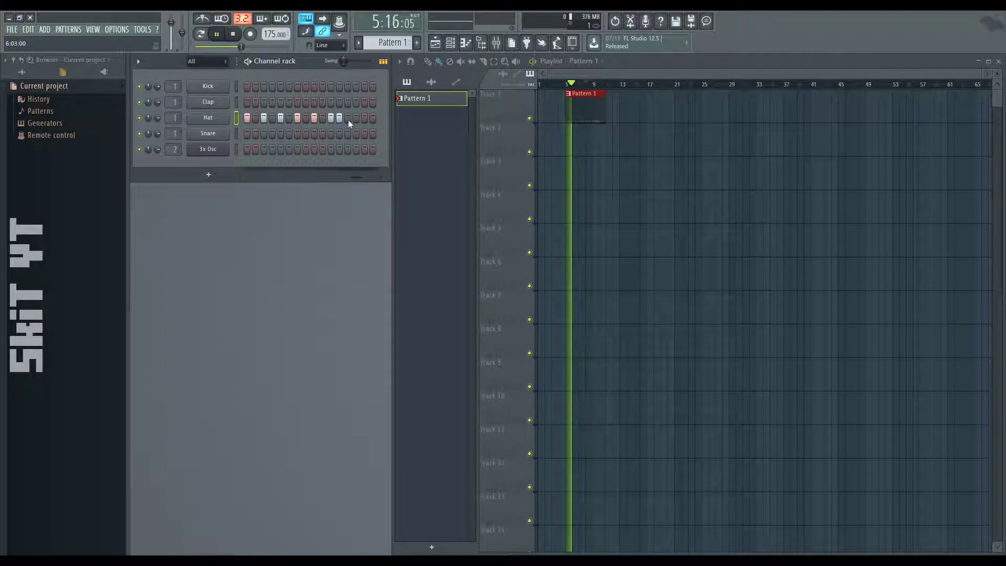
scroll(340, 121, left, 1)
scroll(320, 120, right, 1)
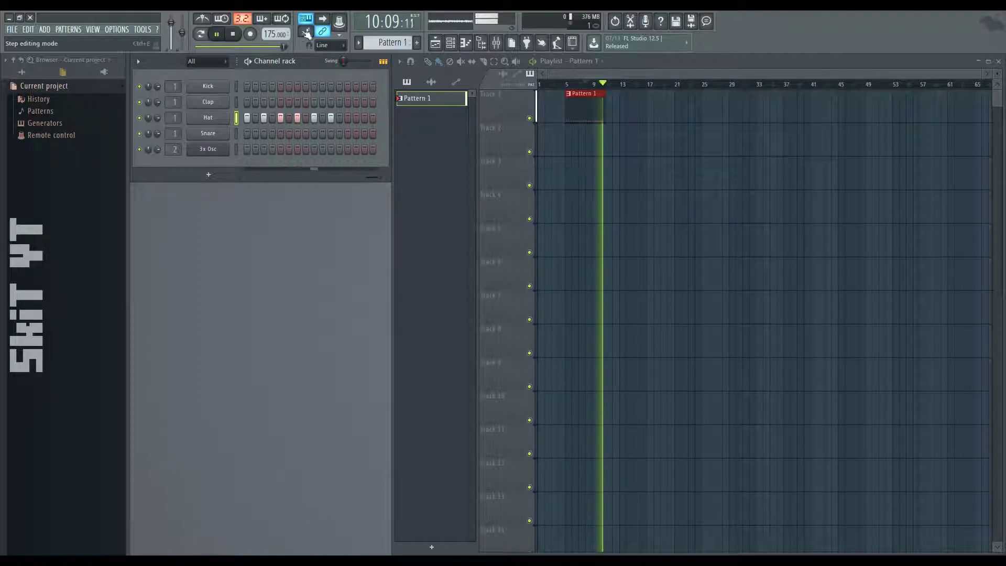
- Stop playback, switch the song position display to minutes and seconds, and place the playhead at bar 5
key(space)
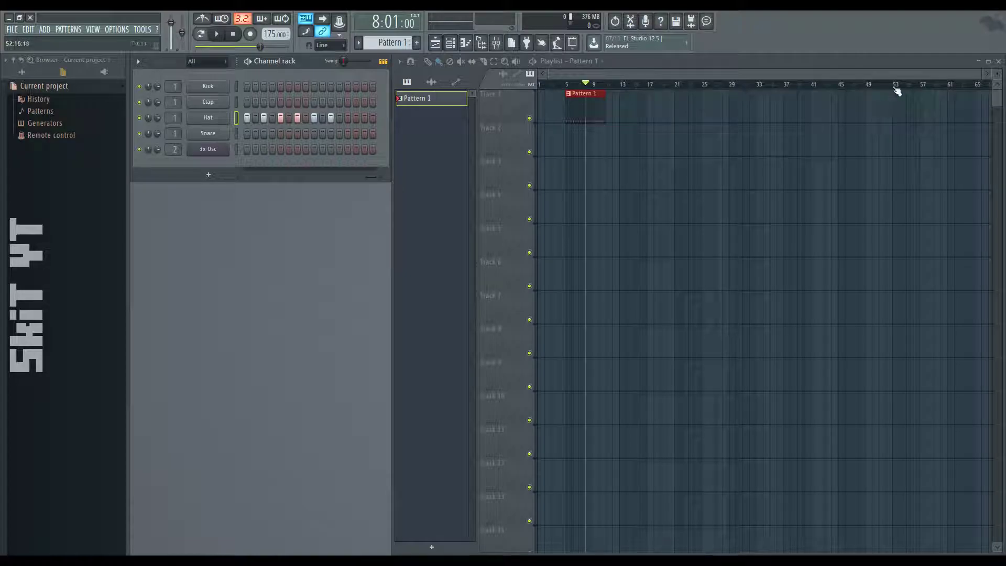
click(376, 24)
drag(587, 84, 517, 92)
click(564, 83)
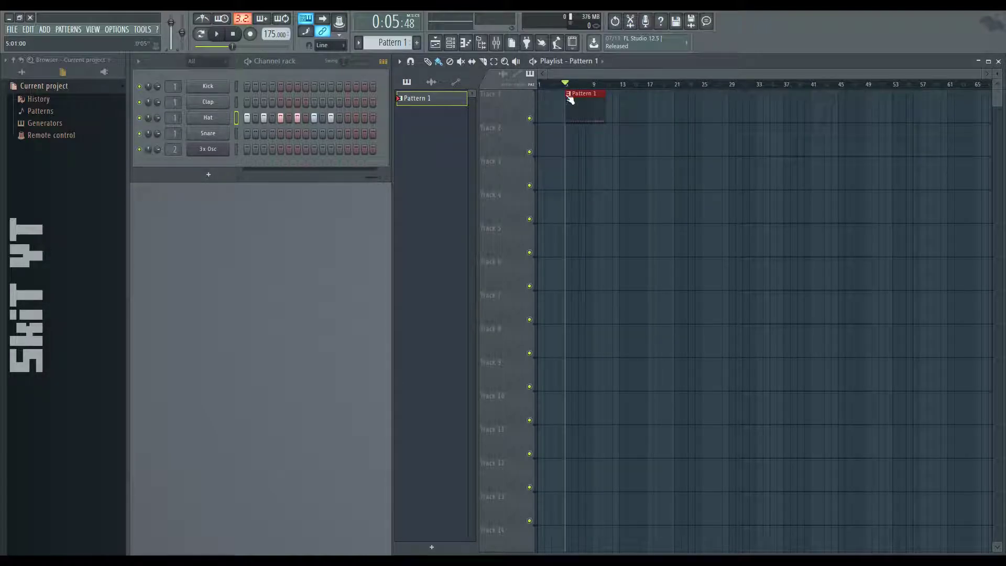
- Place a Pattern 1 clip on Track 3 around bar 55, check the time at bars 47 and 49, and delete the clip
drag(884, 173, 914, 175)
scroll(811, 158, right, 2)
drag(828, 84, 786, 92)
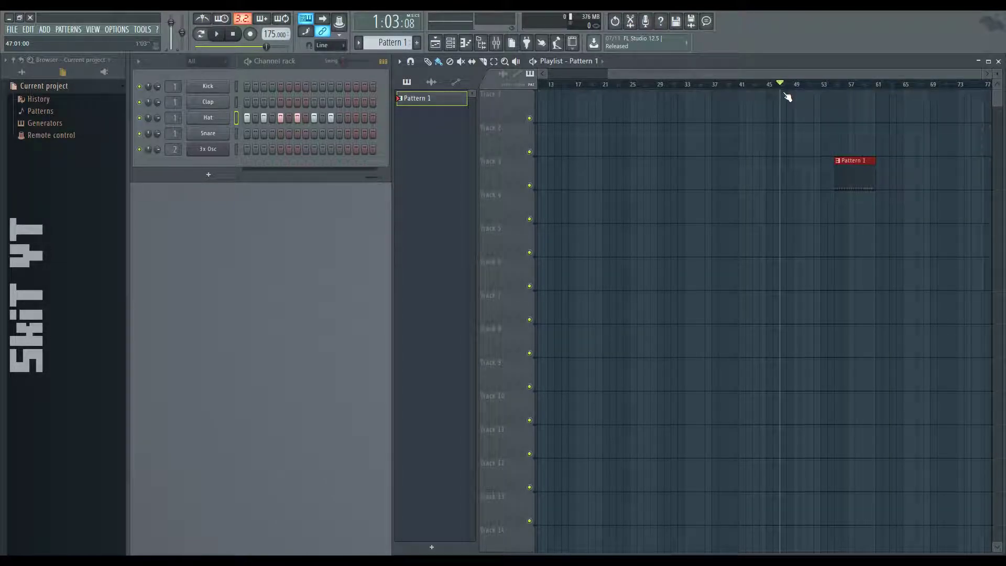
mouse_move(785, 92)
mouse_down()
mouse_move(669, 88)
mouse_move(799, 107)
mouse_up()
right_click(843, 175)
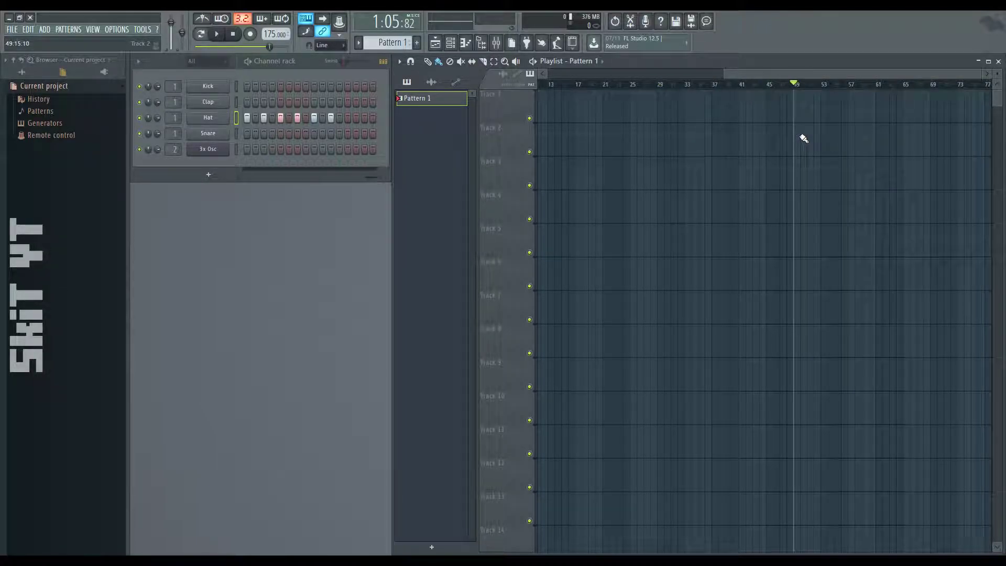
scroll(951, 260, left, 3)
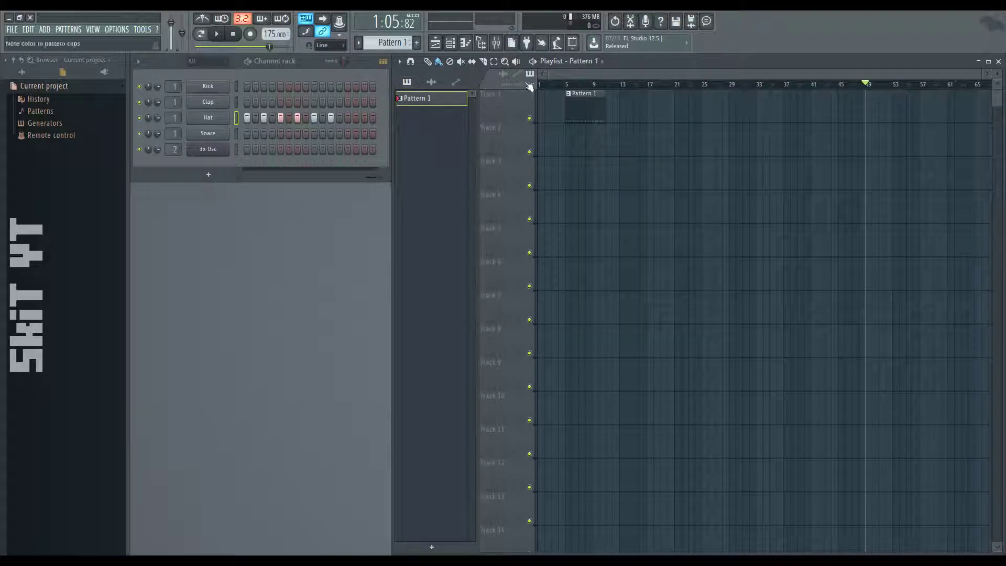
- Place the playhead at bar 9, where the faster hats start, and audition the pattern from there
drag(575, 87, 566, 87)
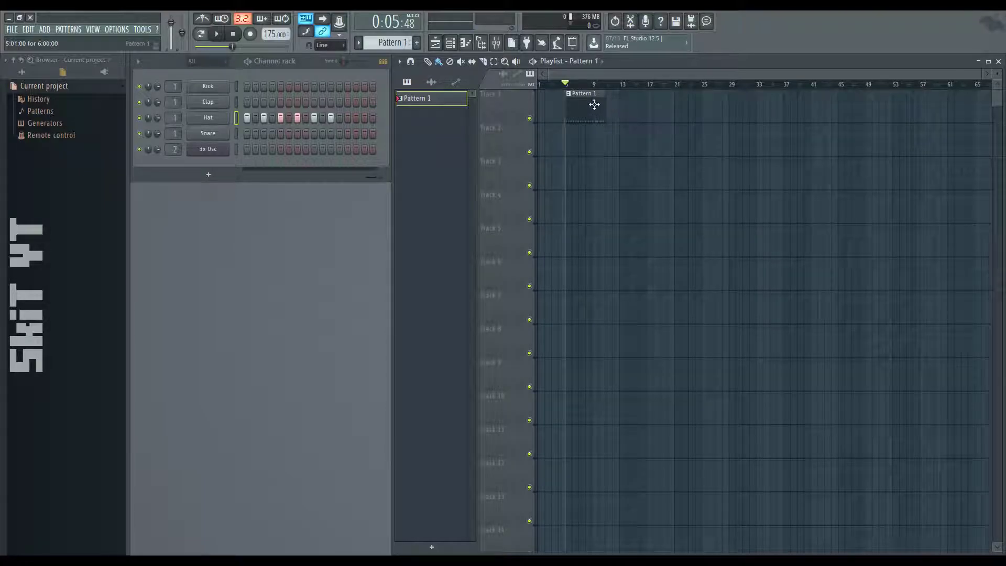
click(593, 85)
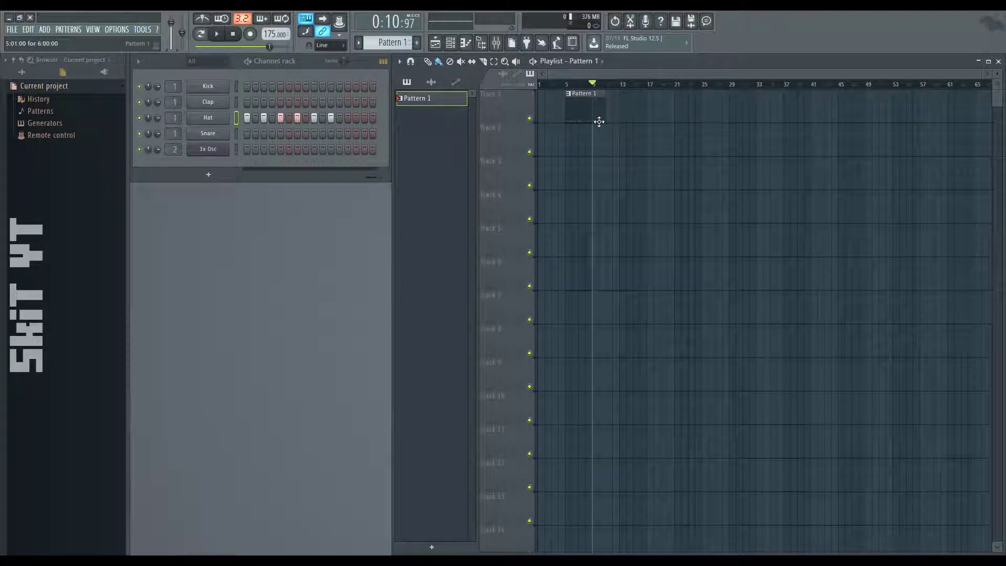
click(216, 33)
key(space)
- Inspect the hat notes in the piano roll, fill the gap on step 3 of bar 5, and audition the result
drag(294, 120, 527, 135)
click(600, 118)
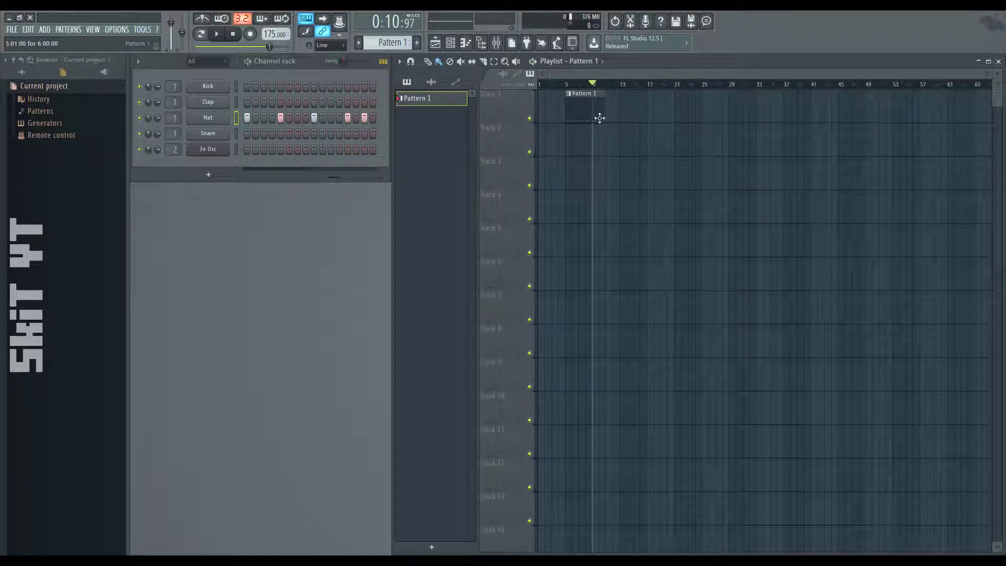
scroll(599, 117, up, 6)
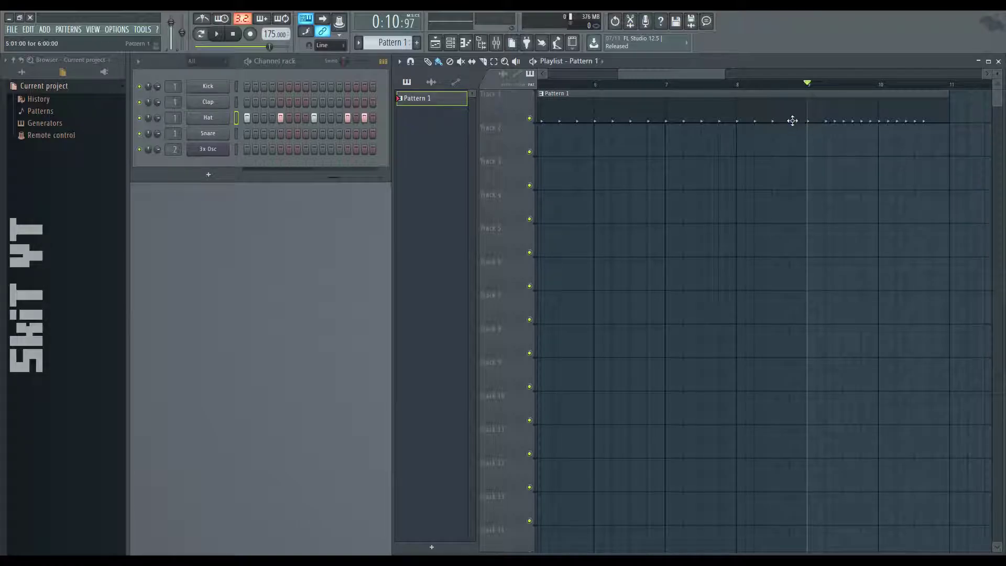
double_click(818, 119)
scroll(557, 382, left, 2)
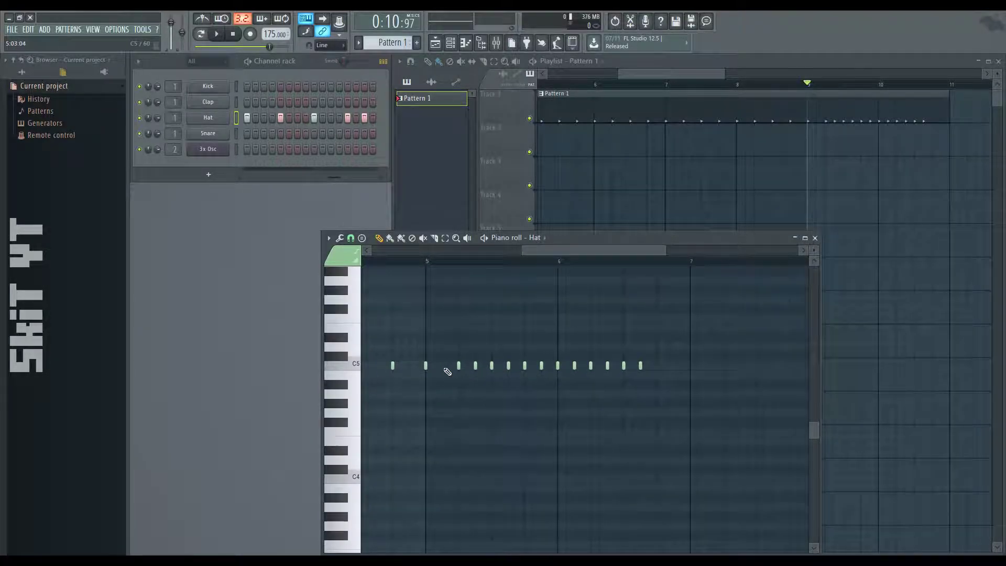
click(815, 238)
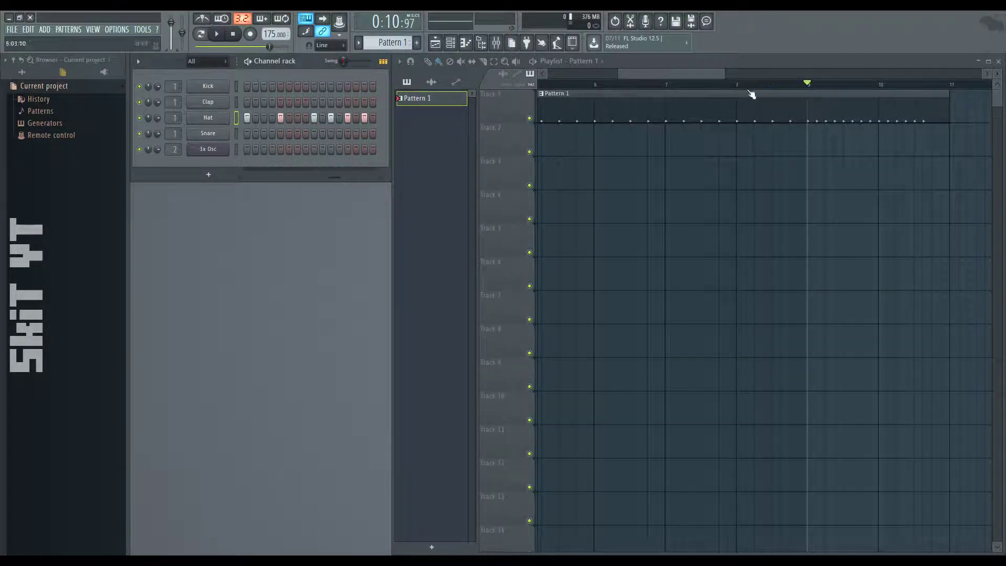
key(space)
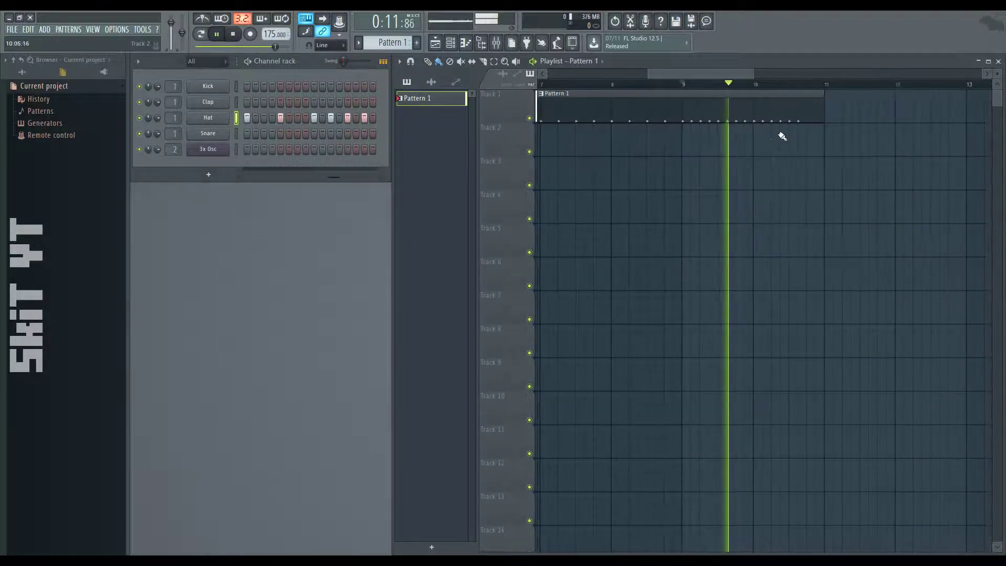
key(space)
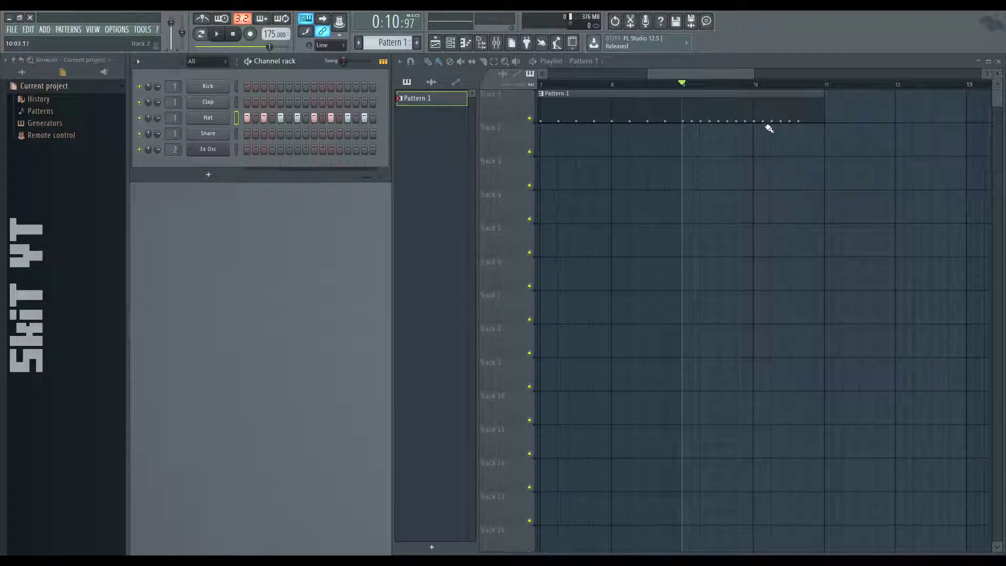
- Remove the hat on step 11 of bar 6, add four consecutive hats on steps 13 to 16, and audition them
scroll(314, 118, down, 1)
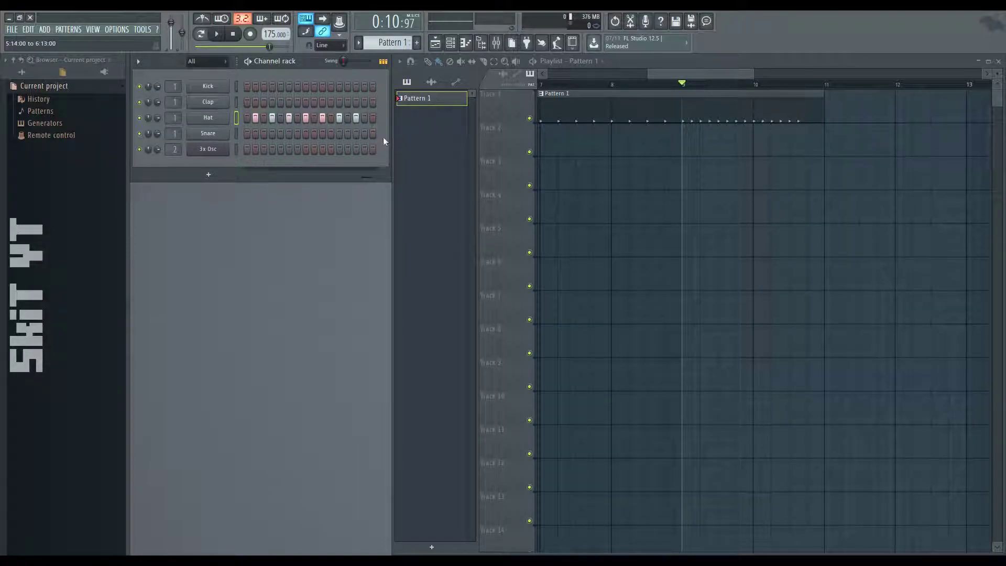
mouse_move(359, 121)
mouse_down()
mouse_move(306, 140)
mouse_move(321, 119)
mouse_move(354, 117)
mouse_up()
click(356, 118)
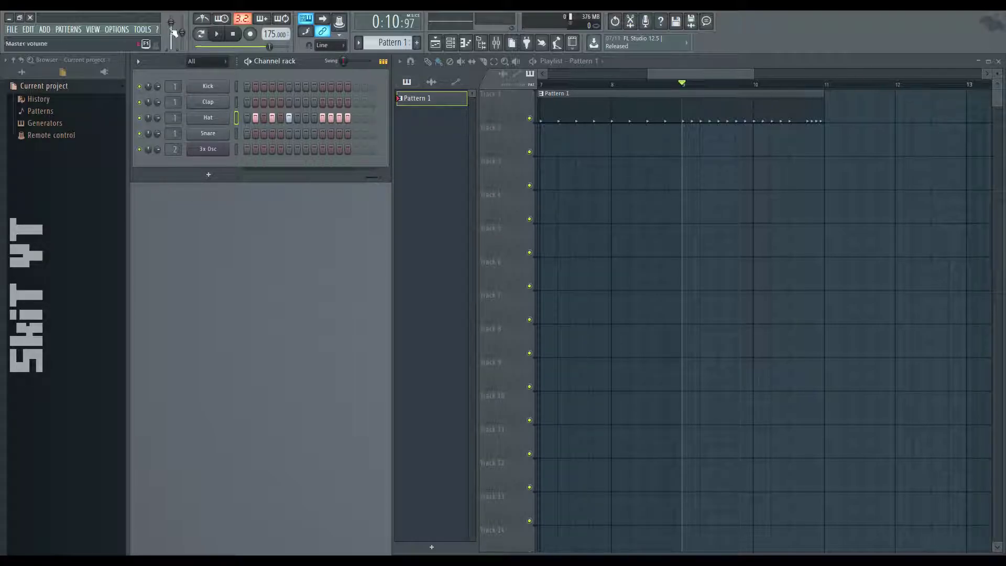
click(216, 36)
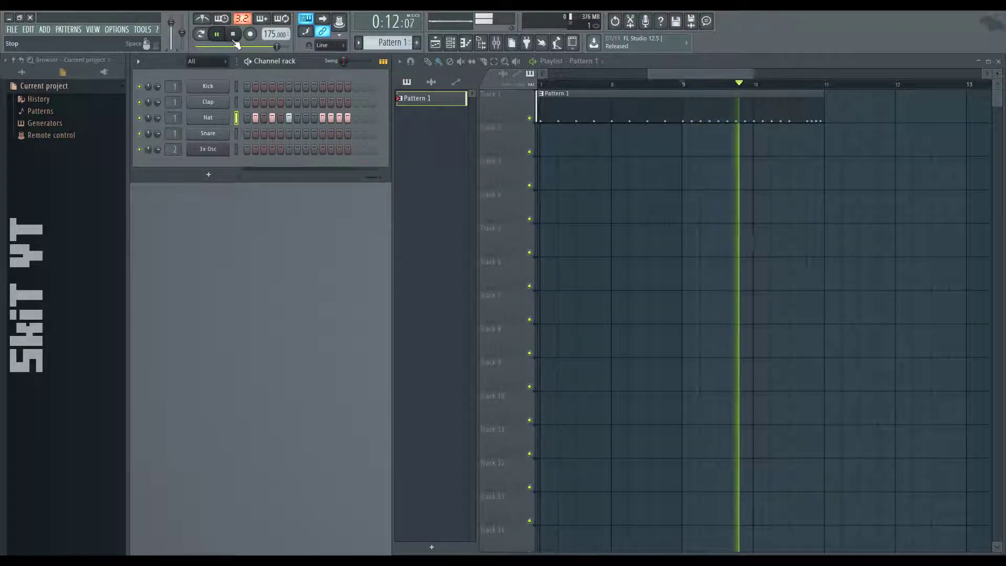
click(238, 38)
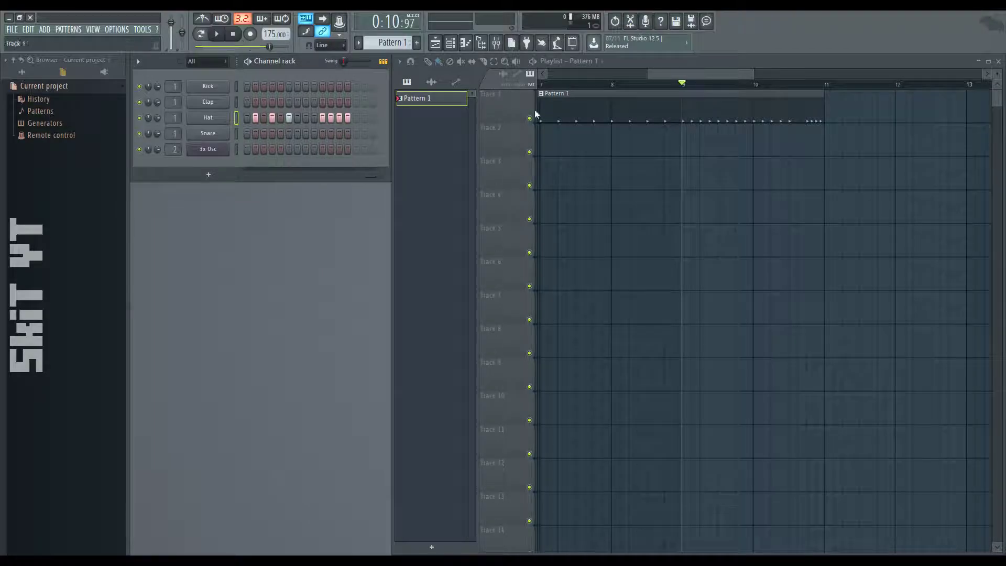
- Add hats on every second step from step 1 to step 11 of bar 7
scroll(821, 149, down, 4)
scroll(309, 137, down, 3)
click(332, 119)
click(347, 117)
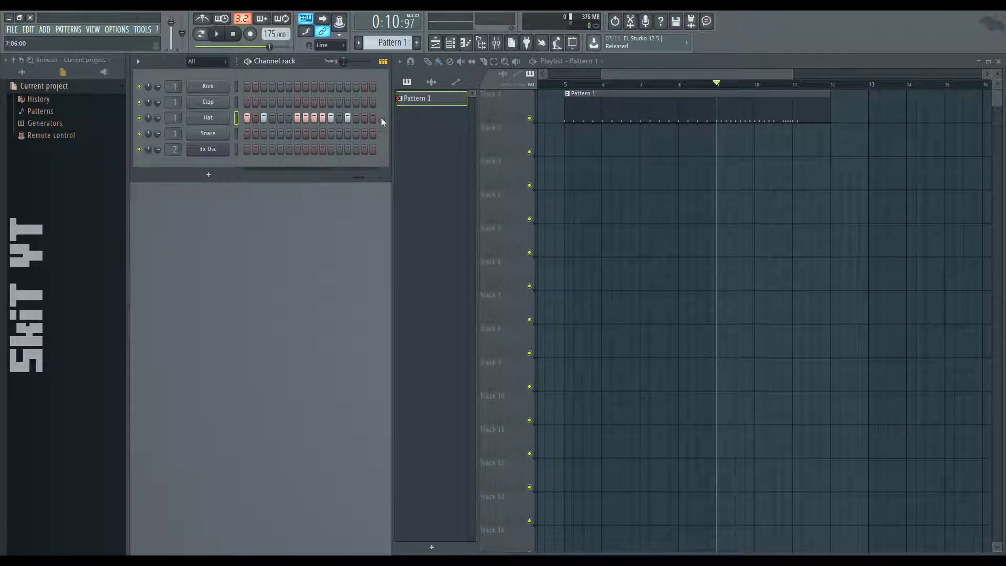
scroll(362, 119, down, 9)
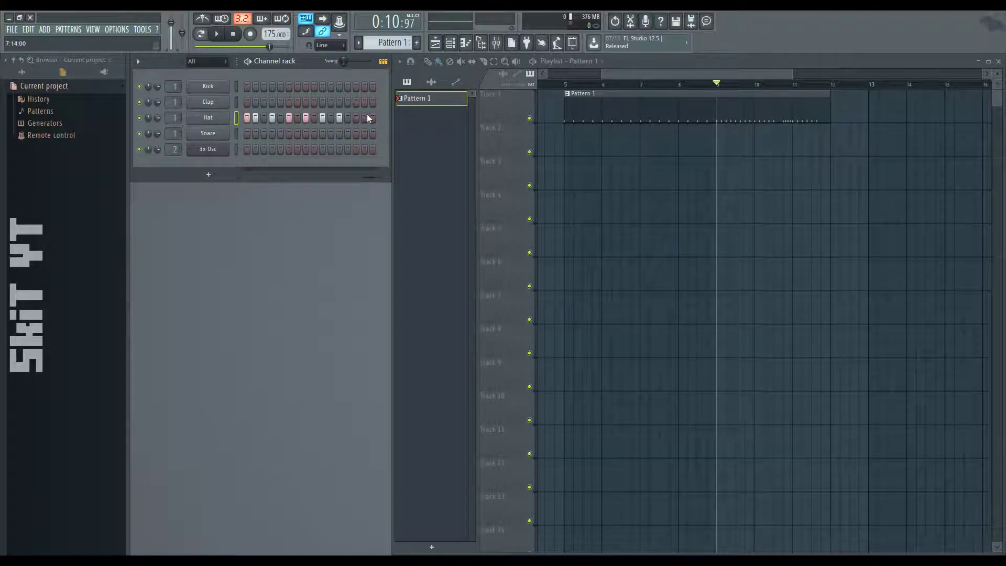
- Continue the hats on every second step through the end of bar 7 to step 3 of bar 8
scroll(370, 119, down, 7)
click(314, 117)
click(330, 118)
click(348, 117)
scroll(330, 119, down, 7)
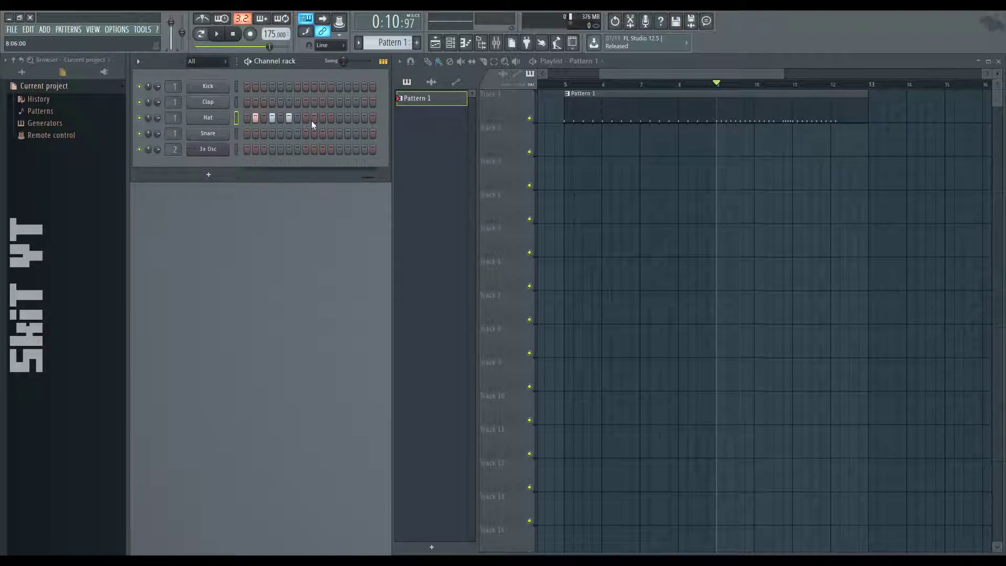
- Add hats on steps 5, 7 and 9 of bar 8, fill steps 13 to 16, and reset playback to the song start
click(306, 118)
click(322, 118)
scroll(350, 119, down, 3)
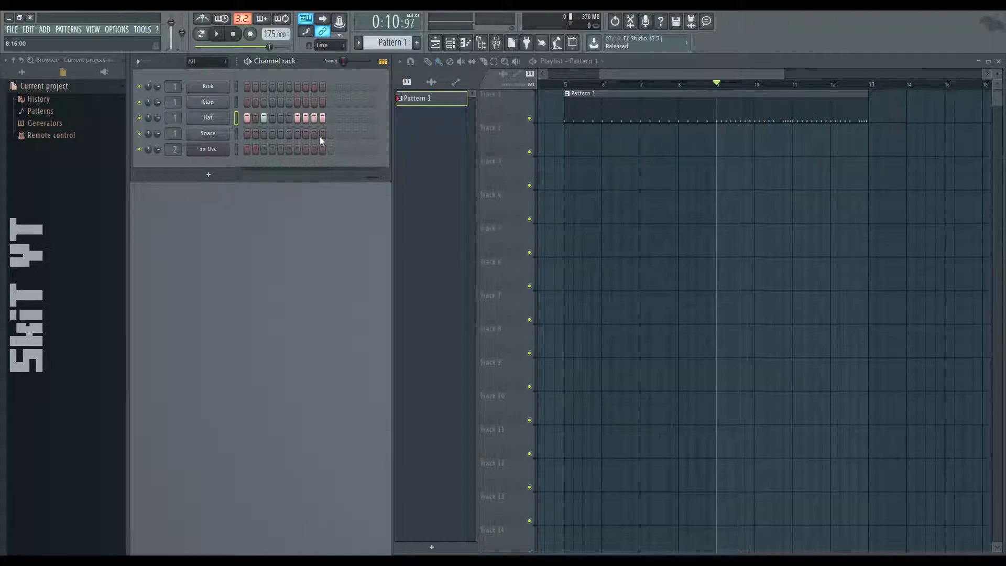
scroll(307, 125, up, 2)
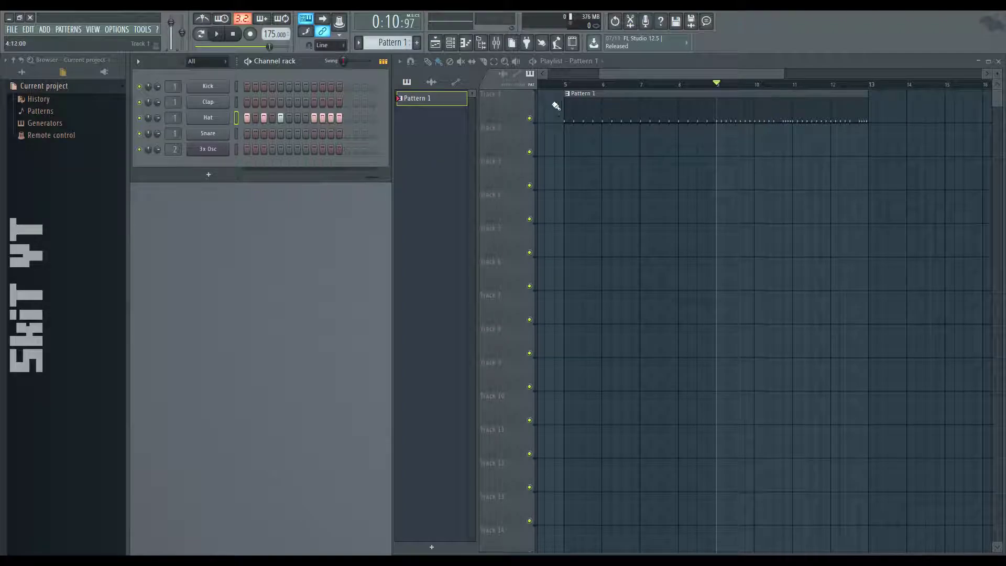
click(232, 34)
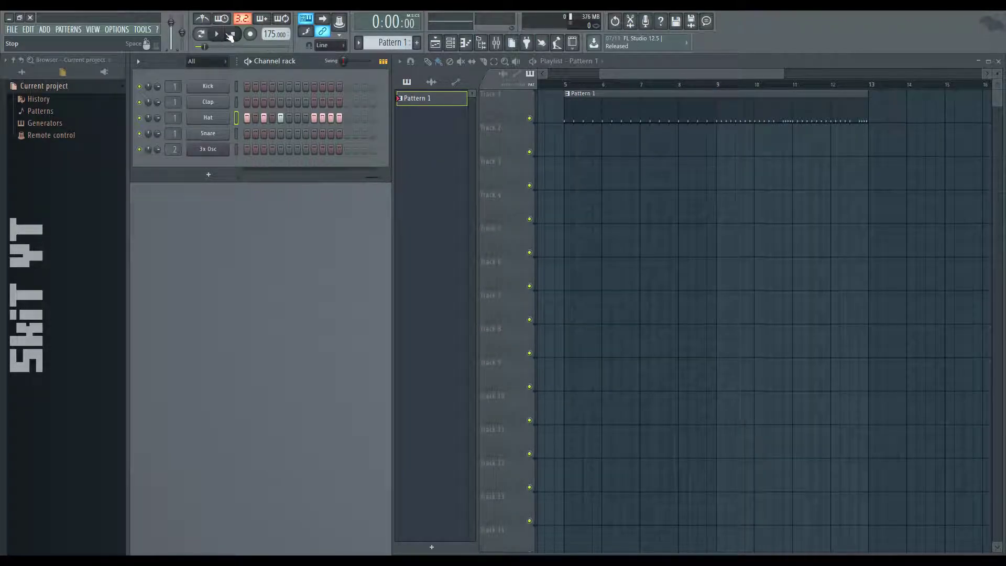
- Play back the hat pattern from playlist bar 9 to hear the four-hit runs, and return playback to the song start
click(716, 85)
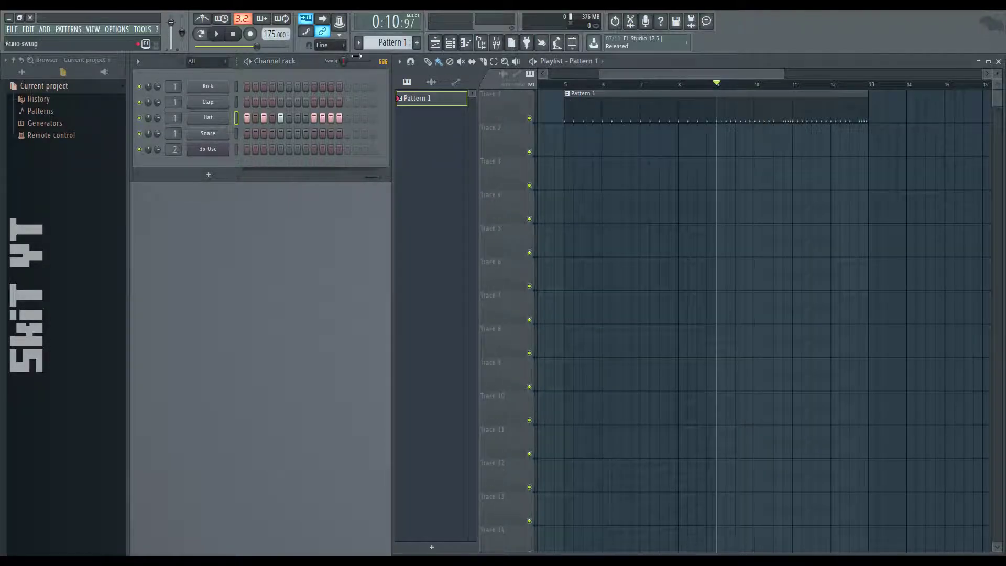
click(218, 35)
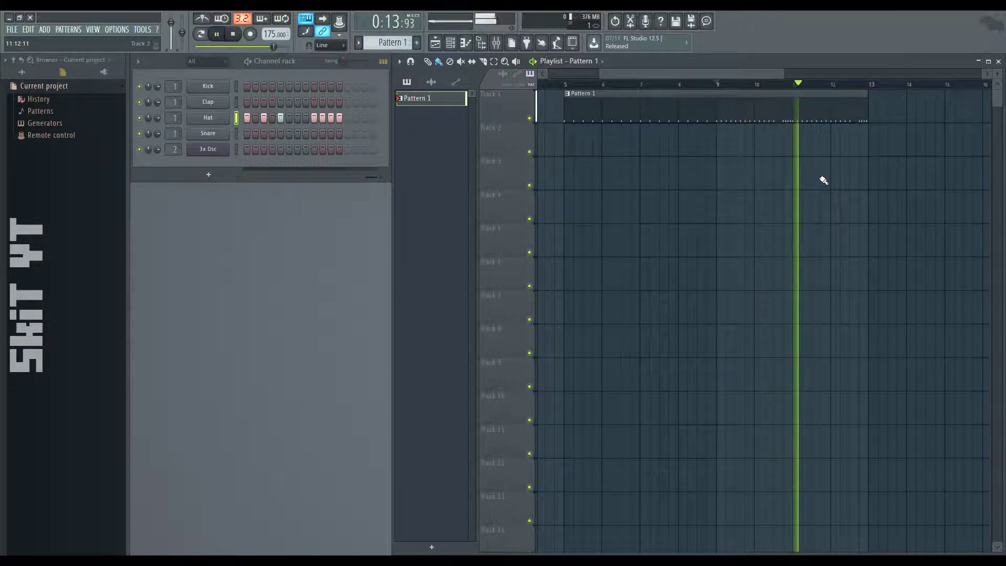
drag(853, 180, 751, 311)
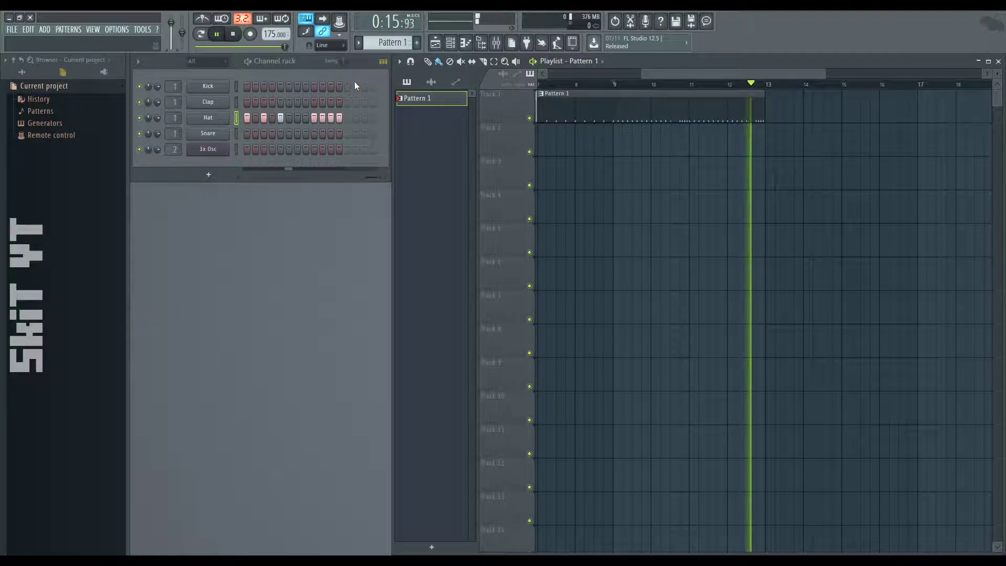
key(space)
scroll(593, 212, up, 2)
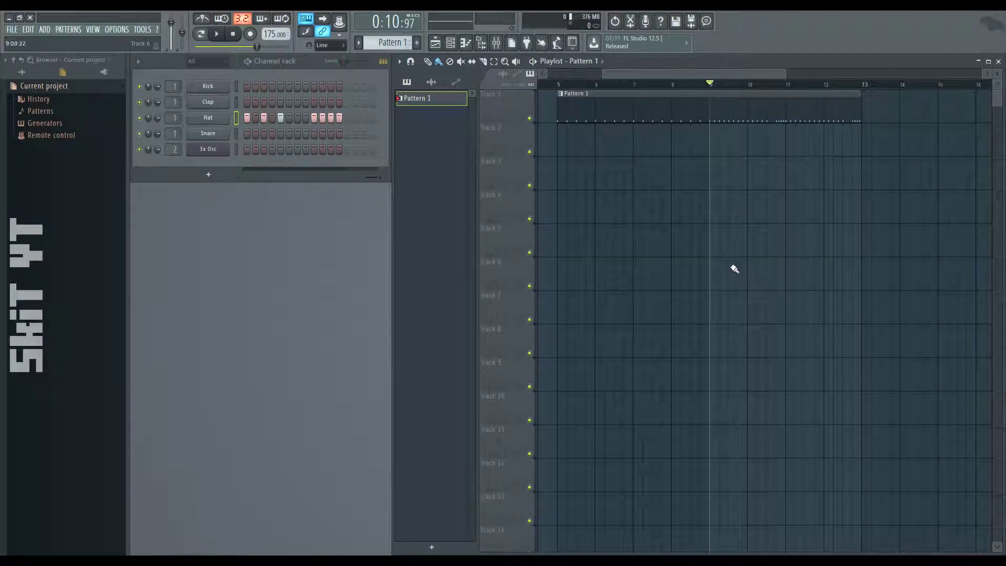
scroll(734, 272, down, 4)
click(545, 85)
key(space)
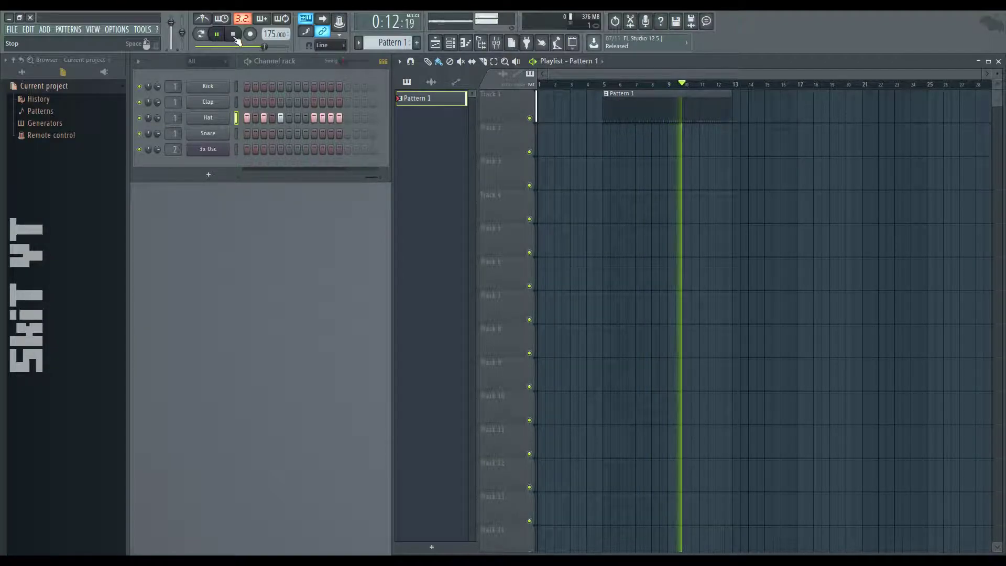
click(234, 35)
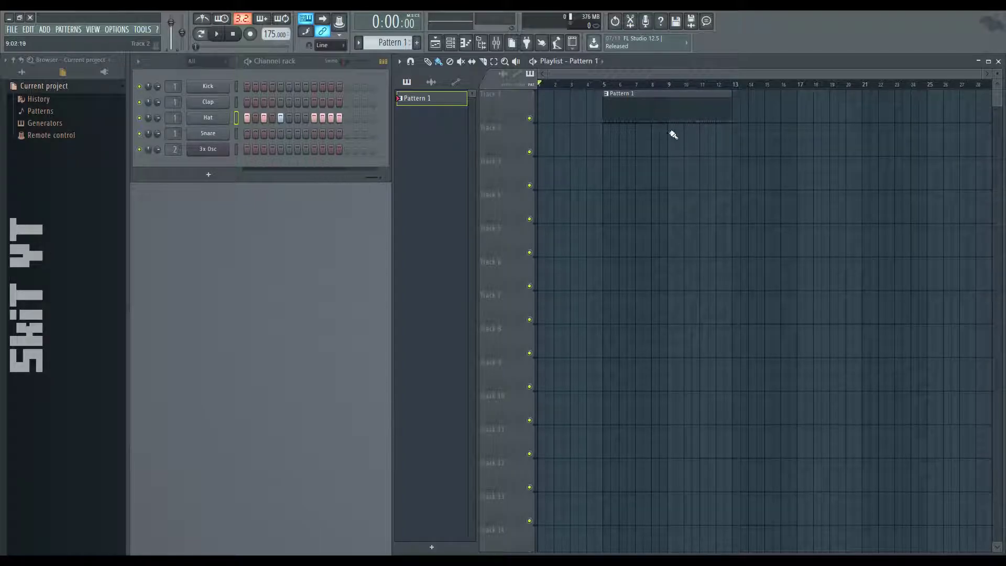
- Inspect the Kick, Clap and Snare channels' samples and close their settings
click(213, 94)
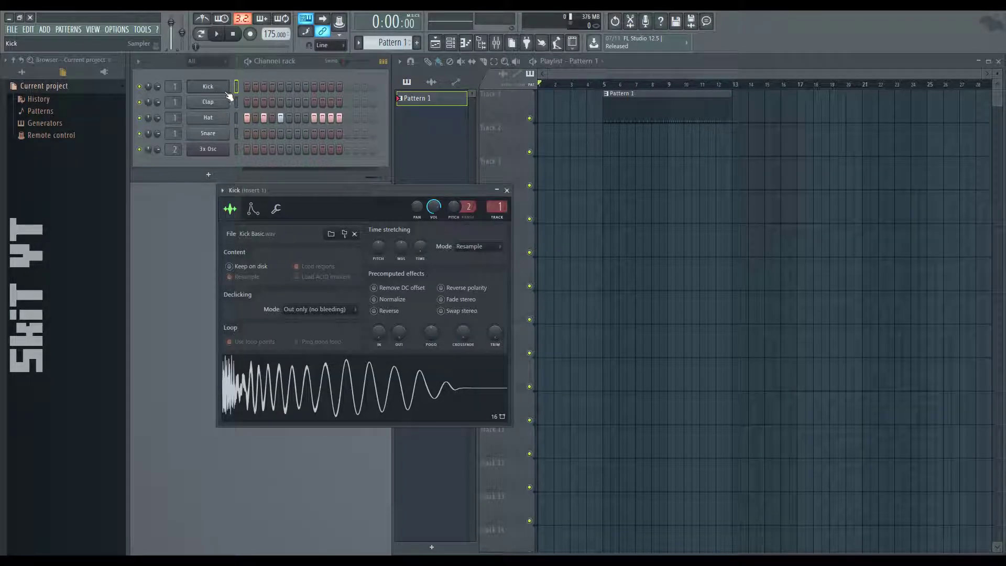
click(506, 190)
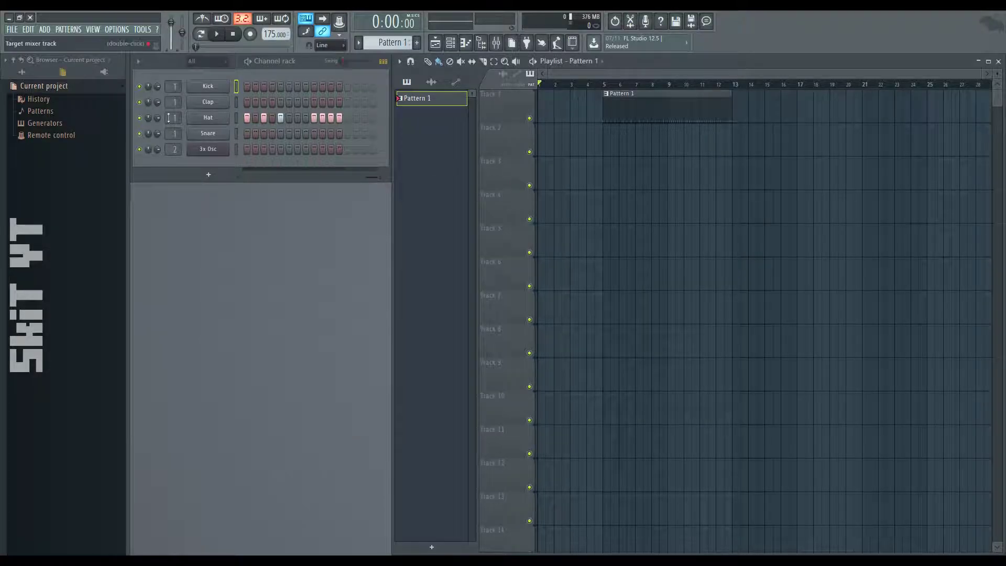
click(218, 102)
click(217, 133)
click(434, 122)
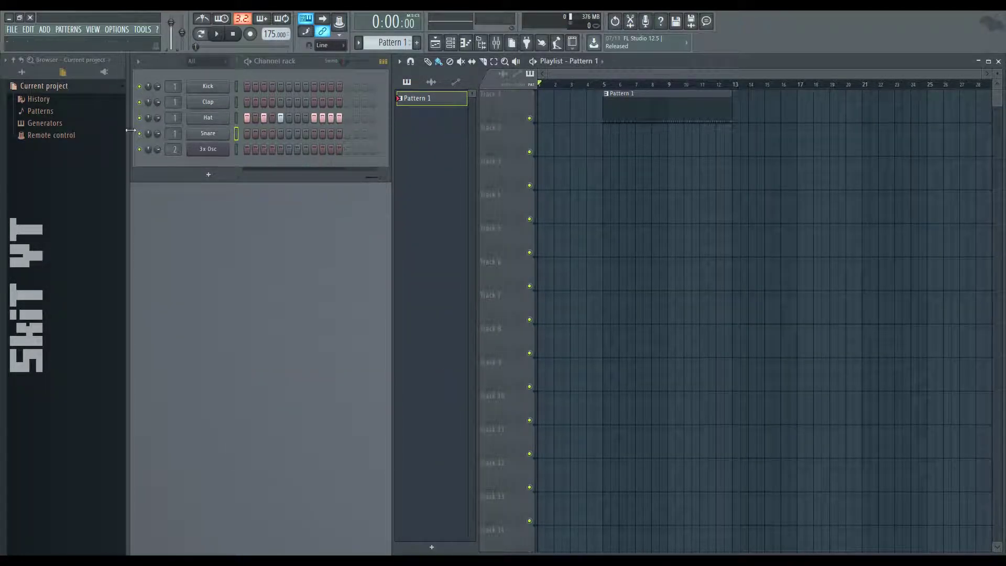
- Add a kick on step 1 of bar 5
click(288, 117)
click(360, 118)
click(272, 118)
click(355, 117)
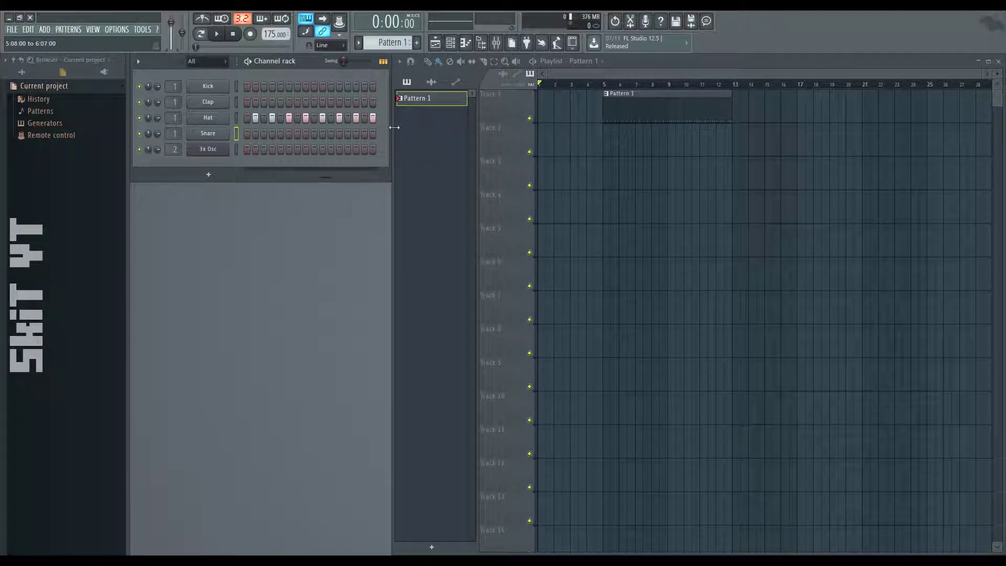
click(297, 87)
click(300, 89)
scroll(285, 101, left, 5)
scroll(300, 92, right, 3)
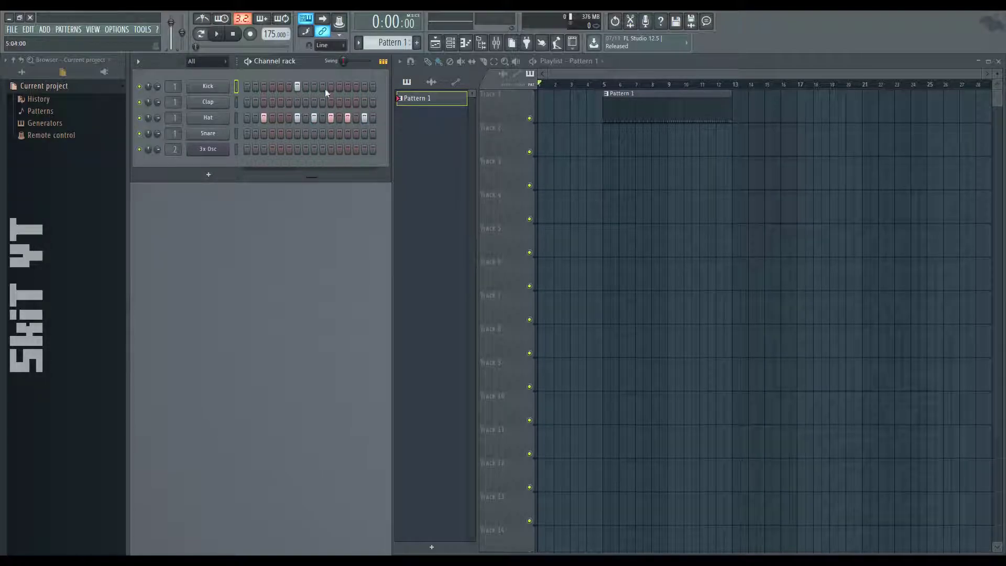
- Try a kick on step 13 of bar 5 while playing the song from around playlist bar 9
scroll(316, 102, left, 2)
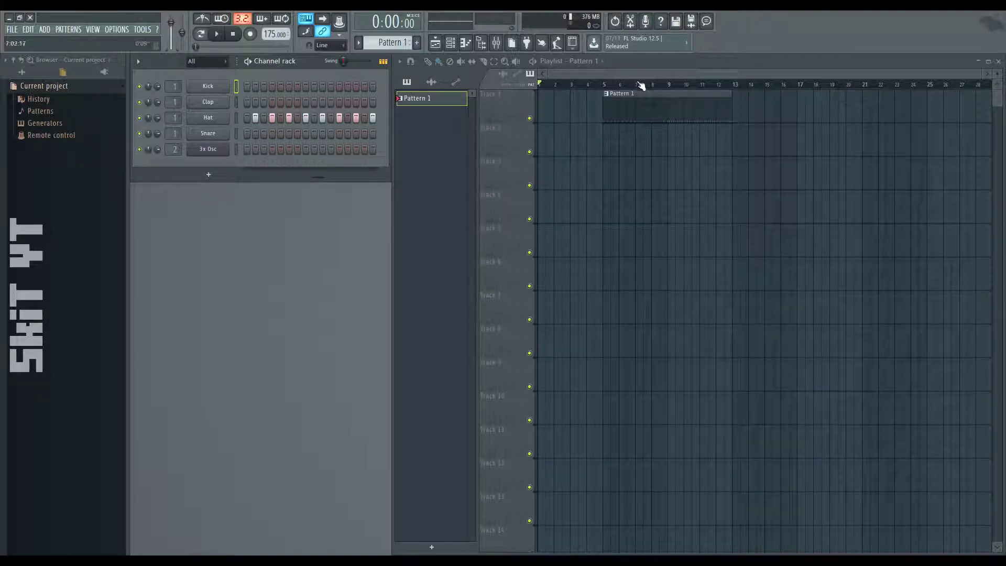
click(669, 84)
key(space)
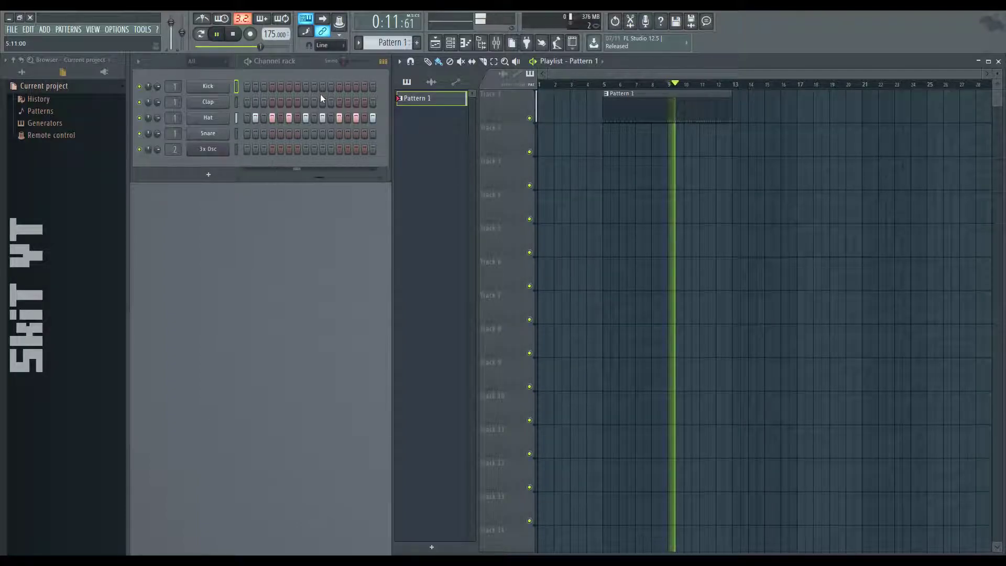
click(338, 86)
click(659, 84)
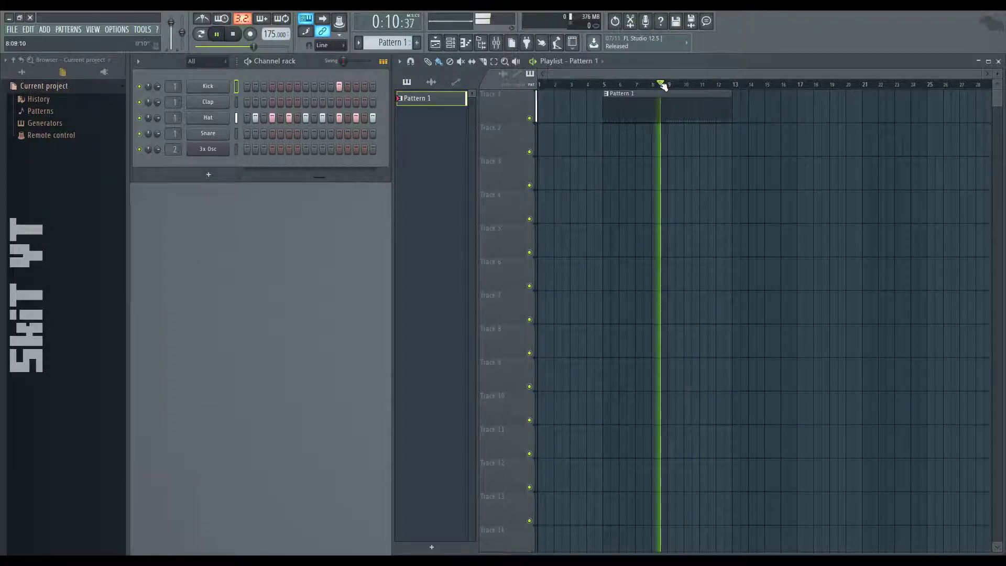
scroll(311, 113, down, 2)
right_click(322, 87)
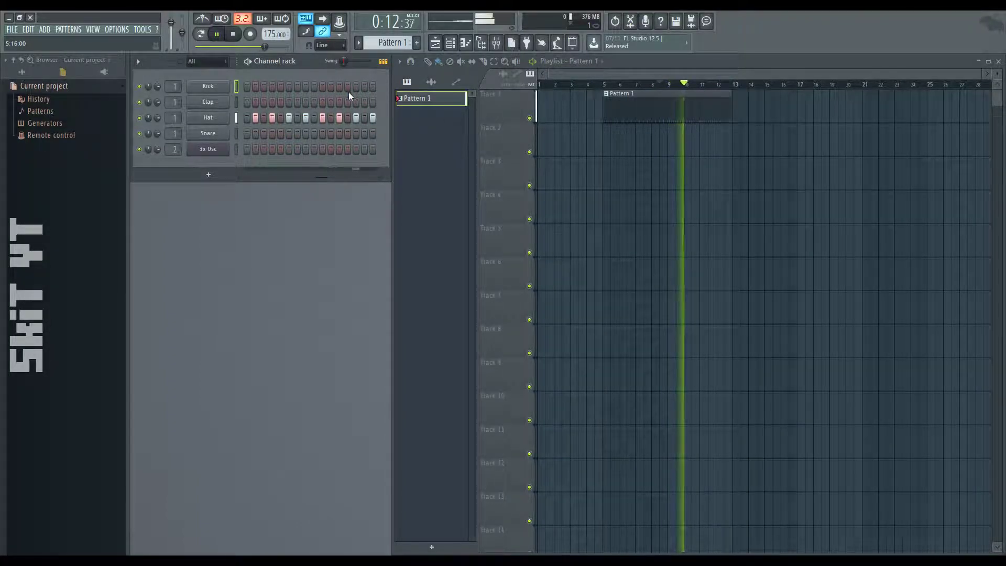
- Add a kick on step 1 of bar 6 and audition it from around playlist bar 9
click(358, 89)
scroll(348, 97, down, 1)
scroll(359, 100, down, 1)
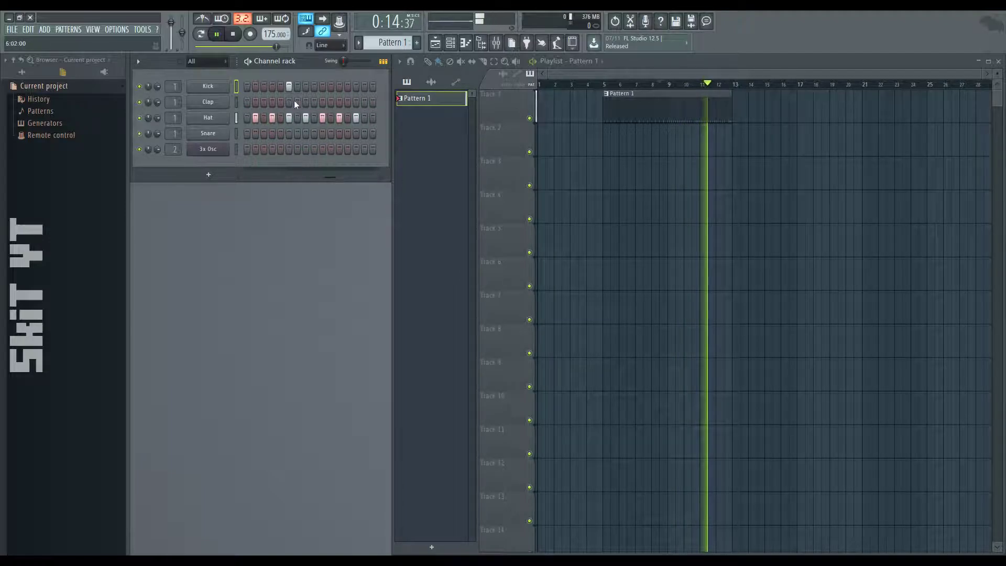
click(661, 85)
scroll(335, 103, down, 1)
scroll(346, 89, down, 1)
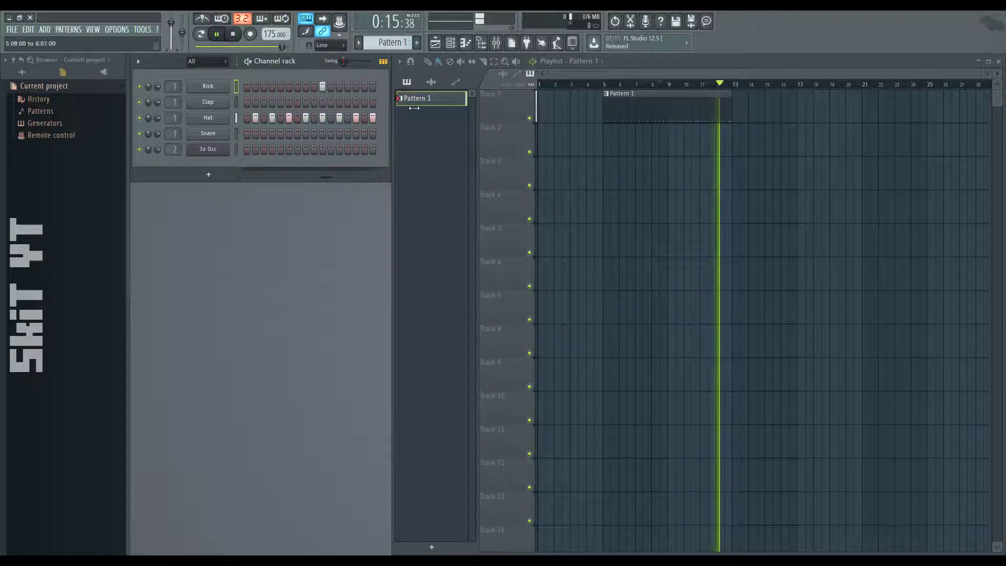
- Add kicks on step 13 of bar 6 and step 1 of bar 7, and audition them from playlist bar 9
click(669, 85)
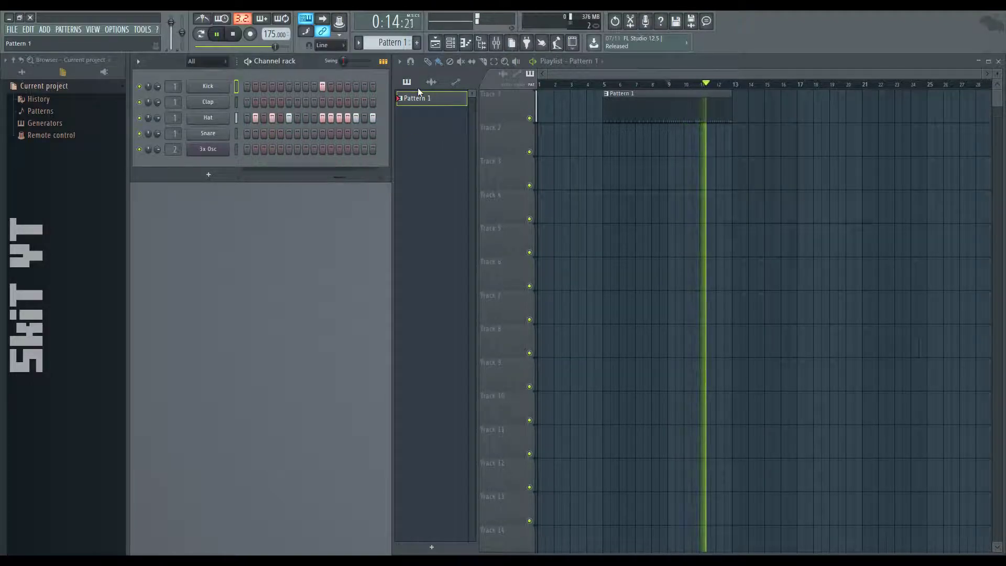
click(355, 87)
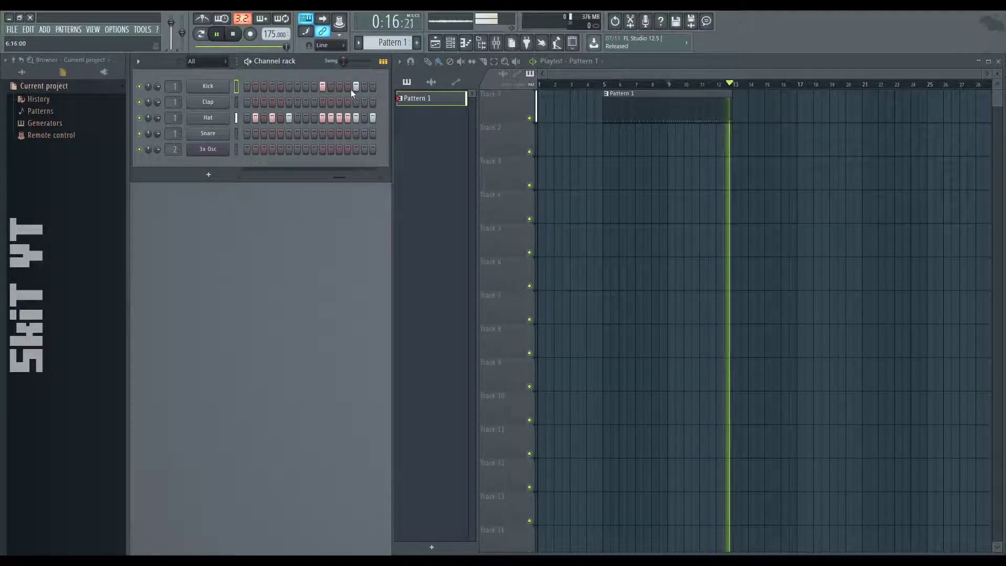
click(671, 86)
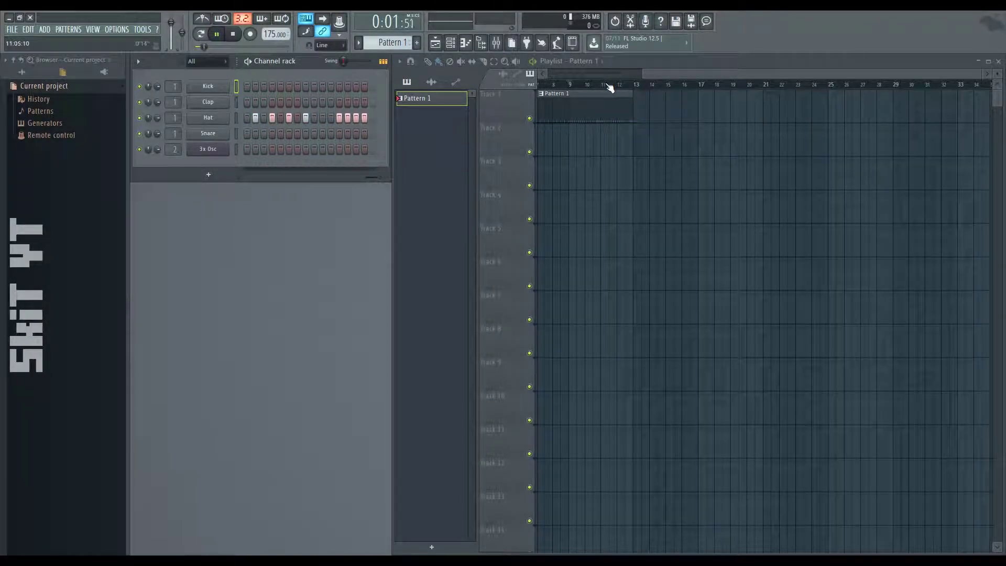
click(572, 84)
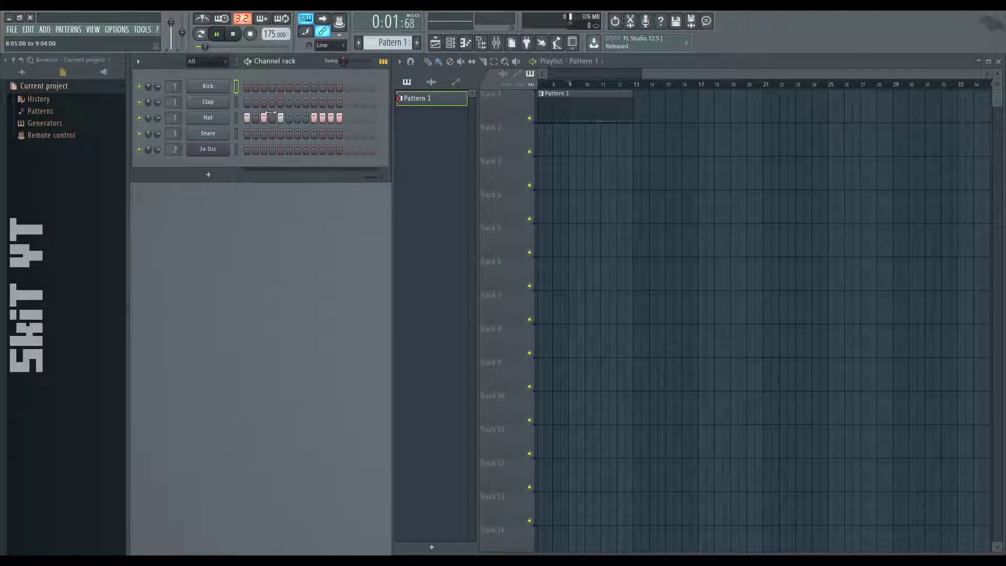
- Add a kick on step 1 of bar 8 and audition the pattern from playlist bar 9
click(263, 86)
click(331, 86)
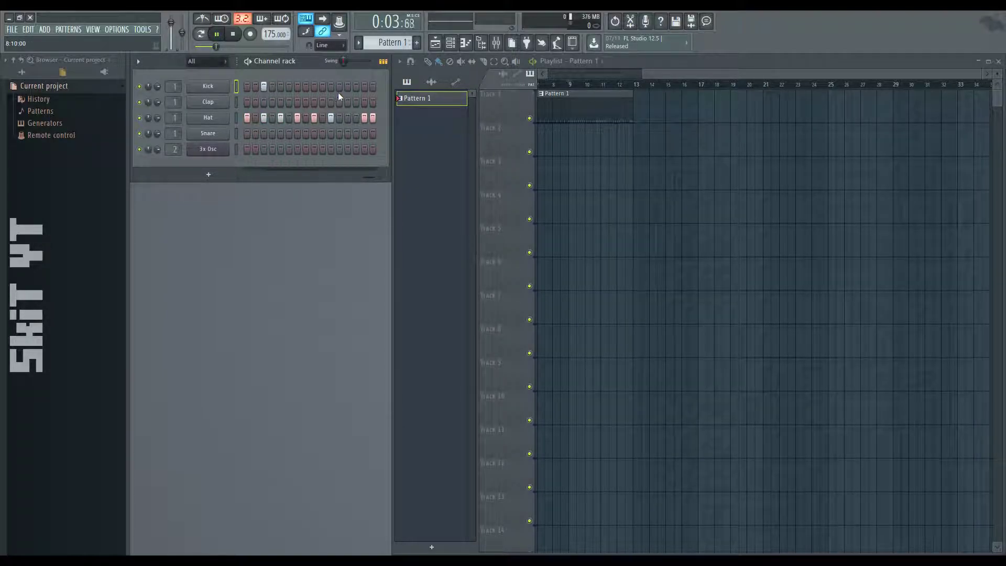
click(571, 85)
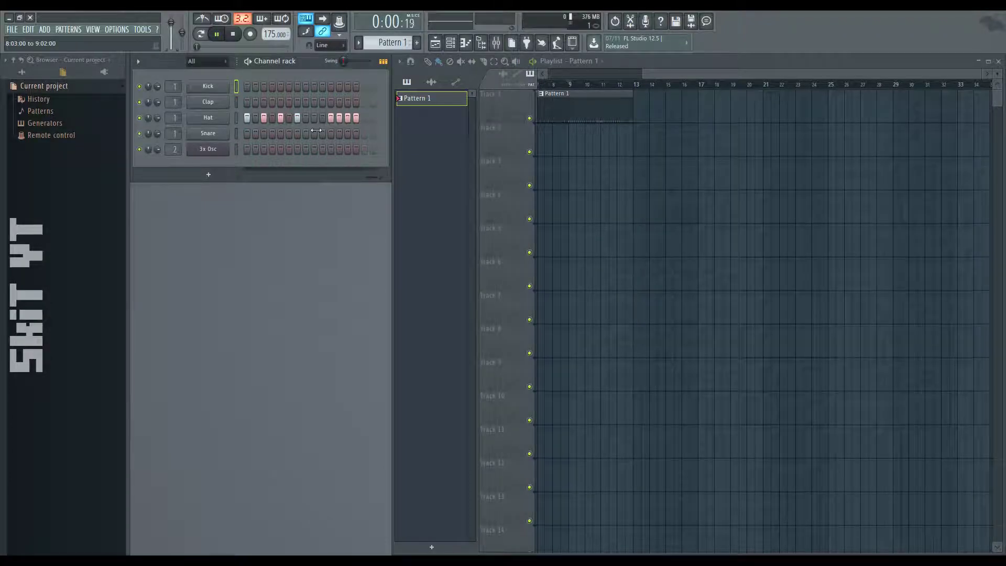
click(568, 83)
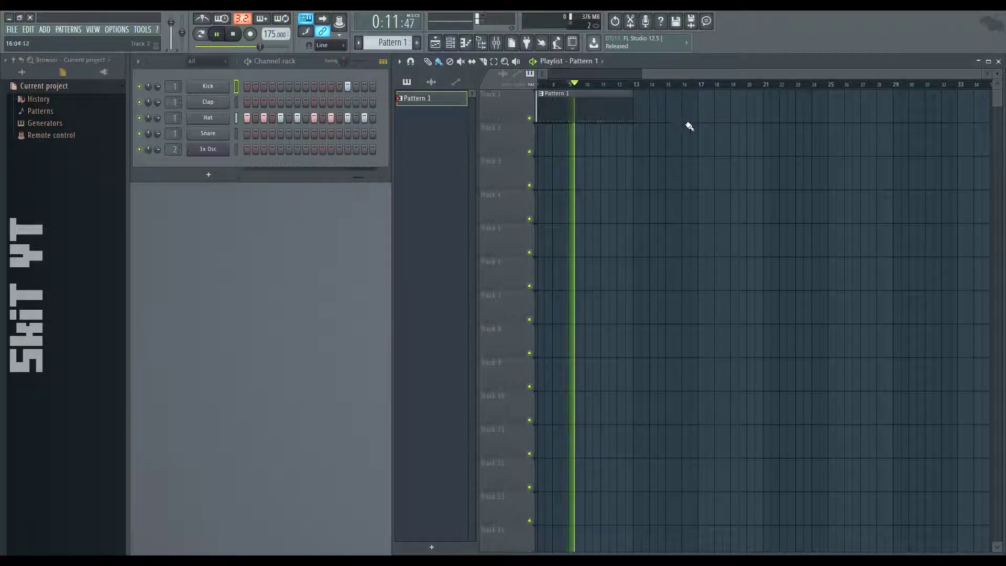
- Review the pattern's notes in the channel rack's note preview and the Kick piano roll, and stop playback
drag(358, 117, 270, 121)
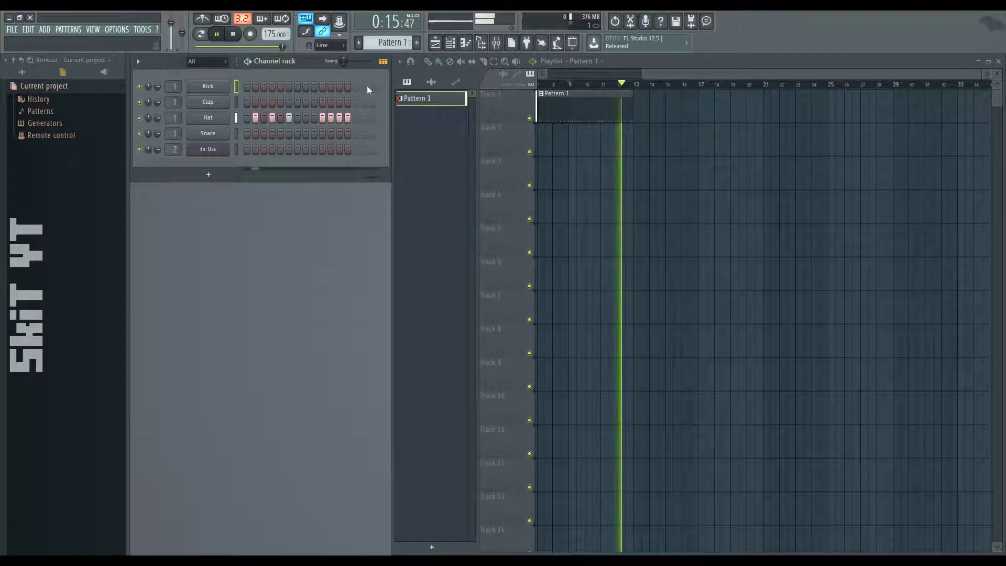
click(383, 62)
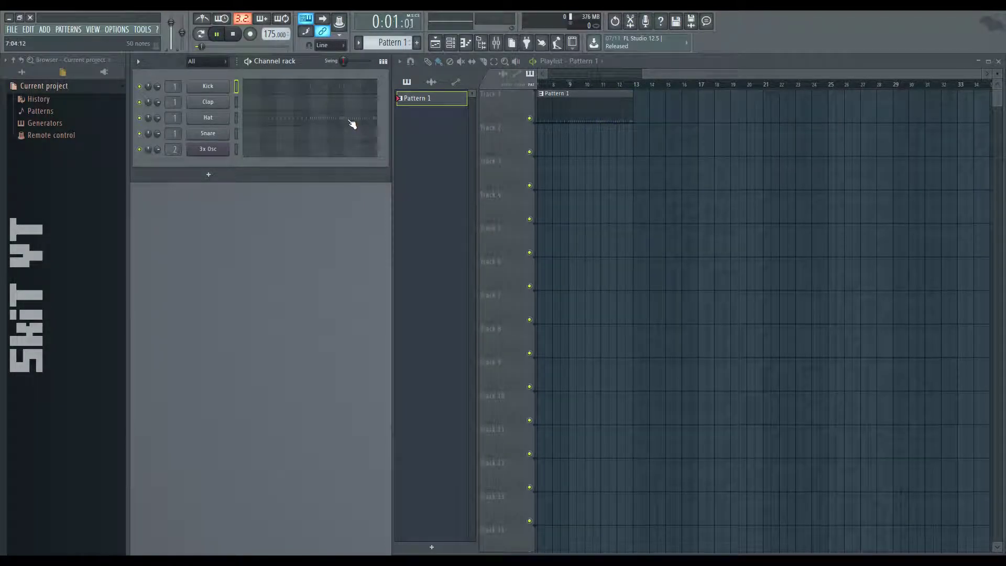
click(384, 61)
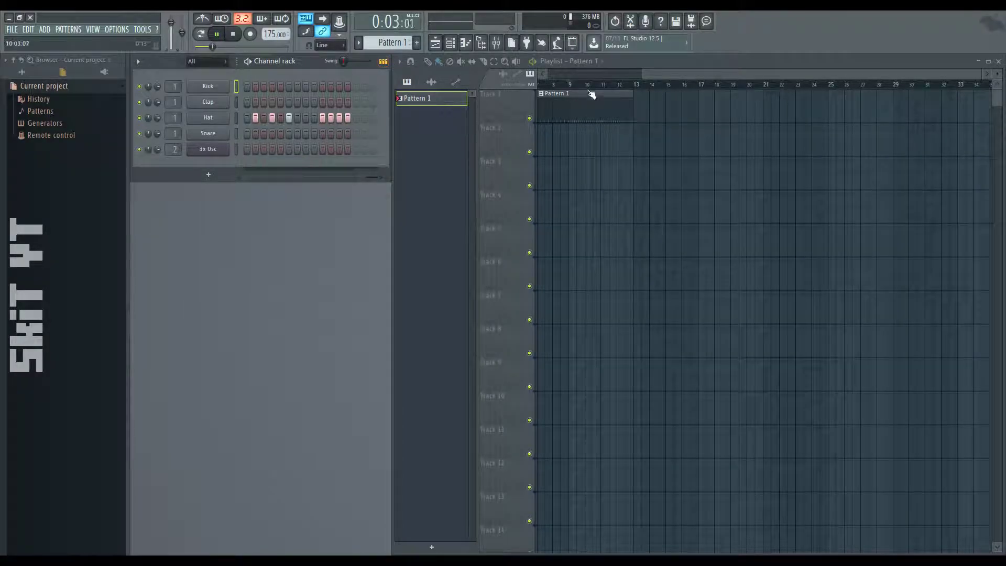
double_click(432, 107)
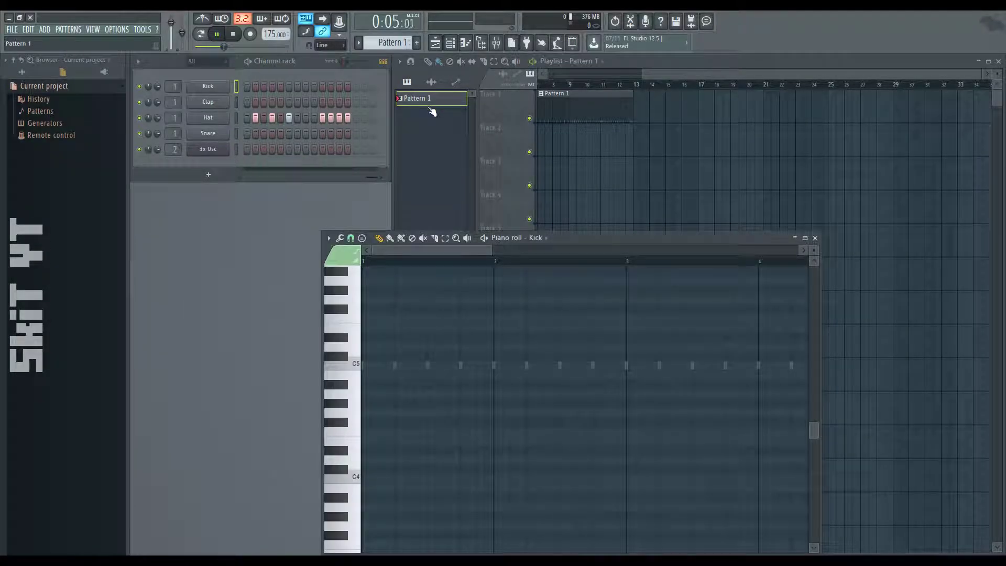
click(818, 236)
key(space)
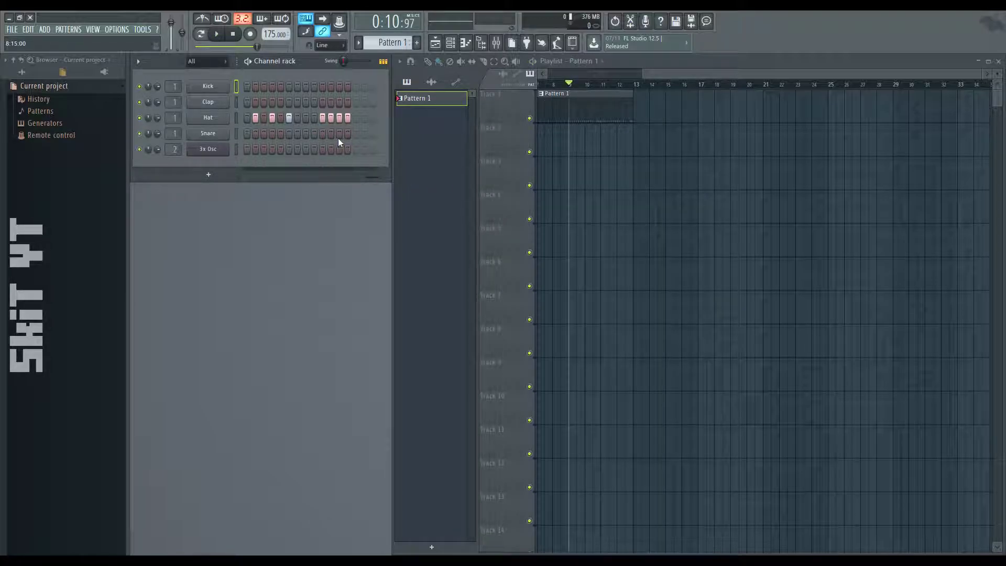
- Add the Dubstep FPC drum kit as a channel and audition its Snare 2, Pedal Hi Hat, Hi Tom, Lo Tom and Snare 1 pads
double_click(581, 109)
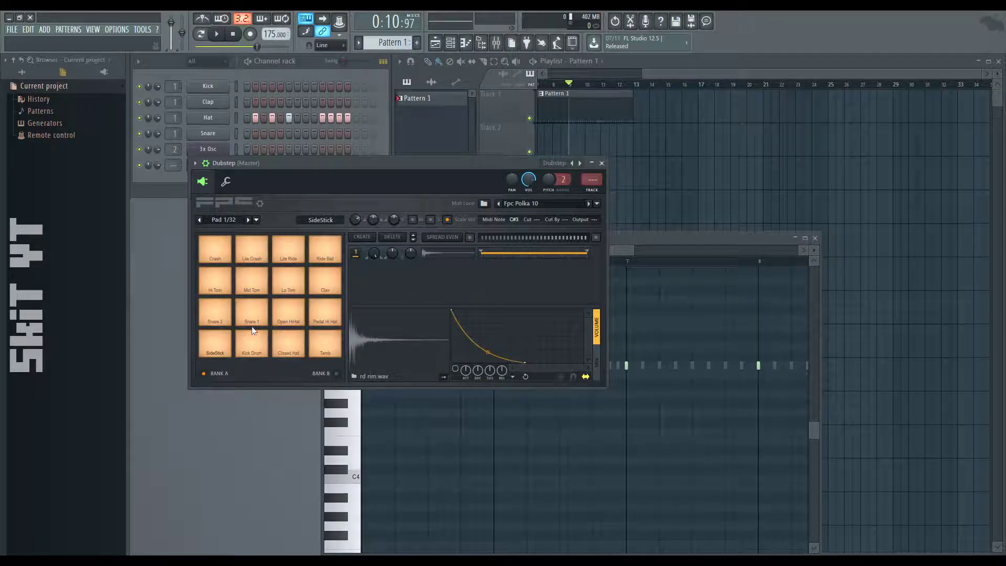
click(215, 311)
click(325, 314)
click(214, 308)
click(215, 280)
click(288, 283)
click(247, 311)
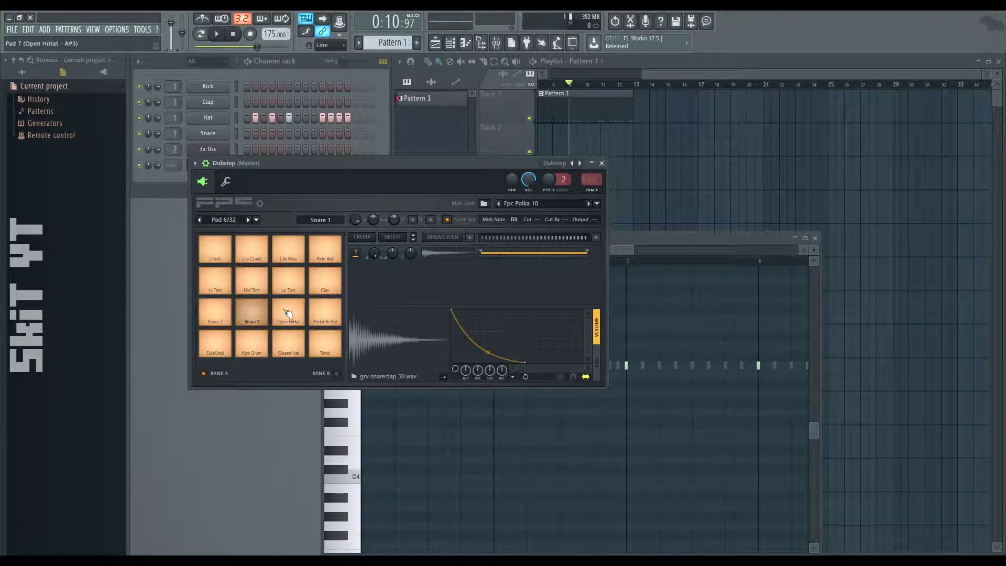
- Move the Dubstep FPC window clear of the channel rack and audition its Snare 2 pad
drag(335, 164, 273, 296)
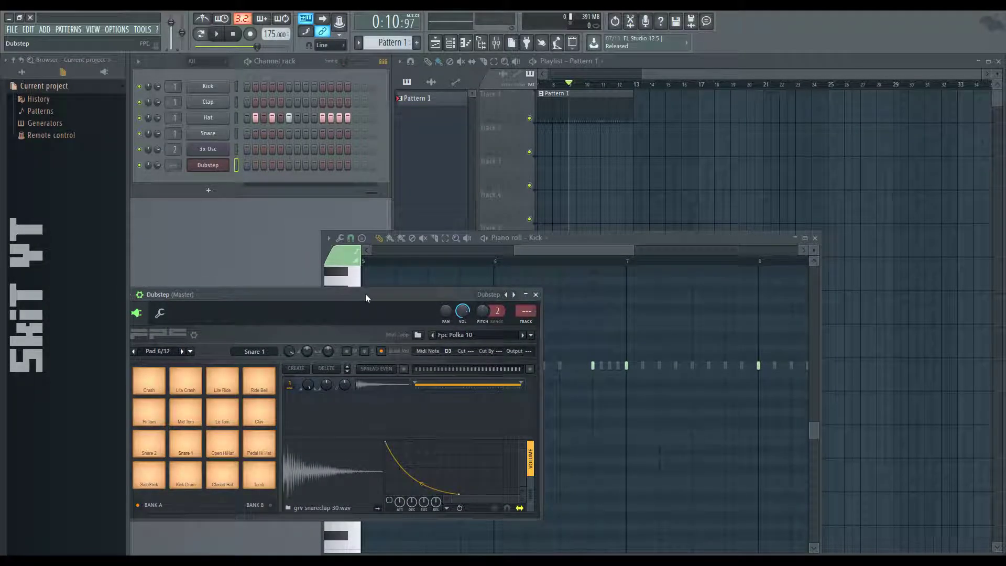
drag(365, 298, 414, 265)
click(198, 410)
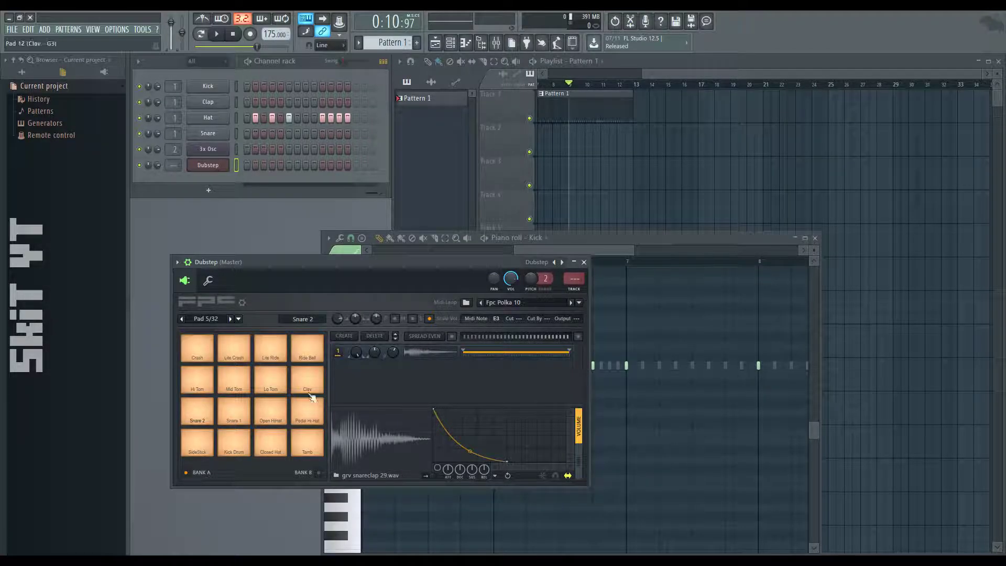
drag(494, 267, 552, 288)
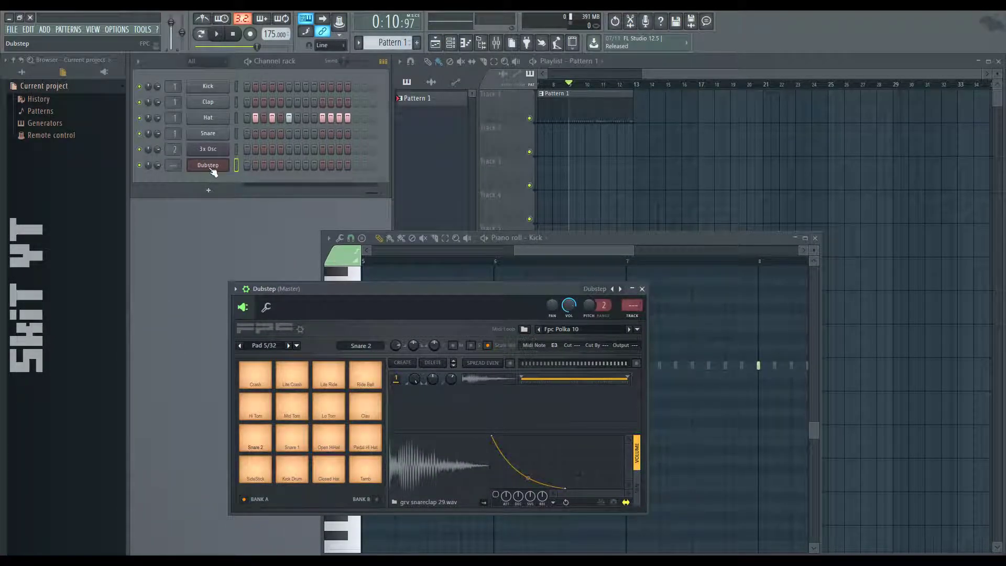
click(205, 185)
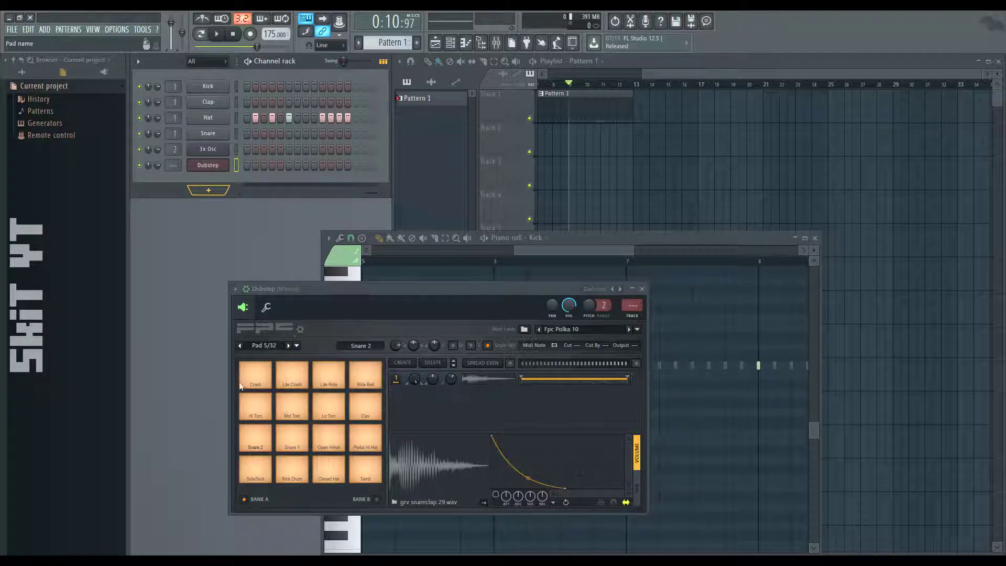
- Add a Sytrus synth channel below the Dubstep kit, reopen its window and close it
click(244, 487)
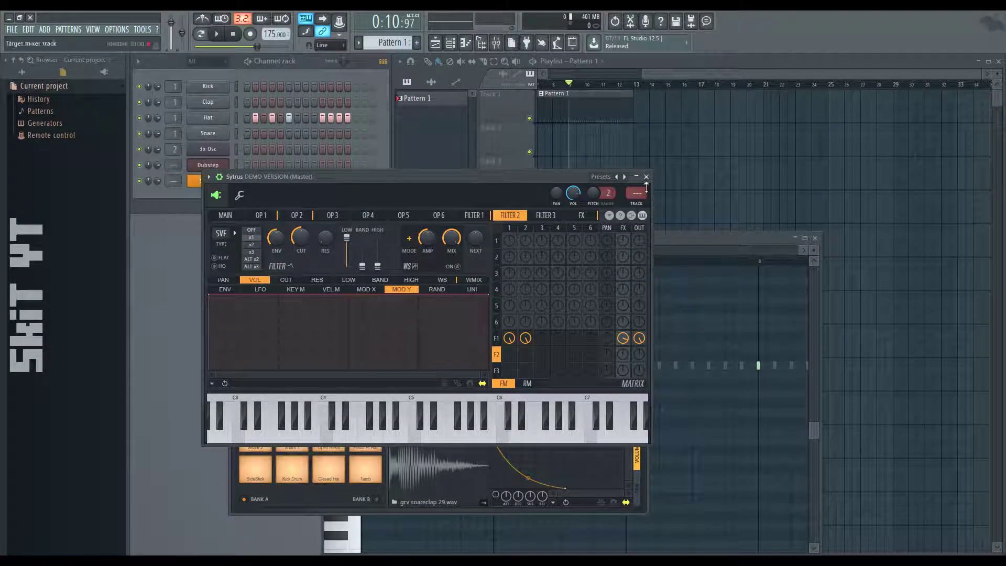
click(646, 180)
click(218, 167)
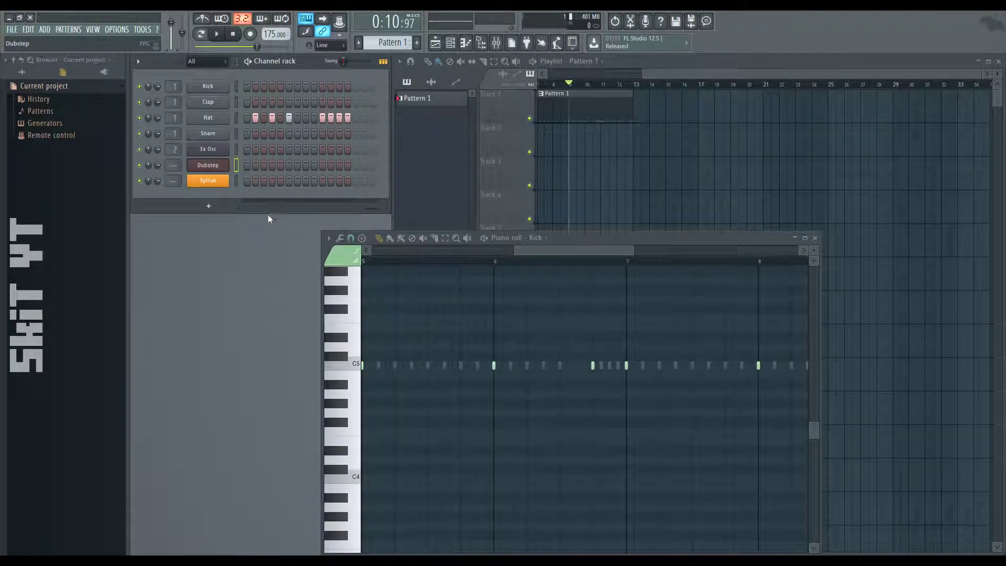
click(208, 180)
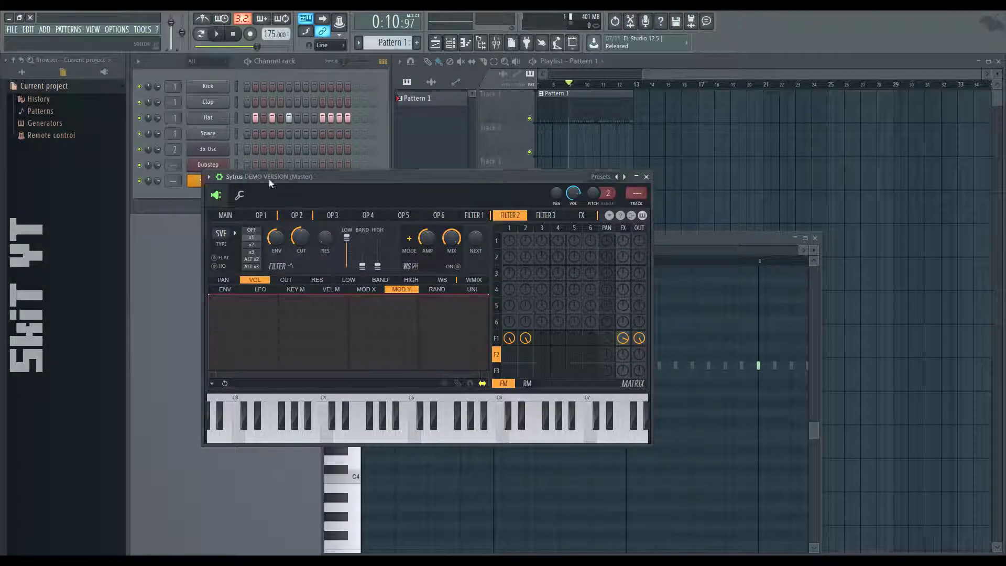
click(646, 177)
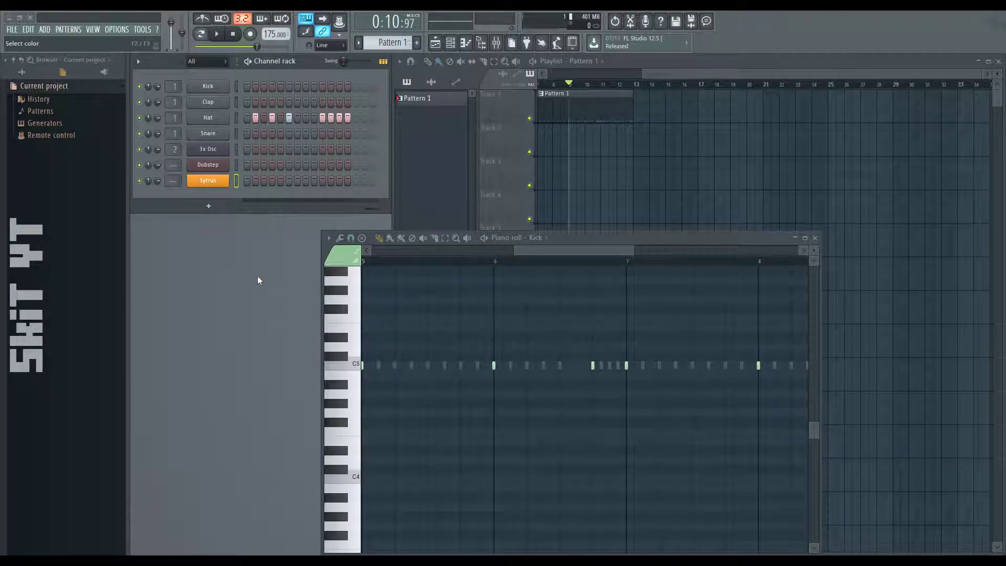
- Select the Dubstep and Sytrus channels and open the Dubstep FPC window again
click(207, 165)
click(205, 182)
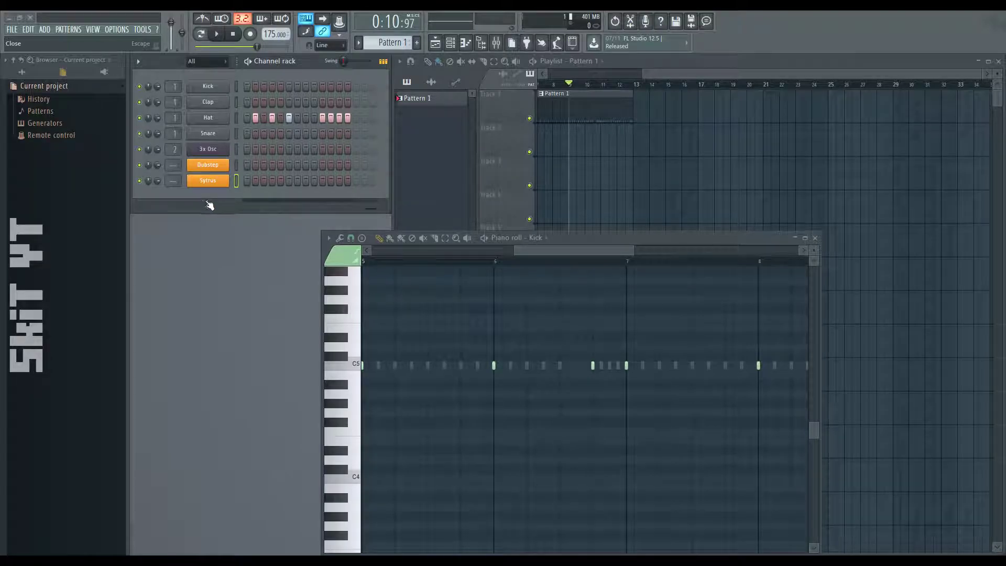
click(225, 165)
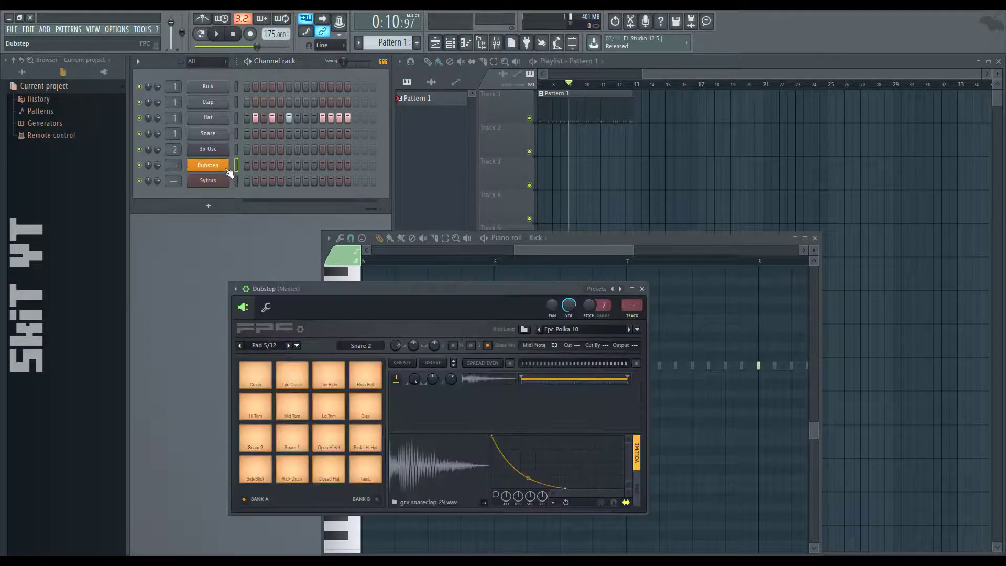
click(215, 196)
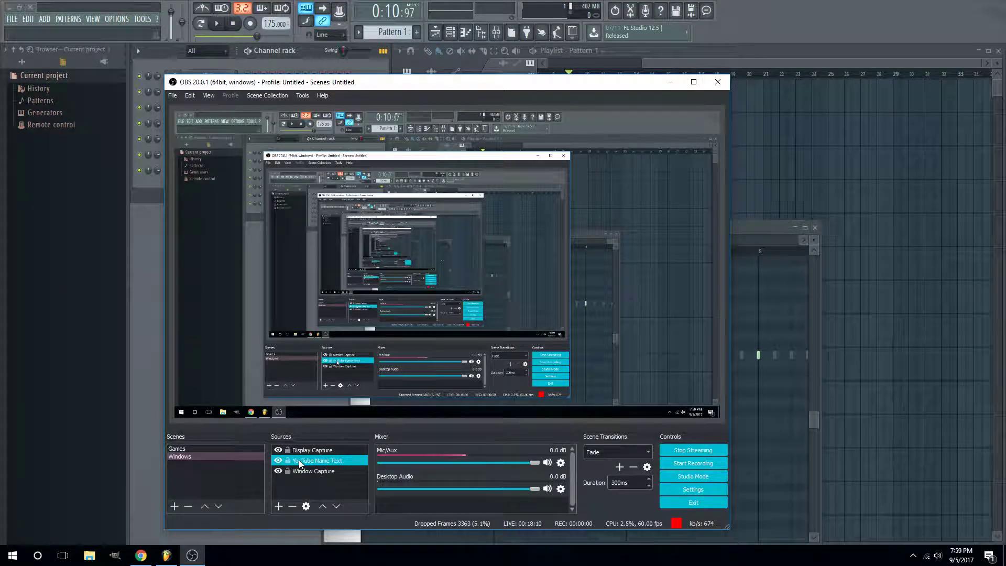
- Switch to OBS, move the YouTube Name Text source above Display Capture and hide the Window Capture source
click(298, 460)
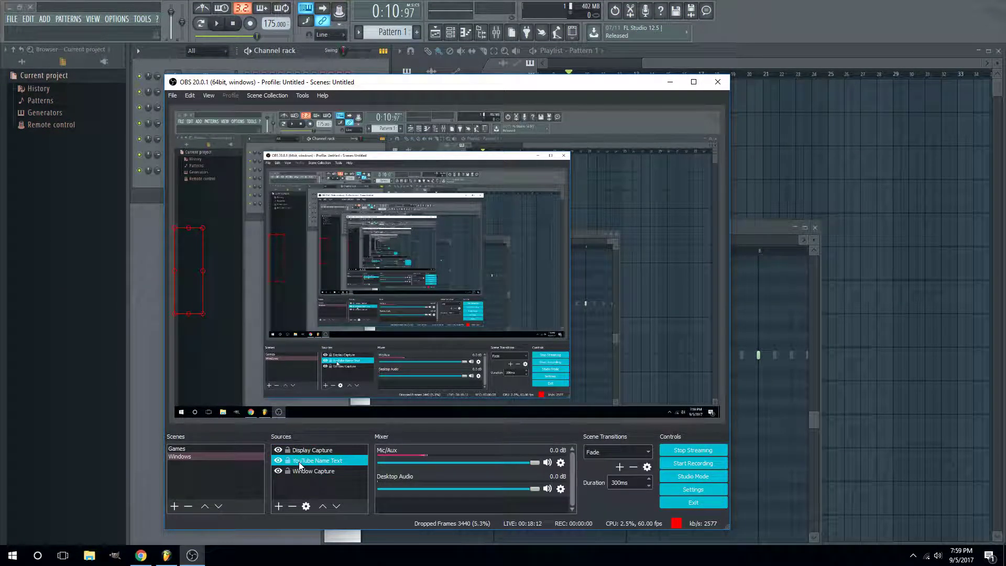
click(322, 506)
click(278, 471)
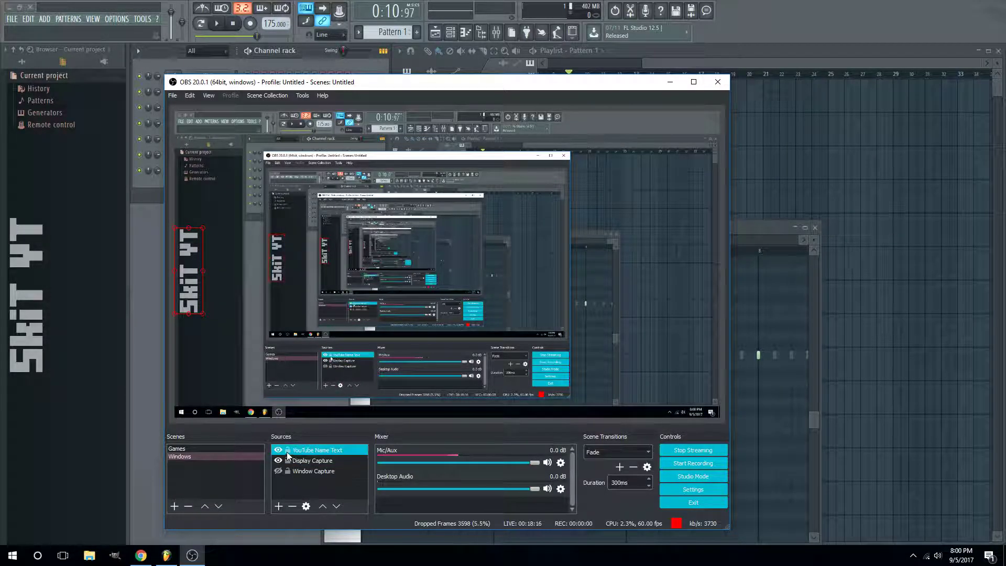
- Shift the Display Capture source down in the preview so a thin empty strip remains above it, and deselect it
right_click(323, 451)
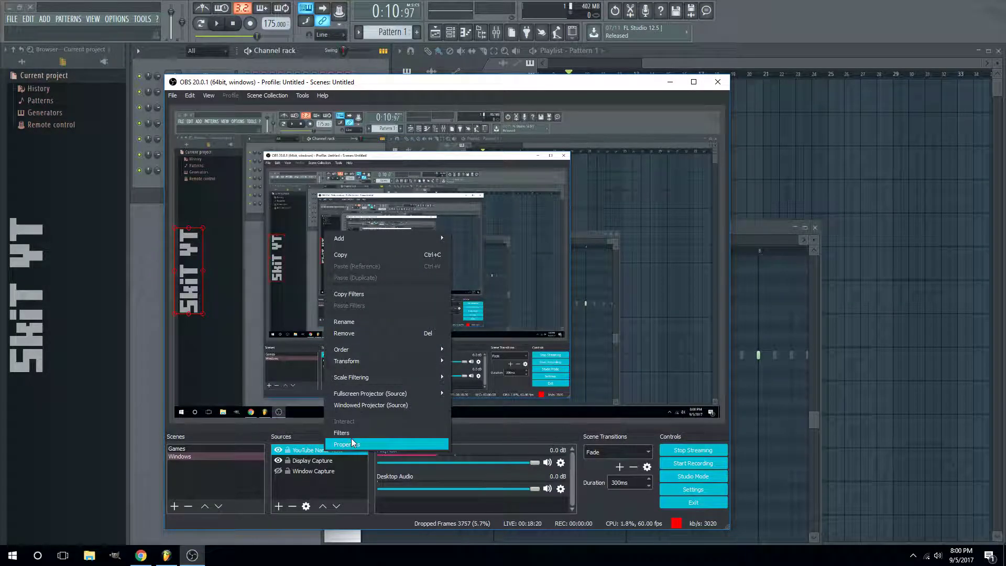
click(514, 335)
click(514, 338)
drag(513, 340, 514, 373)
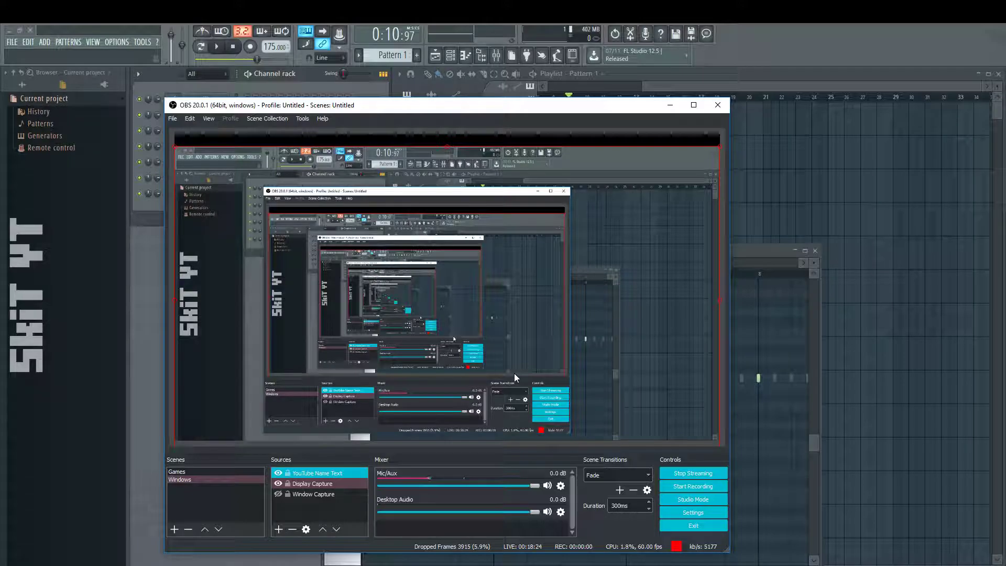
click(289, 483)
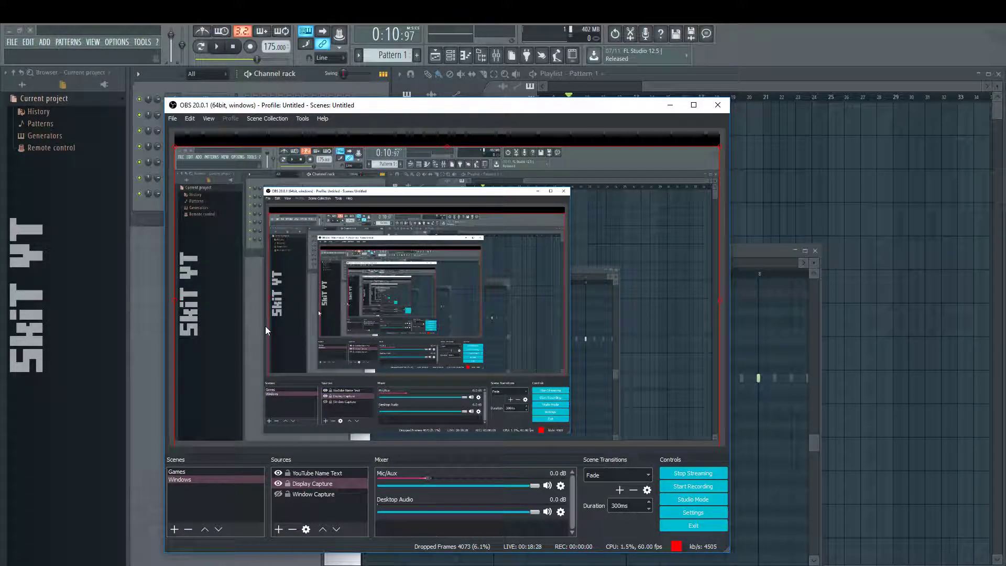
click(312, 139)
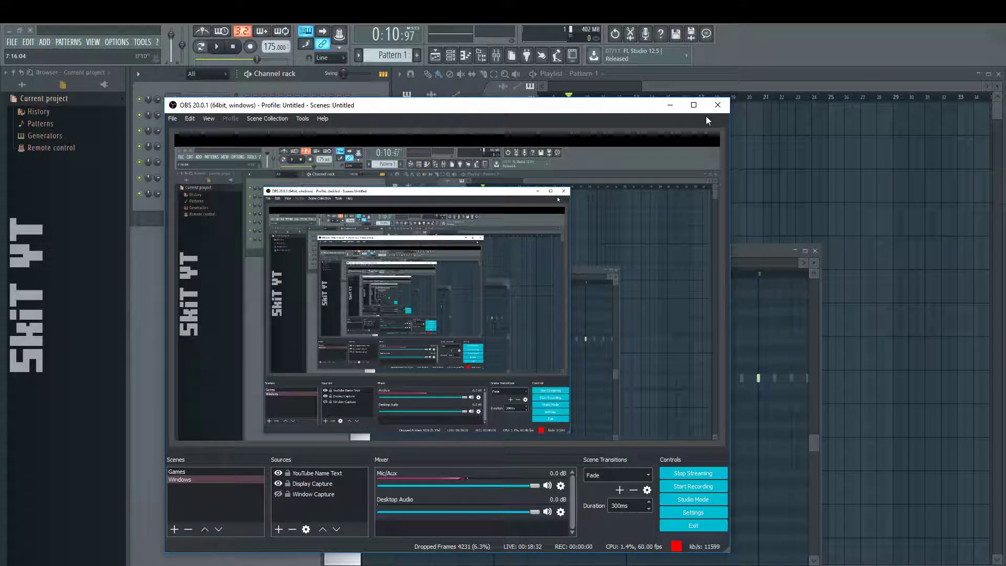
- Switch to the Games scene and back to Windows, and add a new visible source named Color Source
click(211, 473)
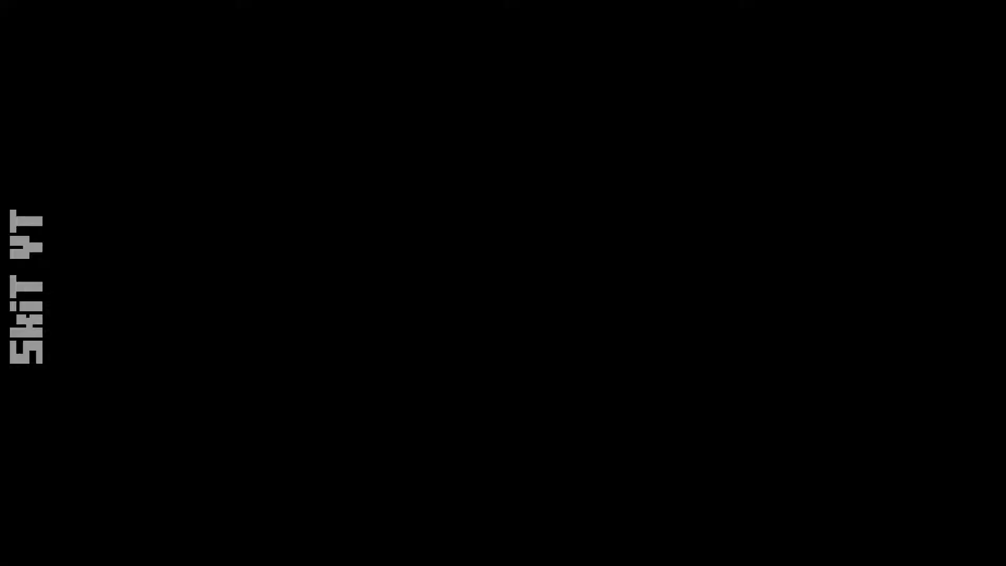
click(211, 479)
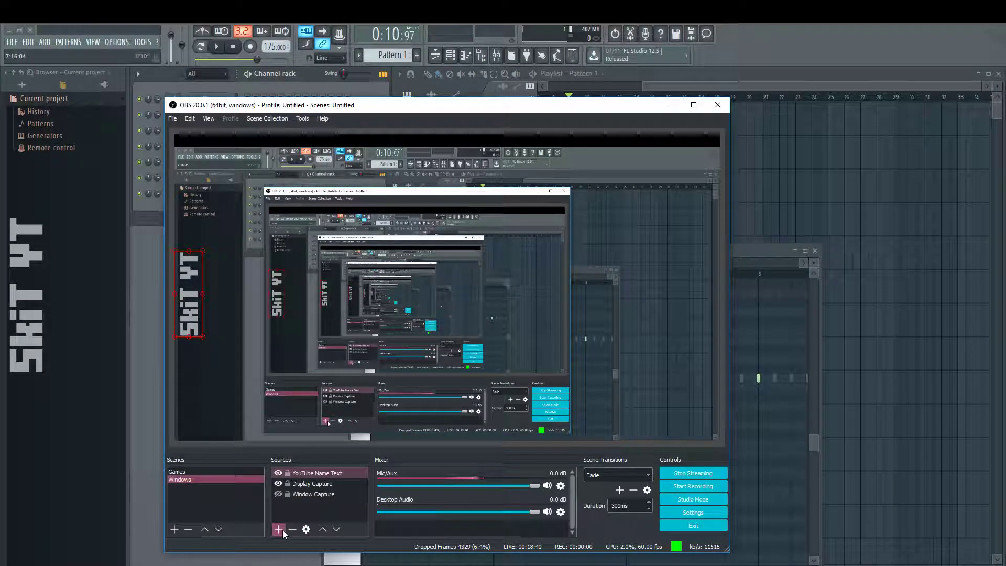
click(279, 529)
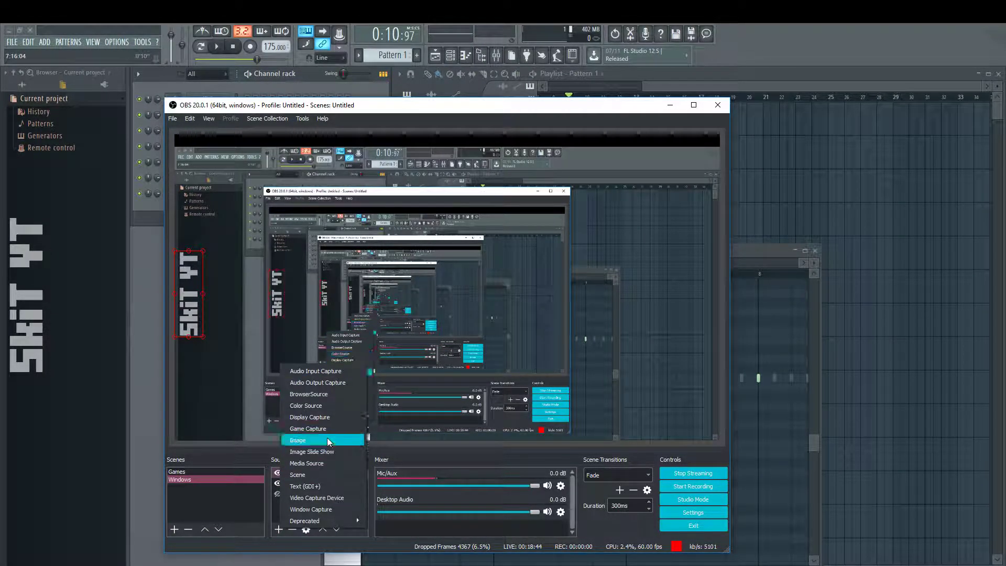
click(326, 404)
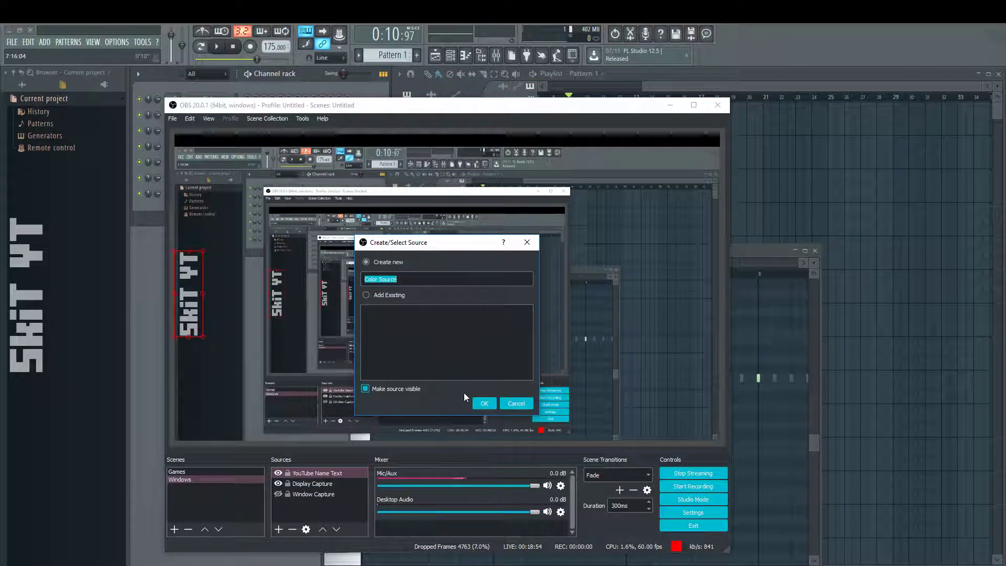
click(489, 403)
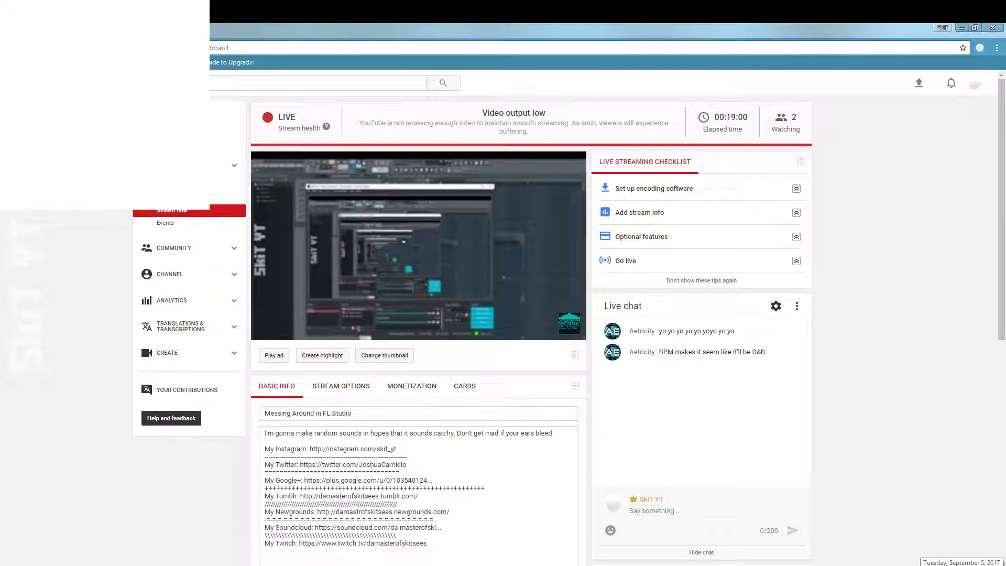
- Switch to the YouTube Live Dashboard, check the live chat and stream preview, pause the preview and return to OBS
click(962, 564)
click(962, 564)
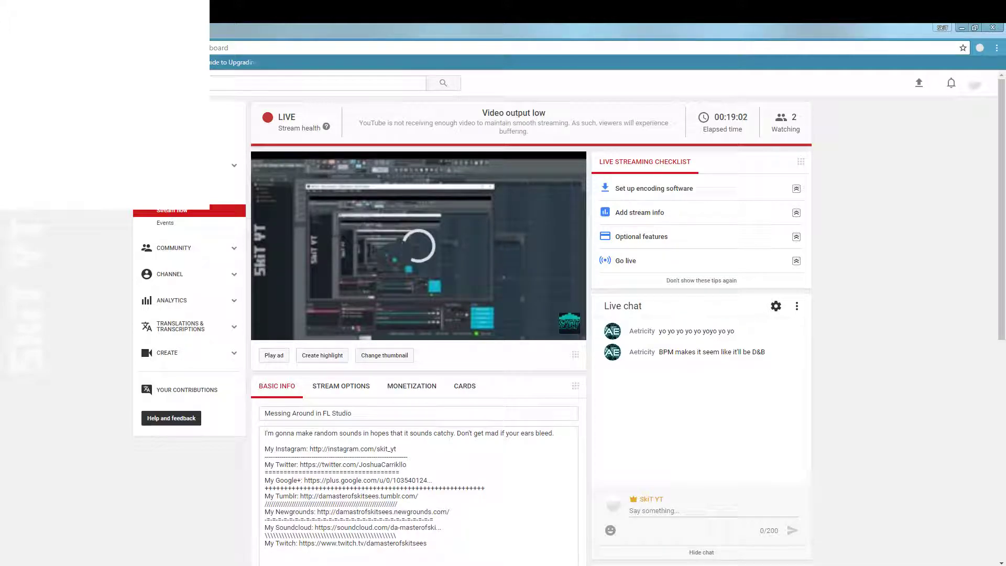
key(alt+Tab)
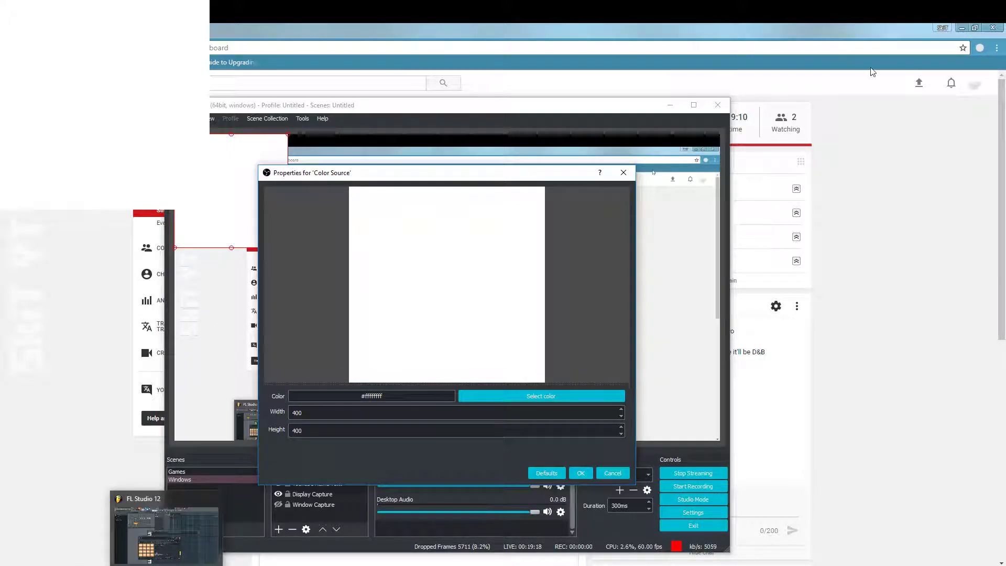
click(951, 240)
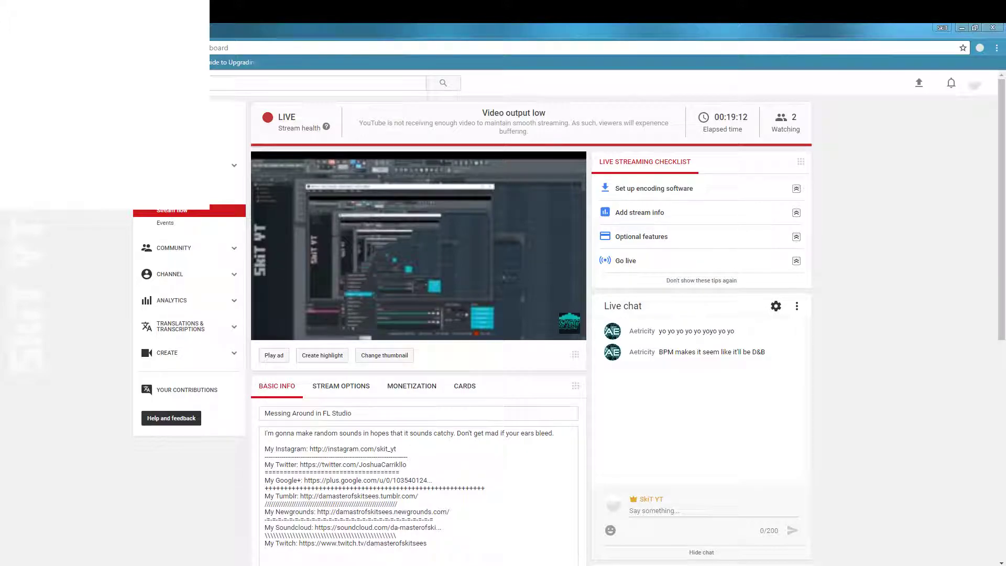
key(alt+Tab)
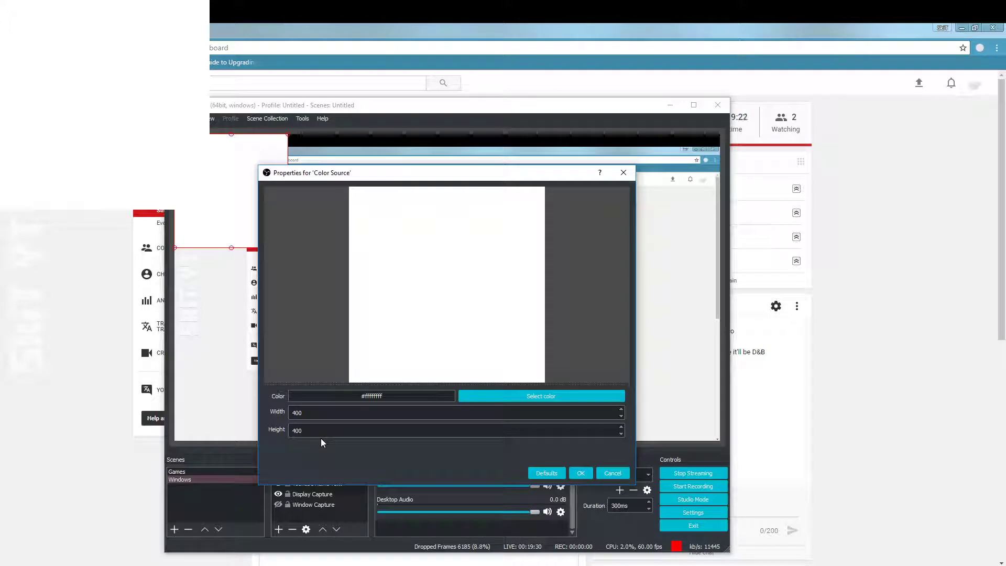
click(809, 330)
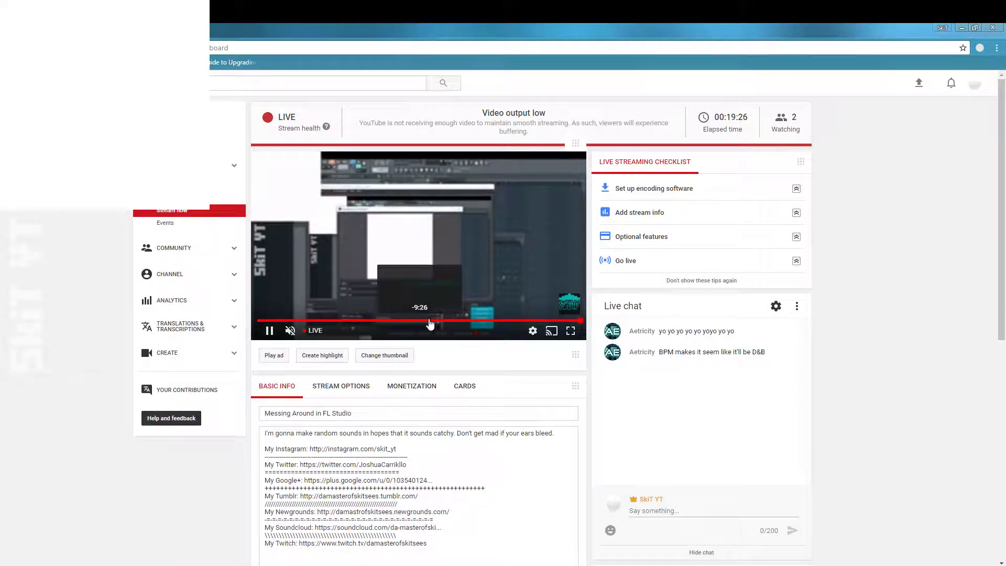
click(270, 333)
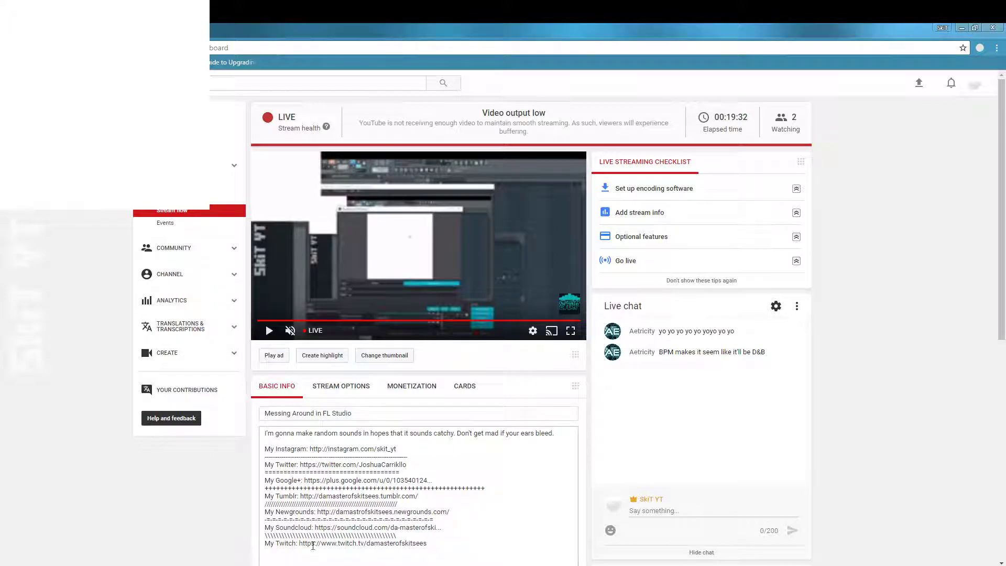
key(alt+Tab)
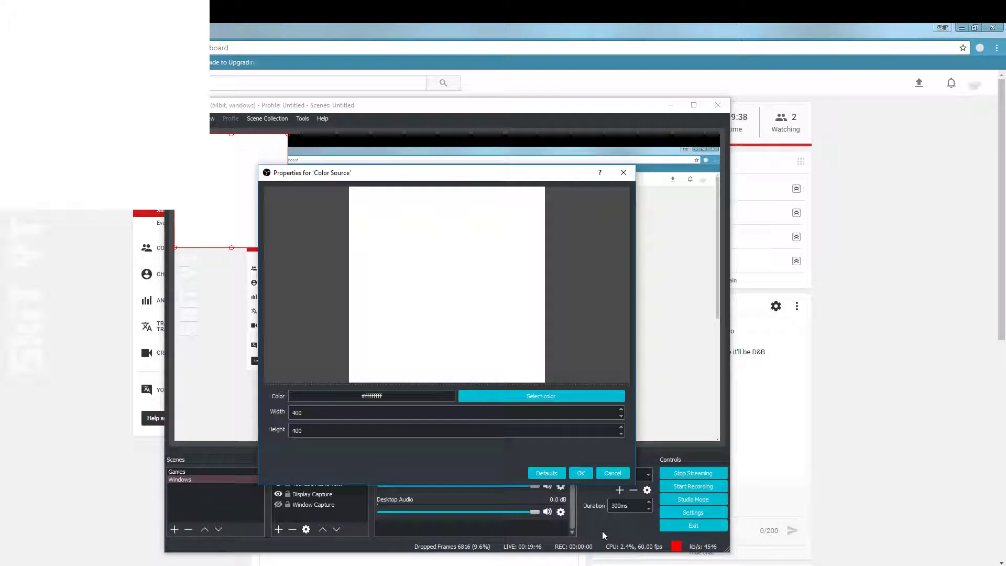
- Search Google Images for electric blue in a new Chrome tab and enlarge the Duck Brand Duct Tape swatch
mouse_move(140, 565)
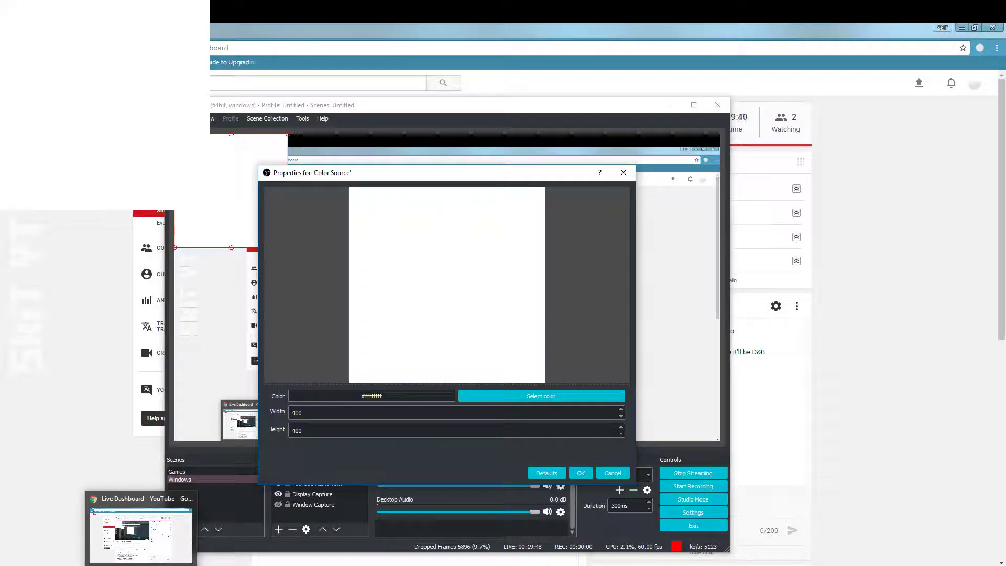
click(617, 530)
drag(642, 105, 528, 101)
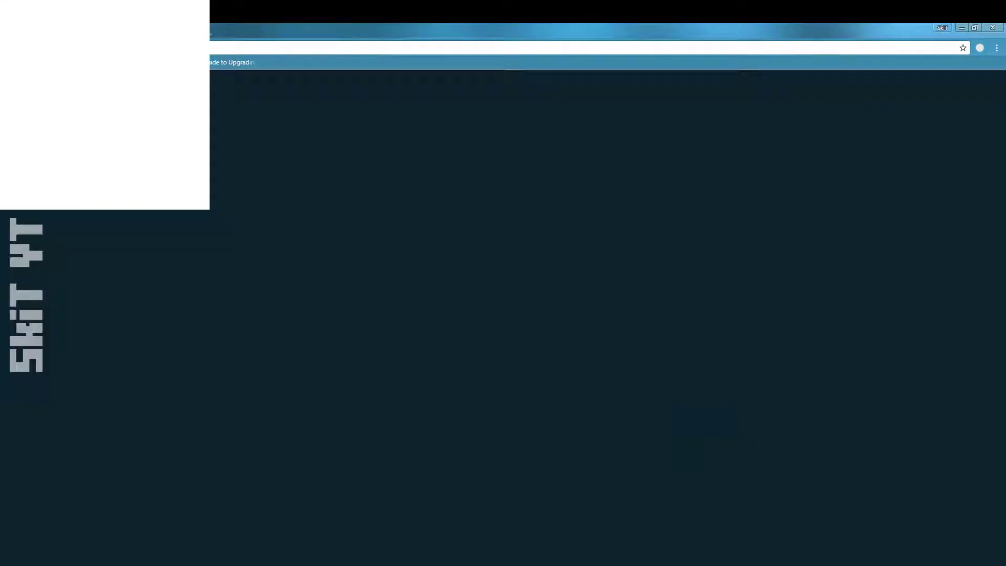
text(ele)
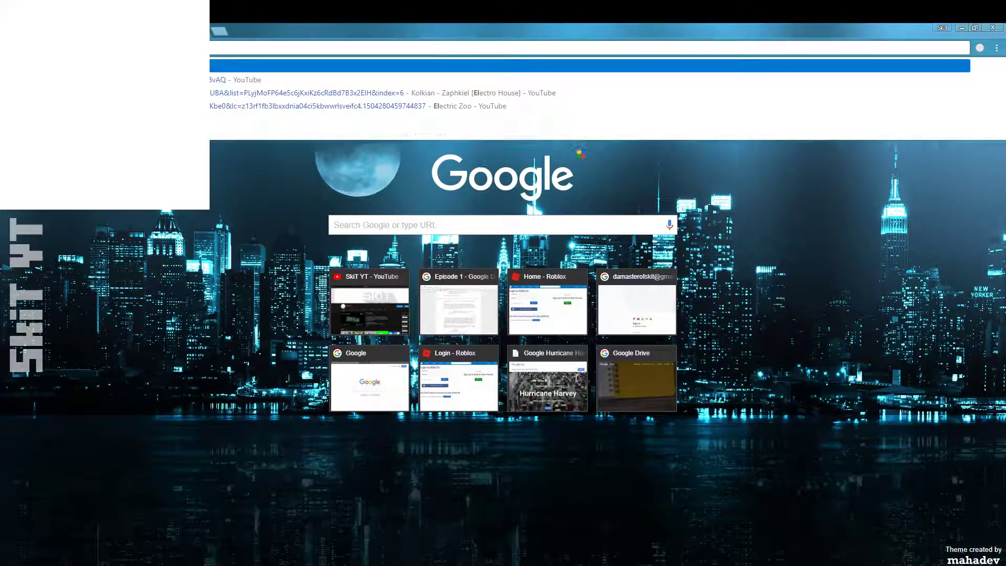
text(ctric)
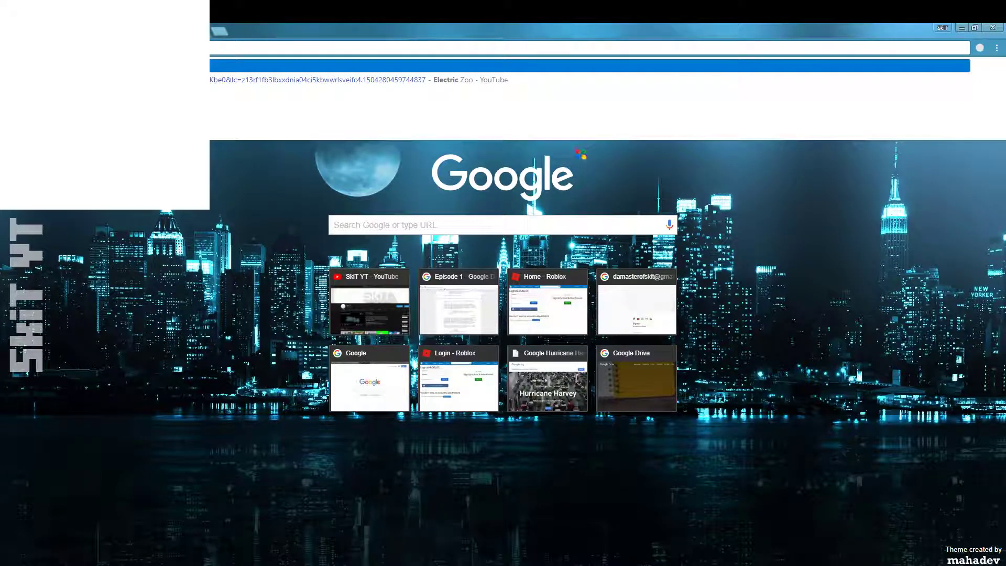
text(s)
key(Return)
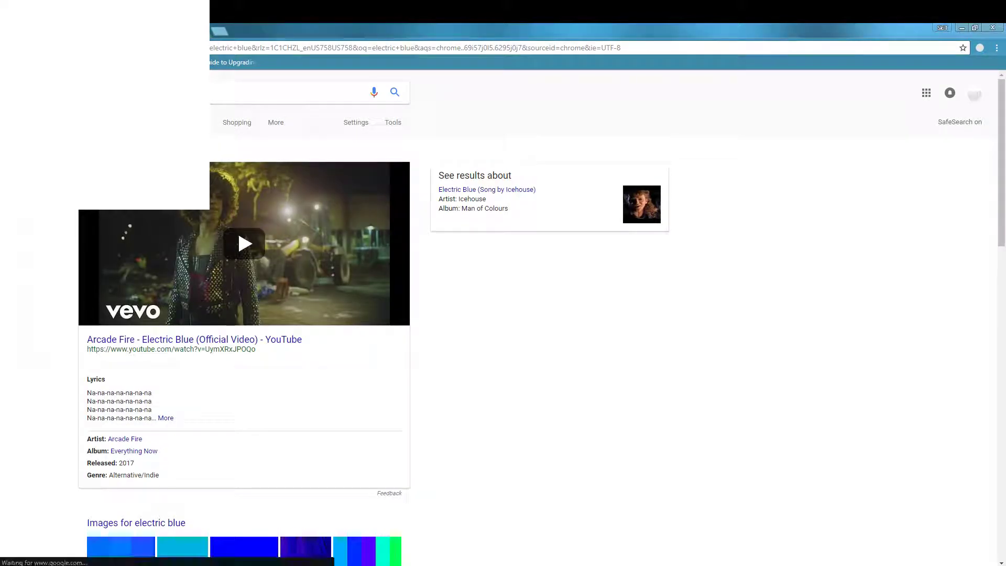
click(123, 122)
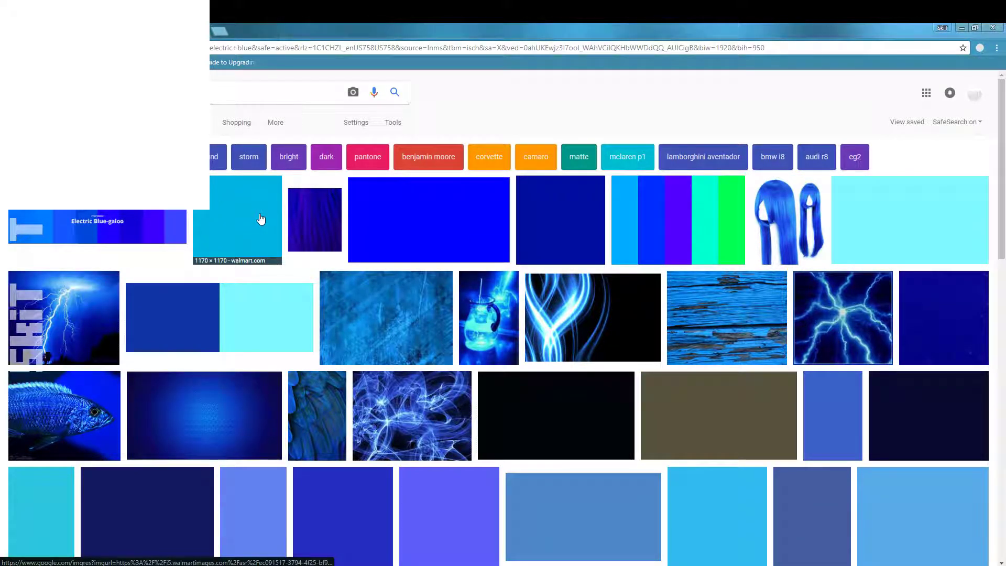
click(263, 207)
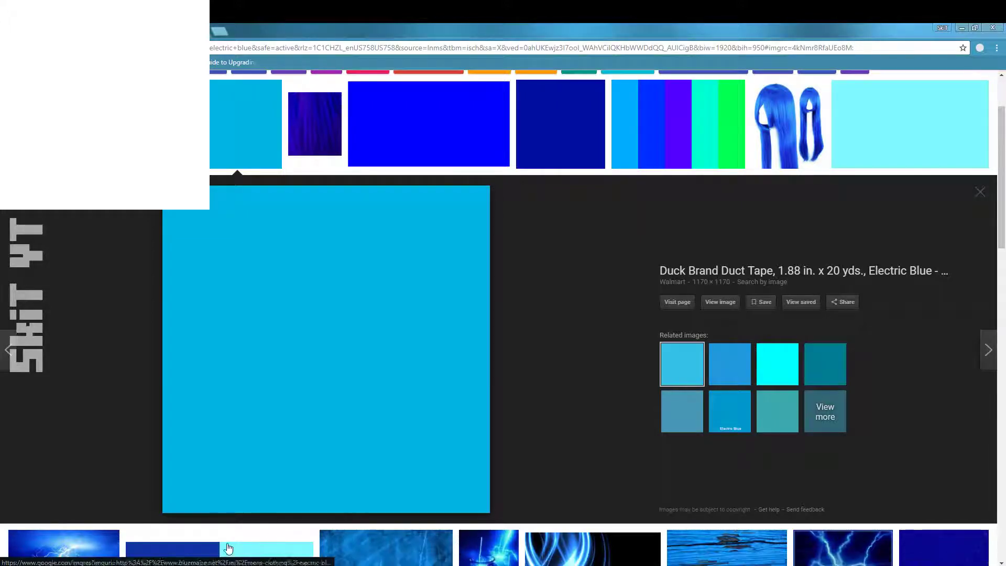
- Check the Live Dashboard chat for color suggestions and return to the electric blue image results
key(alt+Tab)
key(alt+Tab)
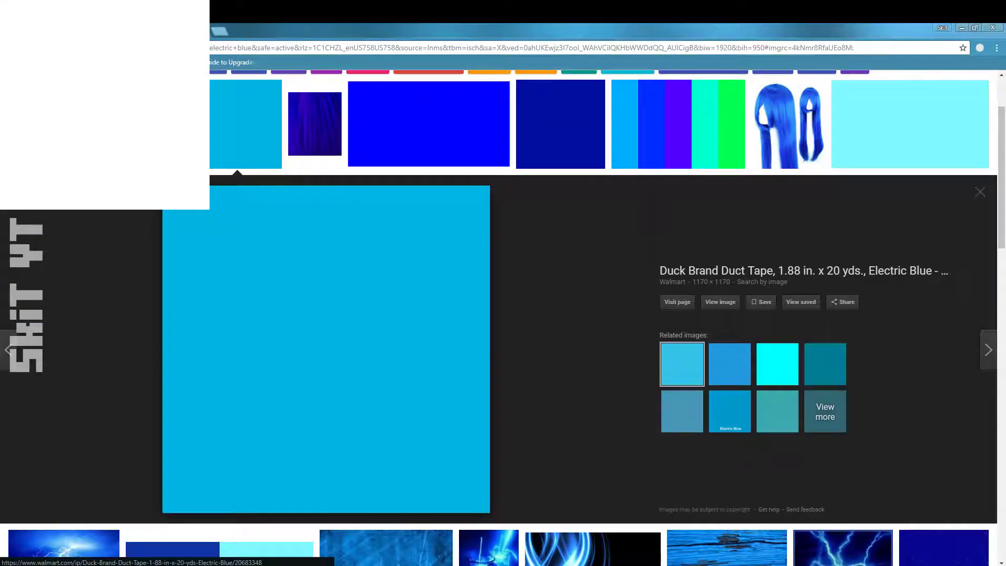
key(ctrl+Tab)
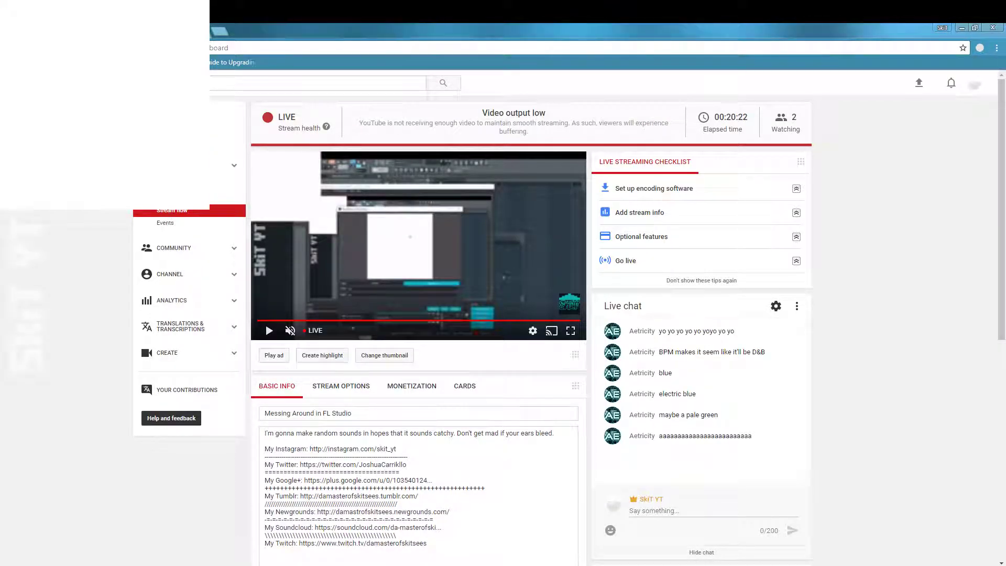
key(ctrl+shift+Tab)
scroll(314, 210, up, 2)
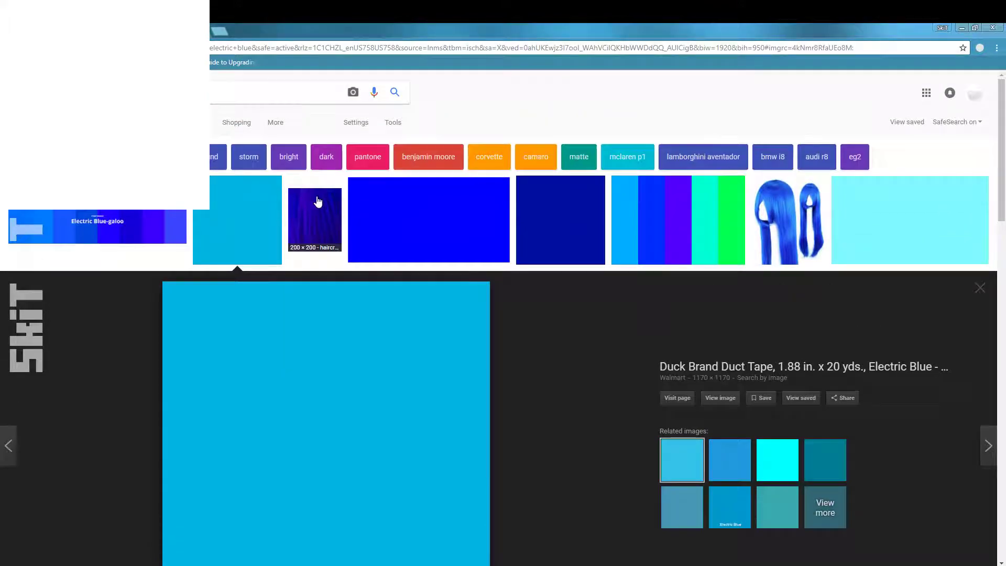
- Enlarge the Electric Blue Color Palette image, check the Live Dashboard chat for viewer feedback and return to the image results
click(702, 238)
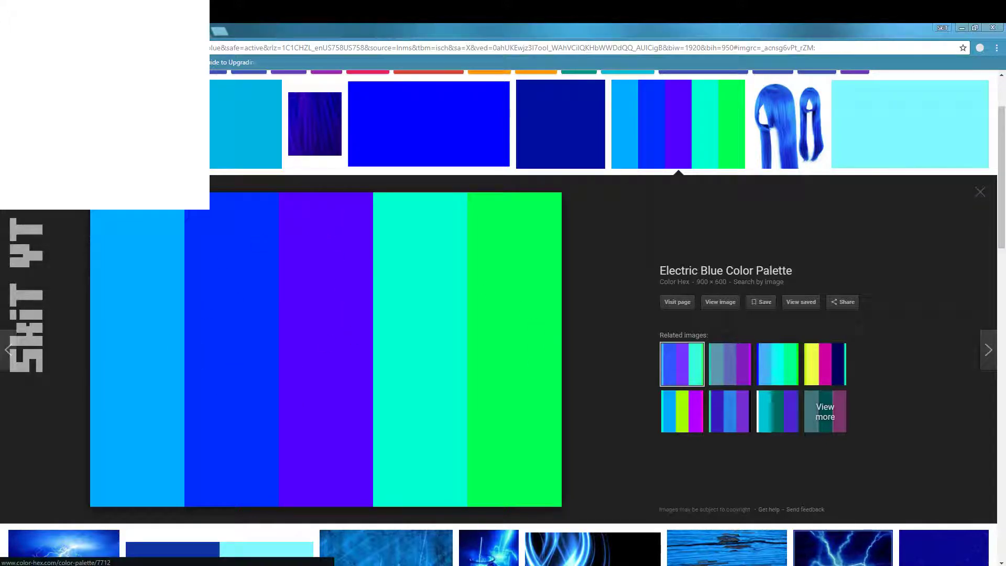
key(ctrl+Tab)
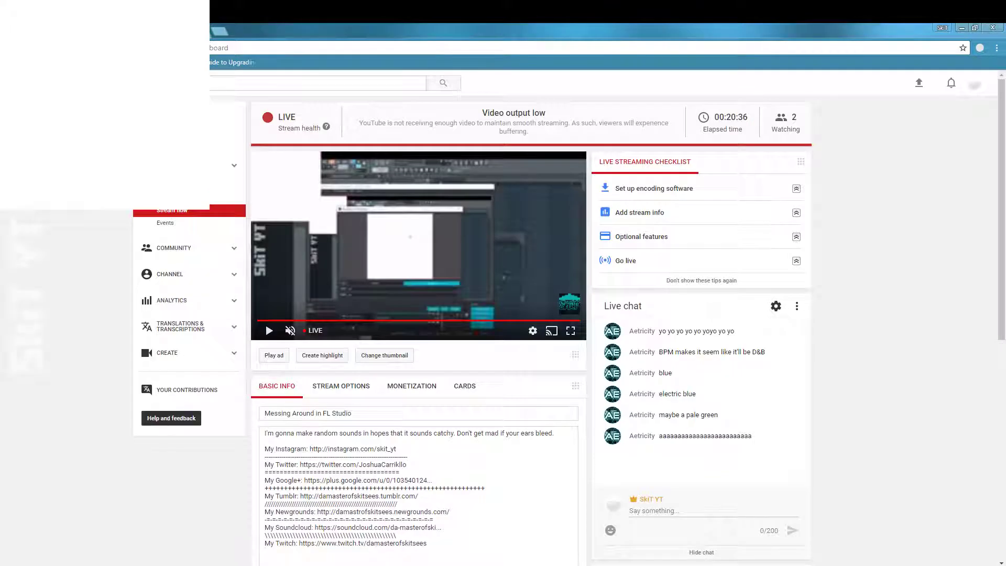
key(ctrl+shift+Tab)
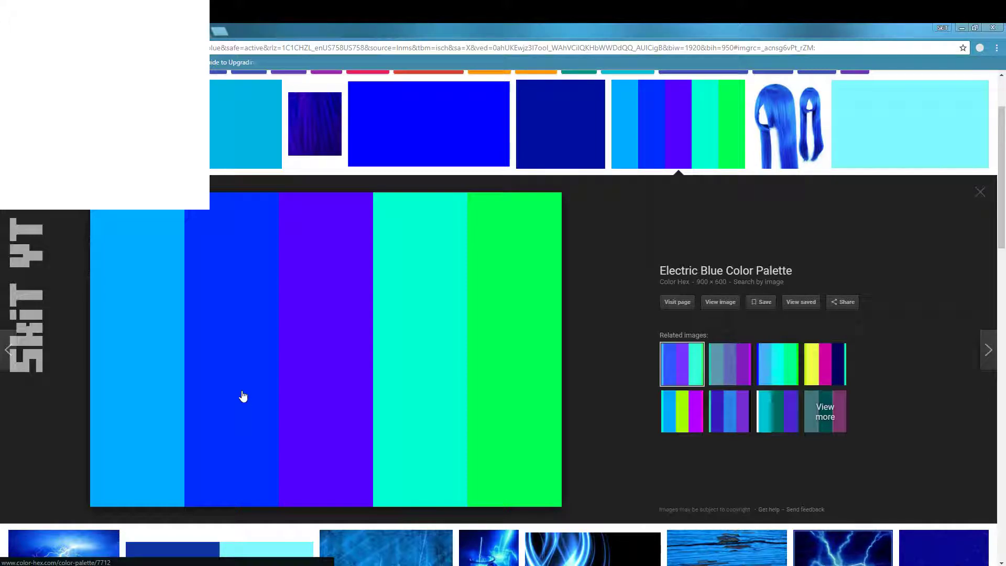
click(63, 31)
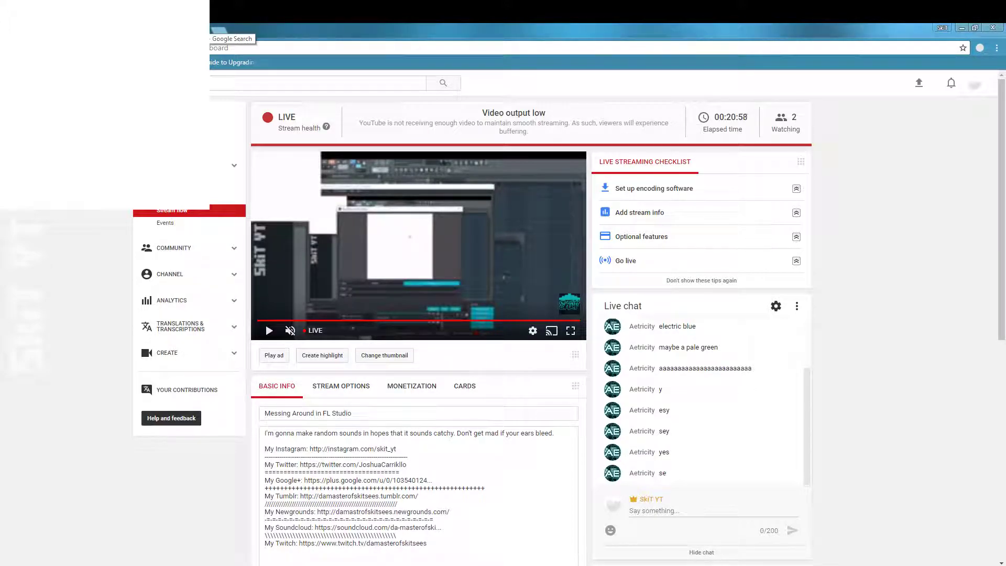
click(204, 30)
- Save the Electric Blue Color Palette image to the YouTube Images folder as Aetricity Stream Color Pallet 1 and dismiss the download notice
right_click(419, 247)
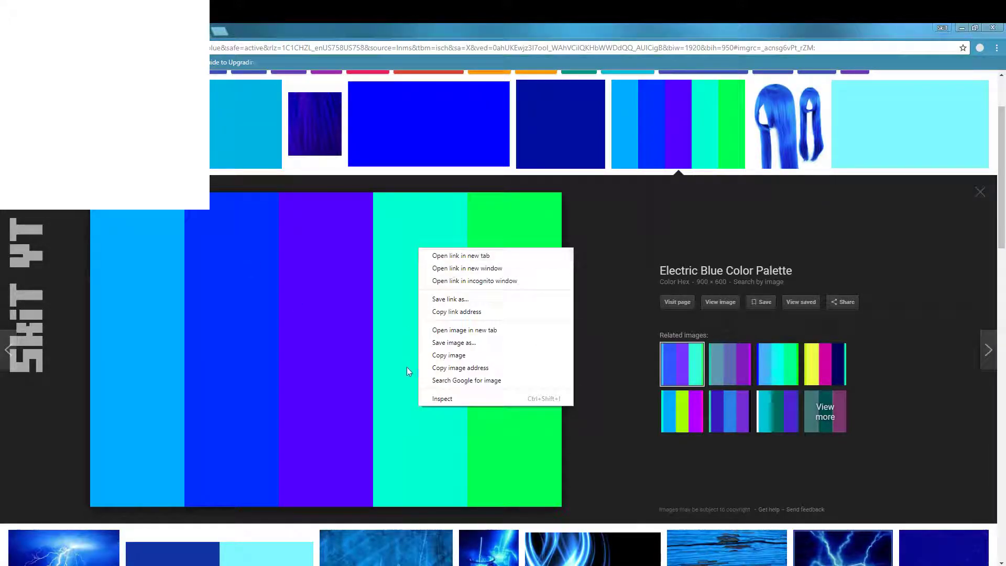
click(478, 350)
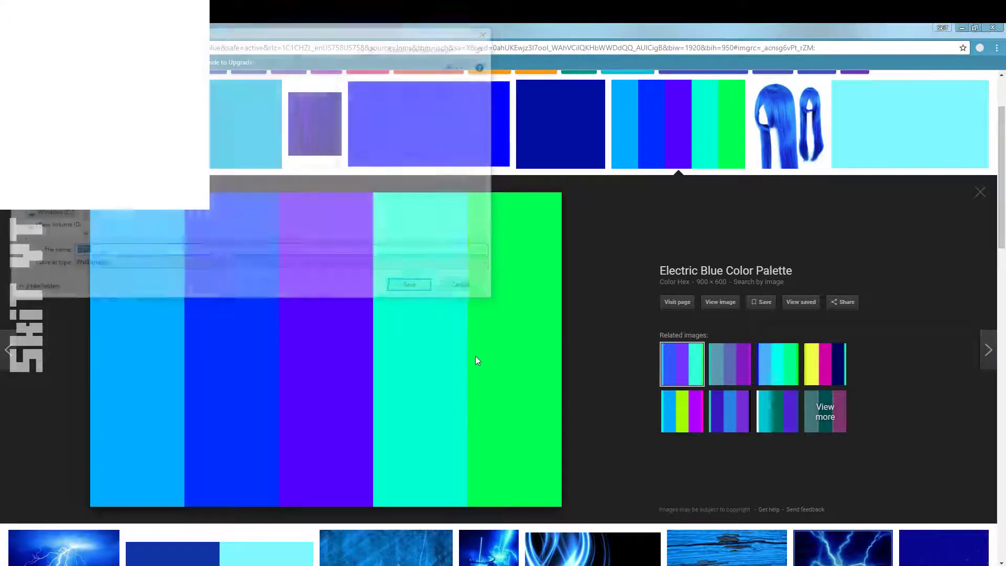
text(A)
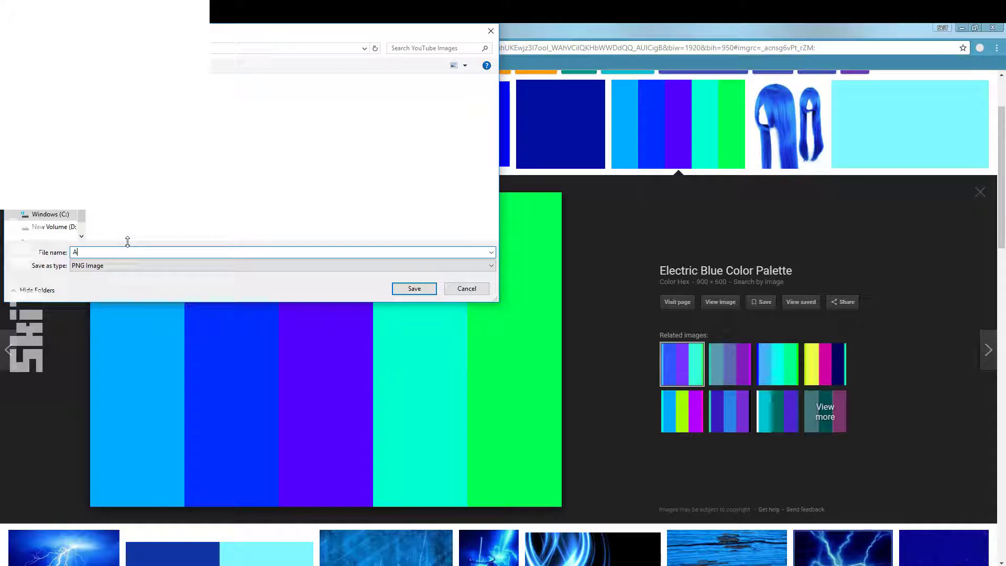
text(etr)
text(0)
key(BackSpace)
text(tr)
click(414, 288)
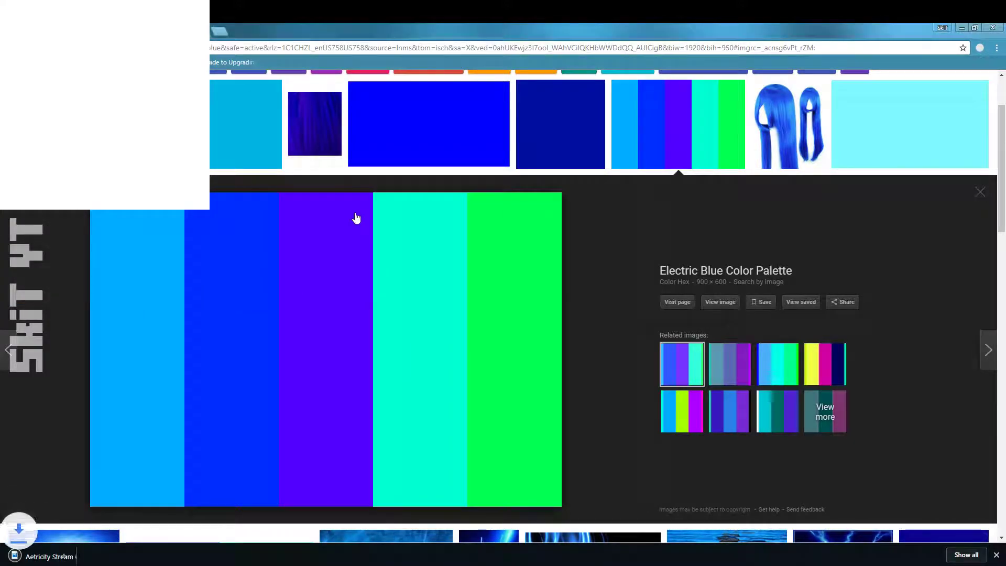
click(996, 554)
- Return to OBS via the Live Dashboard, close the Color Source properties and remove Color Source from the Windows scene
key(ctrl+Tab)
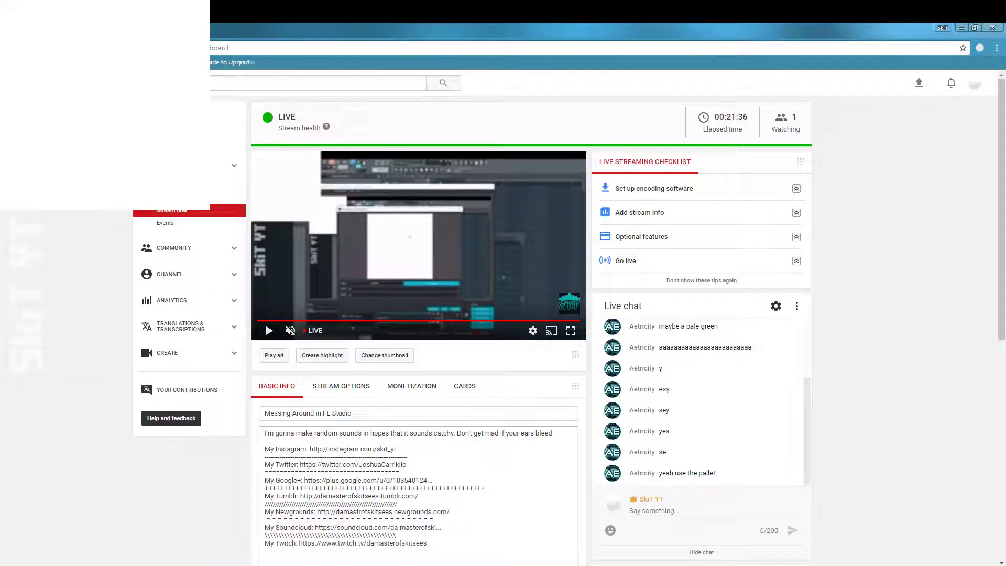
key(alt+Tab)
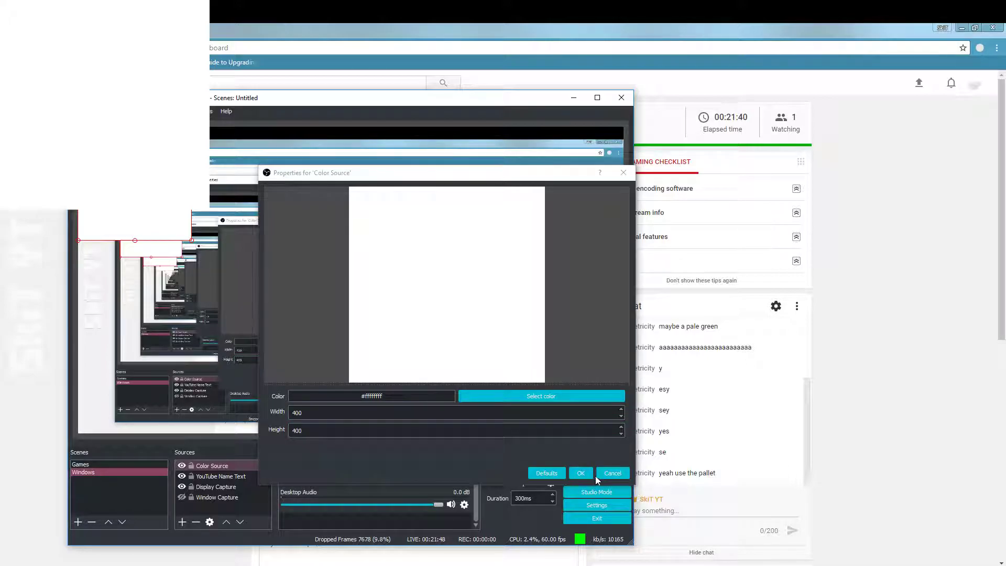
click(581, 473)
right_click(229, 465)
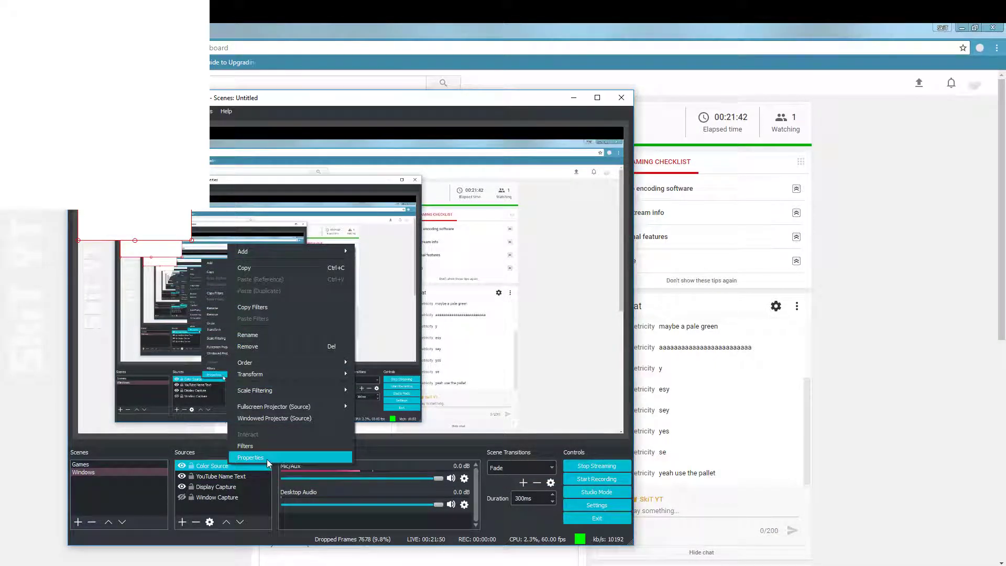
click(156, 219)
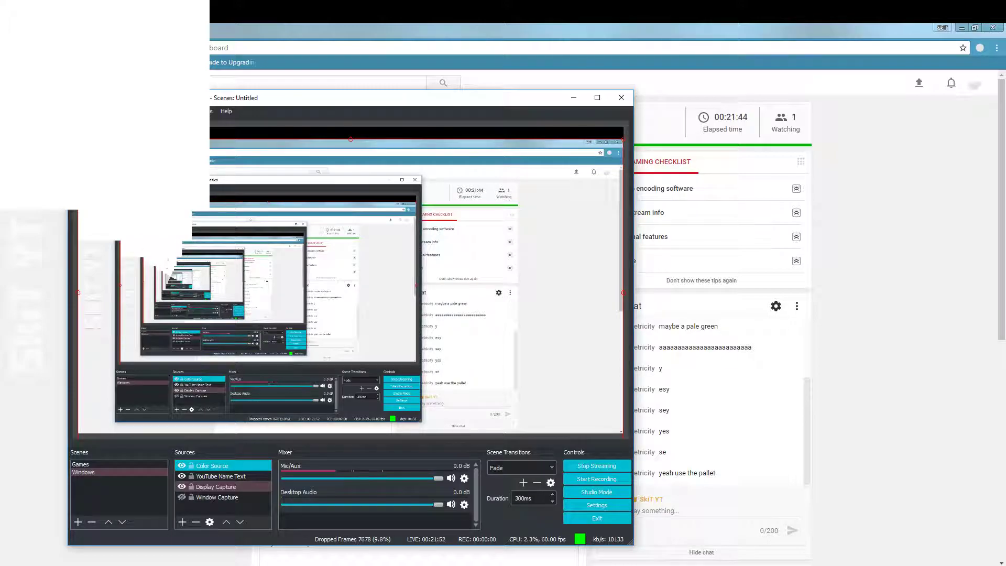
click(138, 265)
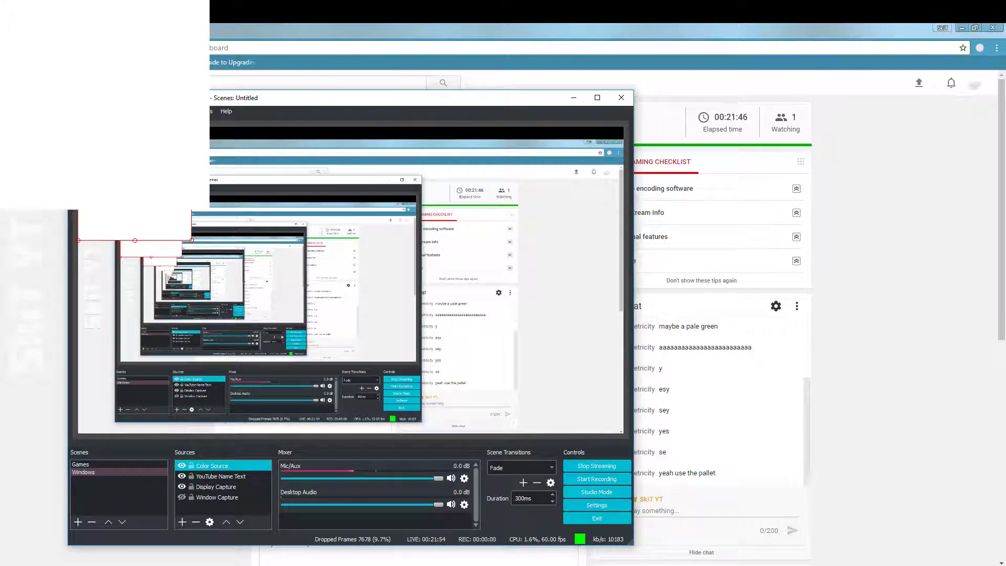
right_click(230, 252)
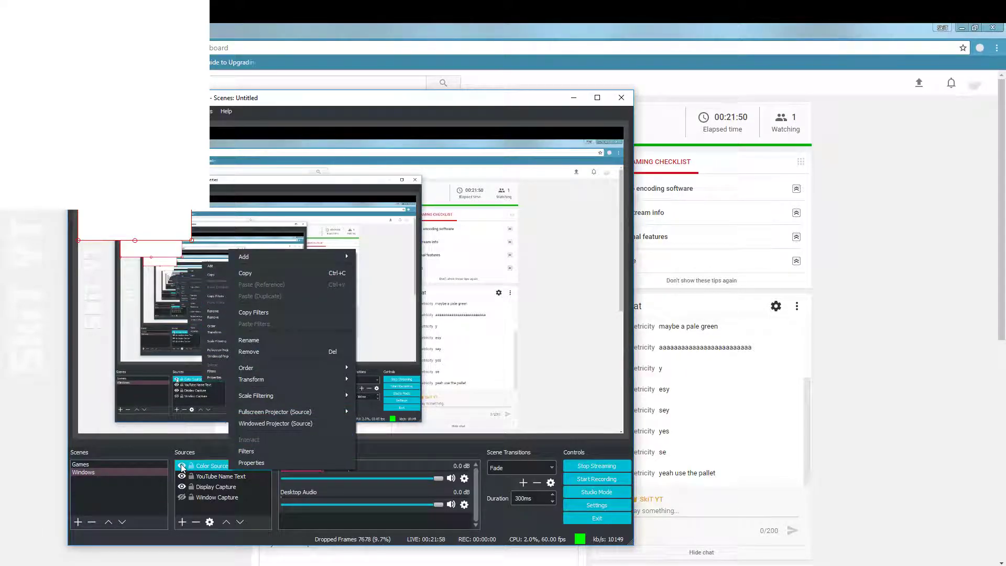
click(209, 465)
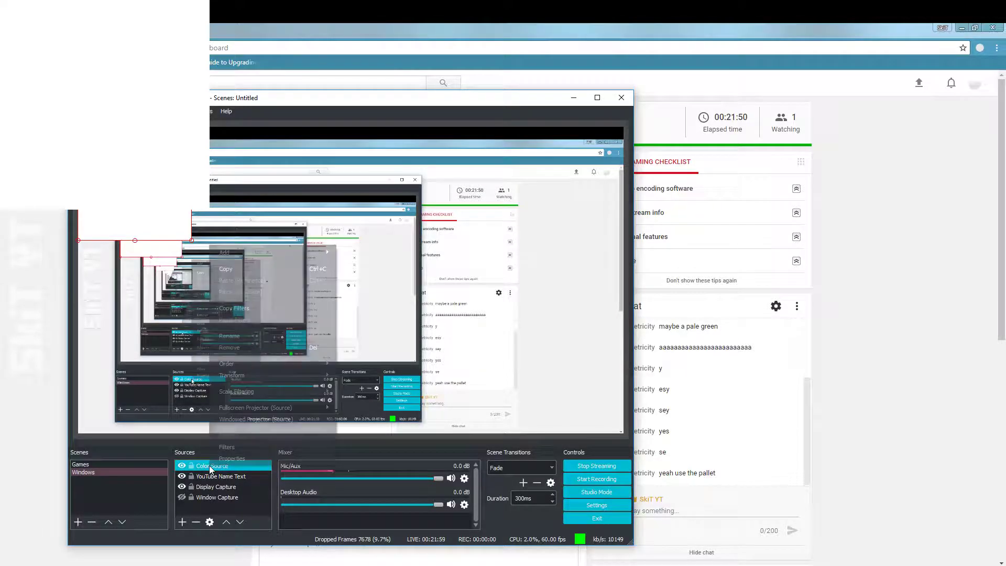
click(197, 523)
click(384, 337)
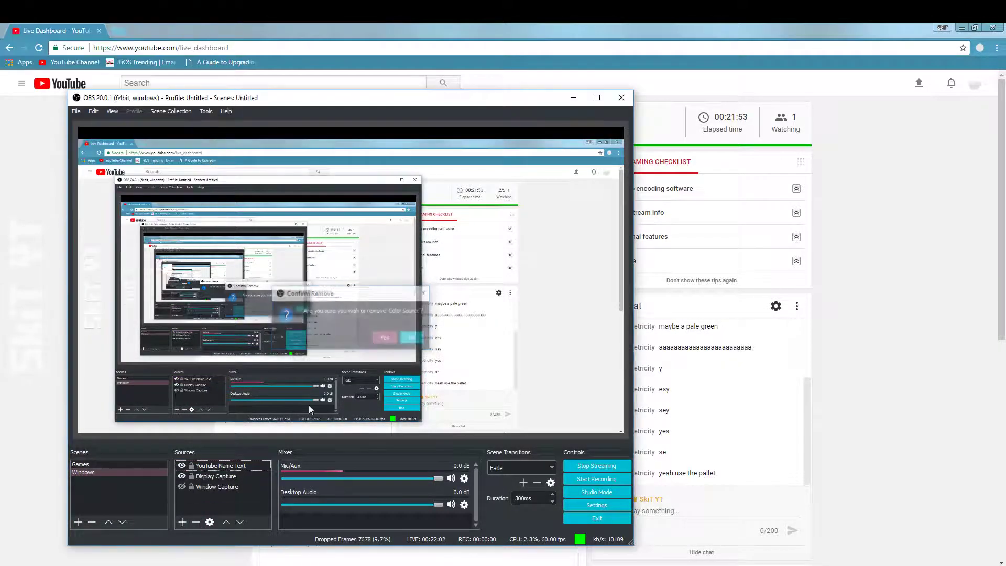
- Add a new visible Image source using Aetricity Stream Color Pallet 1.png from the YouTube Images folder
right_click(227, 502)
mouse_move(246, 509)
click(350, 502)
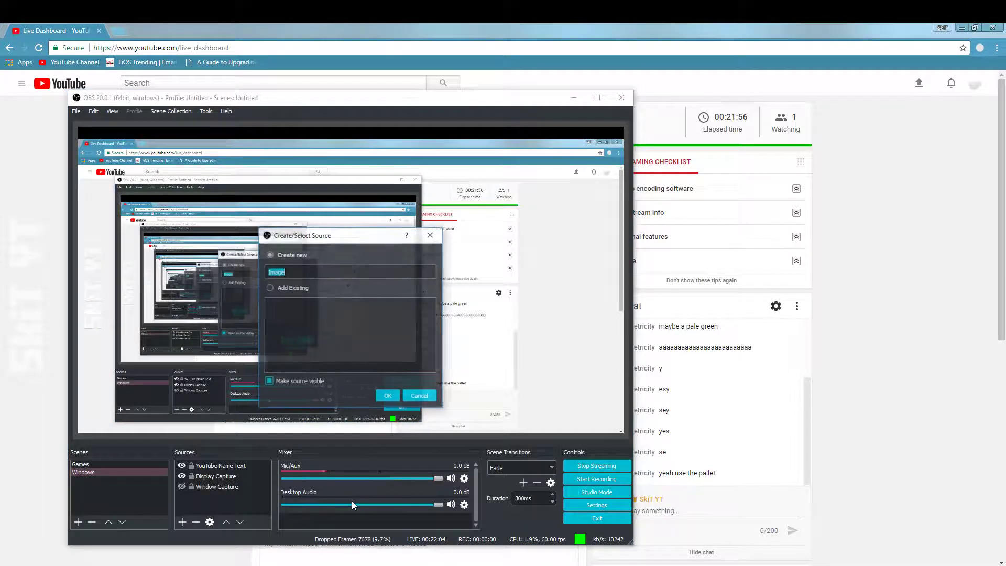
click(387, 397)
click(523, 394)
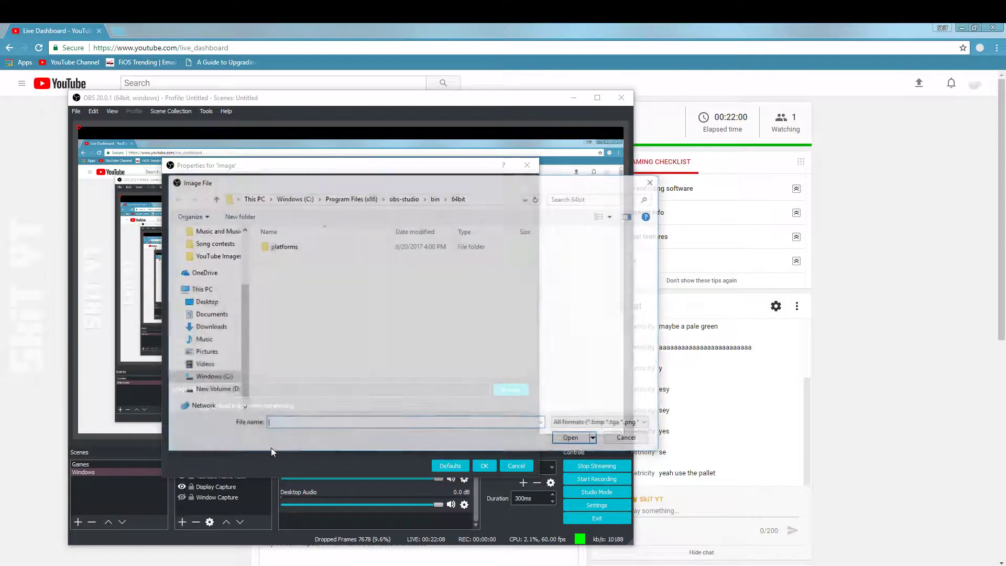
click(226, 261)
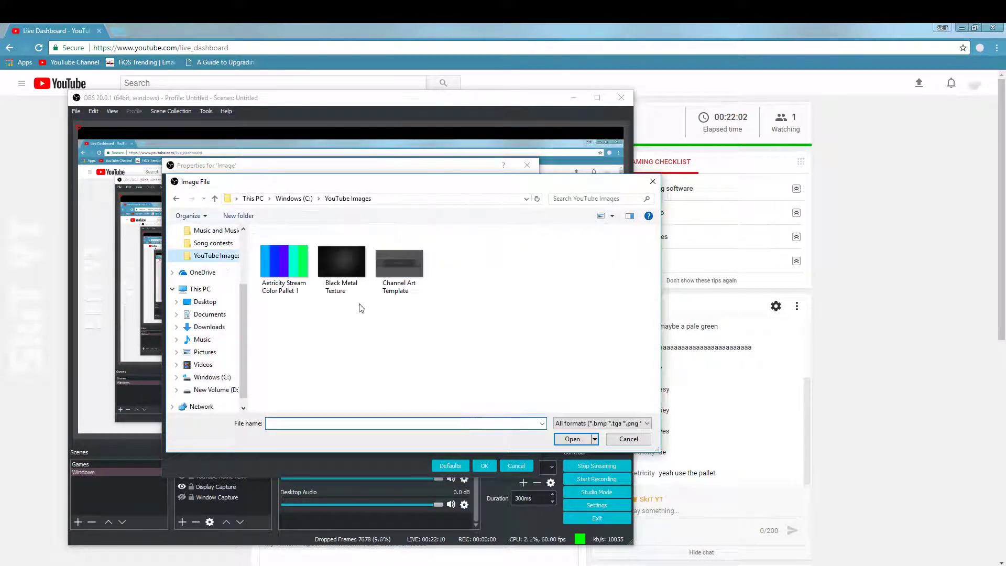
double_click(272, 253)
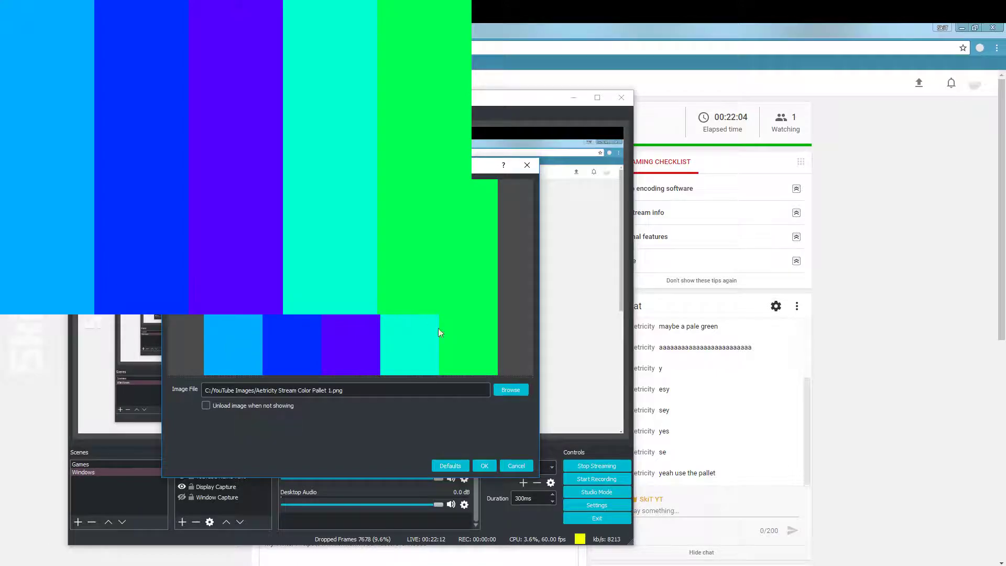
click(478, 465)
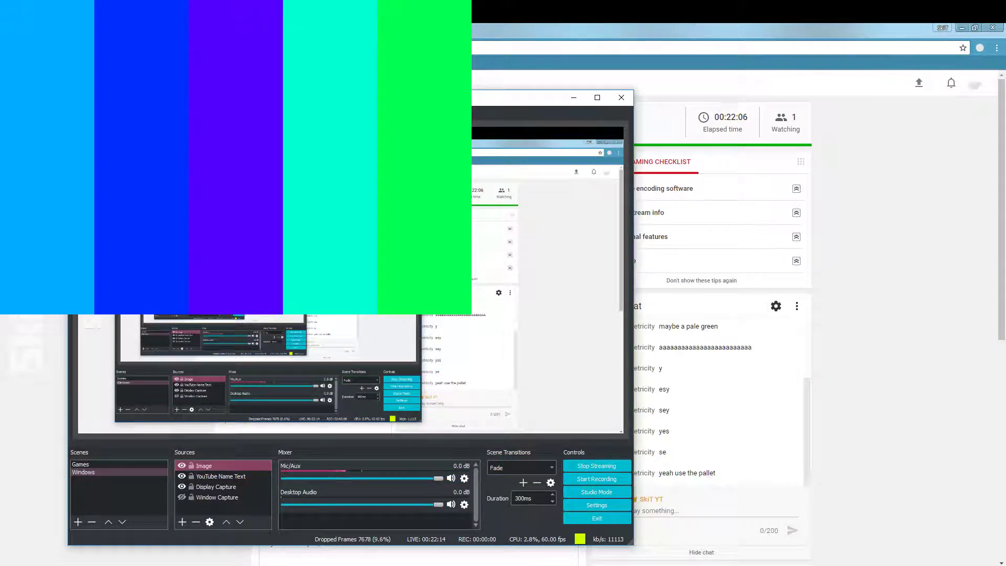
- Stretch the palette image to cover the whole canvas and move it below Display Capture in the source order
key(ctrl+f)
mouse_move(496, 425)
mouse_down()
mouse_move(478, 412)
mouse_move(505, 432)
mouse_up()
drag(346, 309, 316, 309)
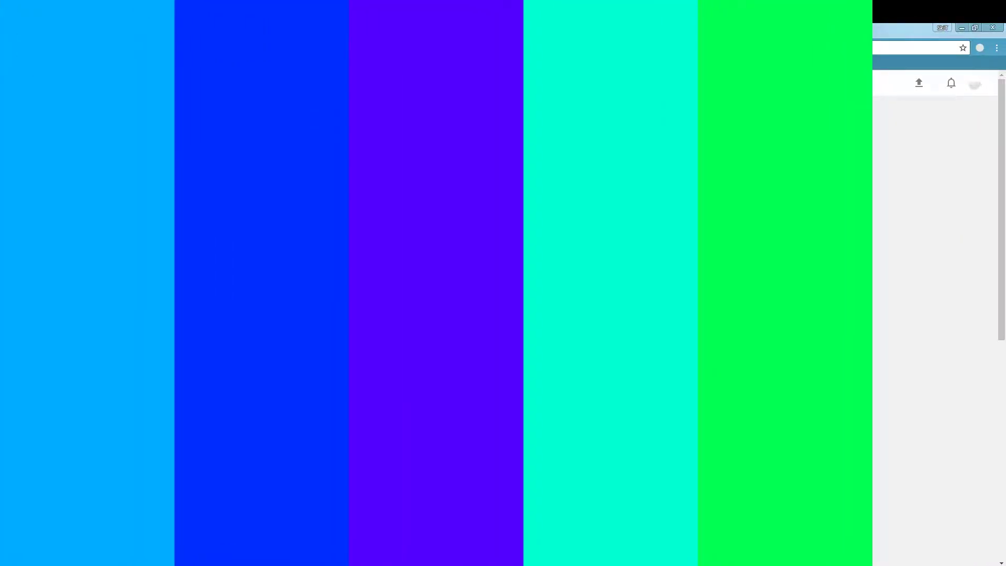
drag(872, 282, 1005, 283)
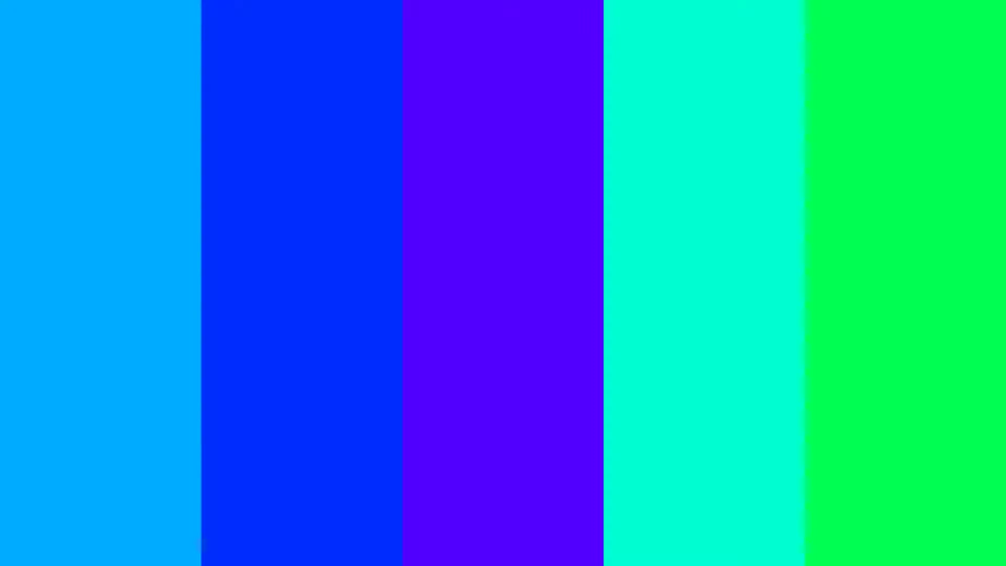
click(241, 523)
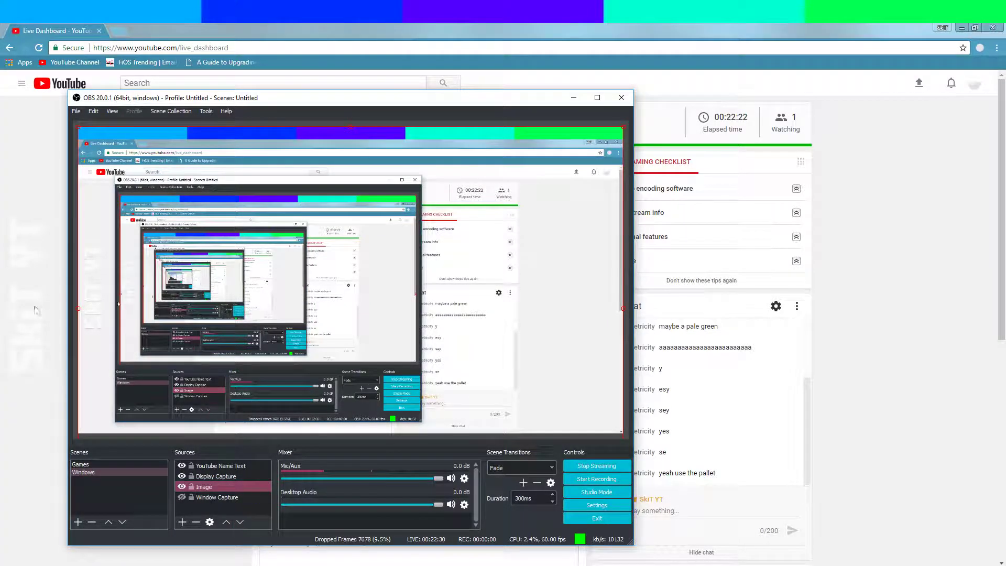
- View the Live Dashboard briefly, return to OBS and nudge the Display Capture slightly upward on the canvas
click(56, 315)
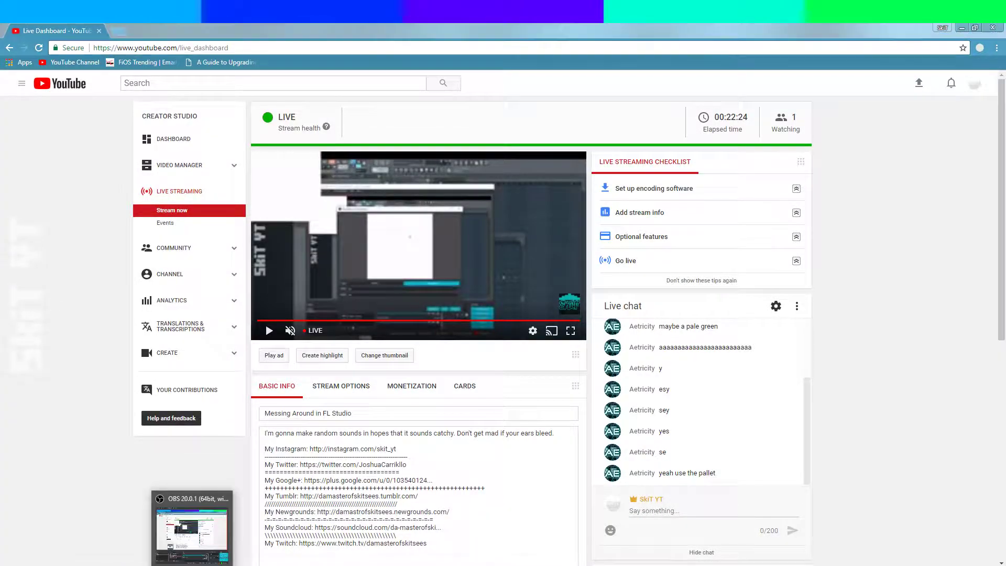
click(199, 492)
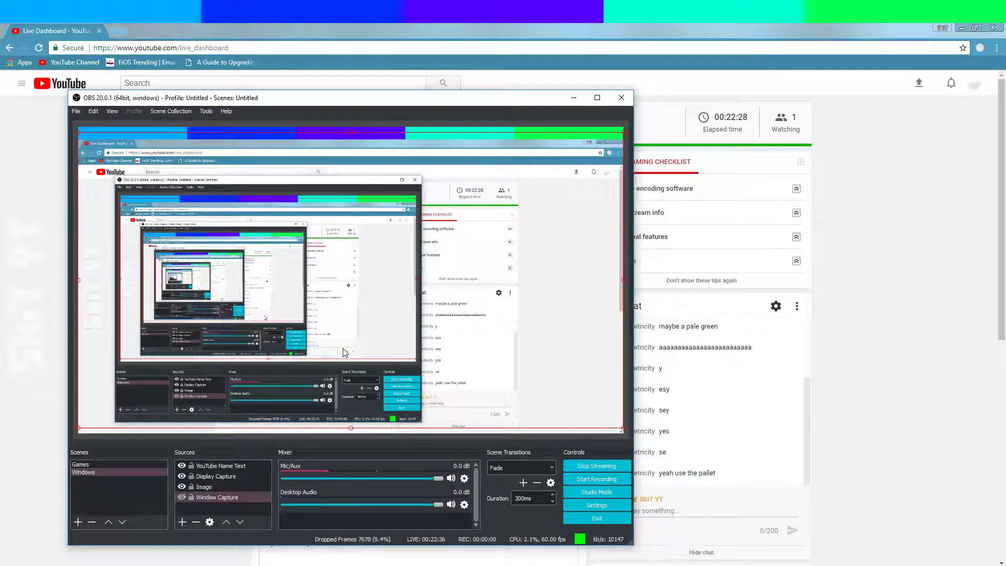
click(436, 309)
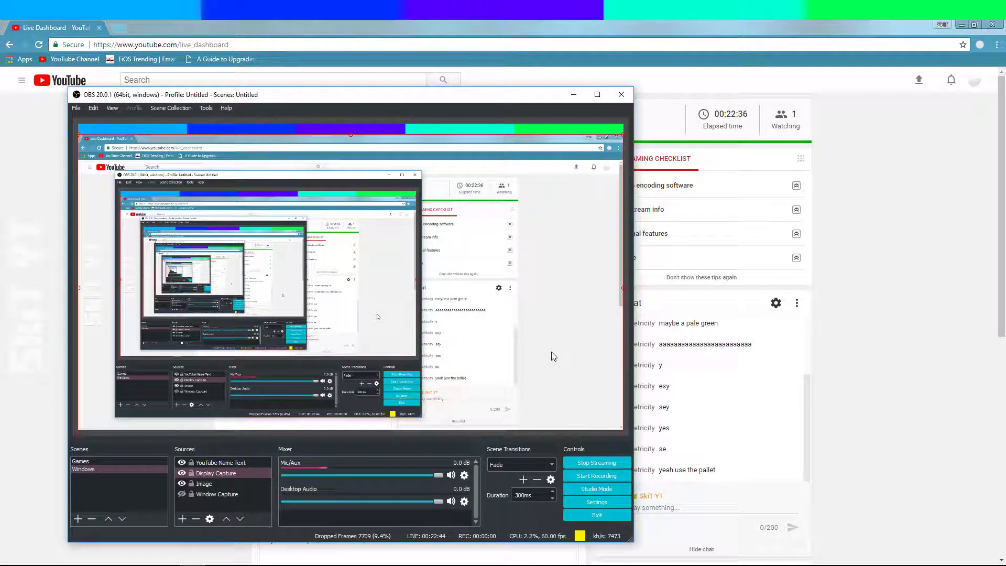
- Keep OBS running but minimize it, and look over the Live Dashboard's stream status and chat
click(622, 96)
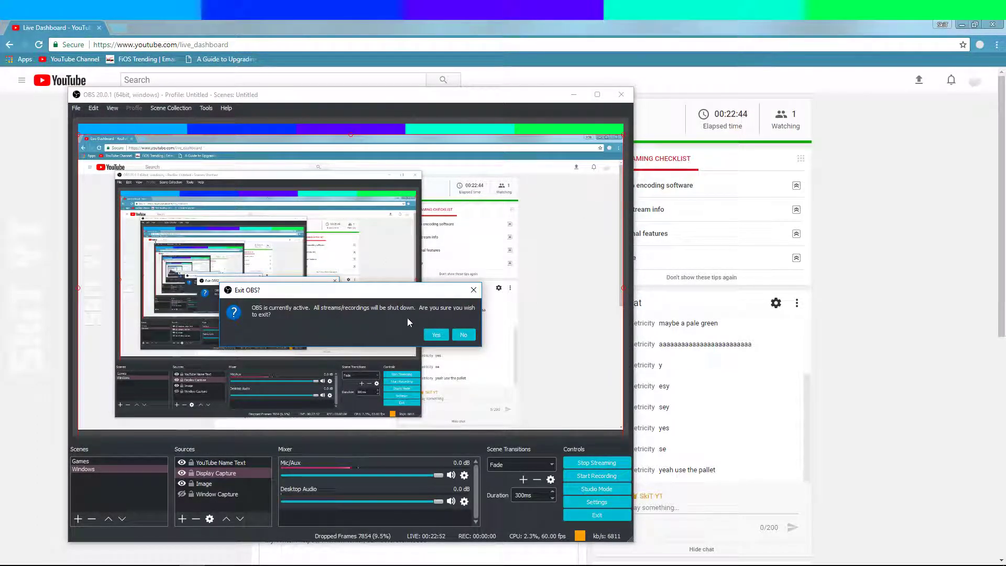
click(463, 335)
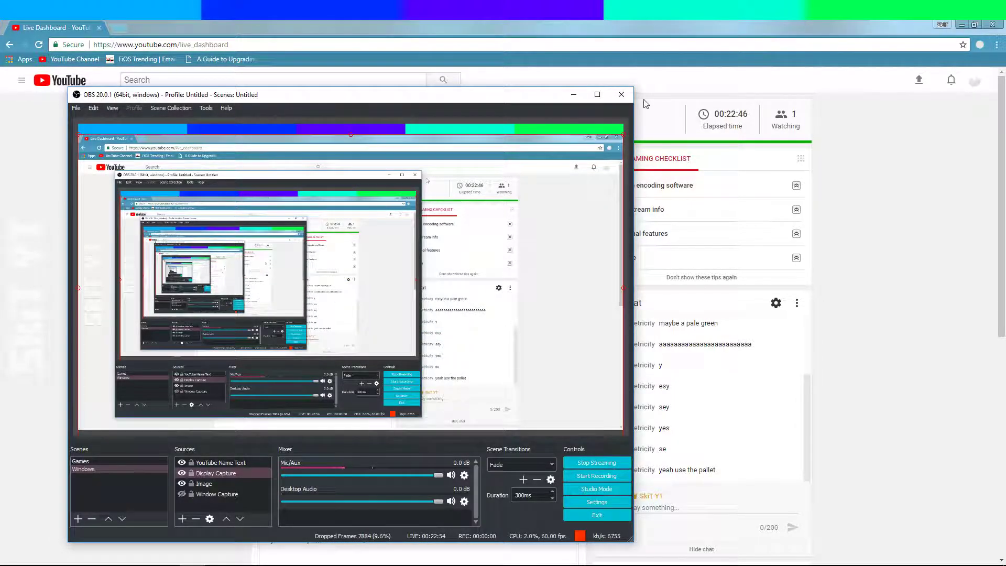
click(567, 94)
scroll(146, 390, down, 3)
scroll(123, 397, up, 3)
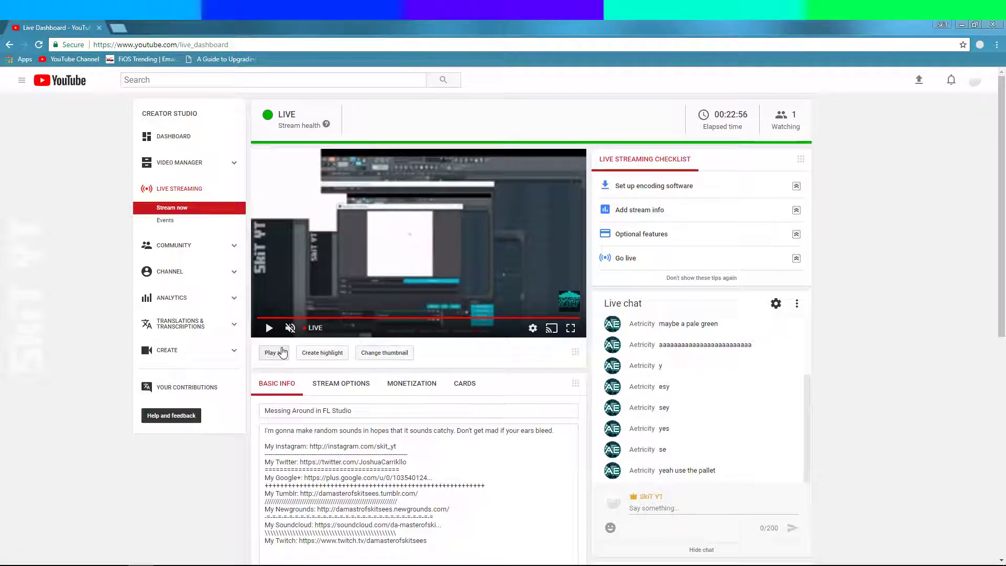
click(167, 564)
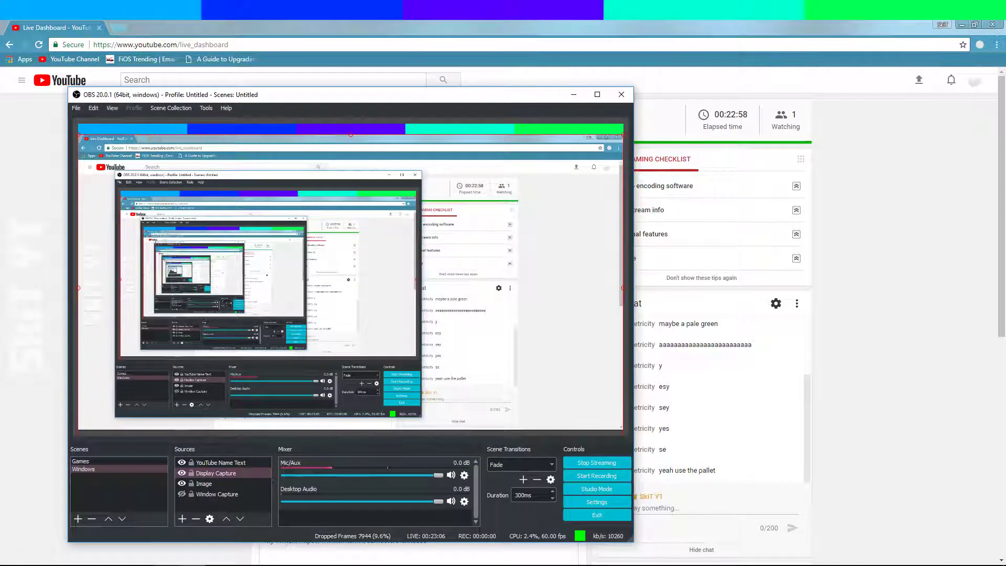
click(166, 564)
- Switch to FL Studio, move the Drums FPC window directly below the channel rack and audition its pads
key(alt+Tab)
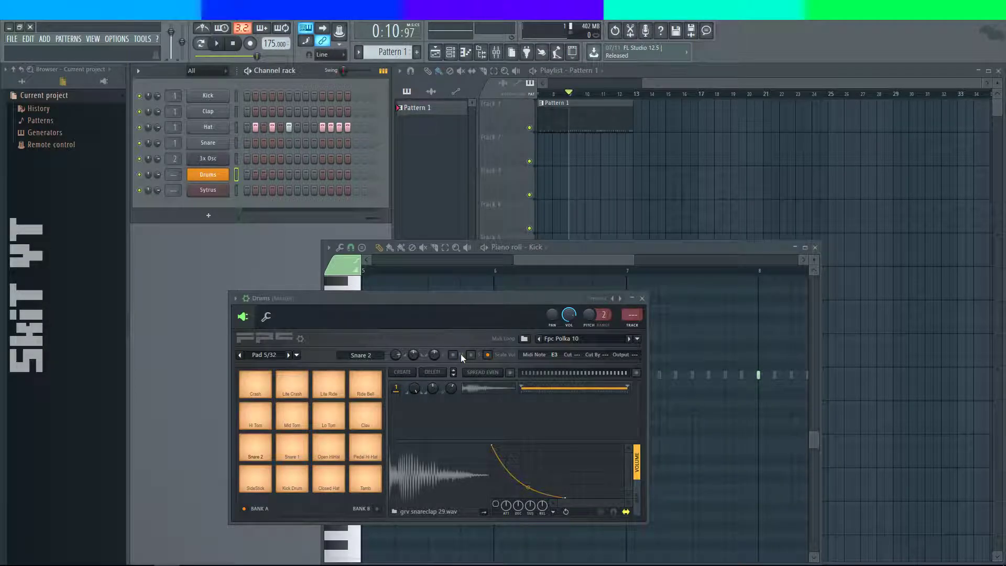
drag(512, 305, 405, 252)
key(z)
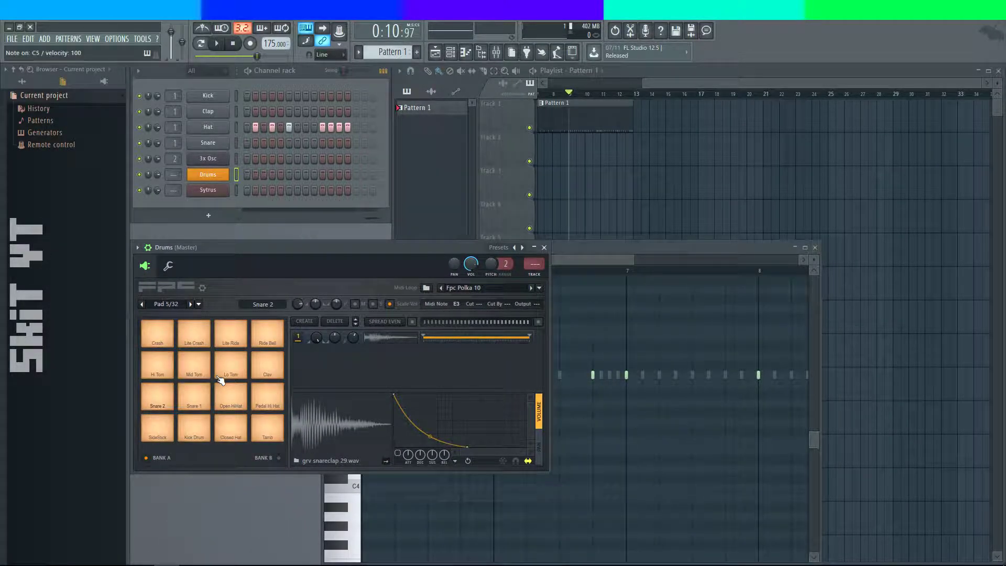
drag(326, 266, 326, 265)
key(s)
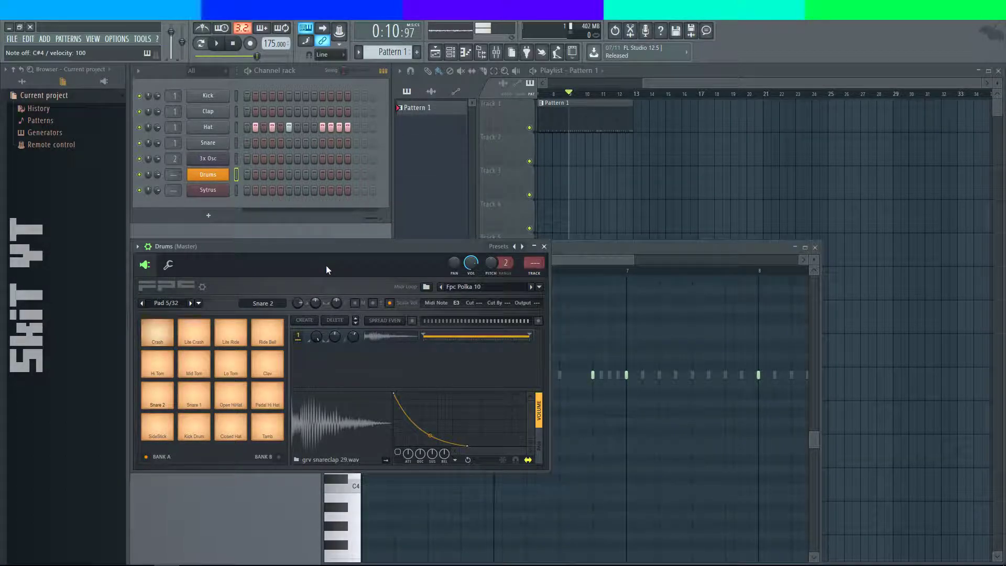
key(s)
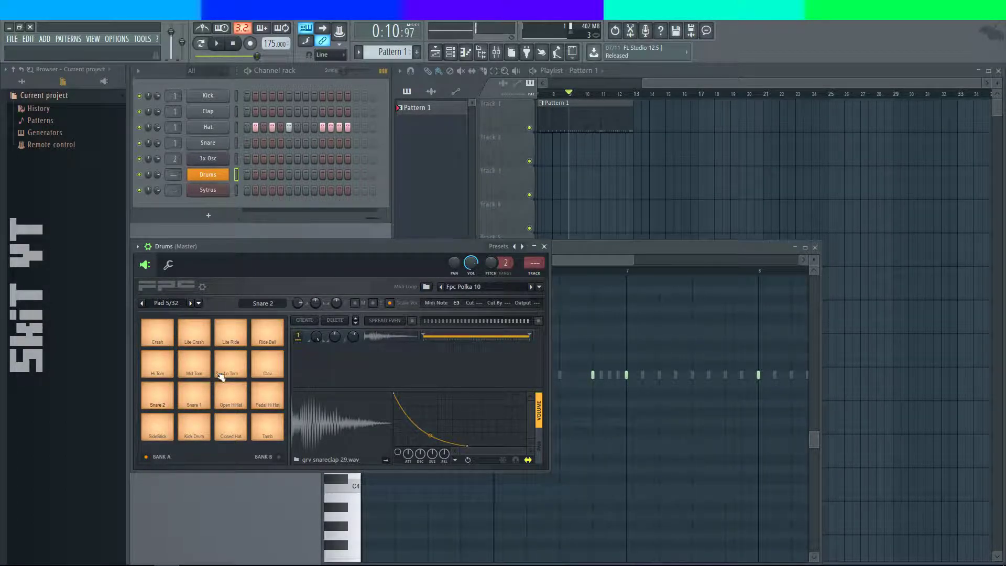
- Audition the Mid Tom, Lite Ride, Snare 2 and Snare 1 pads in the Drums FPC
click(191, 376)
click(230, 333)
click(160, 397)
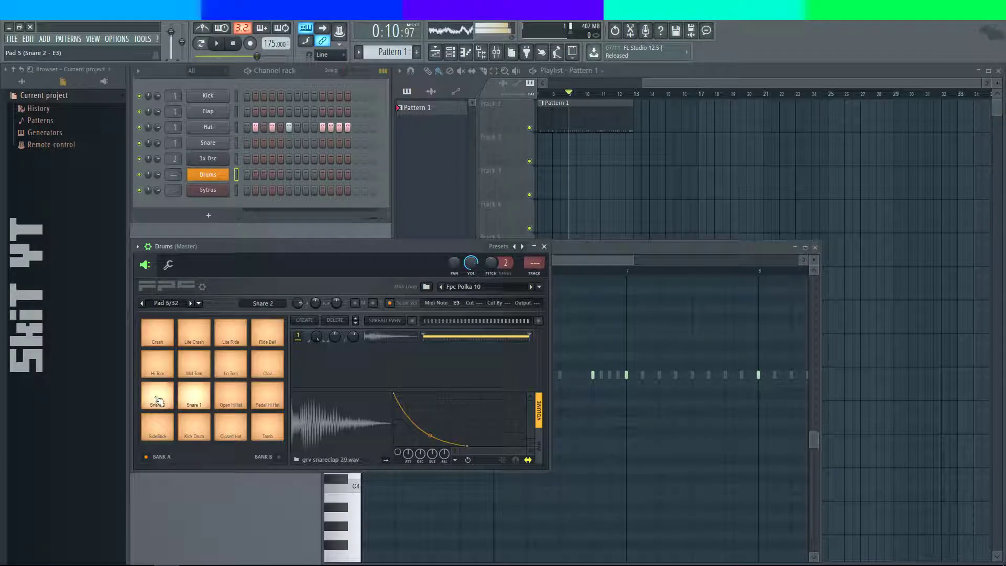
click(199, 403)
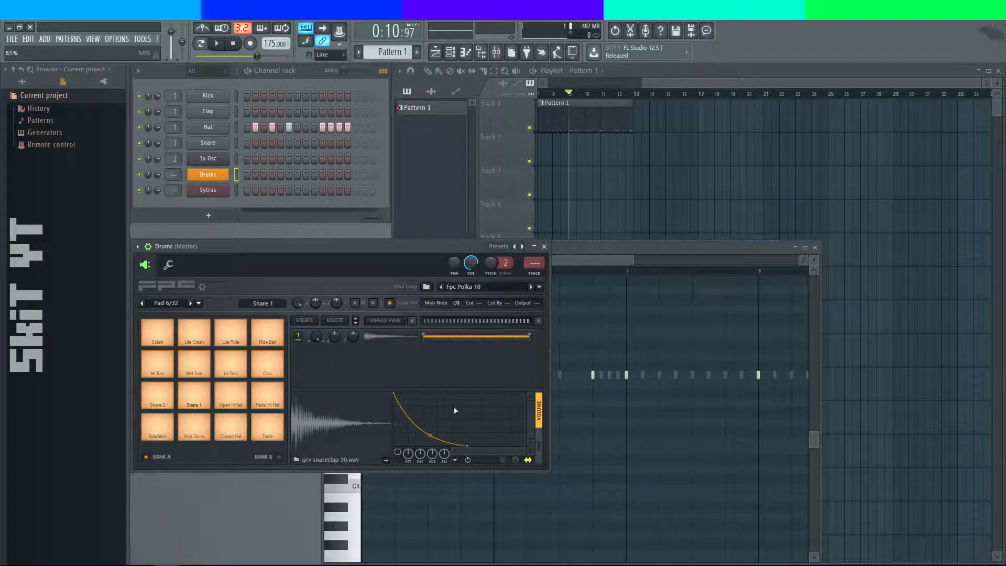
- Assign the Drums channel to mixer track 1 and move its FPC window up against the channel rack
scroll(177, 178, up, 2)
drag(298, 246, 277, 233)
right_click(227, 168)
click(300, 191)
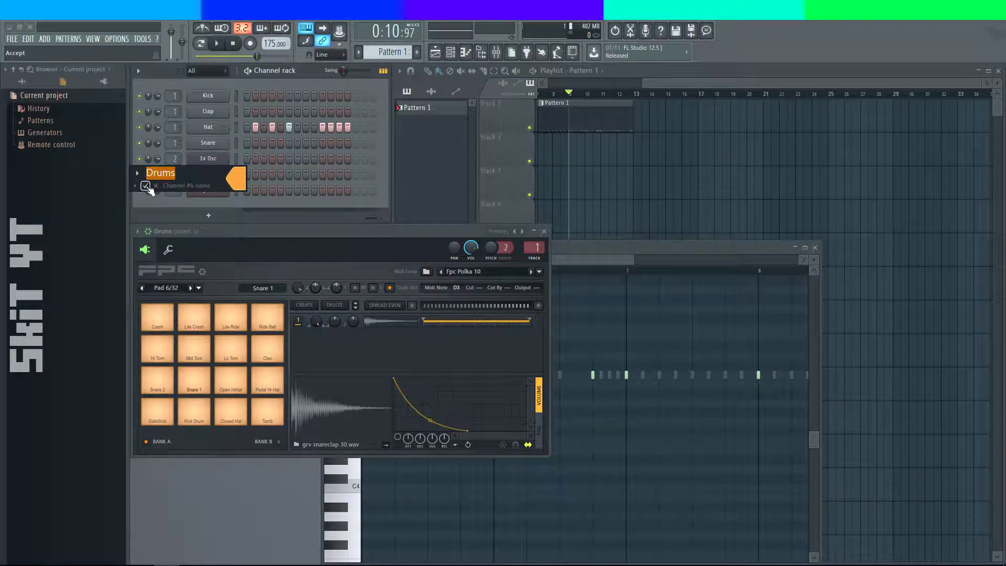
- Bring up OBS and move its window away from the channel rack, then return to FL Studio and accept the channel name Drums
key(alt+Tab)
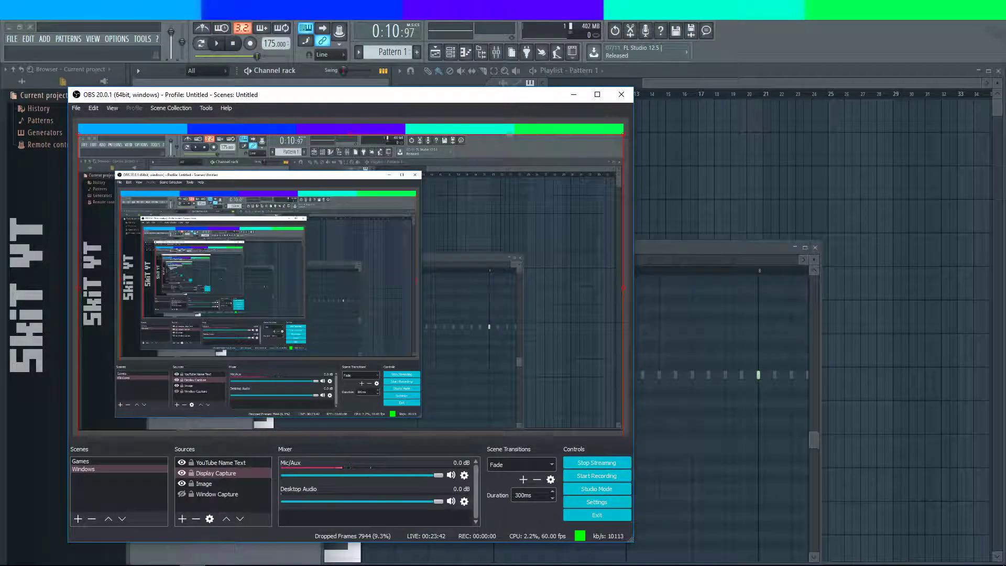
drag(338, 97, 580, 180)
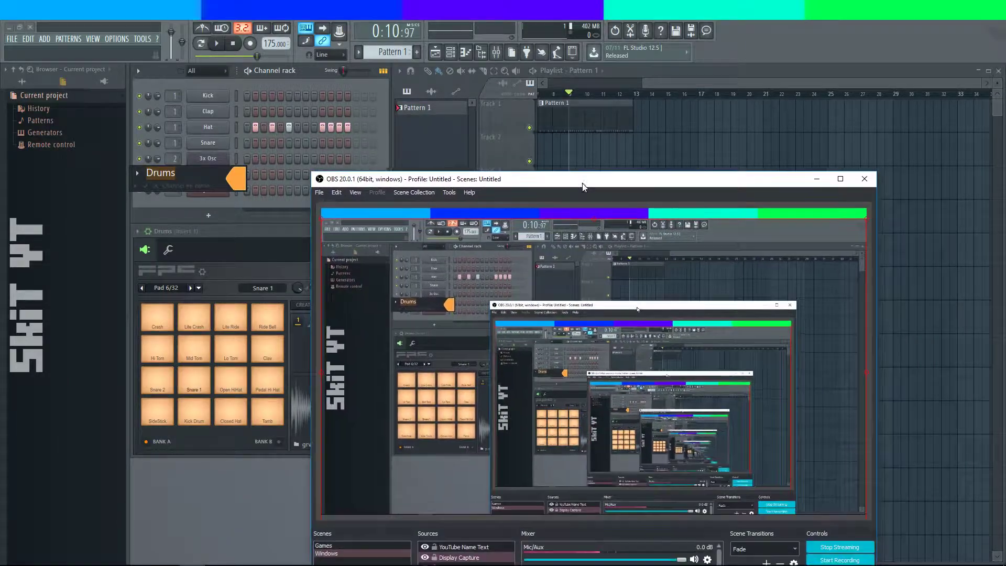
key(alt+Tab)
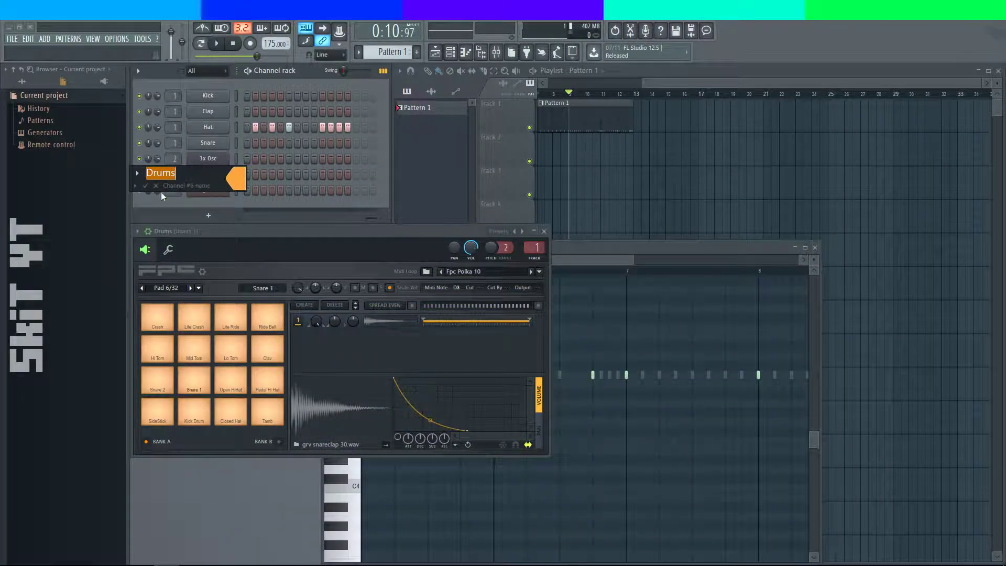
key(Return)
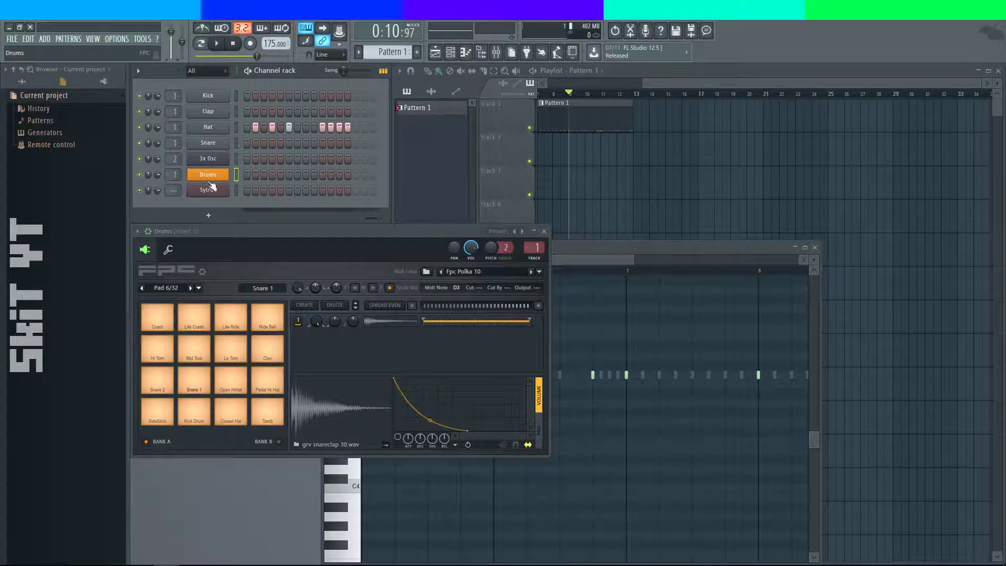
- Audition the Ride Bell and Lite Ride pads and glance at the piano roll behind the Drums window
click(272, 318)
click(237, 320)
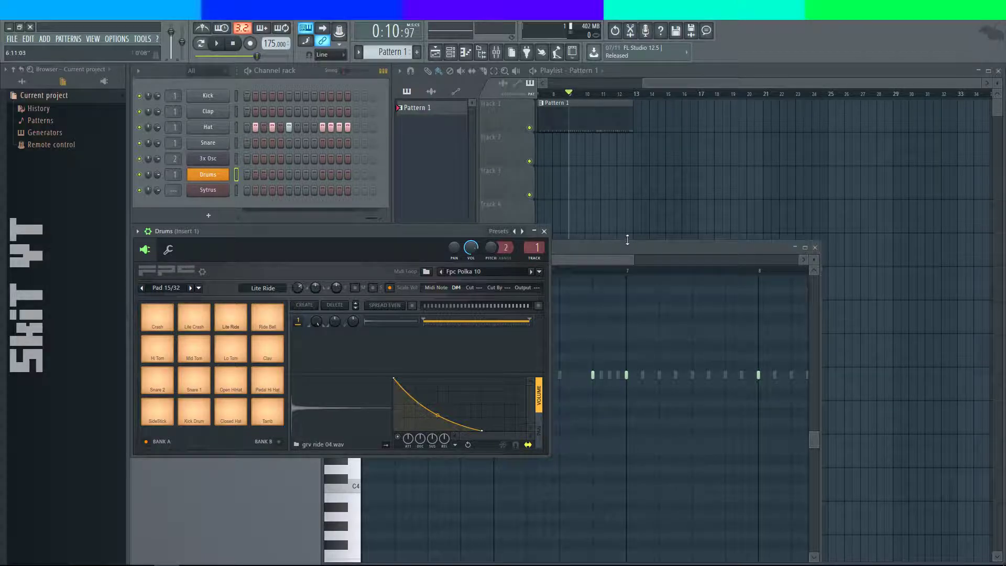
click(631, 247)
click(315, 246)
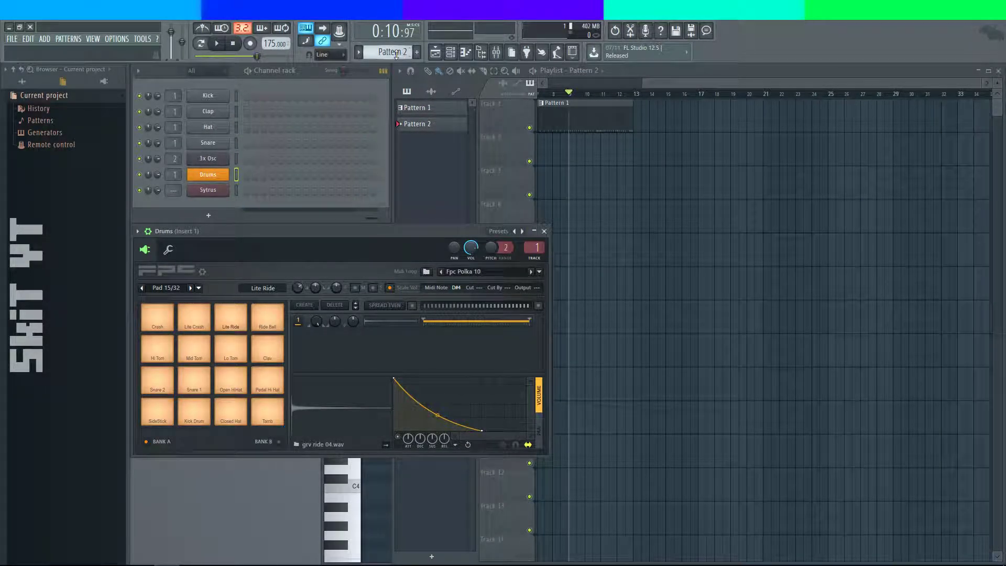
- Copy the kick notes from Pattern 1's piano roll and switch to a new Pattern 2
click(577, 124)
double_click(577, 124)
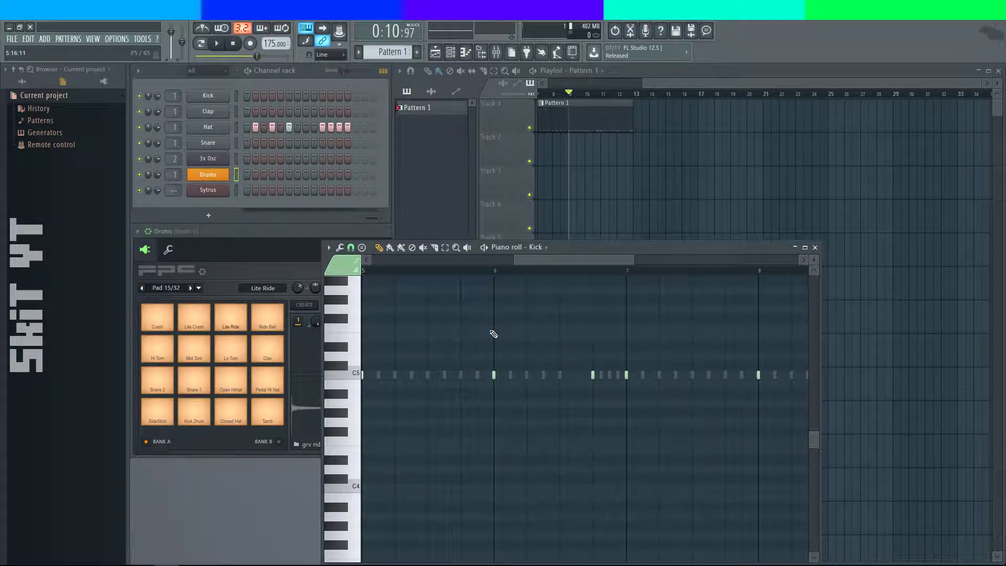
scroll(494, 334, down, 4)
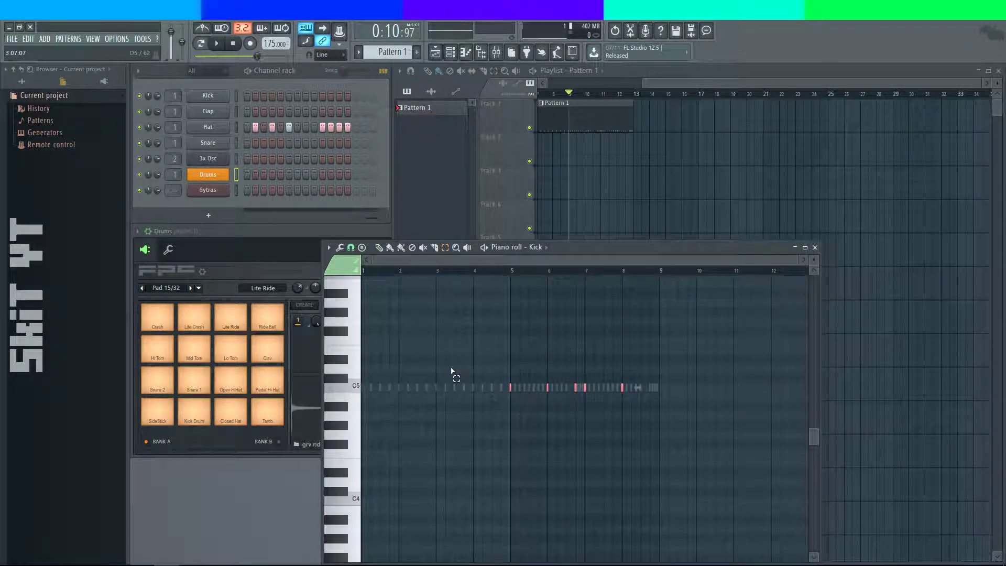
key(F4)
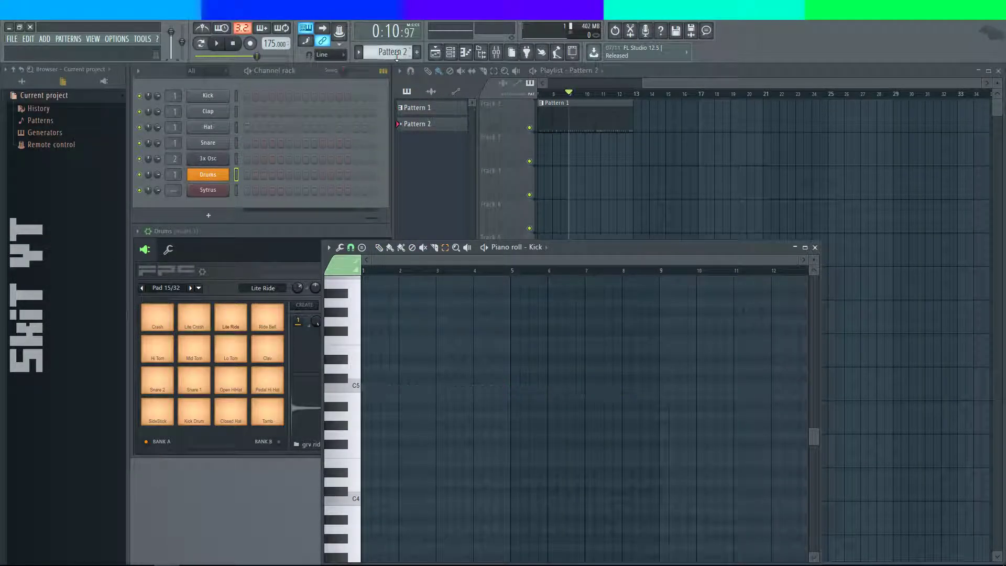
click(442, 124)
click(428, 126)
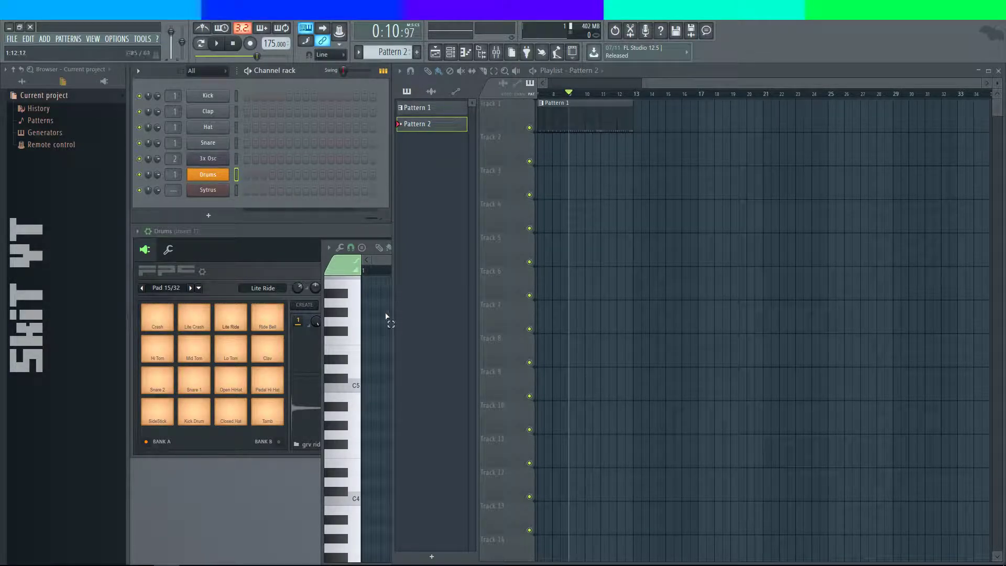
- Paste the copied kick notes at the start of the Kick piano roll in Pattern 2
click(339, 254)
drag(589, 266, 646, 143)
key(ctrl+v)
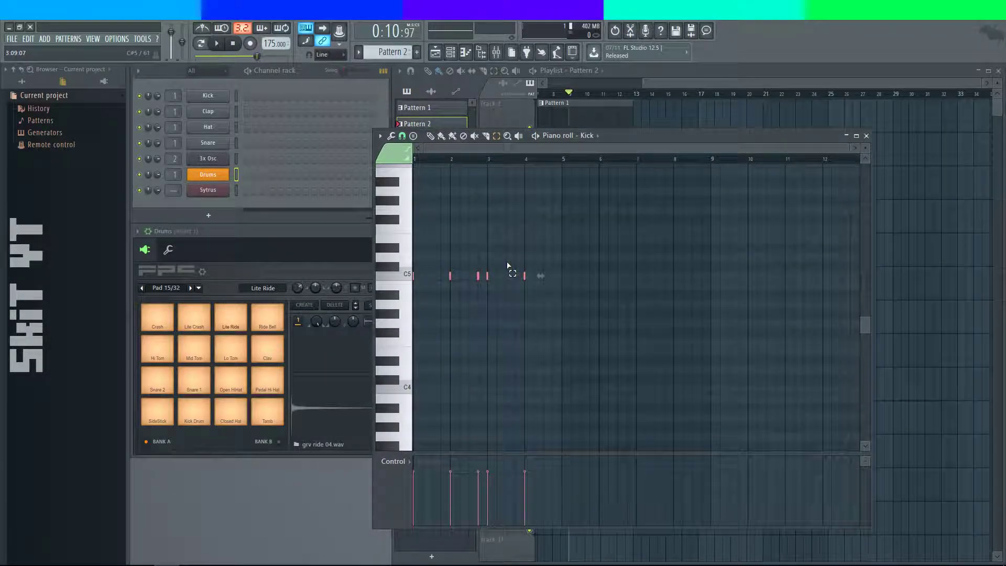
- Look over the pasted kick notes and play Pattern 2 briefly to hear them
scroll(484, 262, down, 10)
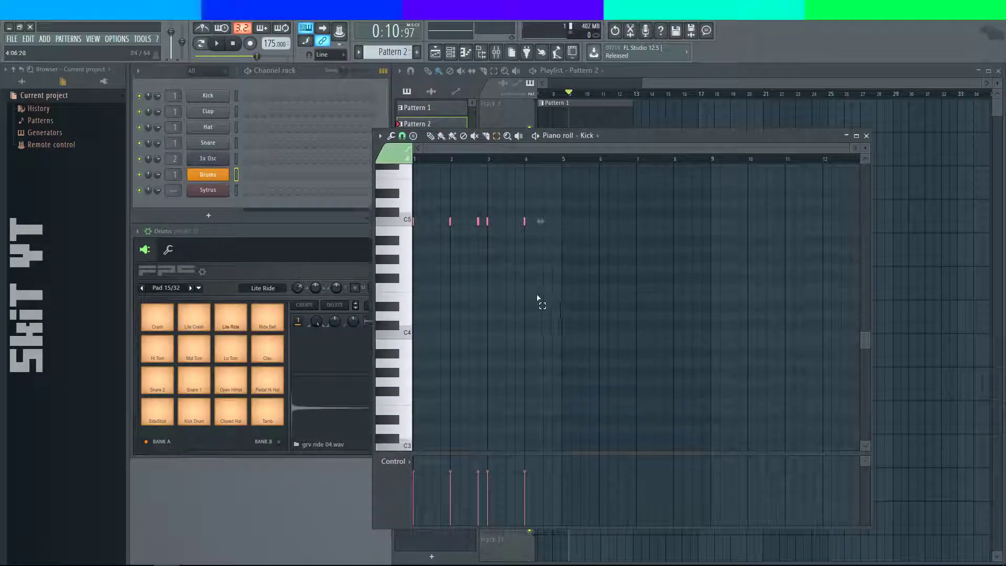
scroll(512, 299, up, 7)
key(space)
scroll(510, 328, up, 4)
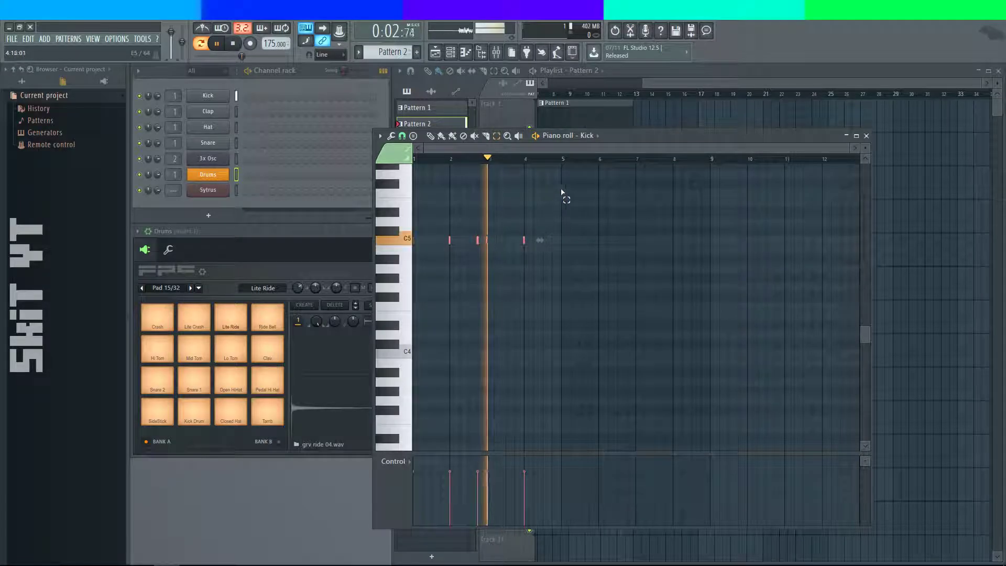
key(space)
- Delete all the kick notes from Pattern 2 and return to Pattern 1
drag(569, 239, 400, 239)
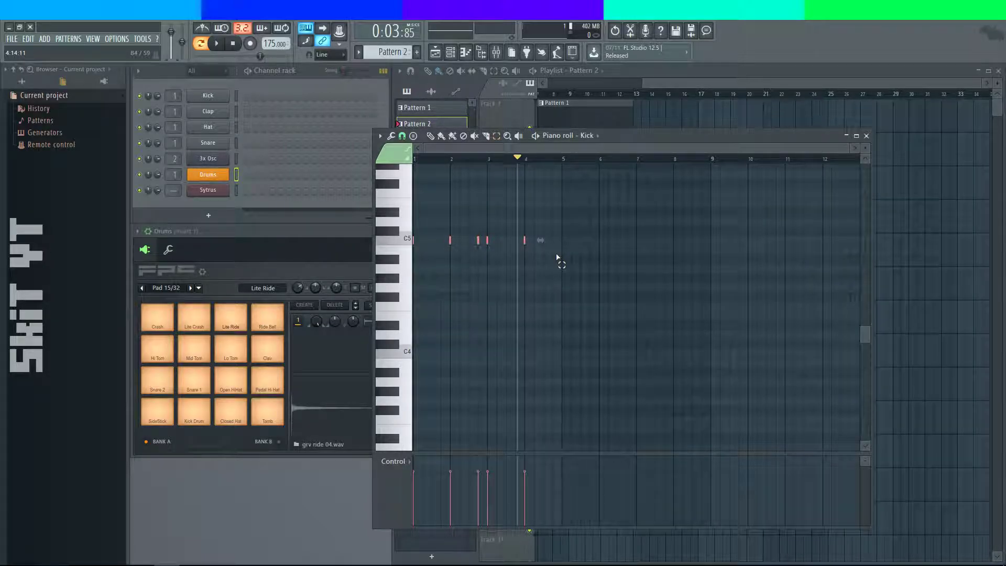
key(ctrl+z)
drag(594, 236, 328, 232)
key(Delete)
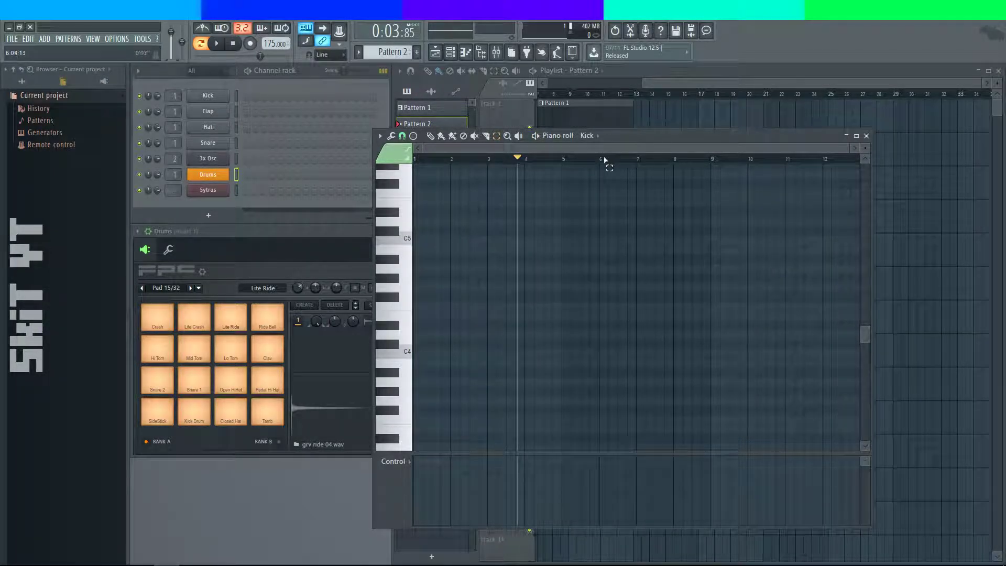
click(543, 107)
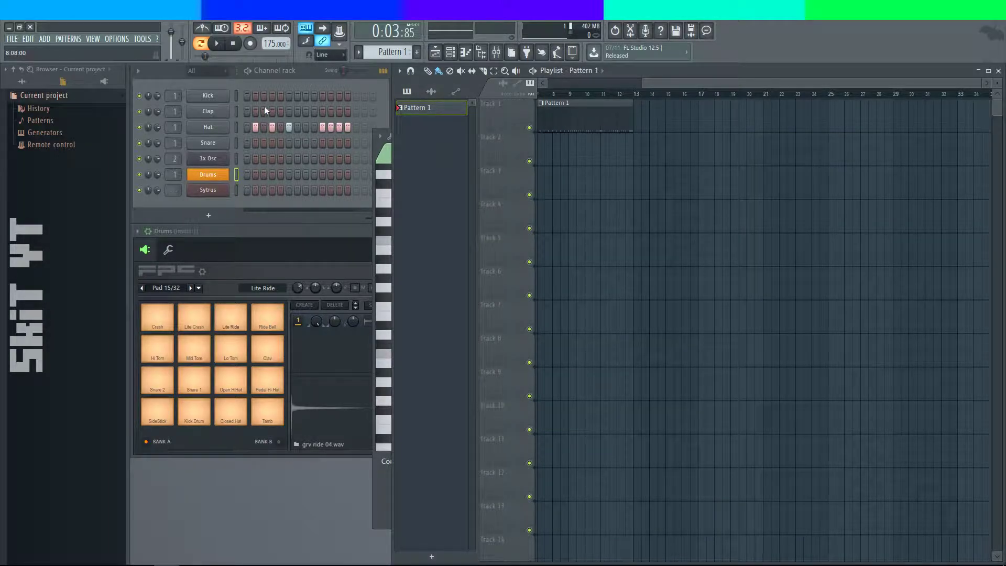
- Open the Hat channel's sampler settings, move the window up over the channel rack and close it
click(213, 106)
drag(451, 249, 372, 114)
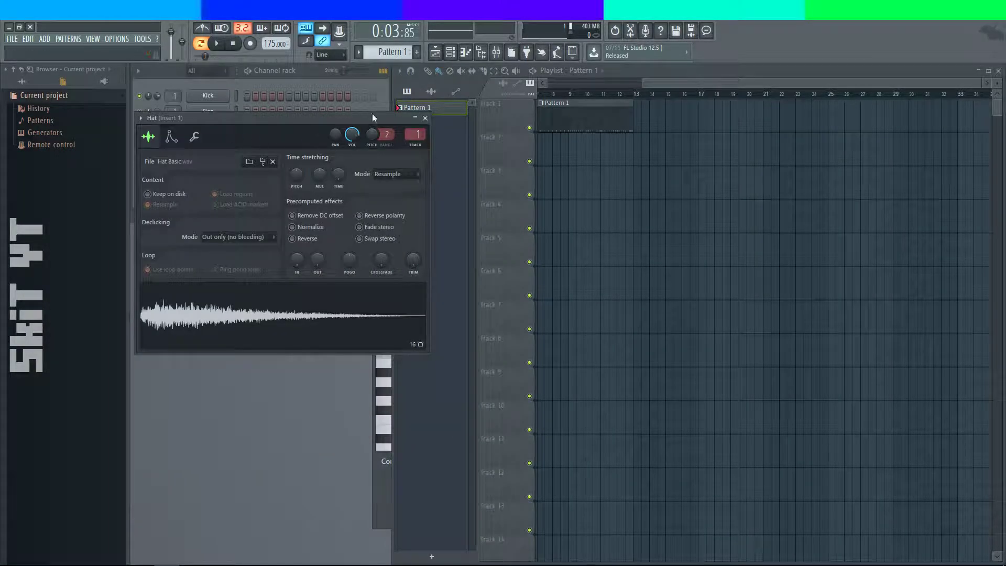
click(429, 119)
- Switch to the YouTube Live Dashboard to read the chat, and return to FL Studio
key(alt+Tab)
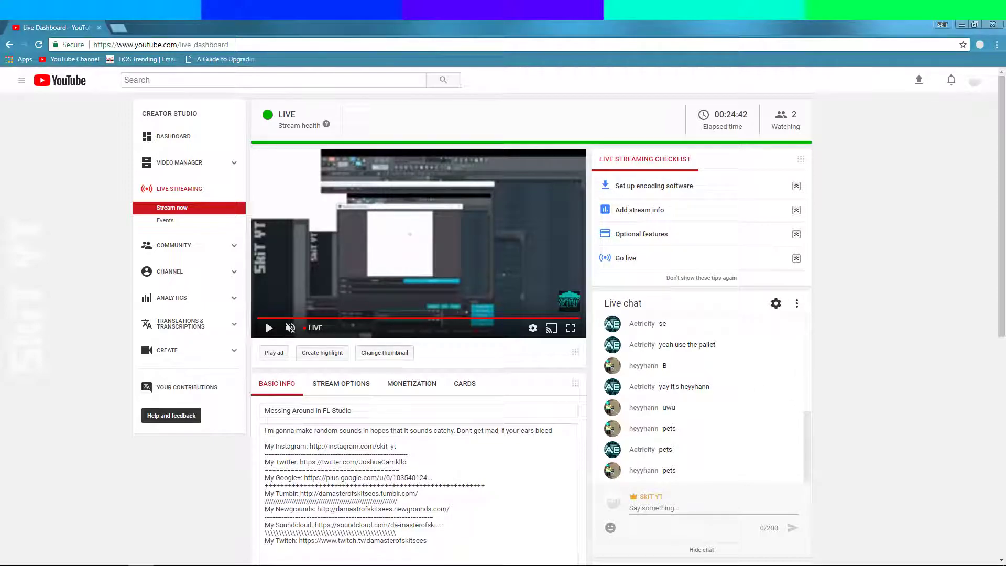
mouse_move(166, 565)
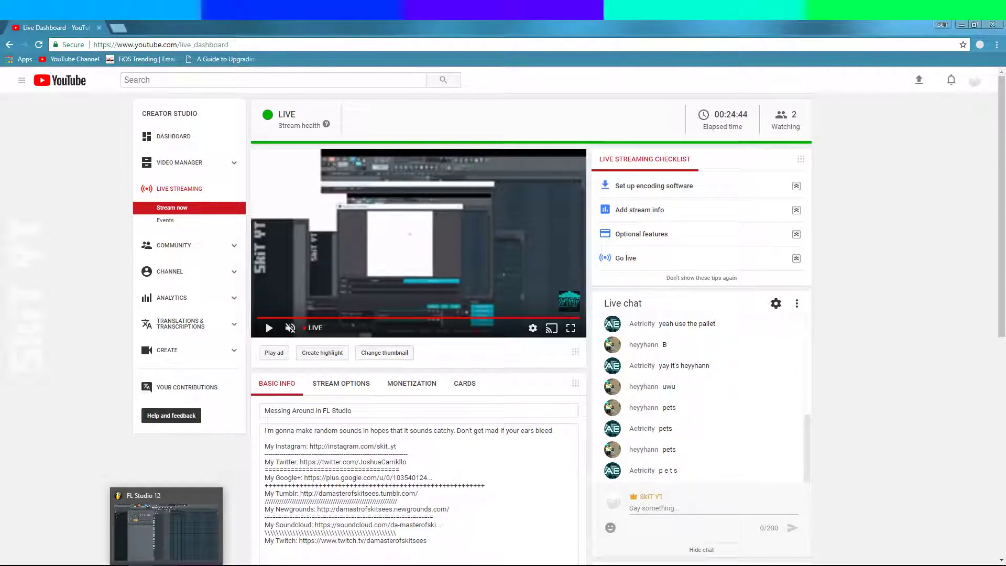
click(173, 547)
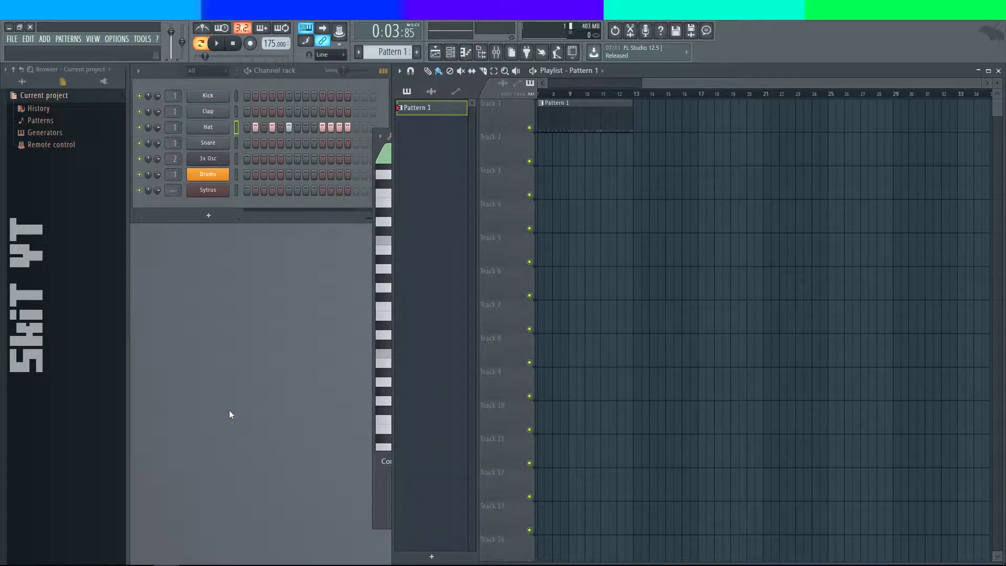
- Play Pattern 1 briefly, stop it and bring its Kick piano roll back into view
click(217, 45)
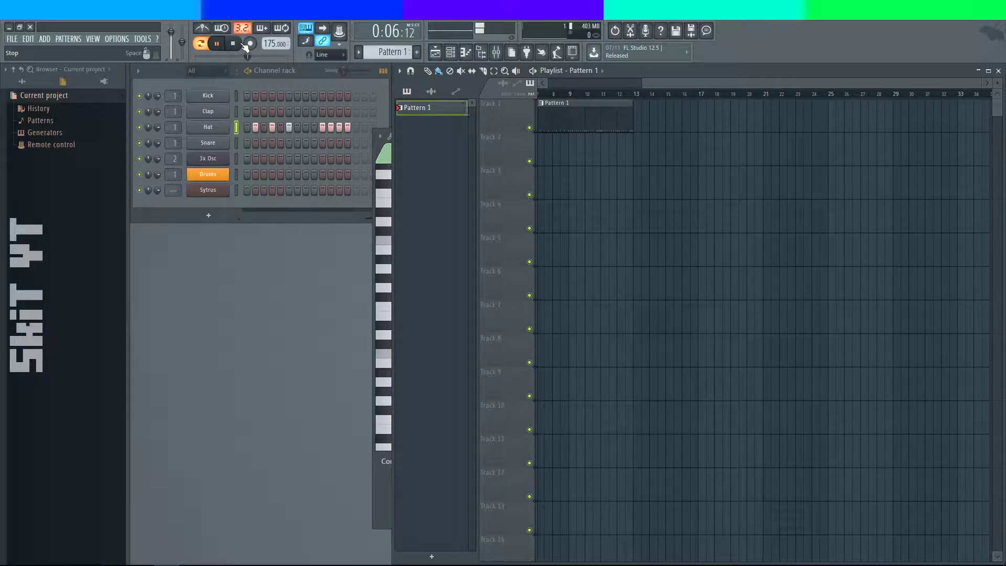
click(238, 44)
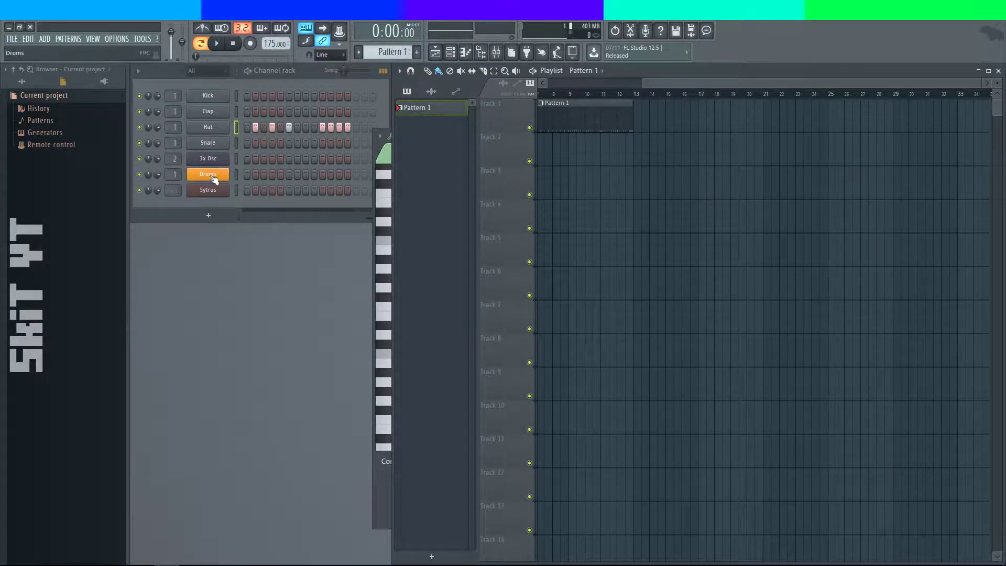
key(F4)
double_click(417, 108)
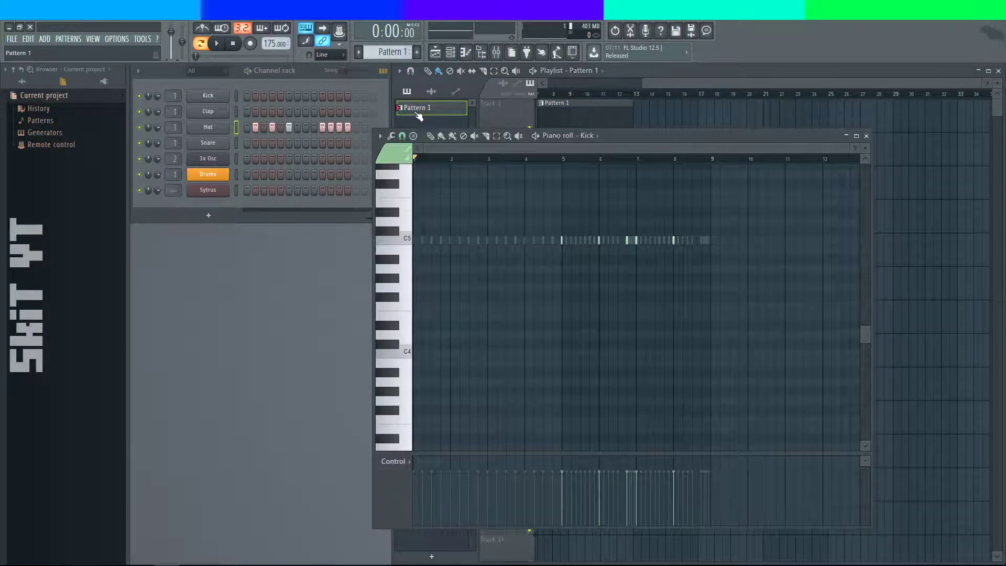
- Check the Hat channel's settings again alongside Pattern 1's piano roll and close them
click(224, 130)
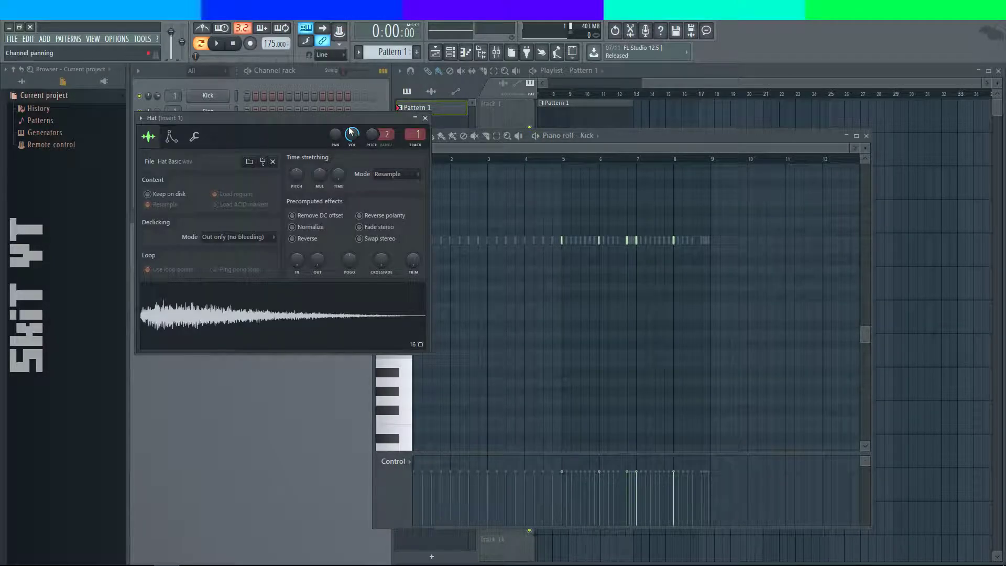
click(425, 118)
scroll(584, 292, up, 2)
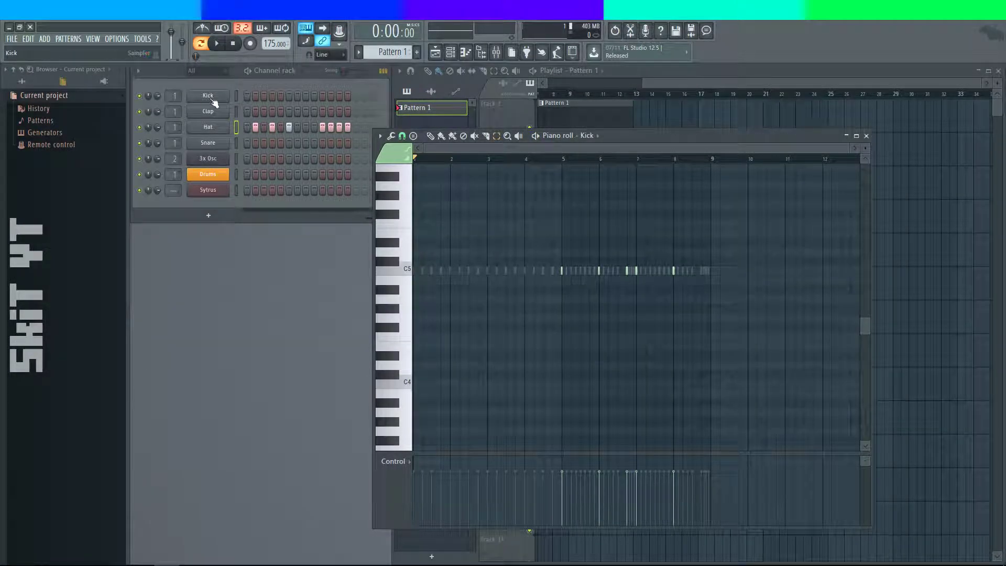
click(217, 126)
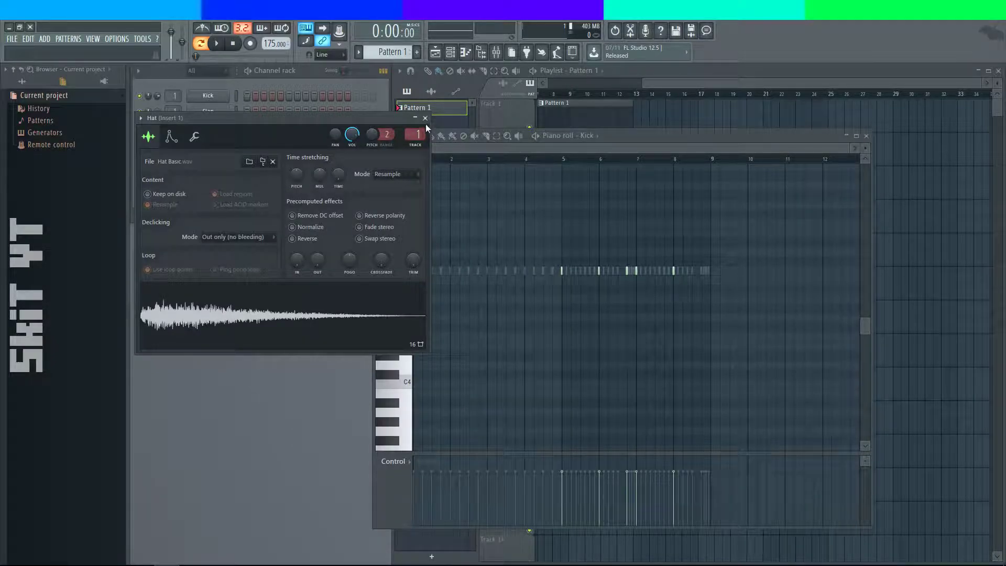
click(425, 120)
click(212, 125)
click(425, 118)
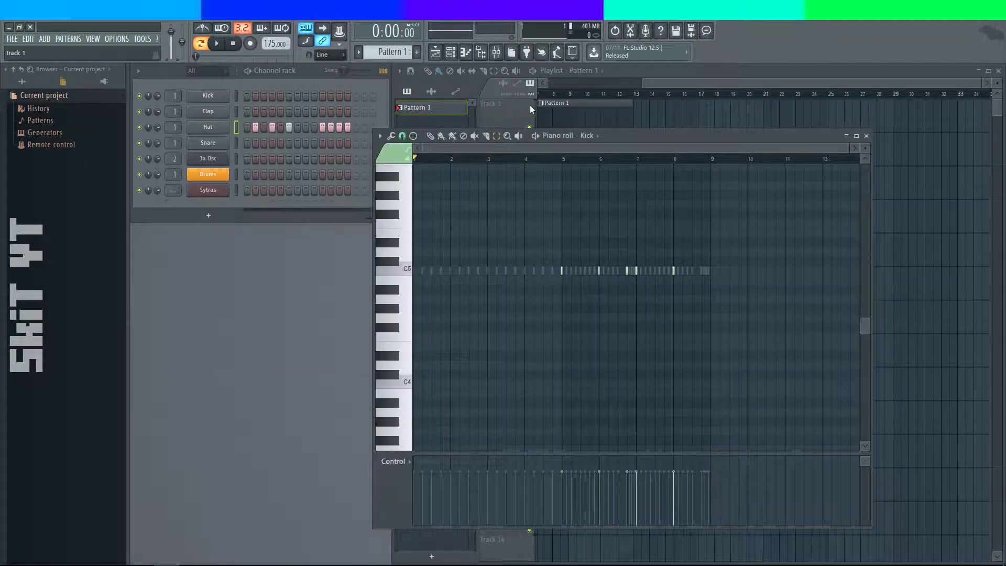
- Reopen the piano roll on the Hat channel and select all of its notes
click(866, 136)
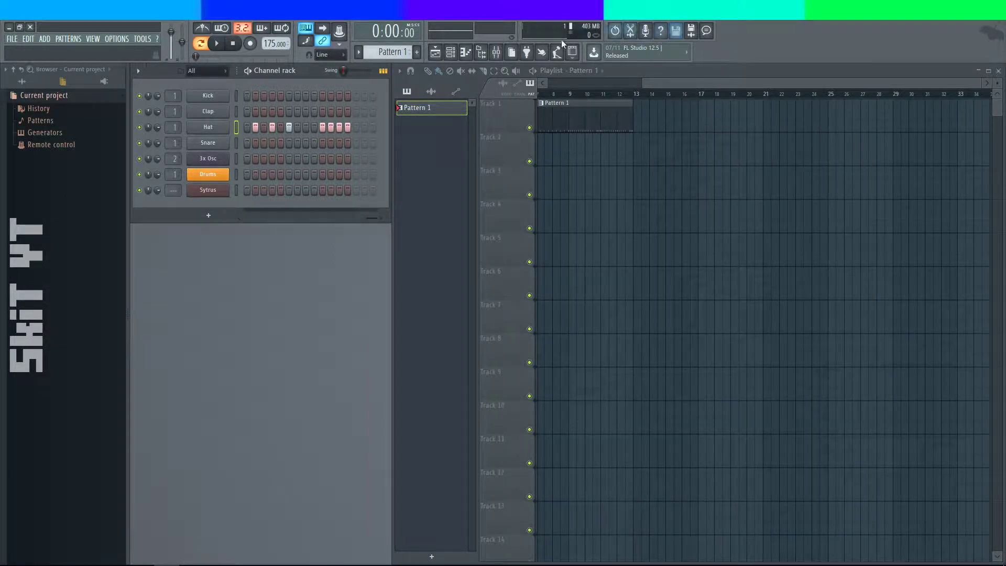
click(465, 51)
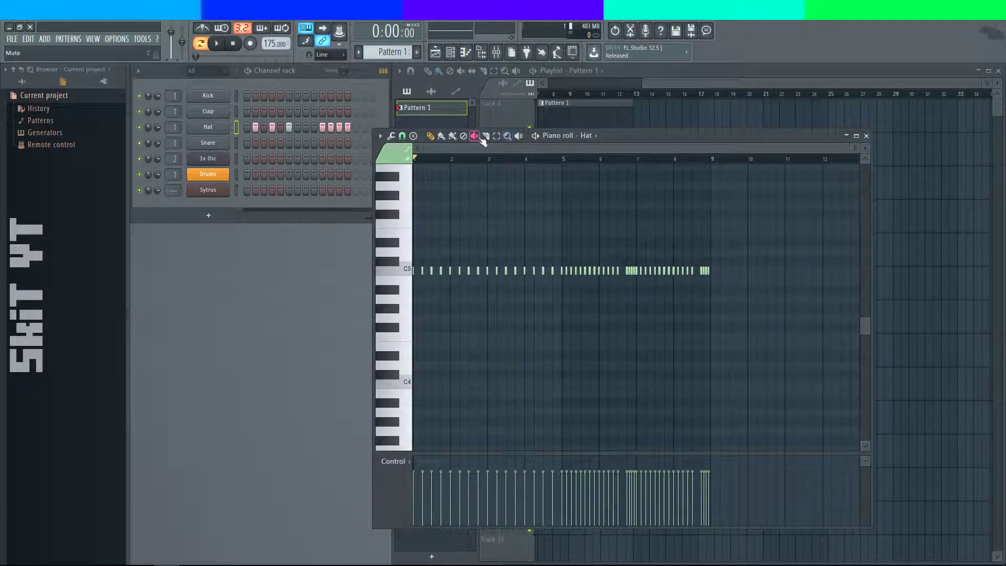
key(ctrl+a)
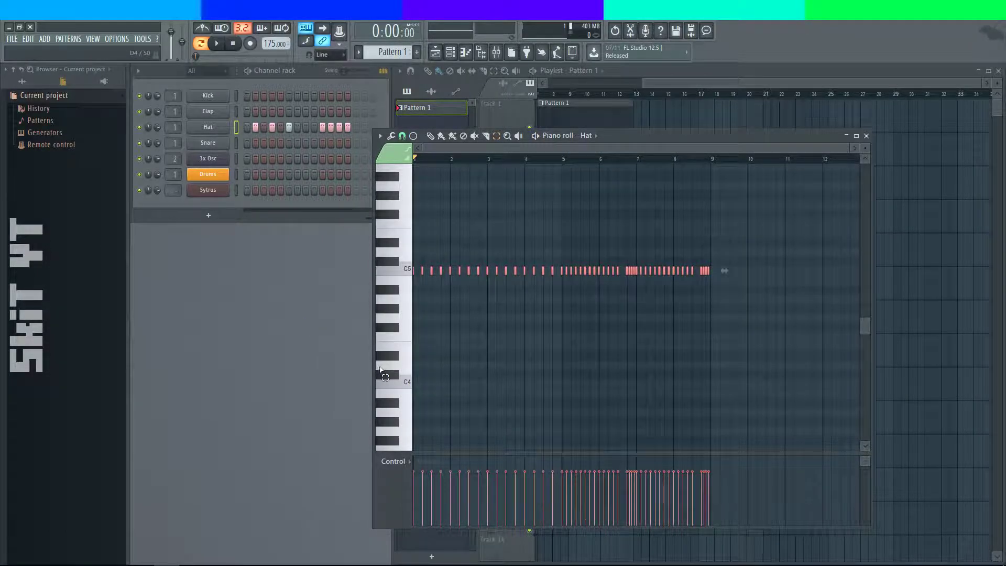
- Open the Drums channel's FPC and piano roll, and audition the Pedal Hi Hat and Open HiHat pads
click(207, 178)
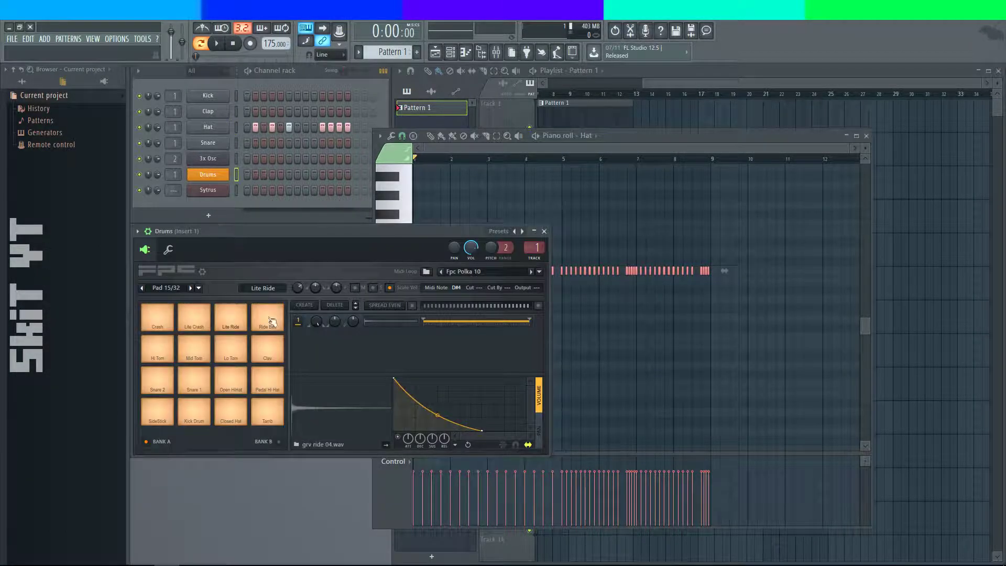
click(465, 52)
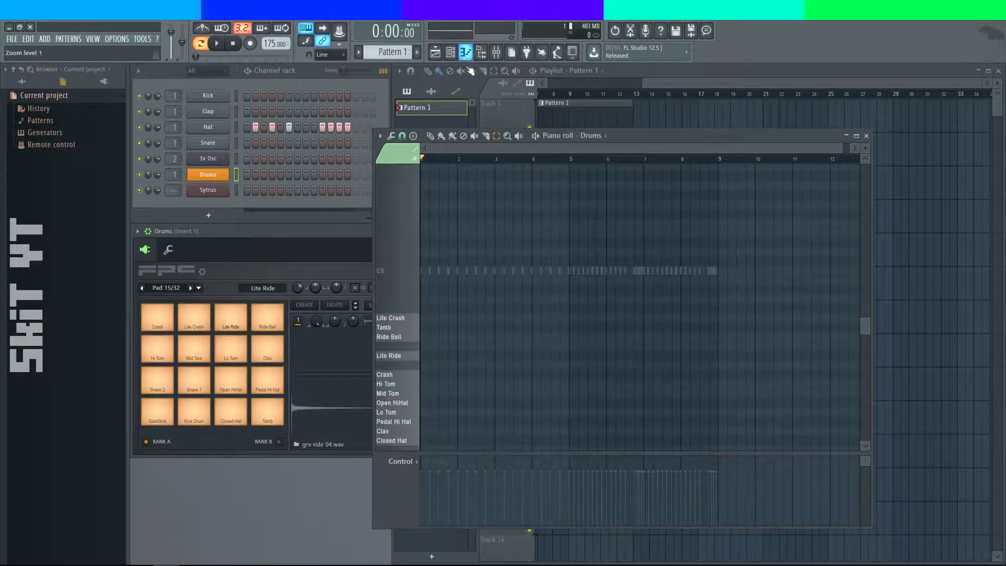
click(267, 386)
click(230, 382)
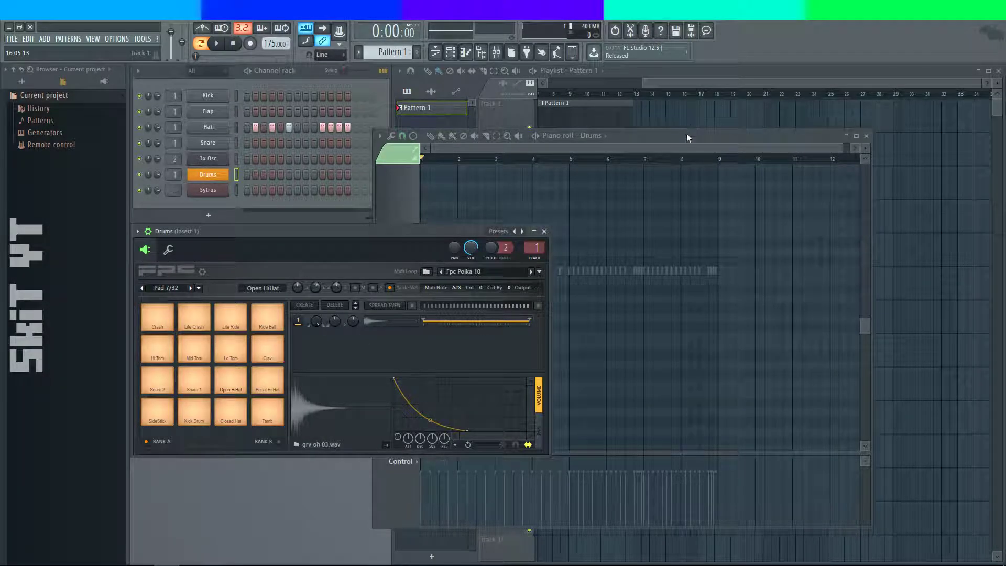
- Switch to the empty Pattern 2 and move the Drums piano roll clear of the pattern list
drag(685, 138, 708, 116)
scroll(636, 333, down, 5)
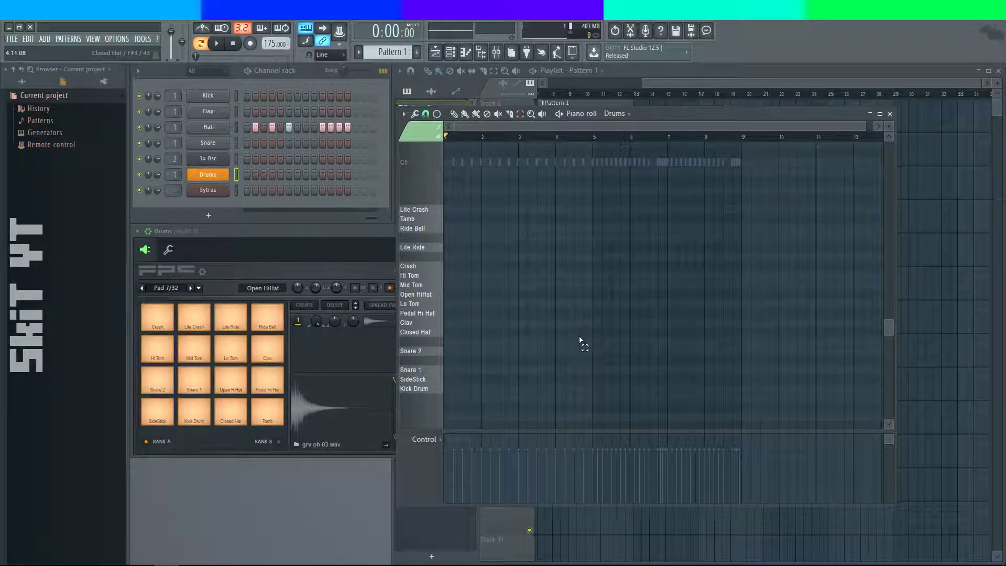
scroll(403, 51, down, 1)
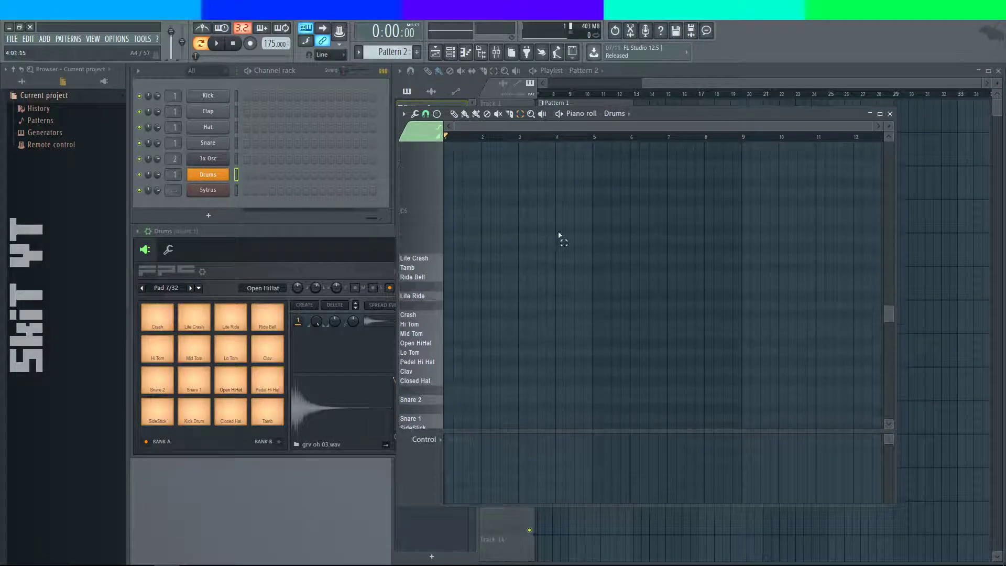
drag(700, 114, 718, 185)
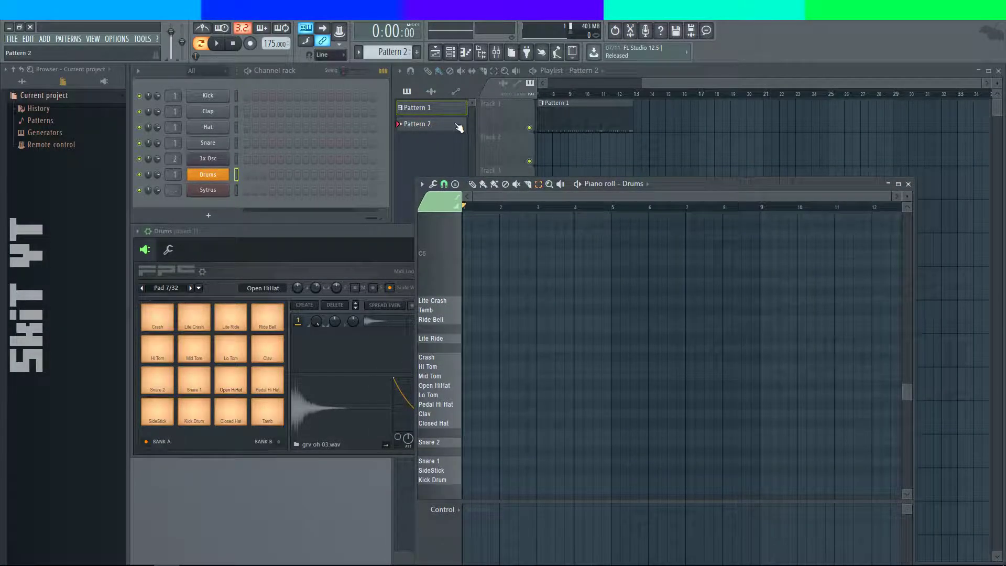
- Return to Pattern 1, open the Hat channel's piano roll and copy all of its notes
click(456, 112)
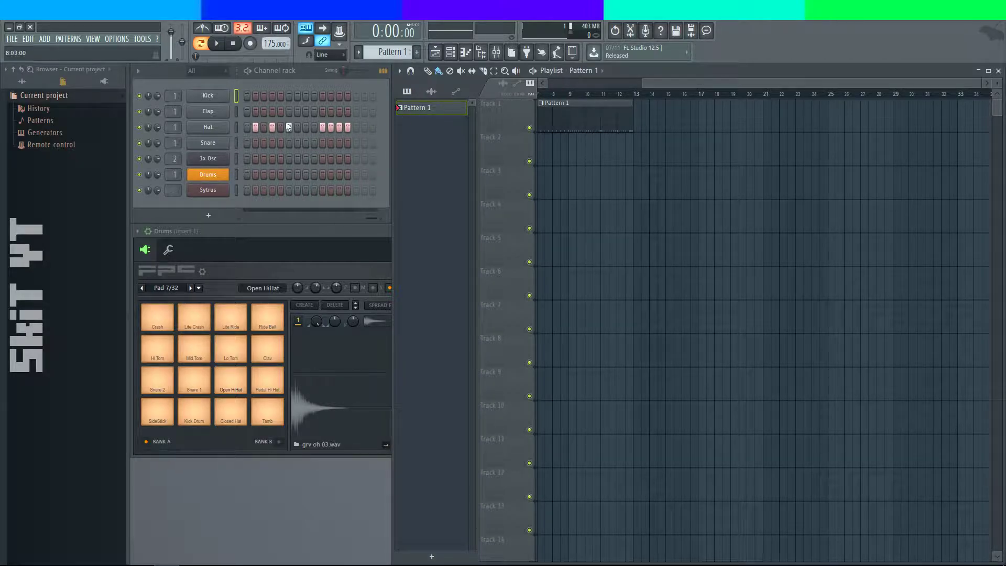
click(208, 127)
click(450, 51)
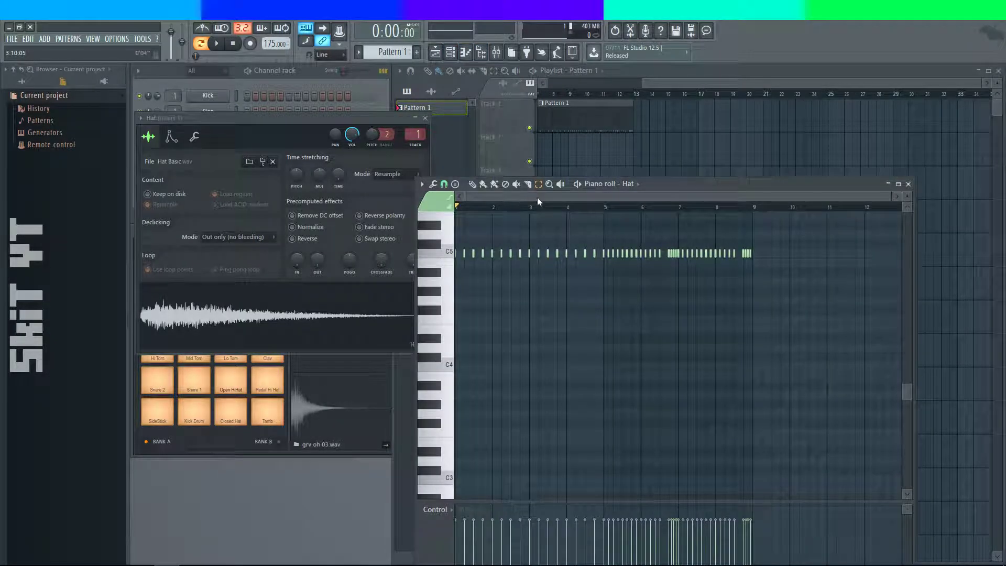
drag(793, 243, 464, 302)
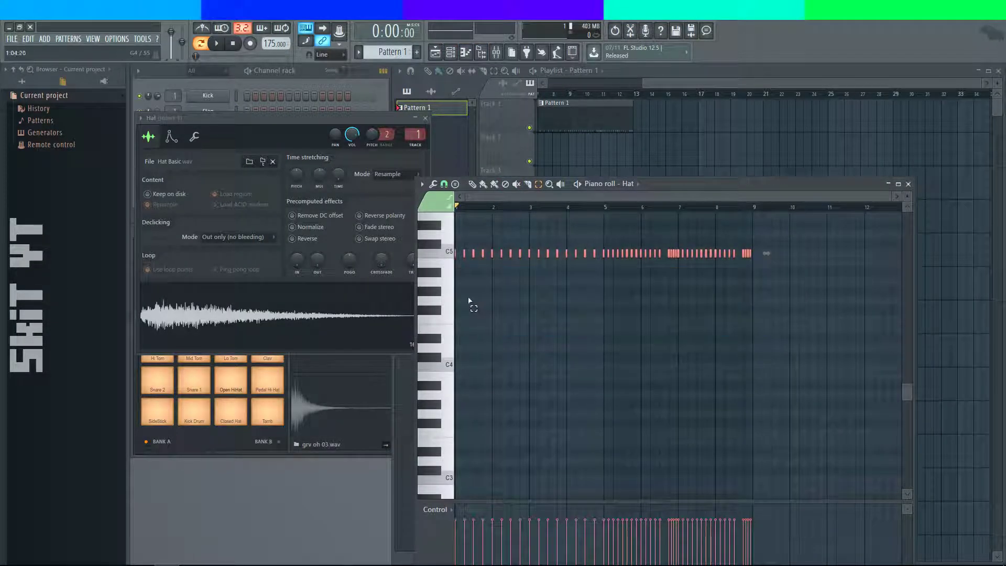
key(ctrl+c)
key(ctrl+v)
key(shift+Right)
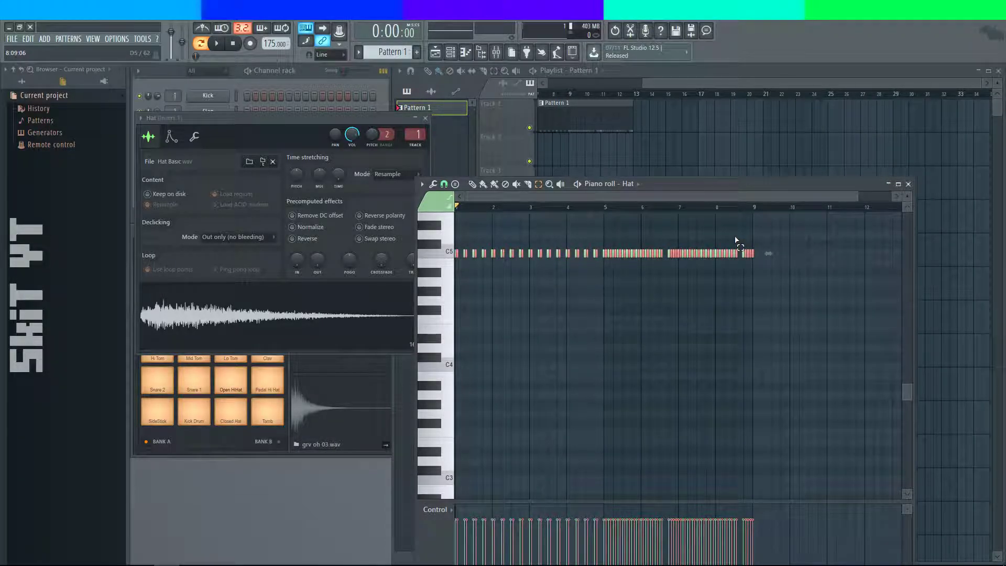
key(ctrl+z)
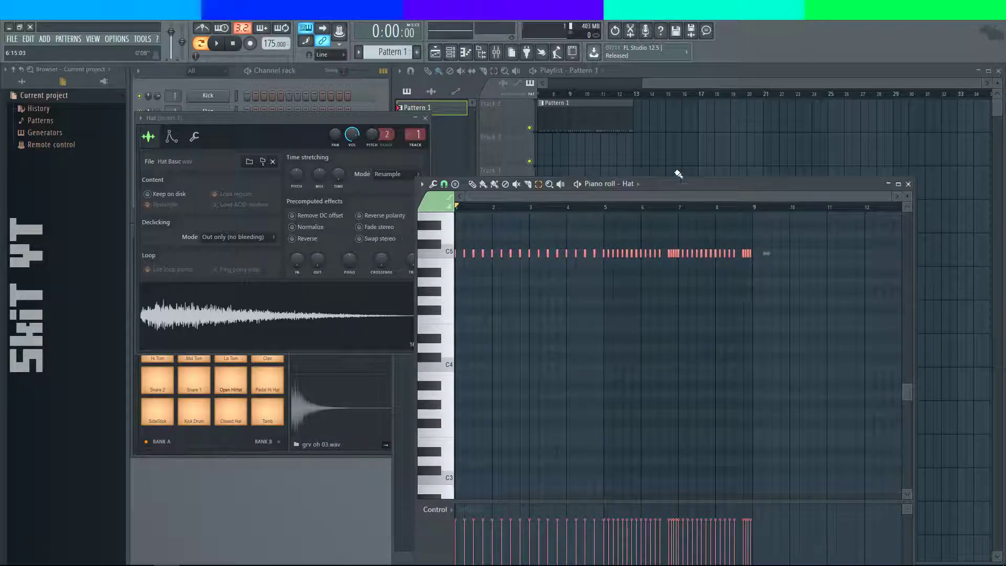
- Close the Hat piano roll and channel settings, and bring the Drums FPC window to the front
click(909, 185)
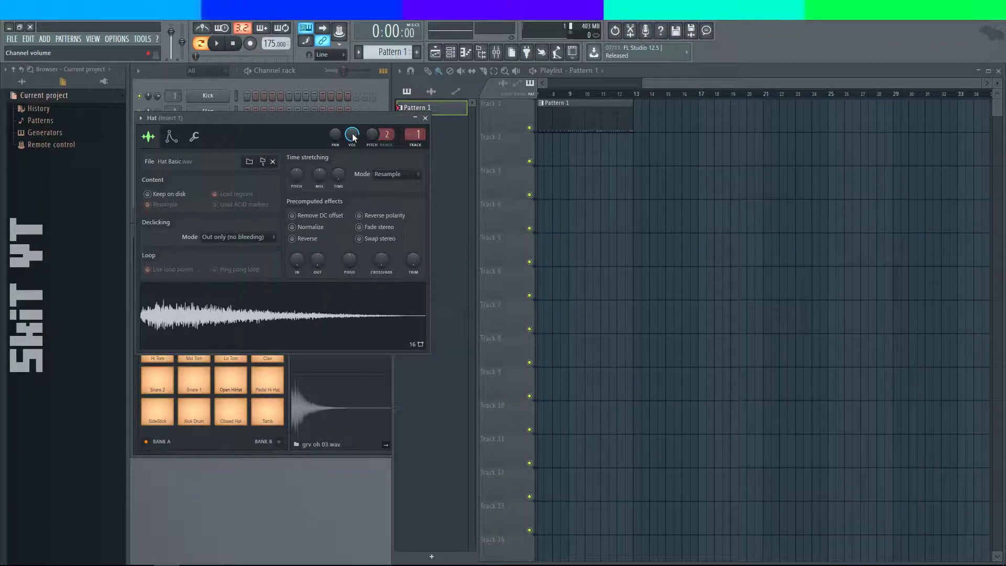
click(424, 118)
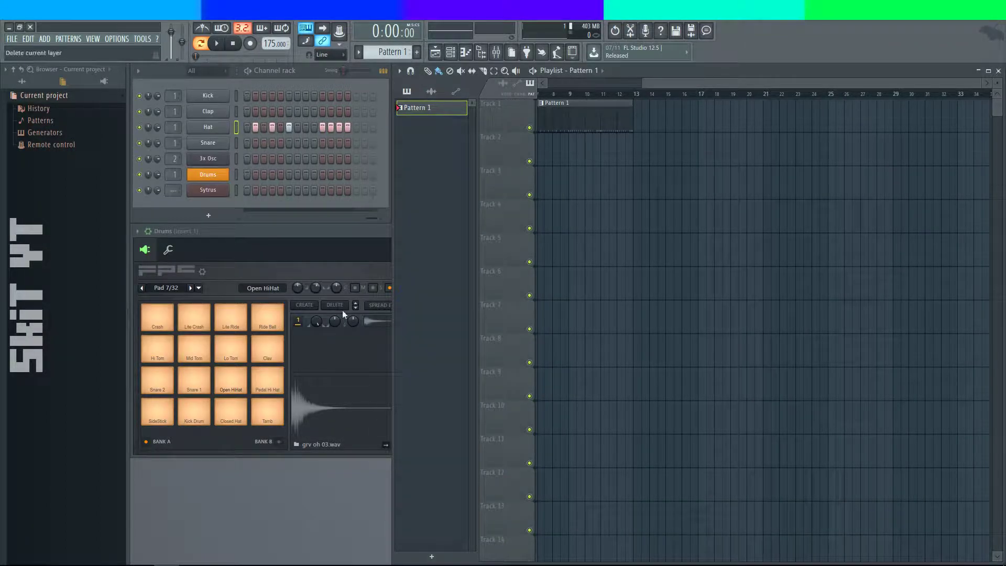
click(345, 253)
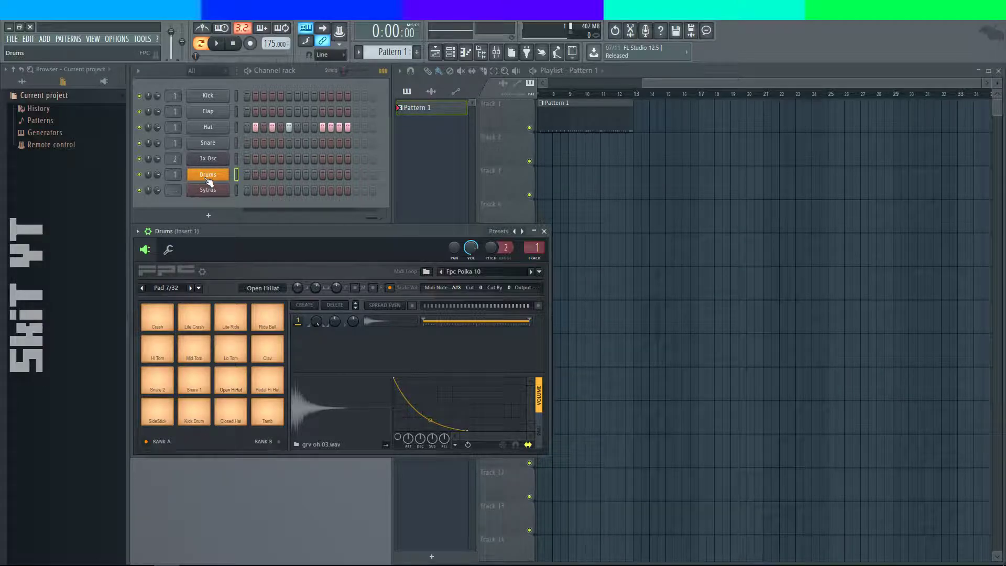
right_click(202, 178)
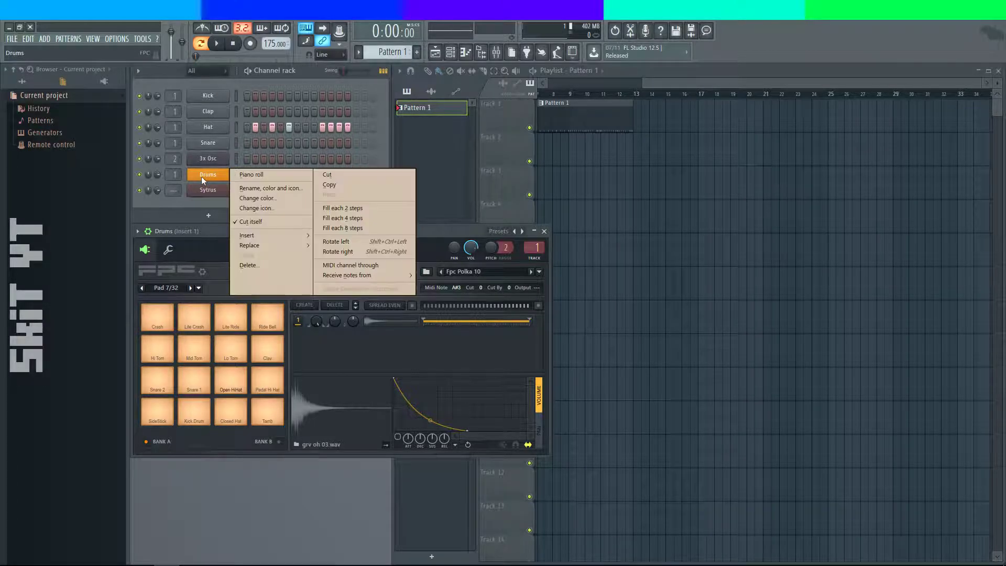
click(199, 231)
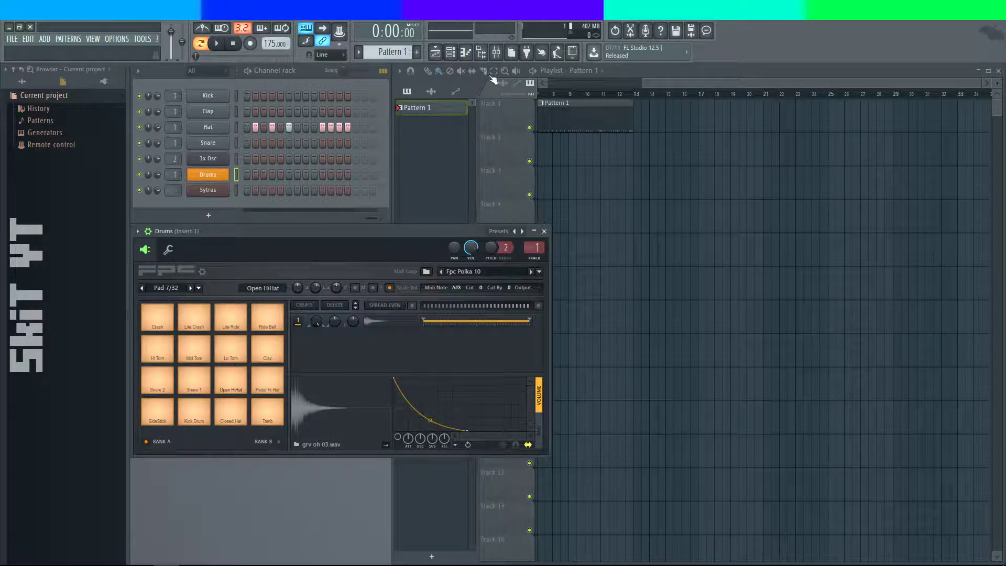
- Paste the copied hat notes into Pattern 2's Drums piano roll and move them to the Open HiHat row
click(465, 52)
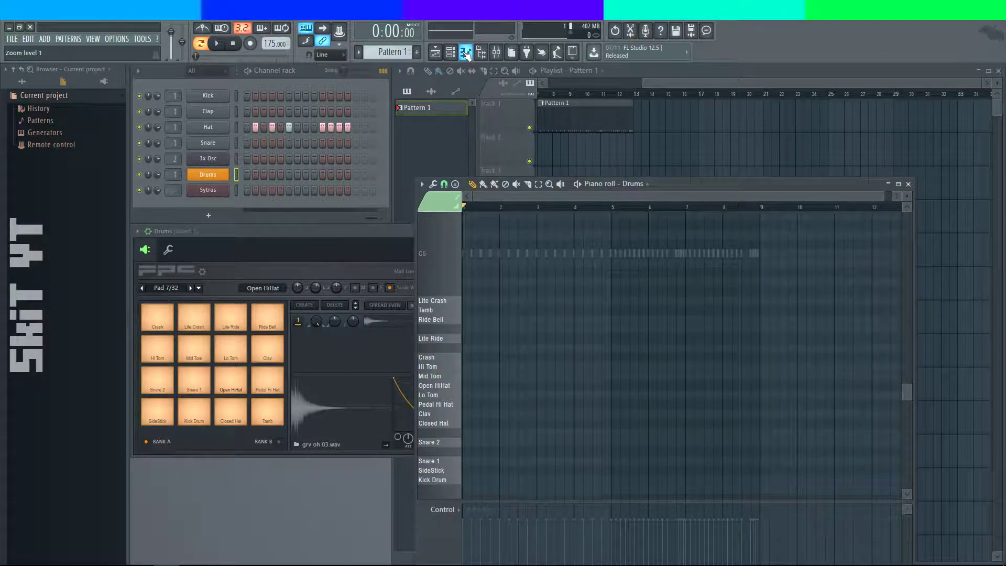
scroll(512, 451, down, 2)
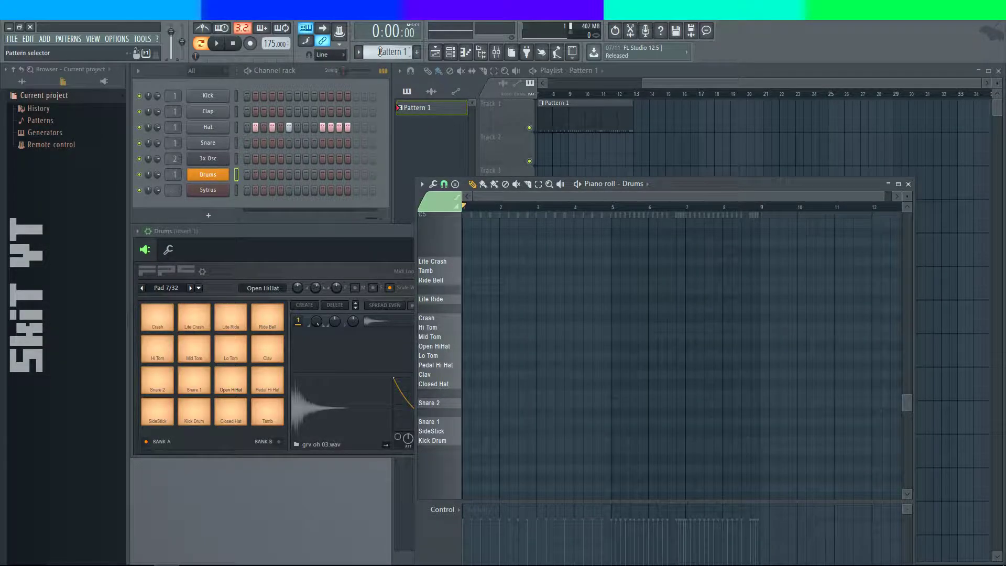
scroll(380, 51, up, 1)
drag(690, 189, 687, 177)
click(577, 288)
right_click(578, 289)
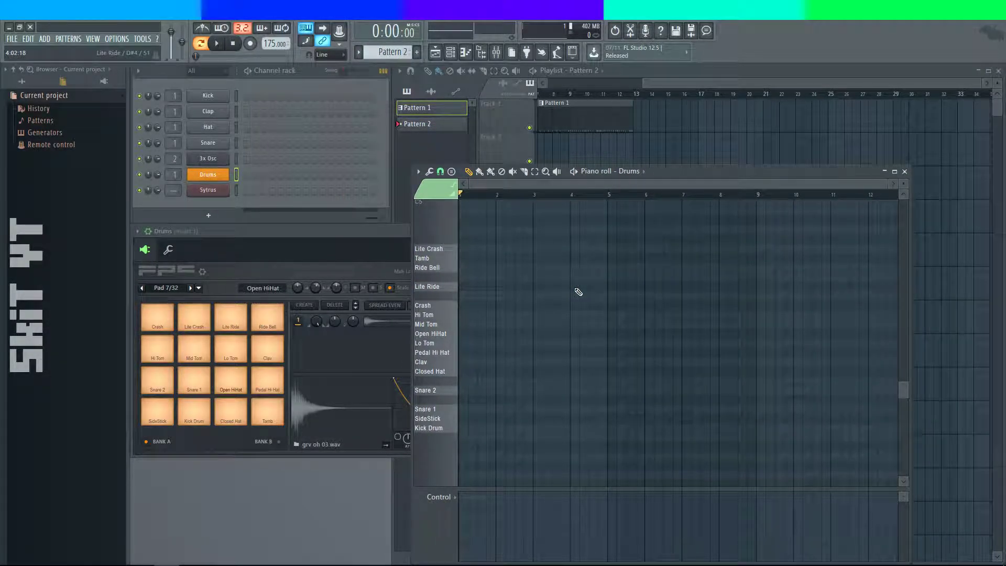
key(ctrl+v)
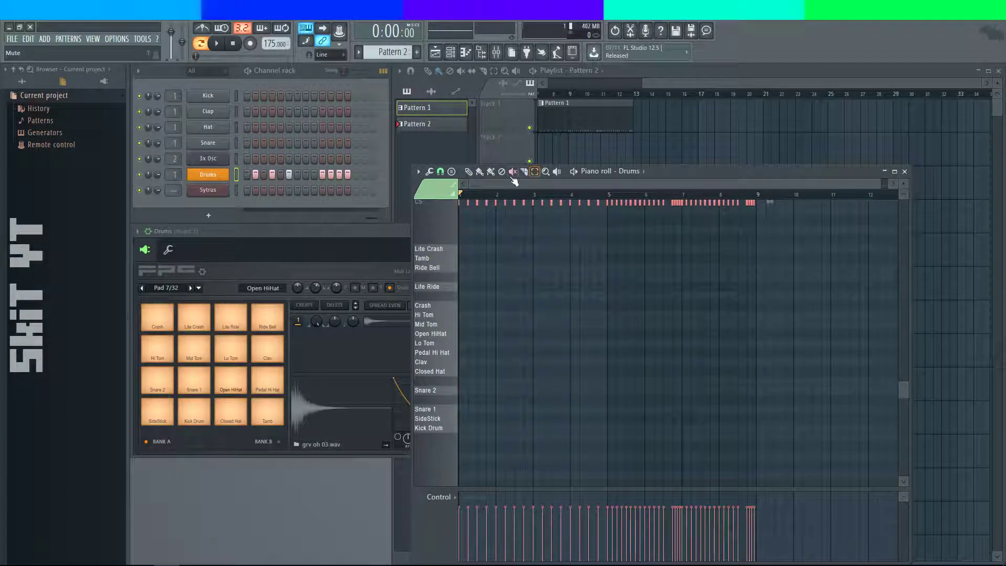
drag(467, 201, 467, 336)
- Play Pattern 2's hat part briefly, and return to Pattern 1 and play it for comparison
key(space)
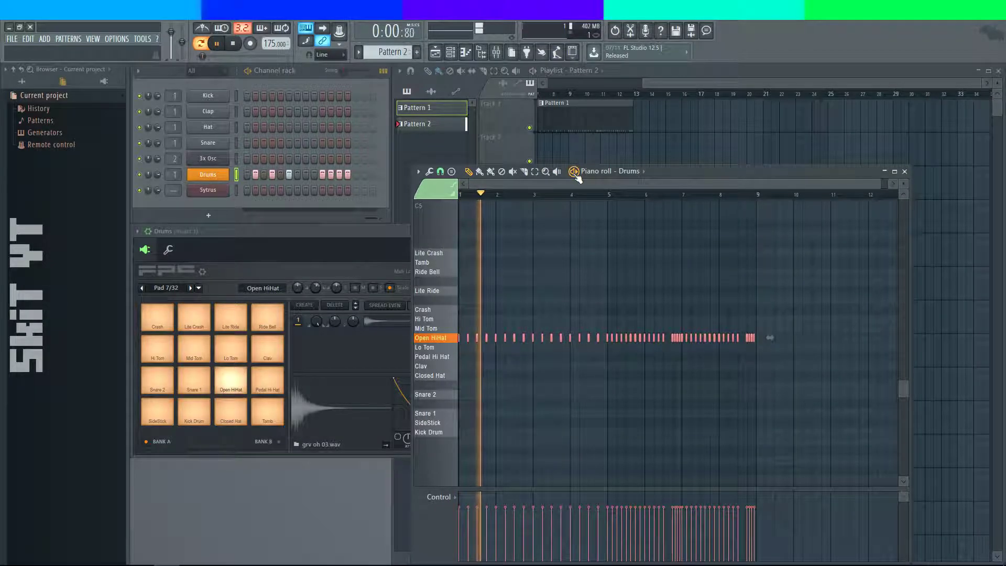
key(space)
key(KP_Subtract)
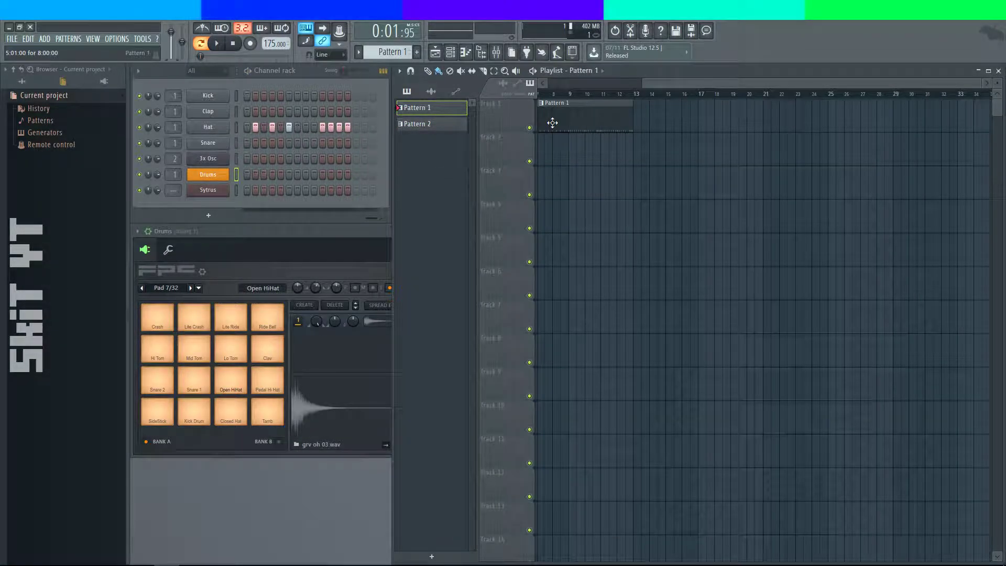
key(space)
key(space)
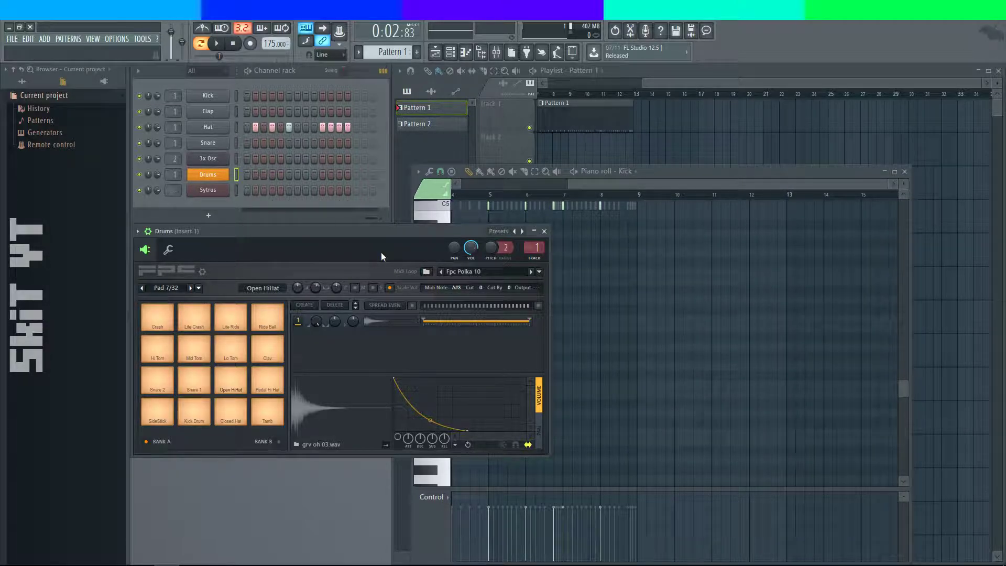
- Review the Kick notes in Pattern 1's piano roll from bar 1, alongside the Drums FPC window
drag(702, 175, 728, 177)
scroll(817, 278, up, 3)
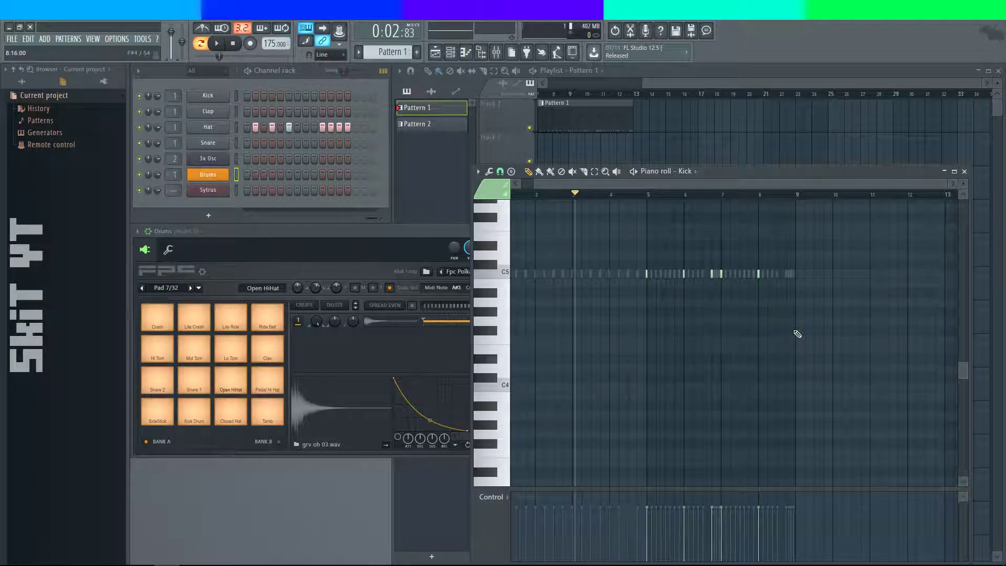
click(404, 226)
click(737, 170)
drag(617, 182, 557, 183)
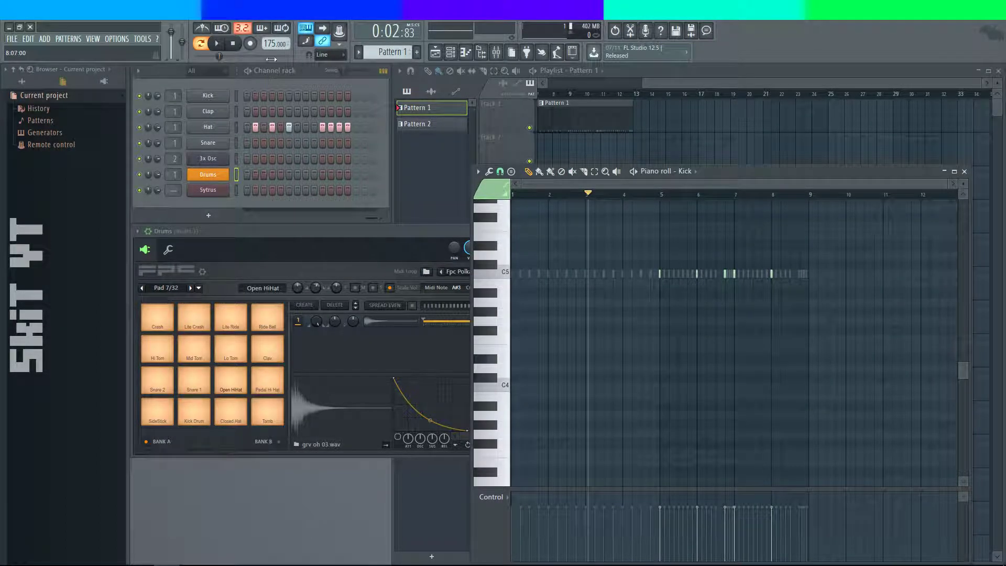
click(369, 246)
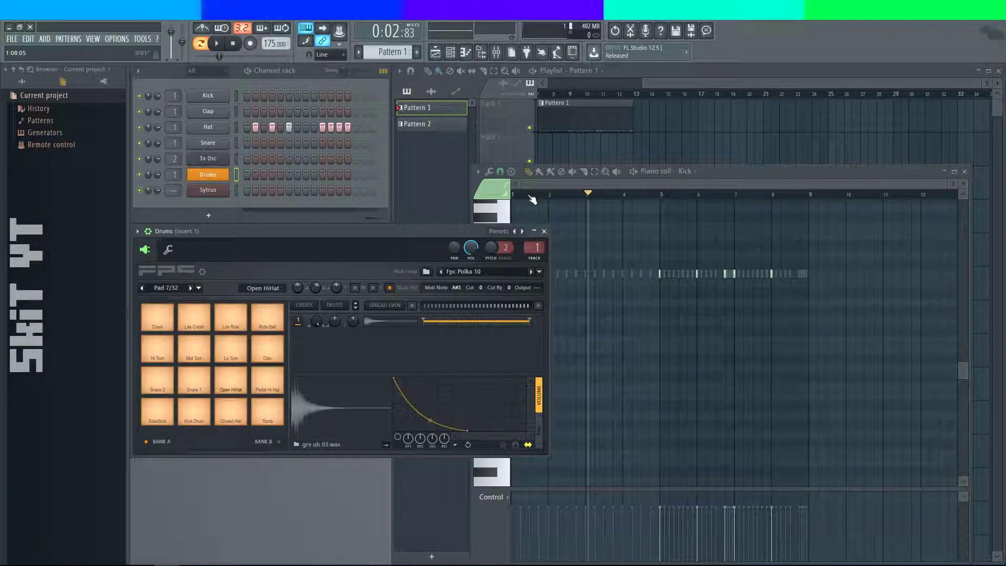
- Check the YouTube Live Dashboard chat and the OBS window, and return to FL Studio
click(171, 565)
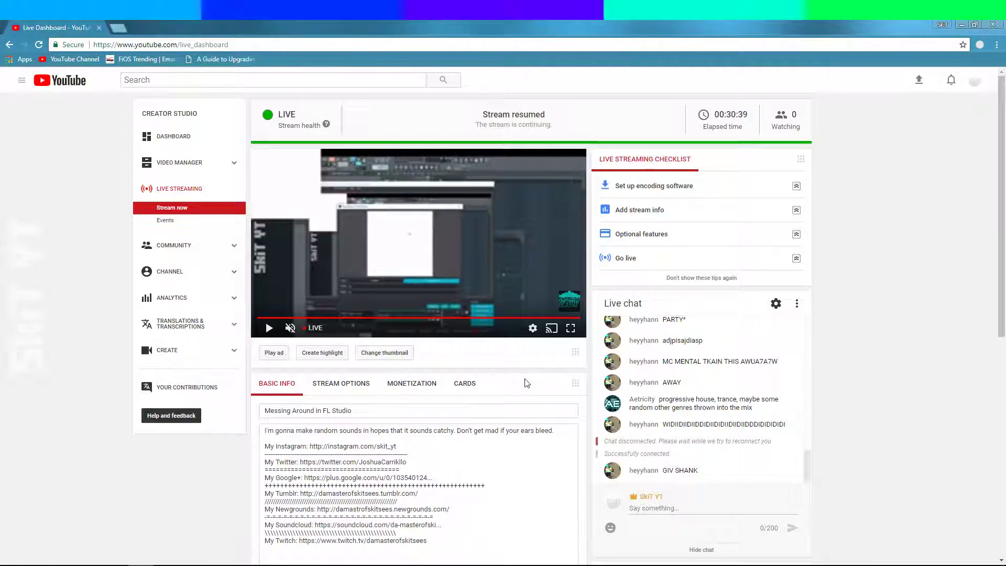
key(alt+Tab)
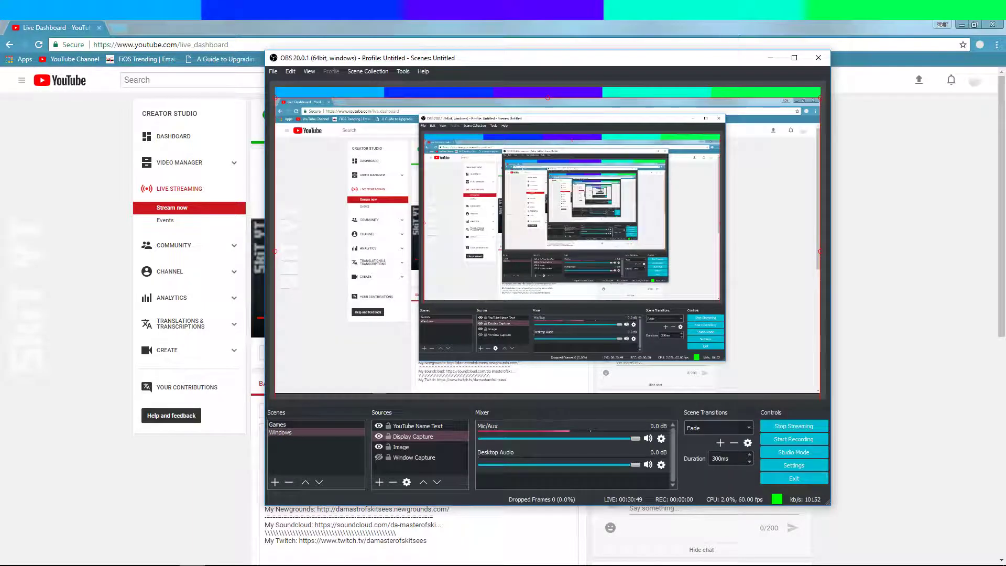
key(alt+Tab)
key(alt+Tab)
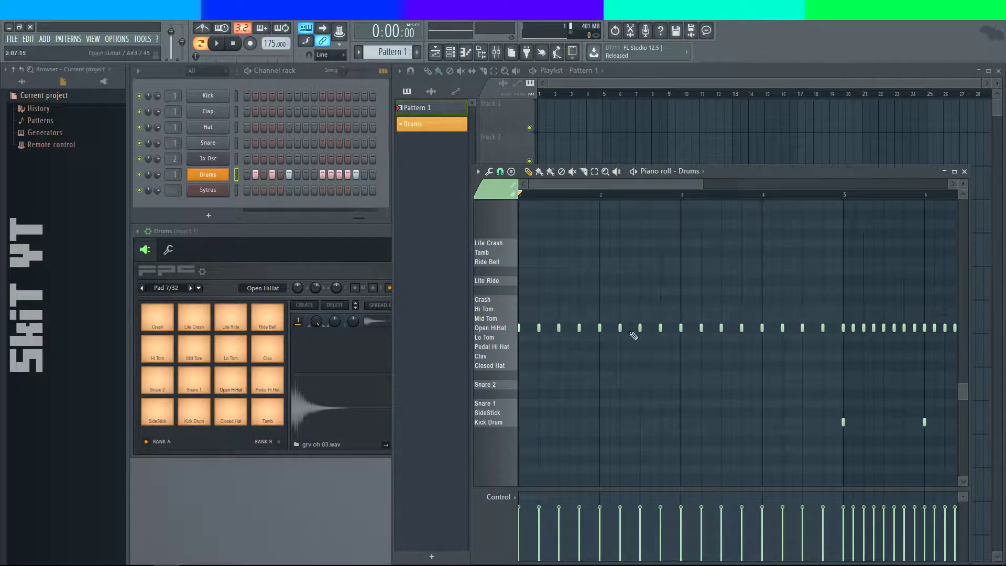
- Examine the whole run of Open HiHat and Kick Drum notes in the Drums piano roll
scroll(640, 325, up, 2)
ctrl+scroll(808, 378, down, 1)
ctrl+scroll(809, 379, down, 2)
scroll(781, 382, down, 3)
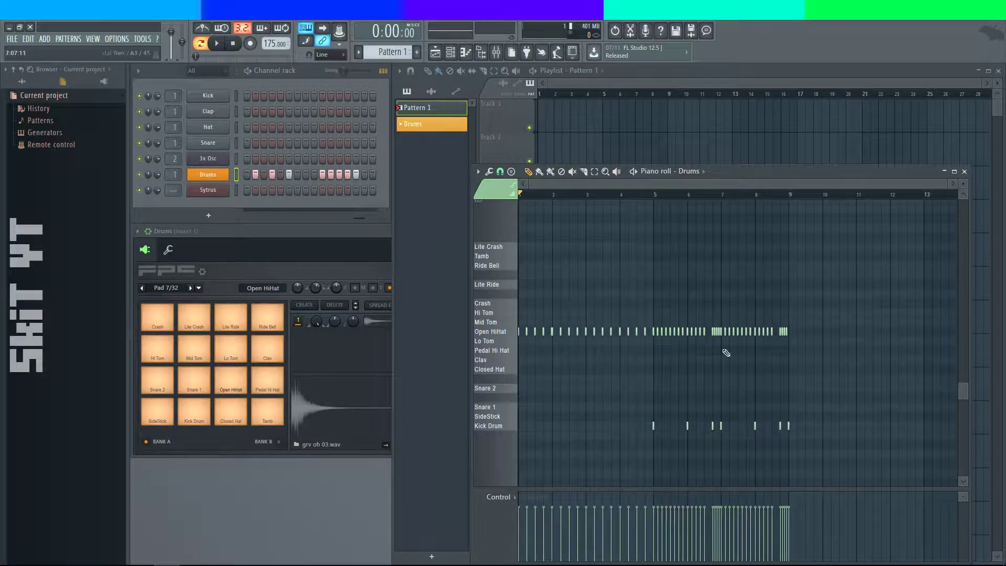
- Switch to the YouTube Live Dashboard and send the message "Hi" in the live chat
click(186, 560)
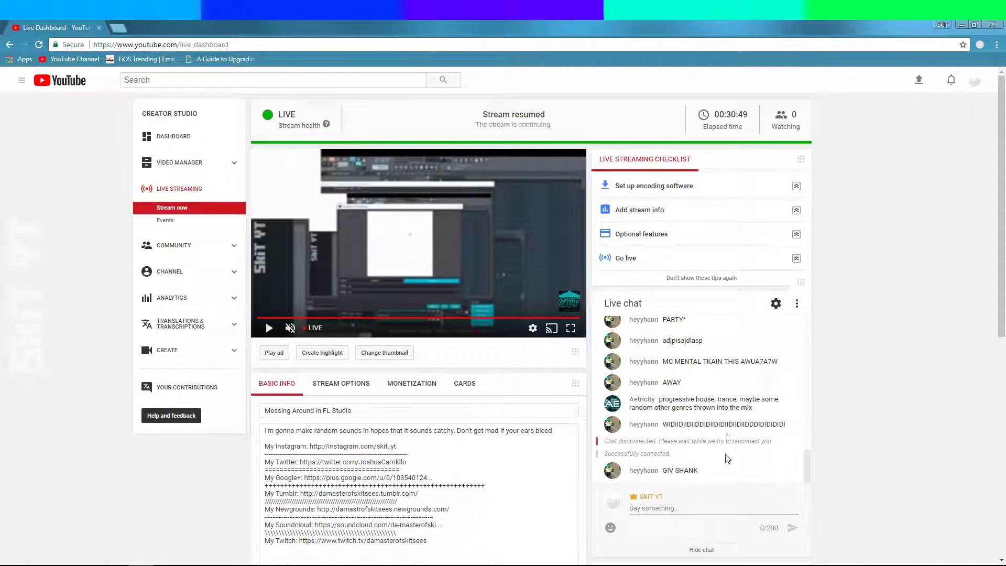
click(696, 507)
scroll(684, 454, down, 3)
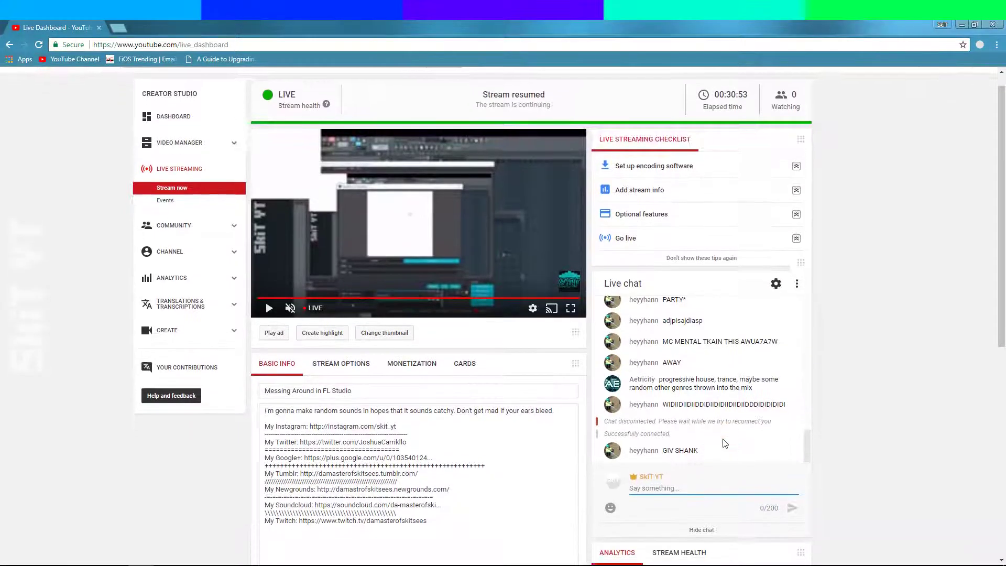
scroll(780, 463, up, 3)
scroll(888, 492, down, 1)
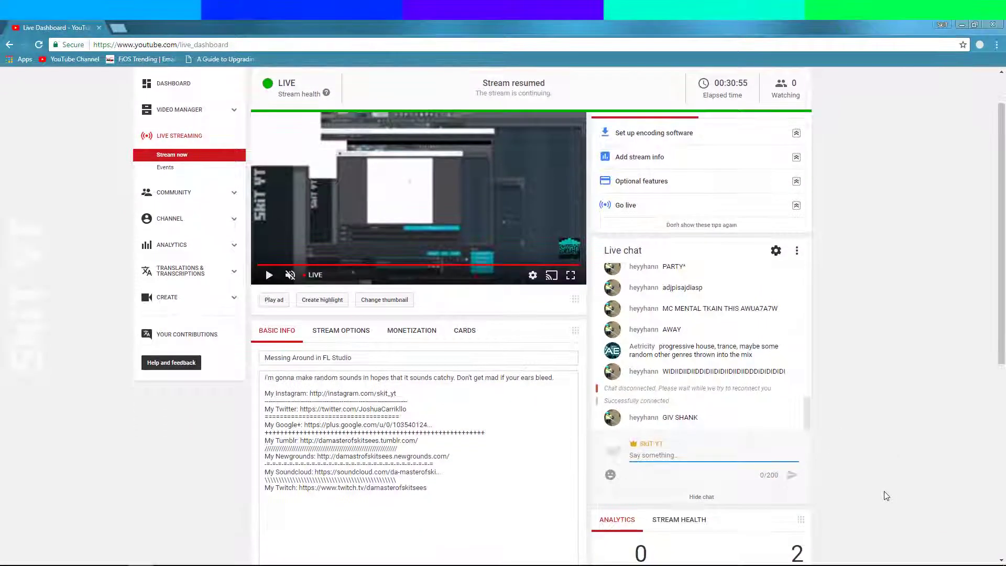
text(Hi)
key(Return)
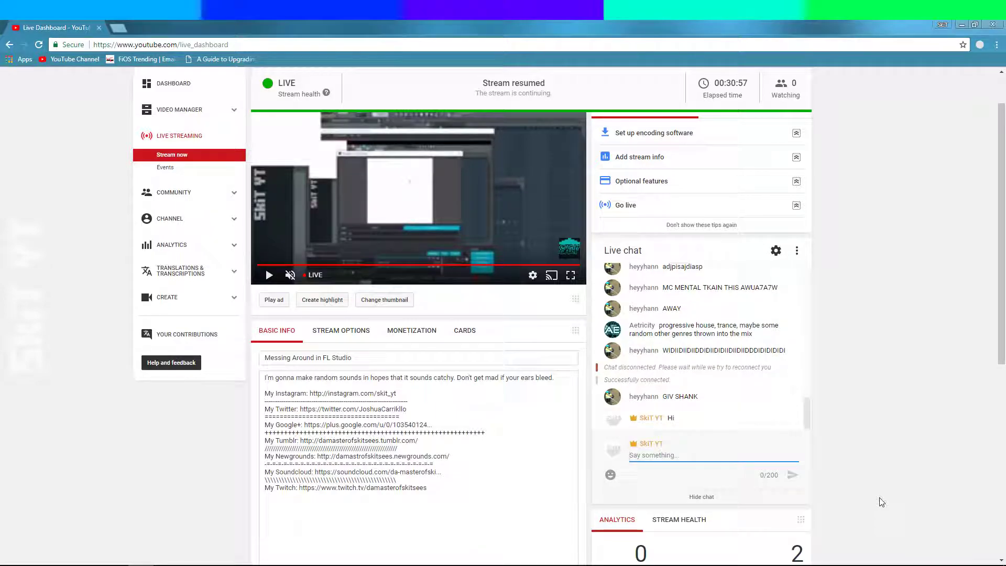
- Send the message "The stream is not RIP" in the live chat
text(t)
key(BackSpace)
text(The stim i)
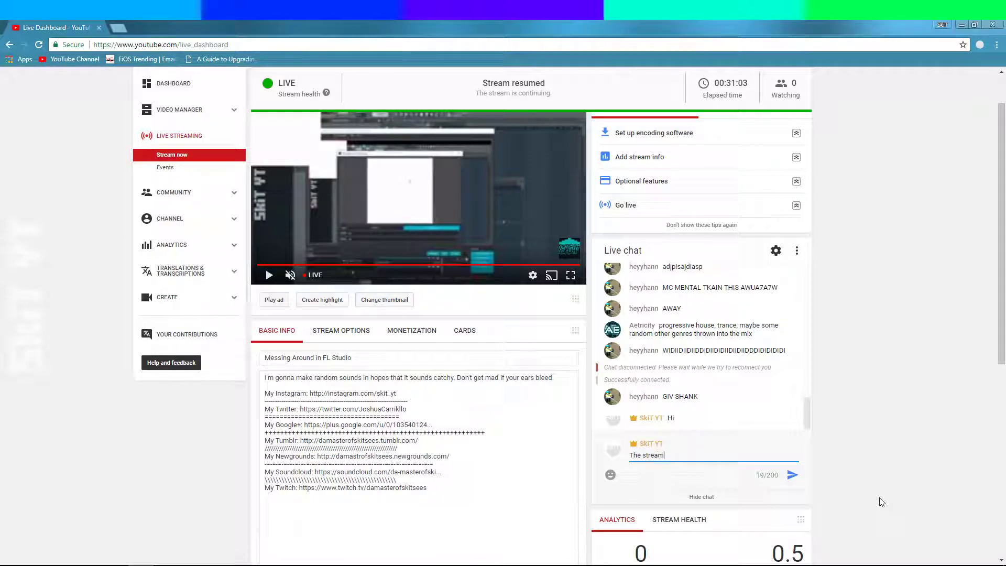
text(nmot)
key(BackSpace)
text(\)
key(Return)
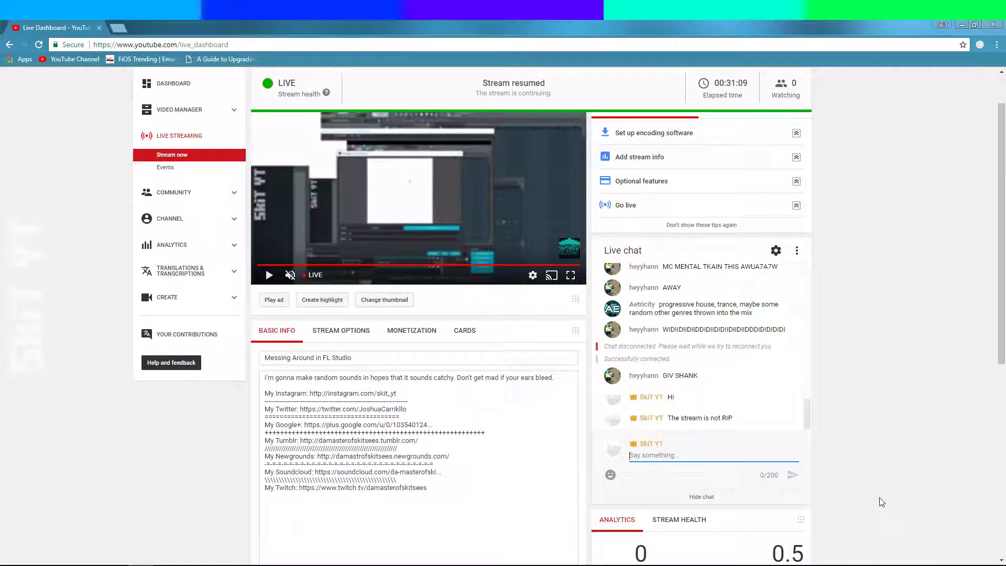
- Check the OBS streaming window and return to the Drums piano roll in FL Studio
click(192, 565)
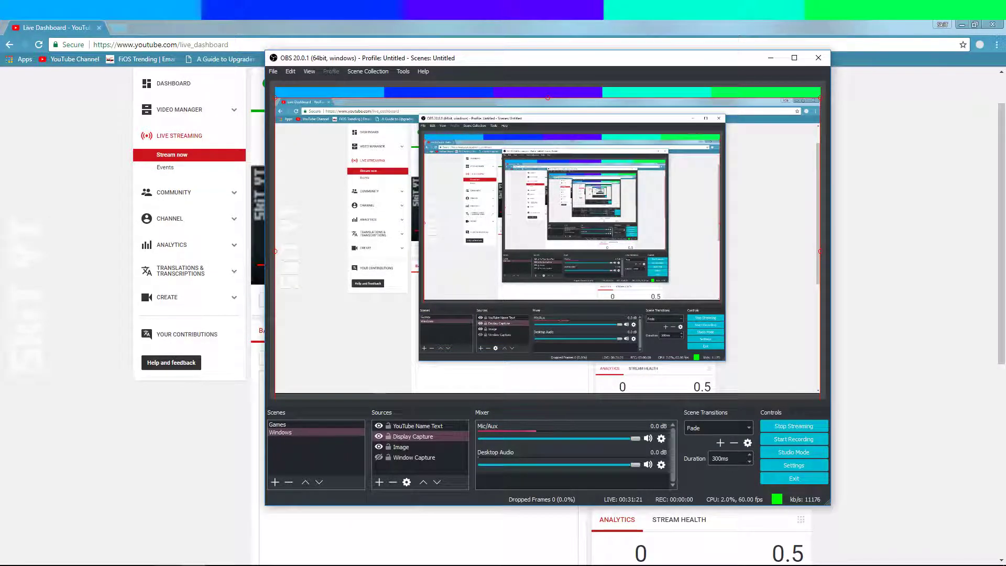
click(167, 565)
scroll(790, 323, up, 1)
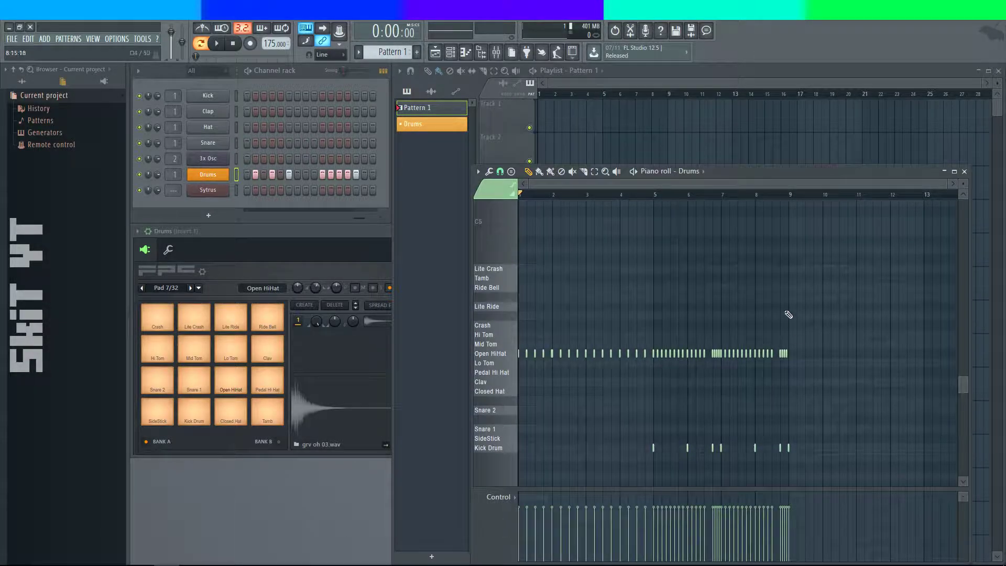
- Delete the separate Drums pattern listed below Pattern 1 in the playlist's pattern picker
right_click(414, 125)
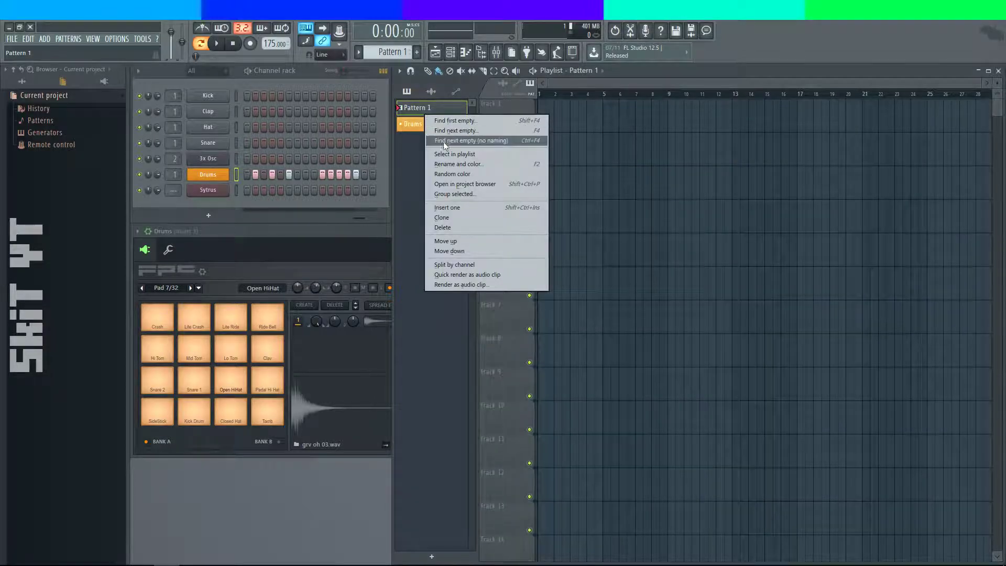
click(455, 235)
click(552, 325)
- Rename Pattern 1 as "Drums" and give it the orange color
right_click(422, 112)
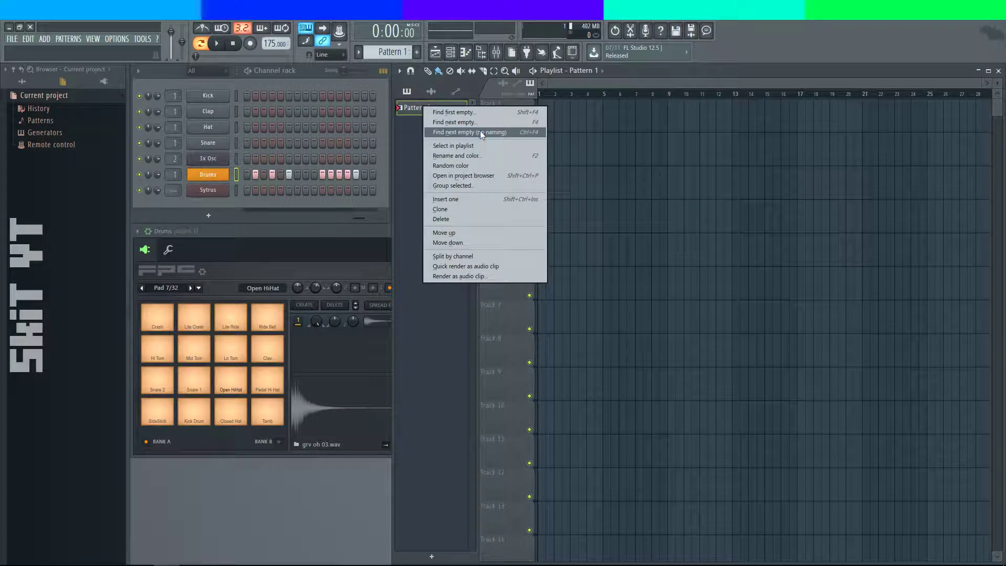
click(464, 156)
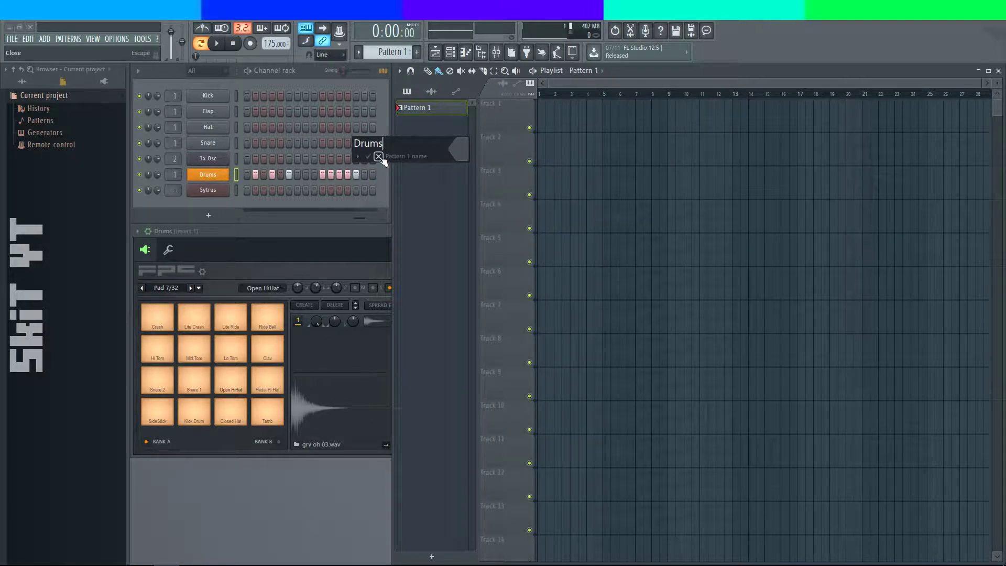
click(459, 149)
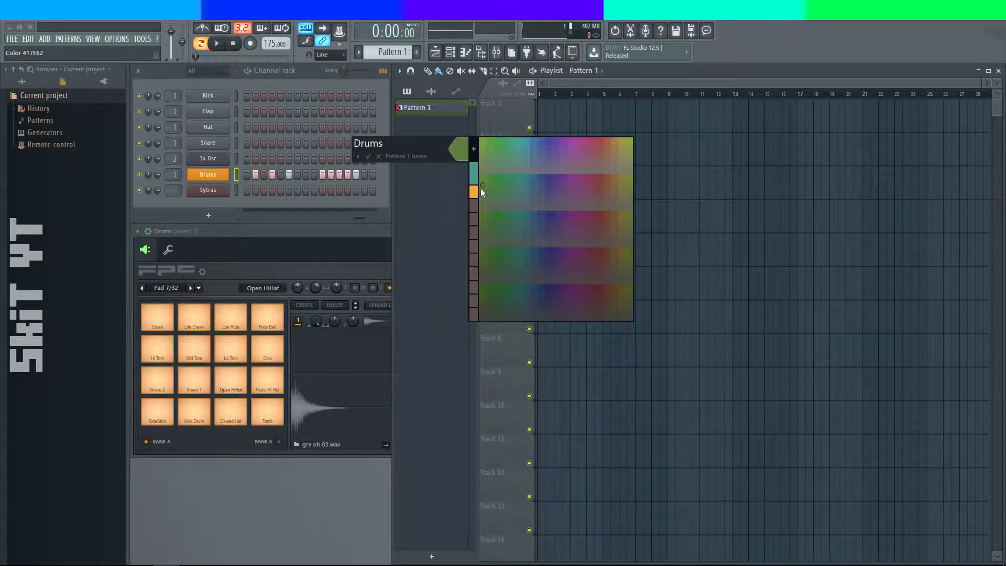
click(473, 194)
text(Drums)
click(368, 156)
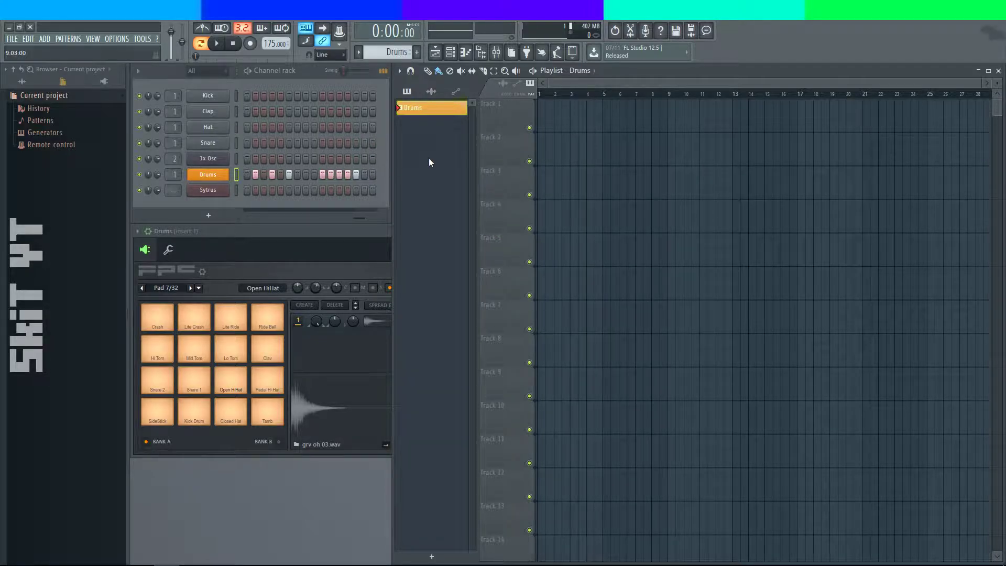
- Place the Drums pattern on Track 1 of the playlist from bar 1 and start playback
click(558, 108)
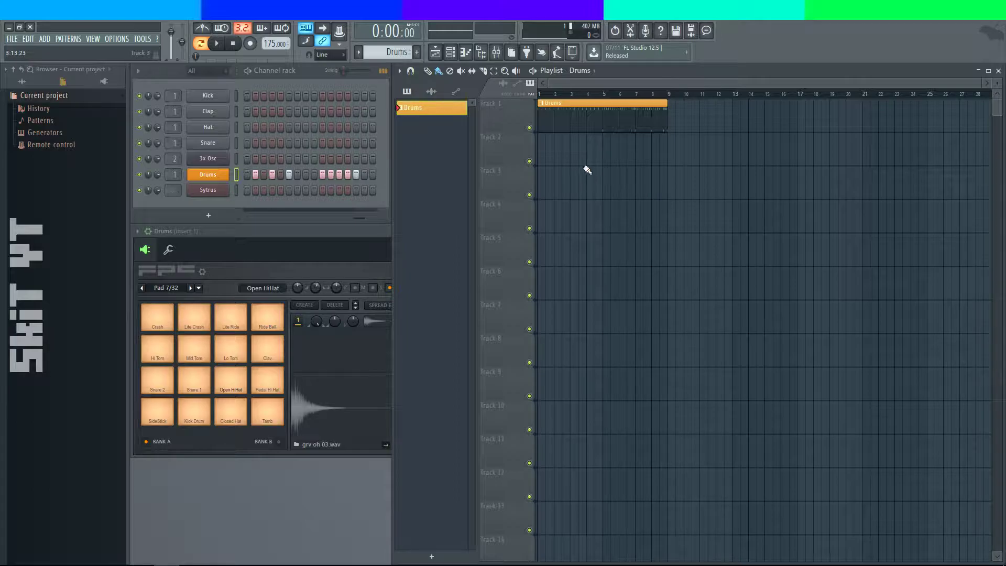
click(549, 98)
key(space)
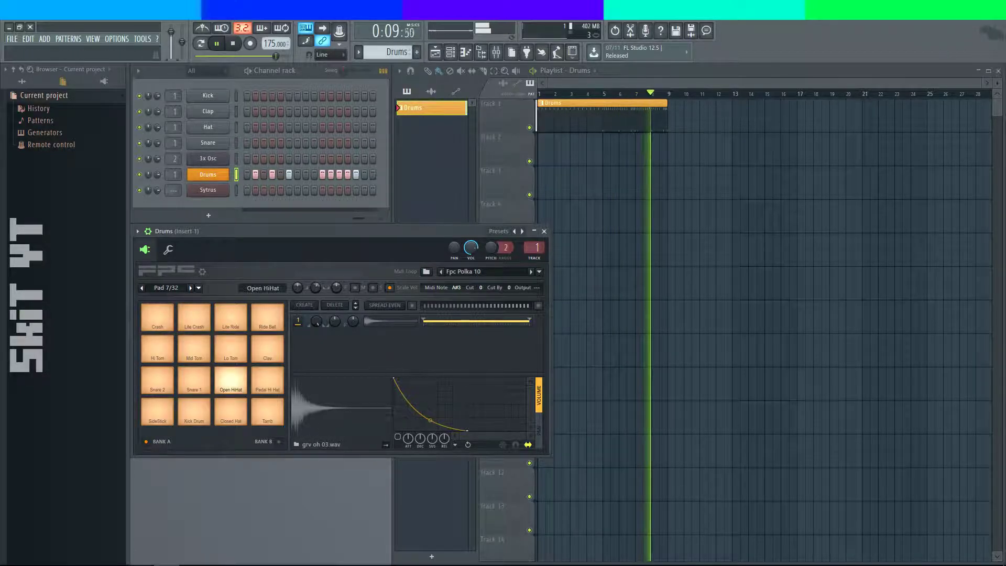
- Check the YouTube Live Dashboard and return to FL Studio to watch the Drums pattern playing in the playlist and FPC
key(alt+Tab)
mouse_move(166, 565)
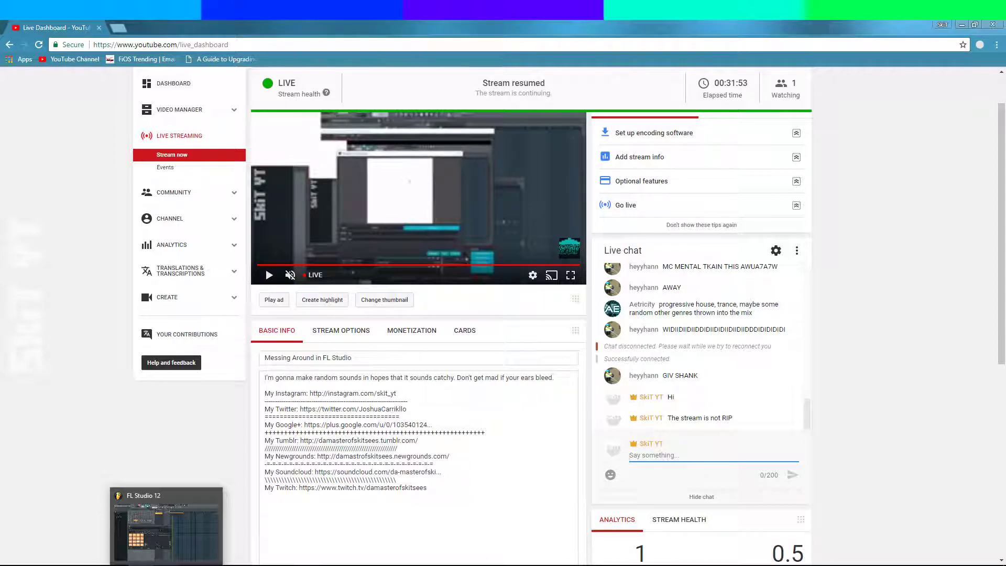
click(167, 565)
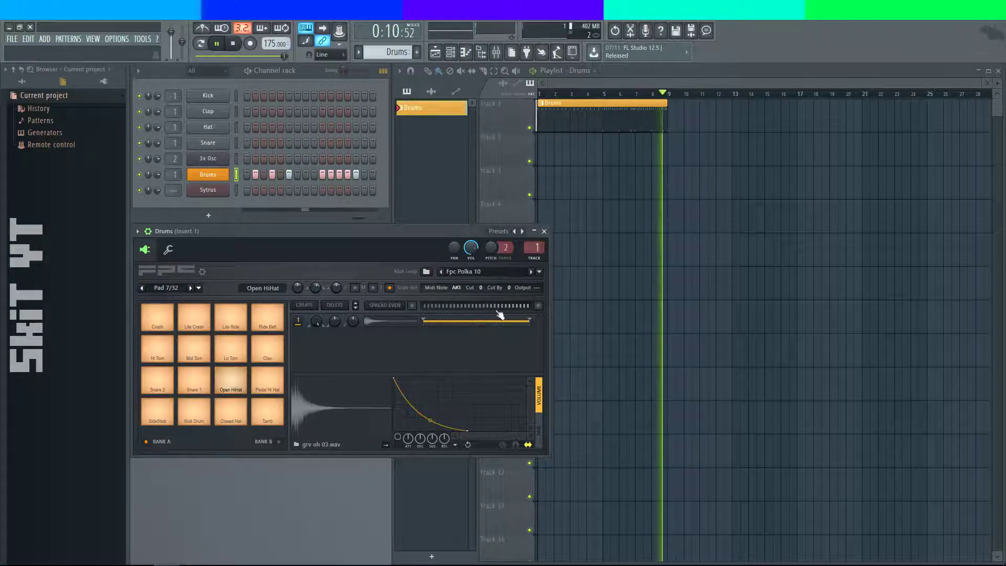
click(675, 121)
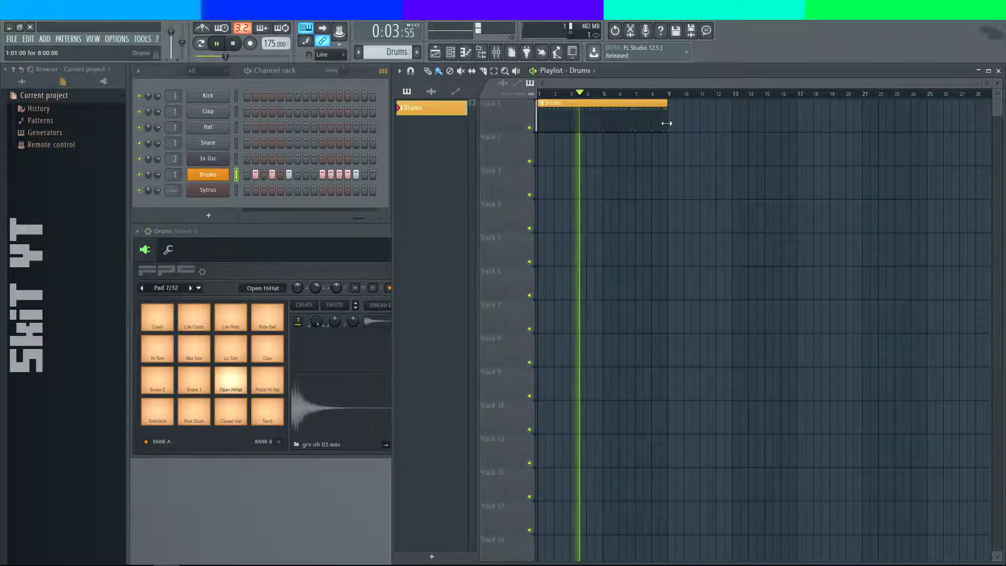
click(327, 240)
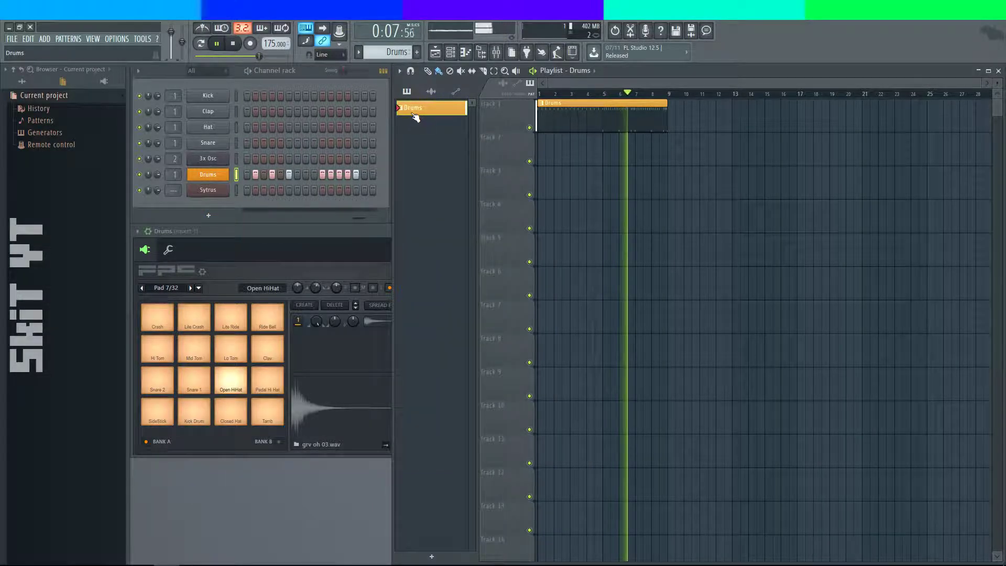
click(340, 235)
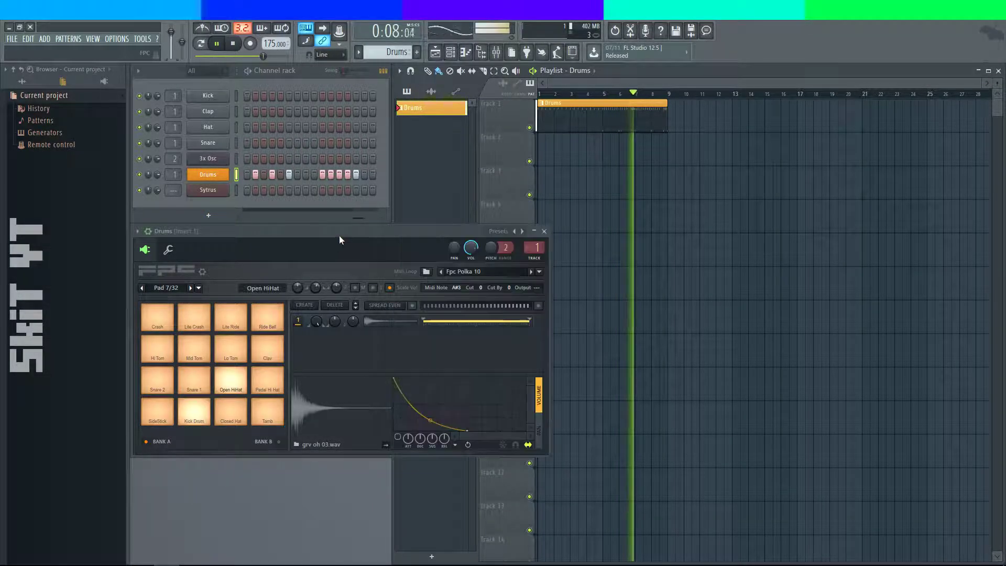
- Open the Drums piano roll and add three eighth-spaced Open HiHat notes from the start of bar 9
click(533, 67)
key(F7)
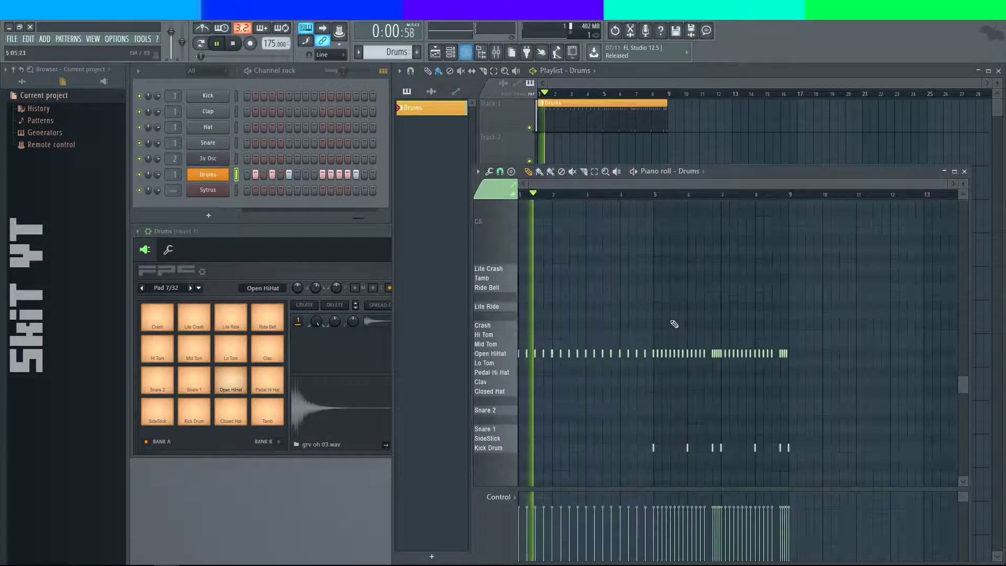
scroll(812, 340, up, 1)
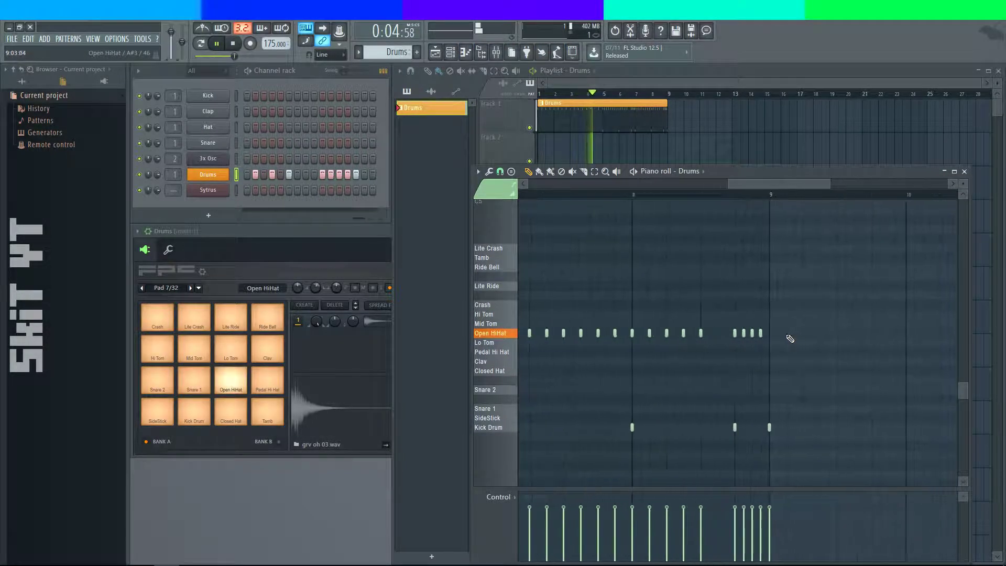
scroll(786, 346, up, 4)
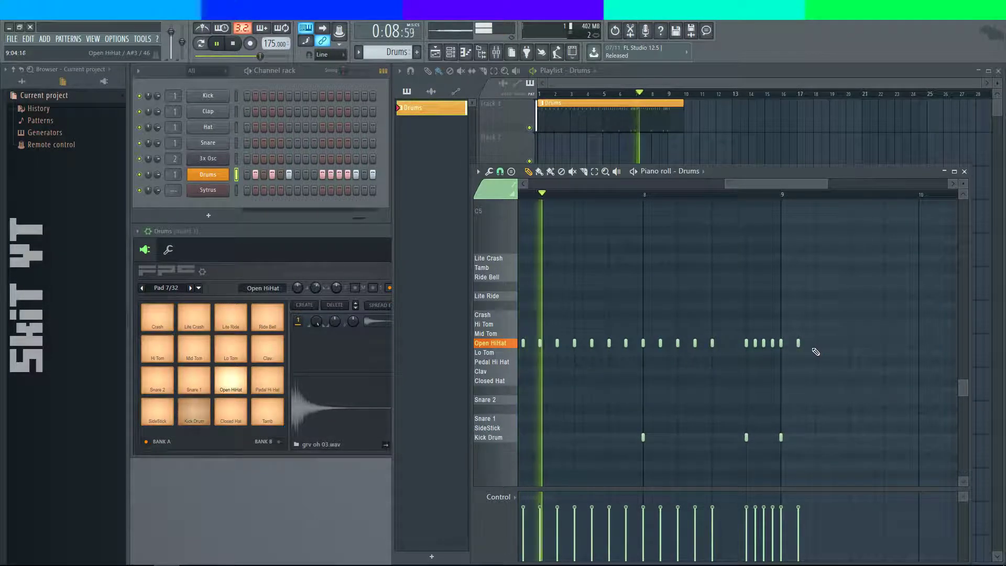
scroll(869, 395, down, 1)
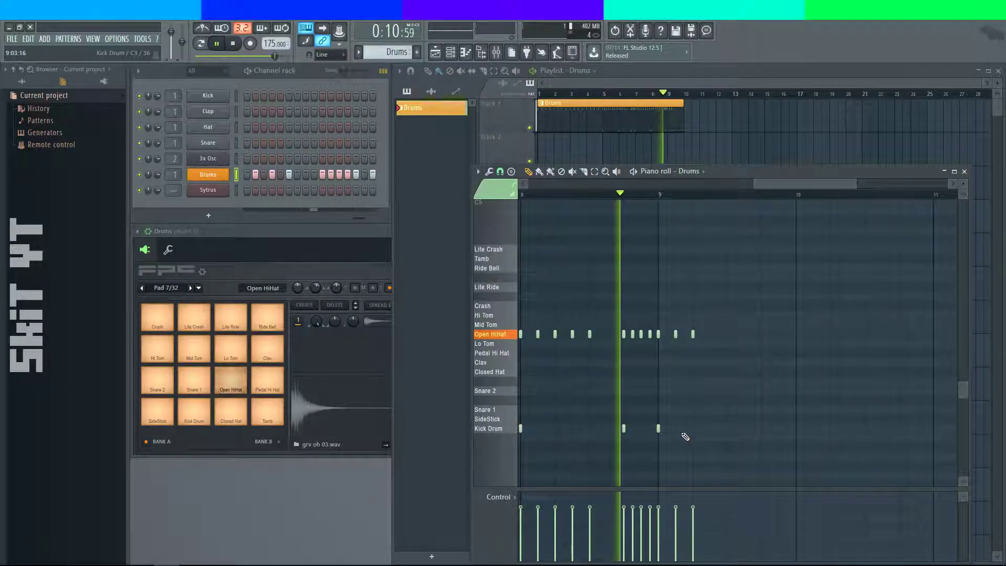
- Add Kick Drum notes on beat 3 of bars 9 and 10 and at the starts of bars 10 and 11
click(692, 428)
click(727, 428)
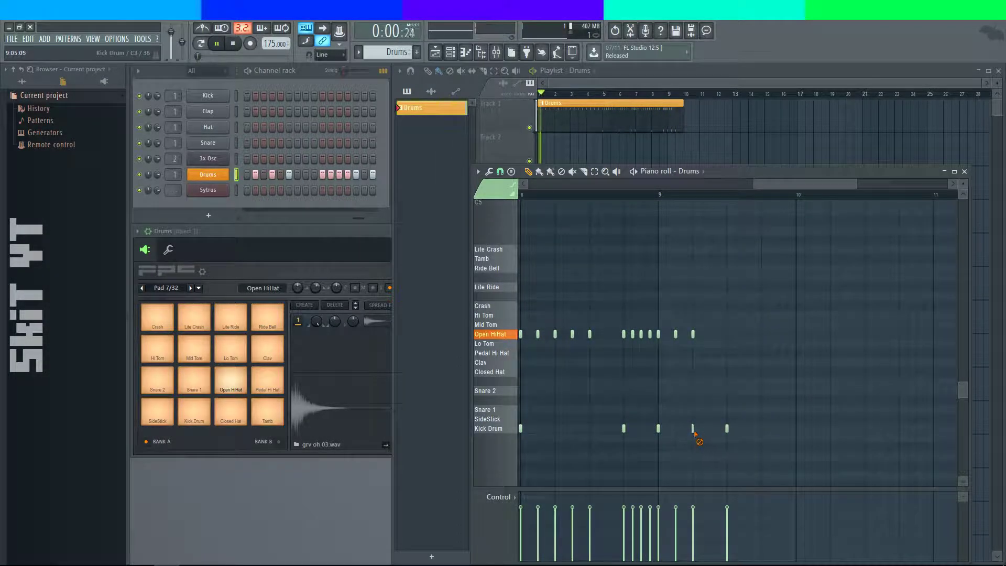
drag(799, 437, 784, 440)
click(781, 431)
click(850, 432)
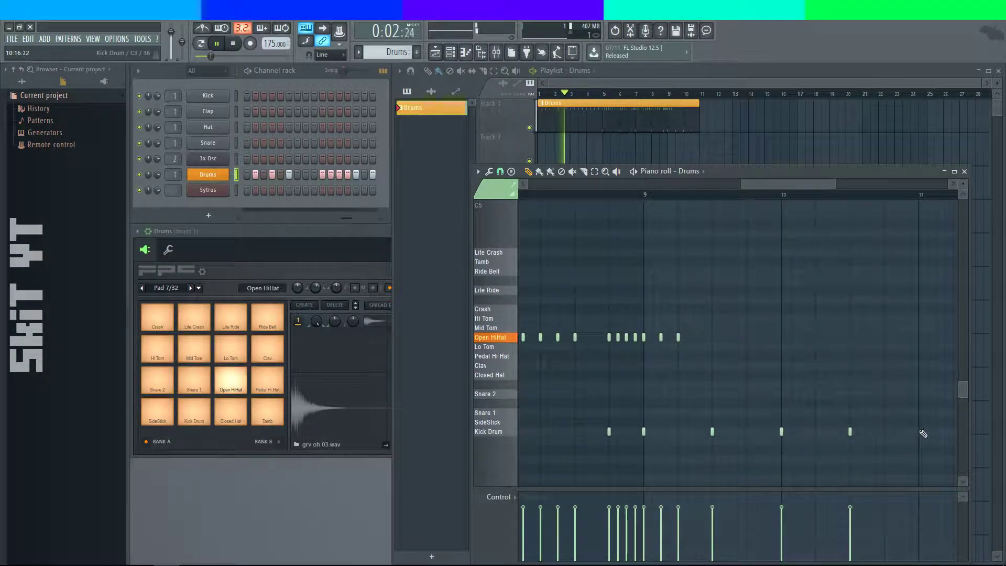
click(920, 432)
drag(921, 433, 715, 435)
click(770, 430)
click(805, 430)
- Continue the Open HiHat row in eighth notes from just after beat 2 of bar 9 to beat 3 of bar 10
scroll(666, 427, left, 5)
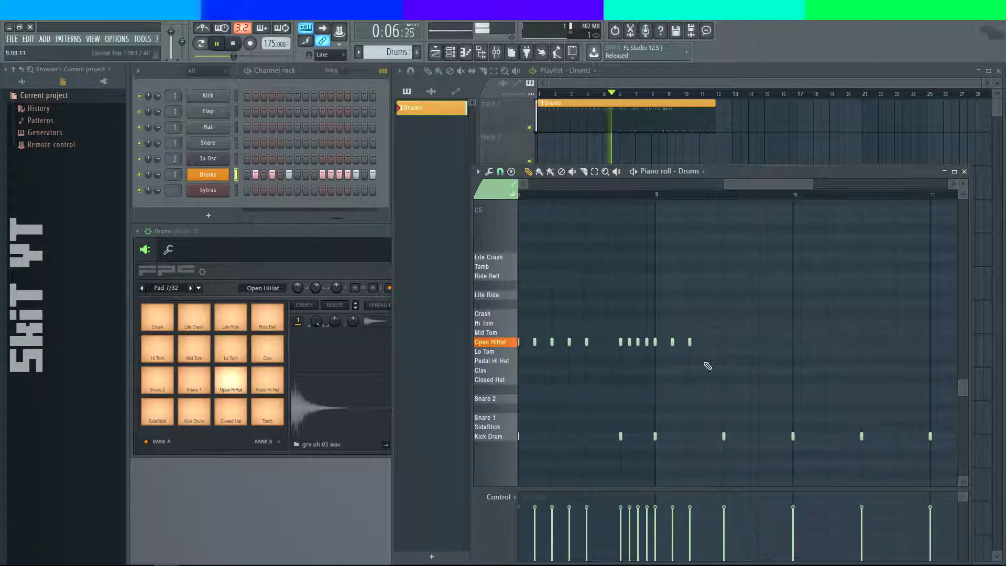
click(708, 342)
click(725, 343)
click(759, 342)
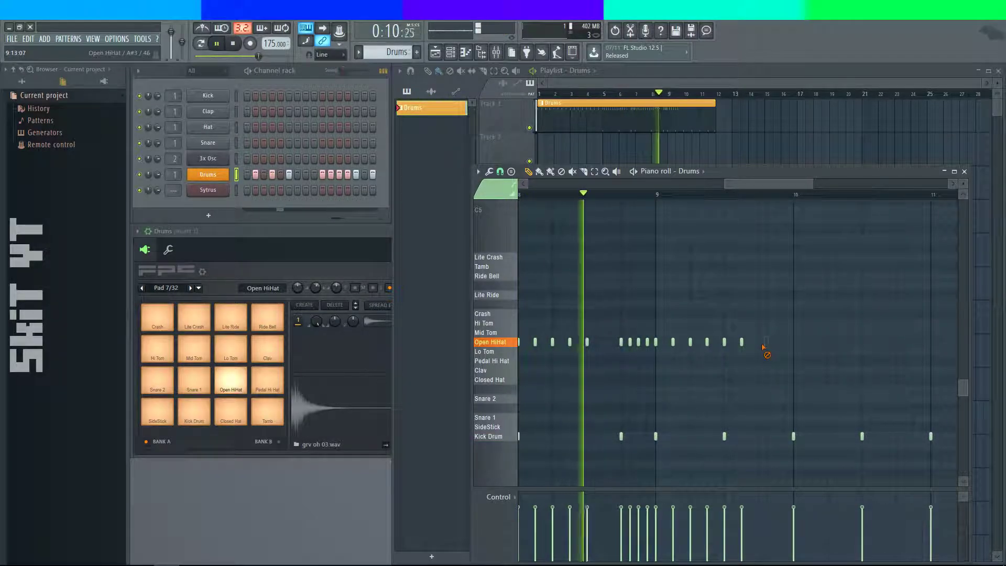
click(776, 343)
click(794, 342)
click(810, 342)
click(828, 342)
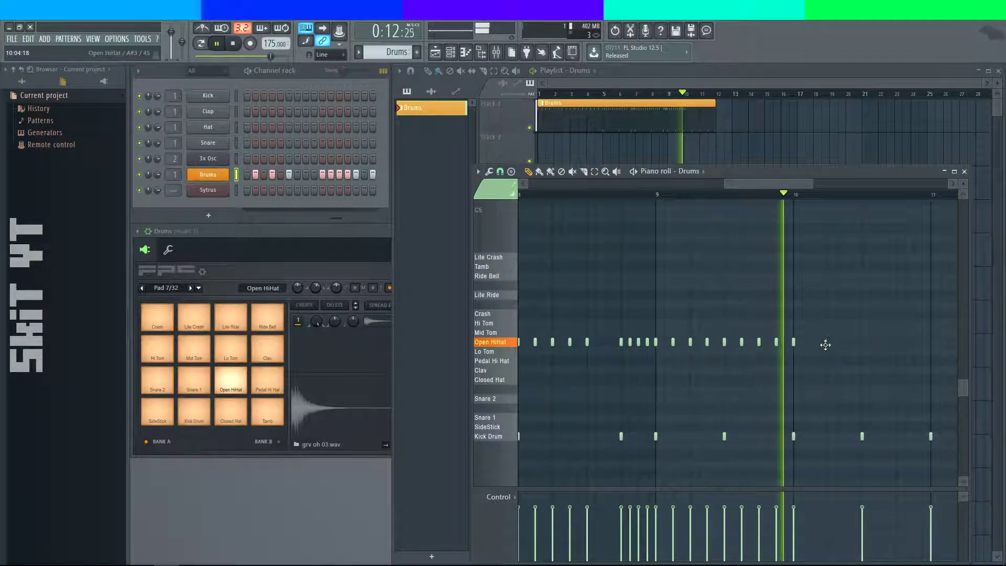
click(845, 342)
click(862, 342)
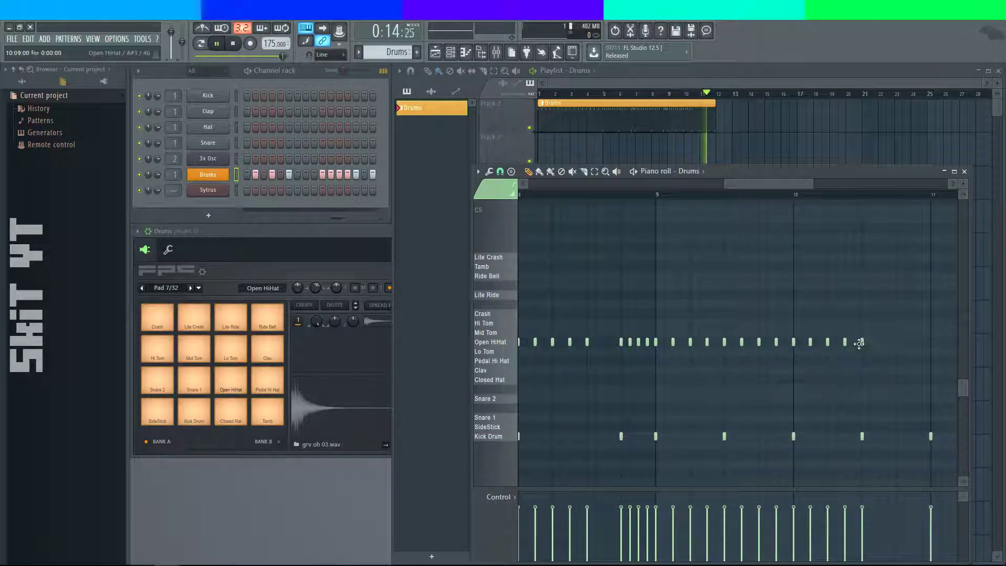
- Add Kick Drum notes on beats 2, 3 and 4 of bar 11 and at the start of bar 12
scroll(635, 322, down, 1)
right_click(765, 406)
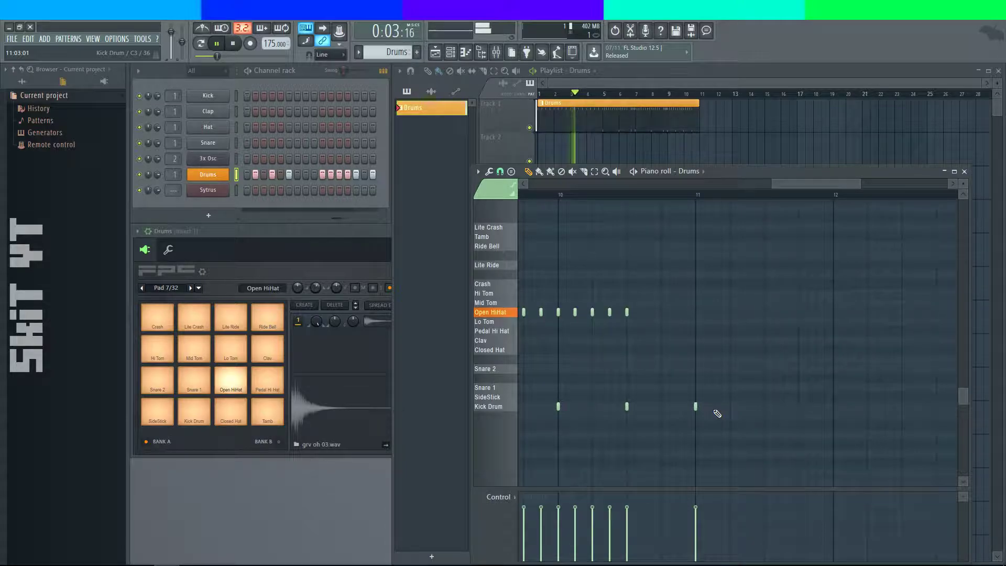
click(729, 407)
click(747, 406)
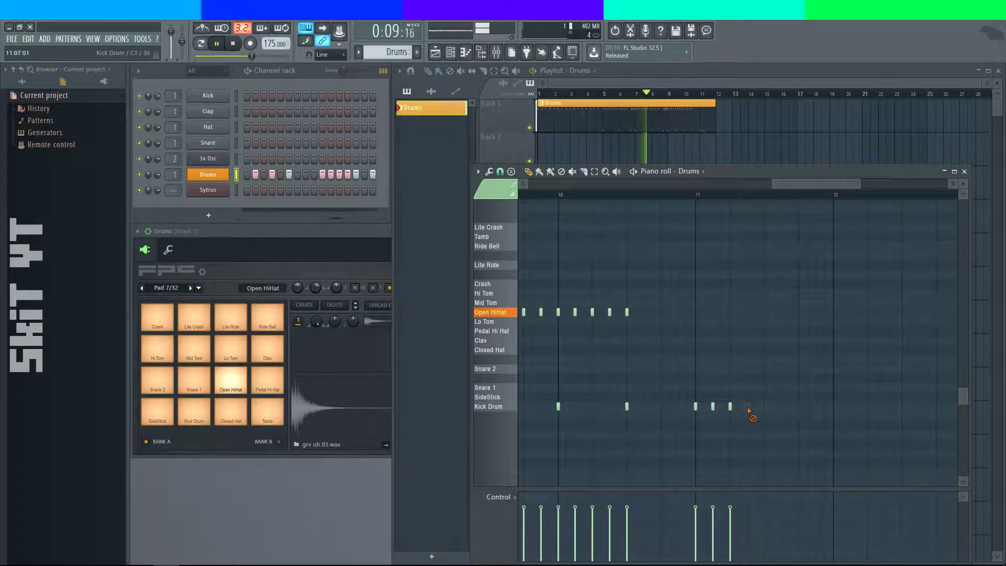
right_click(712, 407)
click(764, 406)
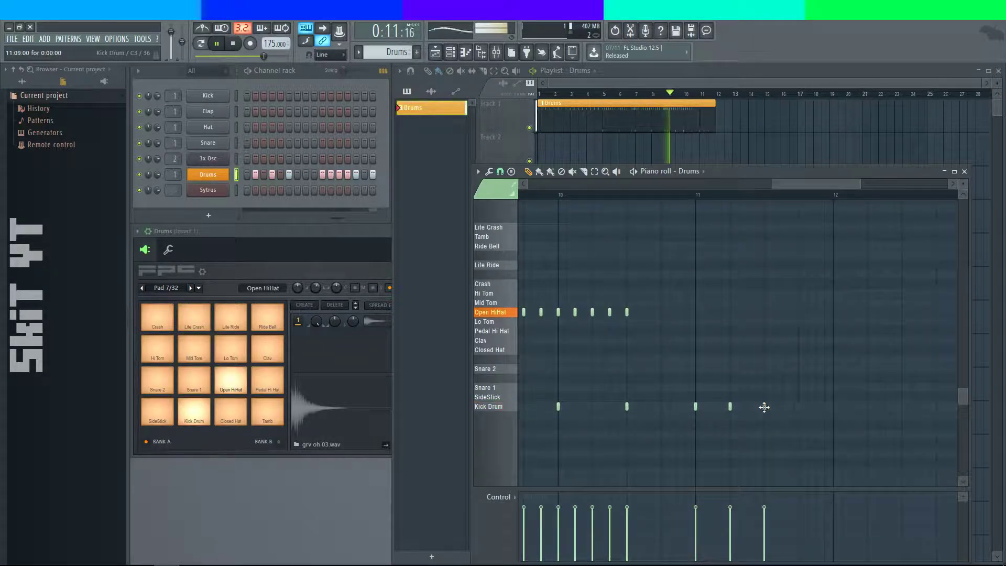
click(790, 406)
right_click(790, 406)
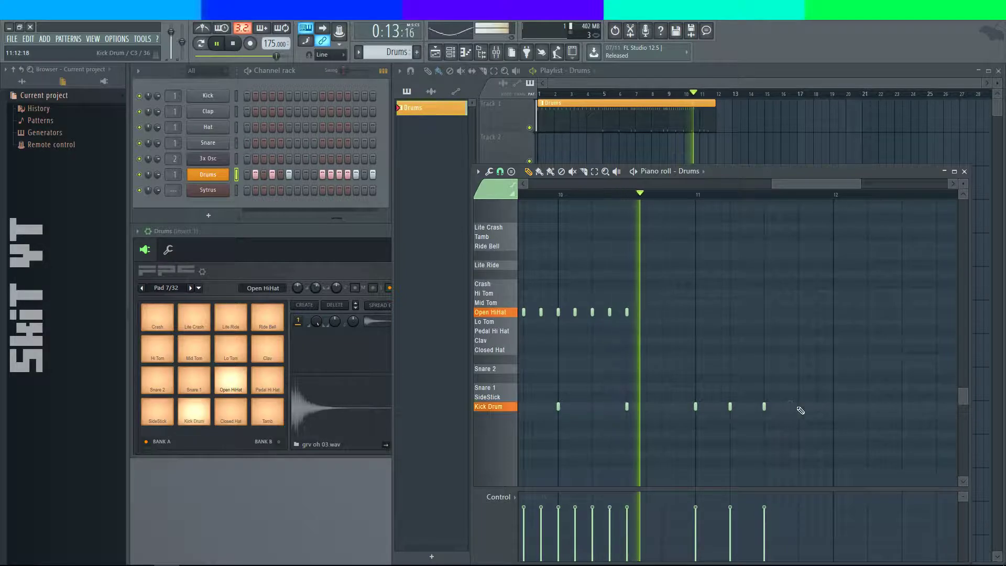
click(798, 407)
click(833, 407)
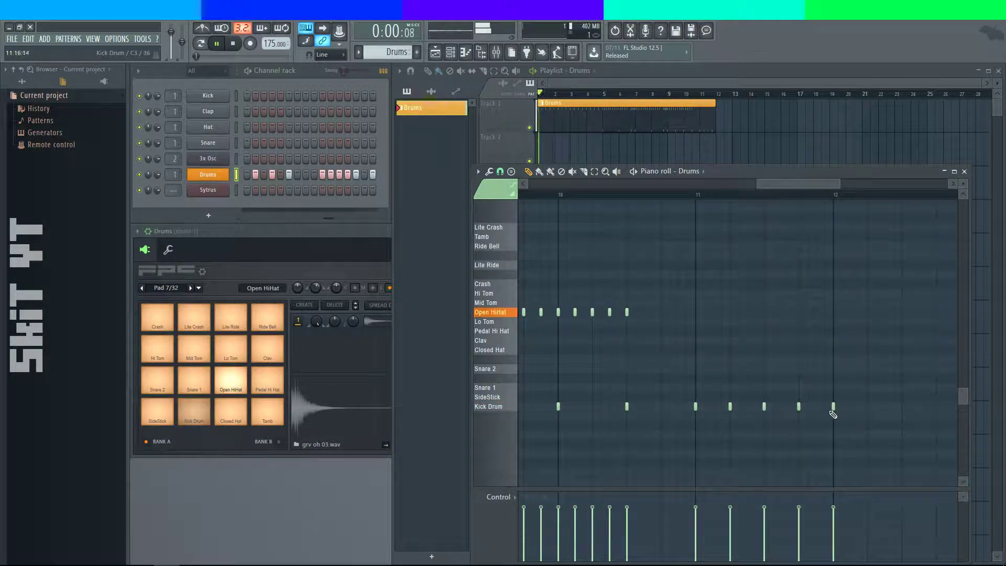
- Add Kick Drum notes in bar 12, in eighth notes after the downbeat up to beat 3 and one on beat 4
drag(833, 408, 749, 413)
click(738, 402)
click(755, 401)
click(764, 401)
right_click(763, 401)
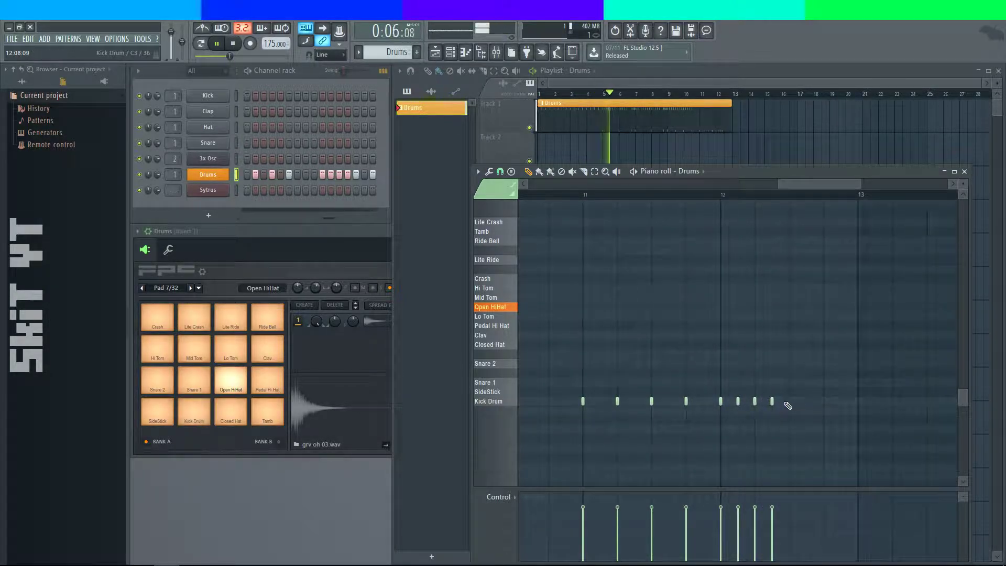
drag(783, 403, 791, 406)
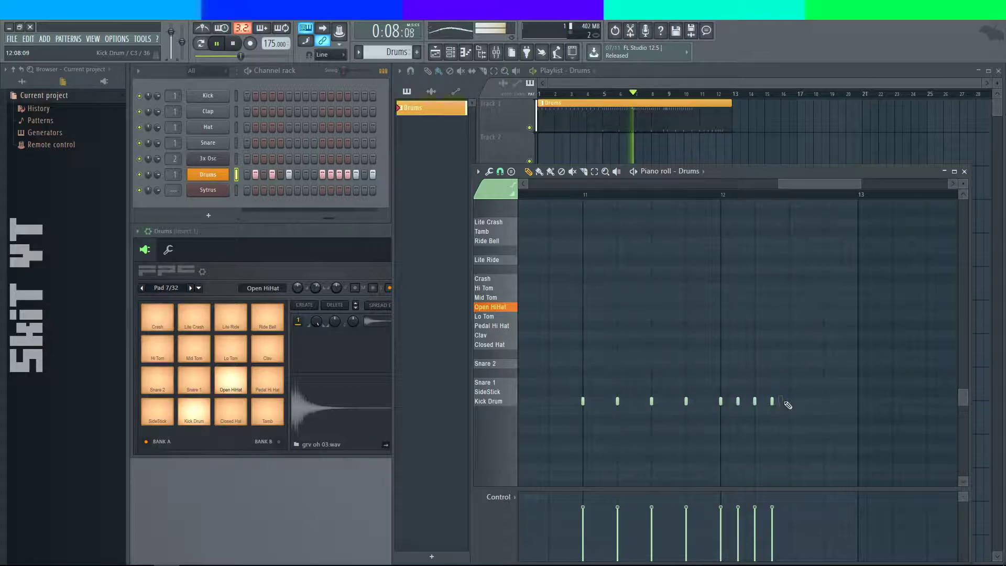
click(858, 401)
right_click(842, 402)
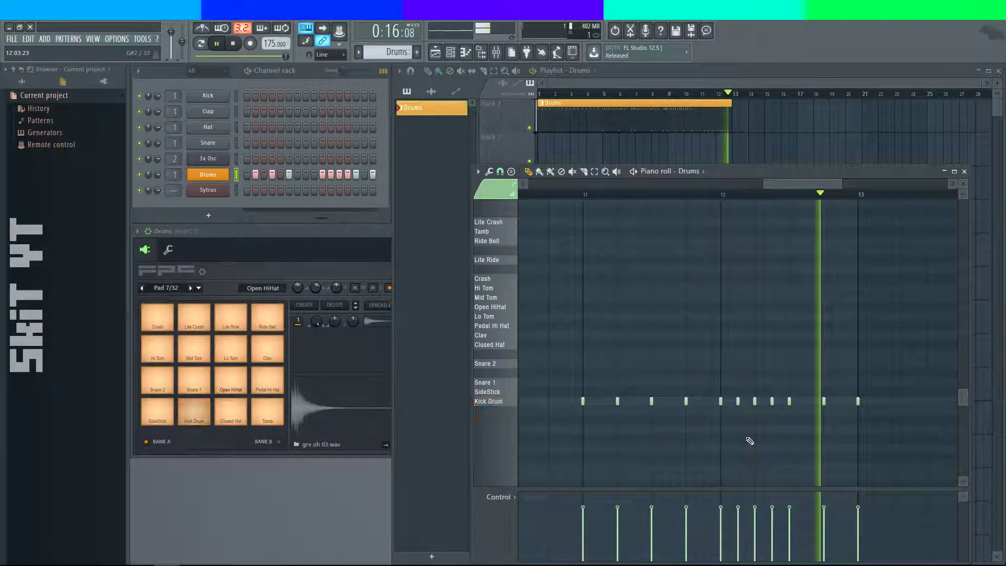
right_click(858, 402)
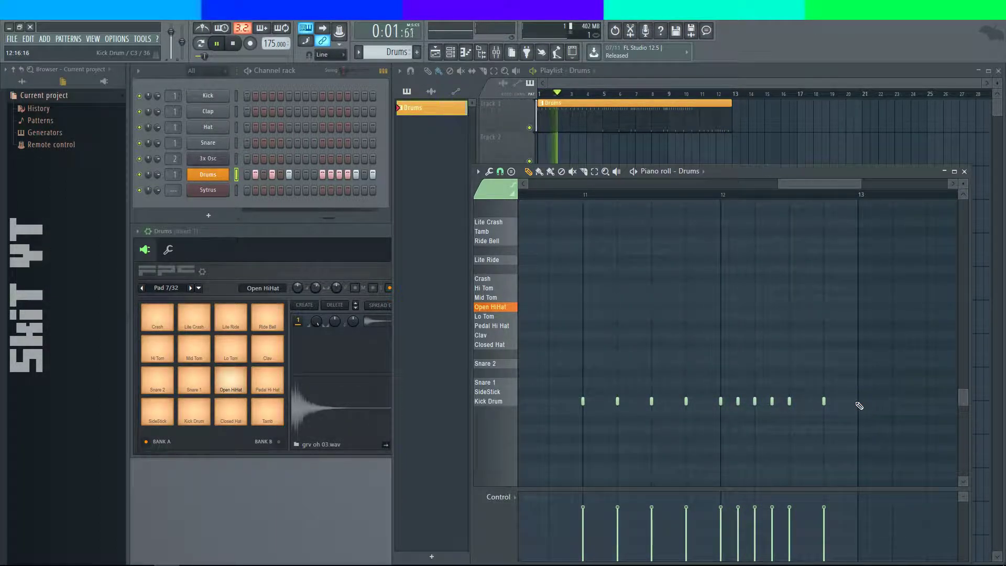
- Delete the Kick Drum note on beat 4 of bar 12 and add kicks an eighth after beats 3 and 4 of bar 11
right_click(823, 401)
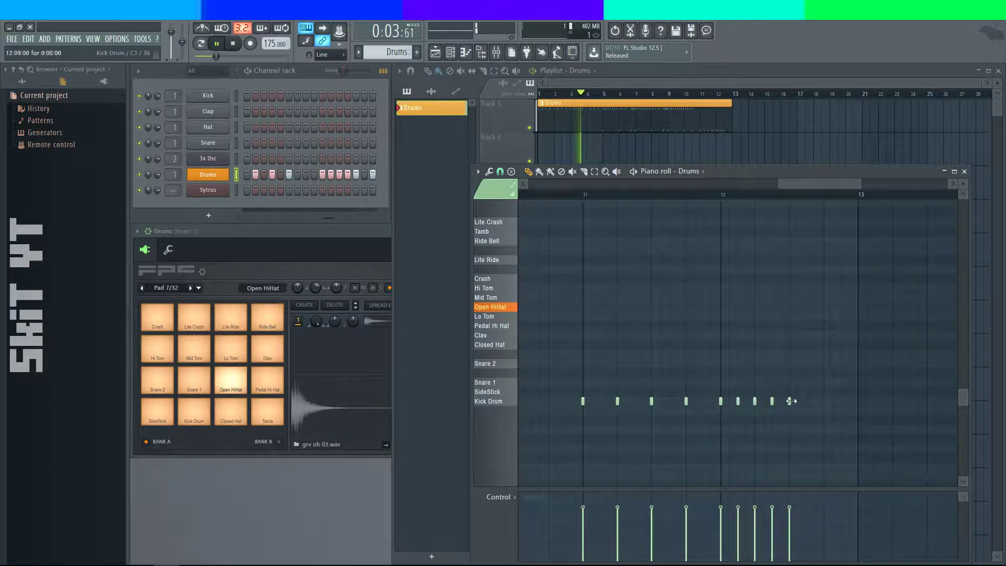
click(711, 403)
drag(711, 402, 703, 402)
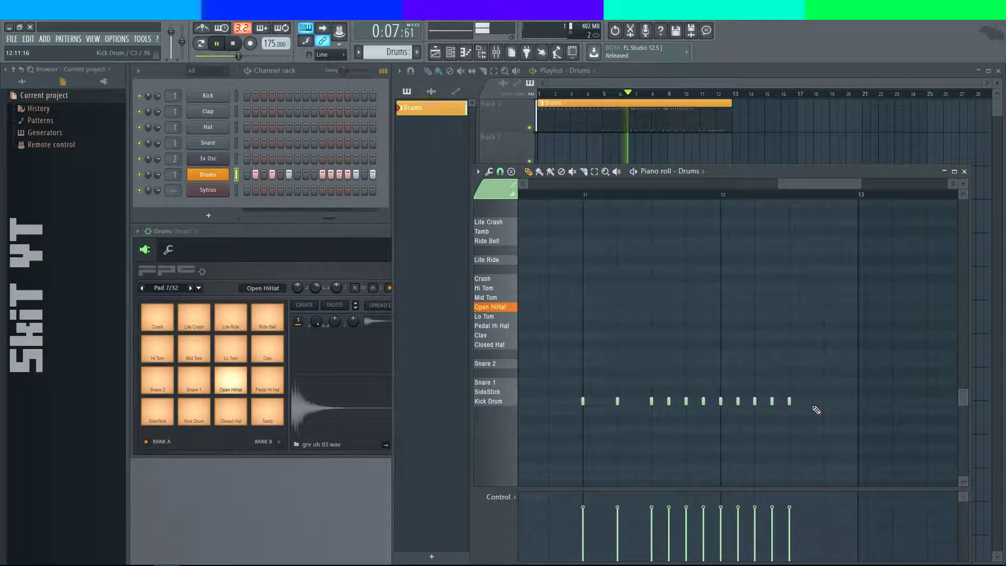
- Thin out the Kick Drum row in bar 12 so only the notes on the downbeat and beat 3 remain
right_click(789, 401)
right_click(772, 401)
right_click(754, 401)
right_click(738, 402)
click(754, 401)
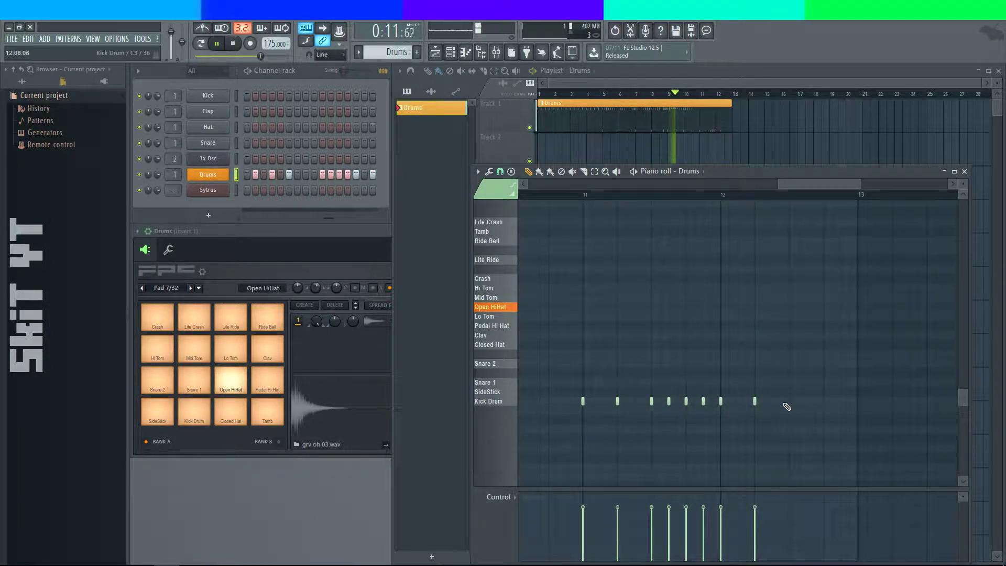
right_click(754, 401)
click(789, 402)
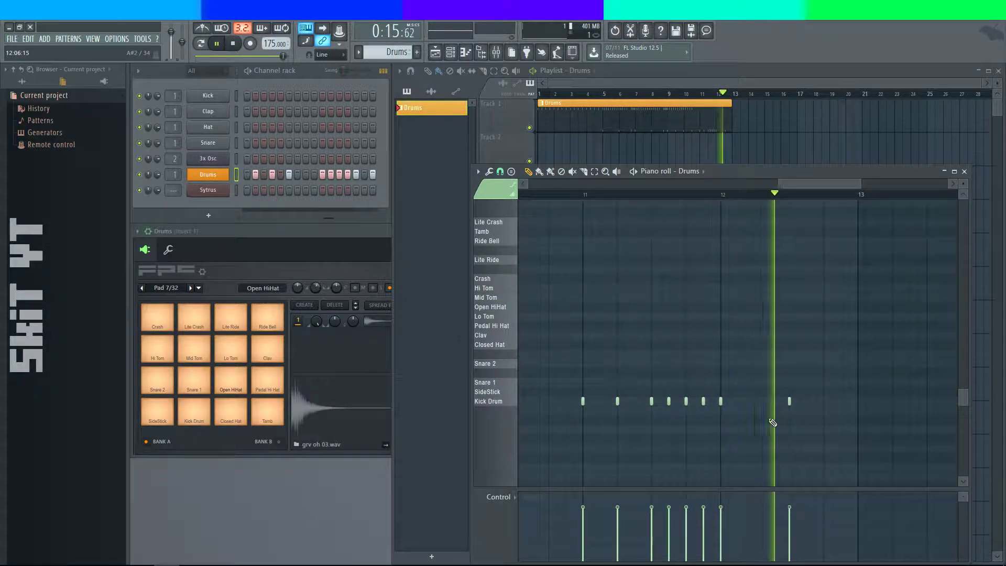
- Move the Drums clip on Track 1 to start at bar 5, select its range up to bar 17 and play it back
drag(718, 329, 826, 408)
drag(656, 278, 784, 411)
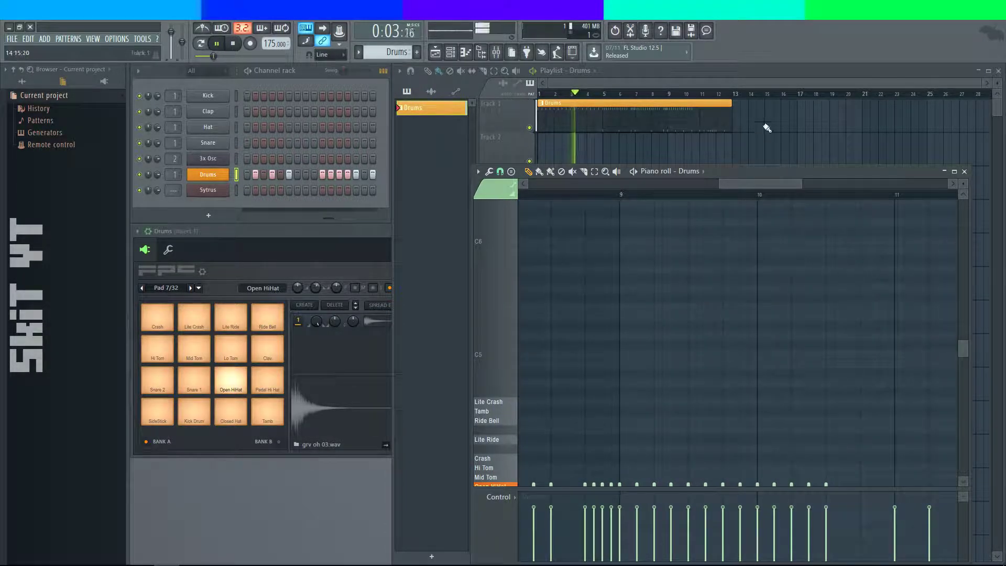
click(723, 96)
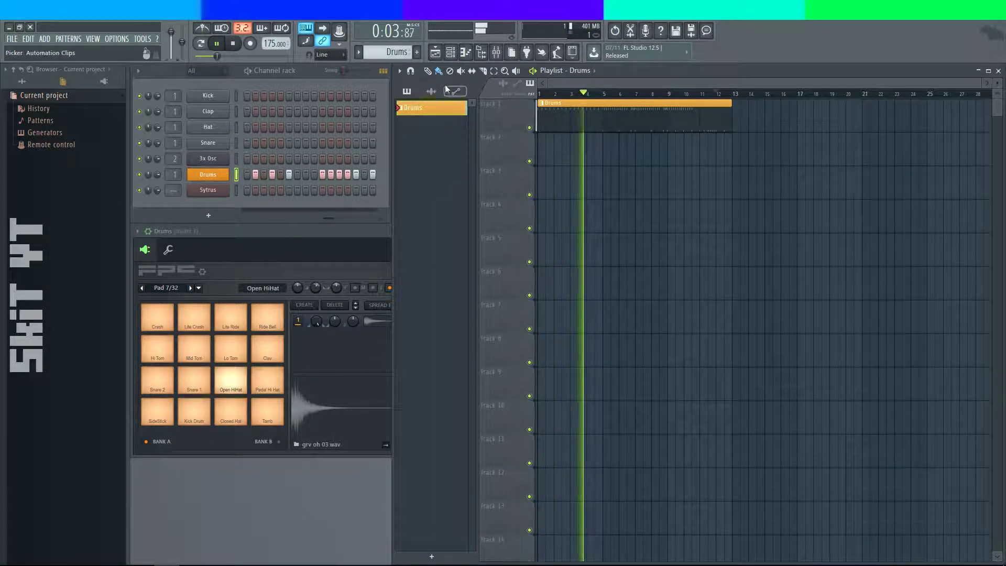
drag(634, 122, 701, 130)
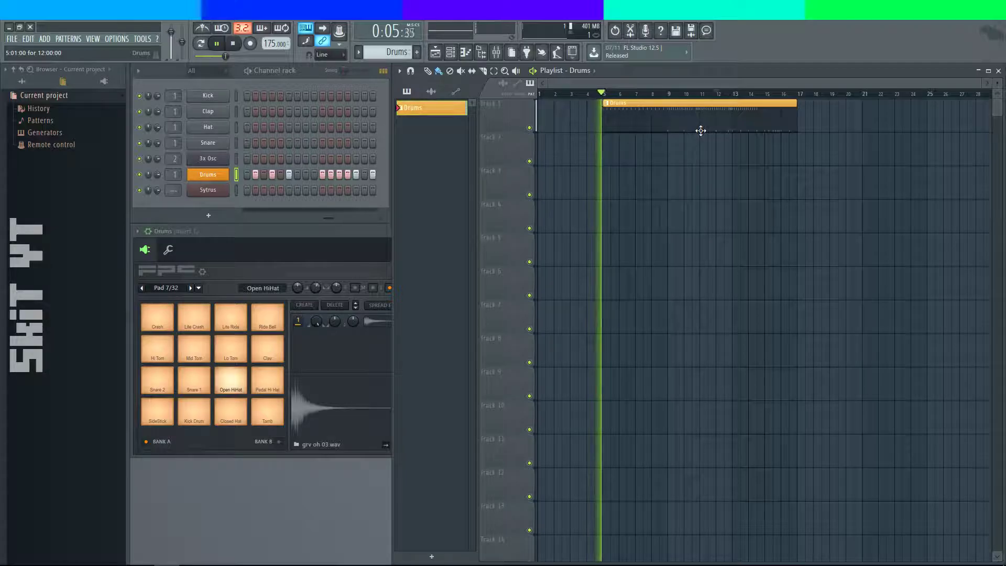
click(608, 101)
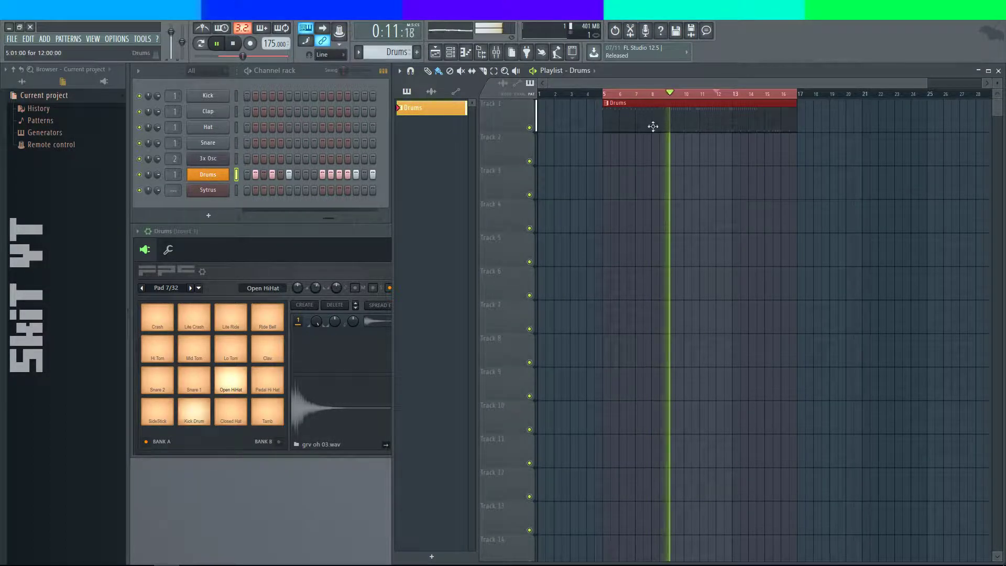
click(782, 94)
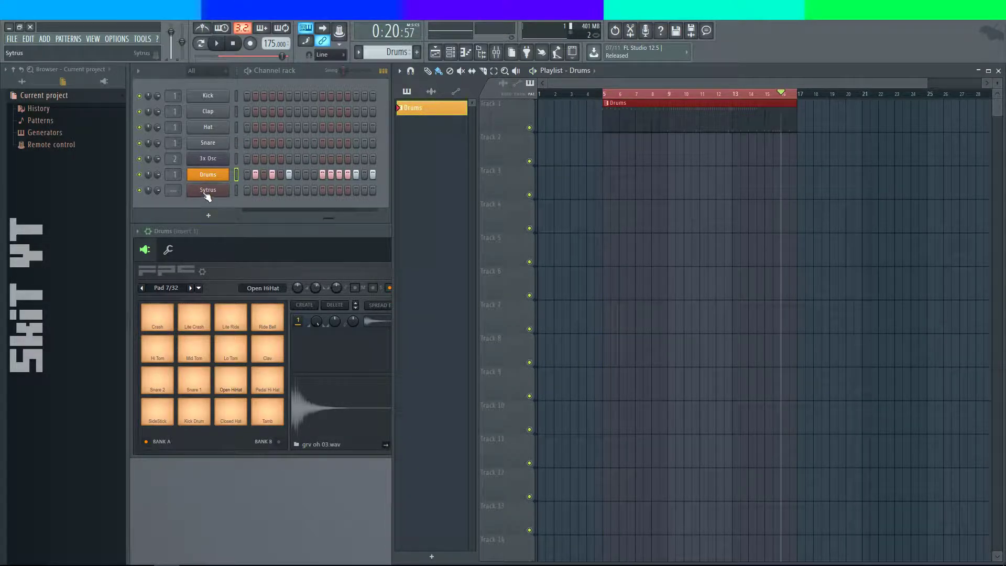
- Load the Default preset into the Sytrus channel and place its window below the channel rack
click(206, 190)
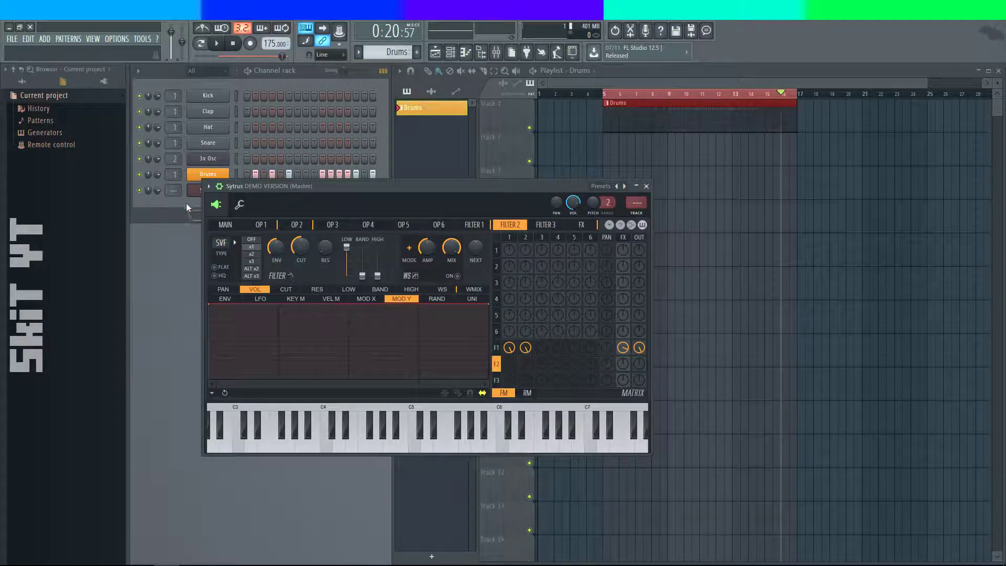
click(208, 186)
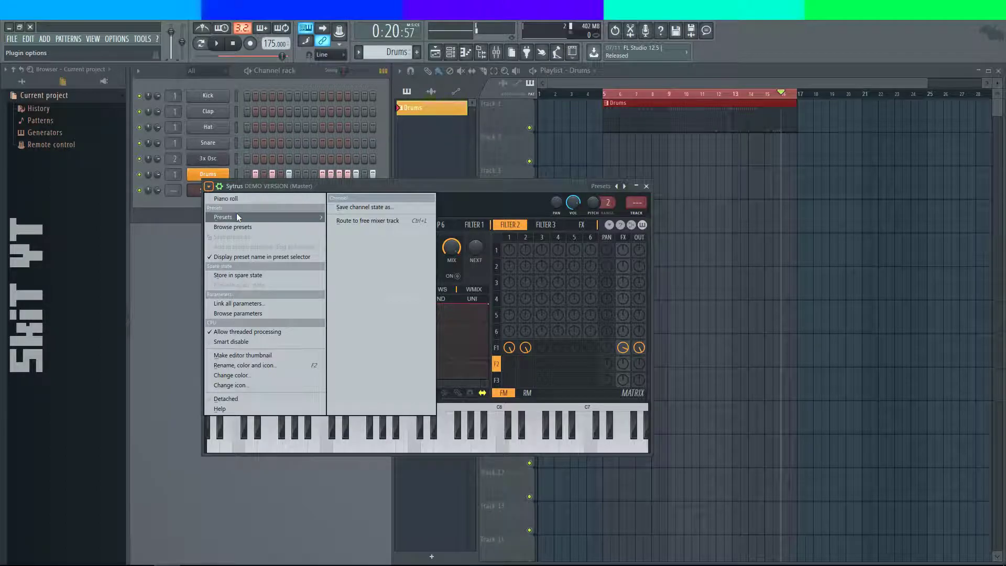
mouse_move(237, 213)
click(20, 33)
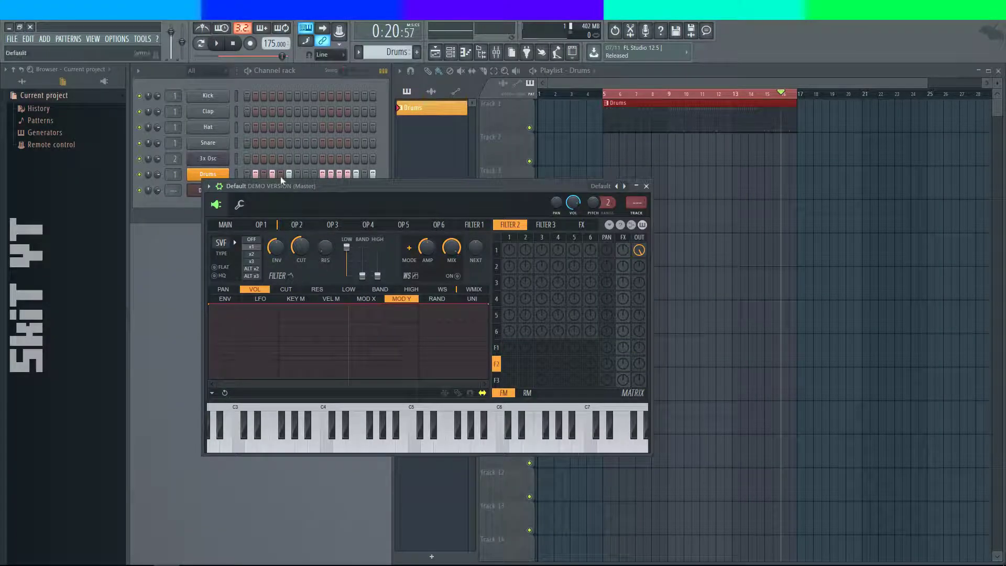
drag(376, 184, 357, 249)
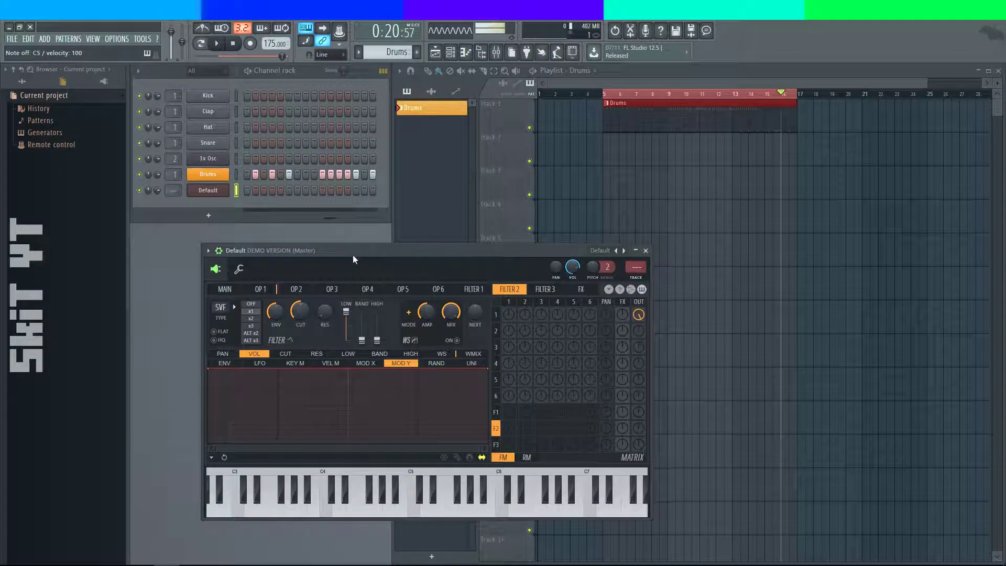
- Reshape Sytrus operator 1's waveform by raising the tension and lowering the pre-filter, and audition the sound with a few notes
click(256, 294)
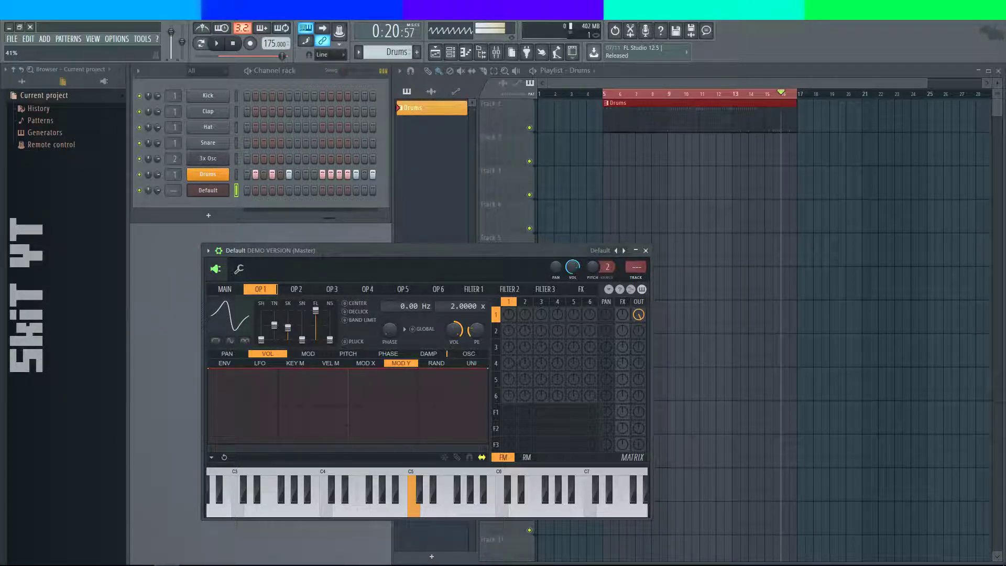
drag(306, 343, 274, 310)
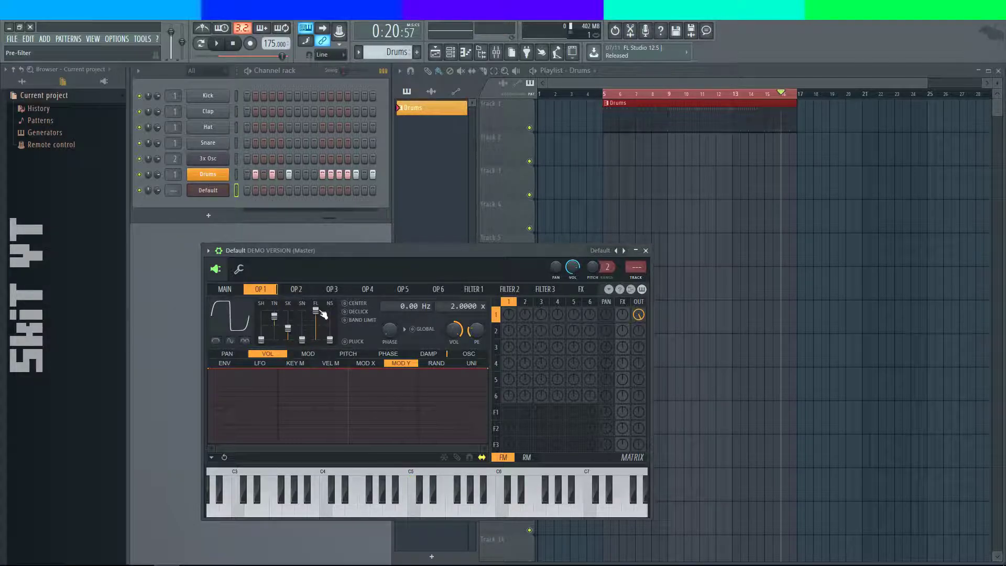
drag(316, 339, 316, 338)
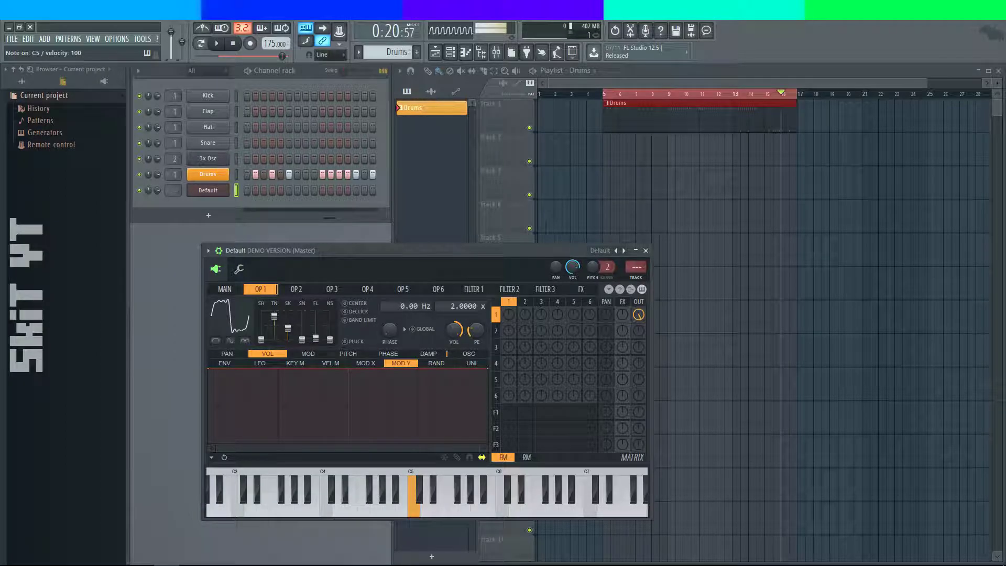
key(q)
key(q)
key(w)
key(e)
key(q)
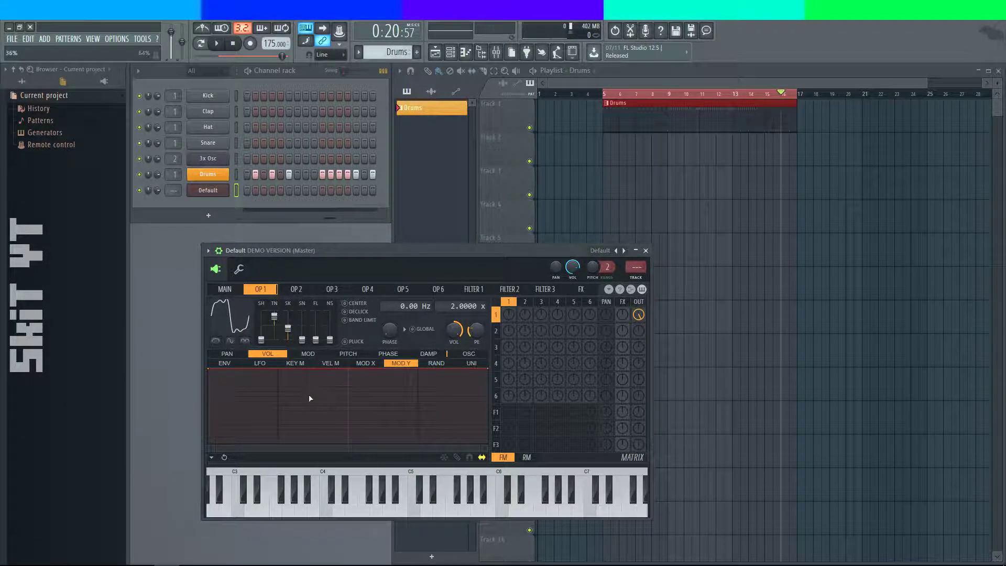
- Switch to the YouTube Live Dashboard, check the live chat for new messages and return to FL Studio
key(alt+Tab)
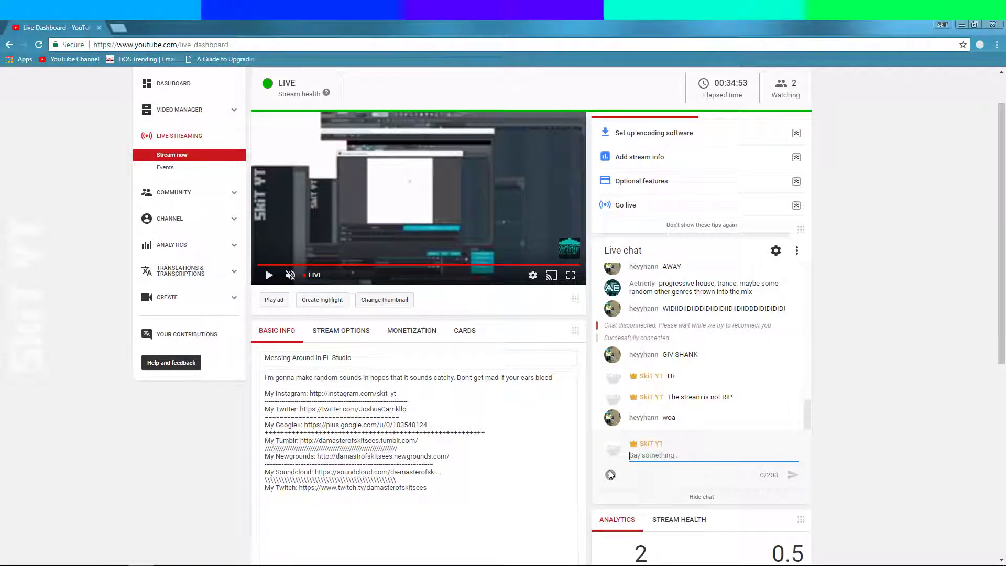
mouse_move(166, 564)
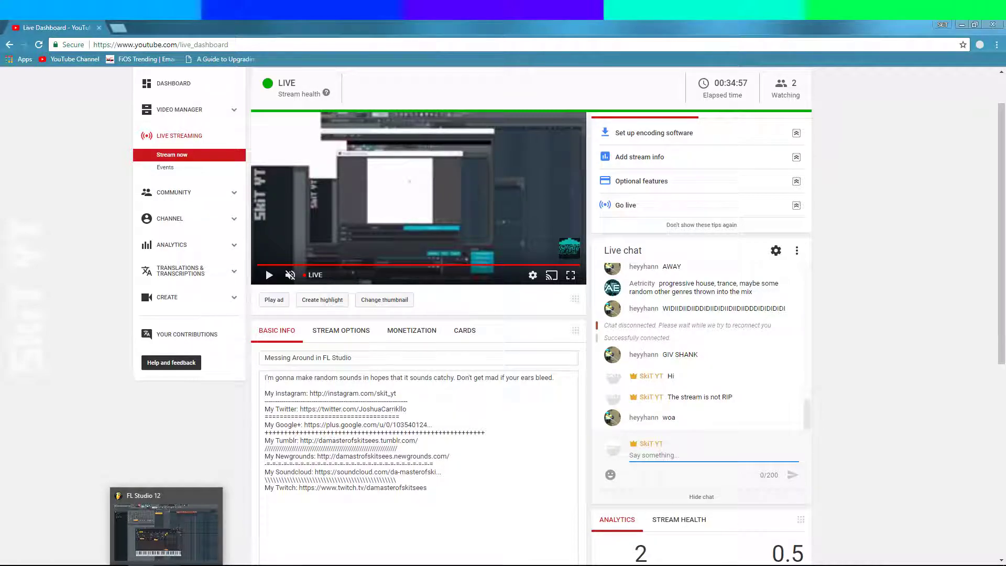
scroll(655, 409, down, 2)
scroll(840, 399, up, 2)
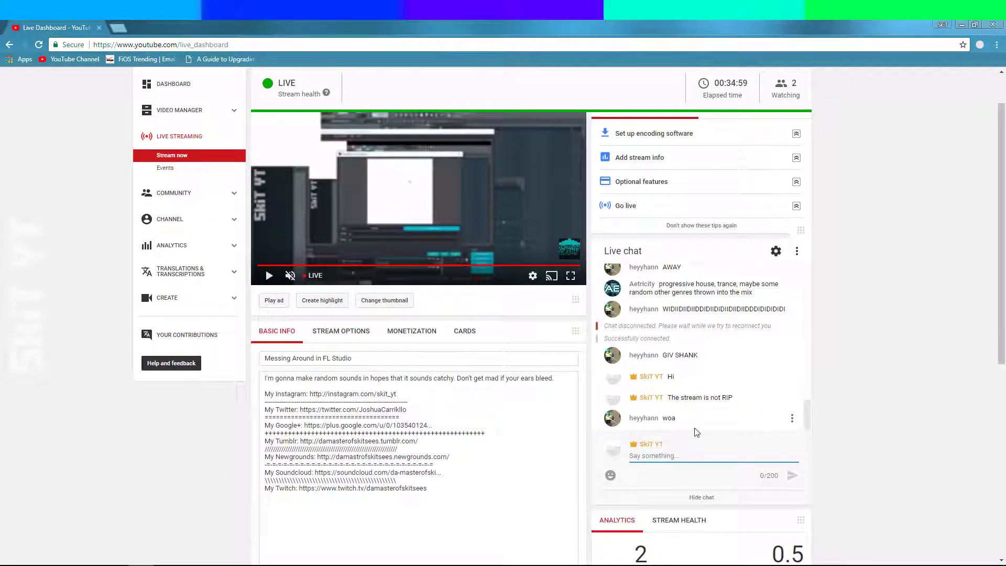
click(164, 557)
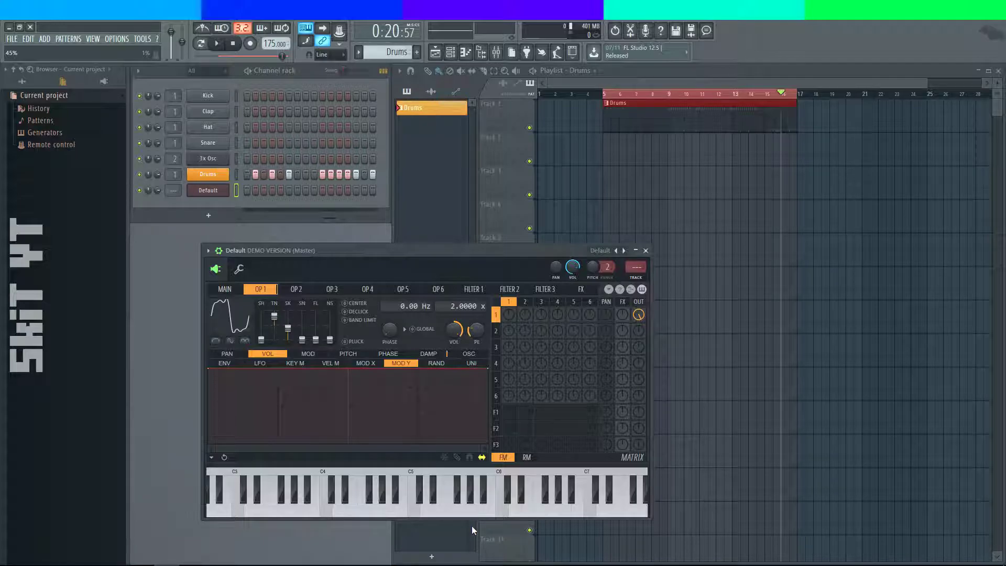
- Audition the Default synth with the notes C4, E4 and G4, and with C#4, F#4 and A#4
key(c)
key(z)
key(c)
key(b)
key(z)
key(c)
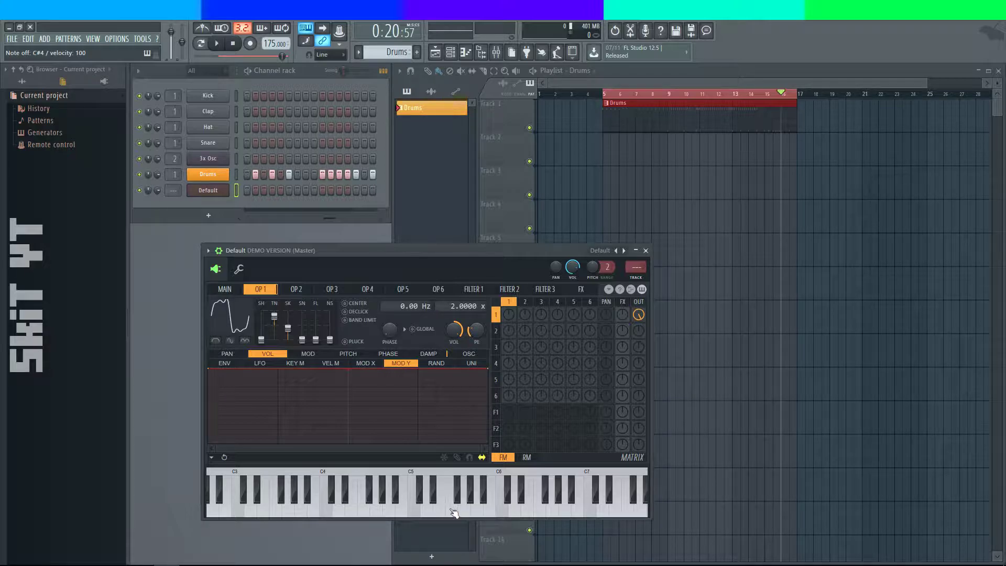
key(s)
key(g)
key(j)
- Check the YouTube live chat again and switch back to FL Studio
key(alt+Tab)
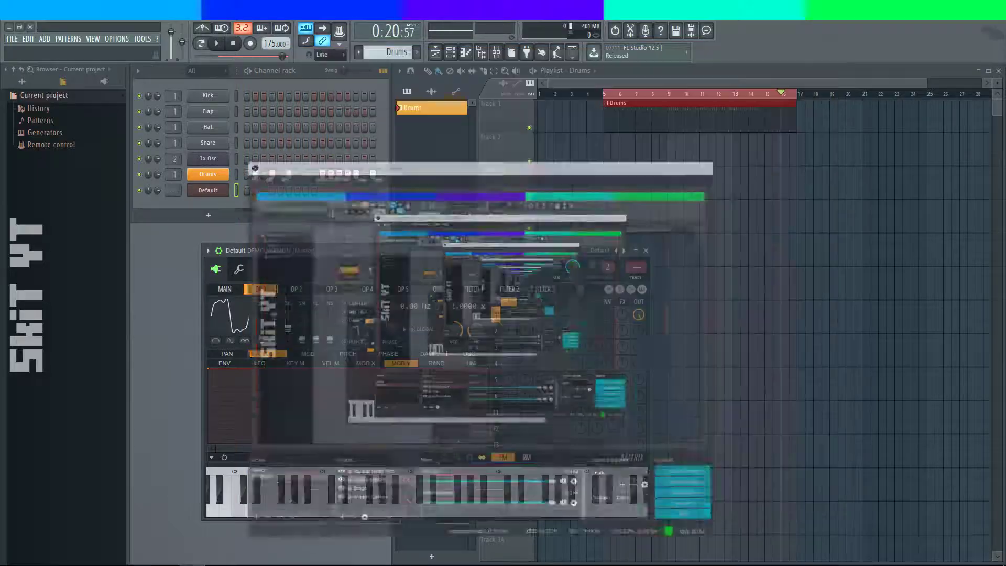
key(alt+Tab)
click(649, 455)
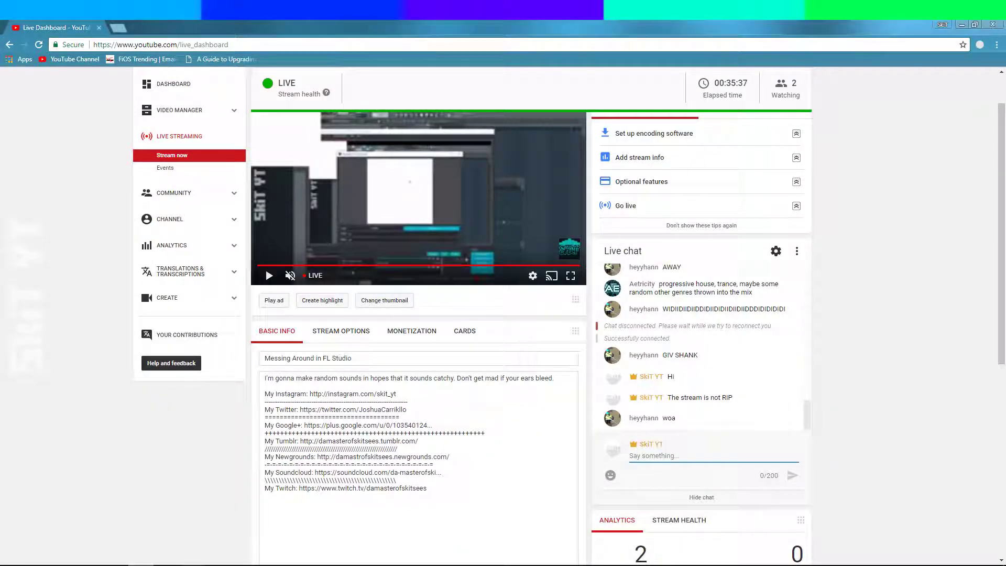
key(alt+Tab)
key(alt+Tab)
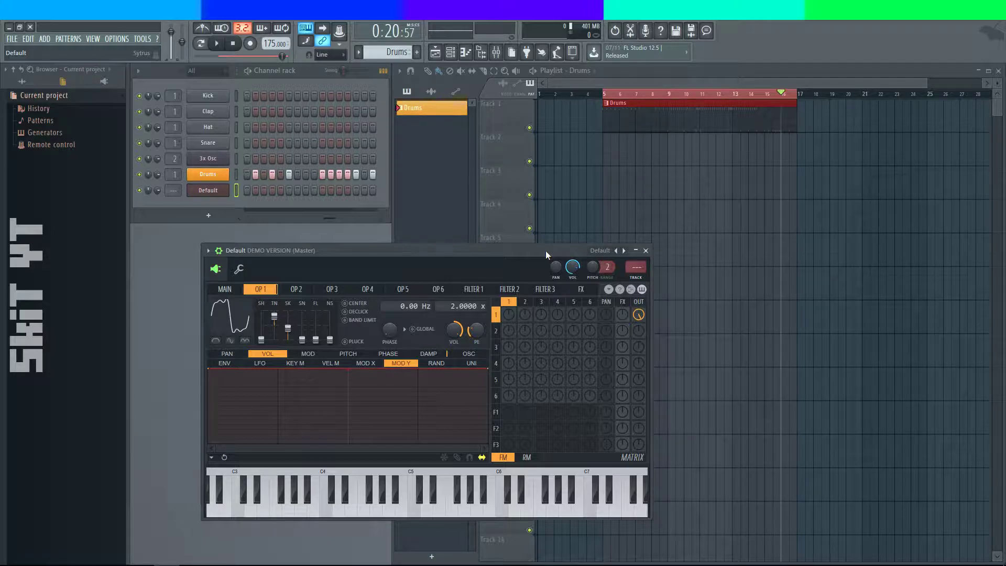
- Try out chord and melody ideas on the Default synth using mainly C#4, D#4, F#4, G#4 and A#4
key(z)
key(s)
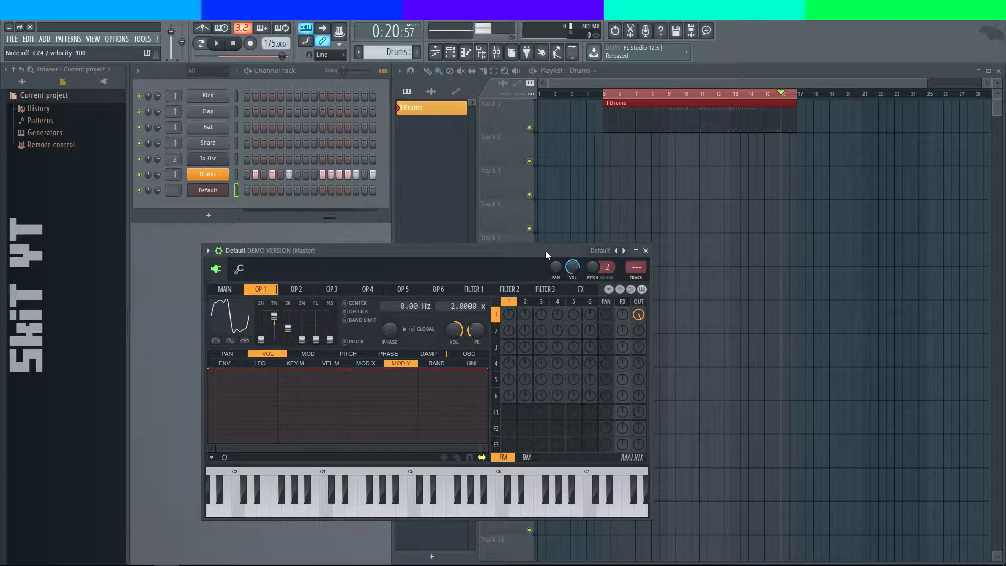
key(d)
key(d)
key(d)
key(g)
key(j)
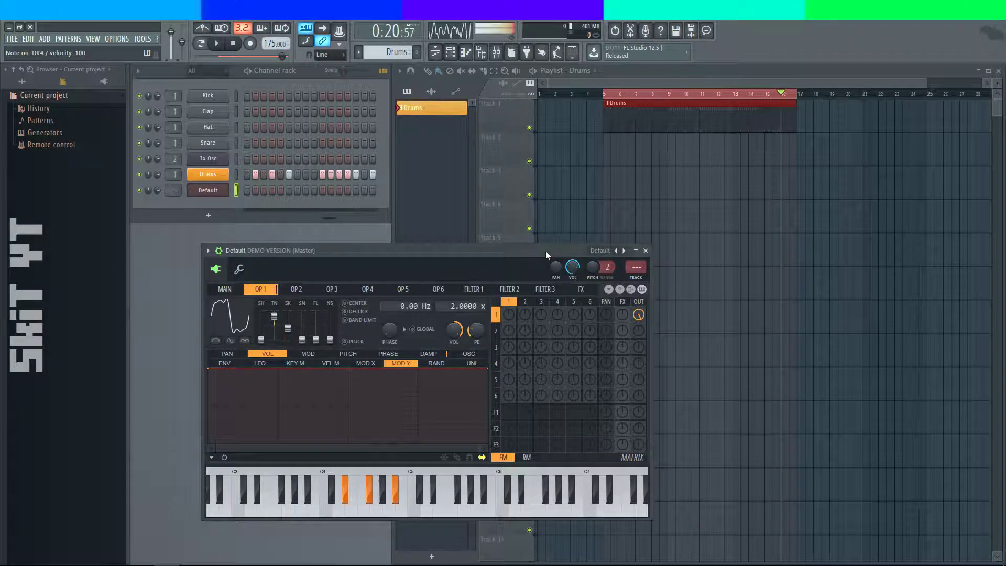
key(s)
key(s)
key(j)
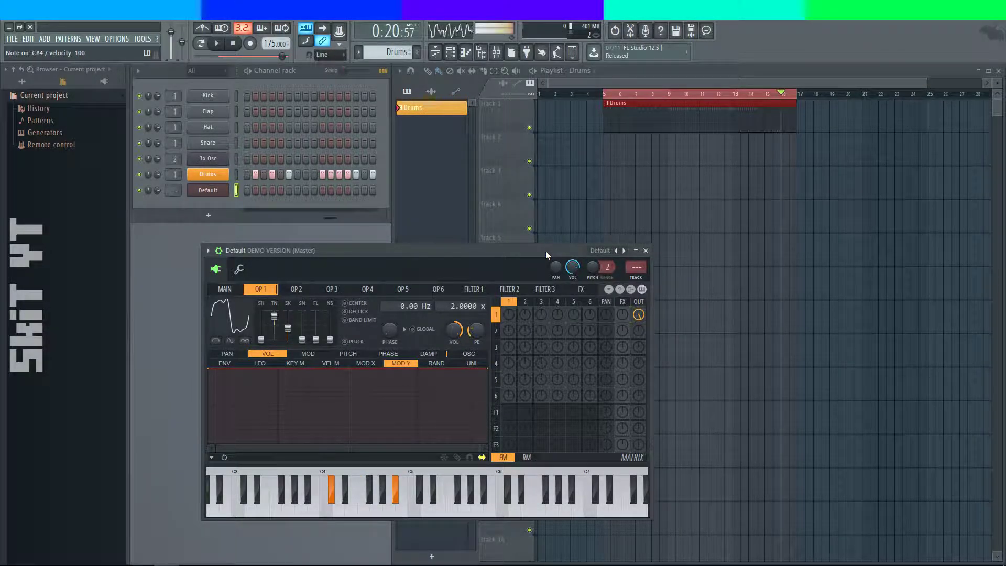
key(d)
key(d)
key(j)
key(s)
key(g)
key(h)
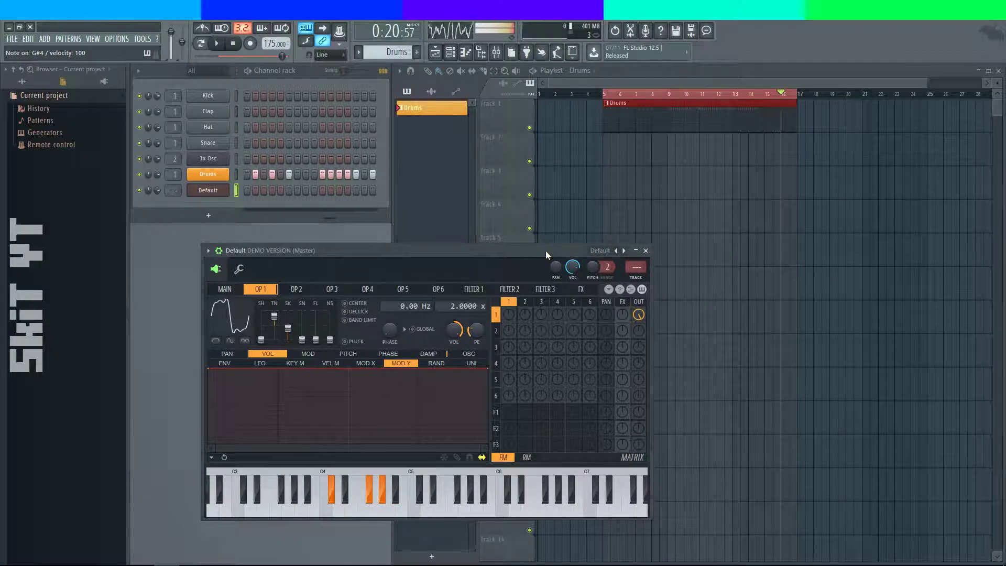
key(j)
key(h)
key(j)
key(s)
key(h)
key(s)
key(j)
key(g)
key(s)
key(h)
key(j)
key(d)
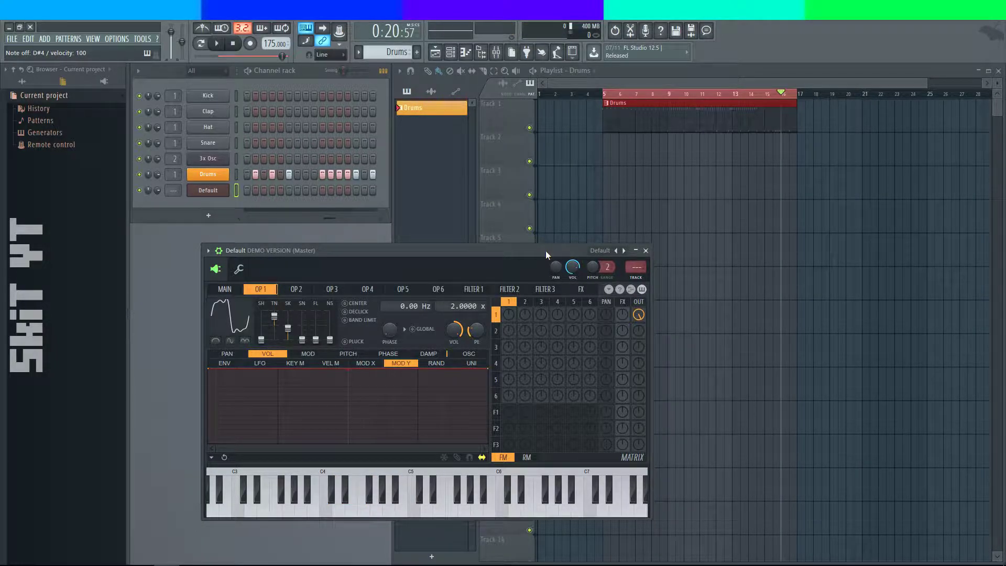
- Look over the YouTube live chat and the OBS streaming window, and return to FL Studio
key(alt+Tab)
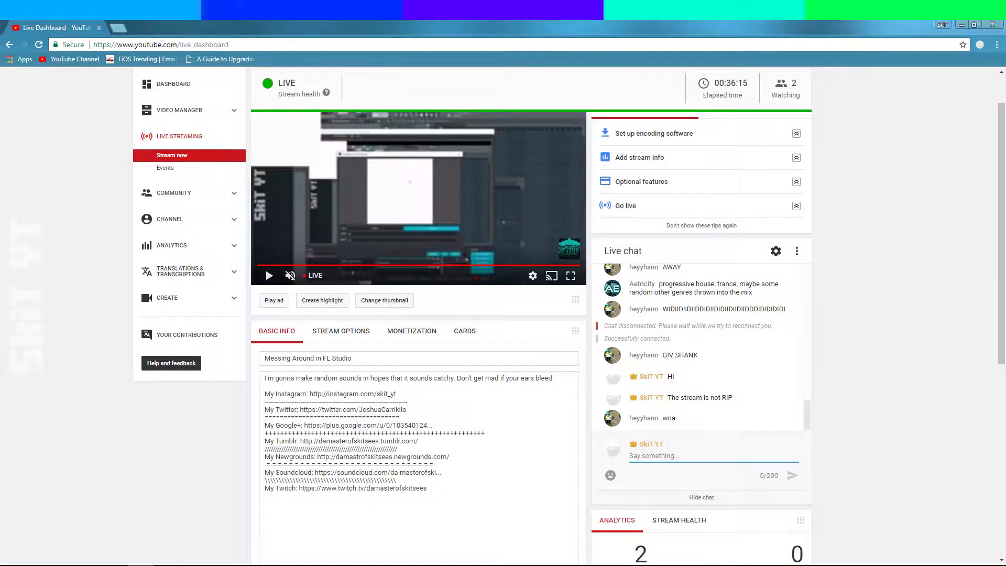
key(alt+Tab)
key(alt+Tab)
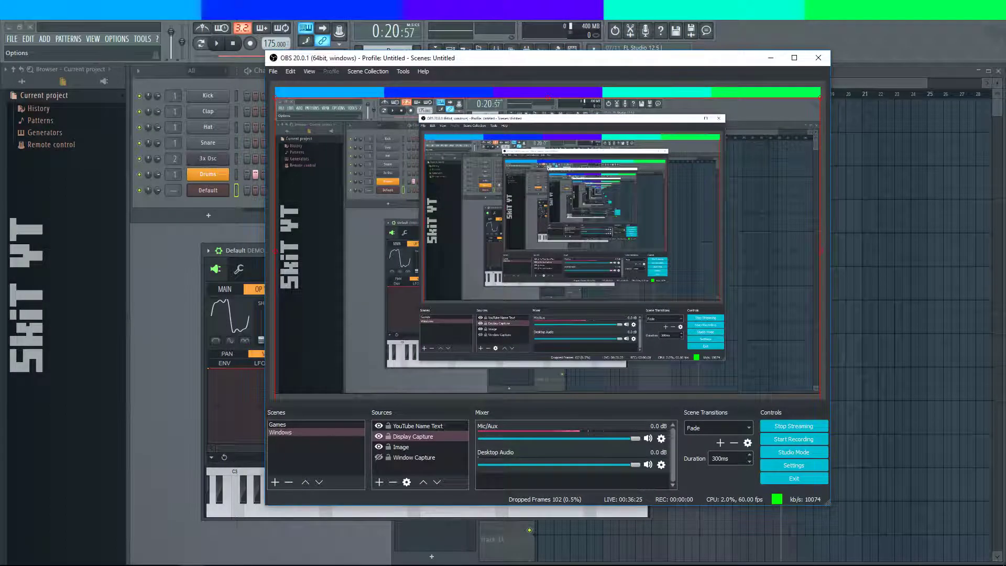
key(alt+Tab)
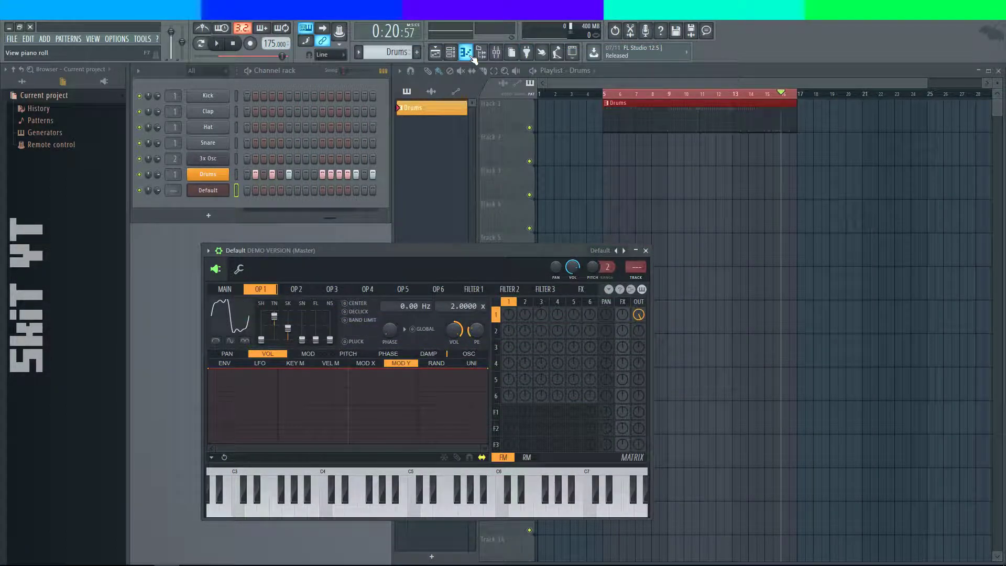
- Open the piano roll for the Default synth and look over its bars in the Drums pattern
click(466, 53)
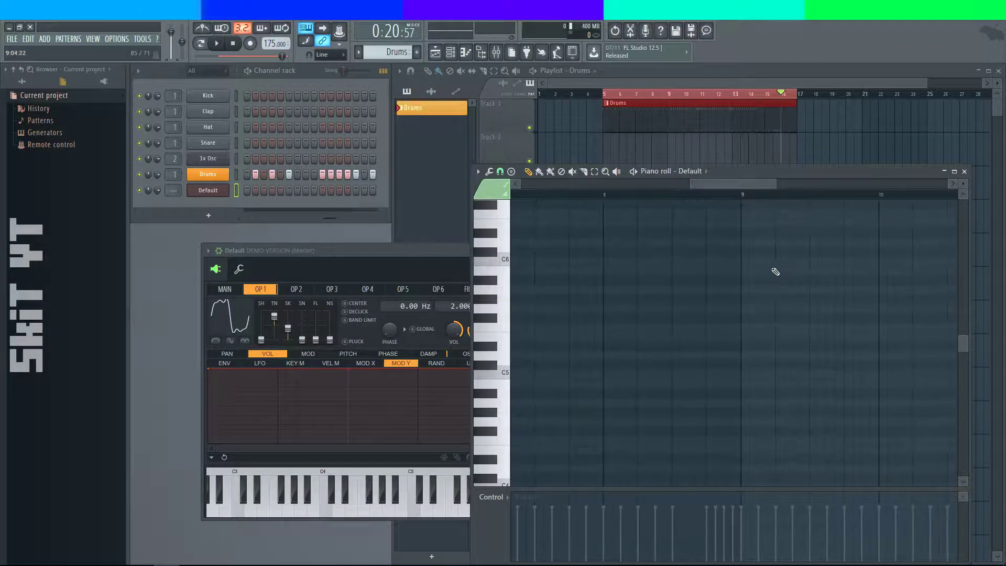
scroll(828, 298, right, 4)
scroll(709, 303, up, 2)
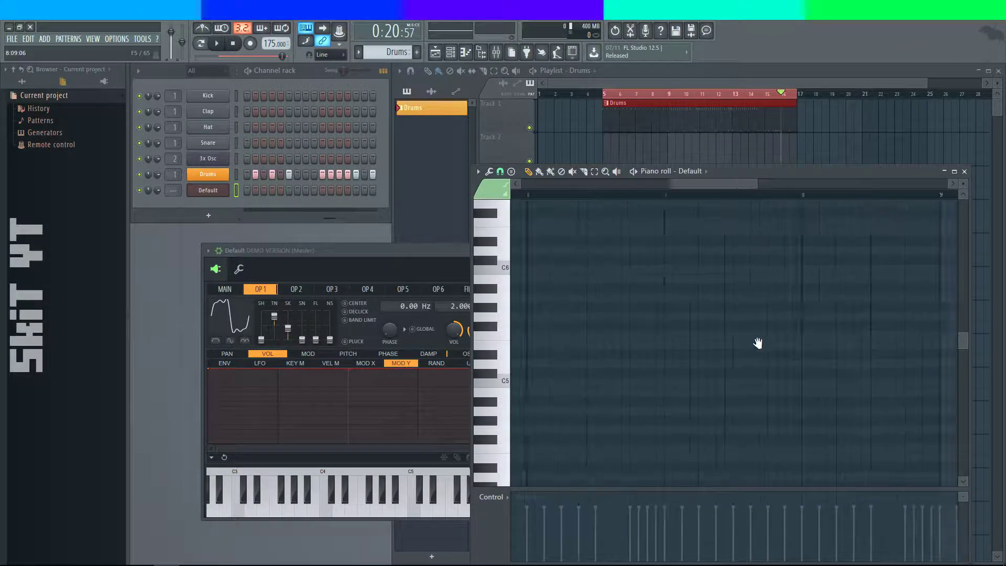
scroll(867, 225, left, 5)
scroll(658, 299, down, 2)
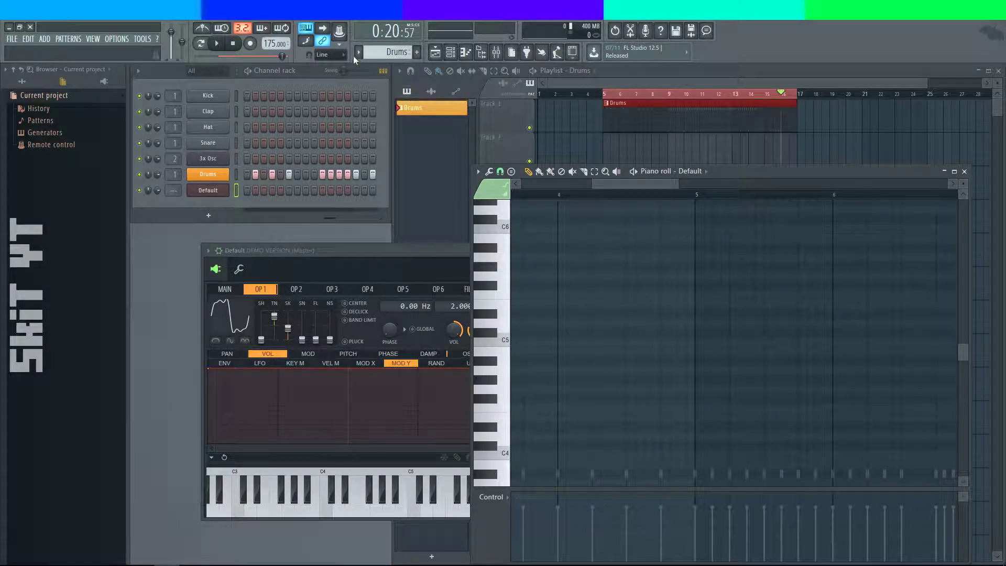
scroll(385, 52, down, 1)
- Add a new empty pattern after Drums and enter BG Synth as its name
click(386, 52)
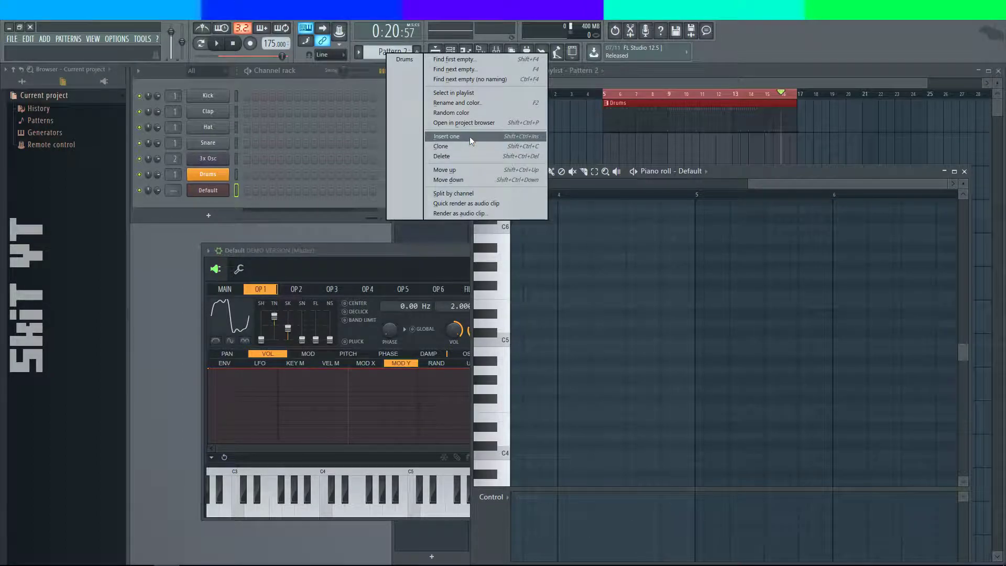
click(459, 102)
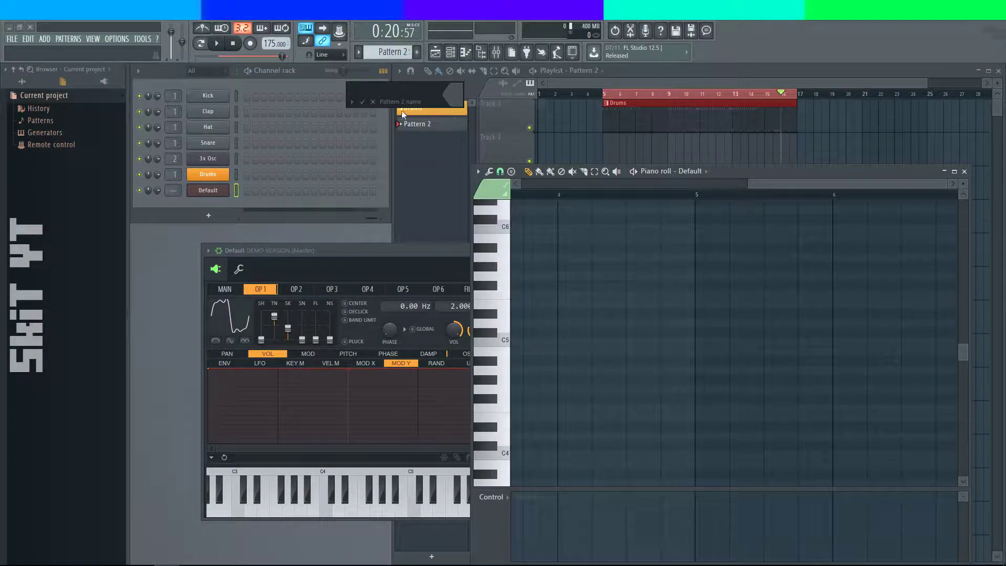
text(BG Synth)
- Choose the recently used orange as the new pattern's base colour and open the custom colour settings
click(454, 95)
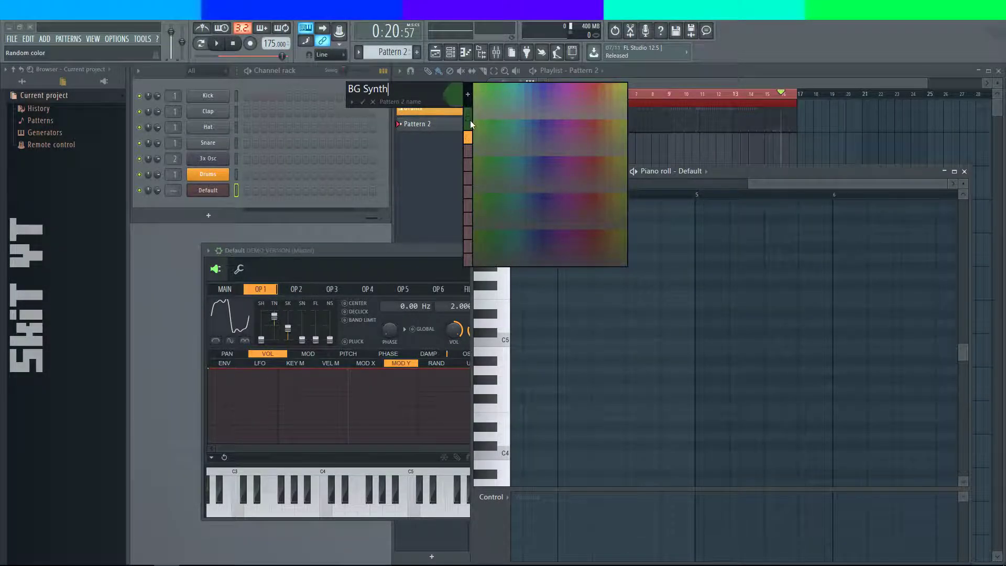
click(468, 136)
click(456, 99)
click(468, 94)
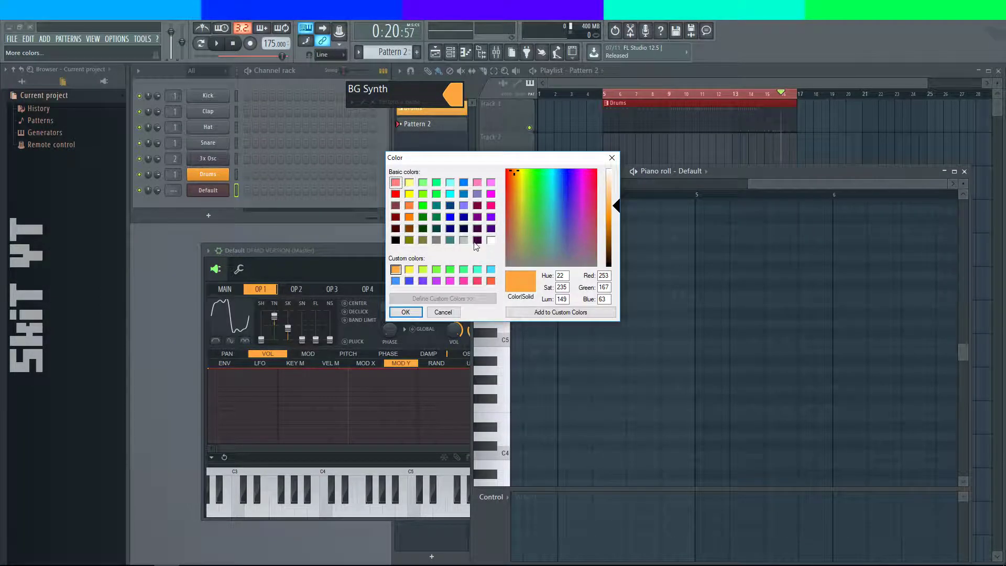
- Change the colour's hue to 200, add it to the custom colours, and apply the magenta and the name to the new pattern
double_click(566, 277)
text(210)
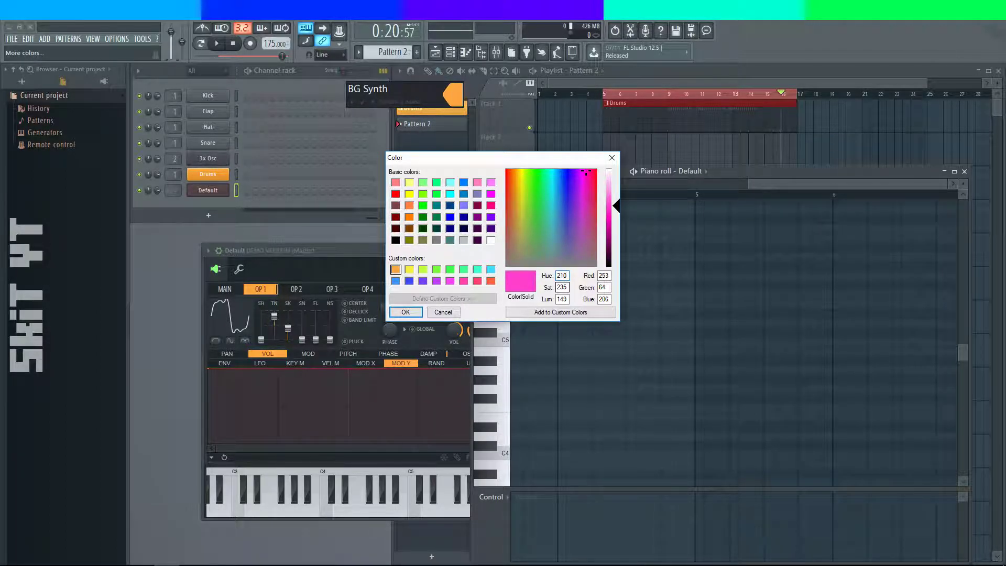
key(BackSpace)
key(BackSpace)
text(00)
click(529, 313)
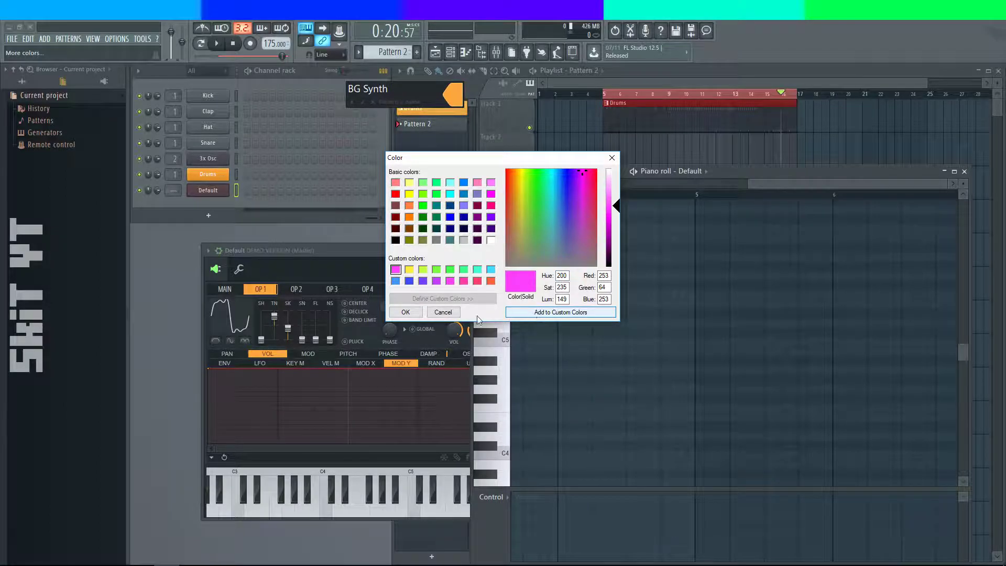
click(406, 312)
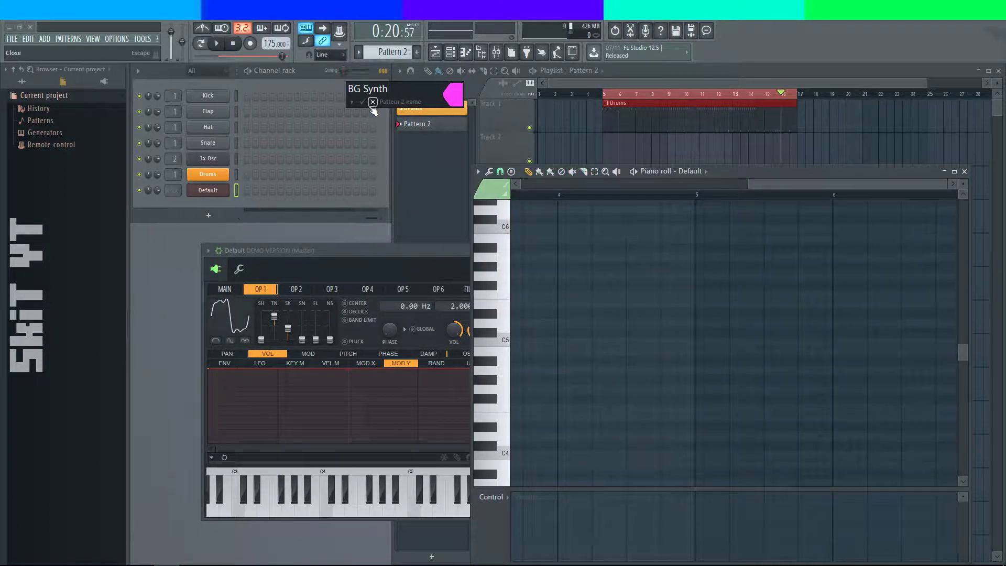
click(454, 97)
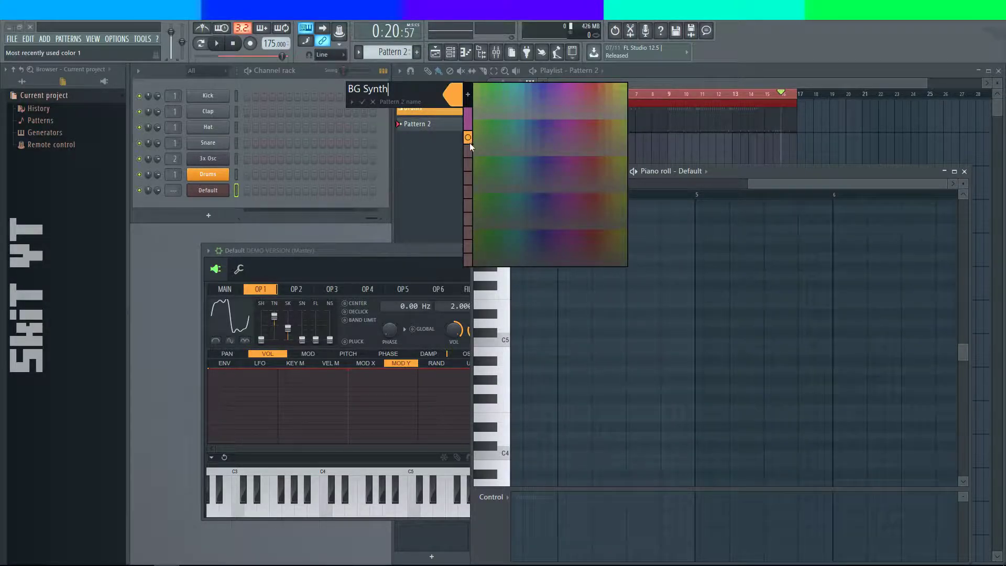
click(362, 101)
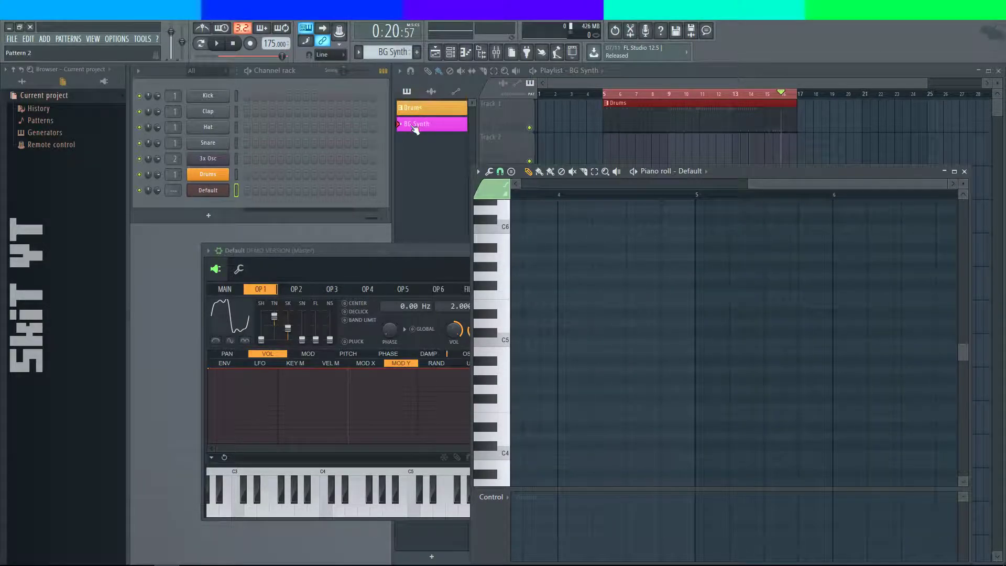
- Darken the BG Synth pattern's magenta colour to a luminosity of 100 and apply it
right_click(417, 125)
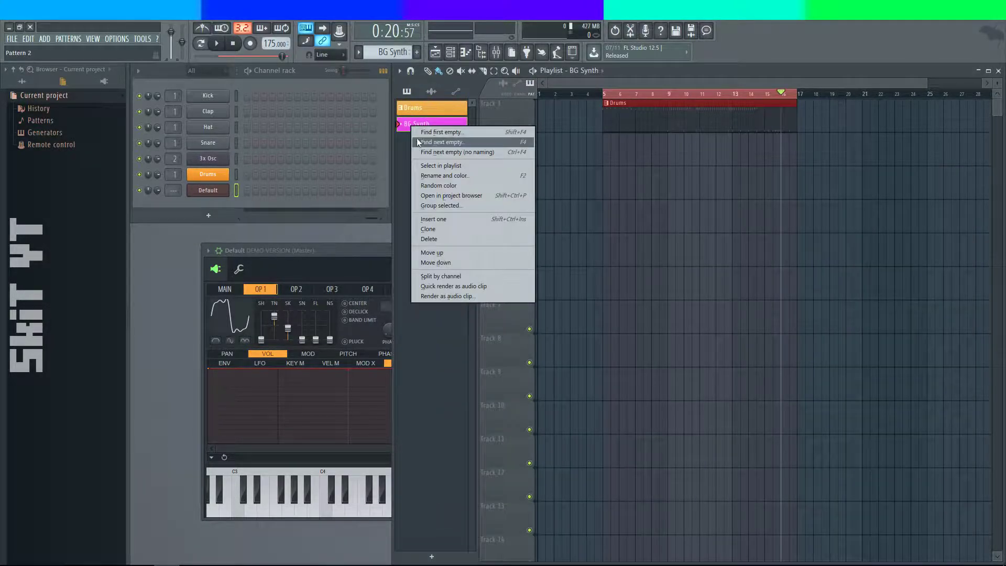
click(437, 176)
click(437, 173)
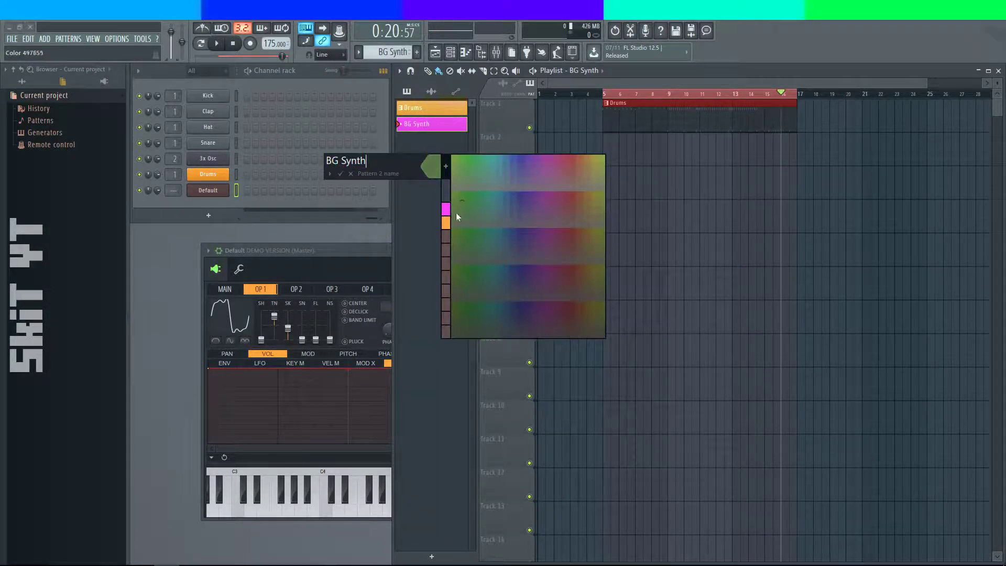
click(447, 165)
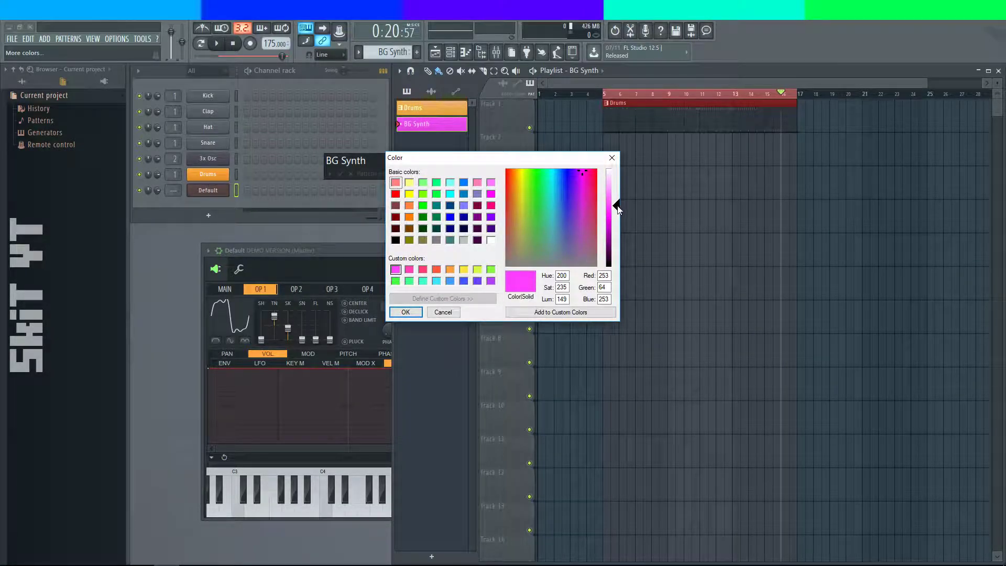
drag(617, 206, 618, 230)
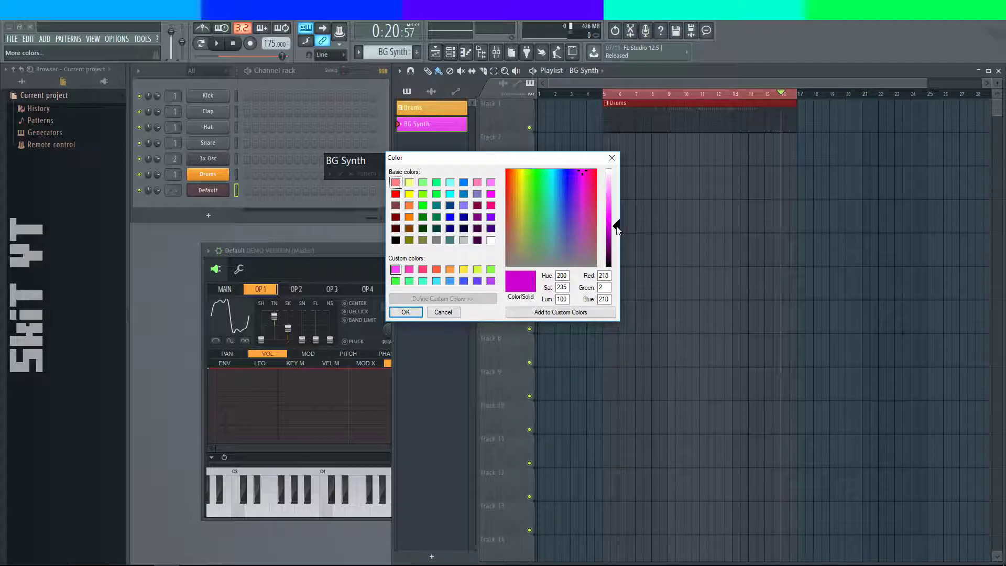
click(410, 313)
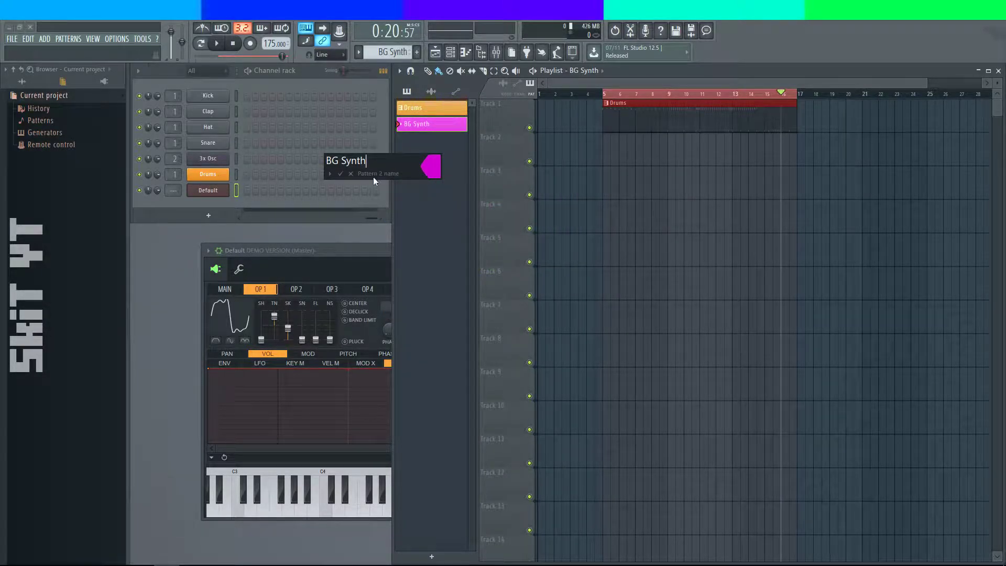
click(339, 173)
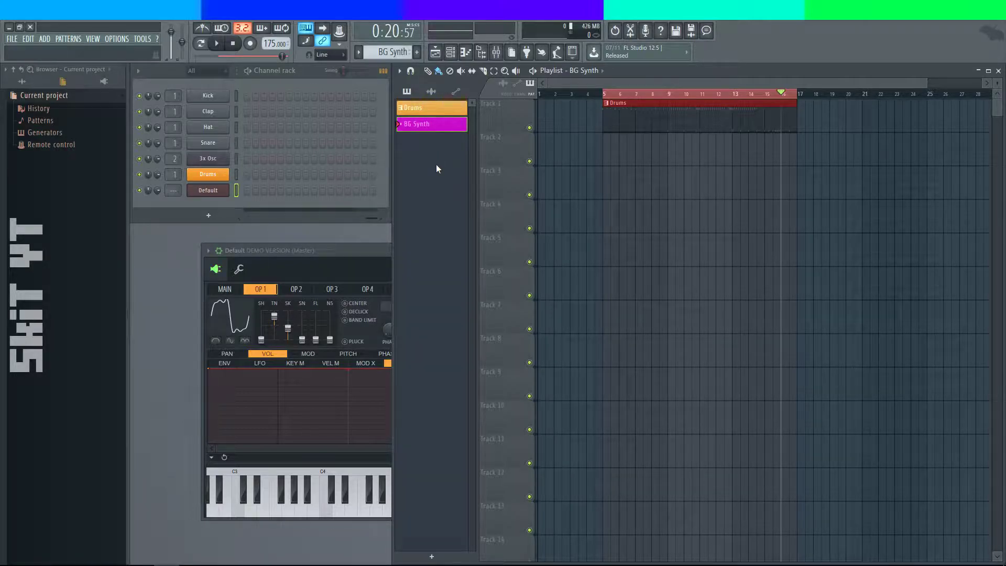
- Save the project and make BG Synth the current pattern
key(KP_Subtract)
key(KP_Add)
key(KP_Subtract)
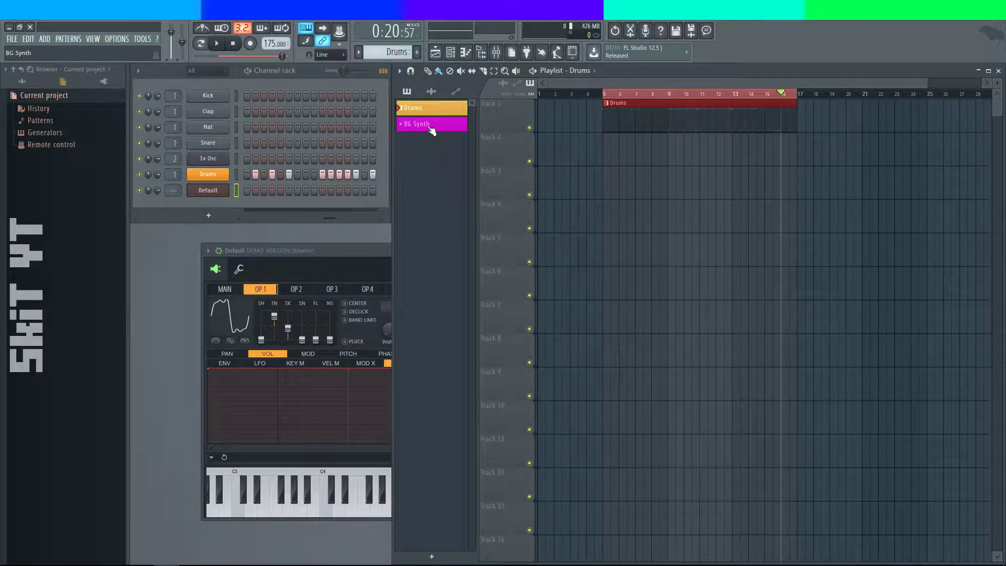
key(ctrl+s)
click(443, 133)
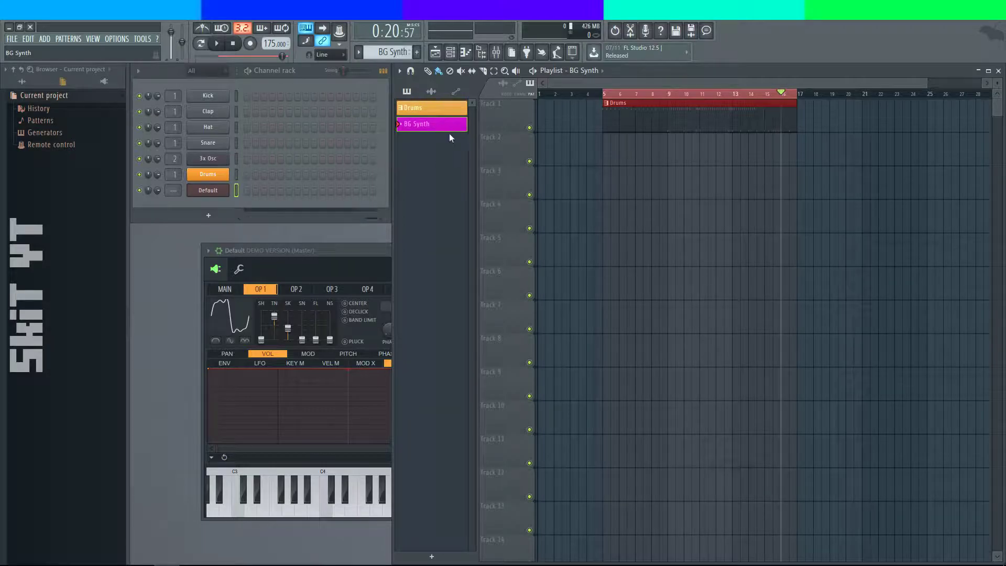
- Audition the Default Sytrus channel with test notes while viewing its main and operator 1 settings
click(329, 256)
click(224, 289)
key(z)
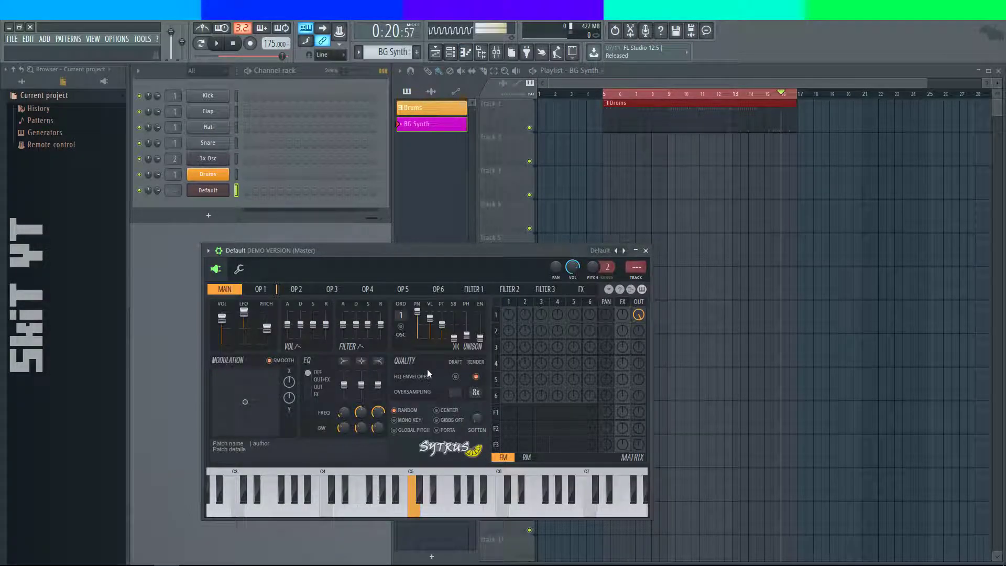
key(s)
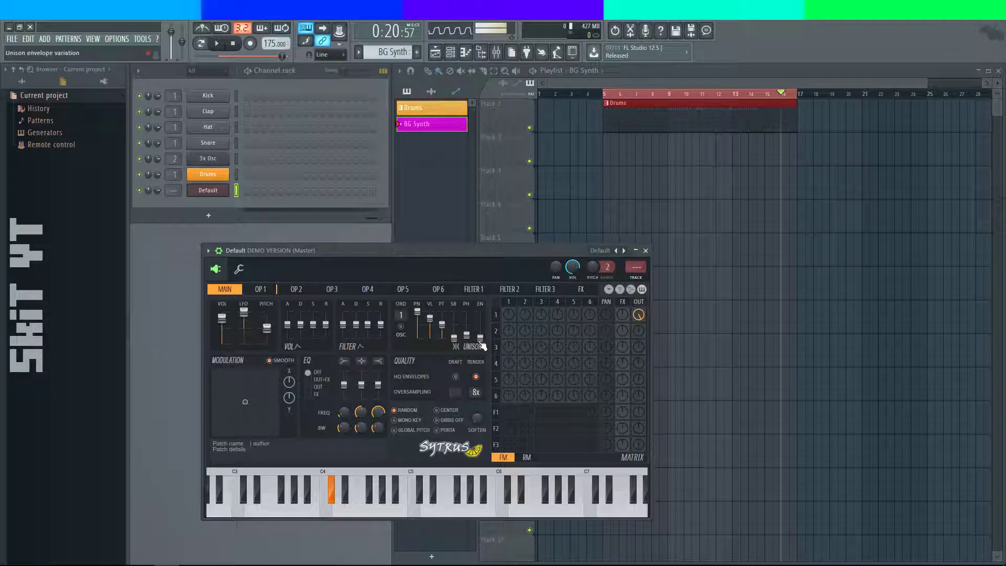
key(z)
key(z)
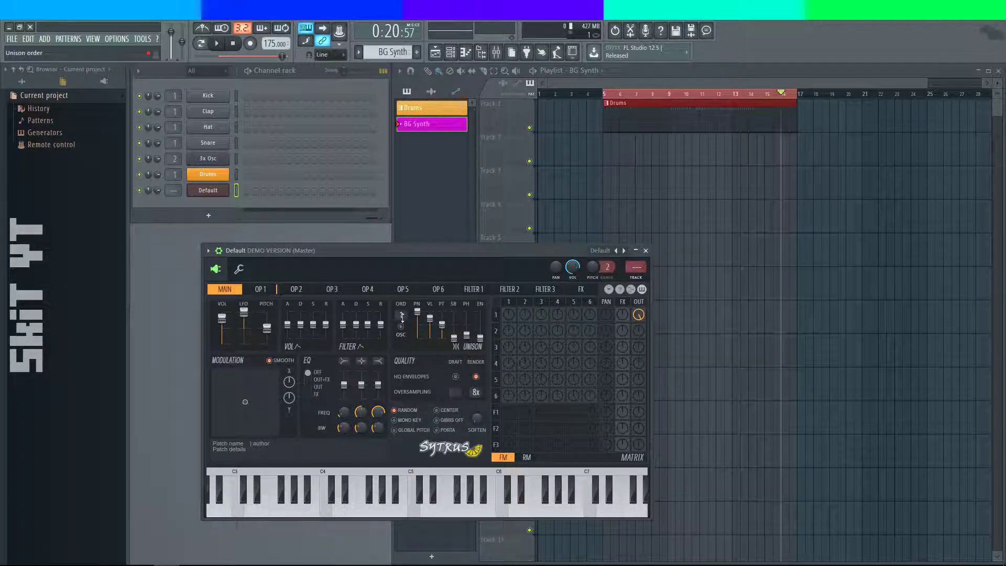
key(z)
click(260, 289)
key(z)
key(z)
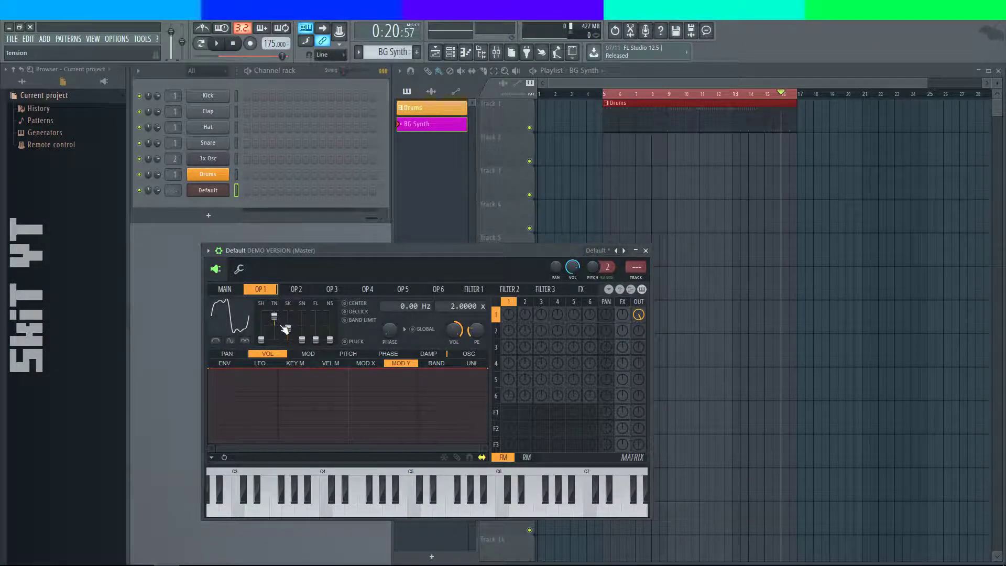
key(z)
- Try raising operator 1's waveform skew while auditioning C5, then lower the skew again
drag(290, 330, 288, 310)
key(z)
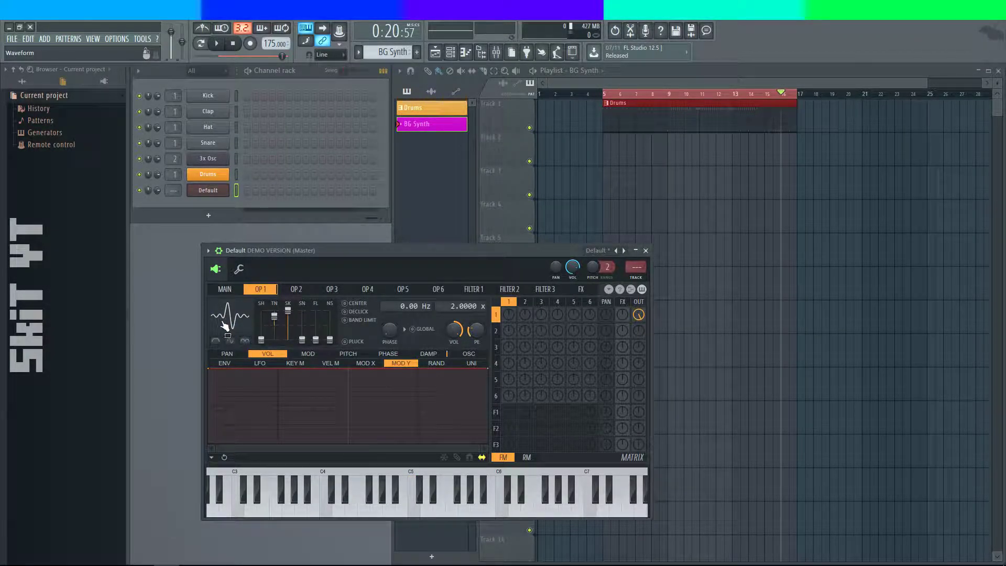
scroll(294, 322, down, 10)
key(z)
key(z)
scroll(296, 343, up, 4)
key(z)
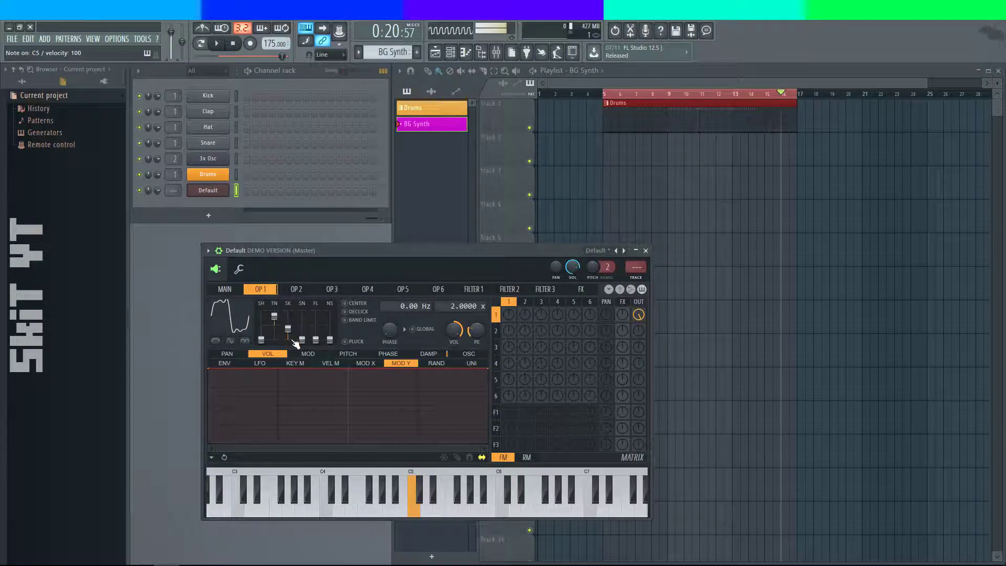
key(z)
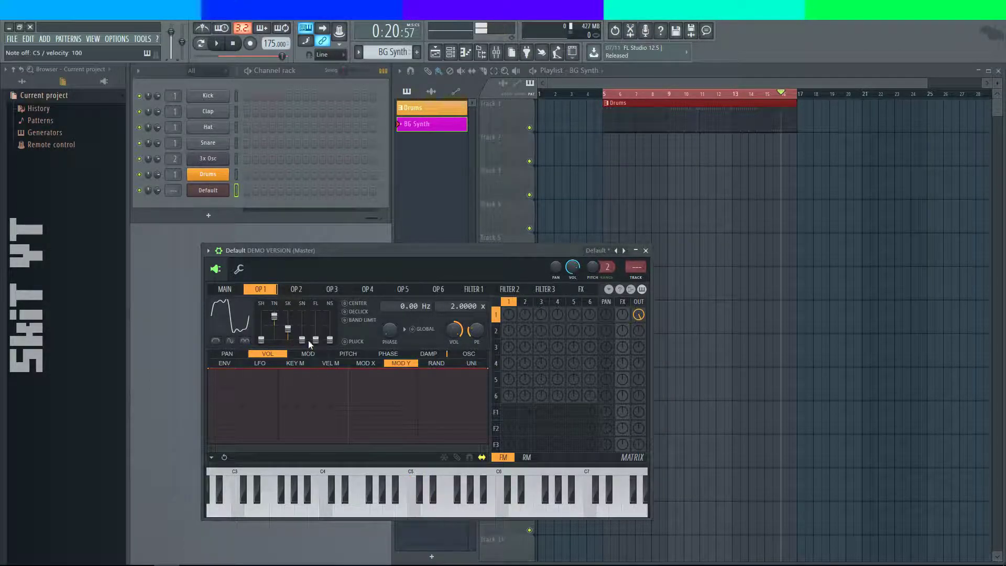
- Raise operator 1's SN waveform slider close to its maximum and audition it with several notes
drag(309, 347, 308, 315)
key(z)
key(z)
key(x)
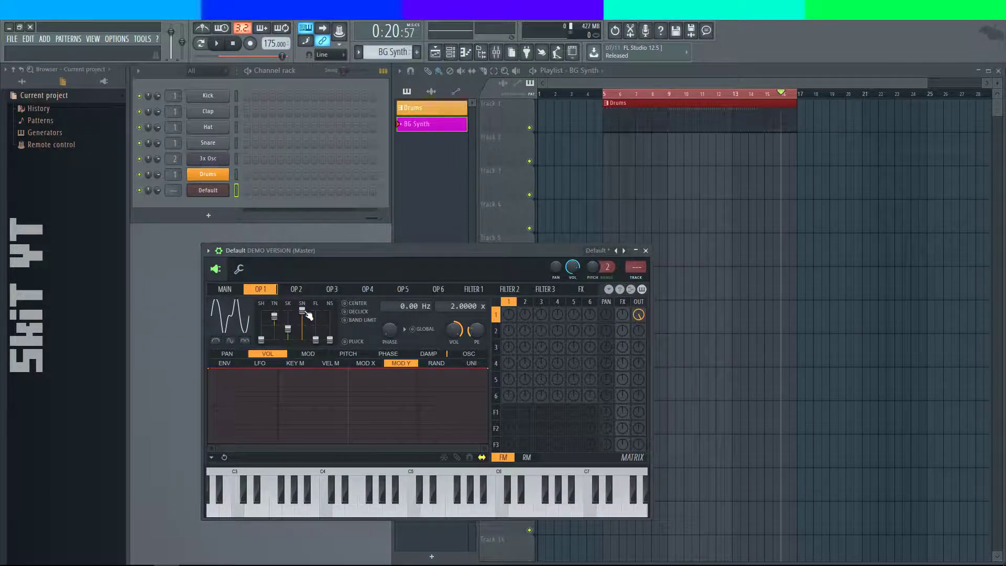
key(s)
key(h)
- Send operator 1 to the effects at full level, with delay 3 enabled and its time shortened, and audition the sound
click(580, 289)
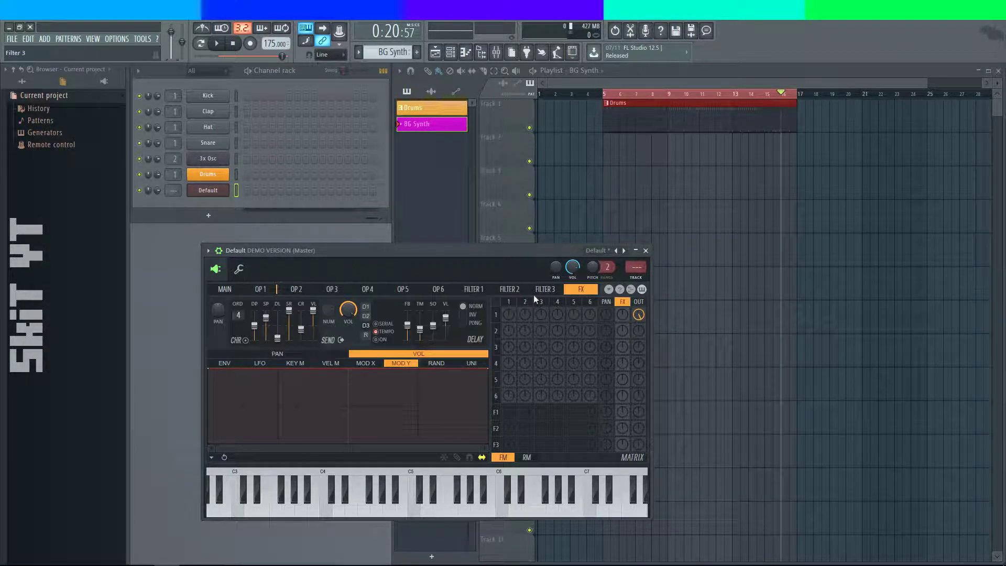
click(375, 340)
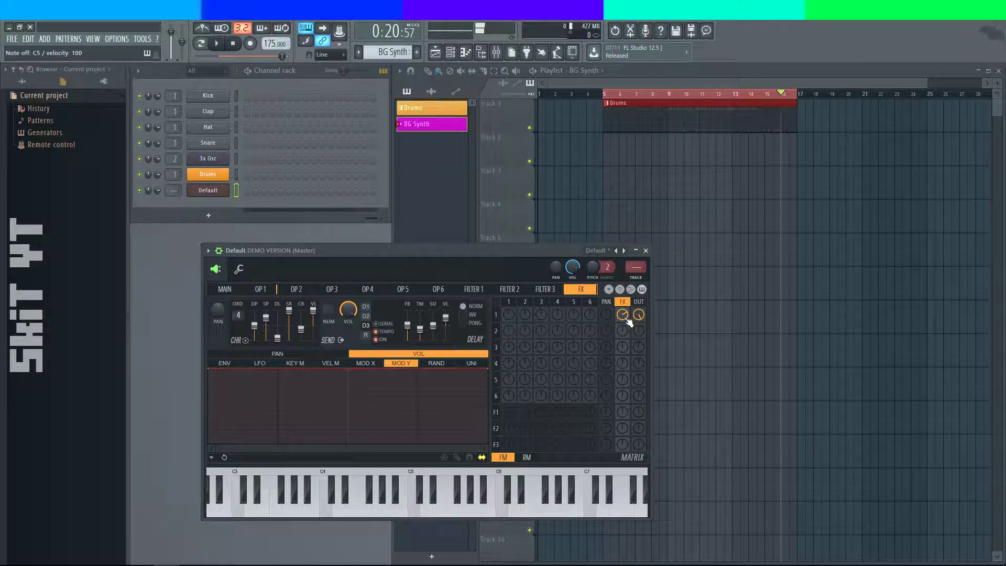
drag(424, 335, 423, 336)
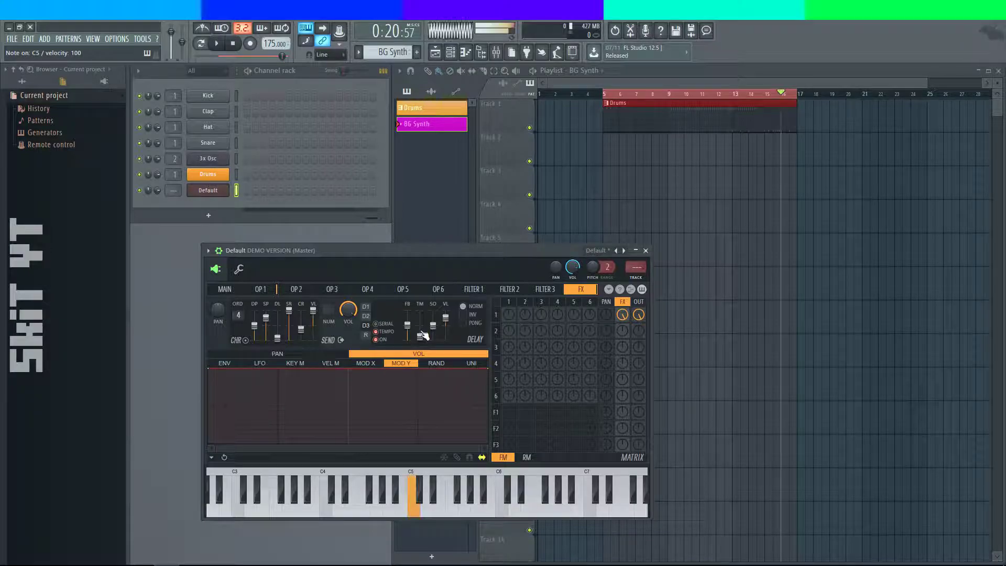
key(s)
key(d)
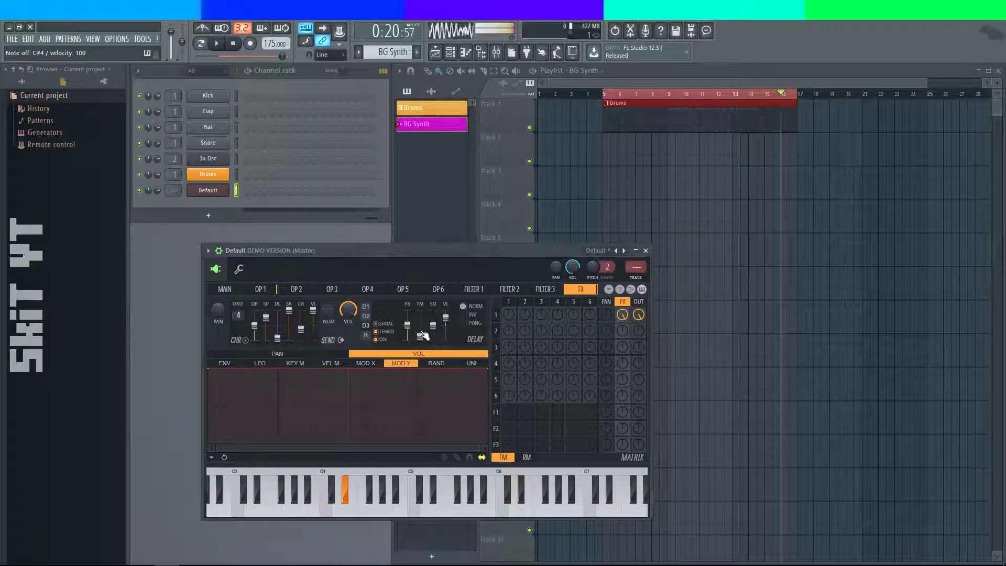
key(d)
key(s)
key(s)
key(d)
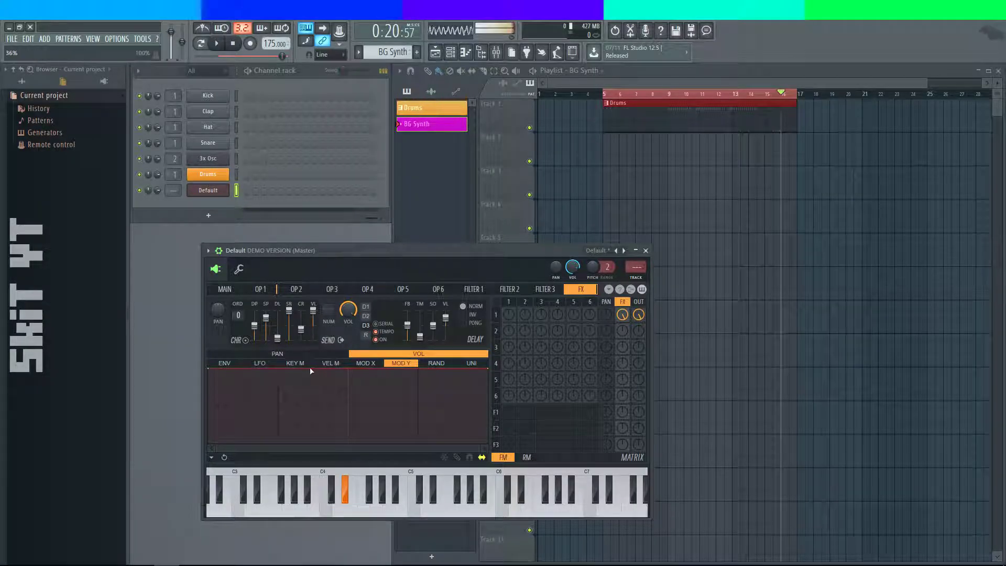
- Set the chorus order to 0 in the effects settings and audition the sound
key(s)
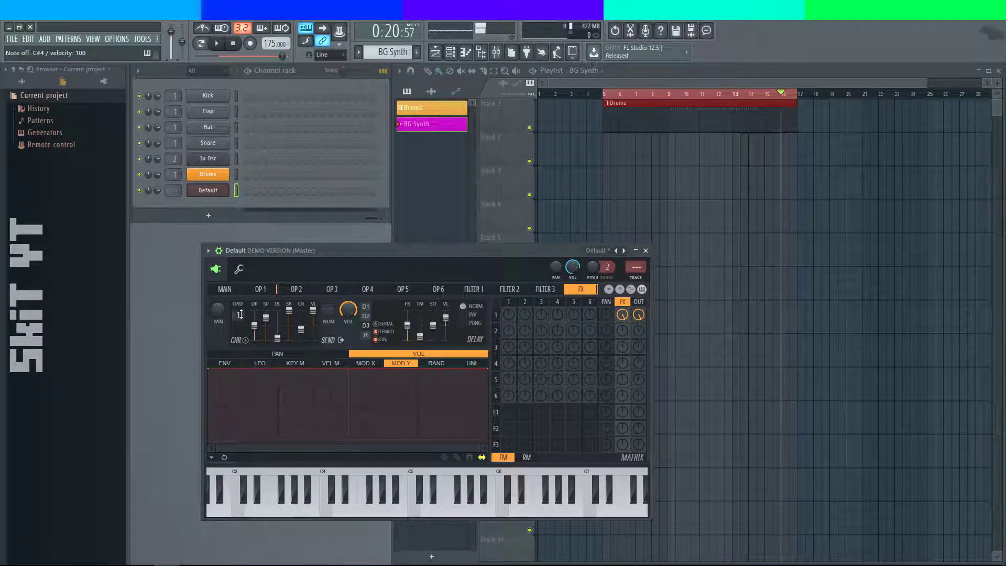
key(s)
key(s)
scroll(238, 315, down, 4)
key(s)
key(d)
key(s)
key(s)
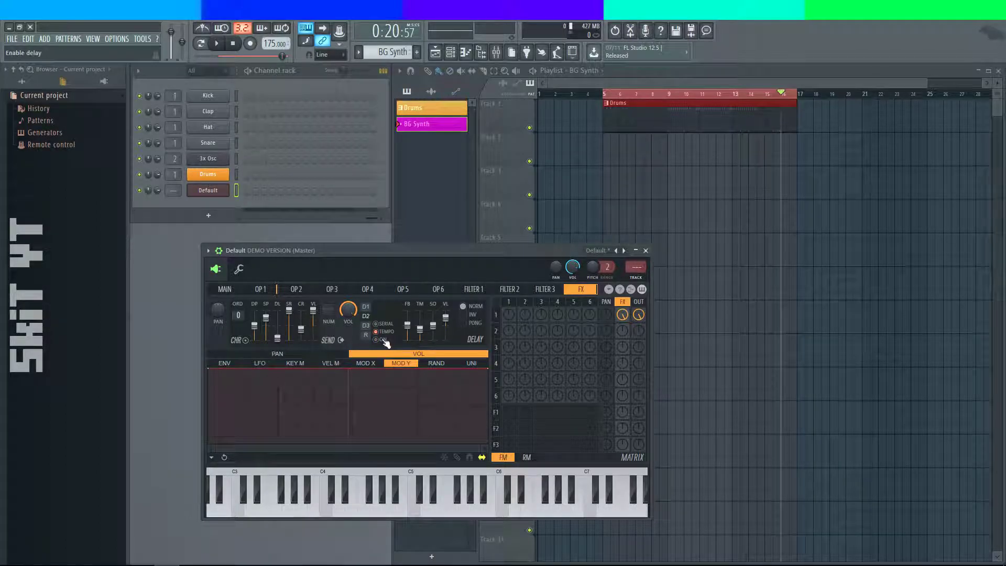
- Enable delay 2, shorten its time slightly and lower its SO slider to the minimum
drag(420, 336, 424, 344)
scroll(425, 339, up, 2)
scroll(424, 341, down, 2)
scroll(428, 342, up, 2)
drag(432, 326, 435, 347)
- Play single notes, a chord and short melodic phrases to audition the synth with its delays
key(q)
key(q)
key(q)
key(q)
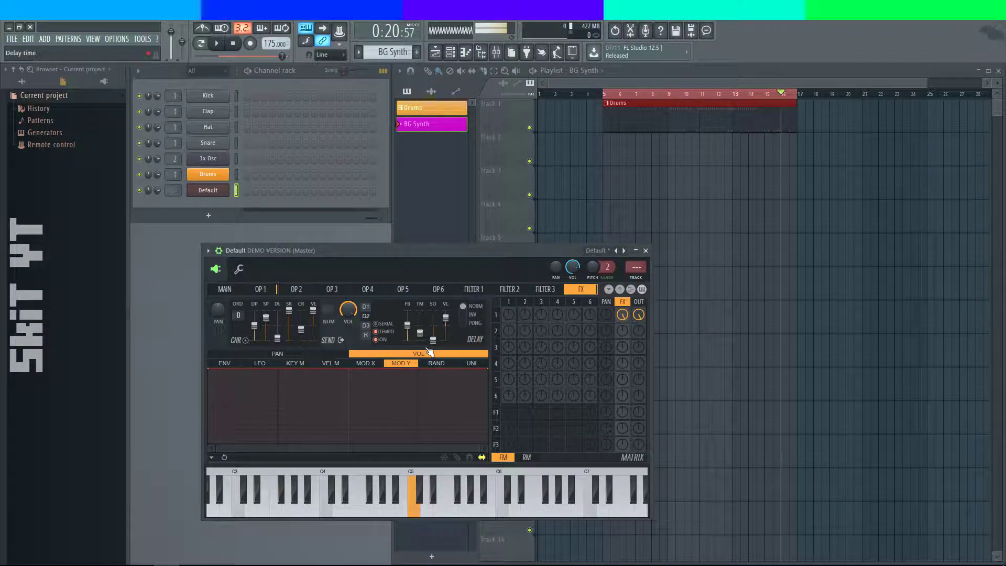
key(w)
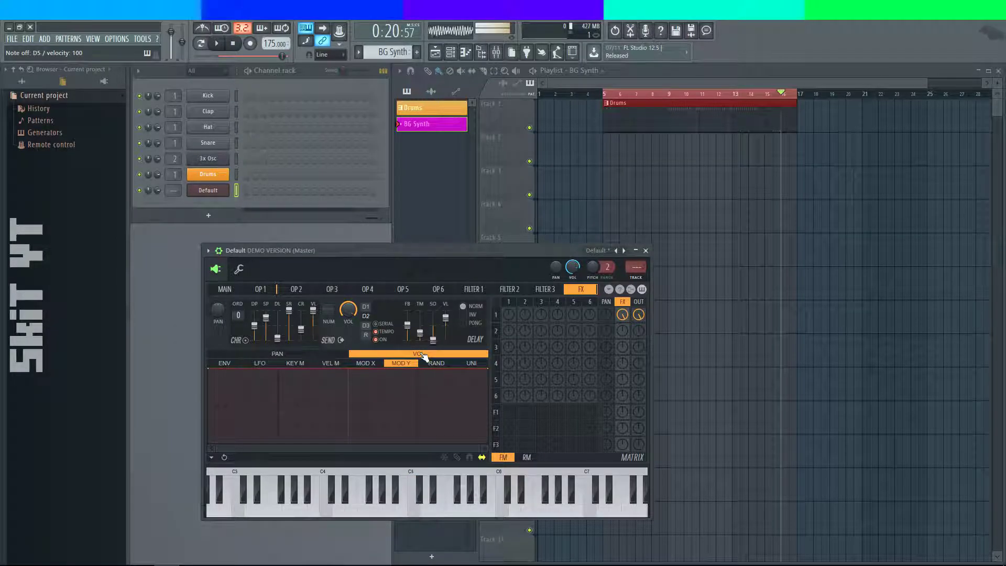
key(s)
key(j)
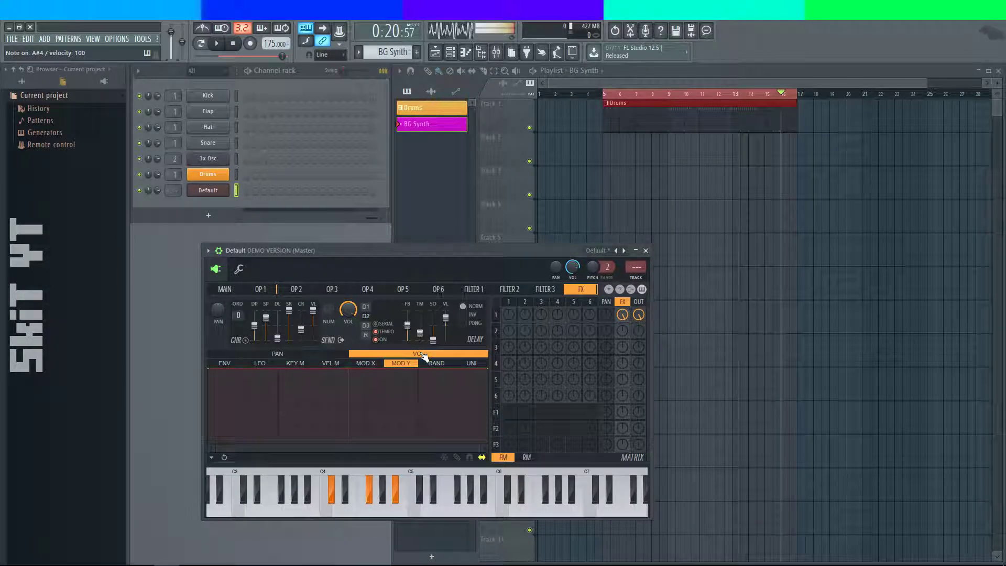
key(s)
key(j)
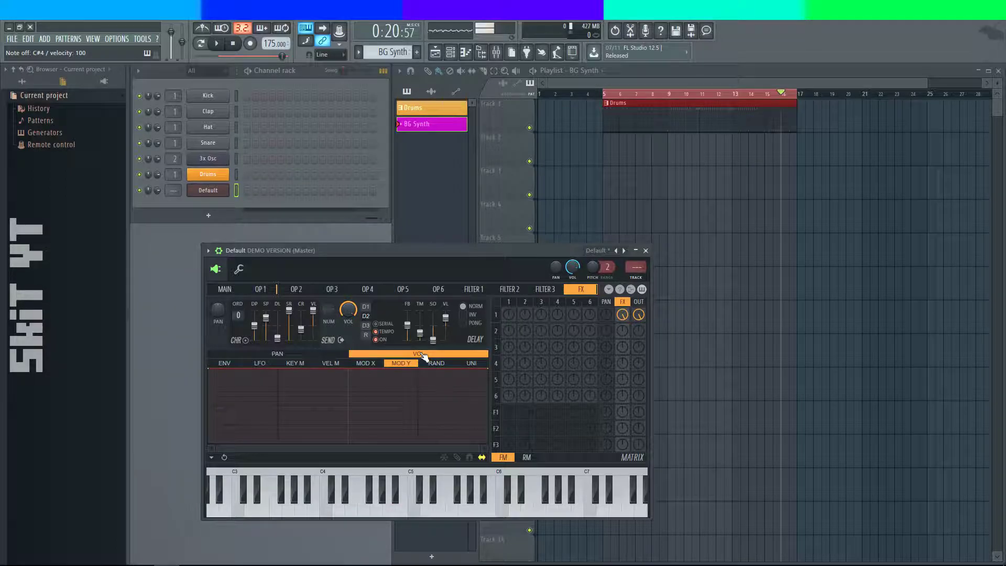
key(s)
key(j)
key(s)
key(j)
key(g)
key(j)
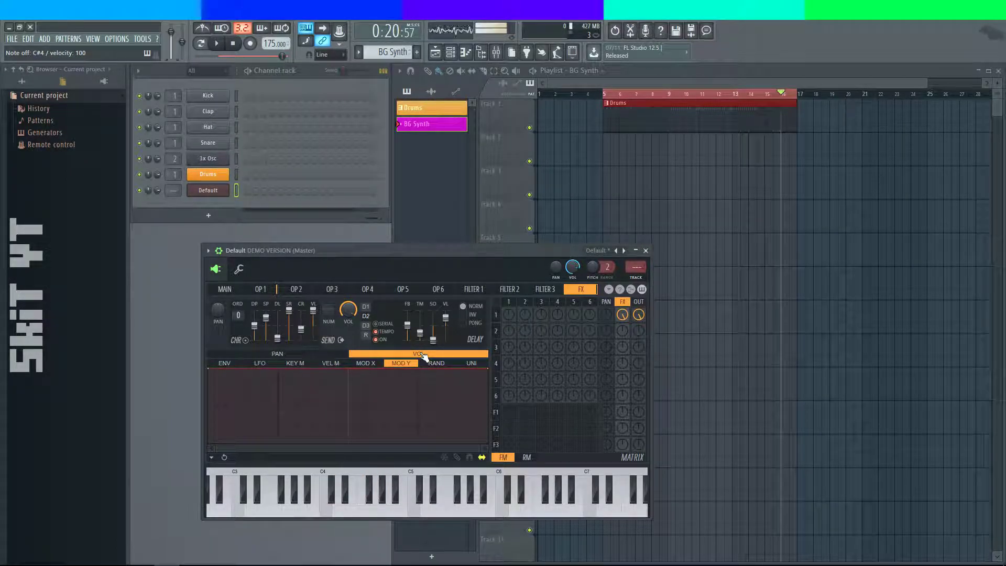
key(g)
key(h)
key(s)
key(g)
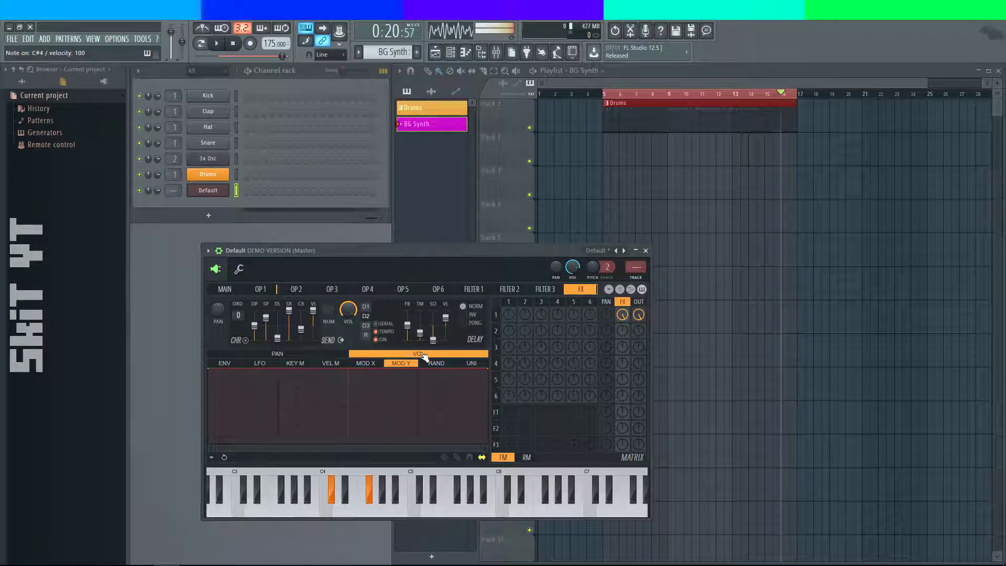
key(s)
key(d)
key(h)
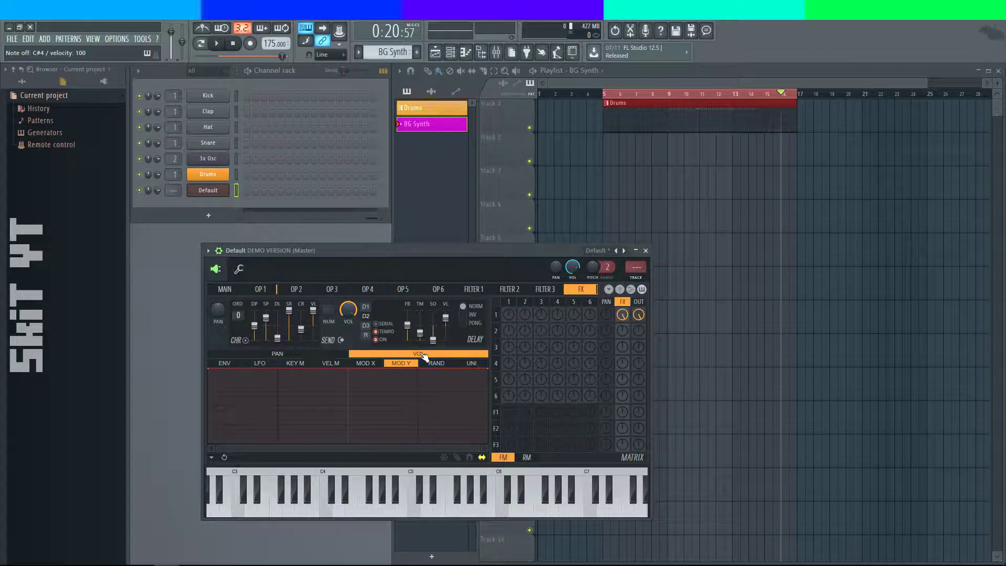
- Switch to the YouTube live dashboard in the browser, look over the stream status and chat, and return to FL Studio
key(alt+Tab)
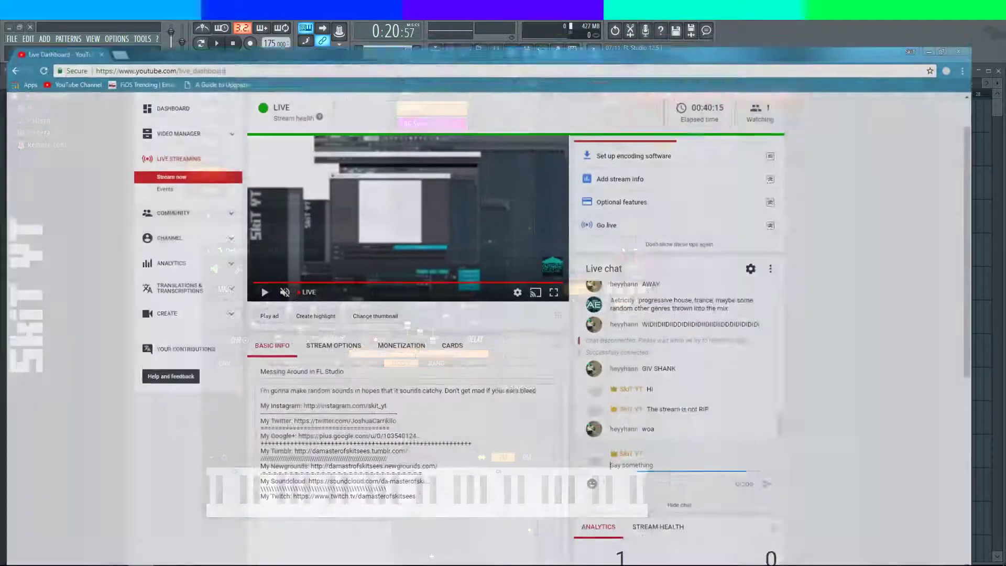
scroll(948, 512, down, 4)
scroll(947, 512, up, 4)
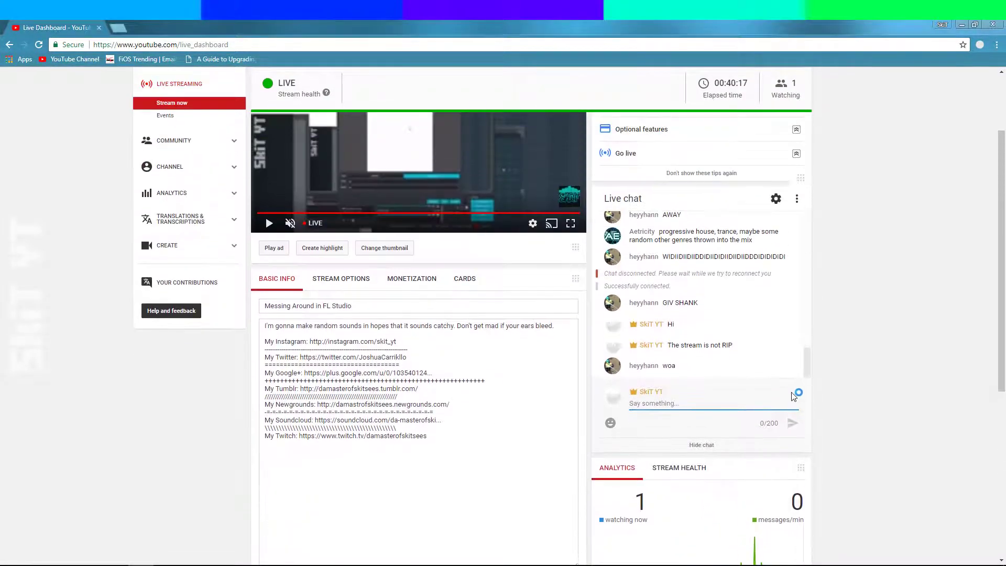
scroll(947, 512, down, 3)
scroll(917, 509, up, 4)
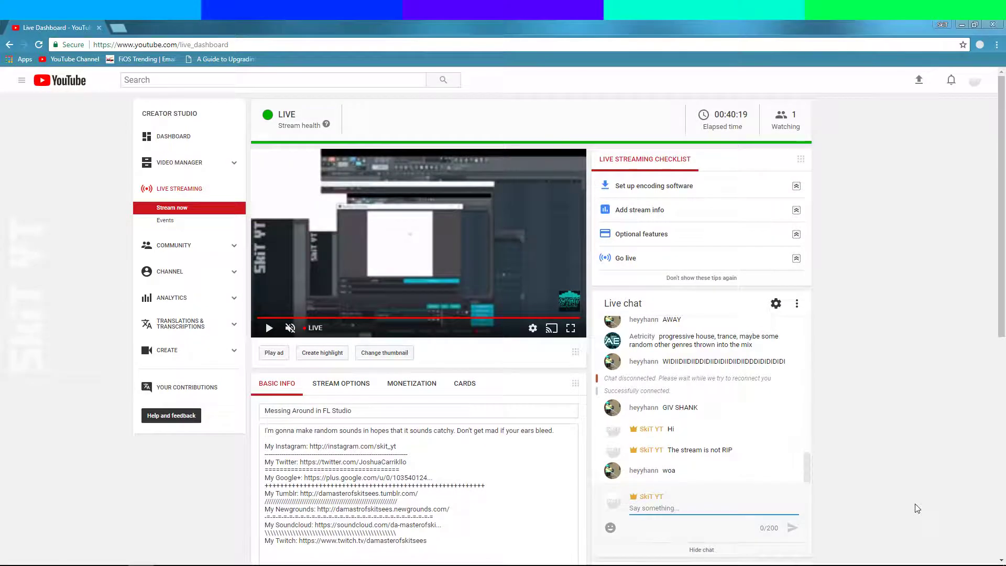
scroll(916, 508, down, 1)
scroll(827, 418, up, 2)
mouse_move(166, 564)
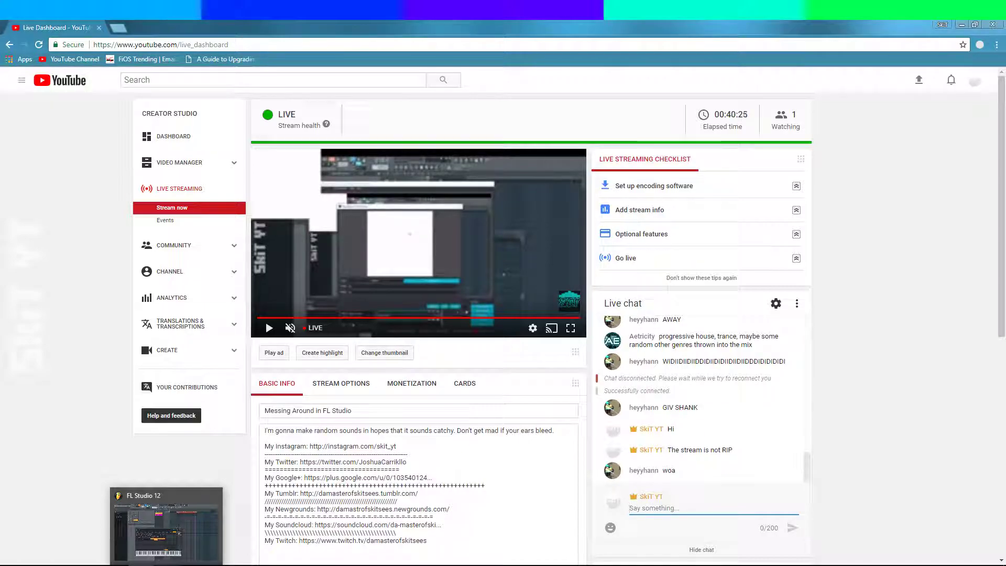
click(166, 563)
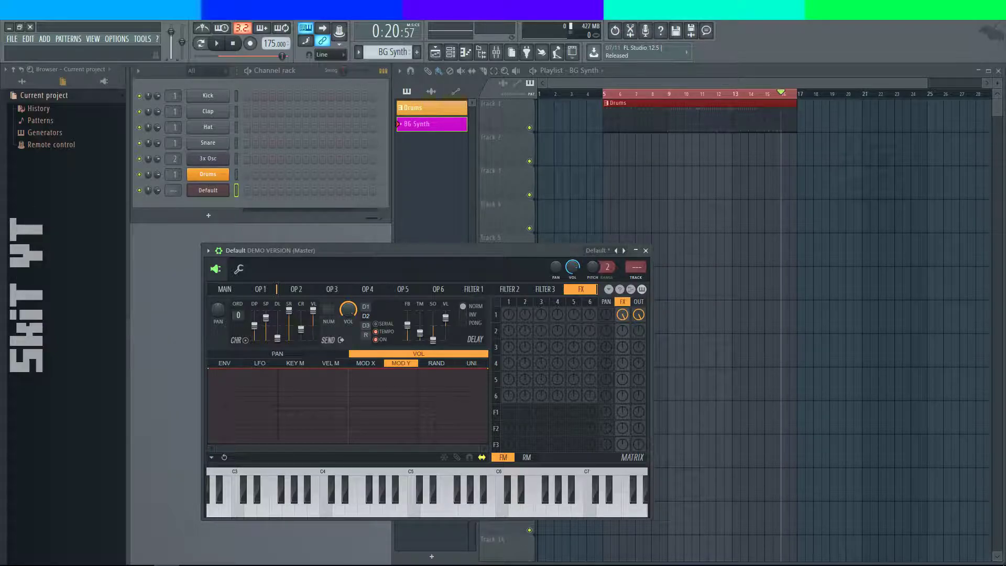
- Show Sytrus's main settings and play several notes to audition the patch
click(224, 290)
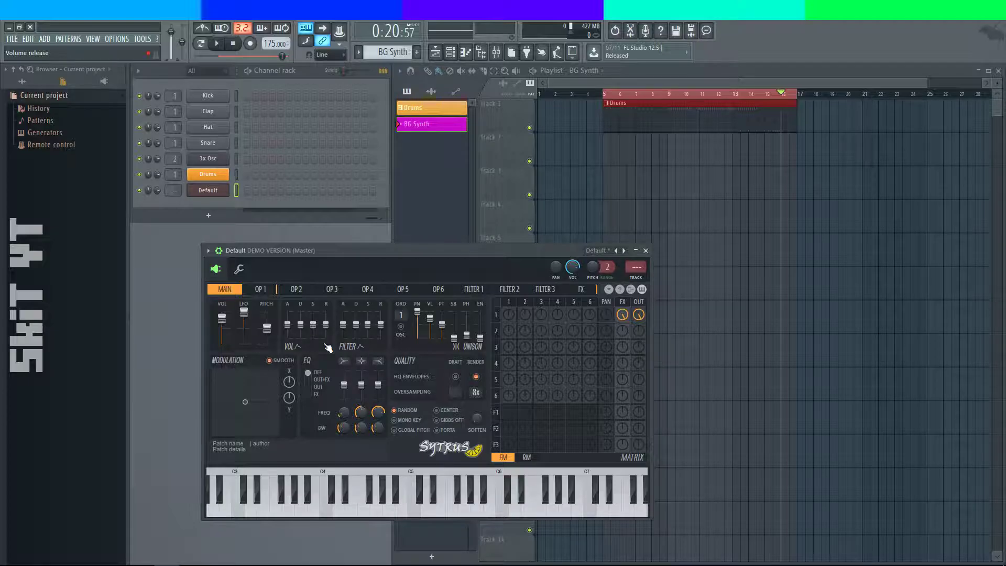
key(d)
key(w)
key(n)
key(v)
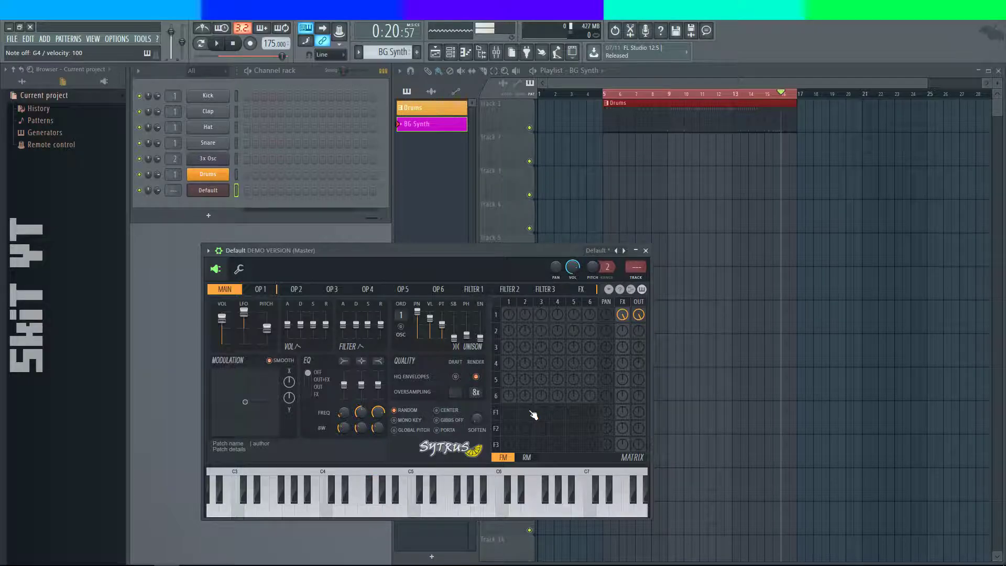
key(comma)
key(n)
key(t)
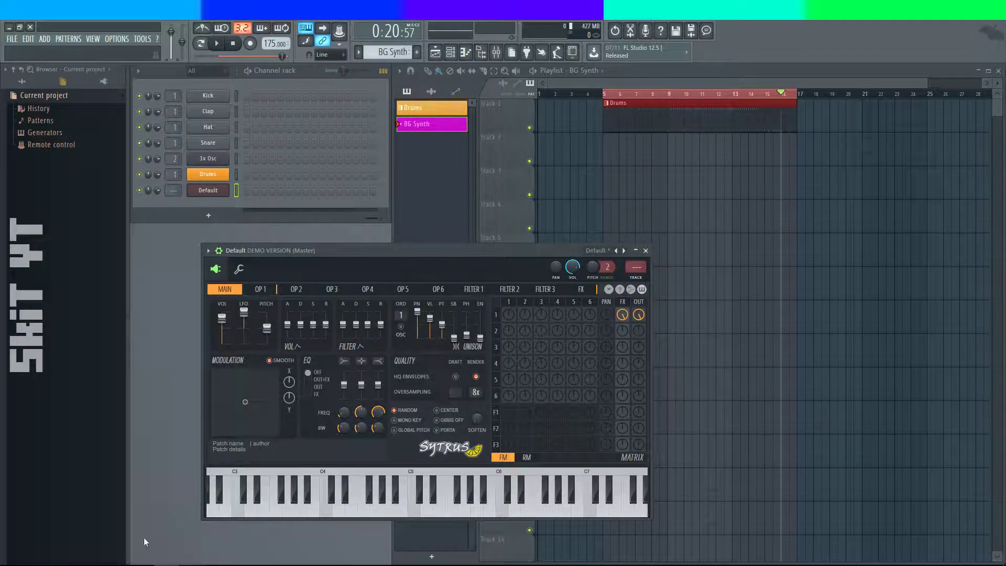
- Try other oversampling factors in Sytrus's quality settings, including 64x for draft, while auditioning a note
key(alt+Tab)
key(alt+Tab)
scroll(458, 395, up, 3)
scroll(458, 395, down, 1)
scroll(460, 392, up, 1)
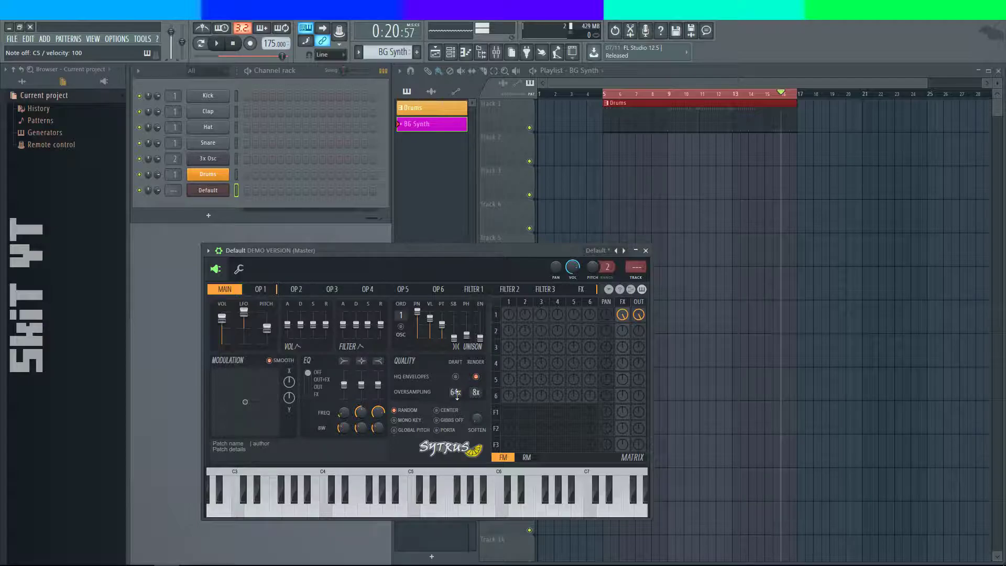
scroll(458, 395, down, 2)
scroll(458, 393, down, 2)
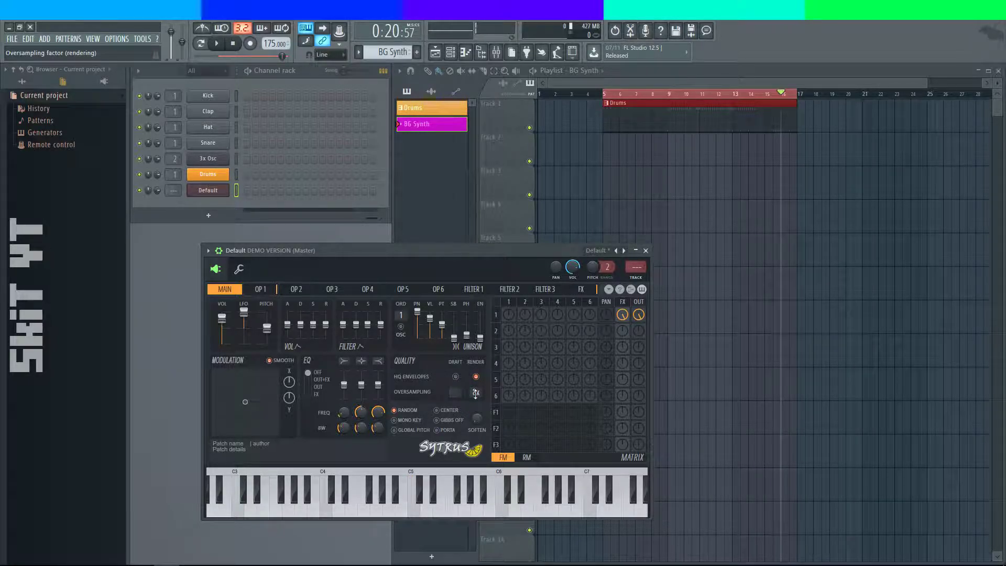
scroll(462, 394, up, 3)
- Enable Declick for operator 1 in Sytrus and return to the main settings
click(272, 289)
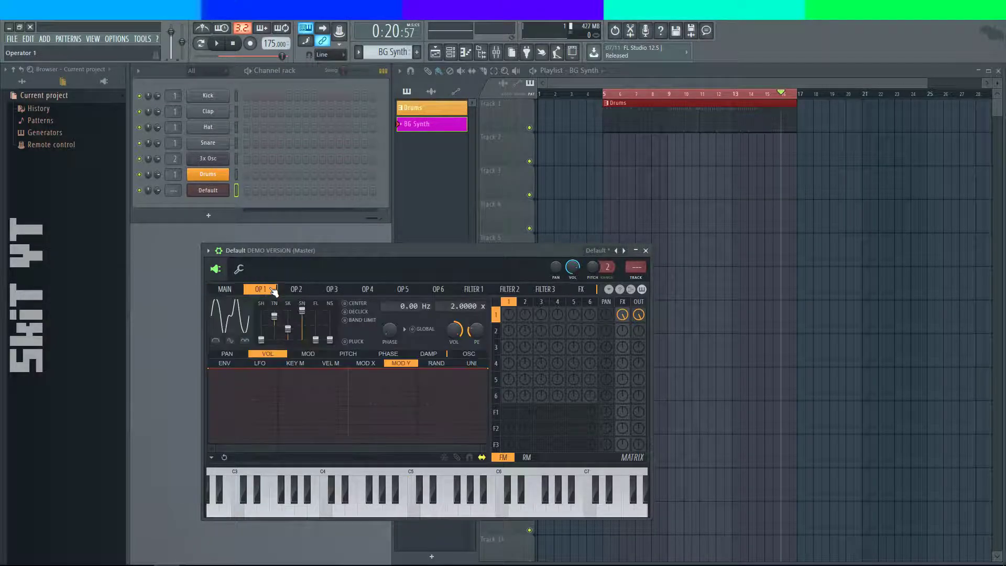
click(347, 312)
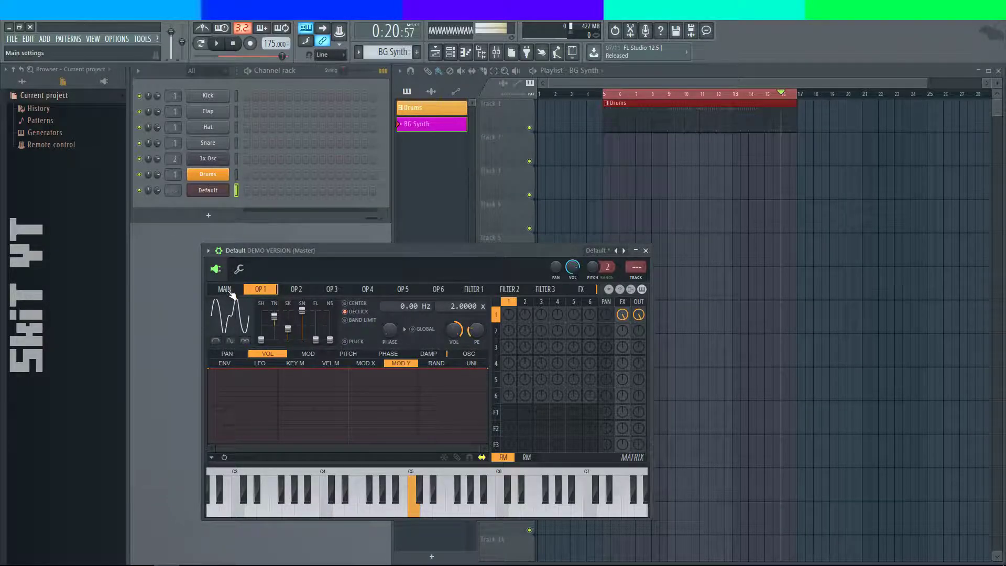
click(231, 291)
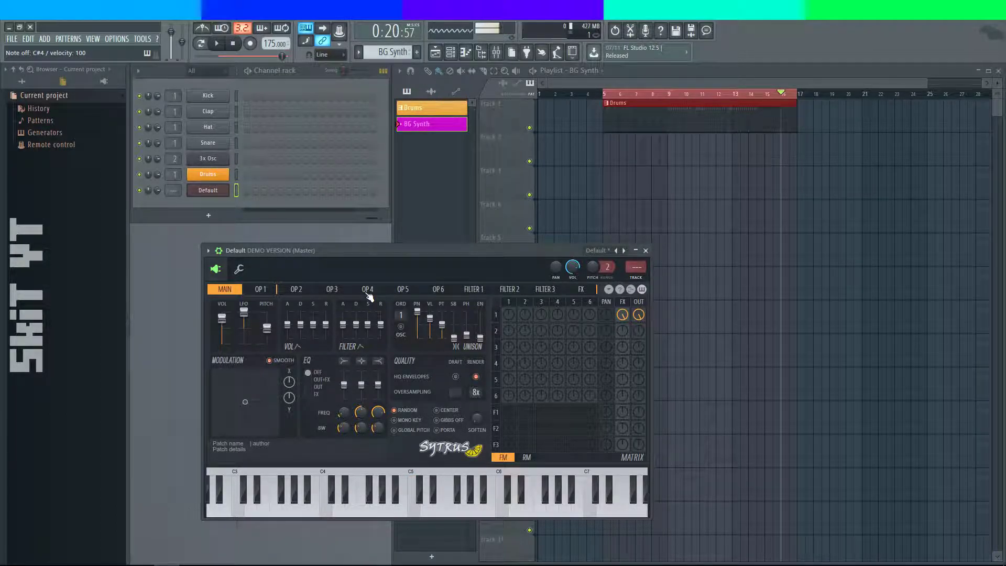
- Play repeated rising arpeggios with alternating top notes to audition the Sytrus patch
key(z)
key(c)
key(b)
key(q)
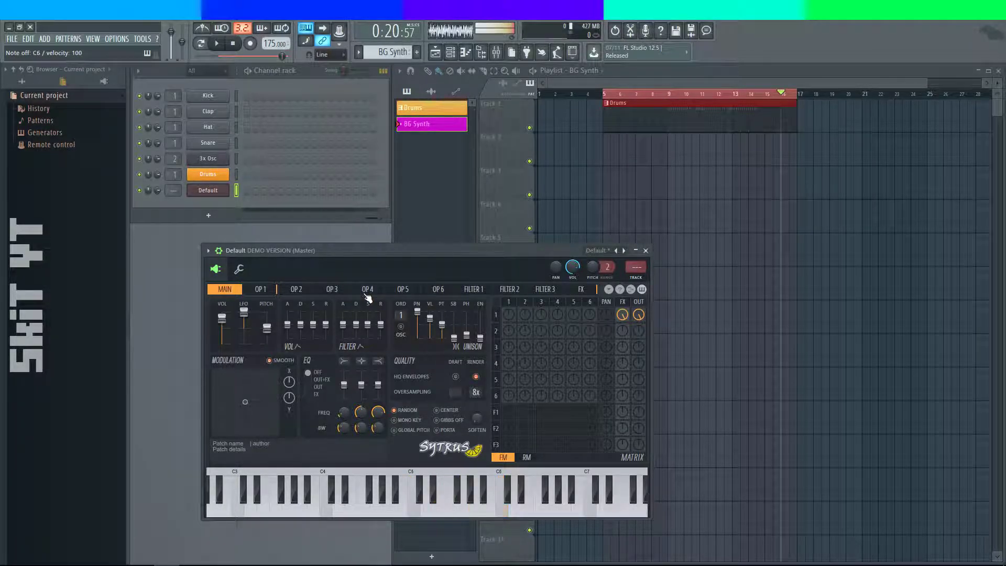
key(z)
key(c)
key(b)
key(w)
key(z)
key(c)
key(b)
key(q)
key(z)
key(c)
key(b)
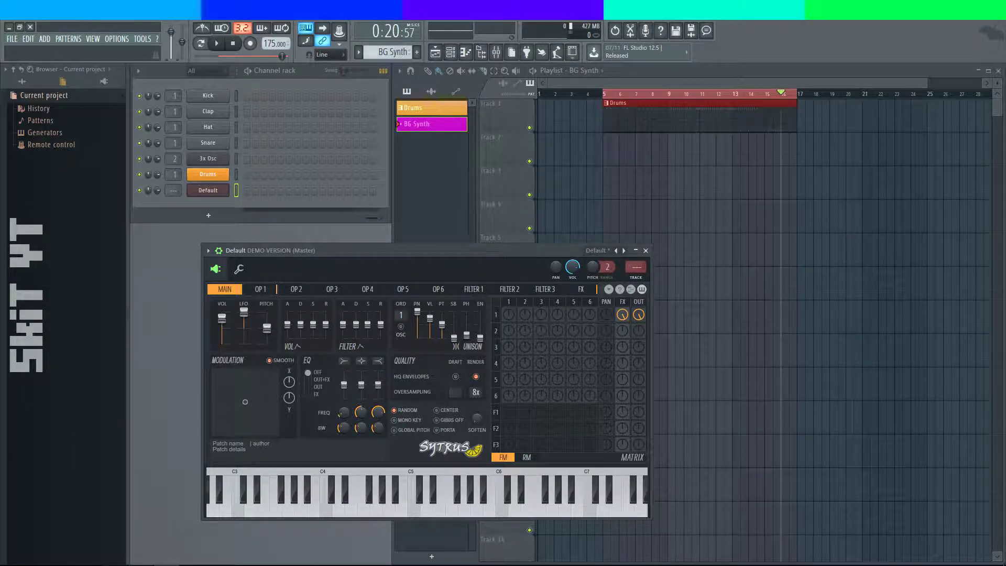
- Switch to the YouTube live dashboard, check the stream and chat, and return to FL Studio
key(alt+Tab)
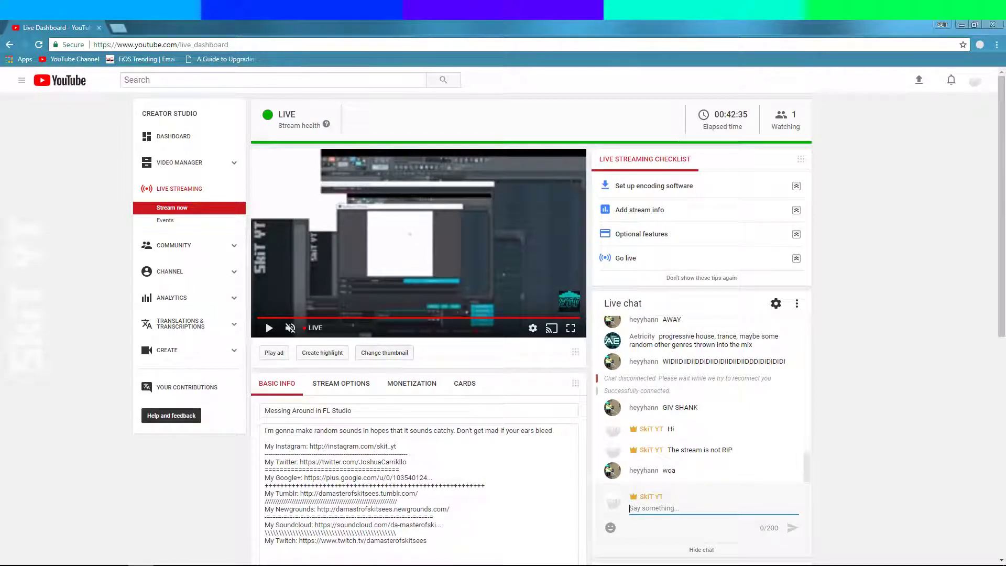
scroll(723, 411, down, 3)
scroll(112, 512, up, 3)
key(alt+Tab)
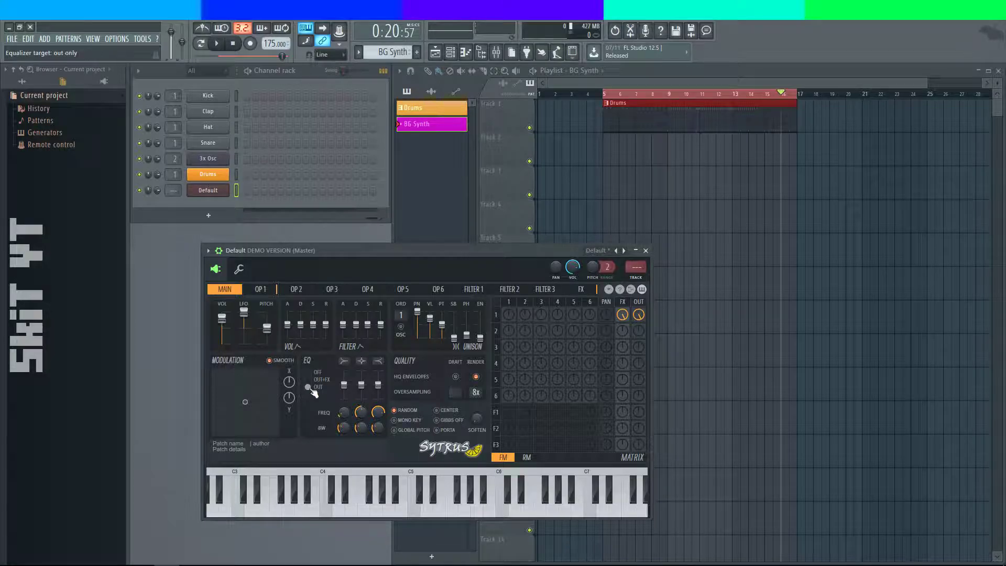
- Set the Sytrus equalizer target to Out+FX, comparing the other targets and auditioning a note
click(311, 396)
click(313, 389)
click(313, 396)
click(313, 379)
key(z)
key(z)
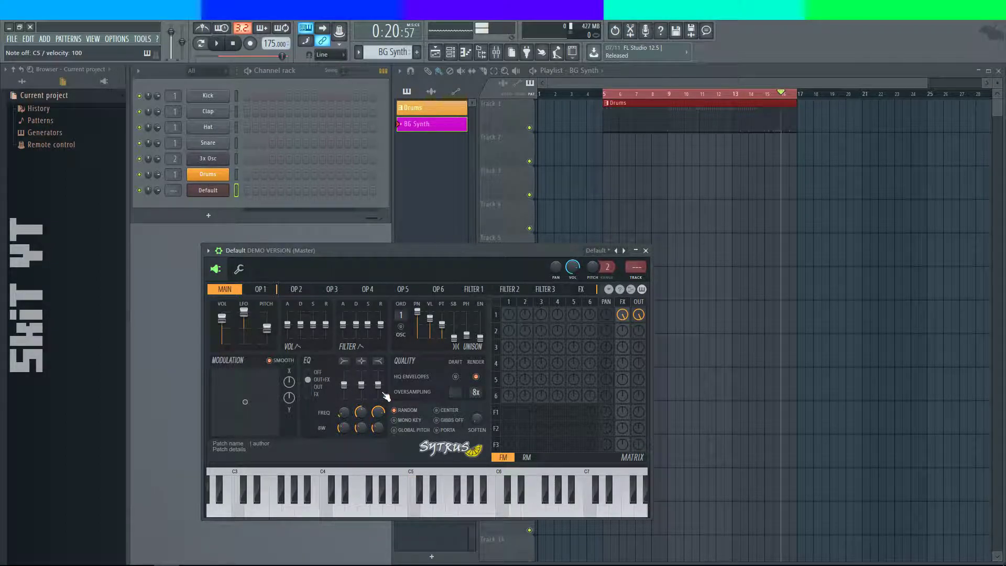
- Try different EQ band levels while auditioning notes, and undo the level changes
mouse_move(348, 391)
mouse_down()
mouse_move(348, 376)
mouse_move(348, 390)
mouse_move(366, 378)
mouse_move(363, 397)
mouse_up()
key(z)
key(z)
key(z)
key(z)
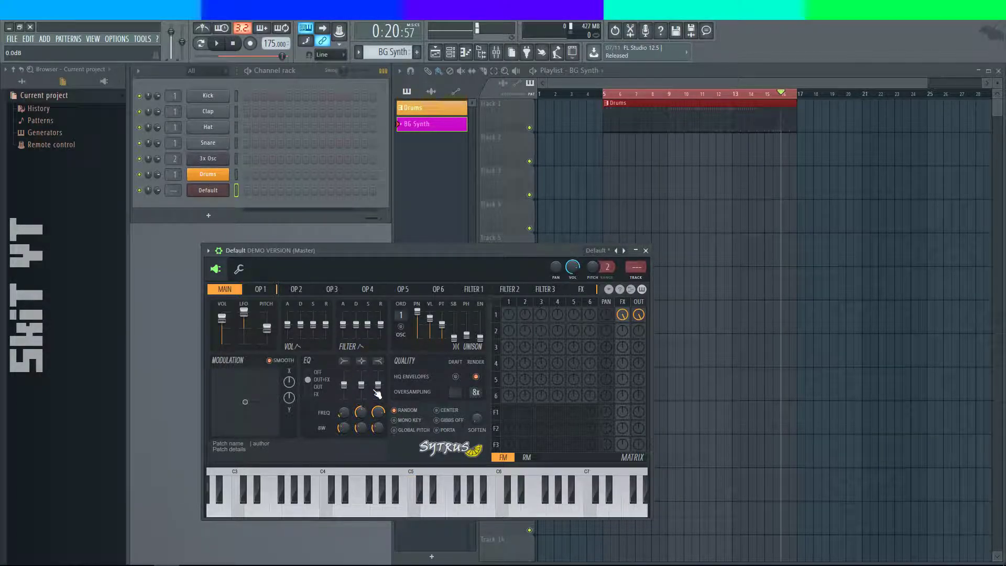
drag(343, 385, 343, 371)
key(z)
key(x)
key(ctrl+z)
key(ctrl+z)
key(ctrl+z)
key(z)
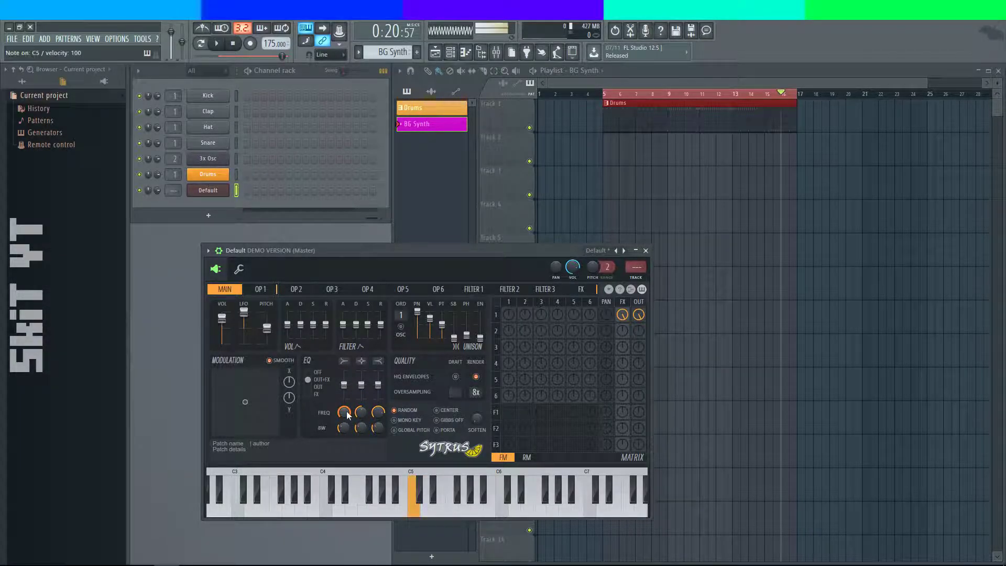
- Try other EQ band frequencies and widths while auditioning notes, and reset them to their defaults
drag(378, 414, 378, 440)
key(z)
key(z)
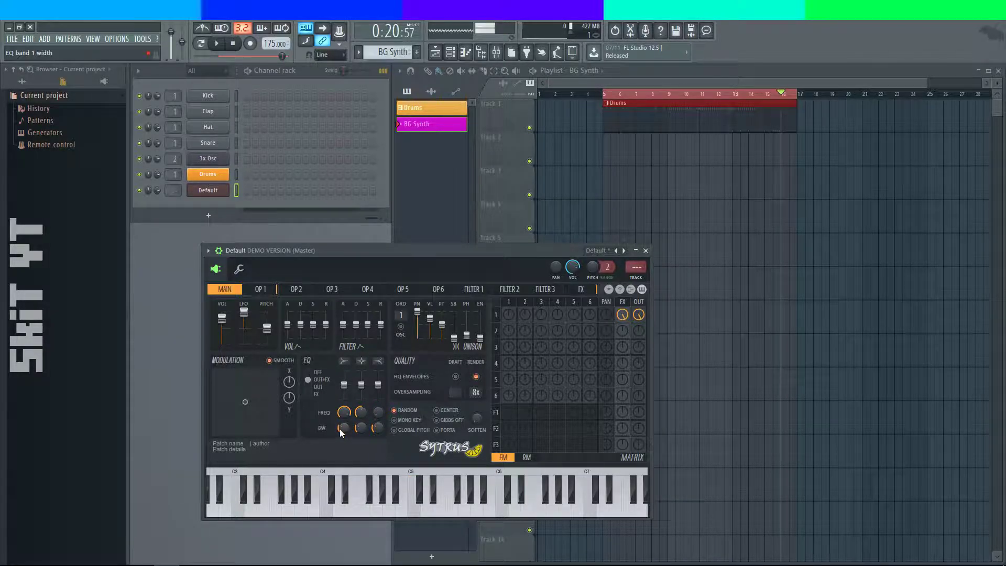
drag(382, 428, 346, 398)
key(z)
key(x)
key(z)
key(x)
key(z)
alt+click(347, 430)
alt+click(346, 413)
alt+click(372, 413)
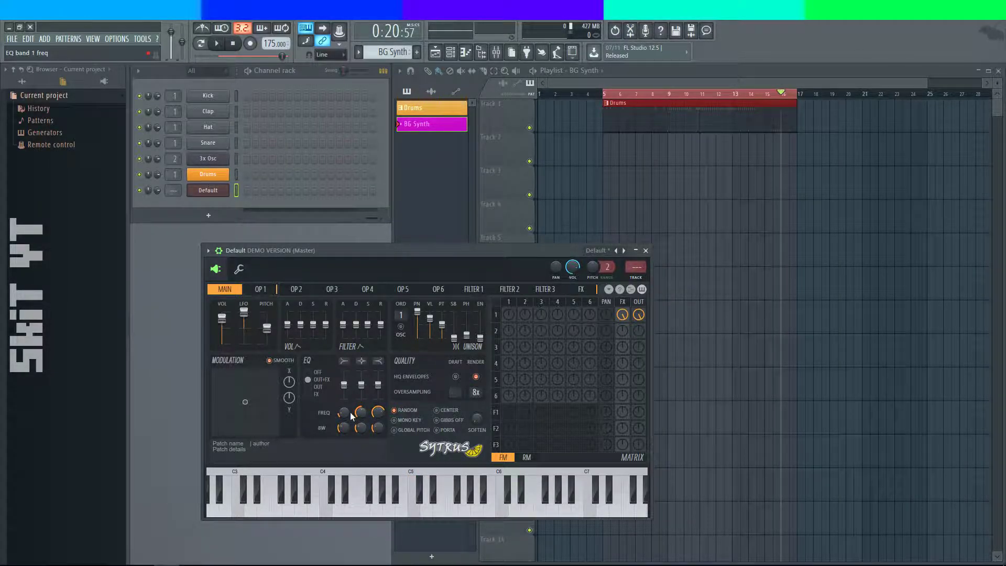
- Try boosting EQ band 1 and cutting bands 2 and 3 while auditioning notes, and reset all three levels
key(z)
key(z)
drag(344, 385, 364, 400)
key(z)
key(x)
key(z)
key(z)
key(x)
key(z)
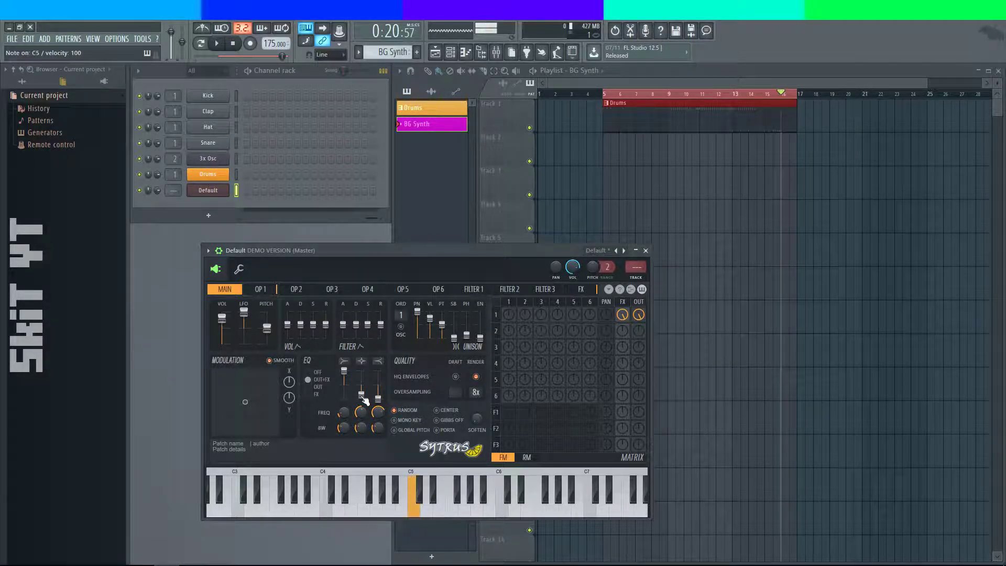
key(x)
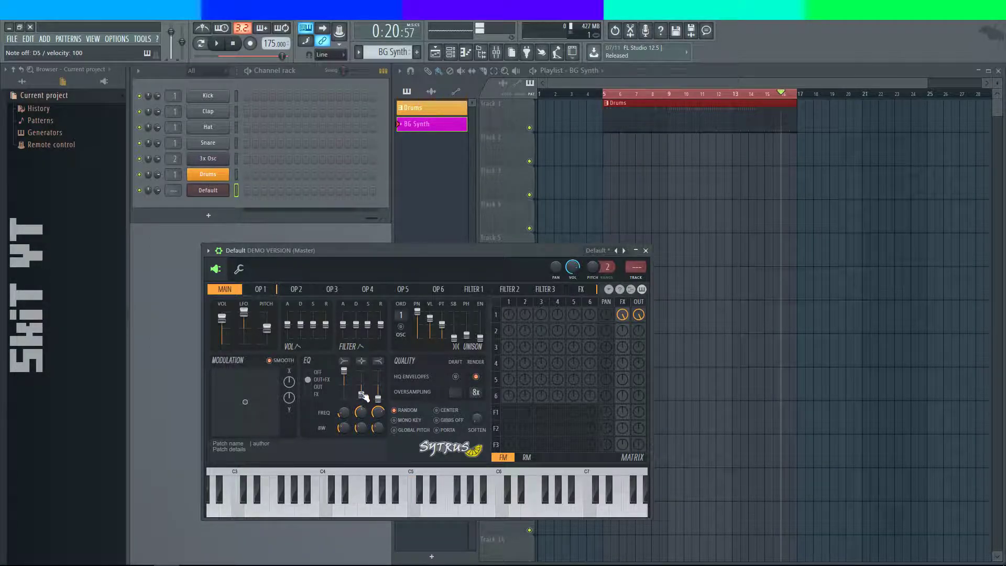
alt+click(361, 394)
alt+click(378, 399)
alt+click(343, 371)
key(z)
- Read the new live chat messages on the YouTube dashboard and return to FL Studio
click(180, 565)
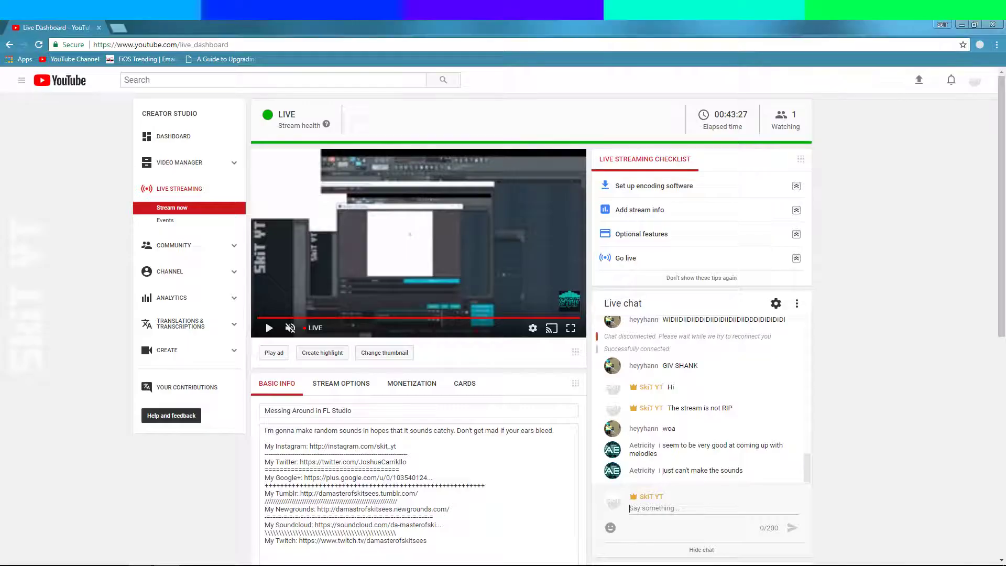
mouse_move(166, 565)
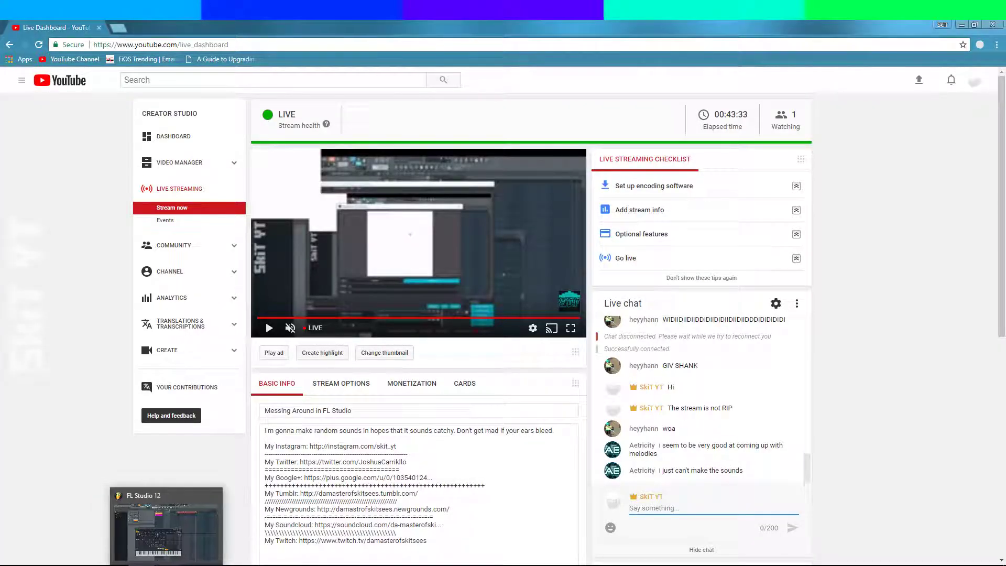
click(173, 565)
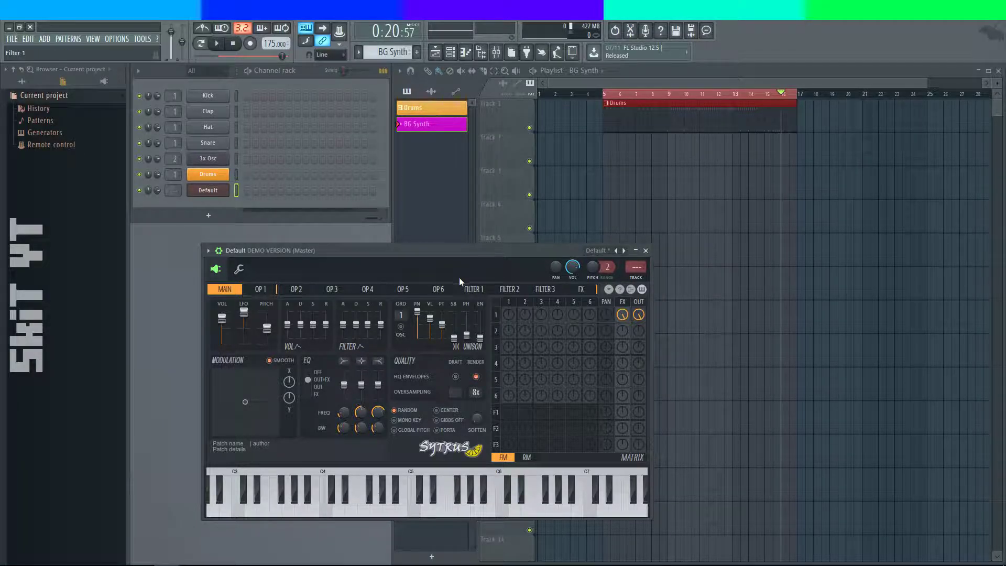
- Play short phrases and chords around C#4, F#4, G#4 and A#4 to find a chord progression
key(z)
key(c)
key(z)
key(g)
key(s)
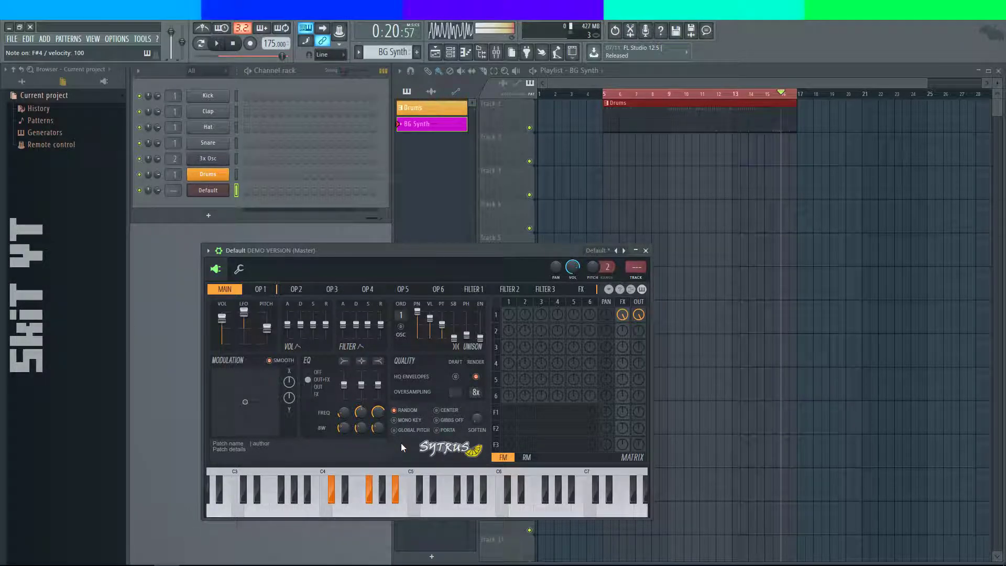
key(h)
key(s)
key(j)
key(h)
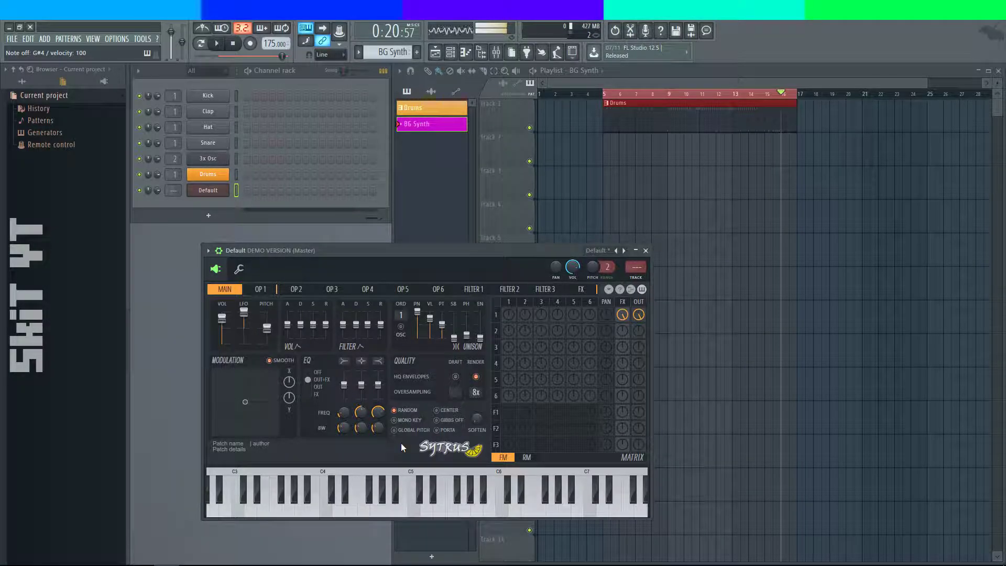
key(j)
key(g)
key(s)
key(h)
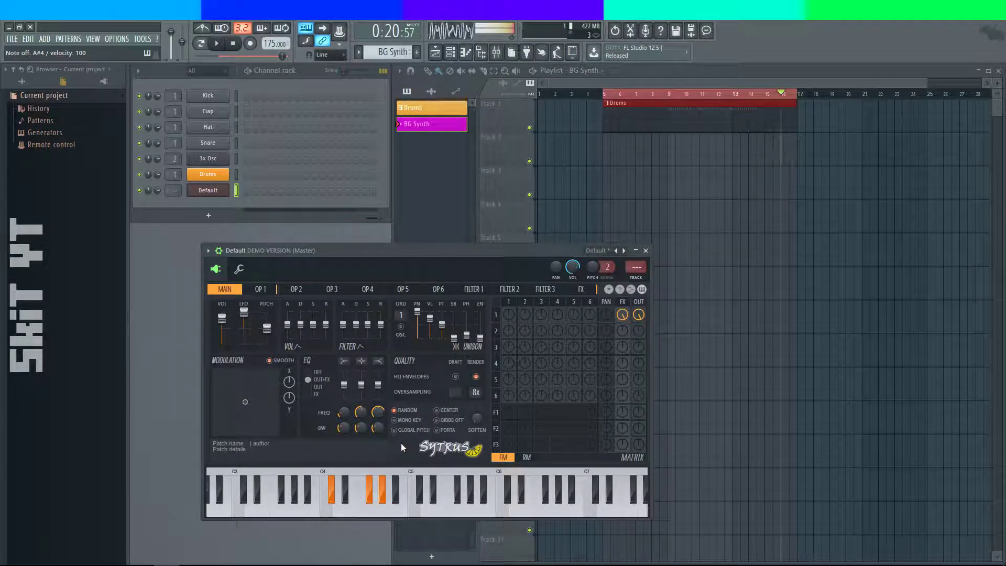
key(d)
key(s)
key(g)
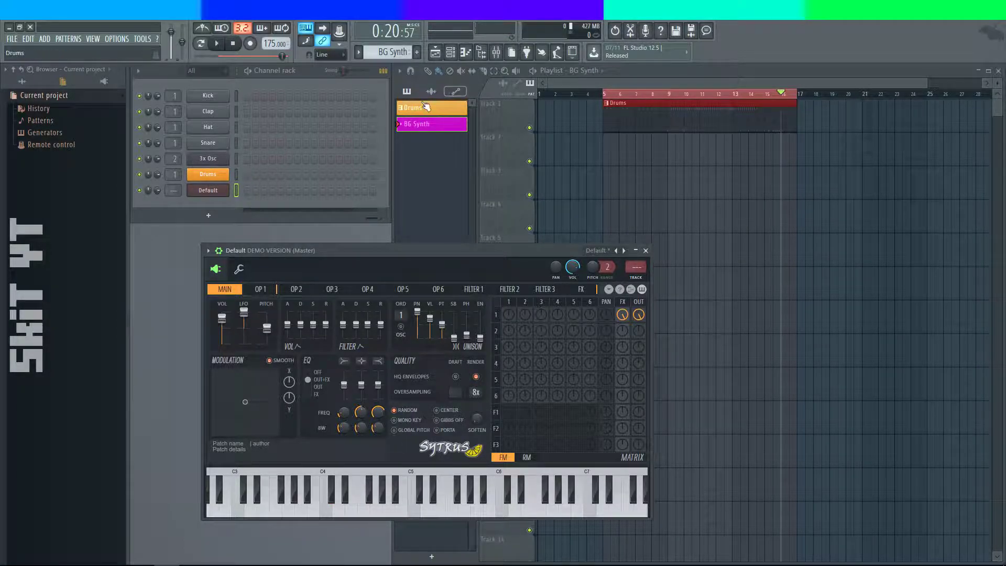
- Open the synth's piano roll and place a one-beat A#4 note at the start of bar 1
key(F7)
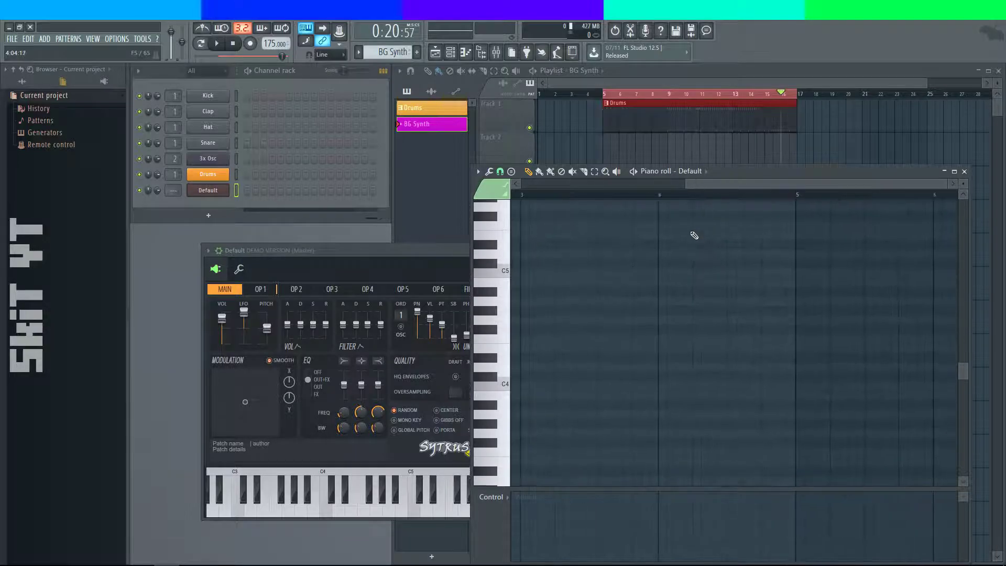
key(s)
key(g)
key(j)
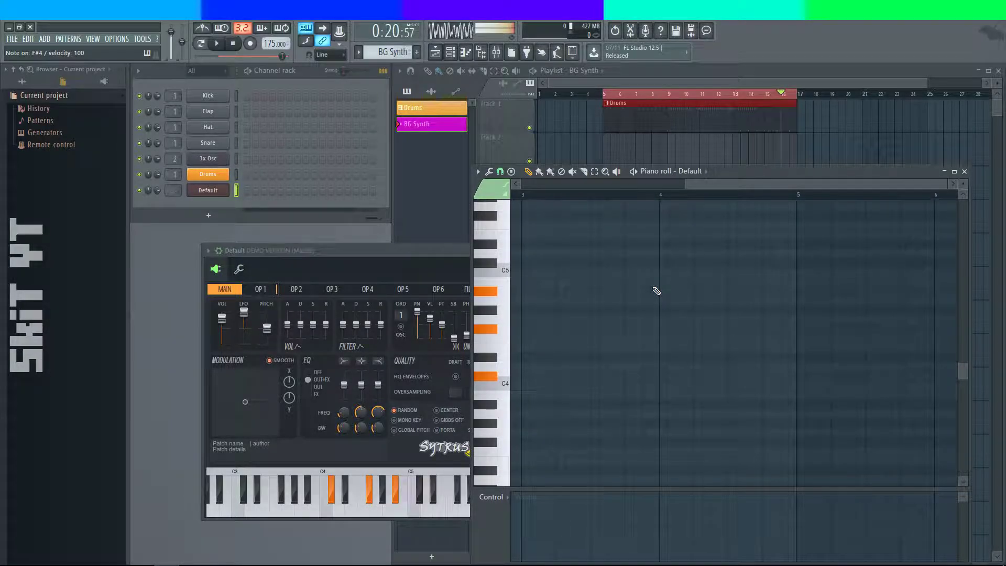
scroll(851, 305, up, 2)
scroll(914, 309, down, 1)
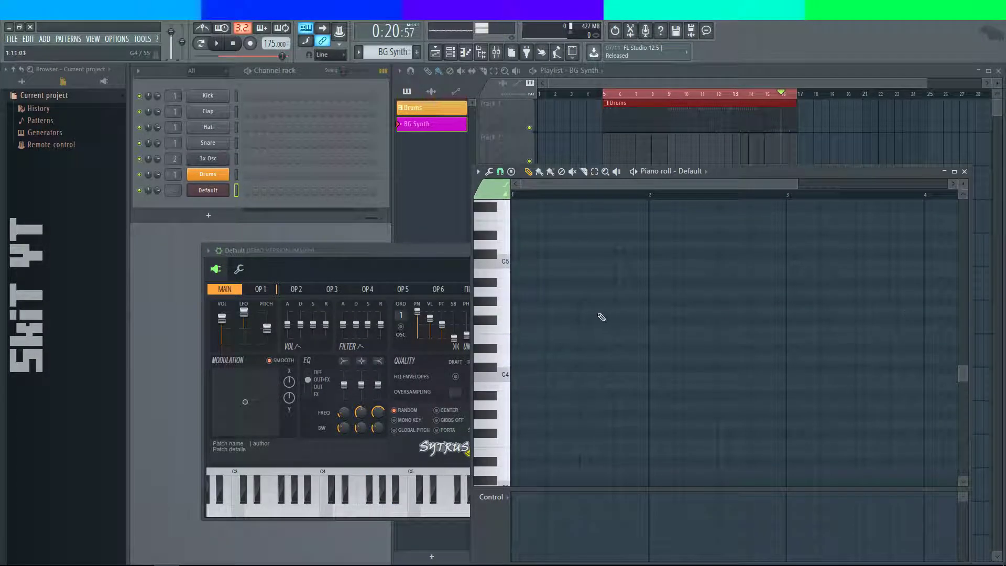
click(521, 285)
drag(526, 287, 548, 294)
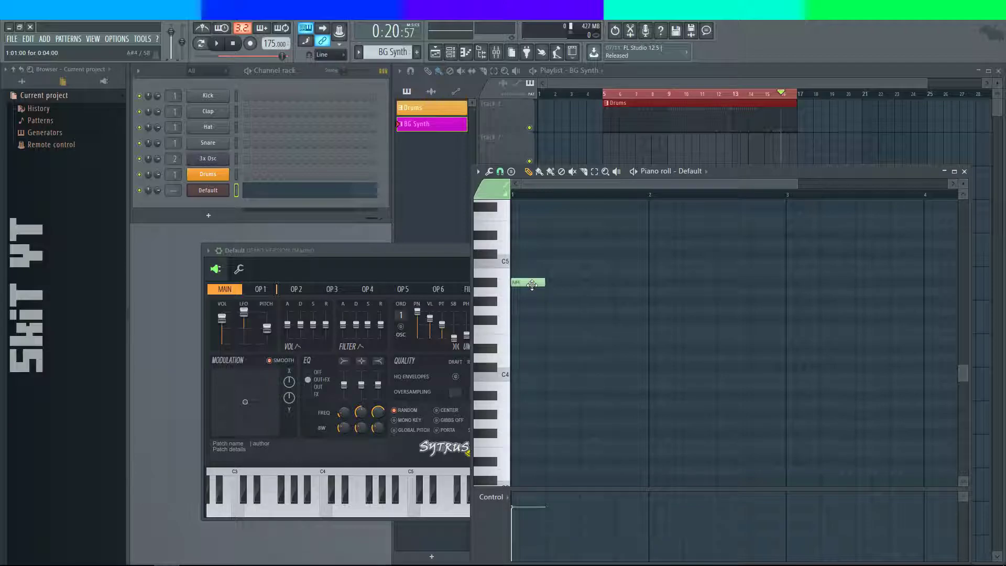
scroll(560, 293, up, 5)
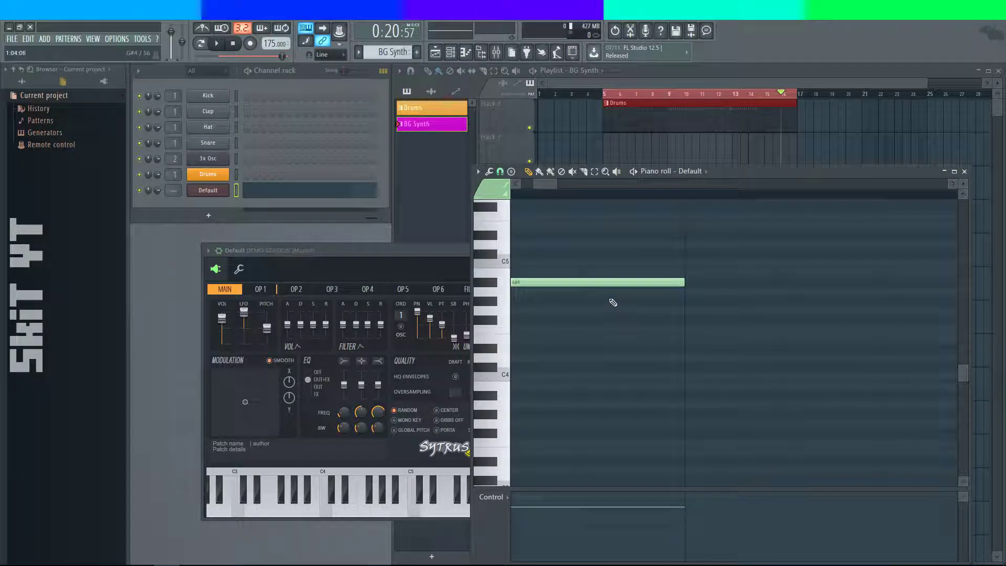
scroll(602, 303, down, 2)
scroll(603, 304, down, 1)
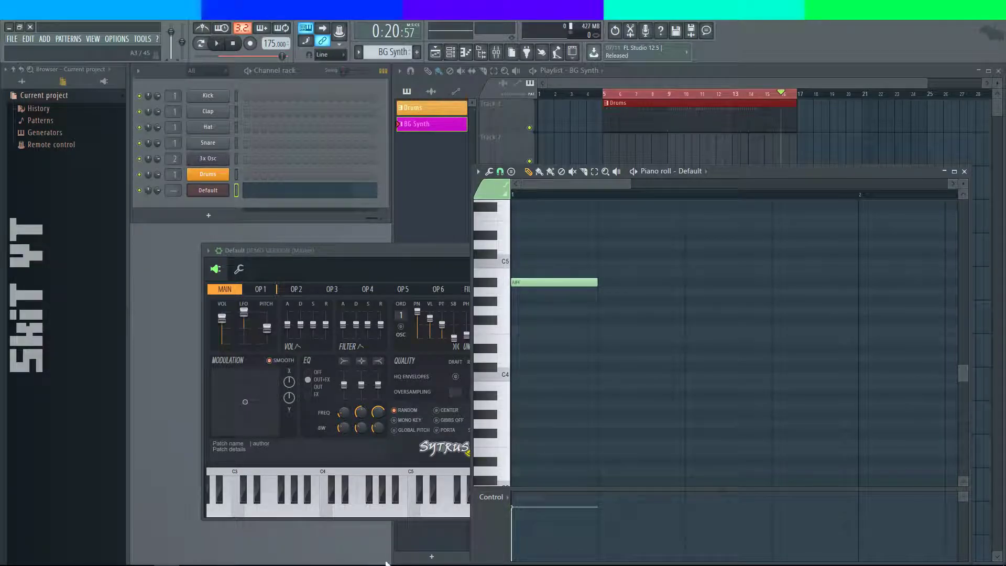
- Complete the first chord by adding one-beat F#4 and C#4 notes beneath the A#4, auditioning the pitches
key(alt+Tab)
key(alt+Tab)
key(s)
key(d)
key(g)
key(j)
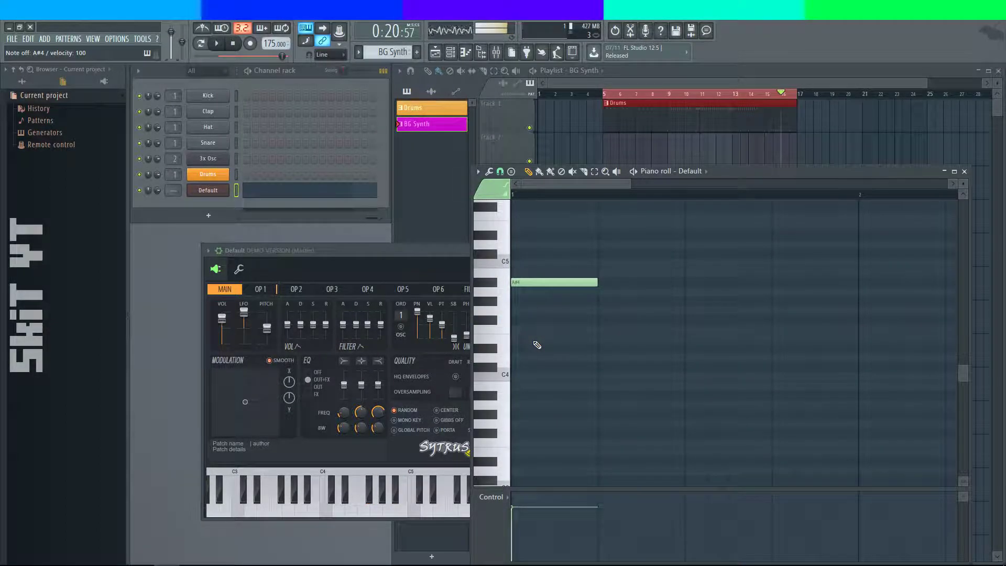
click(534, 320)
drag(535, 320, 513, 320)
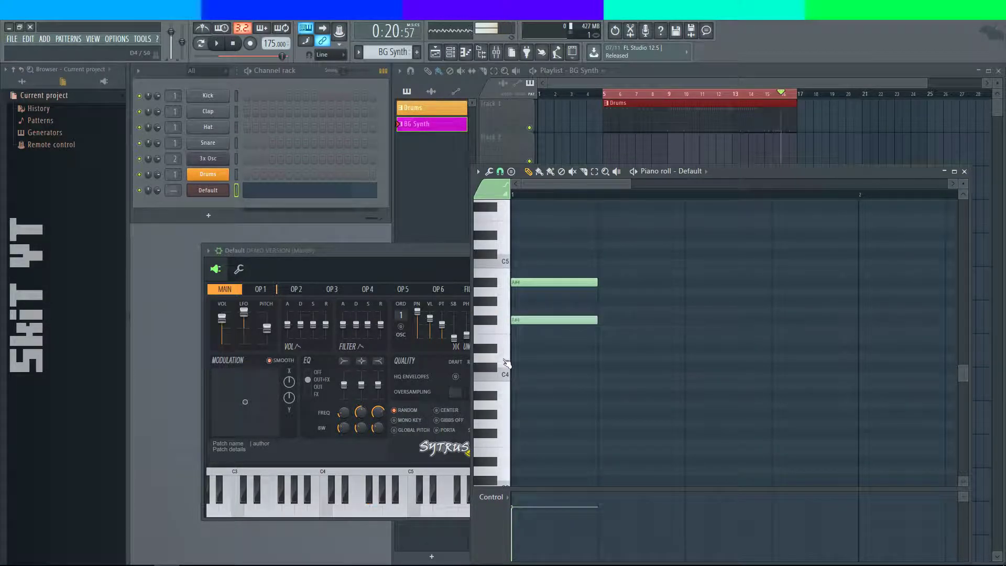
key(g)
key(s)
click(520, 367)
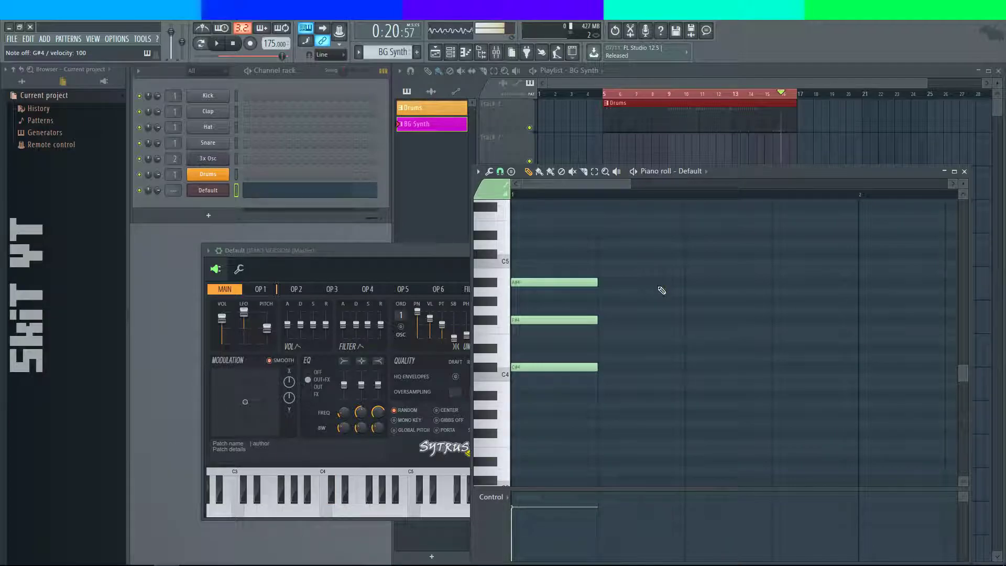
- Audition the next chord and add one-beat G#4, F#4 and C#4 notes on beat 2
key(s)
key(j)
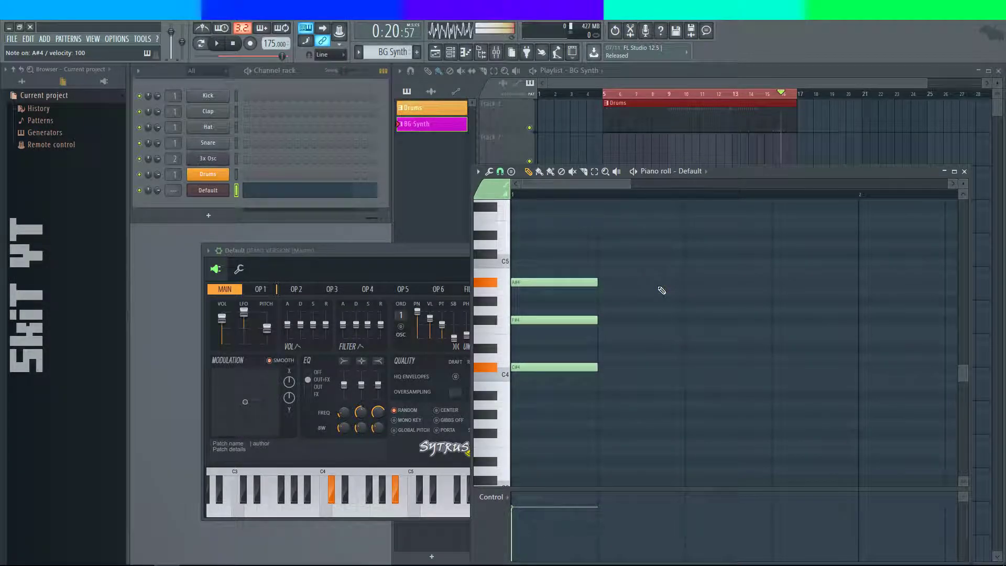
key(j)
key(g)
key(s)
key(h)
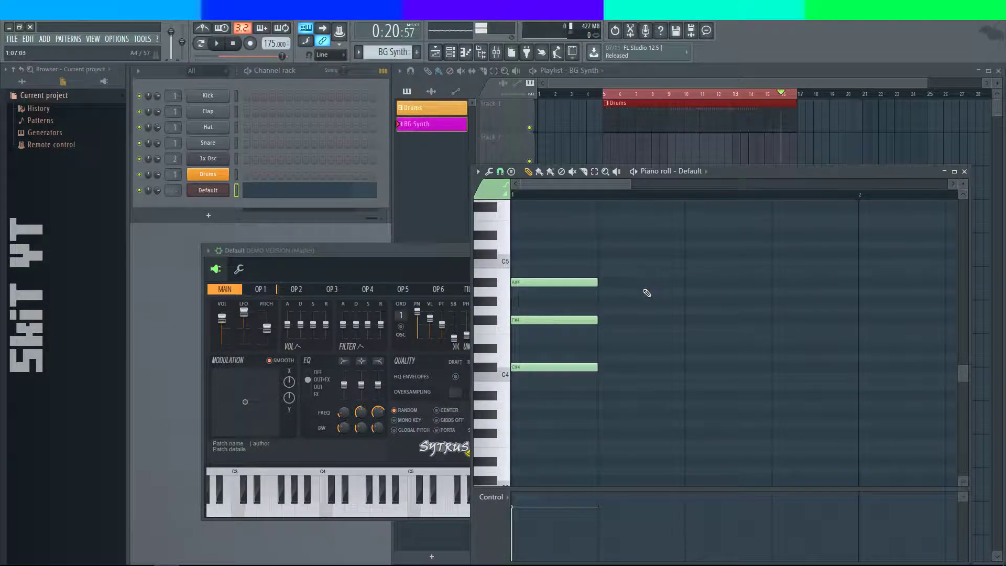
click(608, 301)
click(604, 320)
click(601, 367)
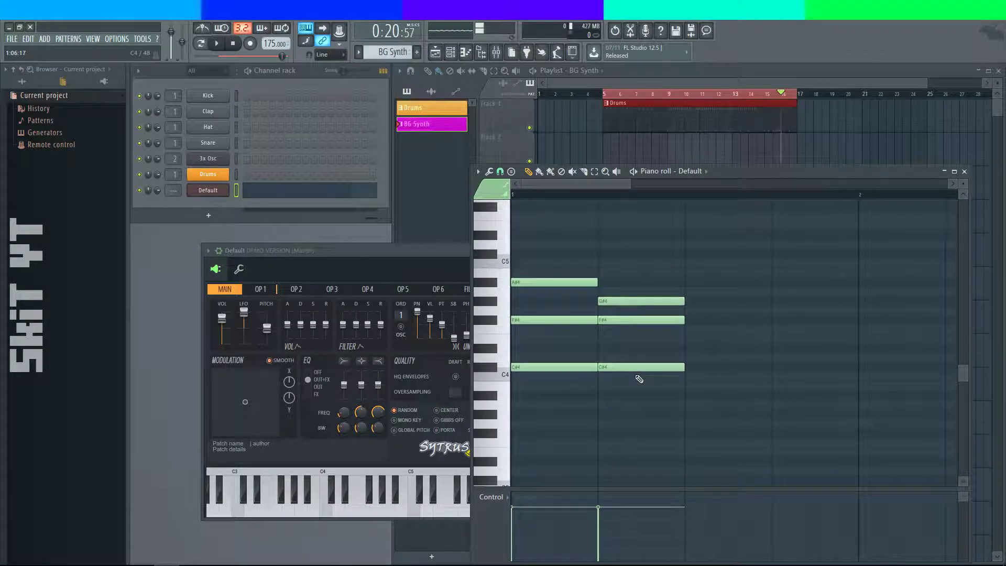
- Play the C#4, F#4 and A#4 chord and variations on it to find the third chord
key(s)
key(g)
key(j)
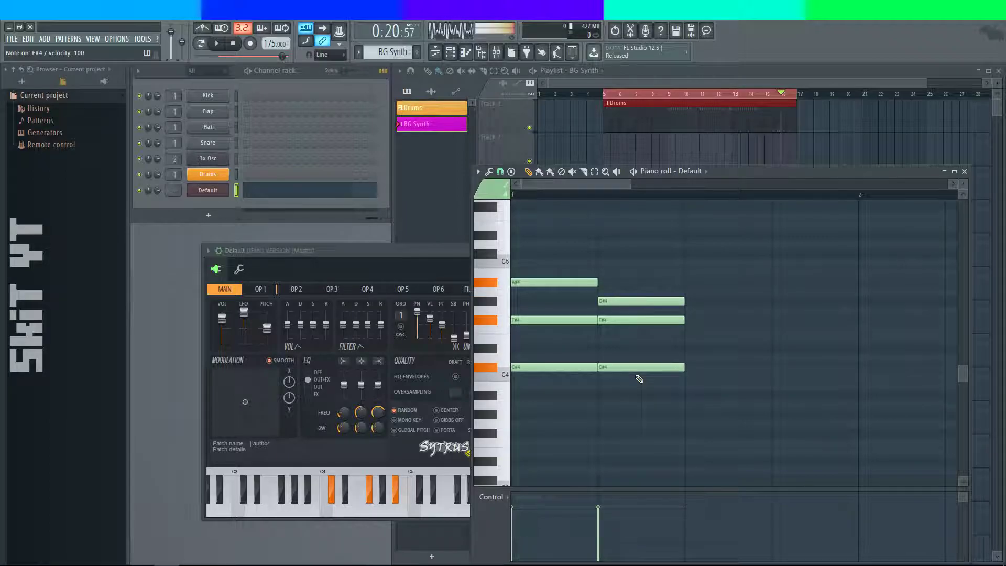
key(h)
key(d)
key(j)
key(g)
key(d)
key(j)
key(h)
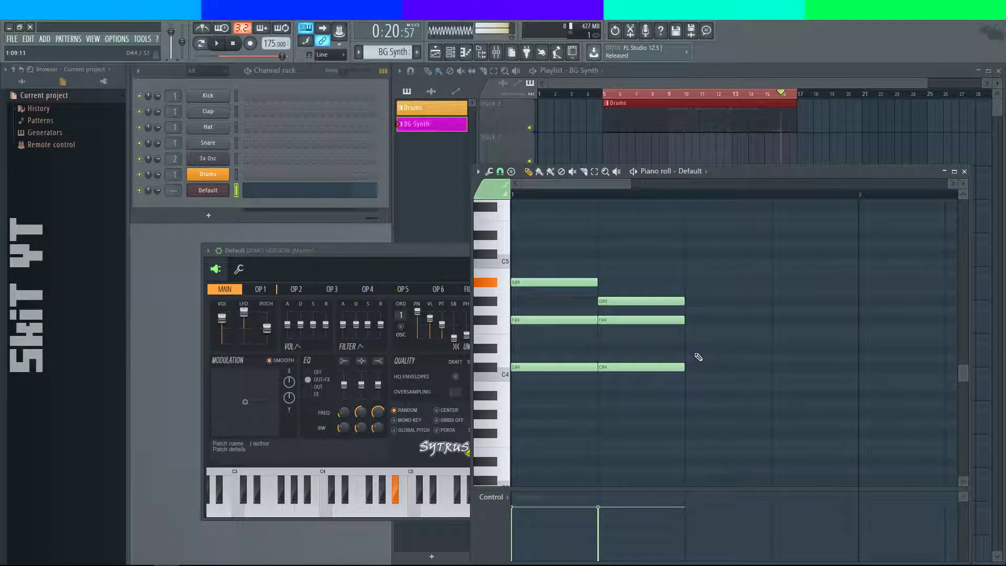
- Add one-beat A#4 and D#4 notes on beat 3 and C#4 and F#4 notes on beat 4, and play back the pattern
click(688, 283)
click(689, 348)
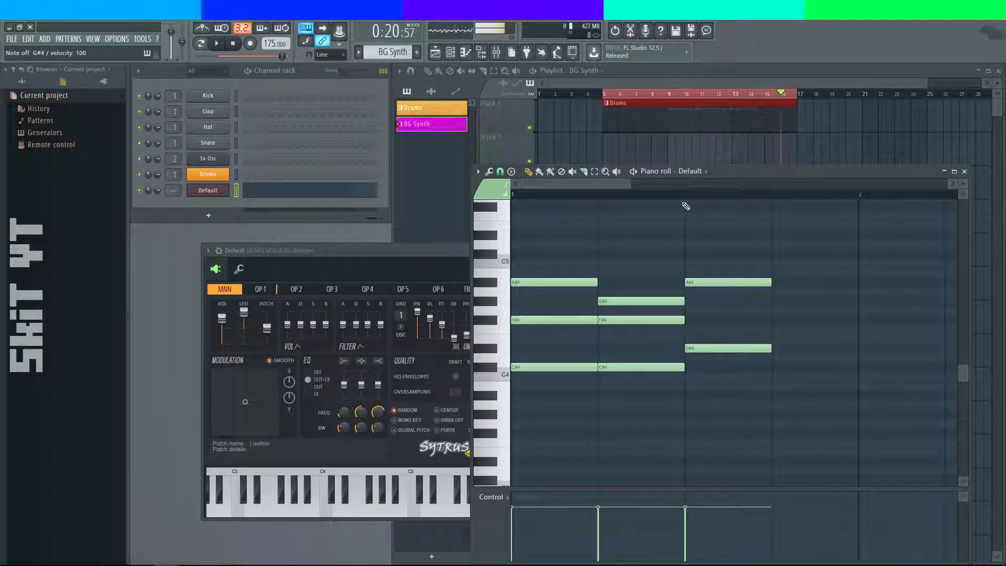
click(778, 367)
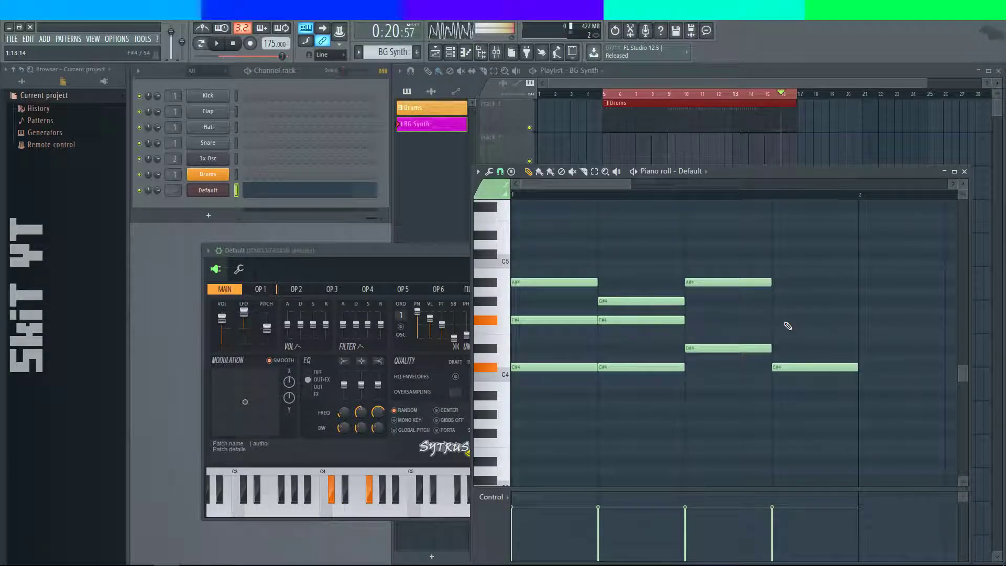
click(784, 320)
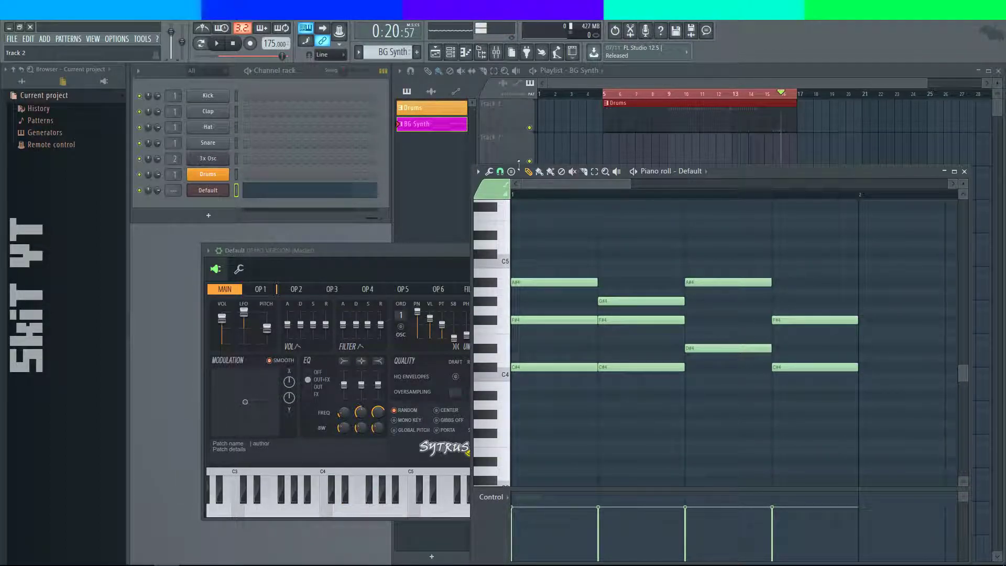
key(space)
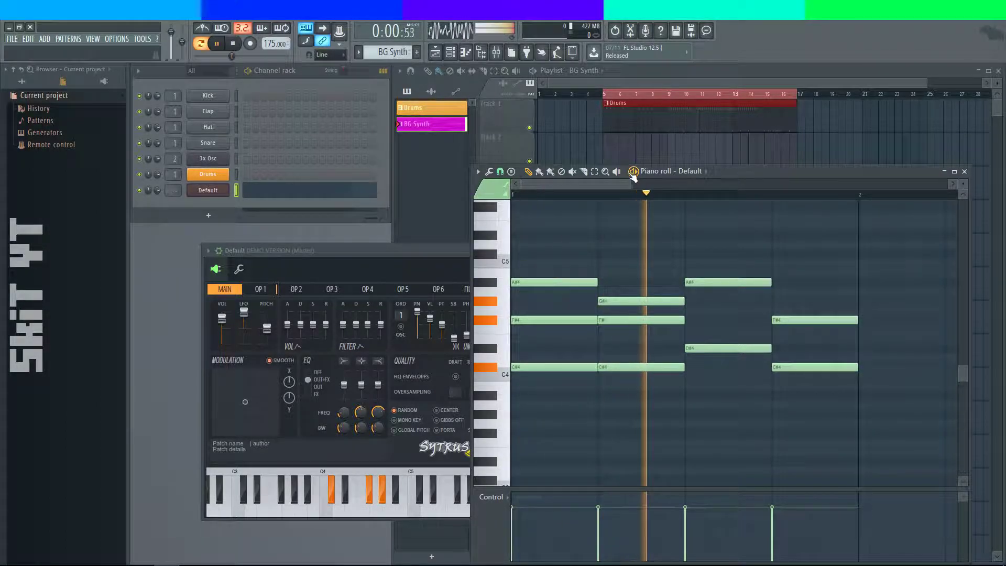
key(space)
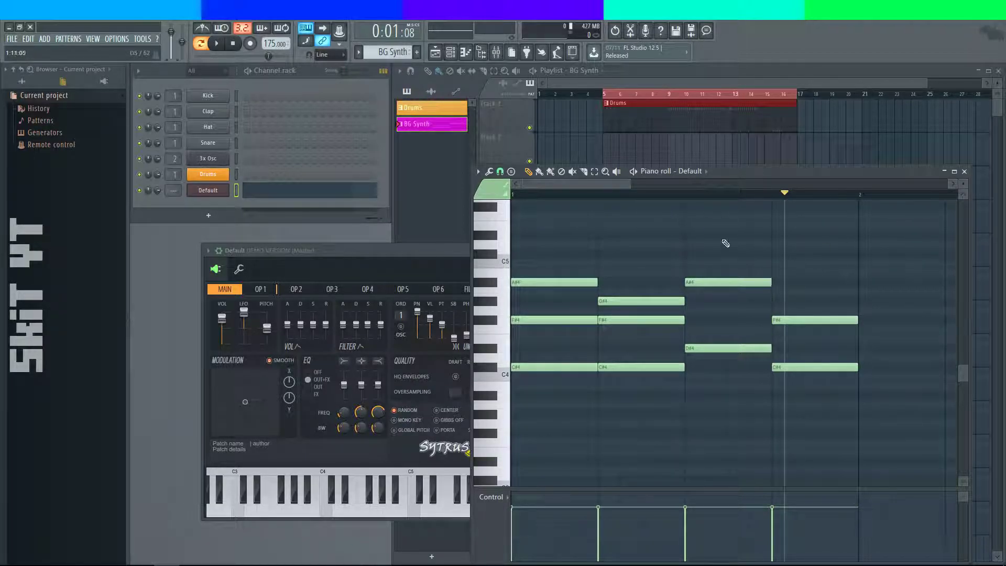
- Show the mixer beneath the channel rack, with the playlist and the synth's piano roll open alongside it
click(481, 51)
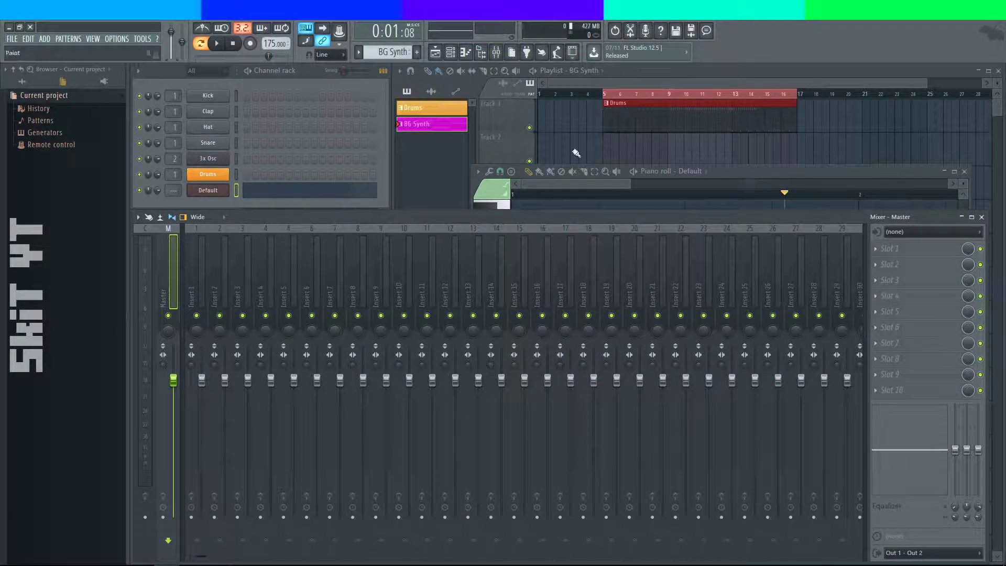
click(442, 56)
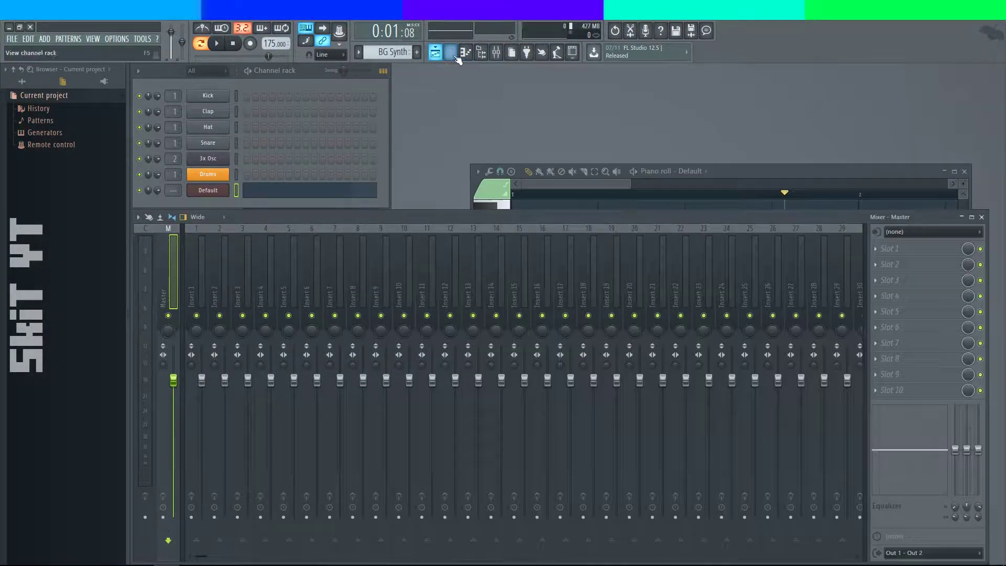
click(436, 54)
click(502, 59)
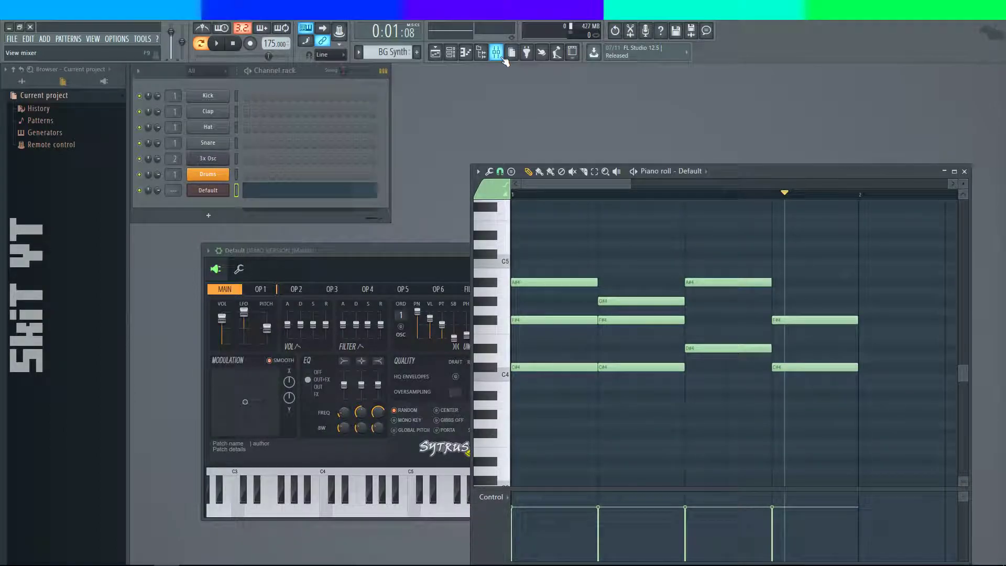
click(496, 53)
click(450, 52)
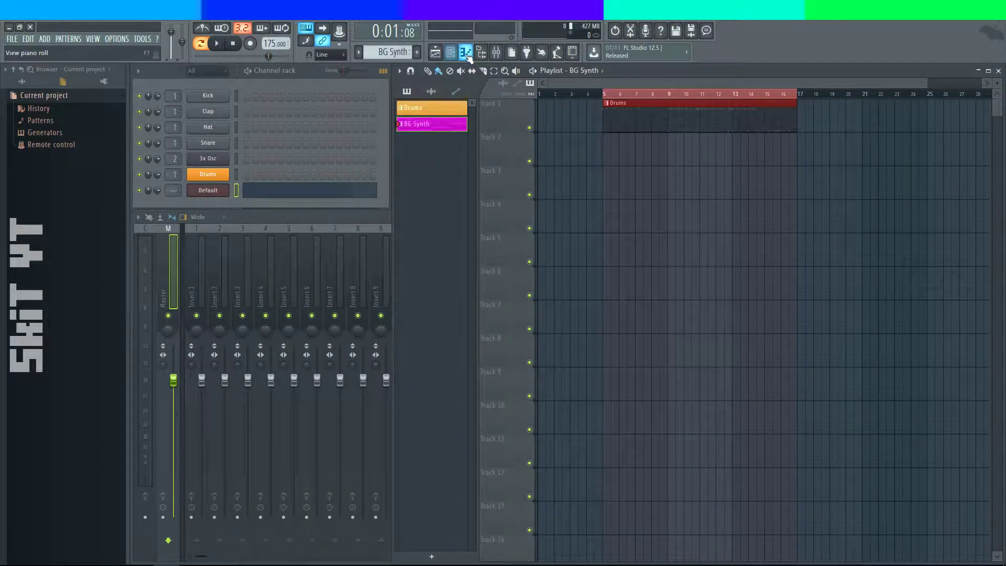
click(466, 52)
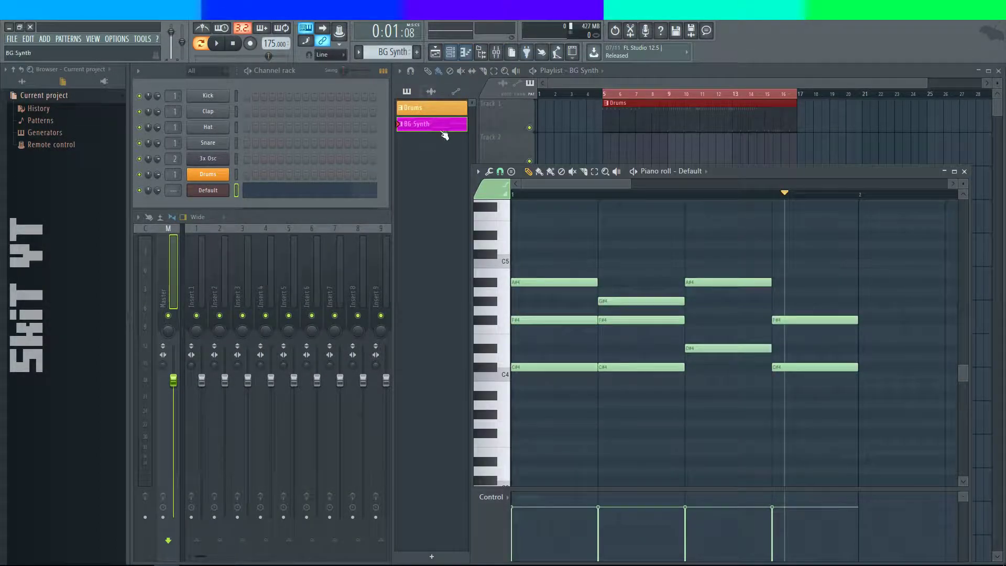
- Route the Default synth channel to mixer track 2
click(219, 178)
click(223, 191)
click(225, 192)
click(225, 192)
scroll(168, 192, down, 1)
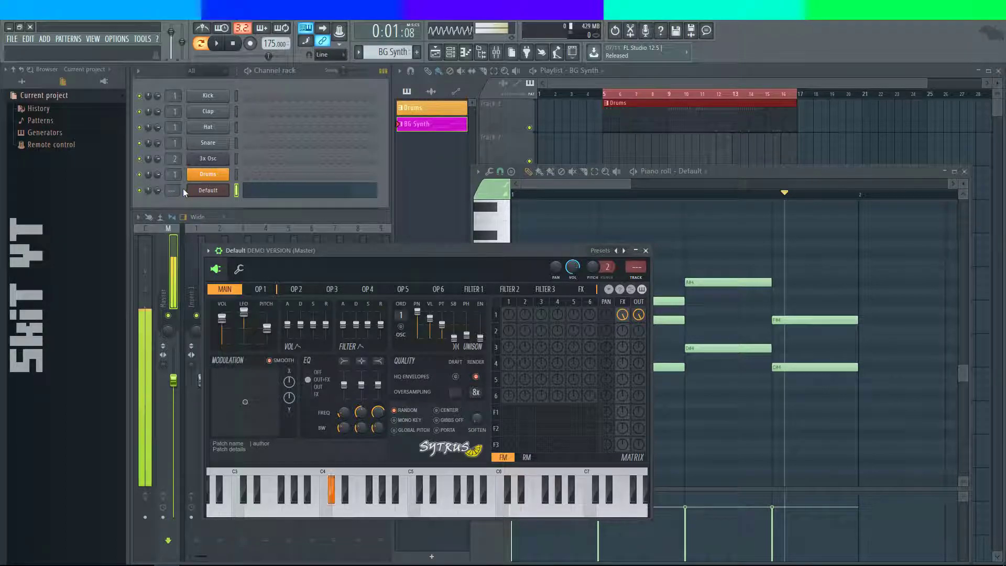
scroll(173, 193, up, 1)
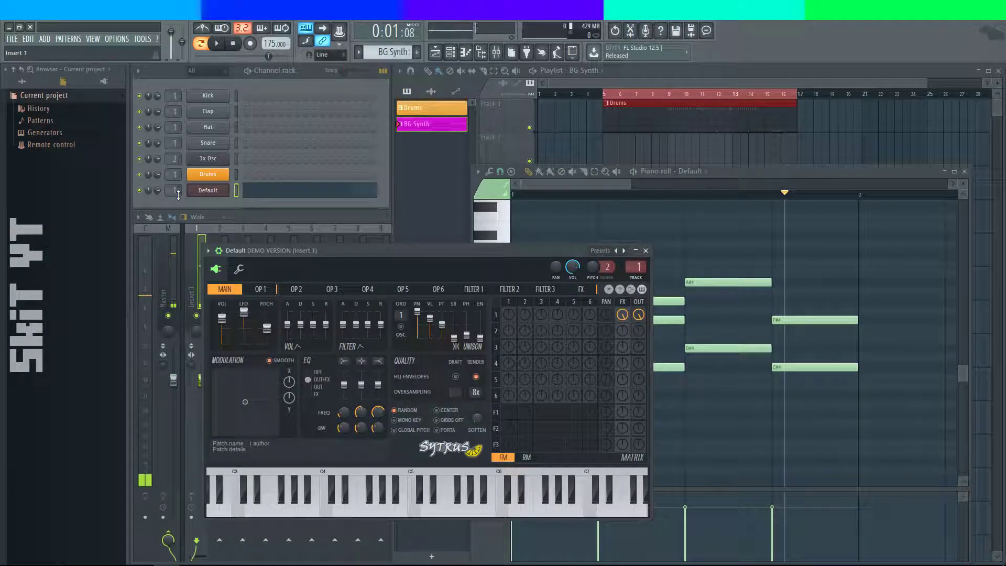
scroll(178, 195, up, 1)
- Delete the 3x Osc channel from the channel rack
click(203, 160)
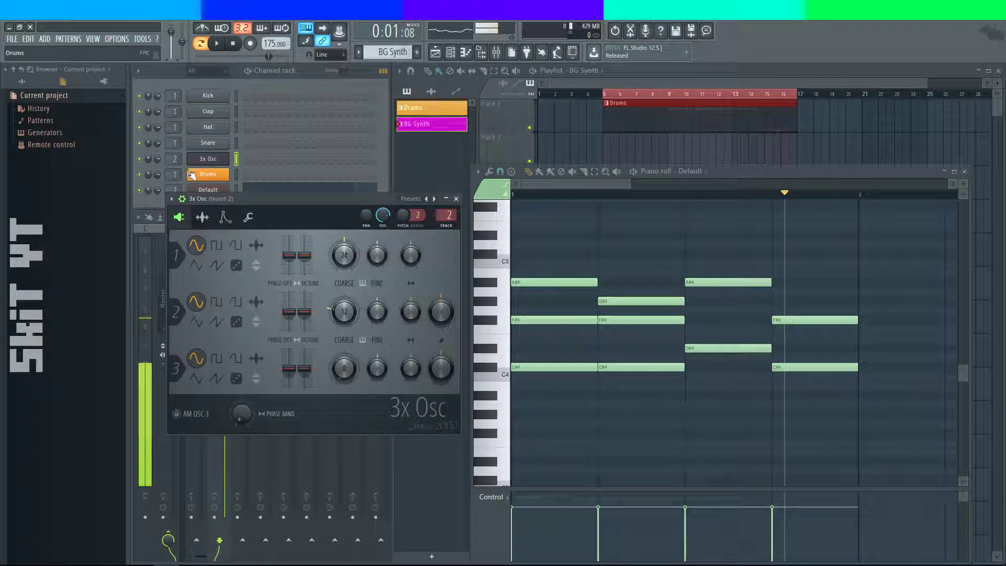
right_click(204, 159)
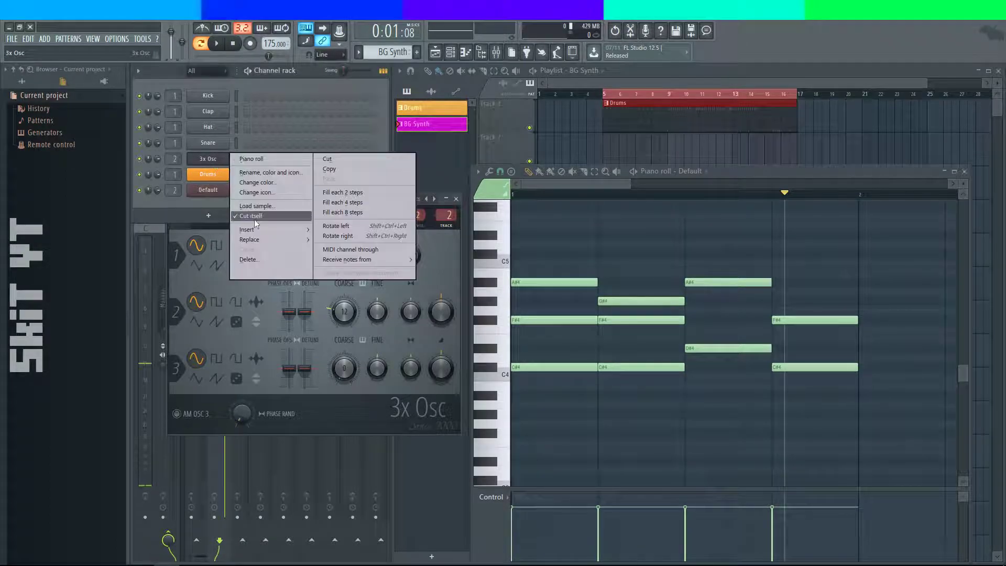
click(269, 259)
click(557, 321)
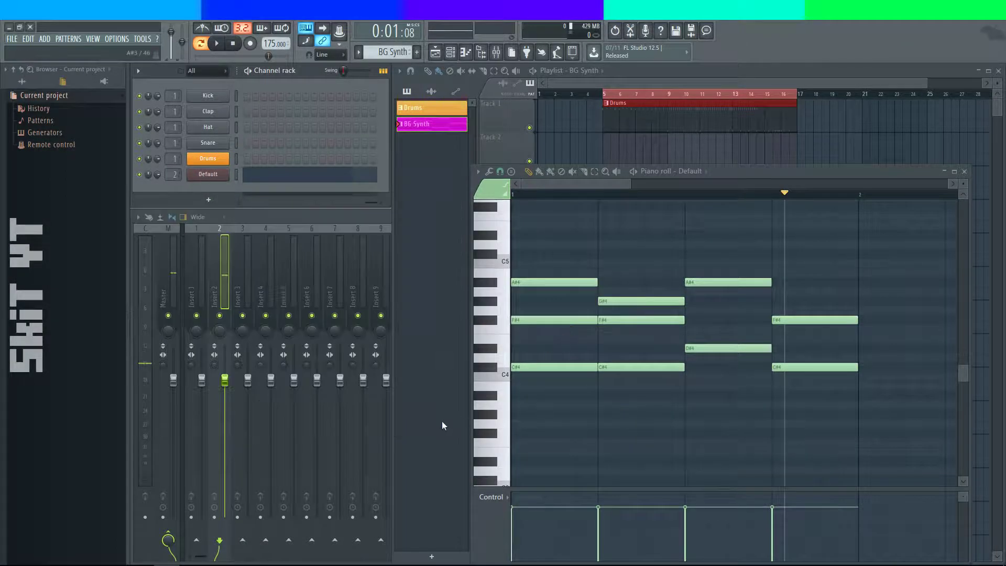
- Open the Default synth briefly and audition its sound through mixer track 2
click(208, 174)
click(646, 252)
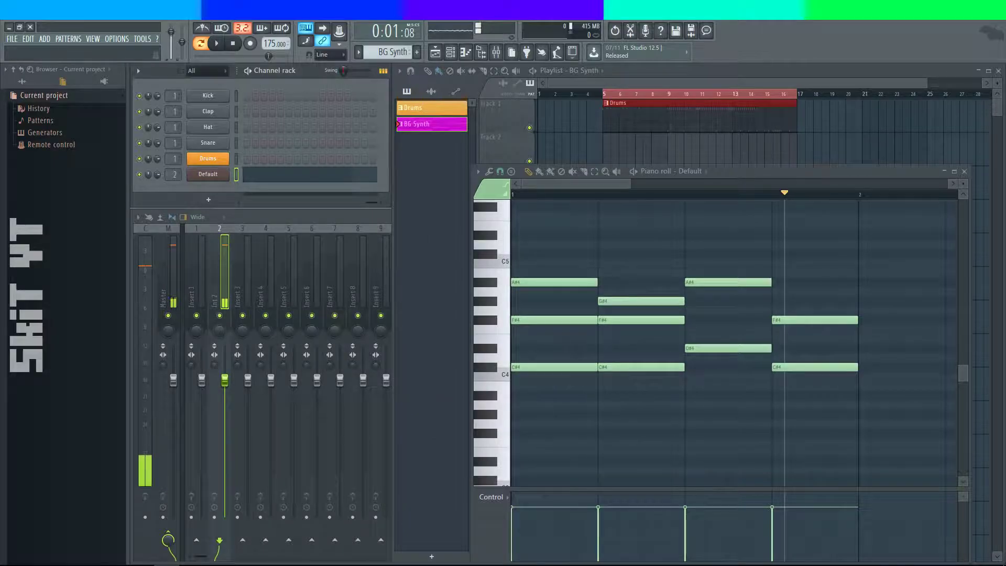
key(alt+Tab)
key(alt+Tab)
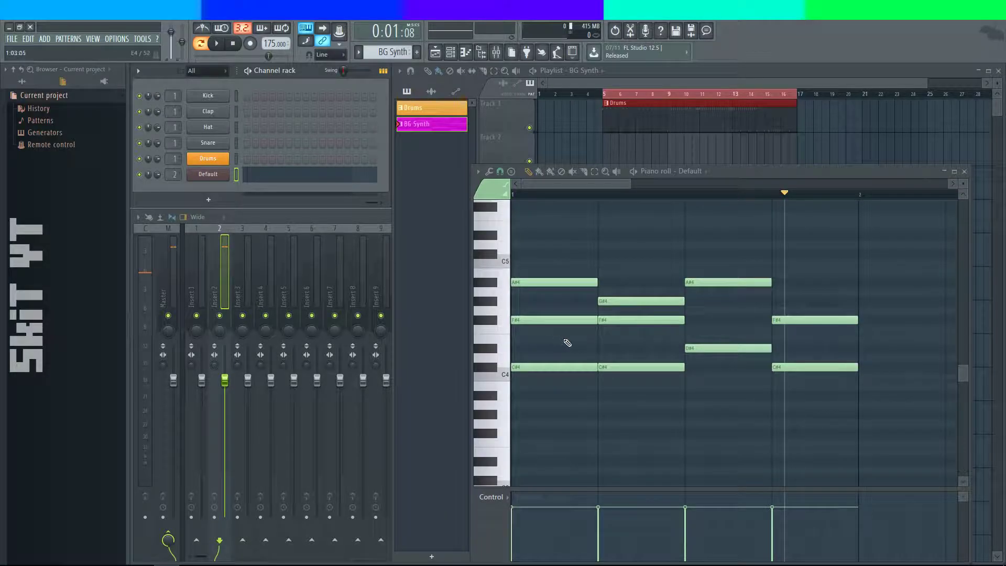
- Place four BG Synth clips on playlist Track 2 across bars 5 to 8, beneath the Drums clip
key(space)
mouse_move(622, 155)
mouse_down()
mouse_move(610, 156)
mouse_move(681, 157)
mouse_up()
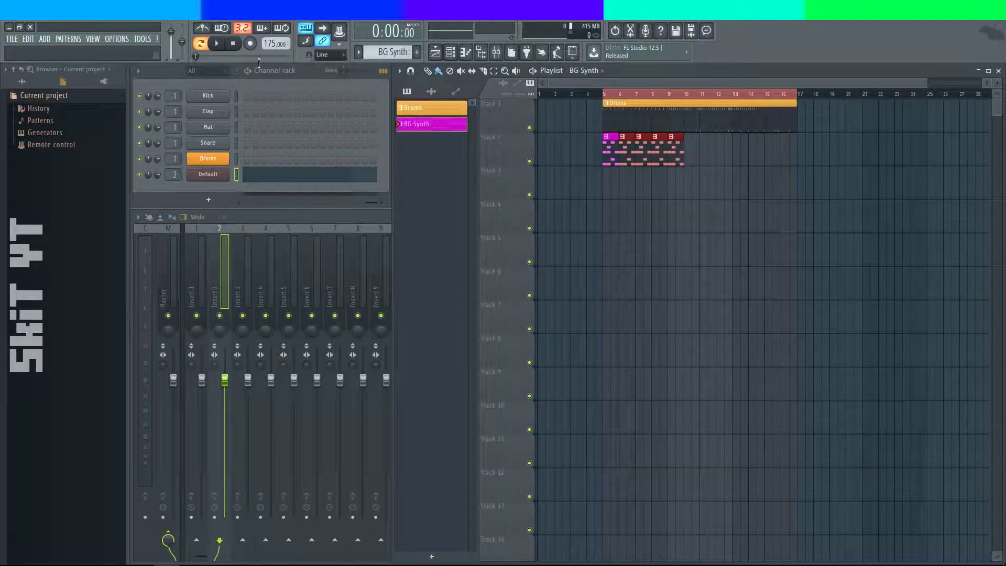
click(217, 44)
click(233, 44)
drag(671, 136, 678, 170)
right_click(678, 169)
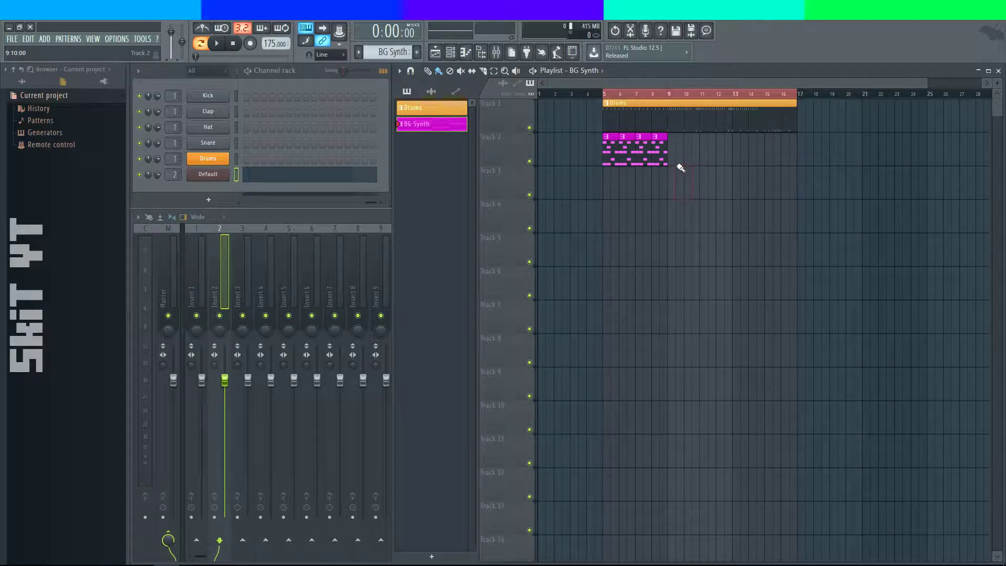
- Play the song from bar 5 to hear the drums and the background synth together
click(606, 104)
click(610, 97)
mouse_move(611, 96)
mouse_down()
mouse_move(579, 97)
mouse_move(605, 96)
mouse_up()
key(space)
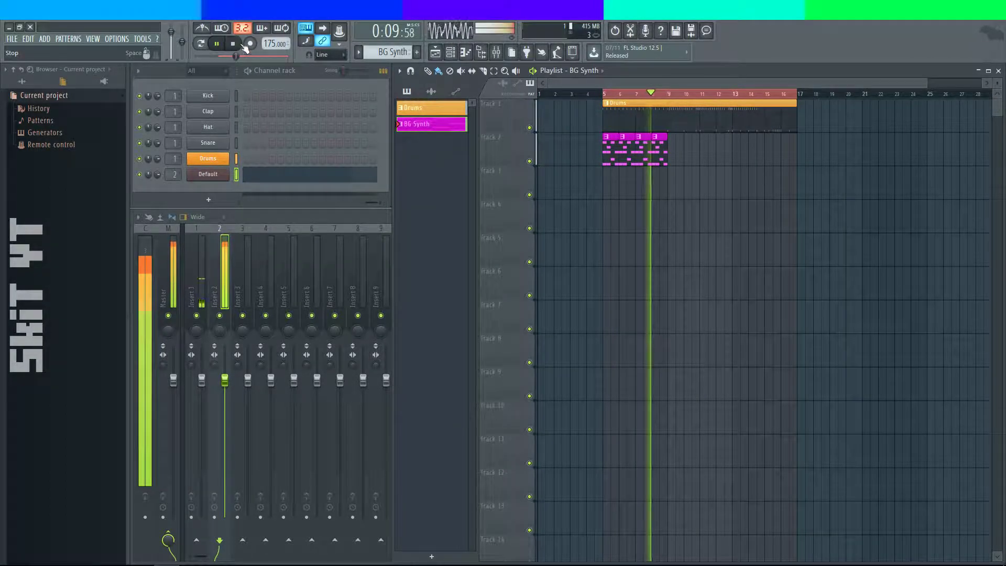
key(space)
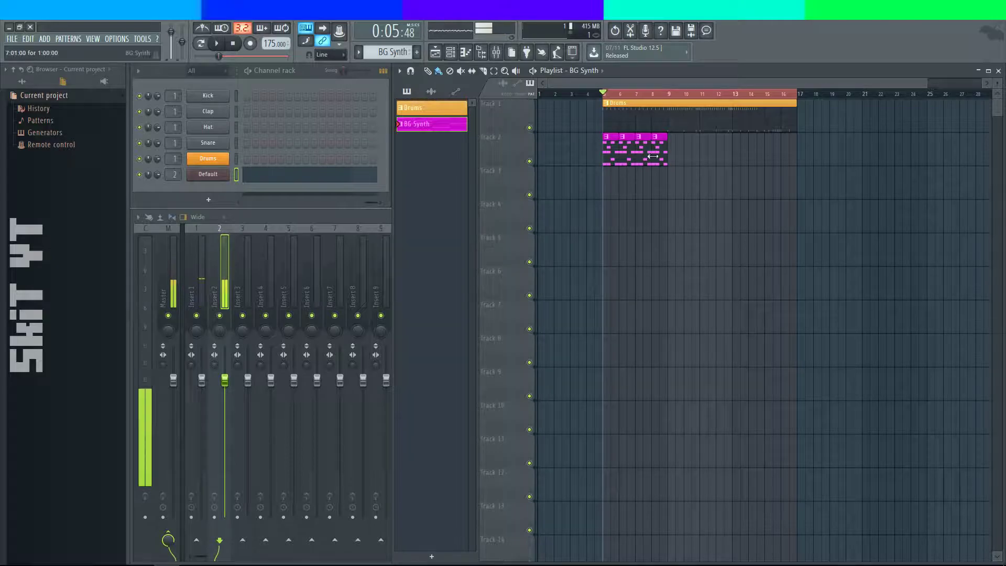
- Remove the BG Synth clips from bars 6 to 8, keeping the one at bar 5, and reopen the synth's piano roll
drag(666, 159, 619, 165)
double_click(610, 149)
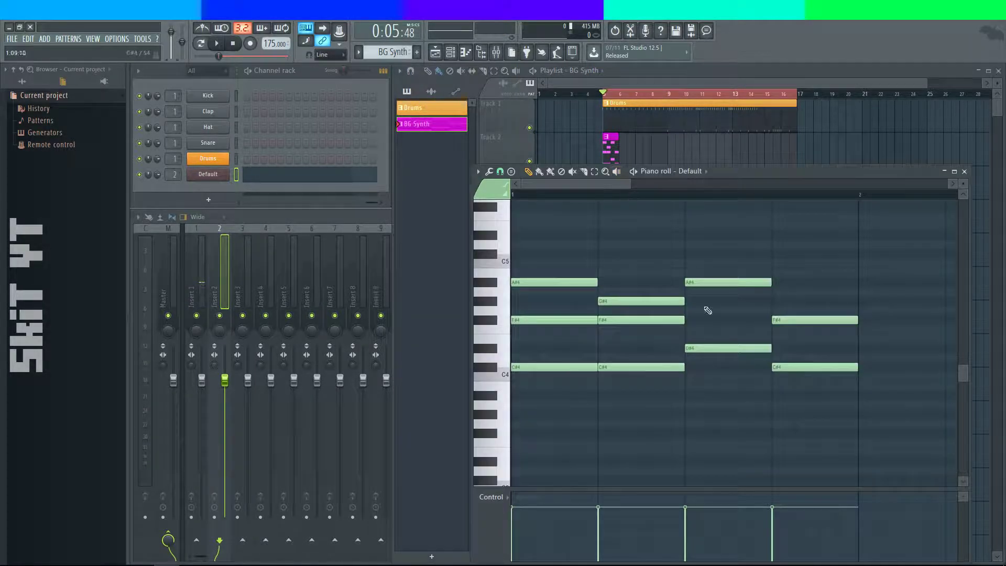
scroll(739, 349, down, 2)
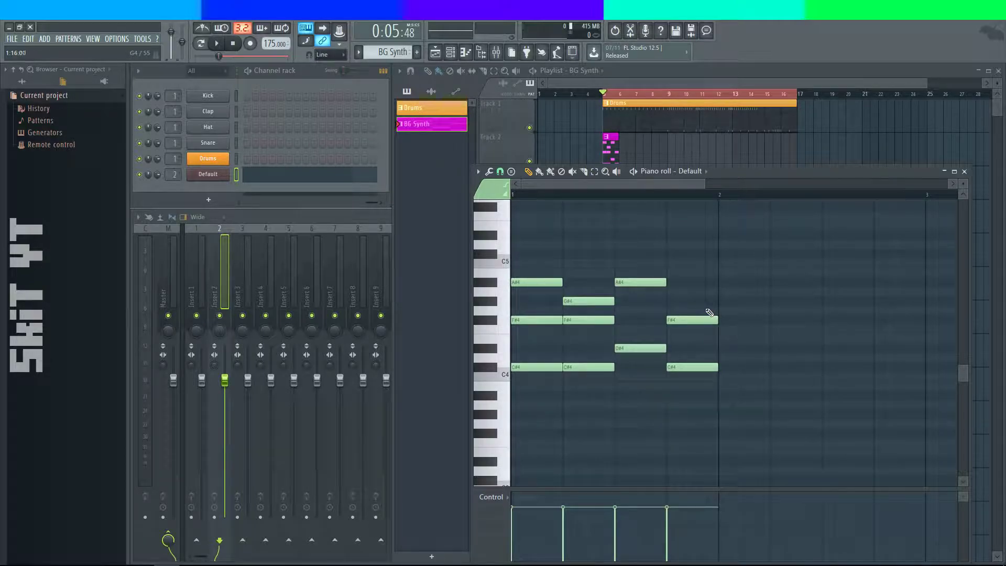
- Try a one-beat chord of A#4, F#4 and C#4 at the start of bar 2 and remove it after playback
click(722, 281)
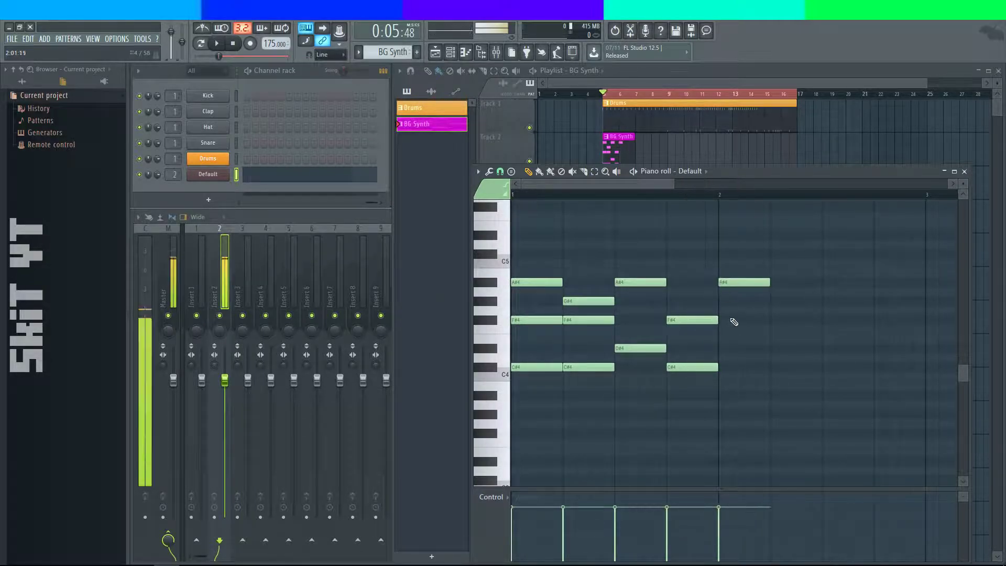
click(720, 320)
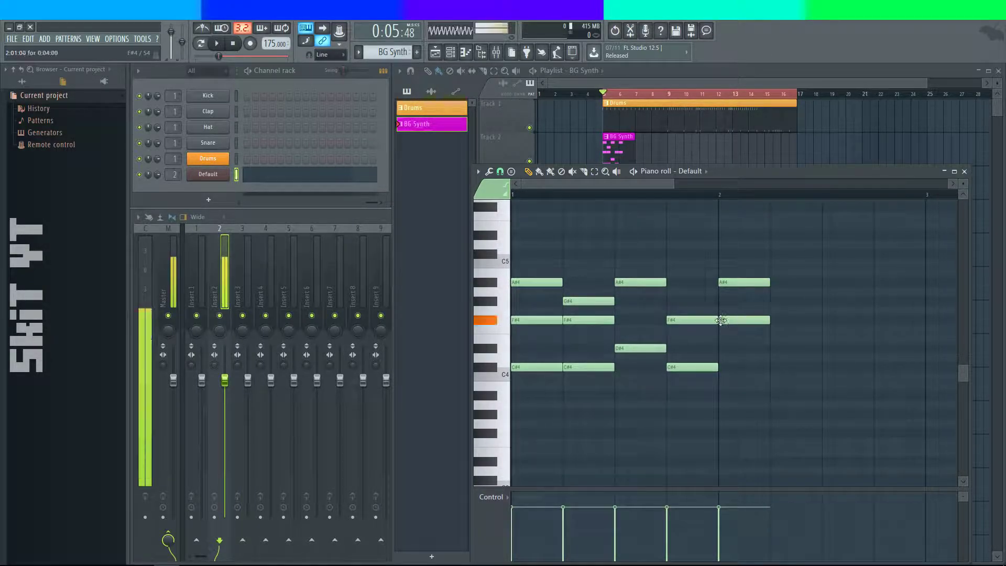
click(722, 367)
key(space)
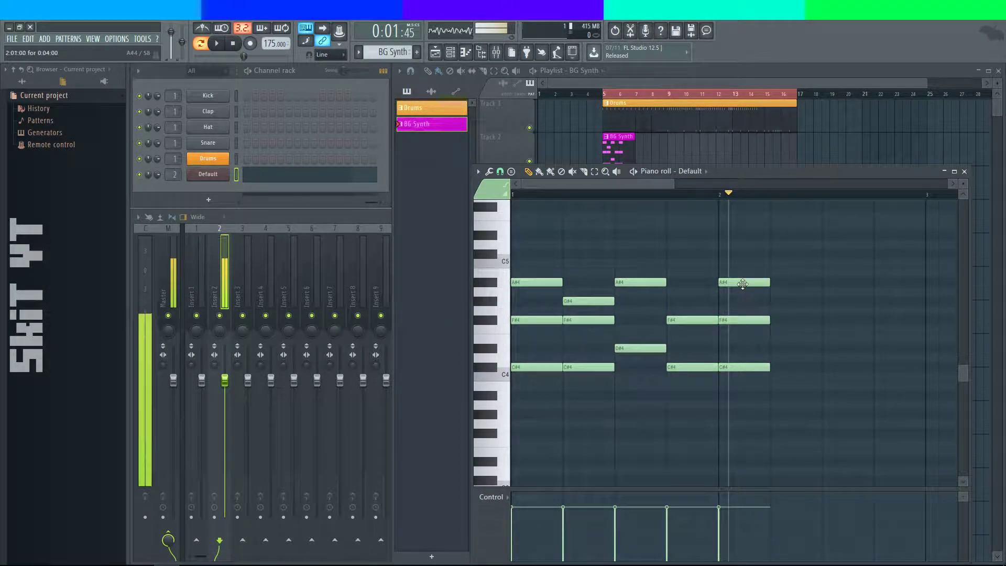
right_click(744, 320)
right_click(744, 366)
key(alt+Tab)
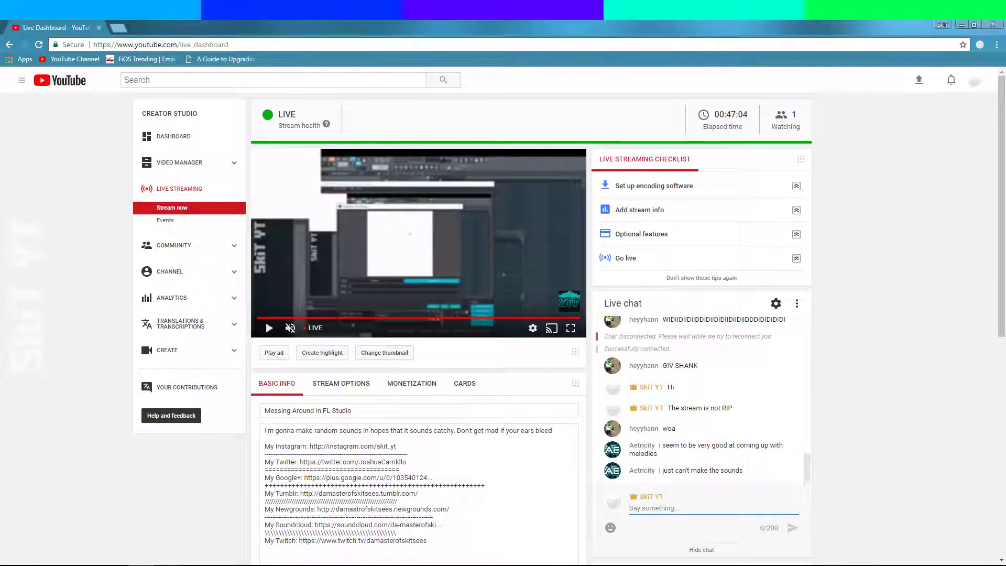
key(alt+Tab)
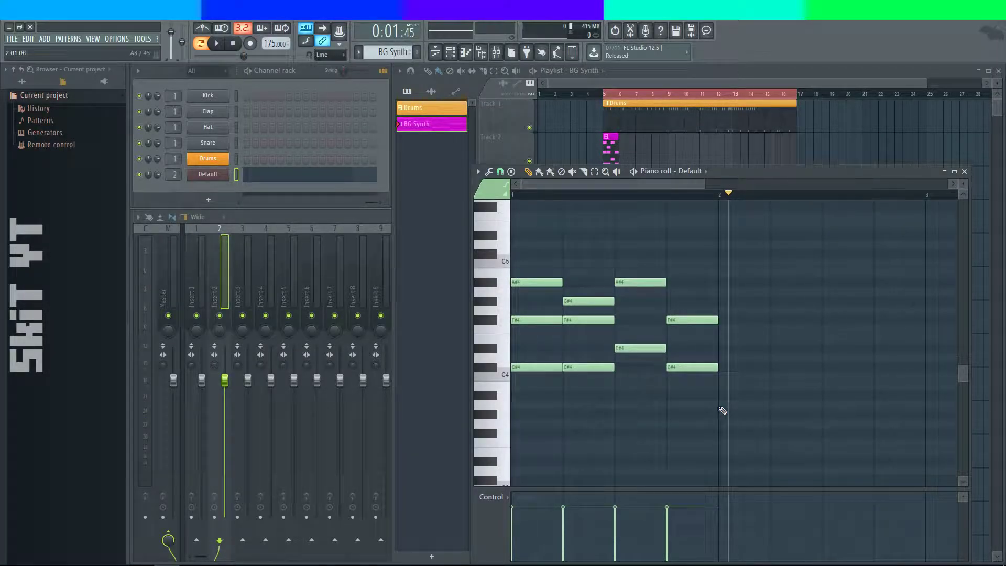
- Add one-beat G#4, F#4 and C#4 notes at the start of bar 2 and play the progression
click(723, 300)
click(723, 320)
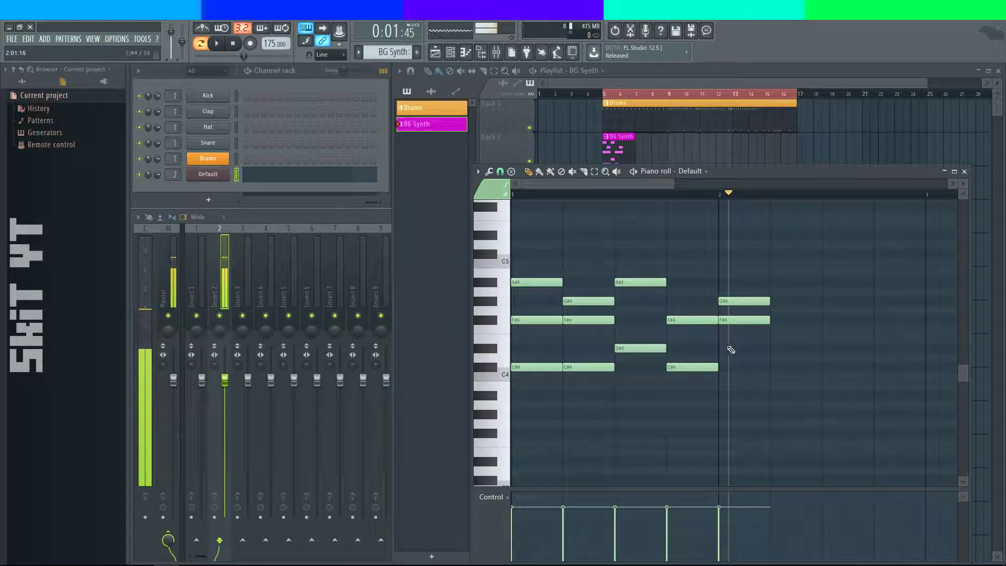
click(723, 367)
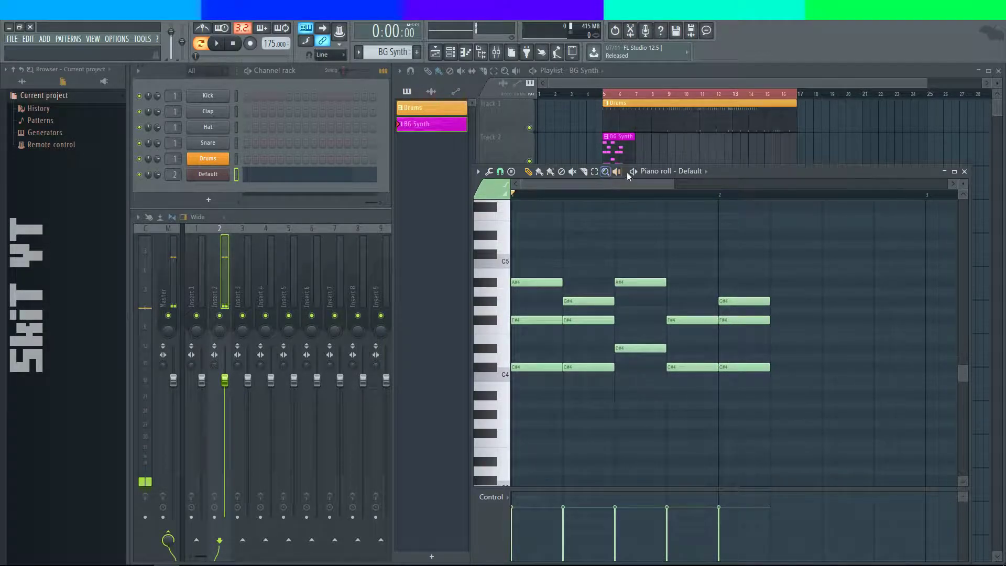
key(space)
key(space)
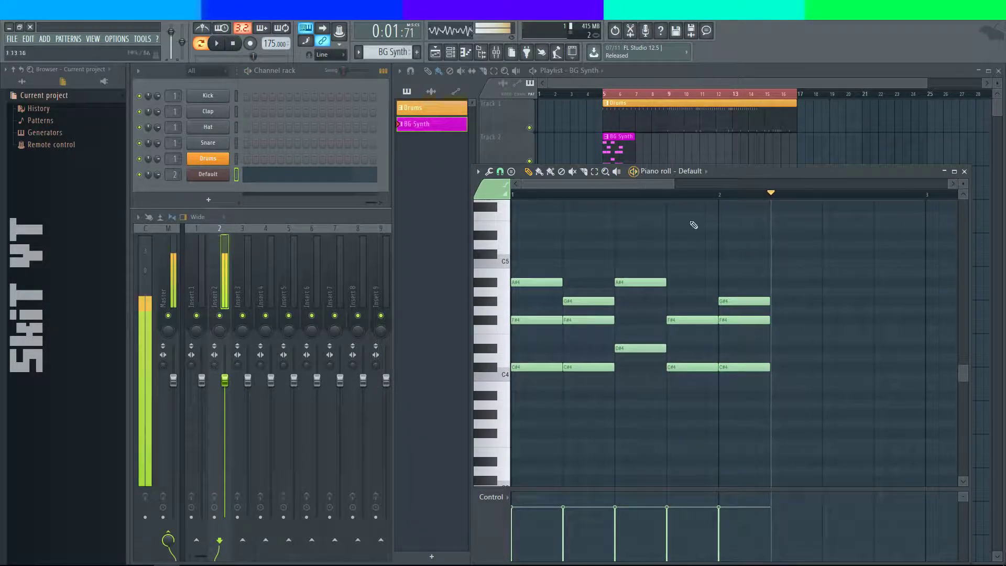
- Add one-beat A#4 and D#4 notes on beat 2 of bar 2 and play the pattern from its beginning
click(787, 283)
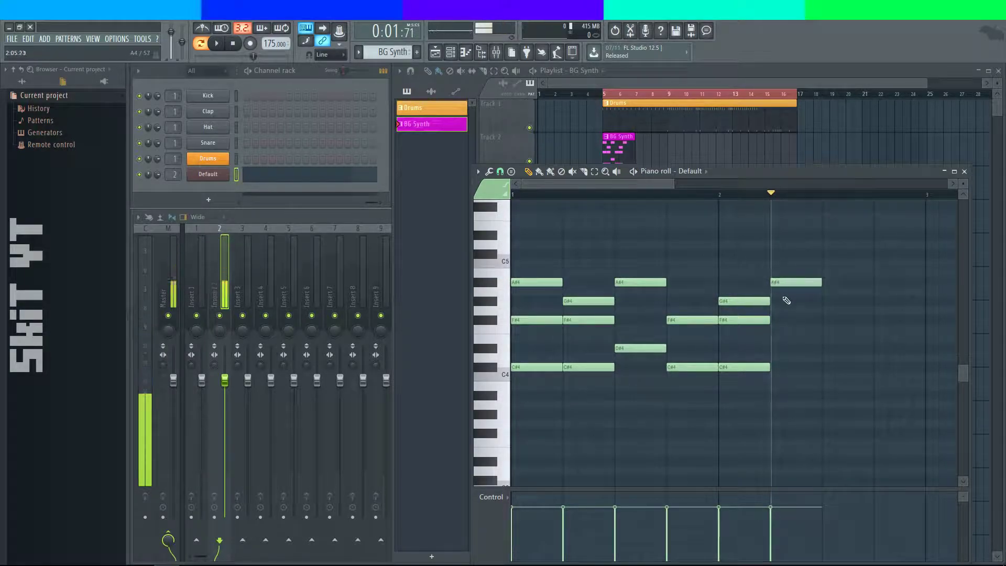
click(781, 348)
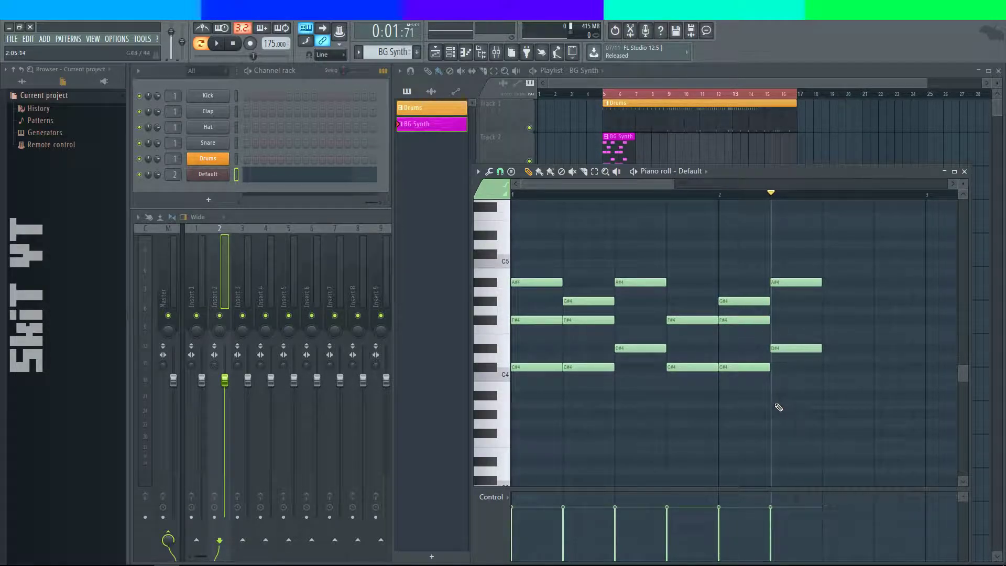
click(524, 194)
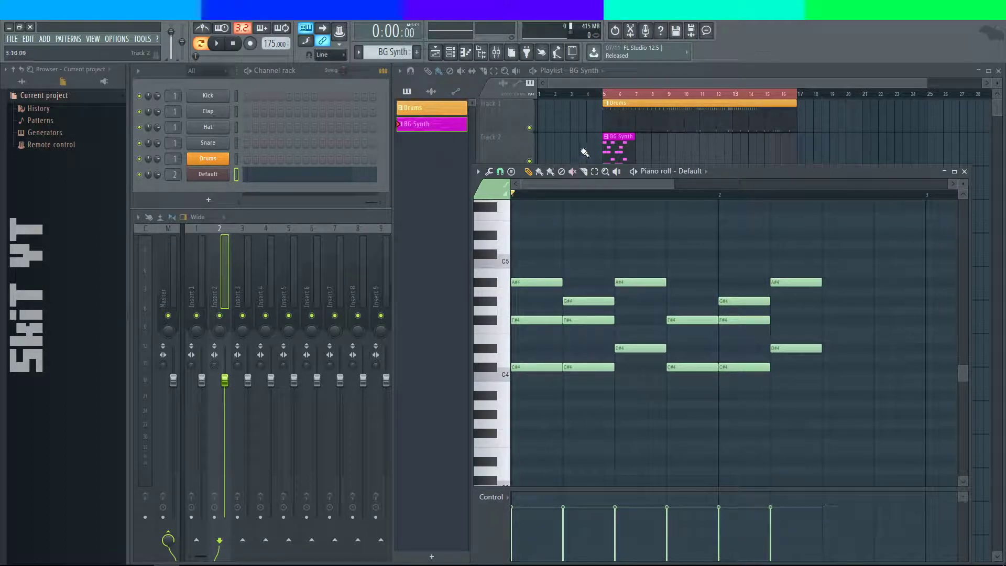
click(634, 172)
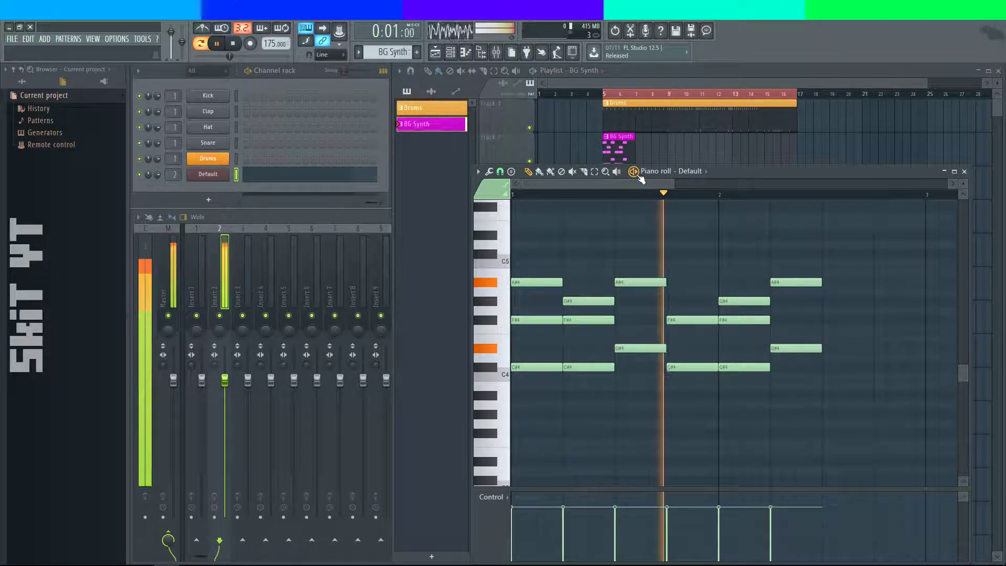
- Replace the notes on beat 2 of bar 2 with one-beat D#4 and C#4 notes
click(635, 173)
right_click(796, 282)
right_click(796, 348)
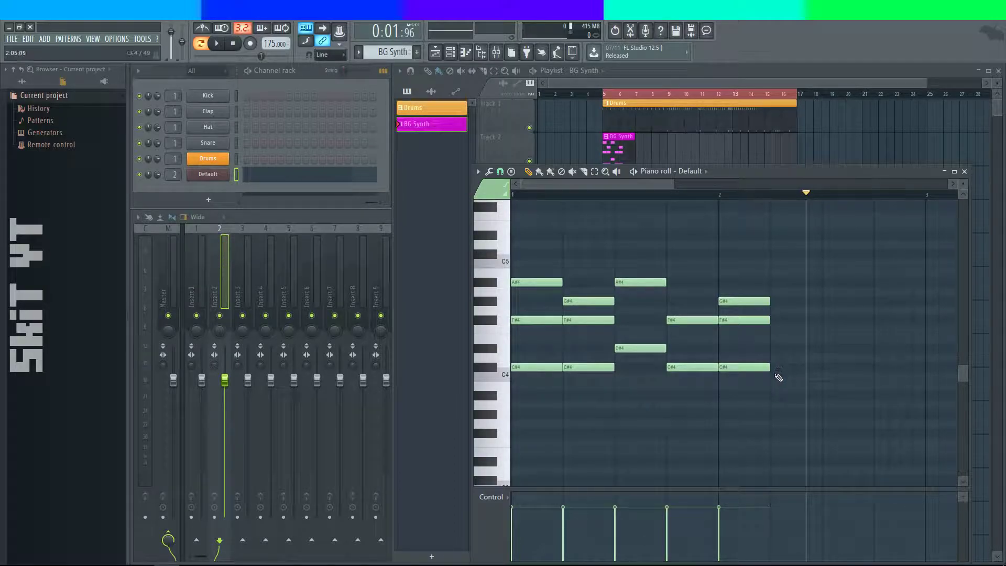
click(778, 368)
click(779, 320)
drag(779, 320, 779, 357)
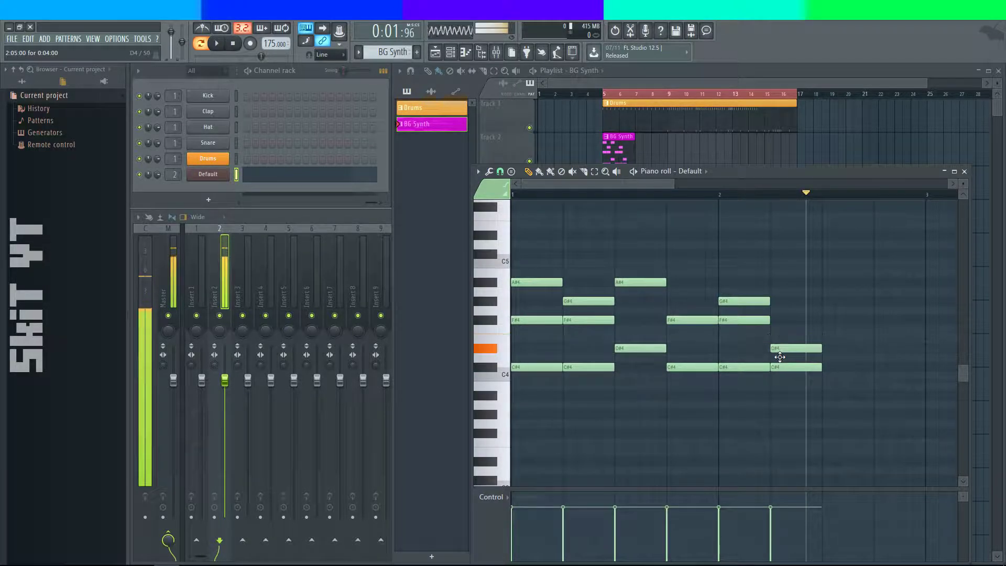
- Play the pattern around the start of bar 2 to hear the revised beat 2 chord
click(771, 194)
click(634, 172)
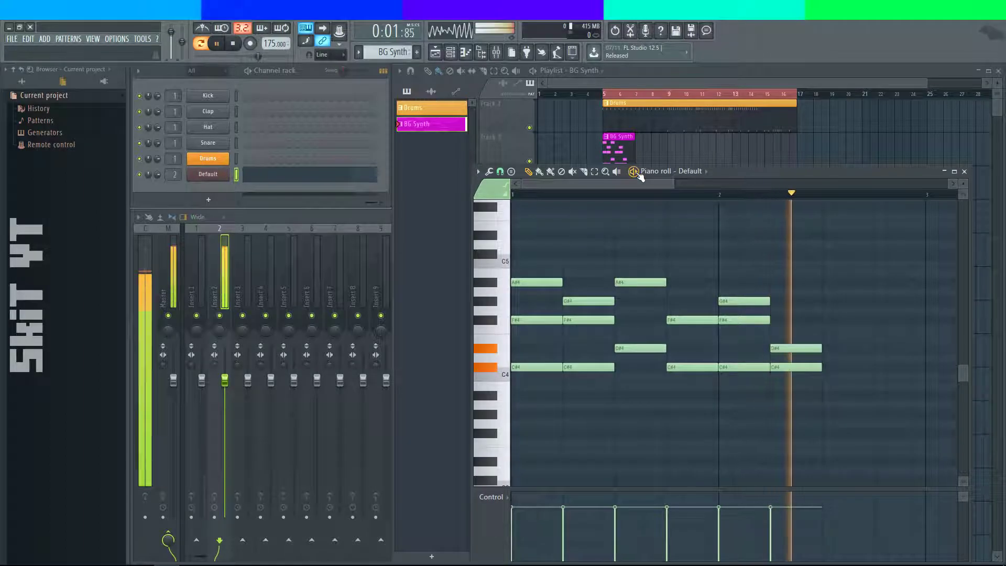
click(692, 194)
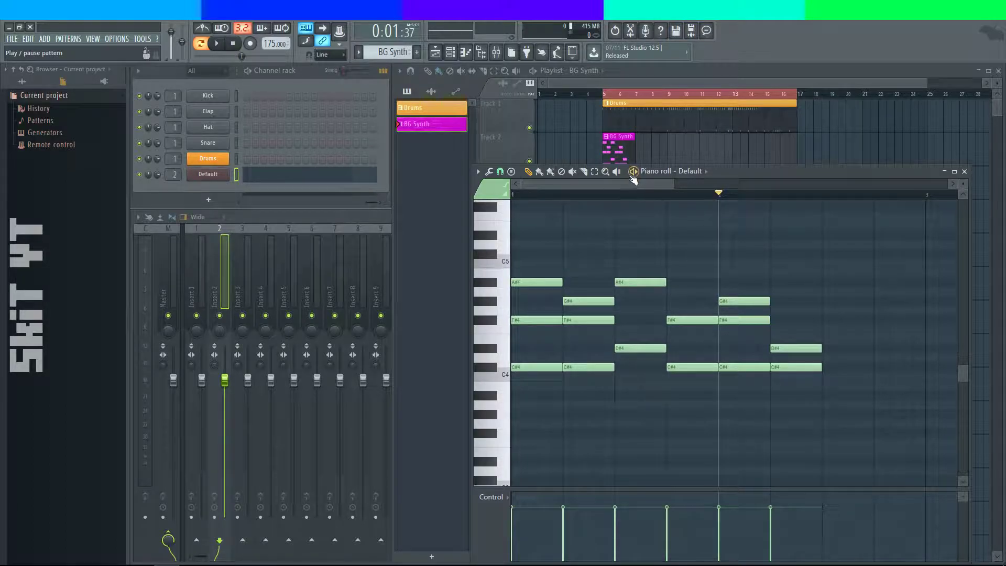
click(634, 172)
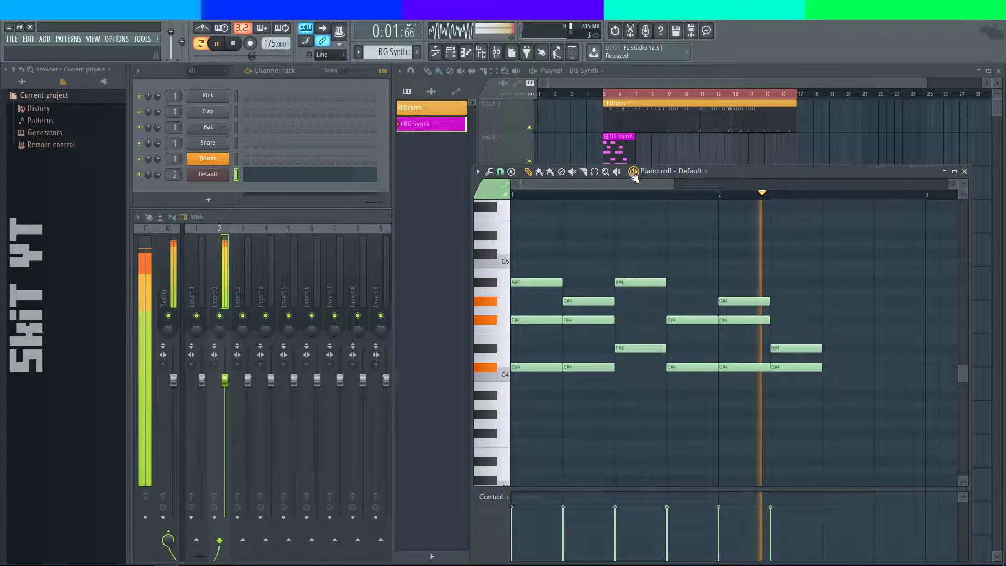
- Add one-beat G#4, F#4 and C#4 notes on beat 3 of bar 2, and A#4 and D#4 notes on beat 4
click(826, 302)
click(828, 321)
click(832, 366)
scroll(829, 354, right, 1)
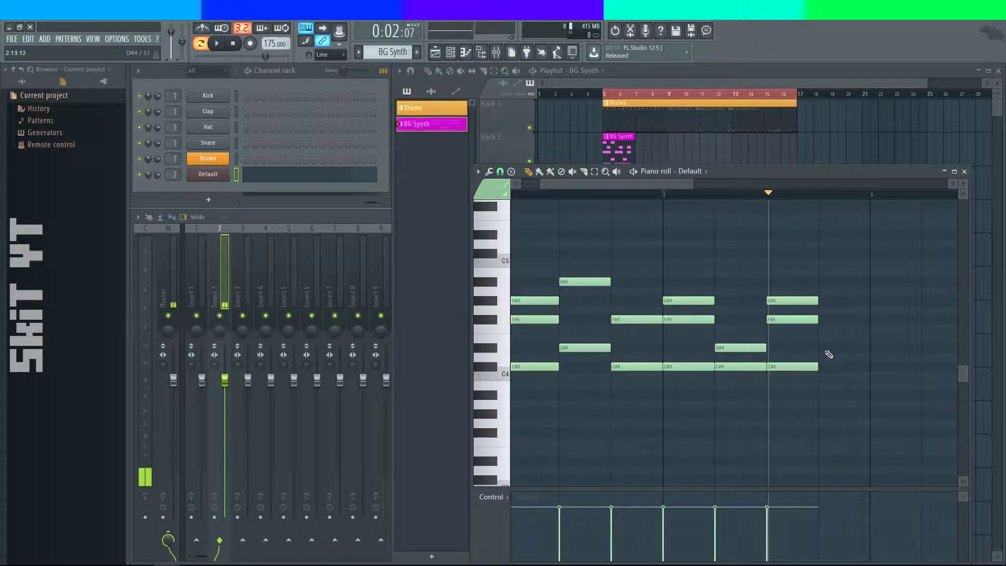
click(824, 282)
click(826, 353)
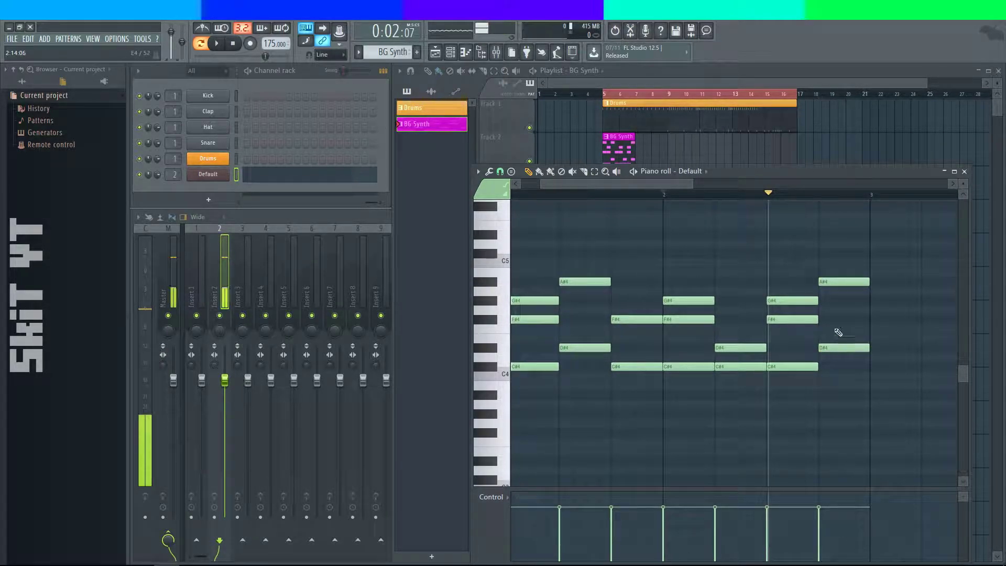
drag(832, 326, 907, 337)
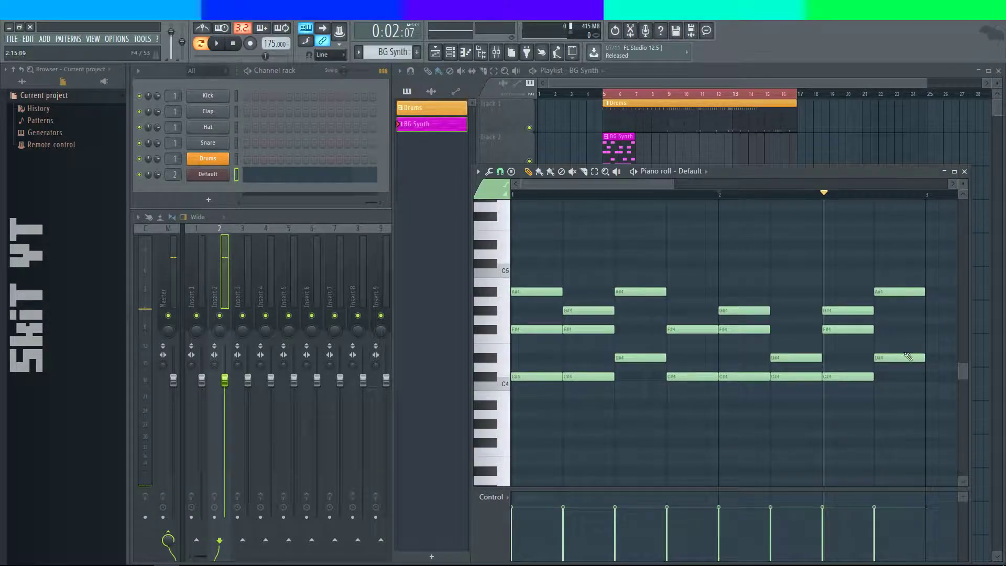
- Play the complete two-bar chord progression from its beginning
key(space)
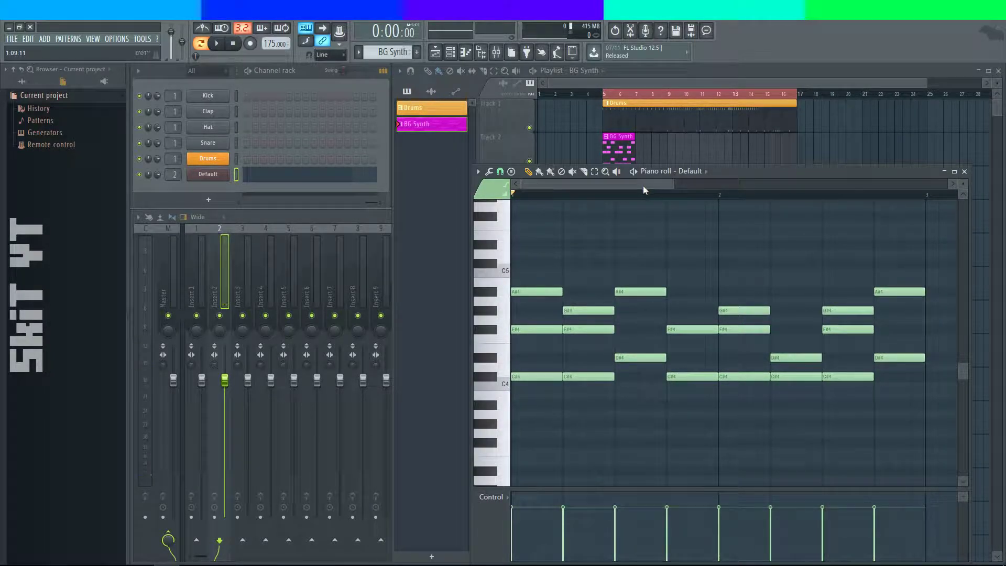
key(space)
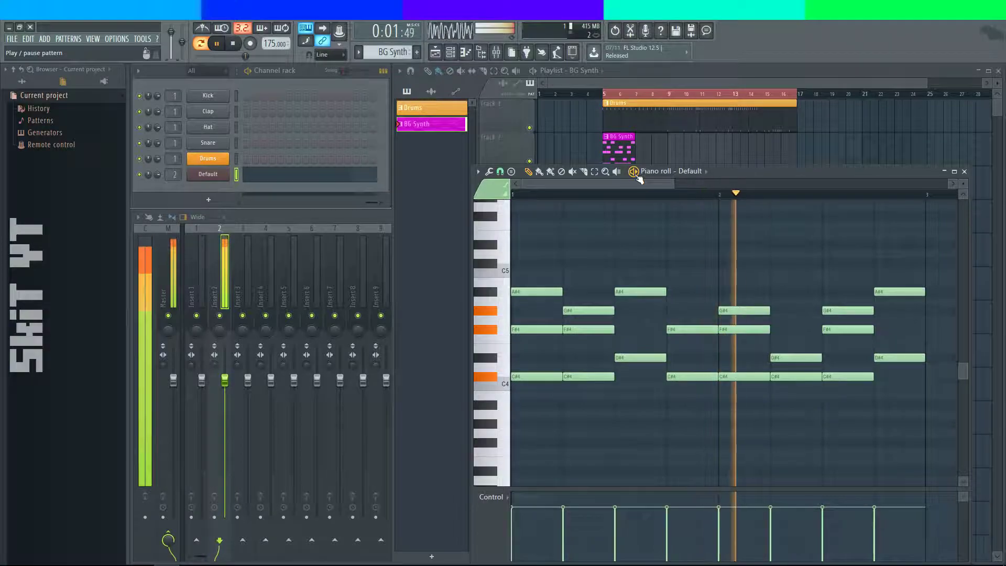
key(space)
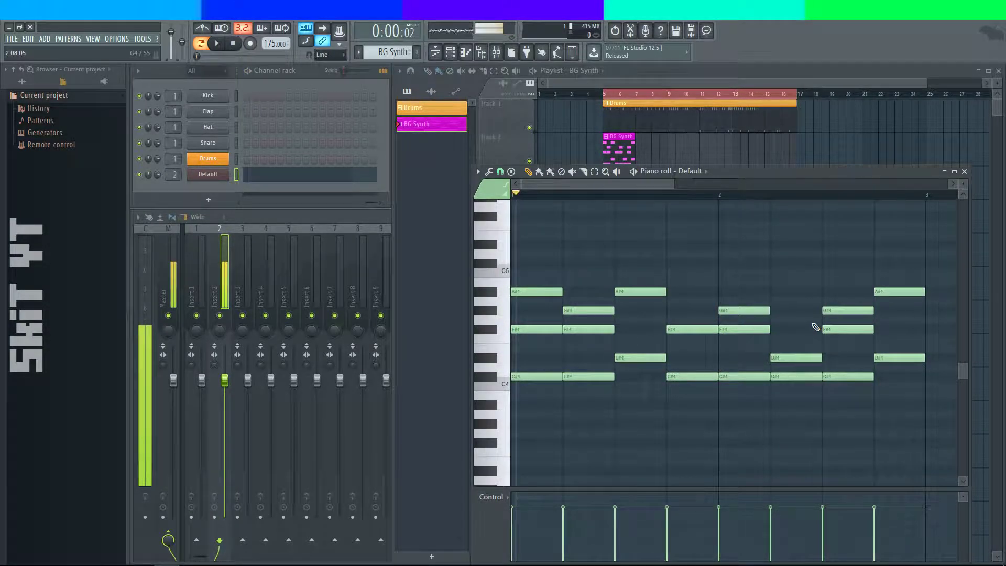
- Check the live chat on the YouTube Live Dashboard and return to FL Studio
key(alt+Tab)
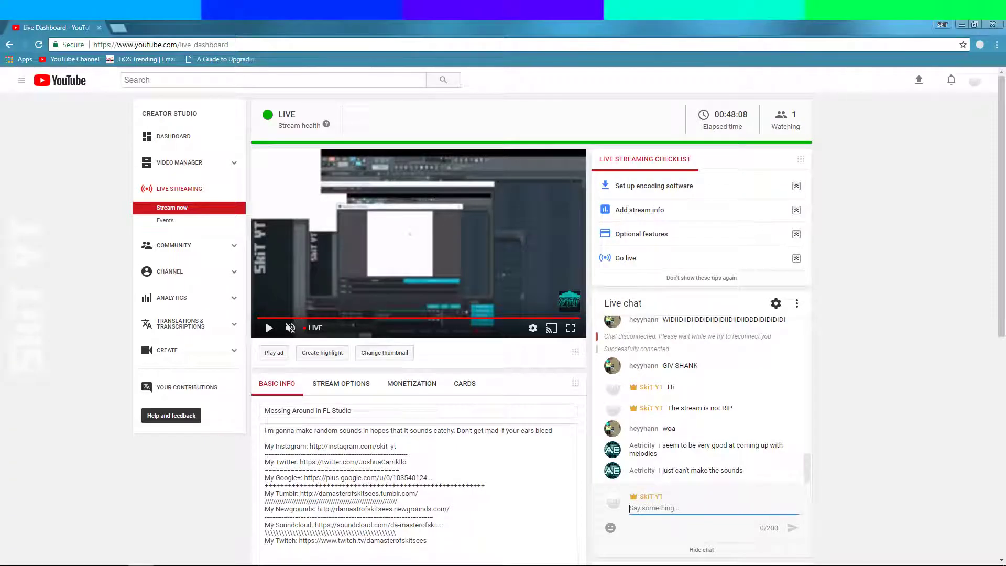
mouse_move(166, 565)
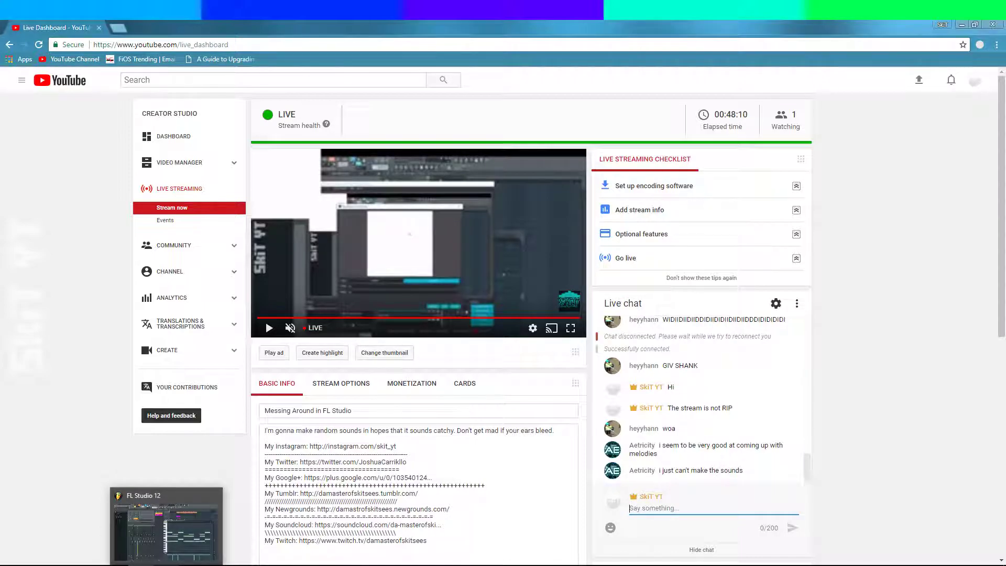
click(167, 564)
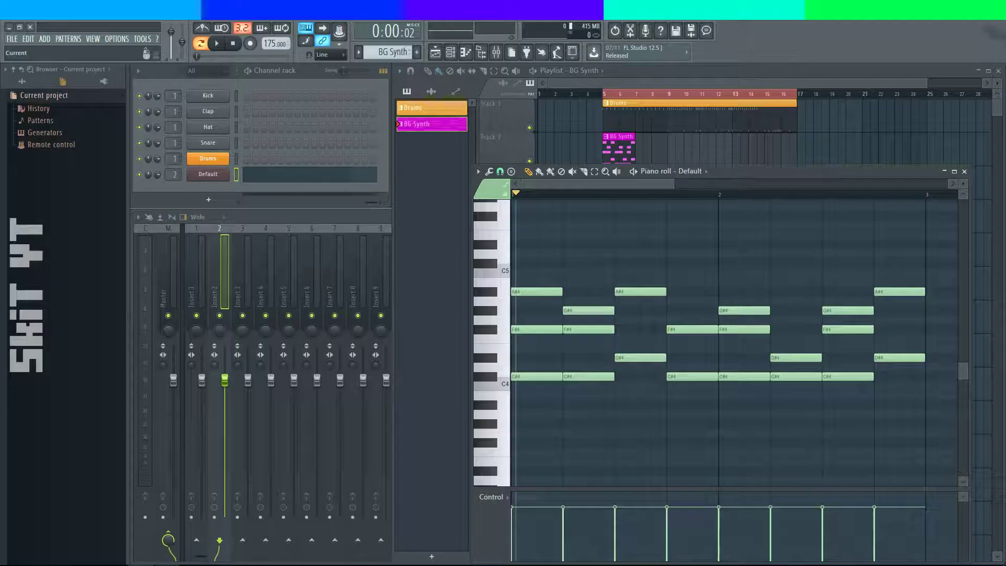
- Show bars 1 to 3 in the piano roll and play the BG Synth progression through
key(space)
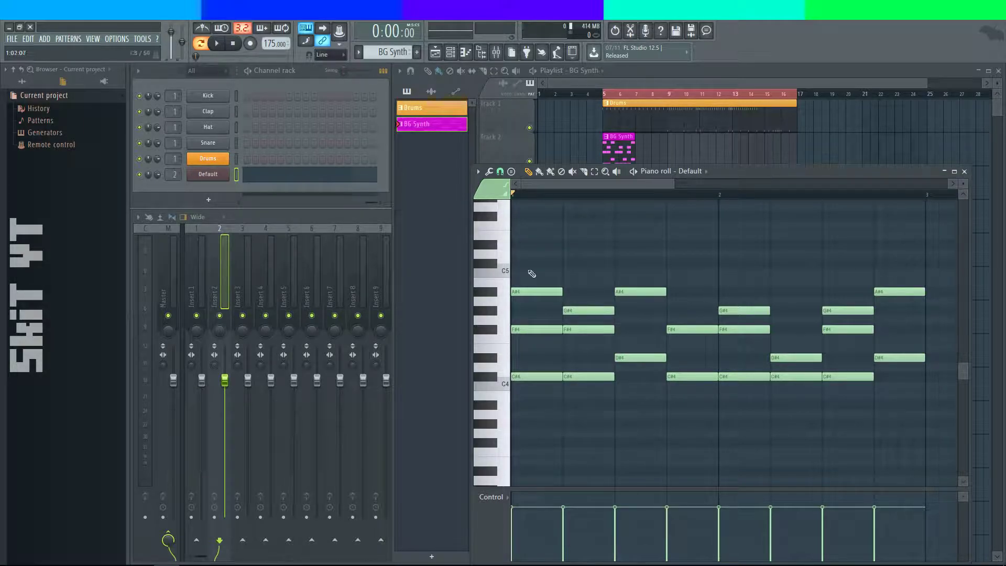
scroll(744, 324, right, 2)
scroll(744, 323, down, 3)
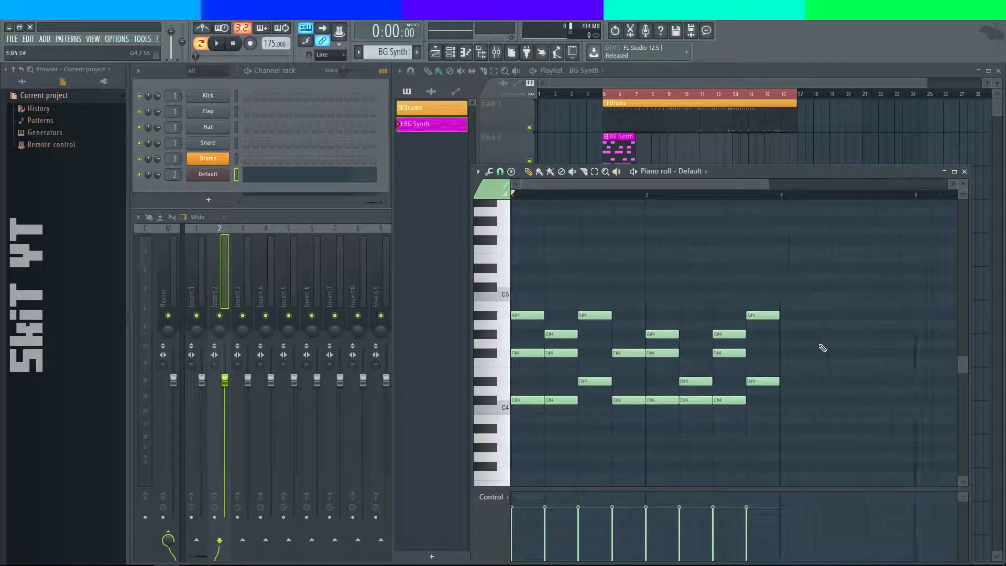
key(space)
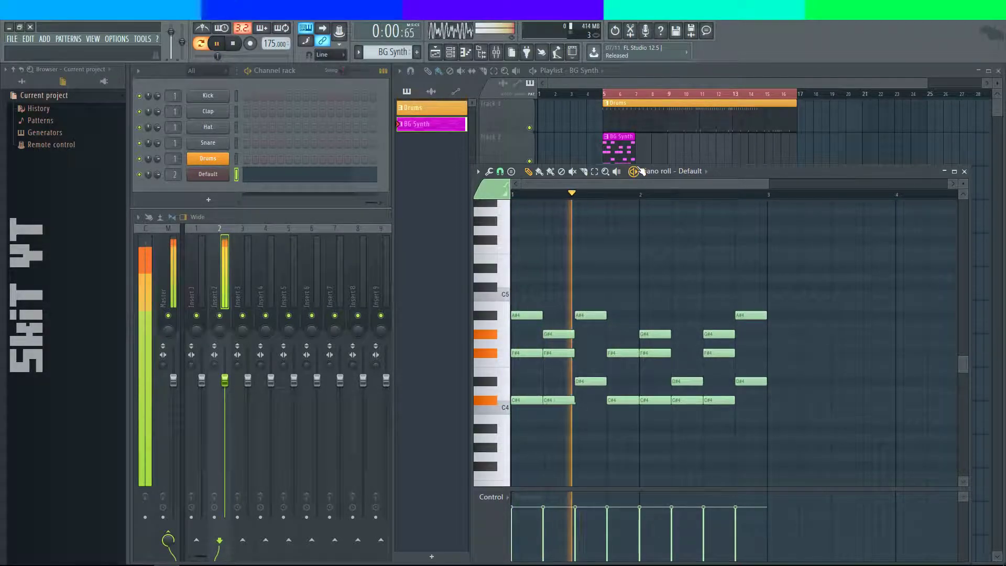
key(space)
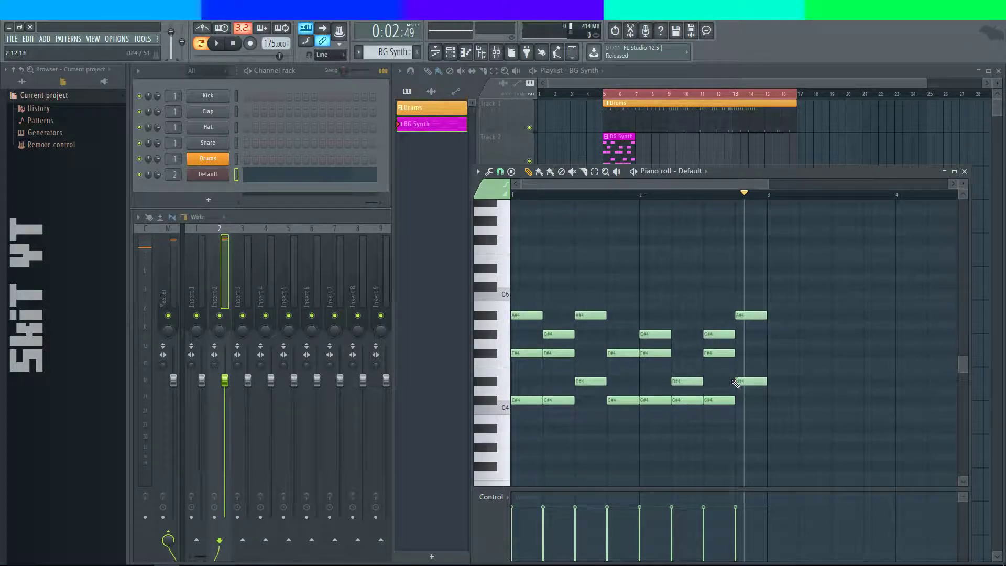
- Replay the progression around the transition into bar 2 and return the playhead to the pattern's start
key(space)
click(643, 197)
mouse_move(646, 204)
mouse_down()
mouse_move(741, 202)
mouse_move(640, 203)
mouse_up()
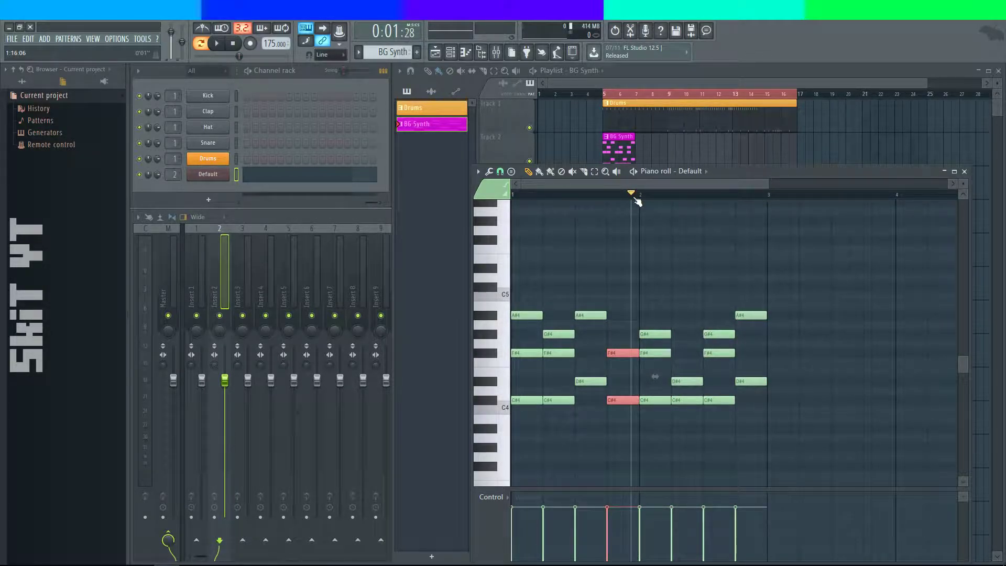
click(518, 197)
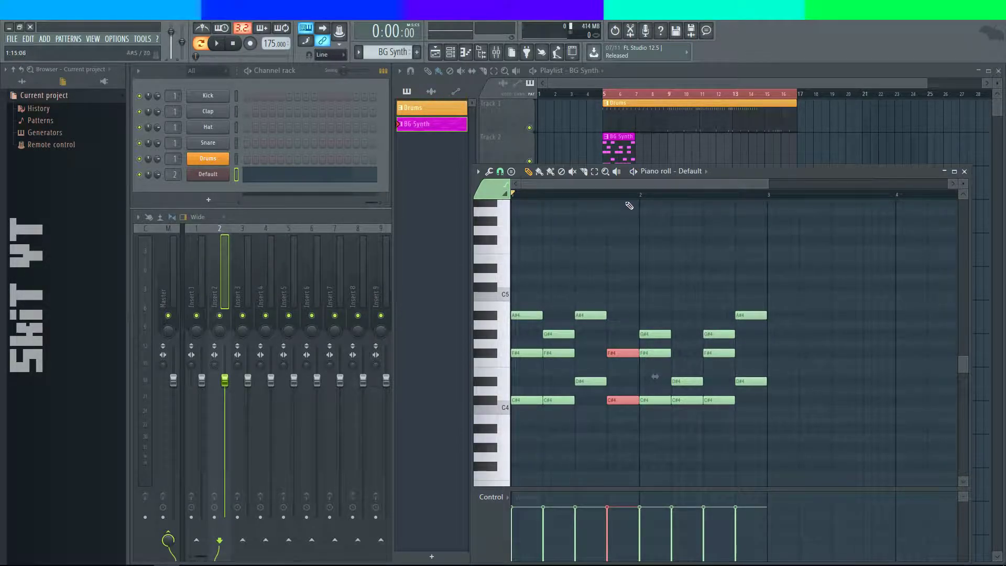
- Look at the stream's chat on the YouTube Live Dashboard again and switch back to FL Studio
key(alt+Tab)
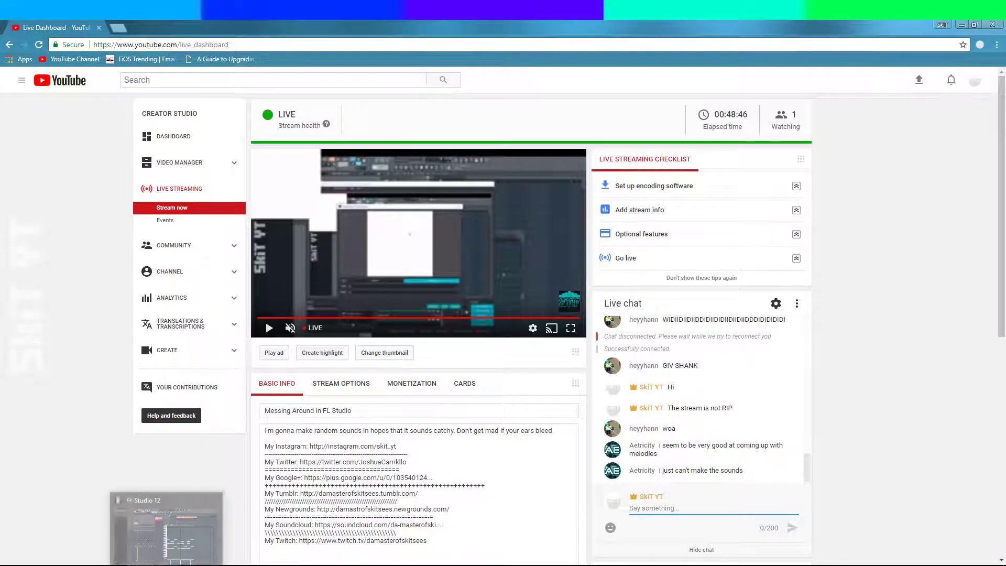
key(alt+Tab)
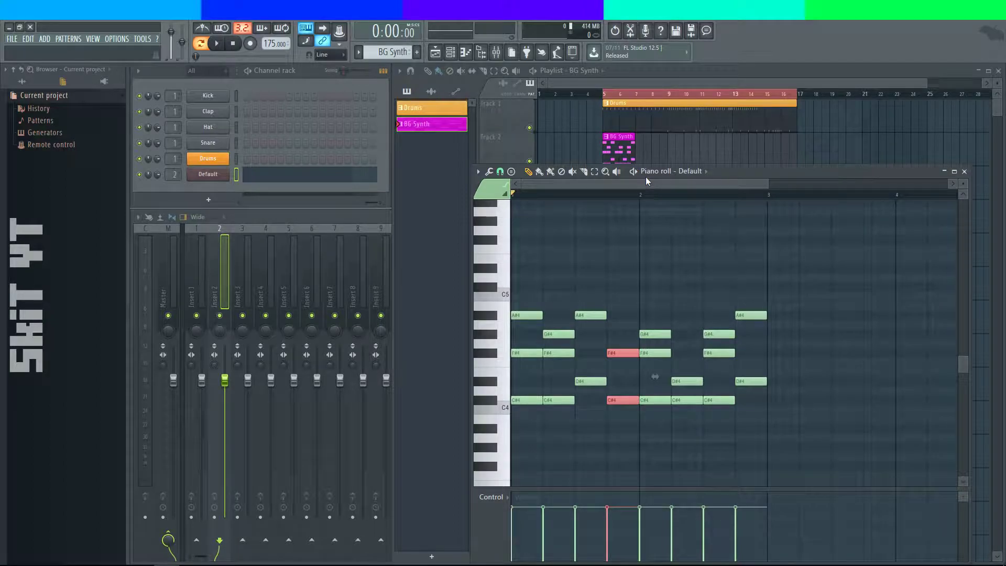
- Clear the note selection and play the BG Synth pattern through to beat 4 of bar 2
click(614, 298)
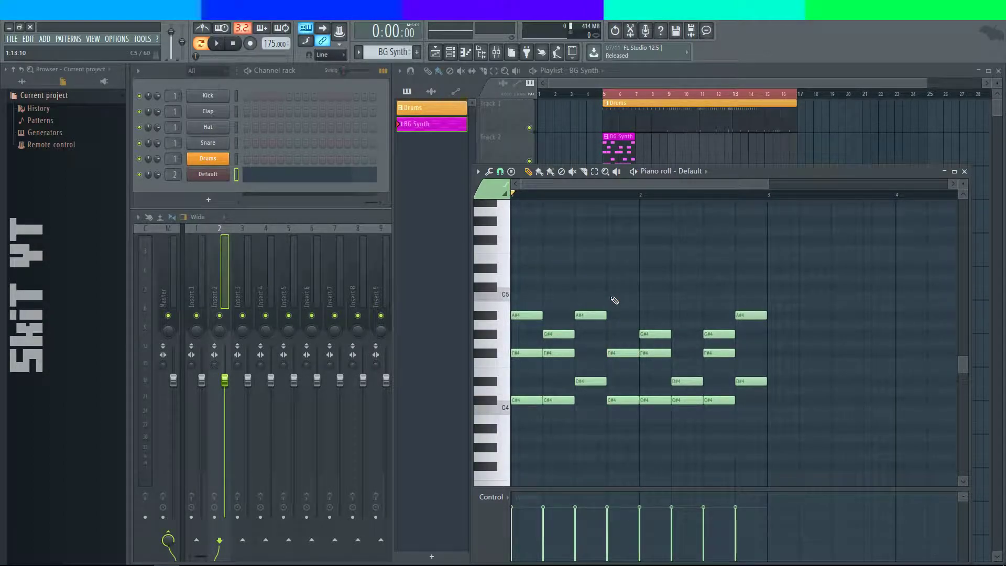
click(634, 176)
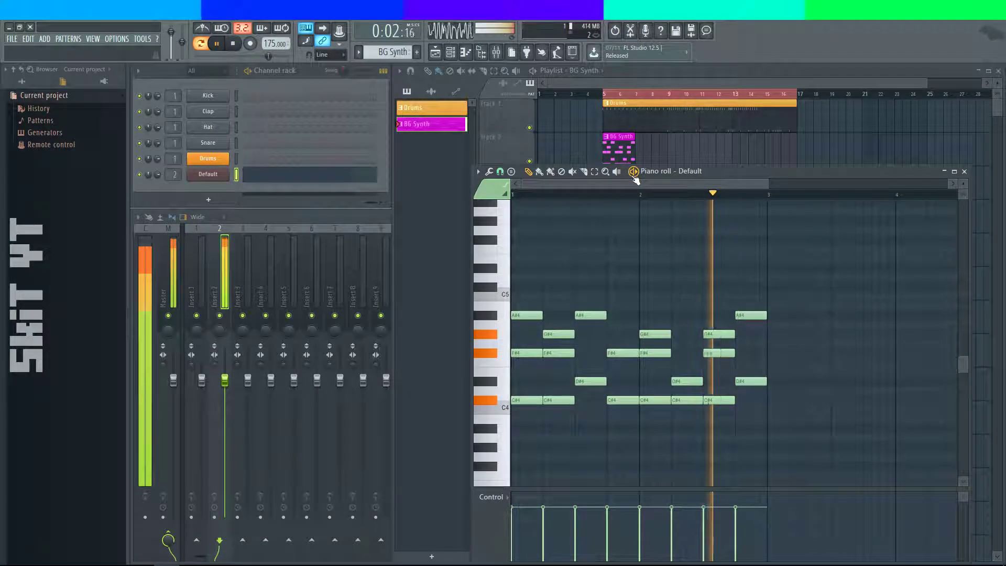
click(634, 176)
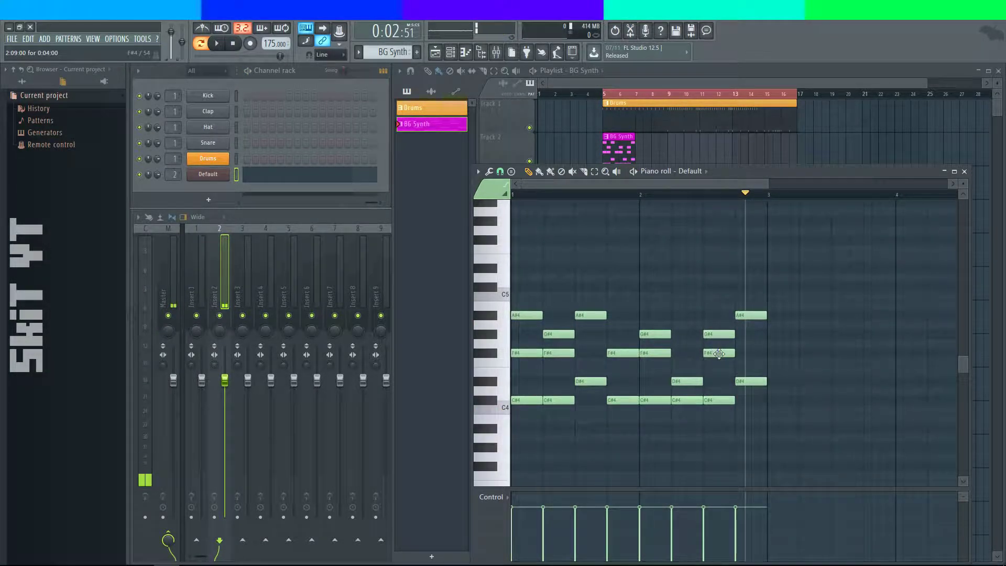
- Move the F#4 note on beat 3 of bar 2 down to D#4 and play the pattern from its beginning
drag(721, 353, 721, 388)
click(520, 195)
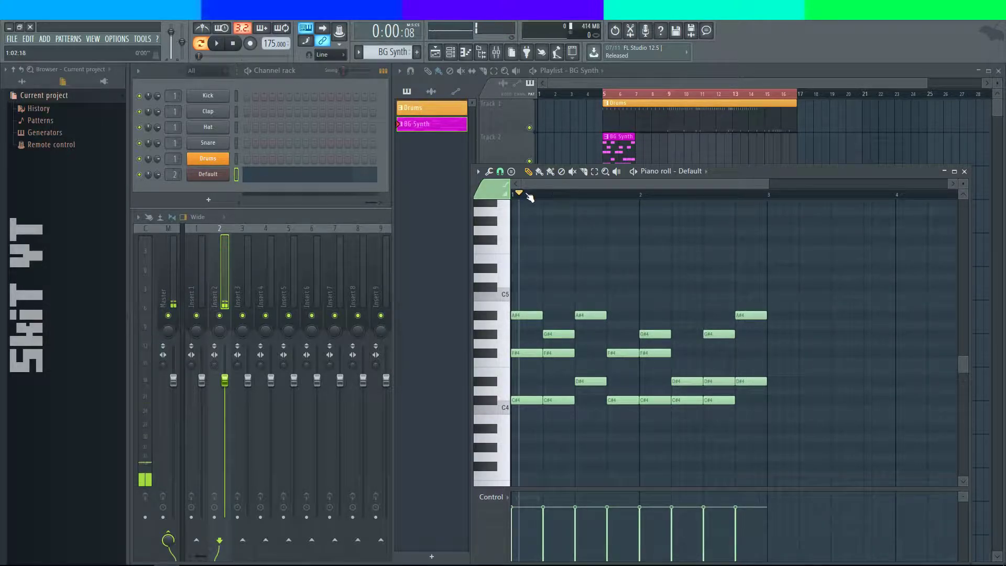
click(635, 178)
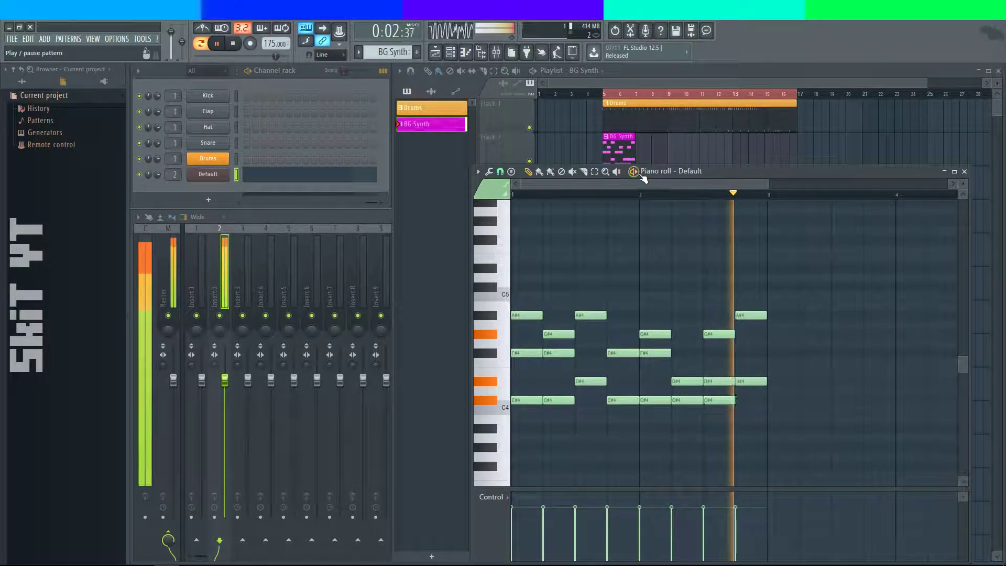
key(space)
drag(750, 203, 585, 208)
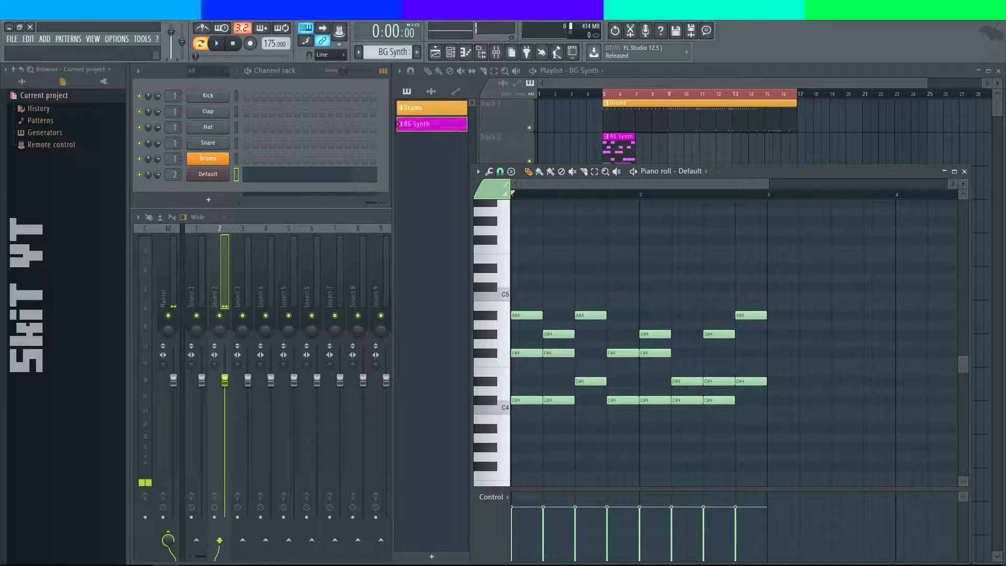
click(297, 564)
click(298, 564)
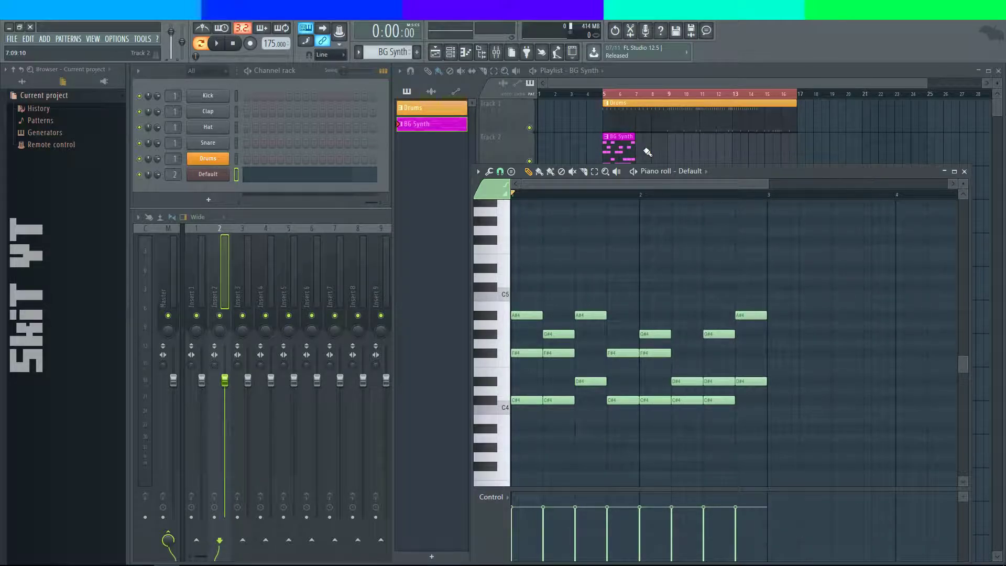
- Place a second BG Synth clip at bar 7 on Track 2 and play the song from bar 5
click(647, 152)
drag(647, 152, 641, 152)
click(606, 96)
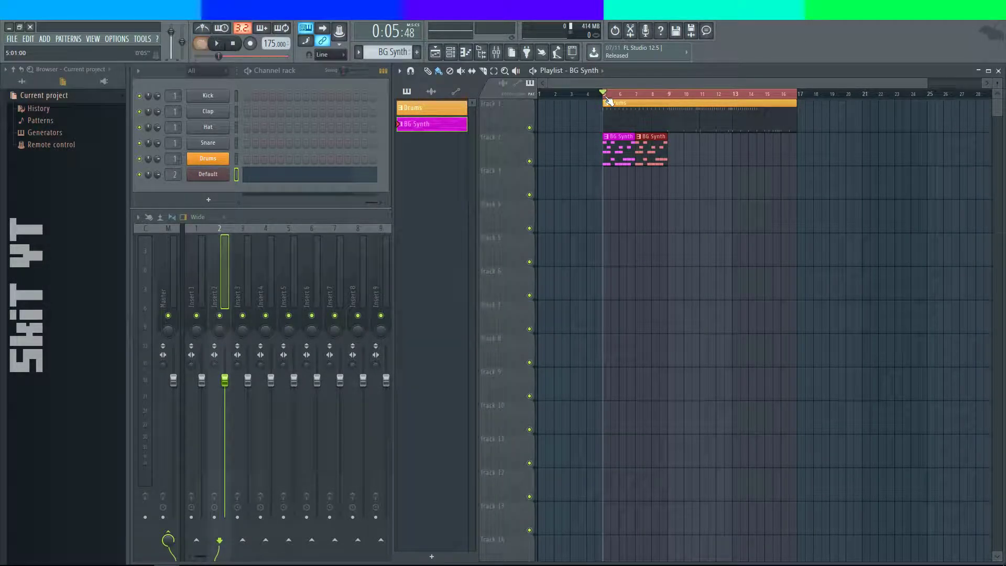
click(216, 44)
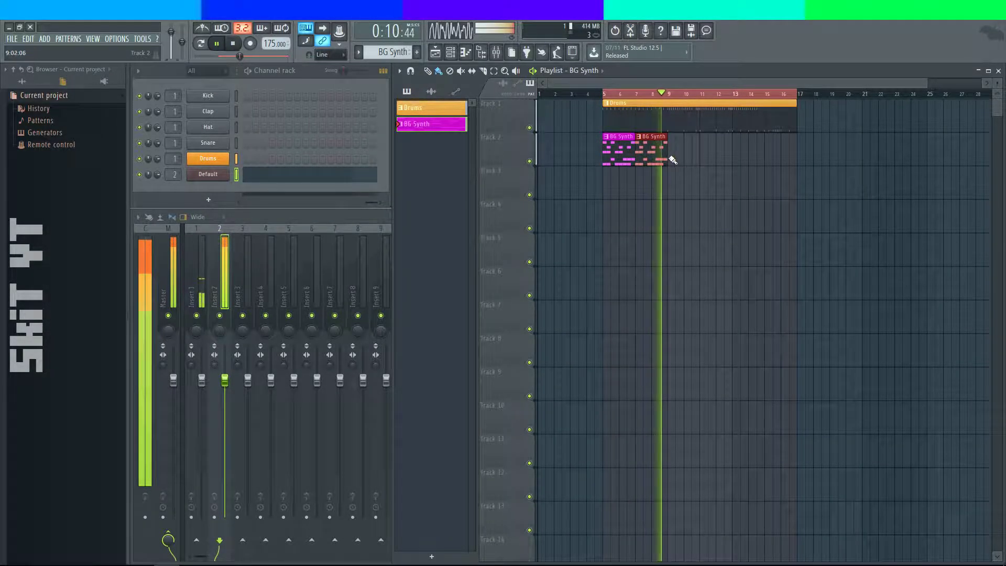
- Add BG Synth clips at bars 9, 11 and 13 on Track 2 and replay the arrangement from bar 5
click(673, 160)
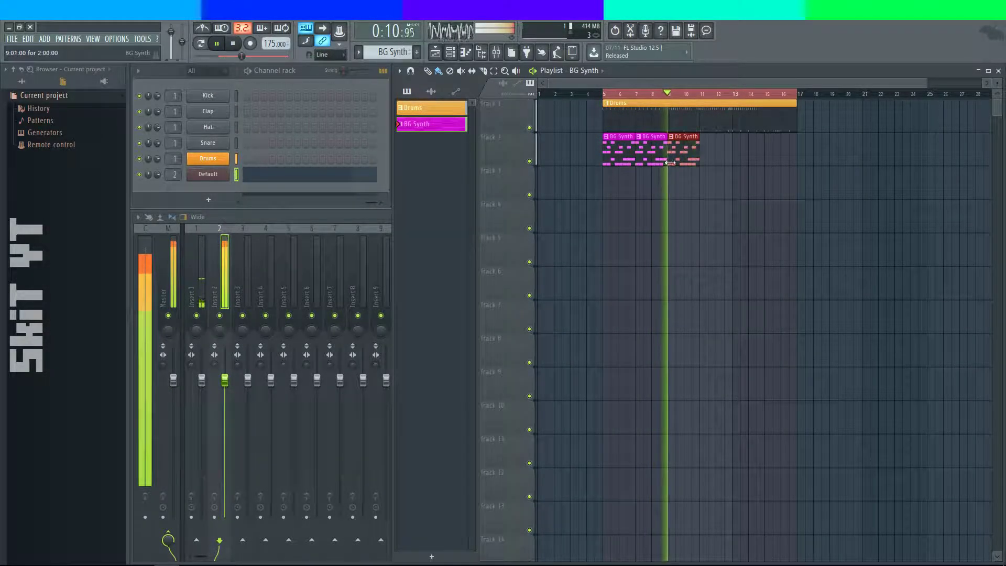
click(706, 162)
click(739, 163)
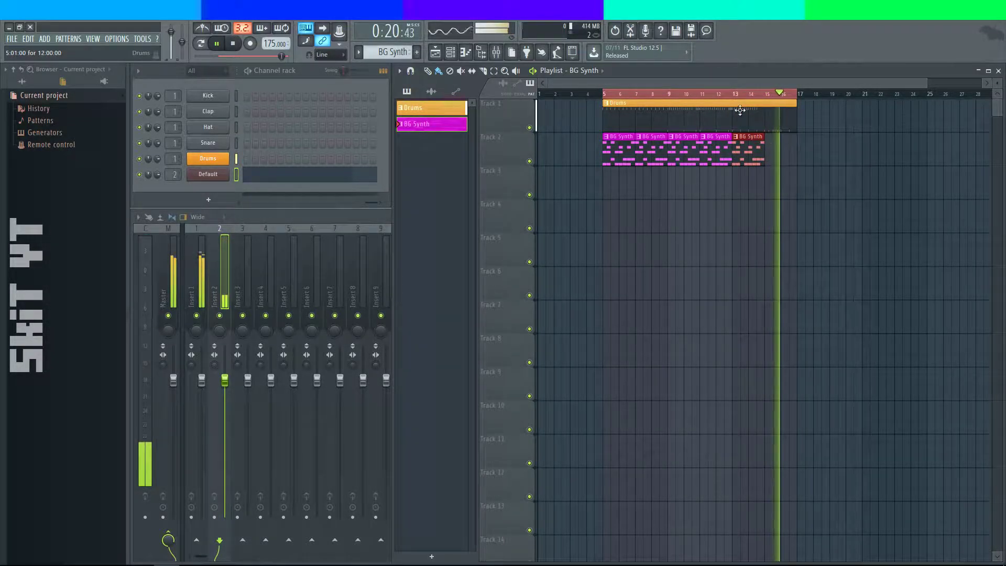
click(603, 94)
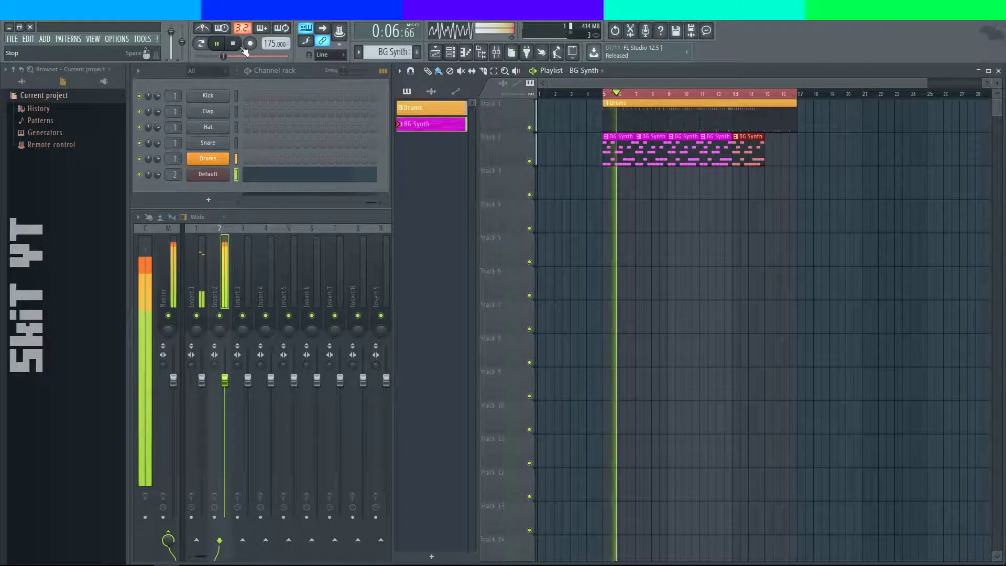
click(243, 47)
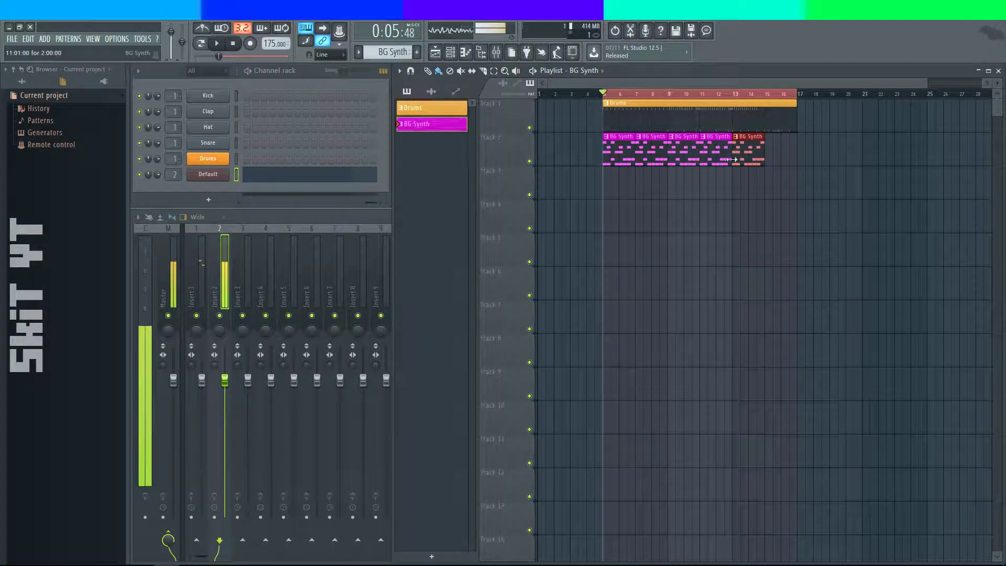
- Delete all BG Synth clips from Track 2, switch to the YouTube live dashboard to check the chat, and return to FL Studio
drag(732, 159, 608, 157)
key(Delete)
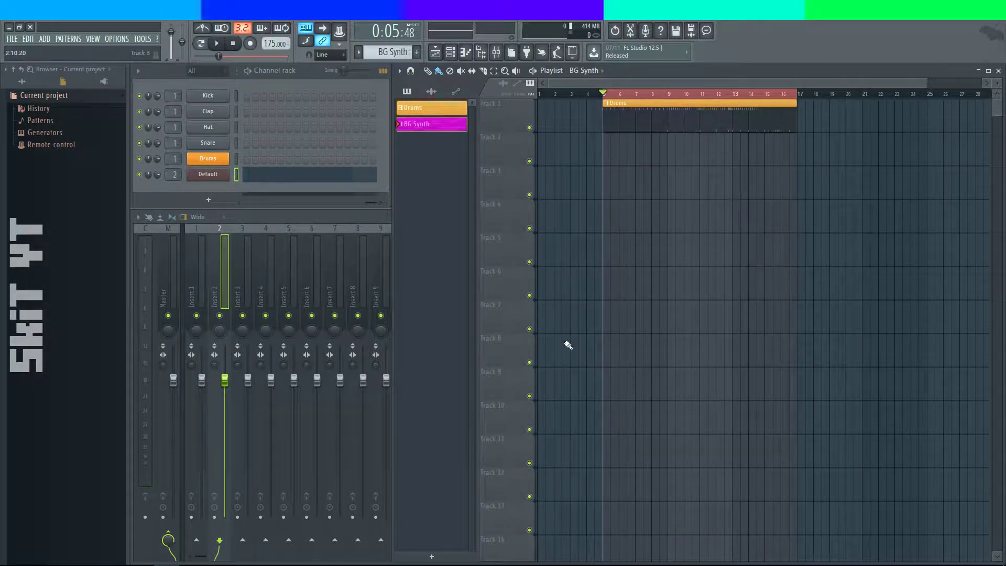
key(alt+Tab)
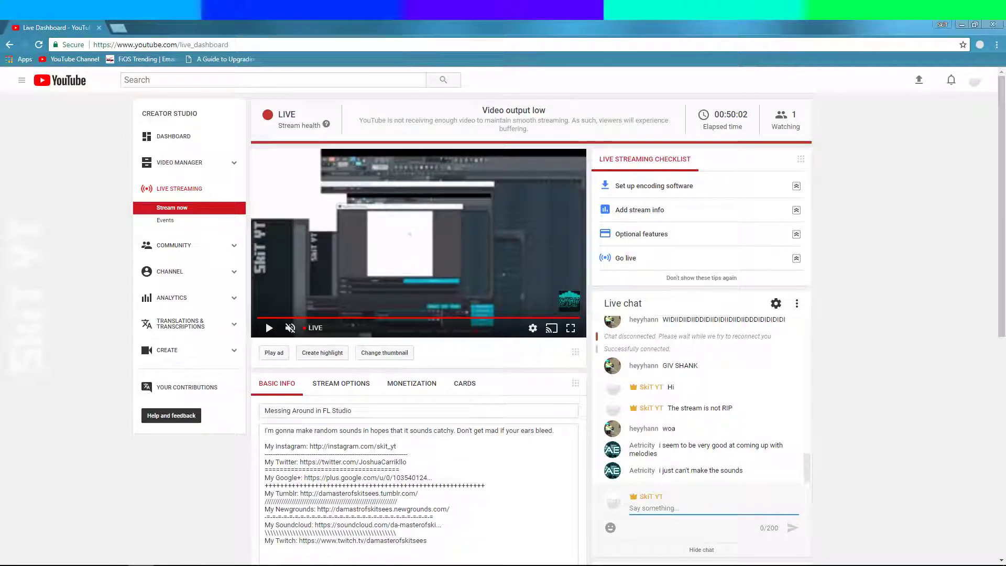
key(alt+Tab)
key(alt+Tab)
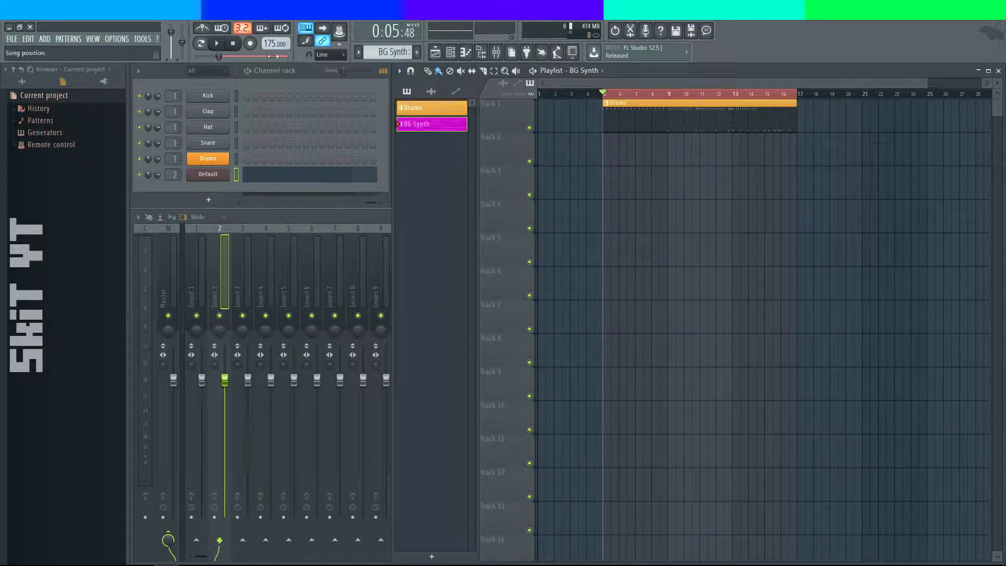
- Try a 140 BPM tempo with one BG Synth clip placed at bar 5 on Track 2, playing the song
drag(262, 45, 262, 50)
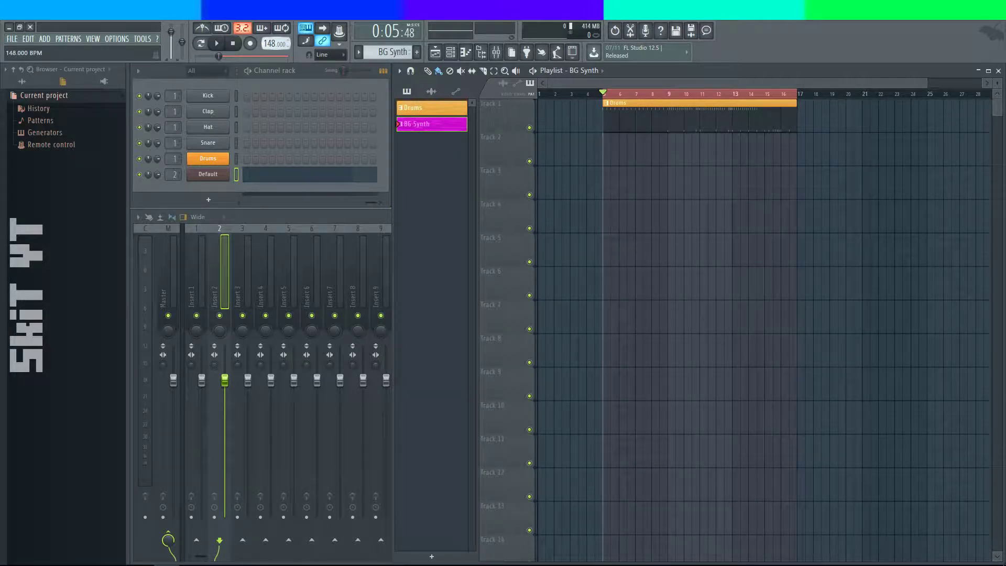
click(609, 156)
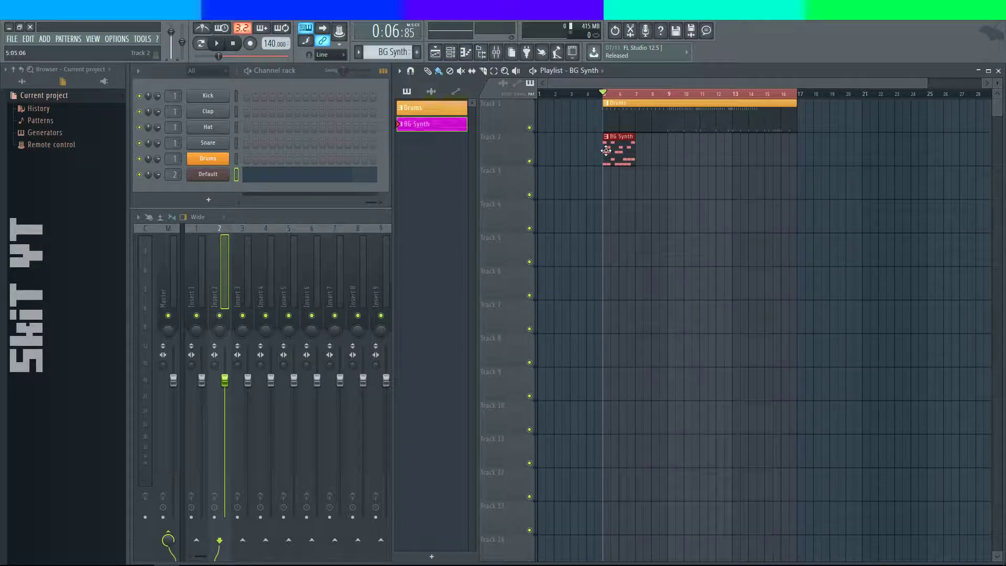
click(221, 47)
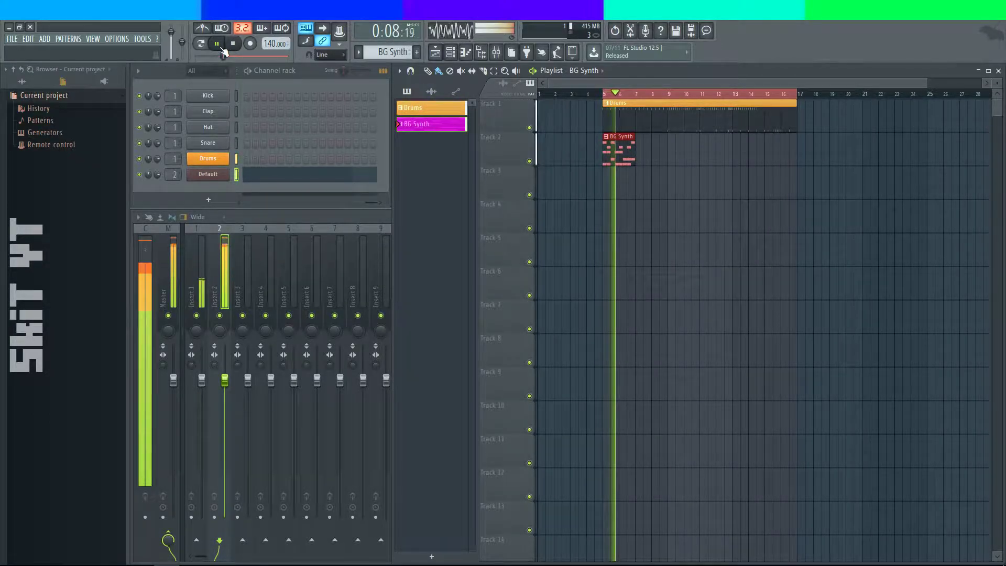
- Add BG Synth clips at bars 7, 9, 11, 13 and 15 on Track 2 while the song plays
click(639, 151)
click(677, 154)
drag(691, 156, 684, 157)
click(717, 159)
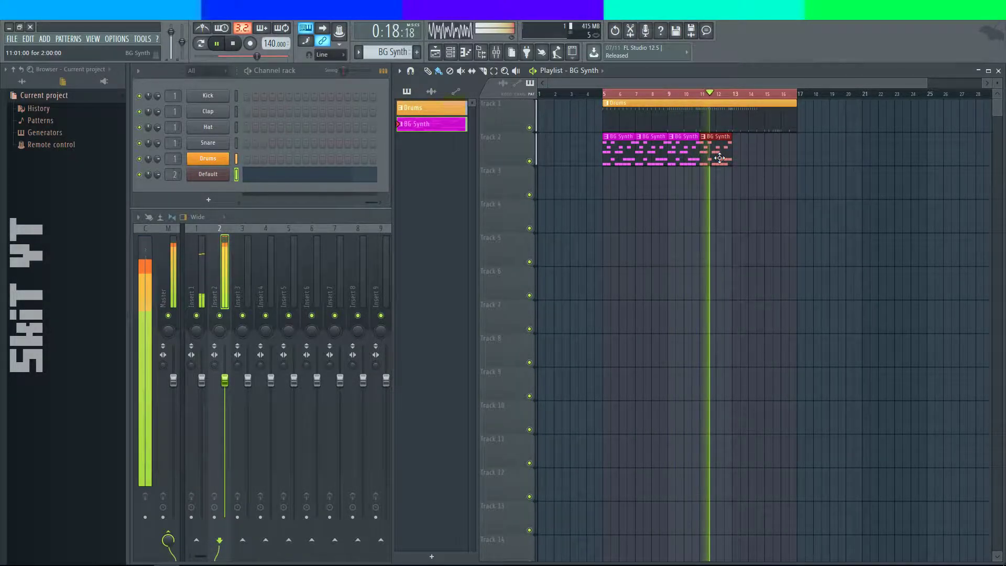
click(755, 152)
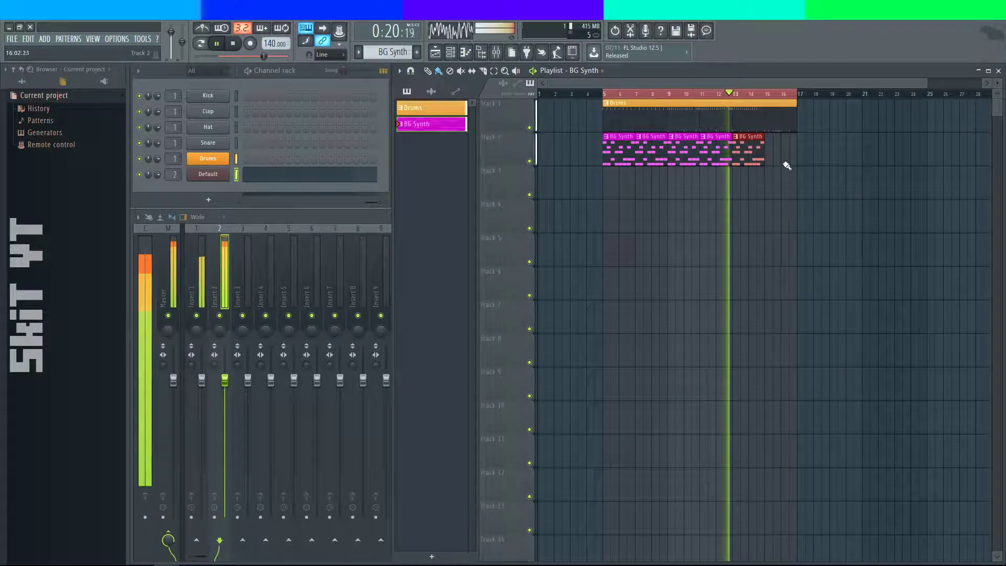
click(778, 154)
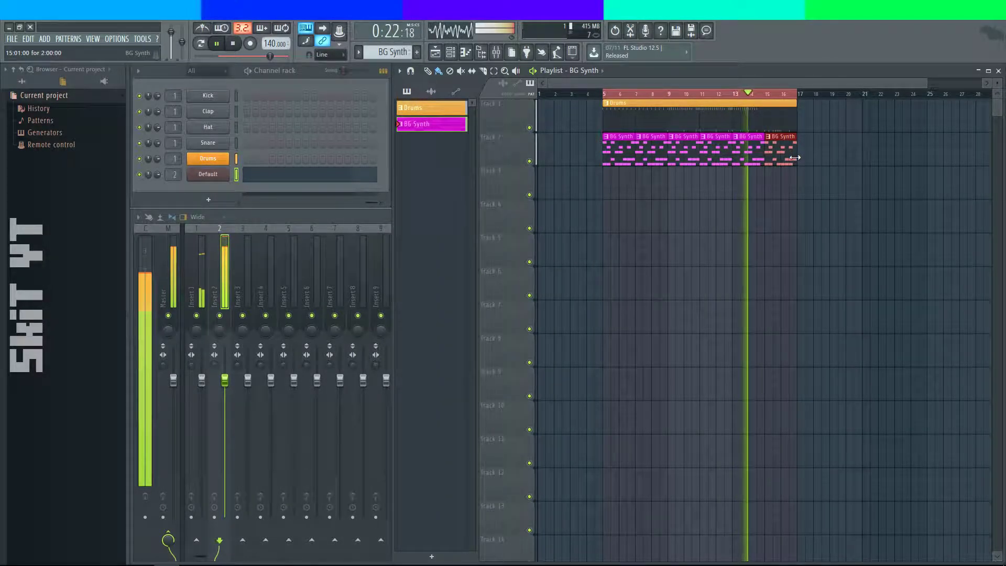
- Clear all BG Synth clips from Track 2, stop playback and check the YouTube live chat before returning to FL Studio
click(489, 137)
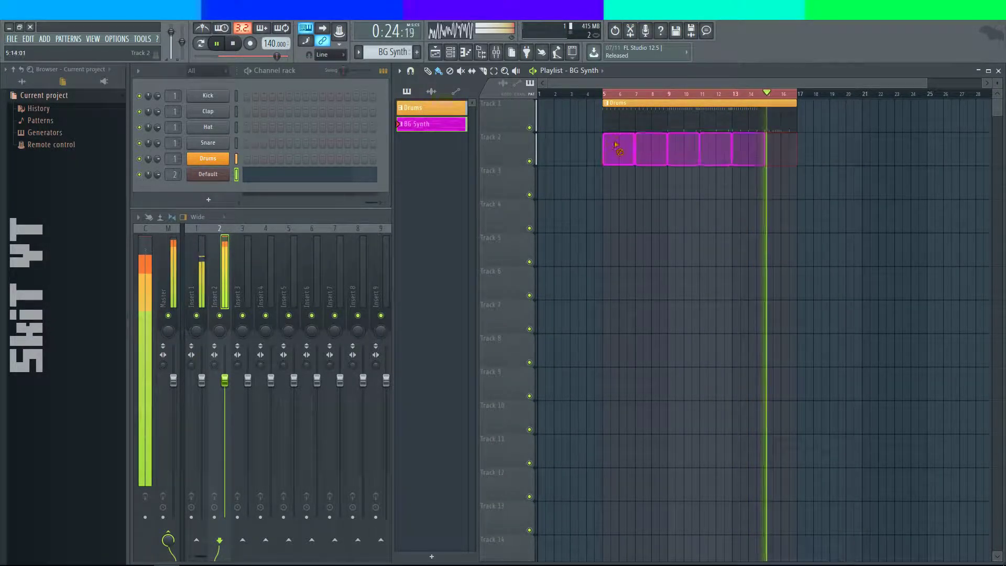
key(Delete)
click(233, 43)
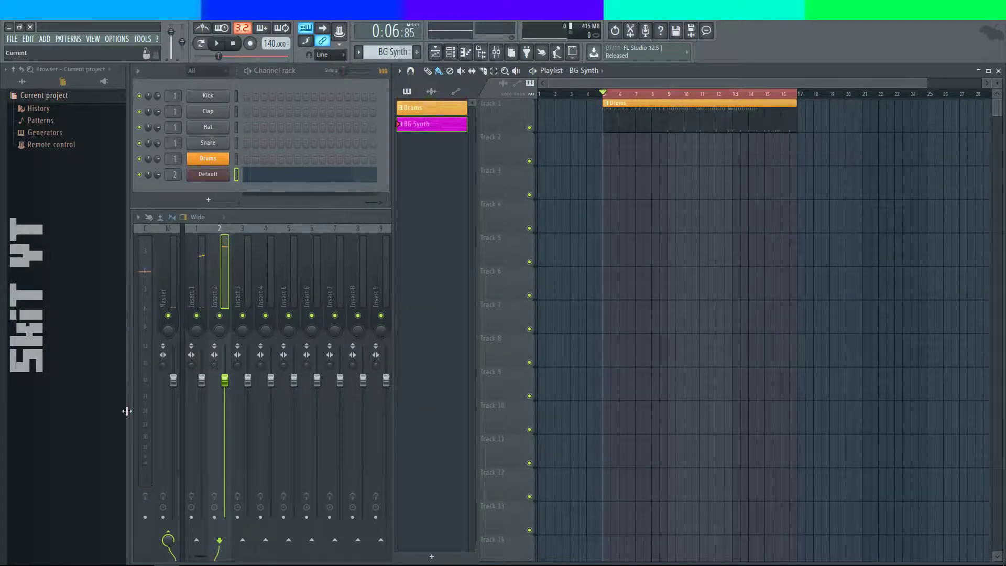
key(alt+Tab)
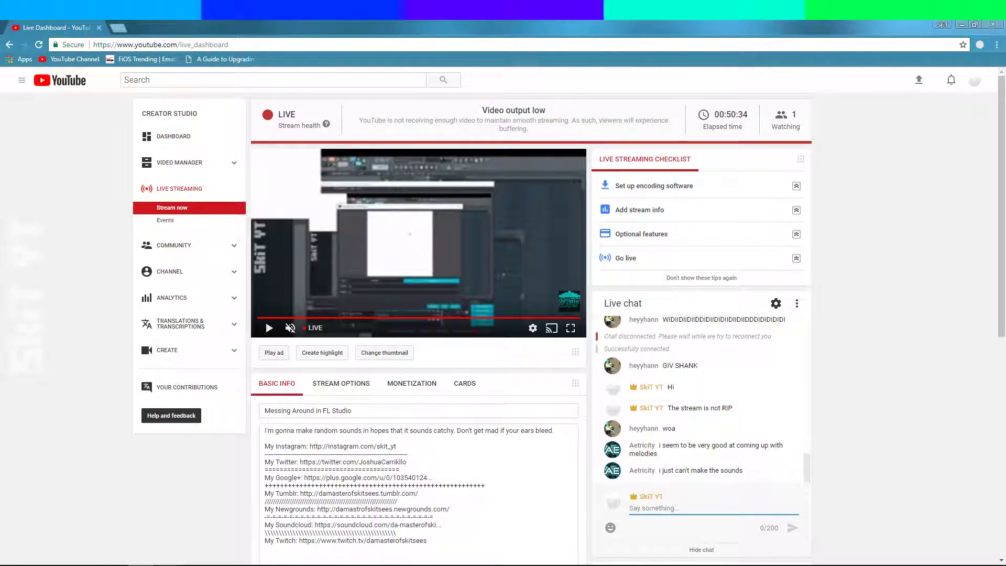
key(alt+Tab)
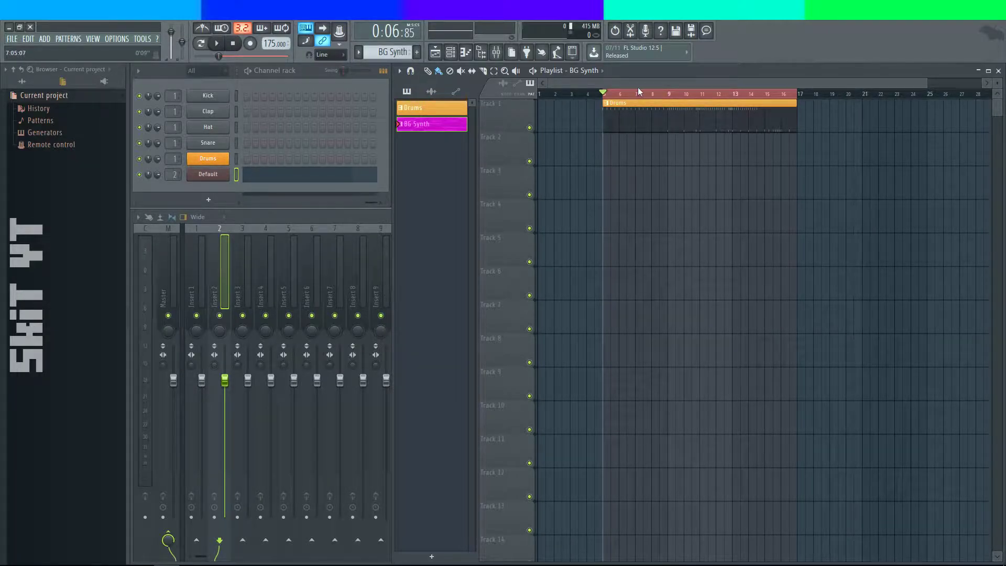
- Place BG Synth clips at bars 5 and 7 on Track 2 and play the song from bar 5
key(F7)
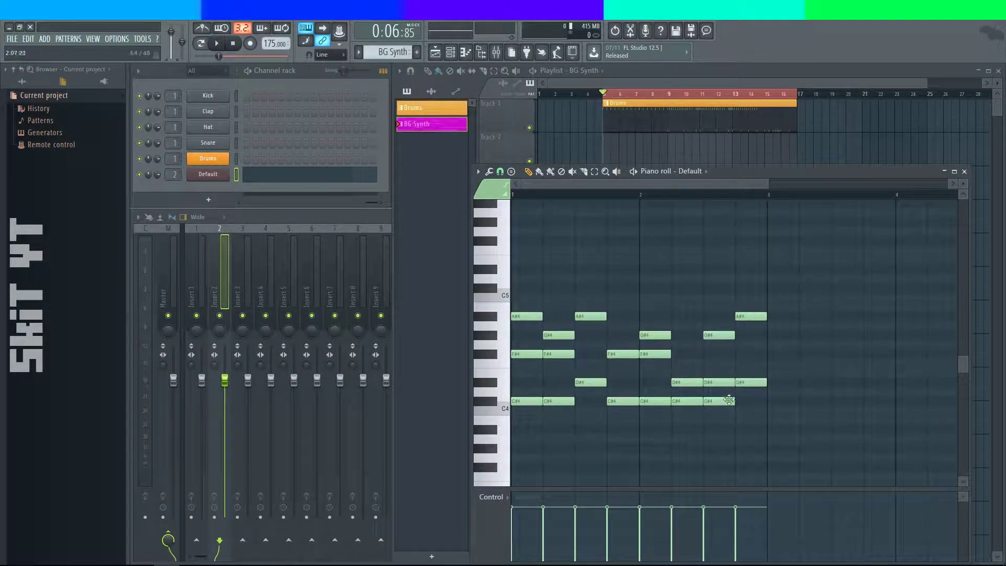
click(612, 143)
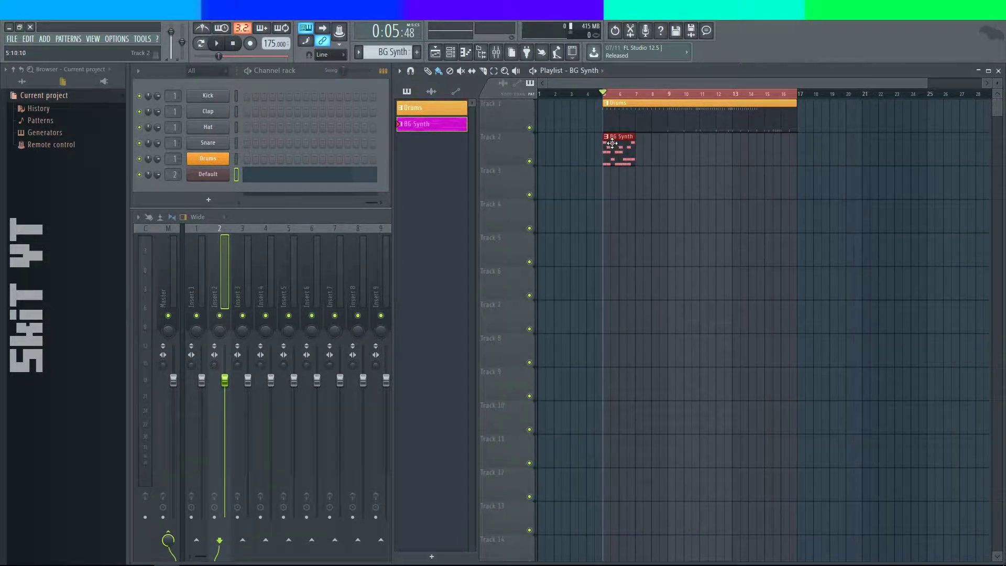
click(640, 145)
key(space)
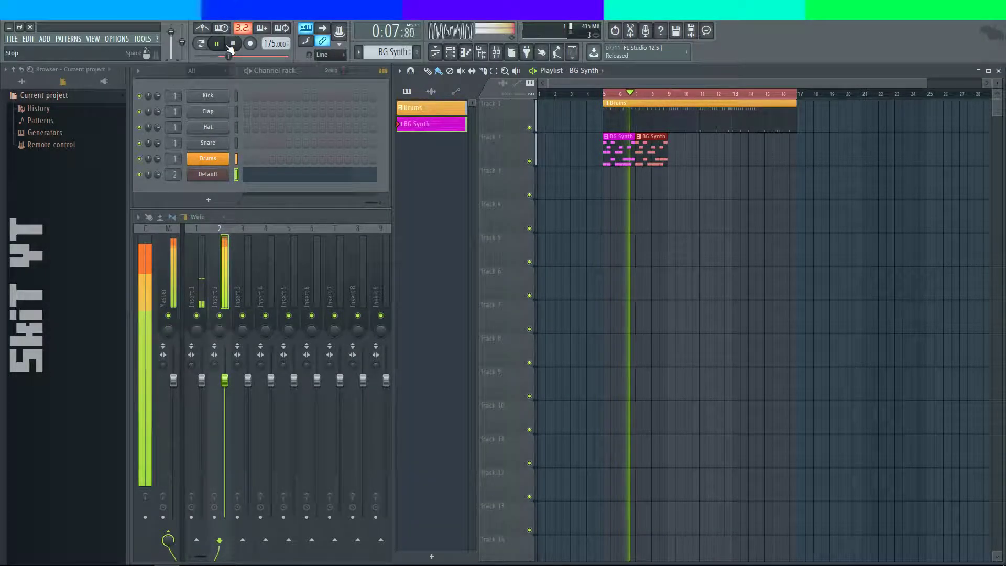
click(232, 44)
- Add a C#4, D#4 and F#4 chord on beat 1 of bar 3 in the BG Synth pattern and play it
click(437, 127)
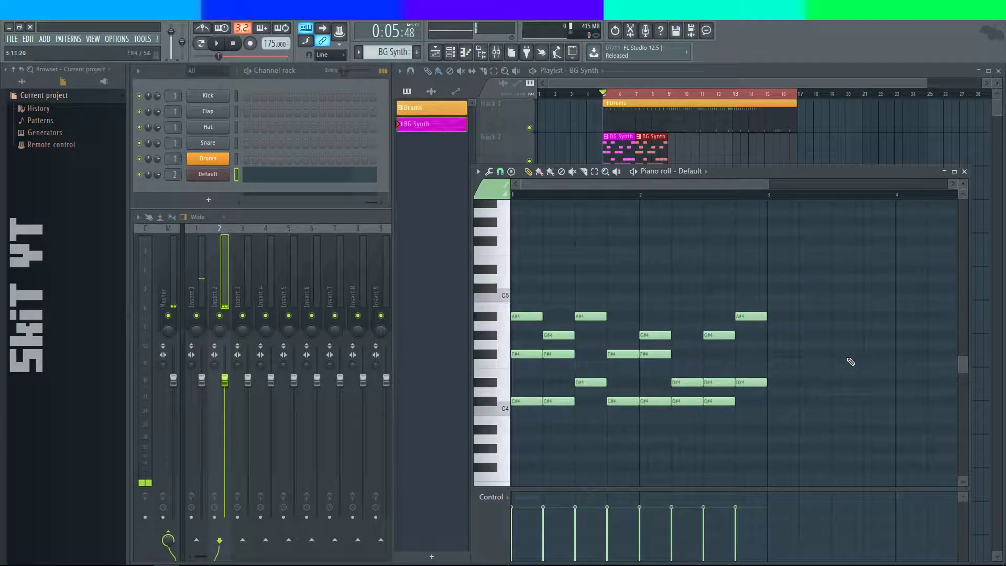
click(773, 402)
click(781, 382)
drag(783, 382, 775, 382)
click(777, 355)
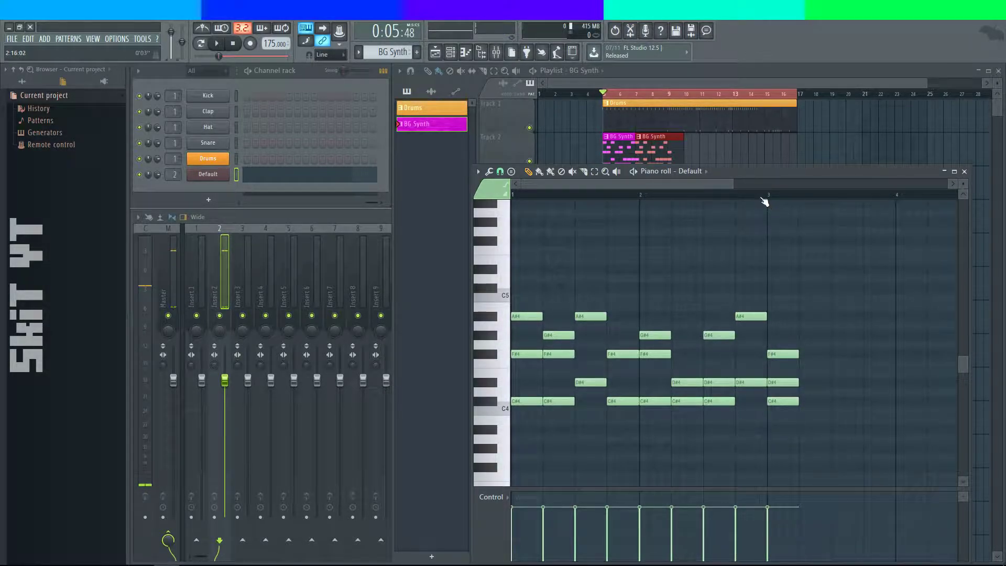
key(space)
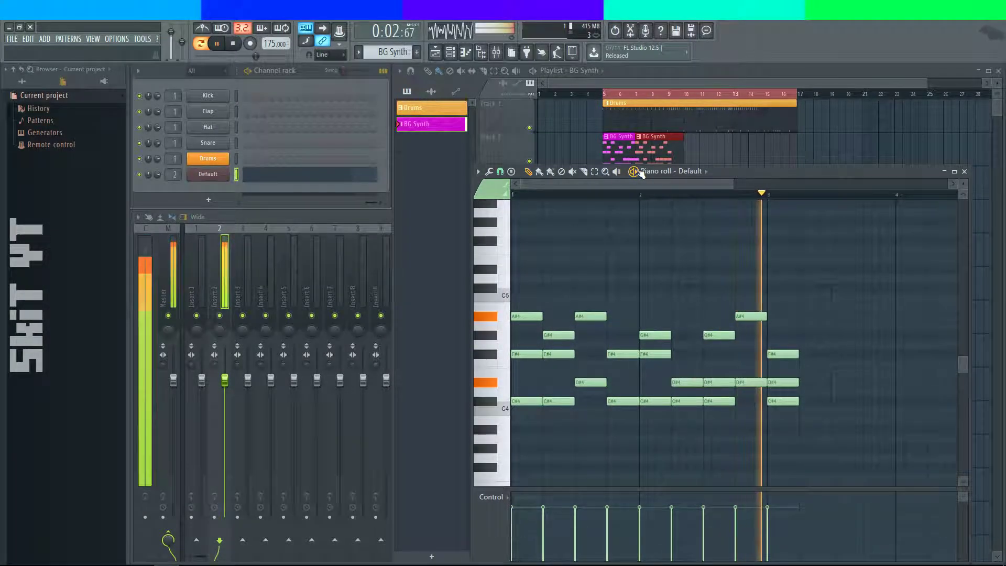
key(space)
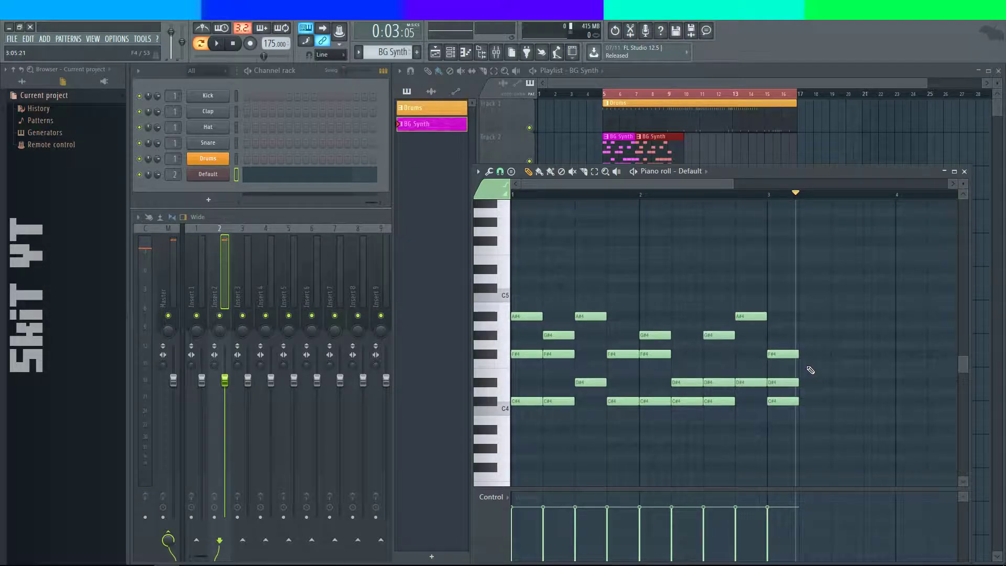
- Add a D#4 note on beat 2 of bar 3 and check the YouTube live chat before returning to FL Studio
click(808, 381)
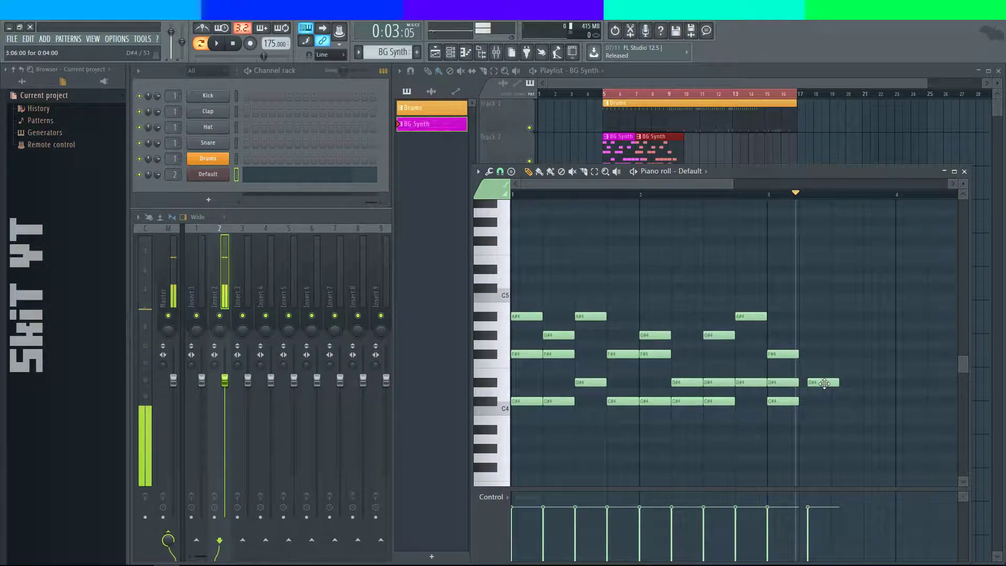
drag(823, 382, 815, 382)
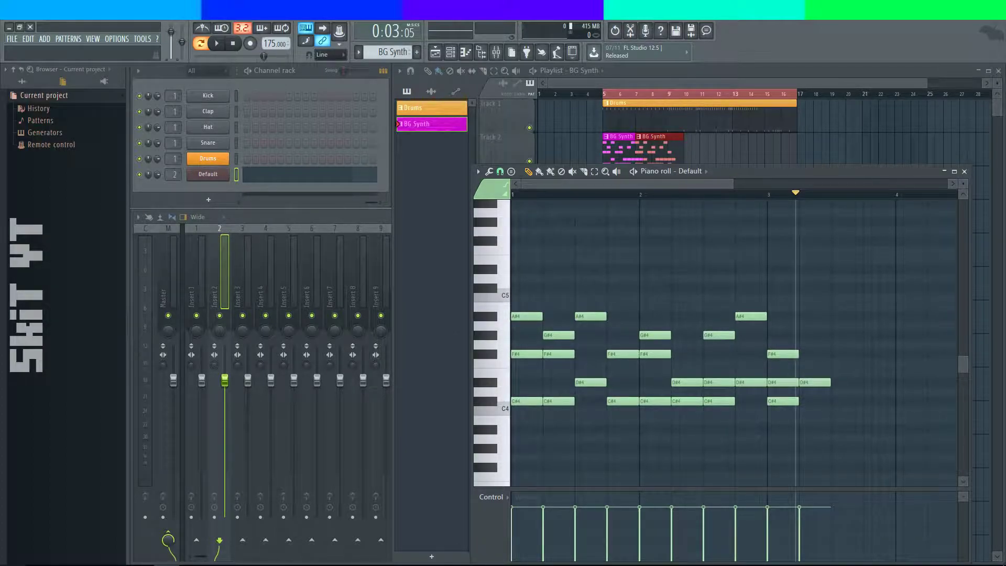
key(alt+Tab)
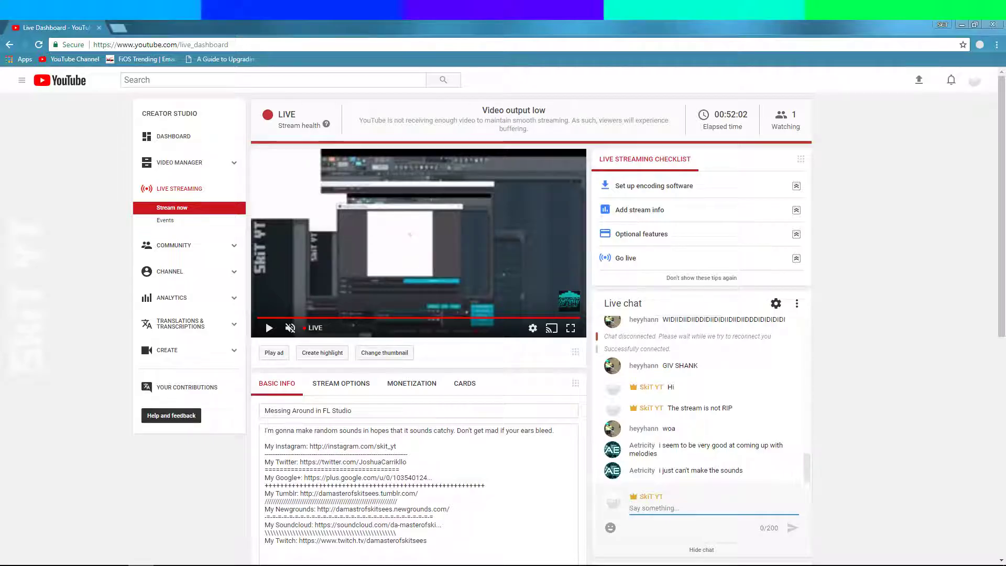
key(alt+Tab)
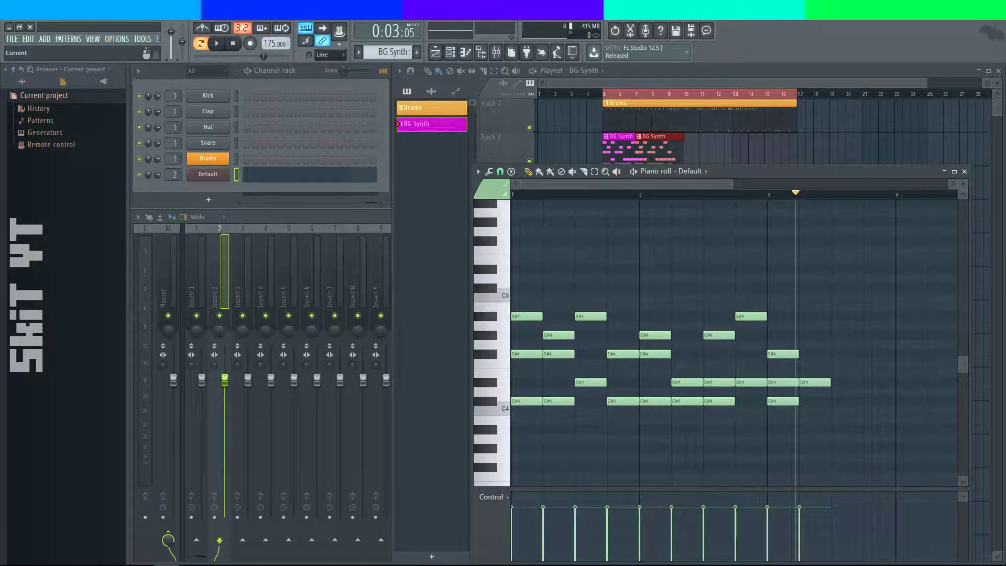
- Play the BG Synth pattern repeatedly from the start of bar 3 to hear its first two beats
mouse_move(166, 565)
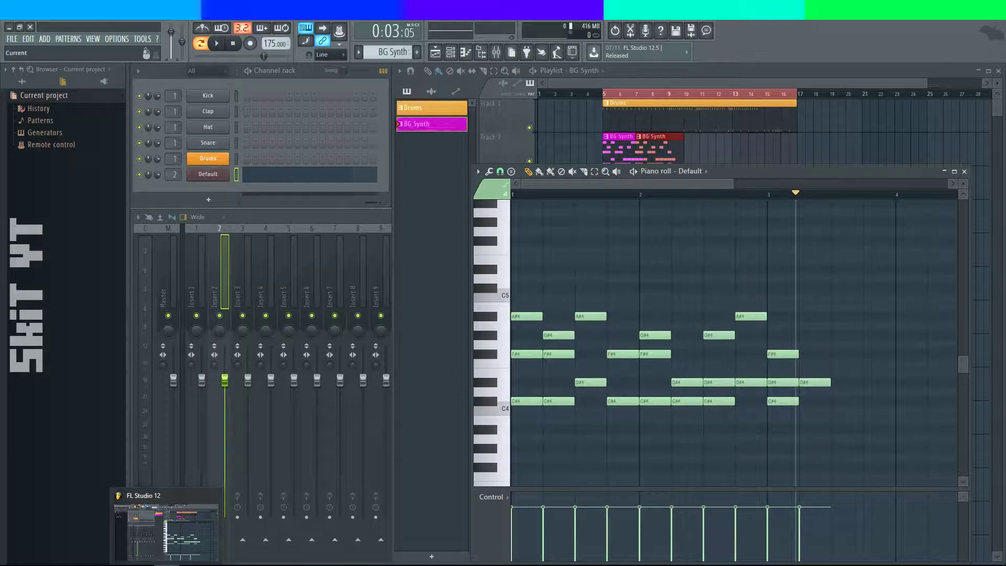
click(769, 195)
key(space)
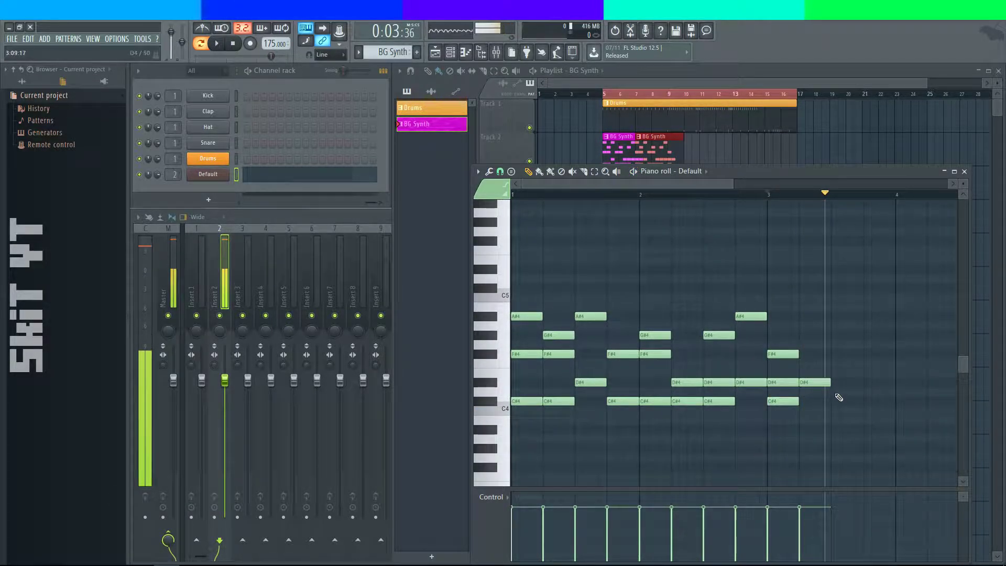
click(769, 194)
key(space)
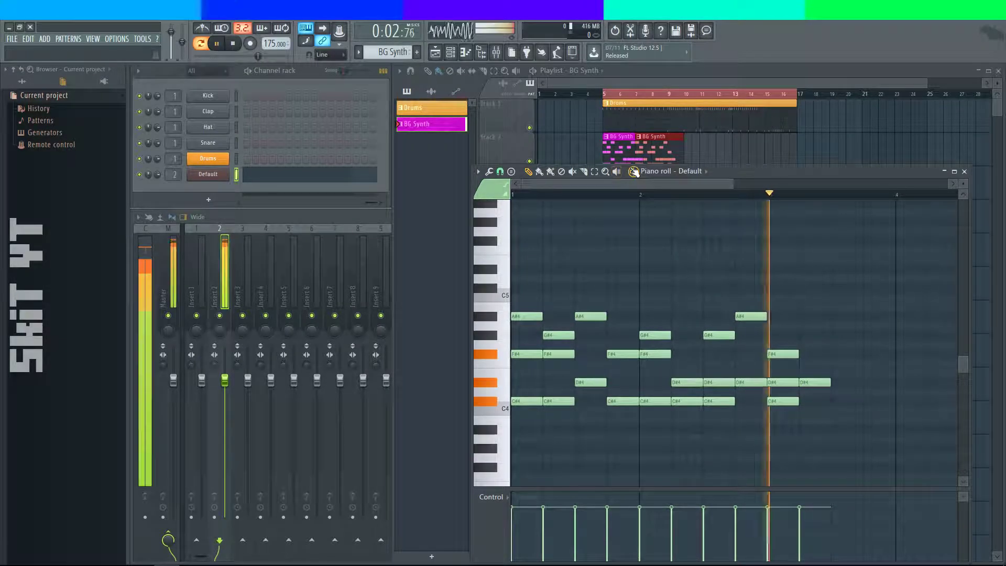
key(space)
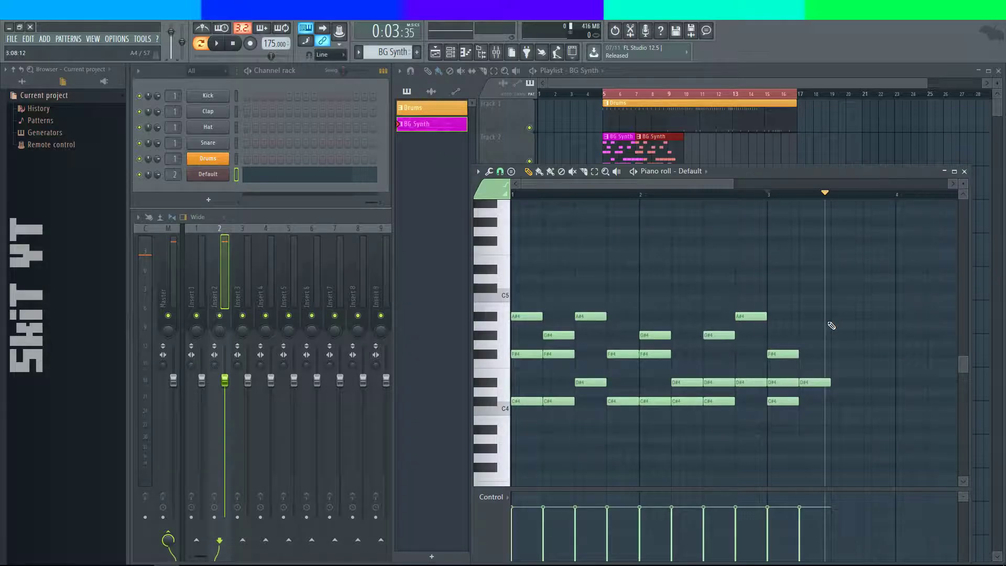
click(768, 194)
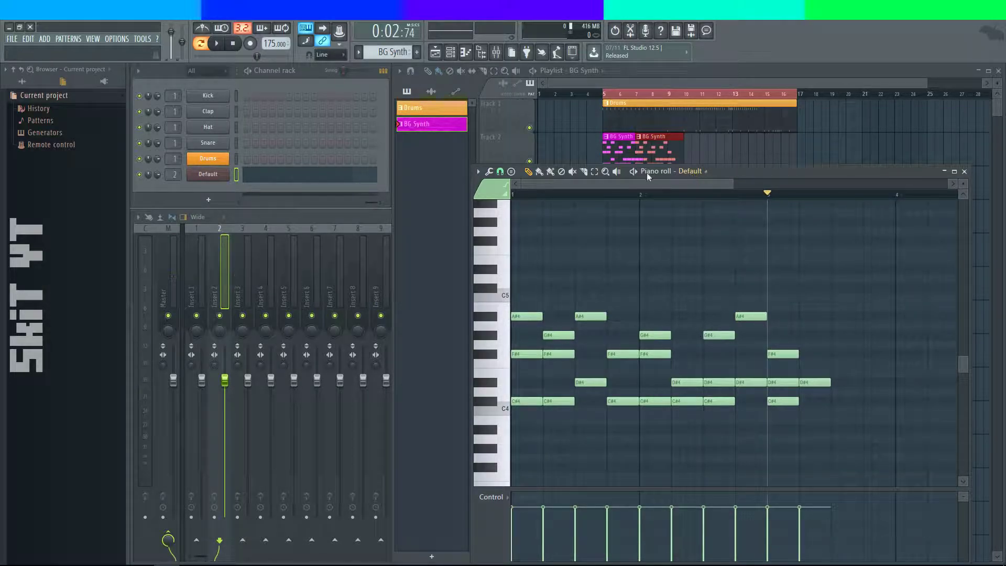
key(space)
key(space)
- Add a C#4, D#4 and G#4 chord on beat 3 of bar 3 and play from just before that bar
click(834, 401)
click(834, 381)
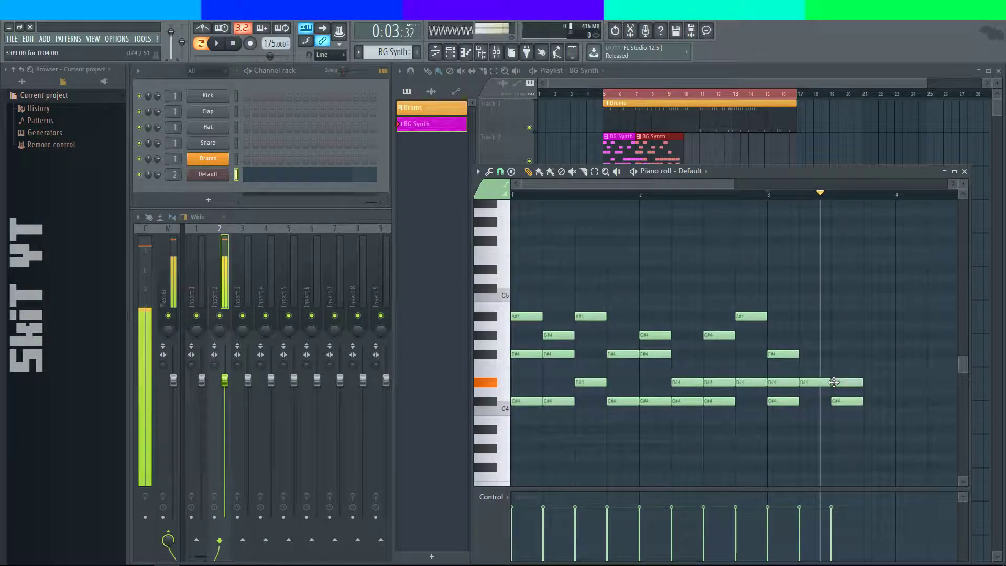
click(835, 335)
click(760, 195)
key(space)
key(space)
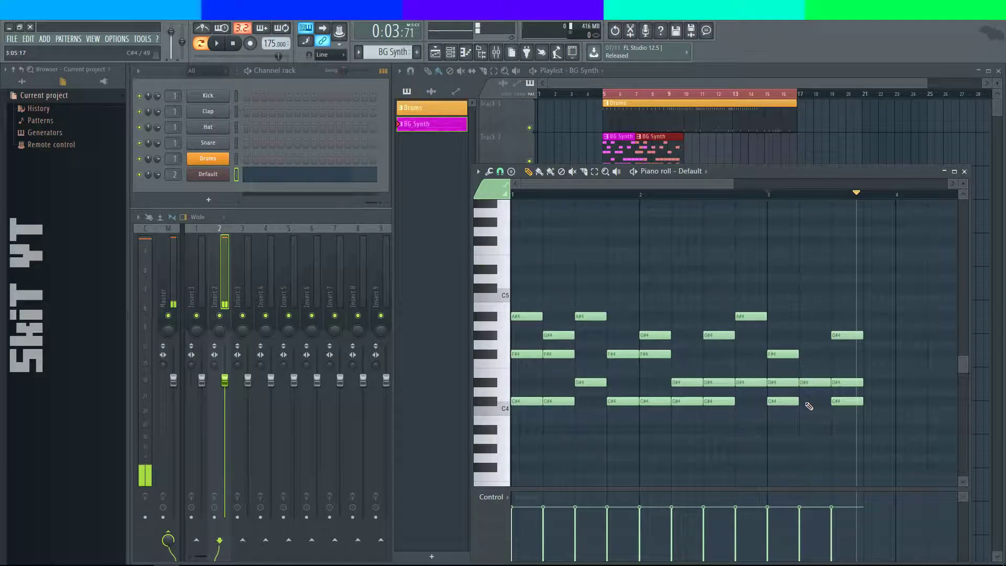
- Add A#4, G#4 and D#4 notes on beat 4 of bar 3 while auditioning the BG Synth pattern
click(769, 196)
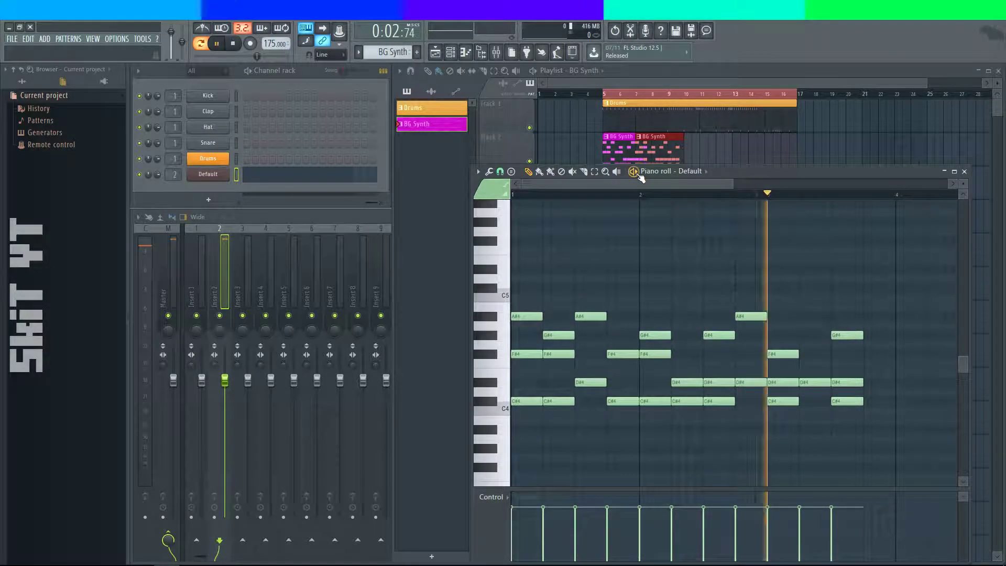
key(space)
click(870, 316)
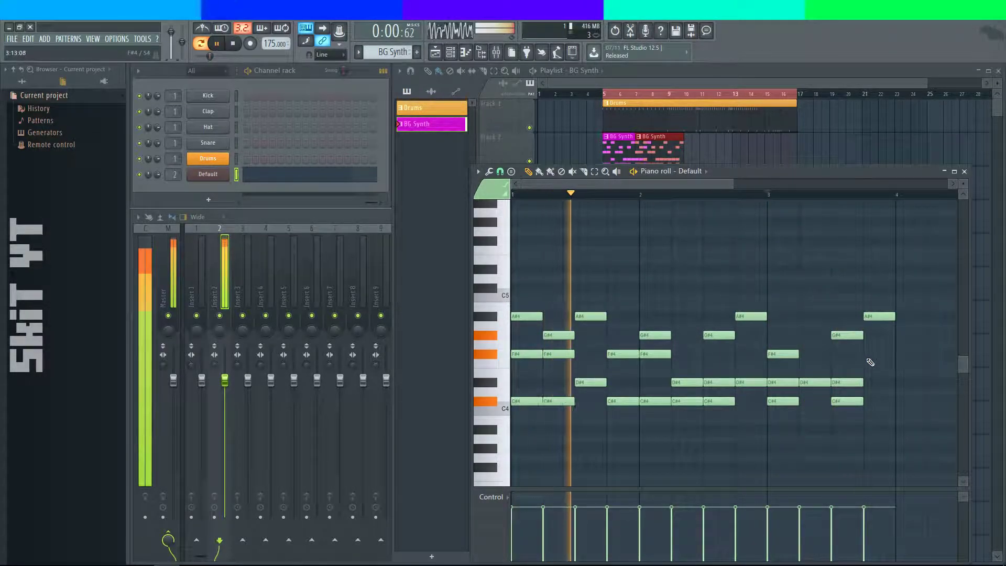
click(869, 335)
click(870, 382)
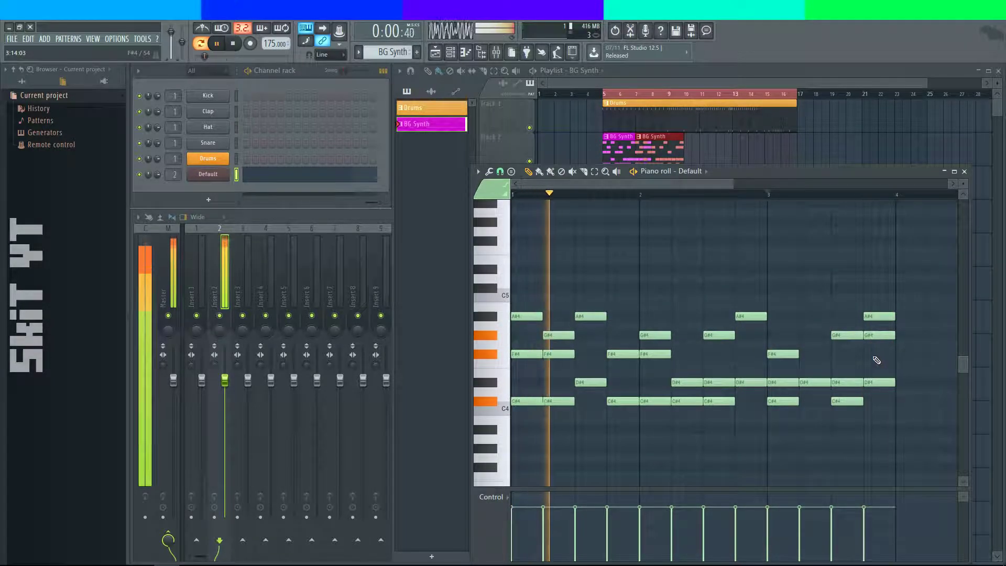
key(space)
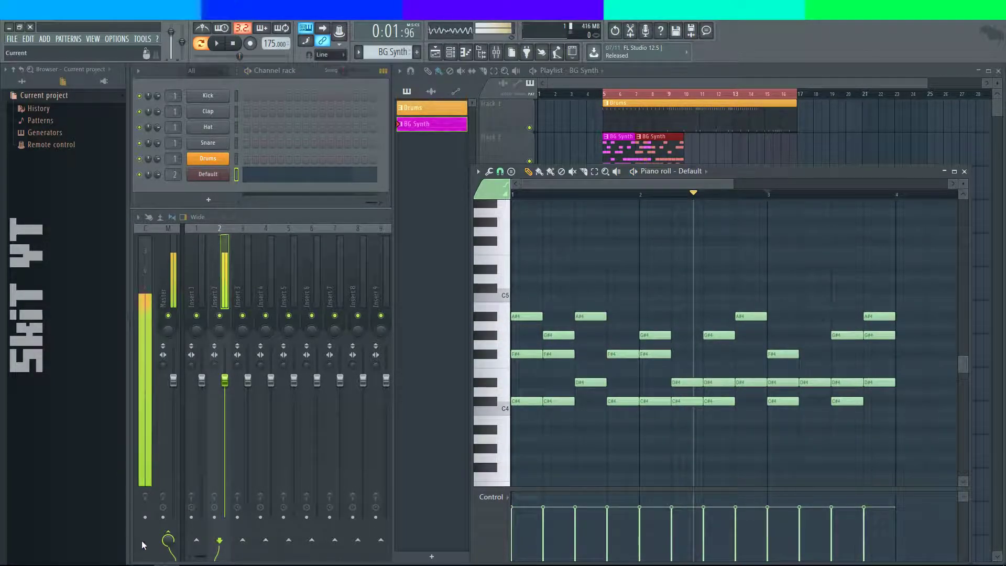
- Check the YouTube live chat for new messages and return to FL Studio
key(alt+Tab)
scroll(697, 453, down, 2)
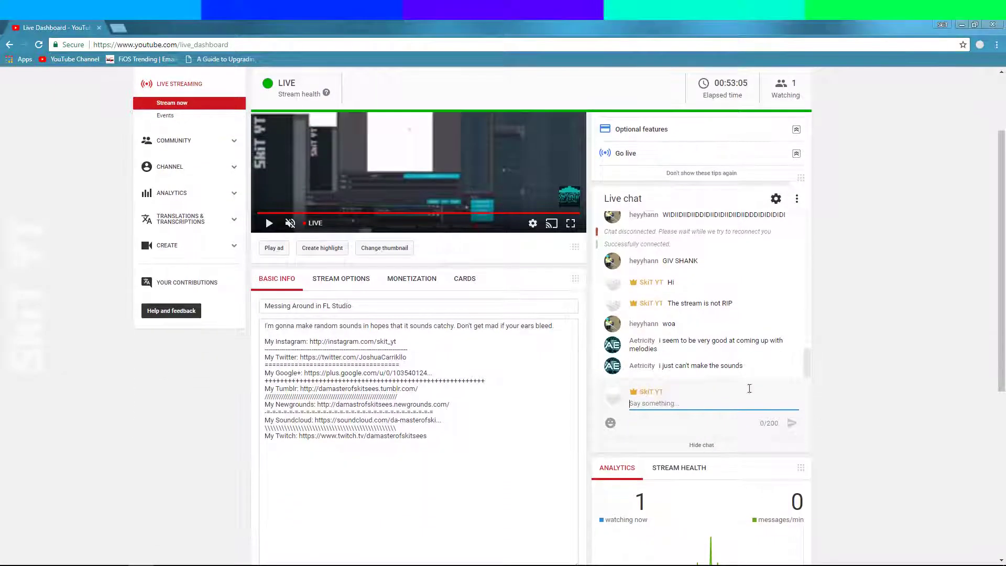
scroll(894, 348, up, 2)
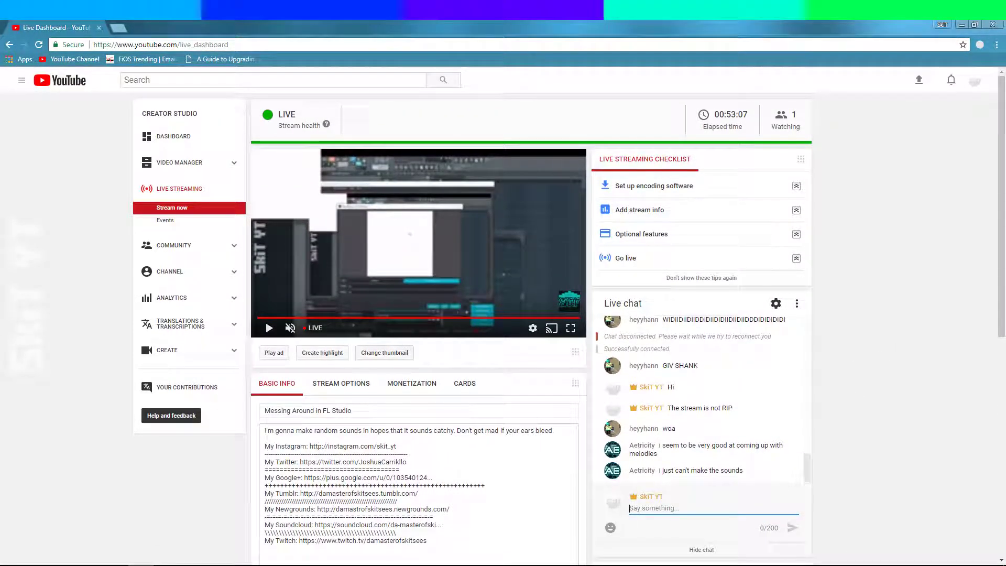
key(alt+Tab)
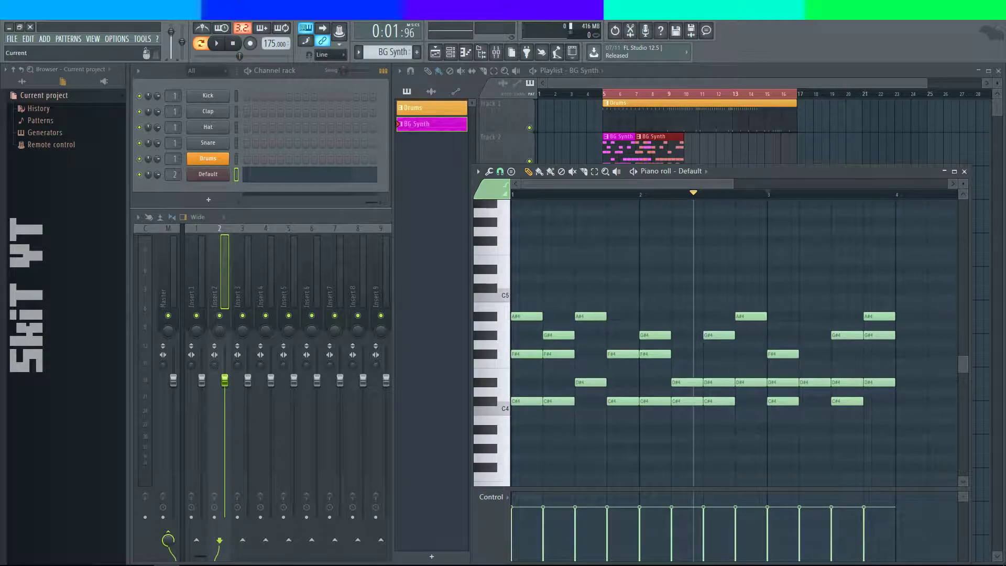
- Play the BG Synth pattern to hear the chords drawn up to the end of bar 3
scroll(858, 435, right, 5)
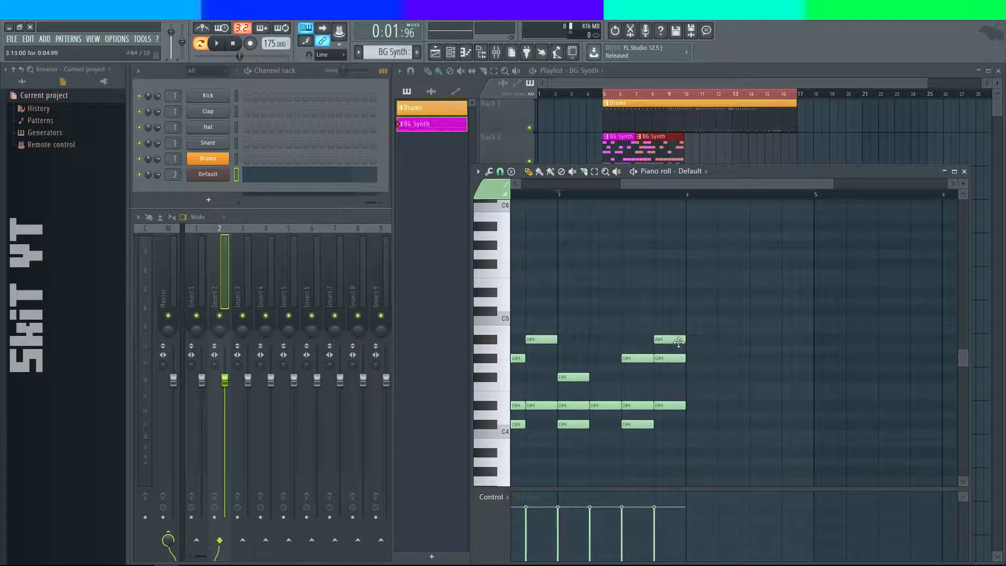
key(space)
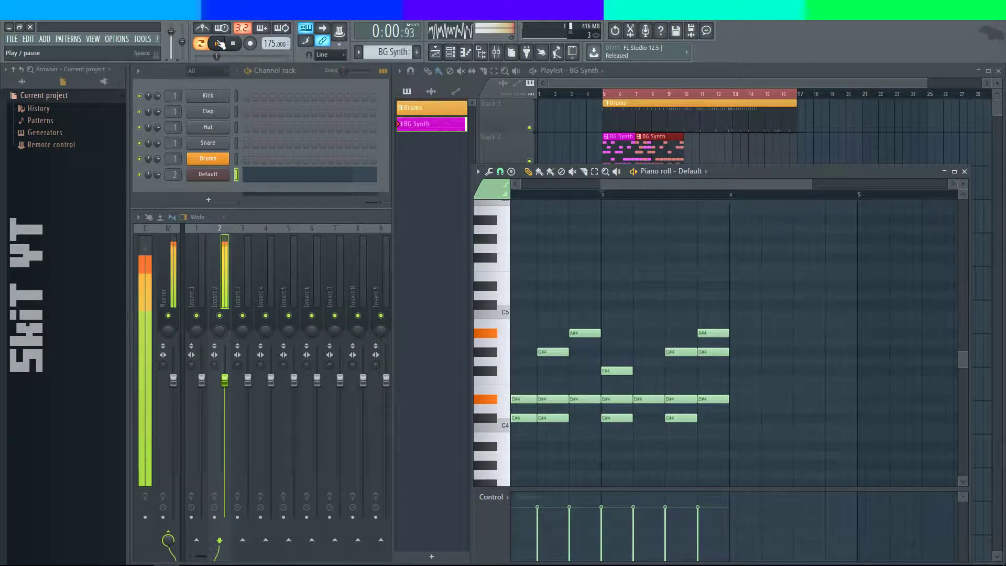
key(space)
- Check the YouTube live dashboard and the OBS stream window, returning to FL Studio
key(alt+Tab)
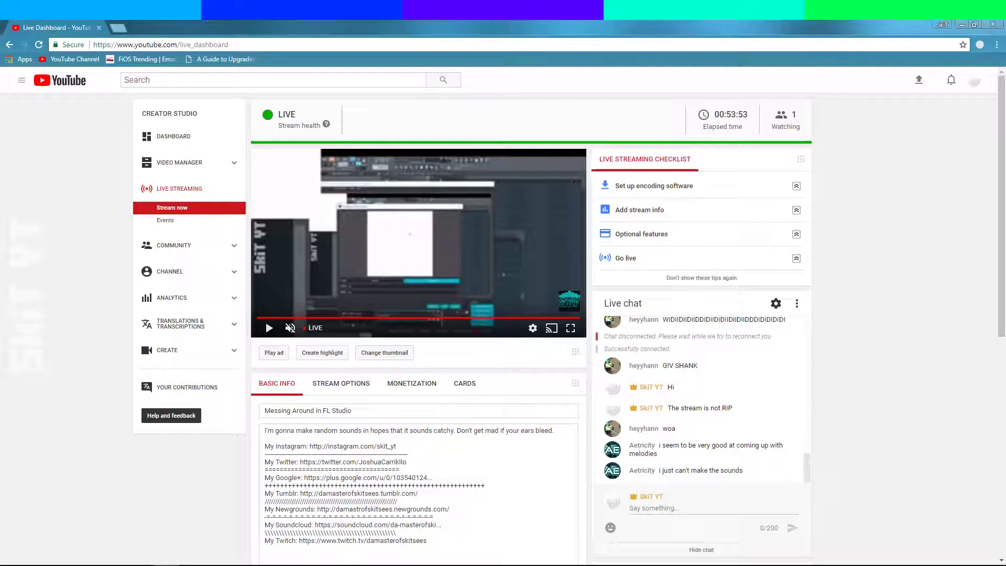
key(alt+Tab)
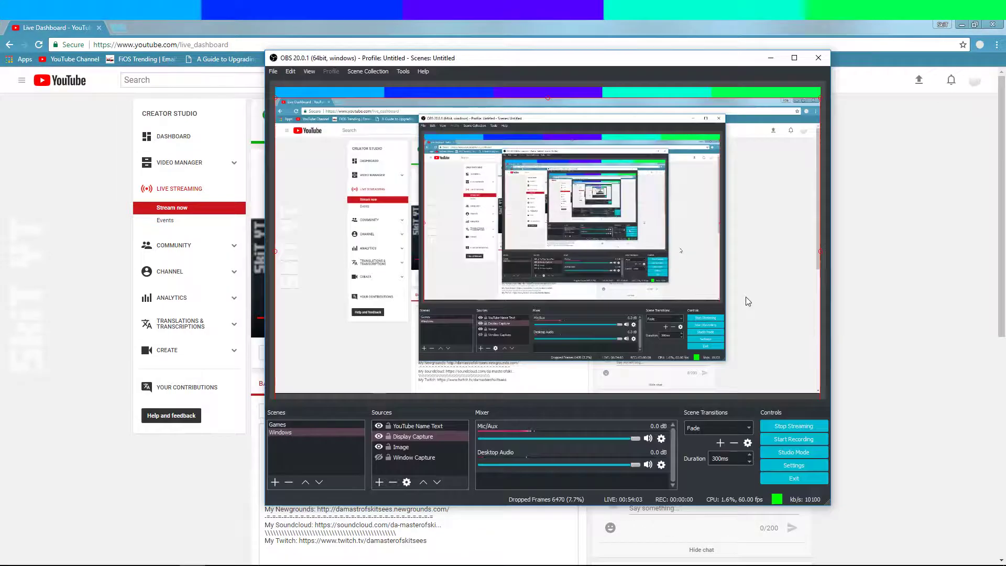
key(alt+Tab)
key(alt+Tab)
- Play the BG Synth pattern through bar 3 to hear its closing chords
scroll(682, 297, up, 2)
scroll(683, 297, down, 4)
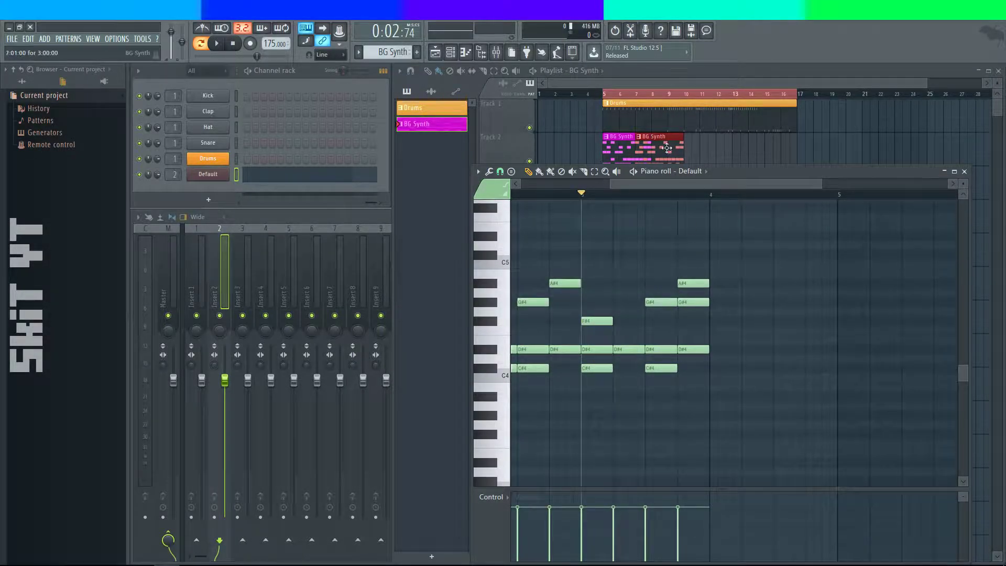
scroll(726, 291, left, 3)
scroll(714, 321, up, 1)
scroll(848, 340, right, 4)
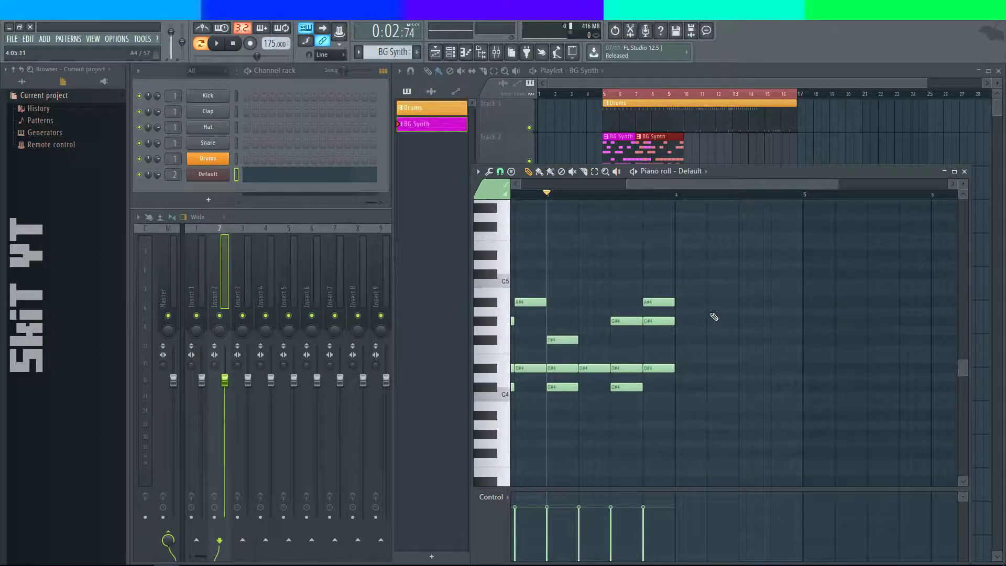
click(635, 172)
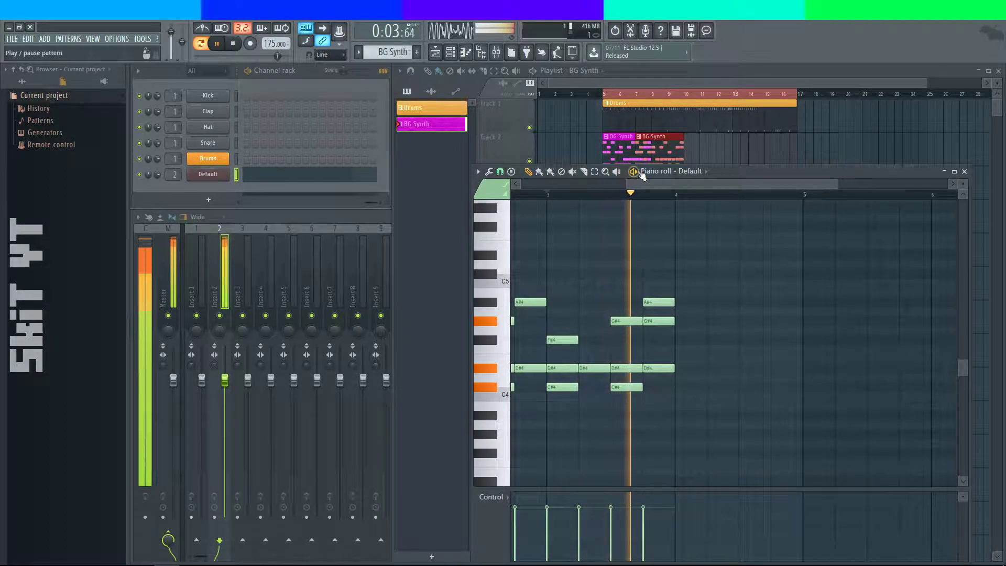
click(635, 172)
- Move the chords on beats 3 and 4 of bar 3 to the same beats of bar 4 and play from bar 3
drag(726, 270, 635, 429)
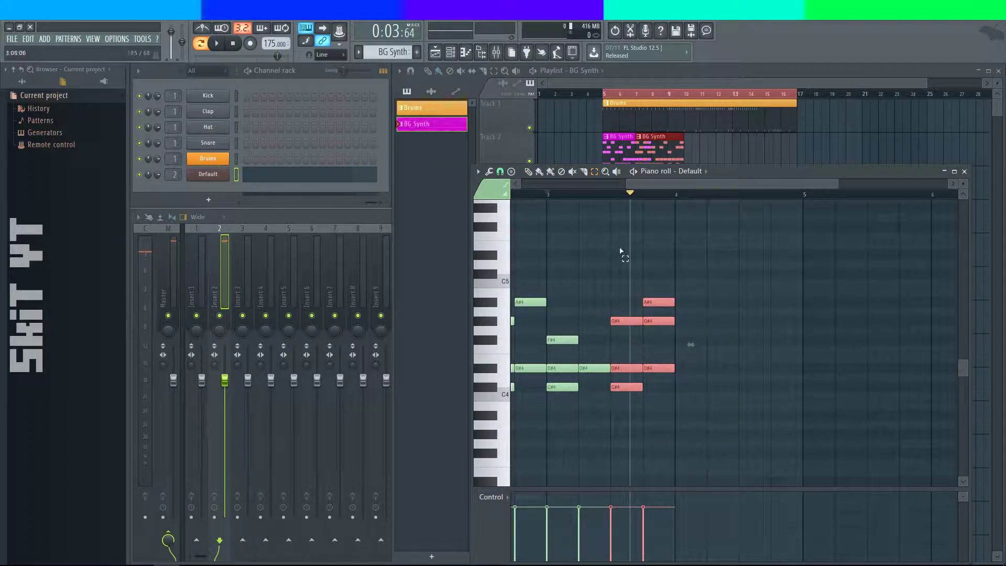
drag(660, 304, 788, 304)
click(565, 195)
key(space)
key(space)
- Add a C#4, D#4 and G#4 chord on beat 3 of bar 3 and a D#4 note on beat 4, and play the result
click(614, 339)
click(615, 368)
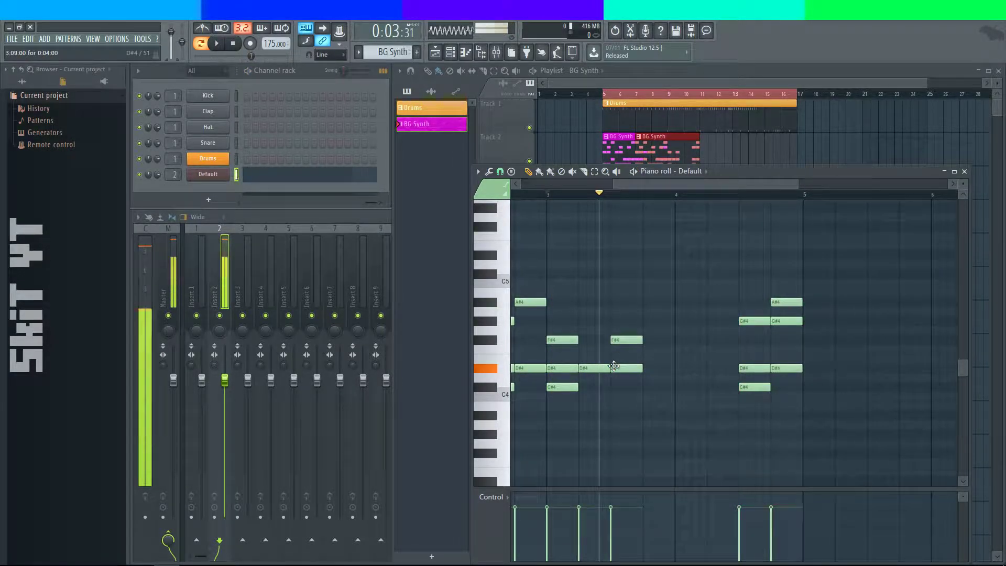
click(618, 387)
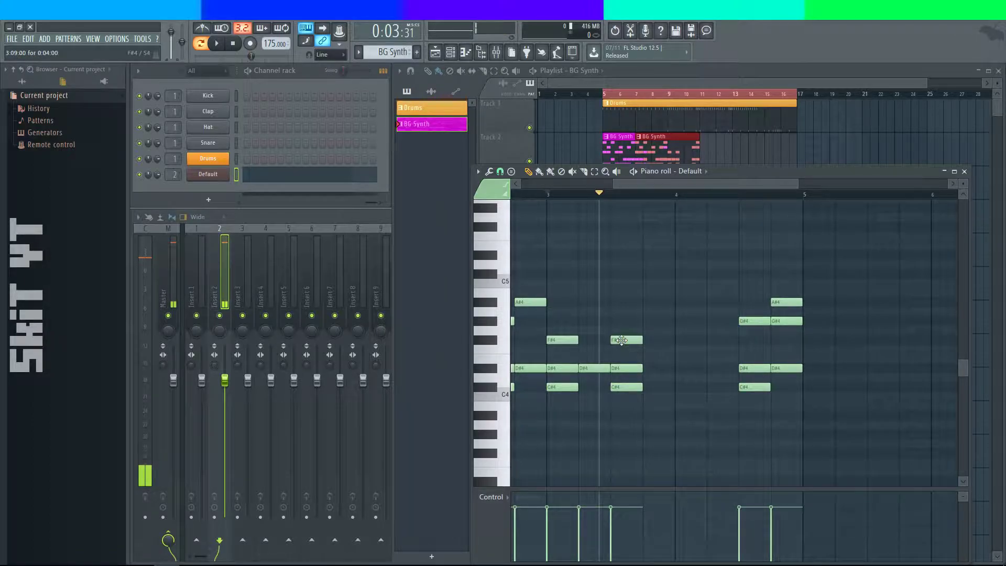
drag(627, 340, 626, 321)
click(645, 368)
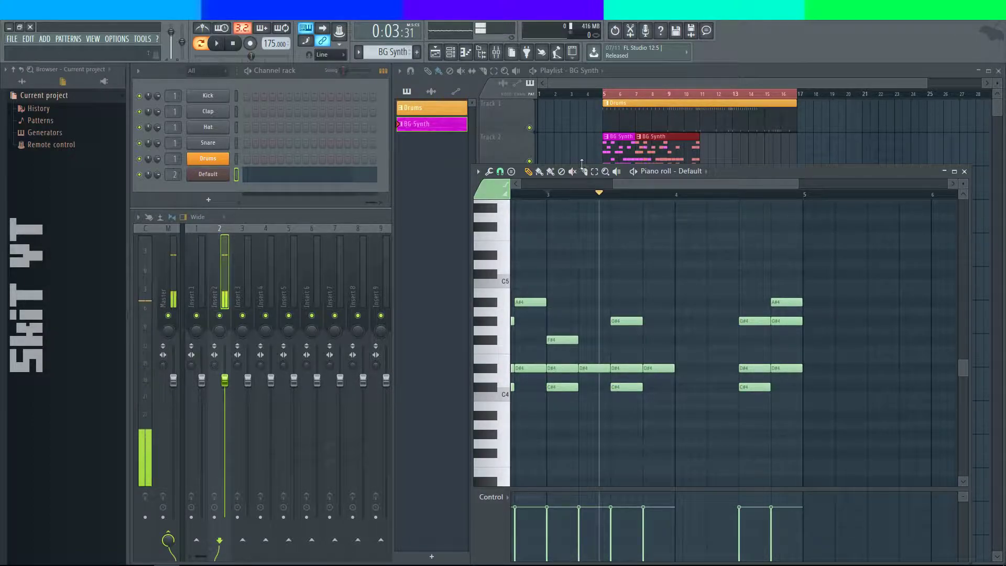
key(space)
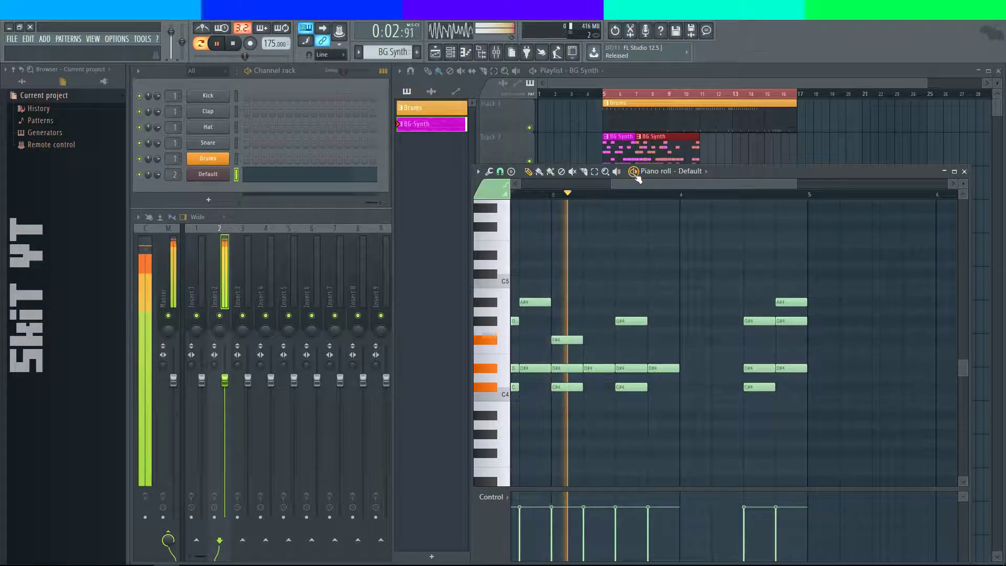
key(space)
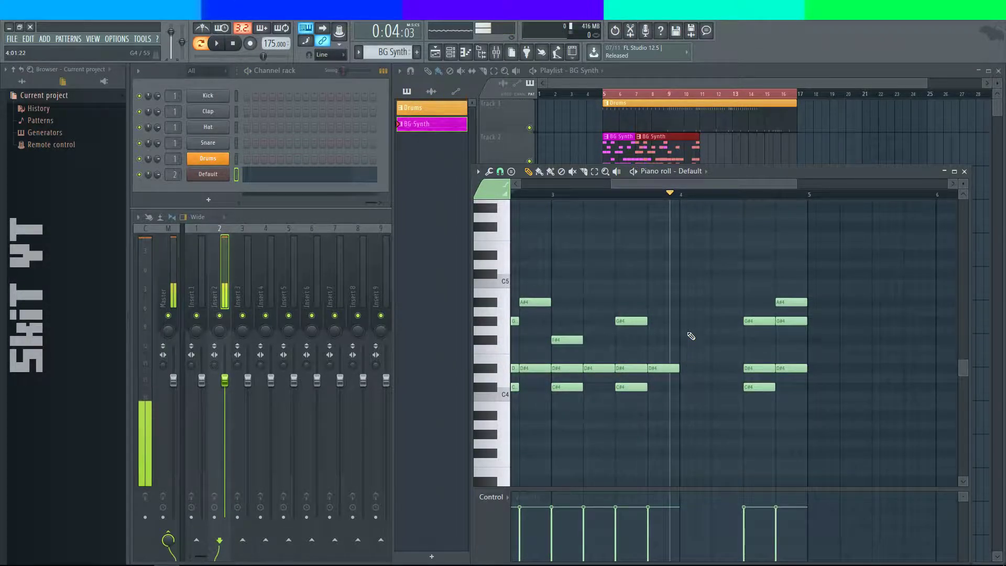
- Add an A#4, D#4 and C#4 chord on beat 1 of bar 4 and a D#4 note on beat 2
click(681, 301)
click(687, 368)
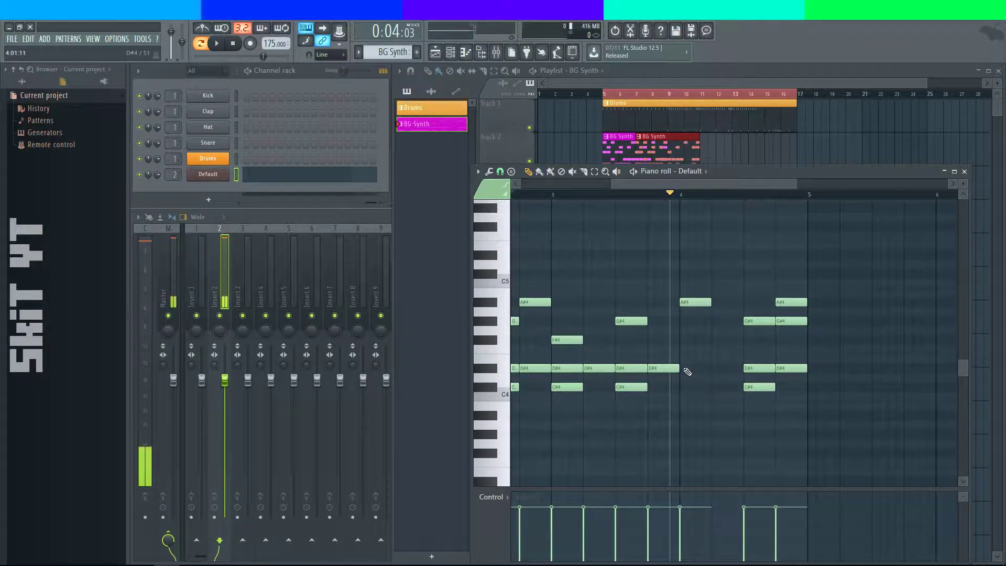
click(686, 387)
click(543, 194)
click(734, 368)
drag(737, 369, 729, 369)
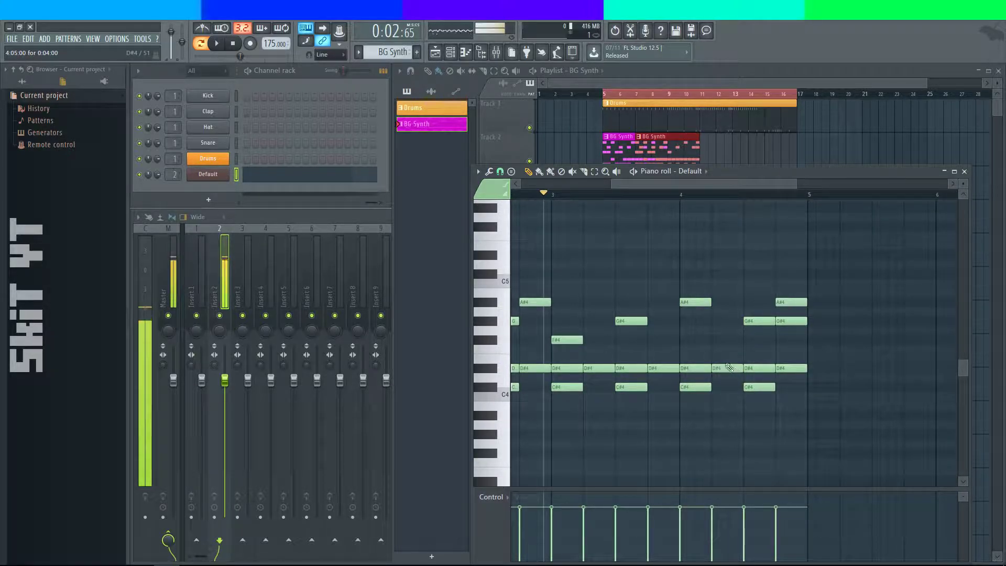
- Play the BG Synth pattern and check the YouTube live chat before returning to FL Studio
key(space)
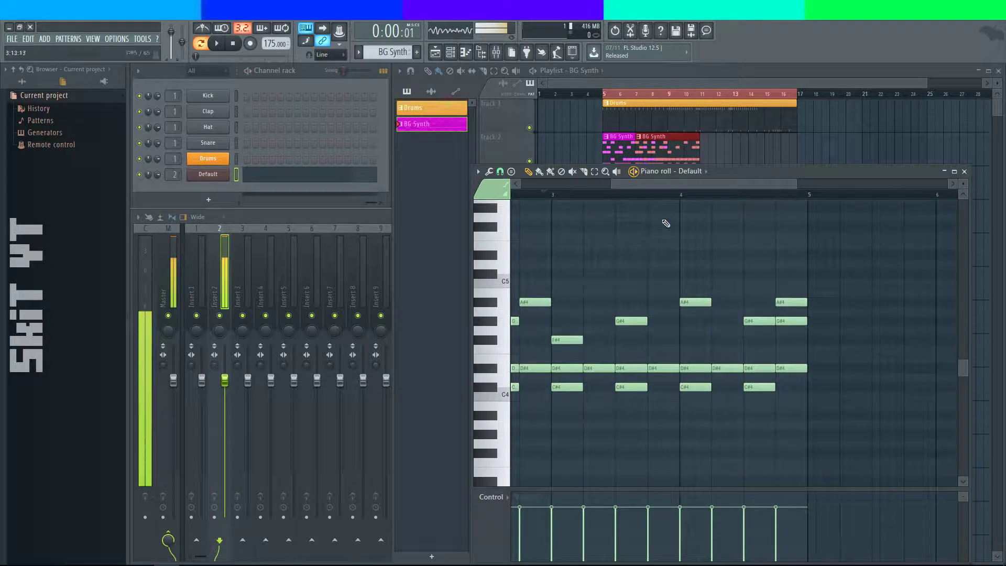
key(alt+Tab)
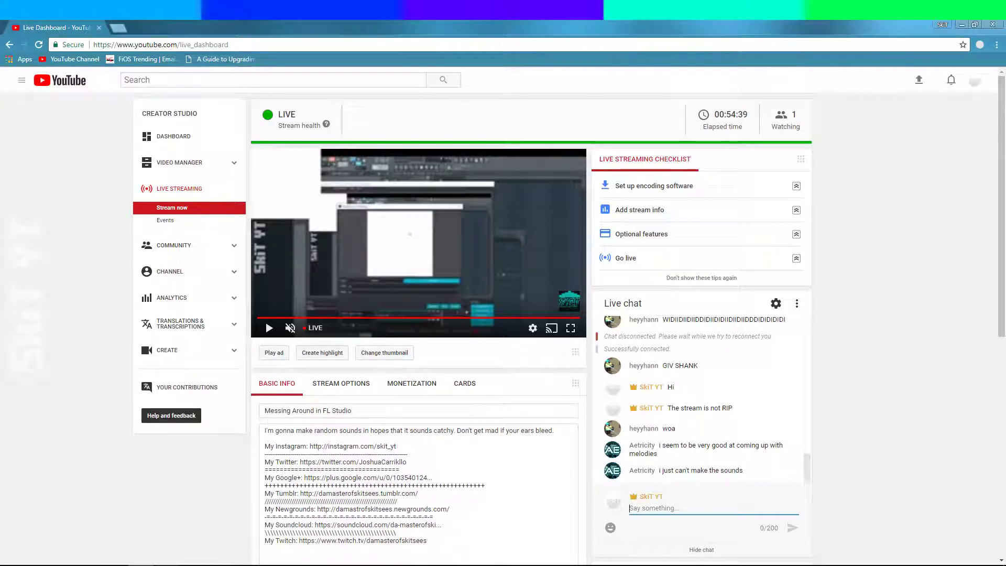
key(alt+Tab)
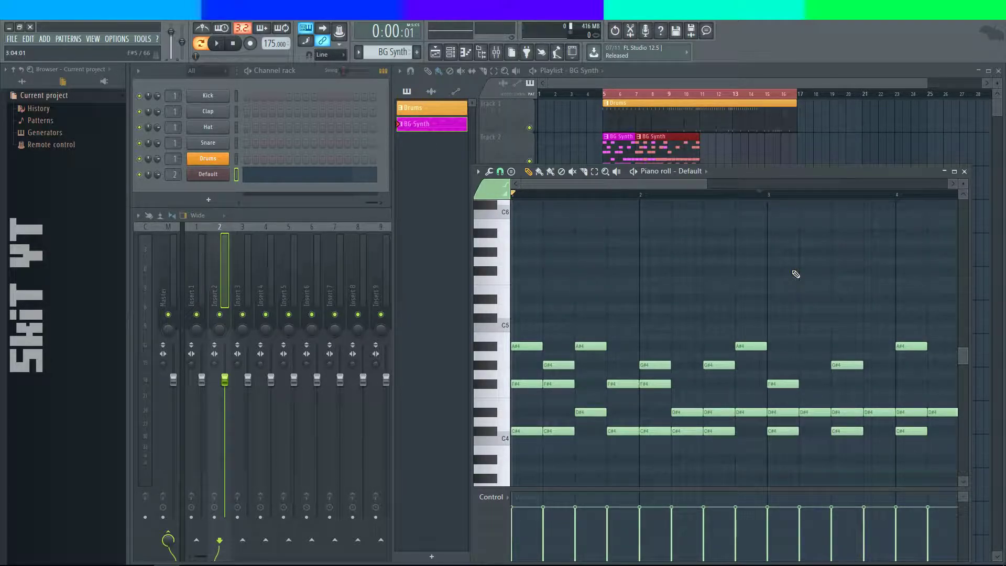
- Replace the two BG Synth clips in the playlist with a single four-bar clip at bar 5 and cue playback there
drag(711, 156, 669, 173)
click(609, 95)
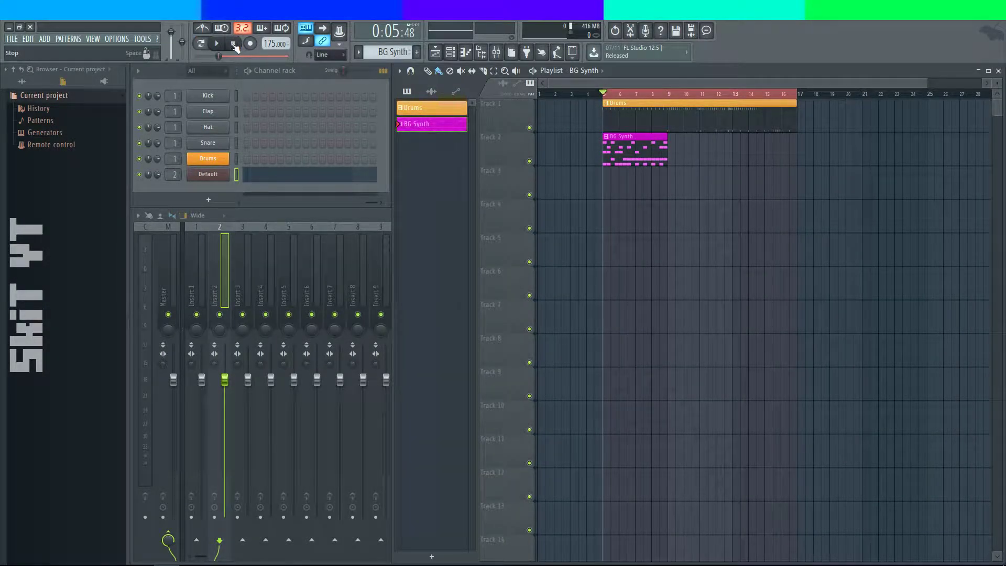
- Examine the notes of the Drums and BG Synth clips in the piano roll and close it again
double_click(640, 128)
drag(614, 236, 895, 140)
click(964, 171)
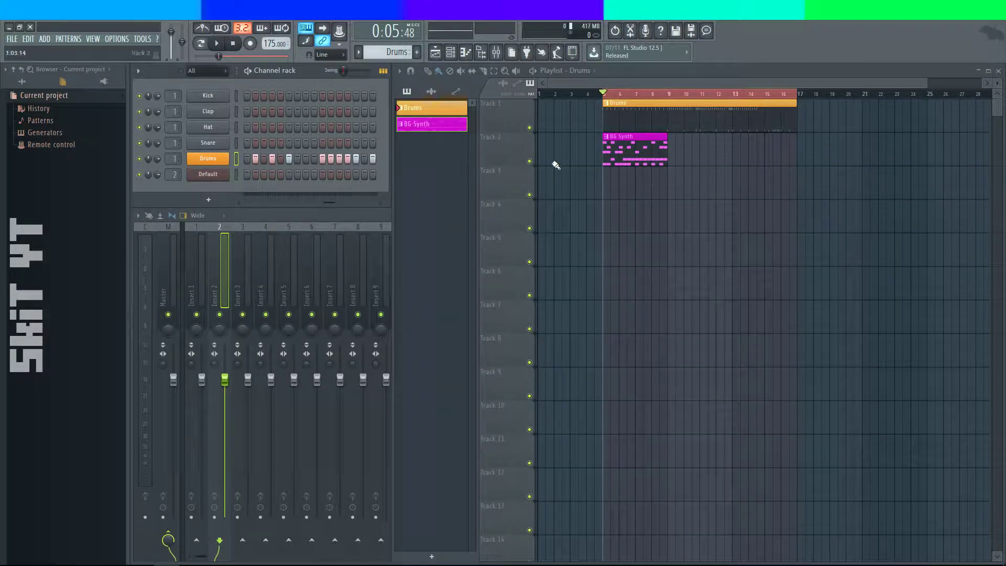
double_click(634, 147)
drag(867, 354, 978, 425)
scroll(981, 419, down, 1)
scroll(878, 397, up, 1)
click(964, 171)
drag(766, 151, 781, 274)
- Open the BG Synth notes and play the song from bar 5 to hear them with the drums
double_click(631, 145)
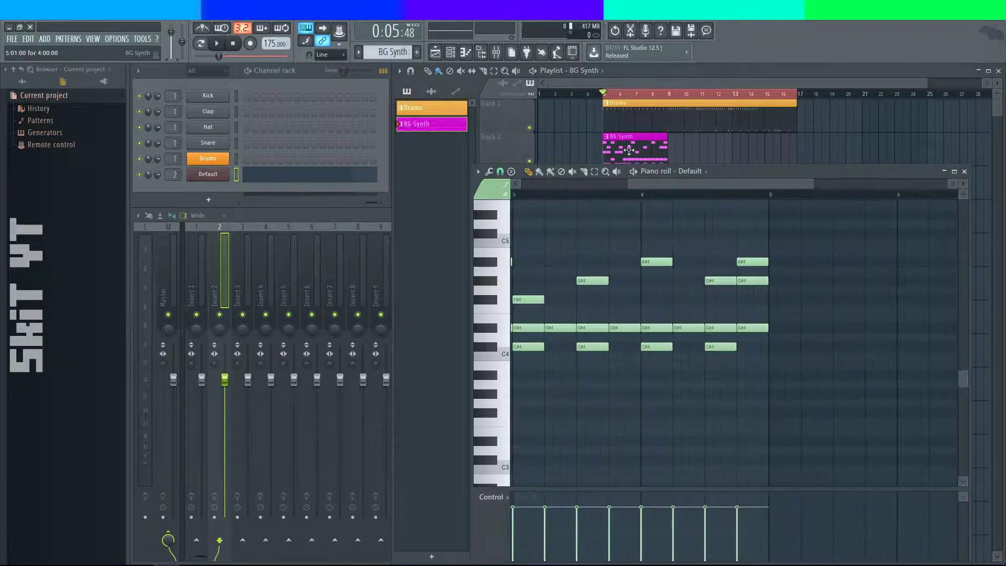
key(space)
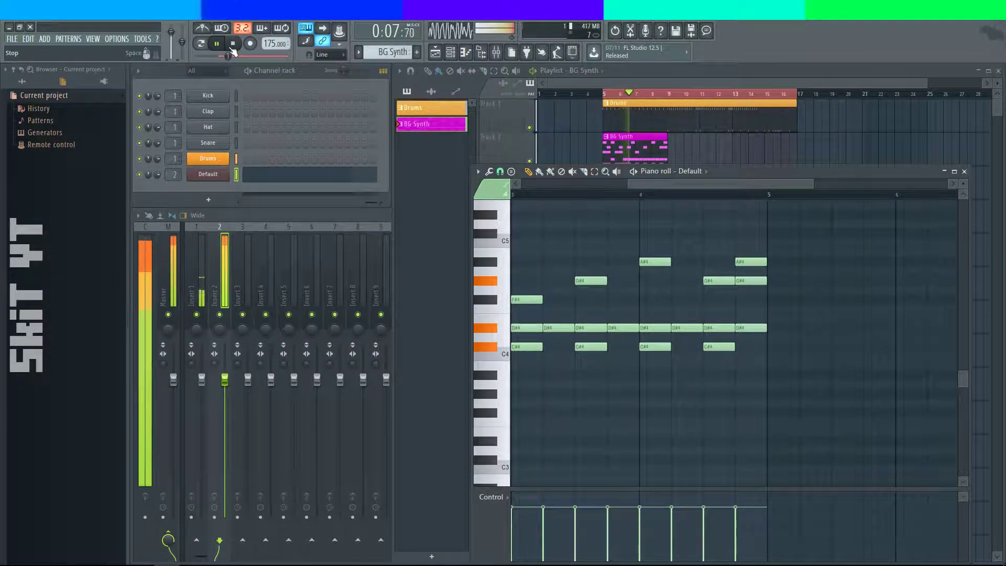
drag(731, 396, 746, 417)
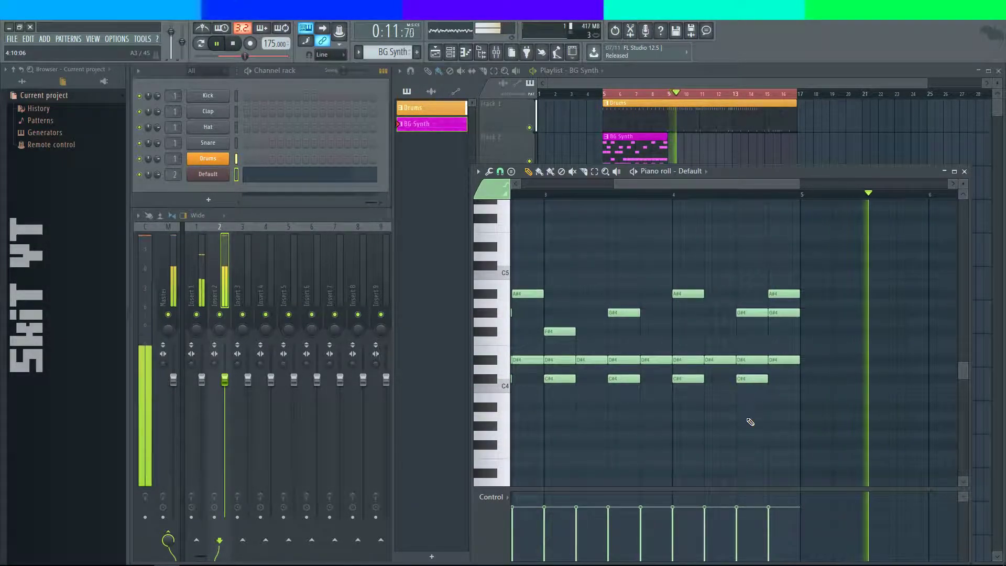
- Duplicate the BG Synth clip at bar 9 of the playlist and play the song from just before bar 5
click(673, 152)
click(594, 94)
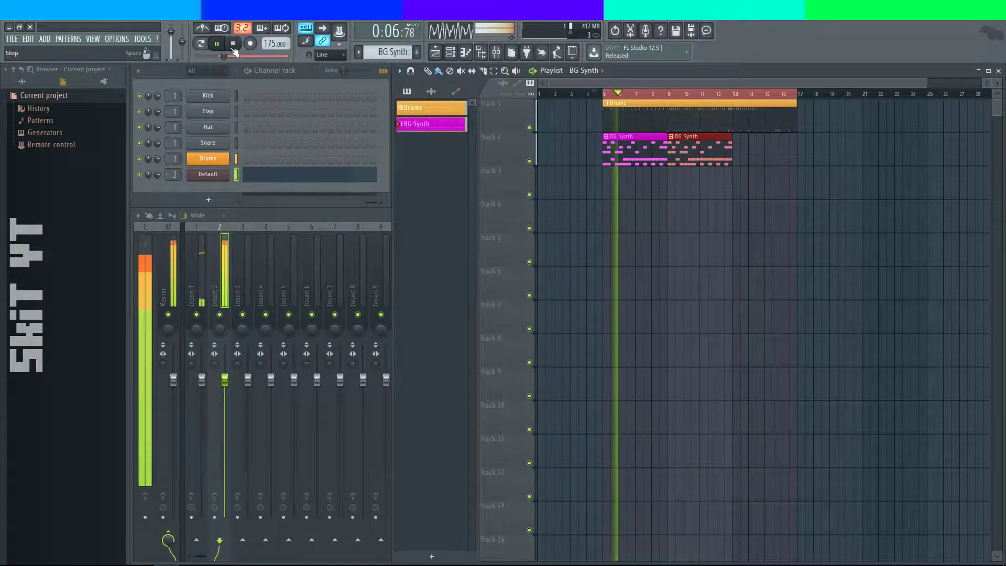
key(space)
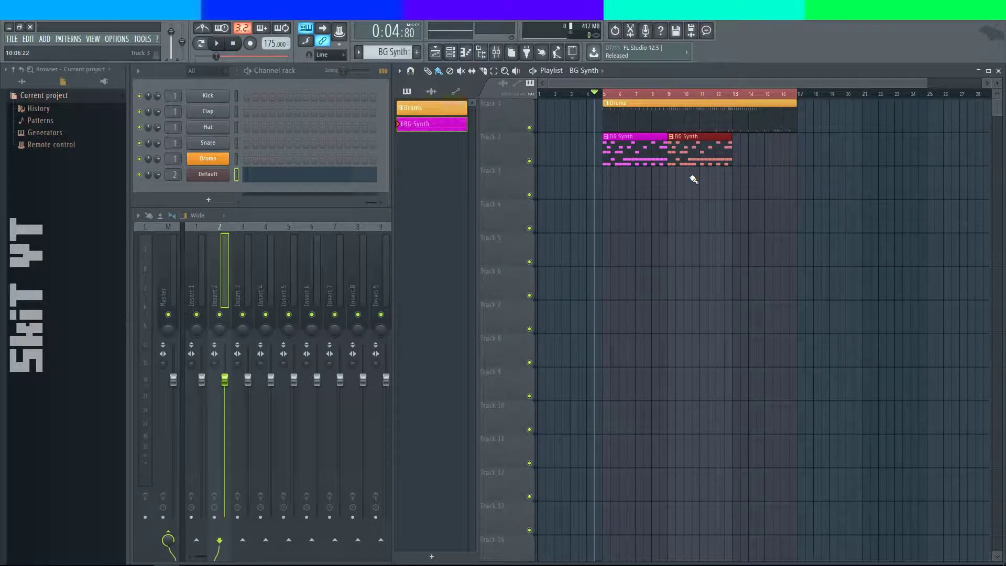
click(617, 95)
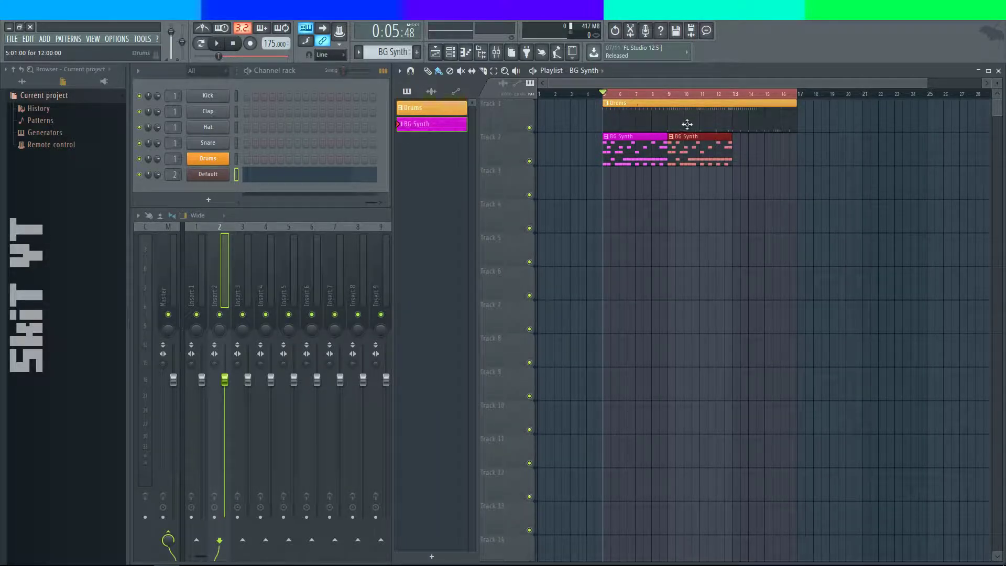
- Add BG Synth clips at bars 13 and 1 on track 2 and play the song from the beginning
click(739, 164)
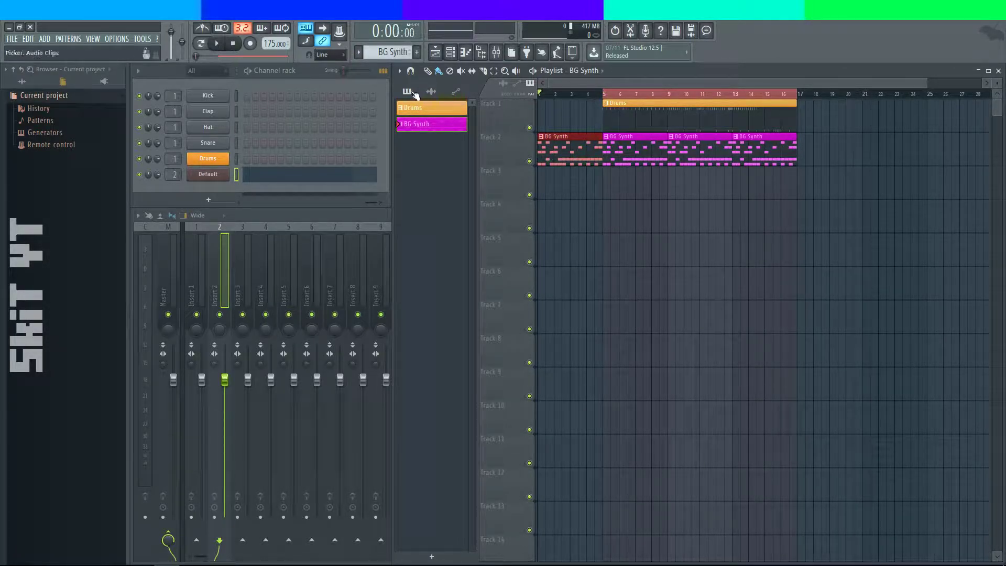
click(216, 43)
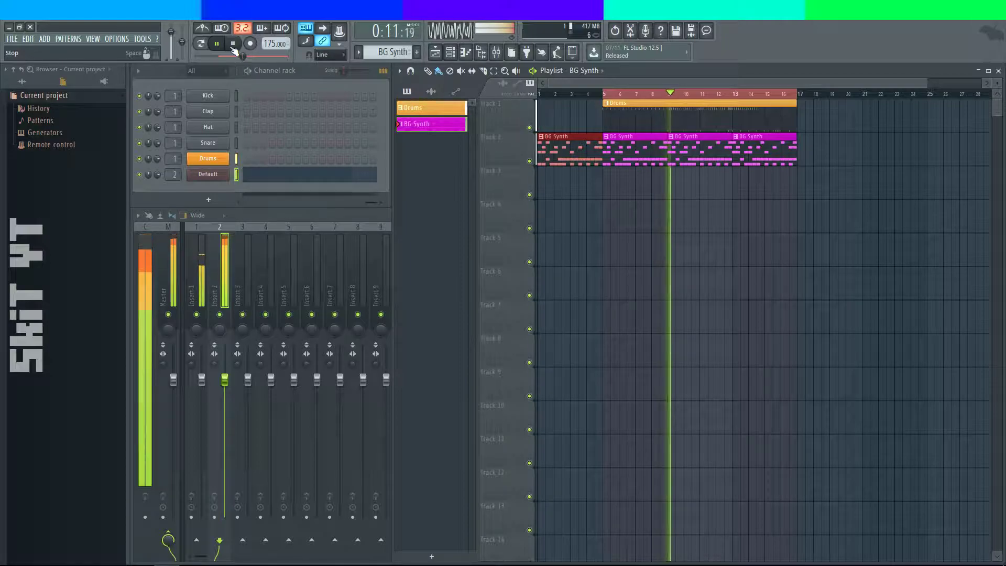
click(233, 44)
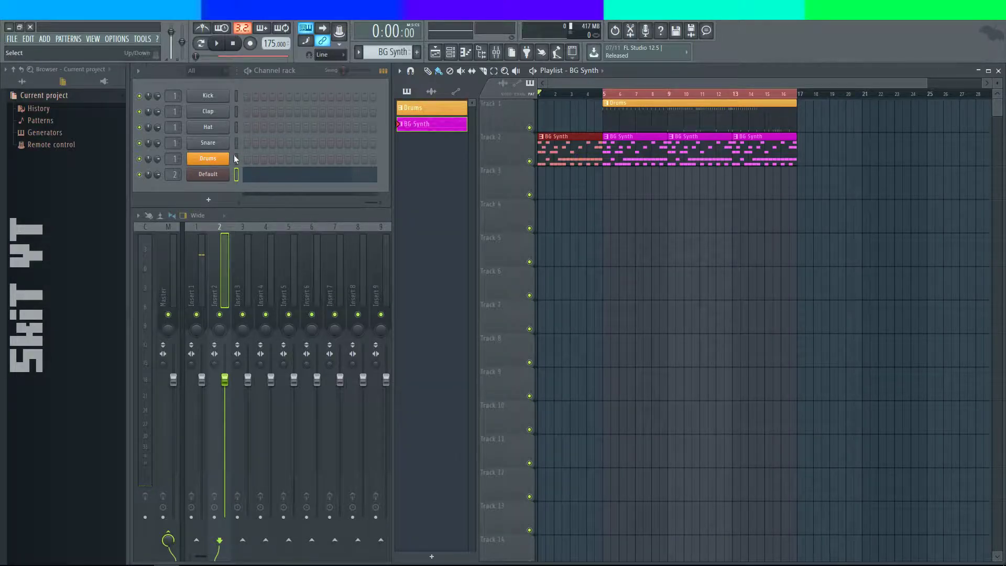
- Open the BG Synth notes and the Sytrus channel, lower its channel volume slightly, and cue song playback at bar 5
click(450, 126)
click(451, 127)
click(413, 124)
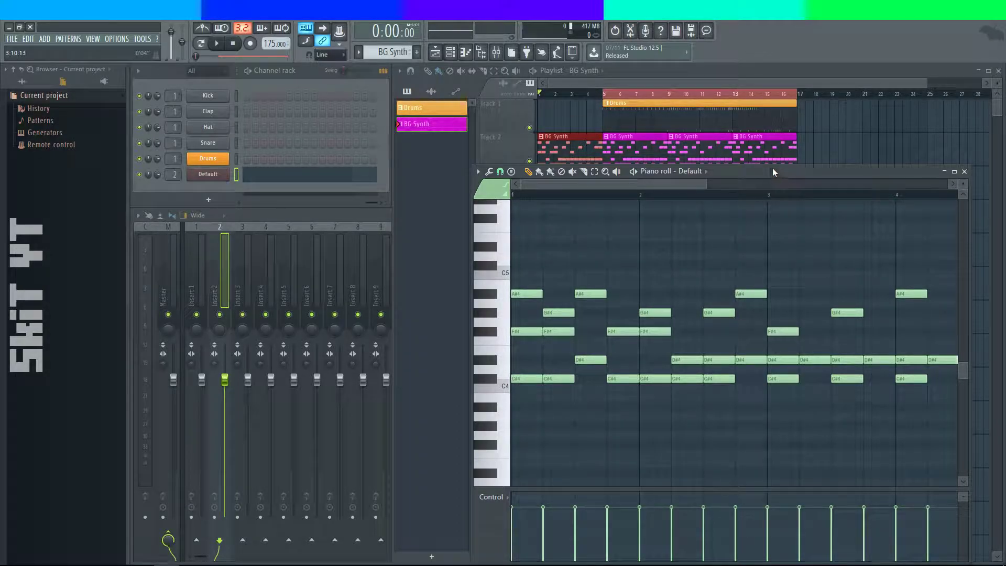
click(219, 175)
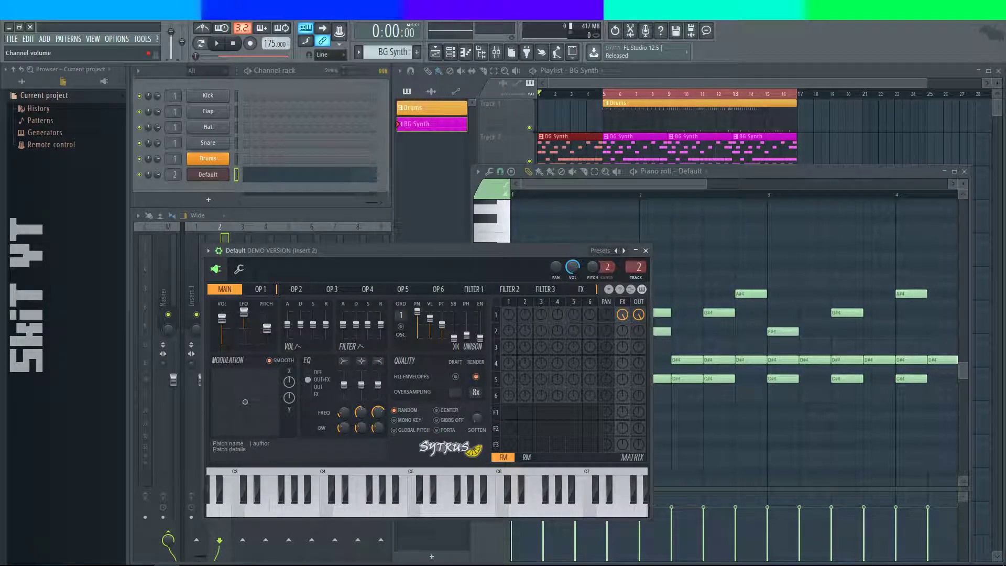
drag(572, 267, 572, 274)
key(space)
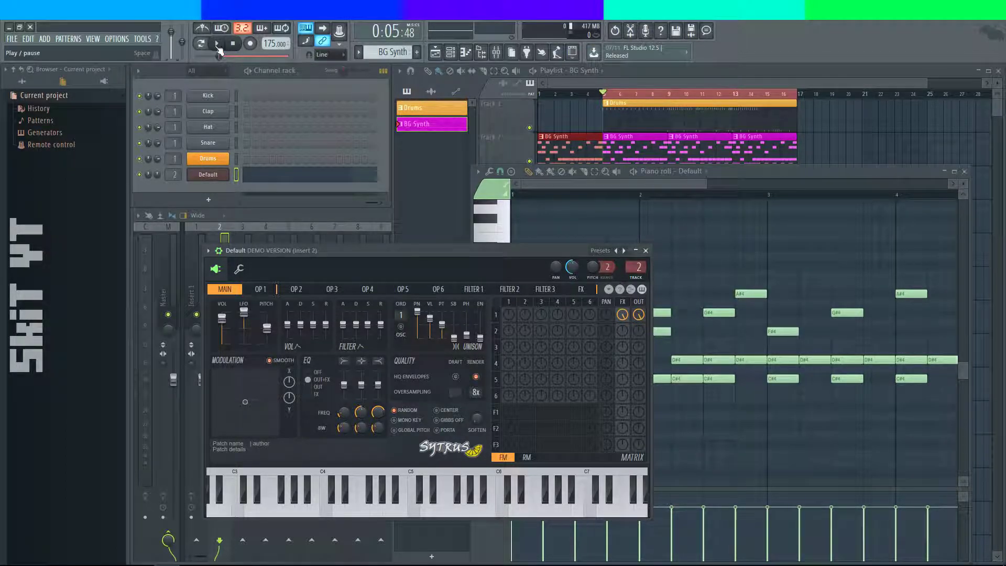
- Listen to the song from bar 5 and close the Sytrus and piano roll windows
click(864, 172)
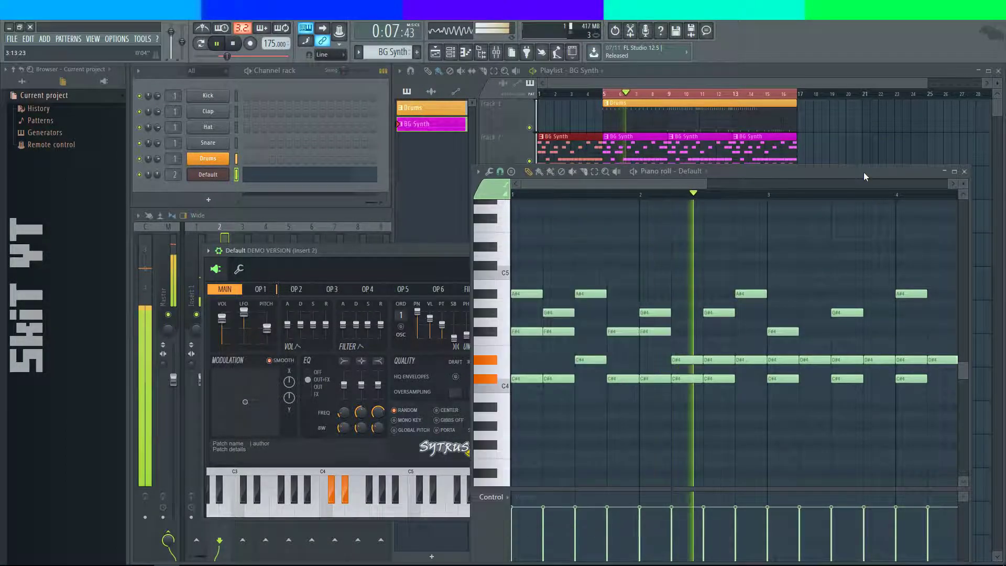
drag(439, 271, 439, 365)
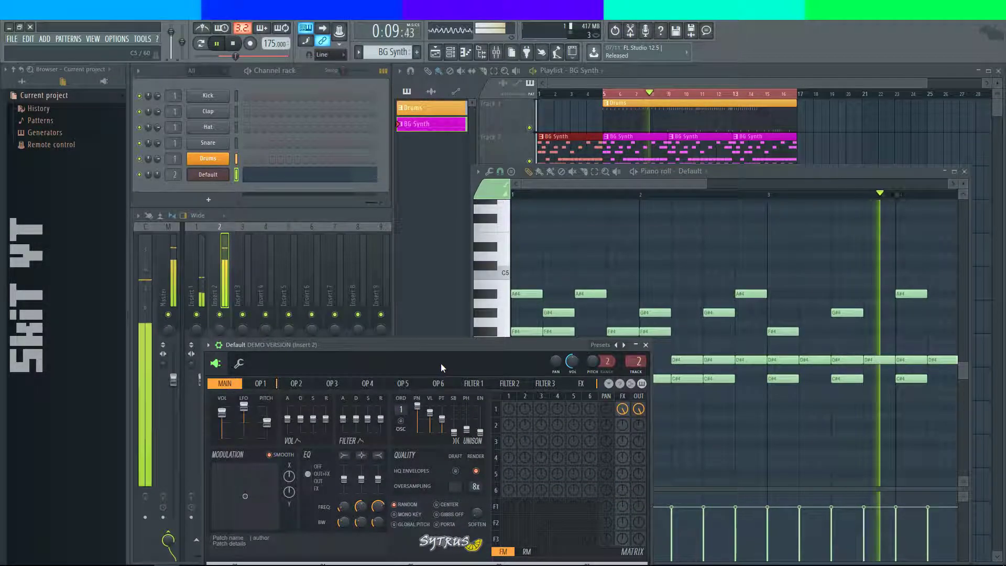
click(645, 344)
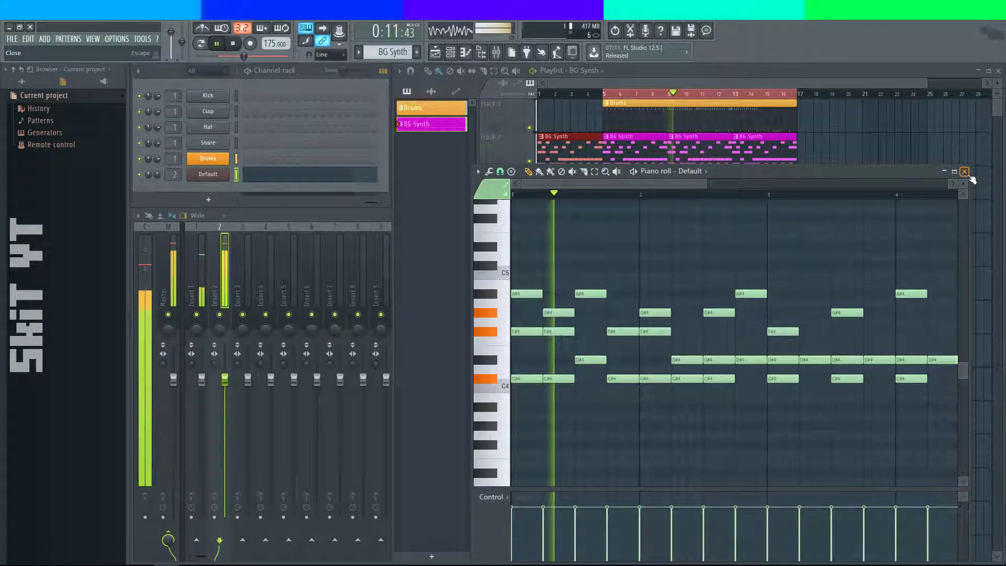
click(964, 171)
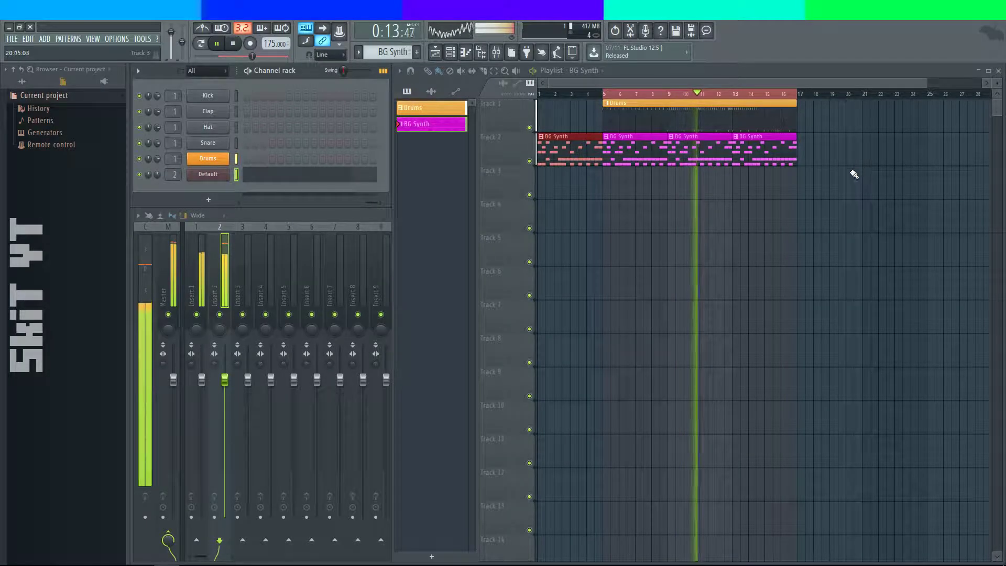
- Replay the song from just before bar 5, stop it, and delete the BG Synth clips at bars 5, 9 and 13
click(581, 94)
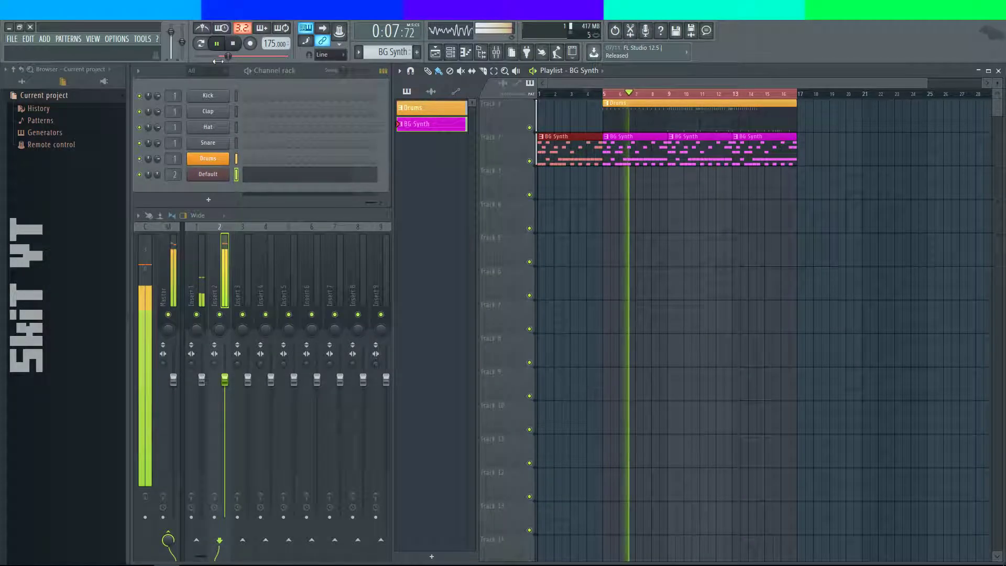
key(space)
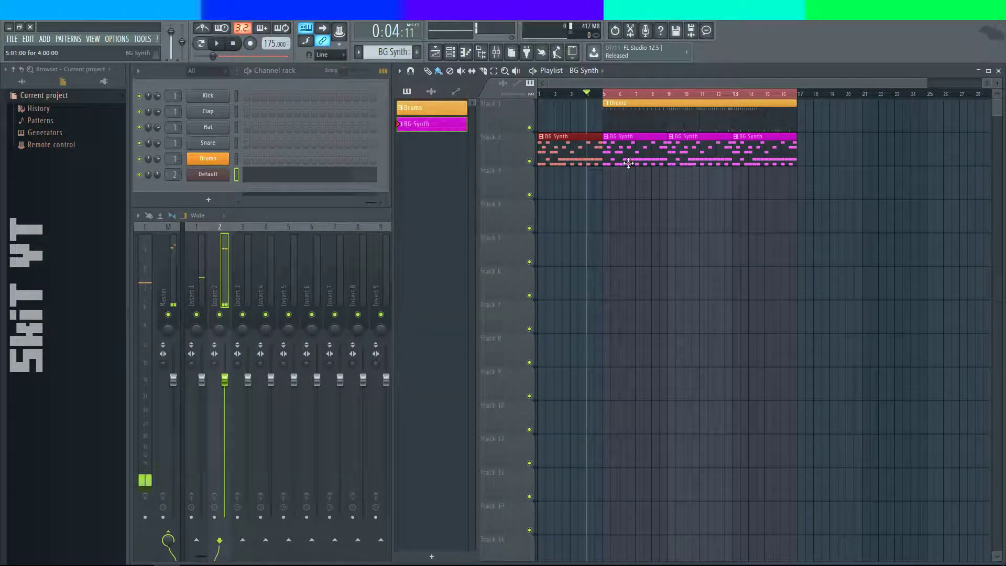
right_click(624, 161)
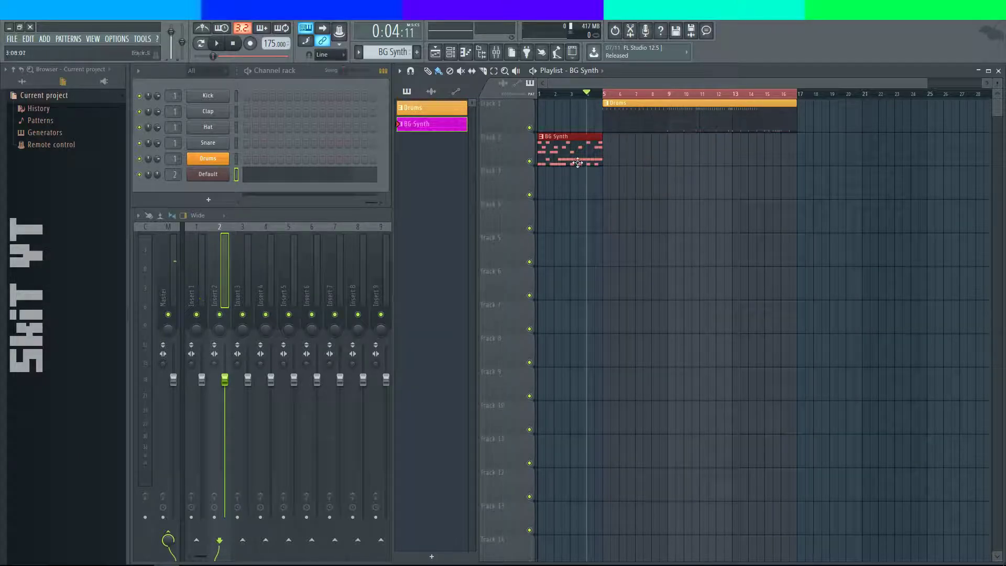
double_click(576, 161)
drag(846, 330, 800, 313)
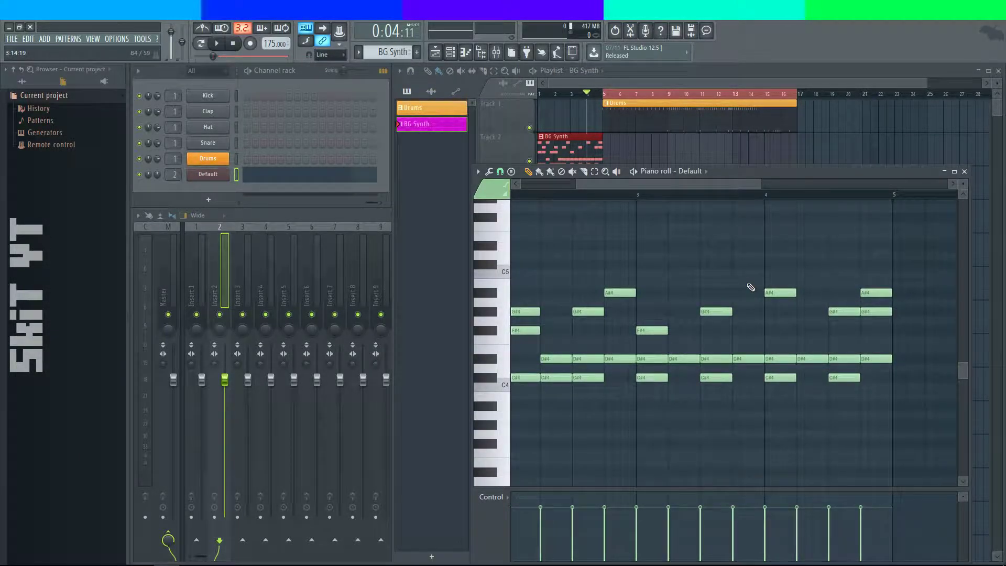
scroll(750, 287, down, 3)
click(594, 171)
drag(812, 243, 372, 476)
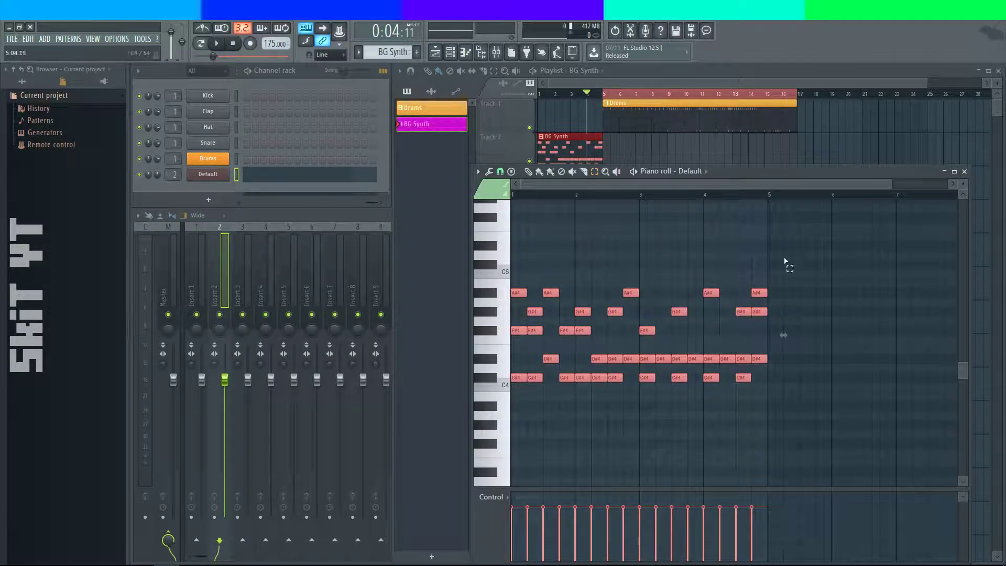
- Clone the BG Synth pattern
right_click(443, 128)
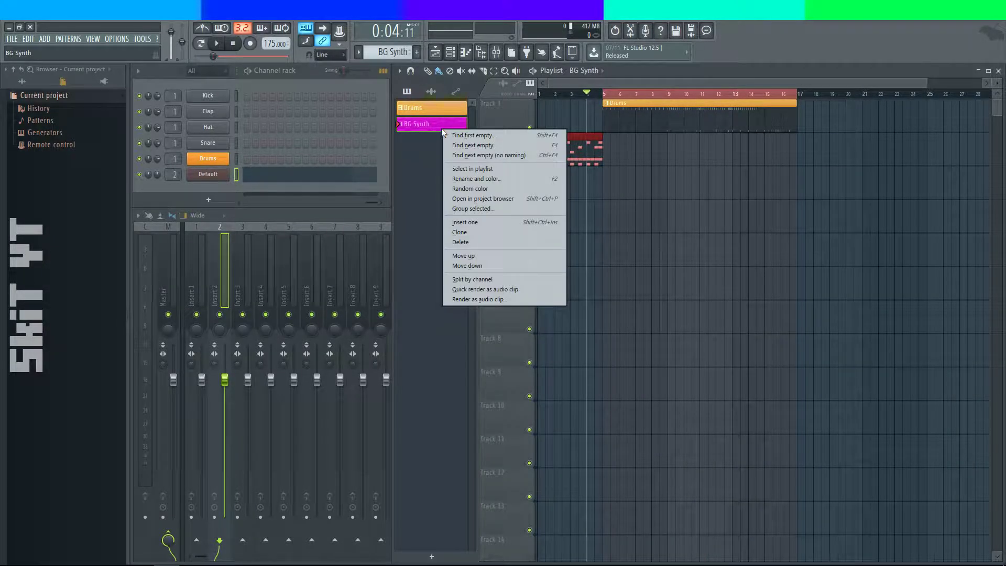
click(470, 232)
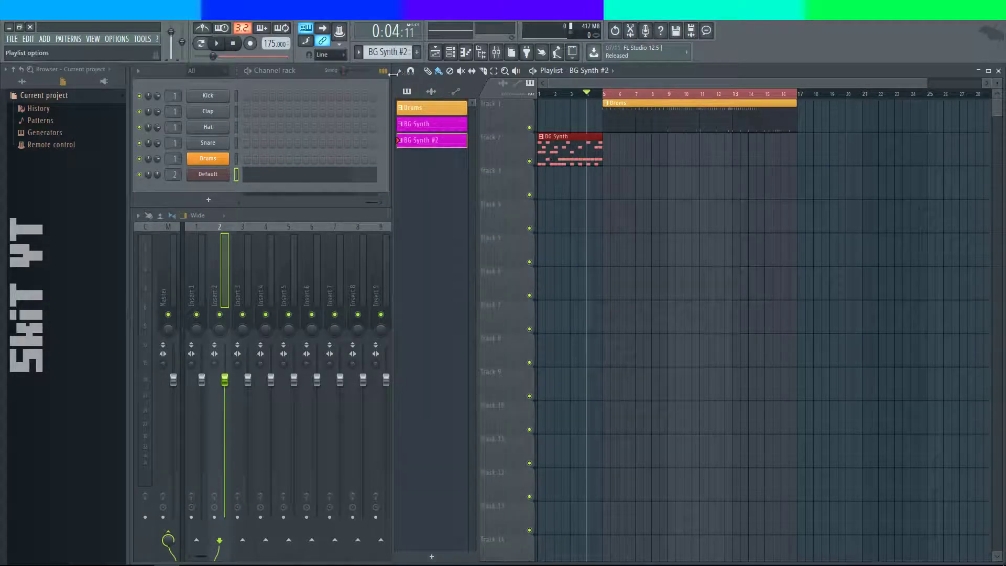
click(225, 160)
click(225, 160)
- Check the live chat on the YouTube live dashboard and return to FL Studio
click(96, 565)
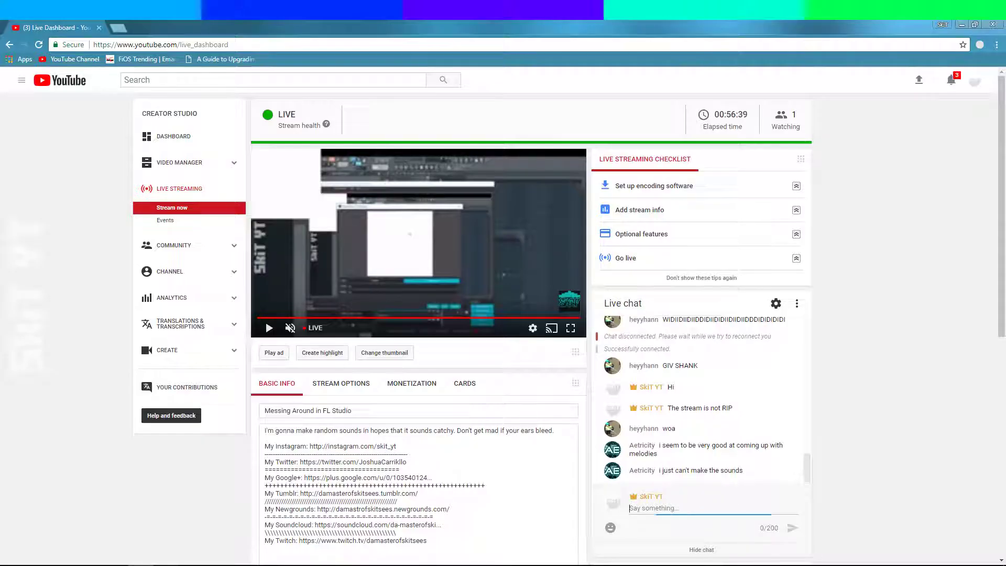
click(167, 565)
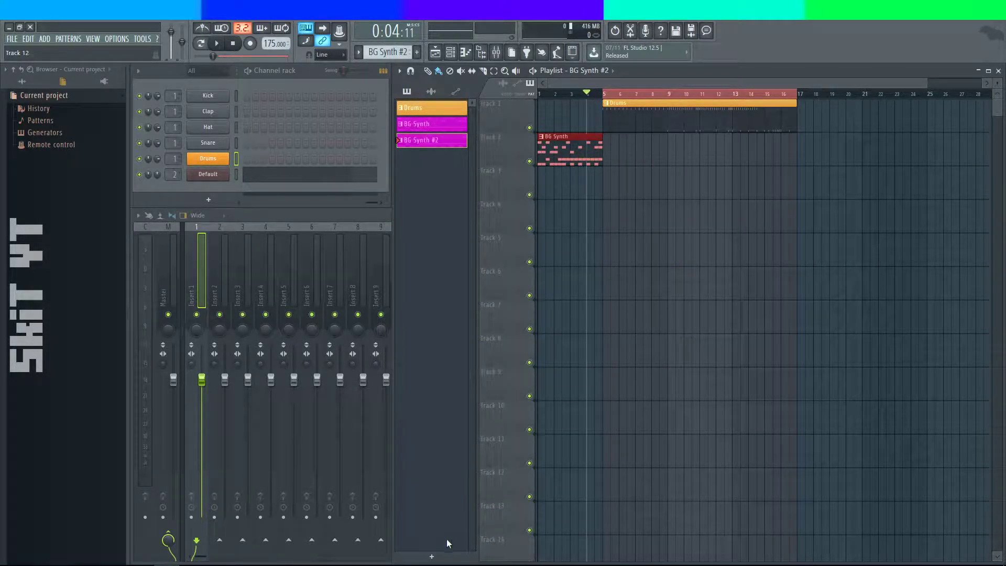
key(alt+Tab)
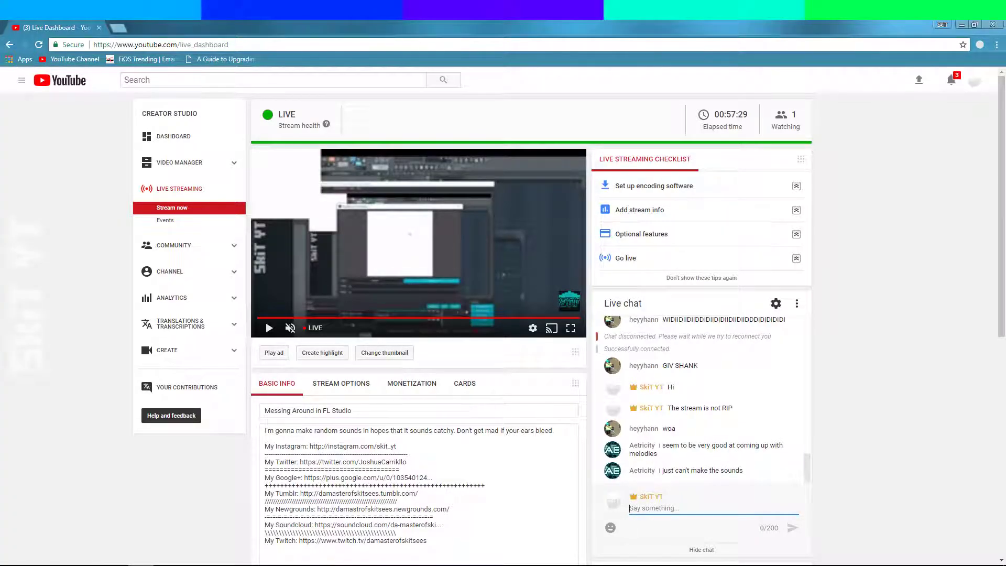
key(alt+Tab)
- Place a BG Synth #2 clip at bar 1 on track 3 and delete the BG Synth clip on track 2
key(space)
drag(556, 184, 542, 184)
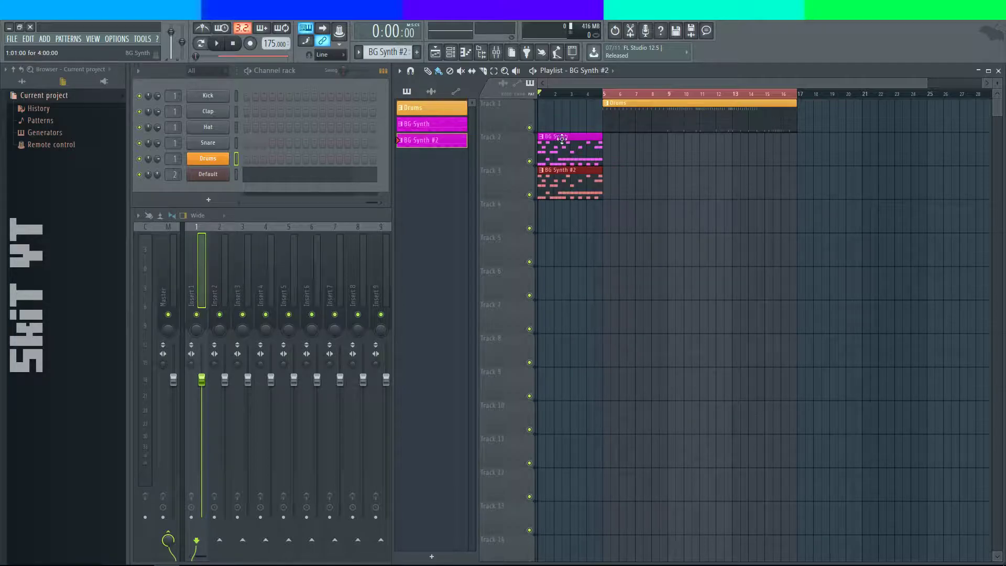
right_click(561, 138)
- Open the BG Synth #2 notes and stretch them all to double length so the four-bar progression spans eight bars
double_click(556, 173)
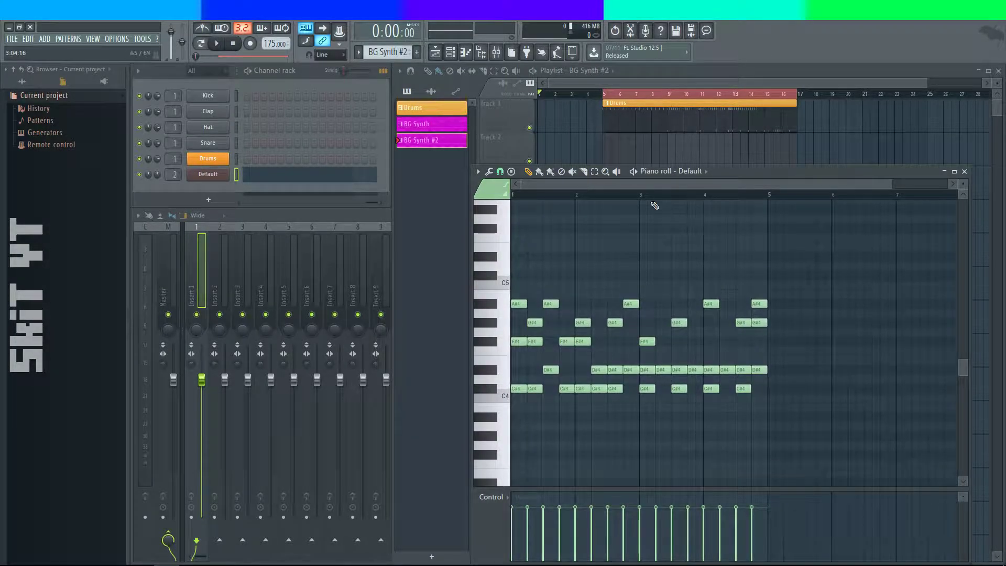
drag(811, 262, 510, 426)
drag(785, 351, 836, 352)
drag(801, 263, 513, 412)
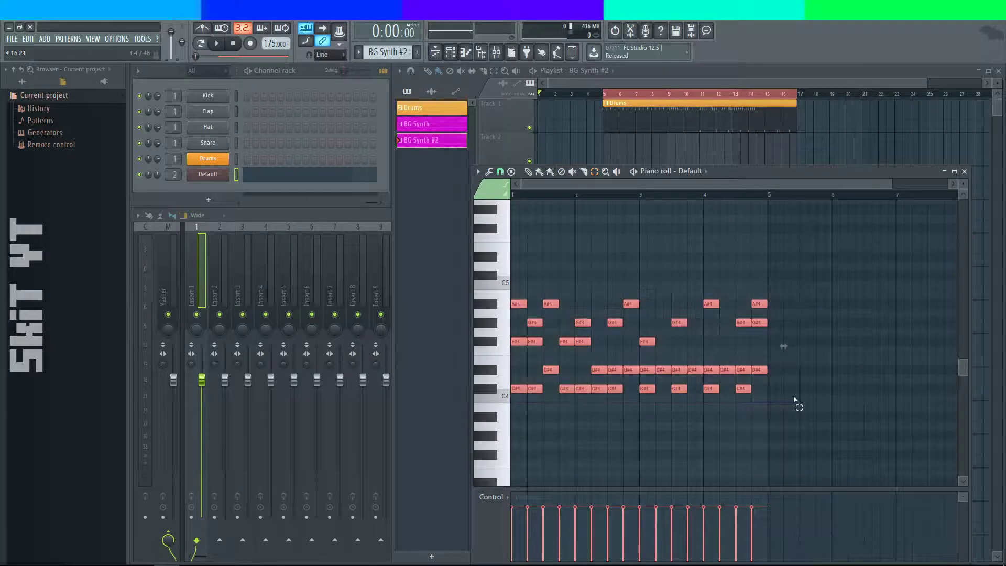
click(784, 347)
drag(809, 229, 508, 490)
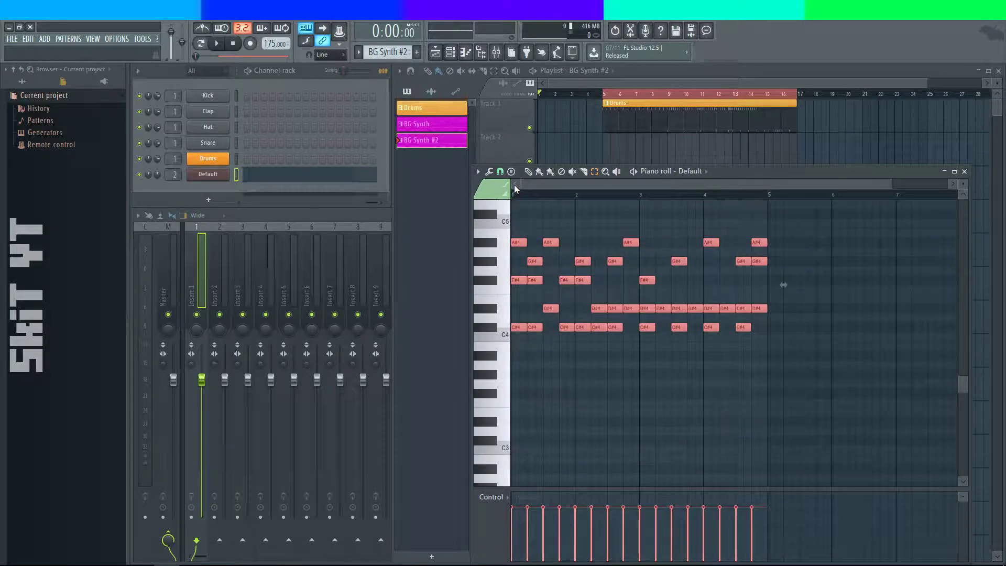
drag(774, 289, 715, 419)
drag(746, 174, 715, 174)
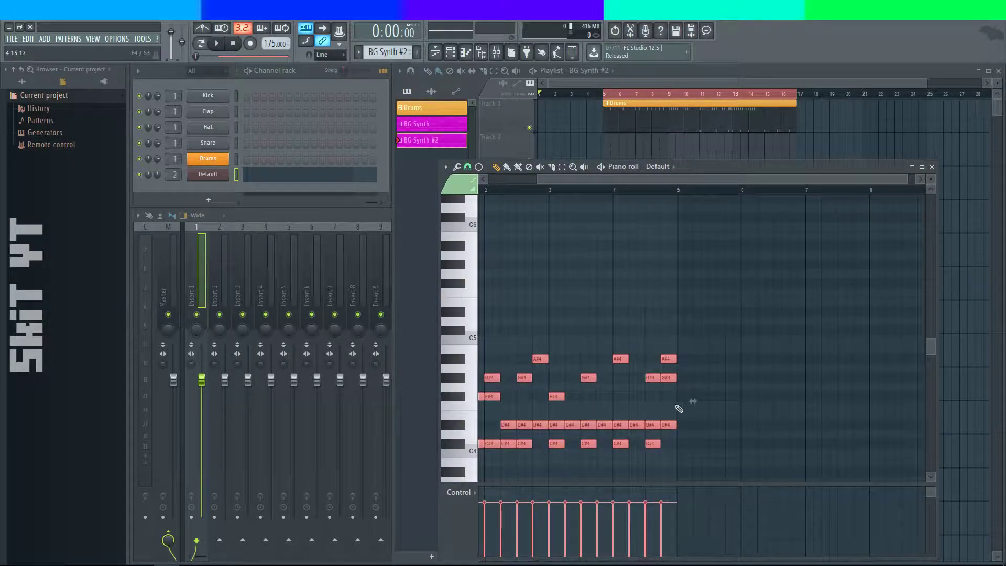
drag(693, 399, 571, 412)
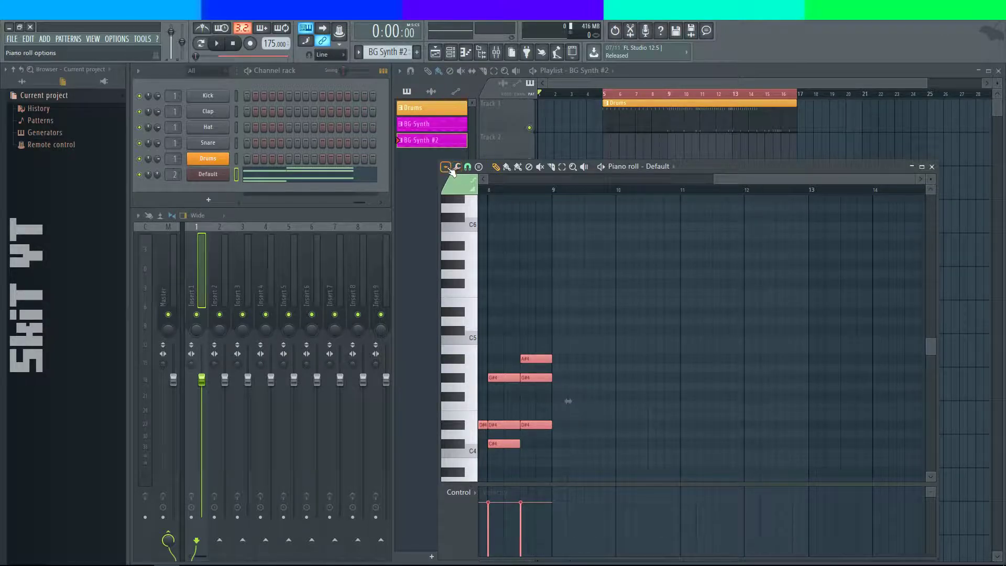
click(445, 166)
mouse_move(474, 190)
click(574, 221)
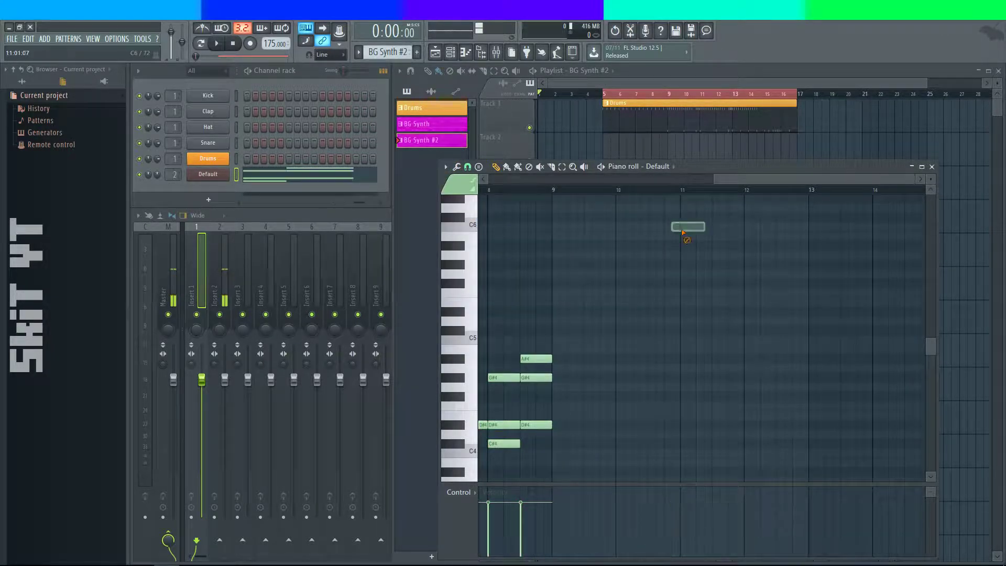
scroll(675, 259, down, 3)
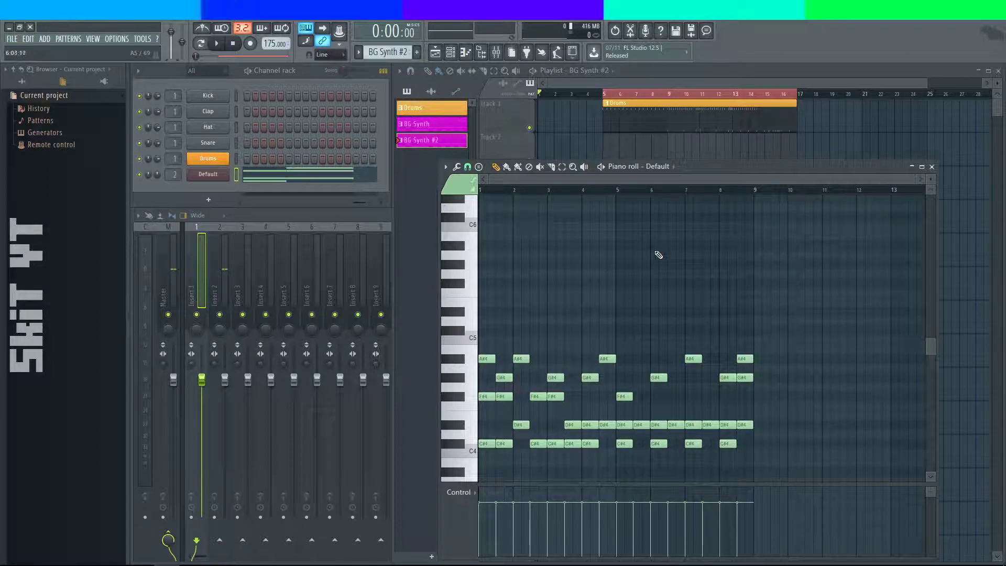
click(445, 166)
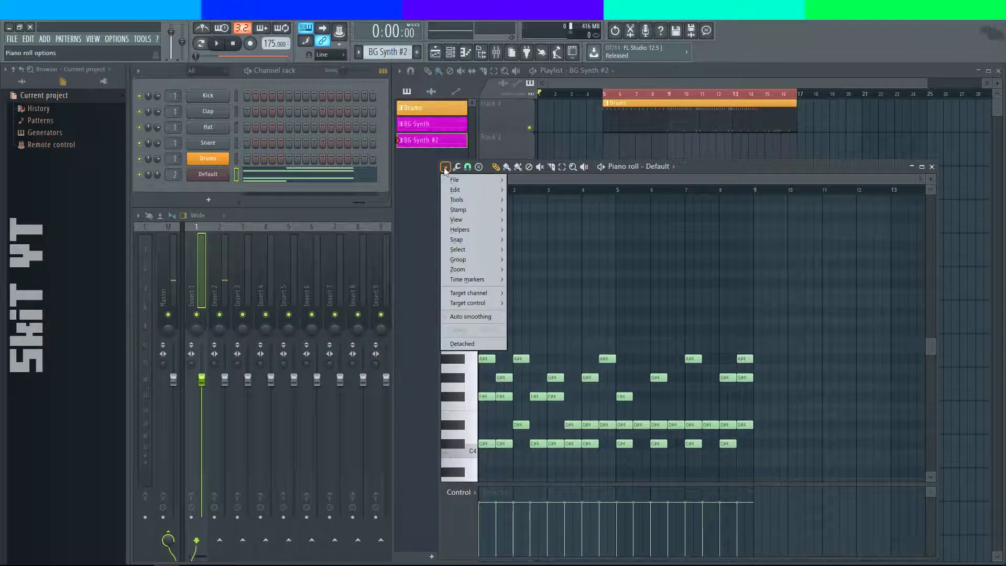
click(473, 165)
click(687, 162)
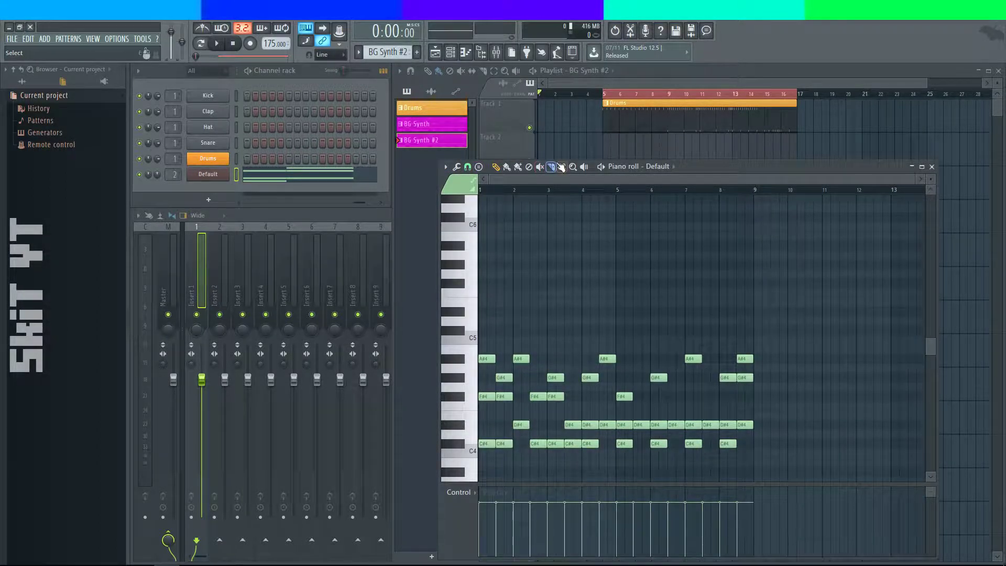
scroll(786, 294, down, 2)
- Quick quantize all the BG Synth #2 notes and play the pattern briefly
key(ctrl+a)
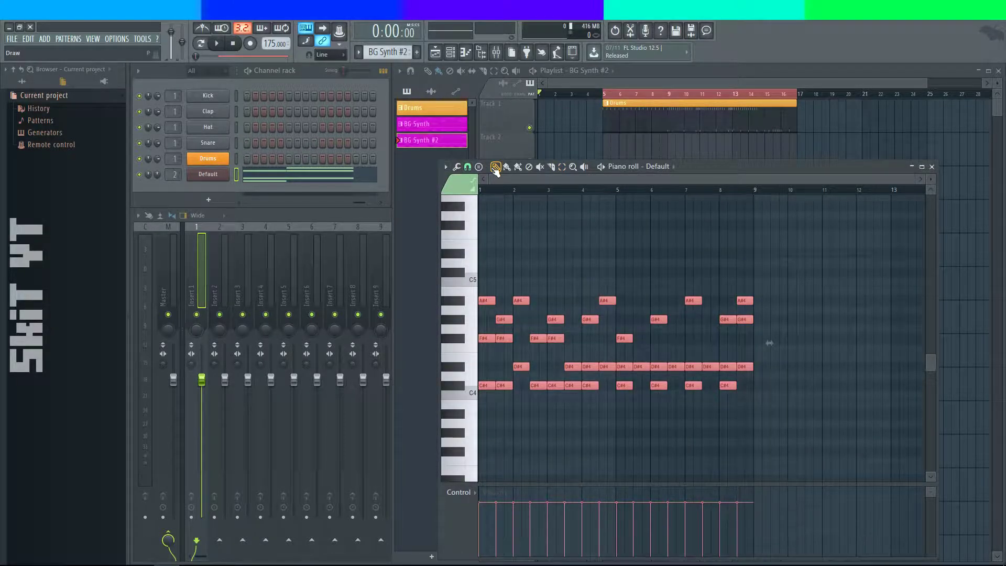
click(478, 167)
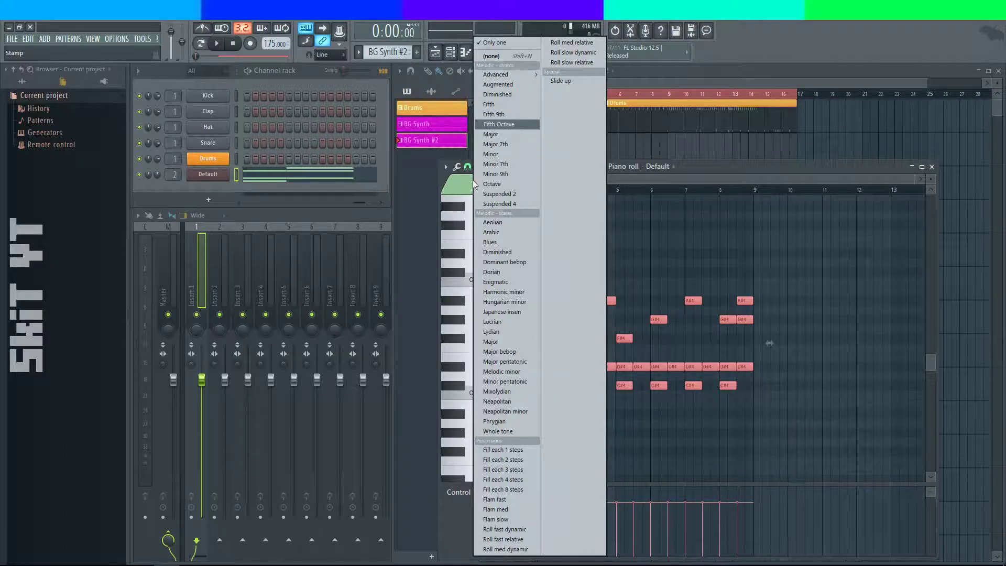
drag(668, 170, 660, 175)
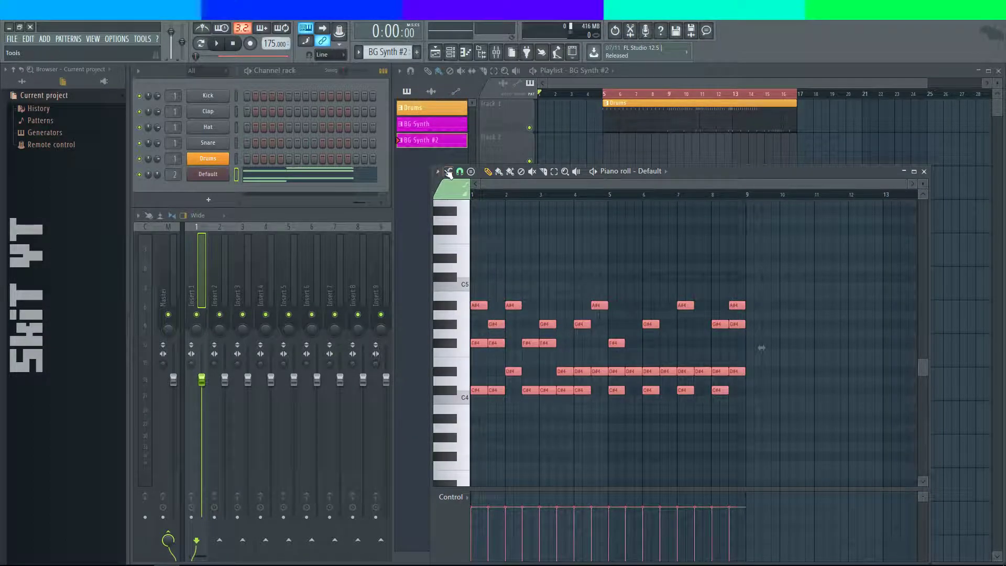
click(448, 171)
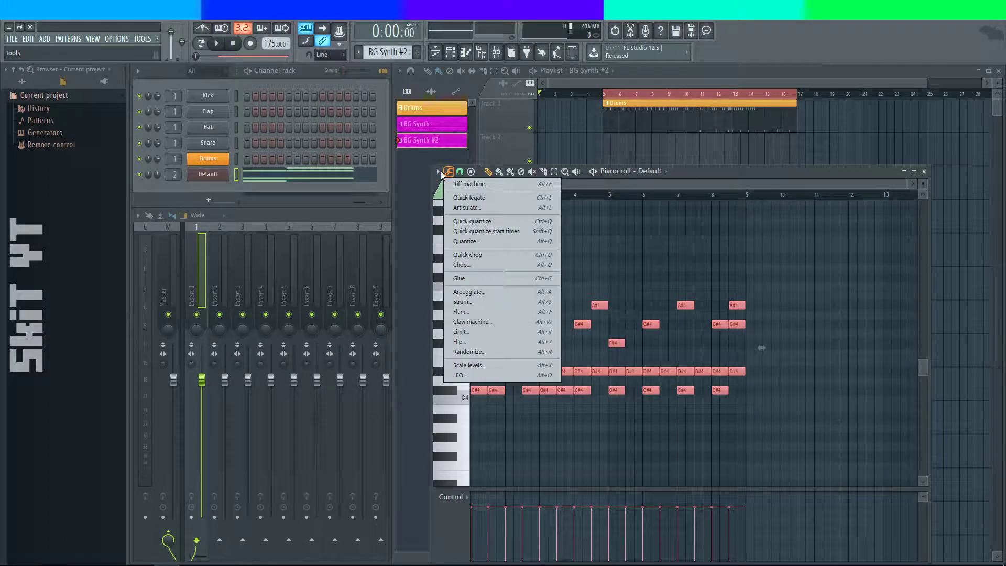
click(479, 220)
key(space)
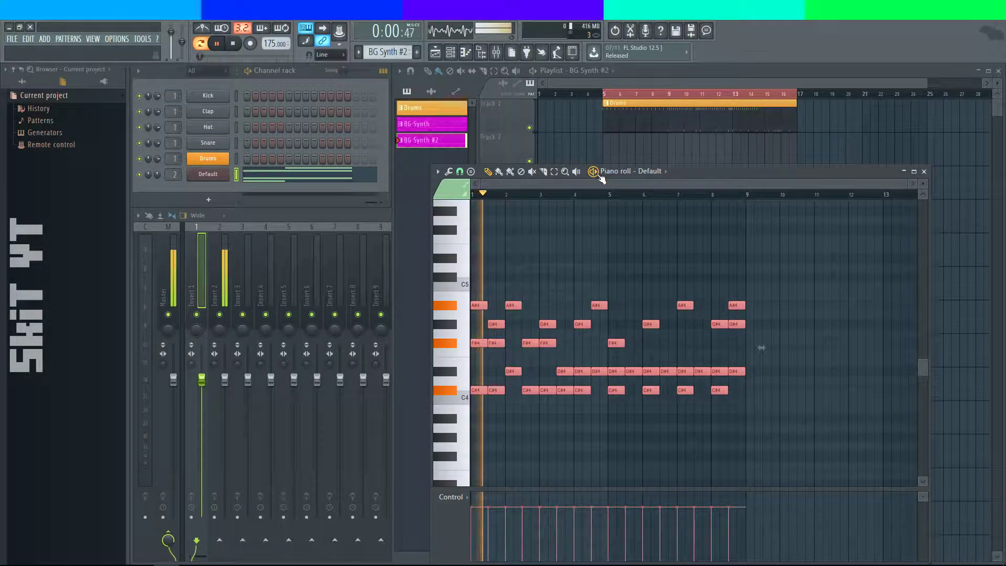
key(space)
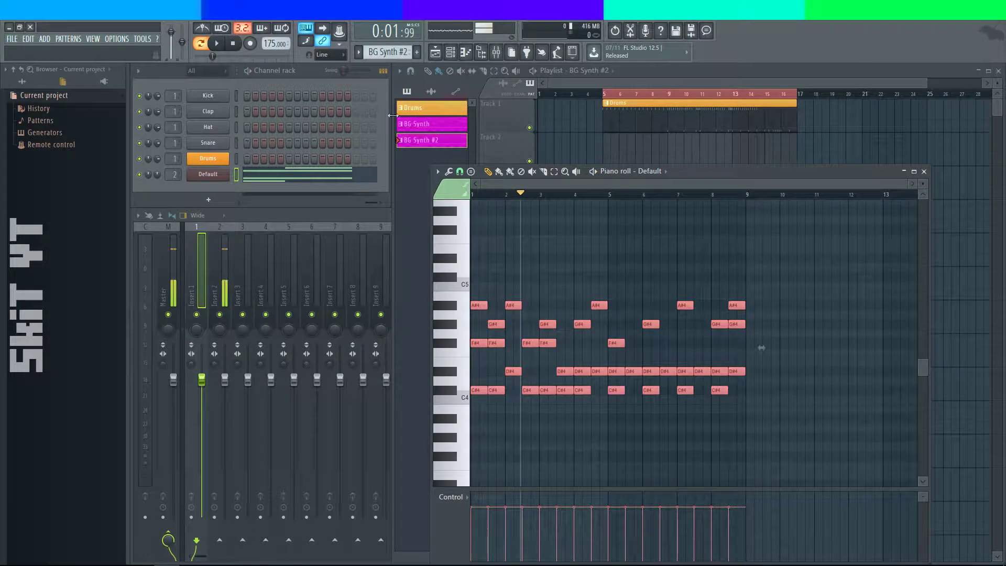
- Close the piano roll and move the BG Synth #2 clip to bar 5 on track 2, beneath the drums
click(924, 171)
drag(635, 178, 700, 145)
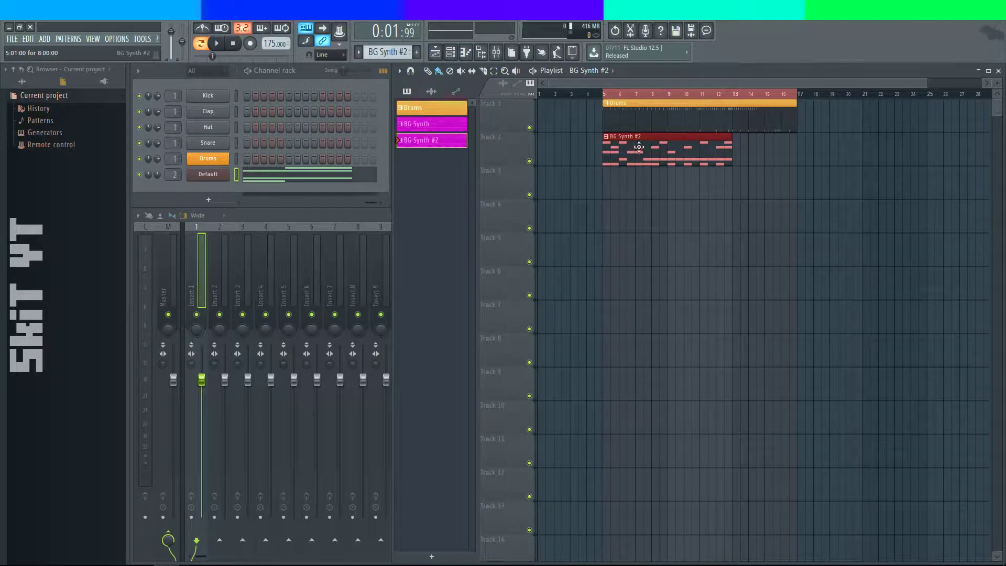
drag(639, 146, 553, 140)
key(ctrl+z)
- Play the song from bar 5 to hear BG Synth #2 with the drums, stop it, and open the BG Synth #2 notes
drag(602, 95, 595, 95)
click(604, 94)
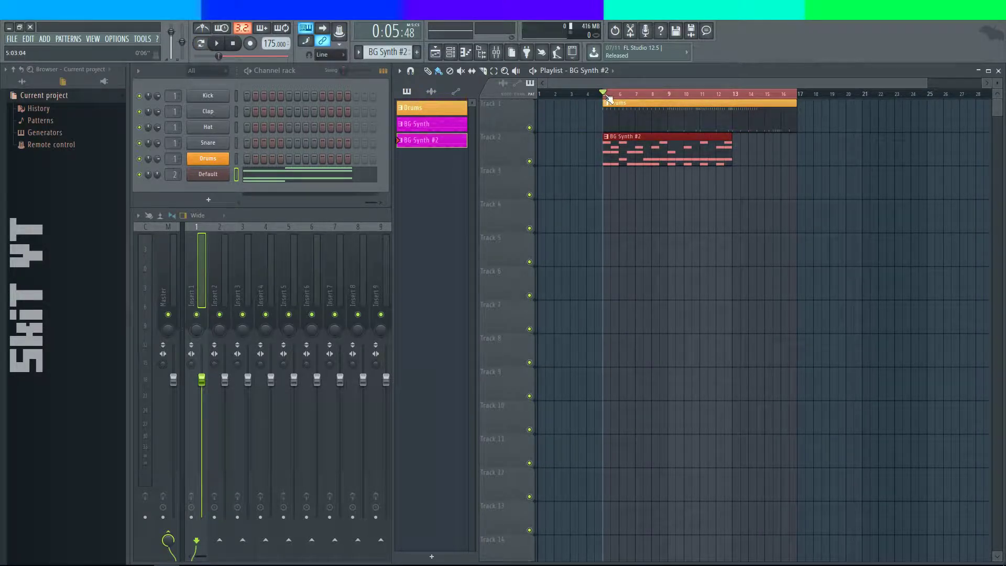
click(217, 44)
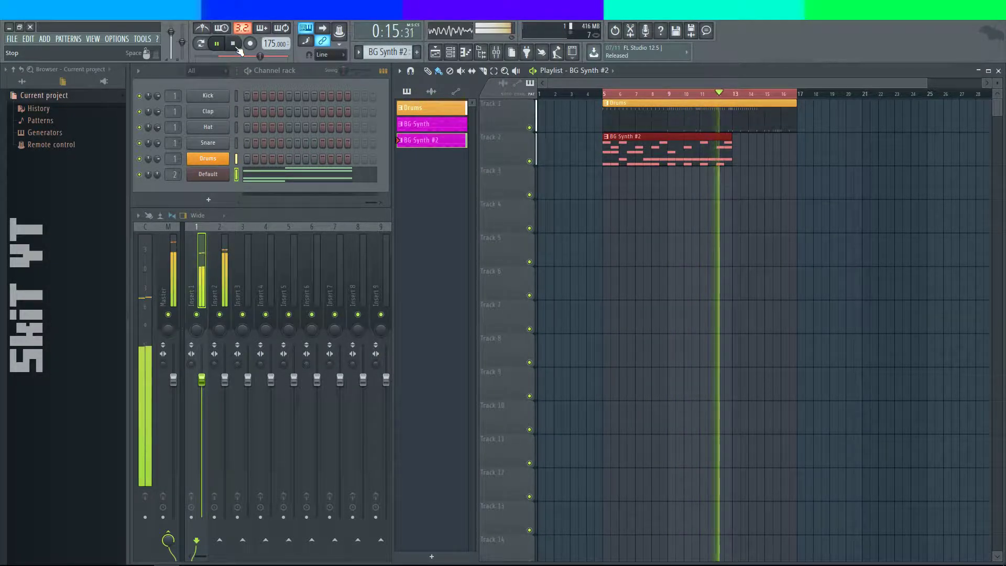
click(234, 44)
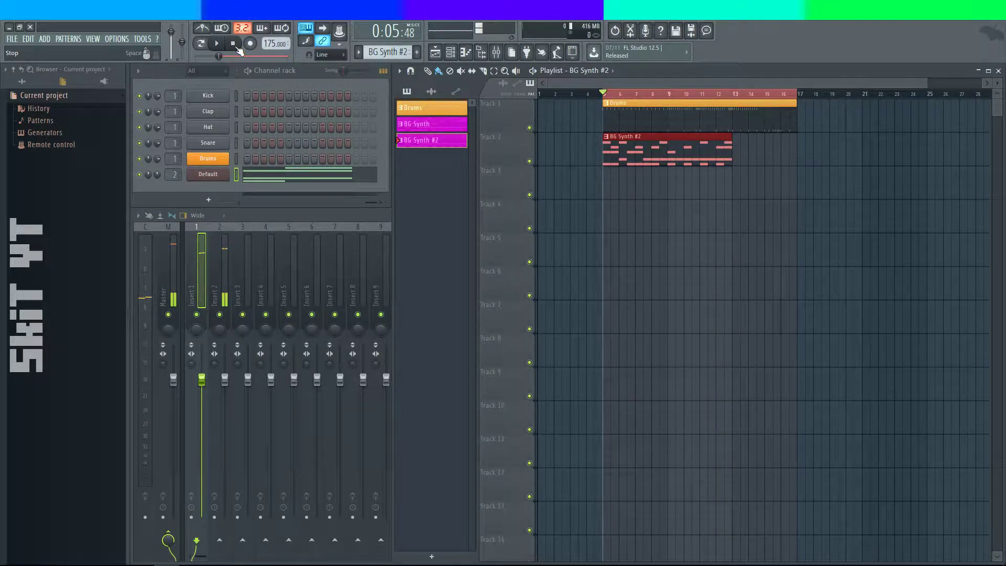
double_click(717, 153)
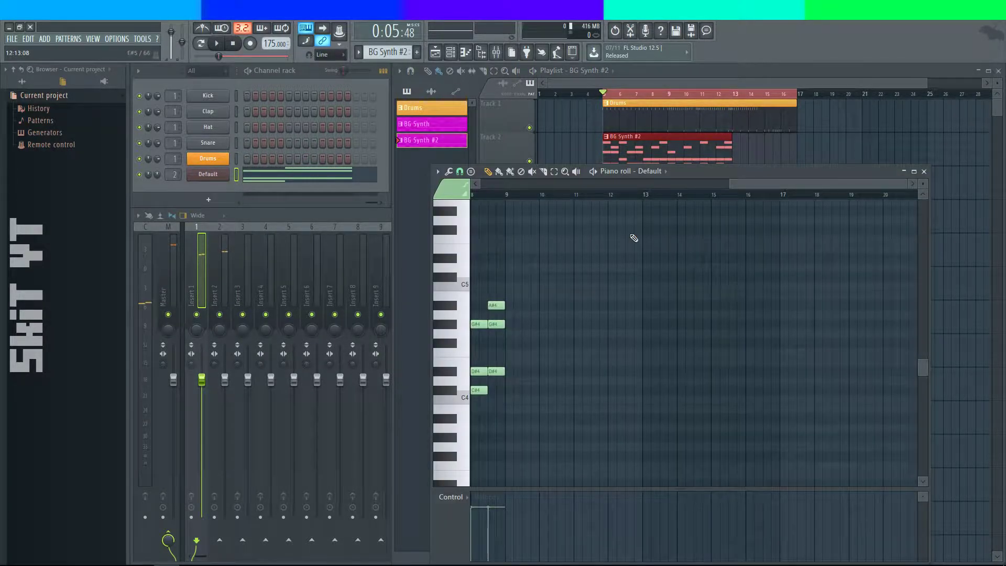
- Compare the notes of BG Synth with those of BG Synth #2 in the piano roll and close it
right_click(601, 304)
click(600, 321)
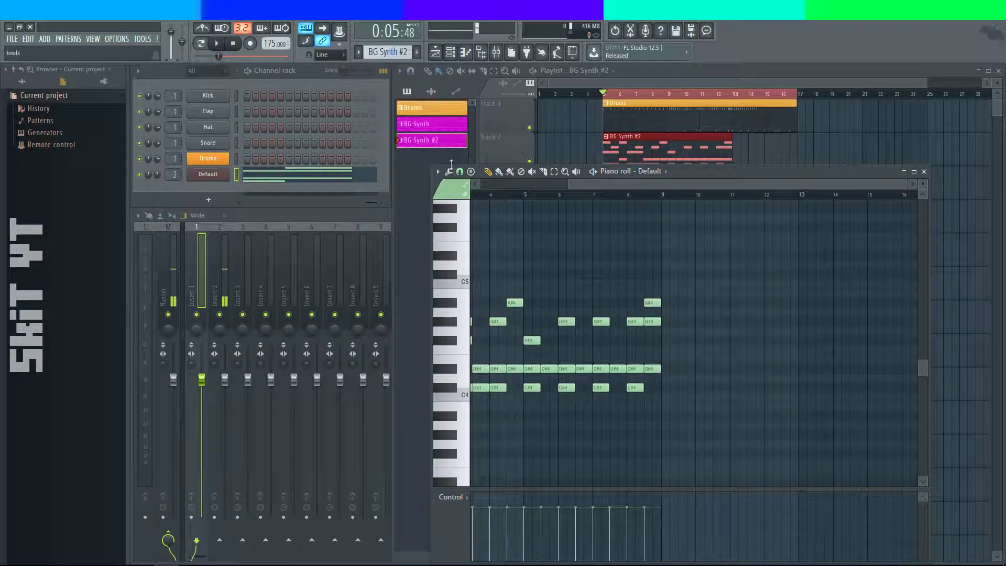
click(438, 125)
key(F7)
mouse_move(442, 143)
mouse_down()
mouse_move(445, 161)
mouse_move(439, 125)
mouse_move(448, 135)
mouse_move(438, 173)
mouse_move(432, 125)
mouse_up()
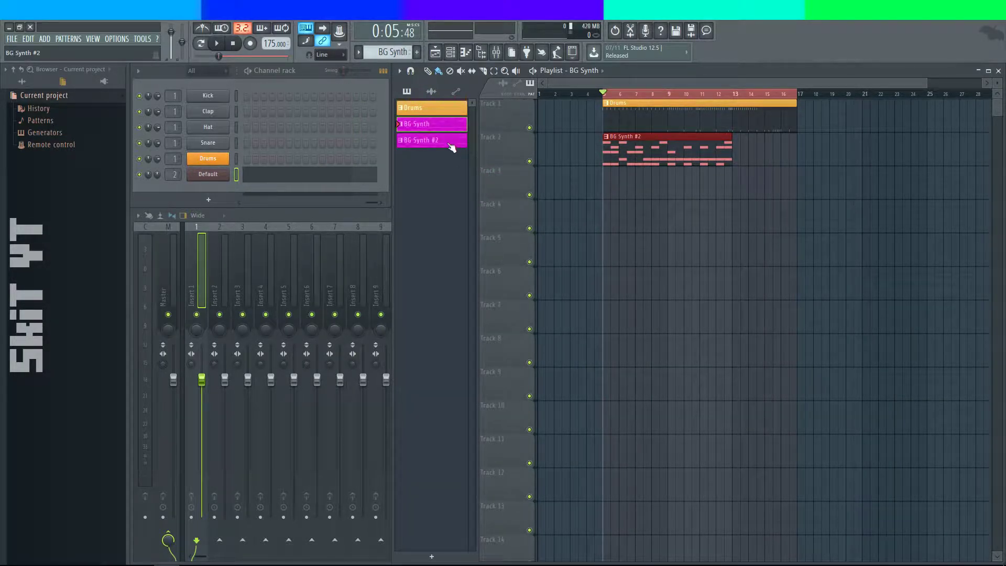
key(F7)
click(576, 323)
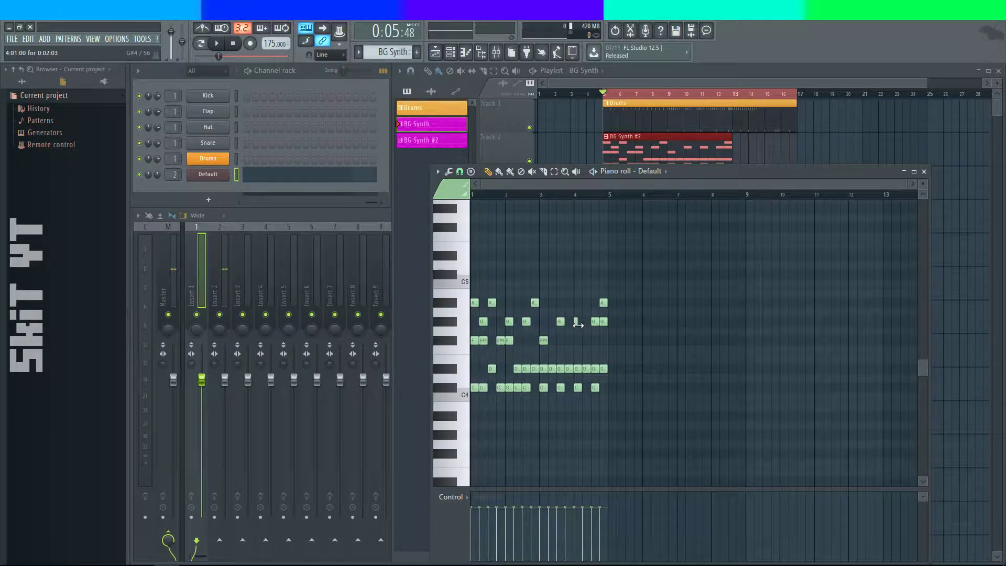
scroll(560, 331, up, 2)
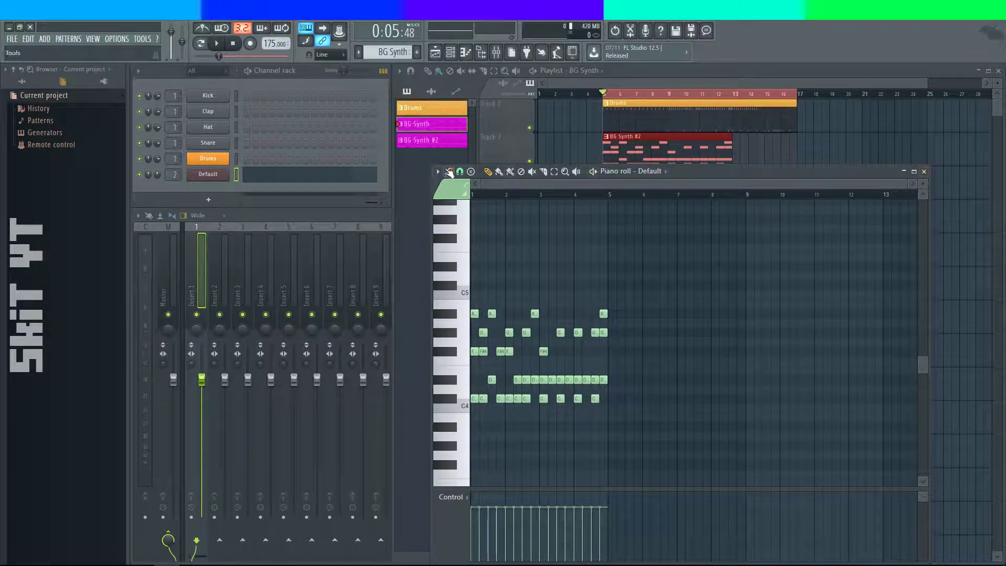
click(925, 175)
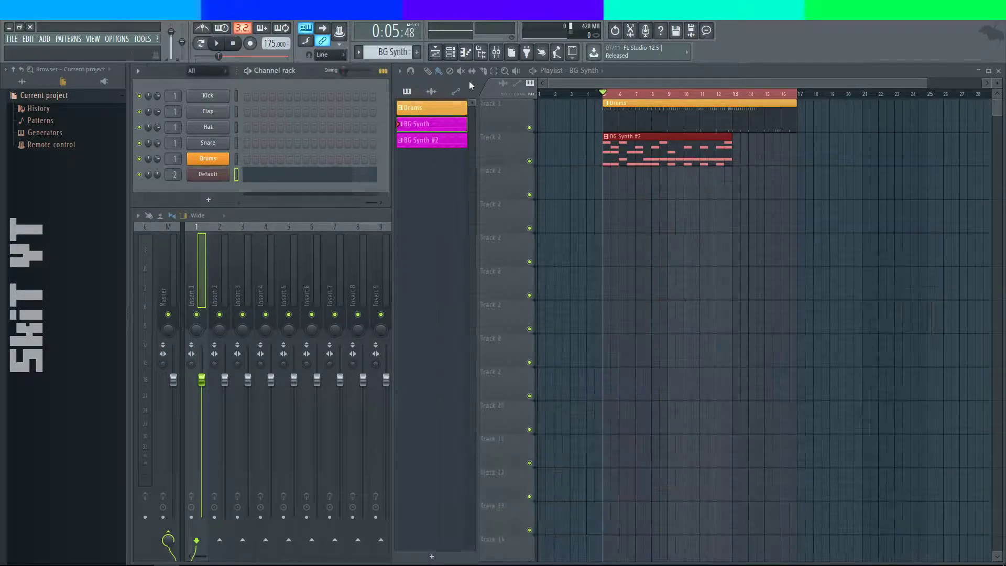
double_click(438, 140)
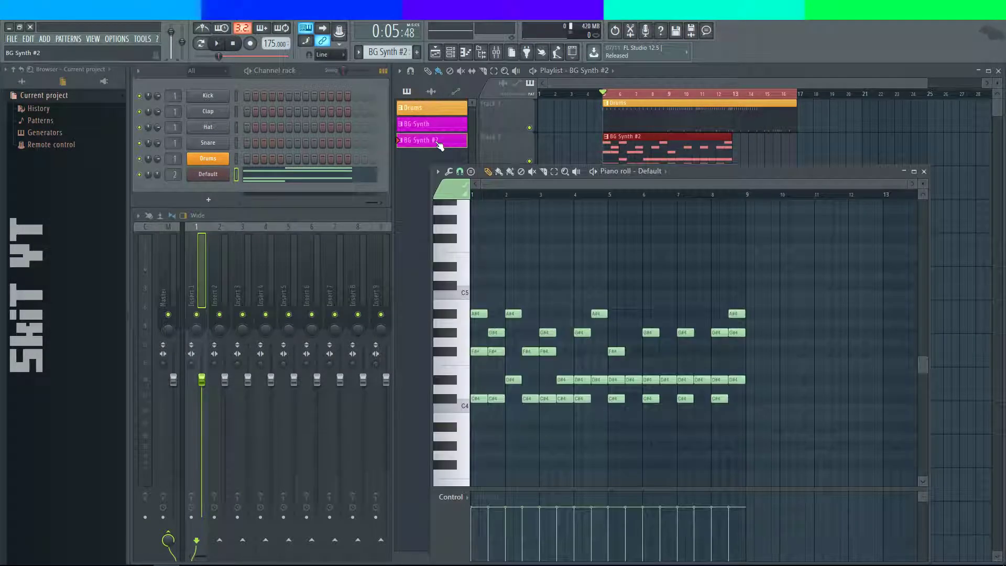
click(924, 172)
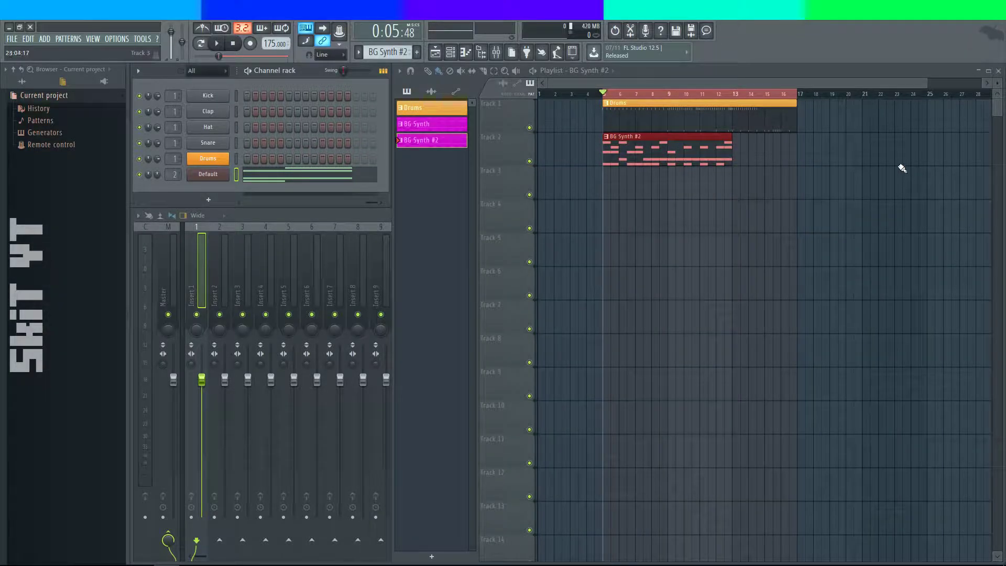
- Listen to BG Synth #2 with the drums, stop playback, and place a BG Synth clip at bar 17 on track 2
click(215, 44)
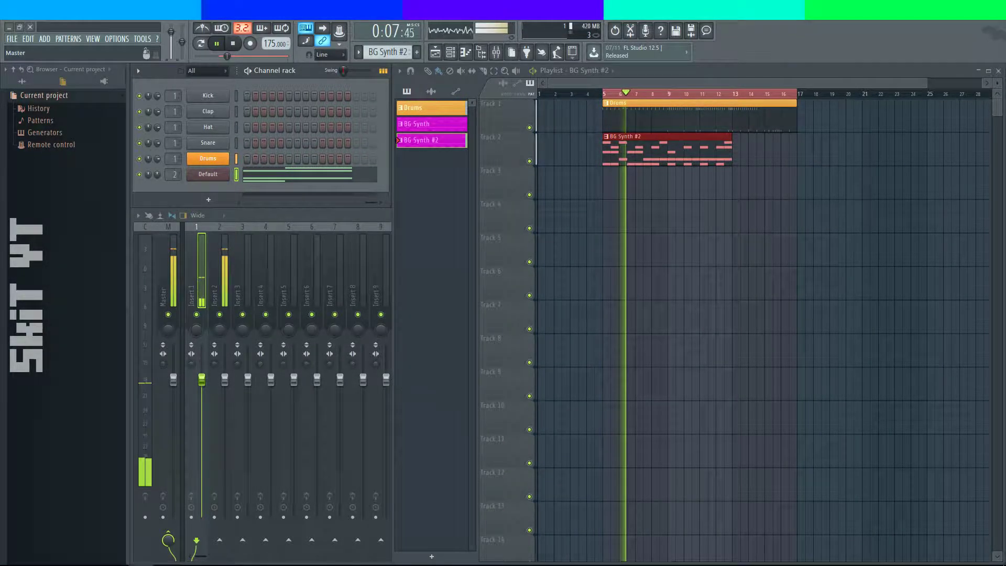
key(alt+Tab)
key(alt+Tab)
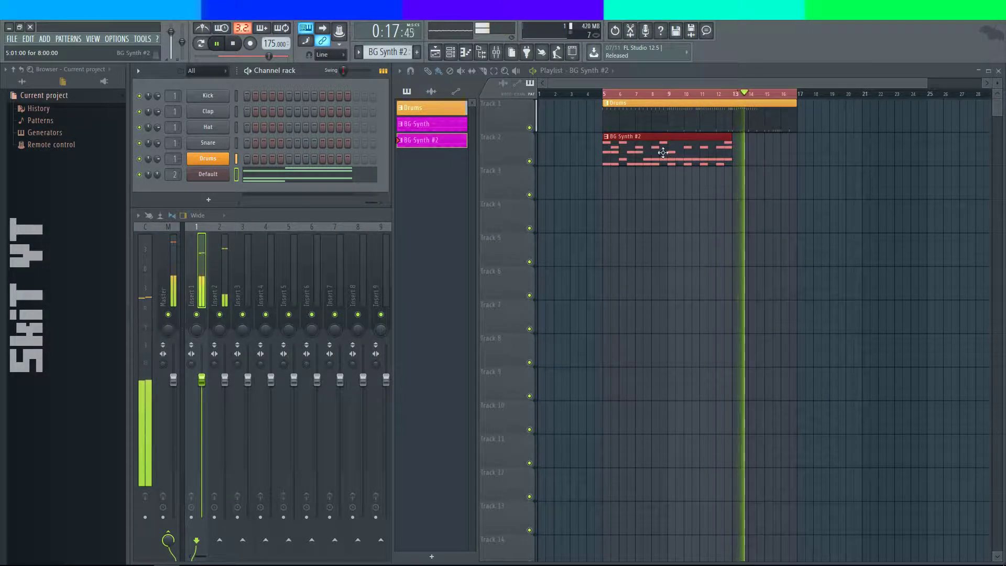
click(237, 44)
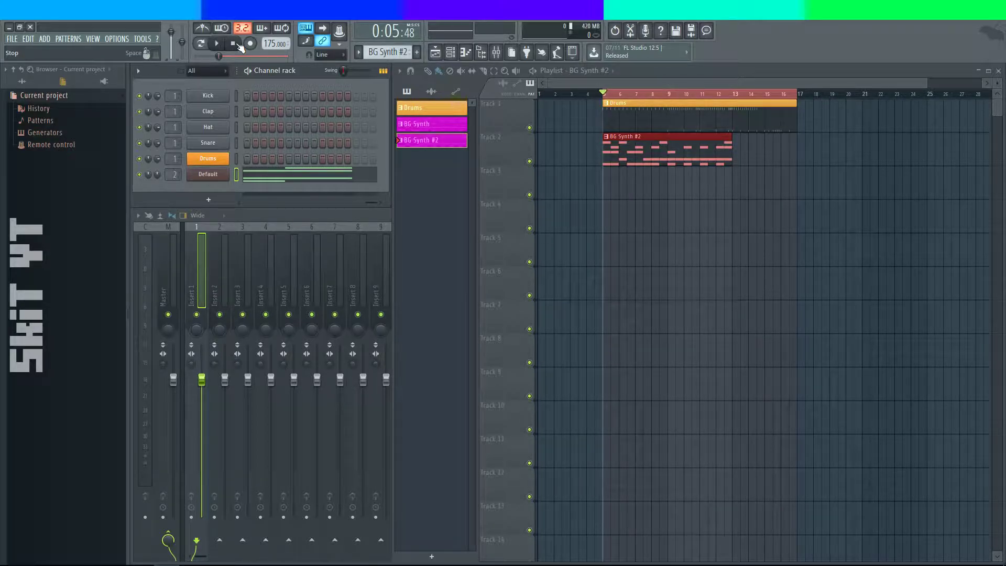
click(429, 129)
click(801, 151)
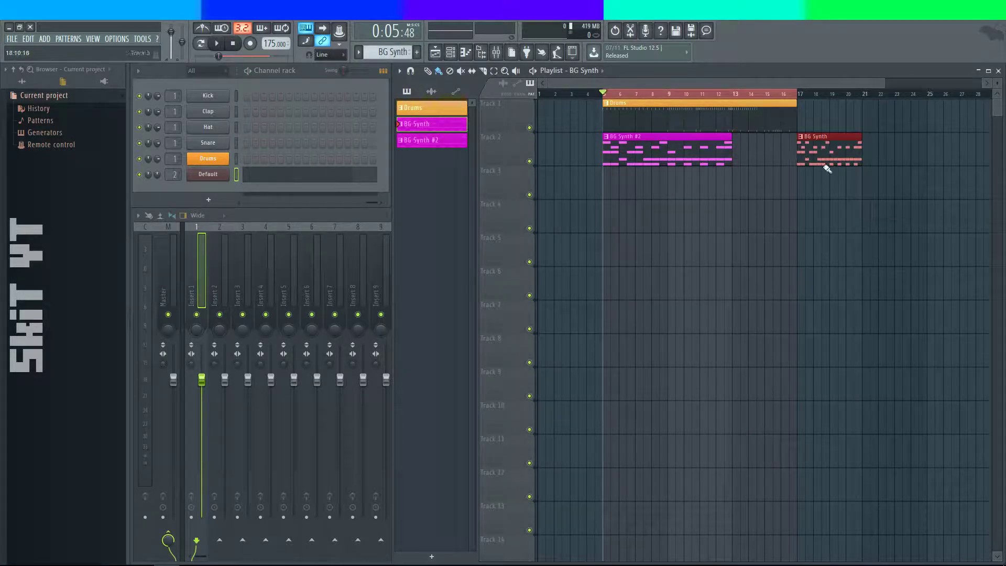
- Open the Drums notes and add a short open hi-hat on step 11 of bar 10, deleting the misplaced attempts
click(795, 114)
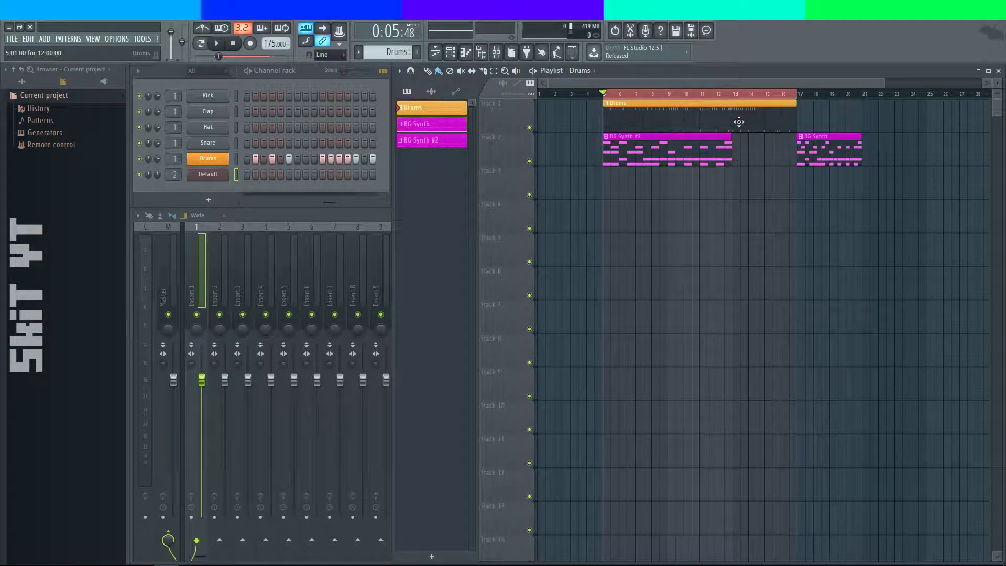
click(236, 158)
key(F7)
mouse_move(795, 263)
mouse_down()
mouse_move(700, 377)
mouse_move(694, 359)
mouse_move(686, 368)
mouse_up()
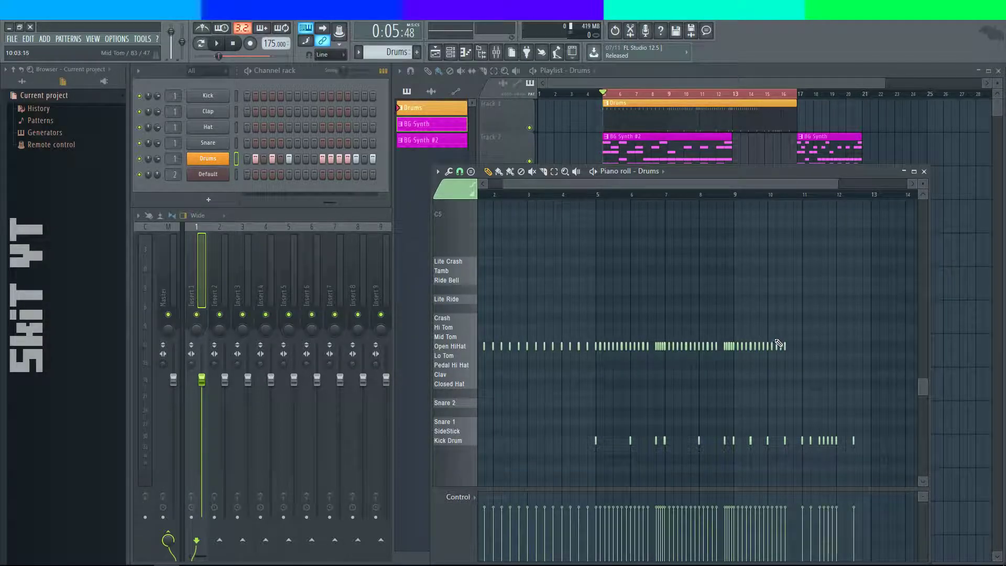
scroll(791, 285, down, 1)
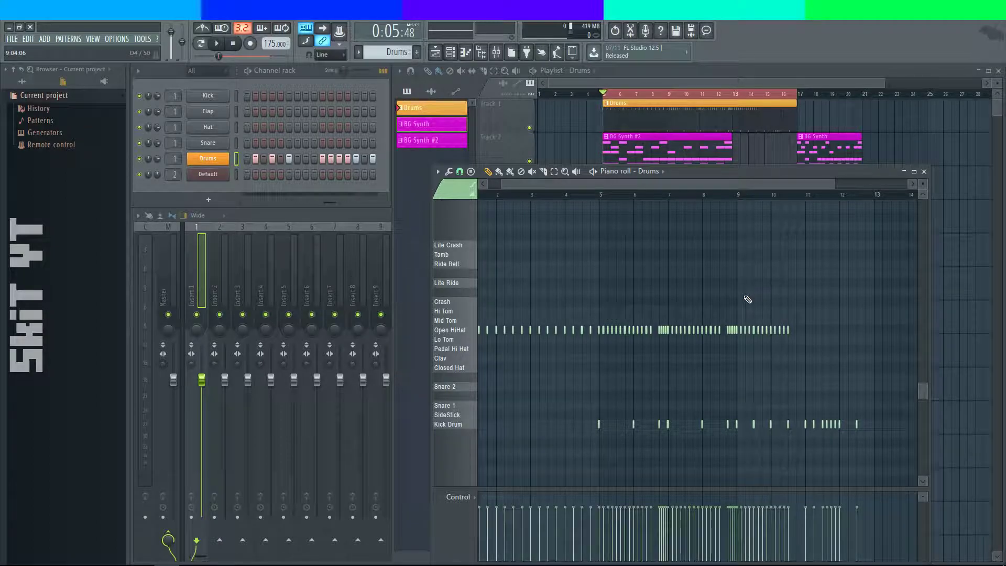
ctrl+scroll(748, 299, up, 4)
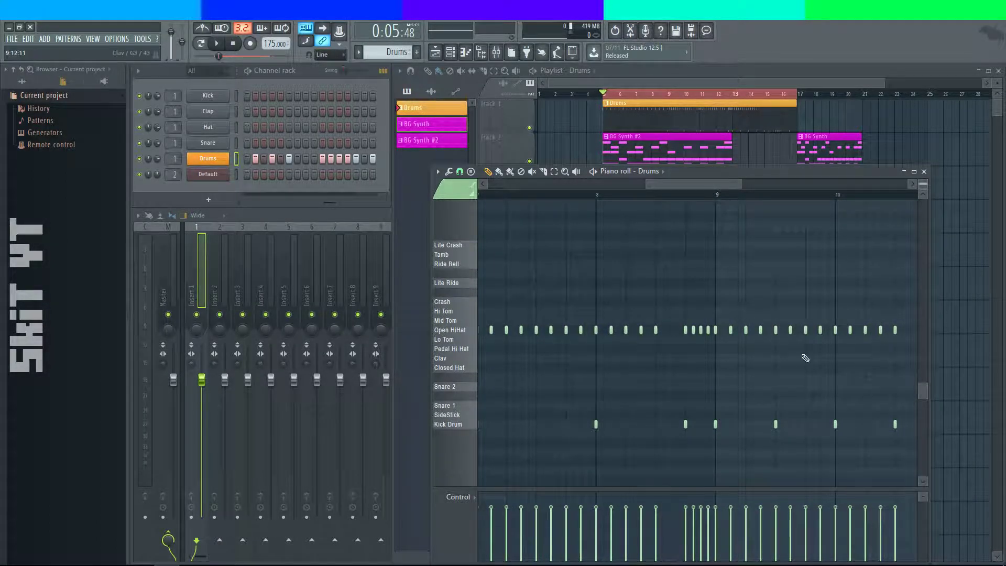
drag(876, 400, 646, 393)
click(699, 331)
right_click(702, 331)
click(699, 331)
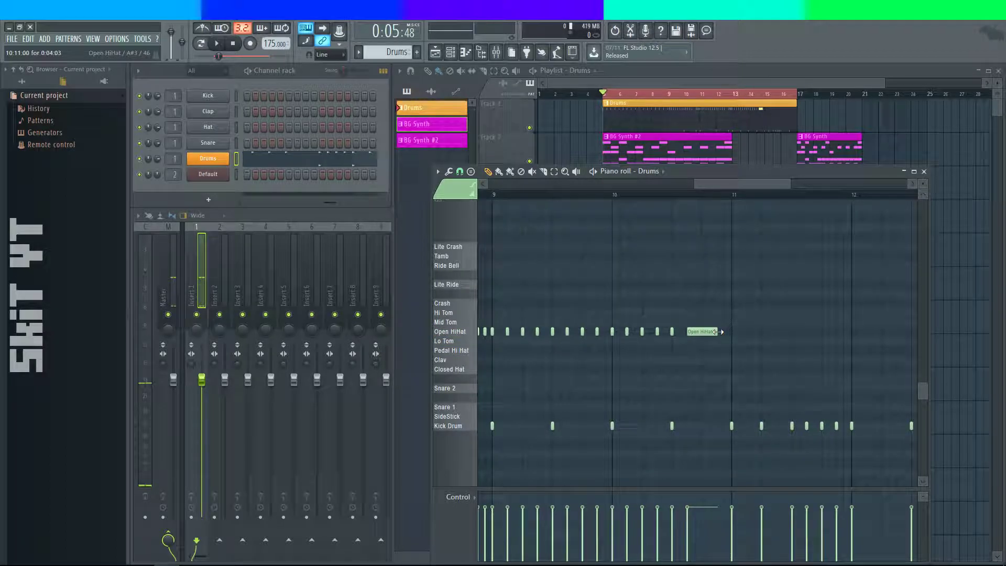
right_click(694, 332)
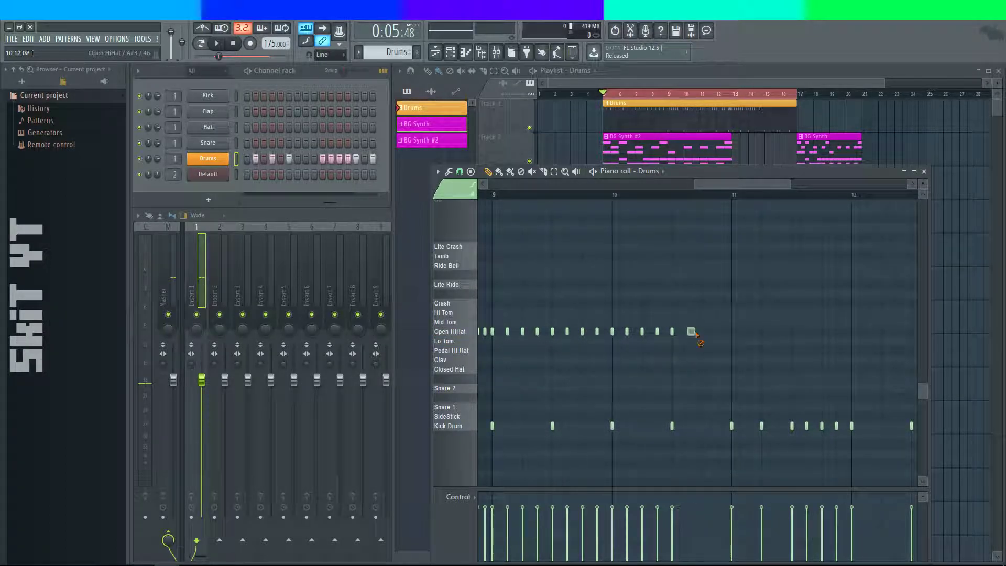
click(687, 331)
scroll(729, 346, left, 1)
- Loop bars 9 to 12 of the Drums pattern during playback and try another open hi-hat in bar 10, removing it again
key(space)
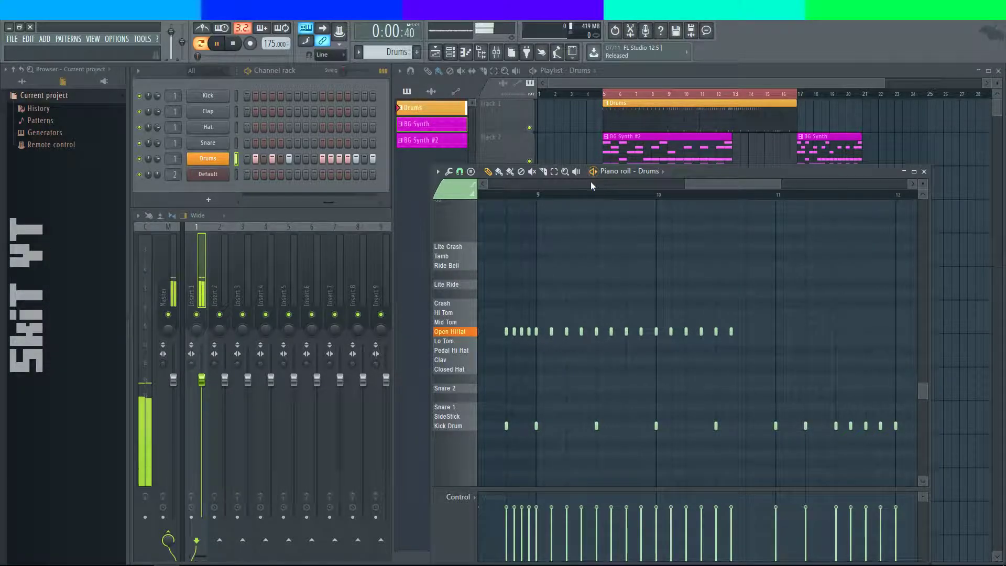
drag(542, 196, 813, 234)
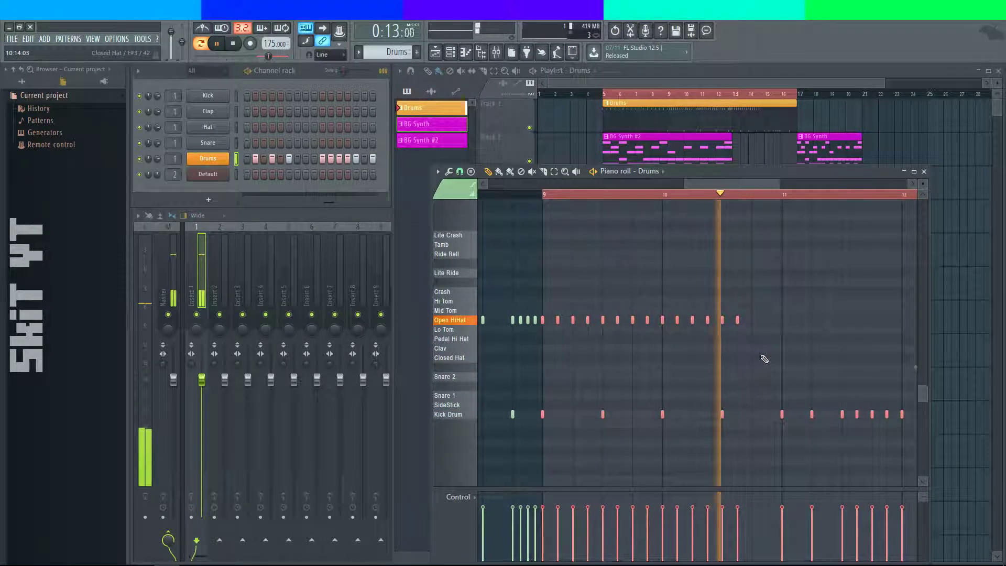
scroll(770, 335, up, 1)
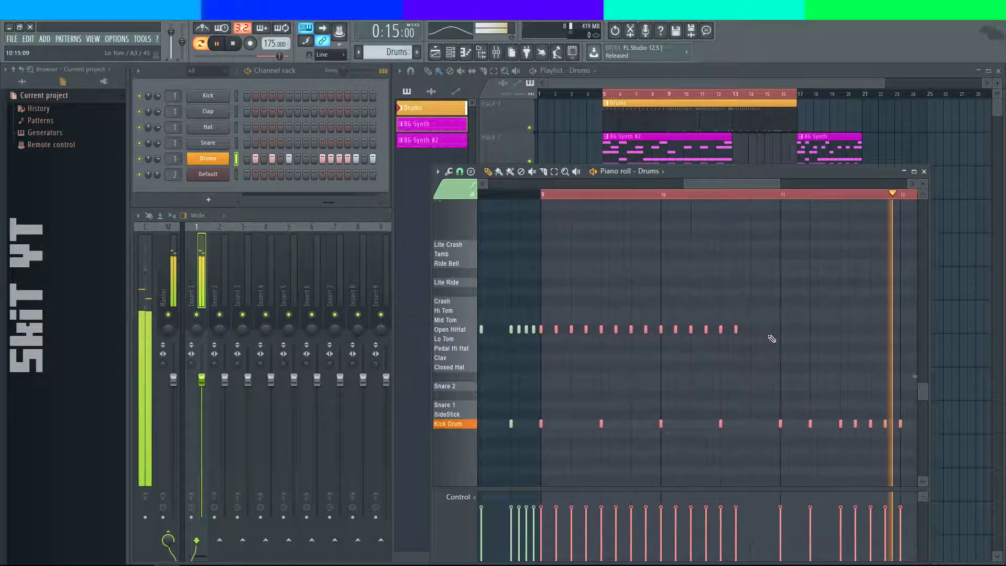
click(751, 329)
right_click(752, 330)
- Add eight evenly spaced open hi-hats across bar 11 of the Drums pattern, one on every second step
drag(842, 332, 748, 321)
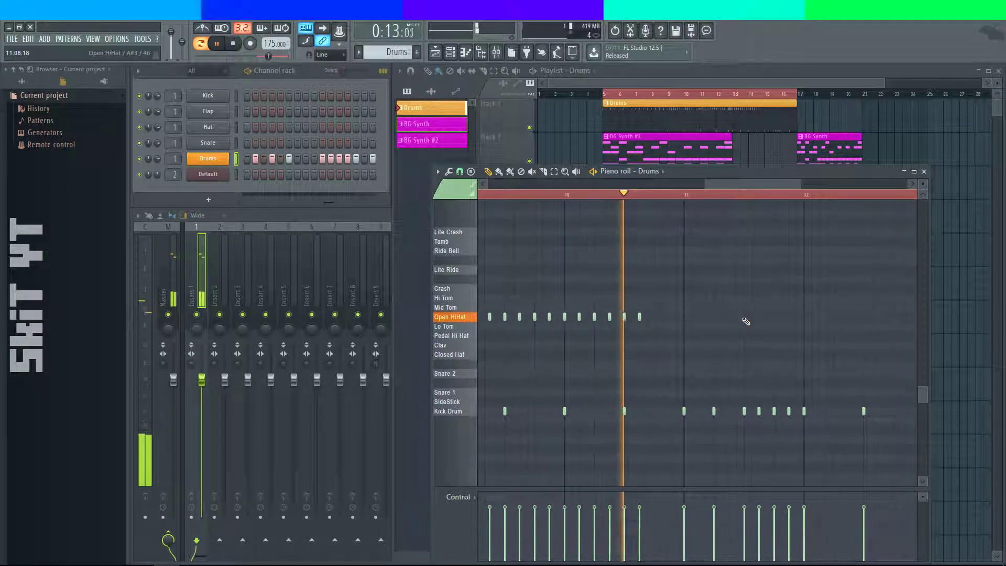
click(684, 317)
click(699, 317)
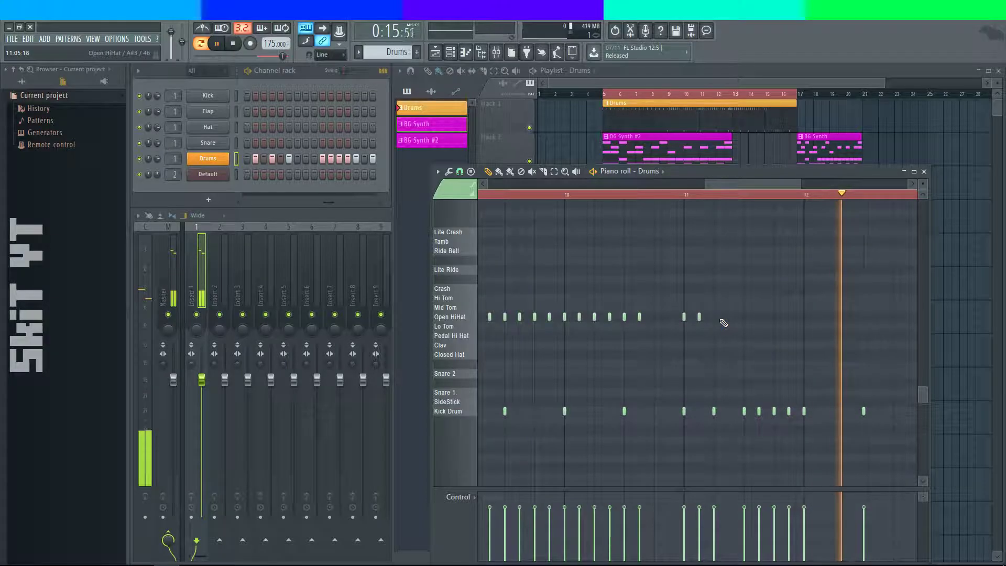
click(713, 316)
click(728, 316)
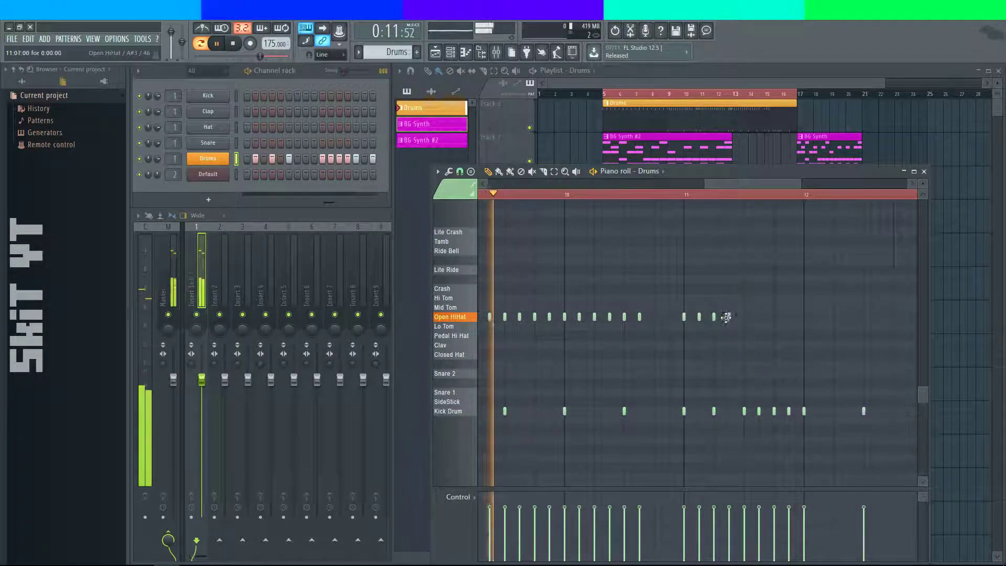
click(759, 317)
click(775, 316)
click(789, 316)
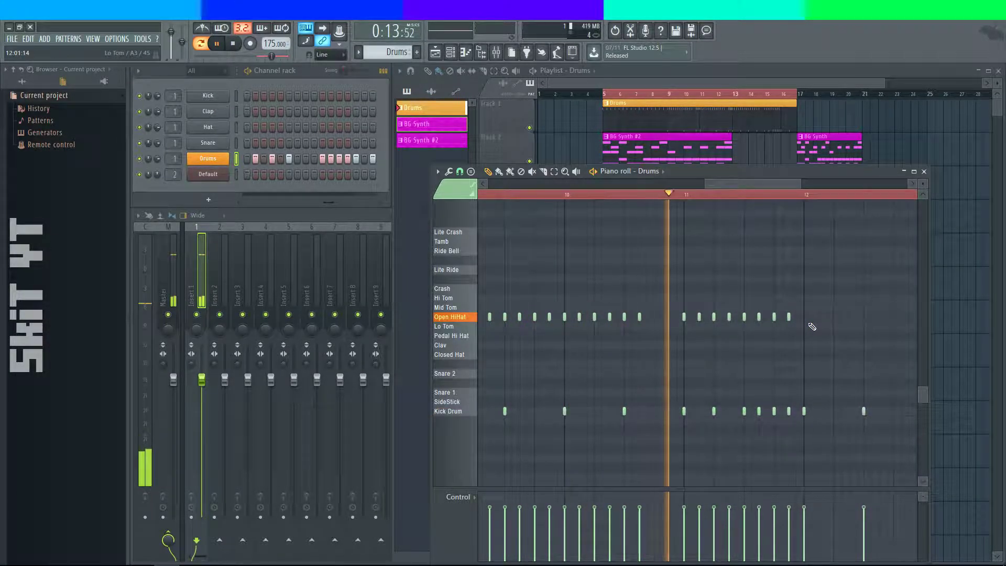
- Add open hi-hats in bar 12 of the Drums pattern on steps 1 to 9 and on step 13
click(731, 315)
click(739, 315)
click(744, 315)
click(752, 315)
click(760, 315)
click(767, 315)
click(774, 315)
click(782, 315)
click(790, 315)
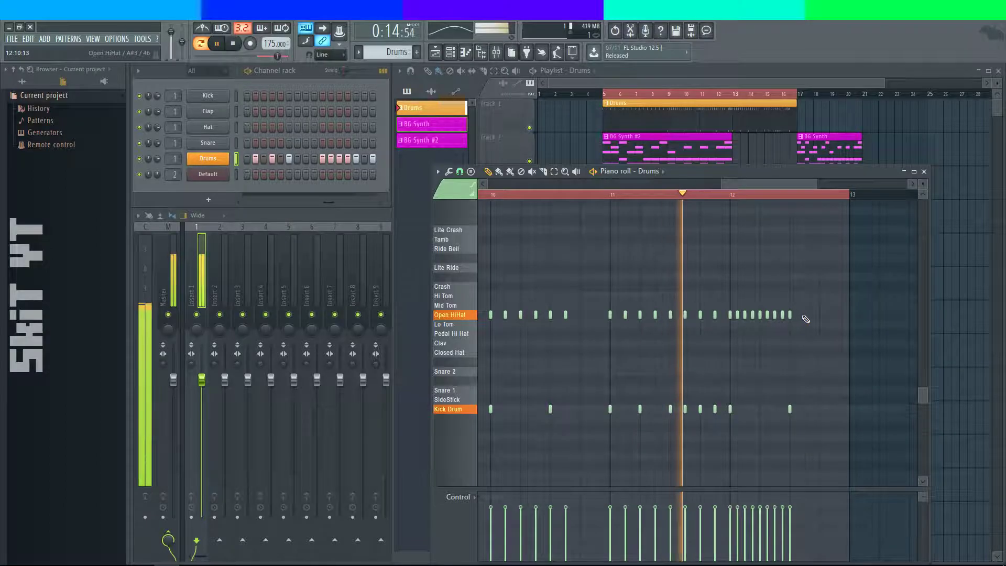
click(820, 315)
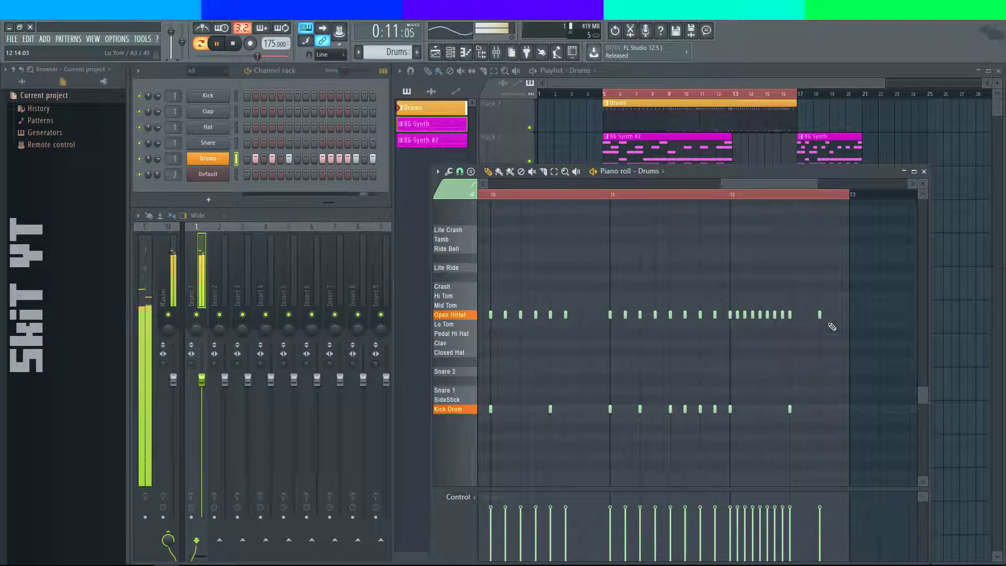
- Close the piano roll, play the song from bar 5, and extend the playlist's time selection just past the BG Synth clip's end
click(924, 171)
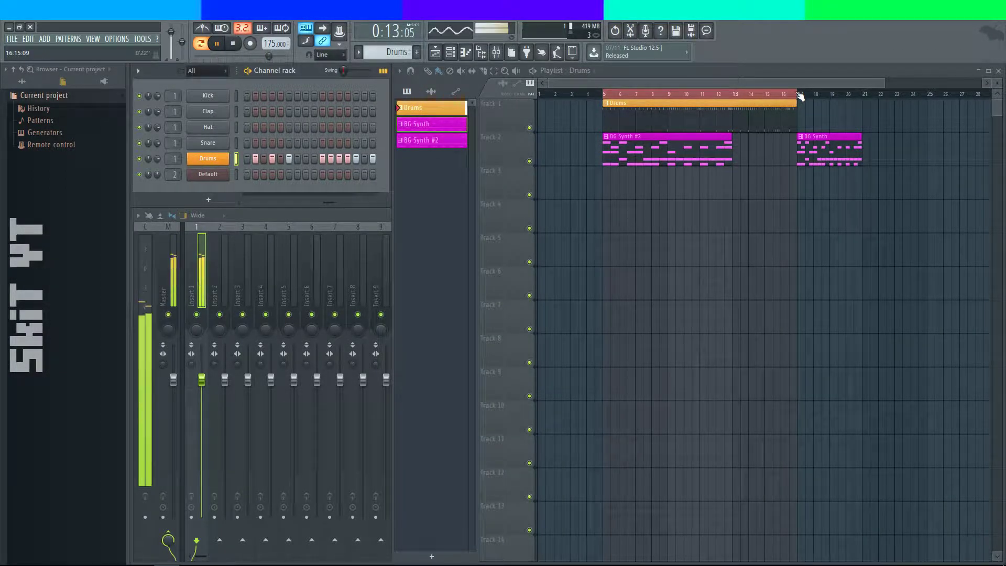
click(611, 94)
click(603, 94)
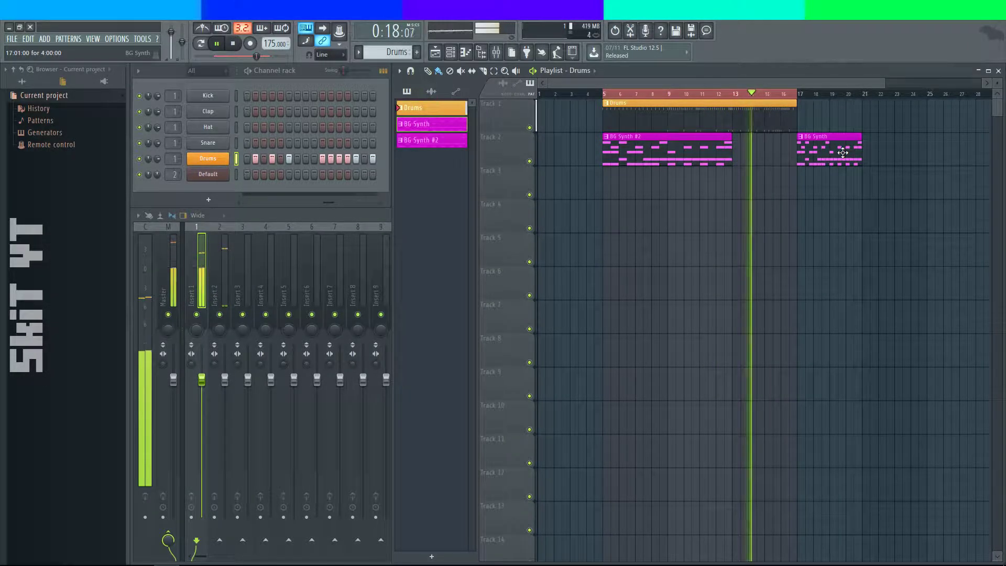
drag(797, 95, 872, 103)
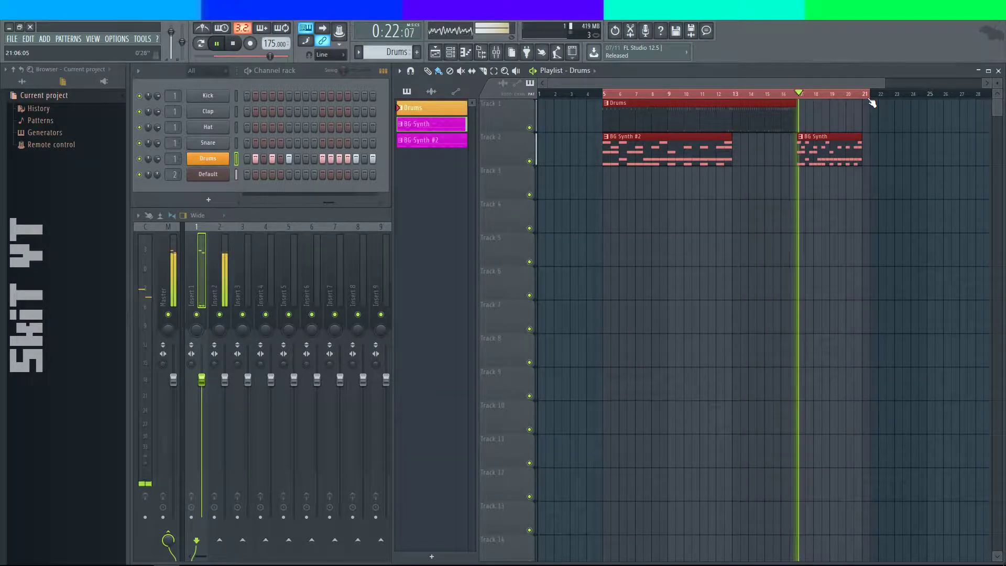
click(233, 43)
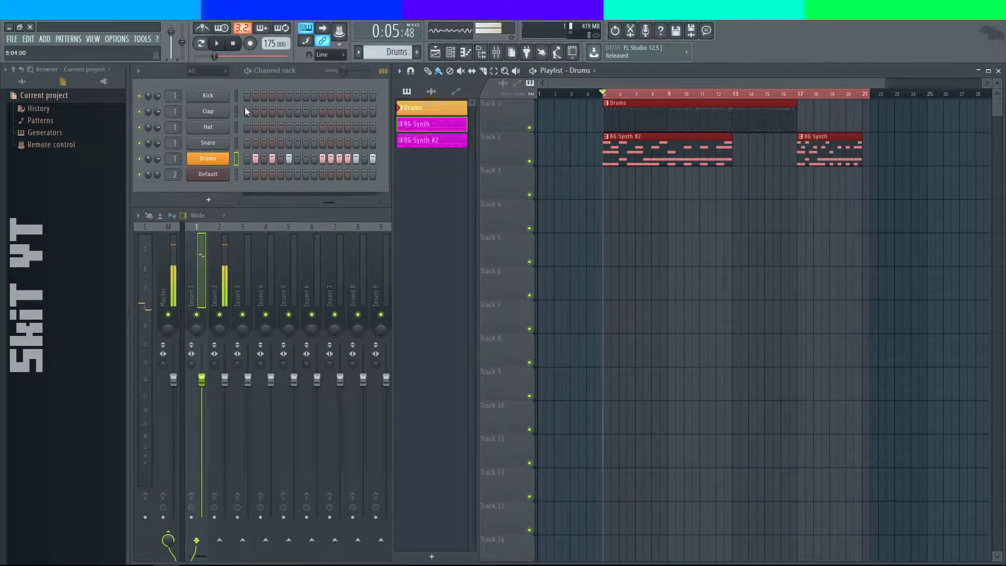
- Switch to the YouTube live dashboard in Chrome, check the notifications, and return to FL Studio
click(142, 565)
click(168, 565)
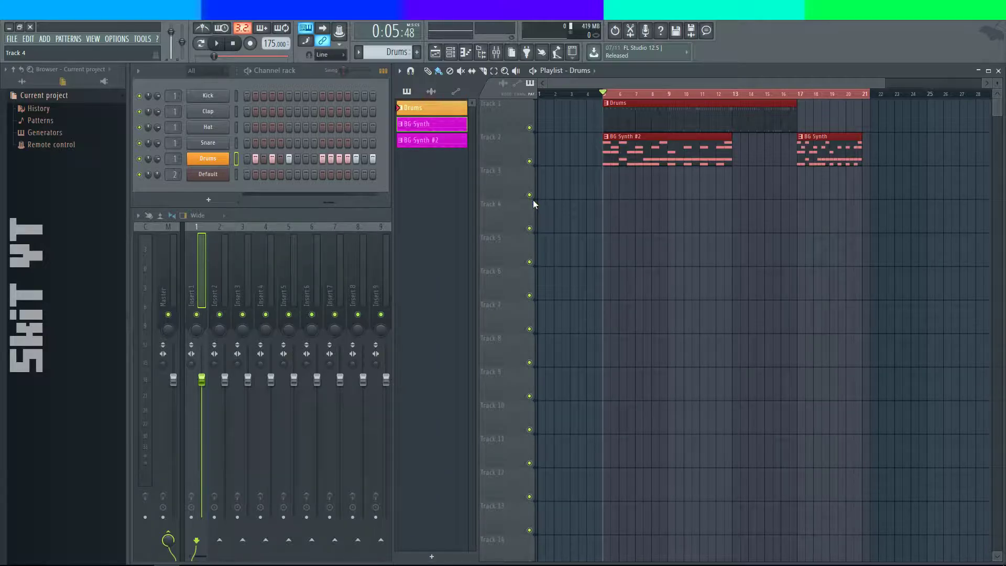
key(alt+Tab)
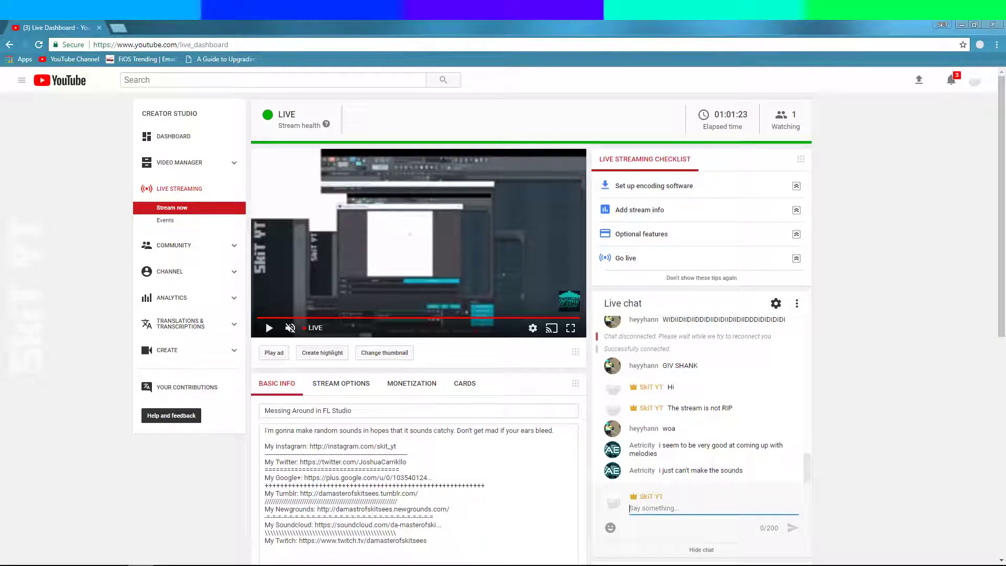
mouse_move(167, 565)
click(951, 79)
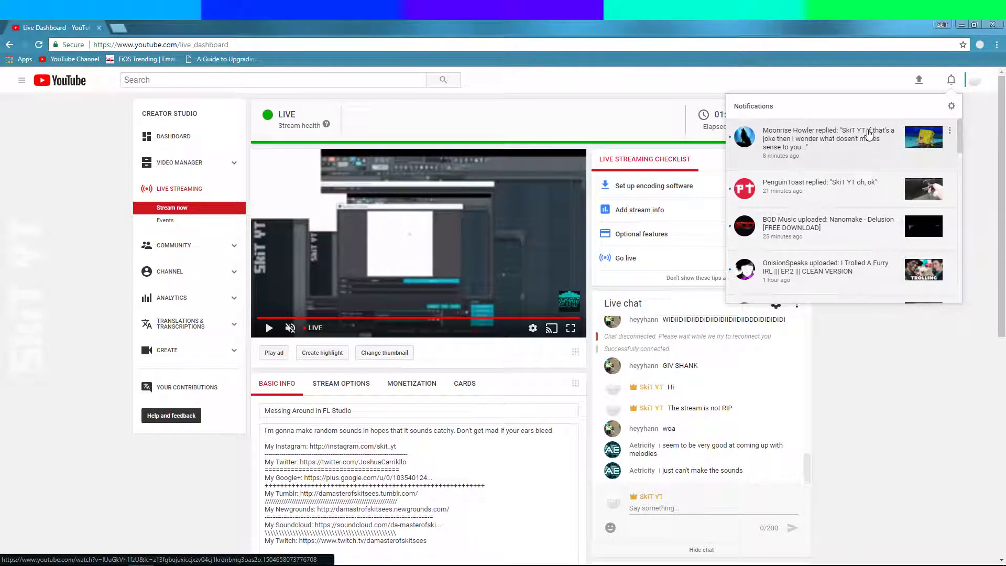
click(888, 312)
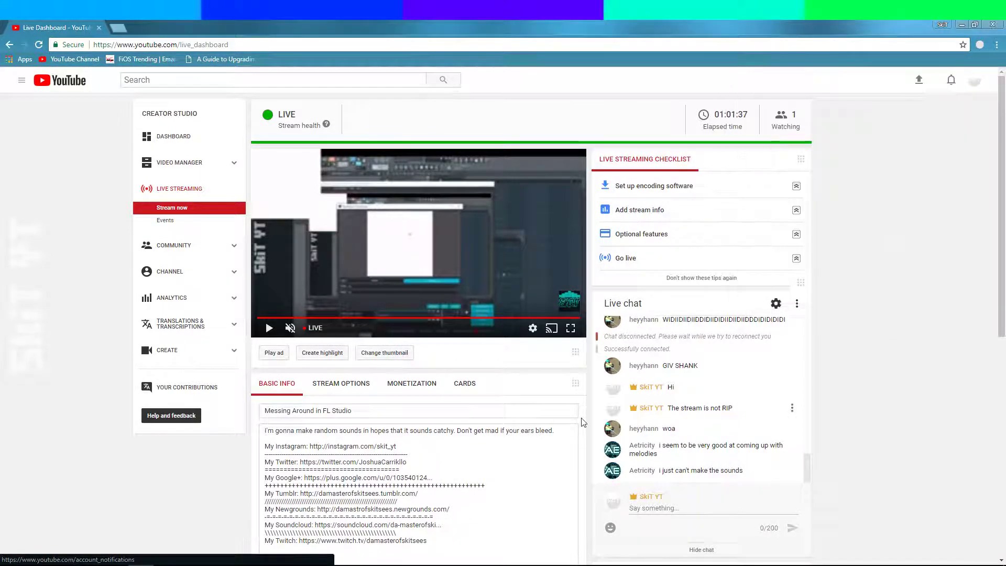
key(alt+Tab)
key(Tab)
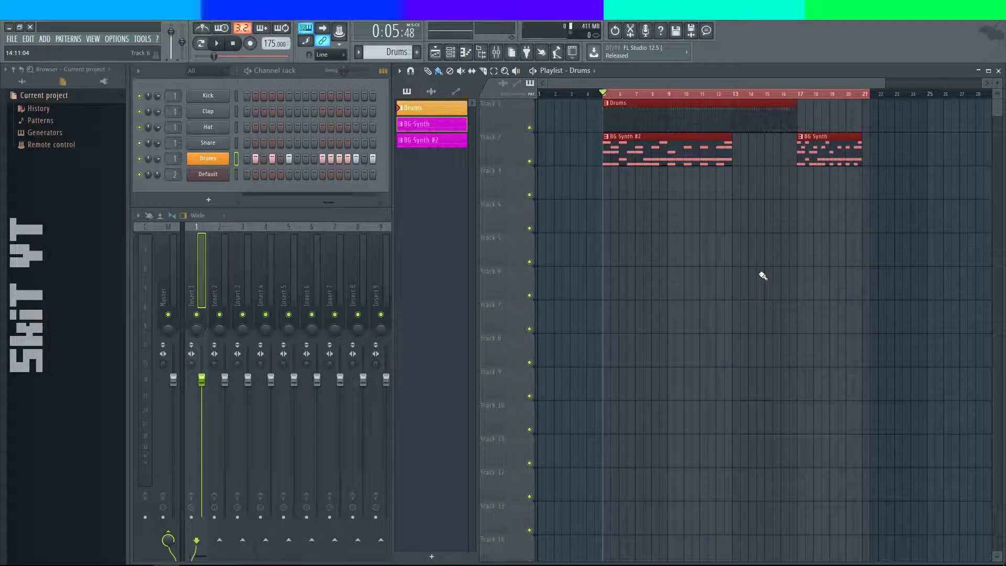
- Shift the playlist clips back four bars so the chords start at bar 1, and move the Drums clip to bar 9
scroll(617, 104, up, 1)
drag(732, 128, 635, 127)
click(677, 94)
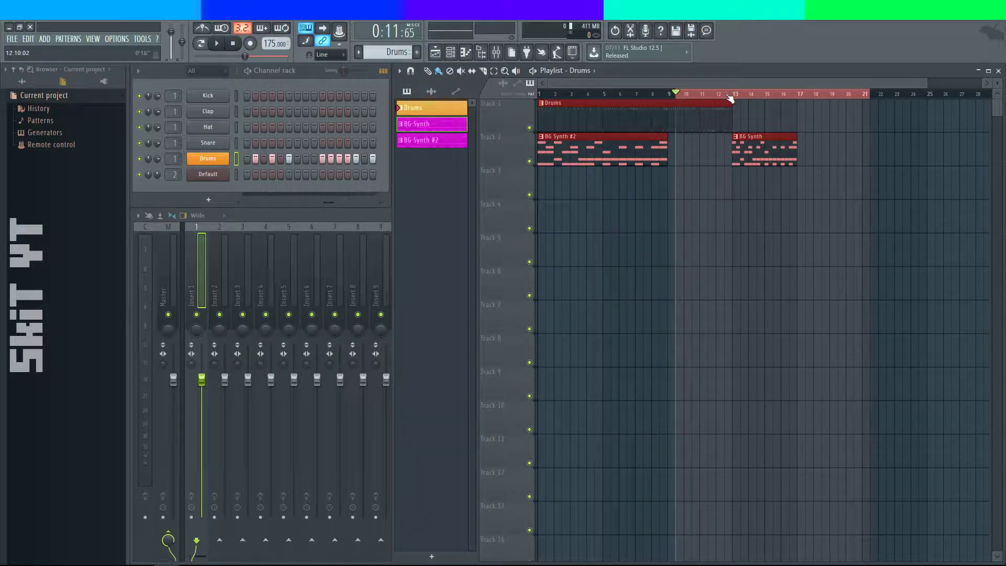
drag(863, 100, 703, 118)
- Move the BG Synth clip to bar 23 and place a second BG Synth #2 clip at bar 9 on Track 2
click(610, 159)
drag(746, 147, 908, 146)
click(597, 159)
click(674, 158)
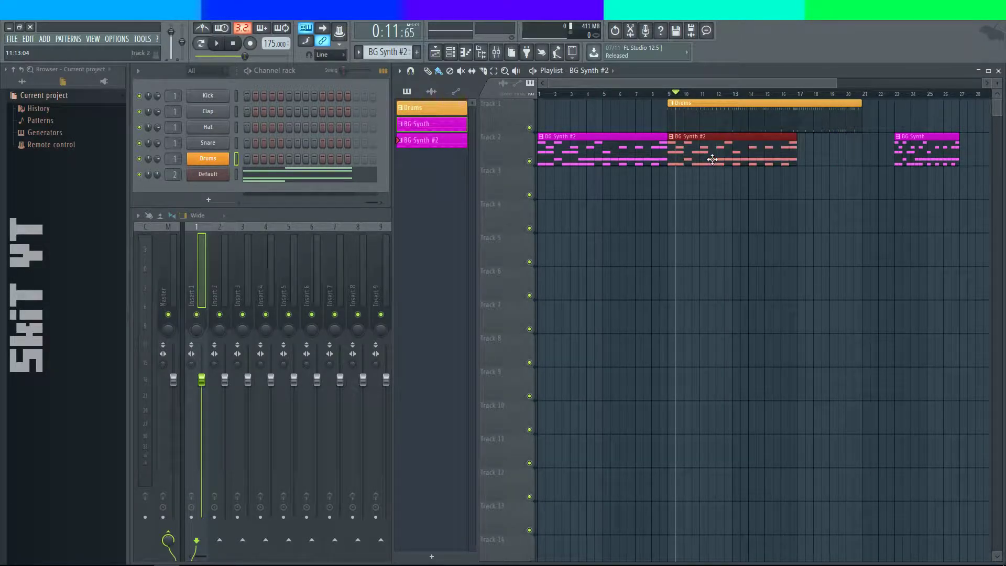
- Open the Drums pattern in the piano roll and move all notes from bar 9 onward four bars later to bar 13
double_click(782, 129)
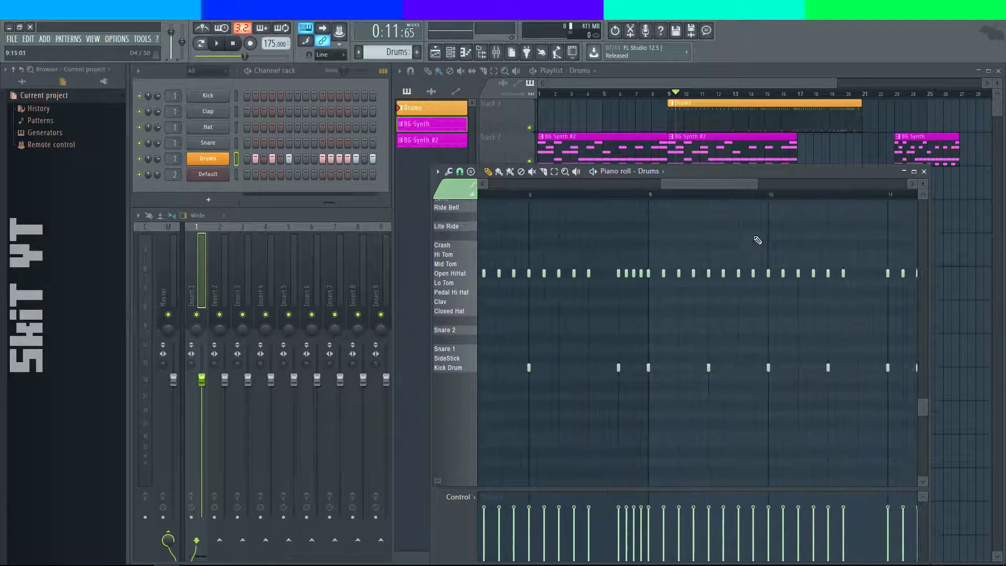
scroll(696, 330, down, 1)
scroll(874, 352, up, 2)
scroll(817, 357, left, 2)
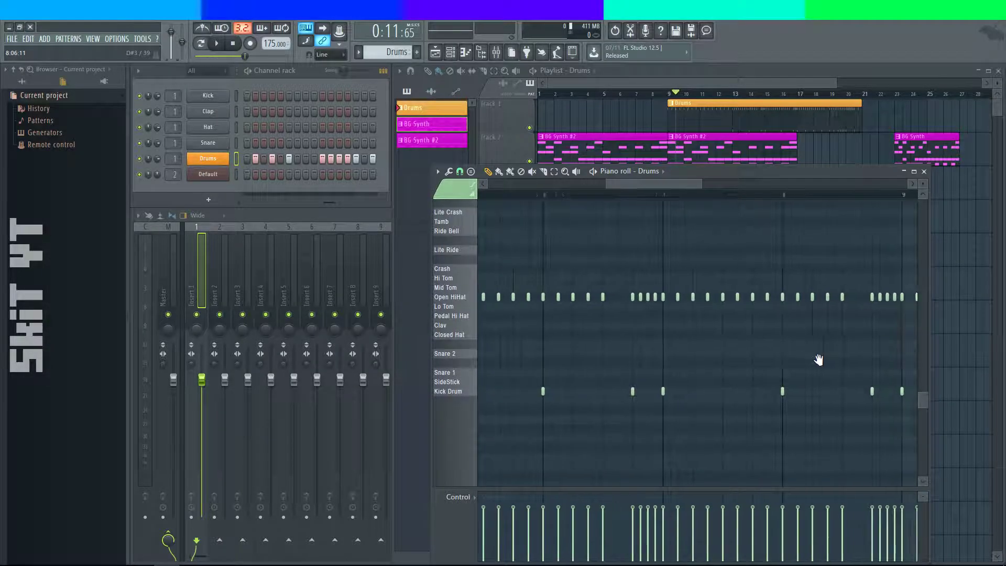
drag(743, 355, 559, 323)
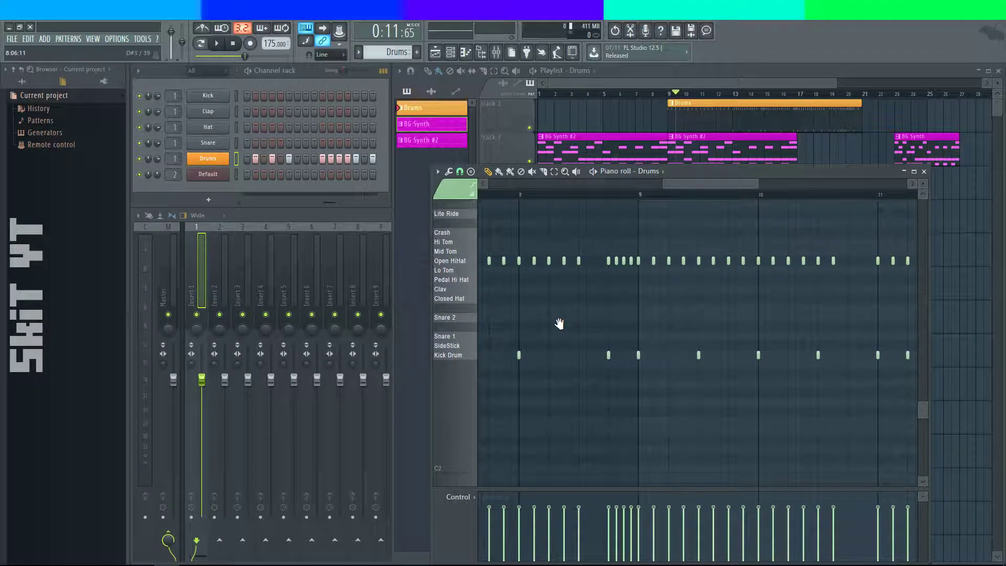
scroll(640, 315, down, 3)
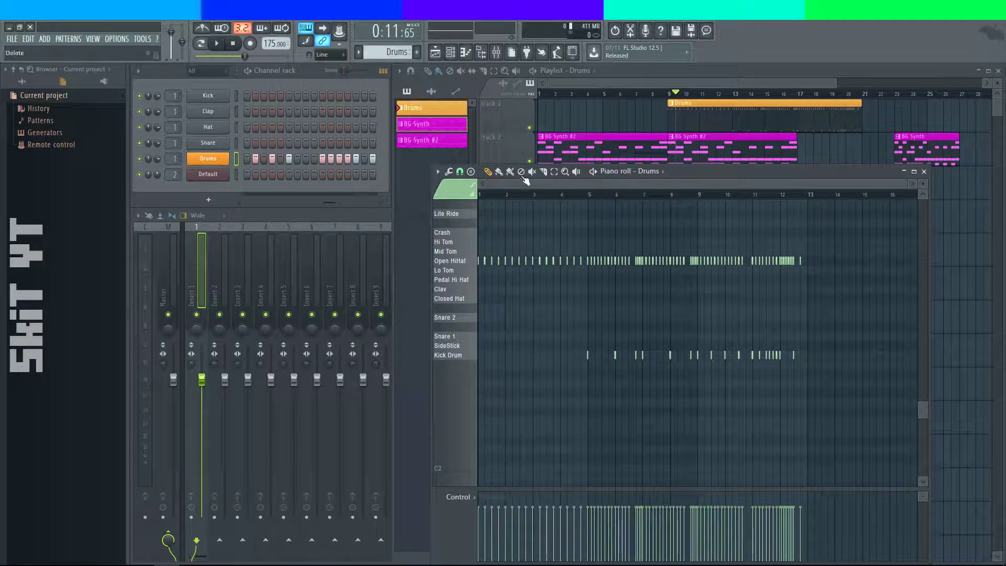
click(553, 172)
drag(851, 229, 702, 412)
scroll(702, 312, up, 4)
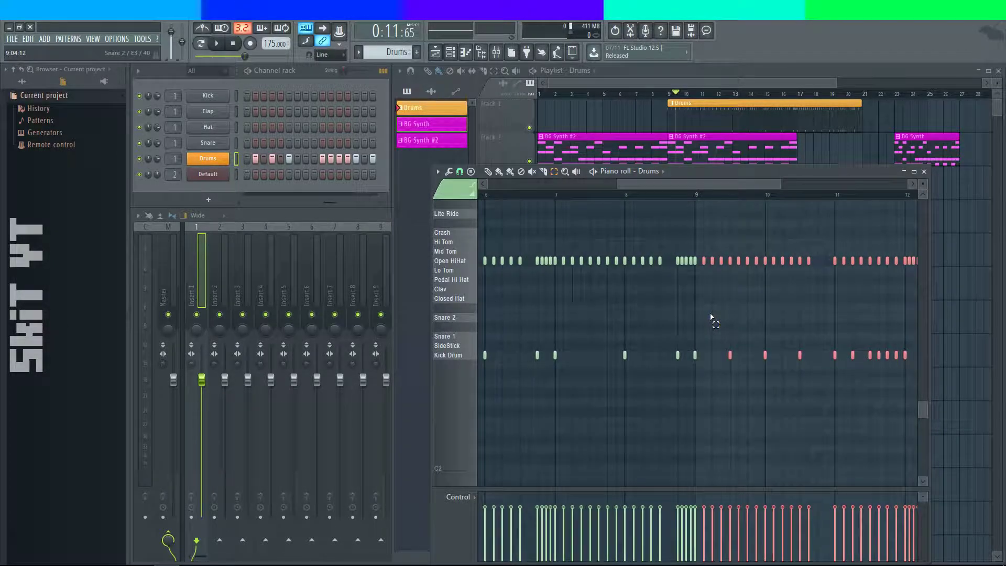
drag(885, 228, 697, 427)
click(499, 175)
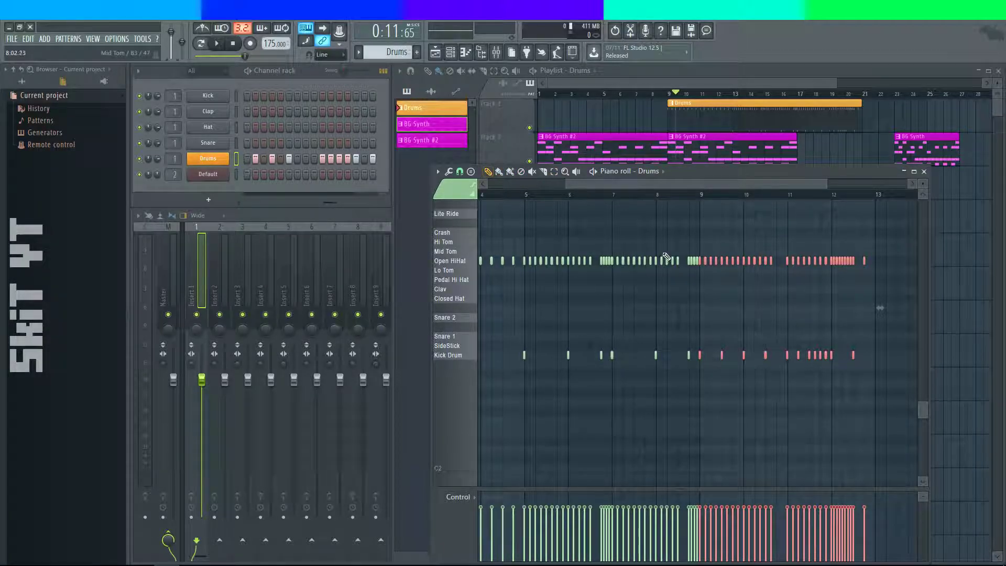
mouse_move(863, 261)
mouse_down()
mouse_move(947, 260)
mouse_move(868, 255)
mouse_up()
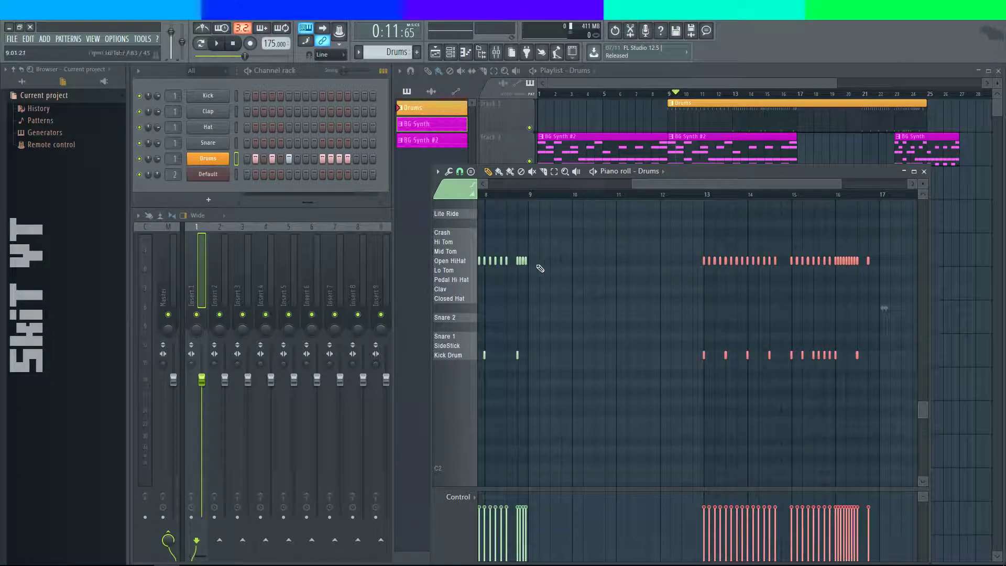
- Duplicate the Drums notes from bars 5 to 8 into the empty bars 9 to 12 and close the piano roll
scroll(602, 258, left, 4)
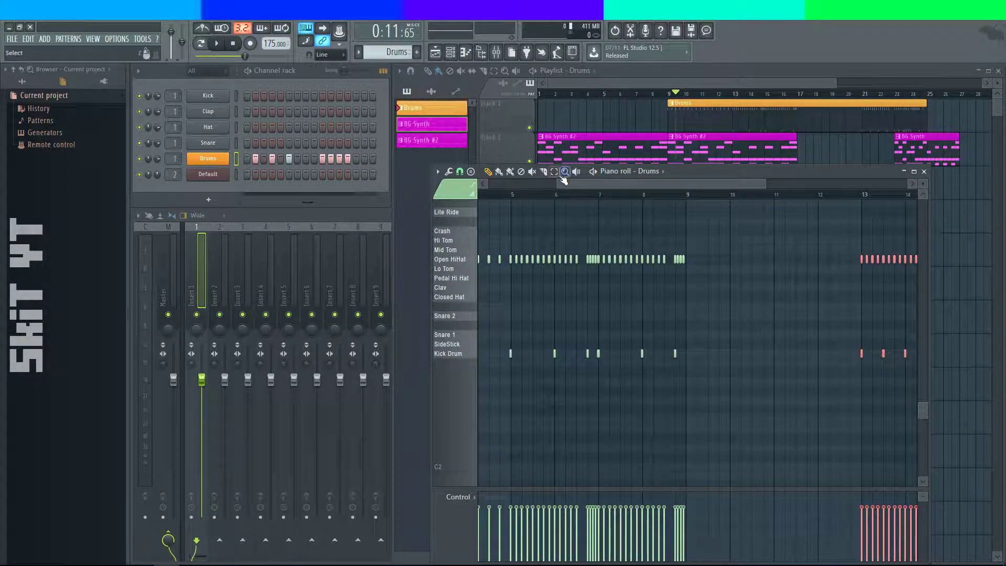
drag(749, 216, 508, 423)
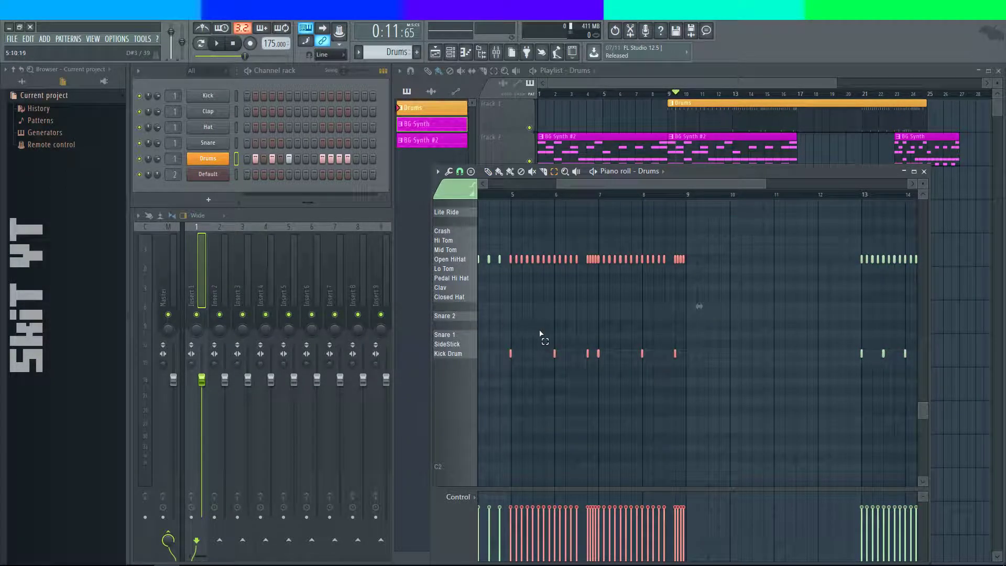
drag(554, 352, 556, 352)
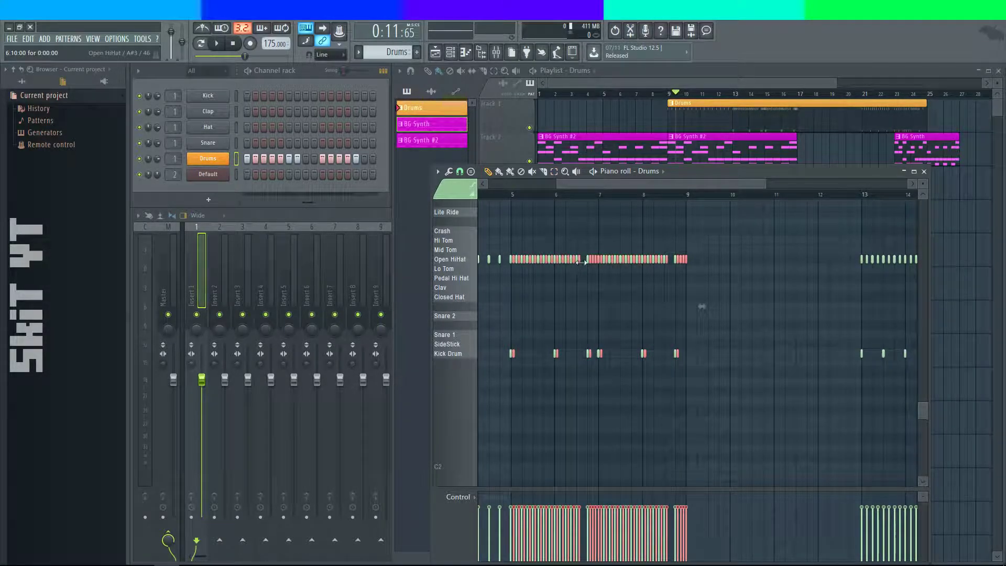
drag(570, 259, 752, 256)
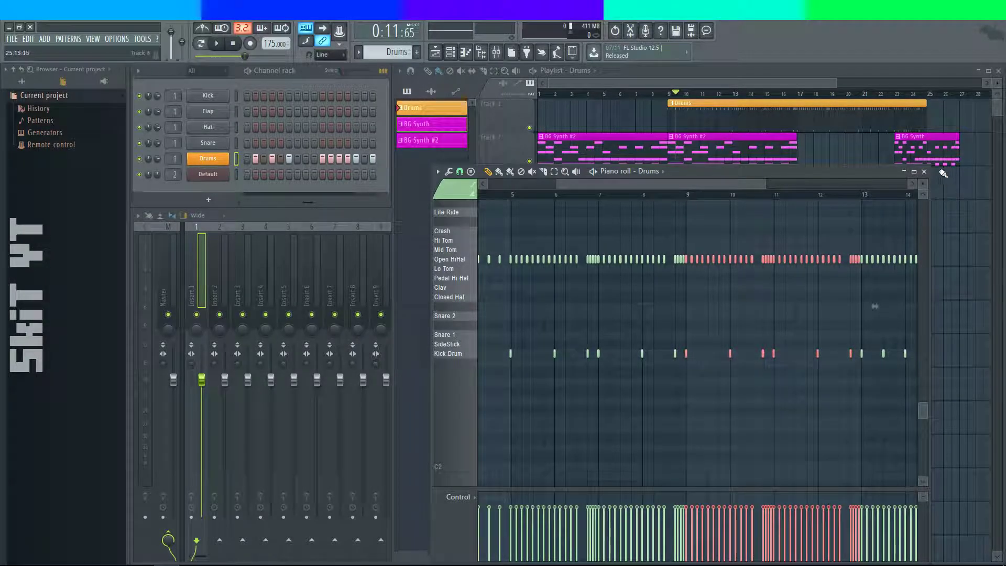
click(924, 172)
- Place a third BG Synth #2 clip at bar 17 on Track 2 and move the BG Synth clip to bar 25
click(669, 94)
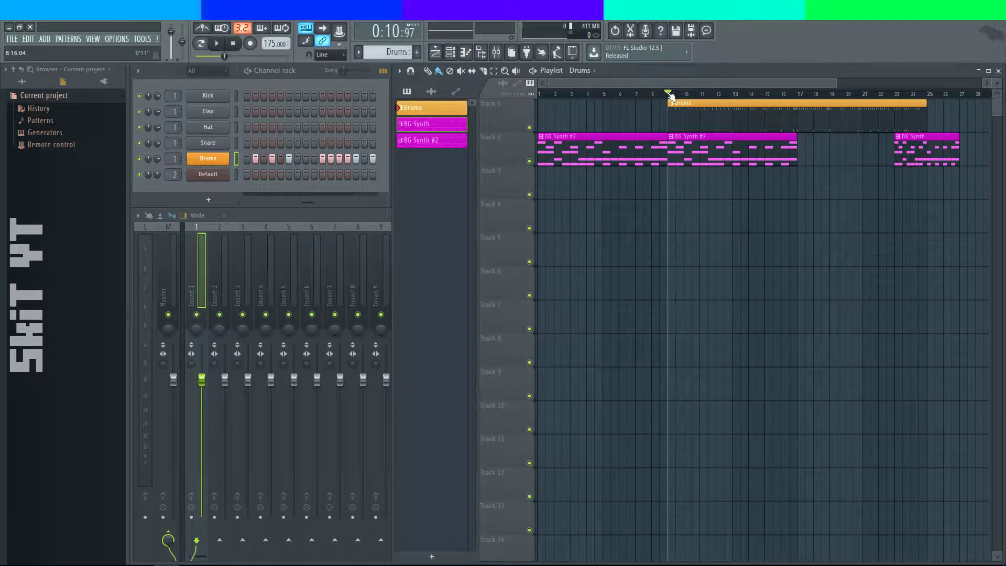
click(781, 157)
drag(867, 211, 858, 137)
drag(959, 152, 992, 152)
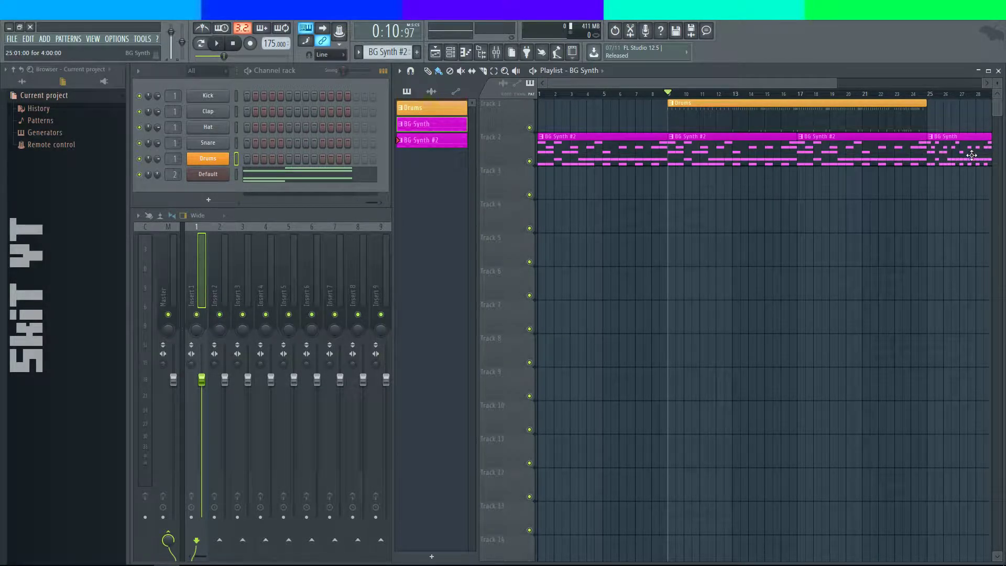
- Play the song from the beginning of the playlist for a few bars and stop playback
drag(552, 93, 273, 83)
click(217, 44)
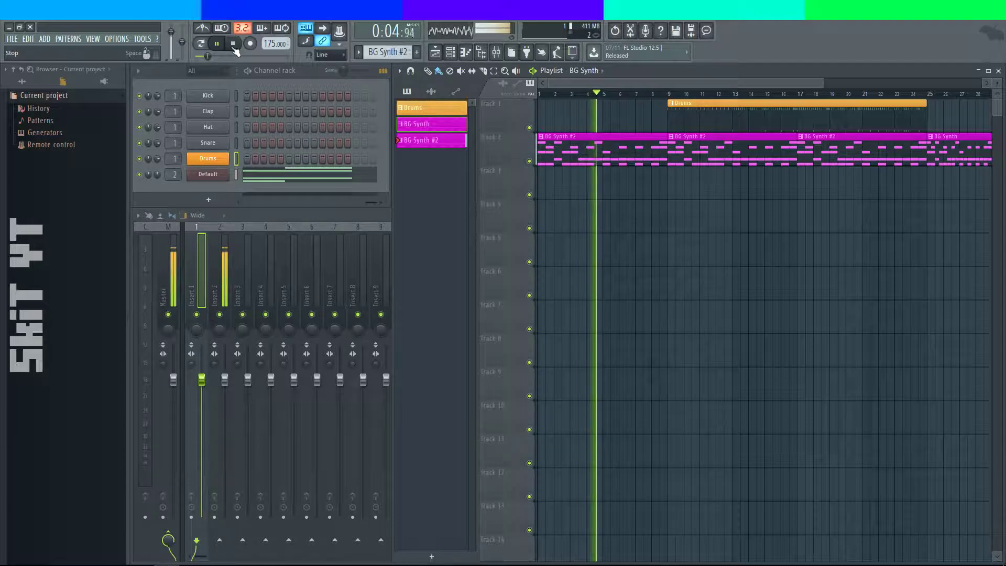
click(233, 46)
- Add an FL Keys channel to the channel rack and try a note on its keyboard
click(209, 200)
click(381, 138)
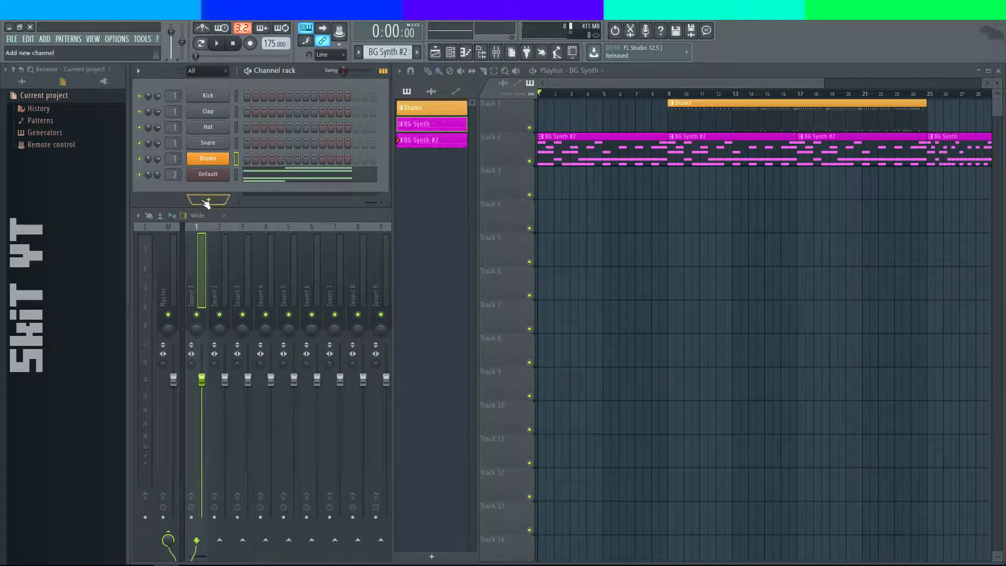
click(207, 202)
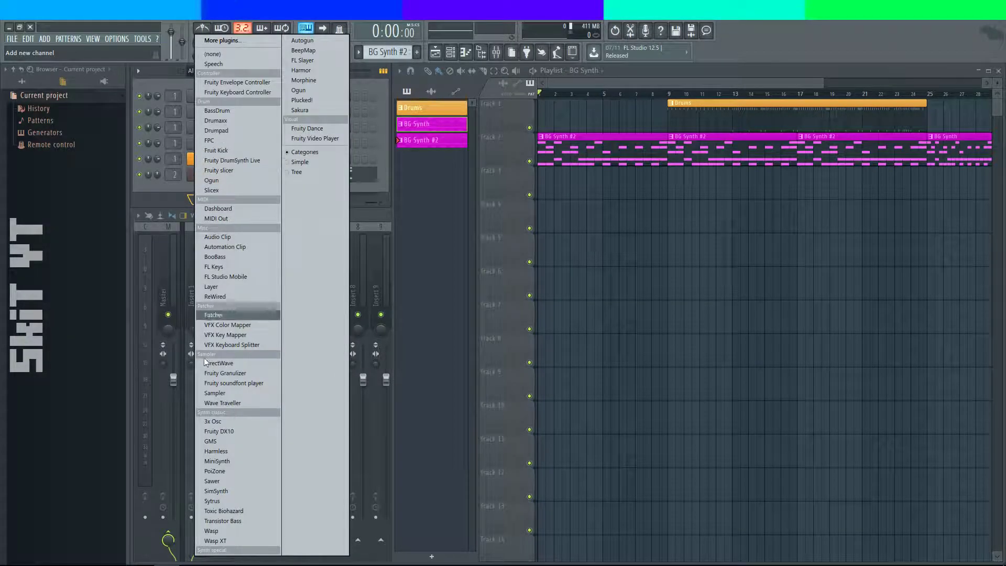
click(223, 266)
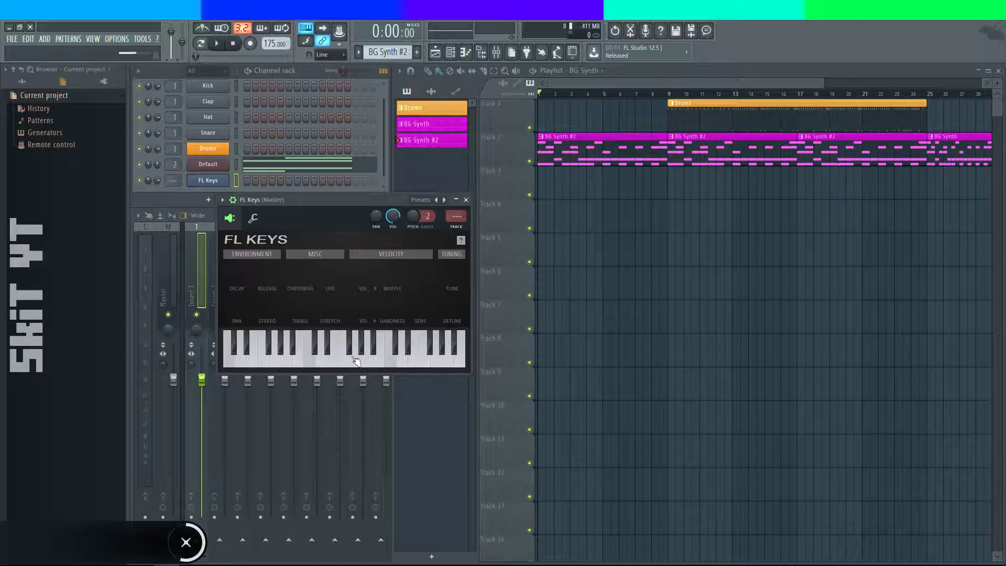
click(358, 360)
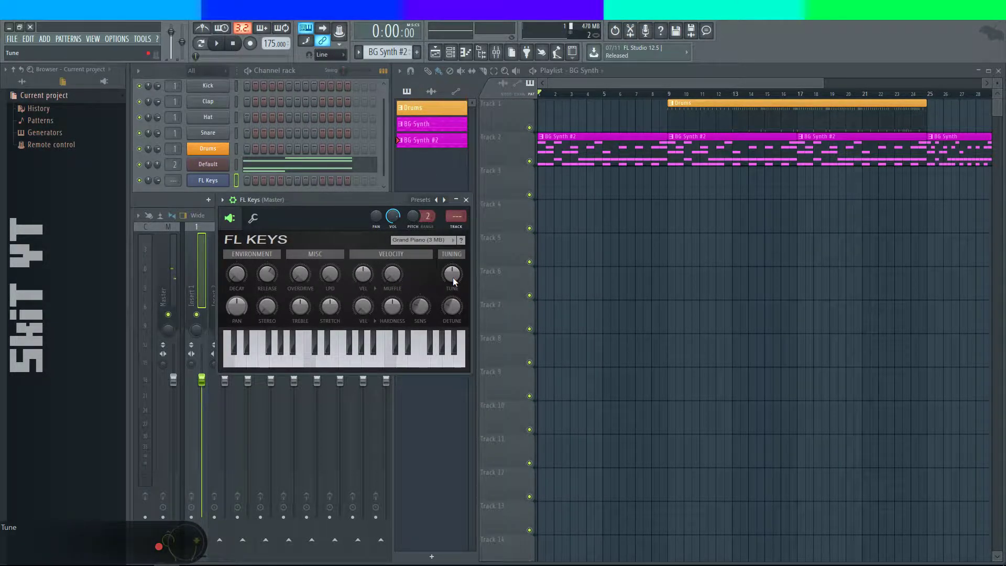
- Switch to Chrome and search Google for "fl keys fl studio 11" in a new tab
mouse_move(142, 565)
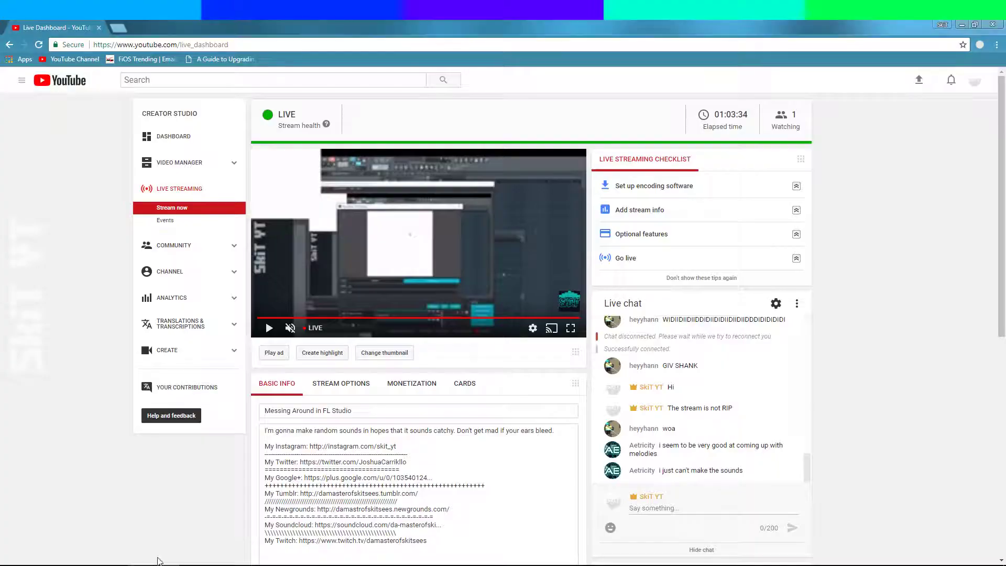
click(141, 532)
click(118, 27)
text(fl keys fl stu)
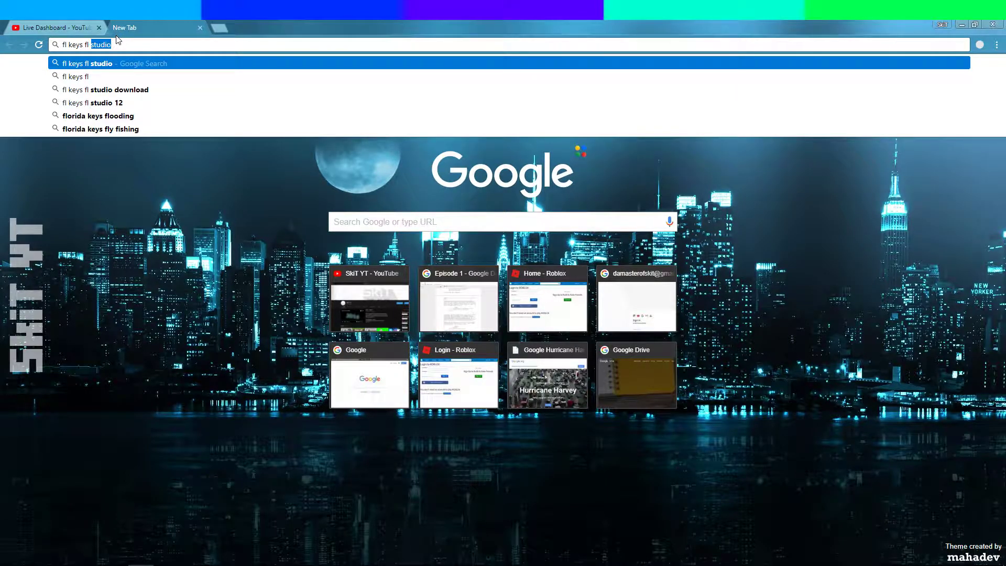
text(dio 11\)
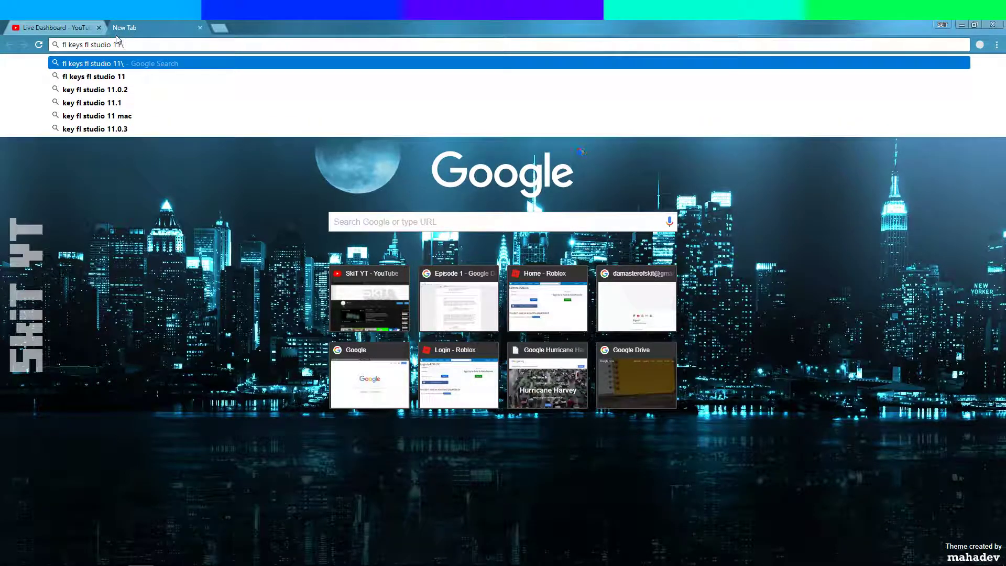
key(Return)
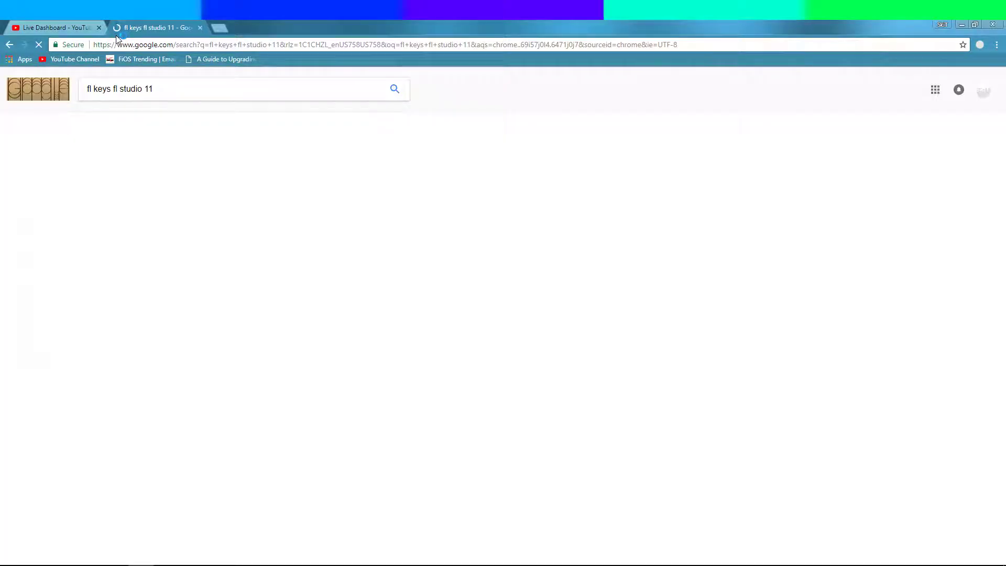
- Show the image results and preview several of them to examine how FL Keys looks in FL Studio 11
click(129, 124)
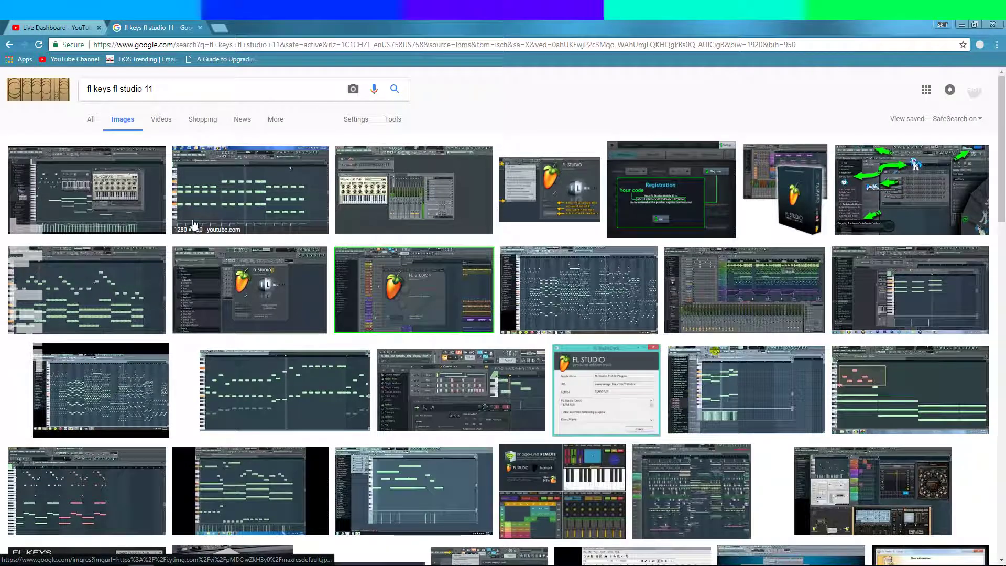
click(112, 190)
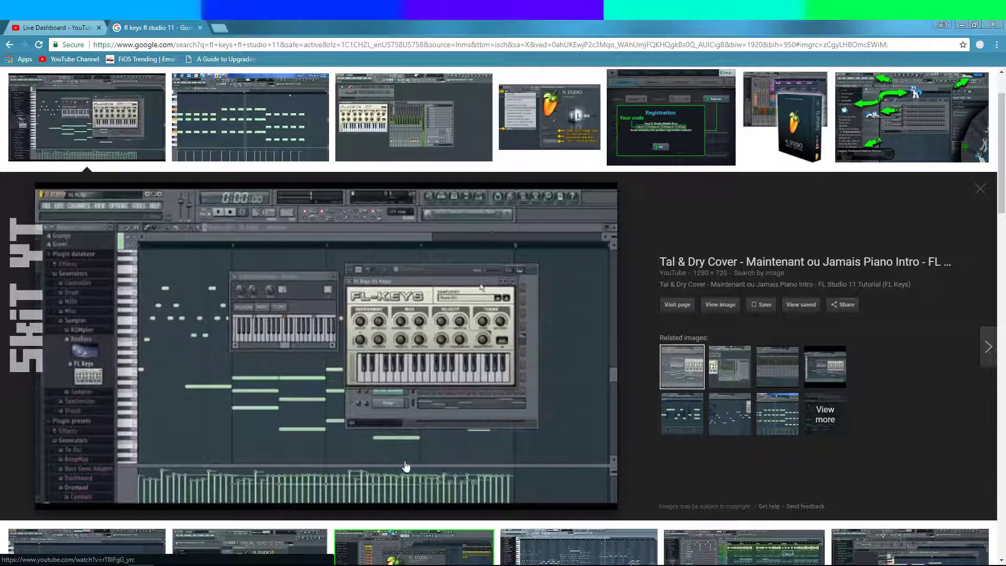
click(414, 126)
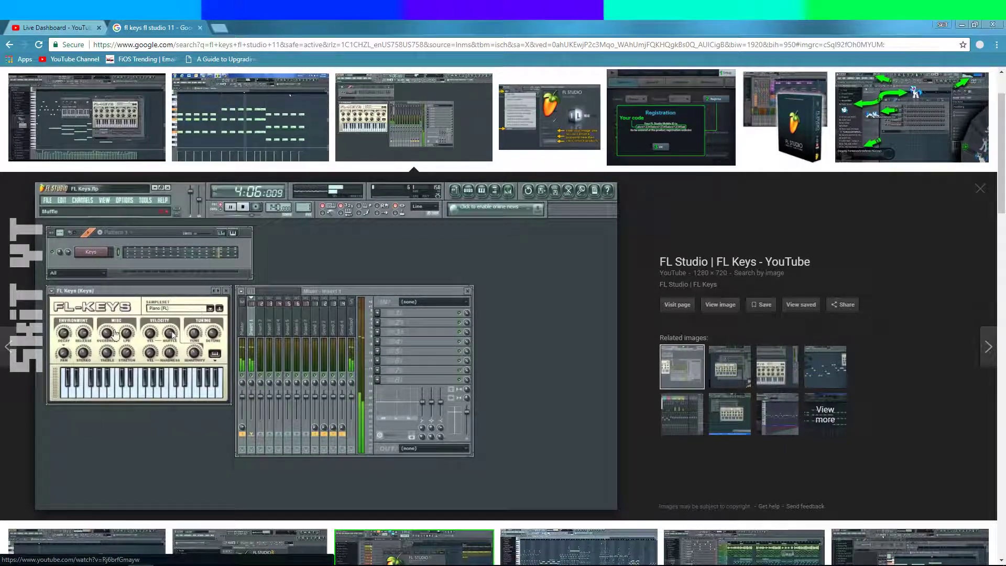
click(592, 131)
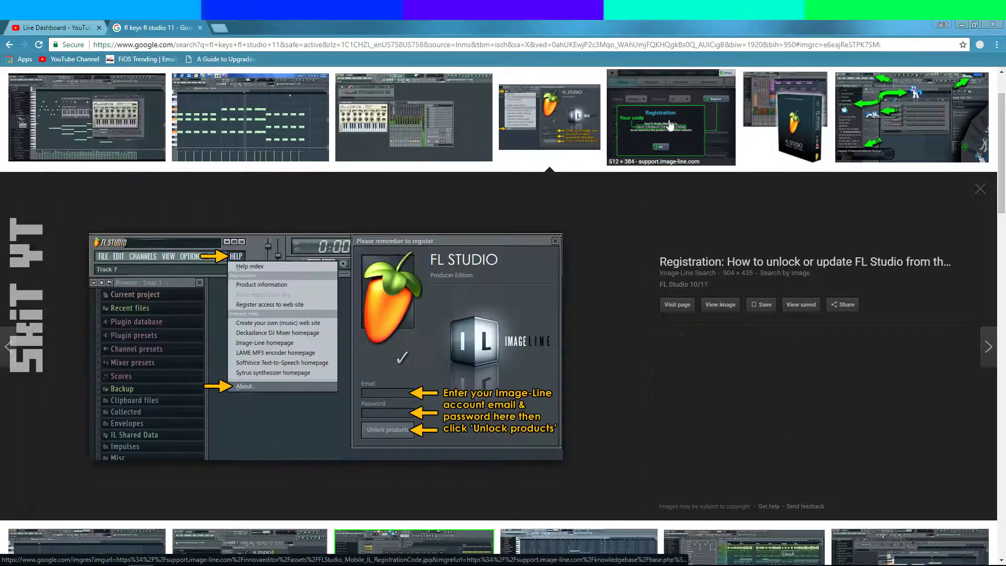
click(670, 126)
click(859, 126)
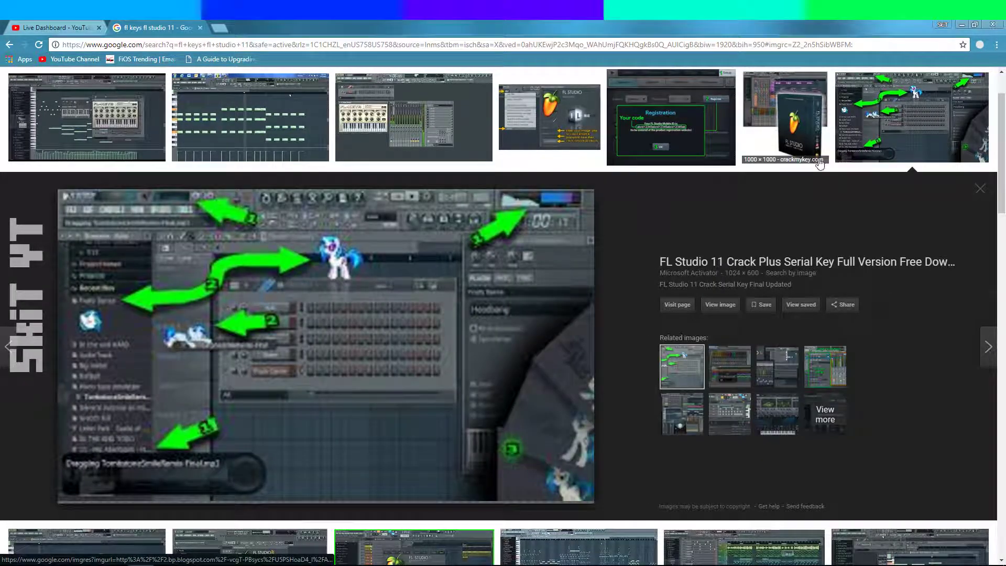
- Change the image search to "fl keys fl studio 12" and preview several of the first results
scroll(820, 163, up, 2)
click(152, 97)
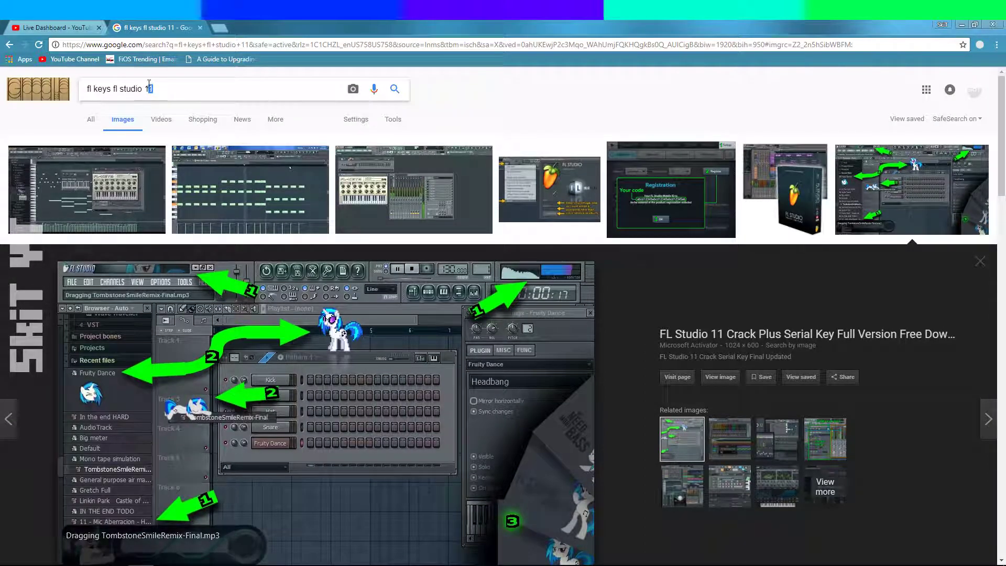
text(2)
key(Return)
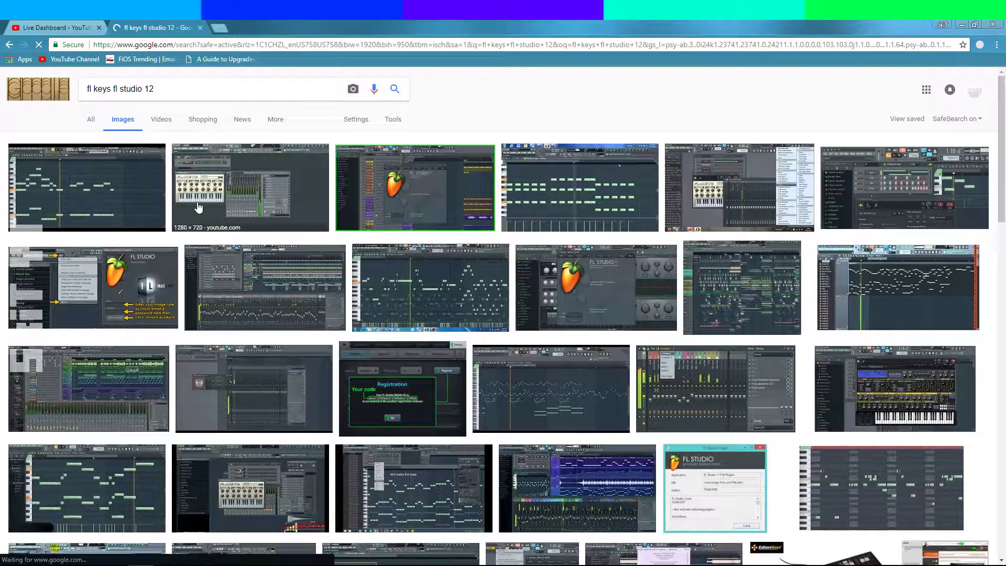
click(251, 191)
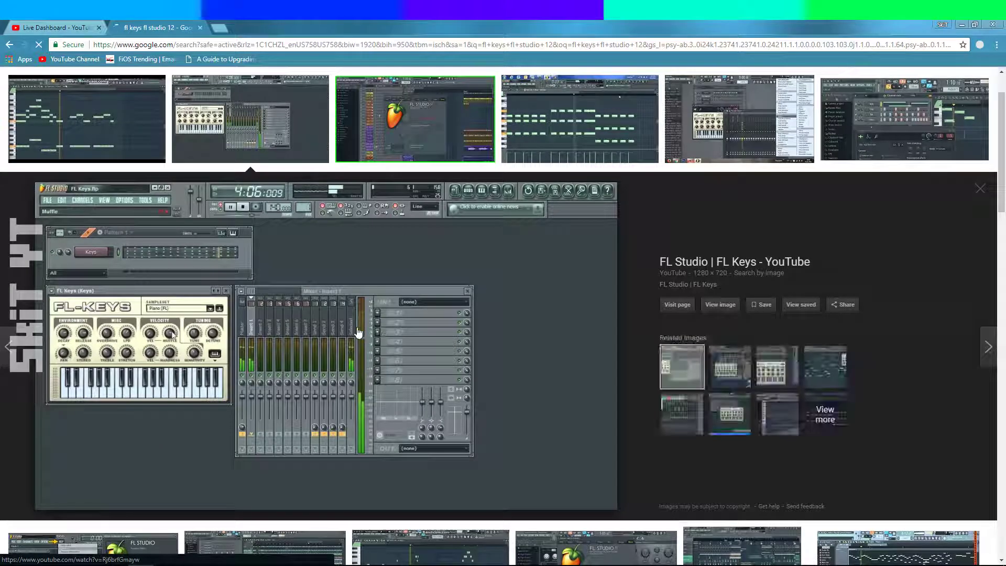
click(107, 152)
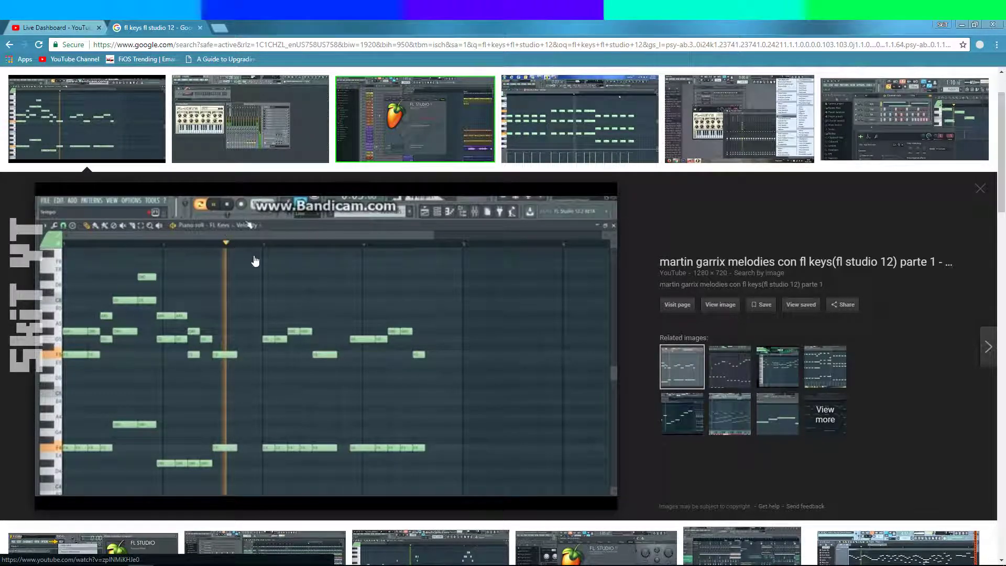
click(478, 156)
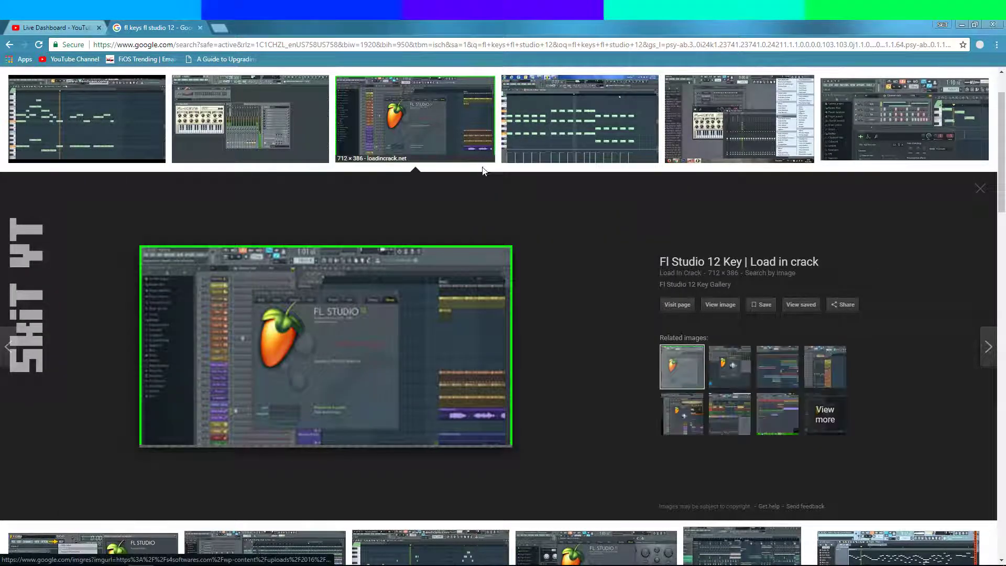
click(524, 149)
click(456, 137)
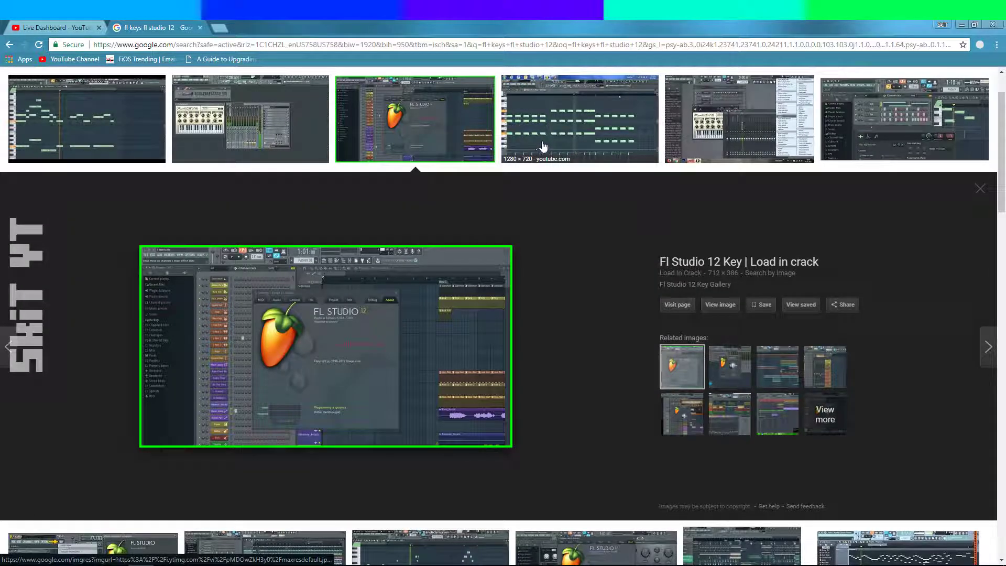
- Preview the melody piano roll image and the FL Keys lesson image, and close the image search tab
click(548, 147)
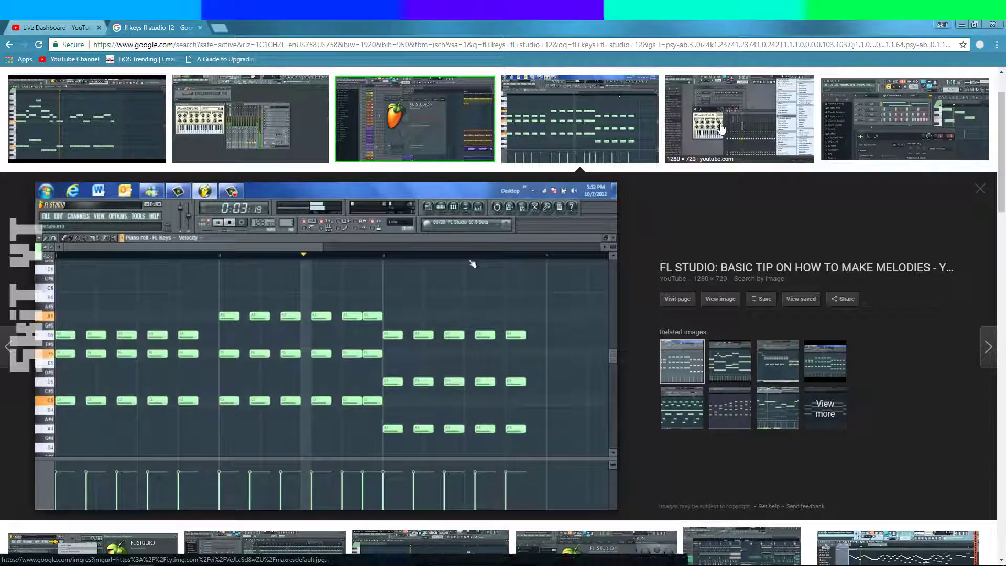
click(775, 122)
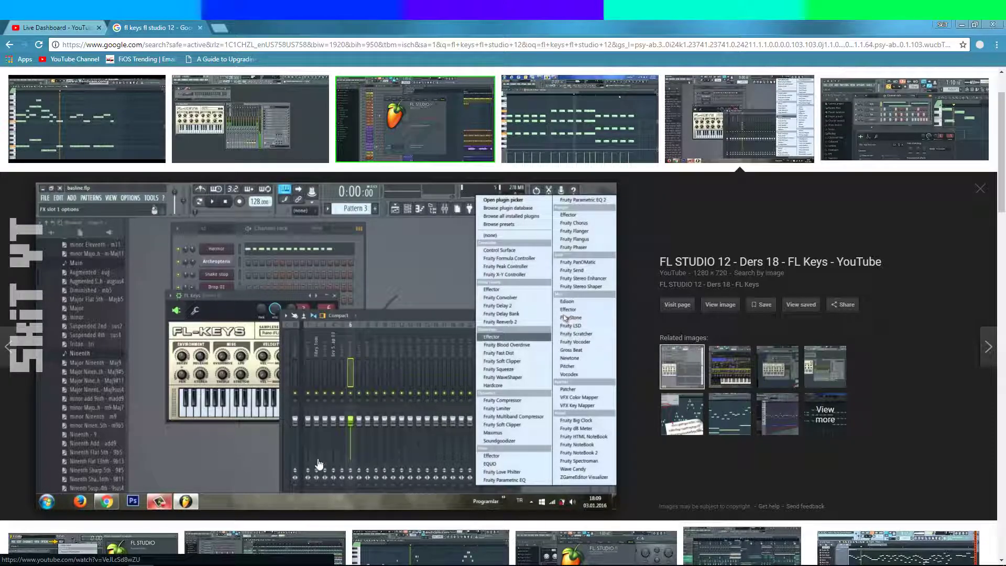
click(199, 27)
- Switch back to FL Studio and move the FL Keys window slightly down over the mixer
key(alt+Tab)
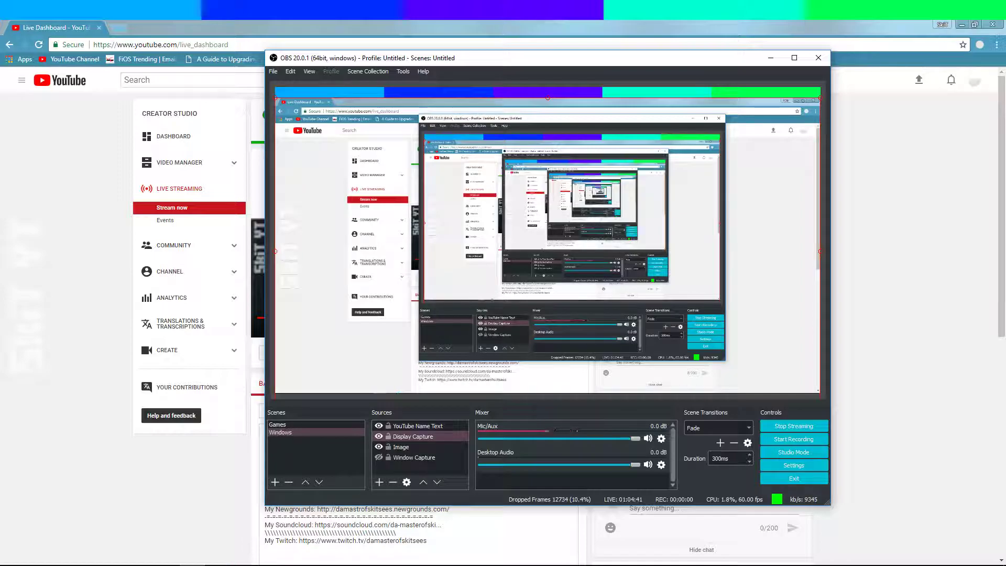
click(191, 565)
click(167, 565)
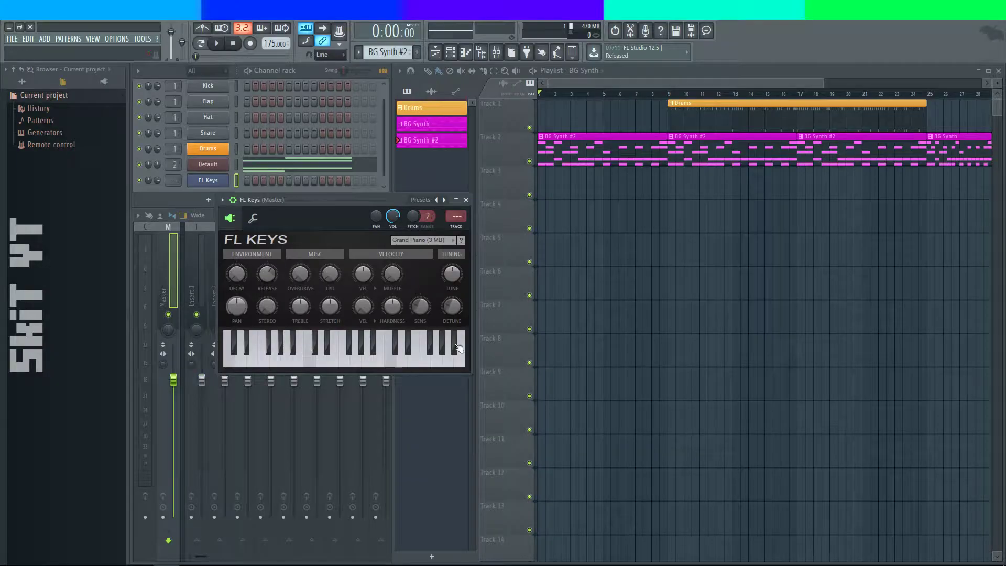
drag(365, 193, 393, 209)
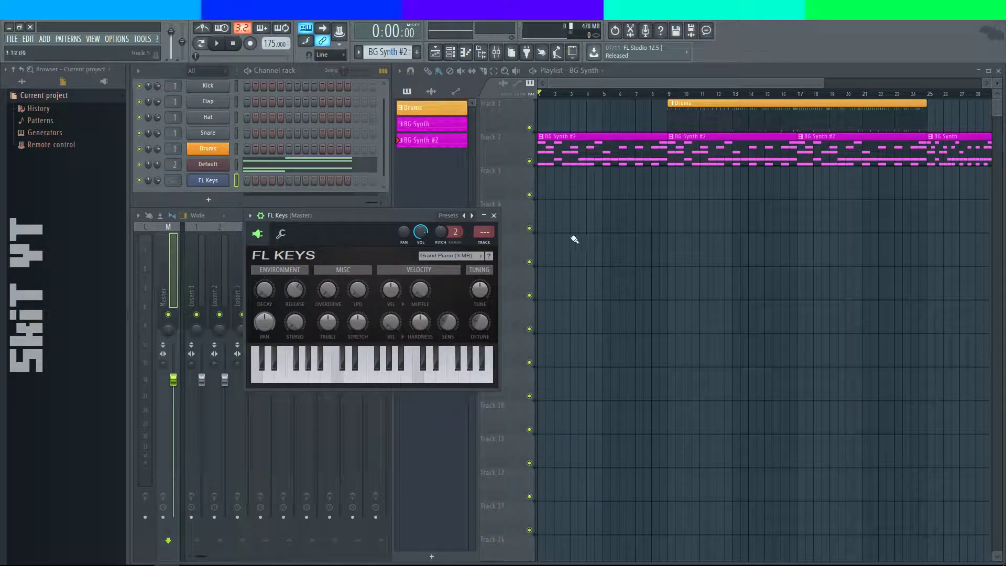
- Audition several notes on the FL Keys keyboard, repeating one of the higher keys
click(403, 367)
click(423, 367)
click(462, 367)
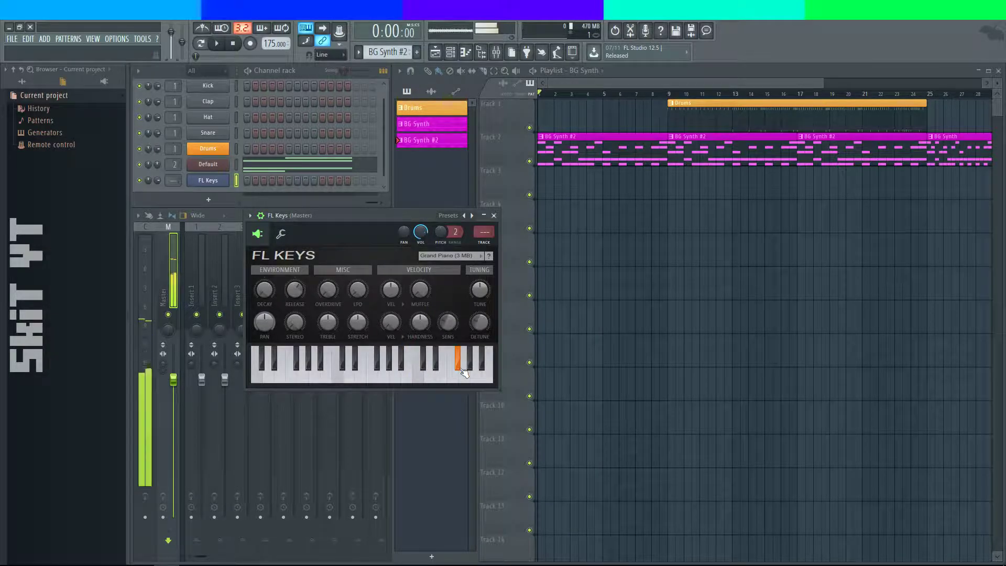
click(459, 361)
click(459, 361)
click(458, 375)
click(458, 375)
click(460, 374)
click(460, 373)
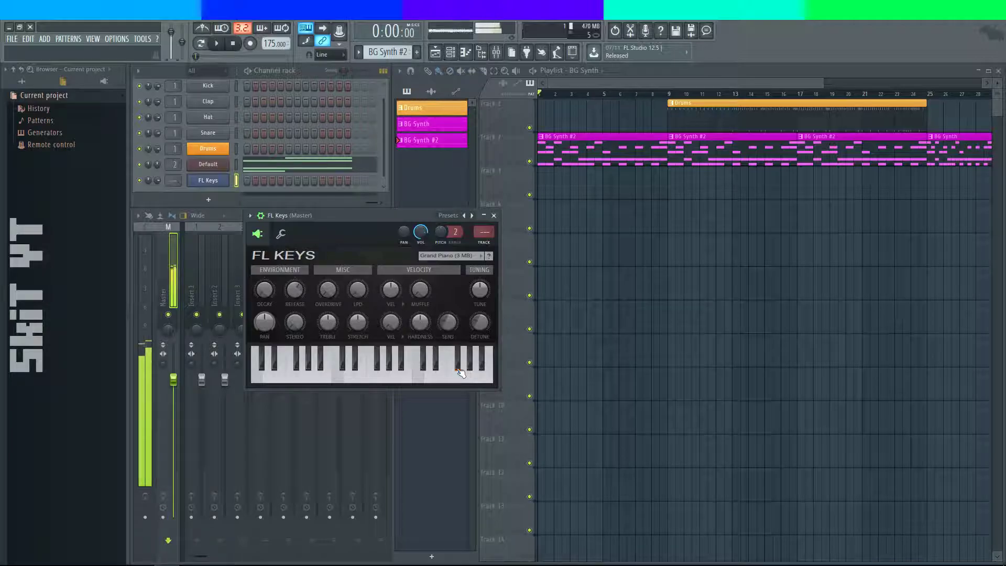
click(460, 373)
click(460, 373)
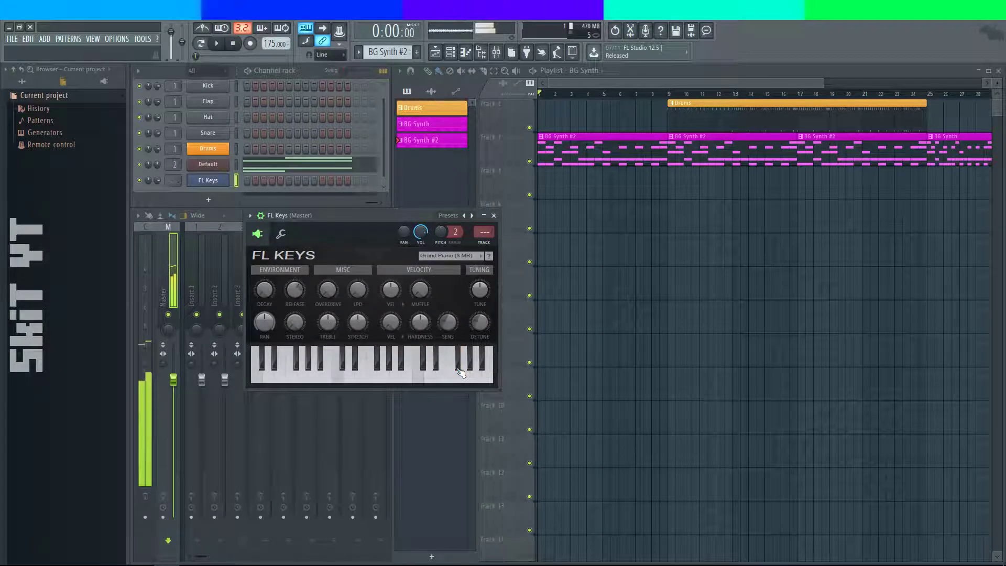
- Open the piano roll for FL Keys, move its window lower over the playlist, and close it
click(480, 48)
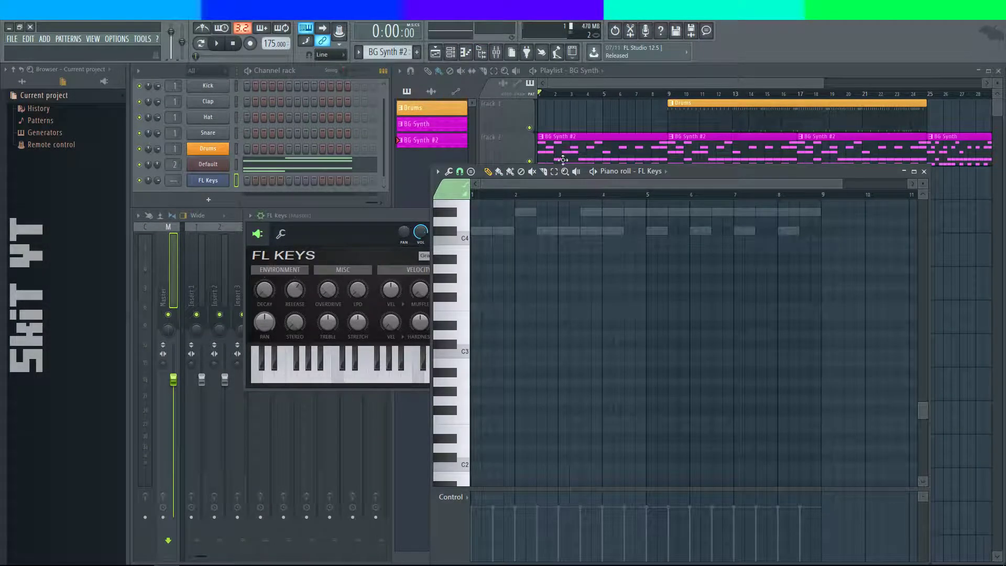
drag(864, 171, 840, 223)
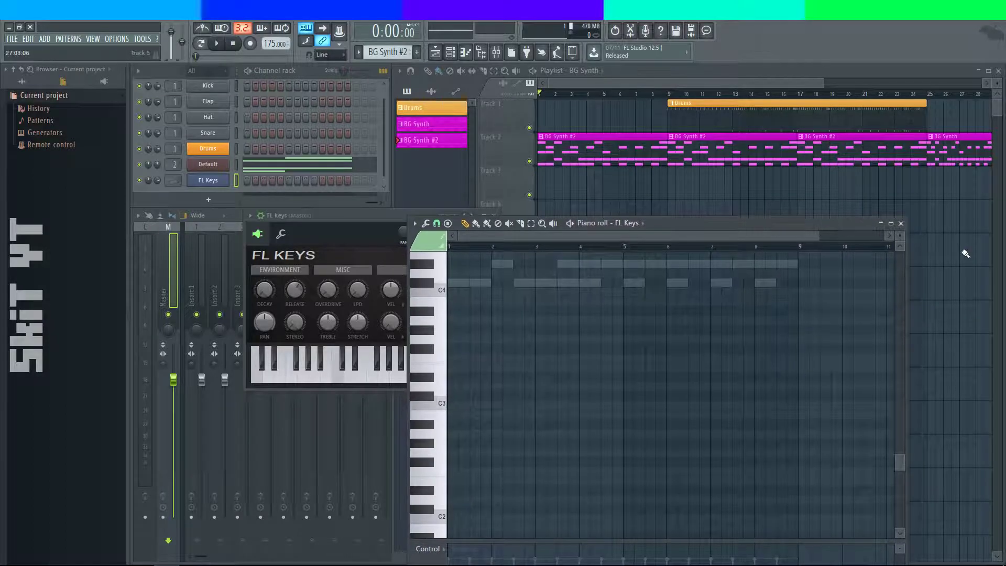
click(899, 224)
- Open the BG Synth #2 clip's Default notes in the piano roll, select them all and paste the clipboard notes
click(414, 125)
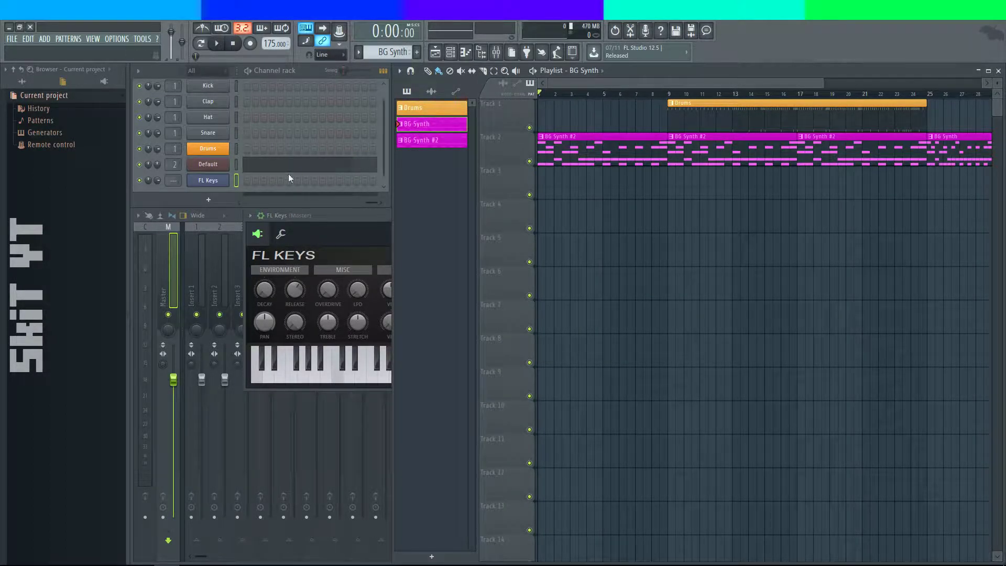
double_click(614, 163)
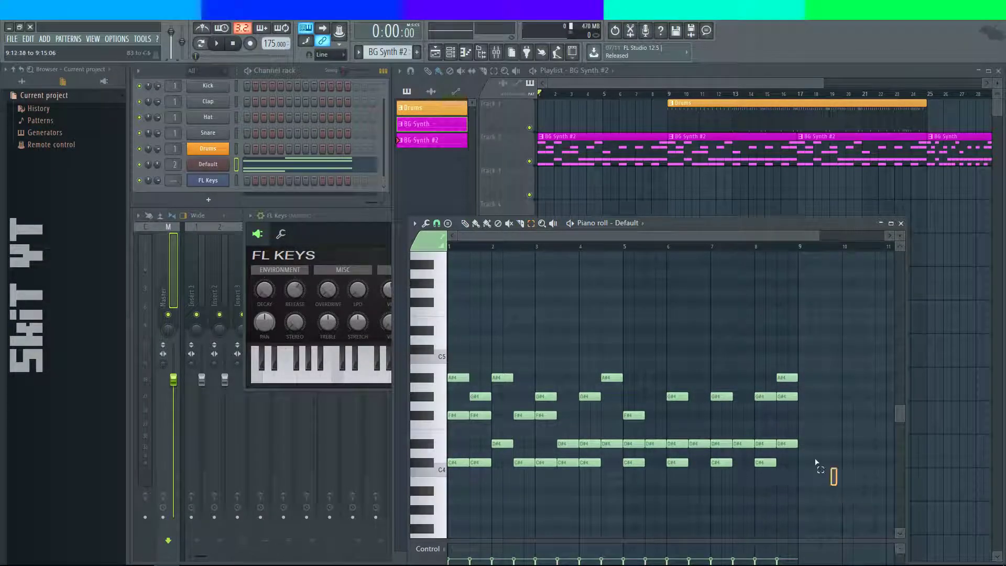
key(ctrl+a)
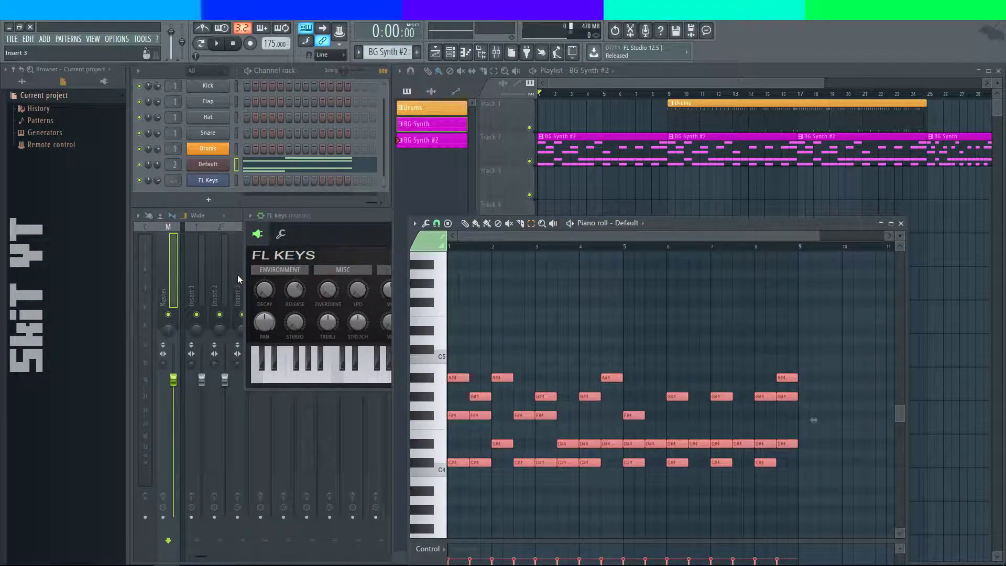
key(ctrl+v)
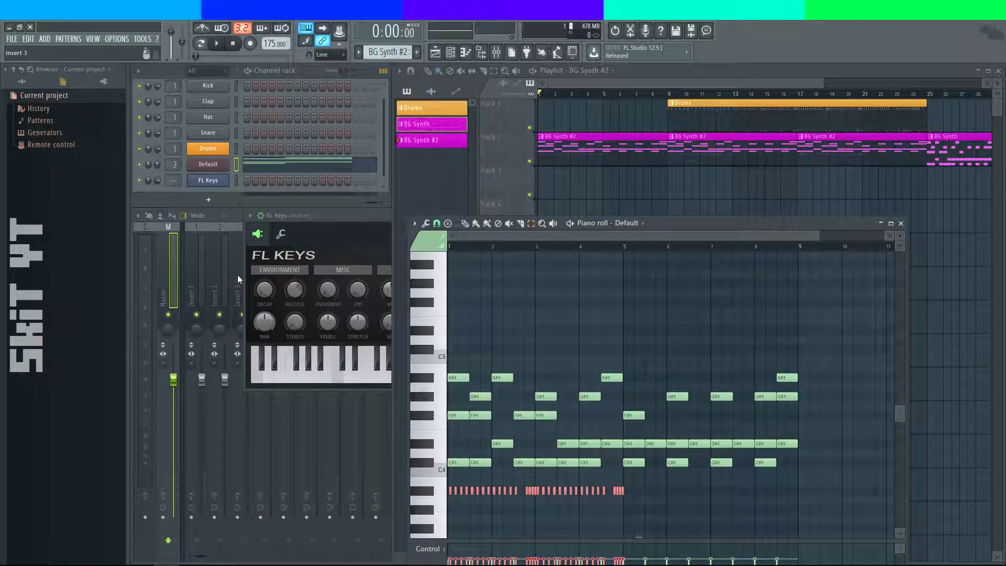
- Bring the FL Keys window to the front and close the Default channel's piano roll
click(365, 240)
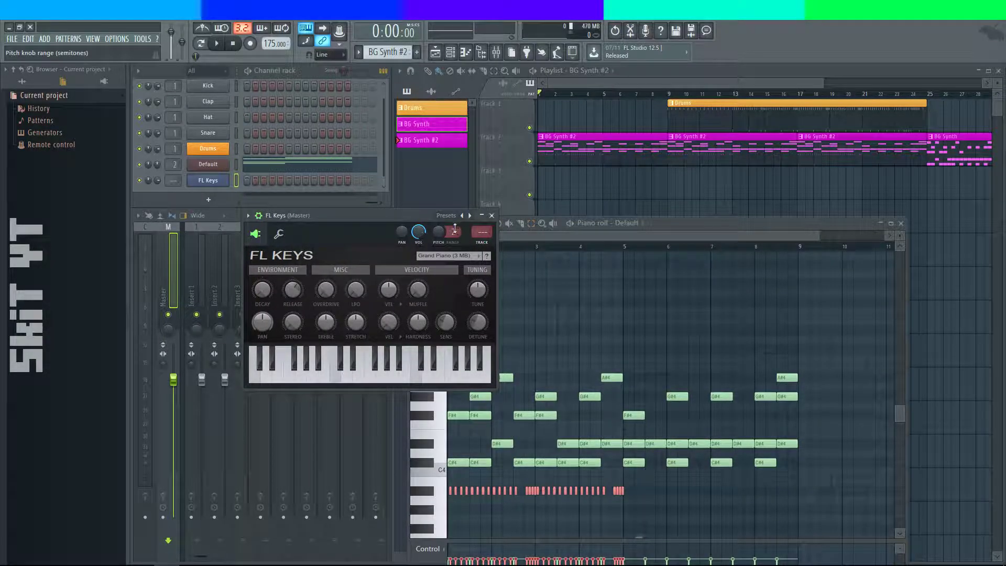
click(452, 53)
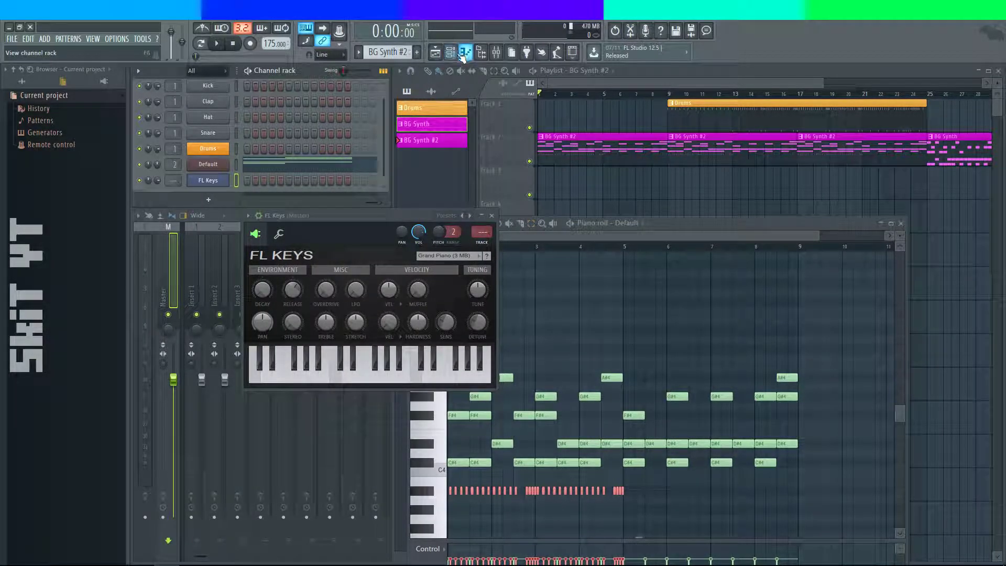
click(372, 219)
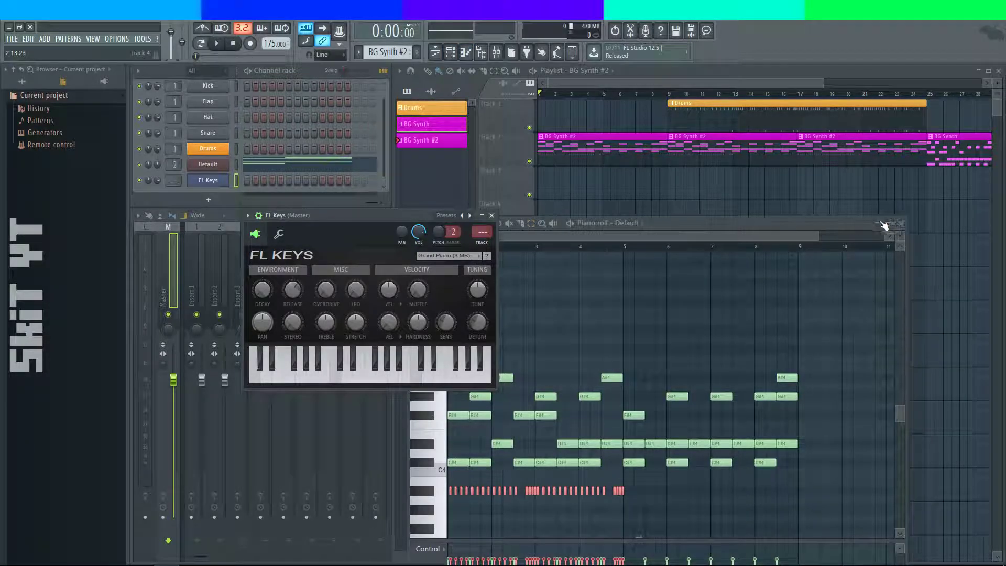
click(901, 224)
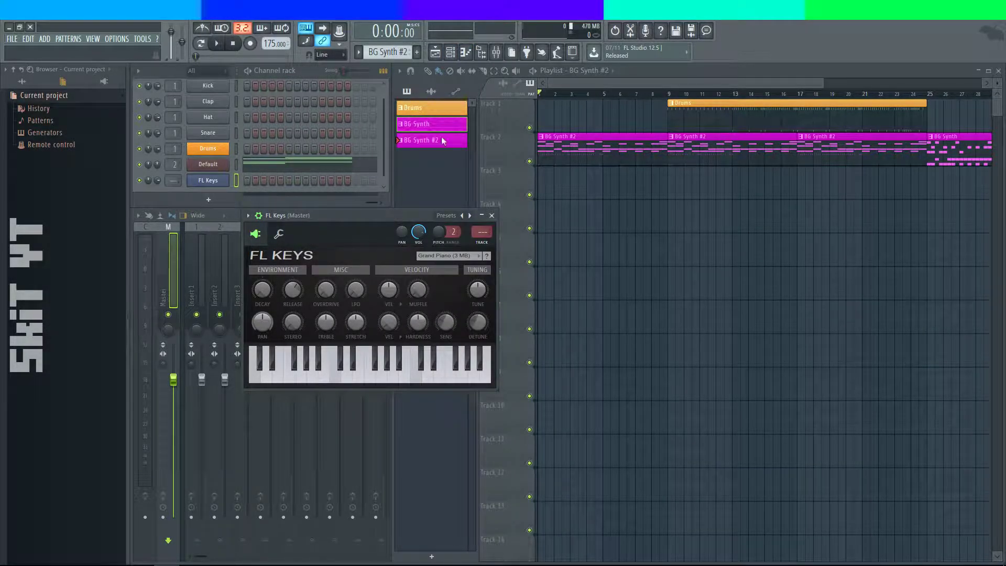
- Try pasting the clipboard notes into the FL Keys piano roll in the new Pattern 4, and undo the paste
click(465, 52)
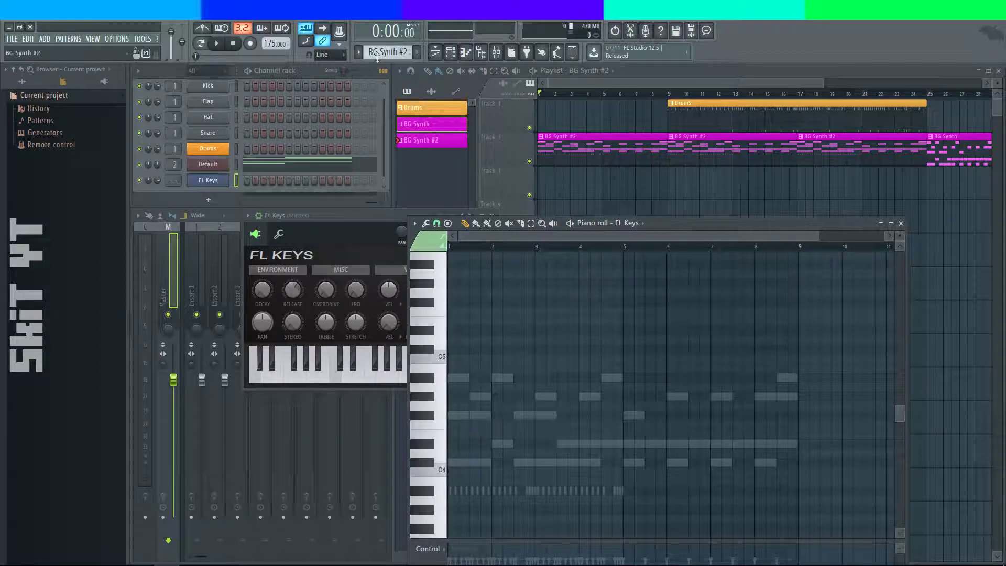
scroll(378, 53, up, 1)
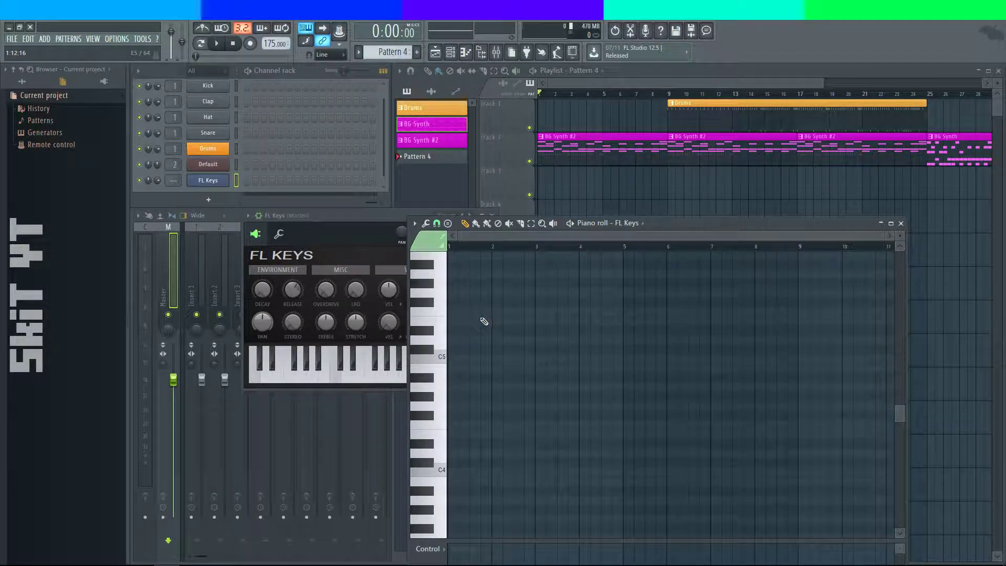
key(ctrl+v)
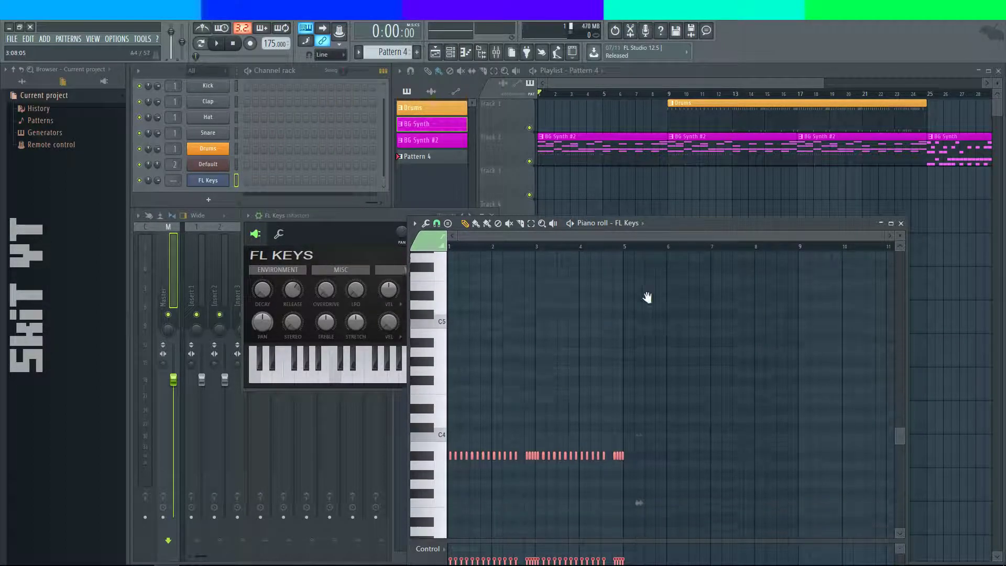
scroll(637, 305, down, 2)
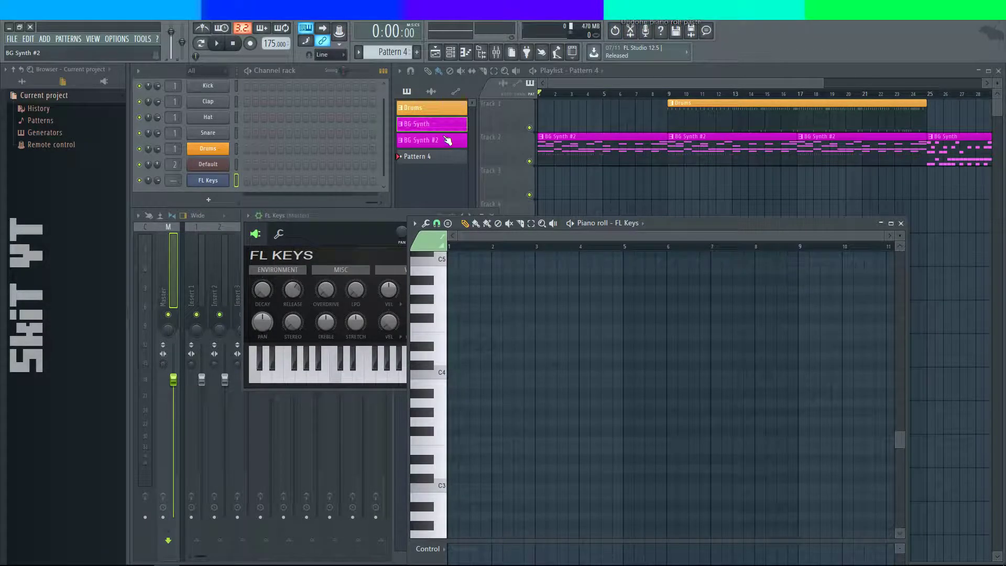
- Open the BG Synth pattern's Default notes in the piano roll and copy all of the chord notes
click(448, 138)
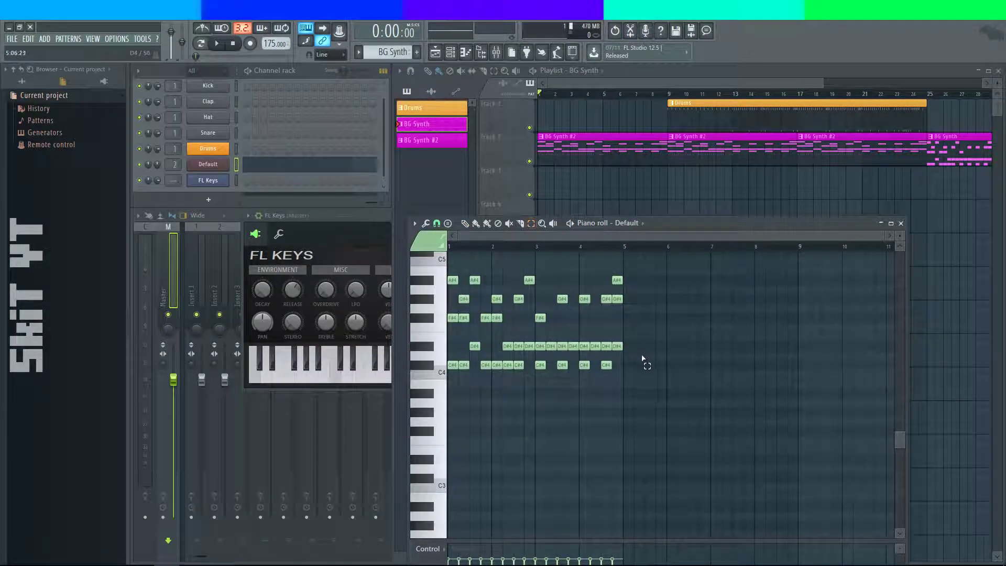
key(ctrl+a)
scroll(483, 306, up, 1)
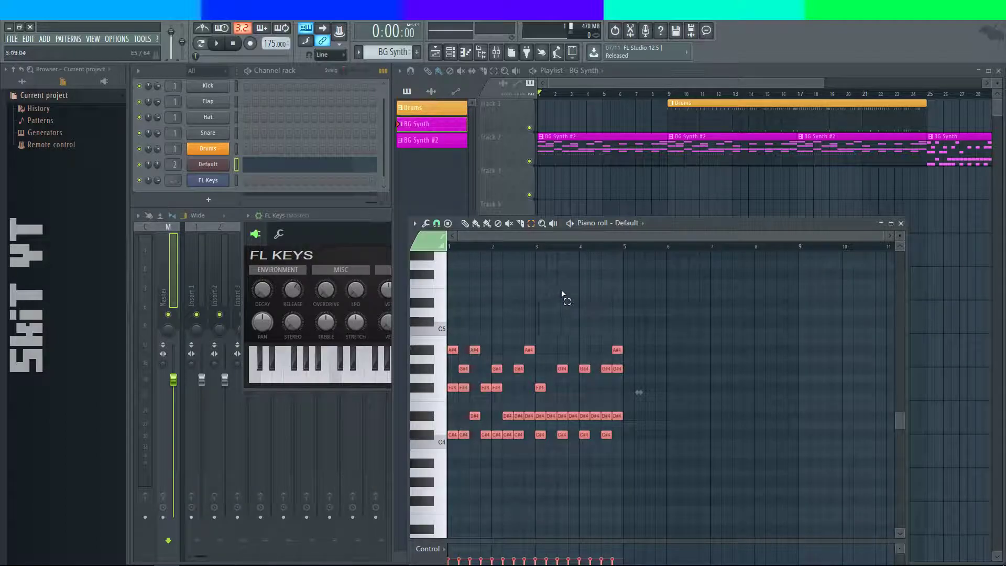
- Paste the copied BG Synth chords into the FL Keys piano roll in the empty Pattern 4
click(901, 223)
click(365, 226)
scroll(395, 56, up, 2)
click(420, 159)
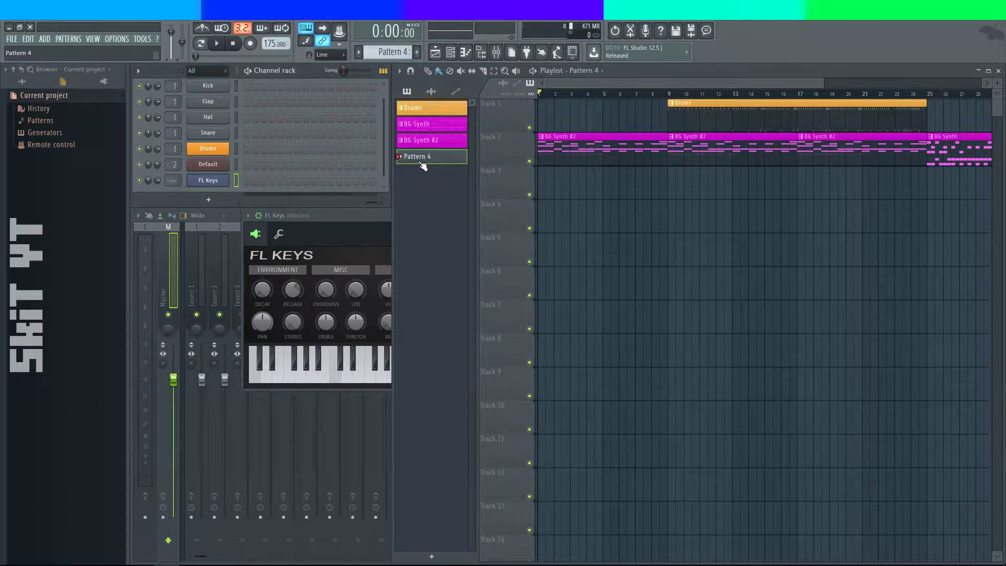
click(450, 51)
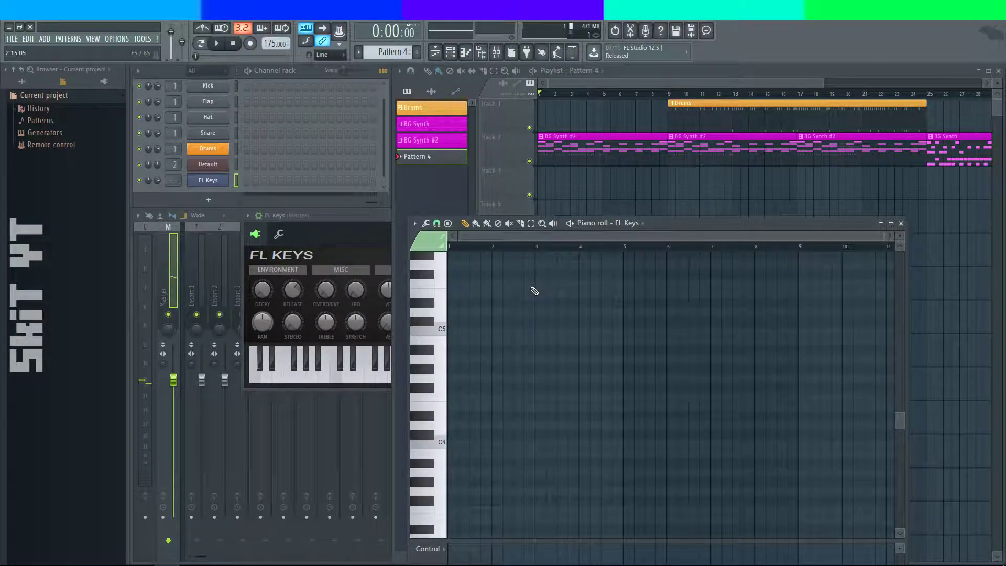
key(ctrl+v)
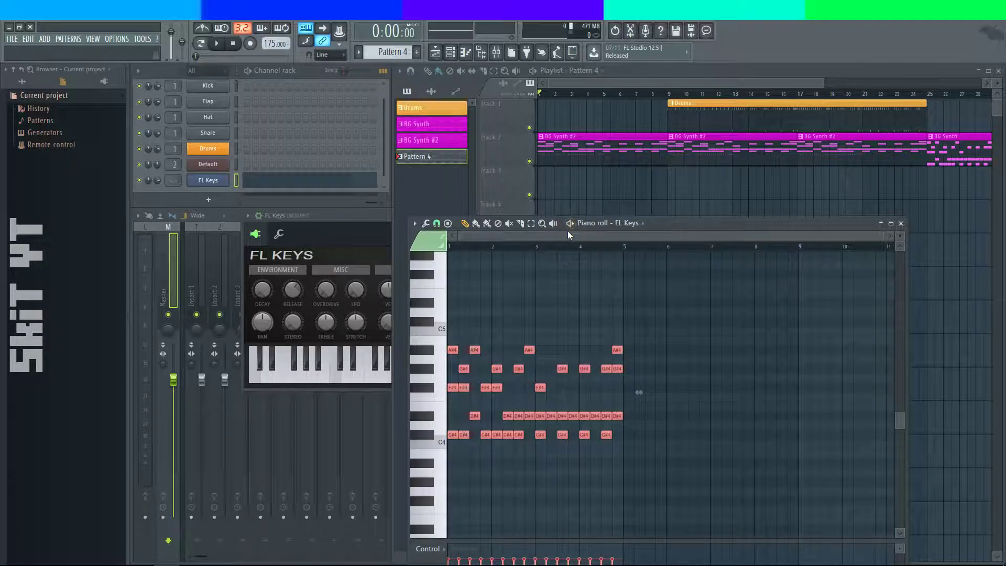
- Transpose all the pasted FL Keys notes up one octave and play them back from the start
key(space)
key(space)
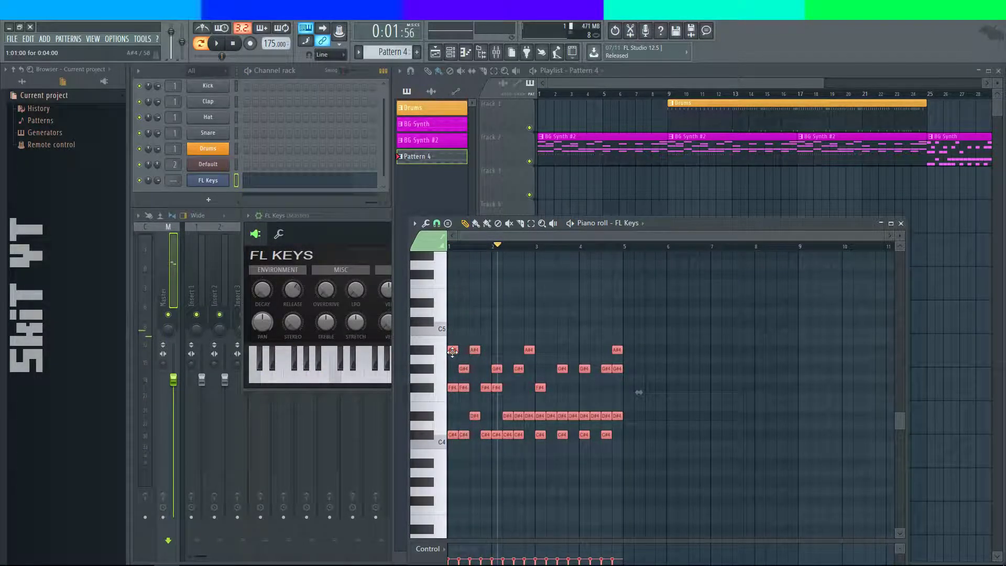
drag(452, 351, 453, 260)
click(464, 251)
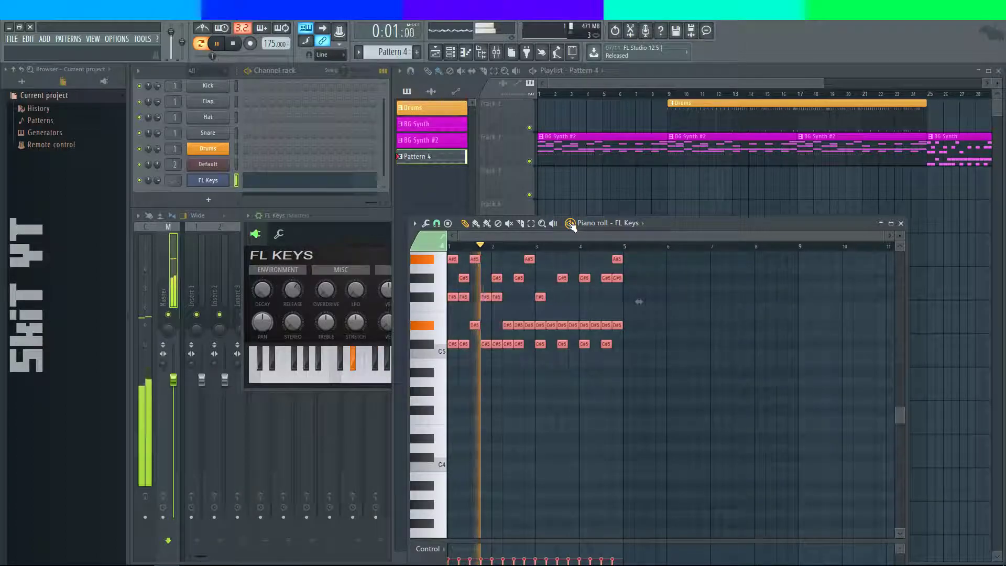
key(space)
- Try the FL Keys notes another octave higher, play them, and move them back down one octave
scroll(516, 449, up, 4)
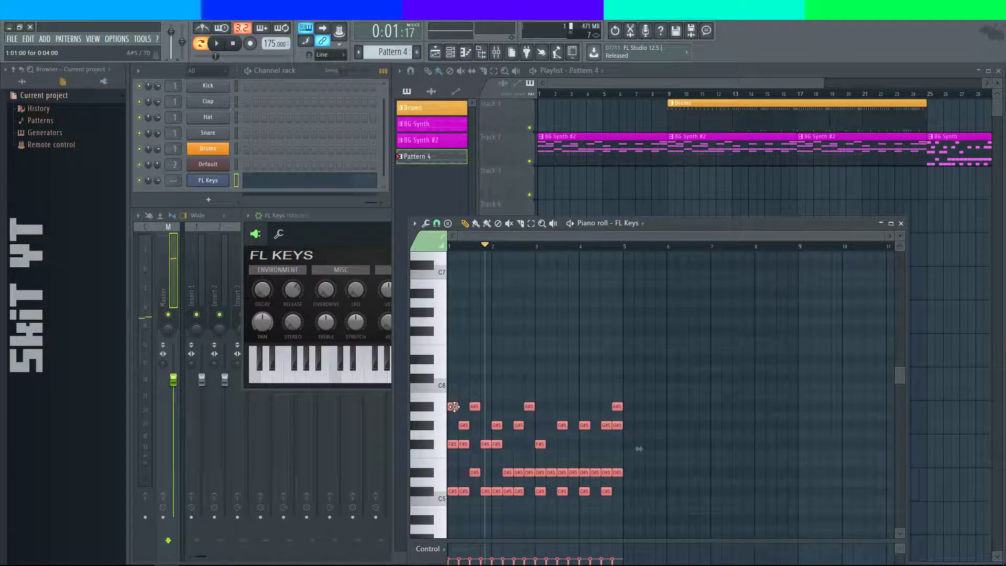
drag(454, 407, 454, 294)
click(415, 242)
key(space)
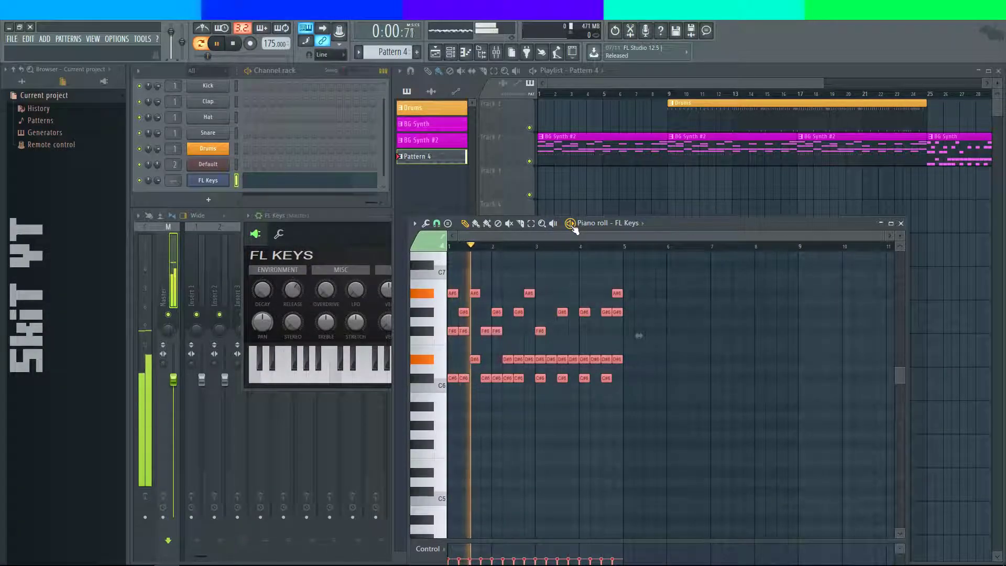
drag(448, 296, 447, 412)
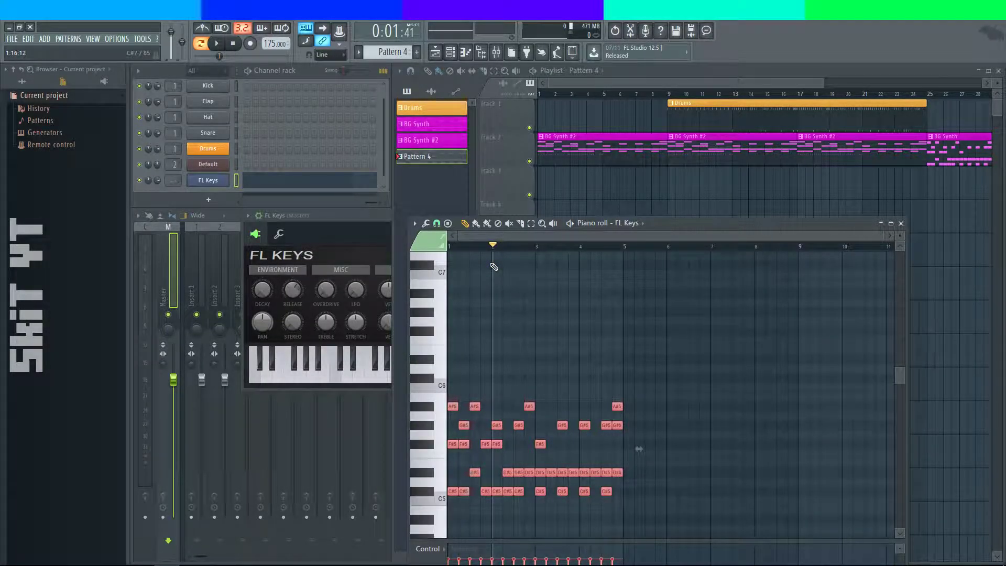
click(450, 253)
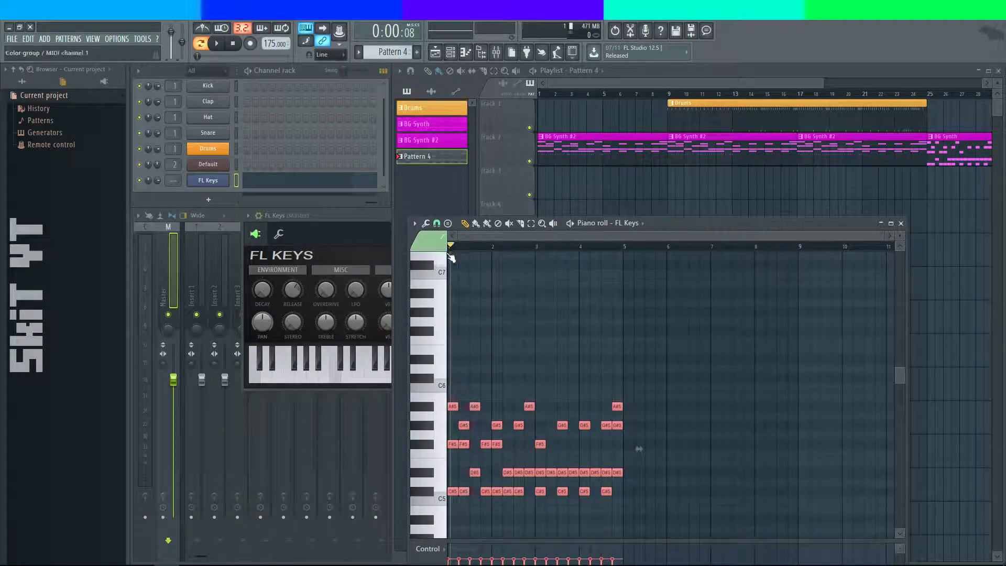
key(space)
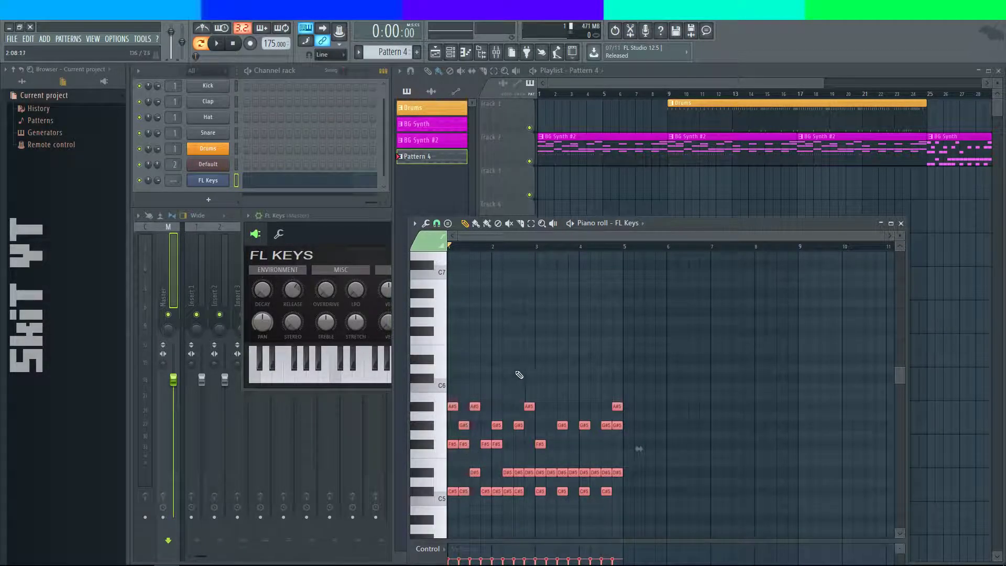
scroll(587, 350, down, 1)
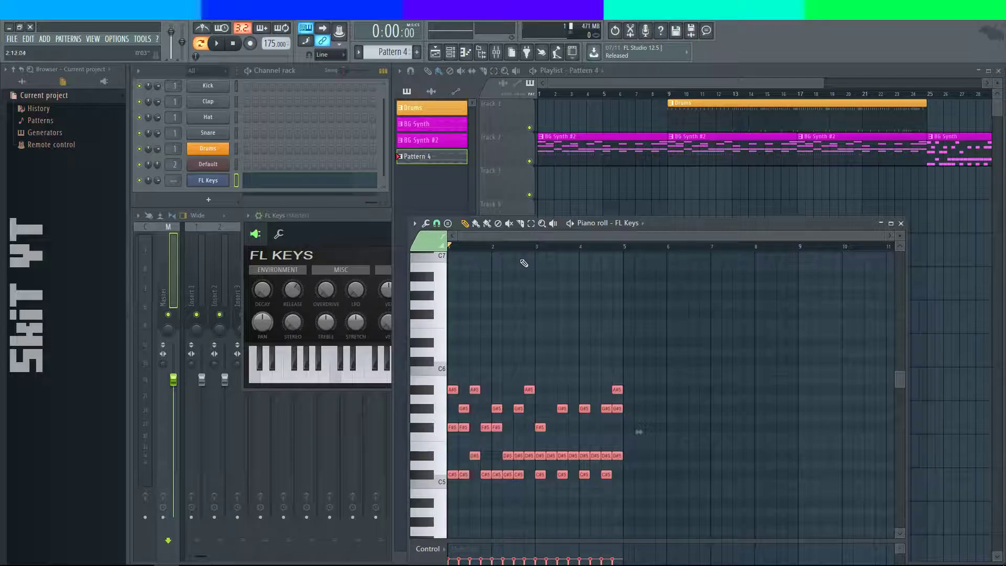
- Try shortening all the FL Keys notes, play them, and restore their original lengths
scroll(524, 314, up, 5)
drag(453, 466, 443, 400)
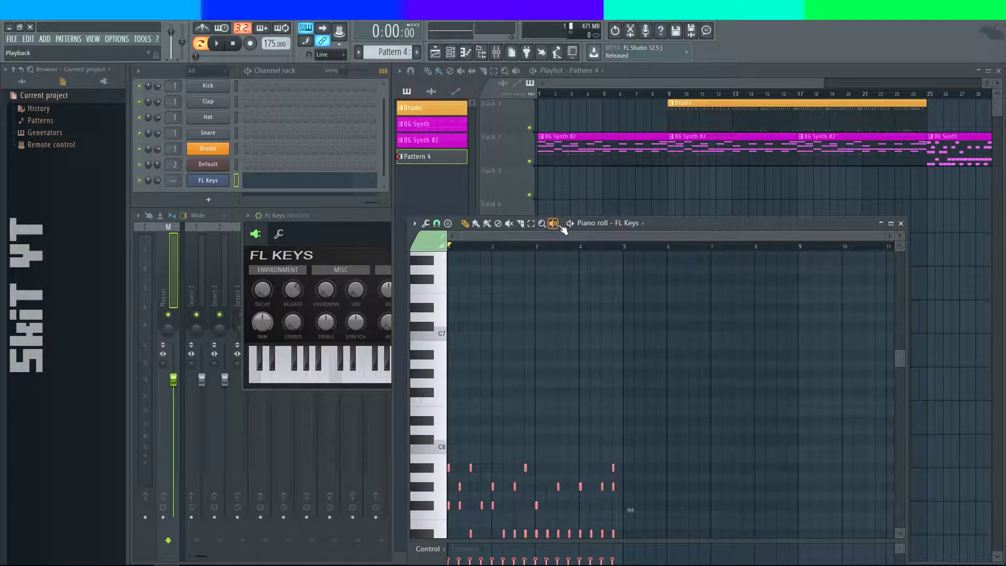
key(space)
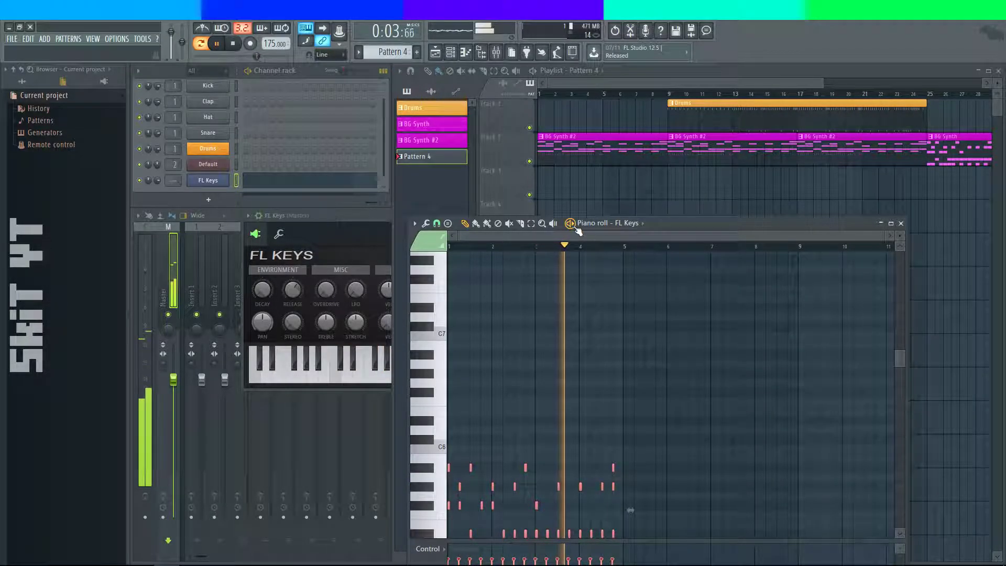
key(space)
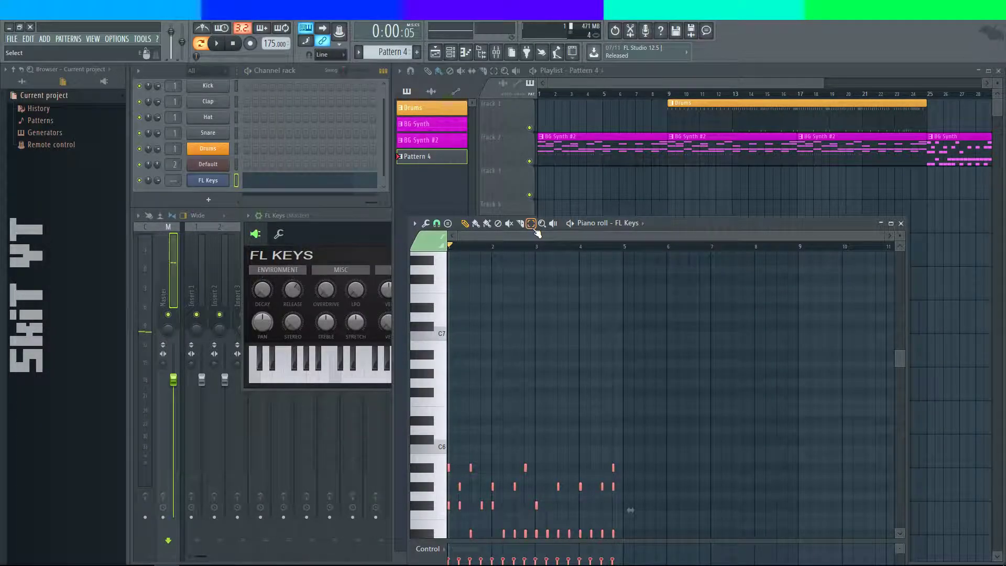
key(ctrl+q)
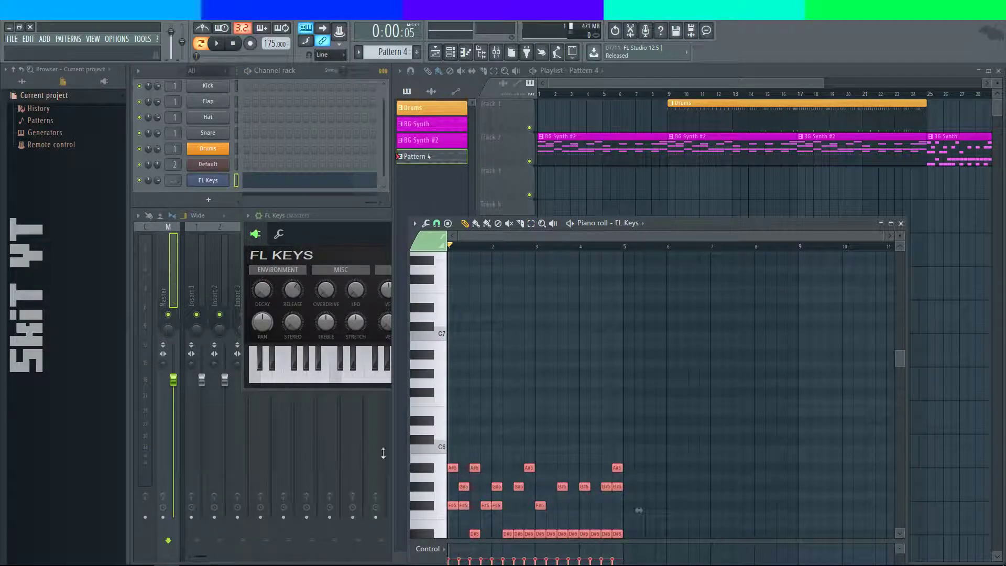
- Try transposing all the FL Keys notes up to a top note of D#7 and down to G6, playing each position
drag(453, 467, 435, 308)
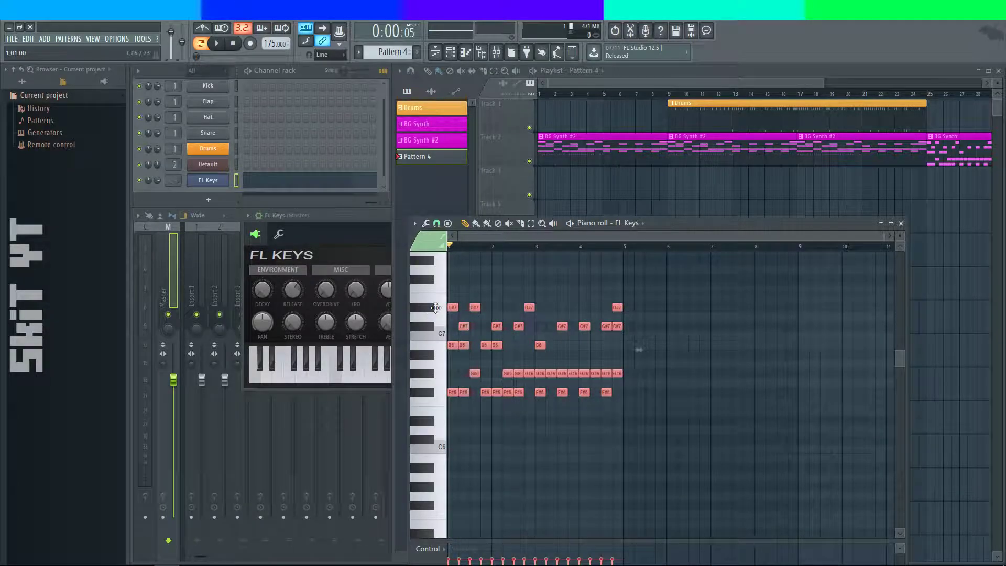
click(570, 224)
click(570, 224)
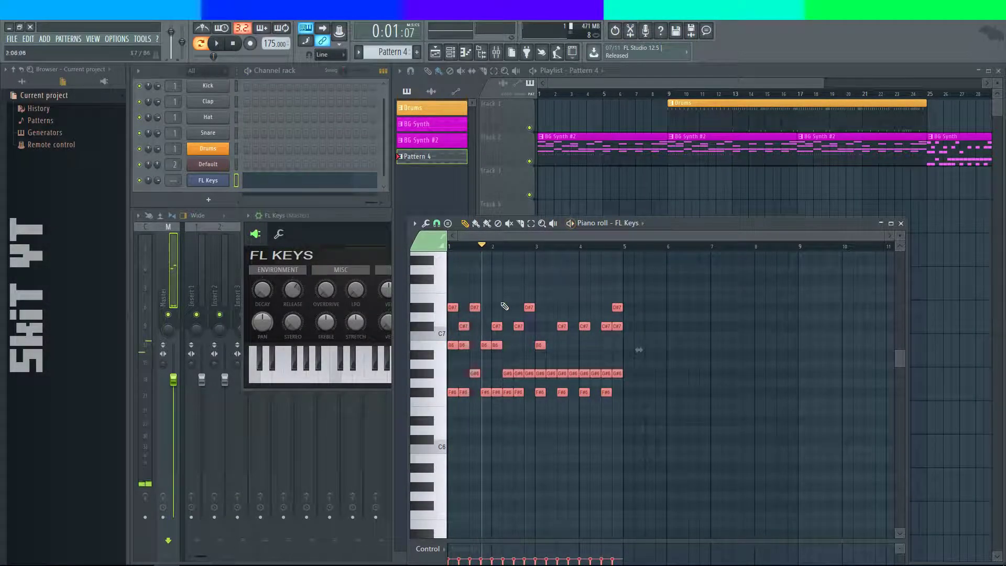
drag(445, 303, 436, 376)
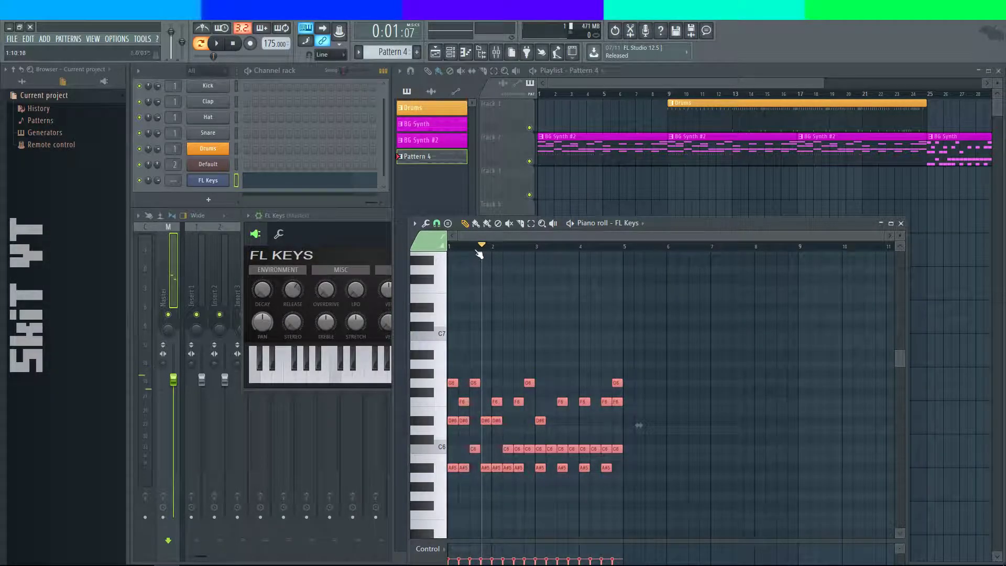
click(570, 224)
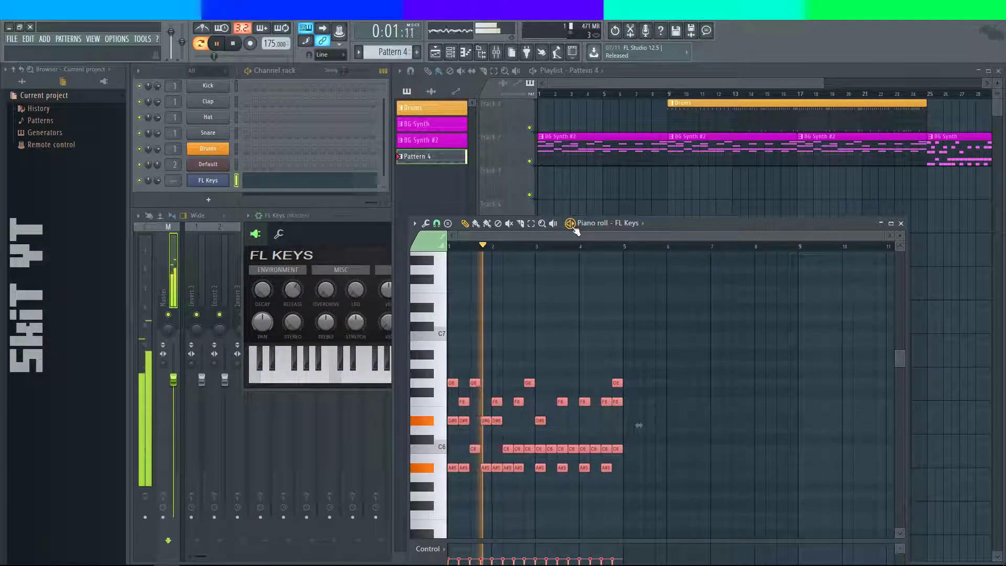
click(570, 224)
- Move all the FL Keys notes back down so the top note sits at A#5, and play them
scroll(524, 445, down, 3)
drag(449, 381, 449, 466)
click(578, 225)
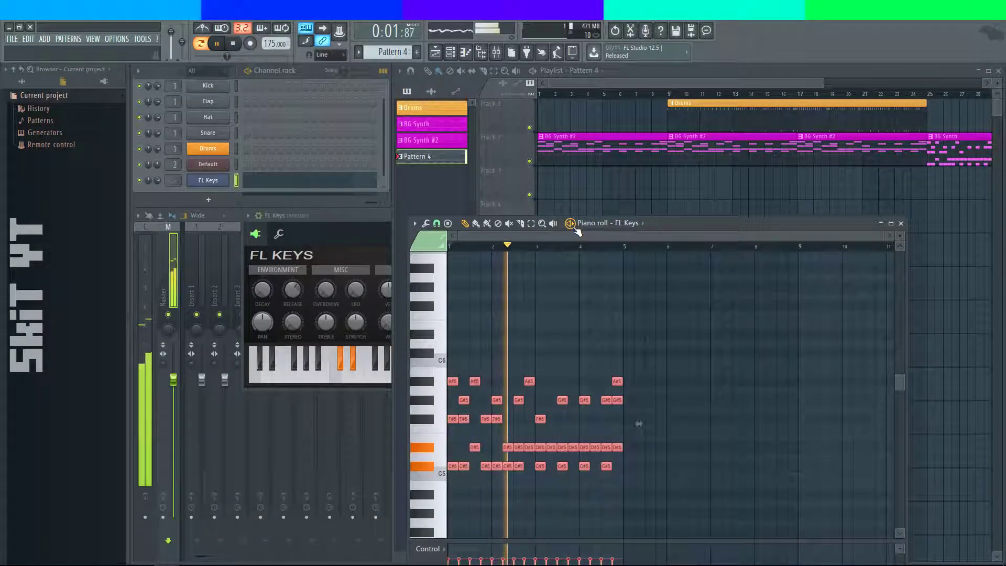
click(571, 224)
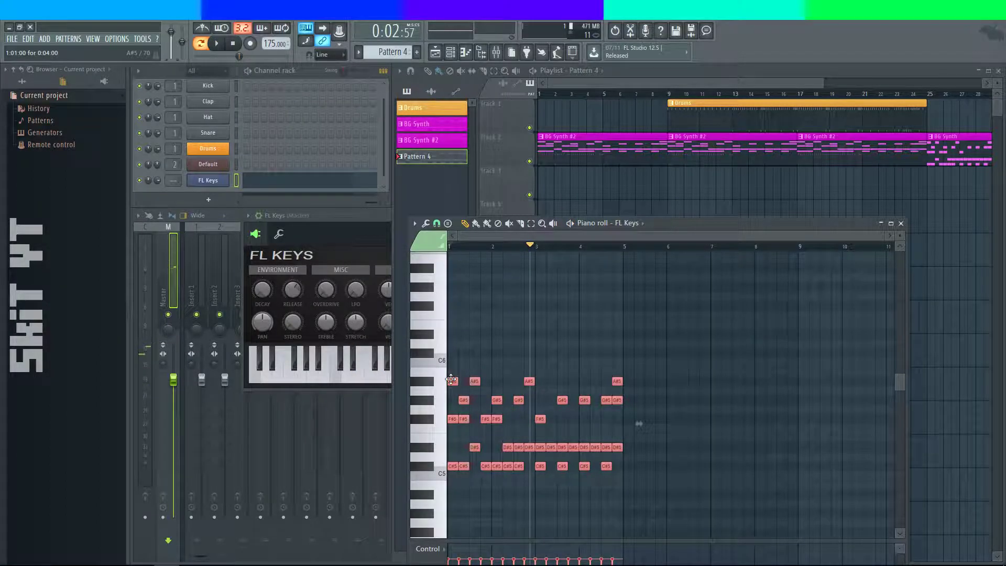
- Transpose all the FL Keys notes up so the top note sits at G6, and play them
drag(451, 379, 445, 286)
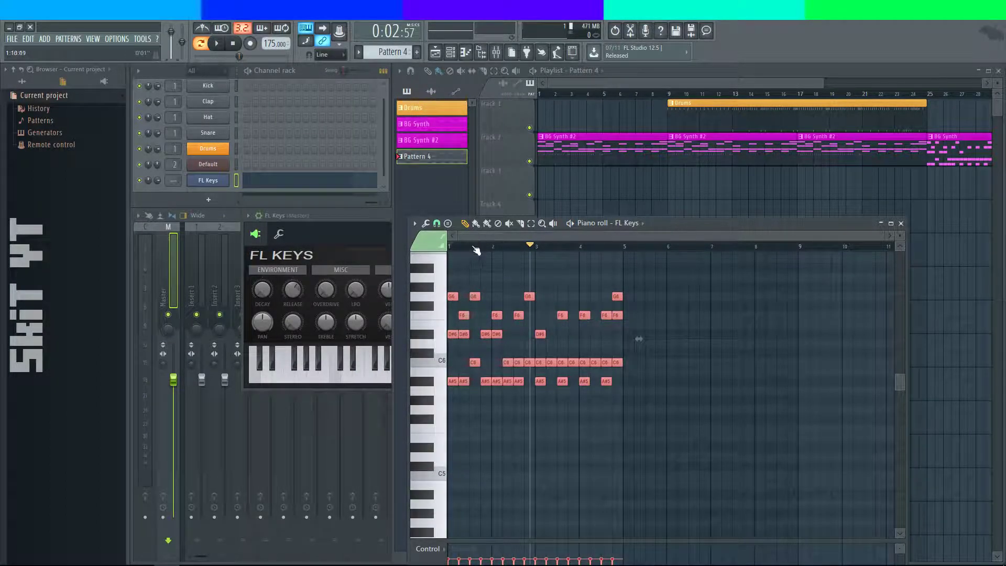
click(570, 224)
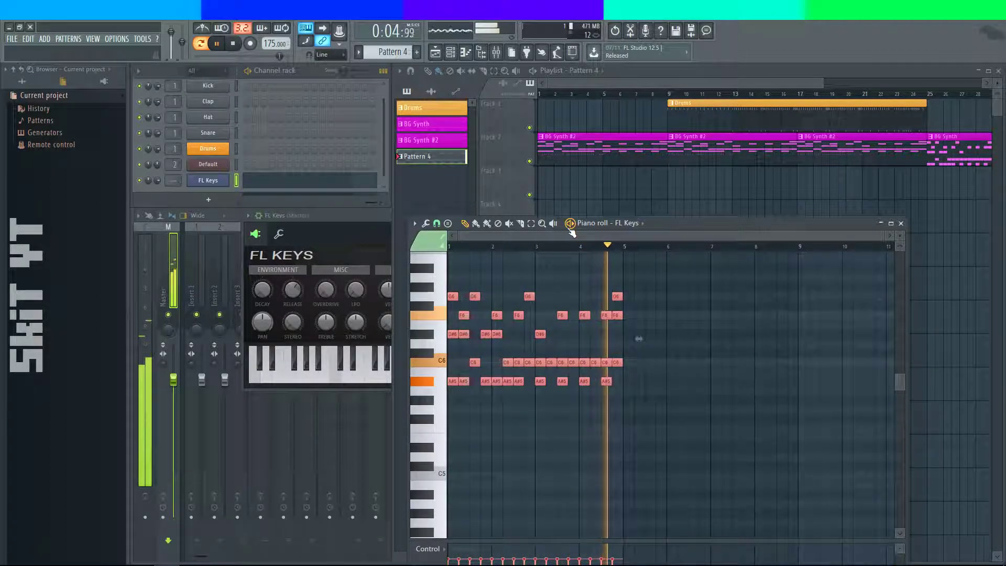
click(570, 229)
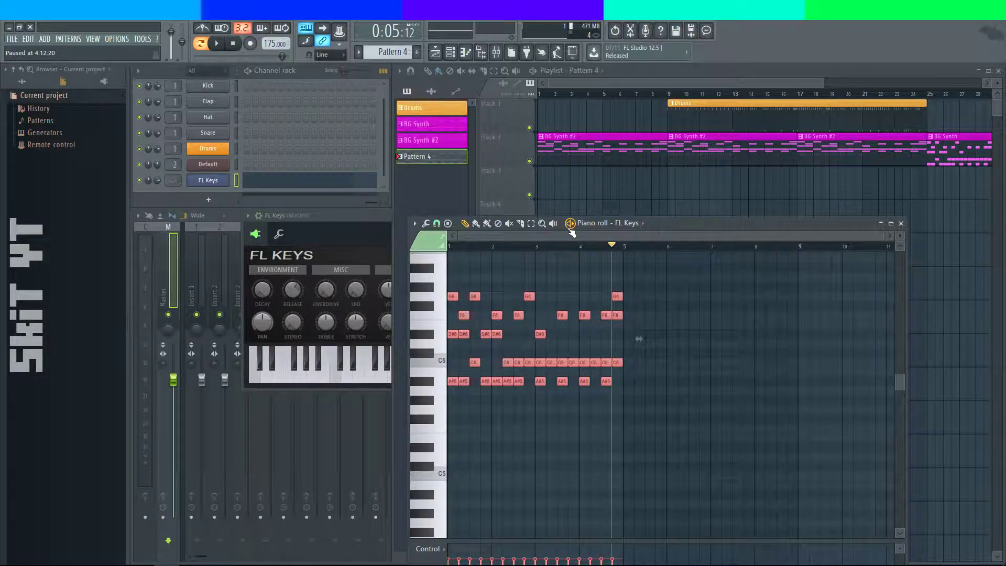
- Bring the FL Keys instrument window forward and open its list of piano and organ sounds
click(347, 248)
click(478, 255)
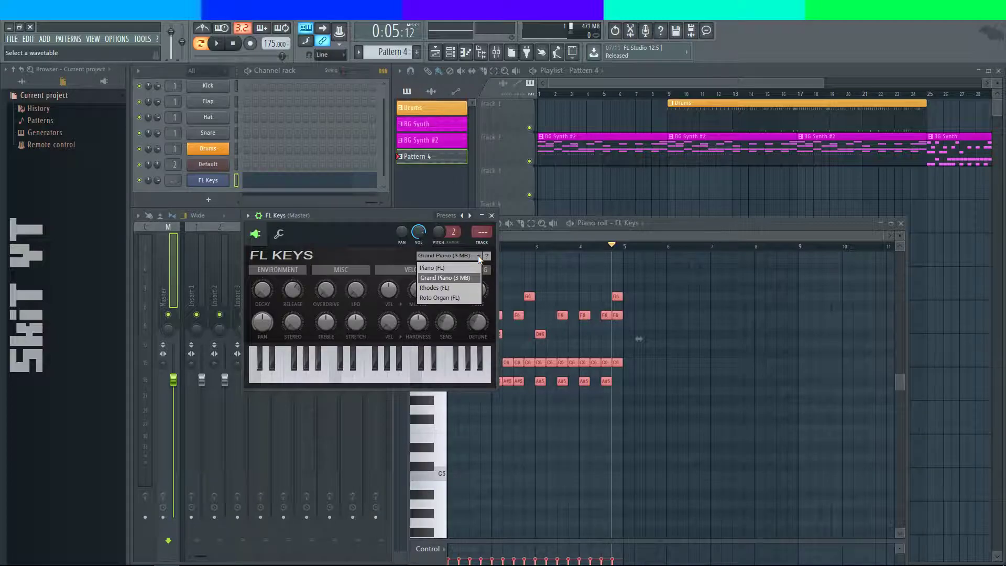
click(389, 257)
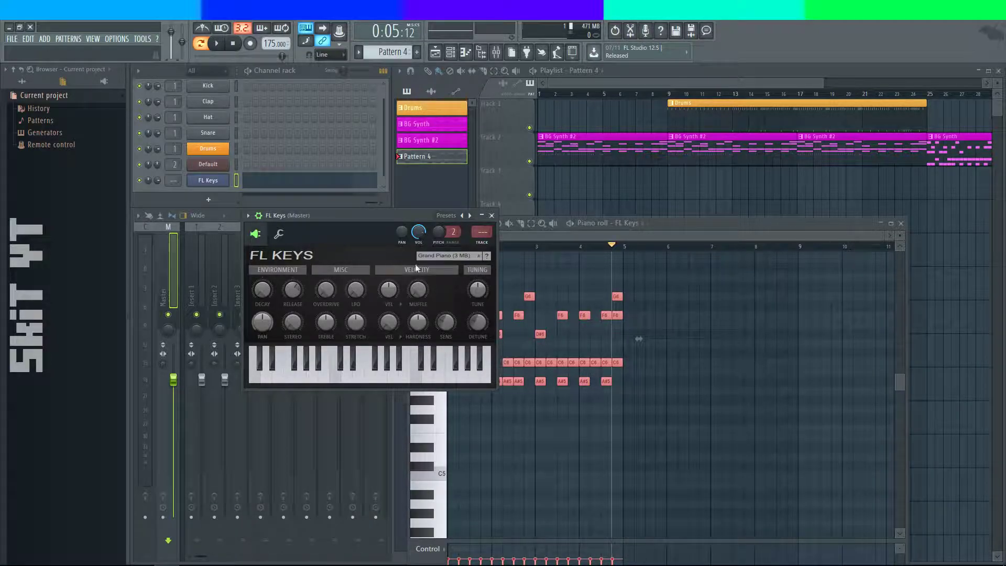
click(483, 257)
click(365, 275)
click(168, 565)
click(167, 565)
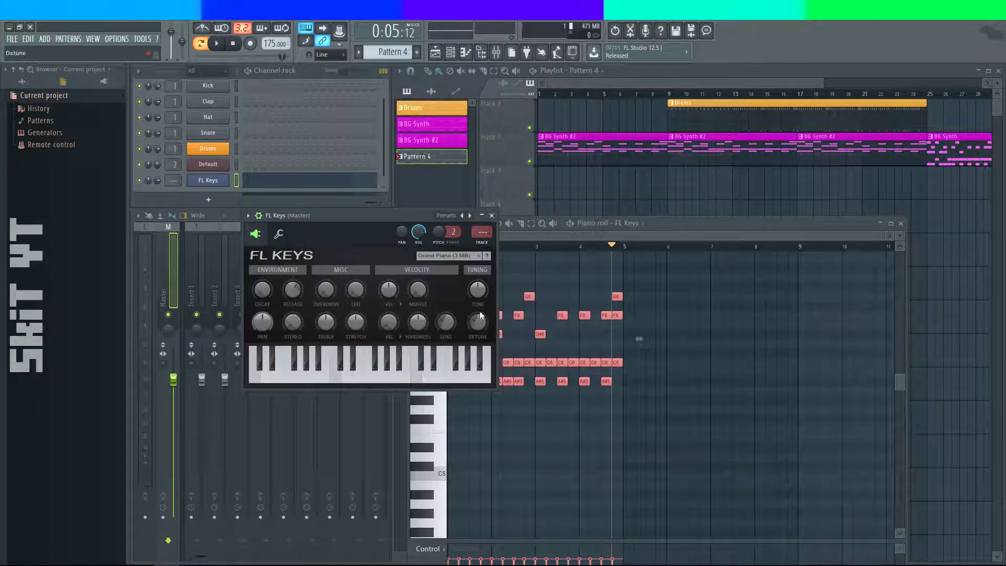
- Play back the FL Keys melody of Pattern 4 from the piano roll and stop it
click(676, 224)
key(space)
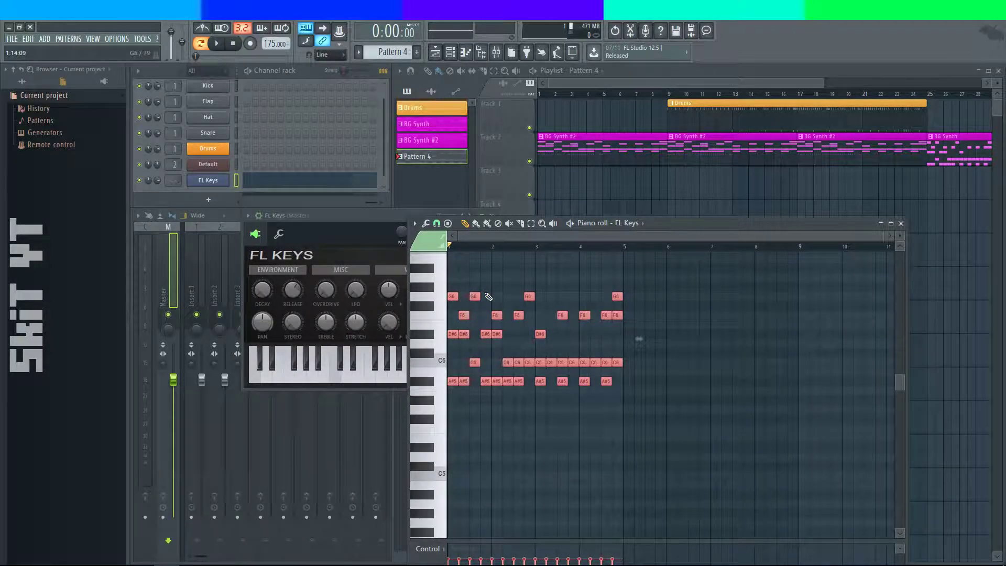
key(space)
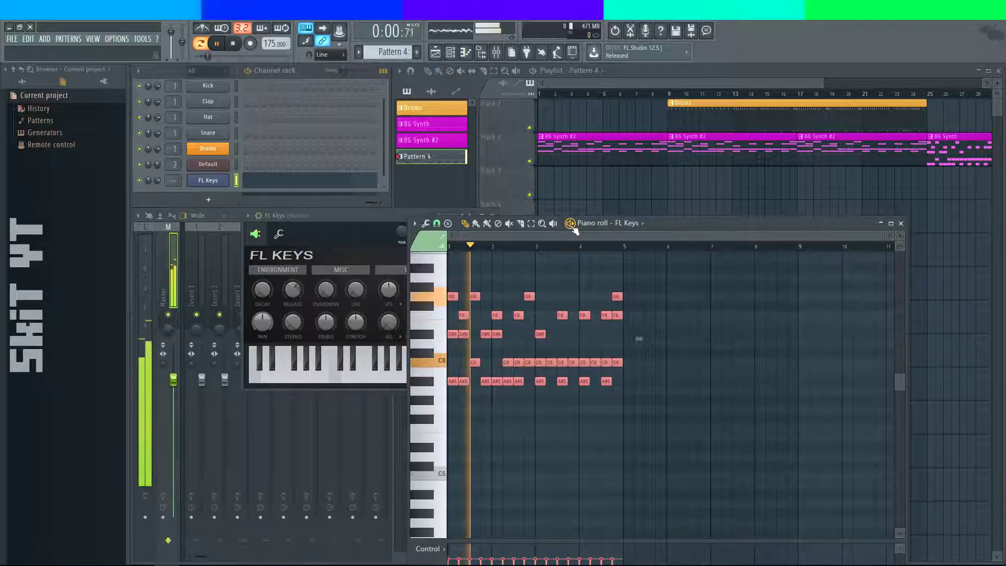
key(space)
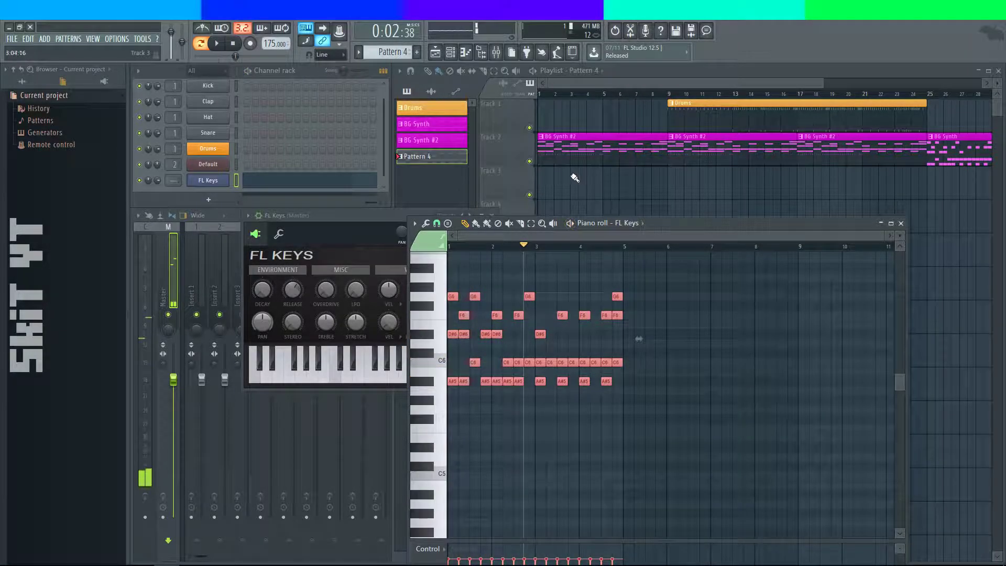
- Try a Pattern 4 clip at the start of Track 1, play it in song mode, and remove the clip
click(539, 127)
click(547, 119)
click(200, 43)
click(217, 44)
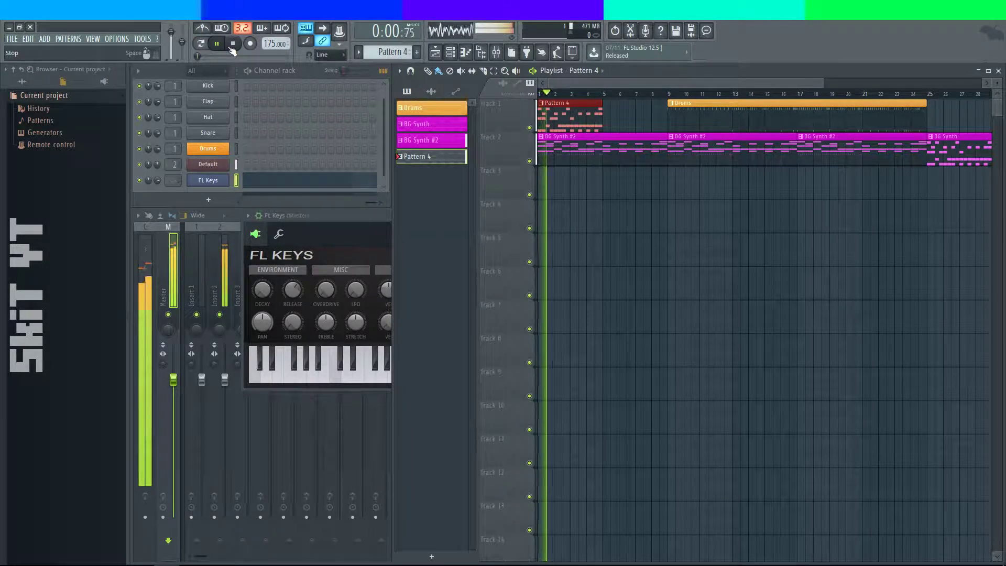
key(space)
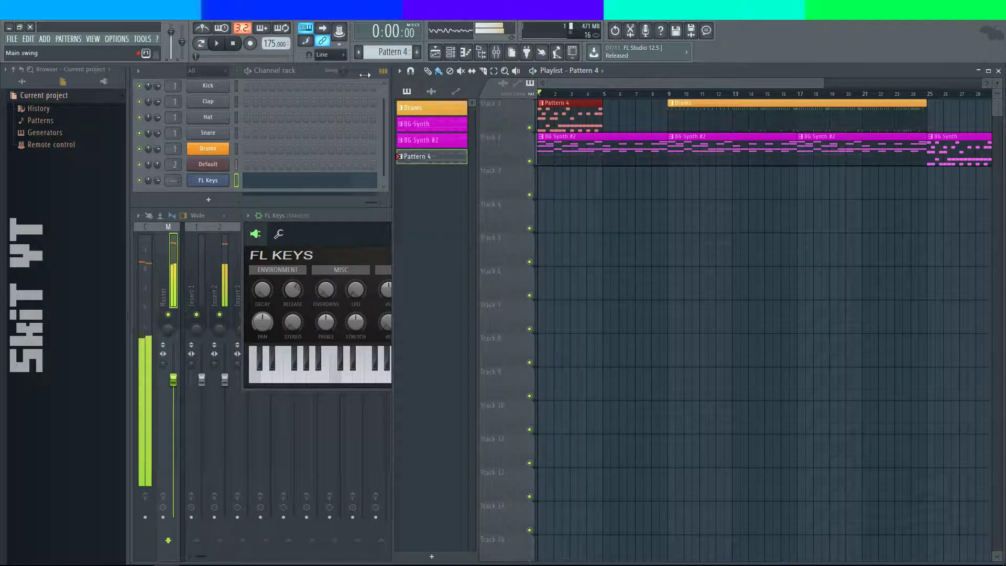
right_click(553, 108)
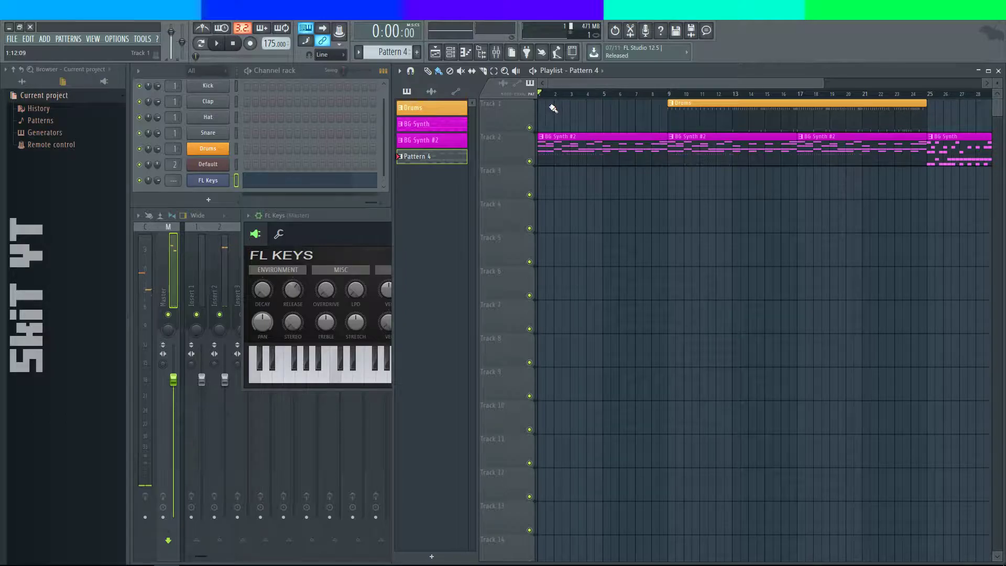
- Make BG Synth #2 the active pattern from its first playlist clip and open the Default channel's synth
click(348, 218)
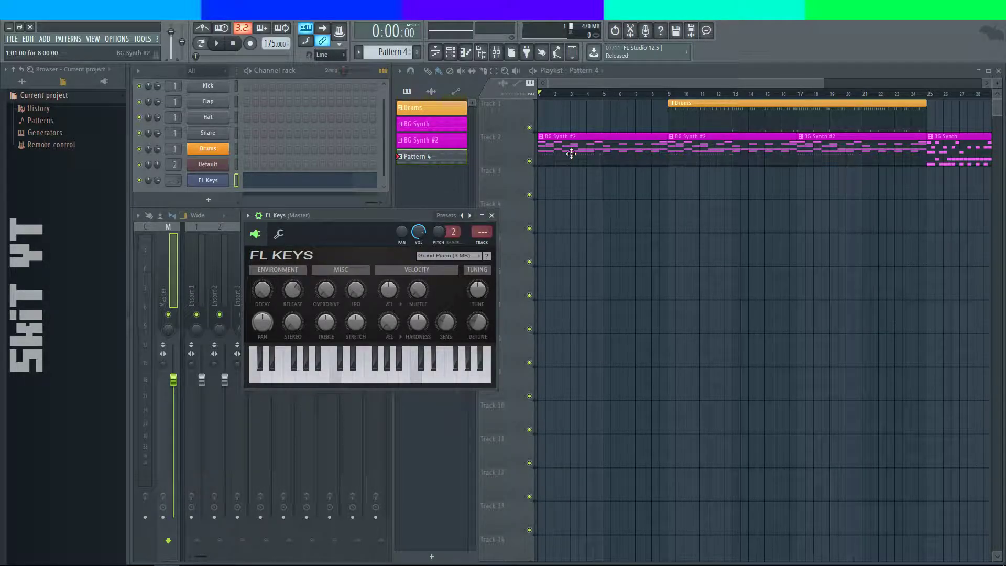
click(668, 96)
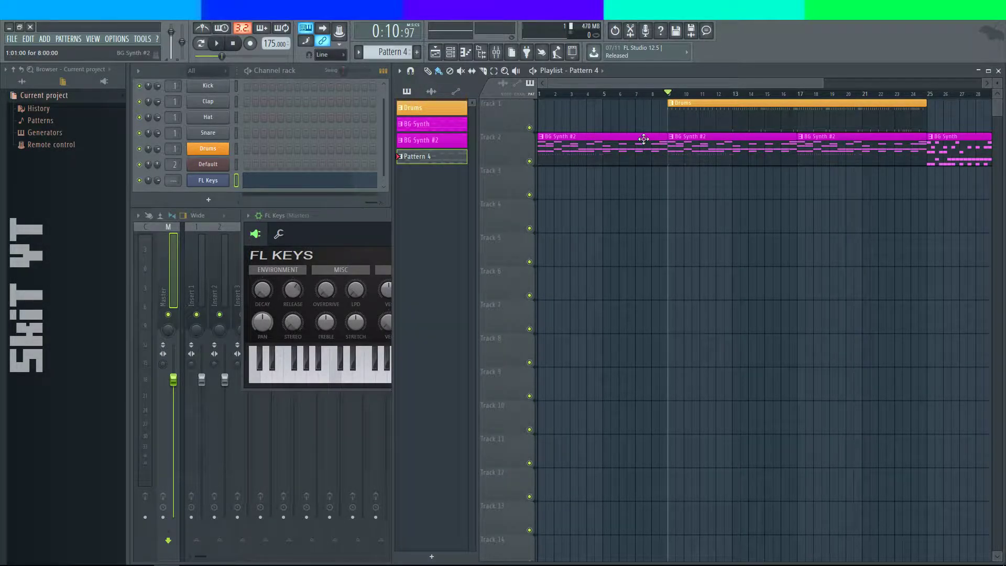
click(586, 146)
click(208, 164)
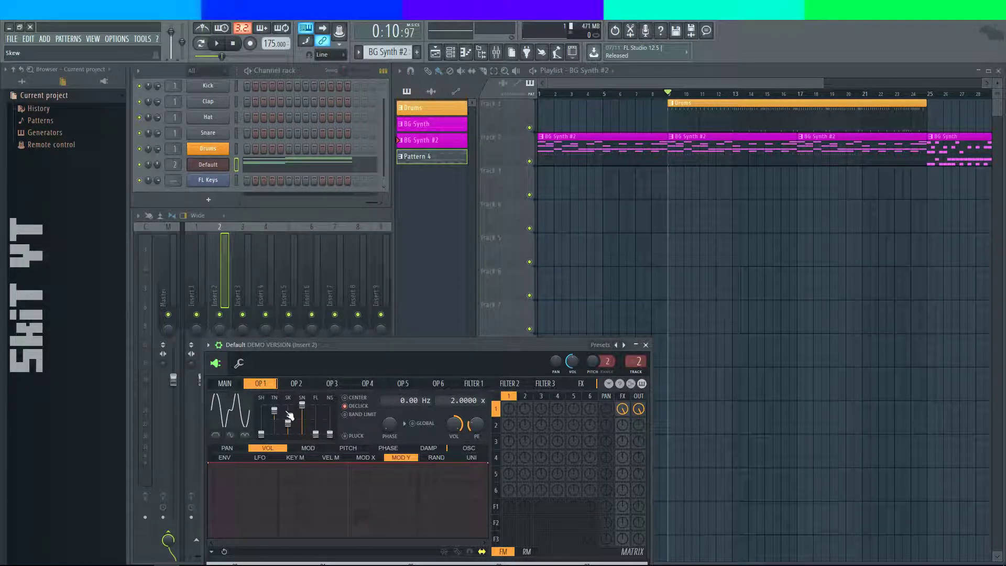
- Select bars 1 to 8 of the playlist as the playback range and listen to the section
click(675, 98)
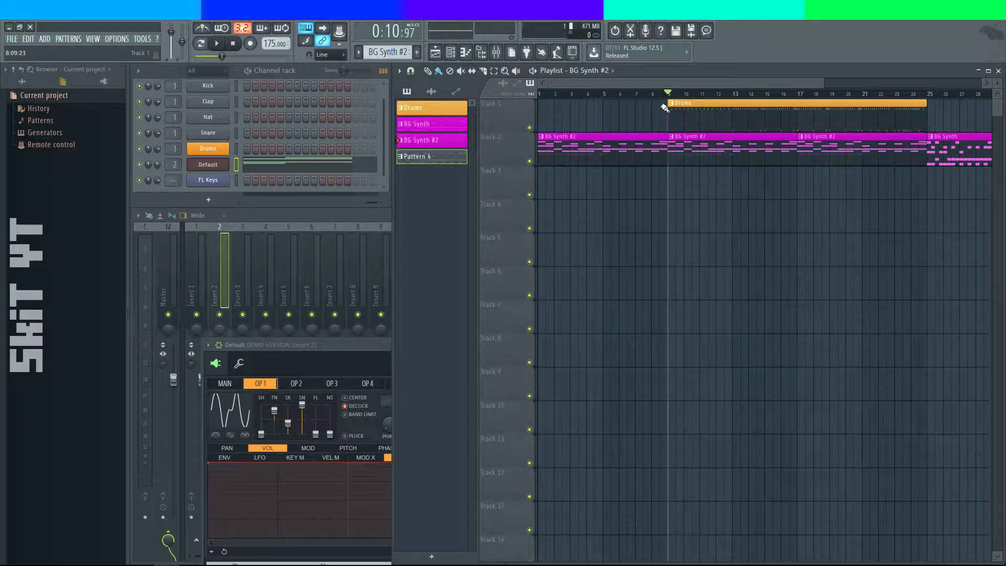
drag(664, 108, 539, 95)
click(217, 48)
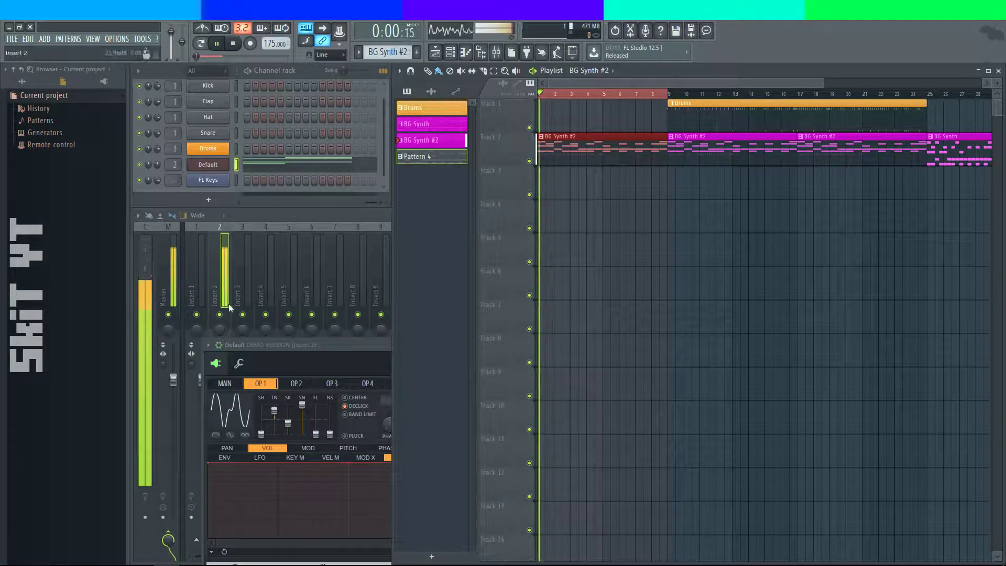
click(346, 358)
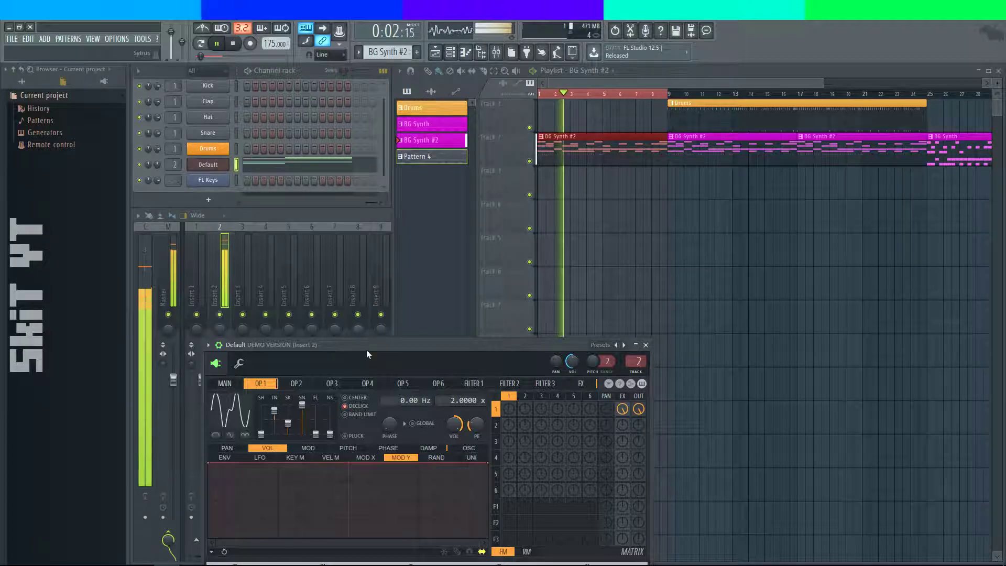
click(230, 48)
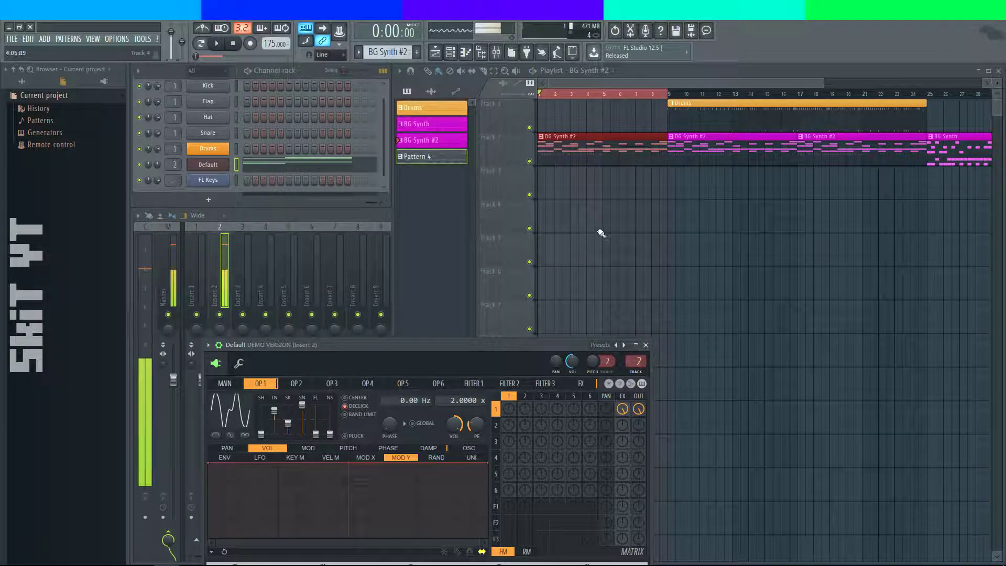
- Open the first BG Synth #2 clip in the piano roll and delete the short notes in the C3 row
double_click(592, 160)
drag(626, 400, 744, 105)
drag(705, 422, 754, 418)
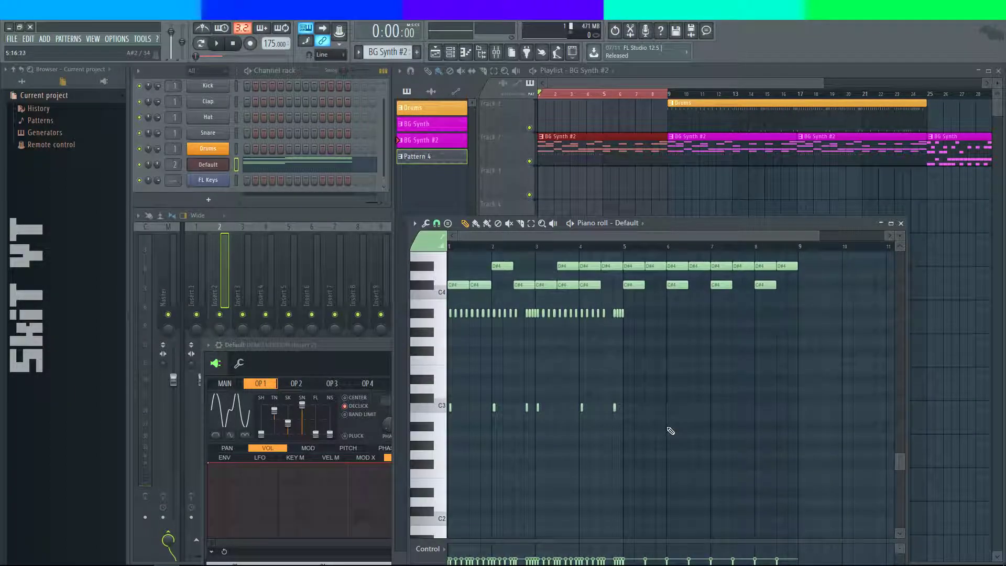
right_click(615, 407)
right_click(494, 407)
- Delete the whole row of short notes just below C4 in BG Synth #2 and close the piano roll
scroll(897, 290, down, 2)
scroll(739, 327, up, 4)
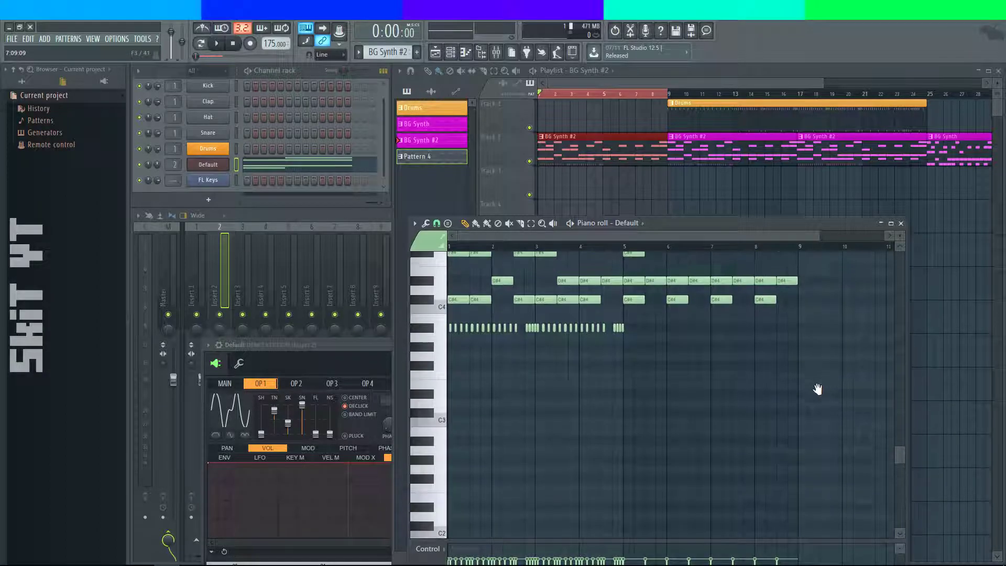
right_click(618, 365)
right_click(601, 366)
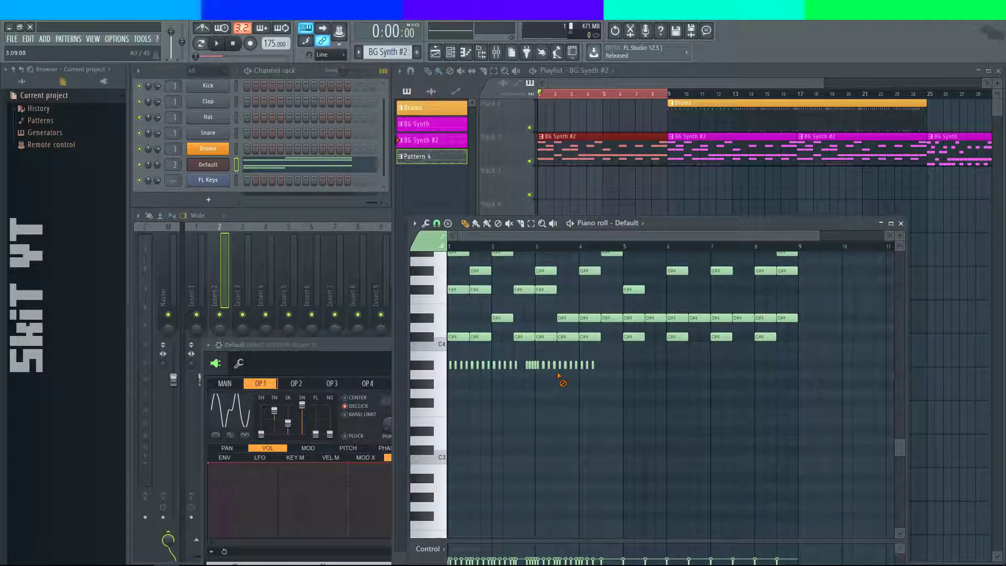
right_click(587, 365)
right_click(555, 366)
right_click(532, 365)
right_click(506, 365)
right_click(480, 365)
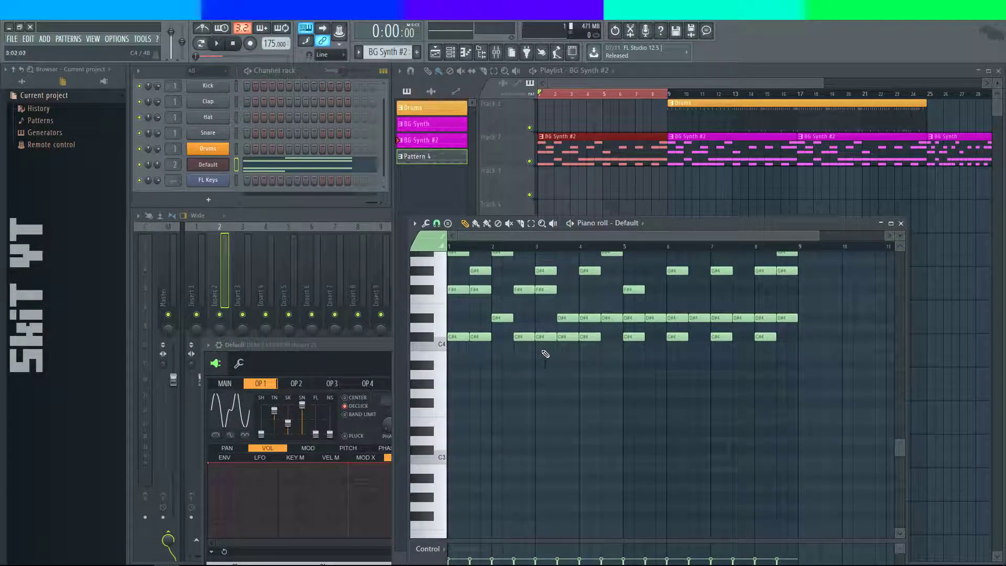
click(901, 223)
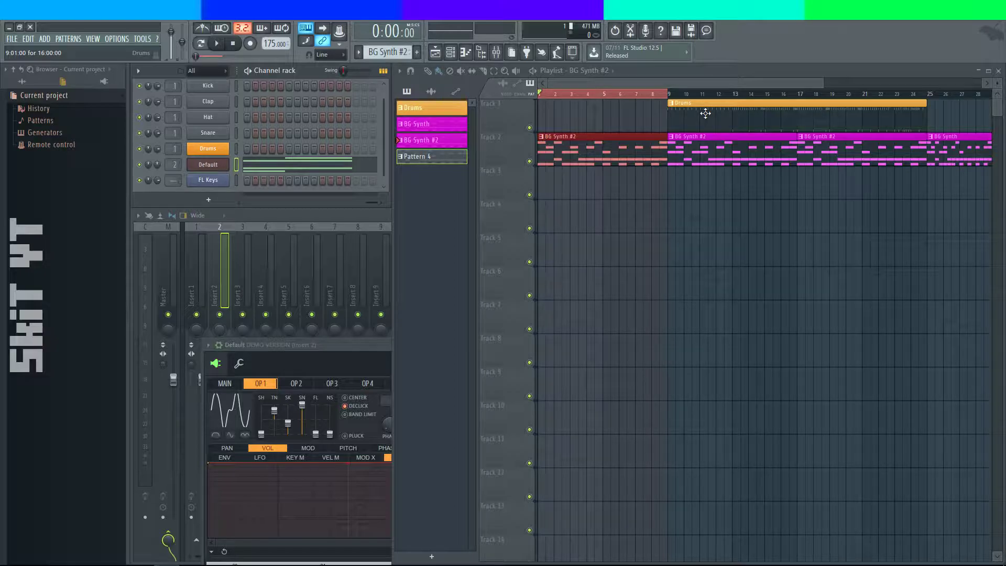
- Switch to the YouTube live dashboard to check the chat, and return to the Default synth in FL Studio
click(140, 565)
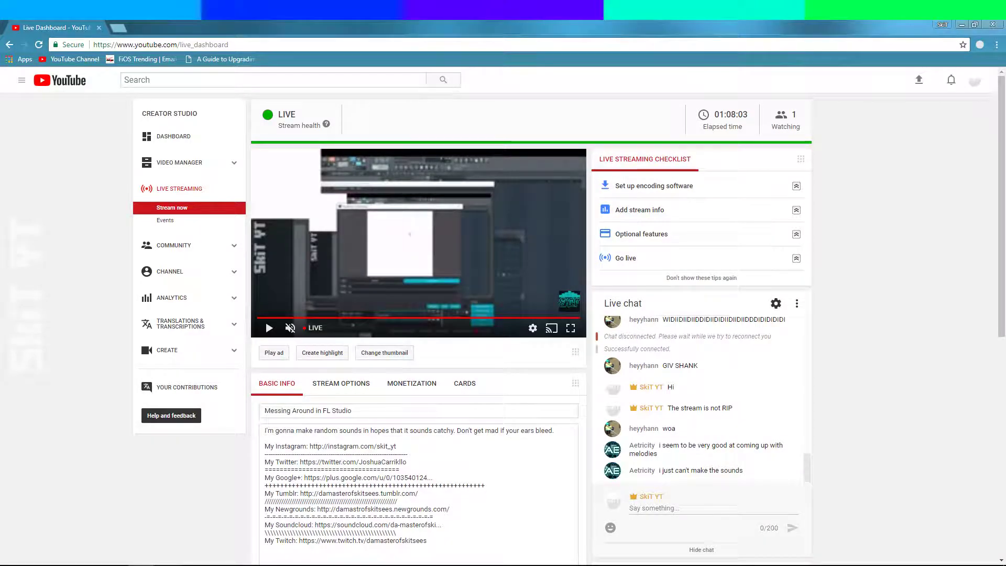
click(167, 565)
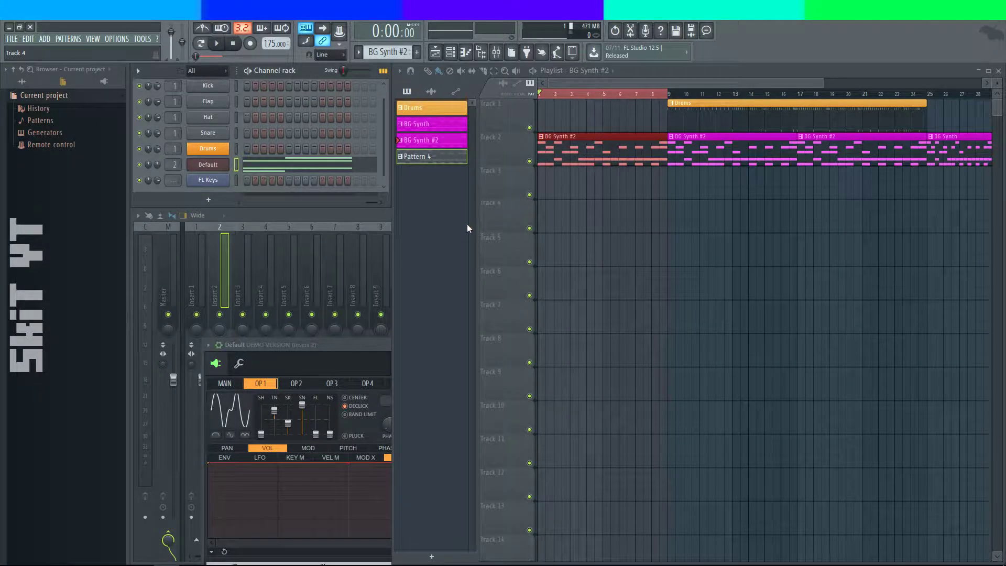
click(358, 348)
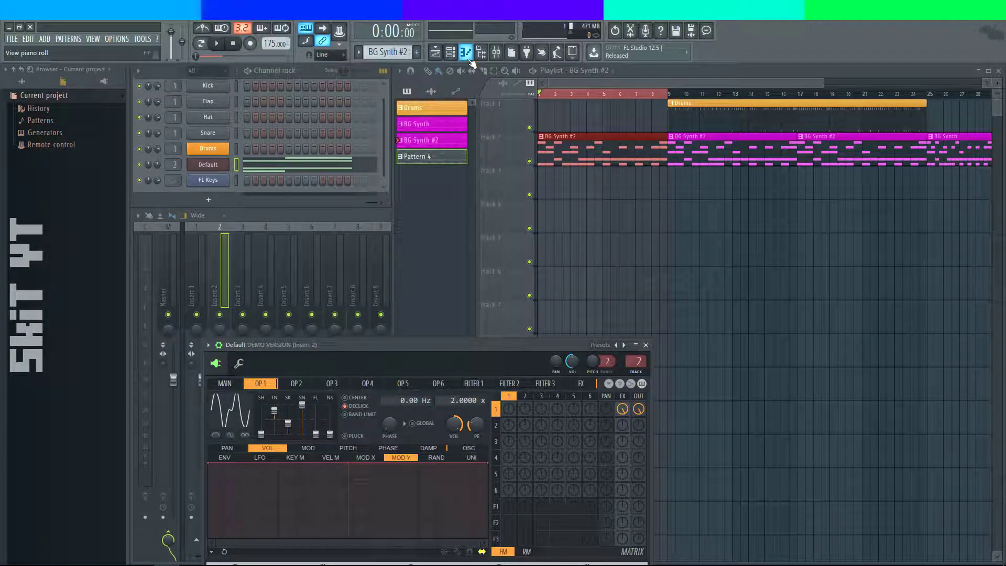
- Reopen the BG Synth #2 notes, play the pattern on its own from the piano roll, and close the notes
double_click(579, 138)
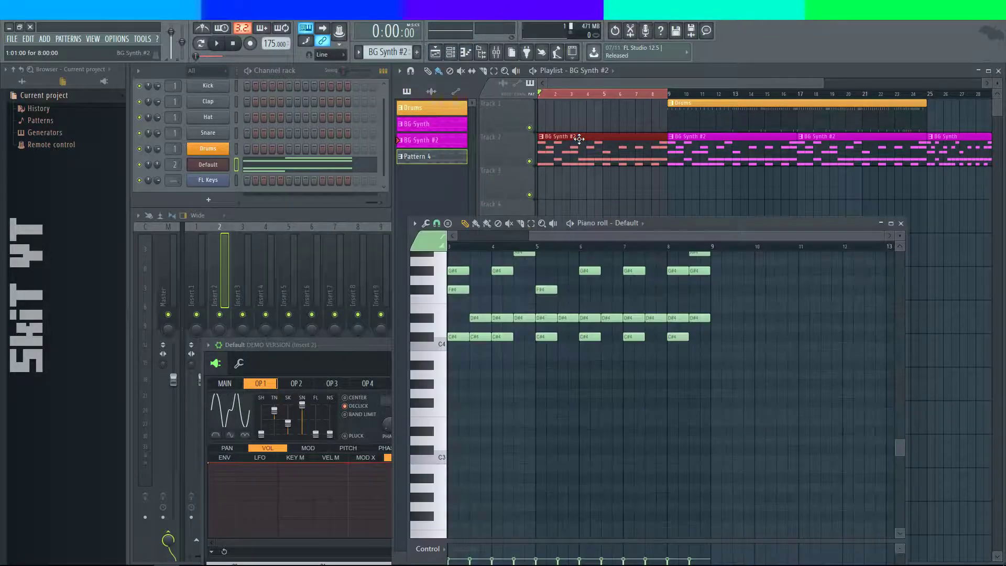
click(575, 230)
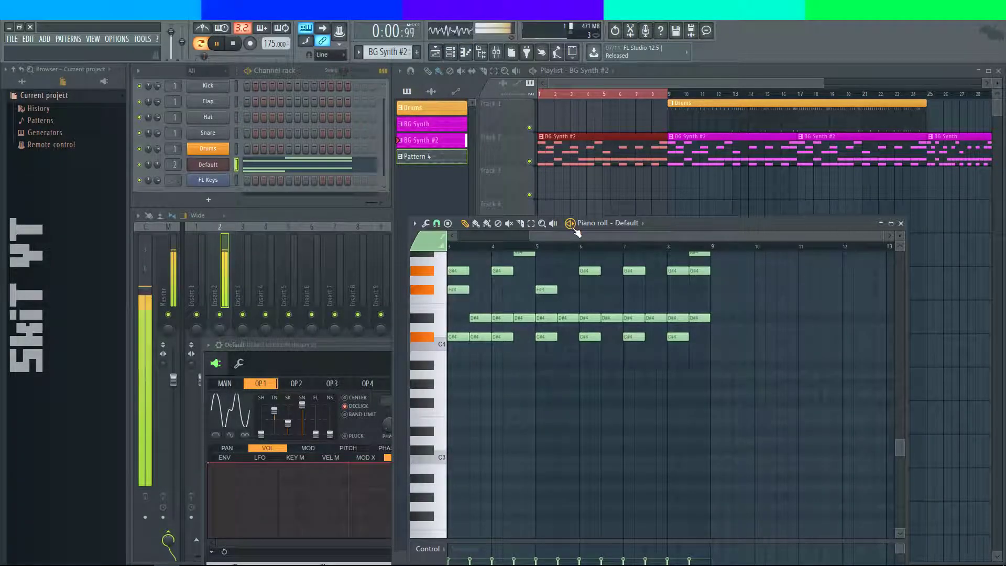
click(901, 224)
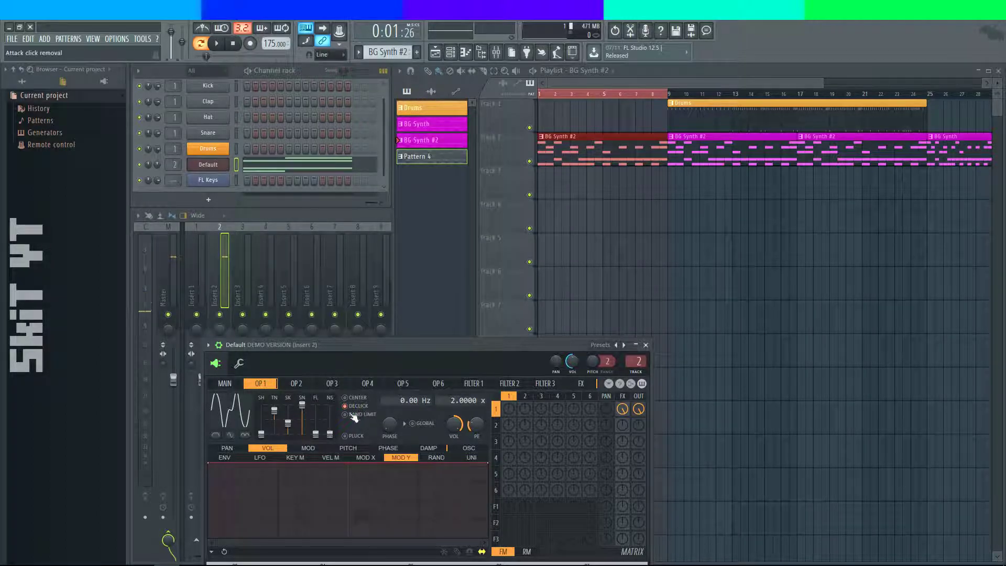
- With the pattern playing, set operator 1's tension slider to its midpoint and its skew to 0%
click(225, 52)
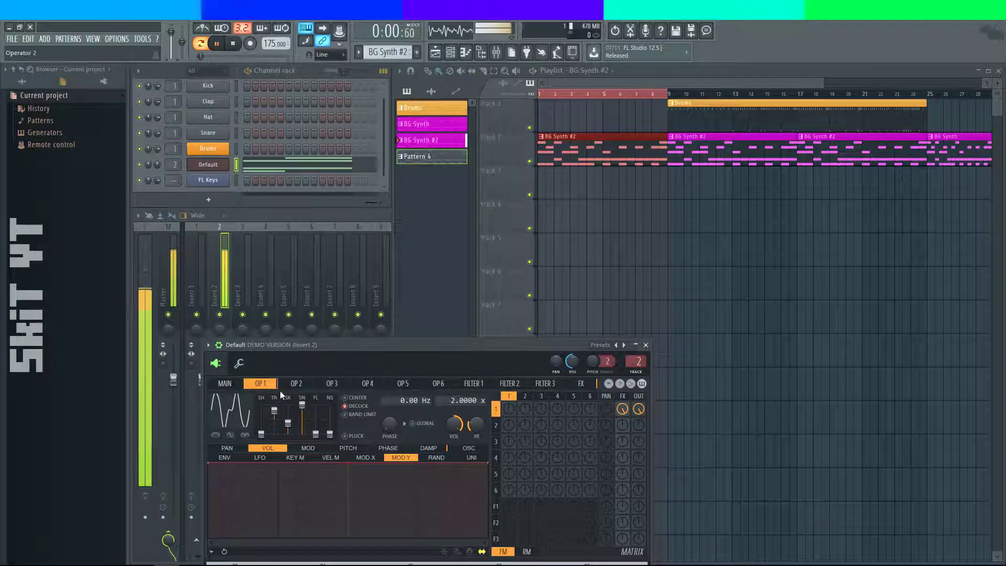
drag(274, 405, 274, 435)
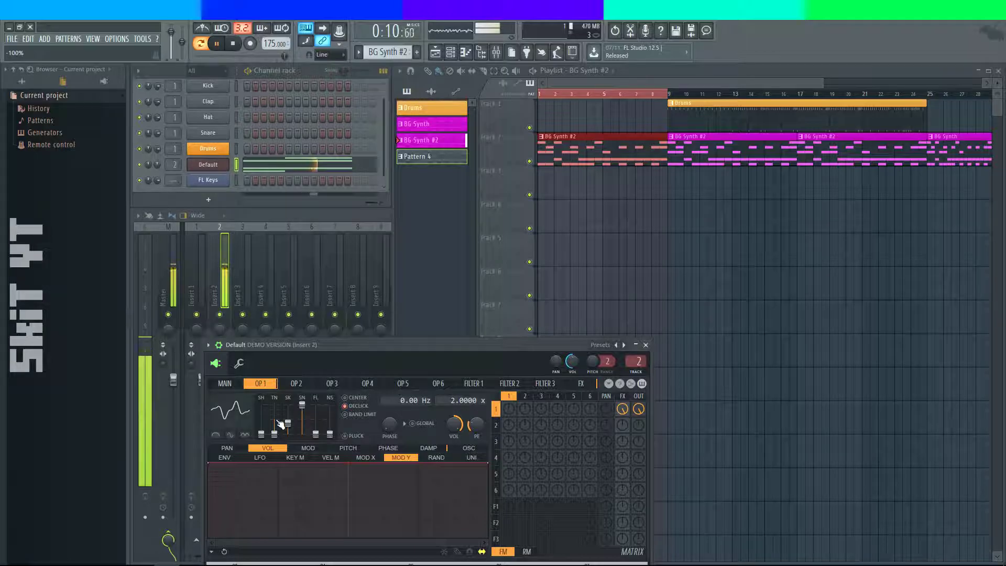
mouse_move(274, 434)
mouse_down()
mouse_move(274, 419)
mouse_move(292, 438)
mouse_up()
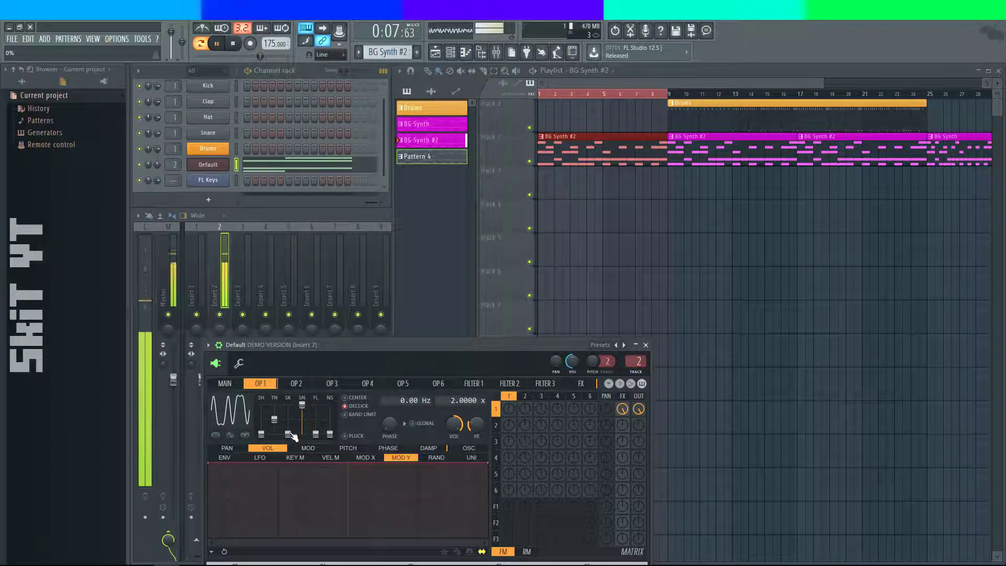
- Try operator 1's FL waveform slider at 100% and settle it at 52%
mouse_move(308, 419)
mouse_down()
mouse_move(308, 430)
mouse_move(308, 417)
mouse_up()
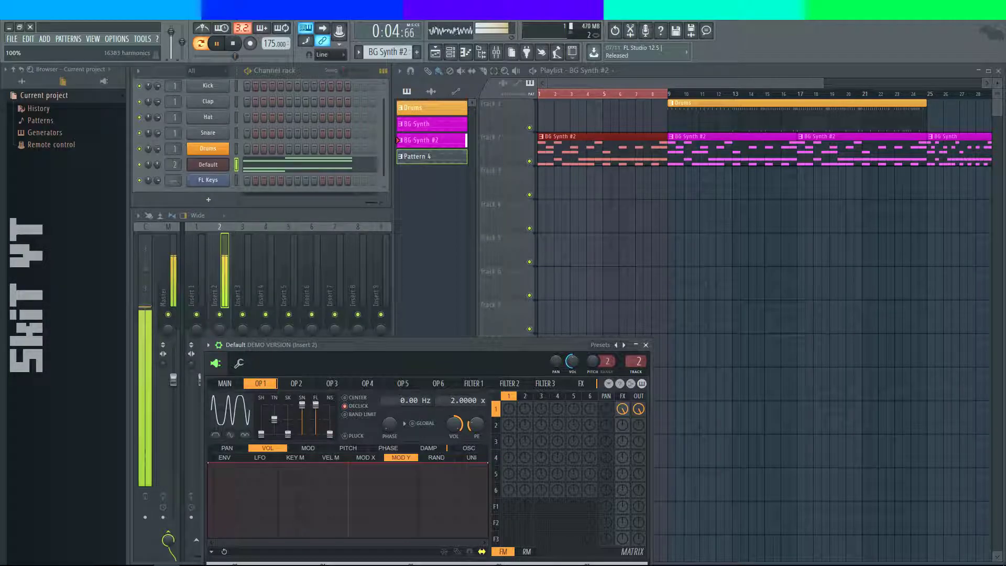
drag(316, 432, 315, 405)
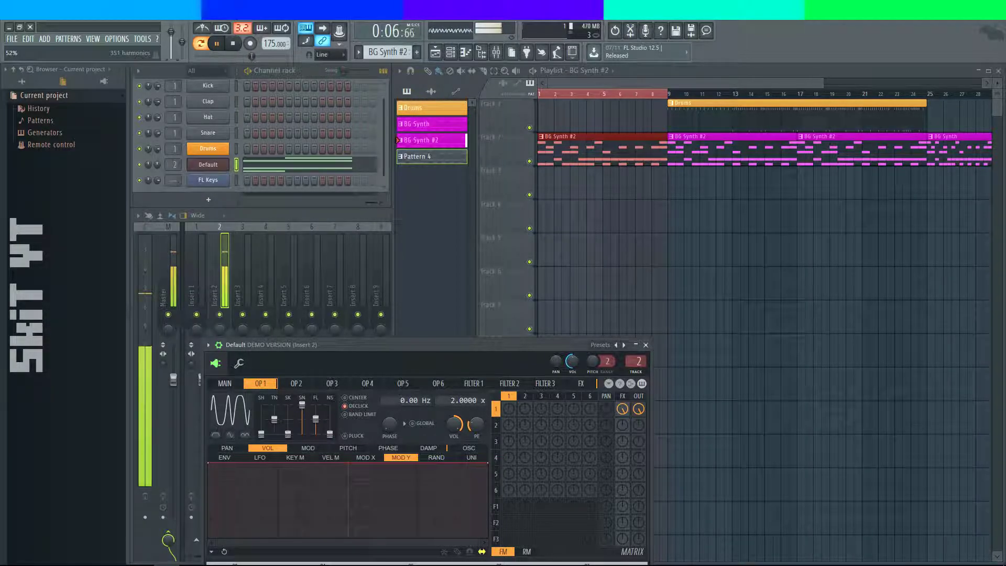
mouse_move(315, 419)
mouse_down()
mouse_move(315, 403)
mouse_move(318, 429)
mouse_up()
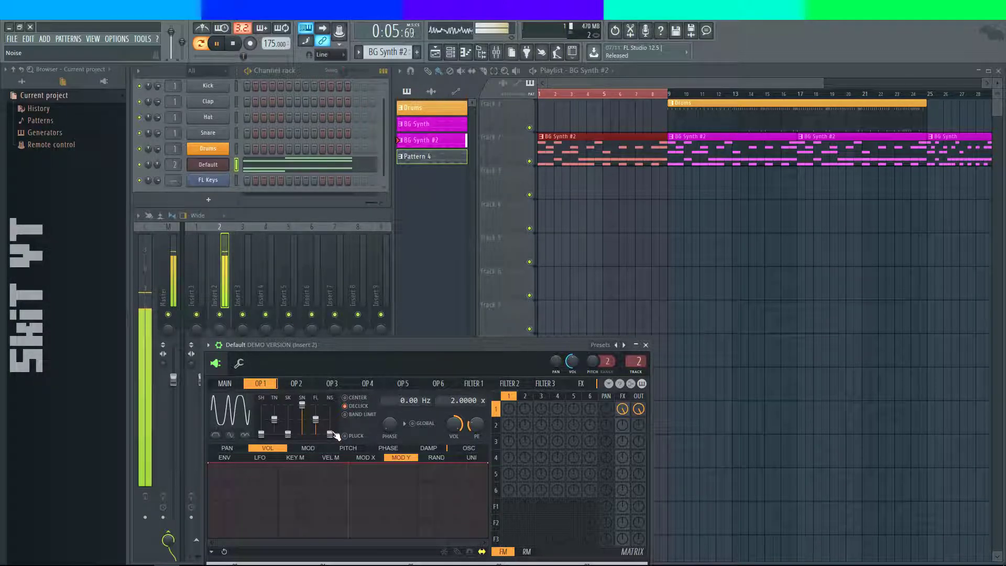
- Try different noise and shape amounts on operator 1, returning both sliders to their minimum
mouse_move(332, 449)
mouse_down()
mouse_move(329, 431)
mouse_move(332, 439)
mouse_up()
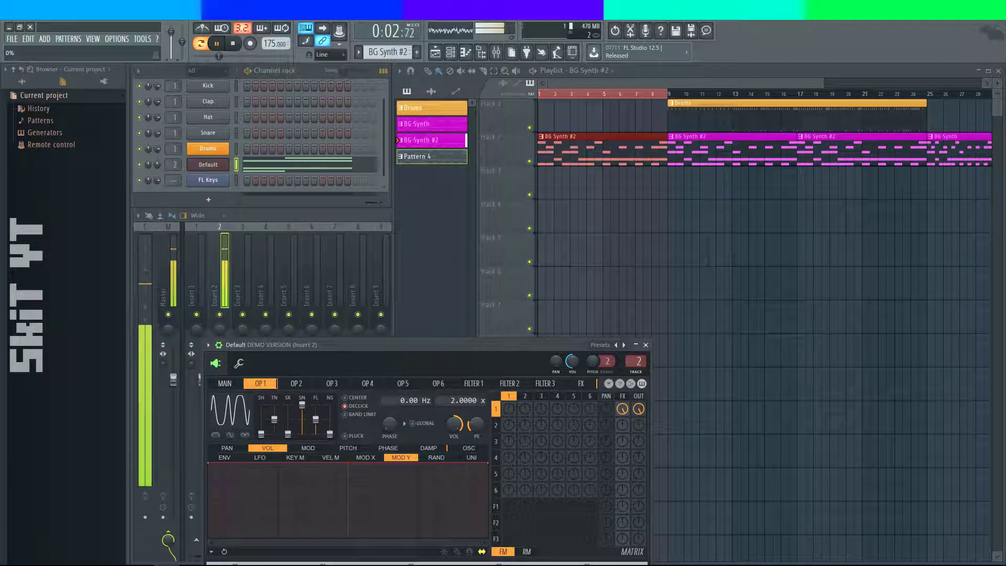
mouse_move(281, 423)
mouse_down()
mouse_move(281, 435)
mouse_move(275, 419)
mouse_move(261, 426)
mouse_move(261, 403)
mouse_move(268, 410)
mouse_up()
scroll(268, 437, up, 3)
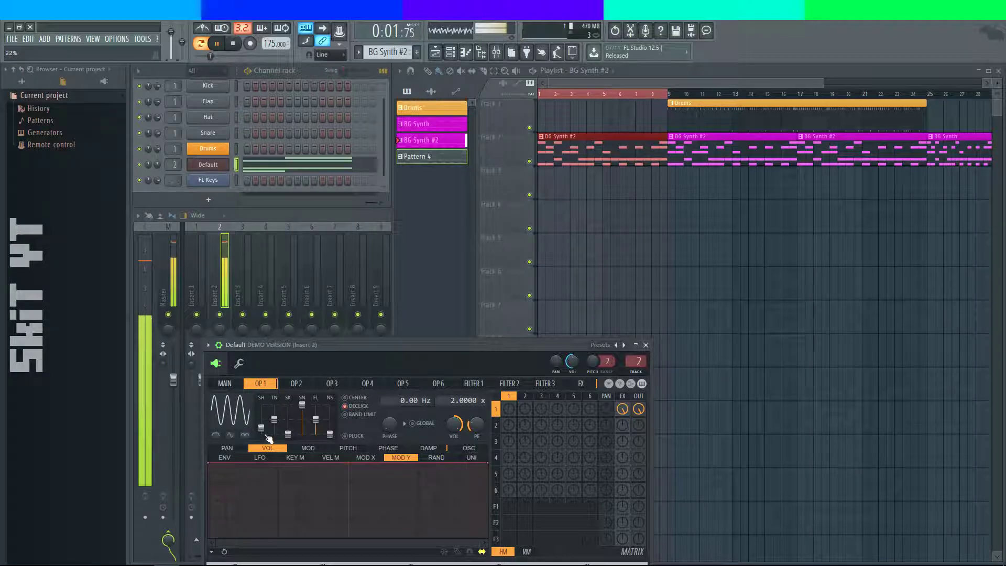
scroll(268, 437, down, 4)
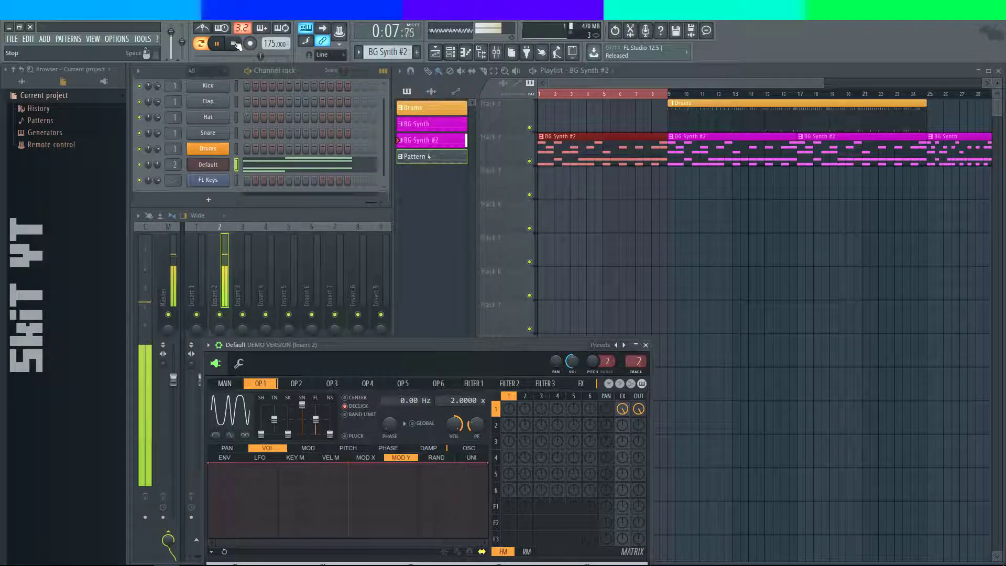
- Stop playback and check the live chat on the YouTube live dashboard before returning to FL Studio
click(234, 45)
key(alt+Tab)
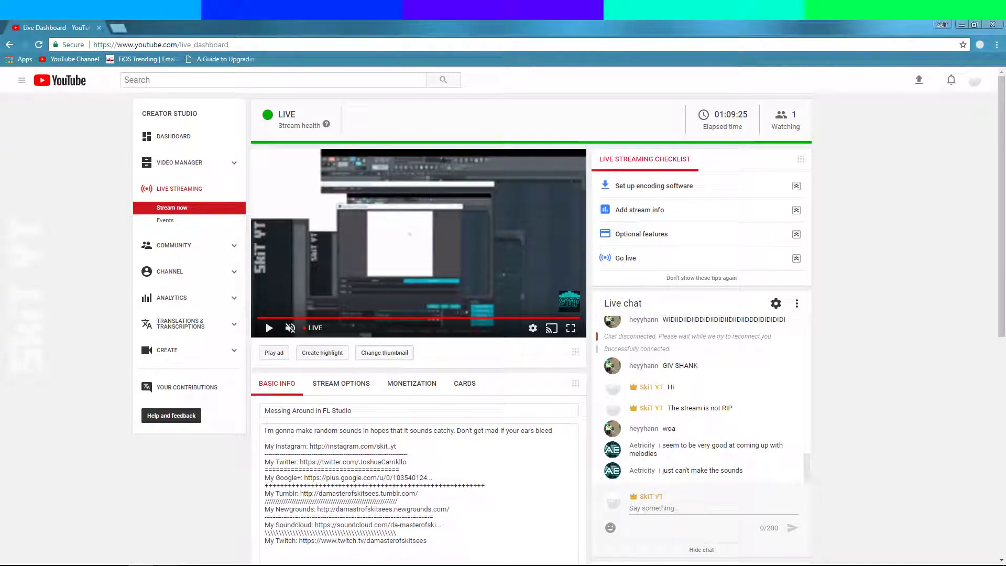
key(alt+Tab)
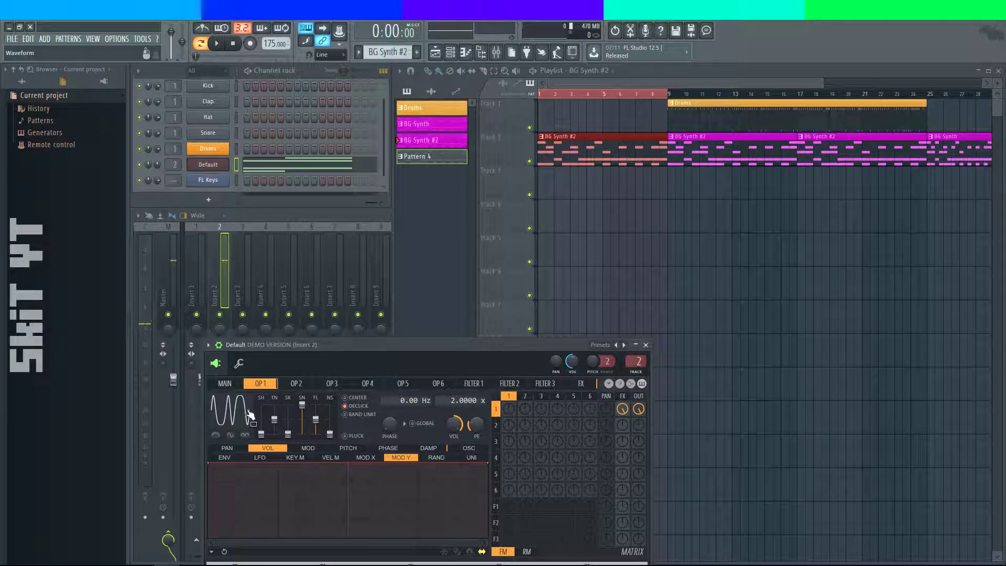
- Close the Default synth window and play the BG Synth #2 pattern briefly
click(647, 344)
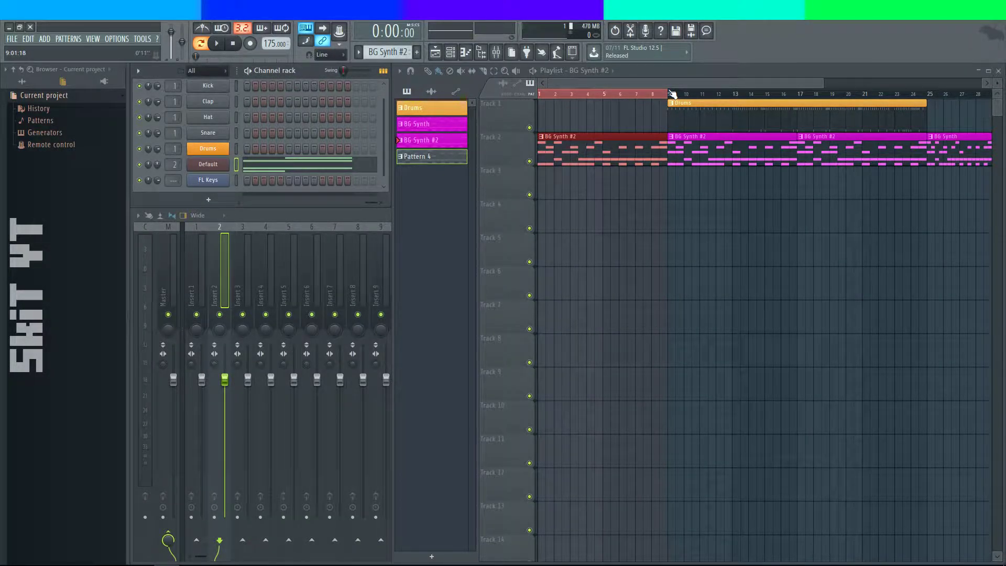
drag(835, 330, 899, 375)
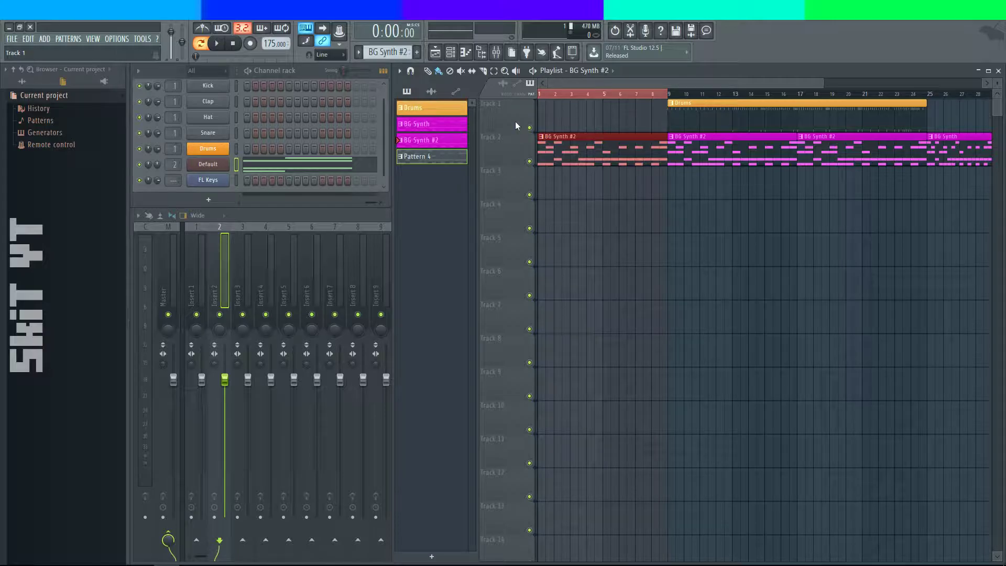
key(space)
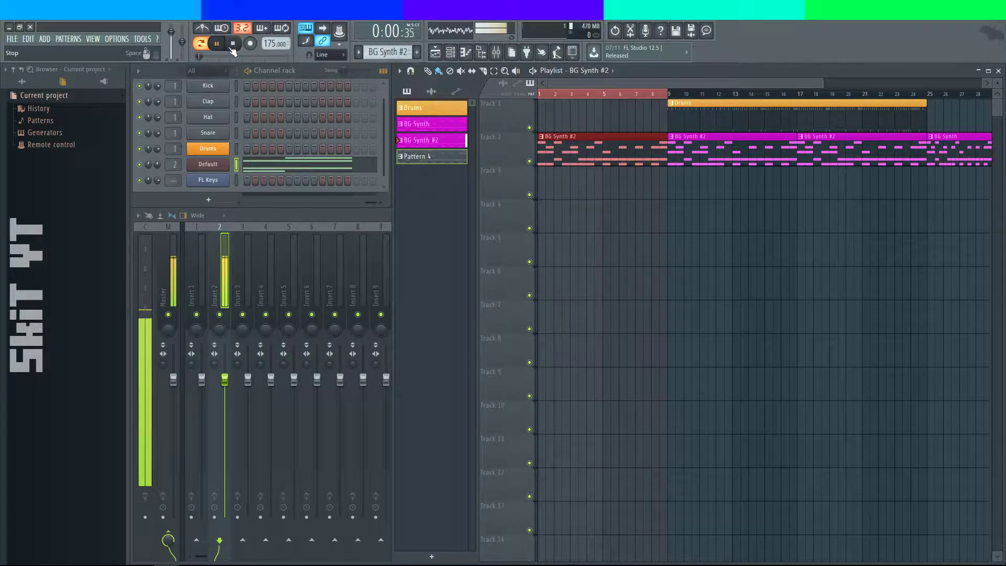
key(space)
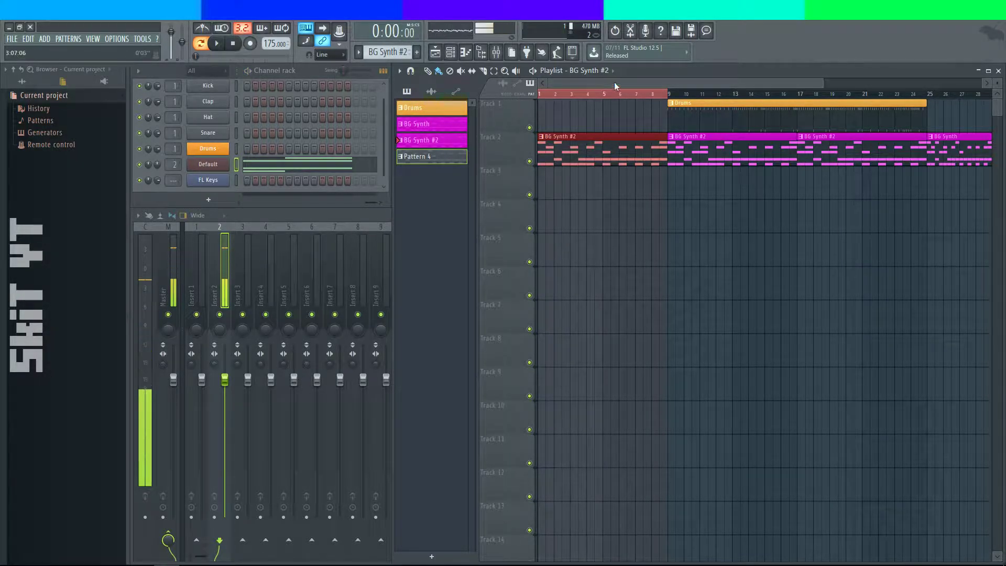
- Delete the BG Synth #2 clips at bars 9 and 17 in the playlist and move the BG Synth clip to bar 9
drag(732, 200, 713, 200)
right_click(784, 165)
right_click(766, 165)
drag(913, 160, 653, 161)
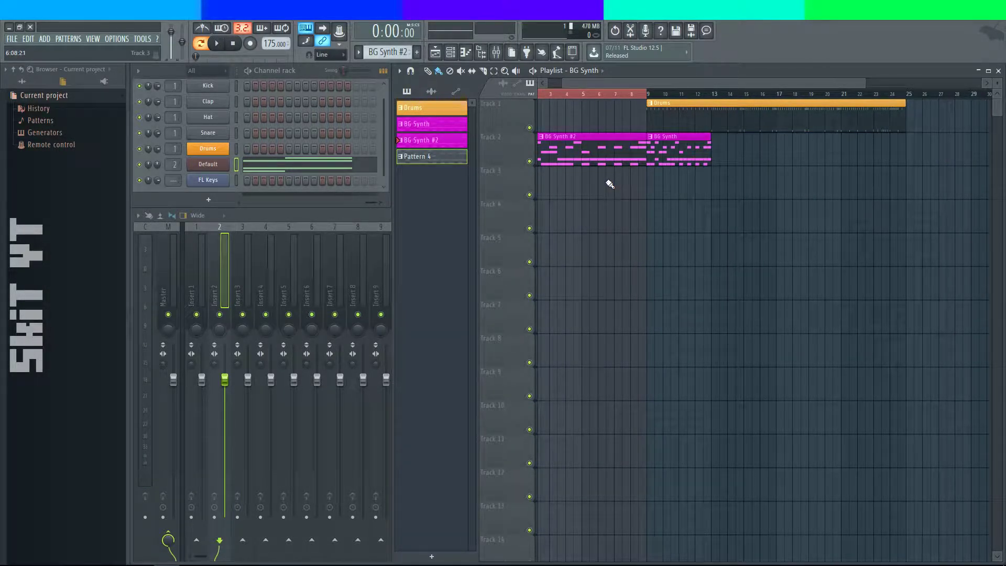
scroll(619, 187, left, 1)
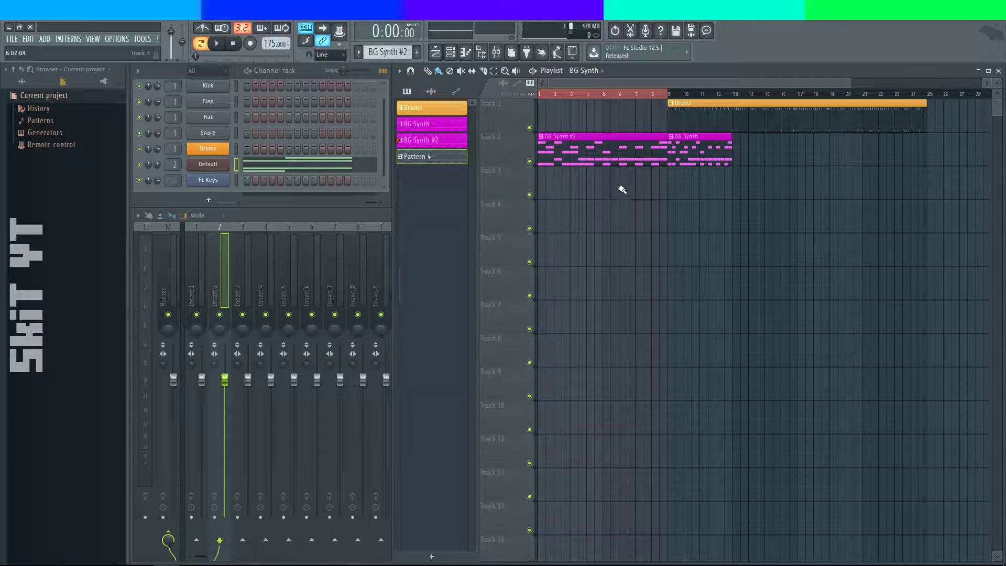
- Replace the BG Synth #2 clip at bar 1 of the playlist with a Pattern 4 clip
right_click(577, 163)
click(442, 156)
click(547, 155)
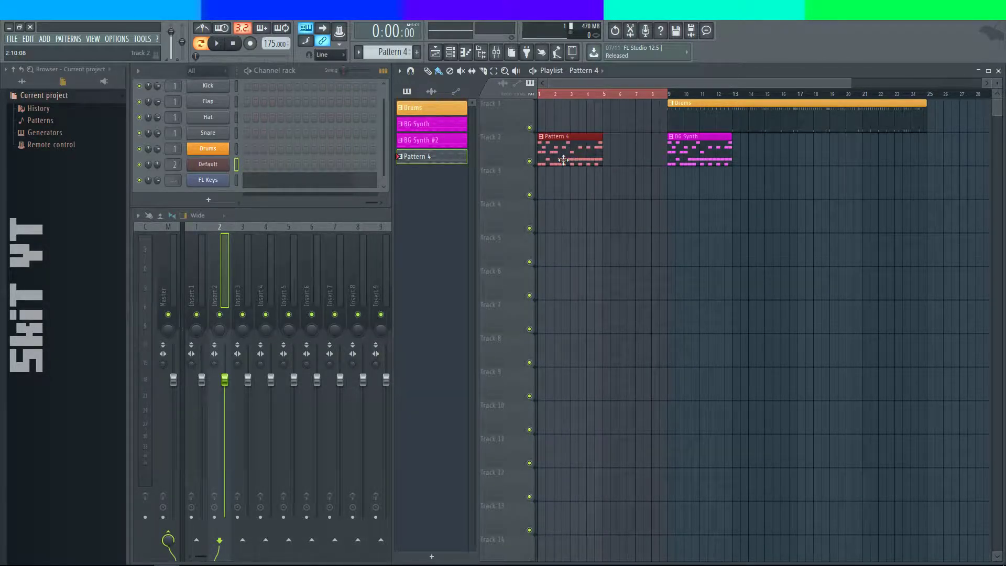
- Open Pattern 4's FL Keys notes, select them all, and stretch them to fill eight bars
double_click(563, 159)
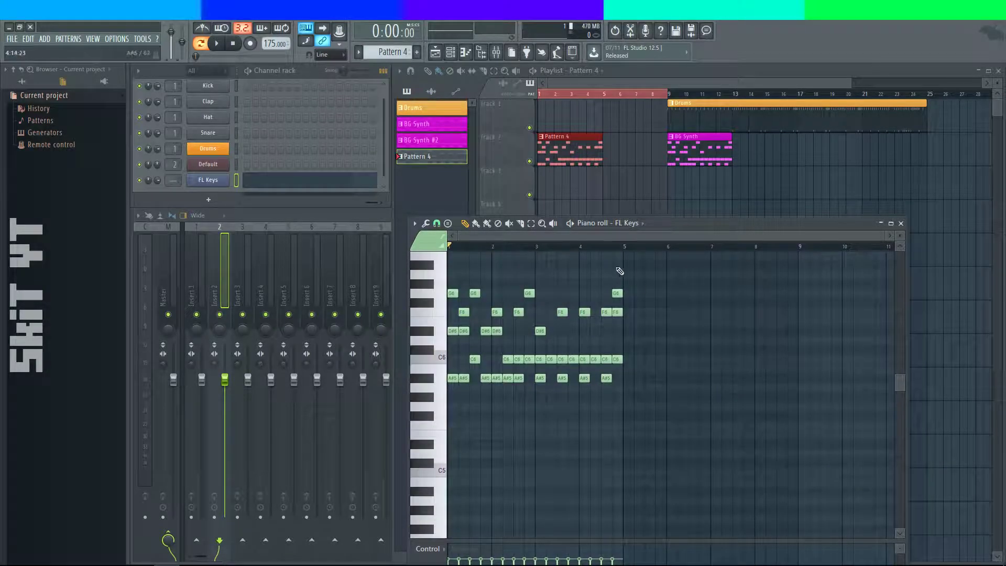
drag(670, 412, 447, 277)
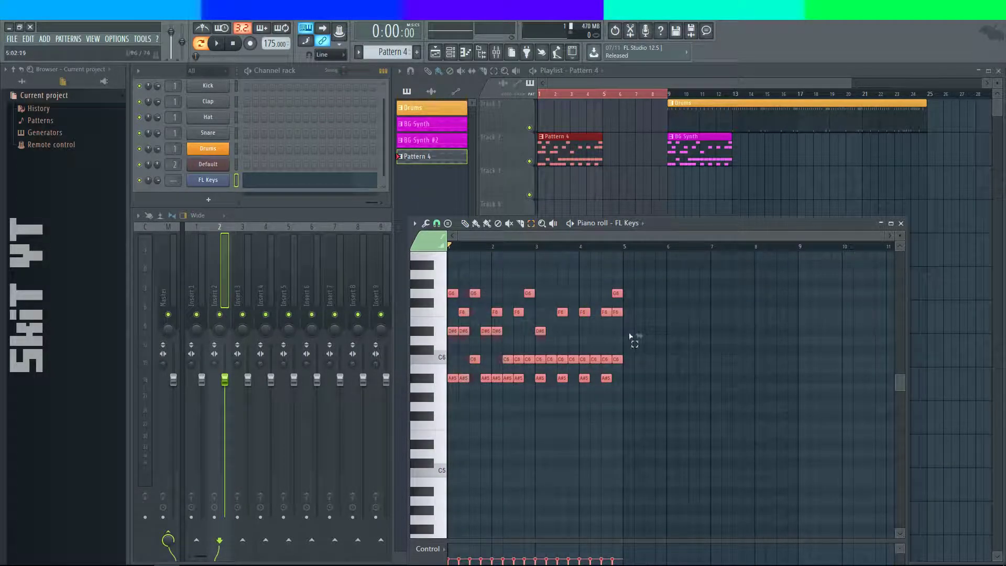
drag(638, 333, 745, 343)
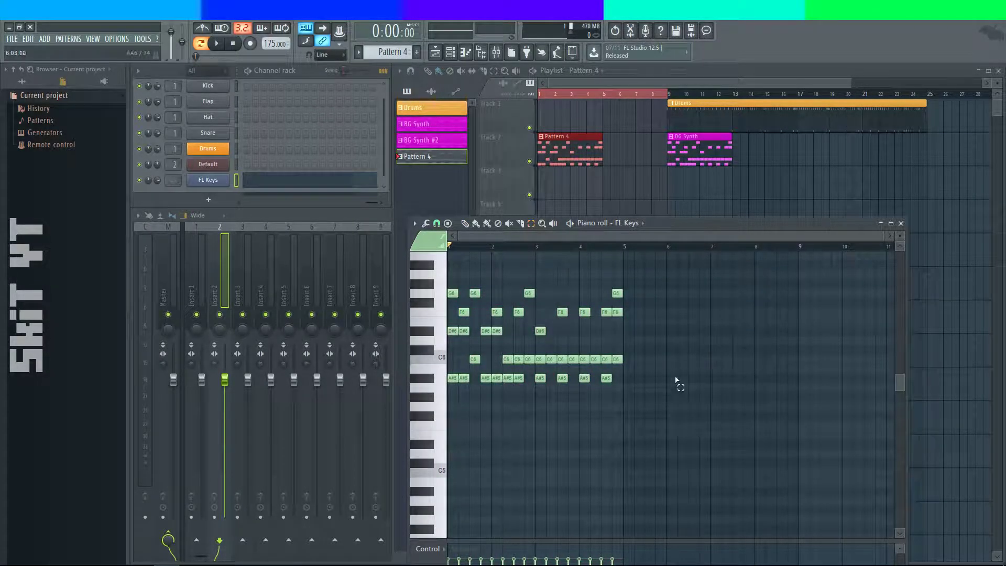
drag(675, 371, 334, 239)
drag(663, 432, 457, 224)
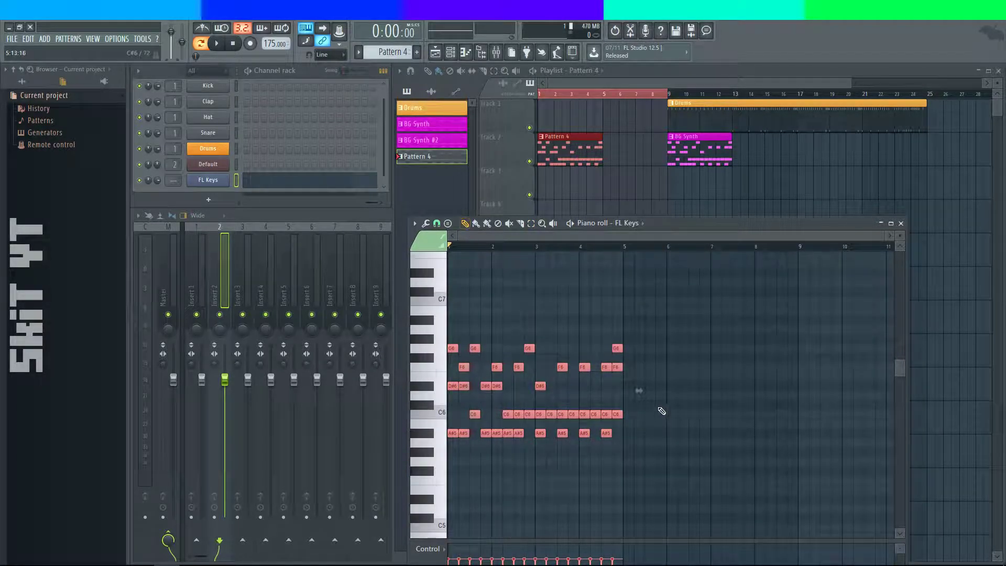
drag(638, 392, 815, 411)
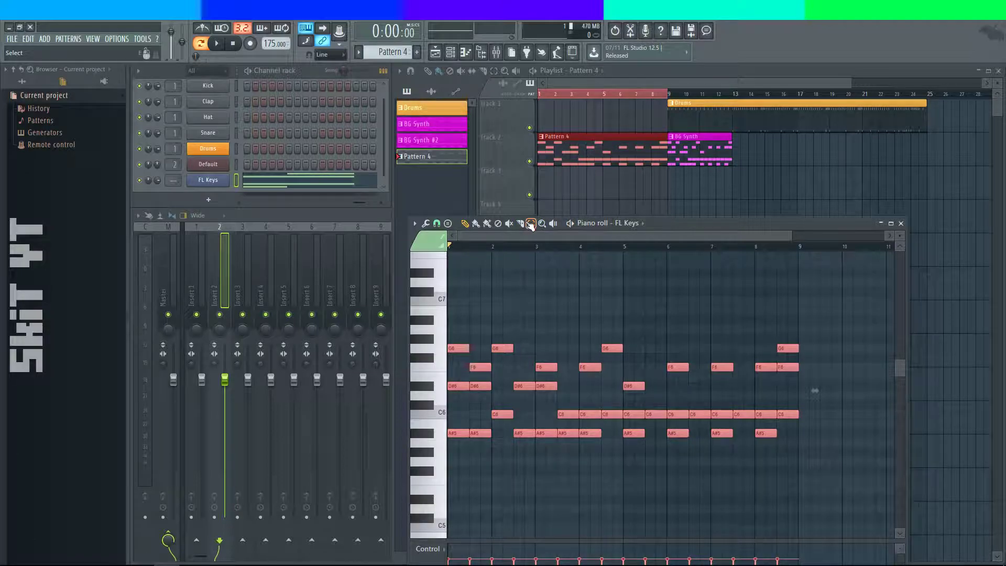
- Apply Quick quantize to the stretched FL Keys notes and close the piano roll
click(419, 224)
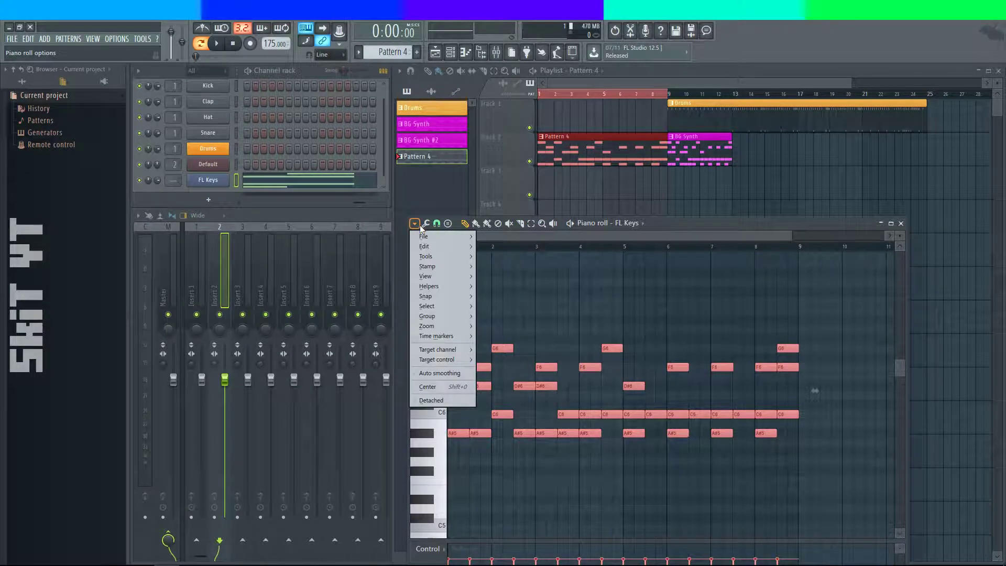
click(420, 224)
key(alt+Tab)
key(alt+Tab)
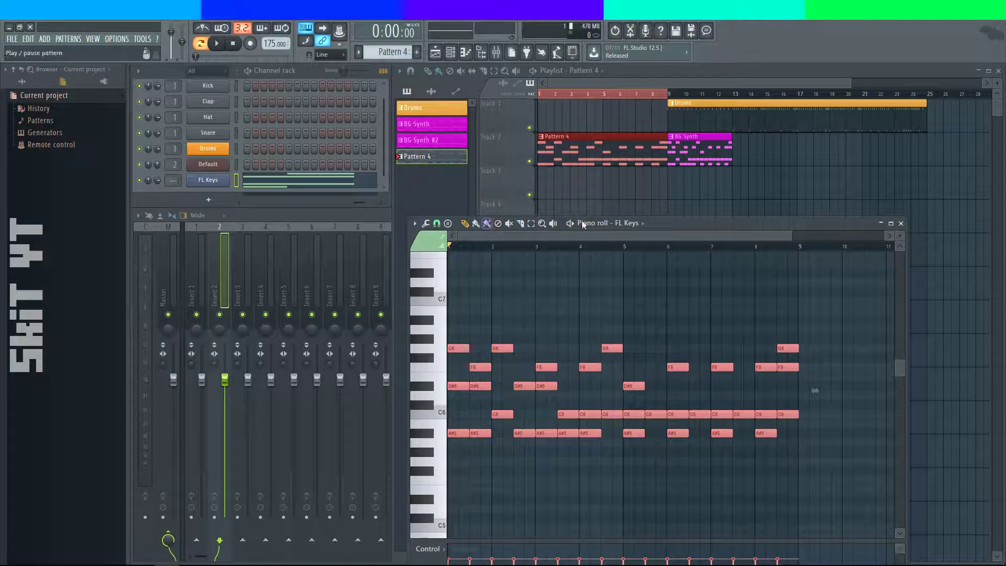
click(414, 223)
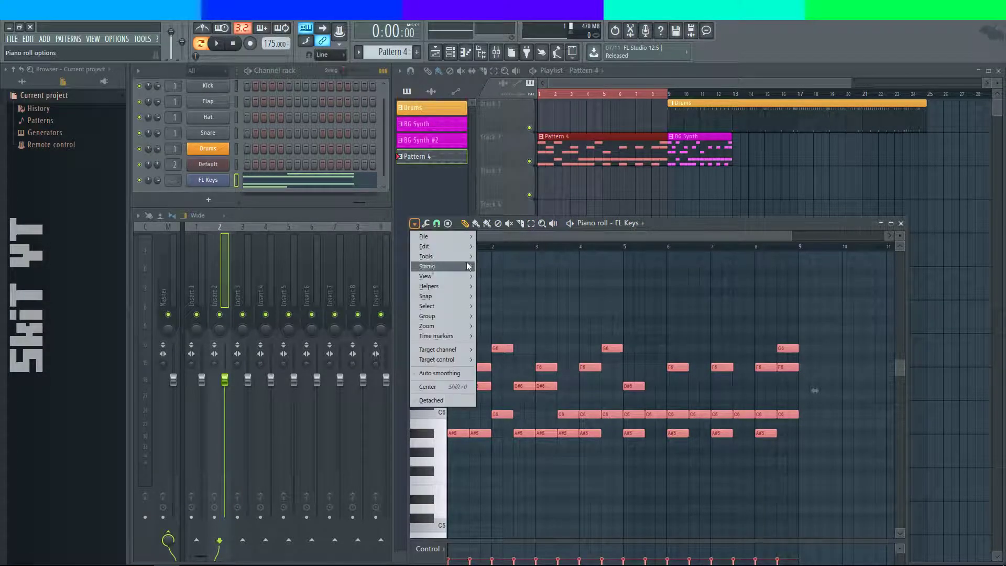
mouse_move(439, 245)
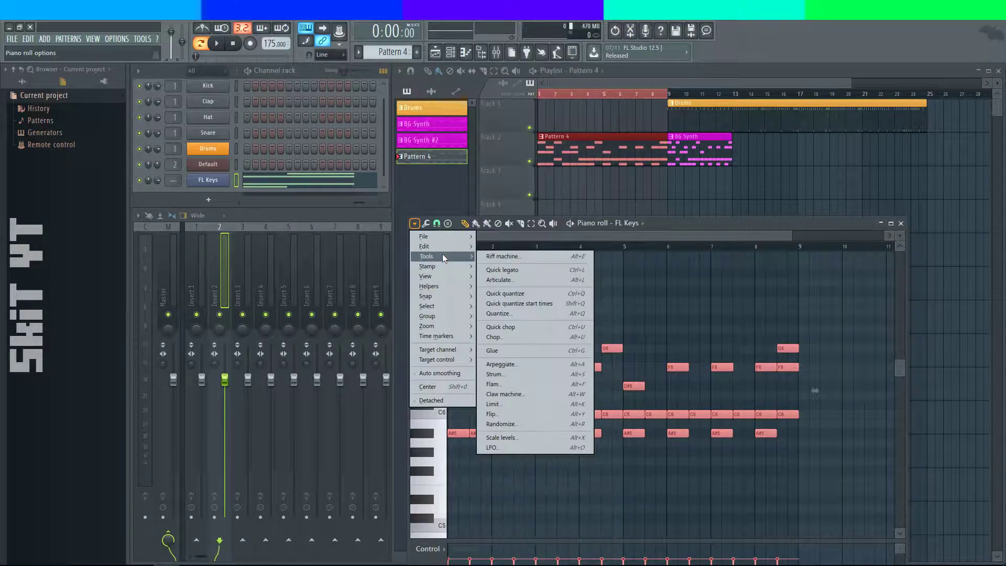
click(530, 293)
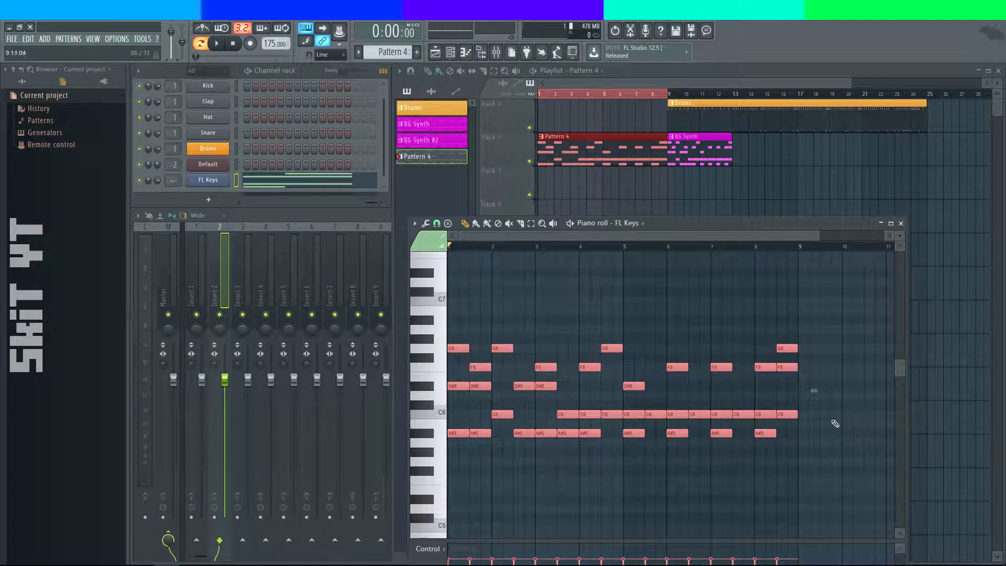
click(900, 223)
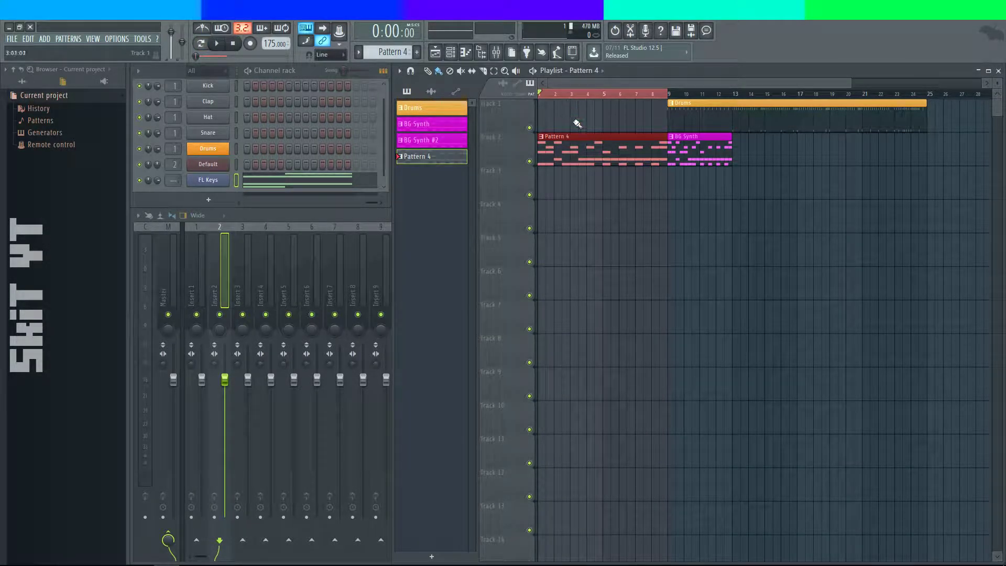
- Clear the playlist's time selection over bars 1 to 8 and play the song from the start
click(720, 169)
right_click(747, 184)
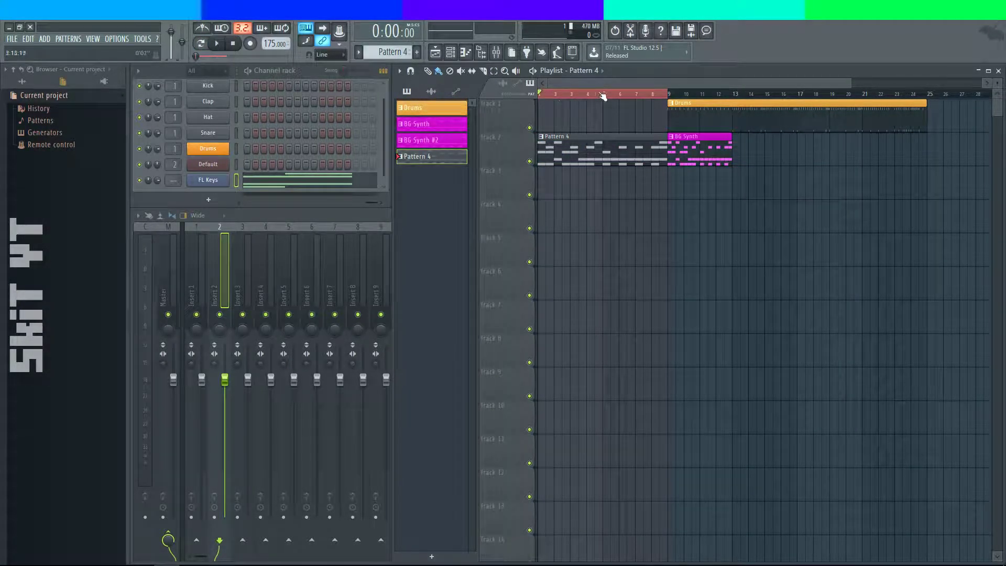
drag(668, 100, 540, 94)
click(216, 45)
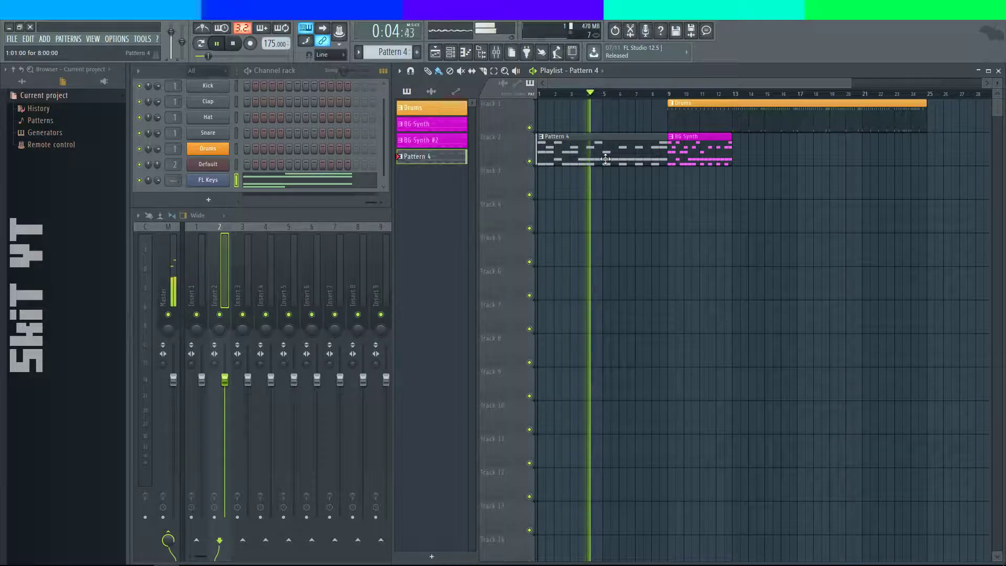
double_click(640, 164)
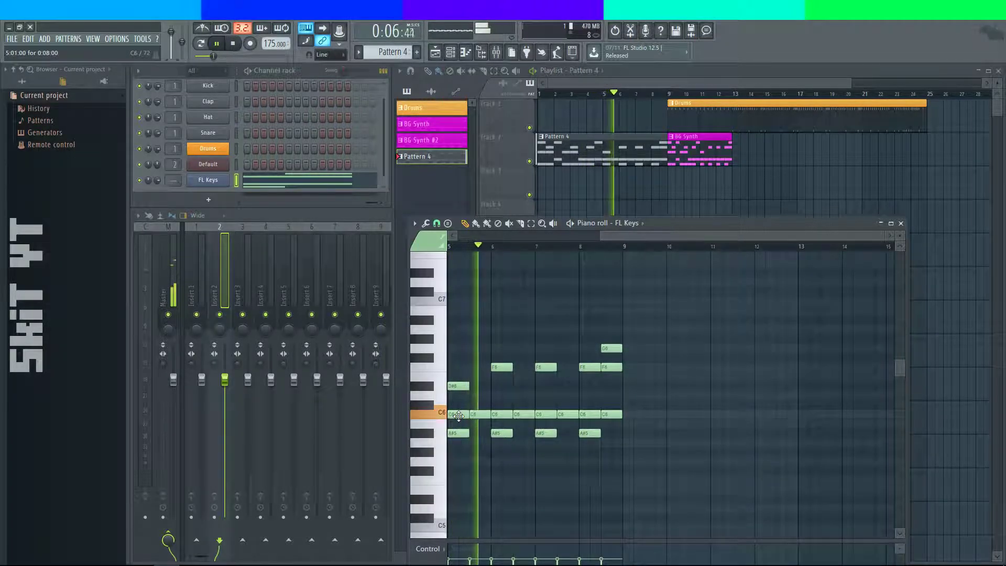
click(531, 223)
drag(689, 465, 375, 322)
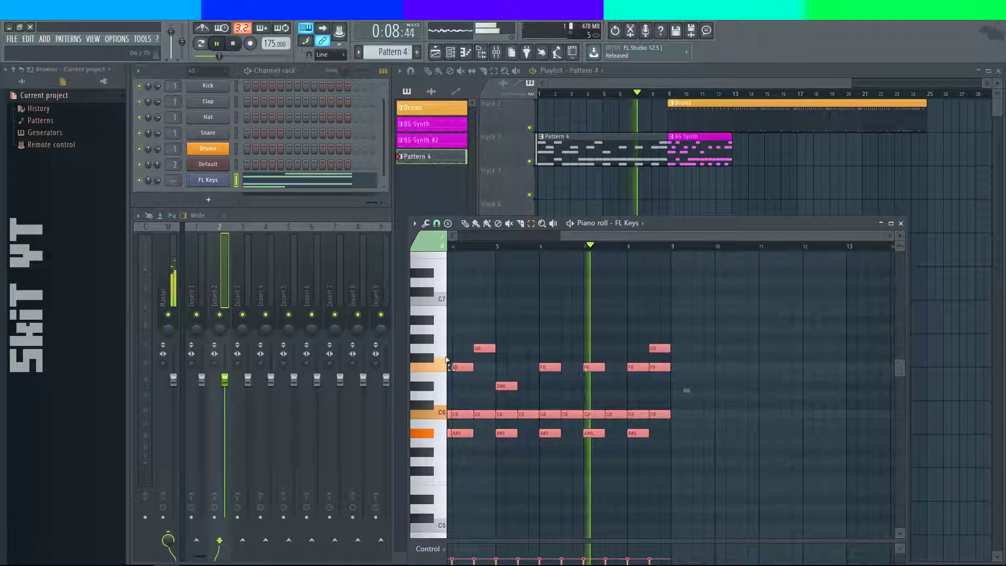
drag(681, 431, 811, 451)
key(ctrl+a)
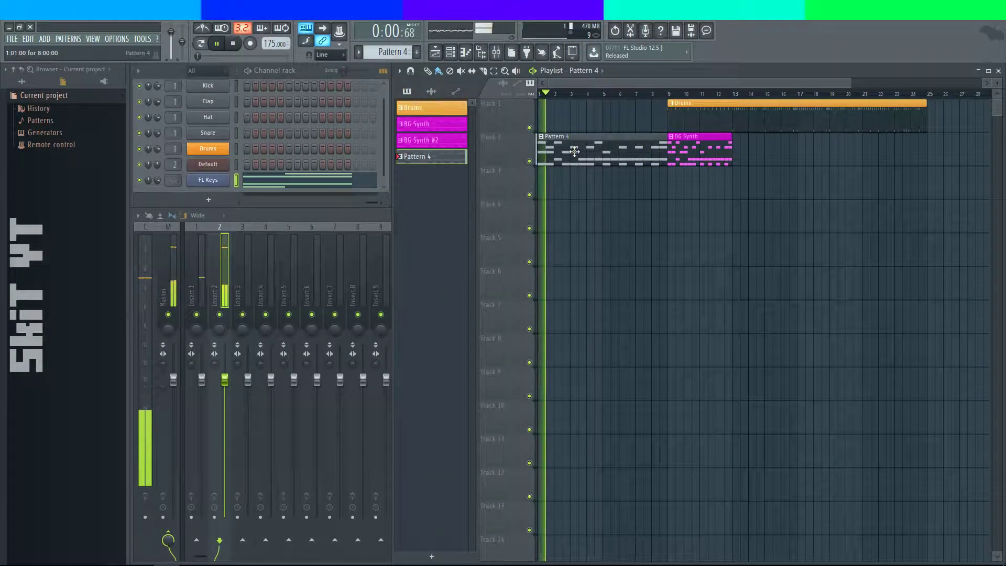
- Reopen Pattern 4's FL Keys notes and transpose them all up eight semitones, putting the highest note at D#7
key(F7)
scroll(513, 354, up, 2)
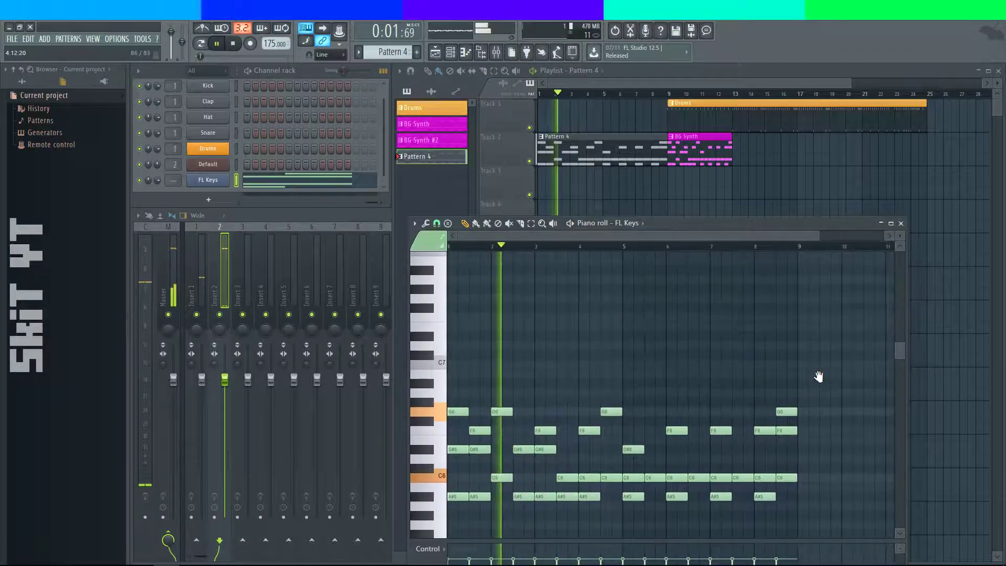
click(551, 364)
drag(551, 363, 547, 430)
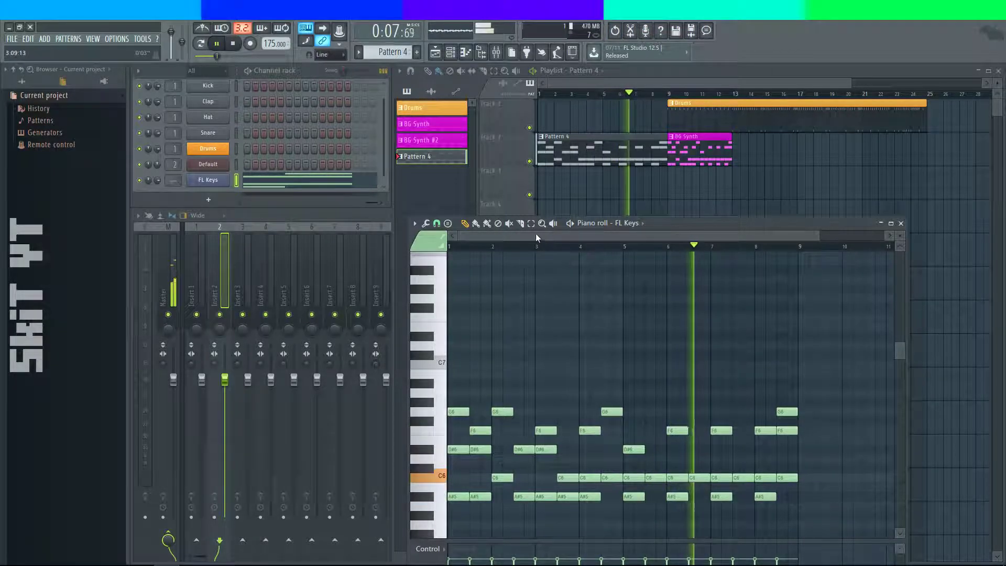
drag(817, 529, 458, 319)
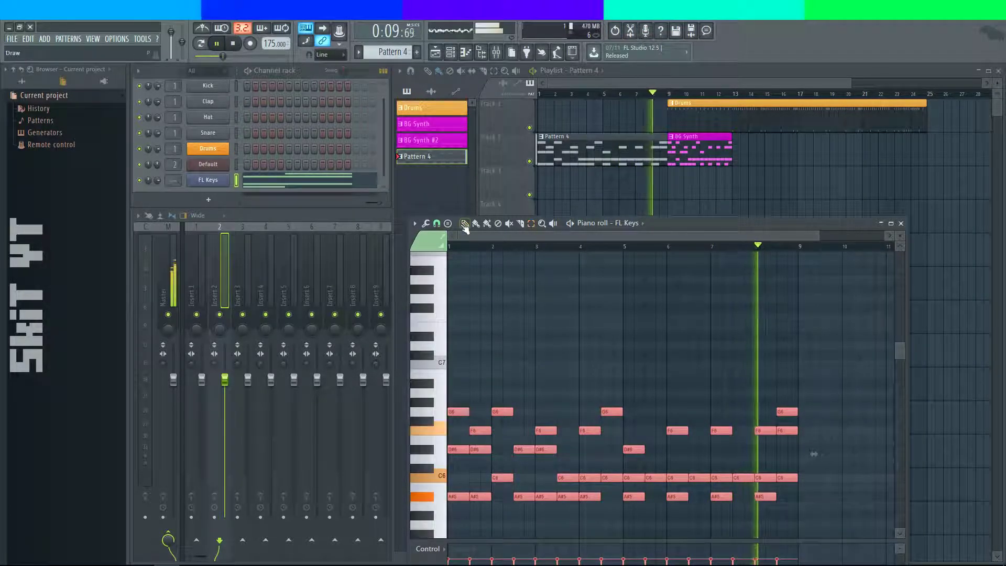
drag(459, 411, 460, 335)
- Set the playlist's time selection to bars 1 to 8 over the Pattern 4 clip and deselect the clip
drag(671, 96, 462, 76)
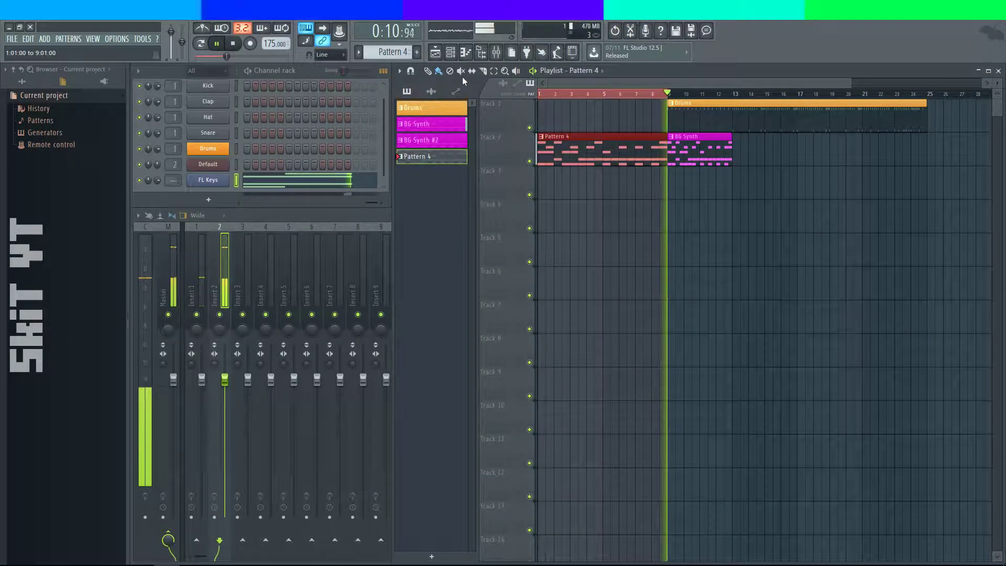
click(561, 167)
right_click(560, 166)
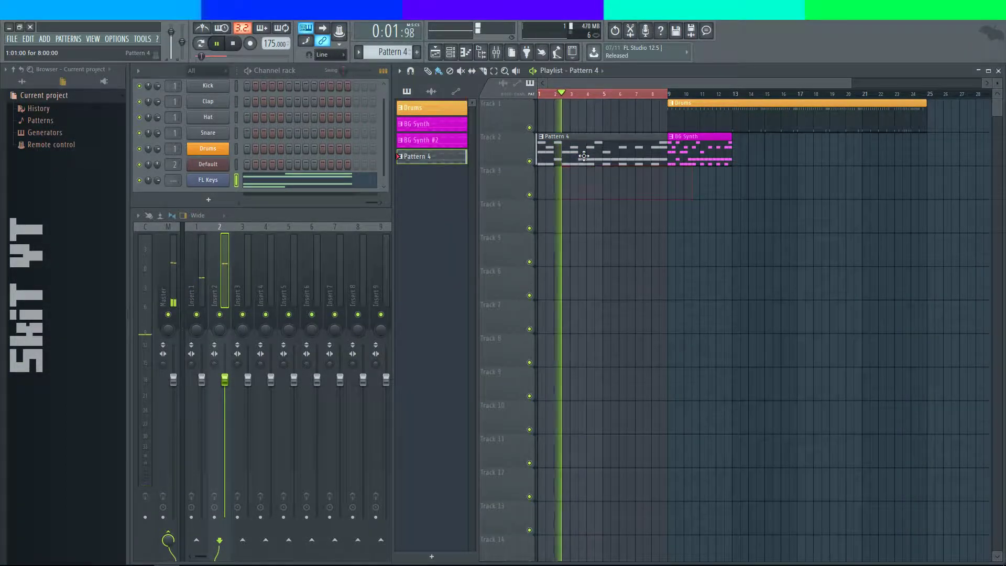
- Transpose all of Pattern 4's FL Keys notes down in two moves, putting the highest note at C7 and finally at A#6
scroll(527, 398, up, 2)
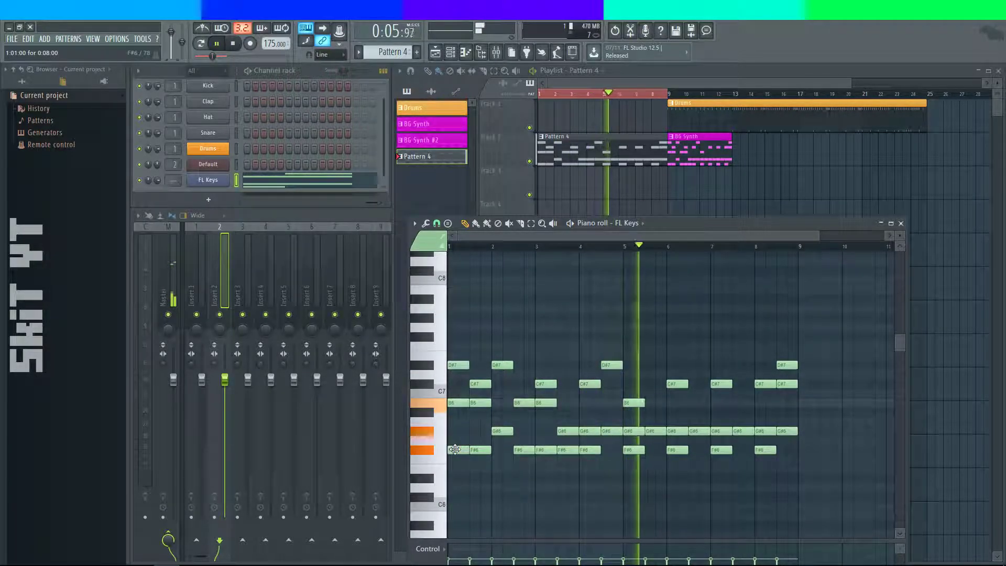
drag(840, 491, 745, 437)
key(ctrl+a)
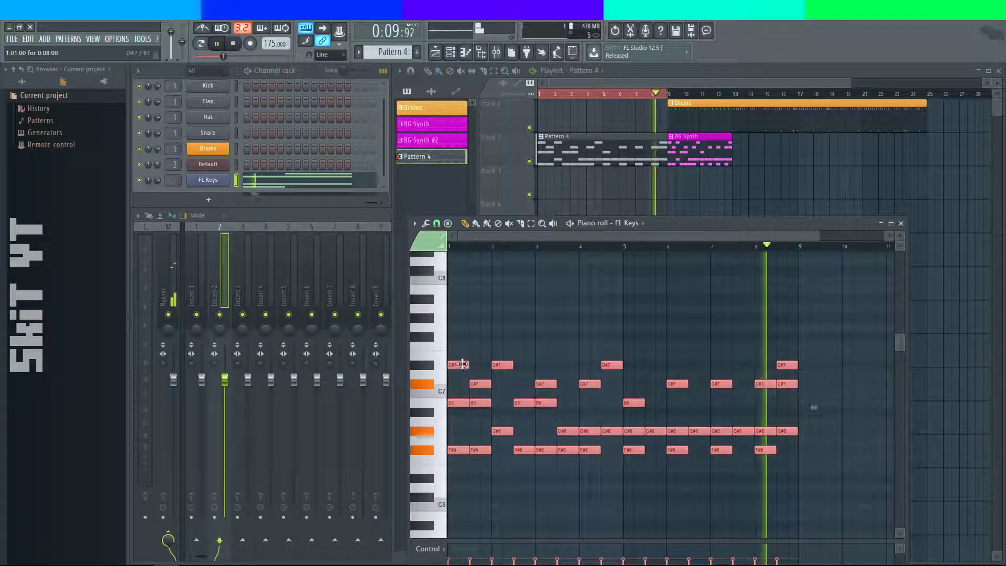
drag(462, 369, 456, 399)
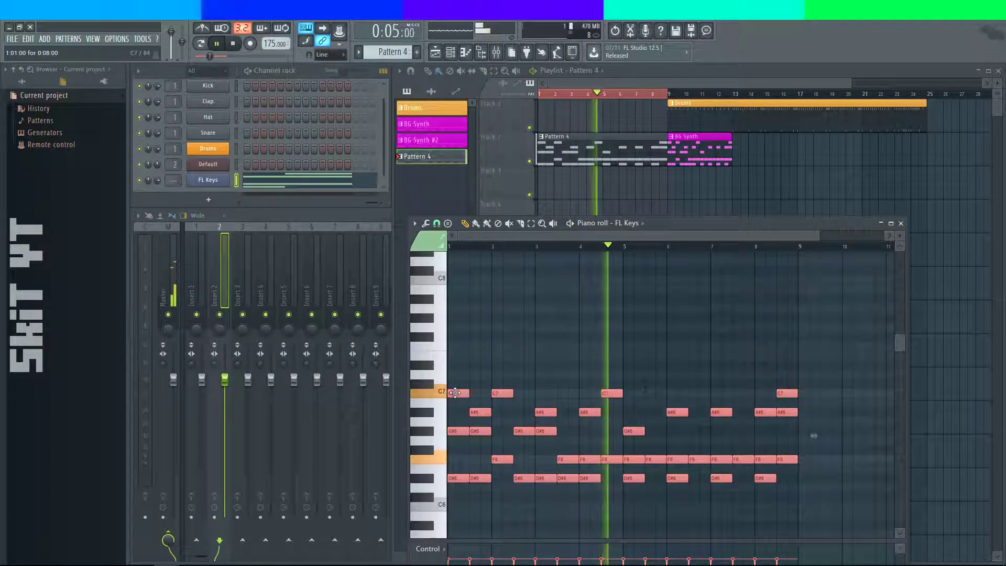
mouse_move(455, 393)
mouse_down()
mouse_move(459, 423)
mouse_move(457, 413)
mouse_up()
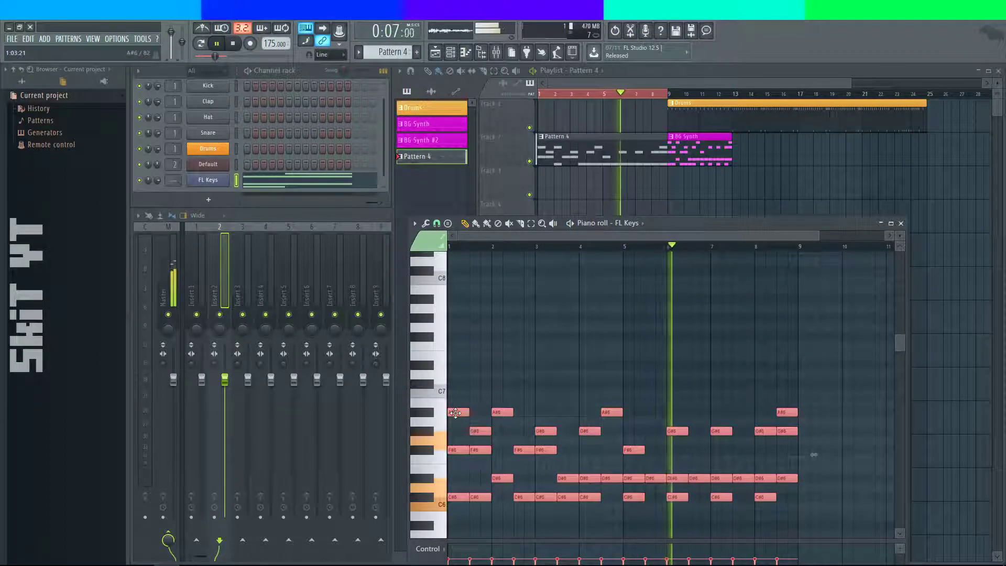
scroll(610, 449, down, 3)
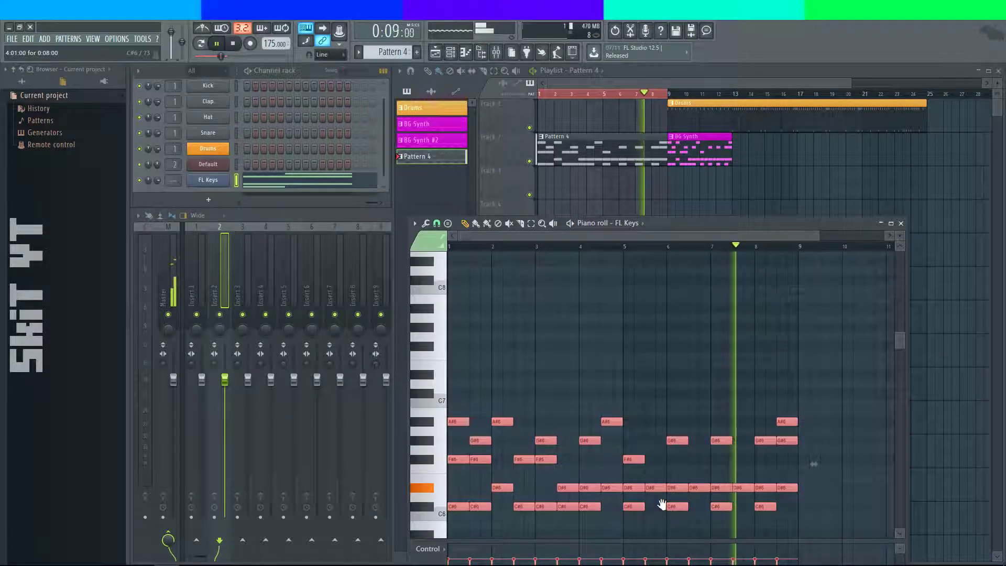
- Transpose all of Pattern 4's FL Keys notes up one octave, putting the highest note at A#7, and close the piano roll
scroll(550, 440, up, 2)
scroll(469, 427, up, 2)
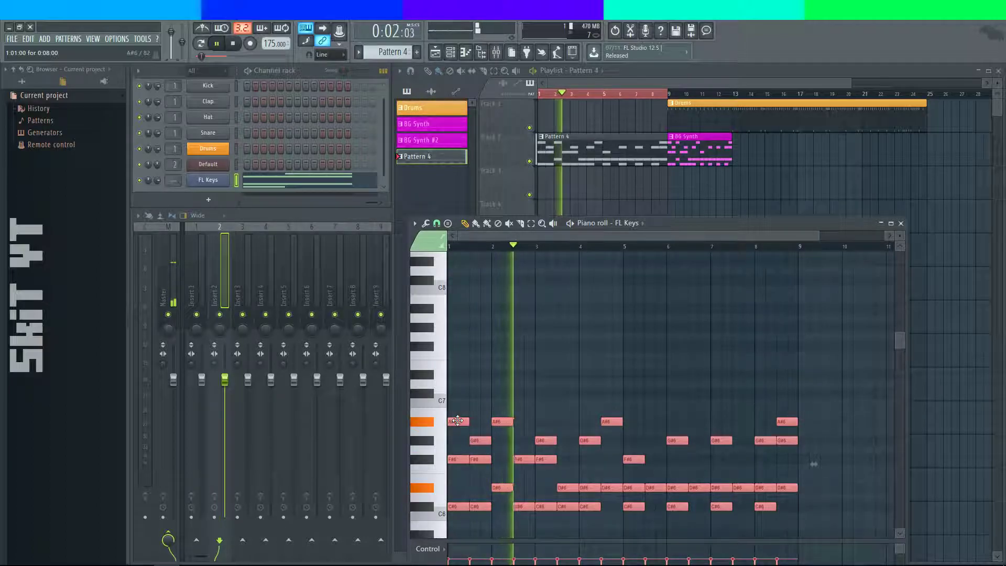
drag(457, 421, 455, 305)
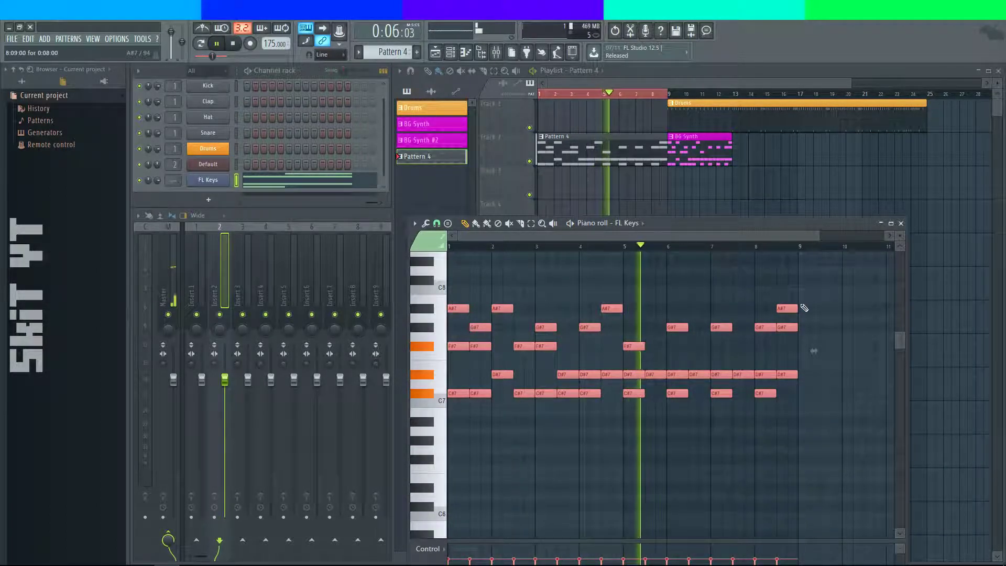
click(901, 223)
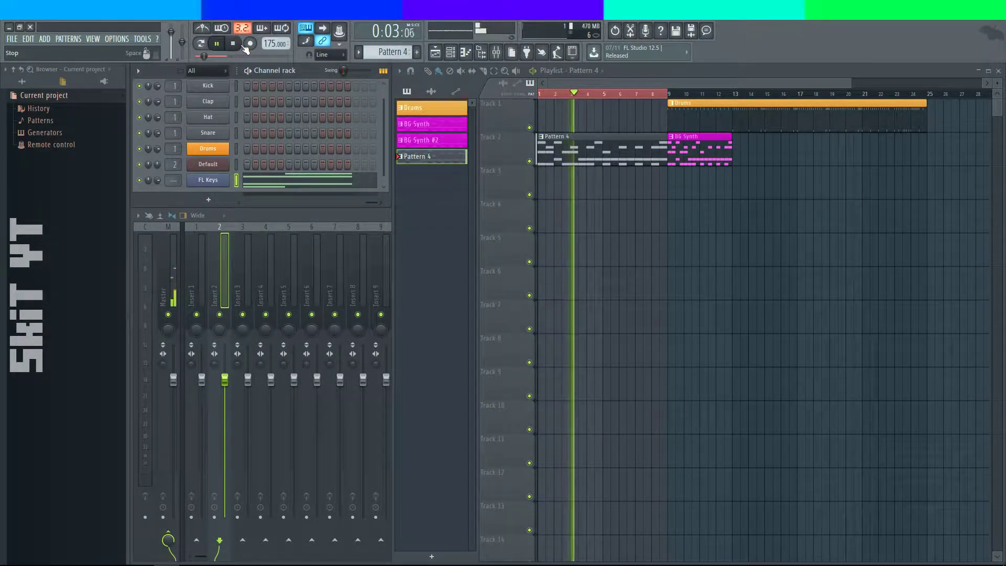
- Check the YouTube live dashboard and the OBS streaming window, and switch to GIMP
key(alt+Tab)
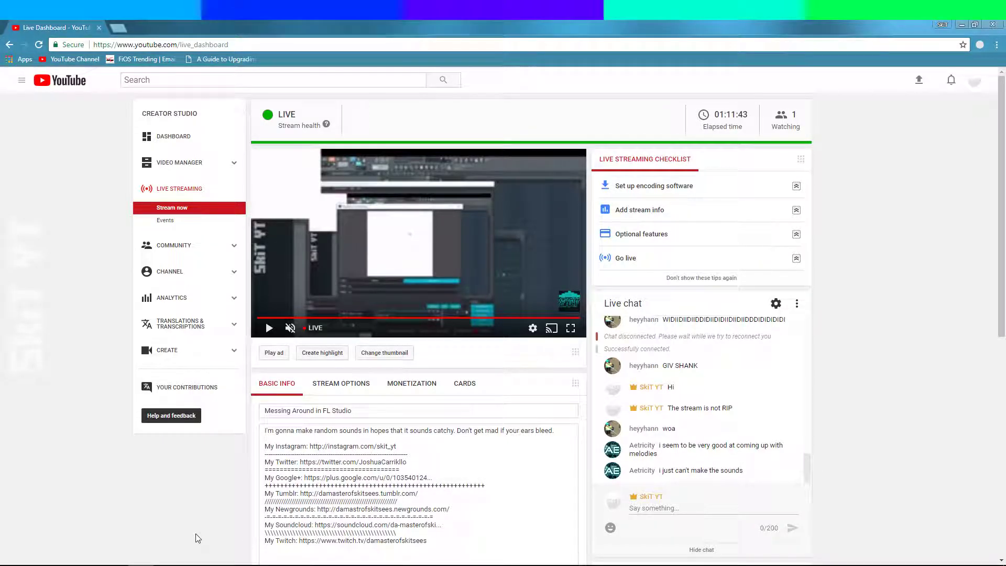
click(192, 565)
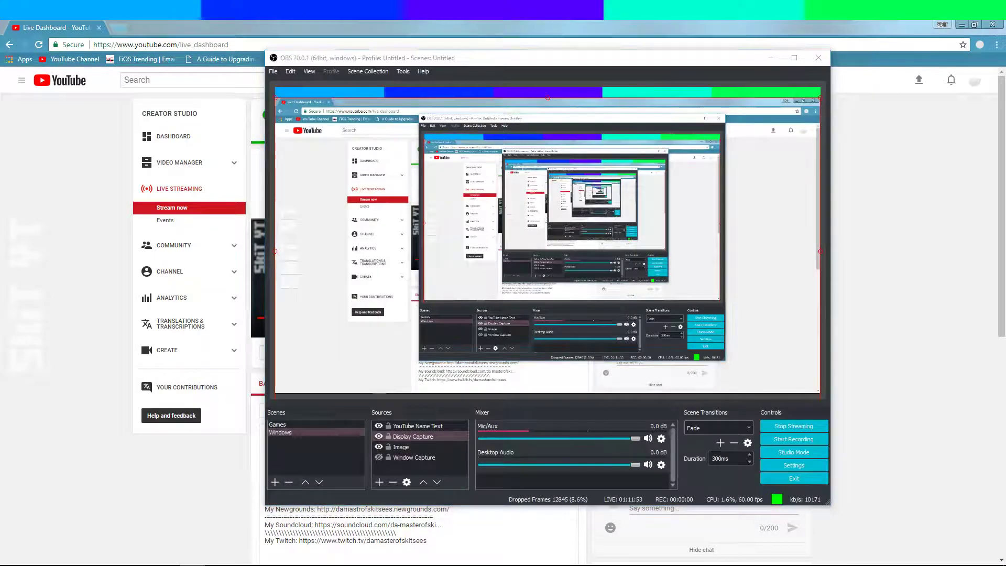
key(alt+Tab)
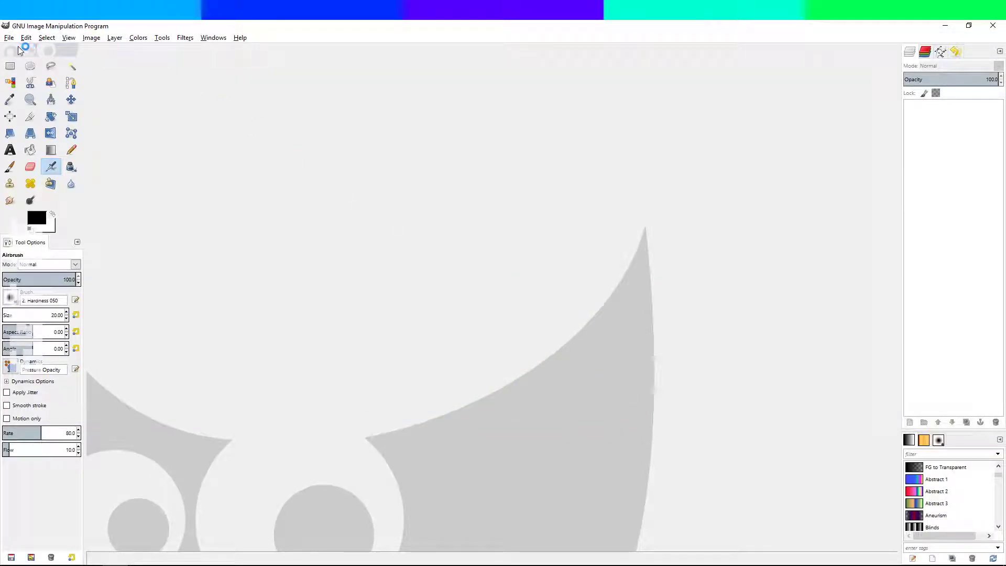
click(9, 38)
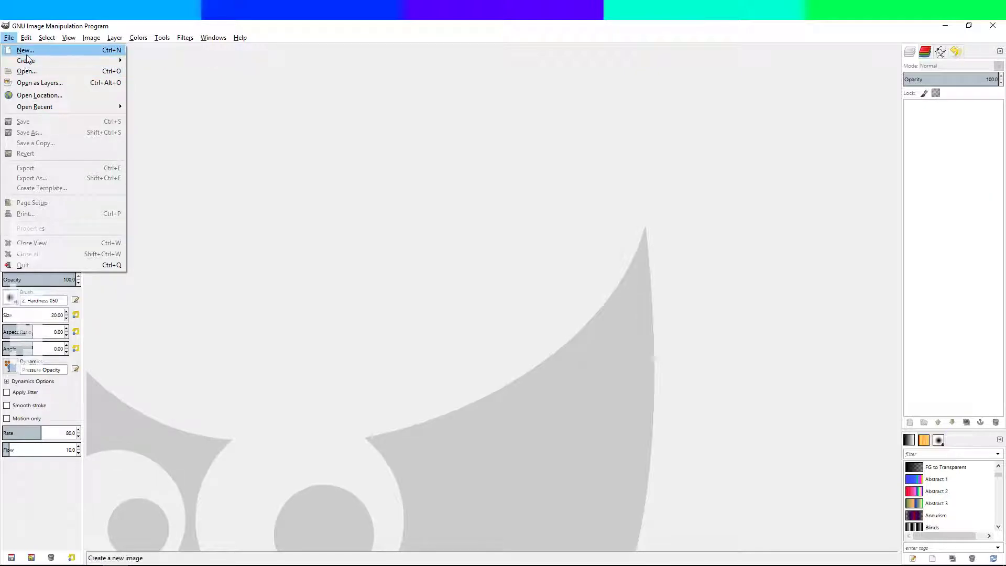
click(23, 50)
click(175, 149)
- Open the recently used file FL Studio Stream Thumbnail 1.png as layers
click(9, 37)
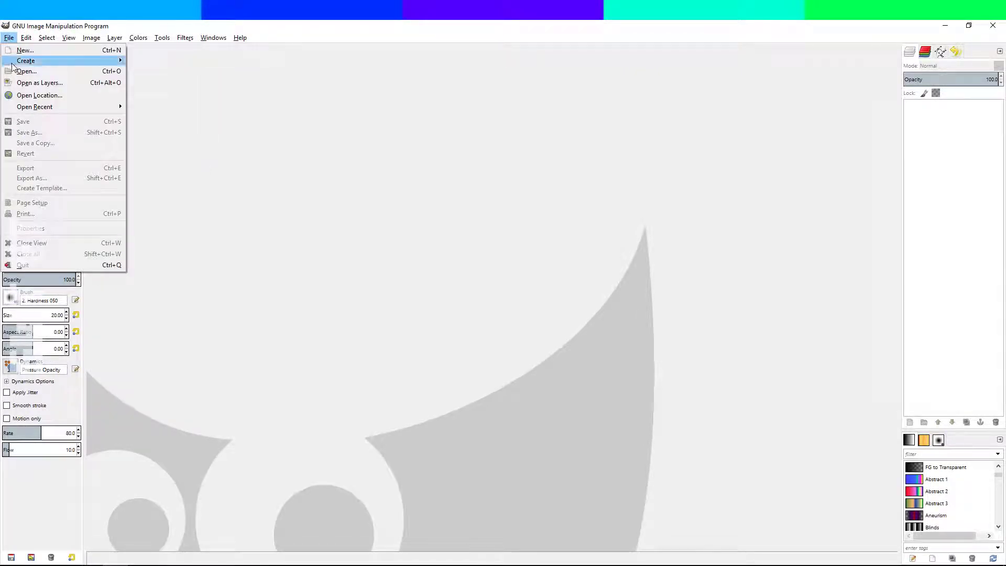
click(31, 81)
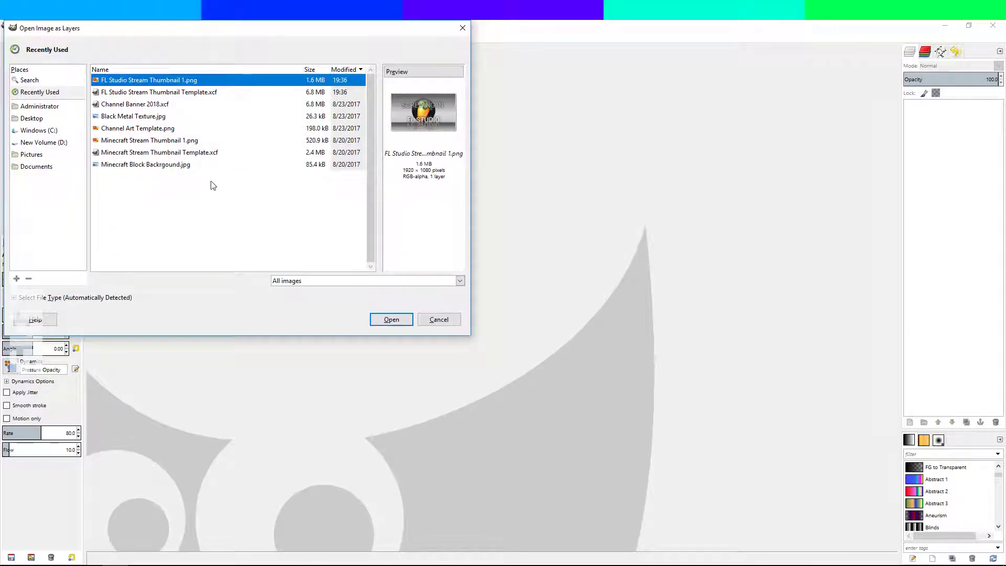
click(192, 93)
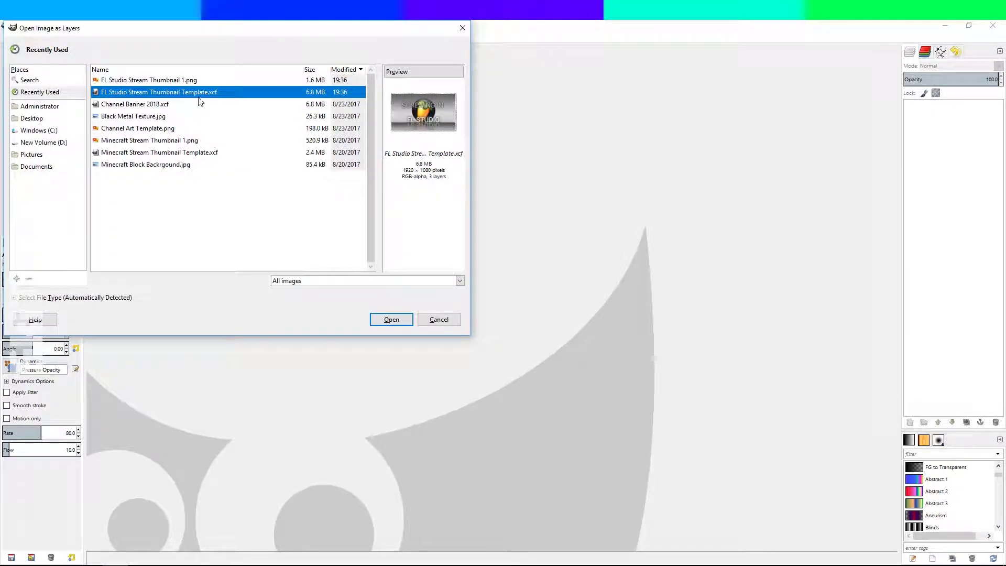
click(189, 111)
click(188, 108)
click(191, 81)
click(394, 320)
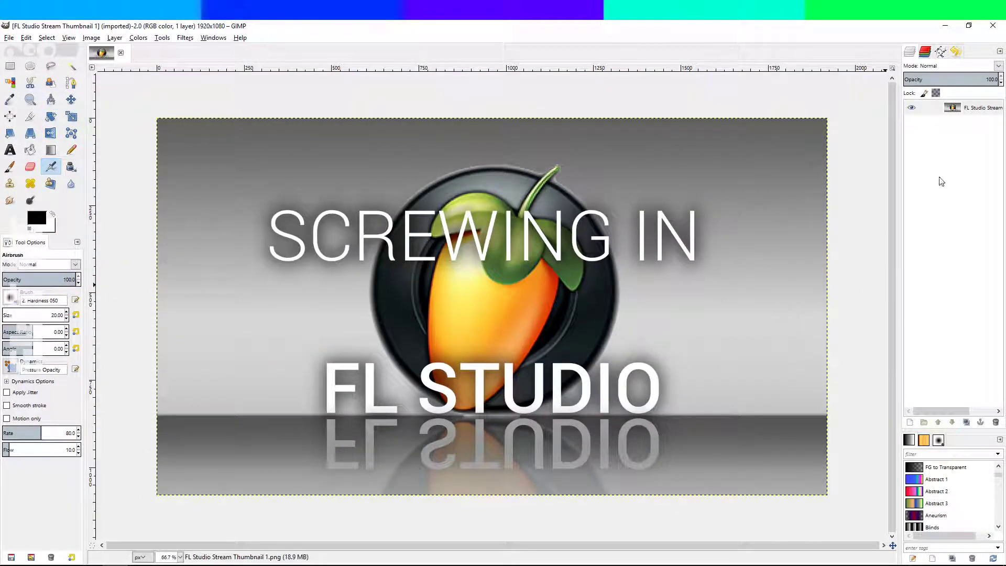
- Delete the thumbnail layer to leave an empty canvas
click(985, 108)
right_click(963, 173)
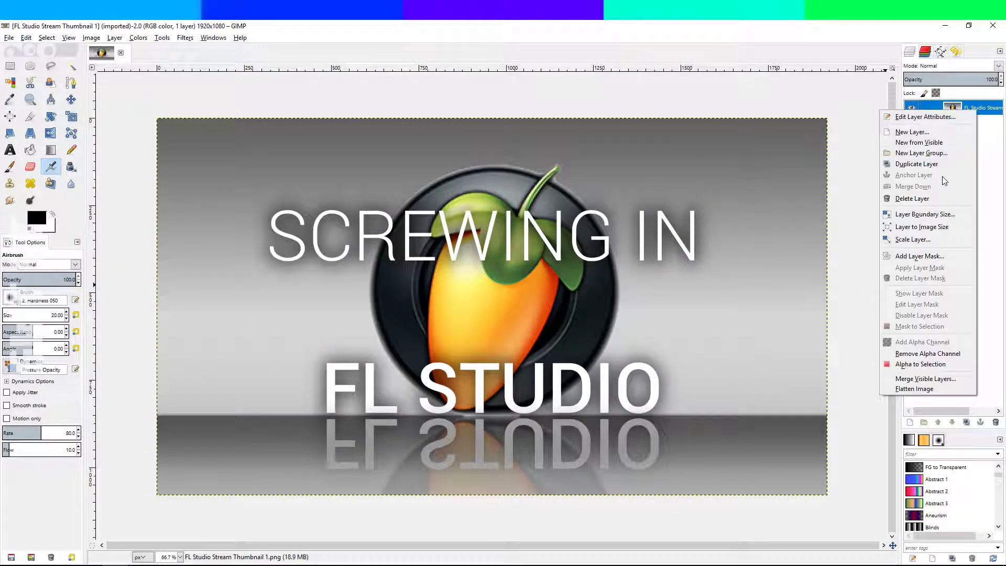
click(914, 202)
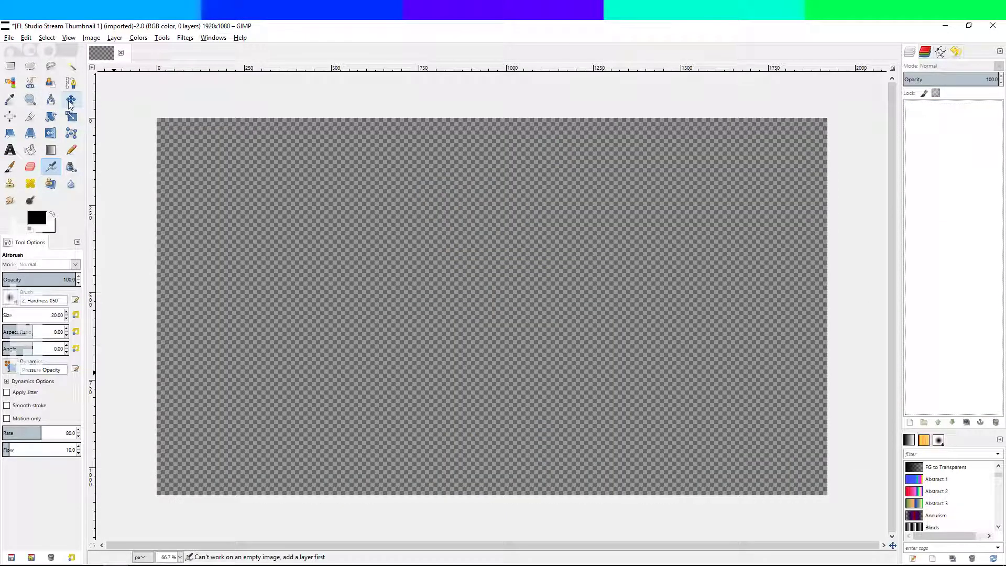
scroll(196, 194, up, 1)
scroll(293, 209, down, 2)
scroll(293, 209, up, 2)
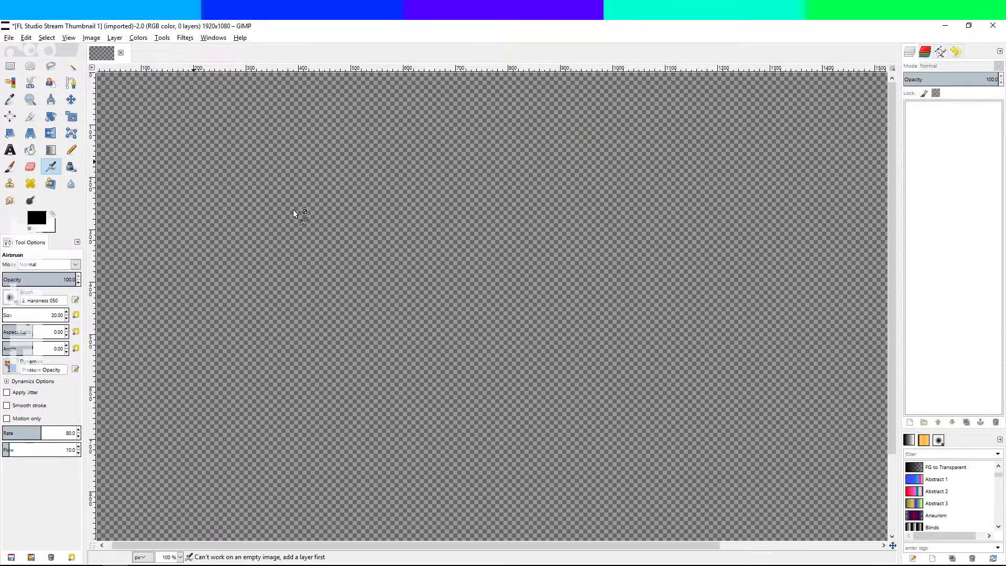
scroll(226, 185, down, 4)
scroll(285, 215, up, 2)
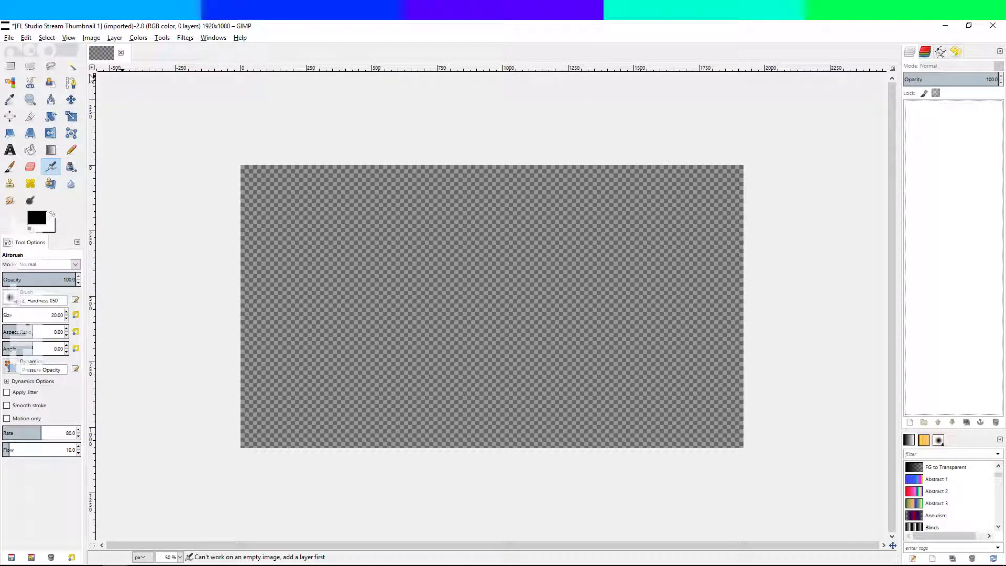
- Select the Pencil tool and set its brush size to 1 for painting single pixels at the canvas's upper-left corner
click(72, 151)
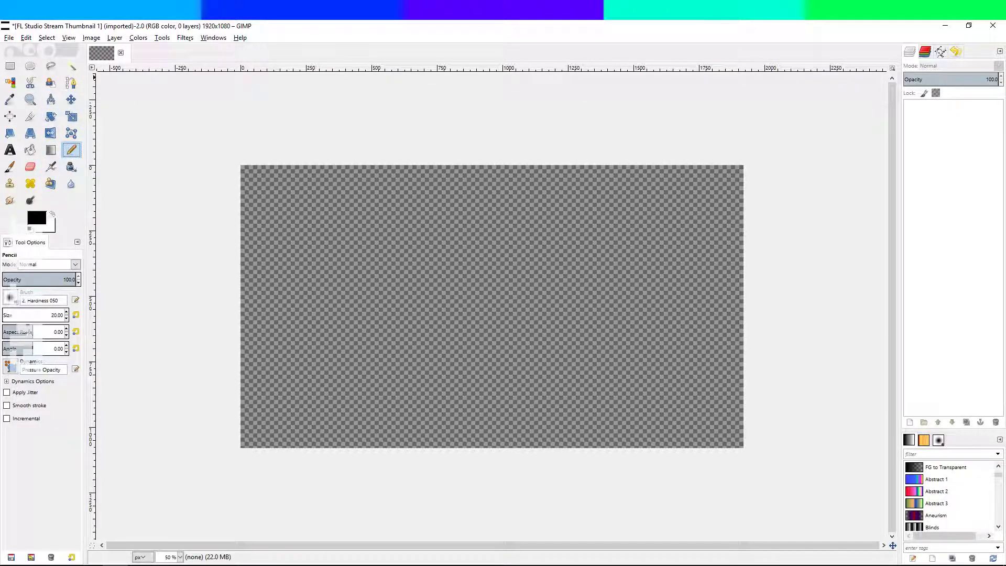
scroll(247, 186, up, 7)
drag(494, 306, 672, 405)
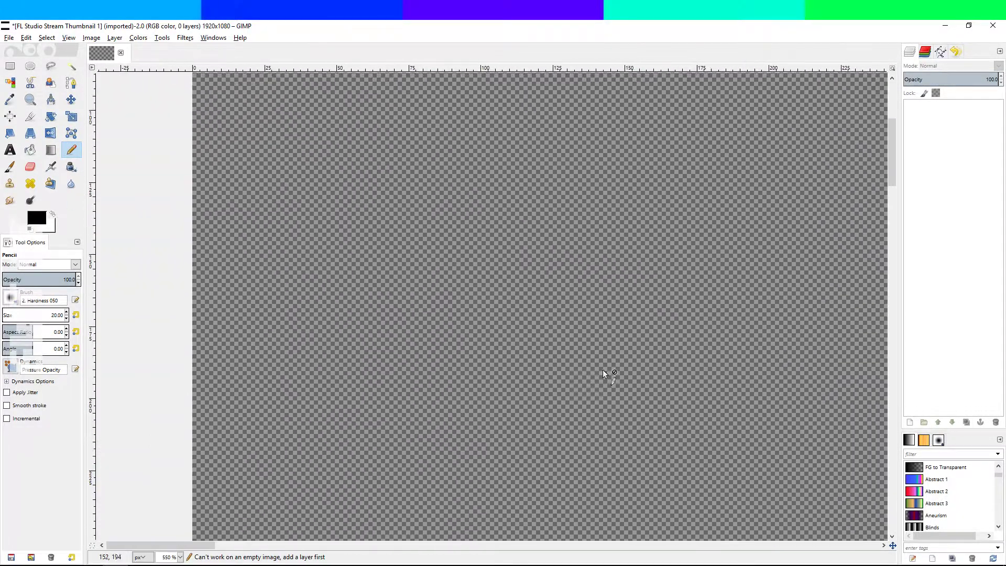
drag(341, 210, 639, 399)
drag(537, 110, 472, 332)
scroll(423, 226, up, 4)
scroll(527, 139, up, 7)
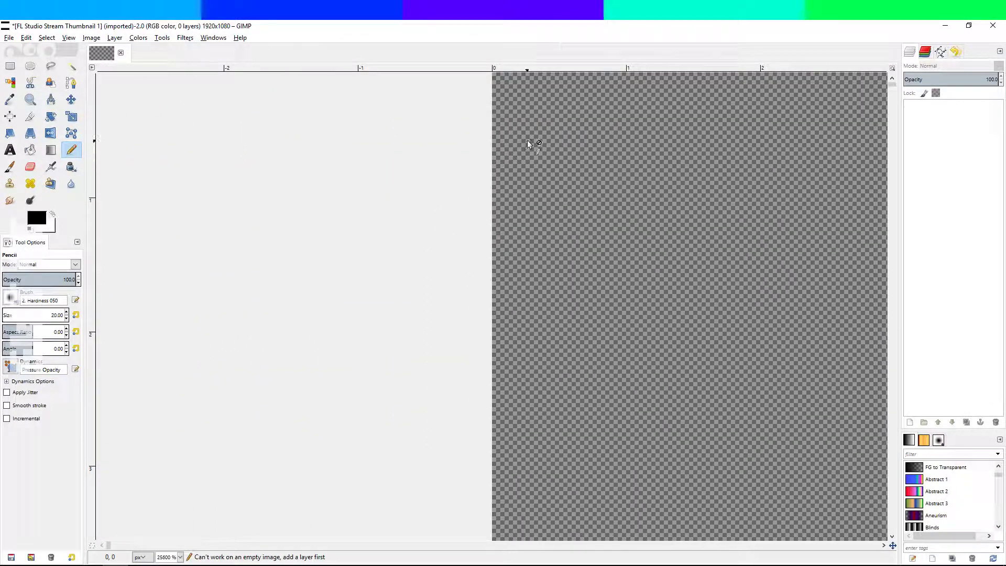
click(67, 318)
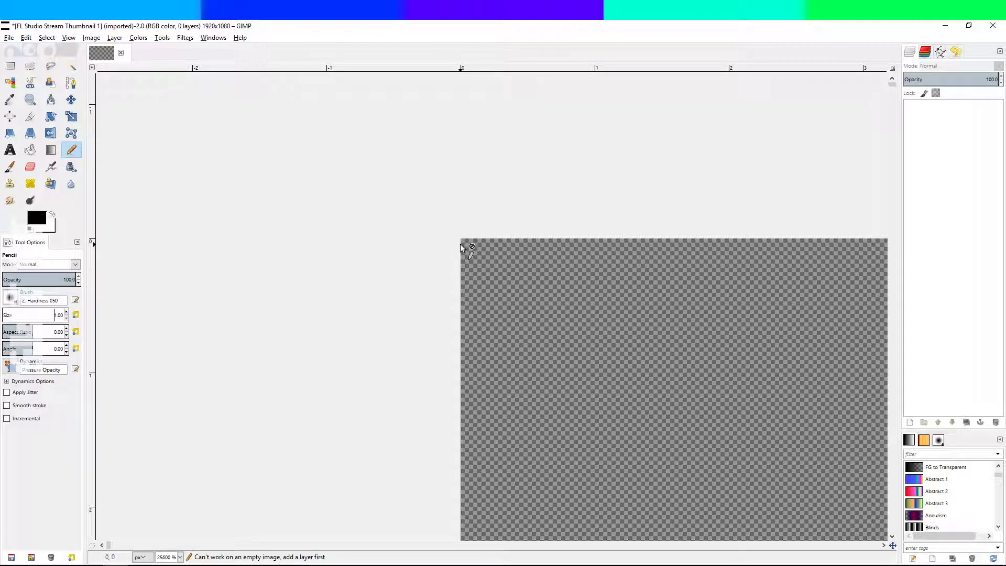
drag(460, 244, 433, 249)
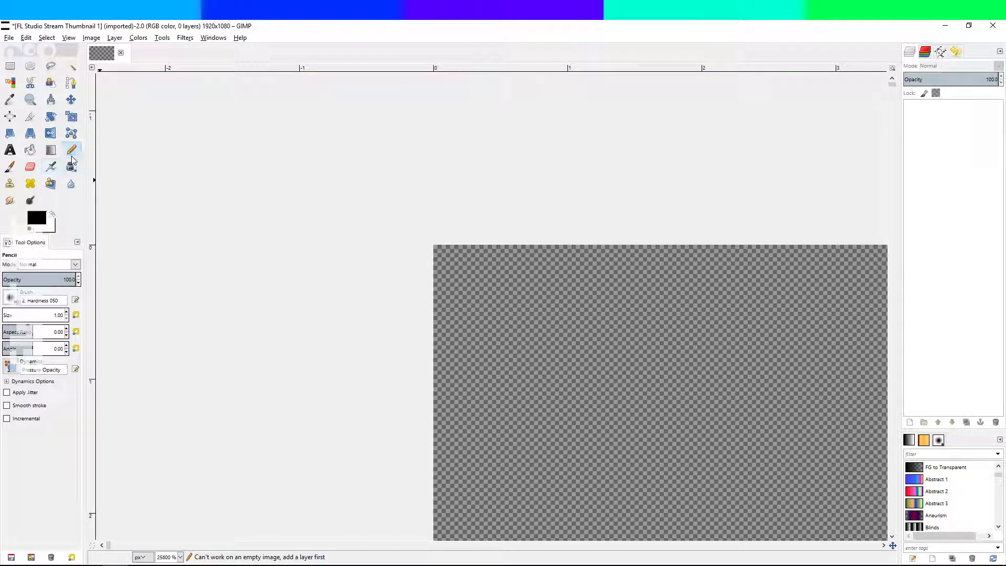
drag(422, 304, 280, 263)
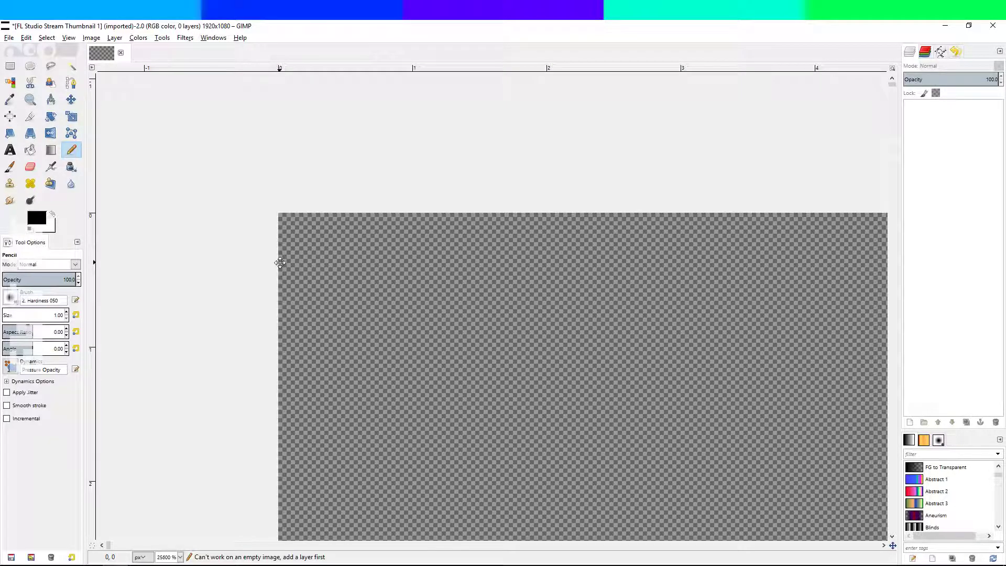
- Add a new 1920 × 1080 px layer named Layer with transparency as its fill
right_click(938, 177)
click(870, 195)
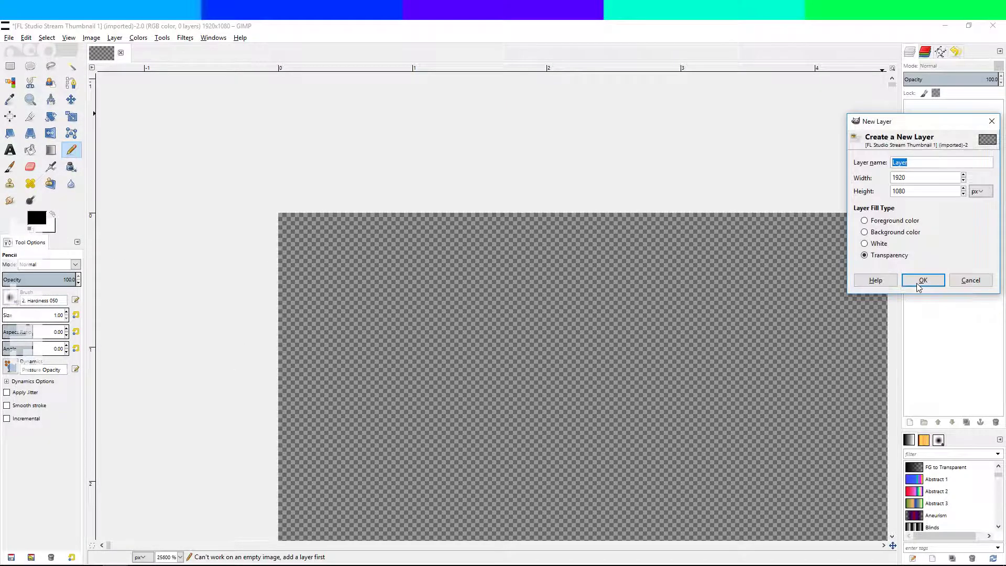
click(918, 284)
- Paint the canvas's upper-left corner pixel black and the pixel directly to its right white
click(322, 264)
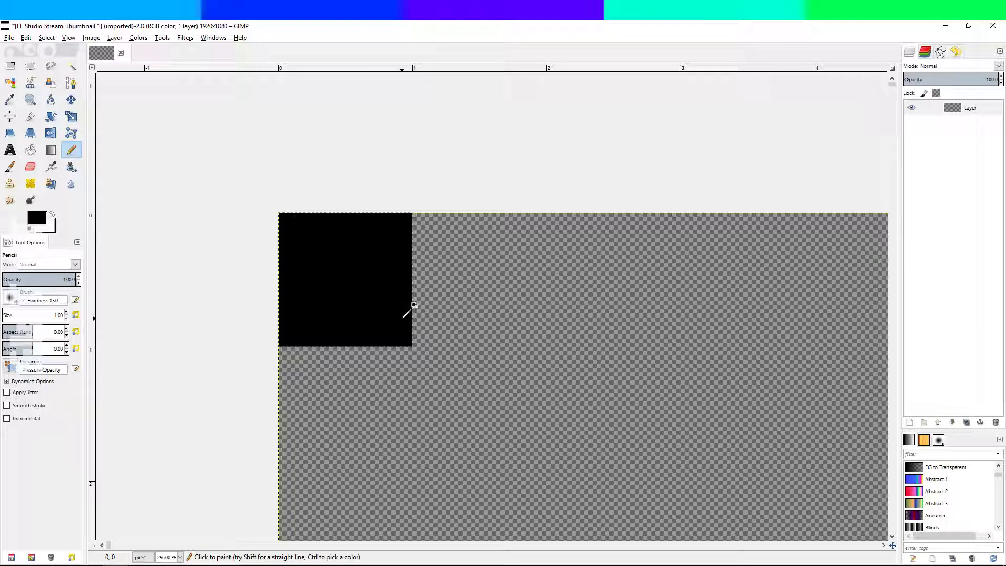
key(ctrl+z)
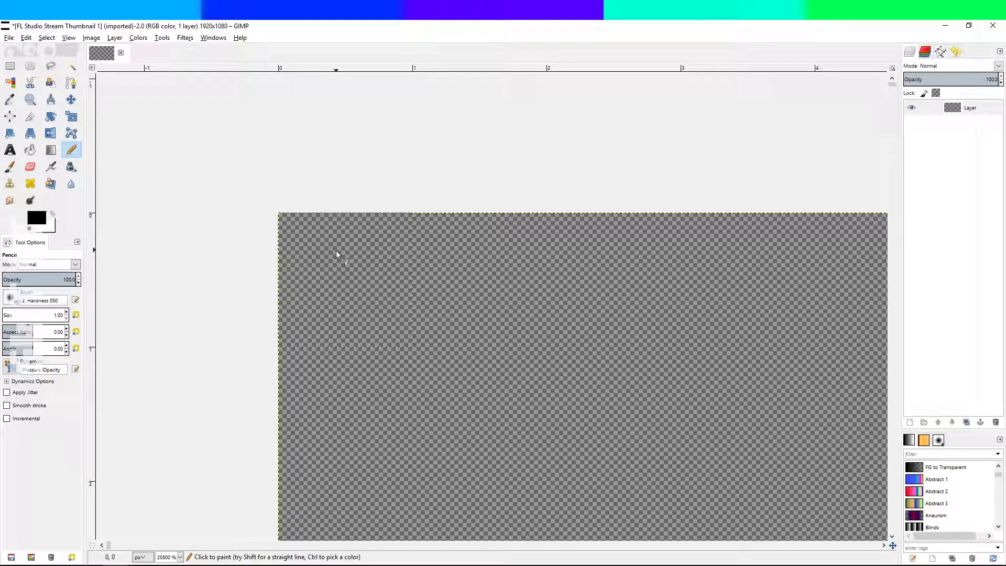
click(317, 282)
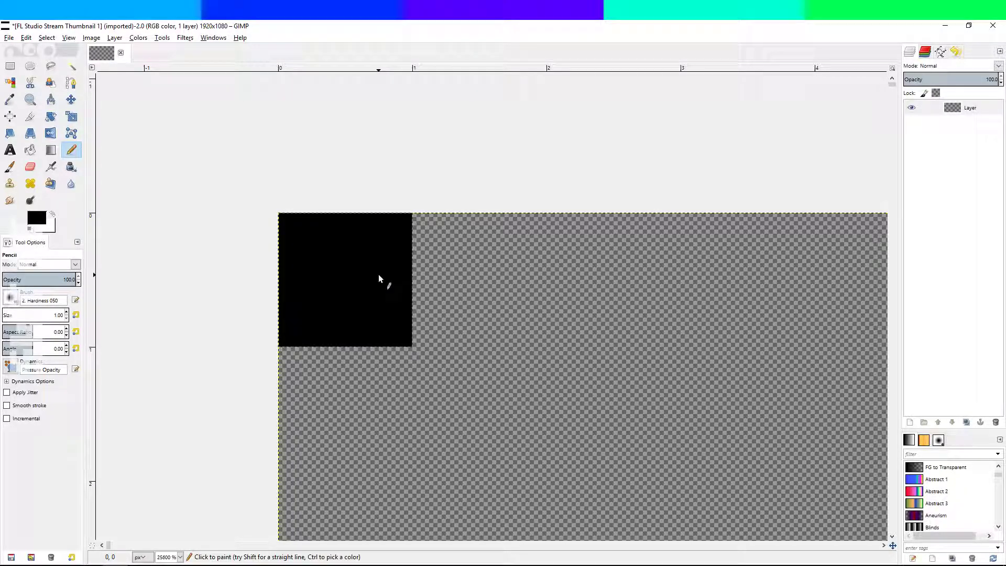
click(53, 215)
click(490, 285)
key(space)
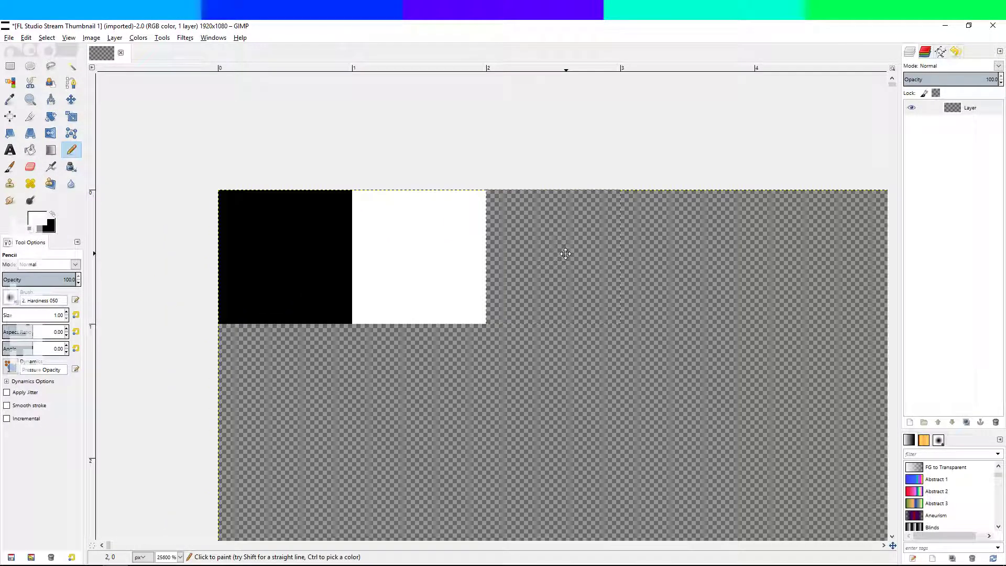
click(52, 215)
click(252, 375)
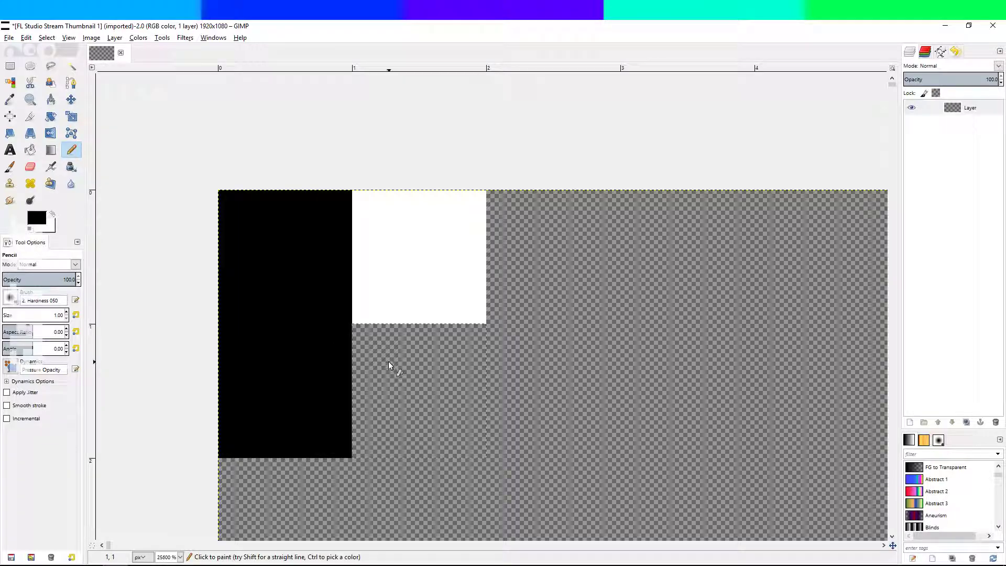
key(ctrl+z)
click(52, 216)
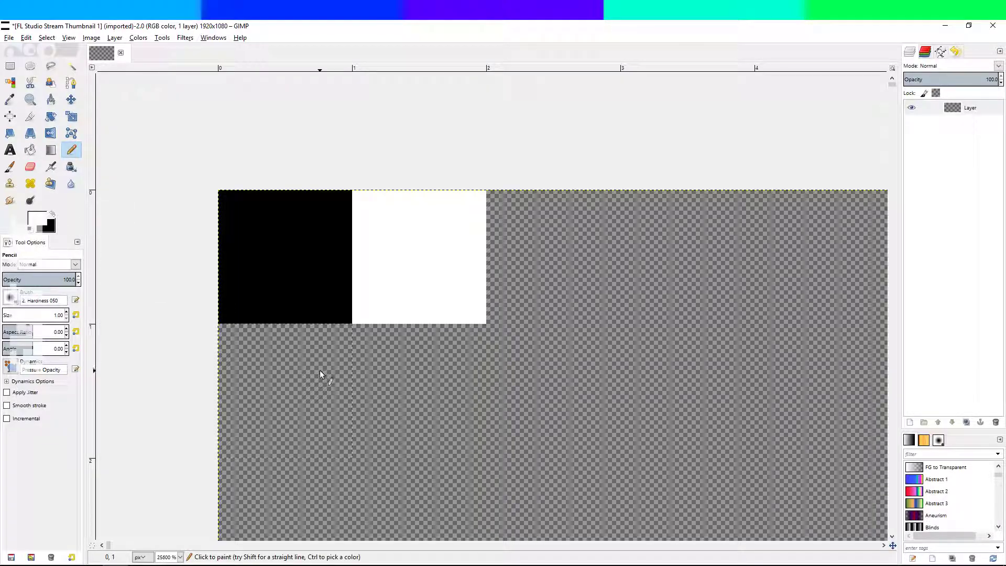
- Paint the pixel below the black corner pixel white and the pixel diagonal to the corner black
click(321, 374)
click(52, 215)
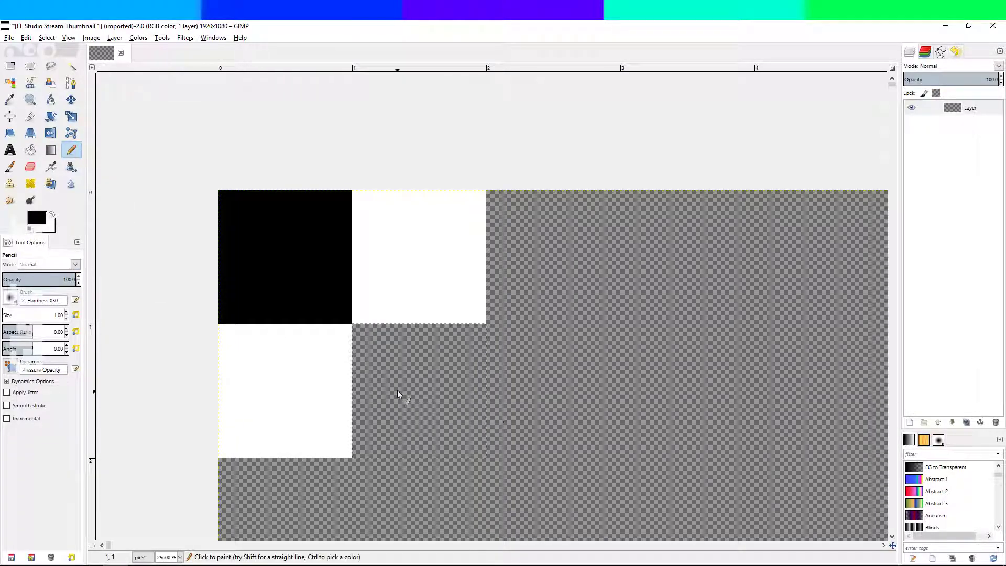
click(398, 394)
- Check the YouTube live dashboard and return to the GIMP image
key(alt+Tab)
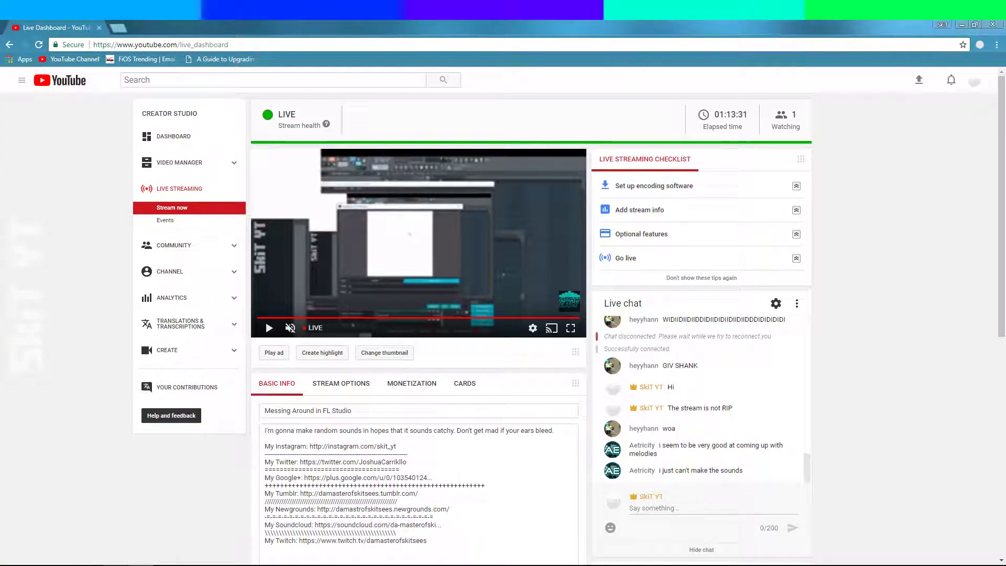
key(alt+Tab)
- Return to the GIMP image and paint alternating black pixels across the canvas's top two rows as far as pixel (8, 0)
scroll(597, 286, down, 4)
scroll(601, 277, up, 1)
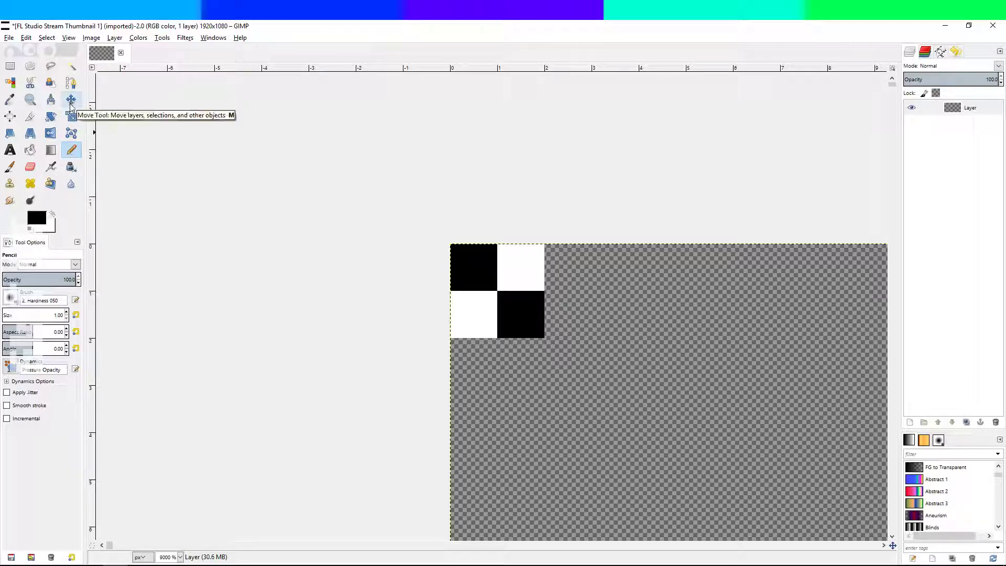
scroll(484, 246, right, 2)
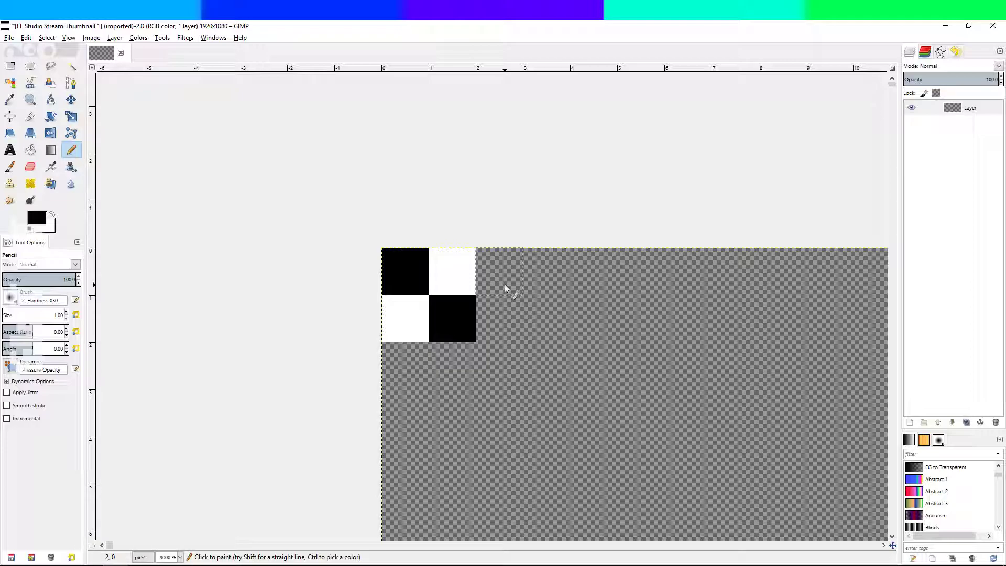
click(505, 285)
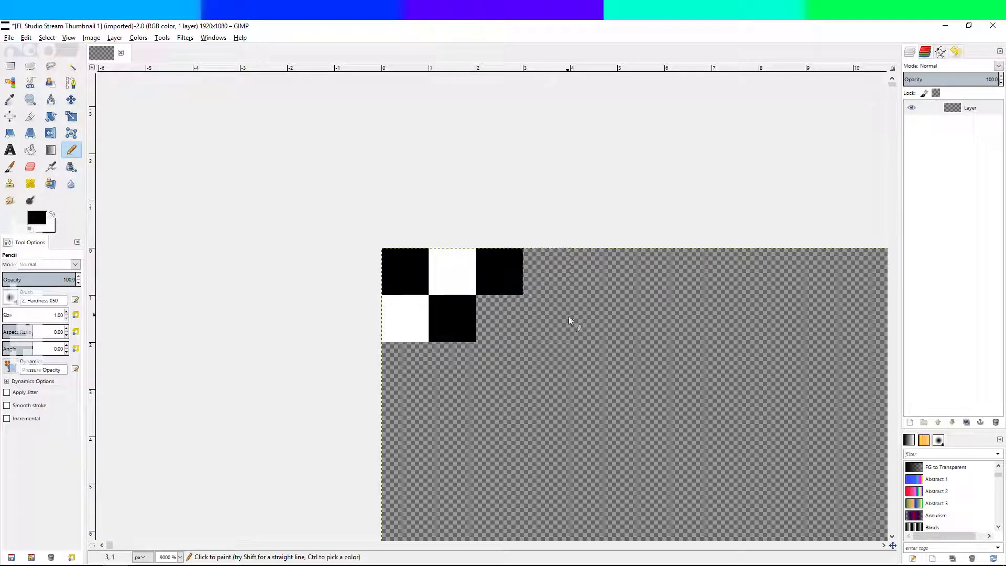
click(560, 318)
click(587, 280)
click(640, 318)
click(688, 273)
click(735, 319)
click(772, 282)
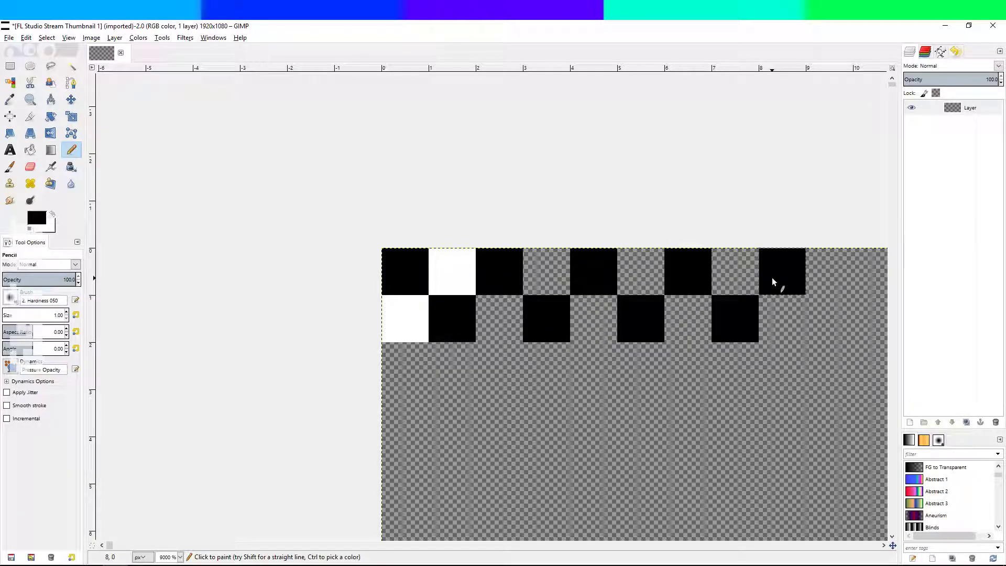
- Extend the alternating black pixels along the top two rows from column 9 to pixel (12, 0)
scroll(772, 281, right, 3)
scroll(772, 282, down, 1)
click(666, 280)
click(702, 247)
click(759, 279)
click(855, 233)
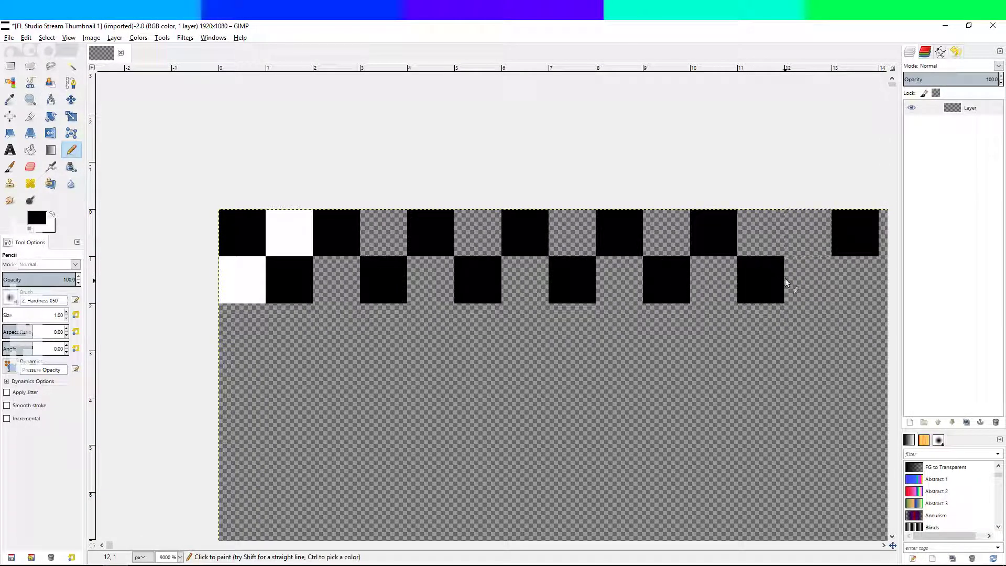
click(801, 236)
scroll(676, 242, down, 4)
drag(668, 251, 460, 265)
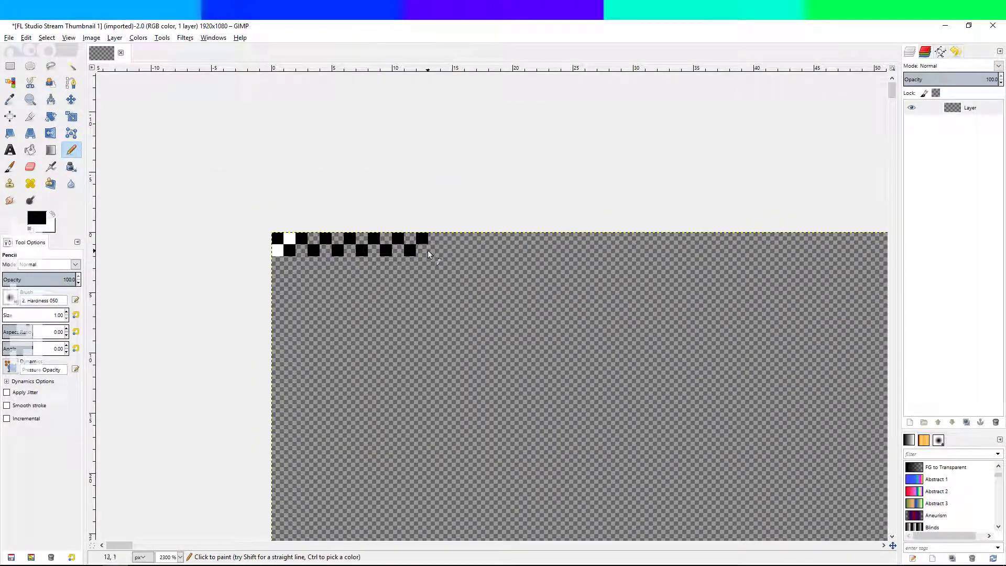
- Continue the two-row black checker strip along the top edge to pixel (25, 1), undoing a misplaced pixel
click(443, 244)
key(ctrl+z)
click(511, 253)
click(541, 237)
click(557, 247)
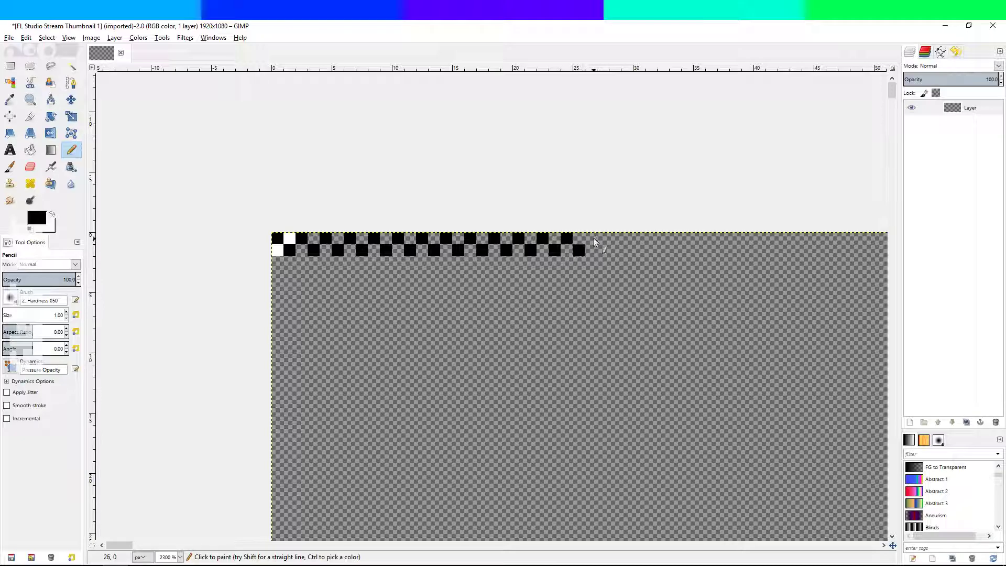
- Extend the top-edge checker strip of black pixels to pixel (48, 0), undoing any misplaced pixel
click(616, 241)
key(ctrl+z)
click(628, 250)
click(639, 241)
click(649, 248)
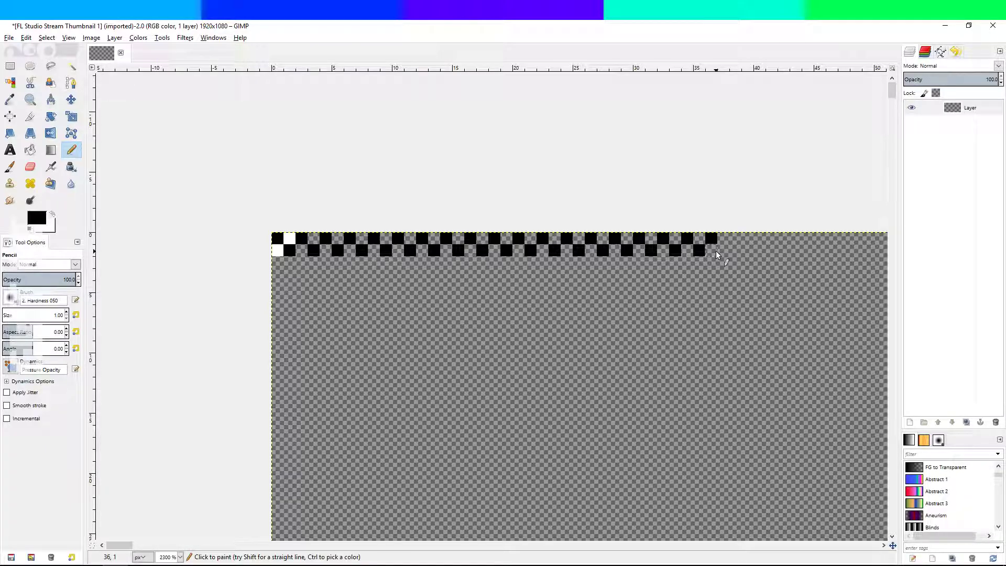
click(771, 250)
click(783, 238)
click(795, 251)
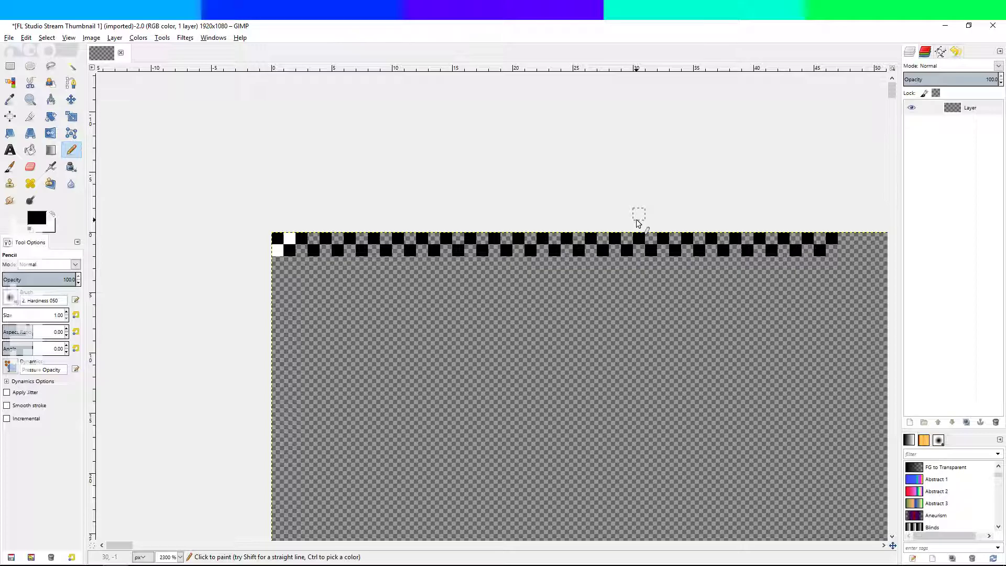
click(841, 251)
- Paint alternating black pixels down the canvas's first two columns from row 2 to pixel (1, 13)
click(278, 264)
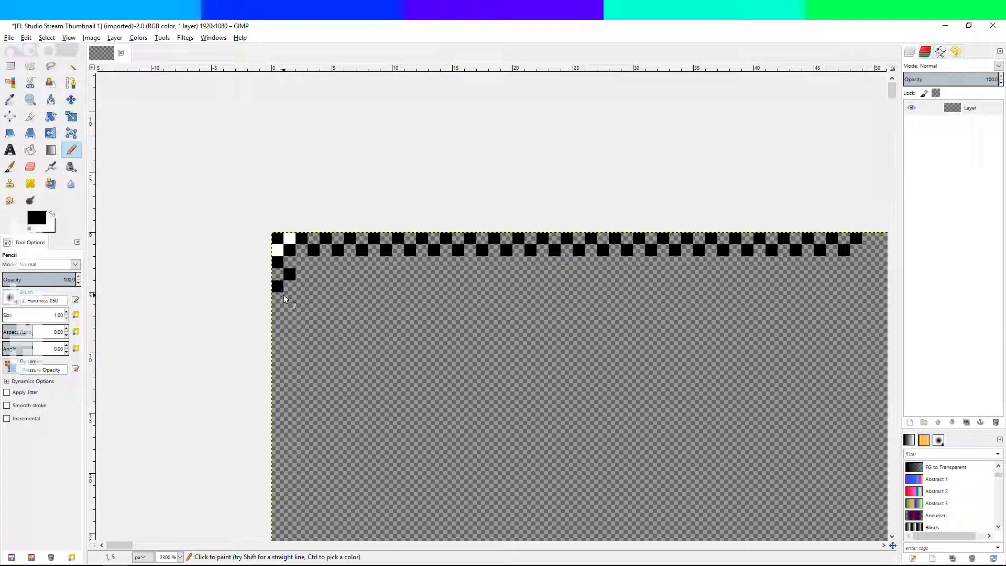
click(288, 322)
click(277, 359)
click(287, 375)
click(278, 386)
click(288, 394)
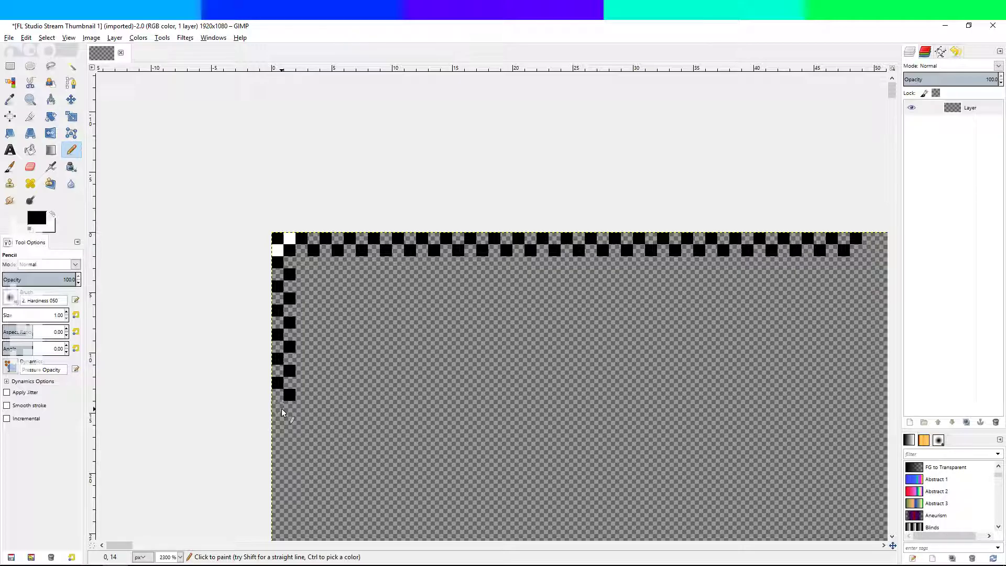
- Continue the alternating black pixels down the first two columns from row 14 to pixel (1, 19)
click(291, 416)
click(287, 430)
right_click(288, 427)
key(Escape)
click(280, 432)
click(285, 464)
- Erase the misplaced black pixel at (1, 16) with the Eraser and switch back to the Pencil
click(30, 167)
click(7, 430)
click(290, 432)
click(72, 150)
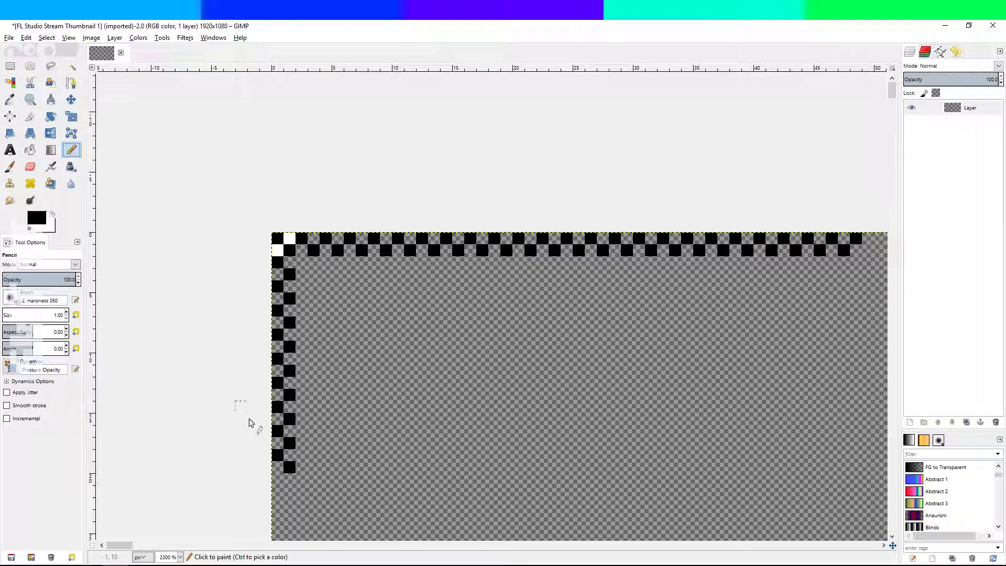
- Extend the black checker pattern down the first two columns to pixel (1, 27), clearing the misplaced pixels along the way
click(281, 482)
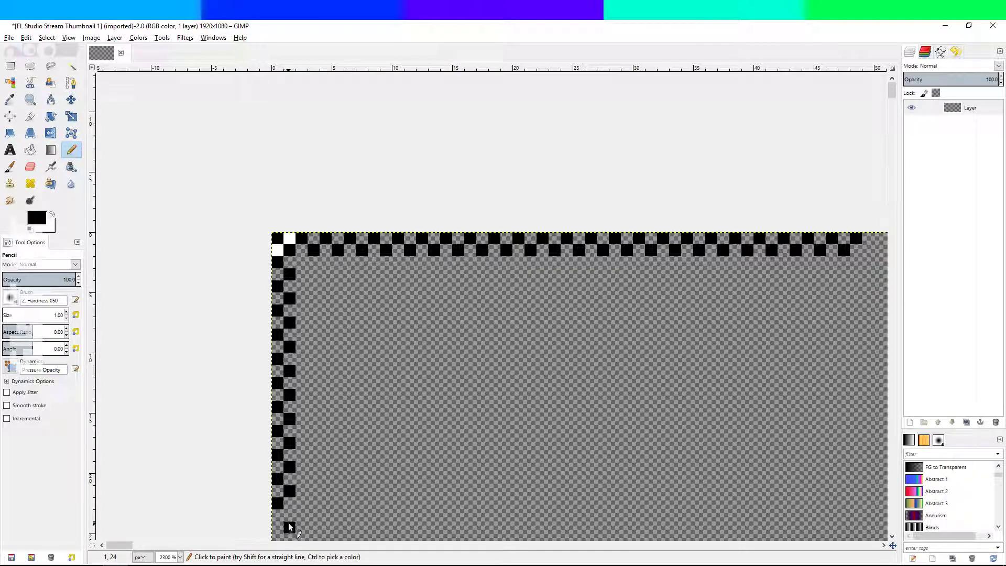
click(290, 515)
click(286, 532)
click(278, 527)
scroll(236, 512, down, 3)
scroll(236, 512, right, 1)
click(260, 455)
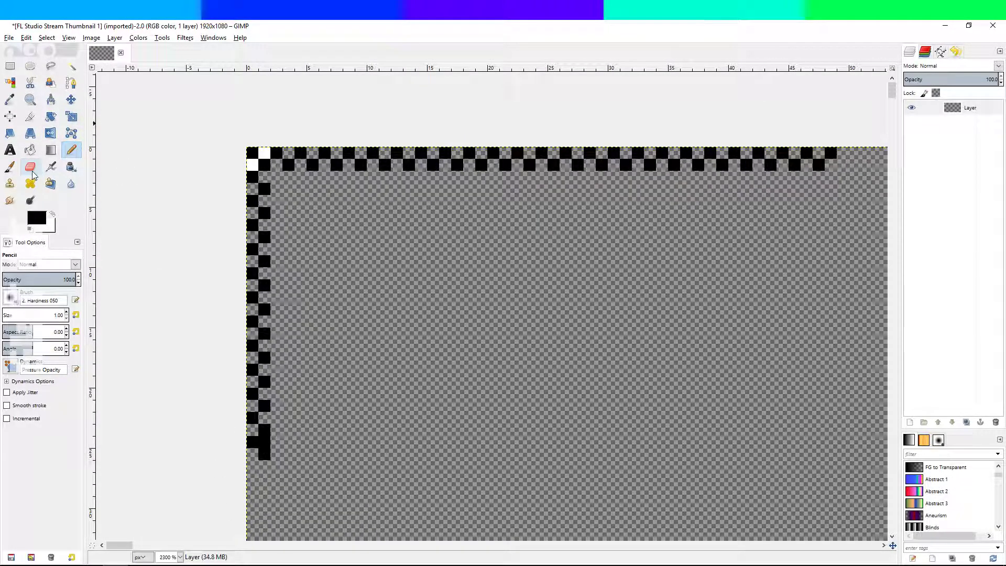
click(253, 463)
click(263, 479)
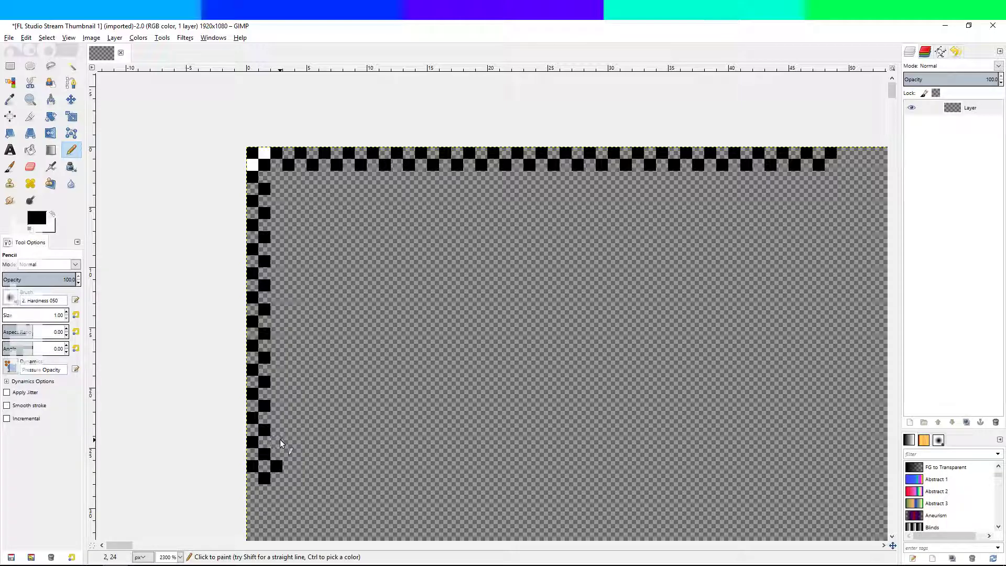
- Paint every other pixel of the third column black, working upward to pixel (2, 4) and undoing a misplaced one
click(279, 397)
key(ctrl+z)
click(278, 371)
click(274, 343)
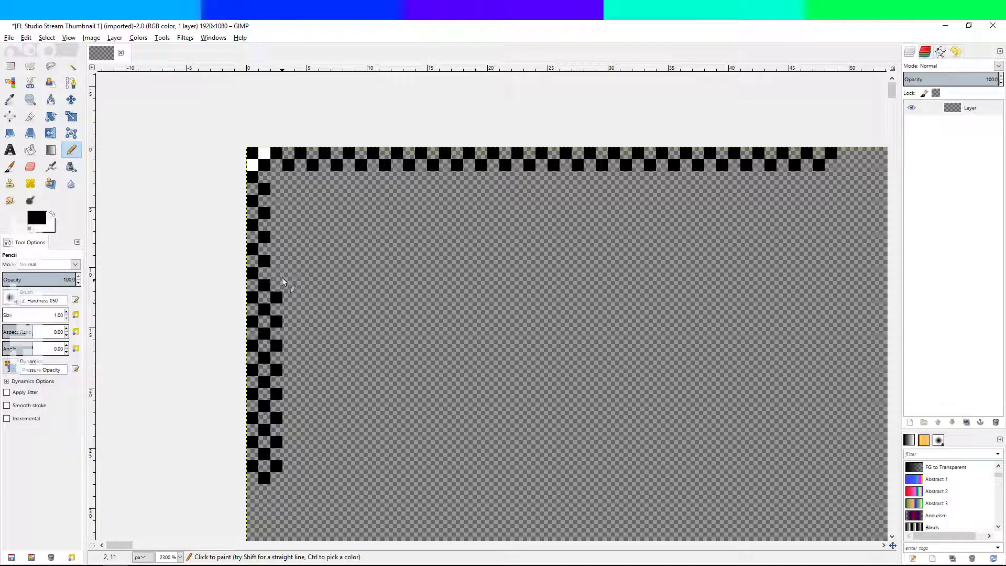
click(272, 253)
click(276, 230)
click(279, 206)
- Fill the inner corner with diagonals of black pixels running down-left from pixels (4, 2), (6, 2) and (8, 2)
click(301, 178)
click(290, 189)
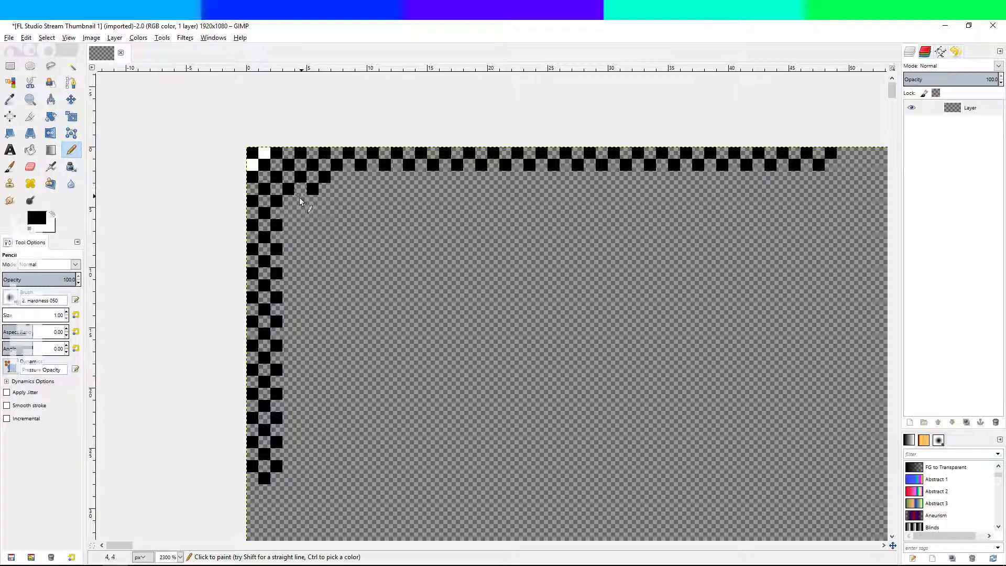
click(292, 212)
click(294, 231)
click(306, 225)
click(316, 213)
click(328, 200)
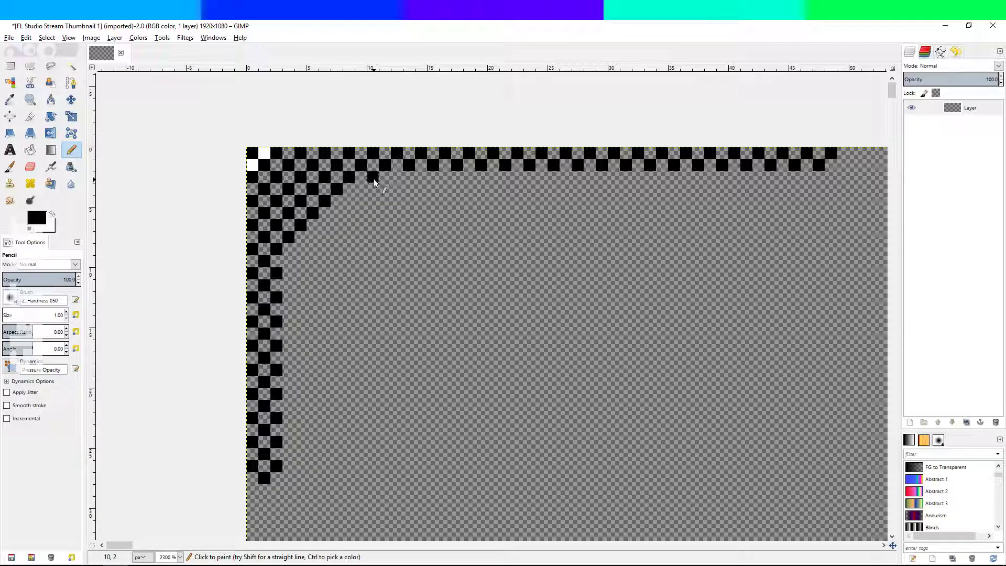
- Add two more diagonals of black pixels running down-left from pixels (10, 2) and (12, 2) to the left columns
click(349, 202)
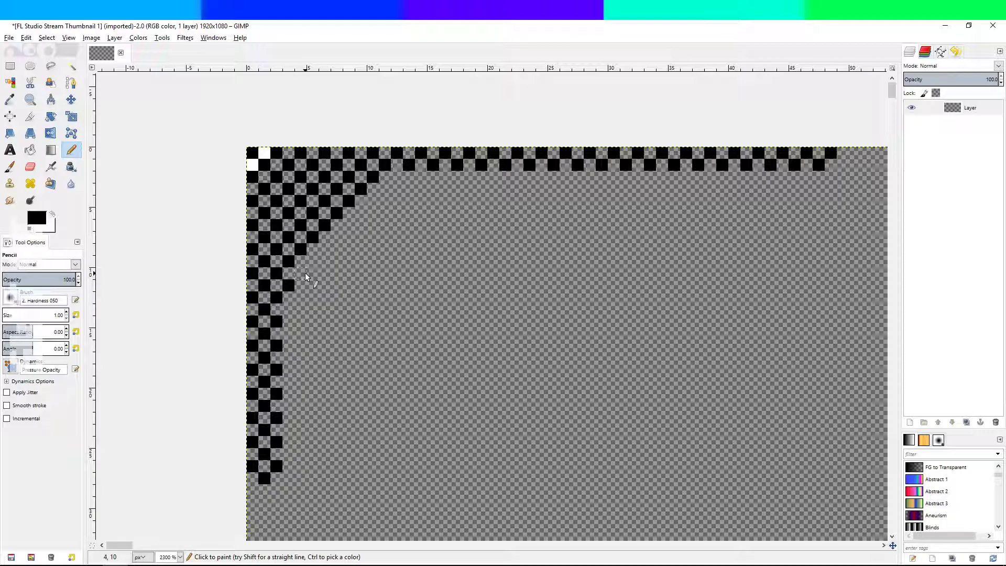
click(324, 249)
click(339, 231)
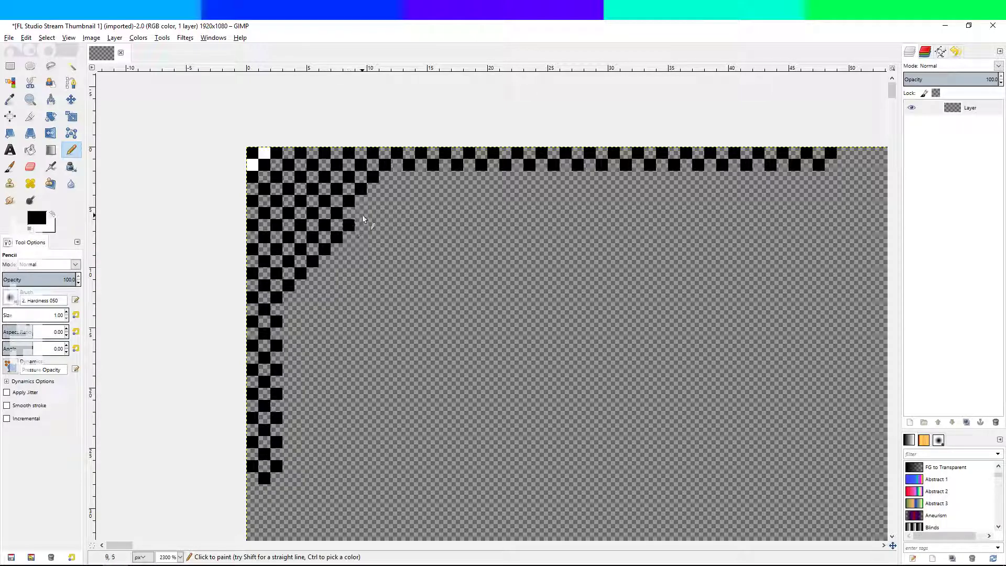
click(375, 200)
- Paint the diagonal of black pixels running from (14, 2) down-left to the left columns
click(421, 180)
click(410, 190)
click(397, 203)
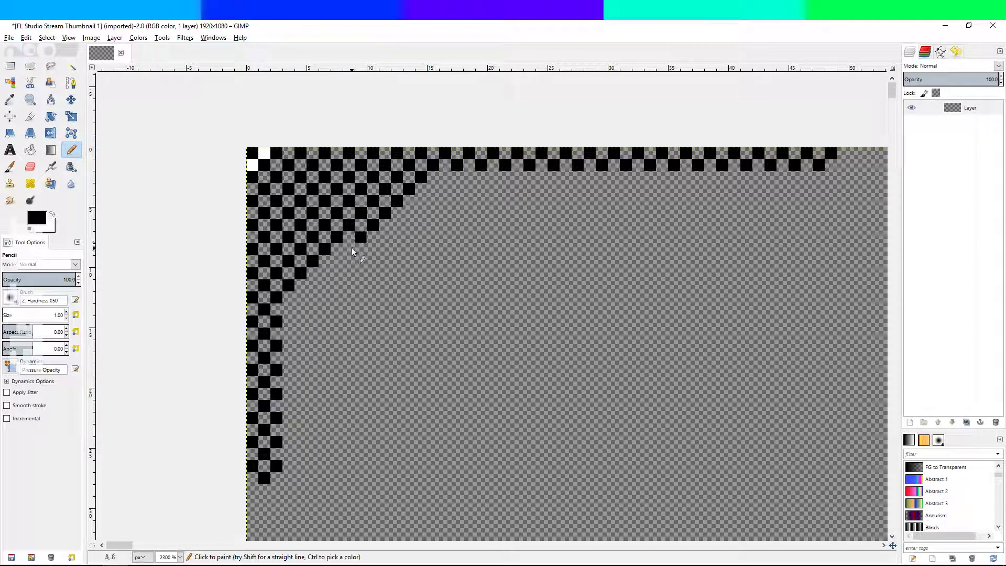
click(338, 263)
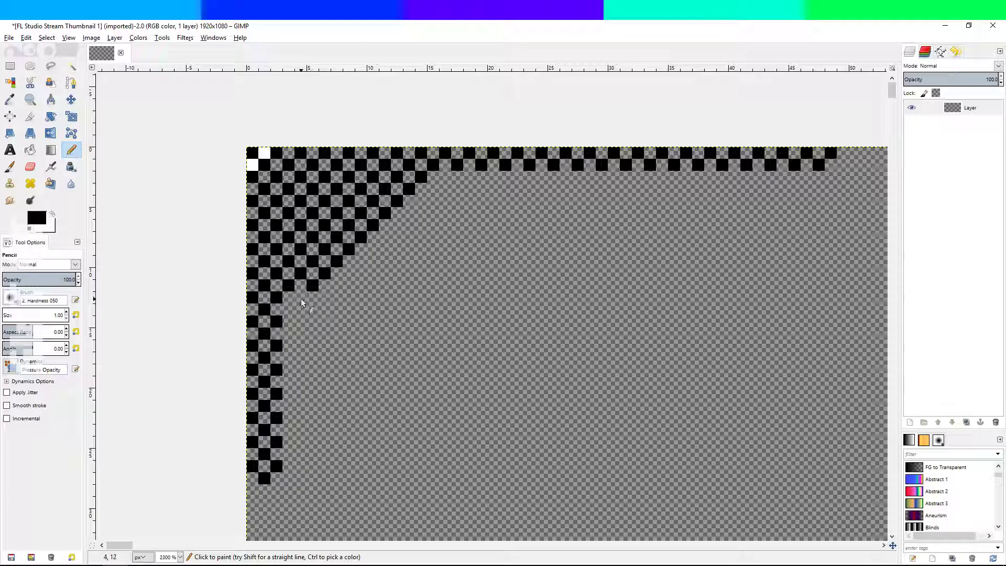
- Paint the diagonal of black pixels between the left columns and (16, 2), undoing the misplaced pixel at (13, 6)
click(304, 319)
click(325, 296)
click(348, 272)
click(388, 238)
click(406, 225)
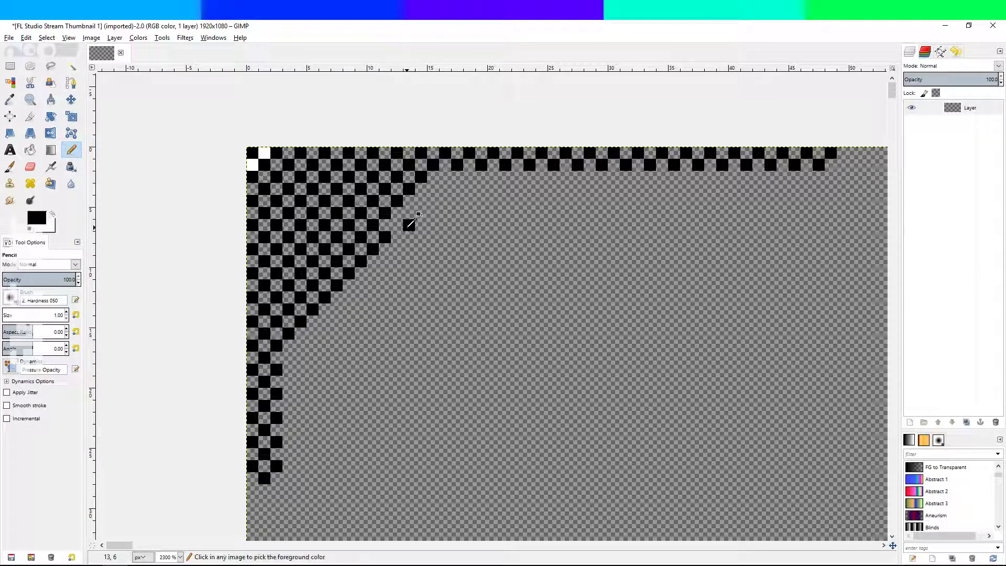
key(ctrl+z)
click(401, 226)
click(409, 213)
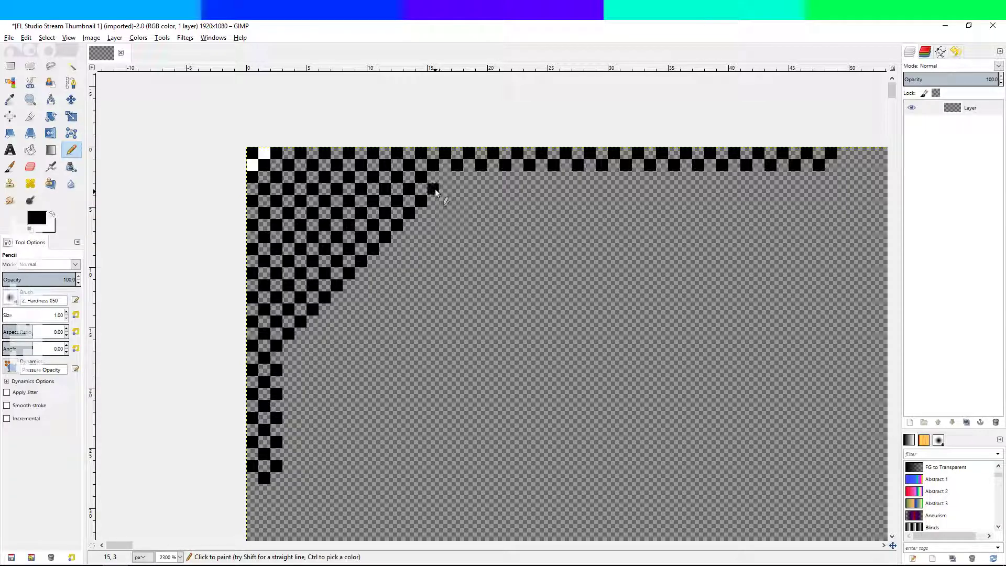
- Paint the diagonal of black pixels running from (18, 2) down-left to pixel (3, 17)
click(433, 214)
click(420, 225)
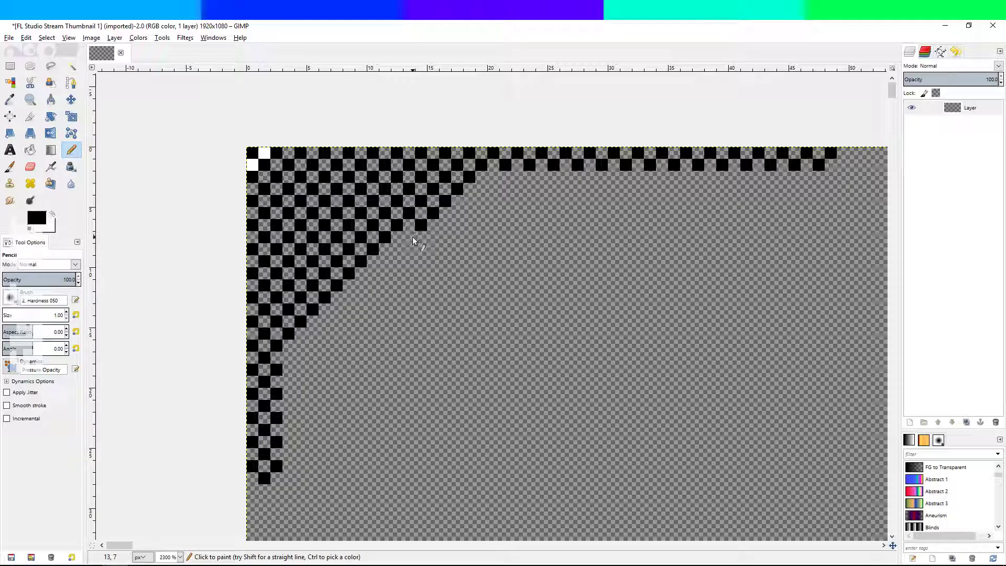
click(359, 285)
click(347, 299)
click(322, 321)
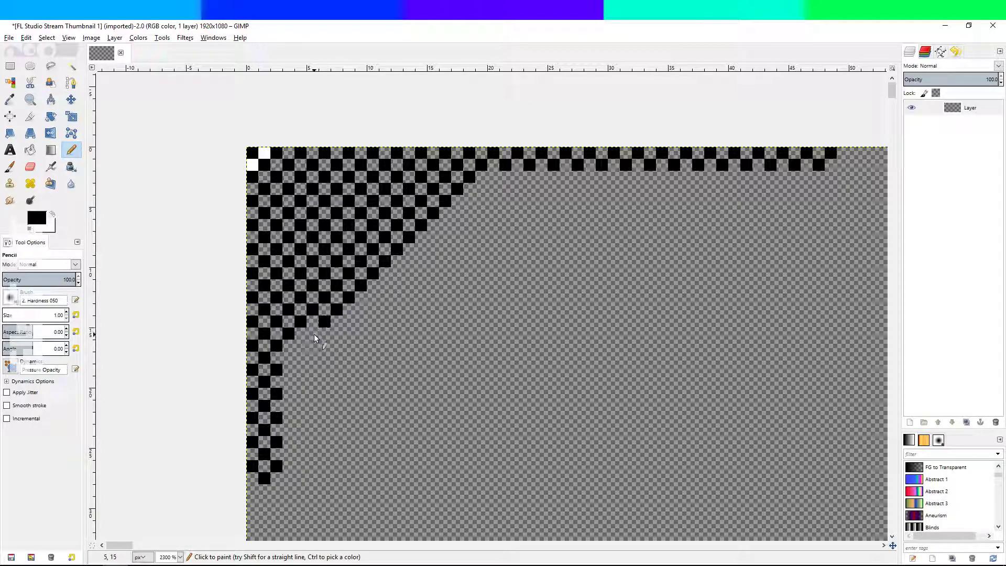
click(289, 359)
- Paint the diagonal of black pixels from the left columns up to pixel (20, 2), undoing misplaced pixels
click(297, 367)
click(311, 358)
key(ctrl+z)
click(327, 345)
click(337, 331)
click(350, 322)
click(385, 286)
click(400, 271)
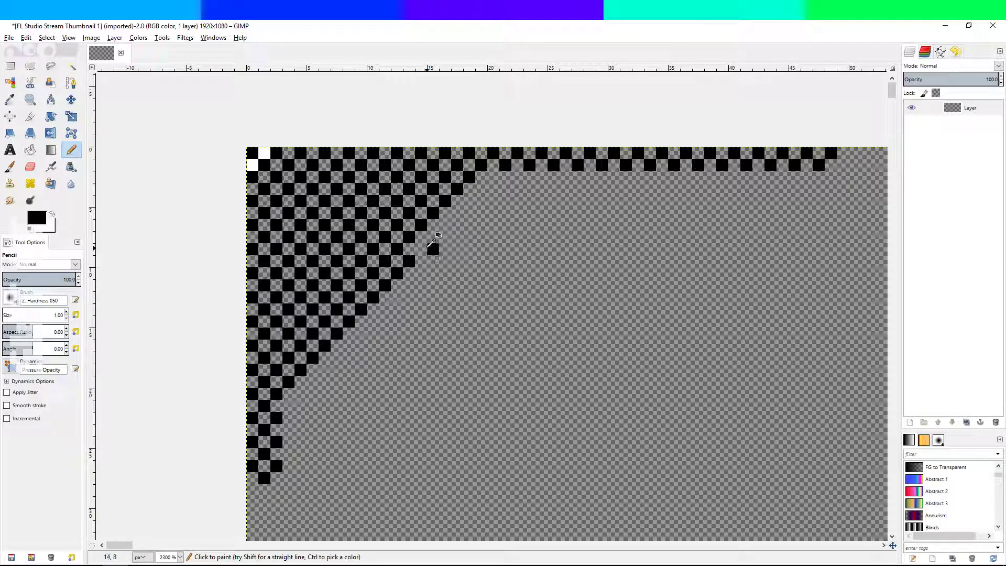
key(ctrl+z)
click(457, 212)
click(491, 175)
- Begin the diagonal of black pixels running down-left from (22, 2), painting through pixel (20, 4) and beyond
click(515, 179)
click(505, 189)
click(496, 202)
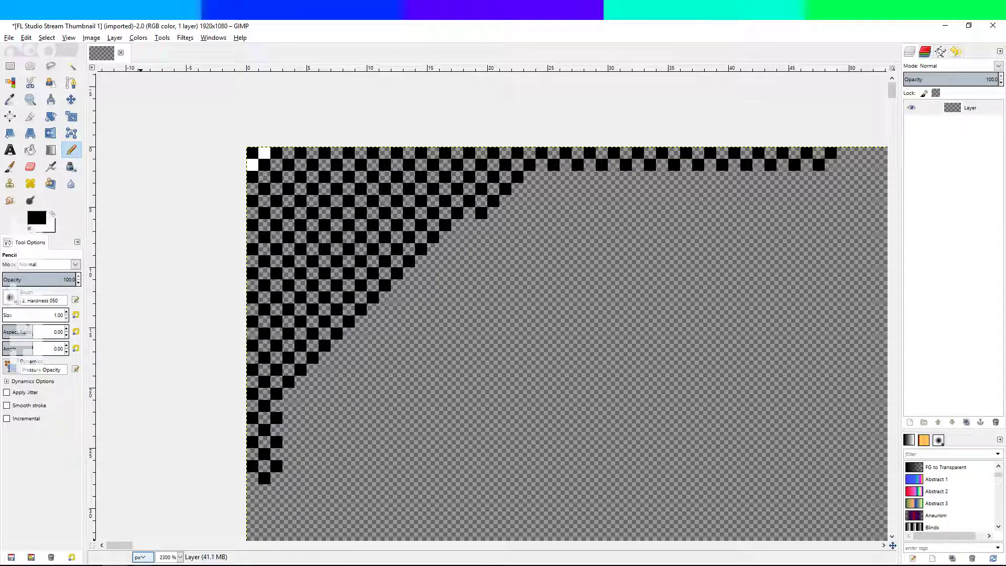
- Check the live chat on the YouTube dashboard and return to the GIMP image
key(alt+Tab)
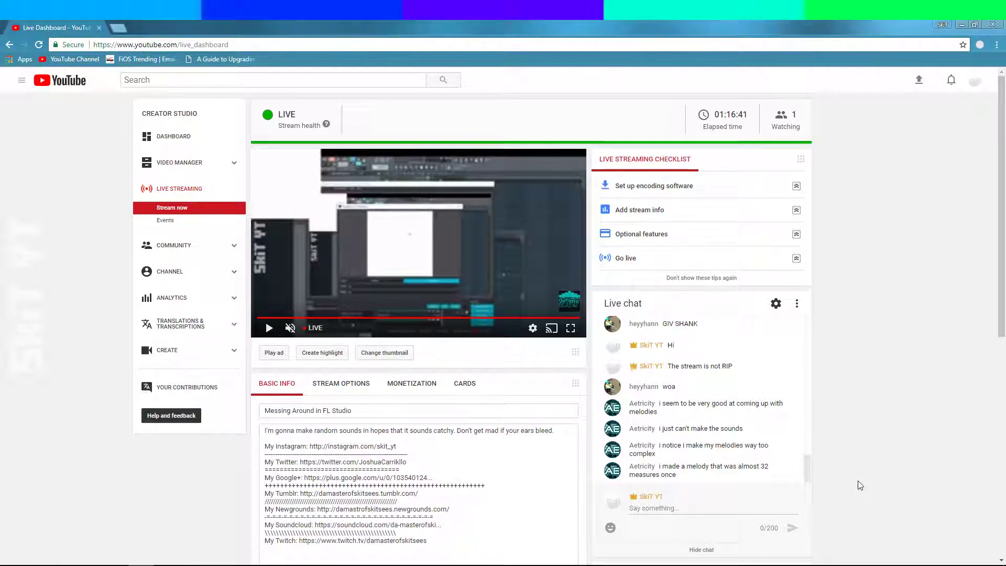
key(Tab)
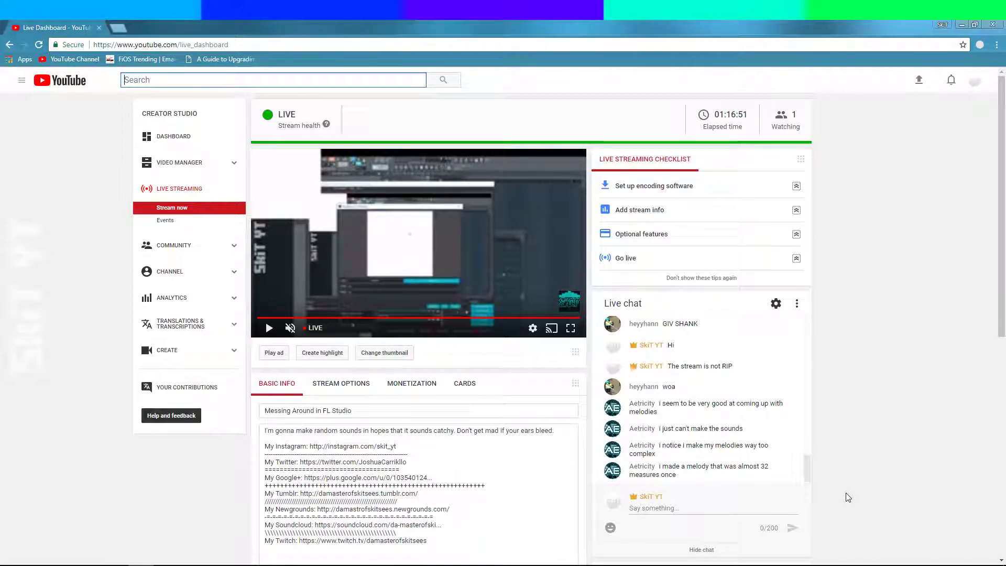
key(alt+Tab)
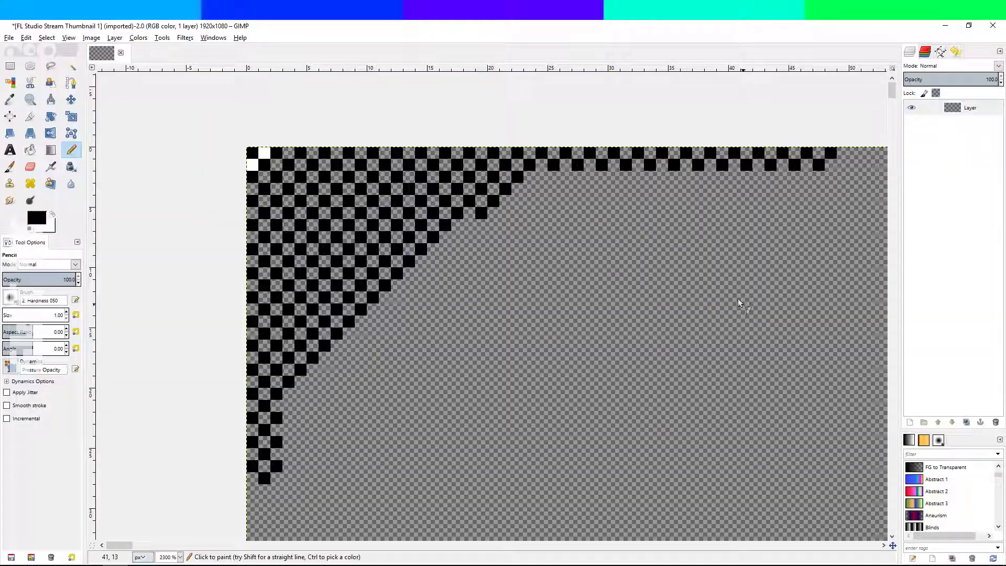
- Complete the black diagonal that starts at (22, 2), painting from pixel (16, 8) down-left to the left columns
click(445, 253)
click(433, 262)
click(419, 278)
click(397, 297)
click(385, 310)
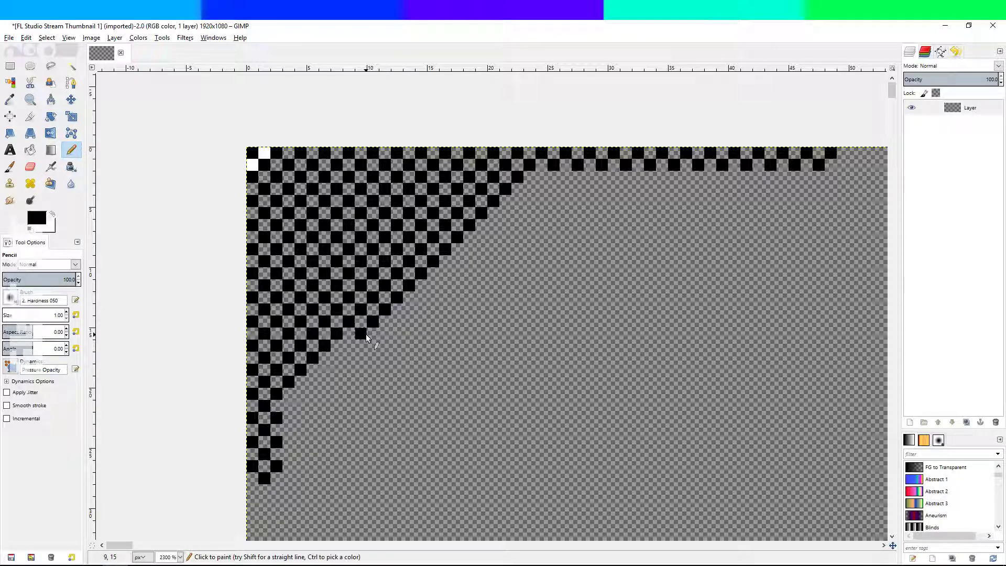
click(324, 370)
- Paint the diagonal of black pixels from (3, 23) at the left columns up to pixel (24, 2)
click(288, 430)
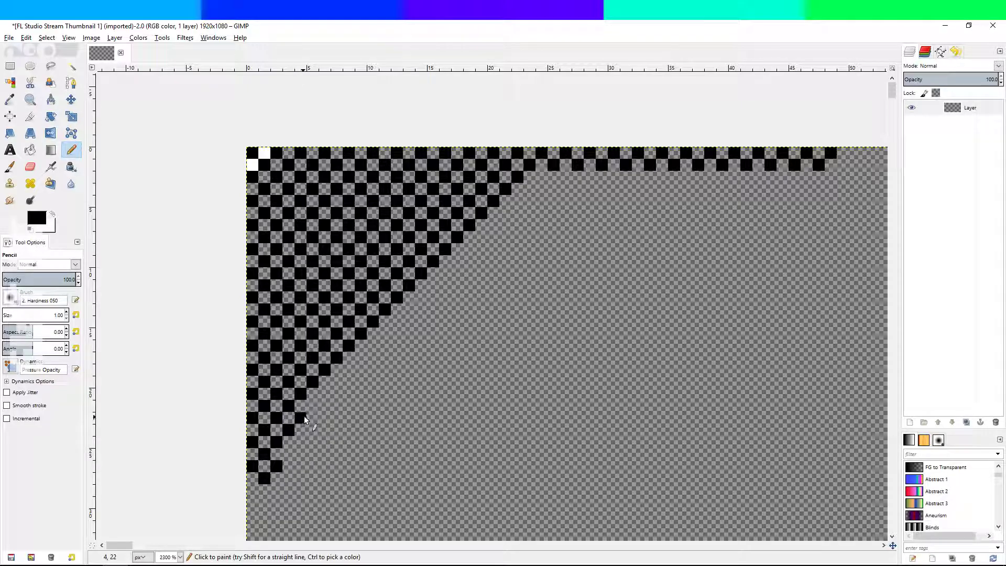
click(359, 357)
click(400, 321)
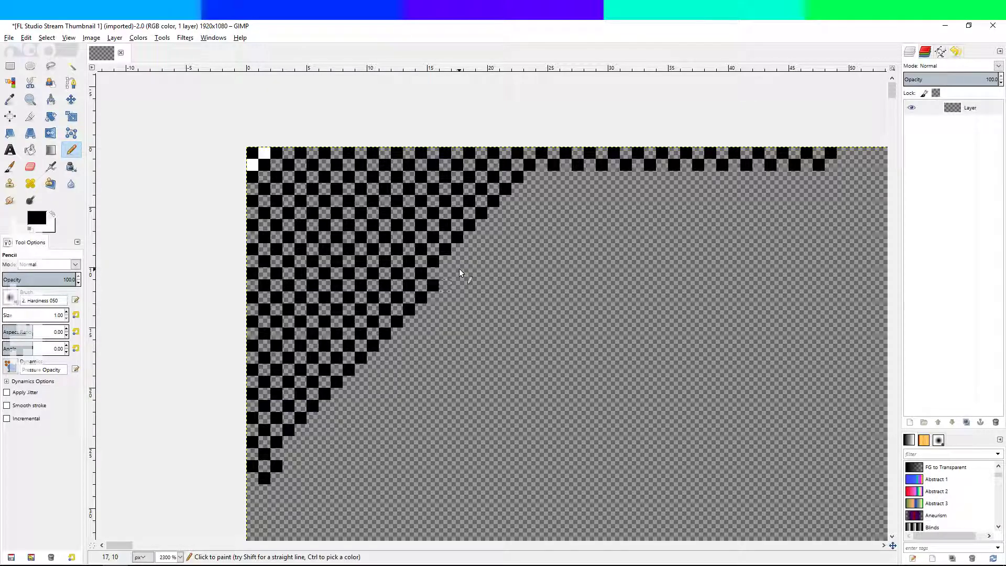
click(445, 272)
click(517, 201)
click(531, 188)
click(540, 178)
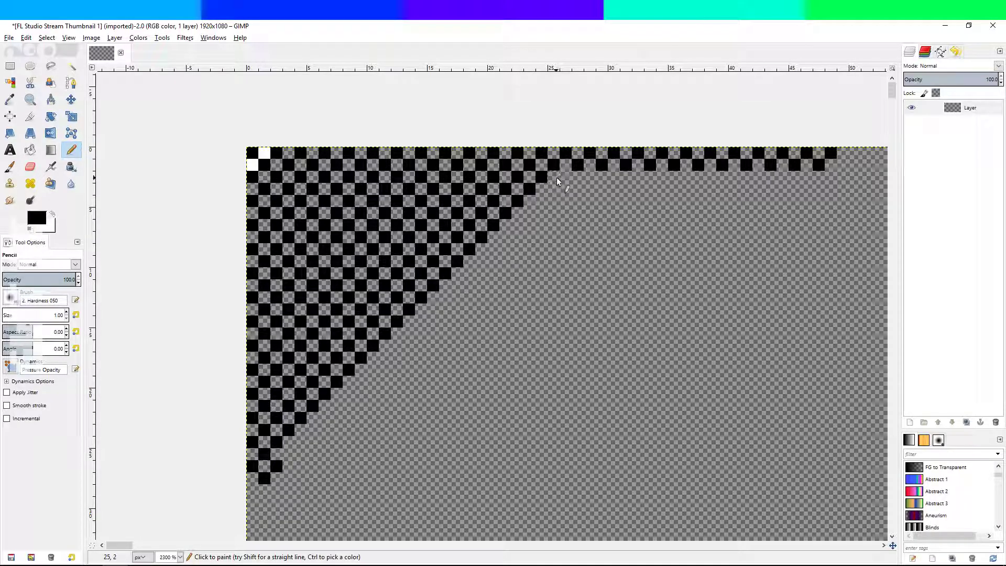
- Paint alternating black pixels along rows 26 and 27 from the left columns out to column 17
click(288, 477)
click(301, 466)
click(313, 477)
click(324, 466)
click(337, 476)
click(349, 466)
click(361, 478)
click(396, 466)
click(408, 478)
click(420, 465)
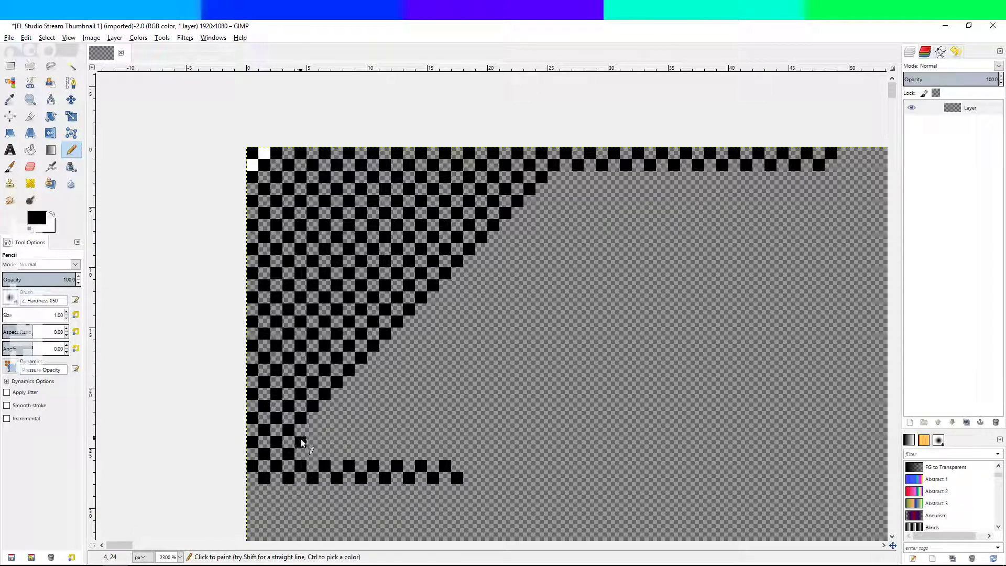
- Extend the black checkerboard in rows 24 and 25 out to about column 11
click(335, 448)
click(332, 439)
click(365, 452)
click(372, 444)
click(380, 452)
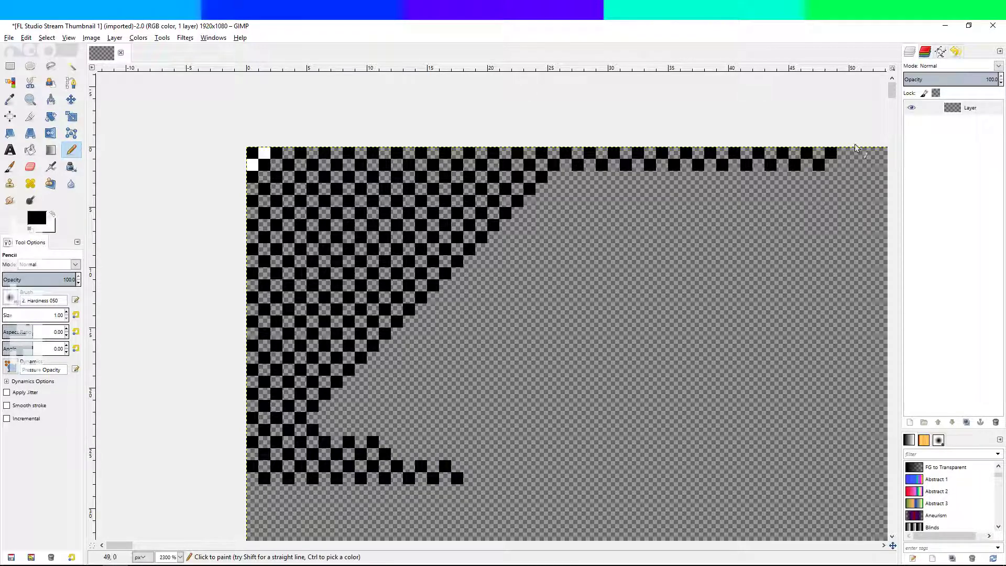
- Duplicate the layer and move the copy 6 px to the right
right_click(972, 108)
click(914, 168)
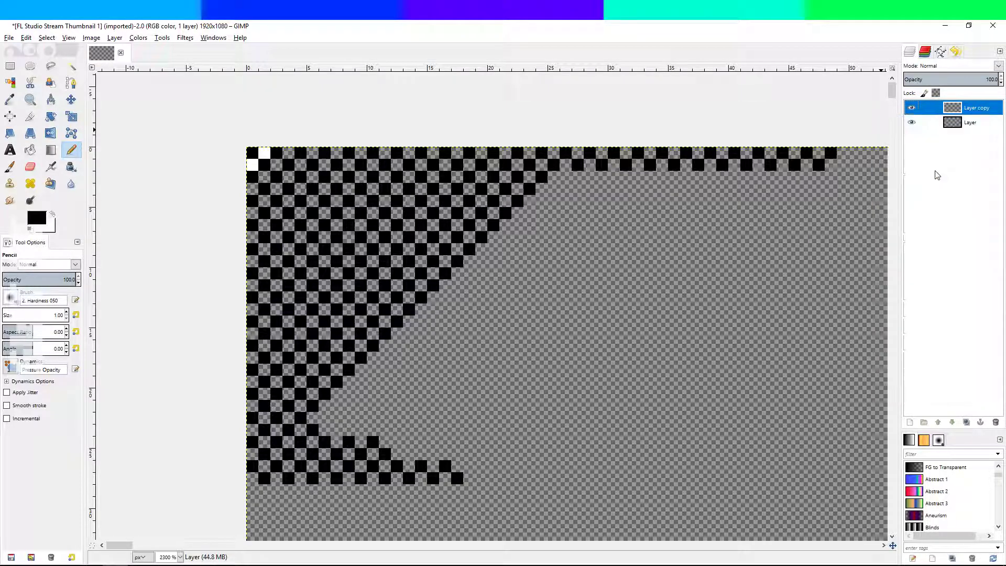
click(71, 99)
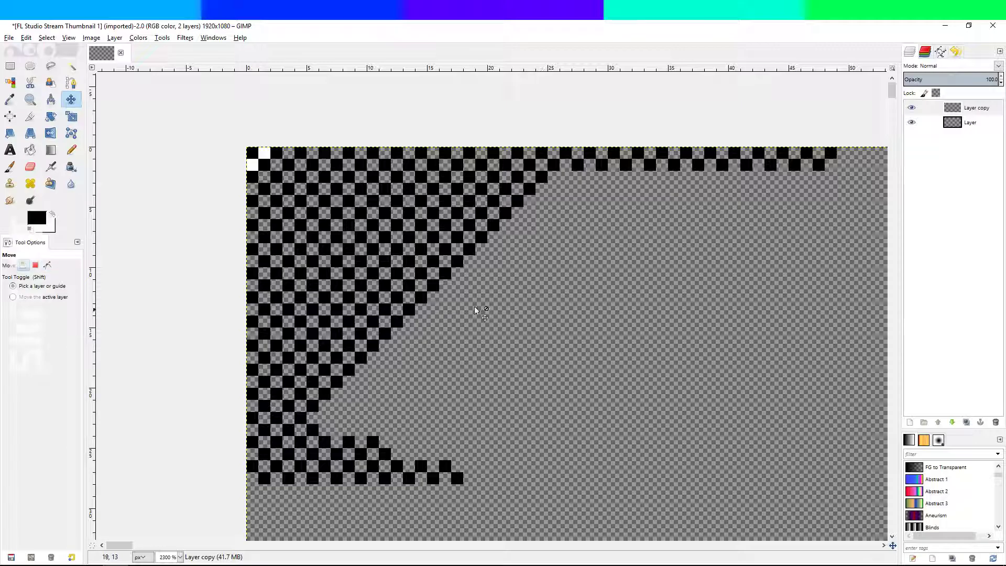
click(926, 108)
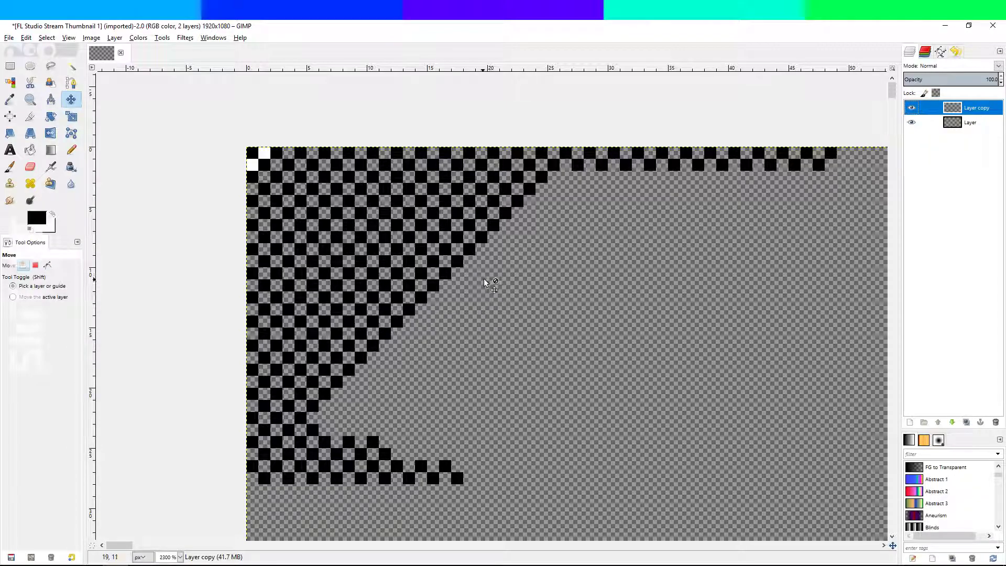
drag(463, 266, 526, 268)
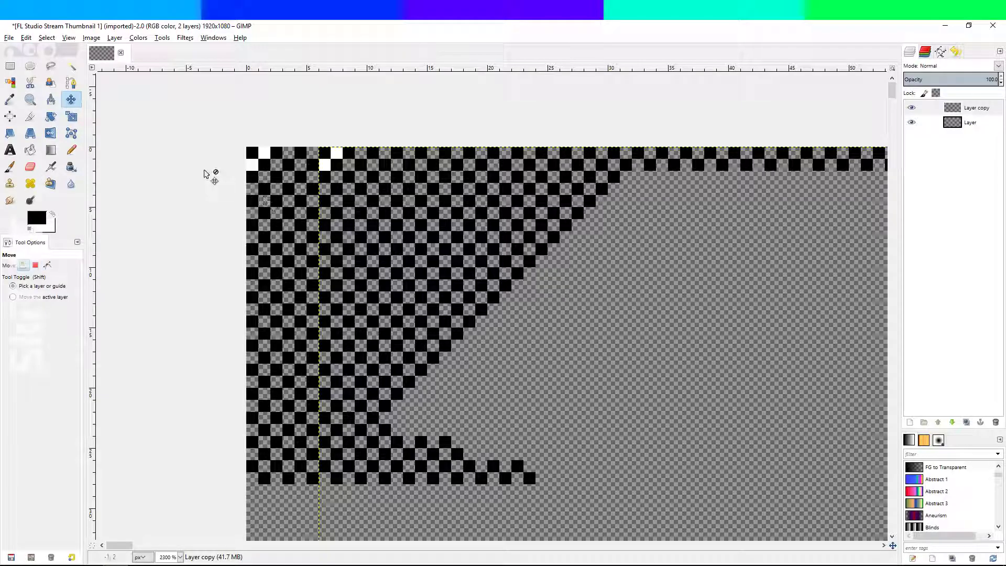
- Flip the layer copy both horizontally and vertically
click(50, 133)
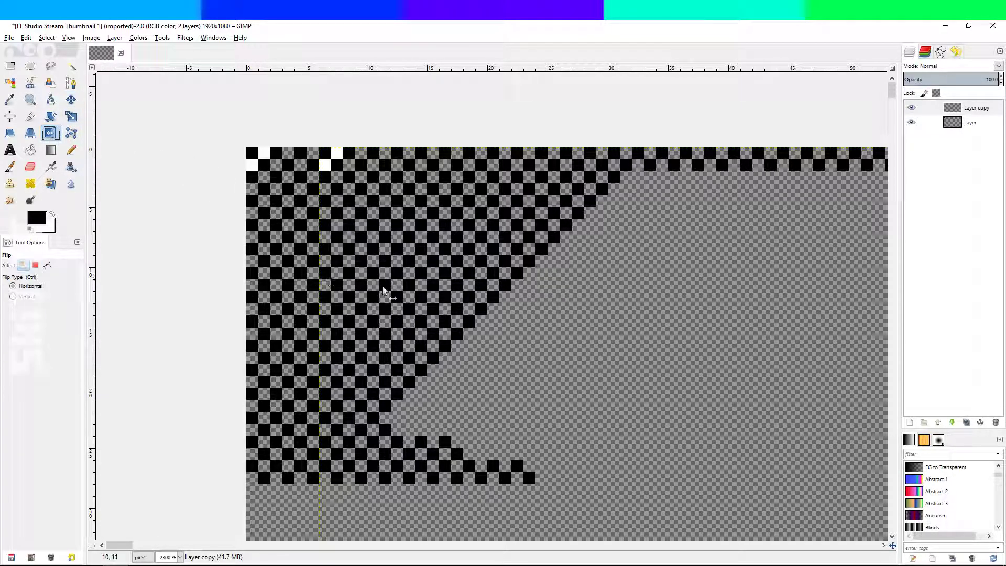
click(586, 307)
key(ctrl)
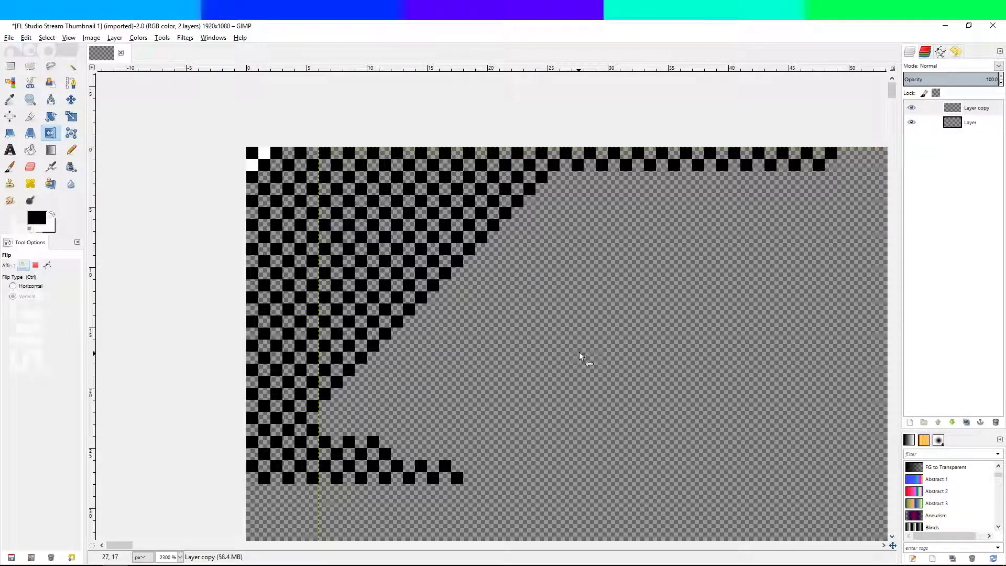
- Move the flipped copy from the canvas's lower-right corner up to the original checkerboard in the upper-left corner
scroll(580, 351, down, 13)
click(71, 99)
scroll(653, 370, up, 4)
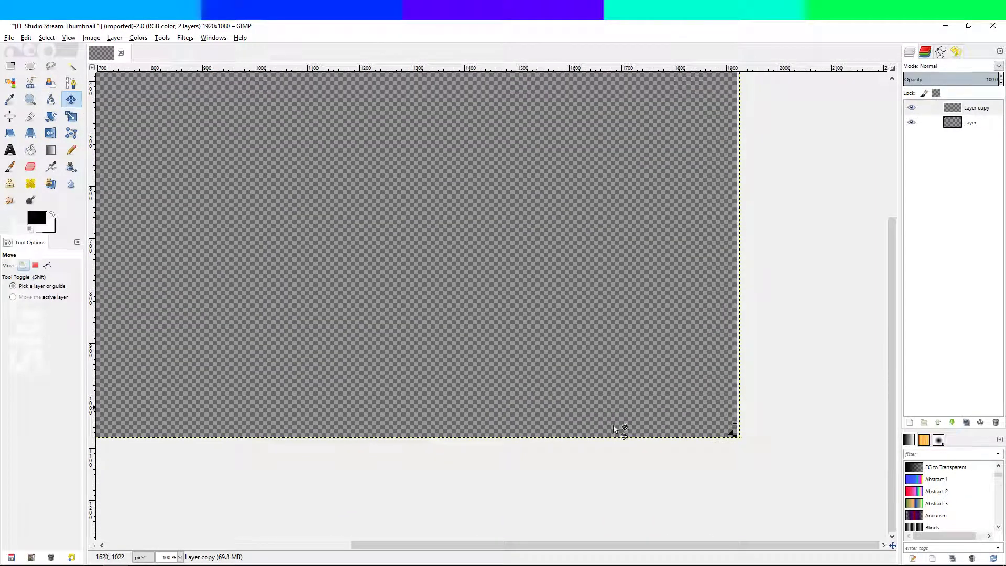
drag(734, 436, 216, 203)
scroll(210, 224, up, 3)
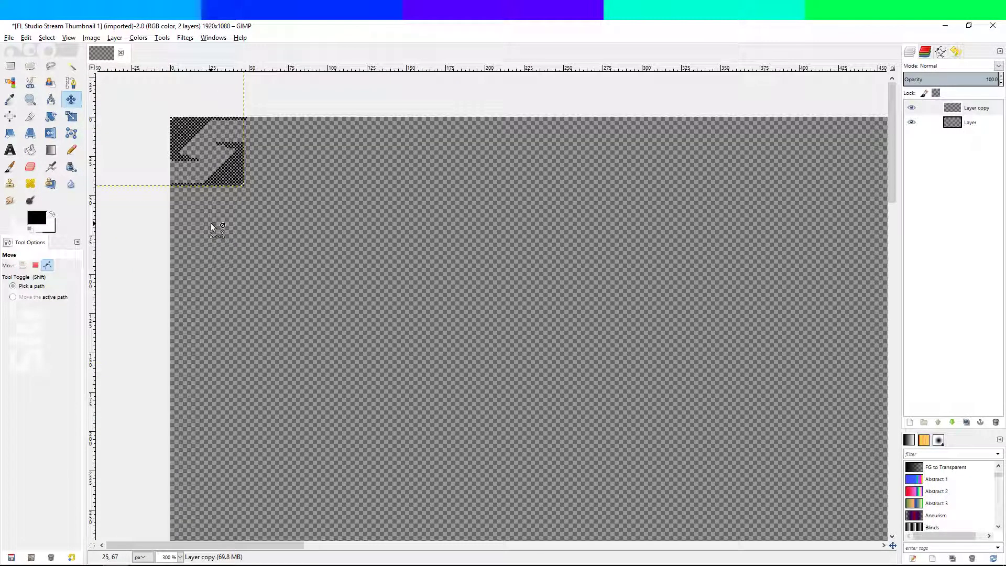
- Align the flipped copy with the original checkerboard so the copy's lower-right corner sits at (50, 28)
scroll(210, 222, up, 2)
scroll(195, 317, up, 3)
drag(388, 359, 427, 348)
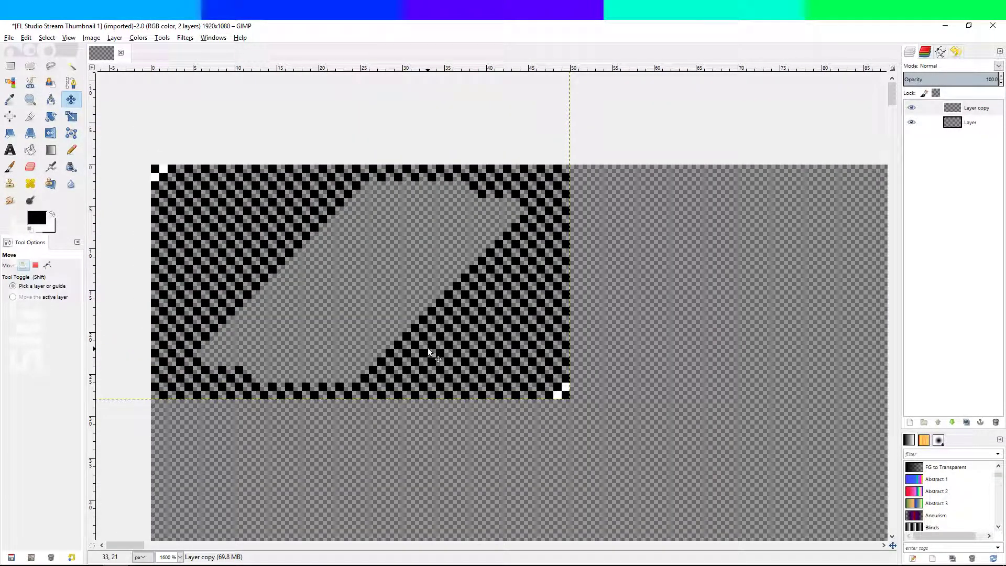
mouse_move(427, 348)
mouse_down()
mouse_move(424, 357)
mouse_move(427, 345)
mouse_up()
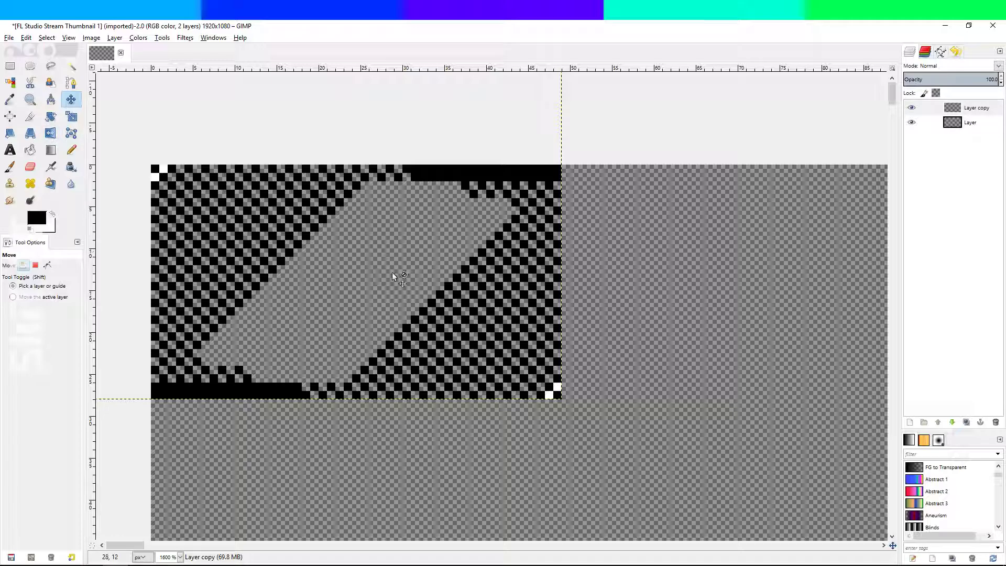
drag(433, 299, 438, 301)
- Erase the flipped copy's outermost column, column 49, using the Eraser with Hard edge enabled
click(30, 167)
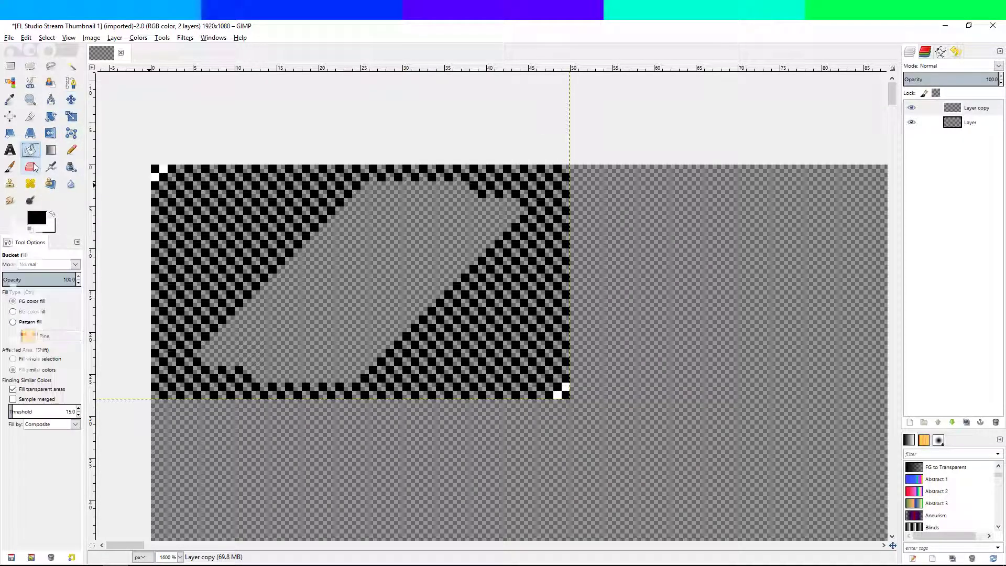
click(7, 430)
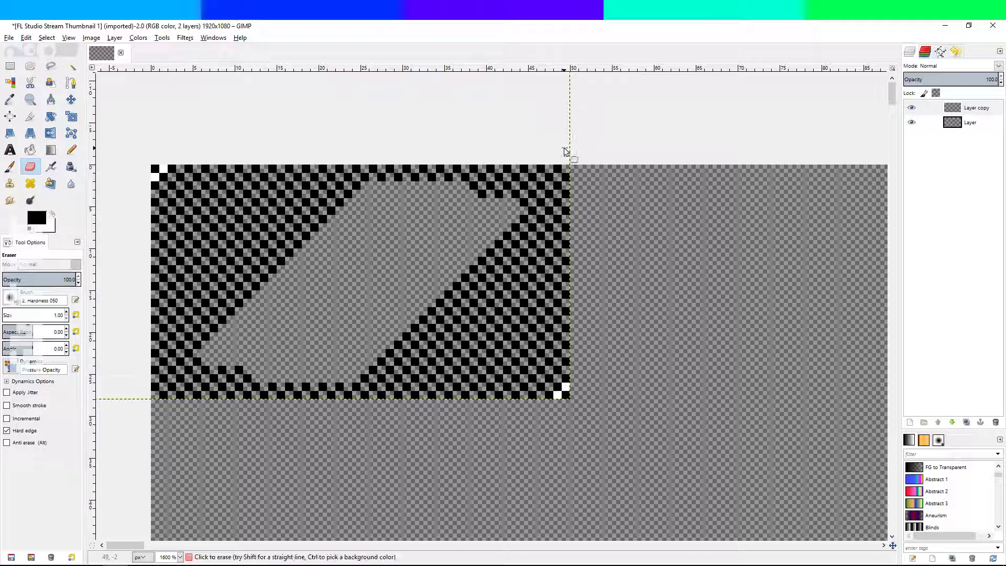
key(z)
click(30, 167)
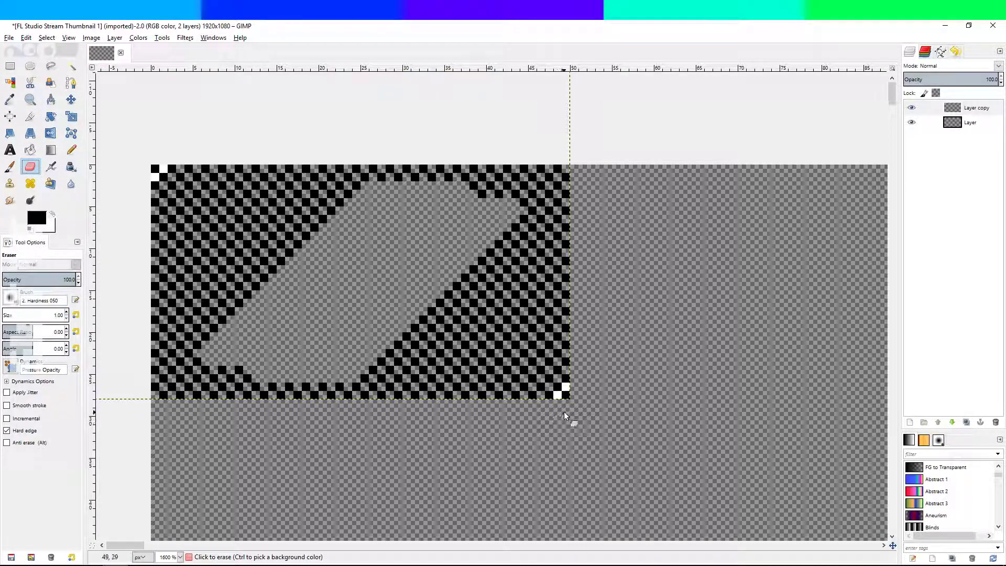
shift+click(568, 160)
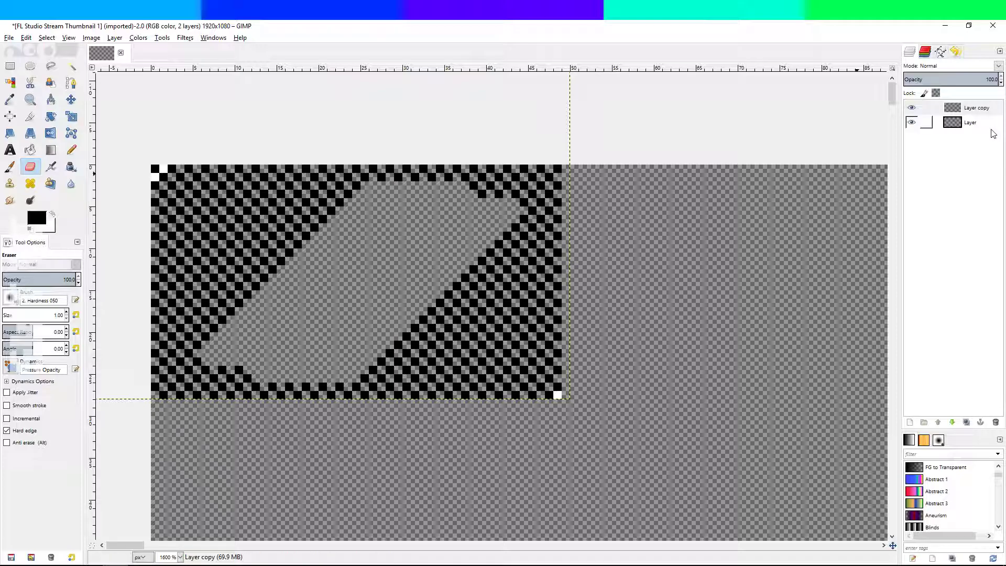
- Merge the flipped layer copy down into the original layer
right_click(963, 107)
click(963, 186)
scroll(447, 313, up, 3)
scroll(444, 283, down, 4)
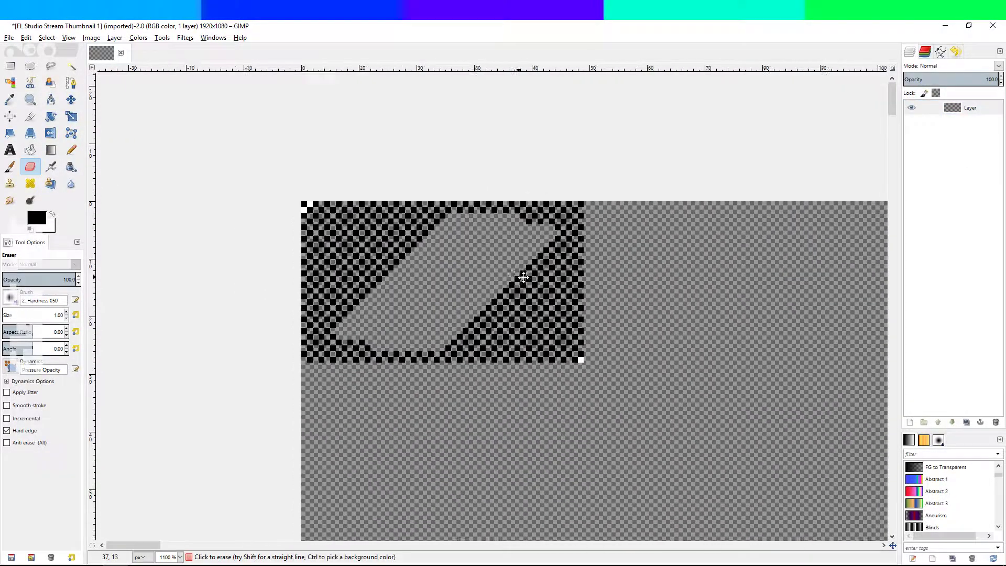
scroll(460, 265, up, 2)
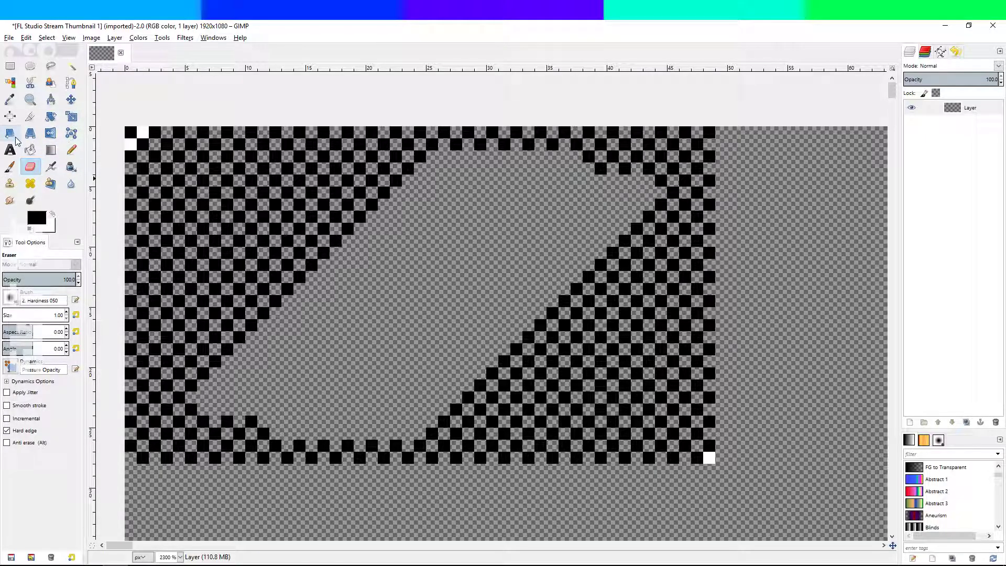
- Fill the upper edge of the gap with alternating black pencil pixels in rows 2 and 3
click(71, 149)
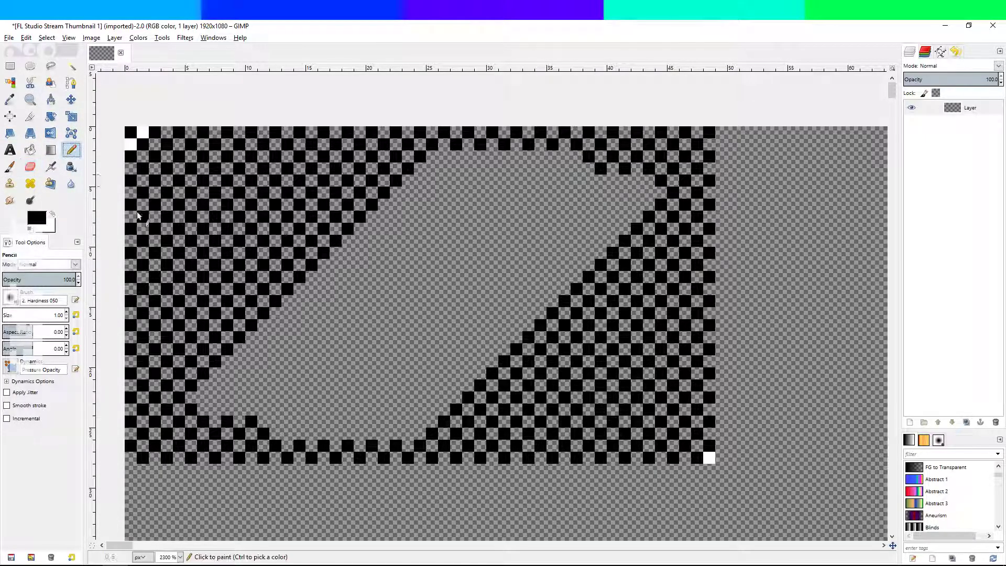
click(467, 157)
click(520, 155)
click(540, 156)
click(568, 156)
click(529, 170)
click(507, 170)
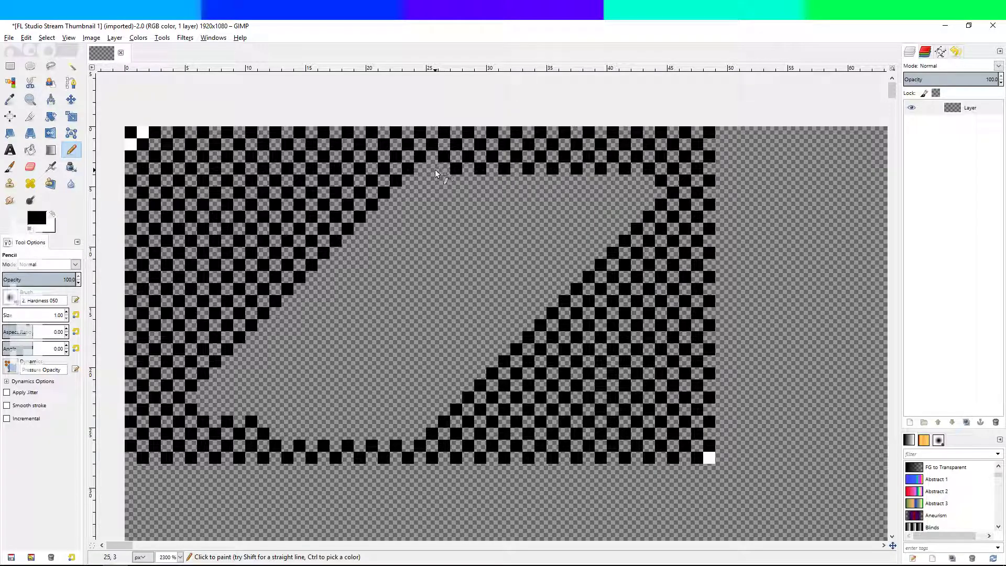
- Continue the black checkerboard across the gap in rows 4 and 5
click(421, 181)
click(445, 181)
click(469, 180)
click(493, 181)
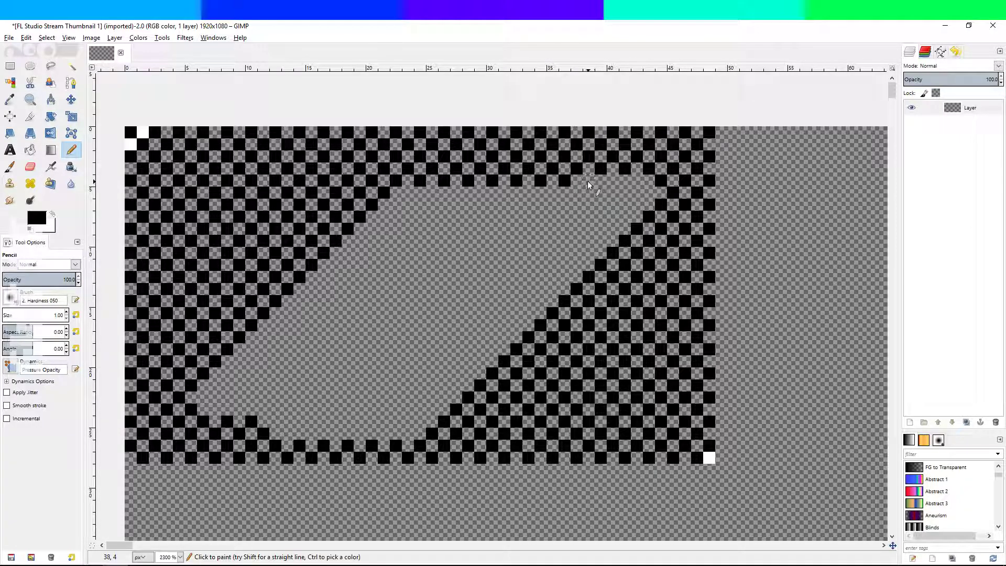
click(626, 197)
click(579, 193)
click(556, 194)
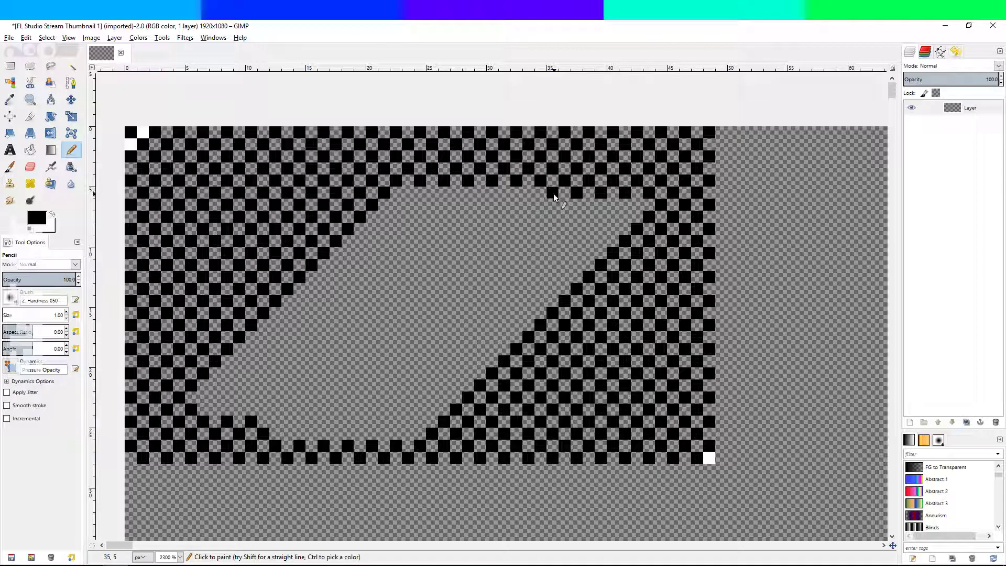
click(454, 193)
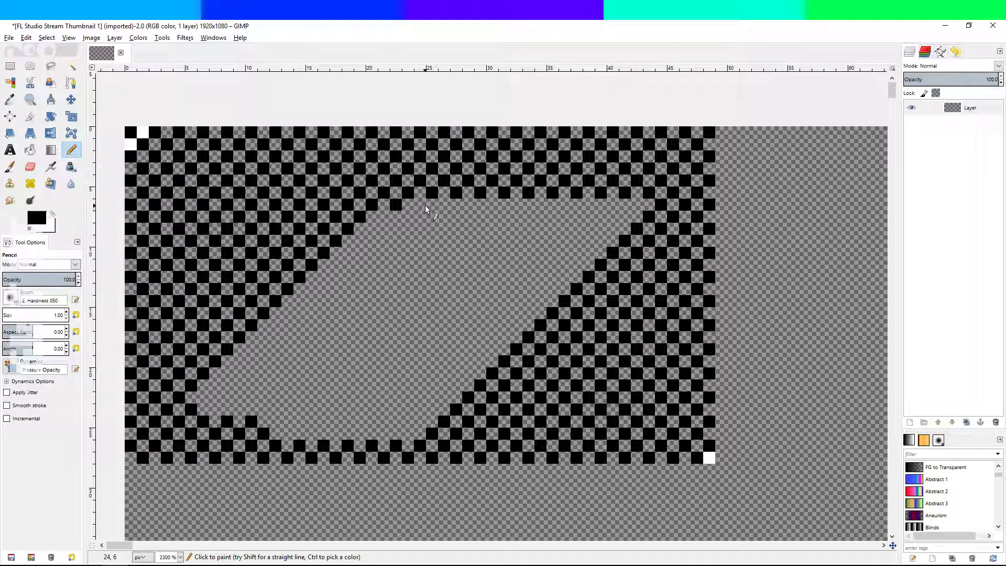
- Paint alternating black pixels across the gap in rows 6 and 7
click(443, 206)
click(492, 205)
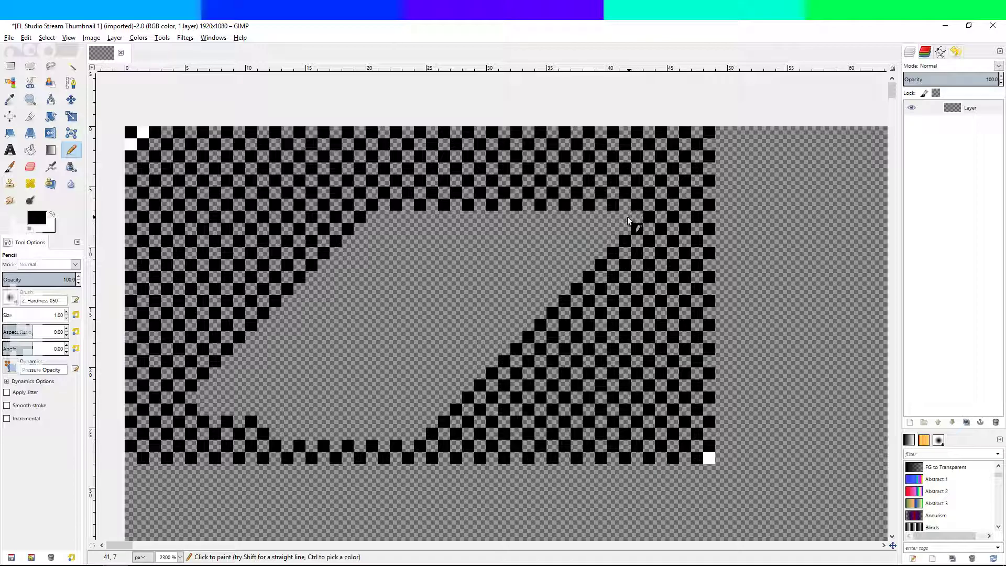
click(575, 217)
click(551, 221)
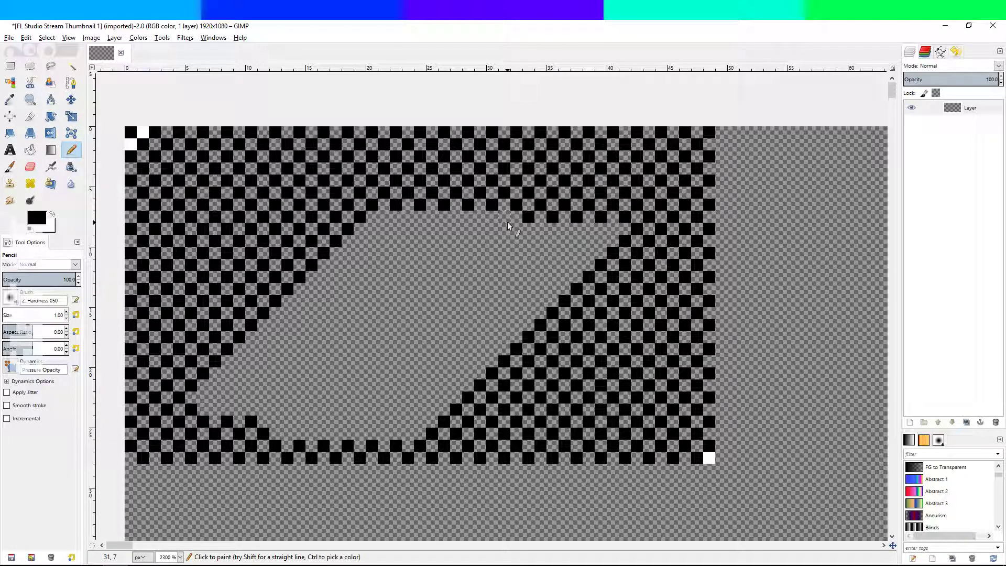
click(458, 219)
click(431, 216)
click(407, 219)
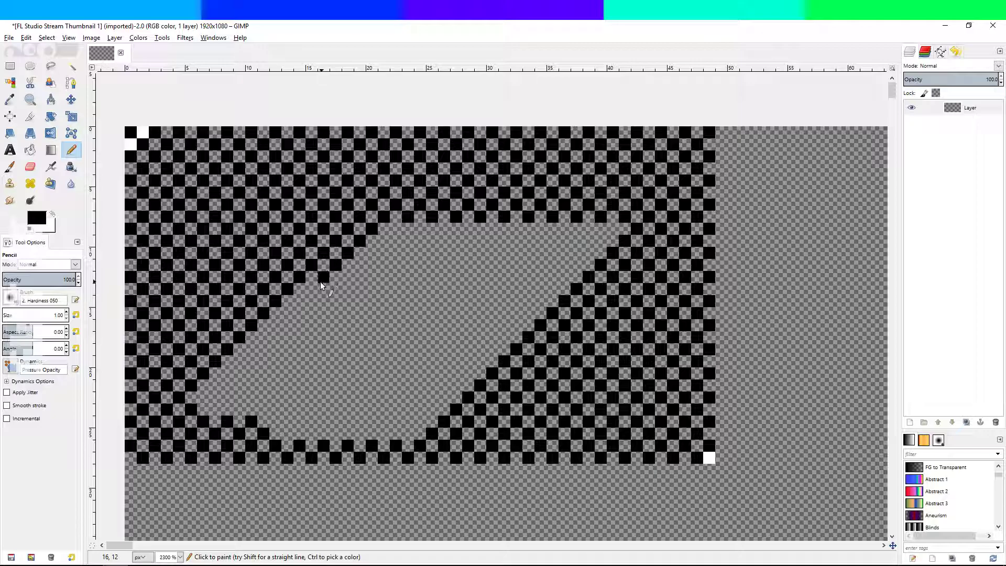
- Paint alternating black pixels down column 13 to the lower rows, erasing the misplaced ones
click(302, 303)
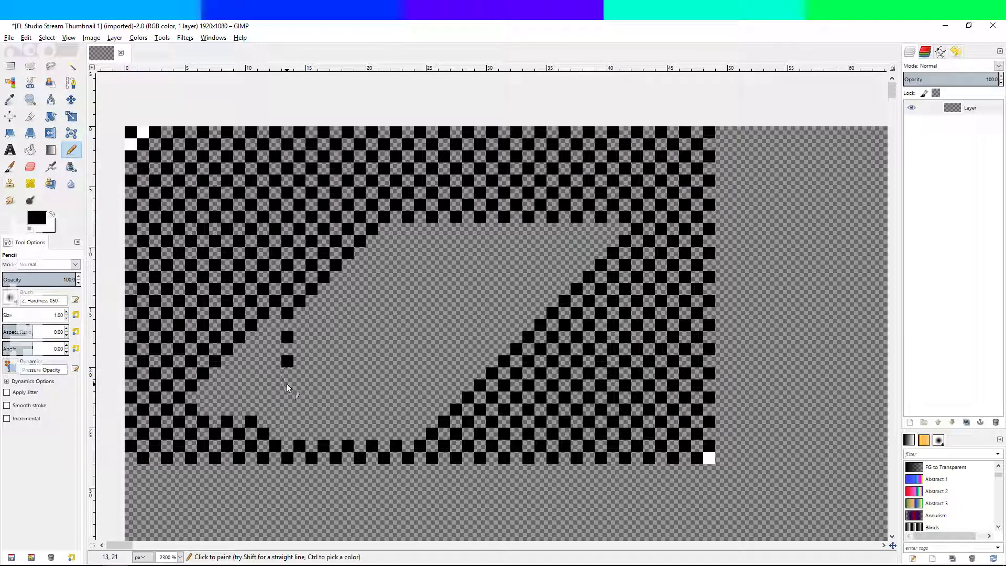
click(286, 402)
key(shift+e)
click(288, 397)
click(288, 420)
click(10, 167)
click(71, 149)
- Fill columns 12 to 10 of the lower-left gap with alternating black pencil pixels
click(276, 349)
click(272, 417)
click(263, 388)
click(266, 363)
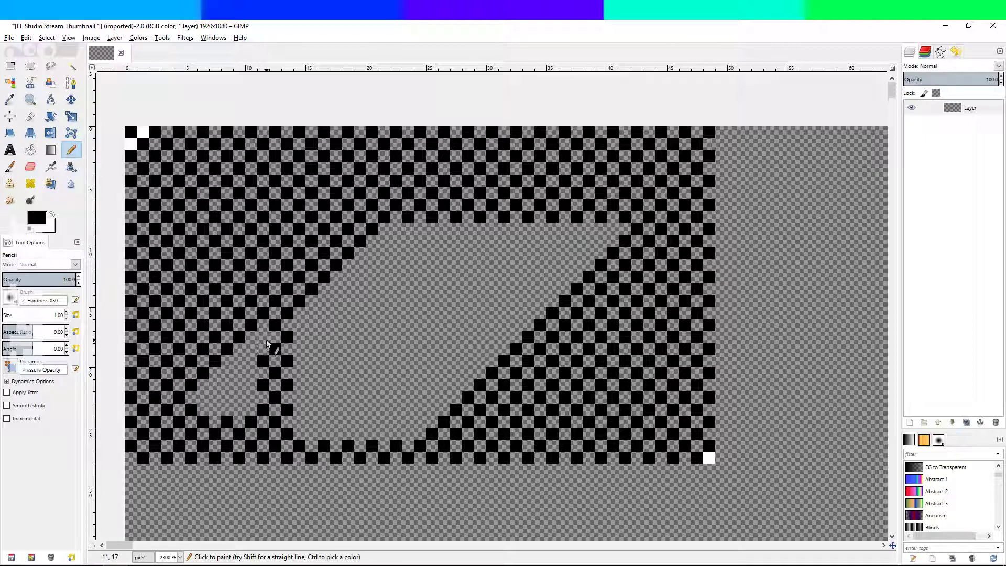
click(254, 347)
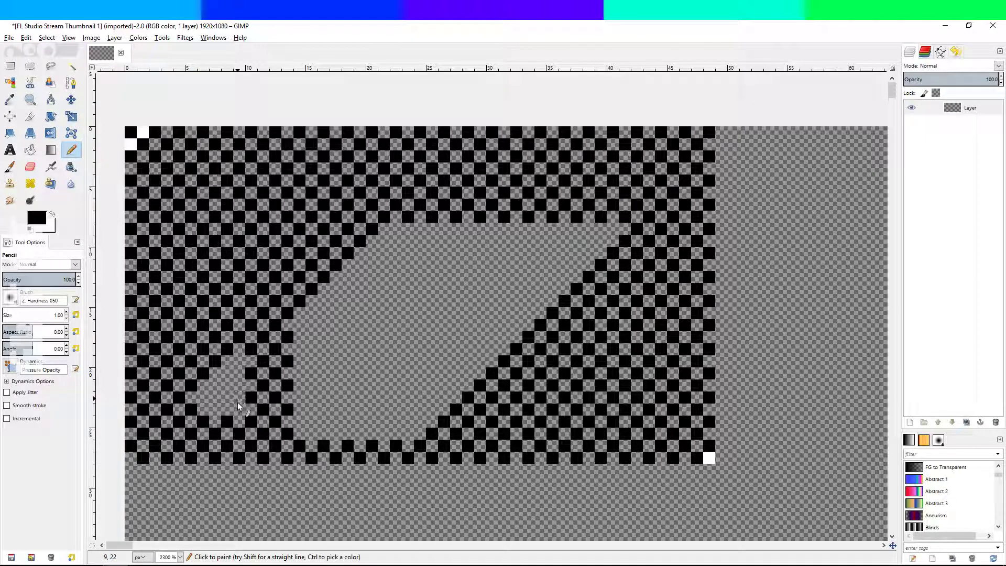
- Fill the remaining lower-left gap in columns 9 to 7 with alternating black pixels
click(239, 385)
click(222, 373)
click(224, 395)
click(217, 389)
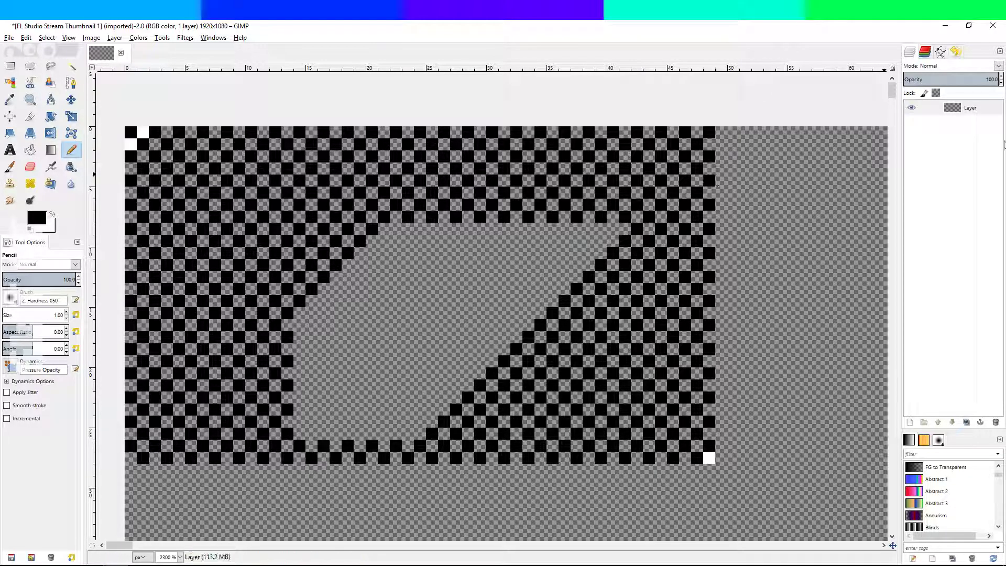
- Duplicate the completed layer and move the copy 14 px to the right
right_click(958, 108)
click(905, 165)
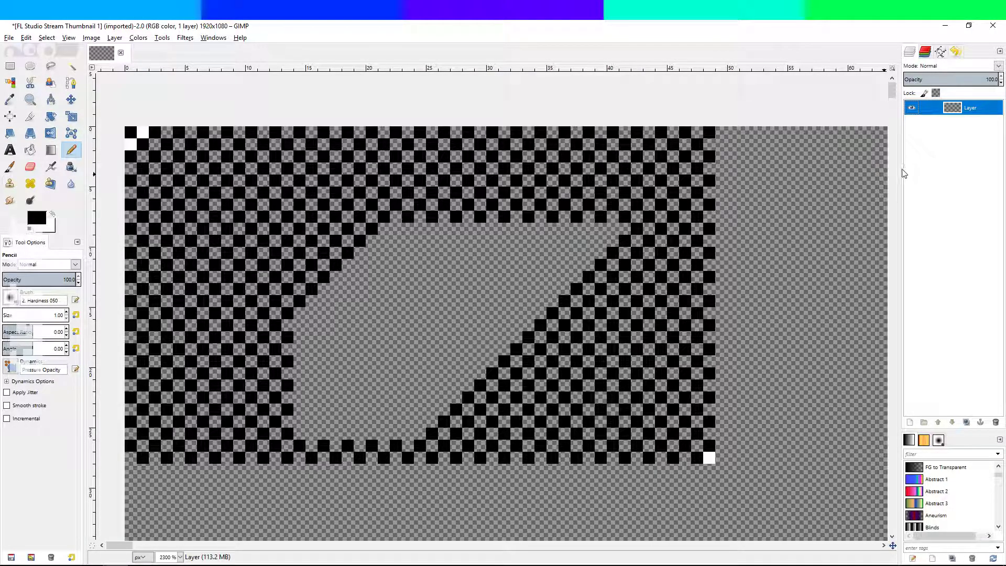
click(71, 105)
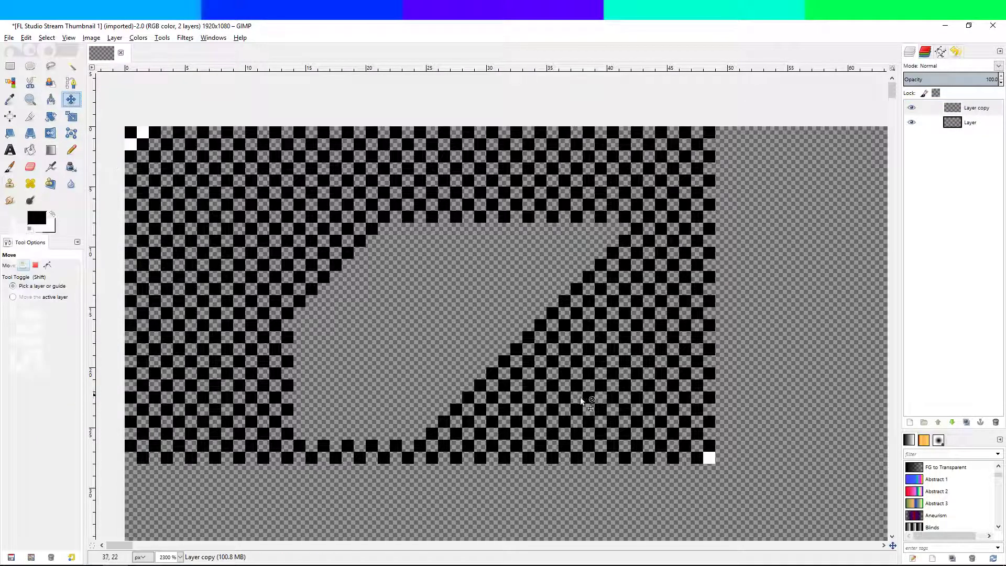
drag(686, 349, 838, 352)
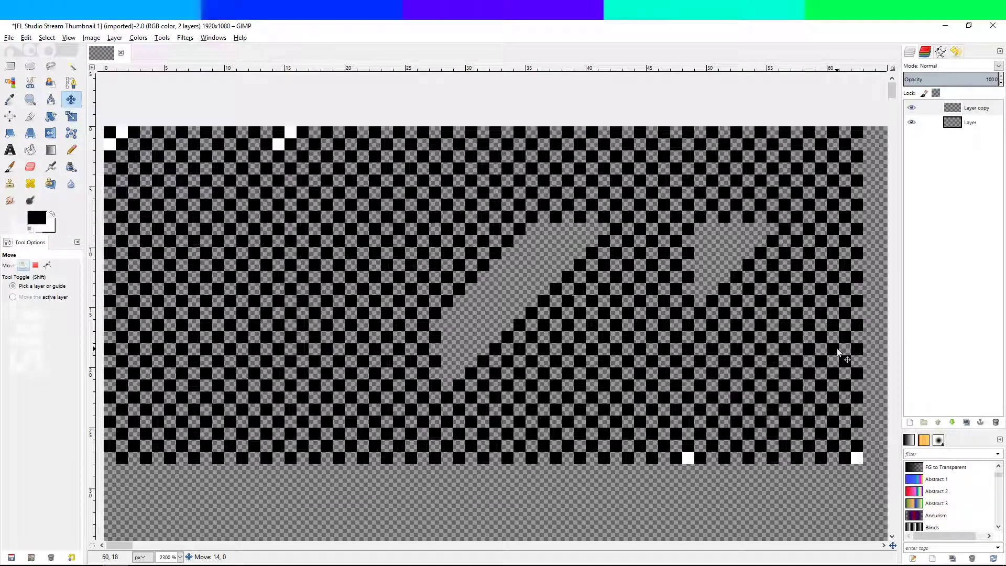
- Undo the copy's move and the layer duplication, along with the last pencil strokes in the lower-left gap
key(shift+e)
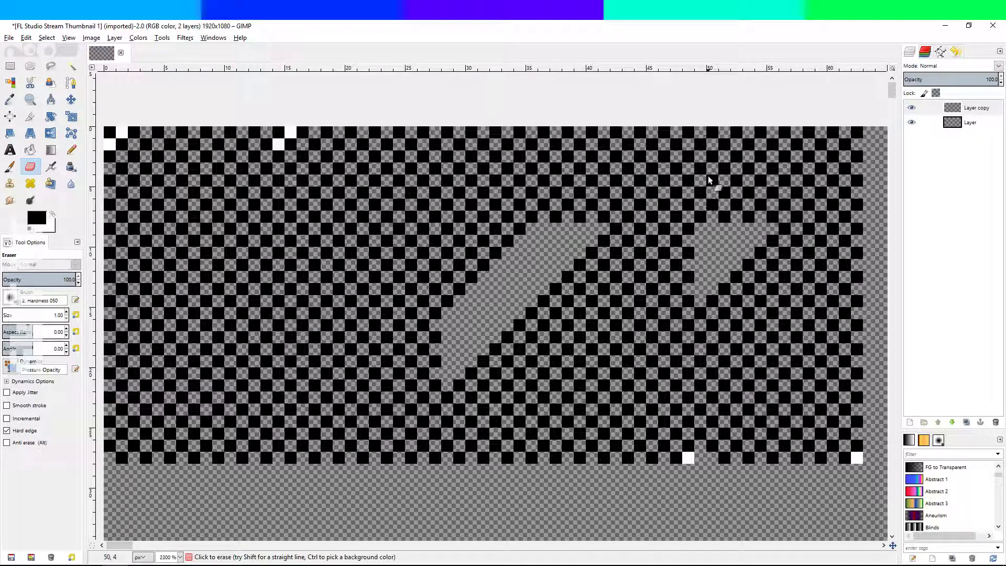
key(ctrl+z)
key(ctrl+z)
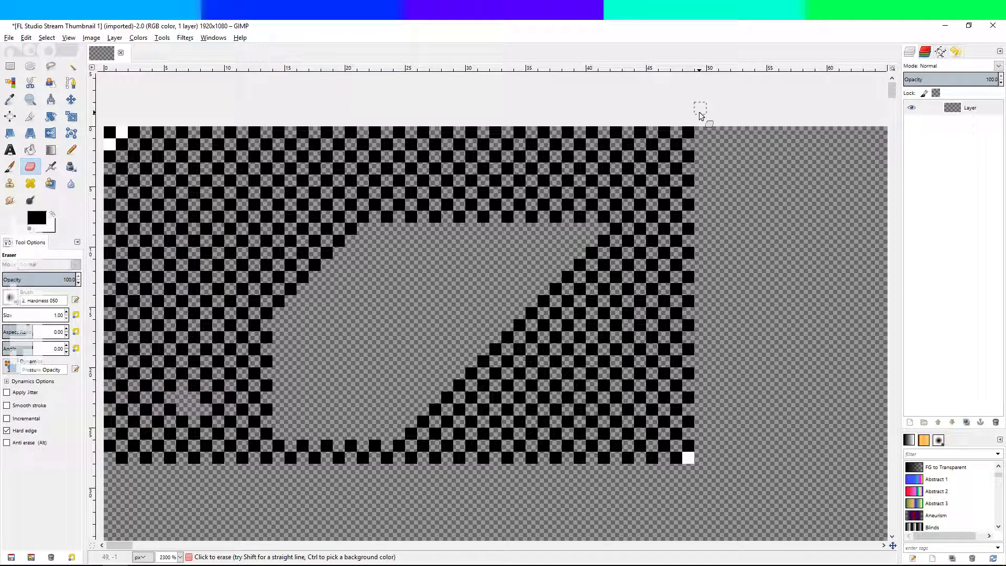
- Redo the layer duplication and the copy's move to the right, and erase the copy's pixels along column 49
key(ctrl+y)
key(ctrl+y)
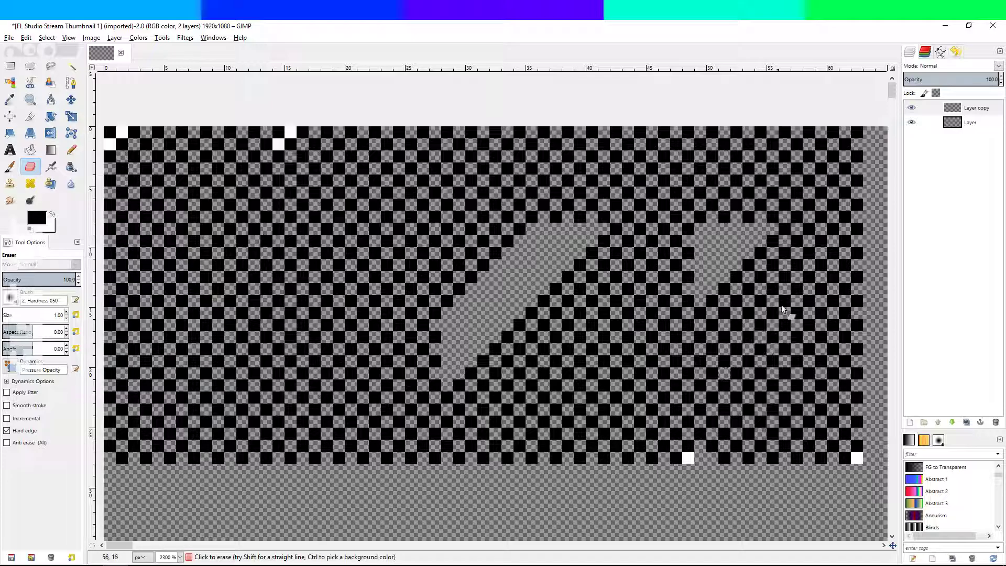
shift+click(700, 123)
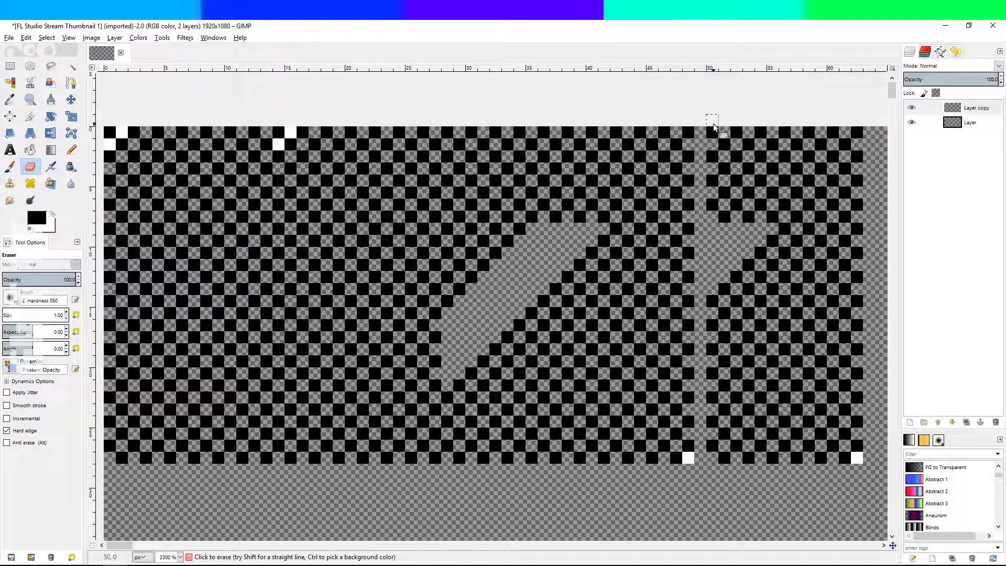
- Enlarge the eraser to about 34.86 and erase all of the layer copy's pixels beyond column 49
click(18, 314)
drag(776, 190, 517, 232)
drag(13, 316, 5, 316)
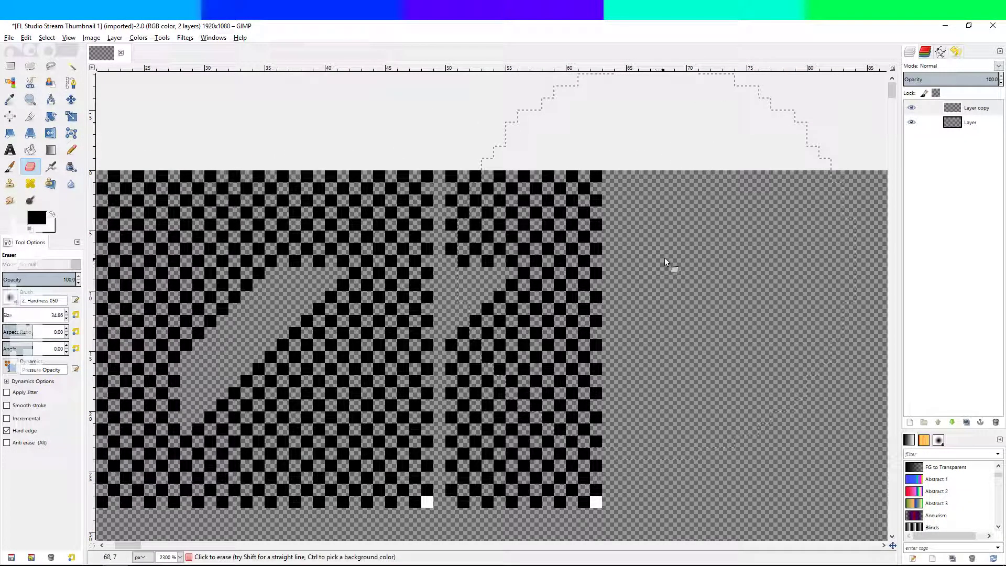
click(642, 252)
mouse_move(649, 519)
mouse_down()
mouse_move(627, 436)
mouse_move(712, 265)
mouse_move(855, 270)
mouse_move(866, 361)
mouse_up()
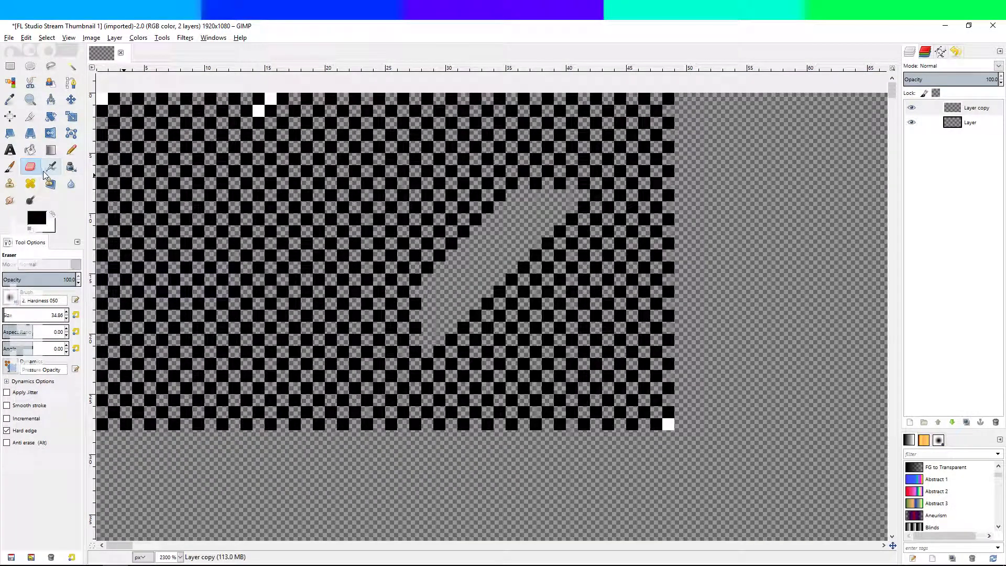
scroll(552, 231, up, 1)
scroll(551, 231, left, 2)
- Switch to the YouTube live dashboard, check the live chat, and return to GIMP
key(alt+Tab)
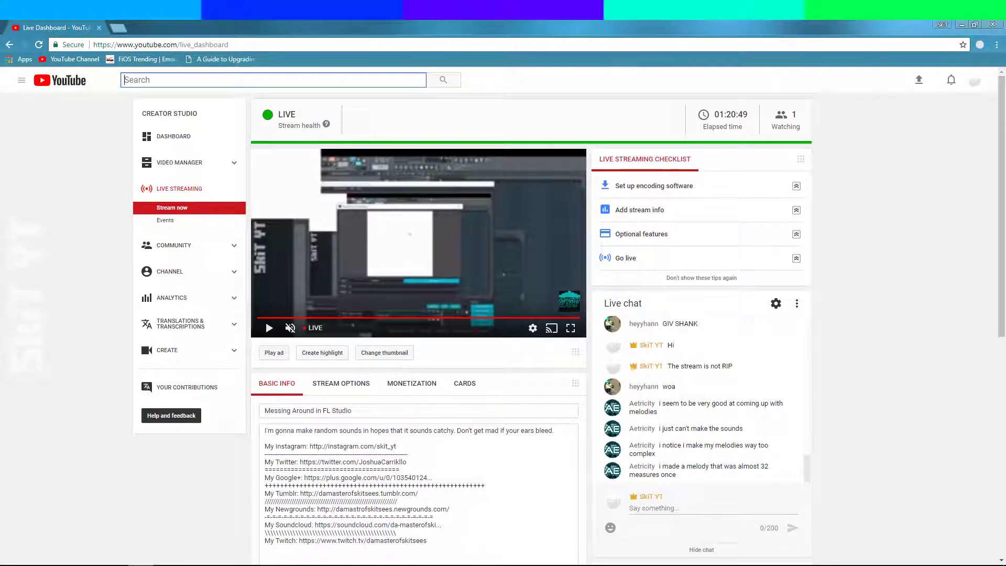
scroll(503, 314, down, 3)
key(alt+Tab)
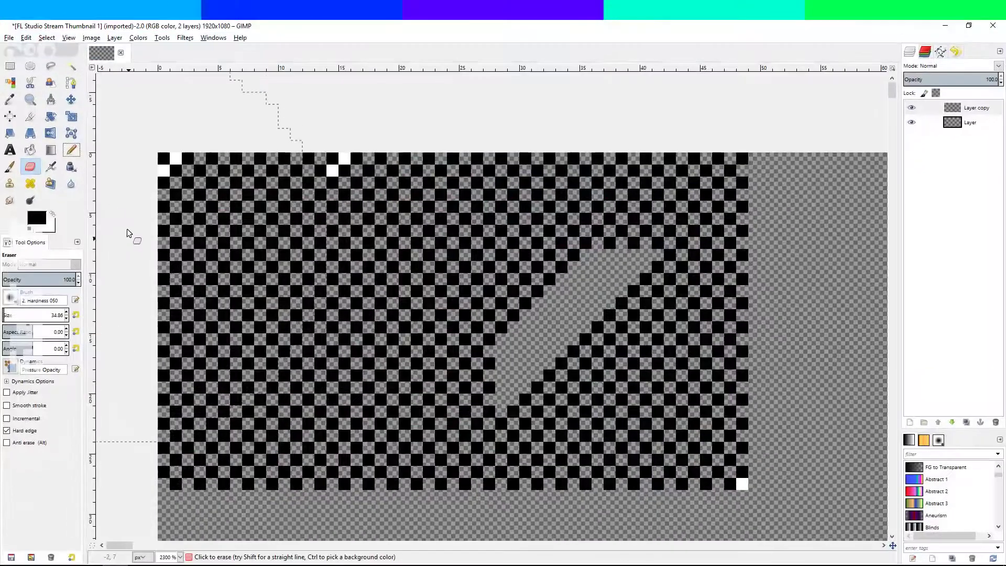
- Set the Pencil size to 1 and paint alternating black pixels along the lower edge of the diagonal gap
click(71, 150)
click(528, 362)
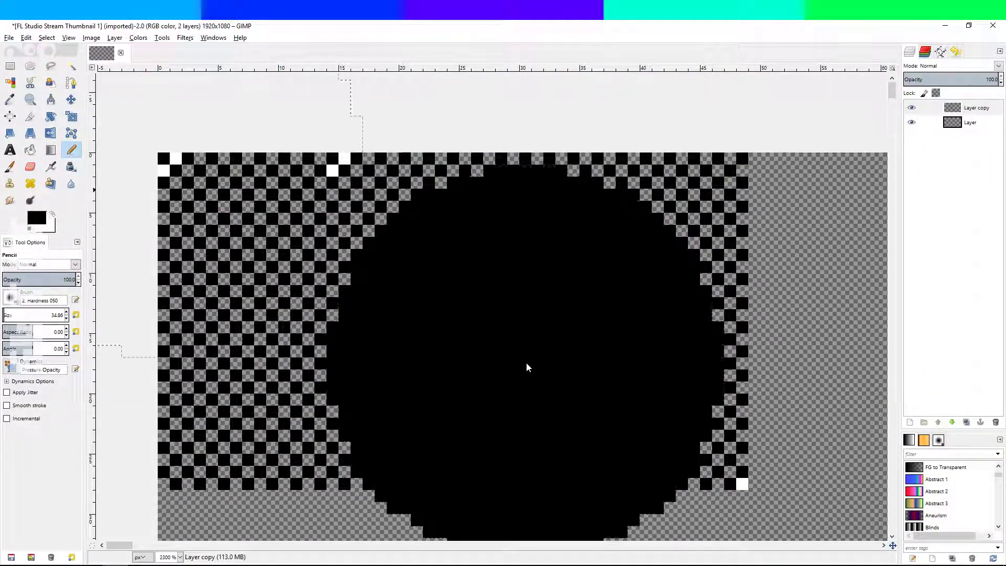
key(ctrl+z)
drag(45, 318, 1, 320)
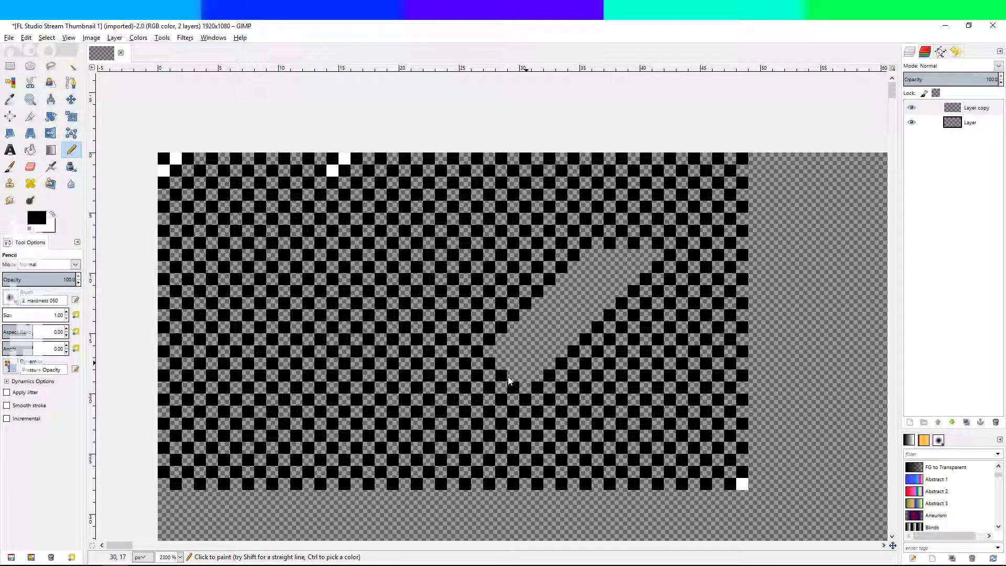
click(527, 375)
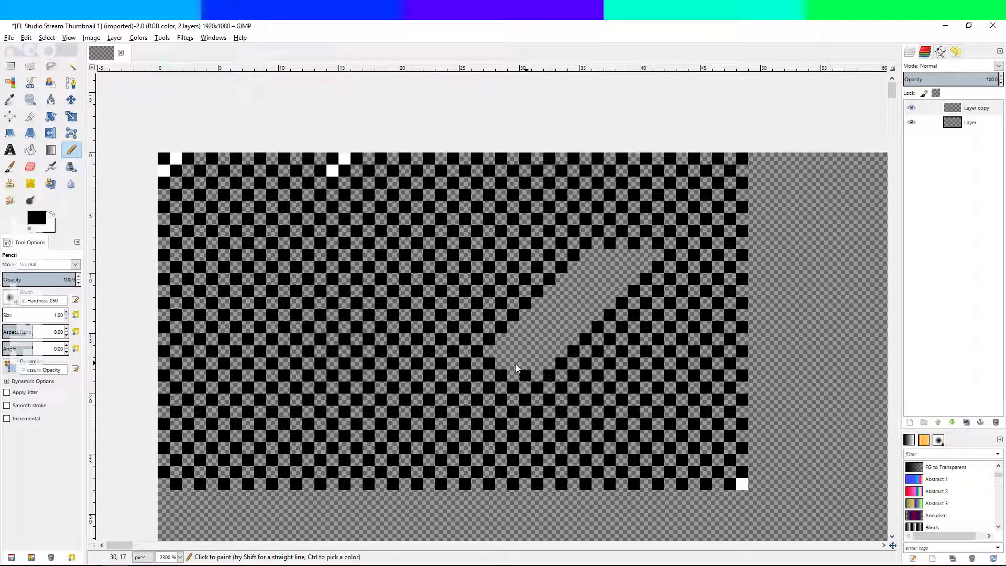
click(550, 350)
click(598, 302)
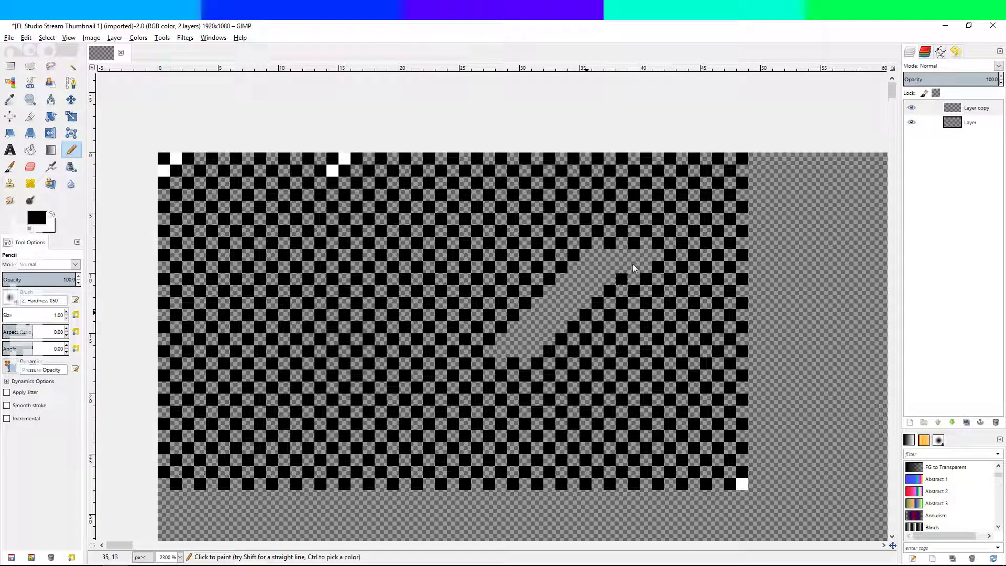
- Fill the upper part of the diagonal gap with alternating black pencil pixels, undoing misplaced strokes
click(644, 254)
click(621, 256)
key(ctrl+z)
click(597, 278)
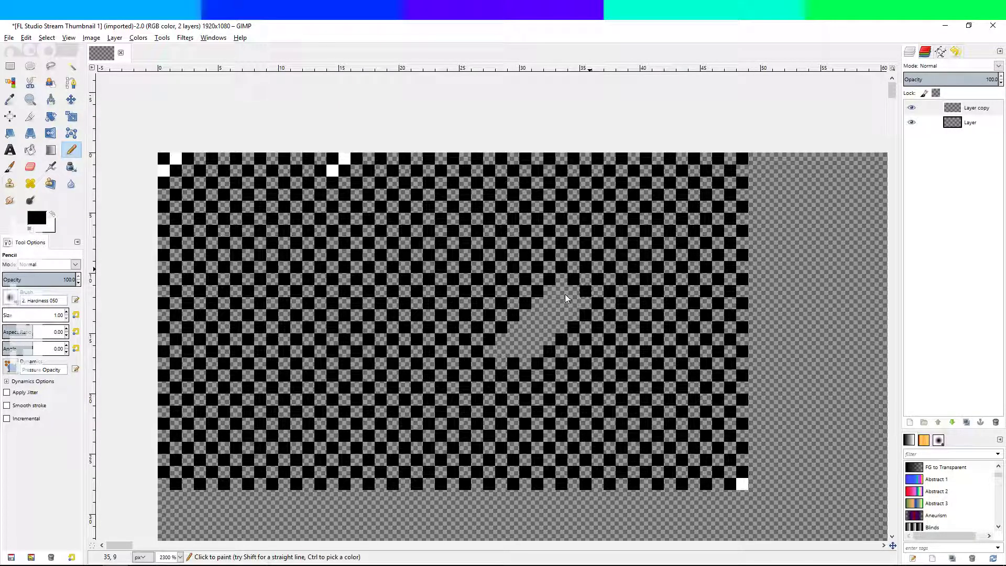
key(ctrl+z)
- Fill the remaining lower part of the diagonal gap with alternating black pixels to complete the checkerboard block
click(572, 304)
key(ctrl+z)
click(529, 326)
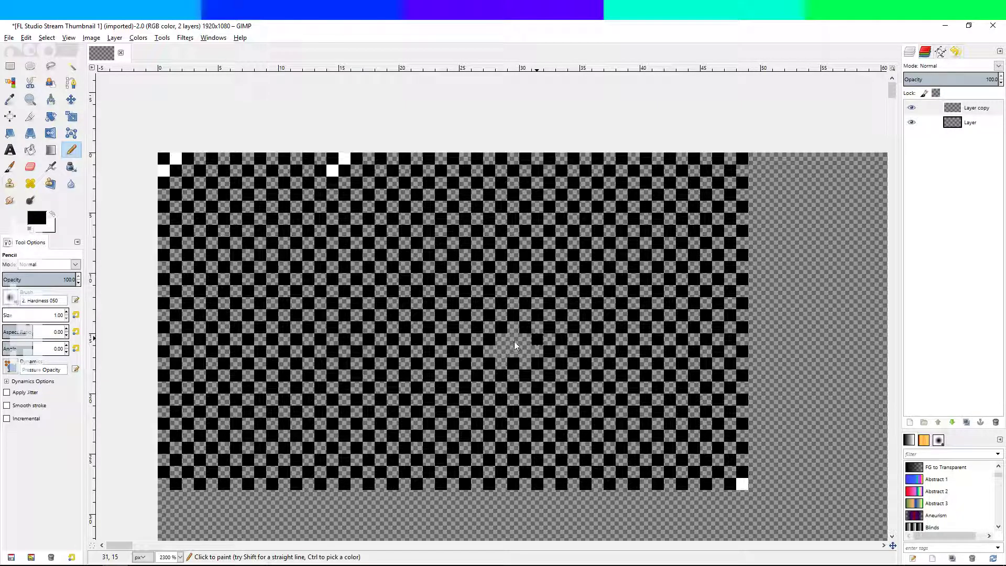
key(ctrl+z)
click(516, 351)
key(ctrl+z)
drag(687, 353, 782, 366)
drag(637, 280, 595, 223)
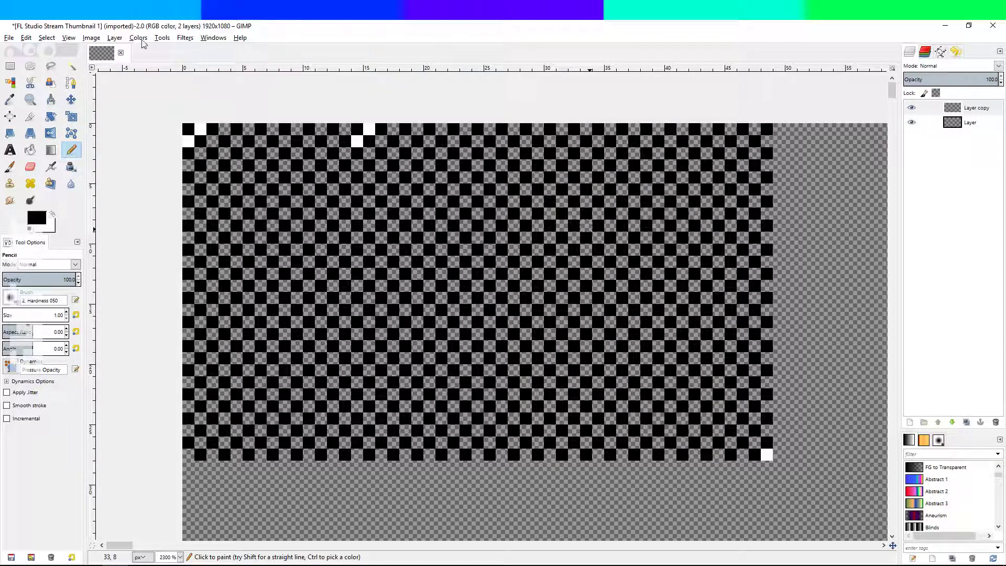
click(114, 38)
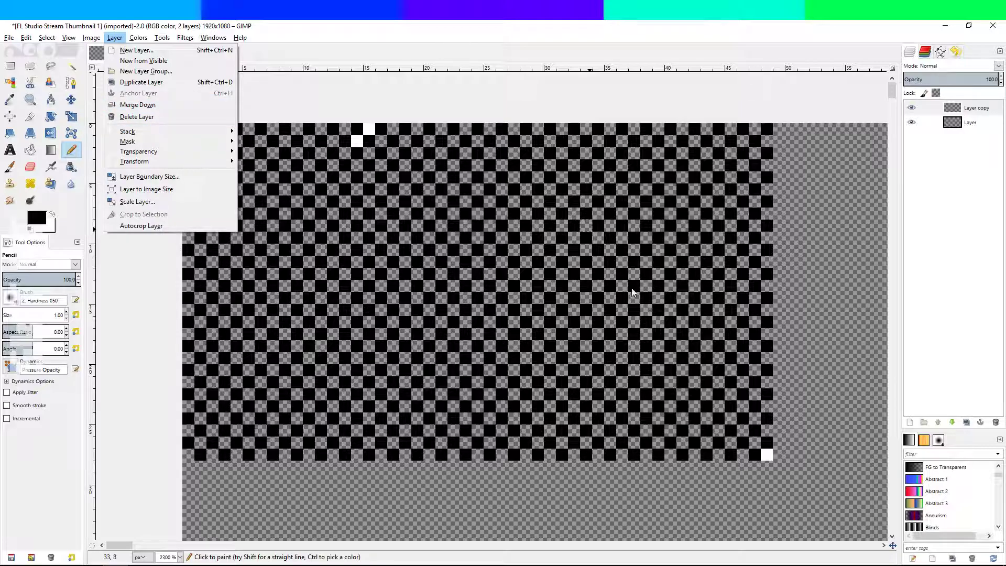
click(815, 285)
key(ctrl+z)
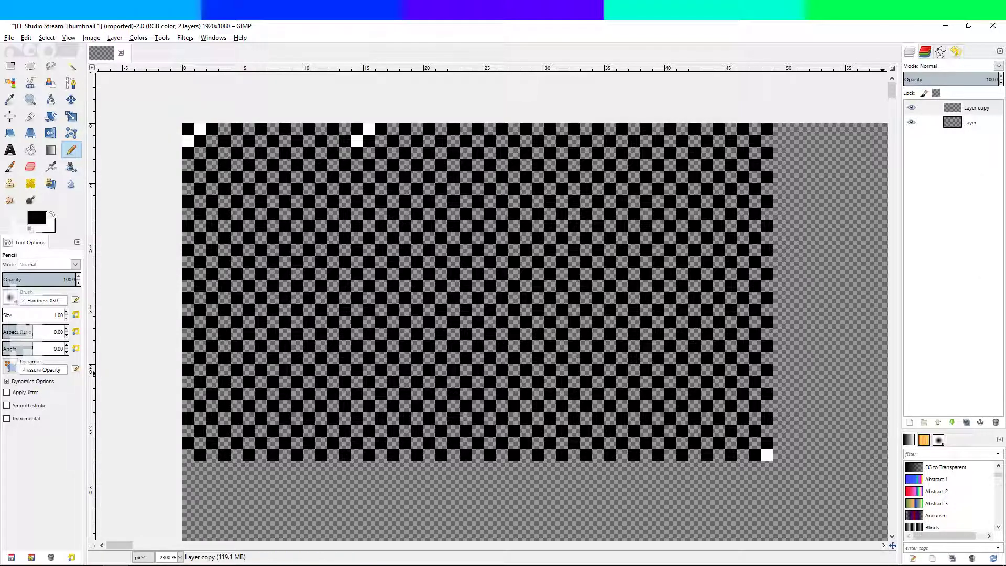
key(shift+2)
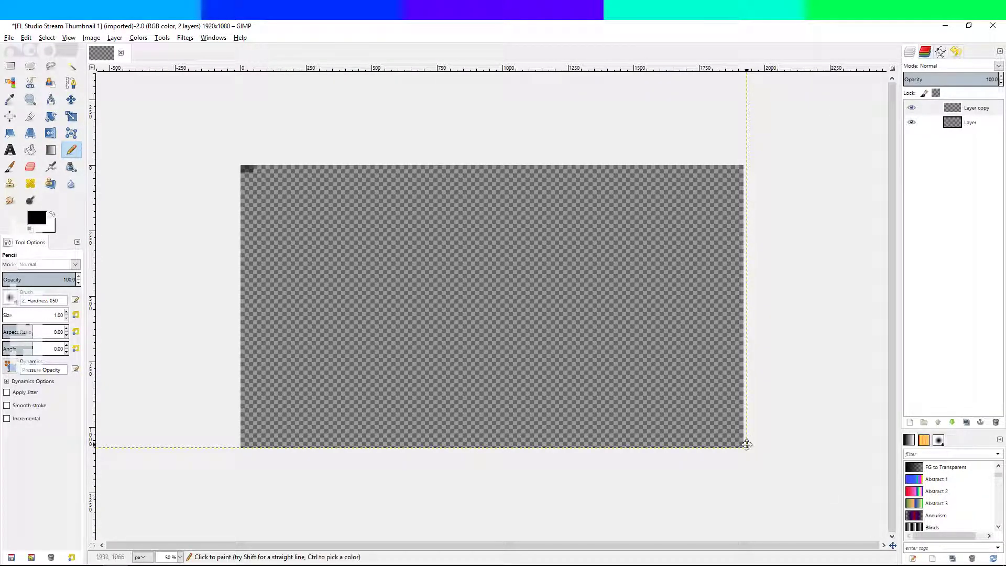
click(114, 38)
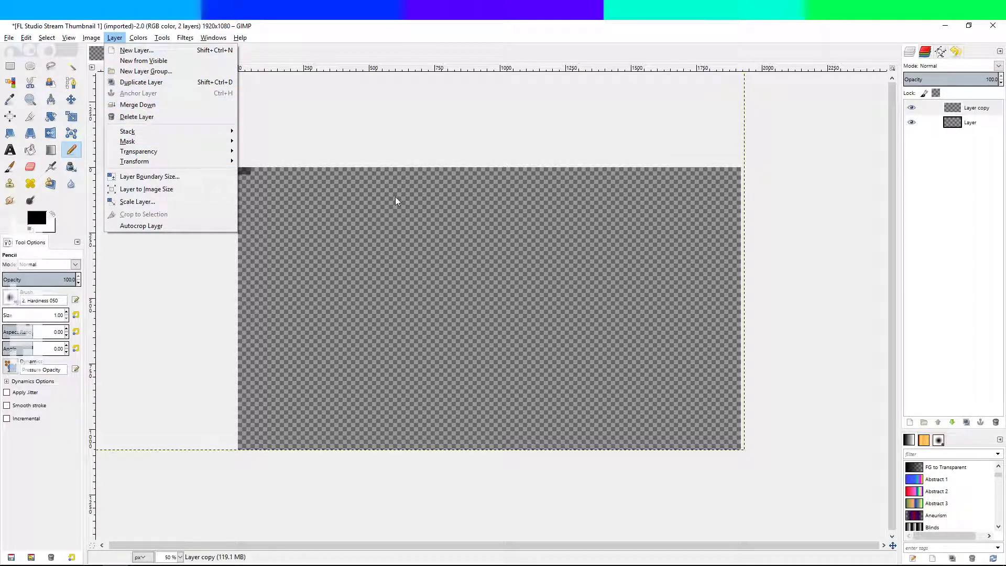
click(423, 209)
- Create a new layer from the visible image content
right_click(989, 175)
right_click(957, 155)
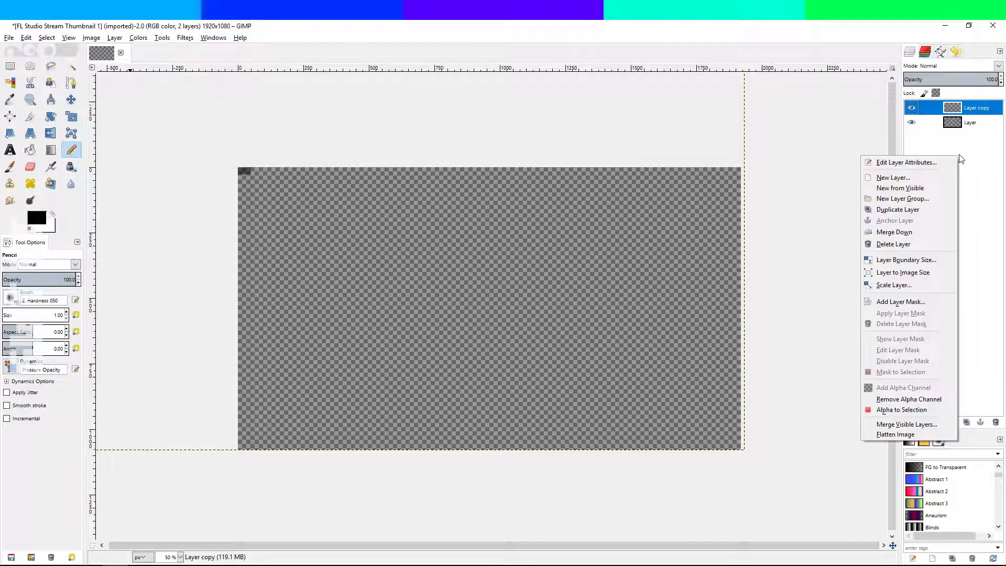
click(928, 189)
- Merge the layer copy down into the original layer and delete that merged layer, keeping only the Visible layer
right_click(966, 124)
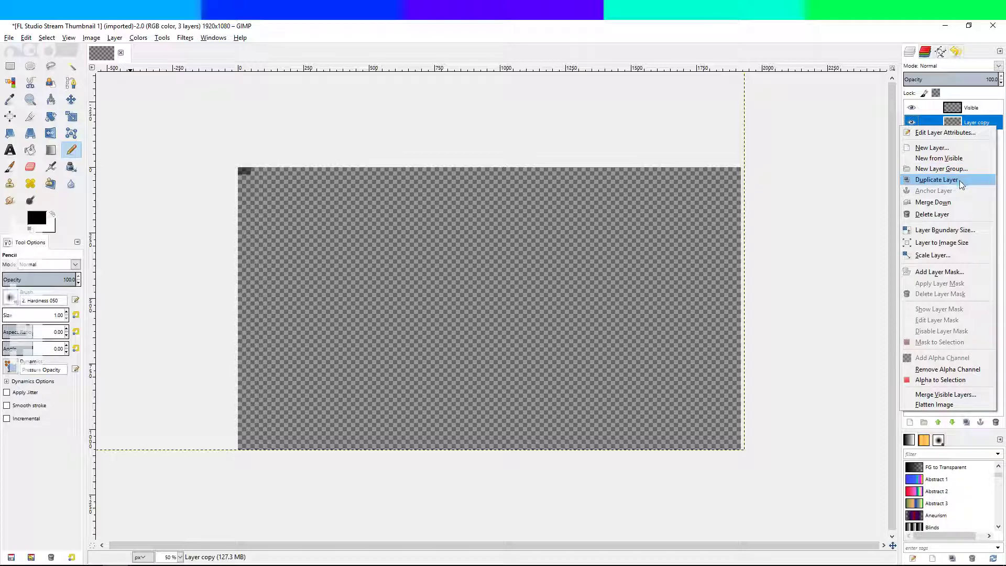
click(951, 202)
right_click(967, 124)
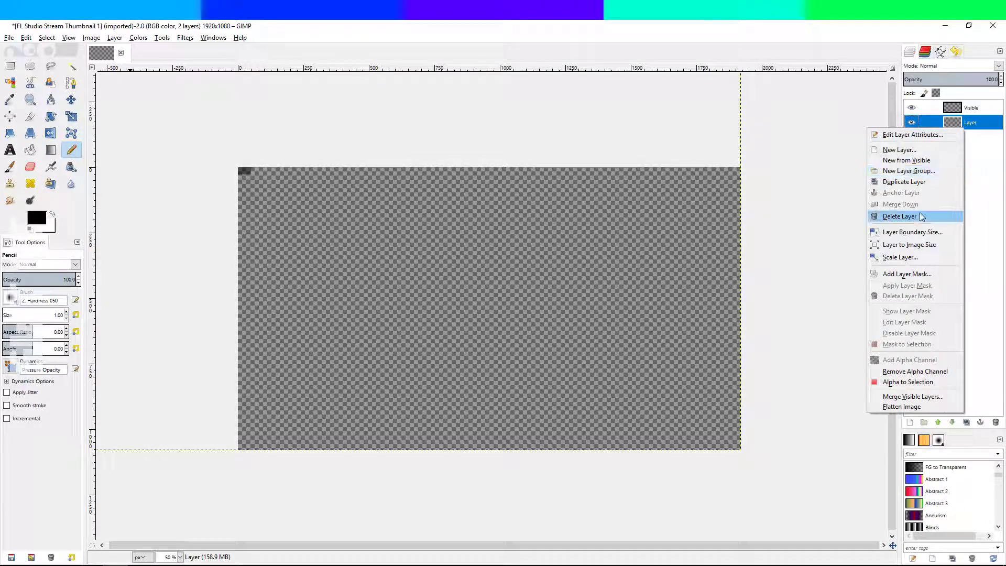
click(919, 212)
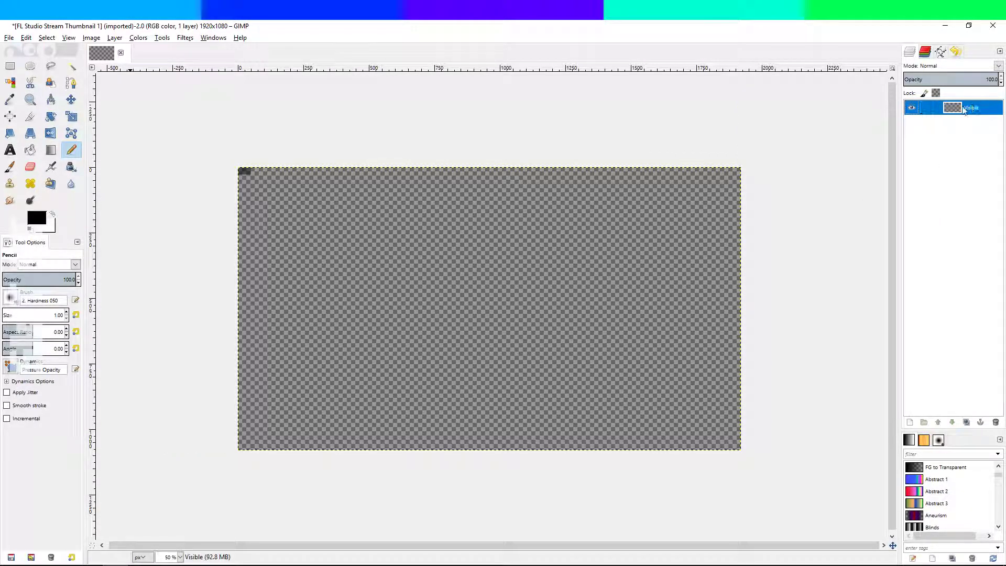
click(92, 38)
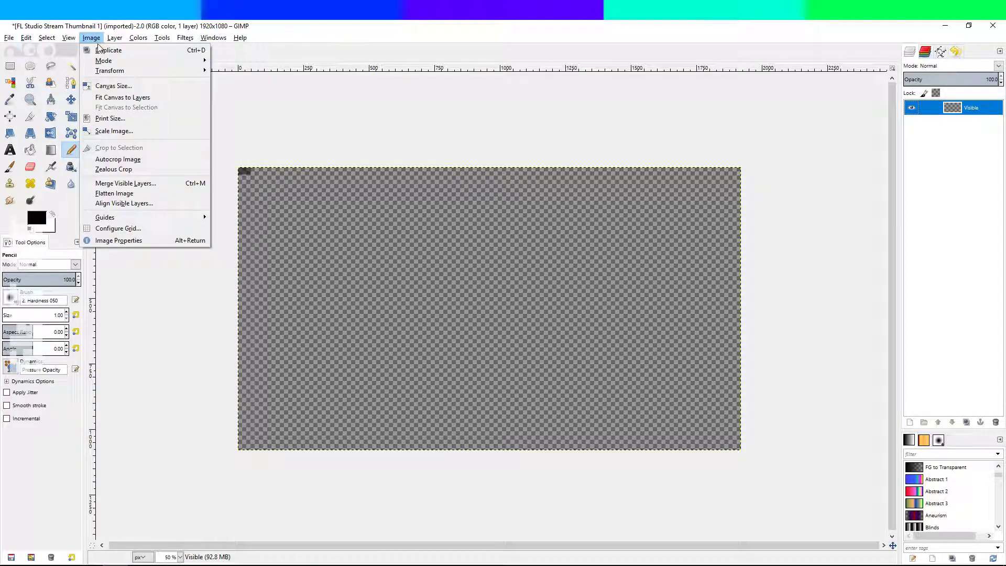
mouse_move(110, 40)
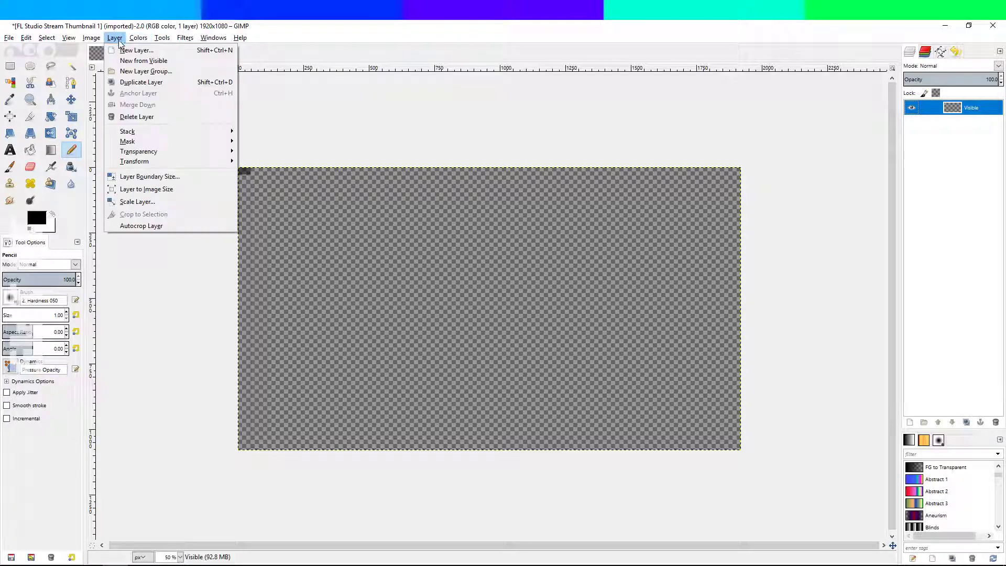
mouse_move(159, 41)
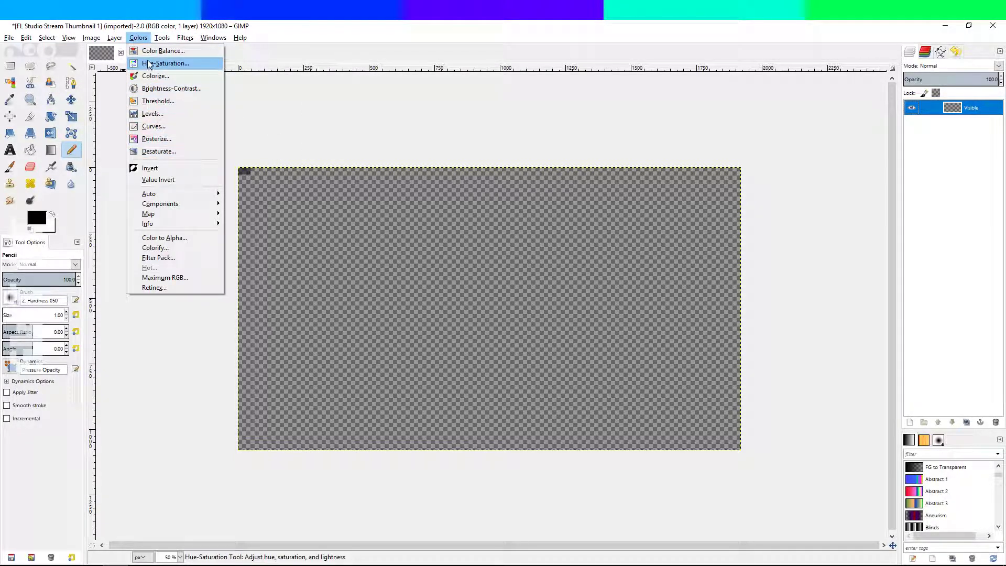
mouse_move(105, 40)
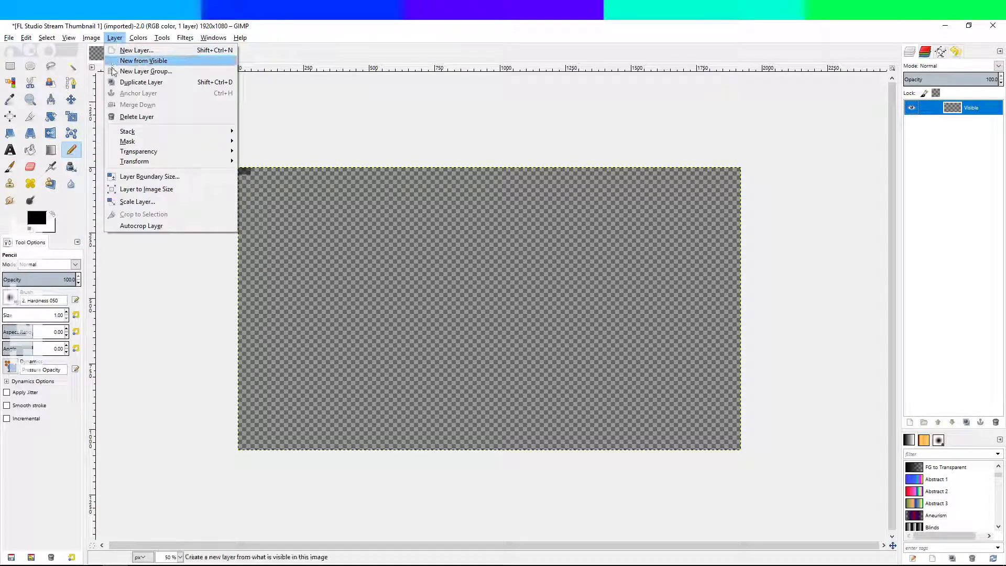
click(158, 200)
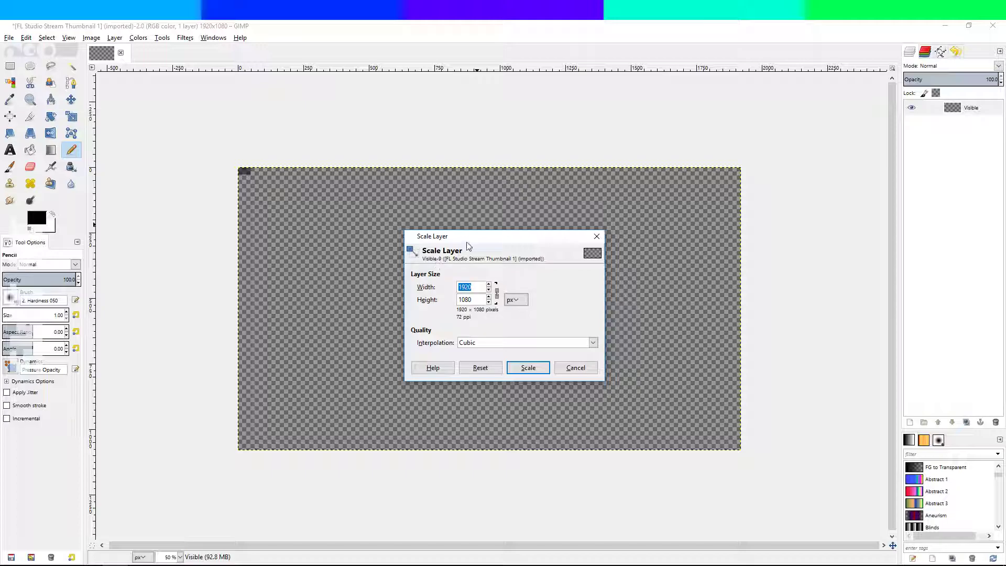
drag(473, 244, 291, 262)
drag(244, 172, 327, 225)
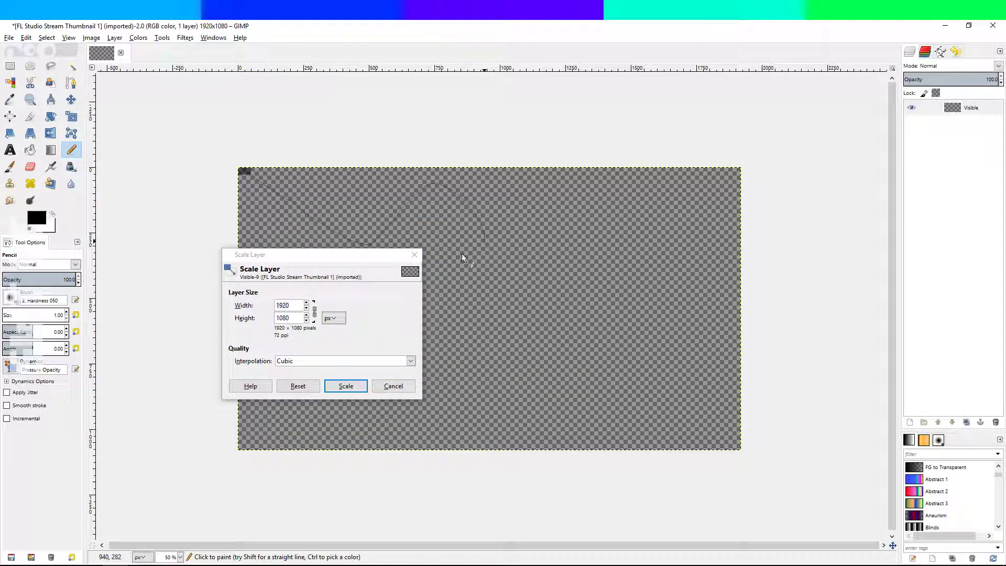
key(ctrl+z)
click(393, 386)
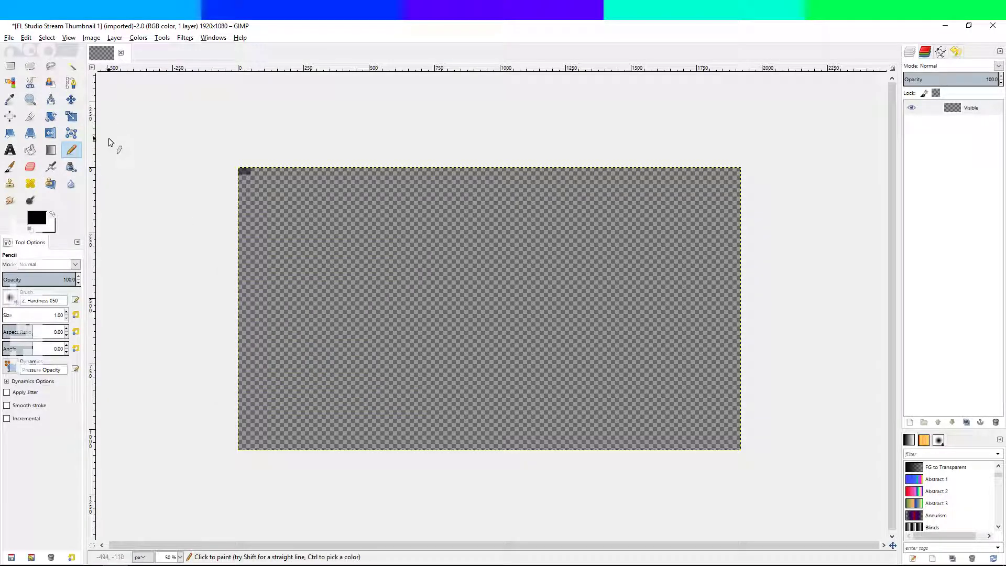
- Start scaling the Visible layer with the Scale tool, lock its aspect ratio, and enlarge it to 5460 × 3071 px
key(shift+s)
click(187, 156)
drag(758, 474, 959, 563)
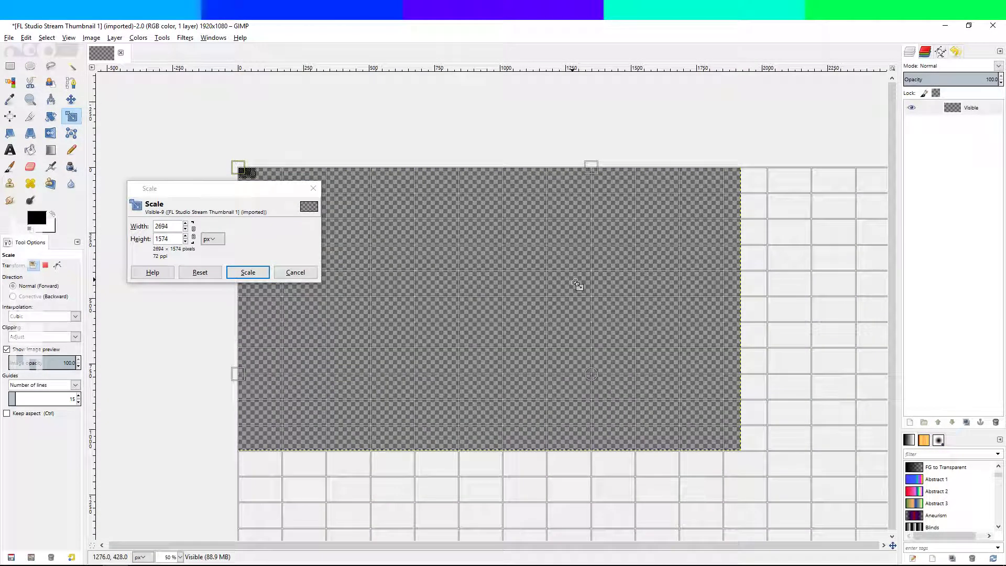
click(200, 273)
click(194, 236)
scroll(617, 416, down, 3)
drag(592, 374, 917, 547)
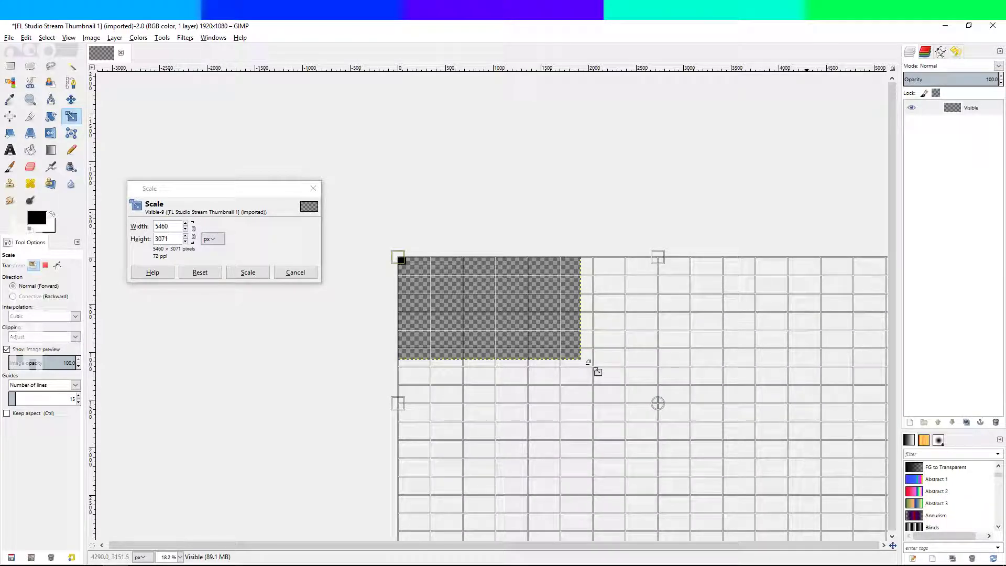
- Enlarge the Visible layer's scaling frame further to 9772 × 5497 px and check the previewed checkerboard size
scroll(608, 315, down, 4)
scroll(611, 277, right, 4)
drag(716, 344, 923, 463)
drag(566, 231, 432, 162)
drag(793, 434, 650, 383)
scroll(650, 383, down, 2)
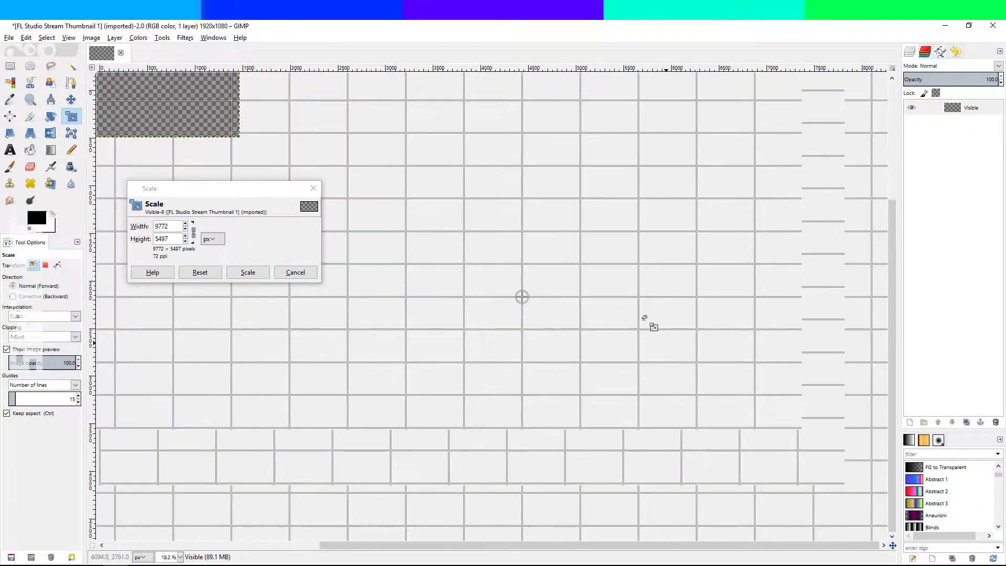
scroll(712, 449, up, 5)
scroll(712, 449, left, 7)
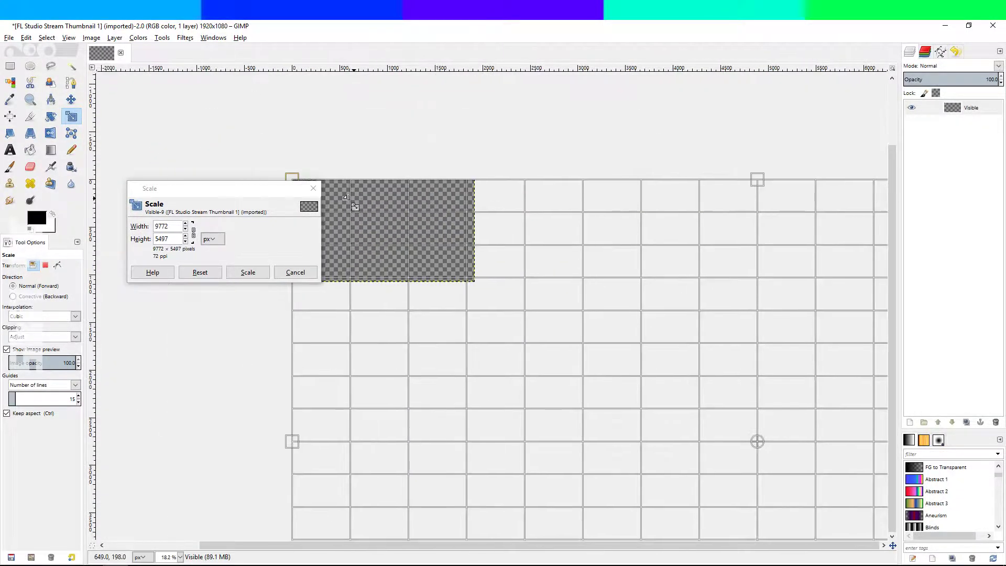
ctrl+scroll(321, 177, up, 6)
scroll(705, 333, left, 10)
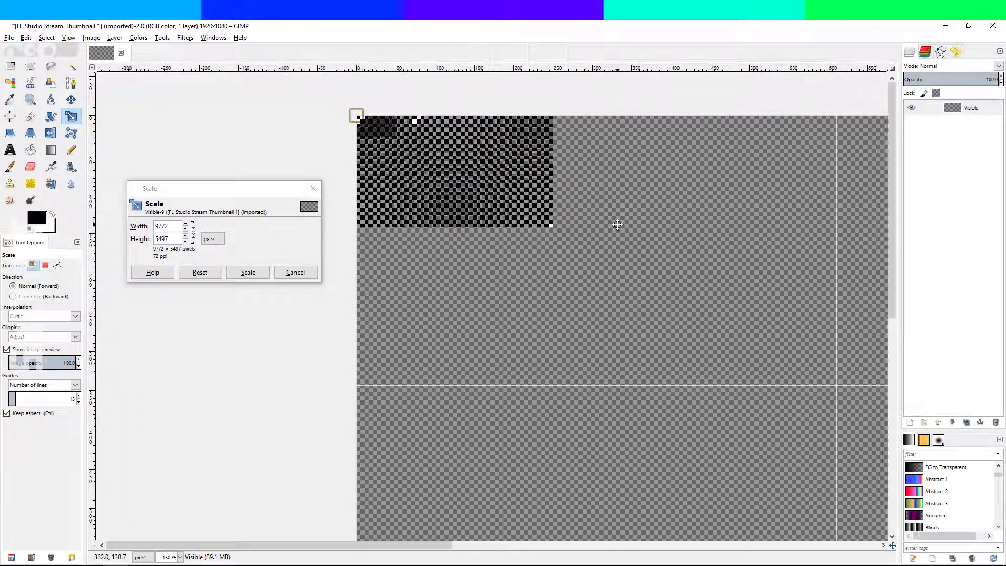
scroll(460, 213, up, 2)
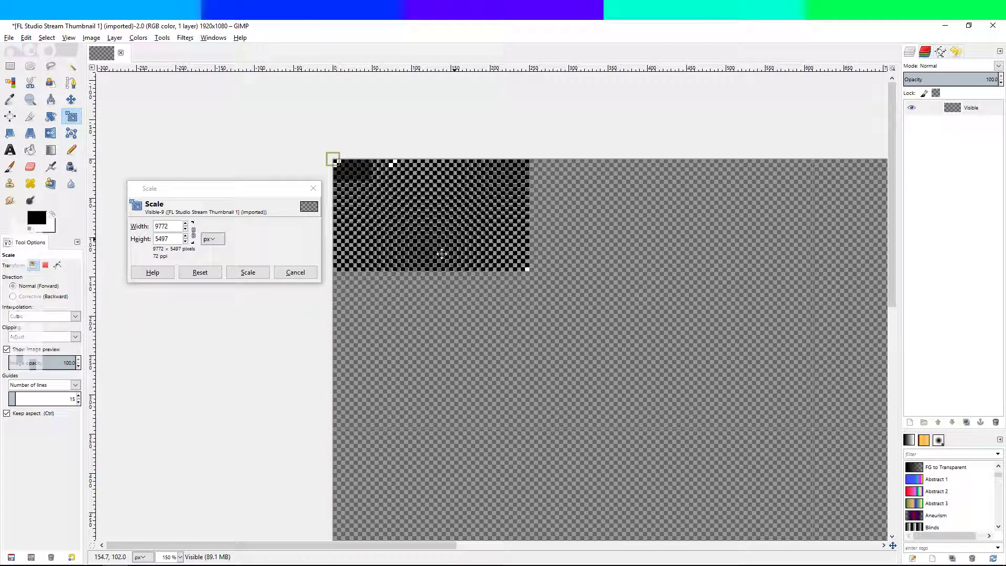
- Switch to the YouTube live dashboard to check the stream's live chat
key(alt+Tab)
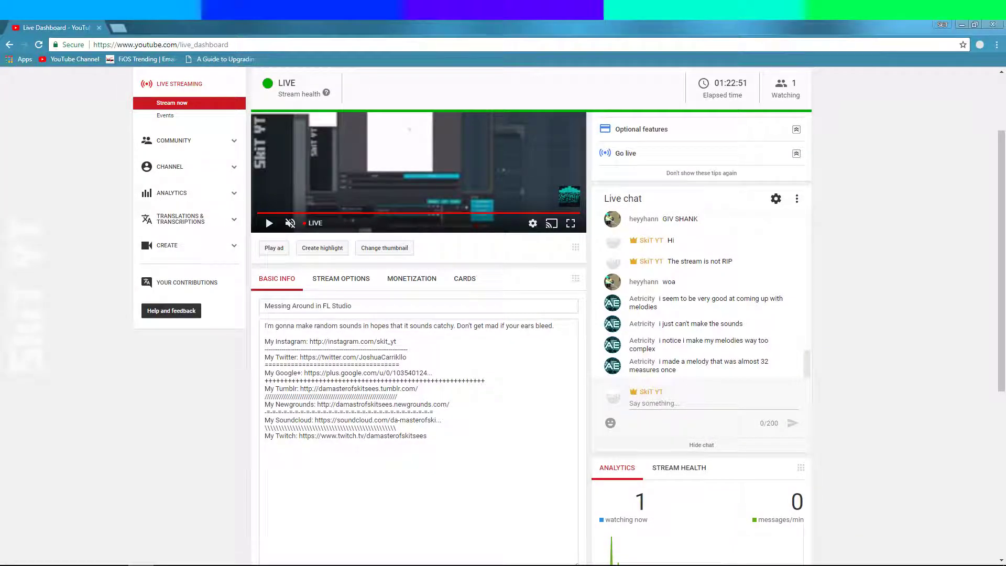
- Switch back to GIMP and enlarge the Visible layer's scaling frame to 19748 × 11109 px
key(alt+Tab)
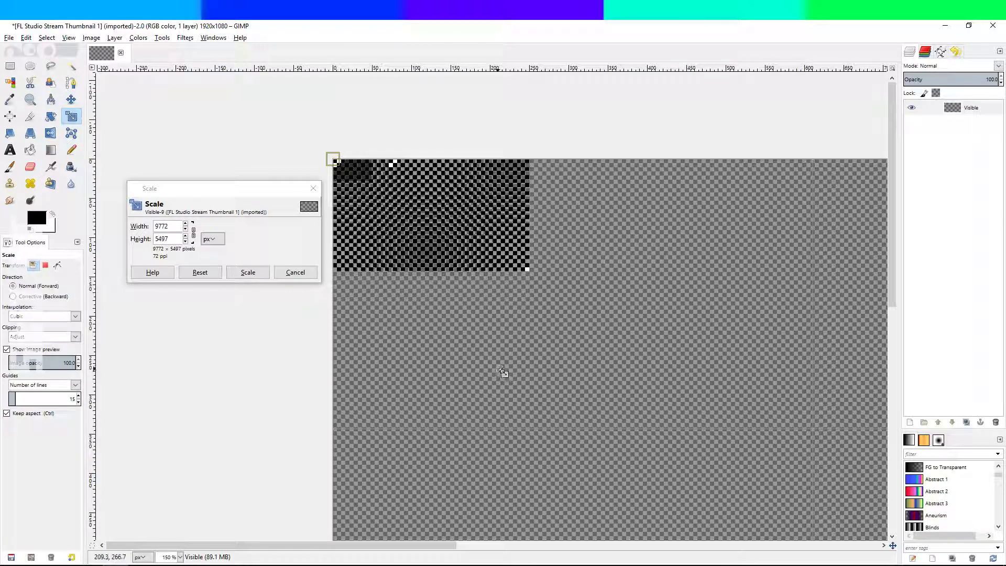
scroll(508, 367, down, 12)
drag(696, 421, 921, 546)
scroll(633, 418, down, 3)
scroll(634, 418, right, 3)
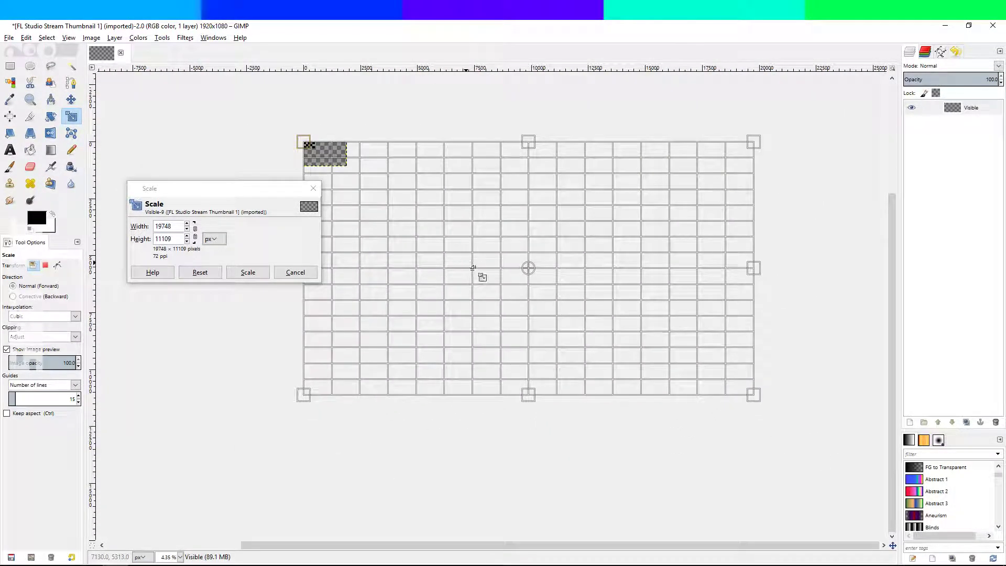
- Try enlarging the Visible layer's scaling frame to 58888 × 33125 px, check the preview and cancel the scaling
scroll(817, 492, up, 5)
scroll(818, 492, left, 5)
scroll(820, 494, down, 4)
scroll(786, 479, down, 3)
drag(586, 346, 620, 379)
scroll(528, 307, up, 2)
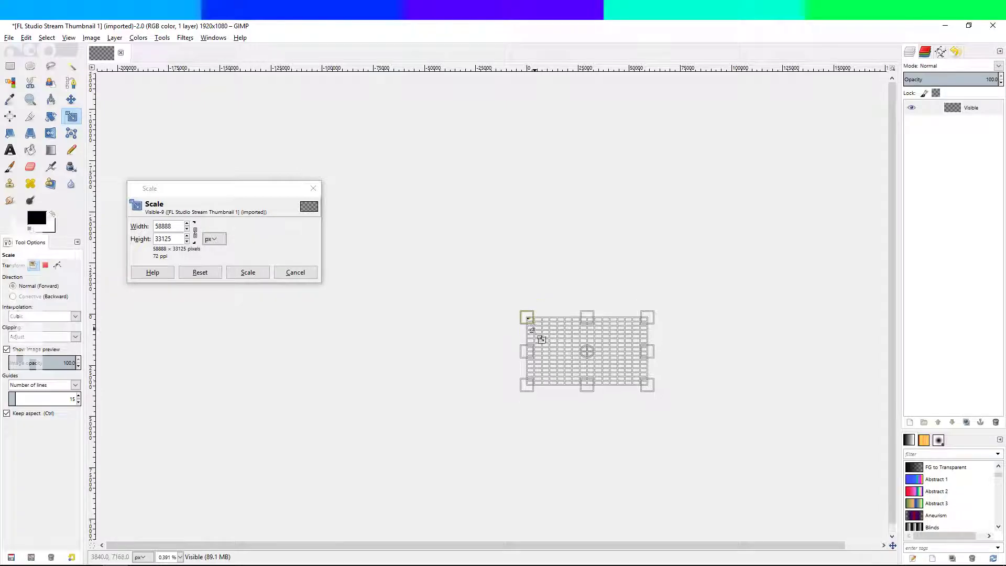
scroll(531, 343, up, 10)
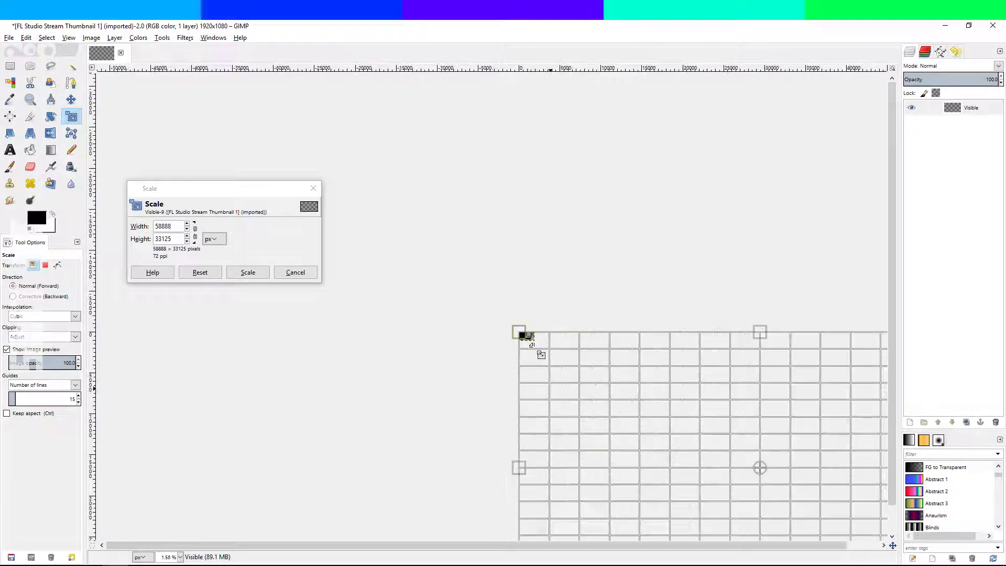
scroll(530, 343, up, 12)
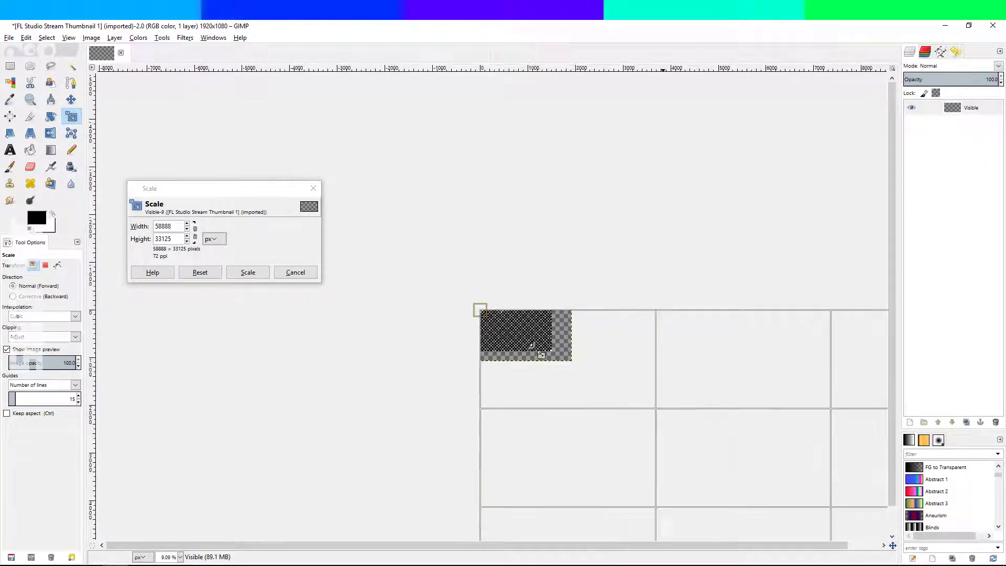
click(294, 272)
drag(288, 190, 347, 293)
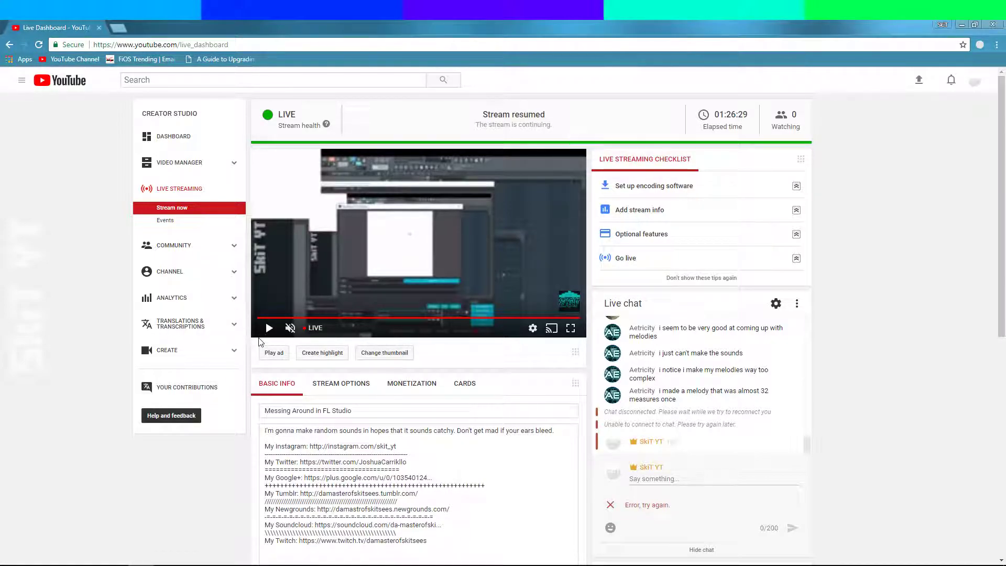
- Send the message "rip?" in the YouTube stream's live chat
click(683, 479)
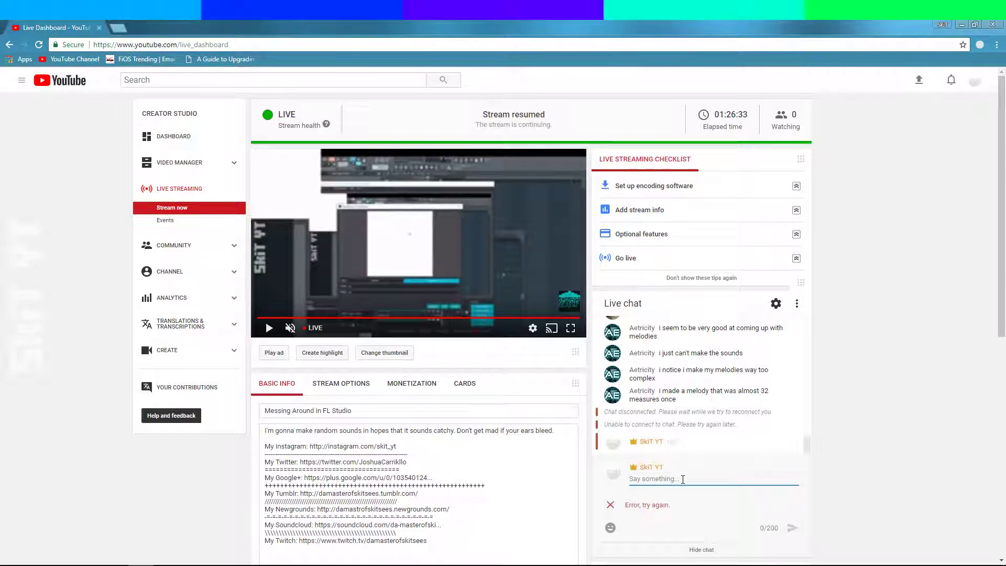
text(rip?)
key(Return)
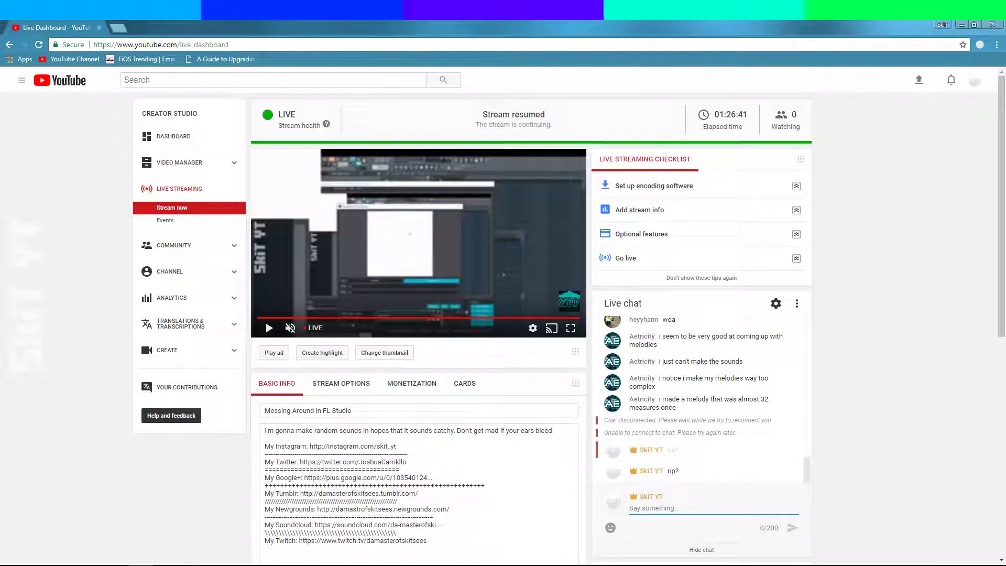
- Switch back to GIMP, examine the scaled checkerboard's square edges up close, and undo the image scaling
key(alt+Tab)
key(alt+Tab)
click(167, 565)
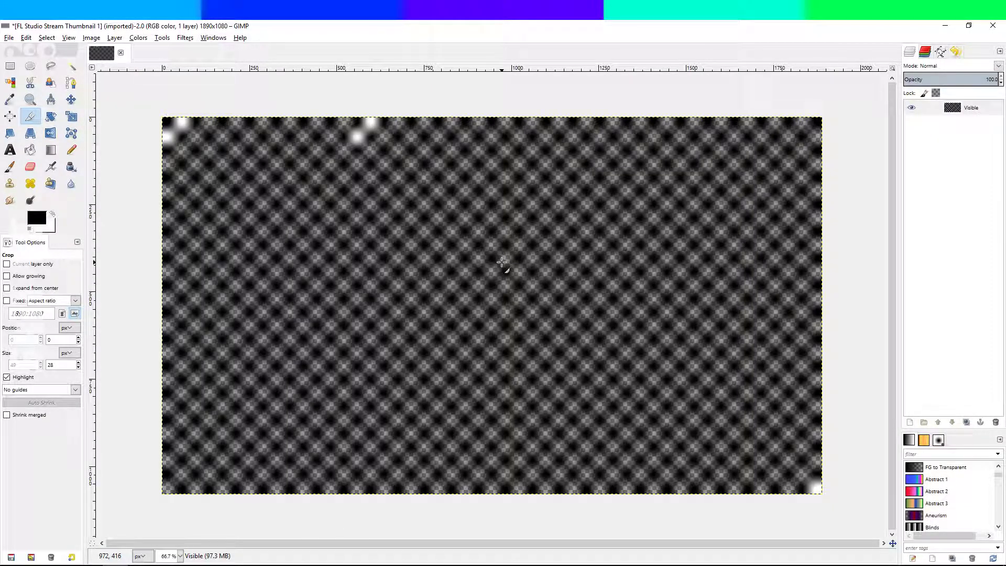
scroll(507, 277, up, 4)
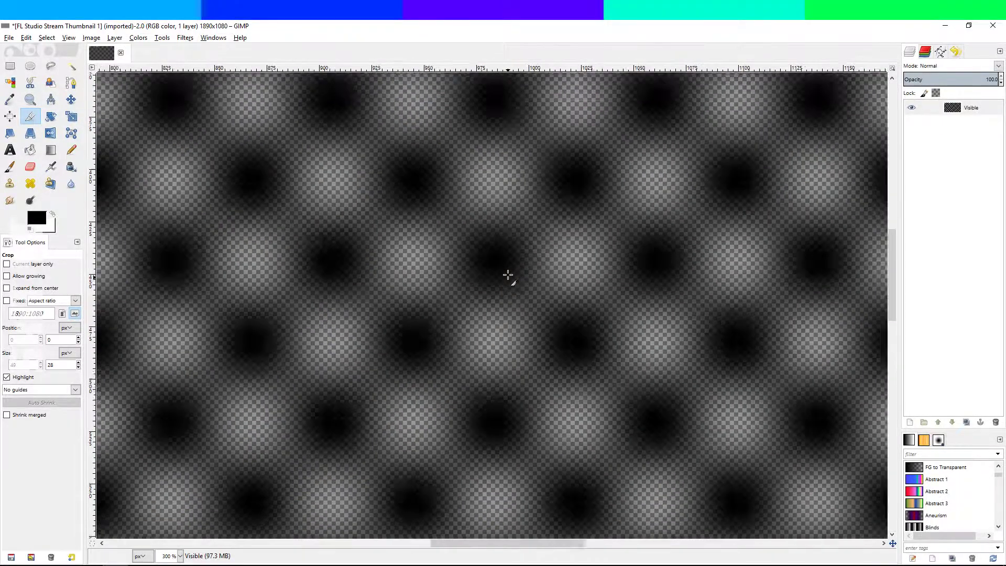
scroll(523, 262, down, 6)
scroll(515, 252, up, 2)
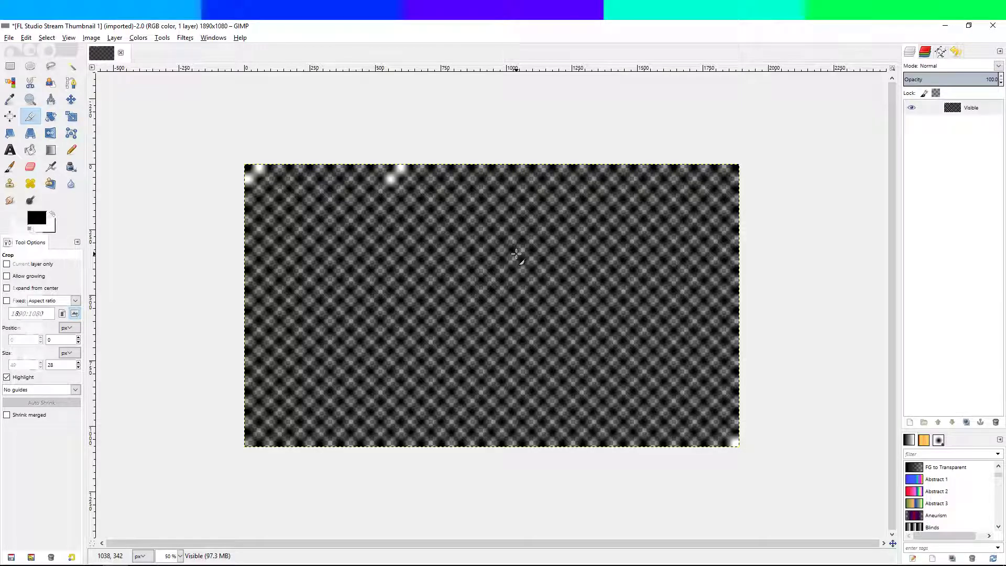
click(517, 254)
scroll(492, 308, up, 1)
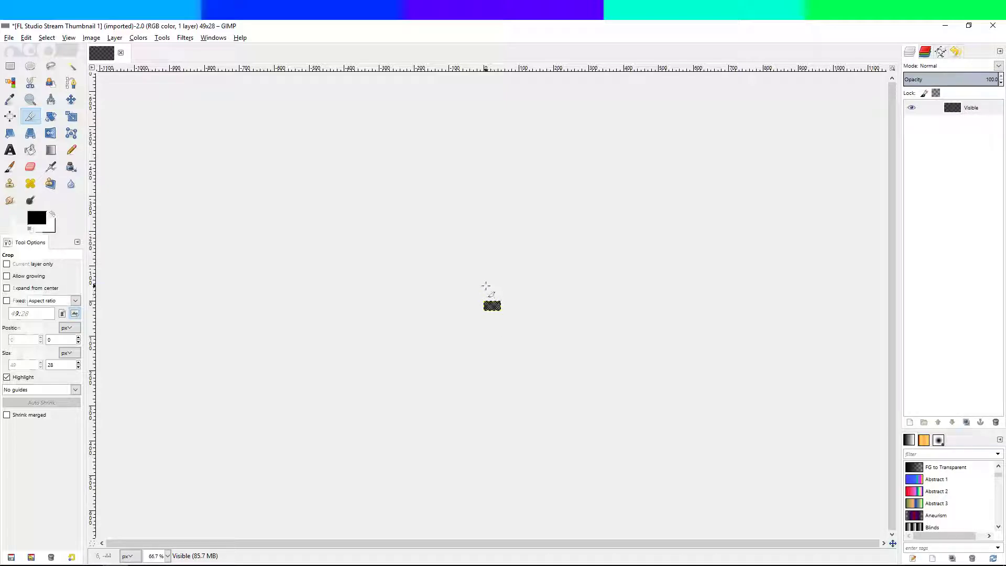
- Open Scale Layer for the Visible layer and set its size to 1890 × 1080 px
click(138, 39)
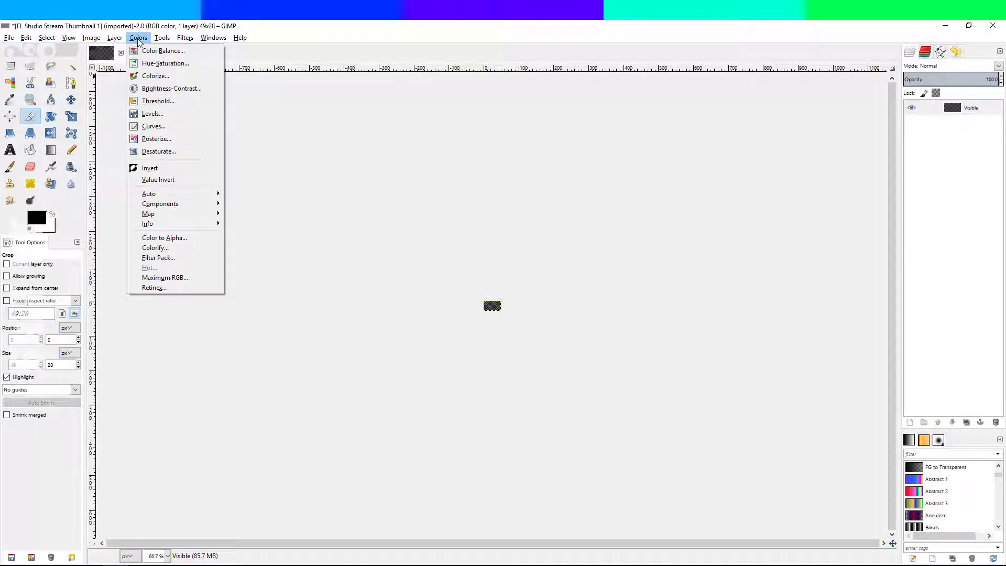
click(138, 37)
click(115, 38)
click(117, 39)
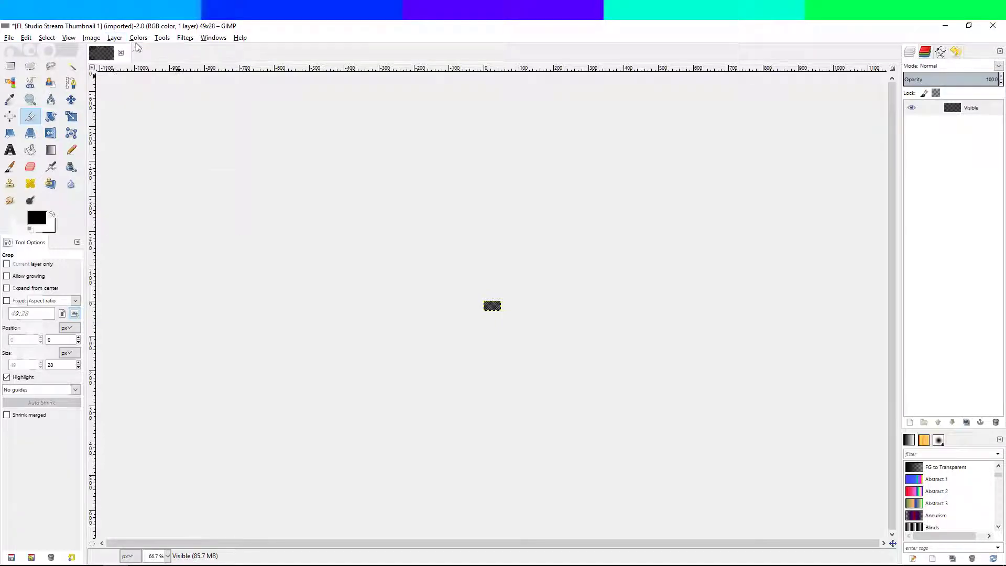
click(120, 40)
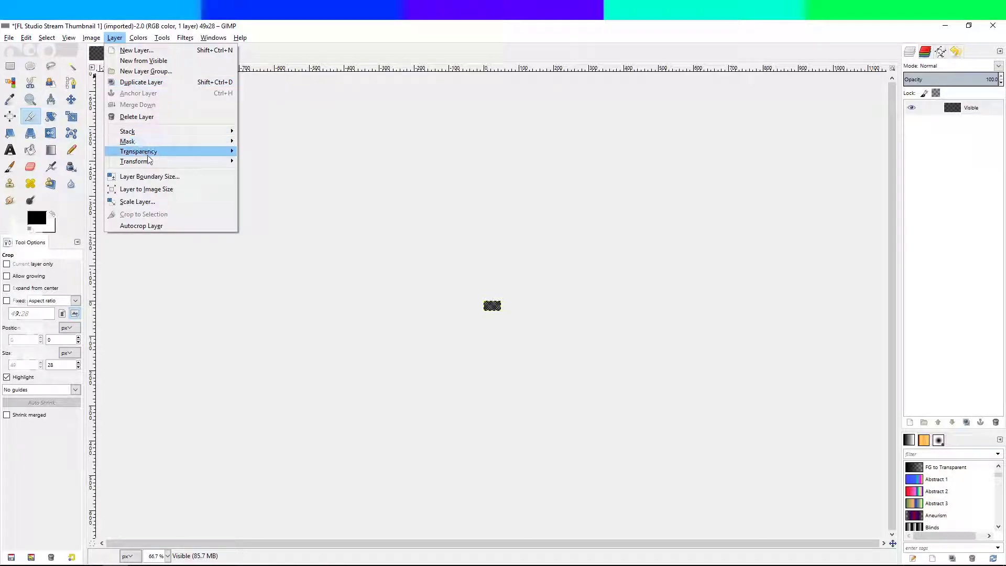
click(152, 202)
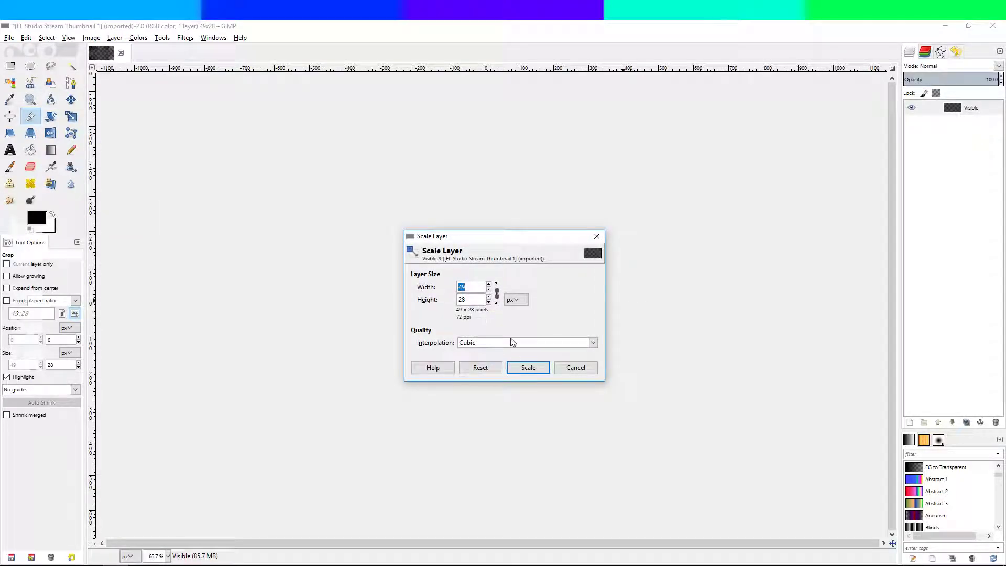
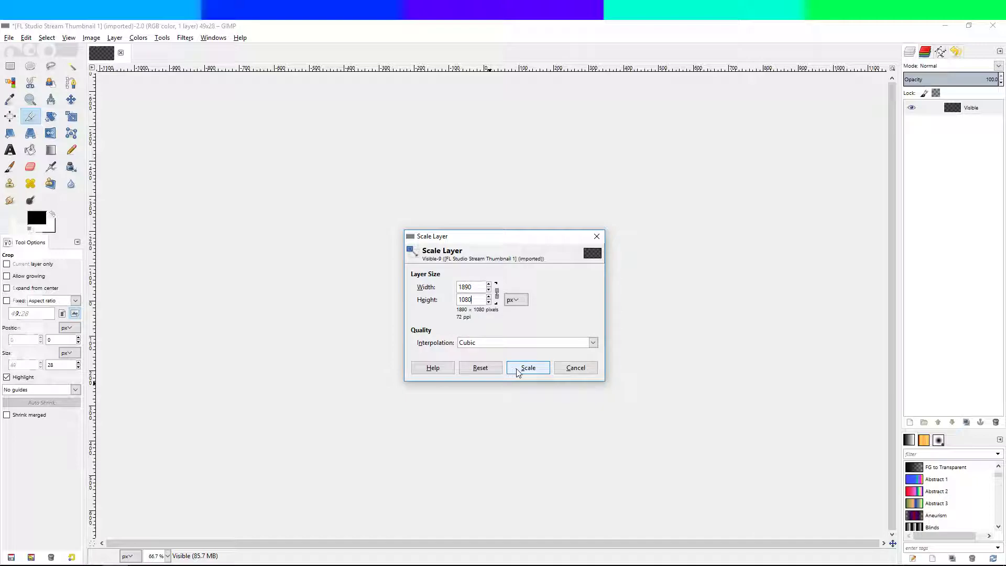
- Try scaling the Visible layer with interpolation set to None, and undo that scaling
click(593, 342)
click(542, 352)
click(593, 343)
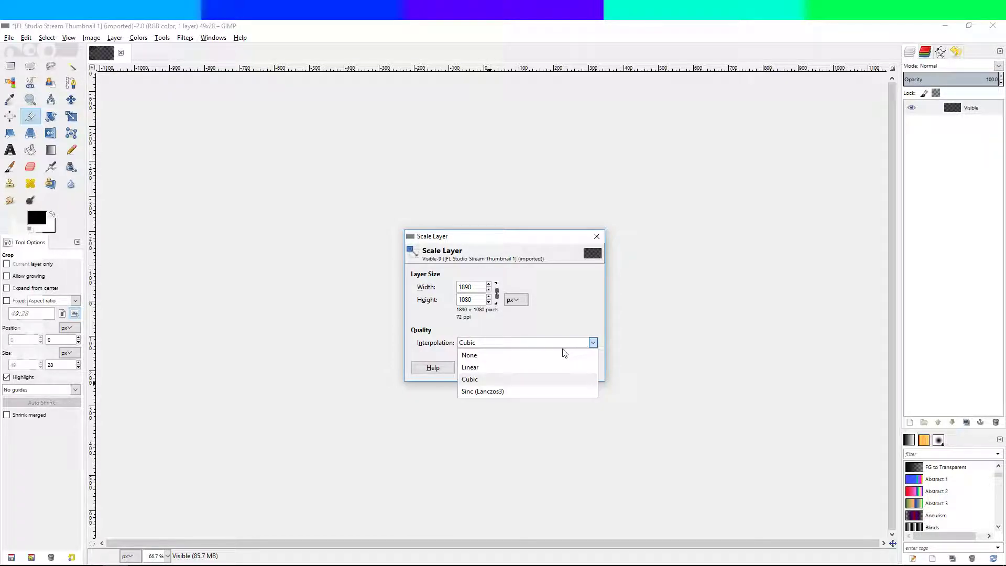
click(535, 357)
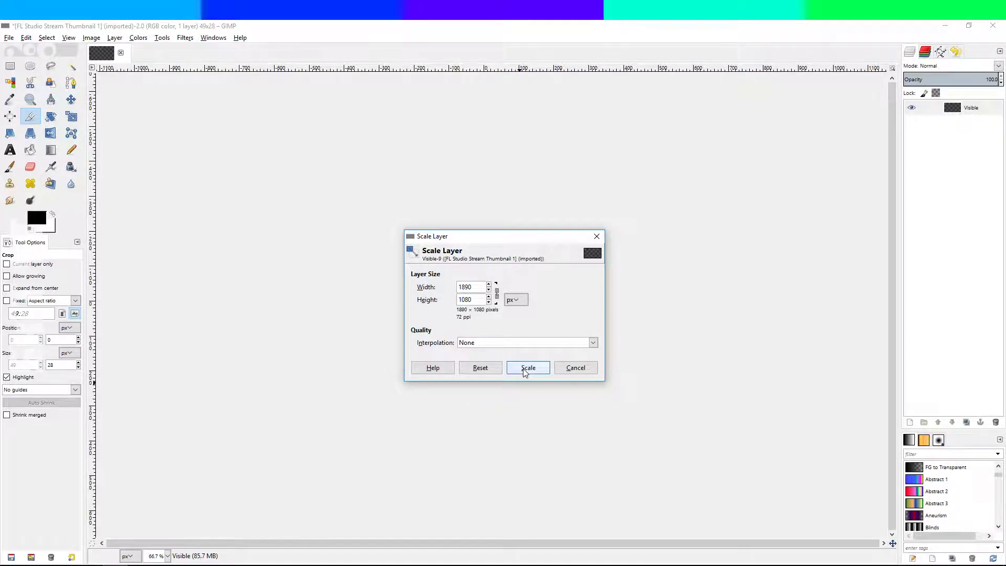
click(526, 368)
drag(544, 356, 492, 273)
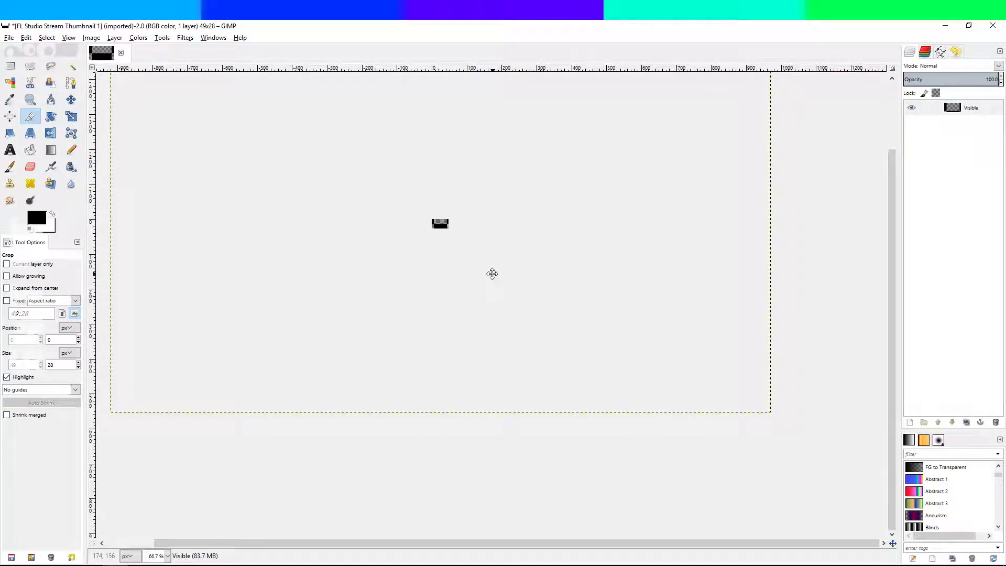
key(ctrl+z)
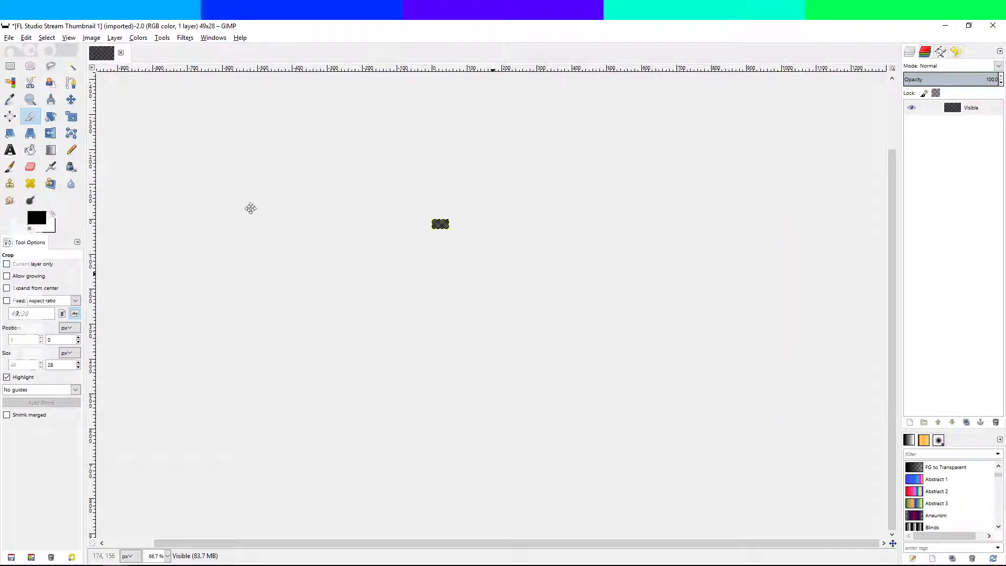
- Scale the whole image to 1890 × 1080 px with interpolation set to None
click(132, 39)
mouse_move(91, 37)
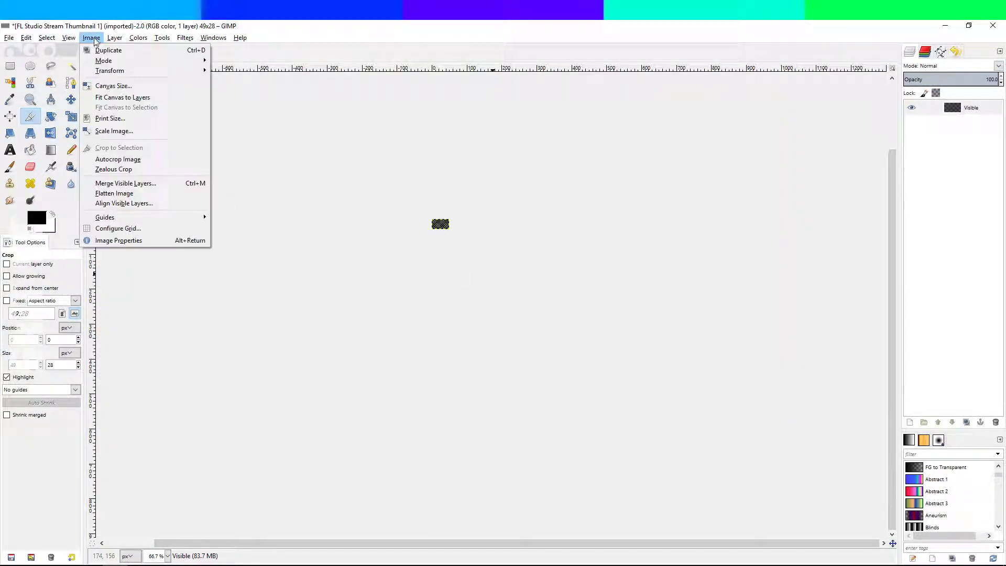
click(117, 131)
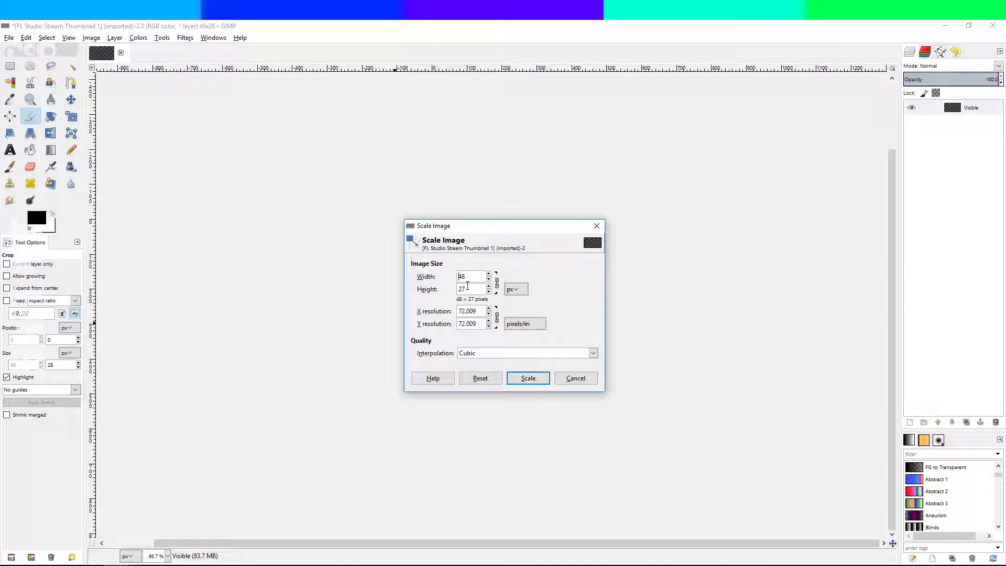
key(Tab)
double_click(467, 289)
click(593, 352)
click(498, 363)
click(528, 378)
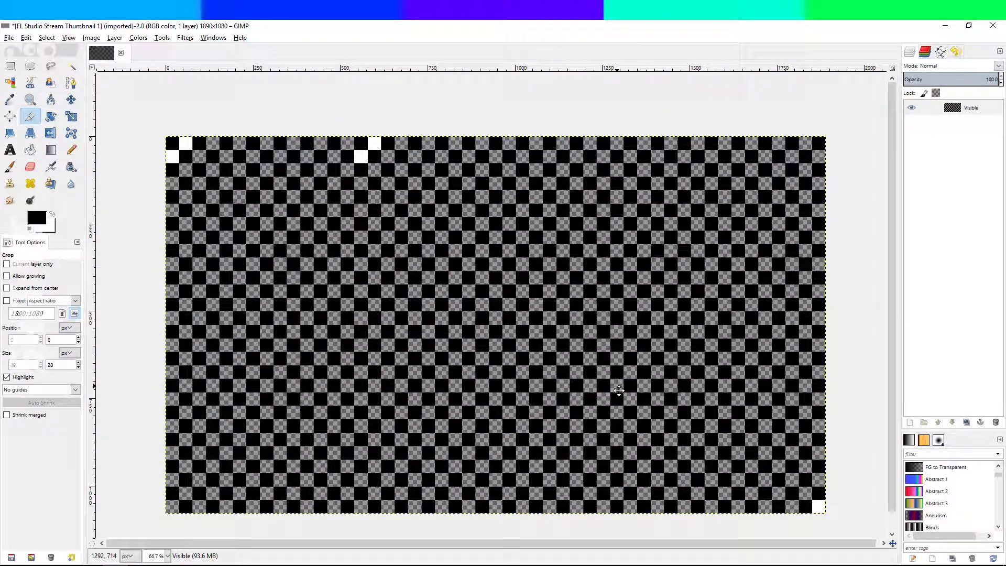
drag(618, 391, 562, 293)
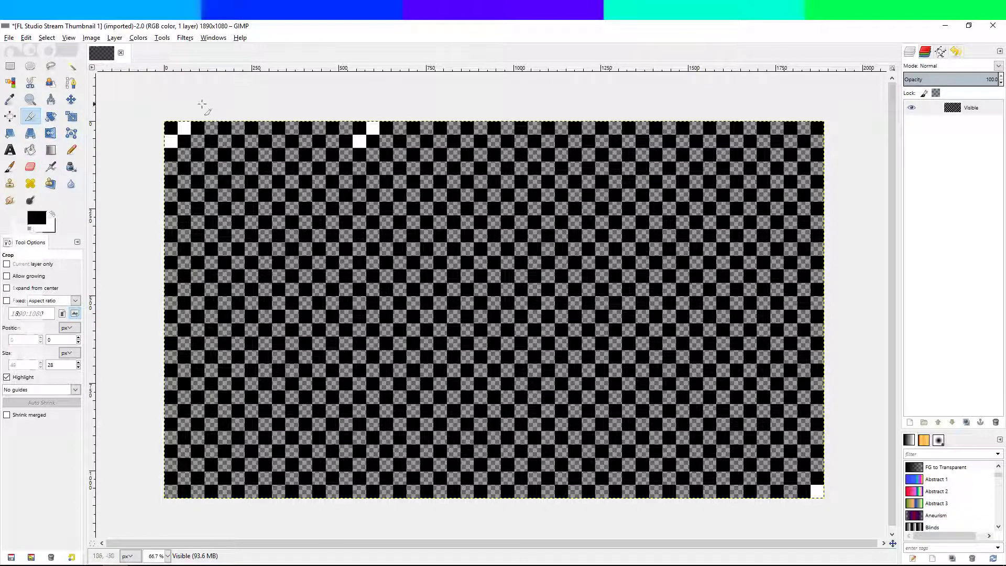
- Select the checkerboard's transparent squares by converting the Visible layer's alpha to a selection and inverting it
right_click(954, 108)
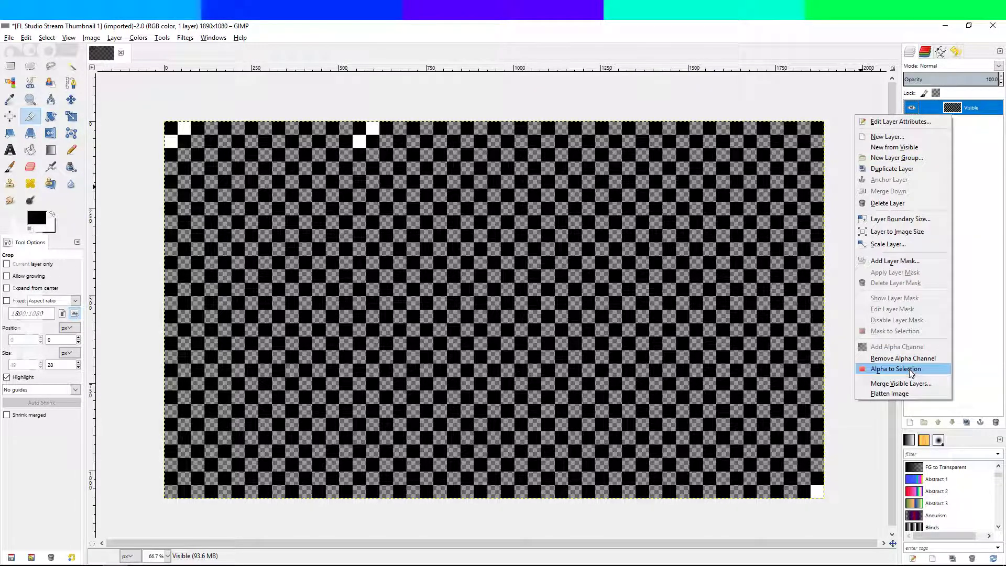
click(922, 371)
click(46, 38)
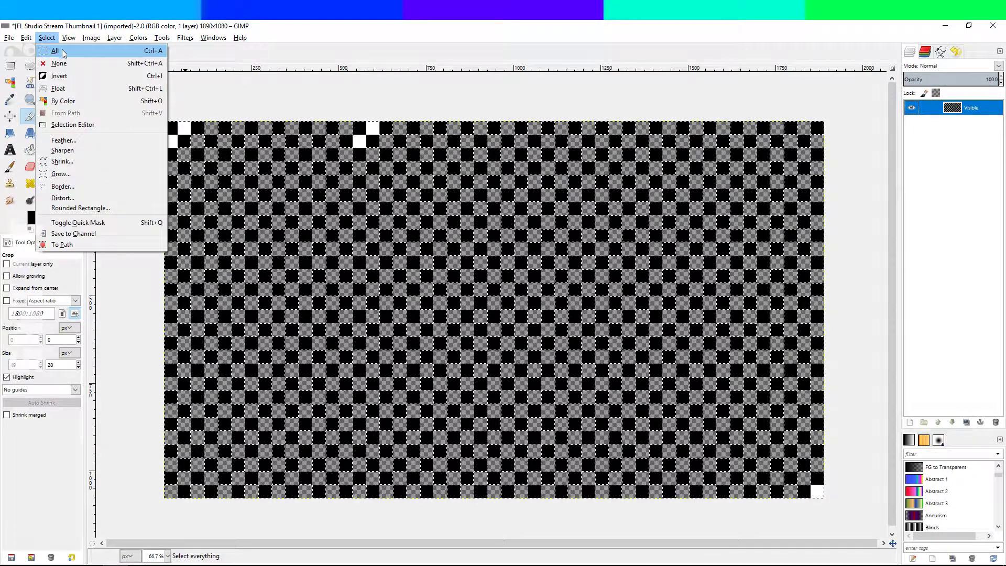
click(78, 75)
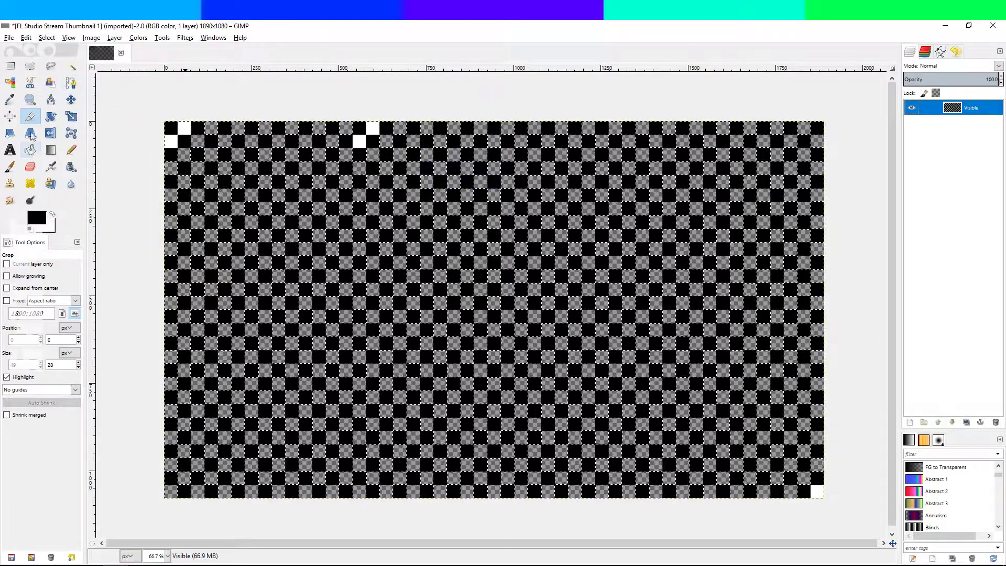
- Make white the foreground color, test Bucket Fill on one transparent square, and undo that fill
click(54, 214)
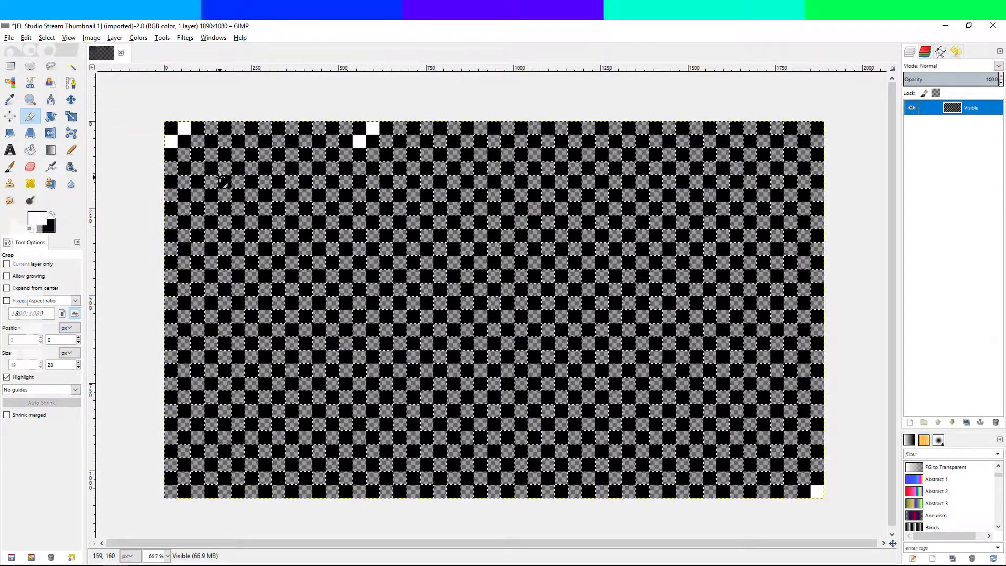
click(219, 179)
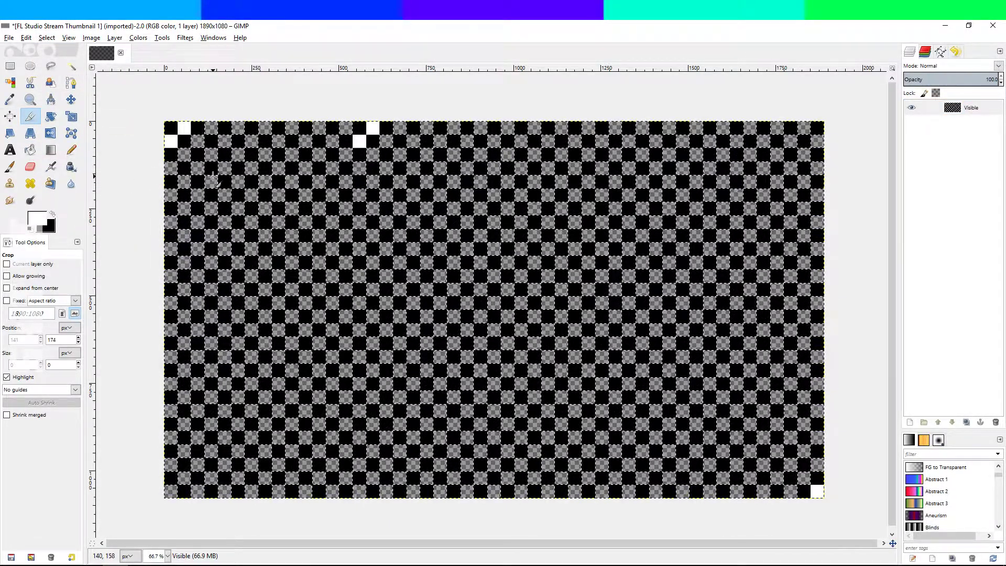
click(31, 150)
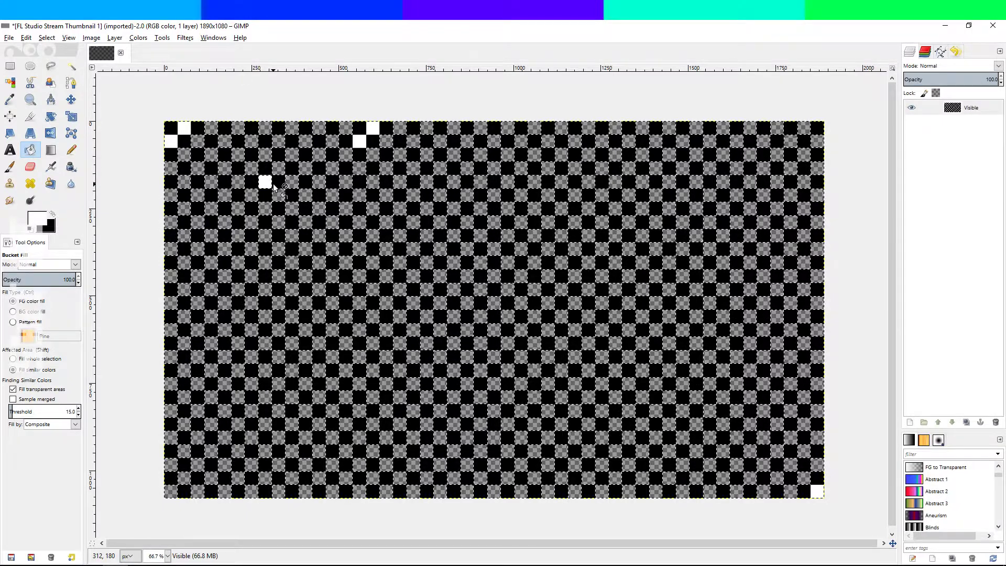
key(ctrl+z)
- Fill all selected transparent squares with white using a Bucket Fill threshold of 255, and clear the selection
drag(41, 411, 79, 412)
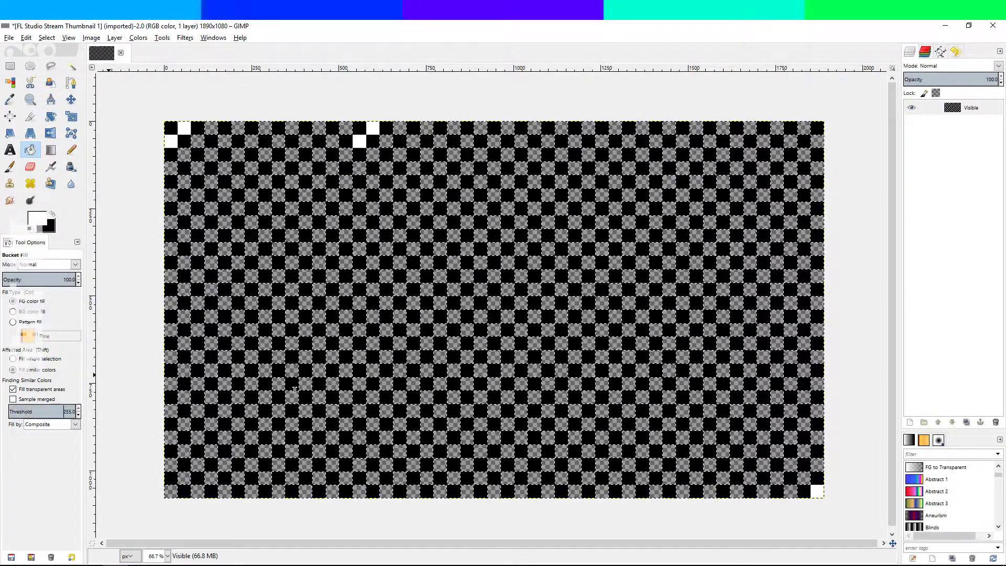
click(267, 281)
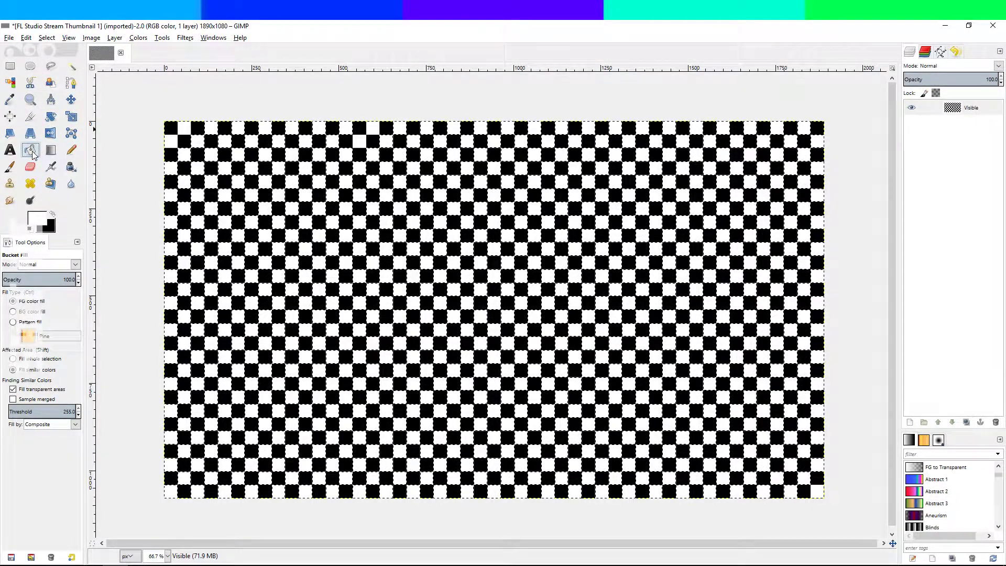
click(30, 39)
mouse_move(46, 38)
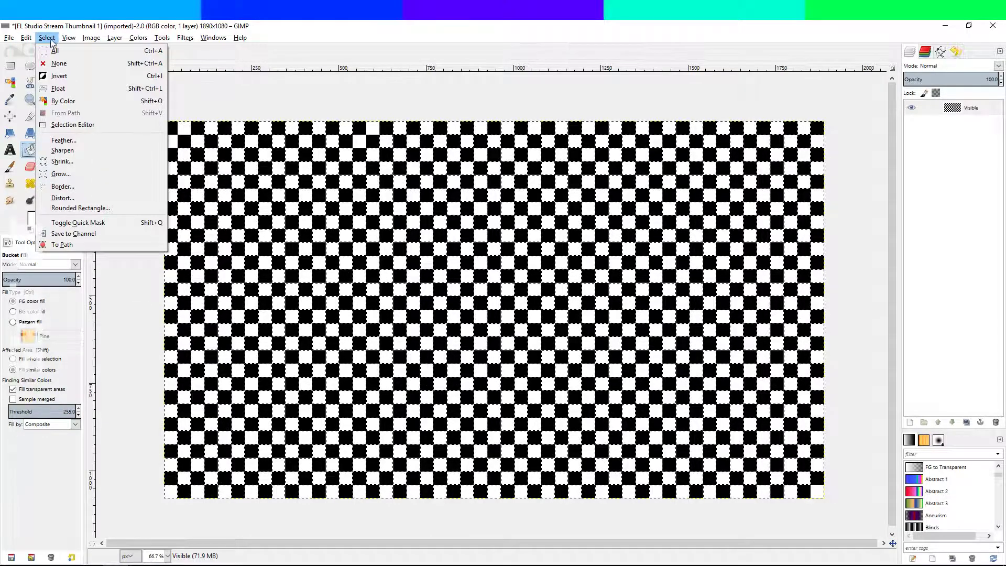
click(58, 62)
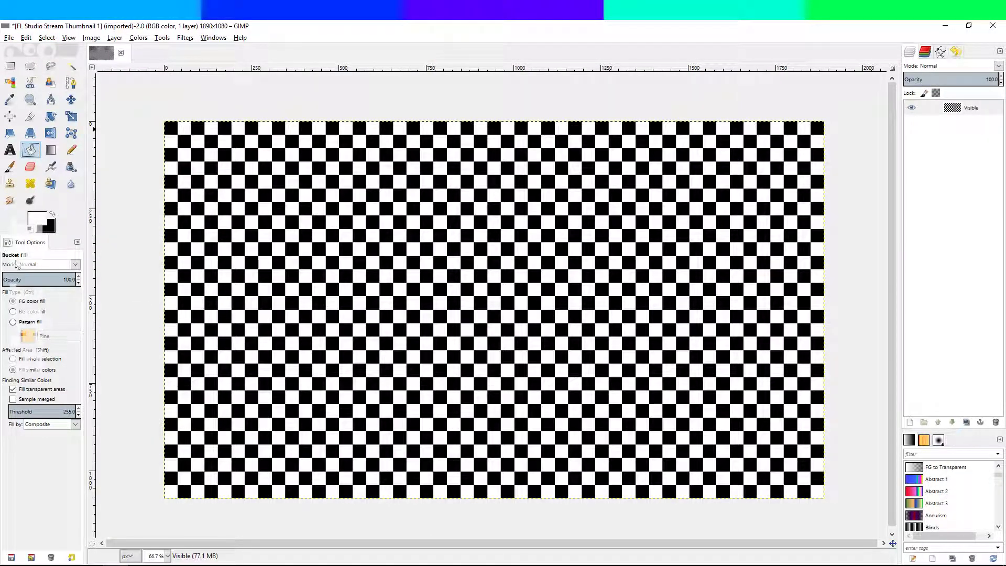
- Reset the Bucket Fill tool options to their defaults
click(77, 242)
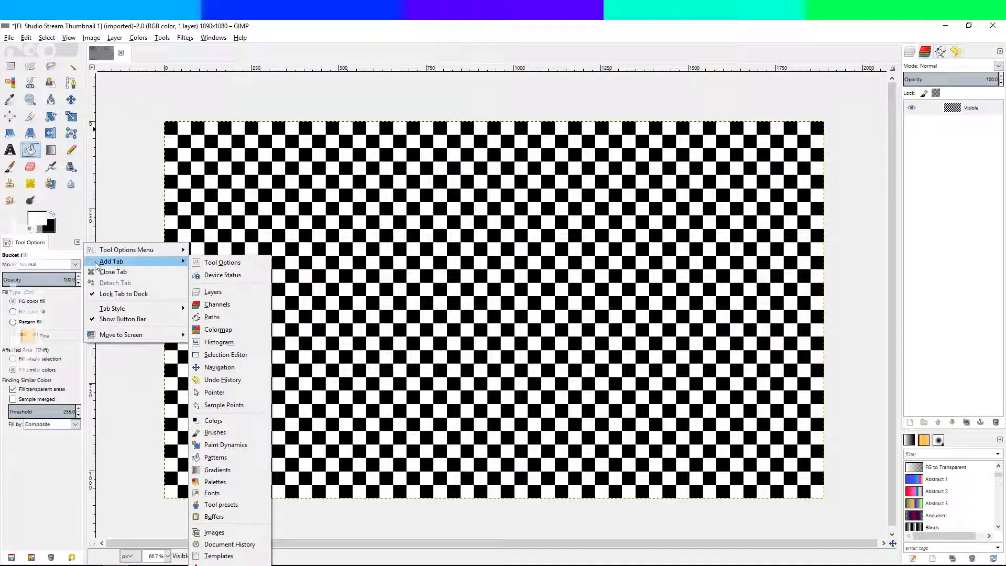
mouse_move(126, 249)
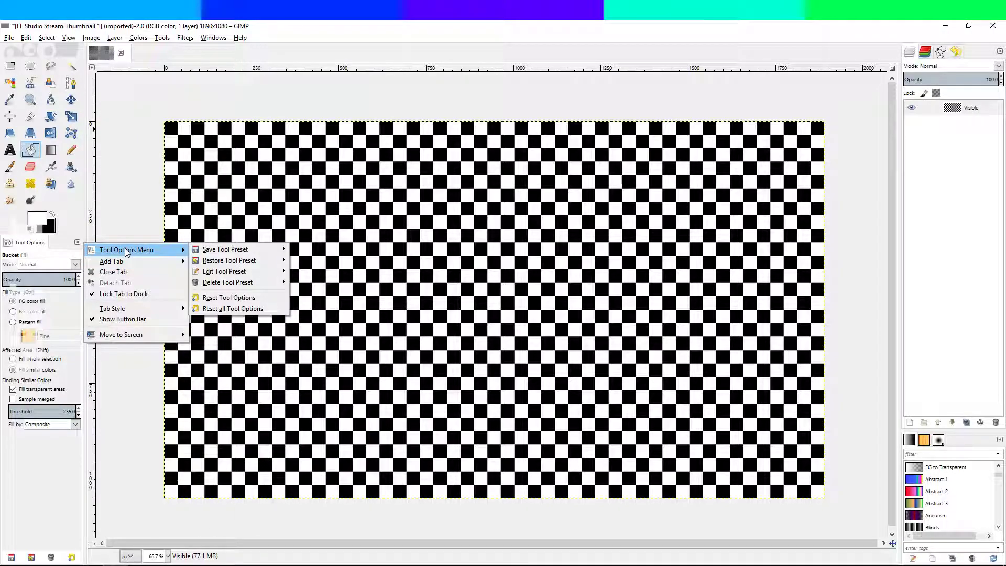
click(229, 299)
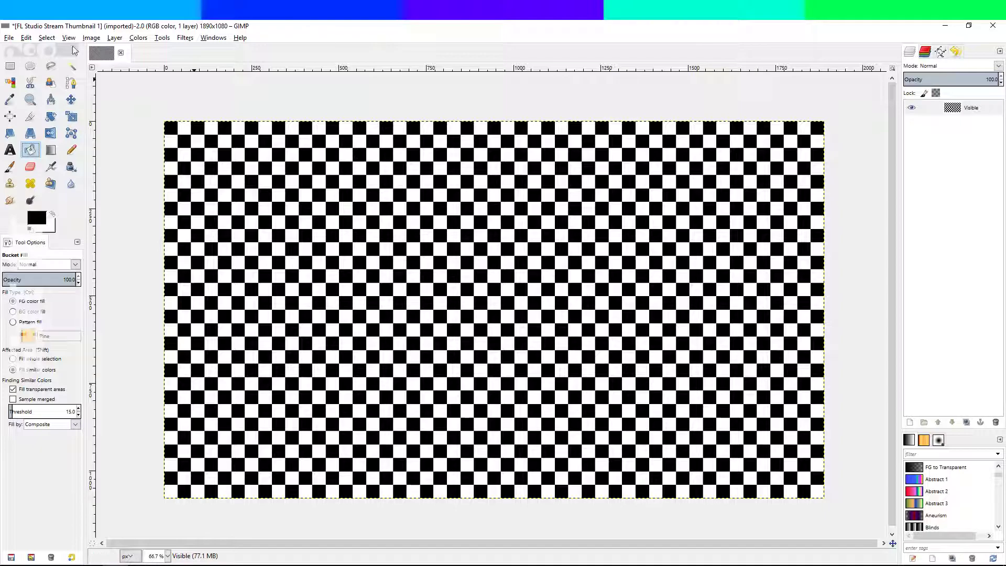
click(21, 39)
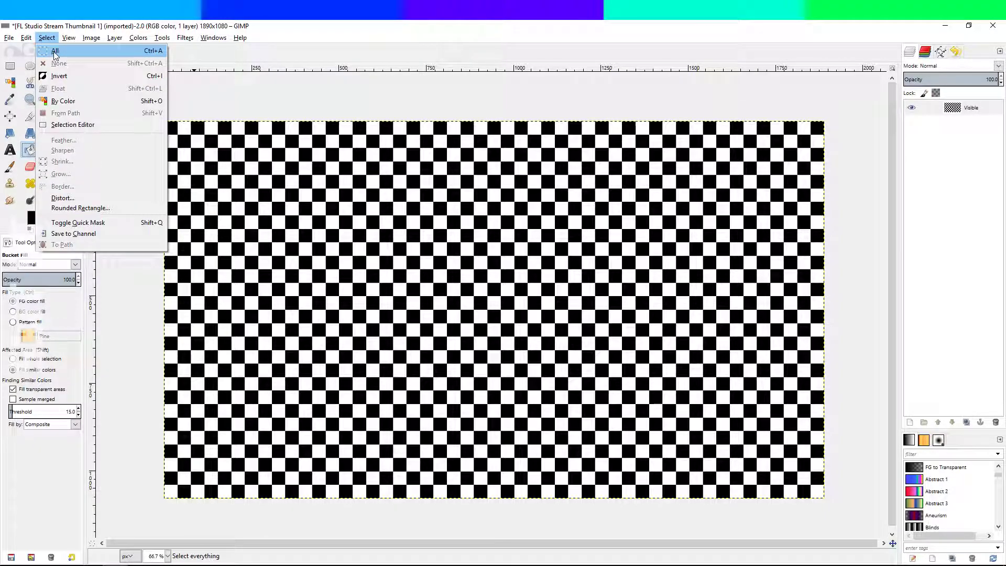
click(66, 46)
scroll(440, 306, up, 7)
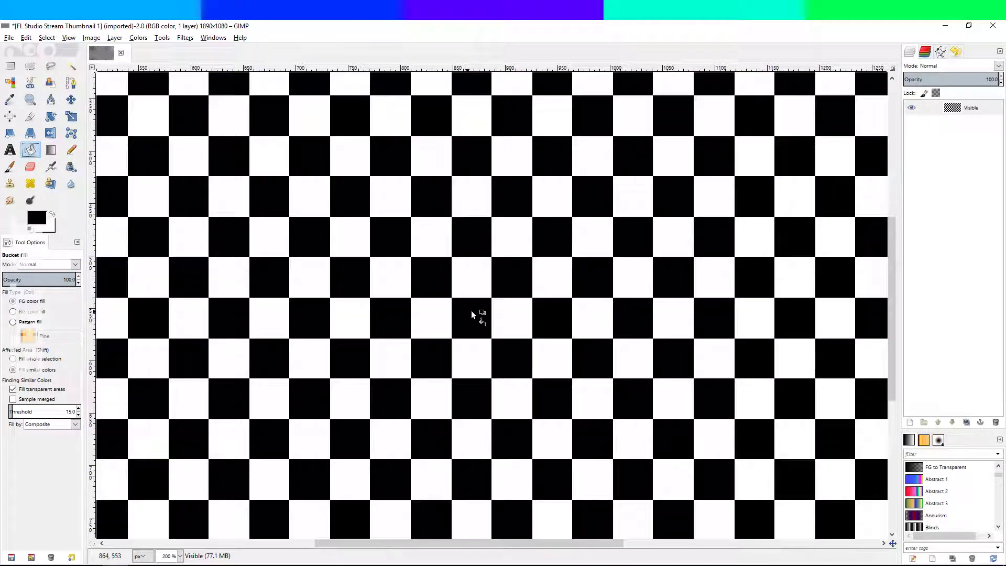
scroll(585, 326, down, 10)
scroll(584, 326, up, 2)
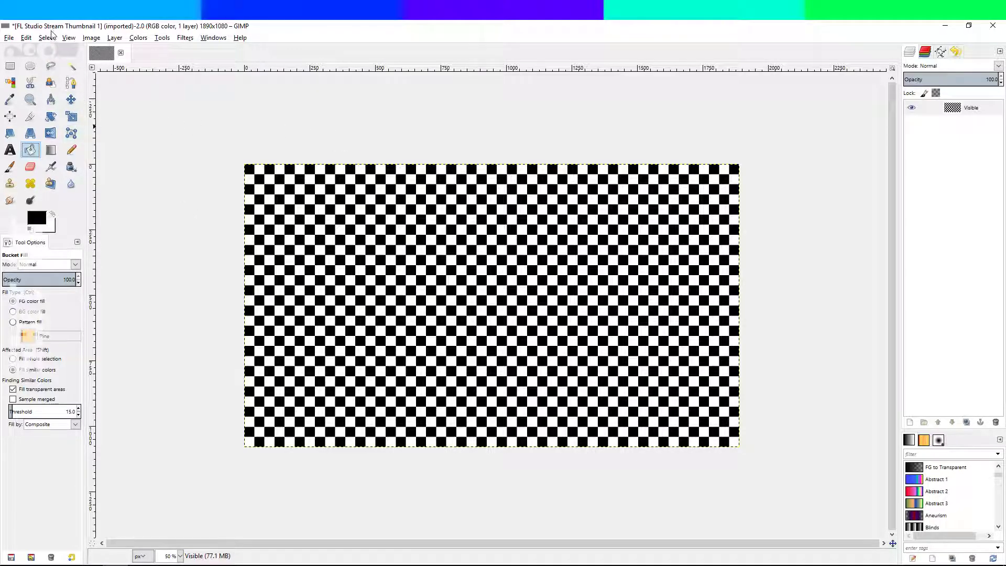
- Try tinting the black-and-white checkerboard with Colorize and discard the adjustment
click(128, 38)
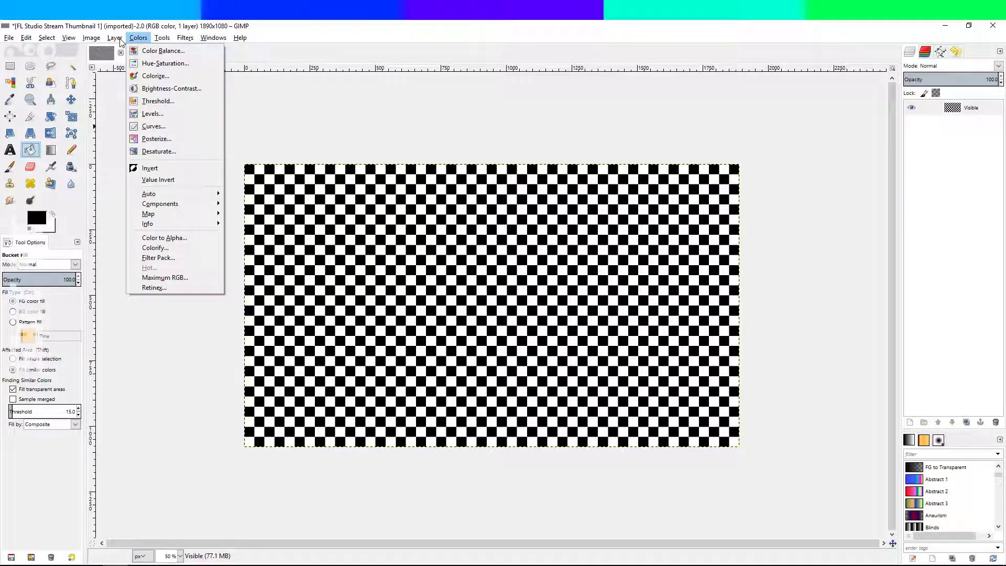
mouse_move(121, 40)
click(156, 76)
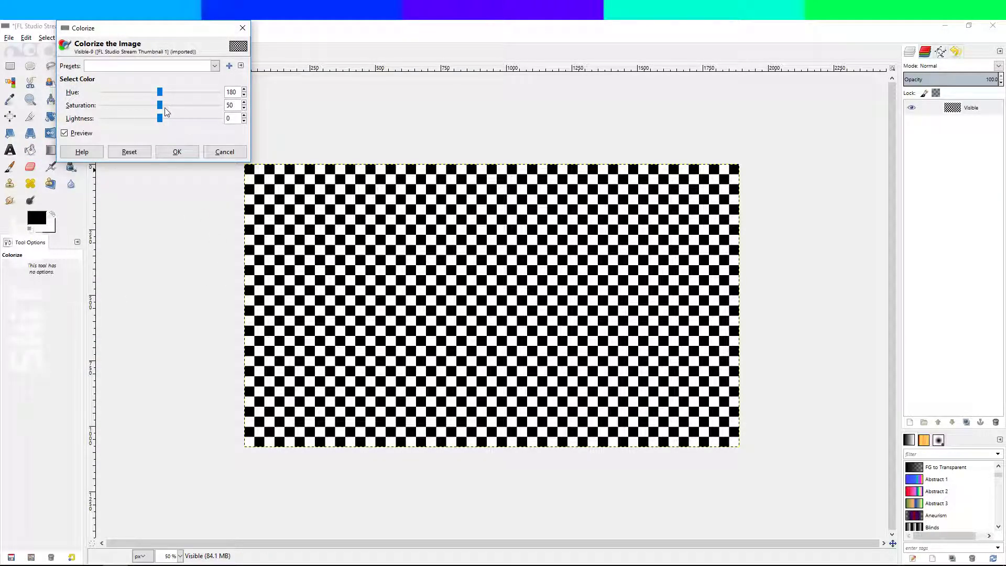
drag(163, 108, 113, 133)
click(211, 152)
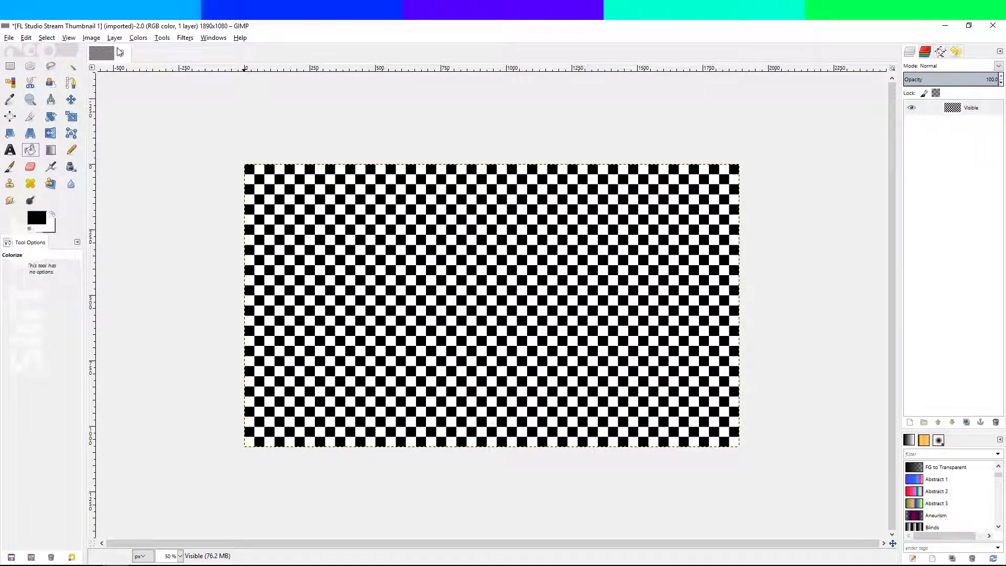
click(118, 40)
mouse_move(139, 38)
click(169, 66)
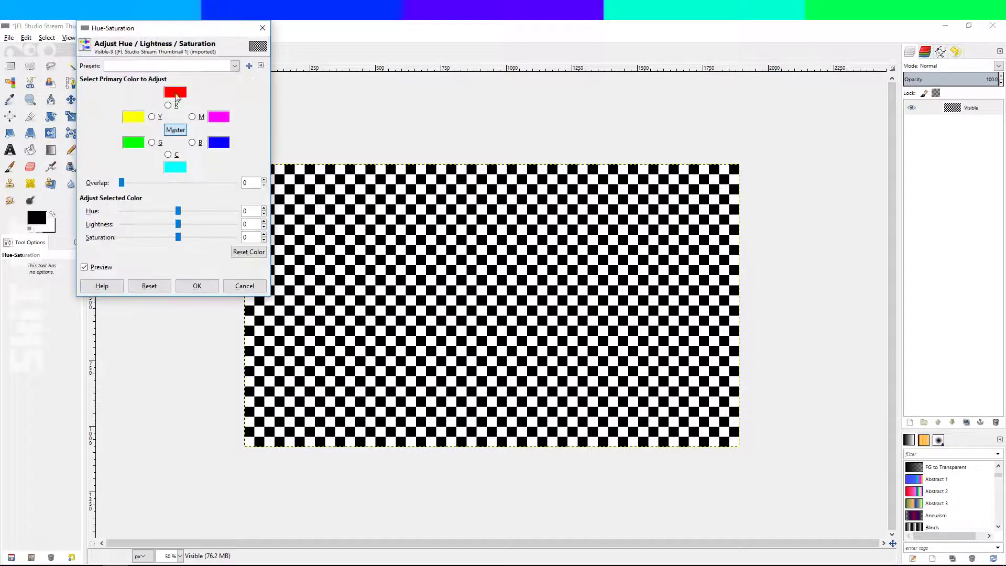
click(262, 28)
- Try shifting the checkerboard's midtones toward blue with Color Balance and cancel the adjustment
click(162, 39)
click(146, 44)
click(139, 38)
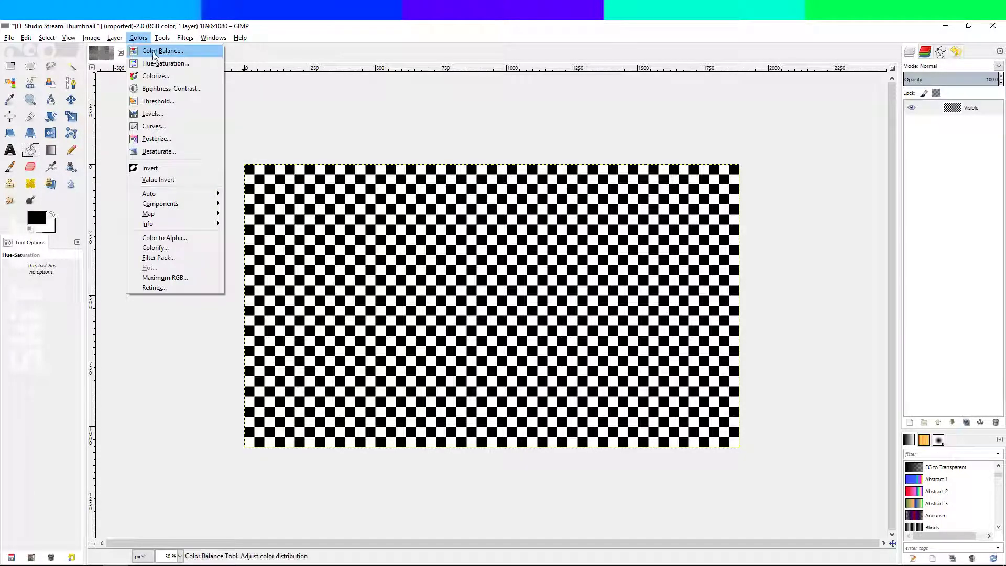
click(163, 53)
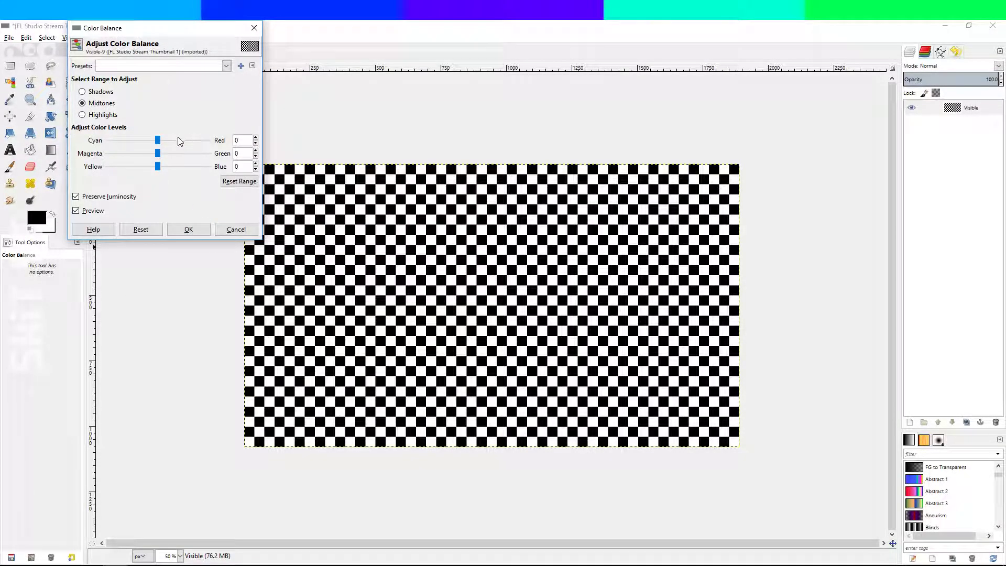
click(97, 201)
drag(157, 166, 209, 167)
click(236, 230)
- Try raising the lower part of the Value channel with Curves and discard the change
click(138, 38)
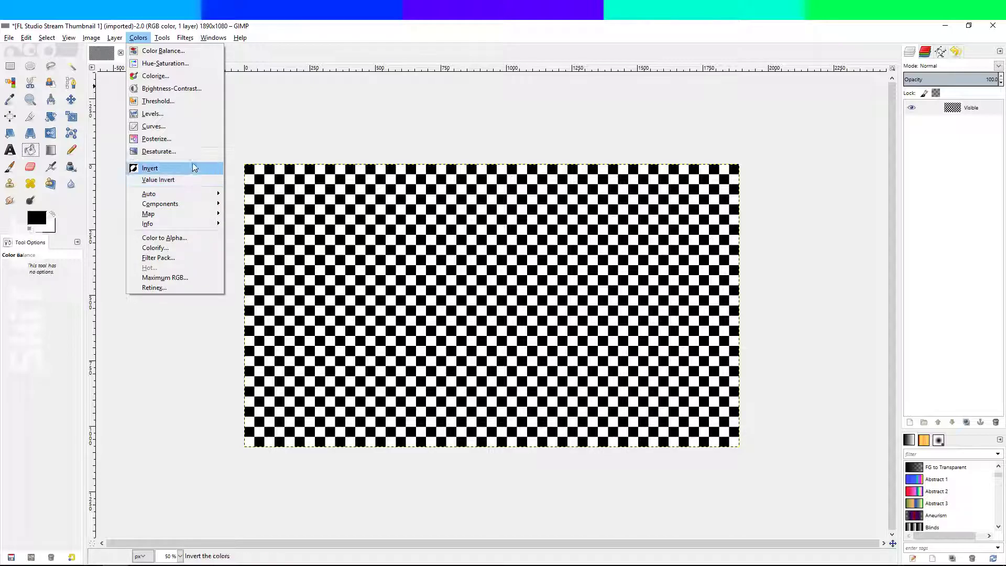
click(193, 126)
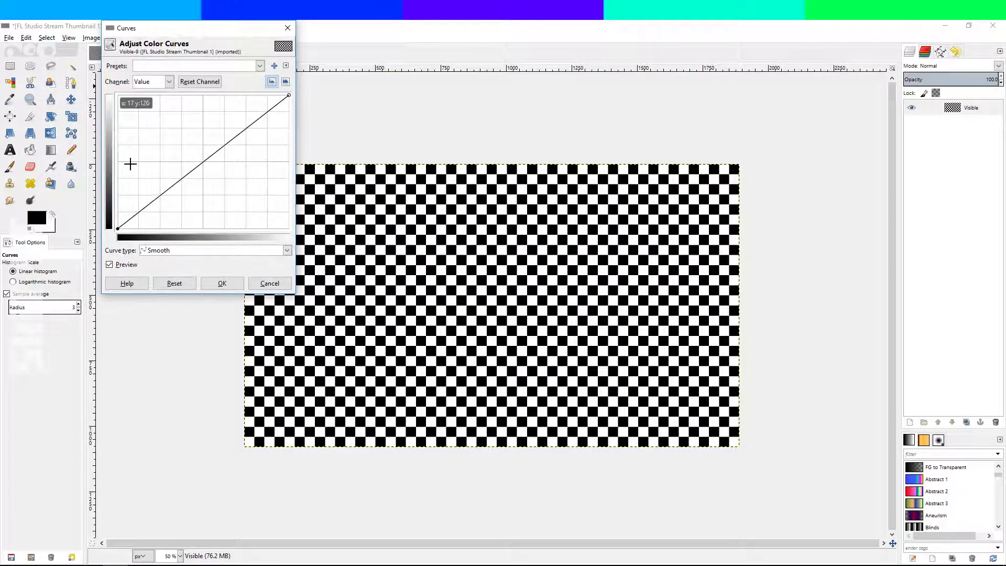
drag(158, 198, 159, 163)
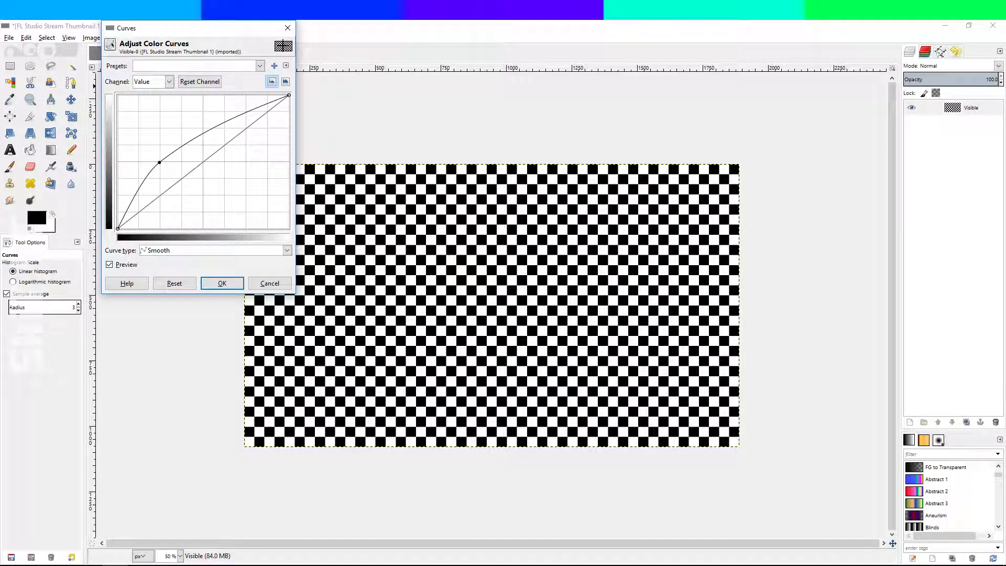
click(288, 28)
- Lower the checkerboard's contrast to -110 with Brightness-Contrast
click(138, 38)
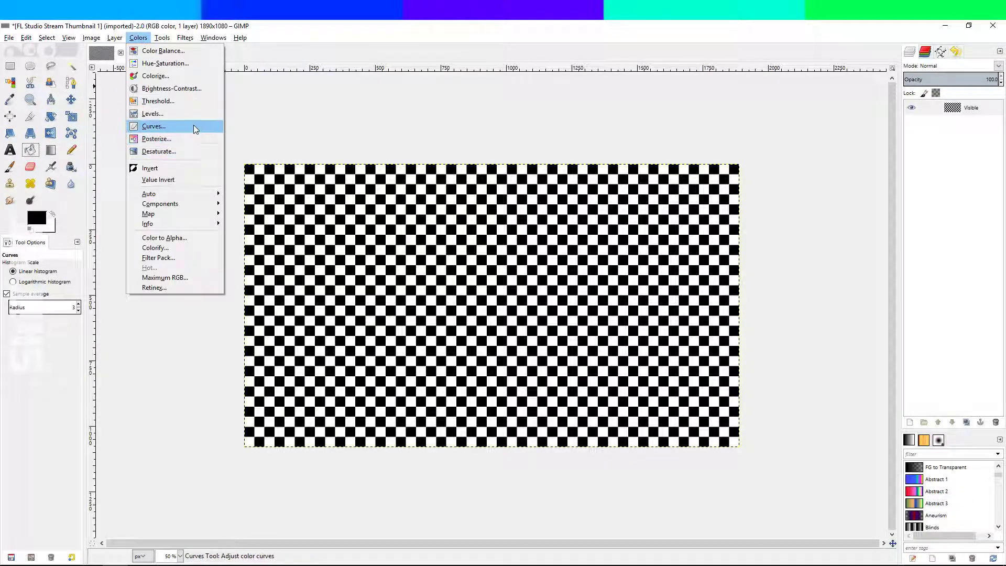
click(196, 93)
drag(202, 103, 148, 111)
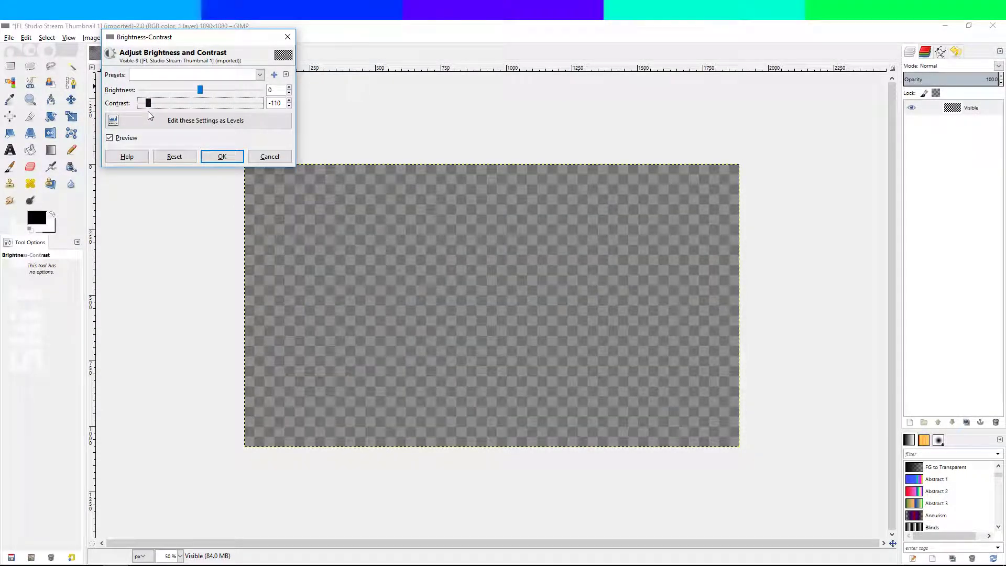
click(220, 157)
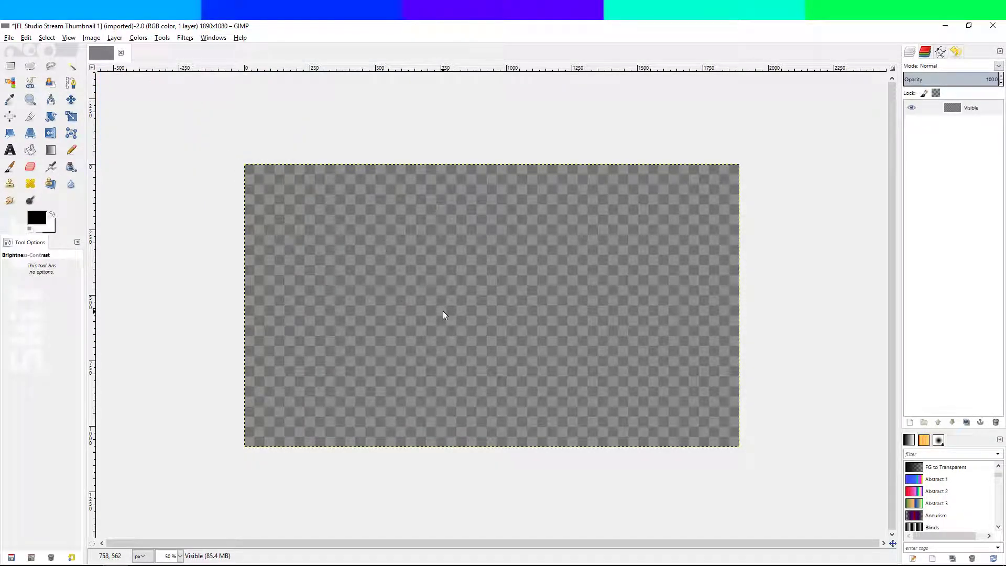
scroll(489, 310, up, 8)
scroll(491, 307, down, 7)
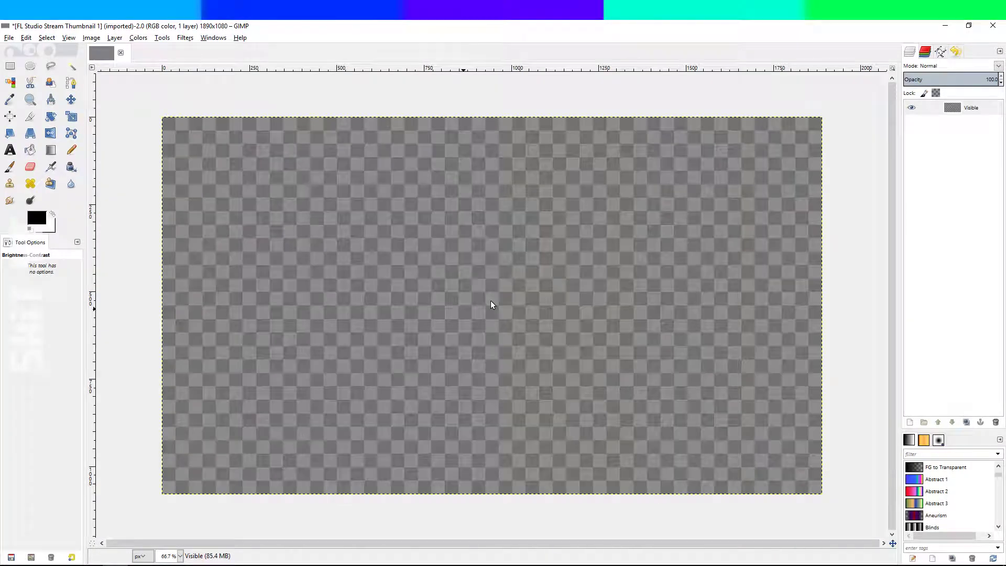
scroll(491, 305, down, 1)
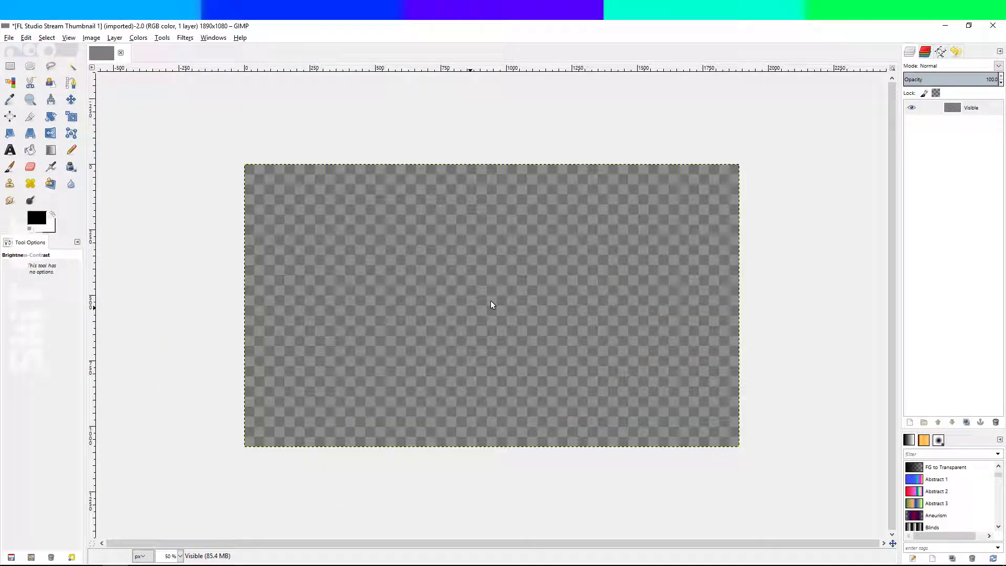
- Tint the gray checkerboard teal by applying Colorize with its sliders reset, without applying it a second time
click(129, 37)
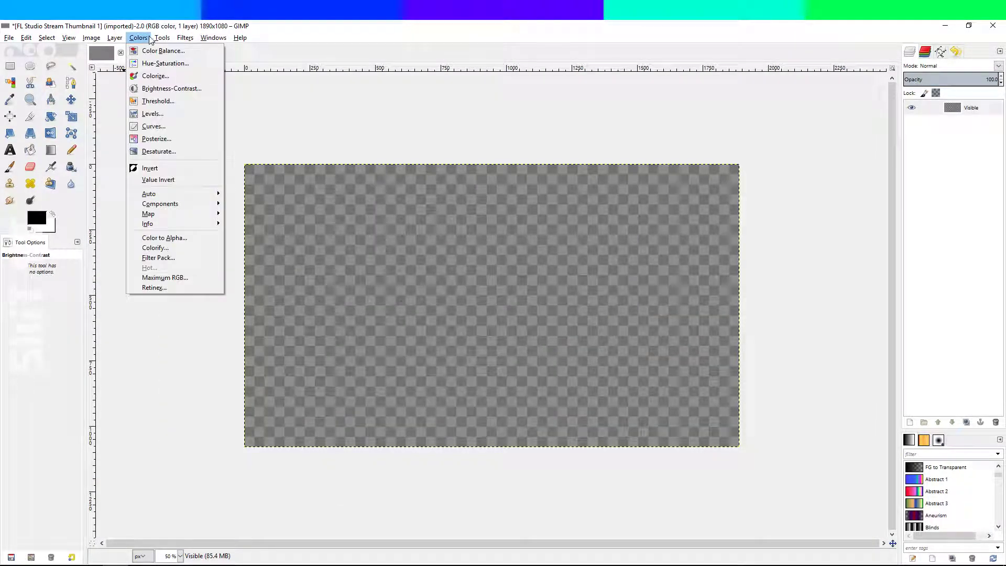
click(155, 76)
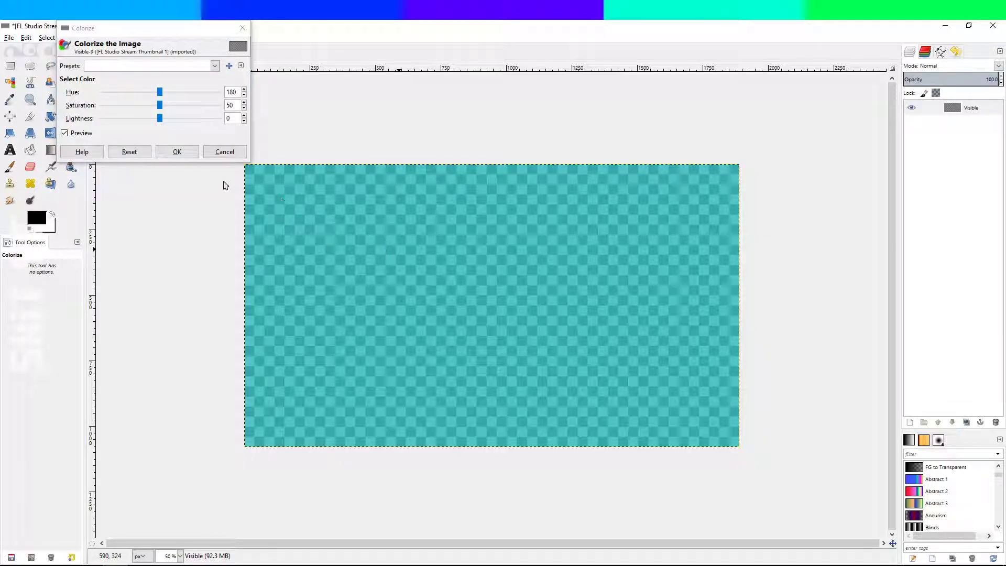
mouse_move(161, 92)
mouse_down()
mouse_move(141, 92)
mouse_move(157, 93)
mouse_up()
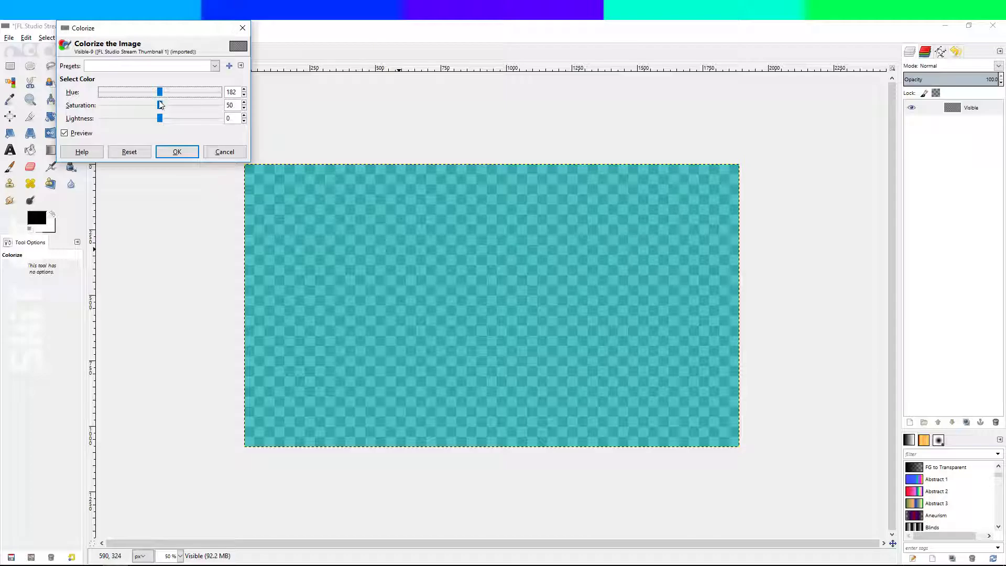
click(137, 153)
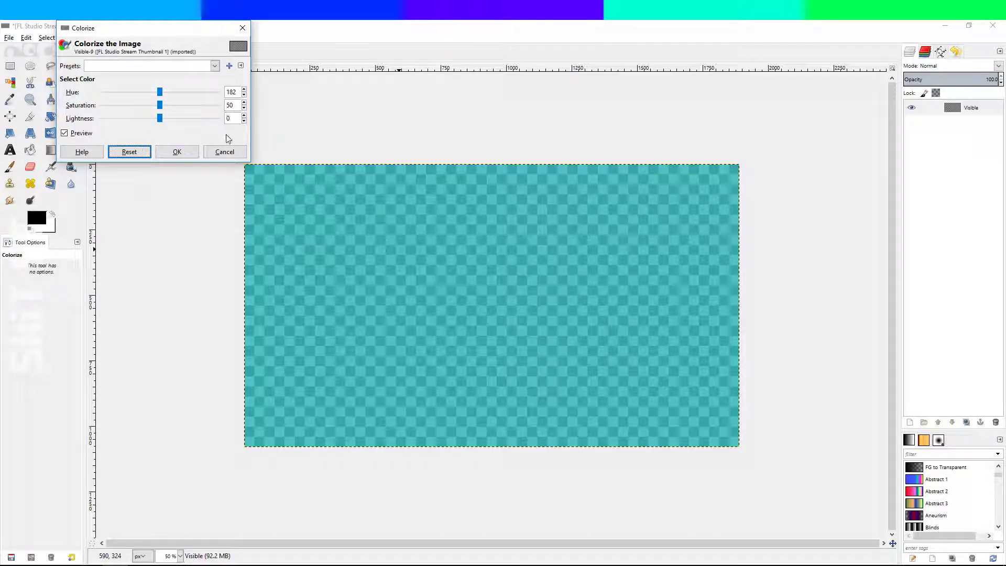
drag(168, 29, 168, 113)
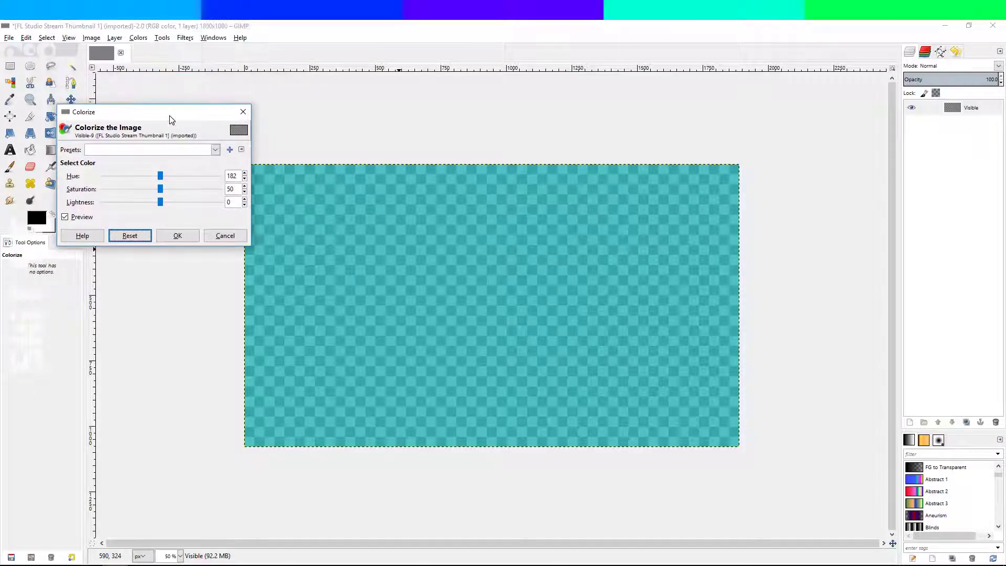
click(134, 237)
drag(160, 193, 262, 186)
click(129, 236)
click(183, 234)
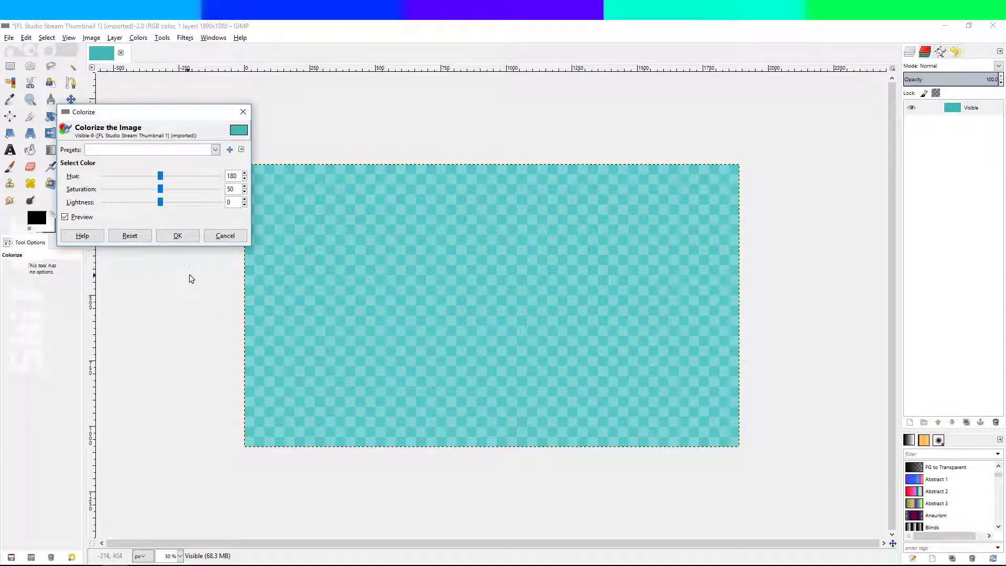
click(233, 238)
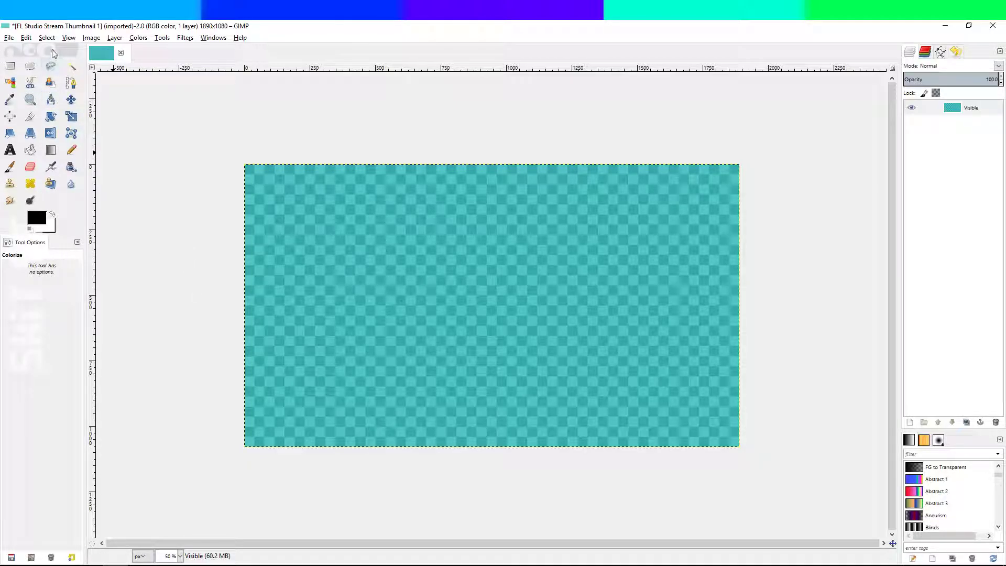
click(96, 38)
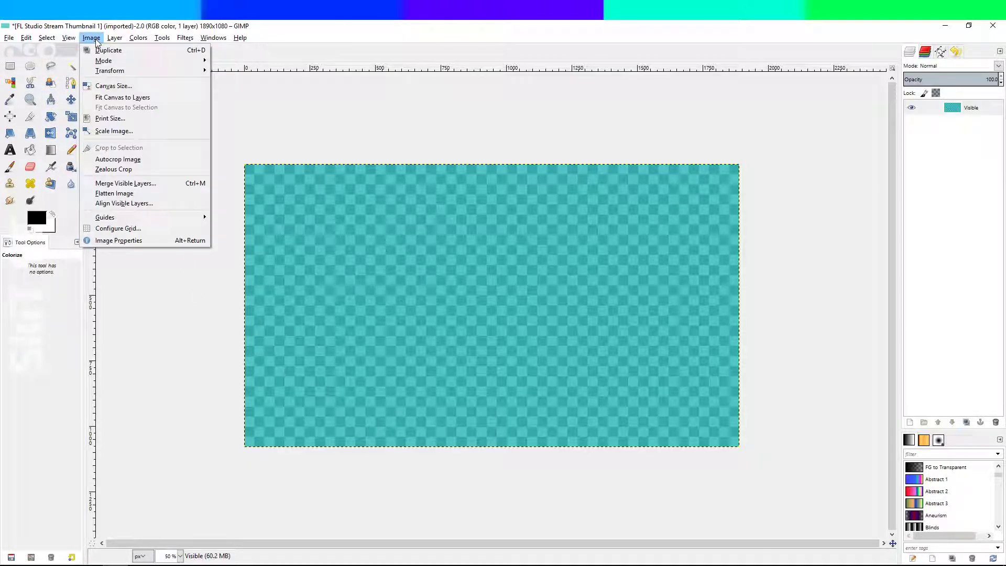
click(919, 220)
right_click(918, 211)
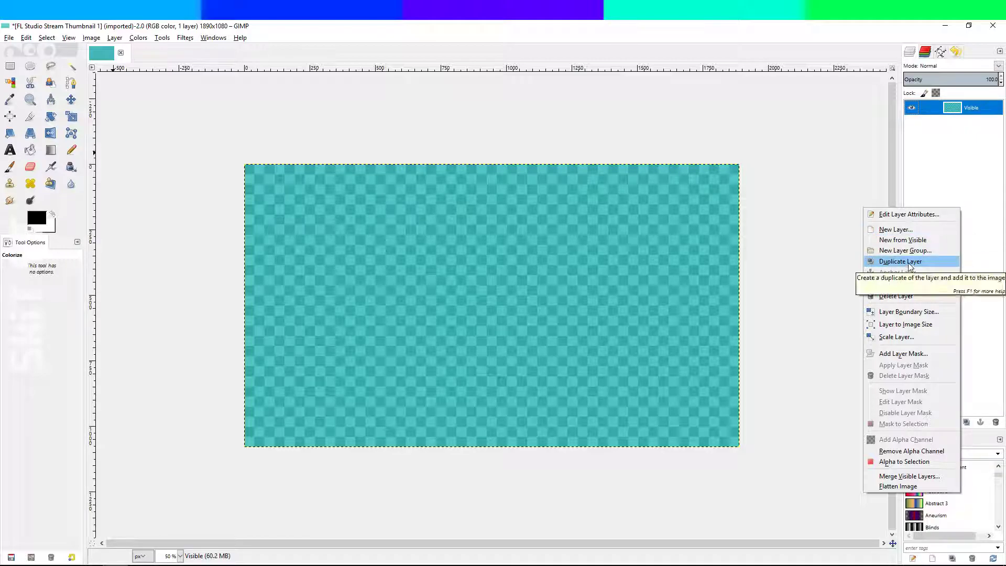
click(31, 166)
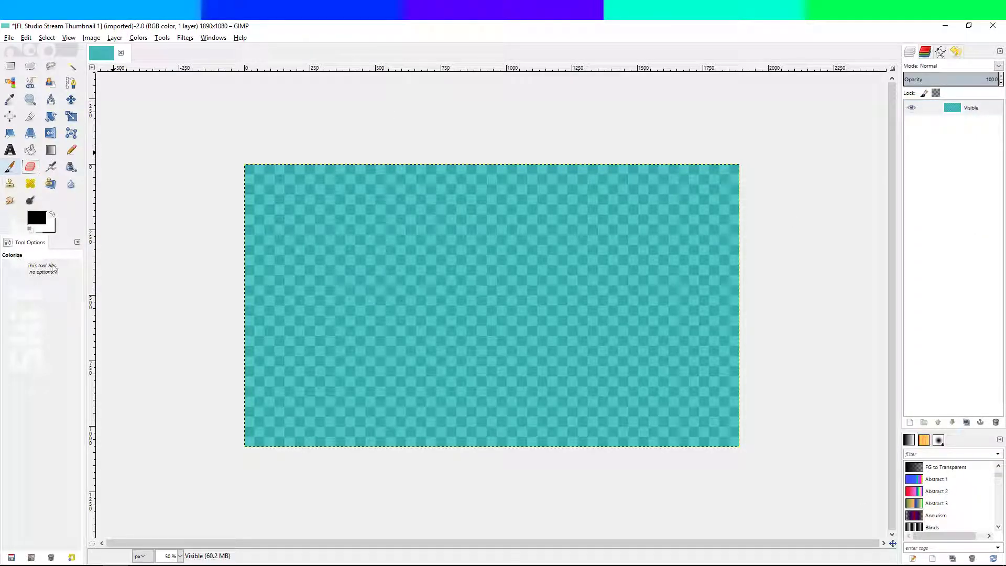
click(45, 245)
click(139, 39)
mouse_move(187, 42)
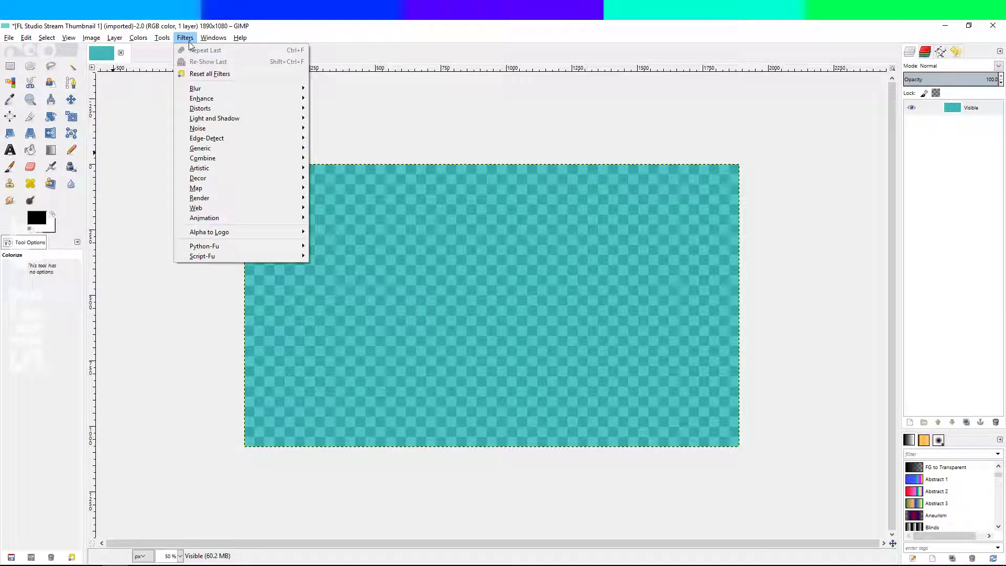
- Add a new 1890 × 1080 px layer with Transparency fill above the Visible layer
right_click(859, 189)
click(885, 209)
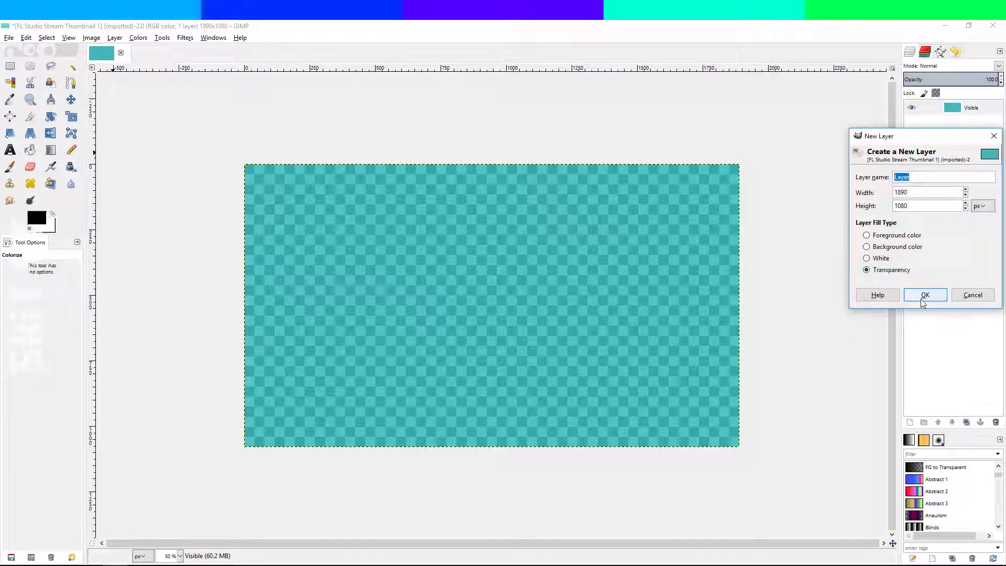
click(925, 296)
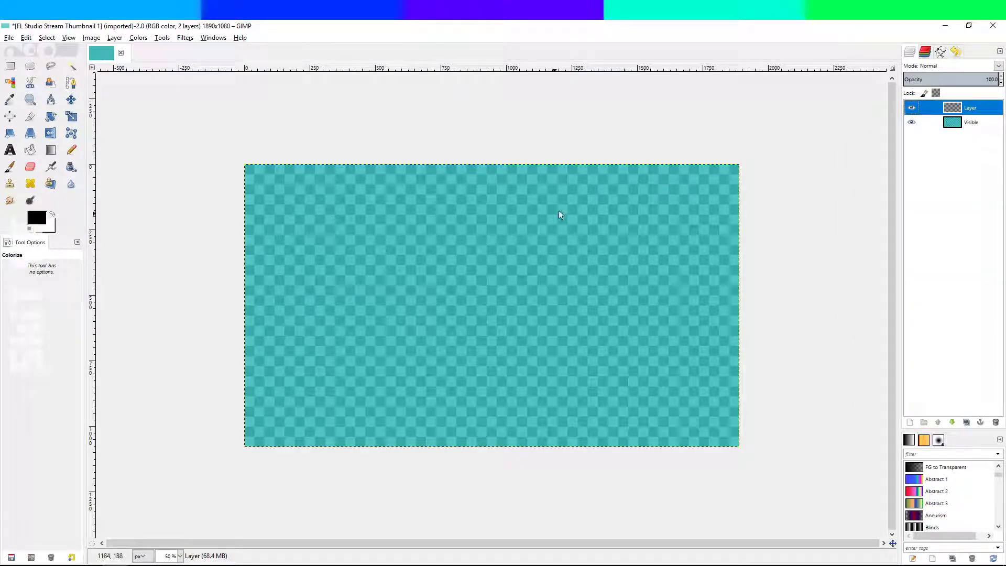
- Try selecting the new layer's area with Select All and Alpha to Selection
click(55, 40)
click(53, 49)
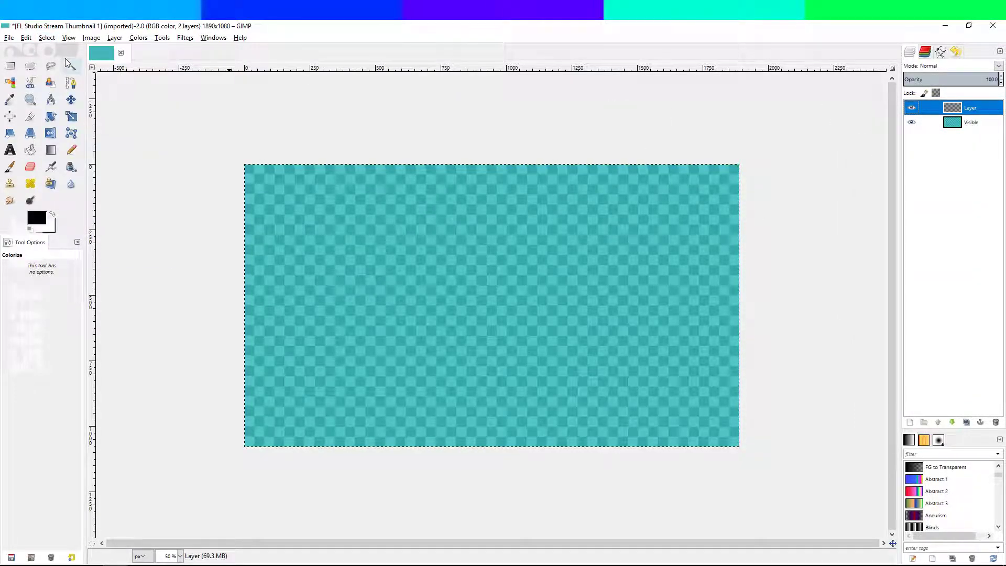
right_click(988, 108)
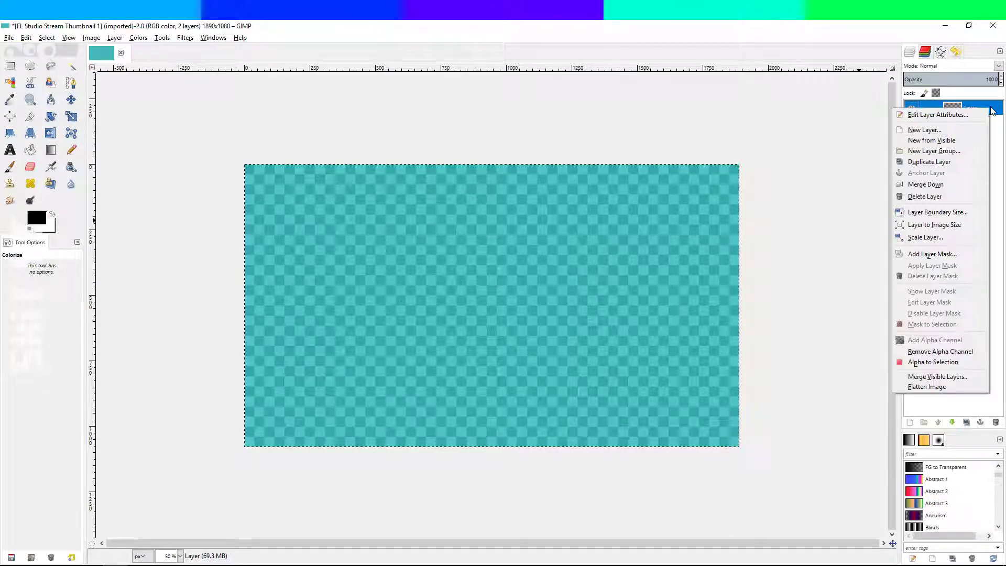
click(954, 352)
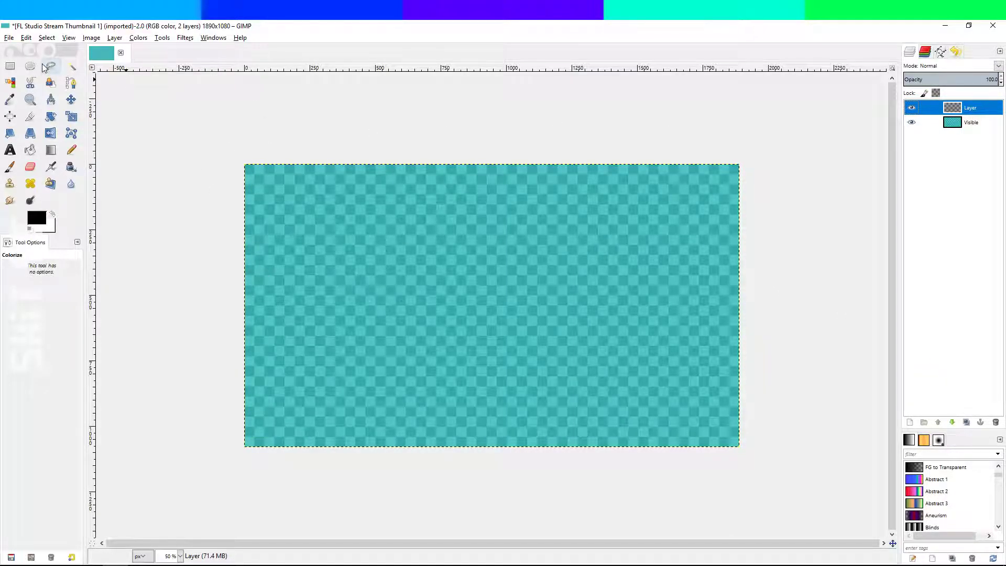
click(47, 38)
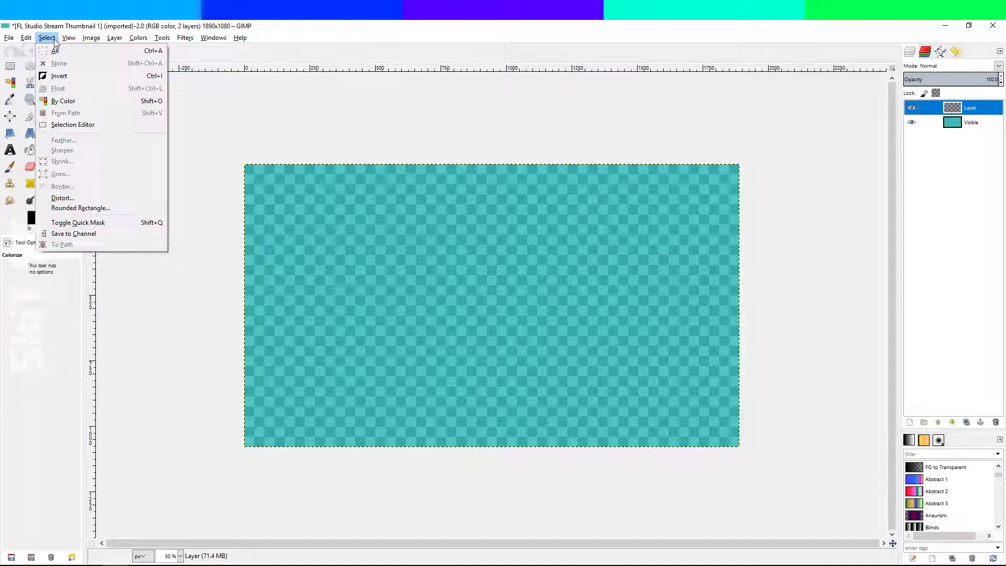
click(973, 123)
right_click(972, 111)
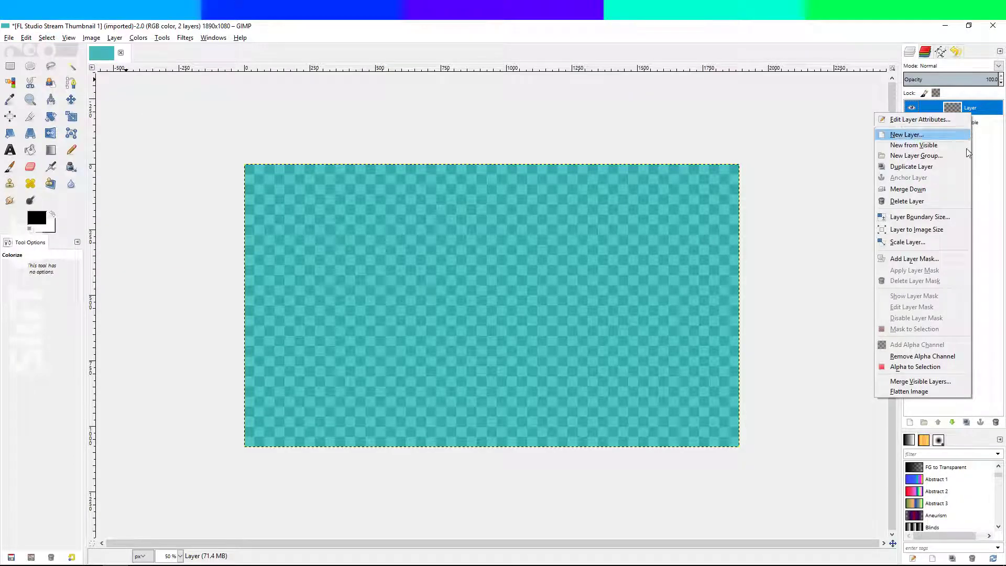
click(938, 367)
- Select the whole canvas and shrink the selection by 20 px, with shrinking from the image border enabled
click(46, 38)
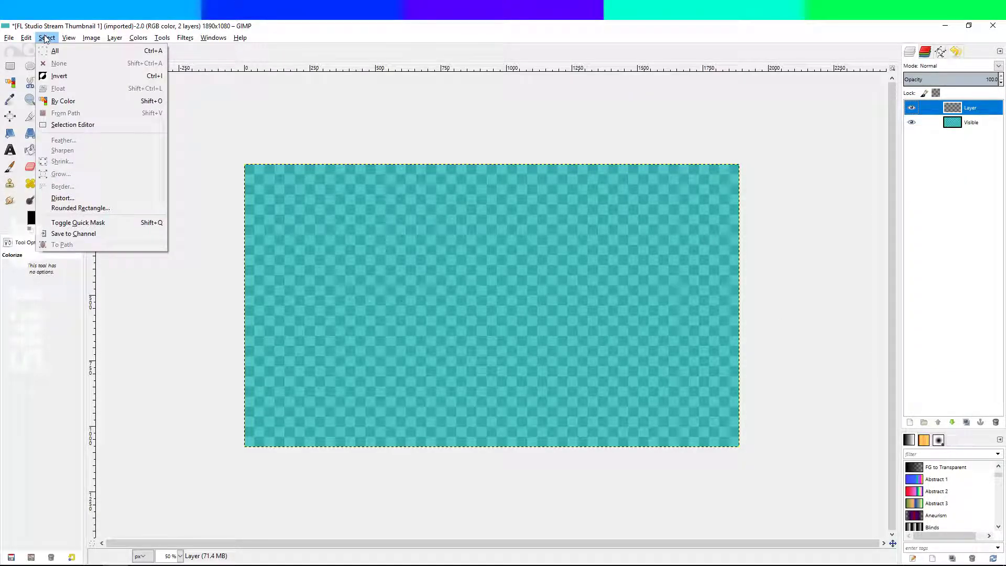
click(52, 51)
click(46, 37)
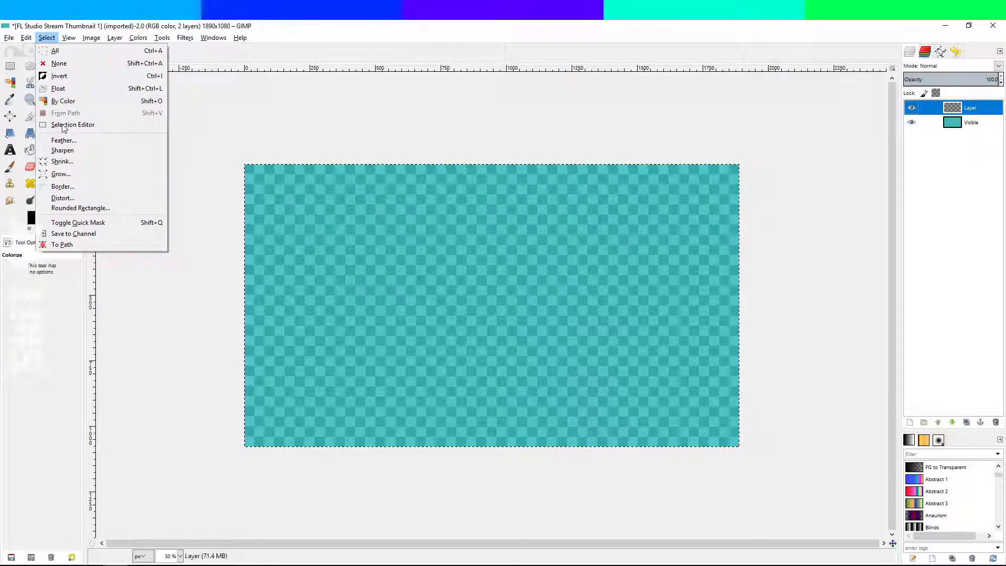
click(64, 165)
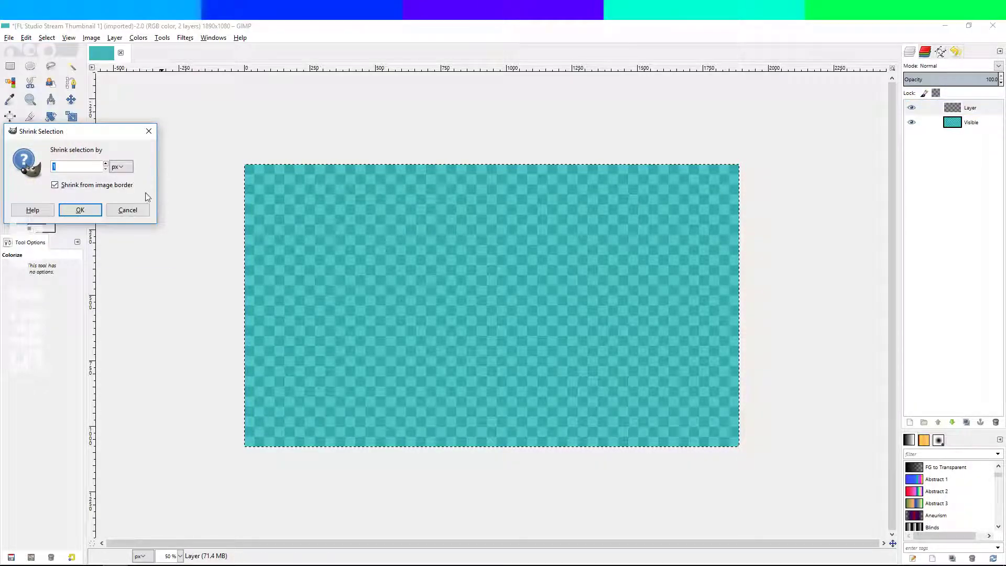
scroll(105, 166, up, 15)
scroll(107, 172, down, 3)
scroll(105, 167, up, 3)
scroll(105, 168, up, 3)
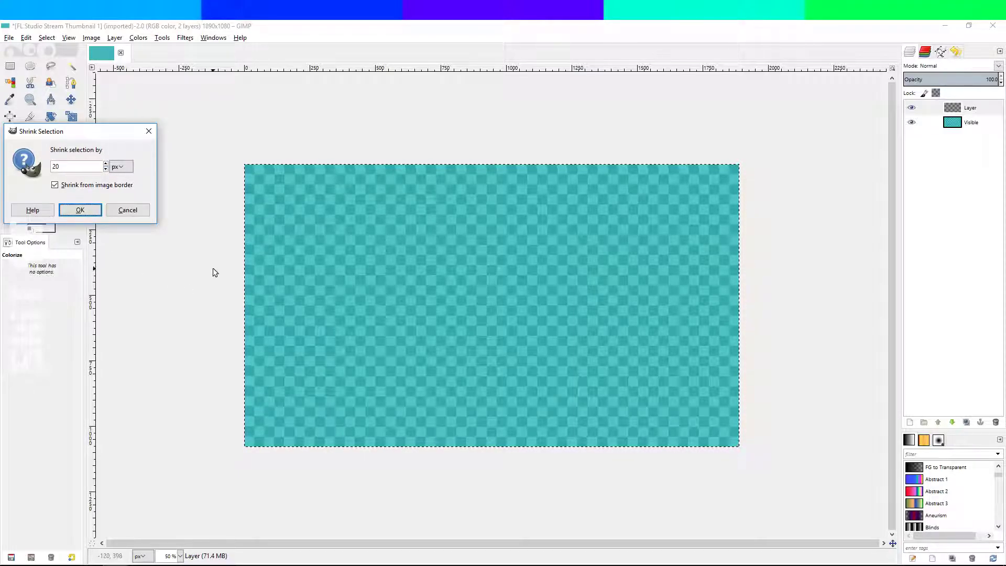
click(80, 210)
key(alt+Tab)
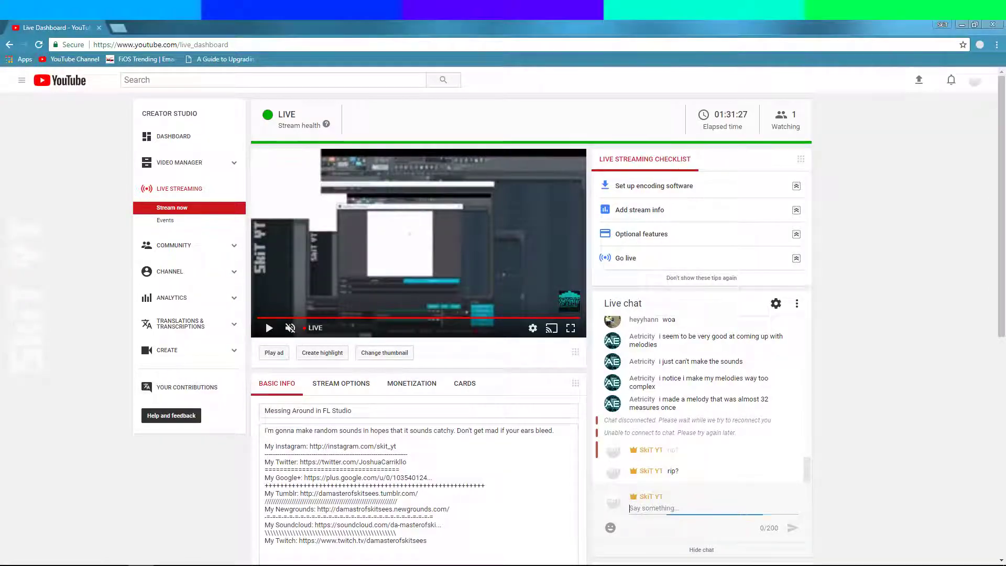
key(alt+Tab)
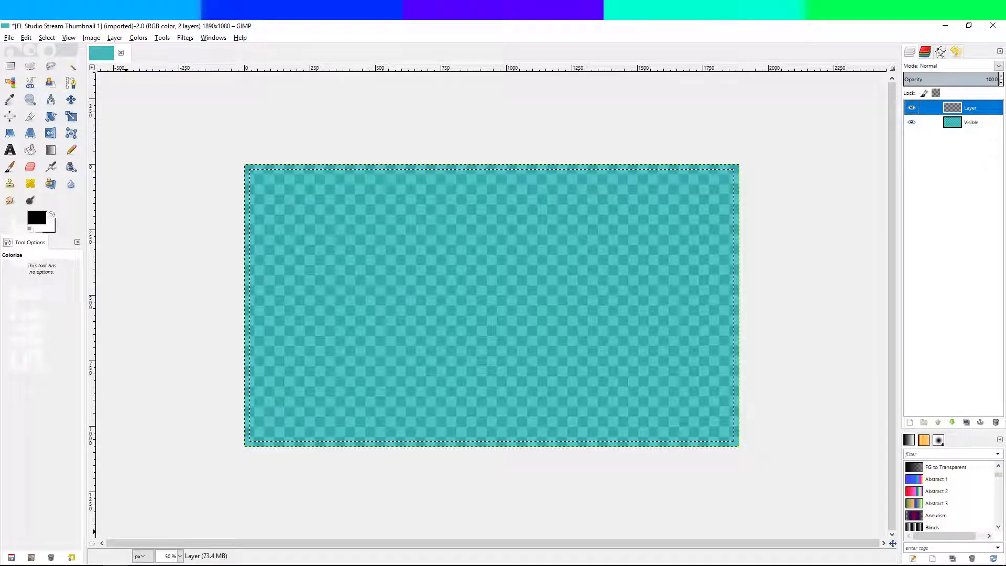
mouse_move(140, 565)
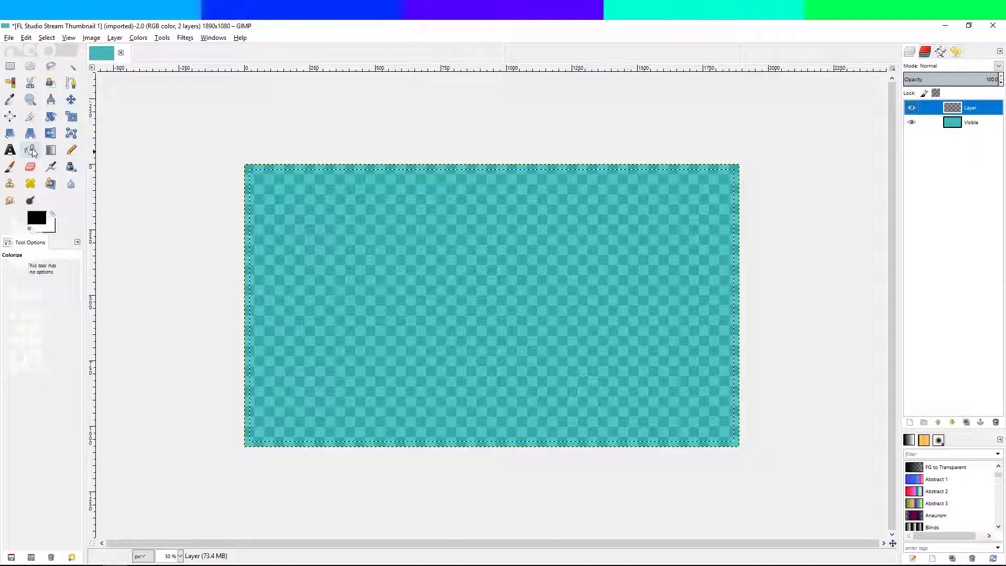
- Invert the selection and fill the resulting frame around the canvas edge with black using Bucket Fill
click(50, 40)
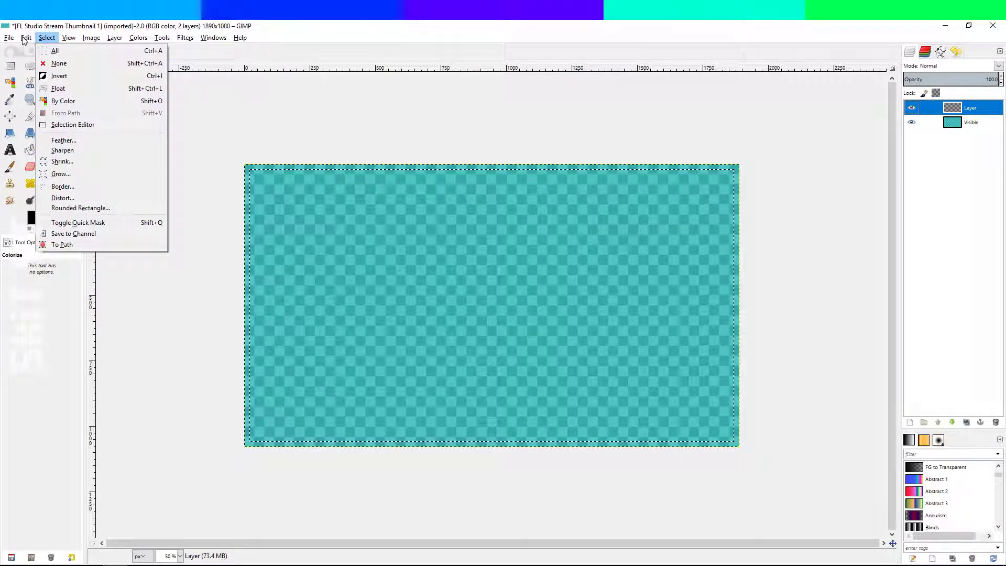
click(26, 37)
click(46, 37)
click(53, 83)
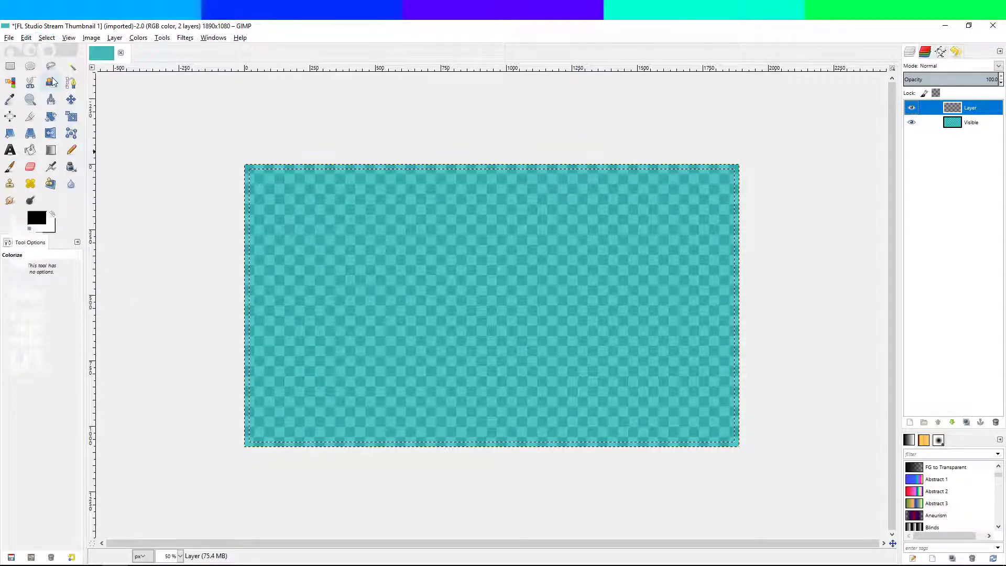
click(30, 150)
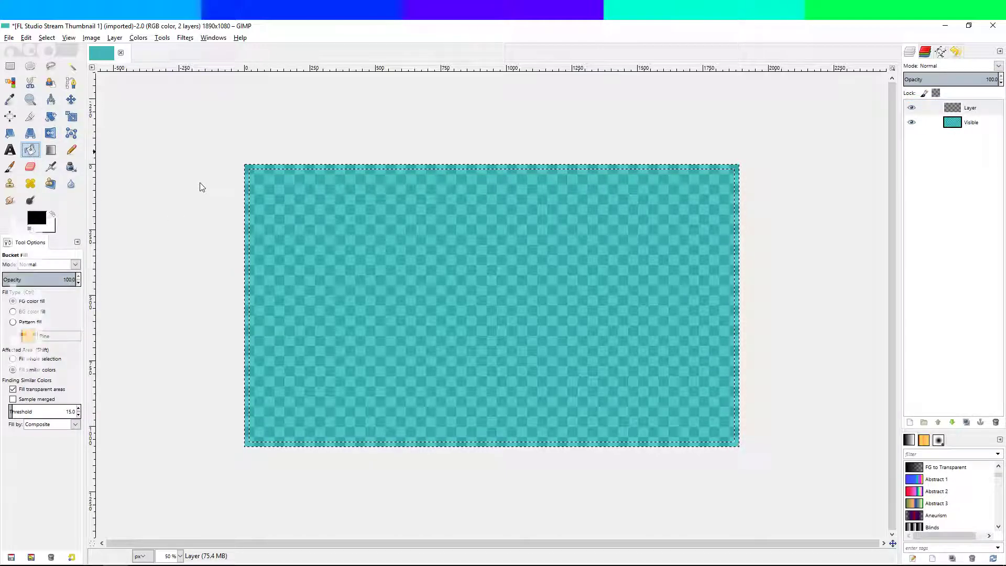
click(246, 220)
- Clear the selection and apply a Gaussian Blur with a 125 px horizontal and vertical radius to the black frame
click(46, 38)
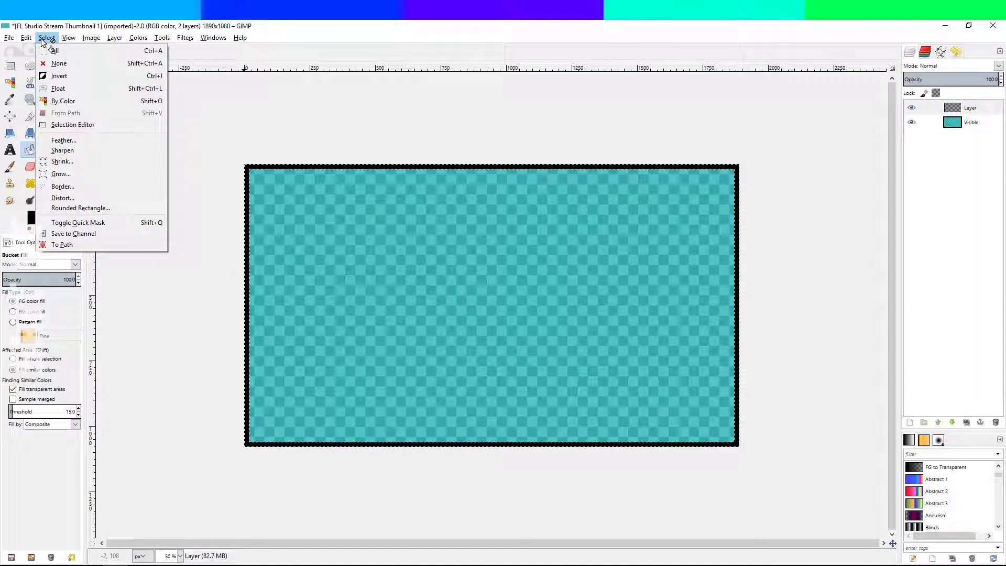
click(57, 63)
mouse_move(188, 39)
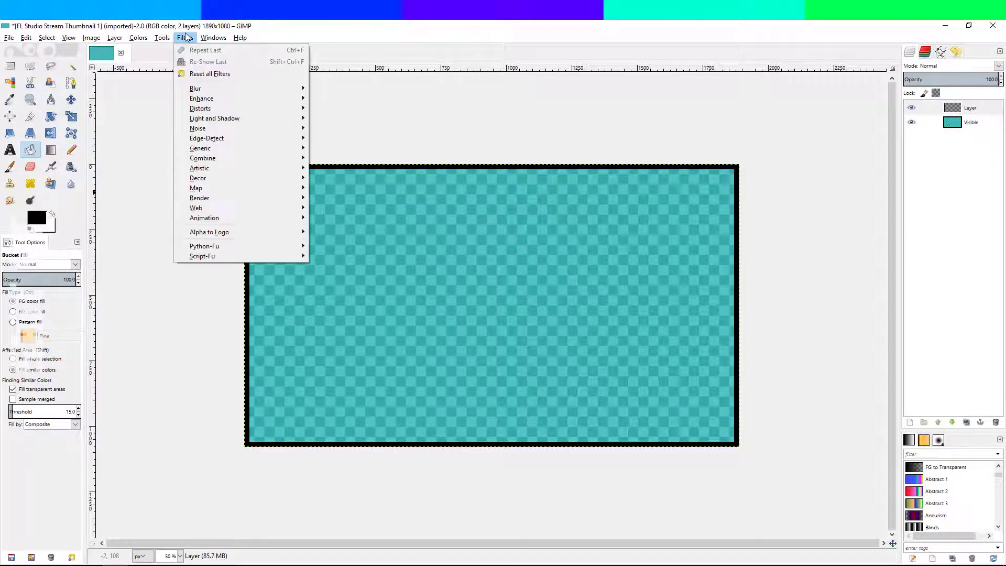
mouse_move(200, 92)
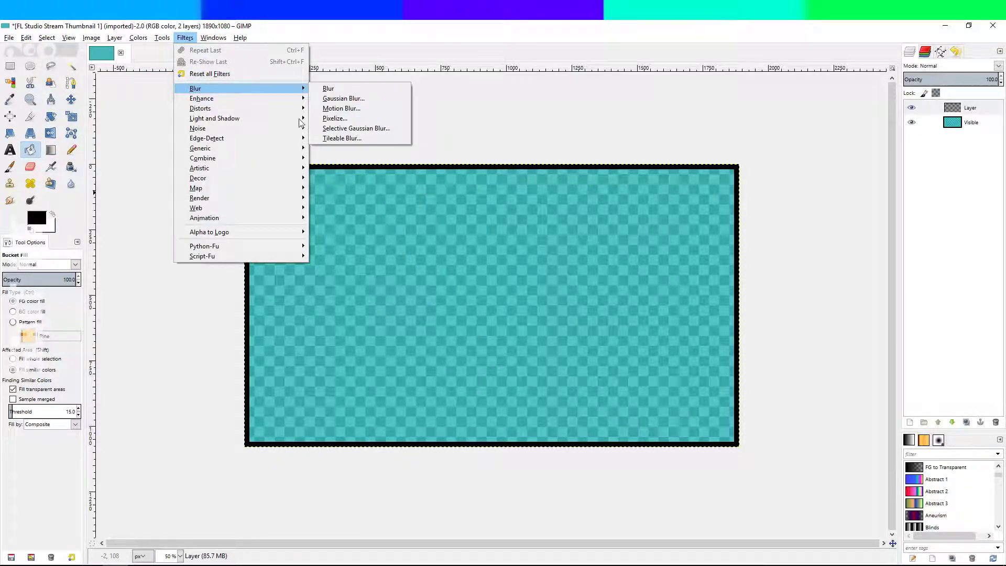
click(343, 98)
key(BackSpace)
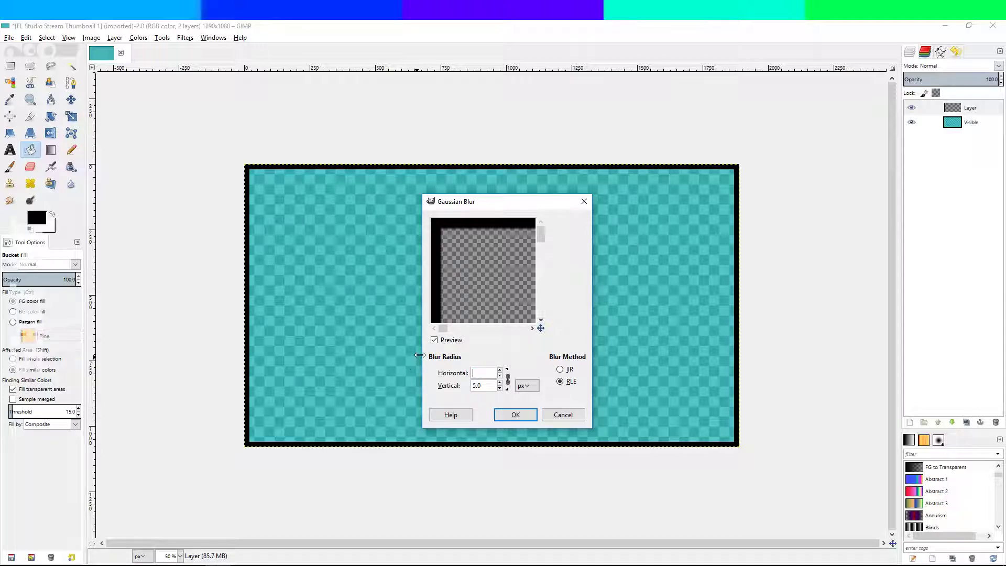
text(125)
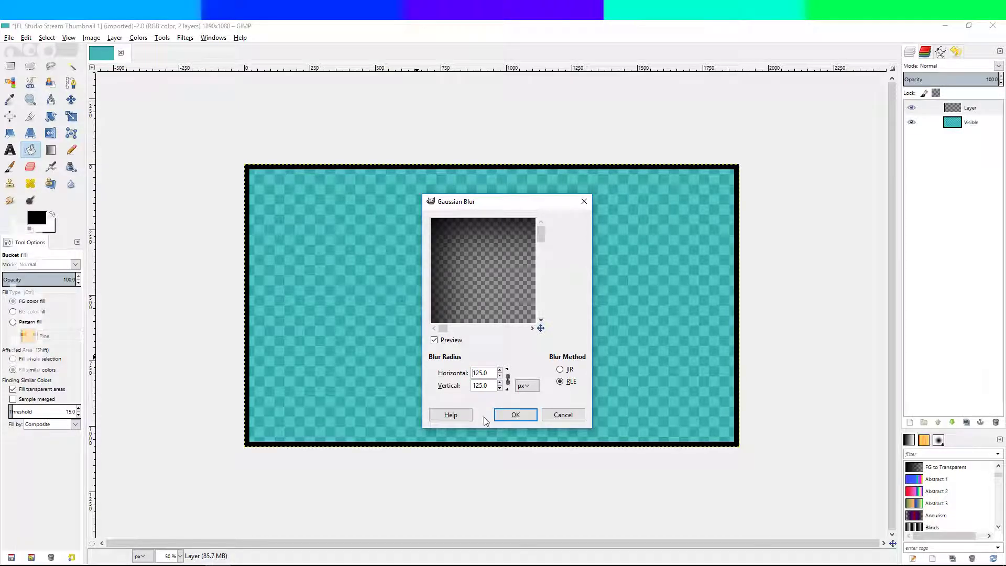
click(507, 415)
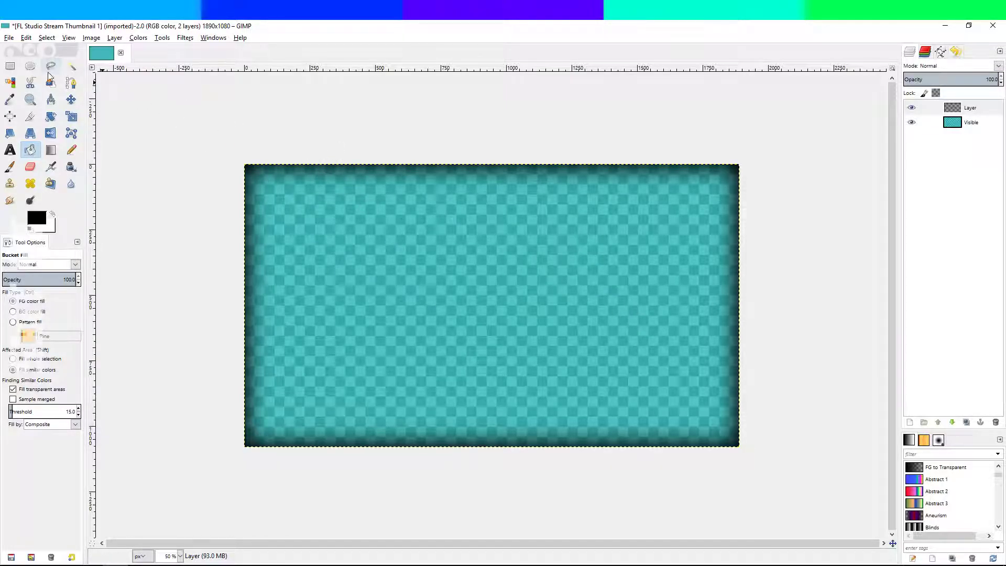
click(91, 37)
click(91, 38)
click(117, 41)
click(117, 41)
click(133, 42)
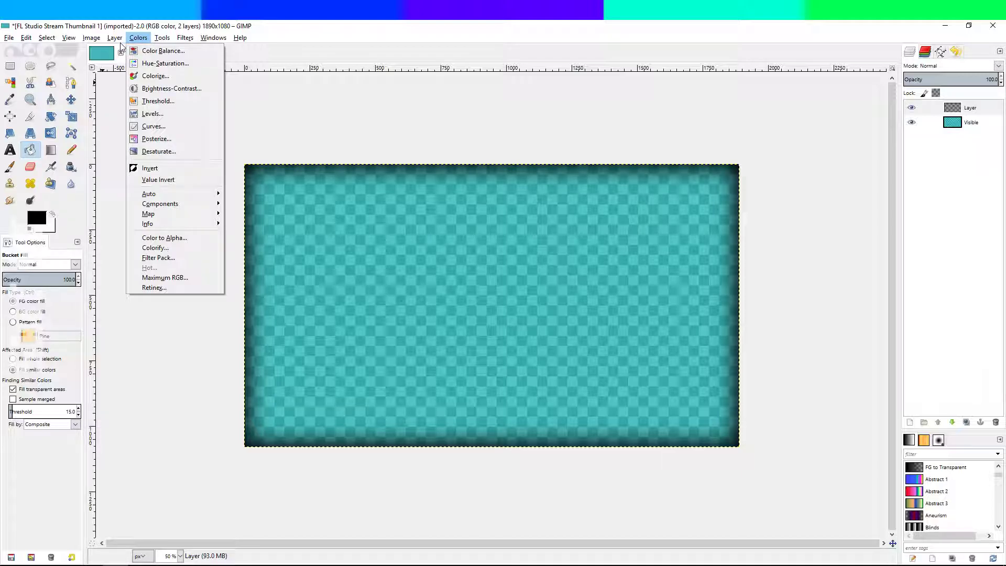
click(164, 64)
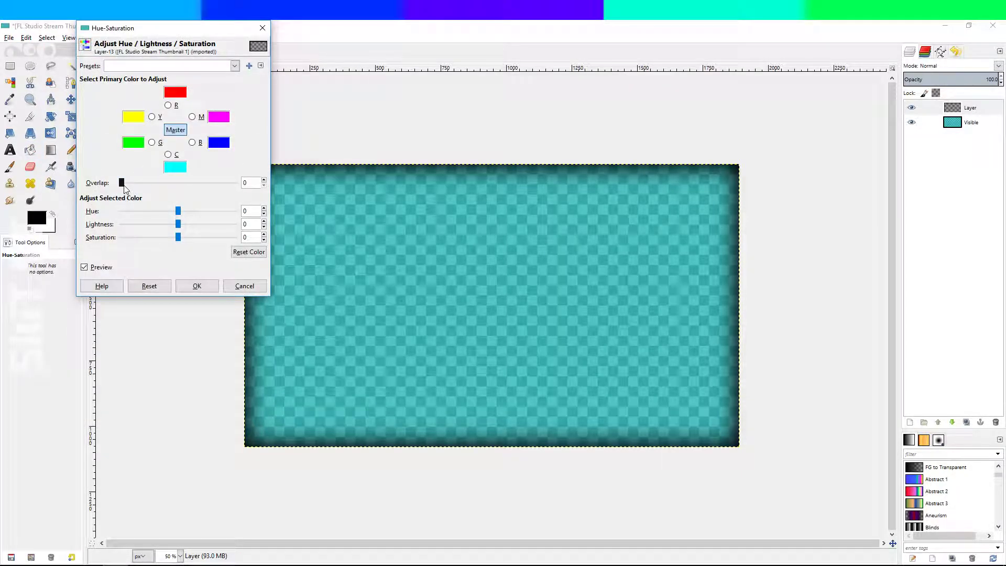
click(197, 285)
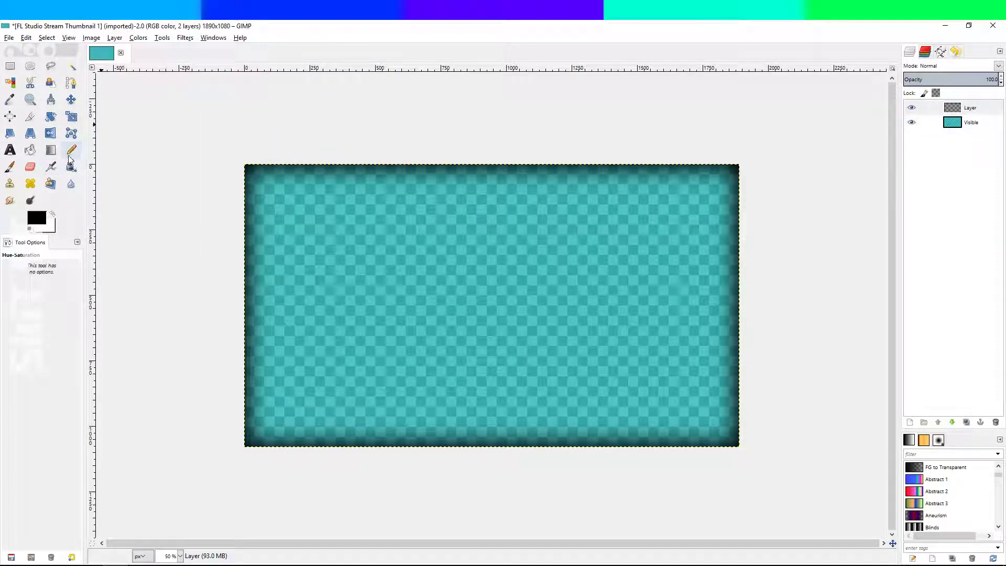
click(145, 37)
click(137, 562)
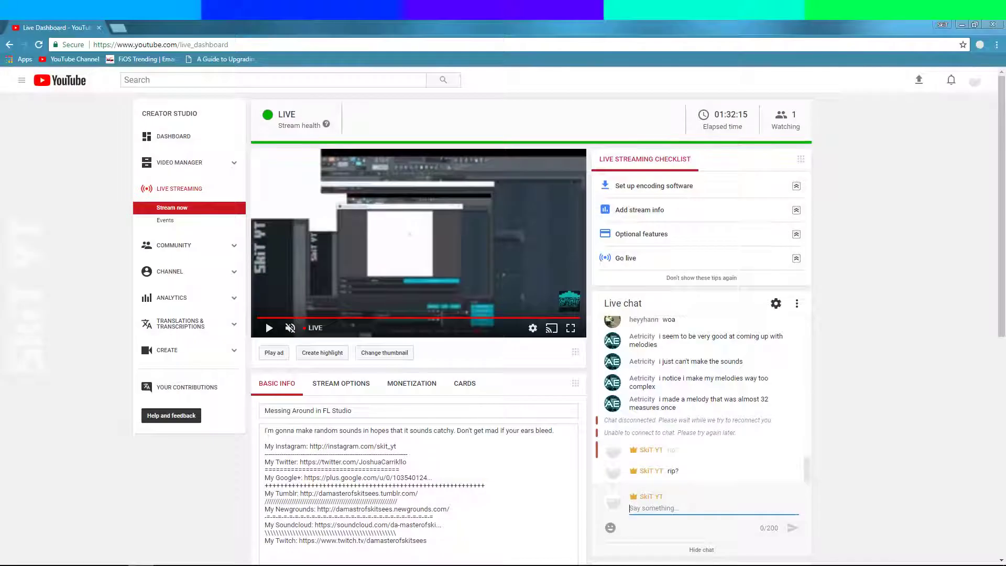
click(138, 563)
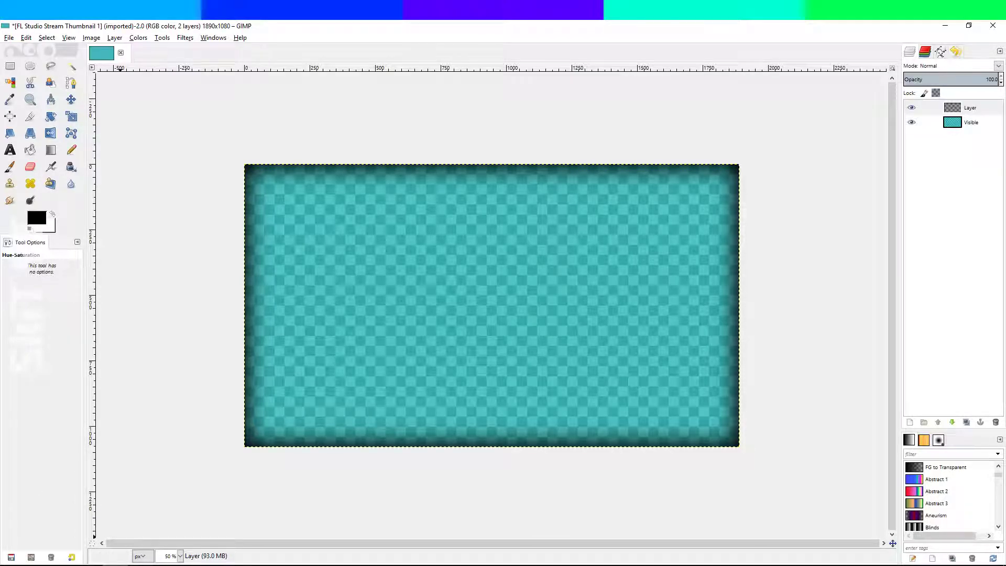
key(alt+Tab)
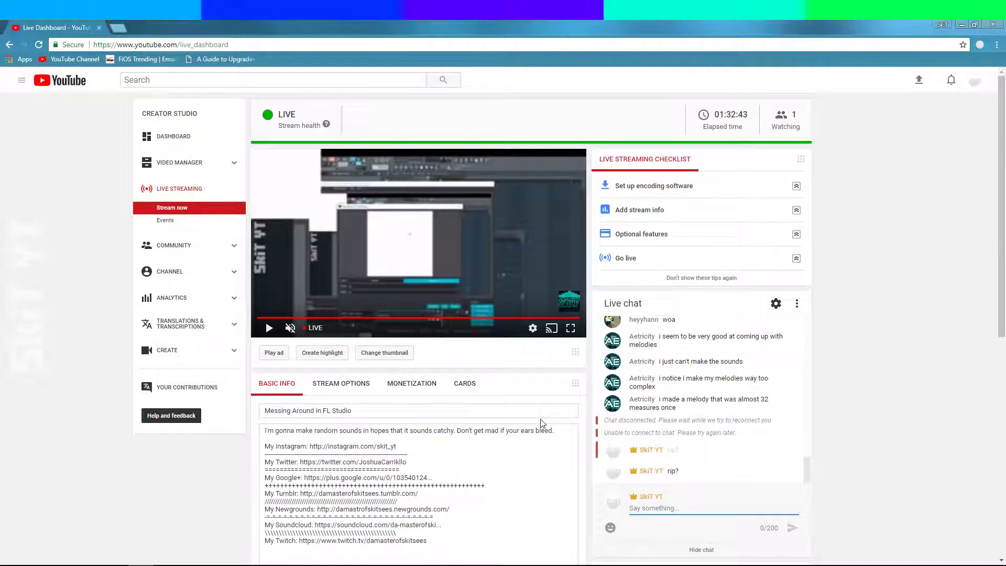
key(alt+Tab)
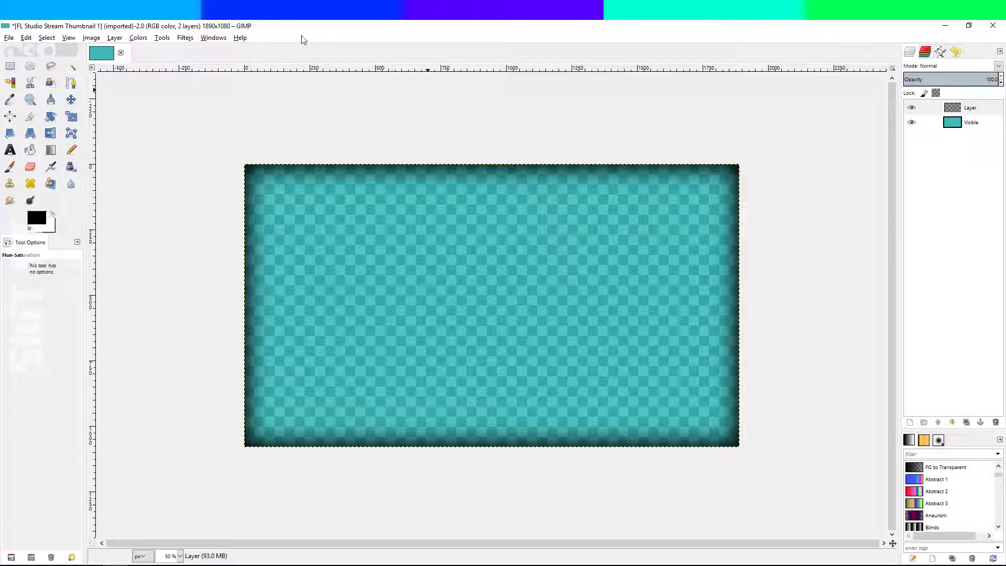
- Add a text box about 1092 × 218 px near the canvas centre reading "We'll Be Back Shortly"
key(t)
drag(376, 261, 662, 317)
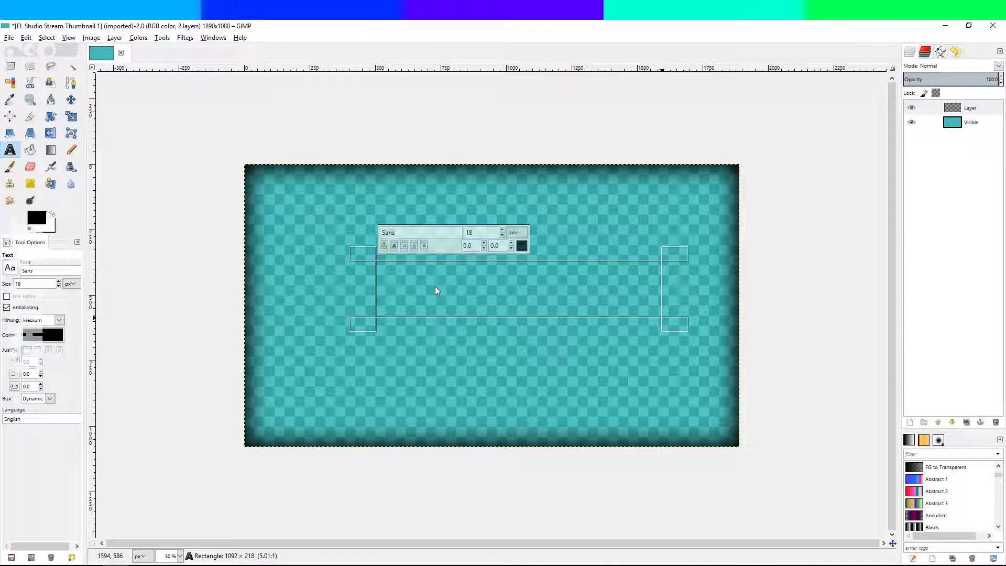
text(Be)
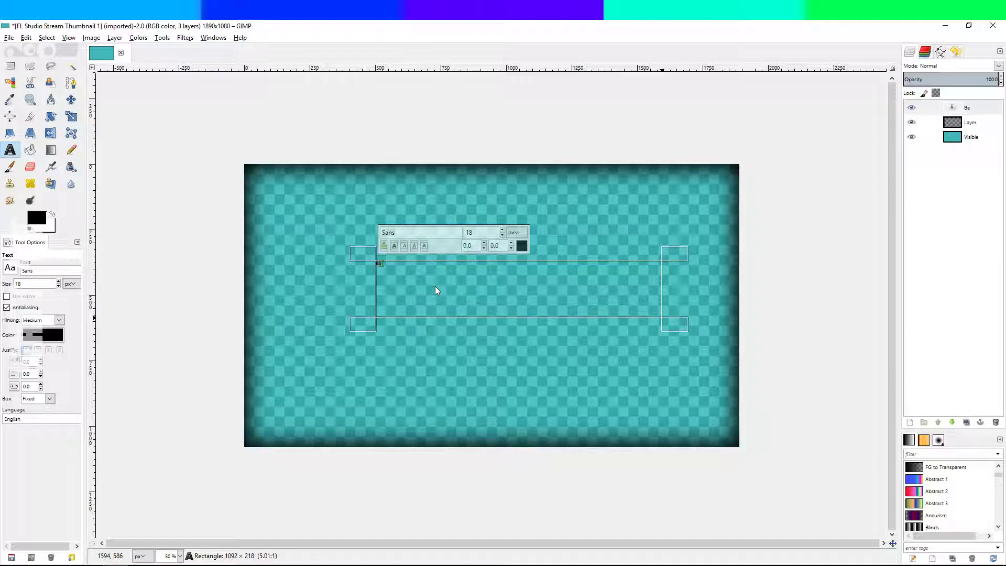
key(BackSpace)
key(BackSpace)
text(We'll be)
key(BackSpace)
text(BE)
key(BackSpace)
text(e Back Shortly)
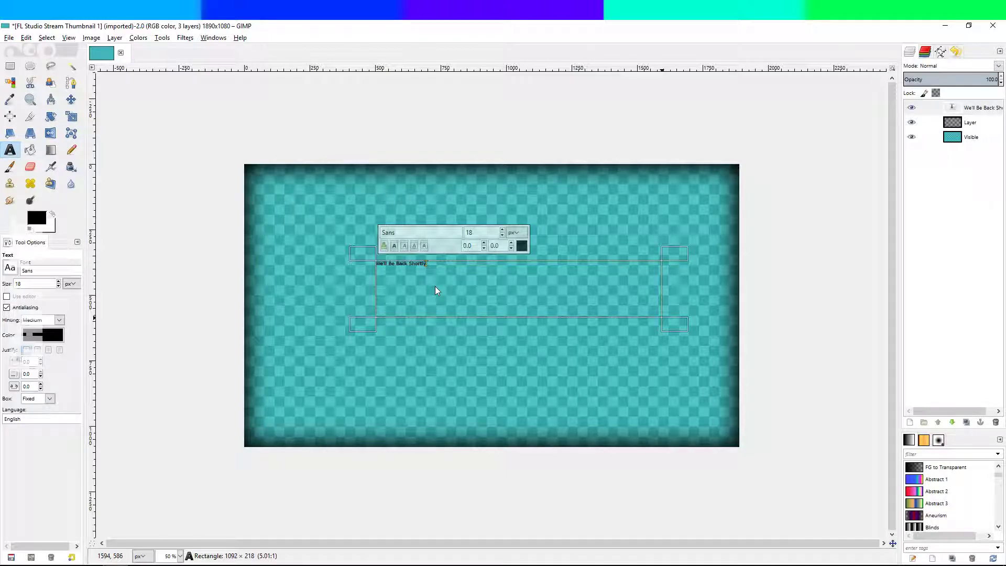
- Set the whole "We'll Be Back Shortly" text to white and its size to 200 px
key(ctrl+a)
right_click(522, 246)
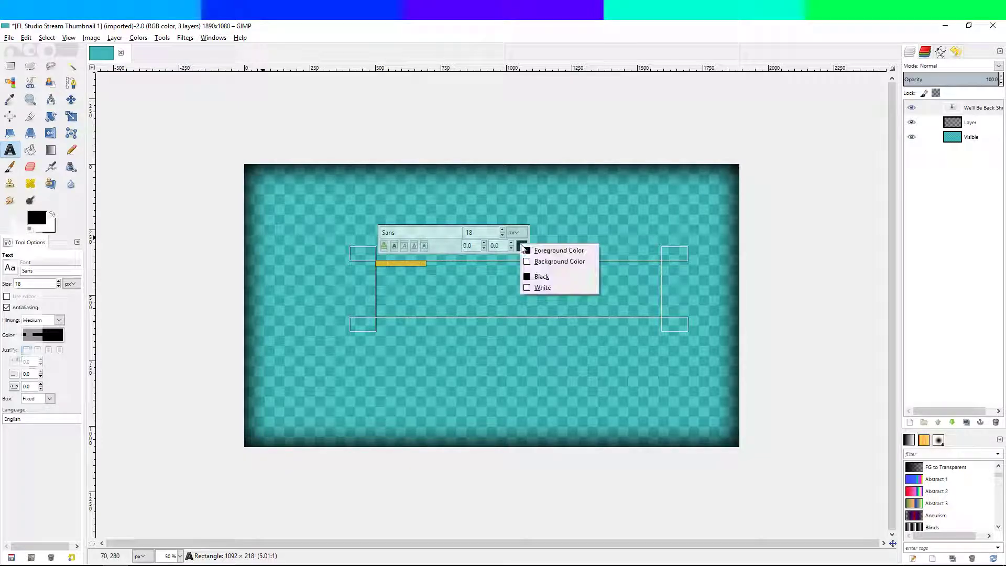
click(543, 287)
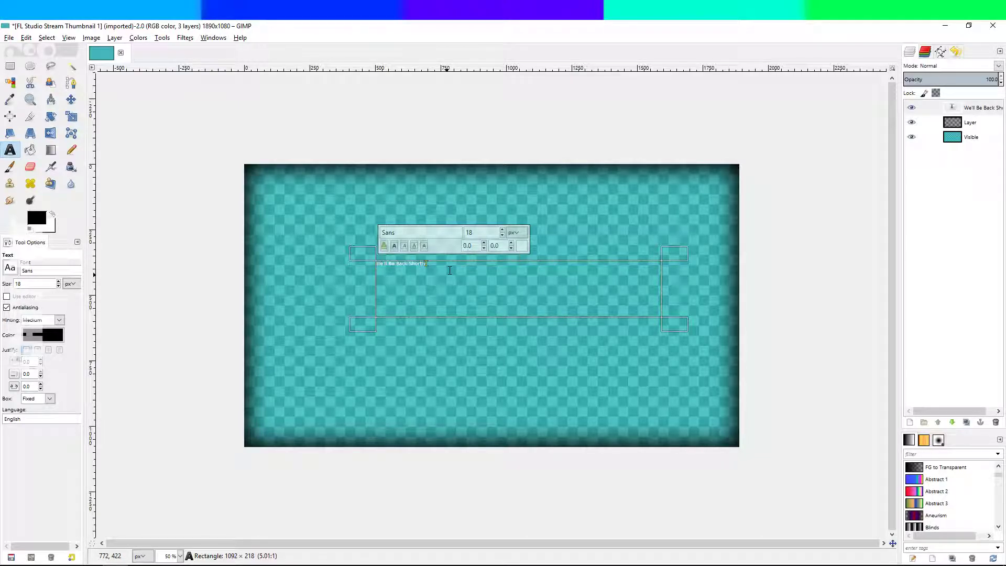
drag(473, 232, 459, 233)
key(BackSpace)
text(200)
key(Return)
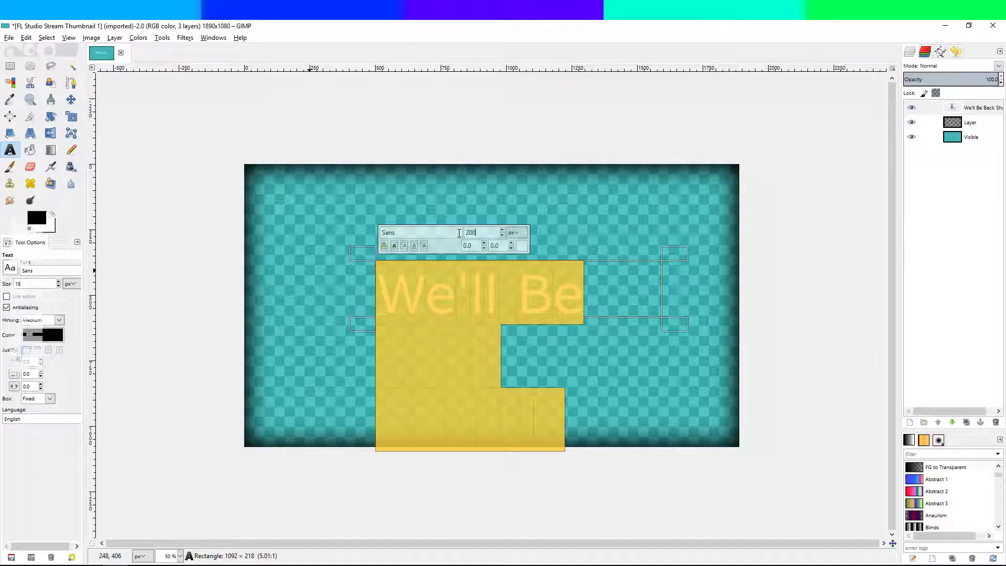
drag(316, 204, 602, 260)
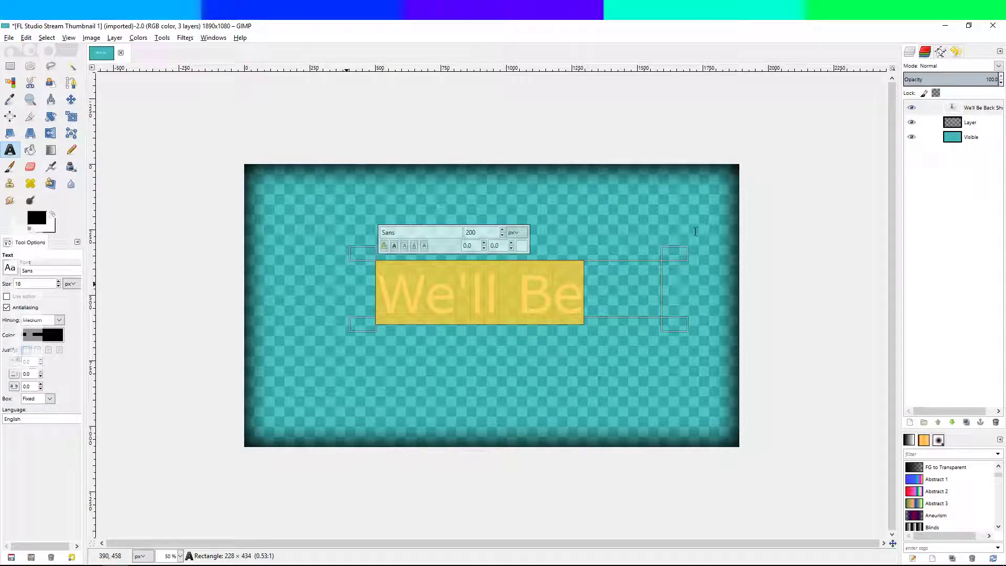
- Enlarge the "We'll Be Back Shortly" text box to about 1778 × 934 px so it spans most of the canvas
drag(675, 244, 726, 169)
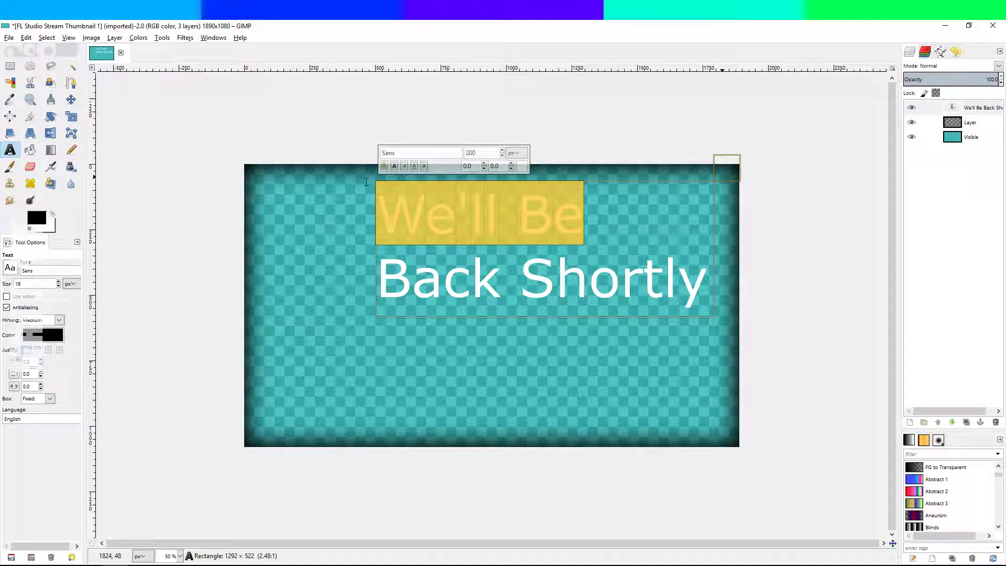
drag(366, 177, 254, 177)
drag(727, 329, 746, 450)
- Set the font of the whole "We'll Be Back Shortly" text to Minercraftory
key(ctrl+a)
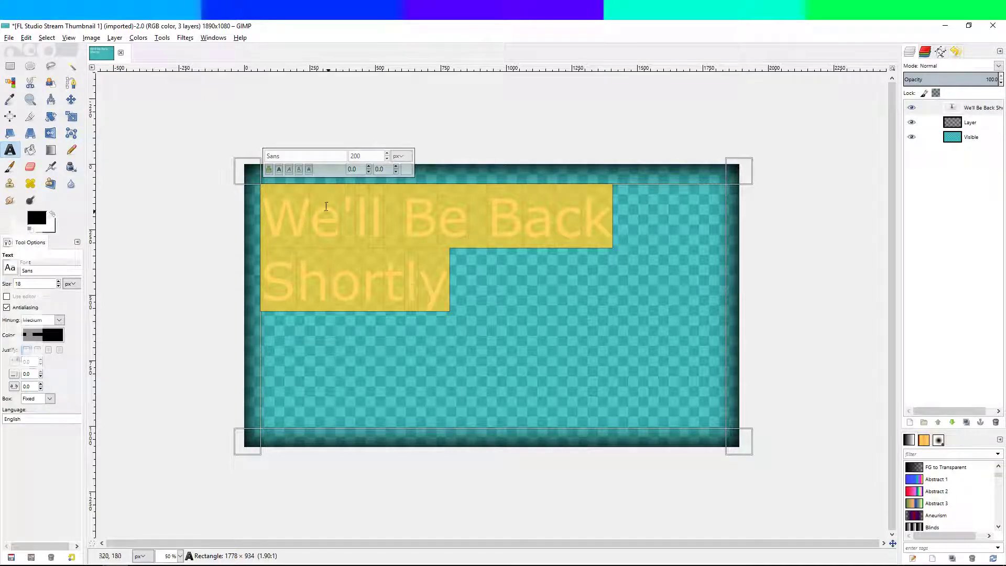
drag(285, 156, 258, 156)
key(BackSpace)
key(BackSpace)
text(mIN)
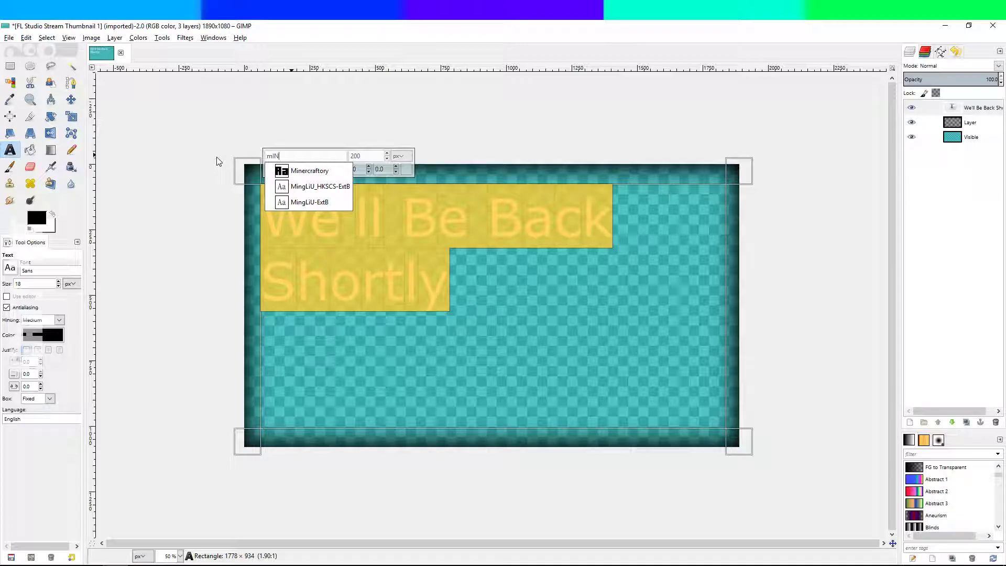
key(Down)
key(Return)
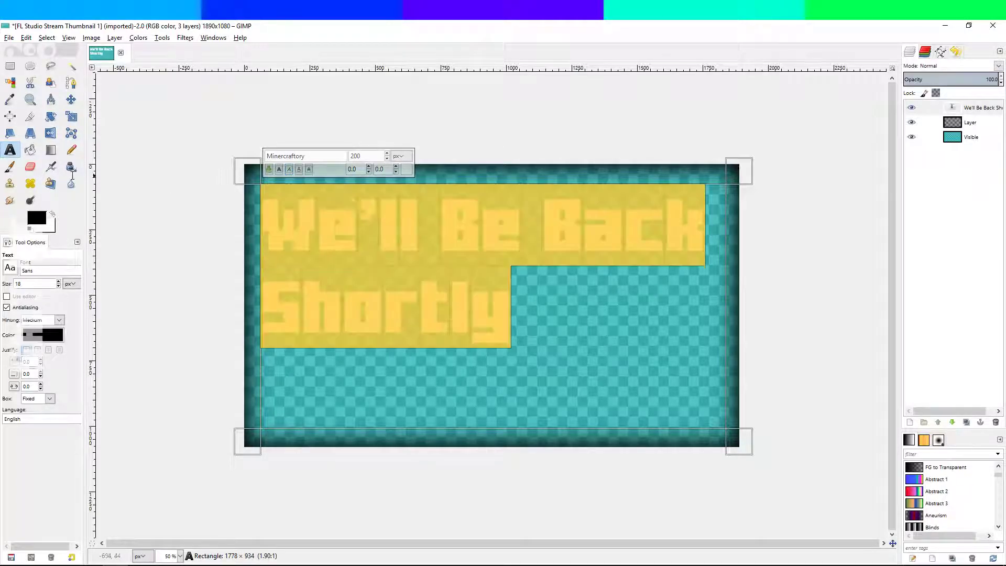
- Center-justify all of the "We'll Be Back Shortly" text within its box
key(ctrl+a)
drag(610, 320, 2, 149)
triple_click(458, 319)
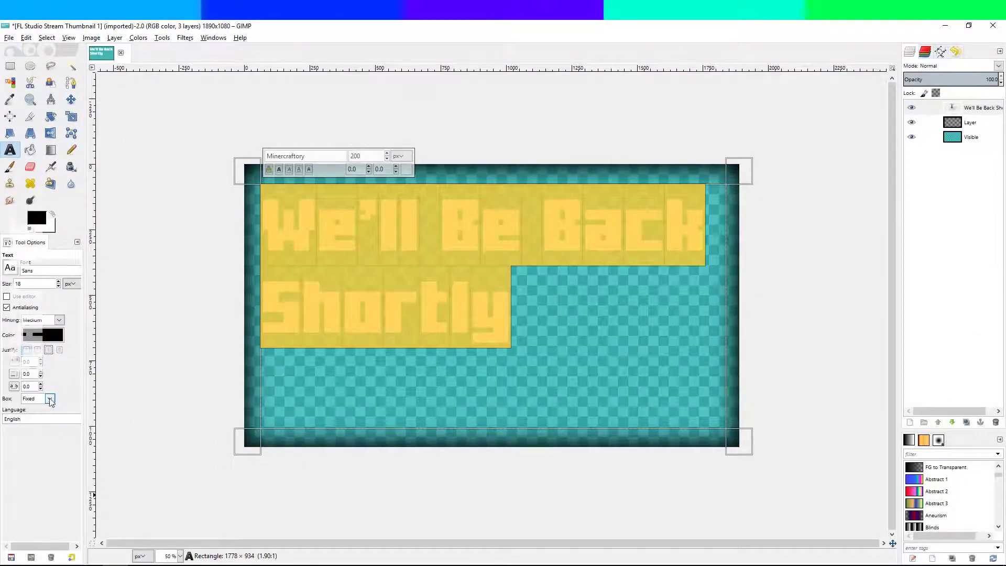
click(48, 349)
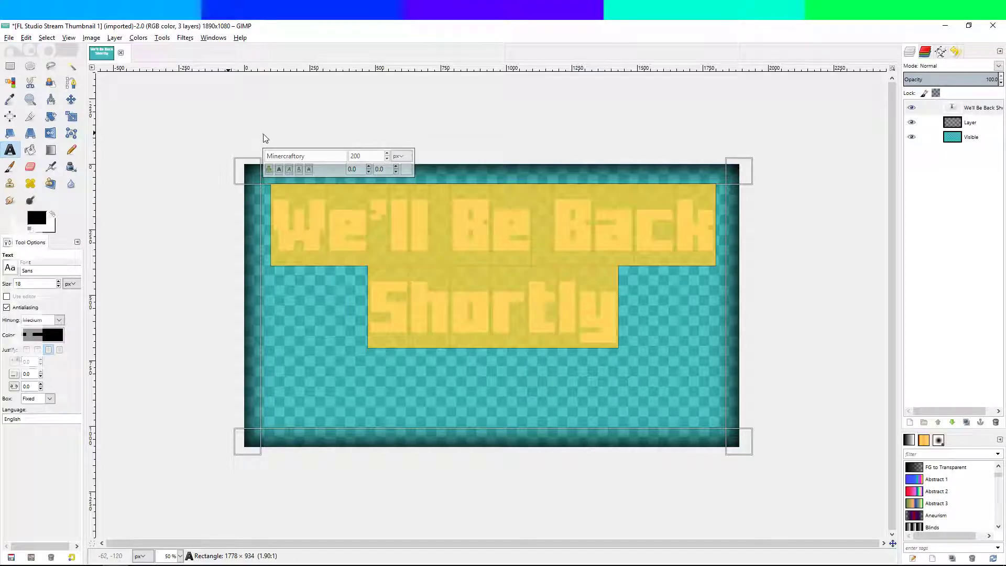
- Lower the text box's upper edge and narrow the box to about 1756 × 780 px so "Back Shortly" shares the second line
drag(249, 175, 249, 222)
drag(736, 229, 729, 216)
click(705, 374)
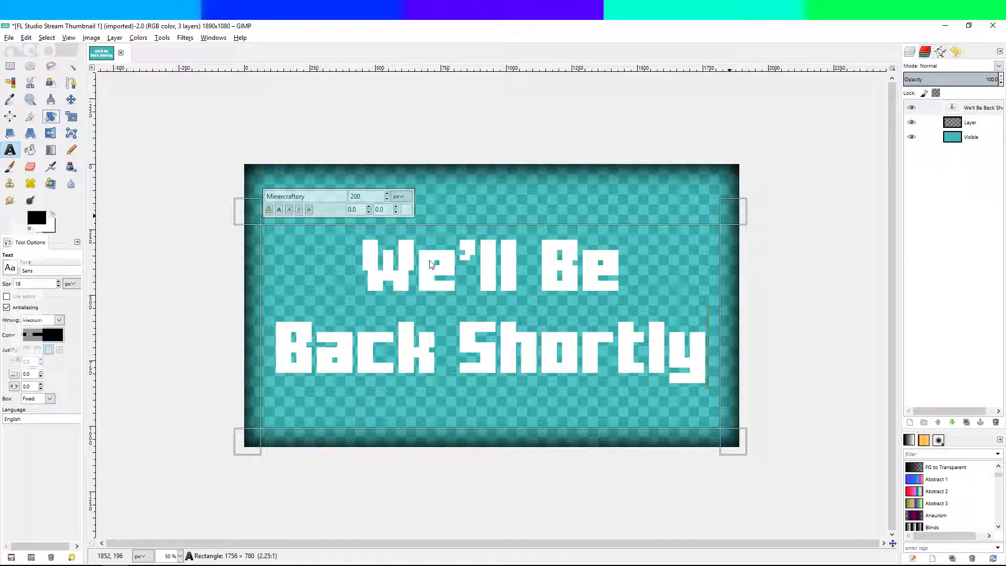
click(418, 277)
key(ctrl+a)
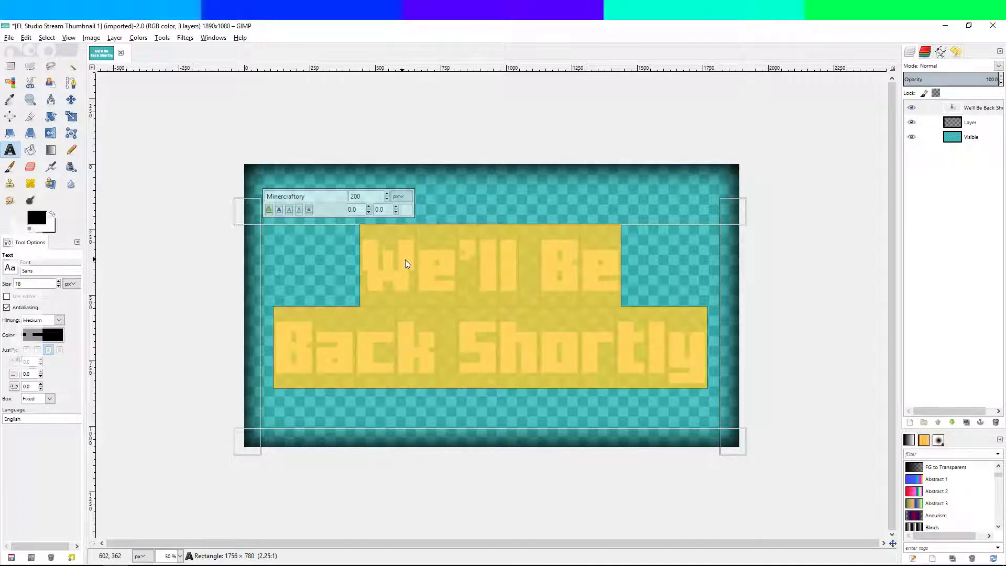
click(74, 118)
click(371, 264)
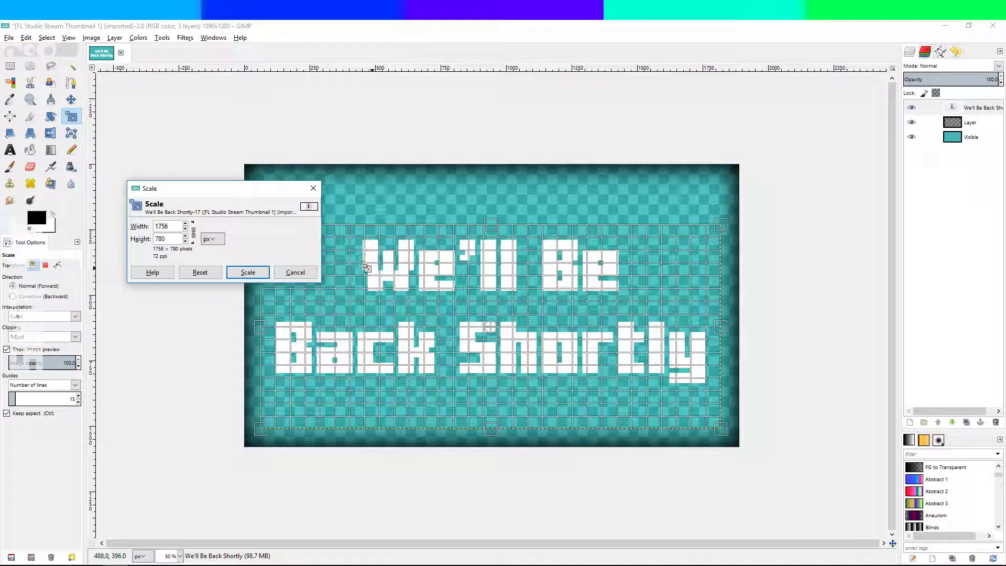
drag(369, 266, 457, 329)
click(318, 275)
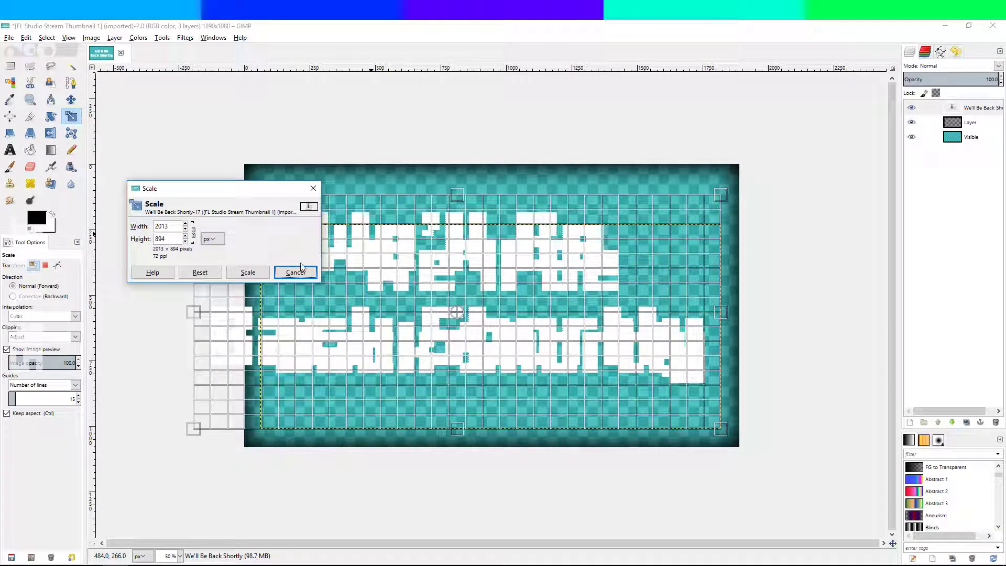
click(306, 271)
- Rotate the "We'll Be Back Shortly" text layer slightly clockwise so the lines slope downward to the right
click(51, 116)
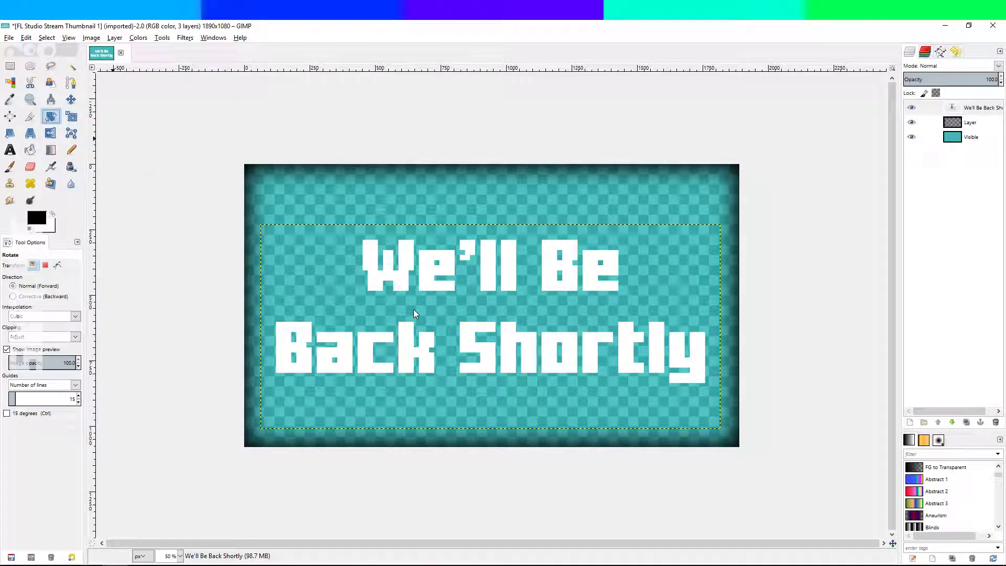
click(413, 309)
drag(414, 310, 357, 273)
click(300, 223)
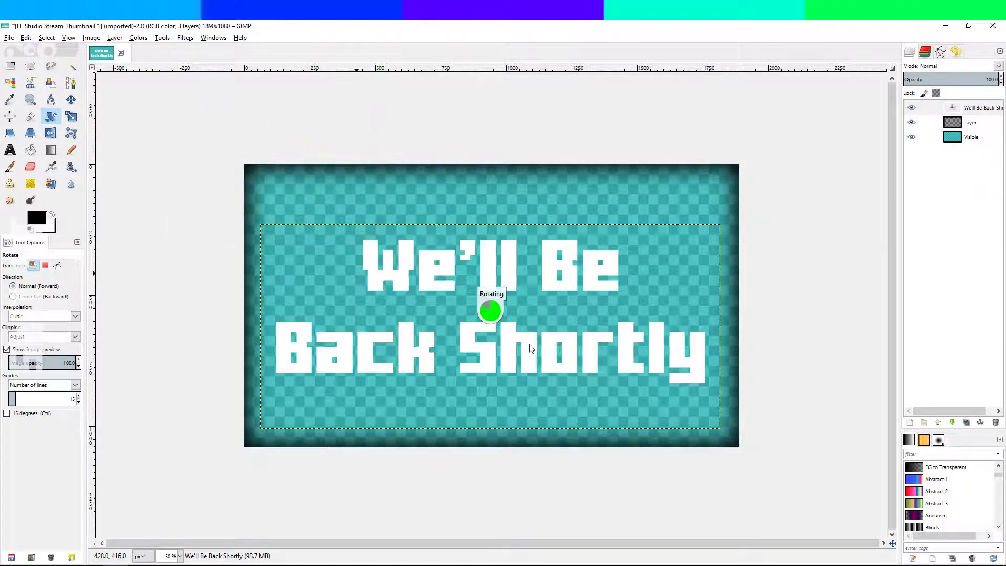
- Move the tilted text layer slightly up and to the right to center the lettering on the canvas
click(71, 117)
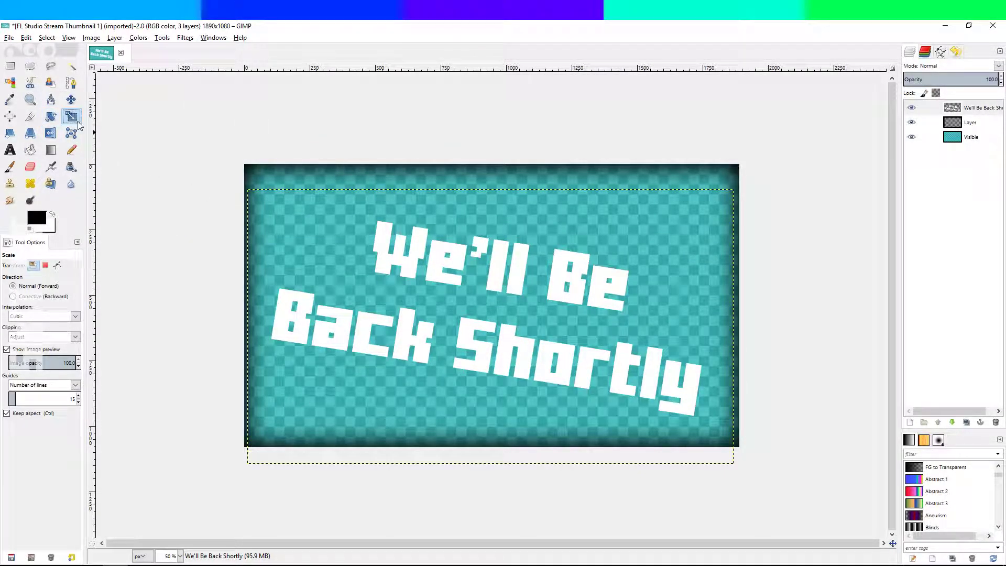
click(71, 100)
mouse_move(450, 269)
mouse_down()
mouse_move(451, 256)
mouse_move(457, 262)
mouse_up()
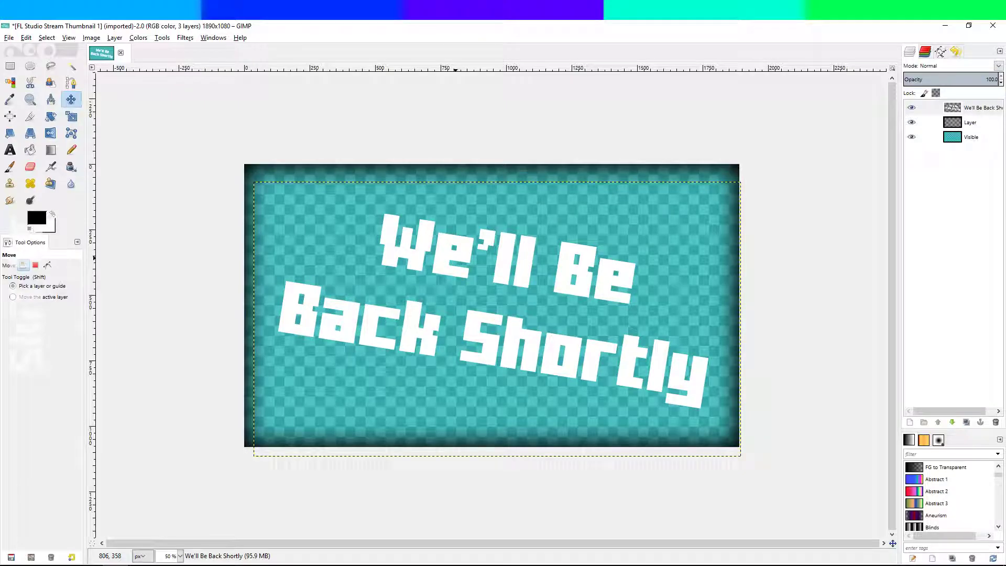
key(alt+Tab)
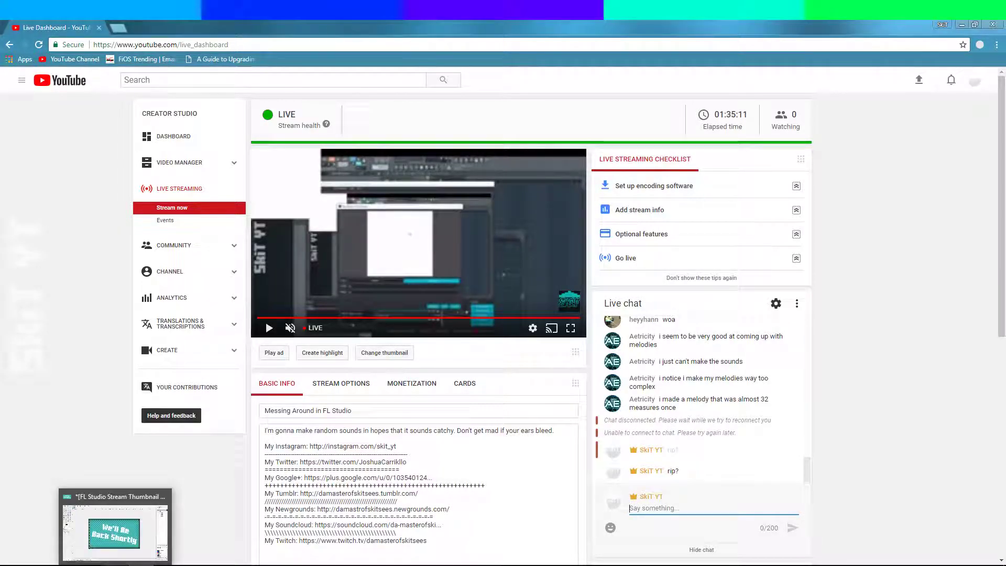
click(113, 532)
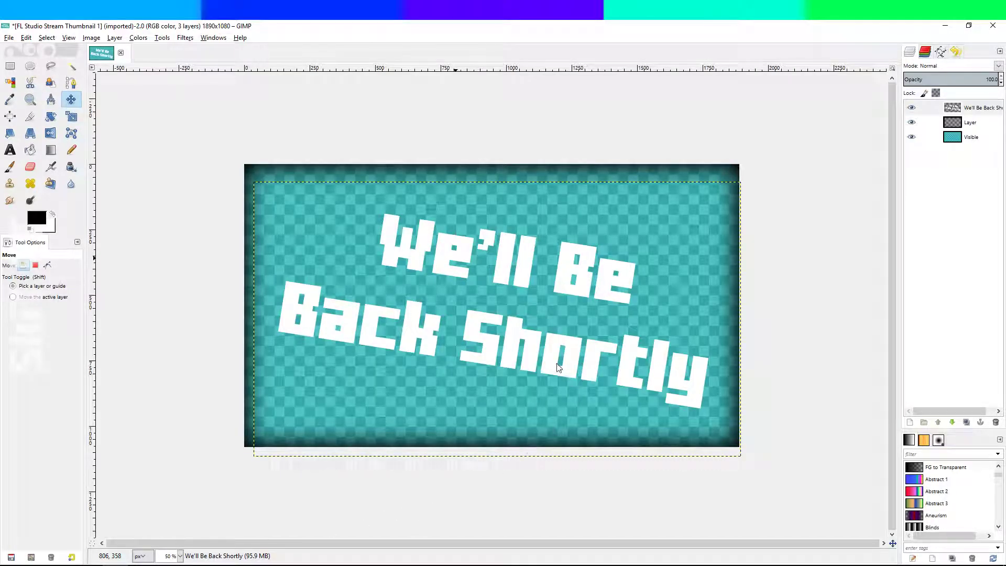
drag(535, 347, 530, 343)
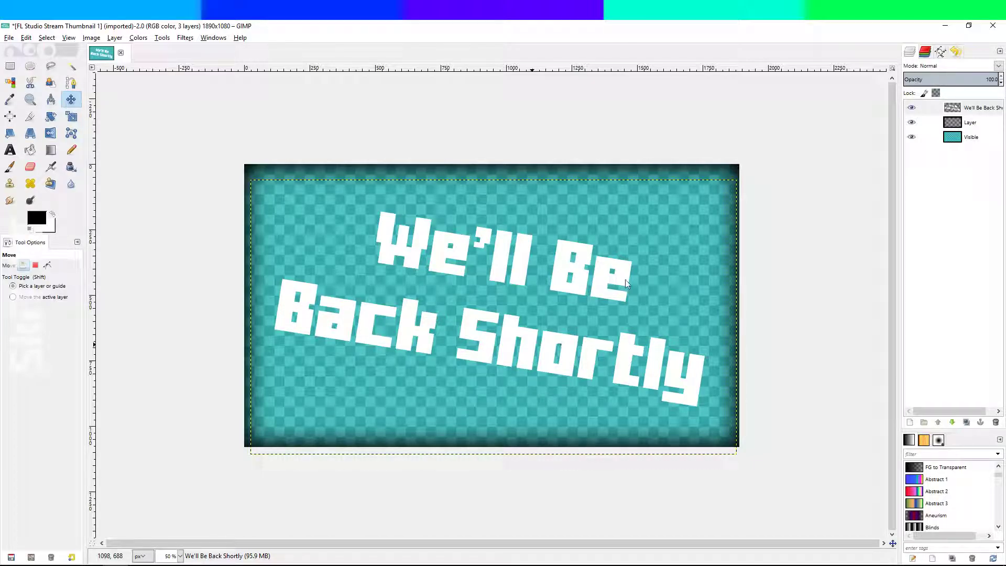
- Select the lettering from the text layer's alpha and add a new transparent 1890 × 1080 px layer
right_click(956, 112)
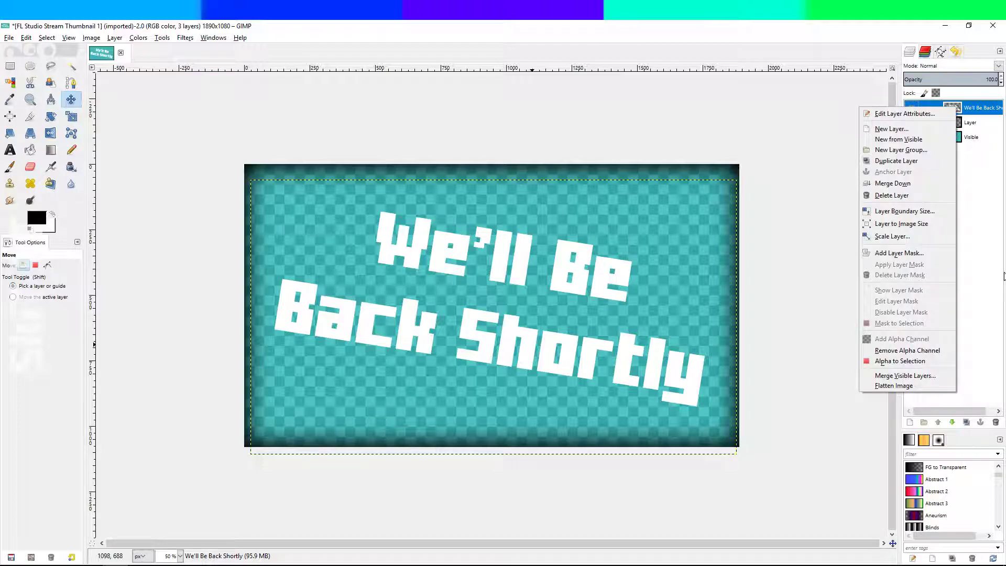
click(907, 358)
right_click(965, 257)
click(900, 281)
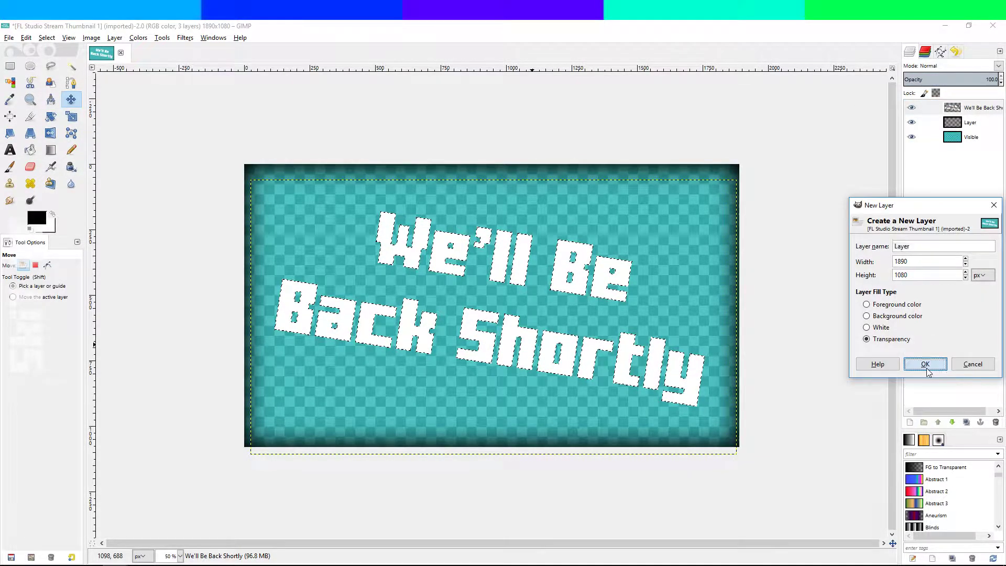
click(920, 361)
- Grow the lettering selection outward by a few pixels to form an outline area around the letters
click(46, 38)
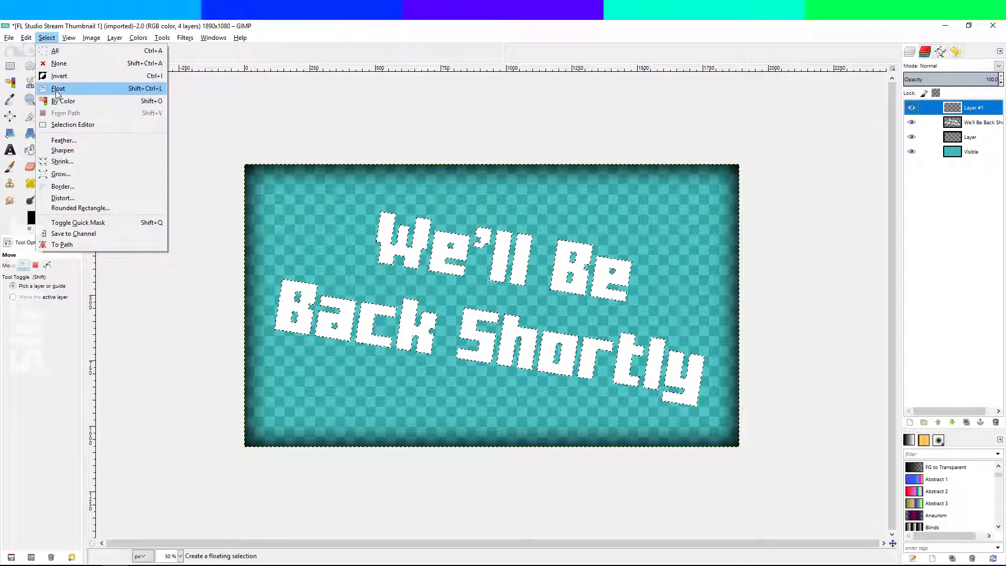
click(61, 173)
click(96, 182)
click(96, 182)
click(95, 183)
click(95, 183)
click(95, 183)
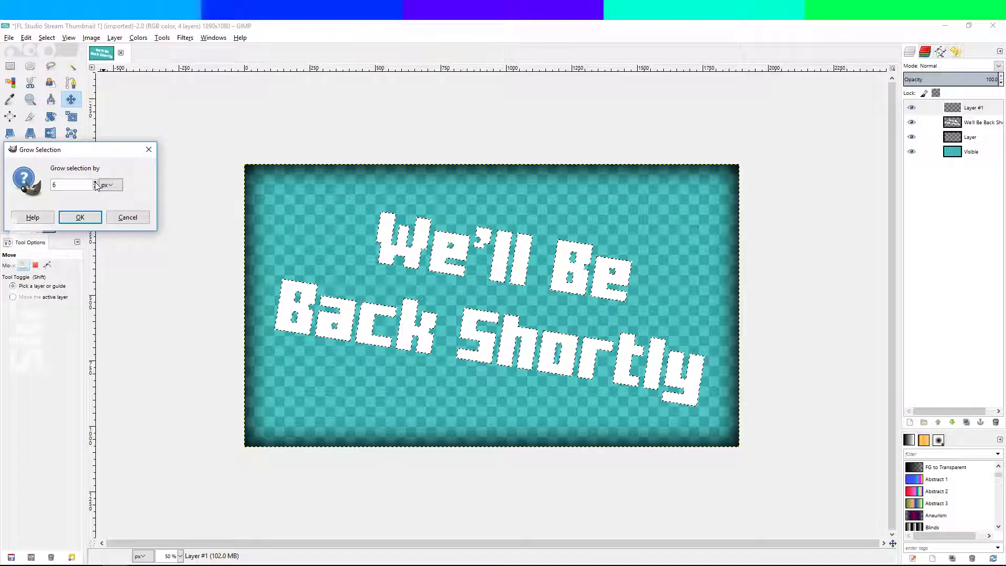
click(96, 183)
click(95, 183)
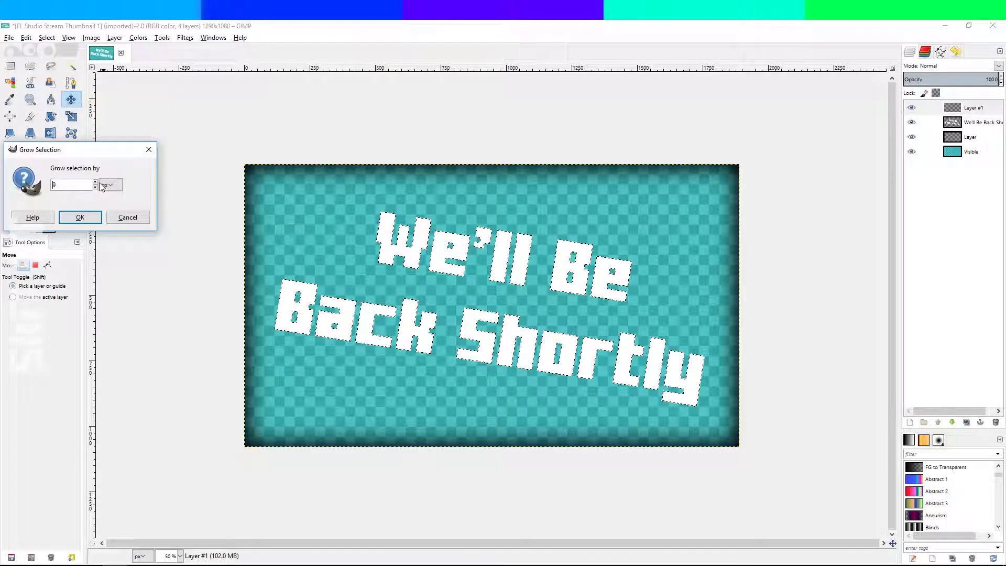
click(80, 216)
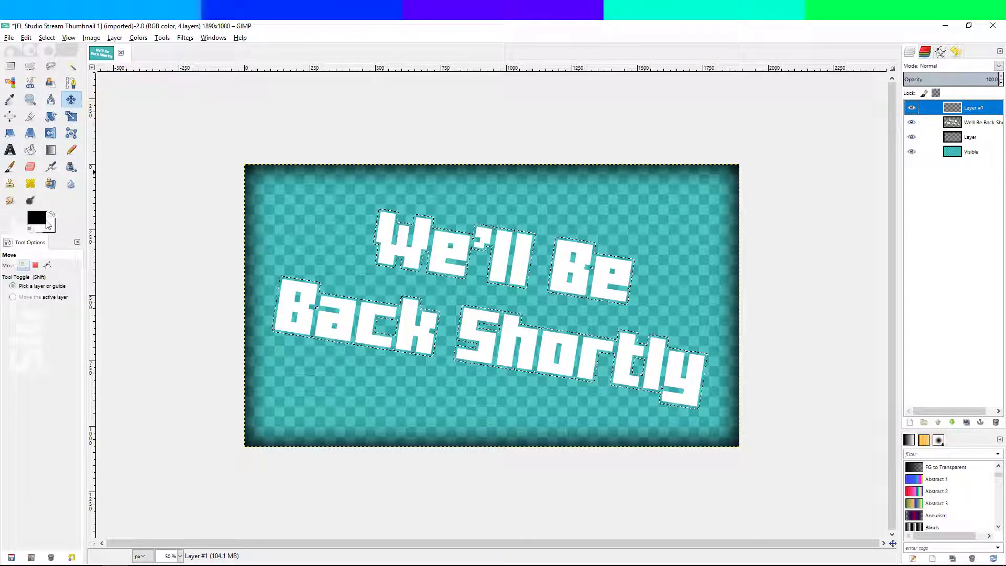
- Fill the grown selection with black on the new layer using Bucket Fill and lower that layer beneath the text layer
click(392, 246)
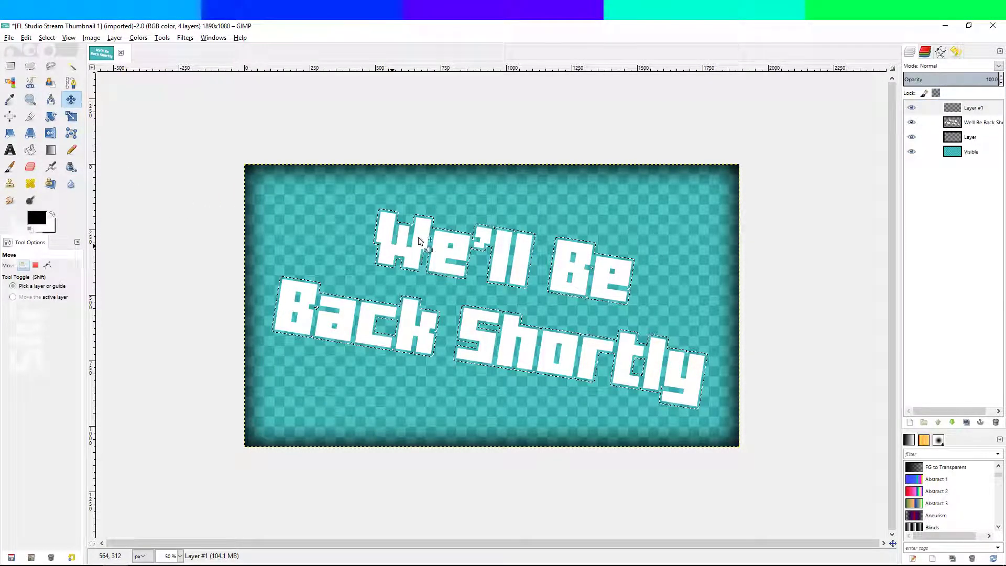
click(30, 151)
click(487, 255)
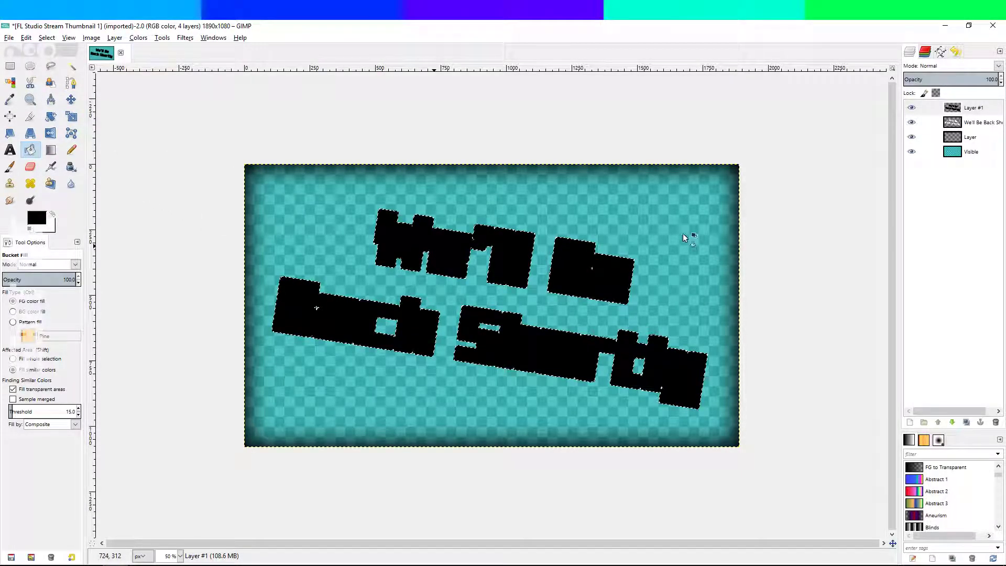
click(942, 113)
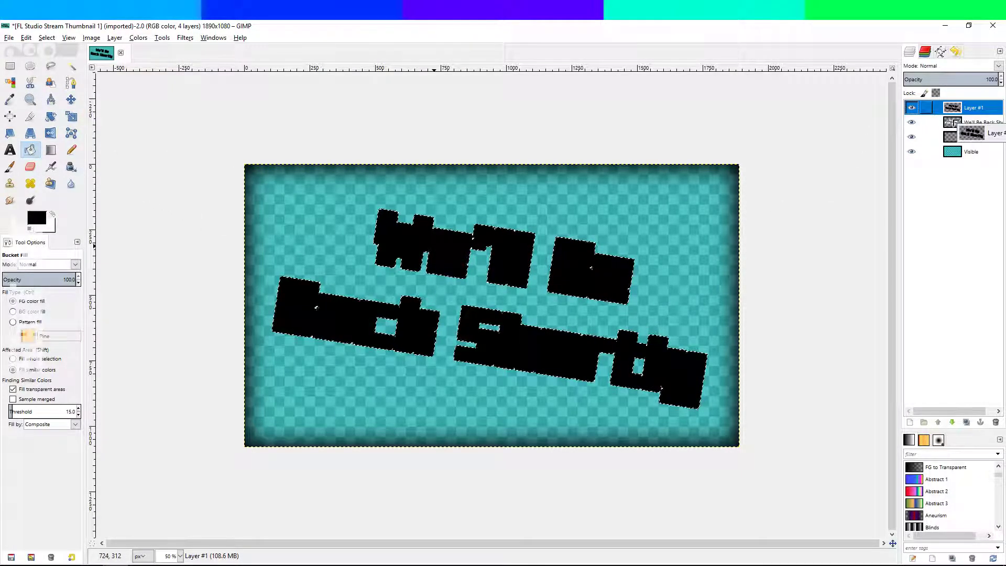
click(958, 423)
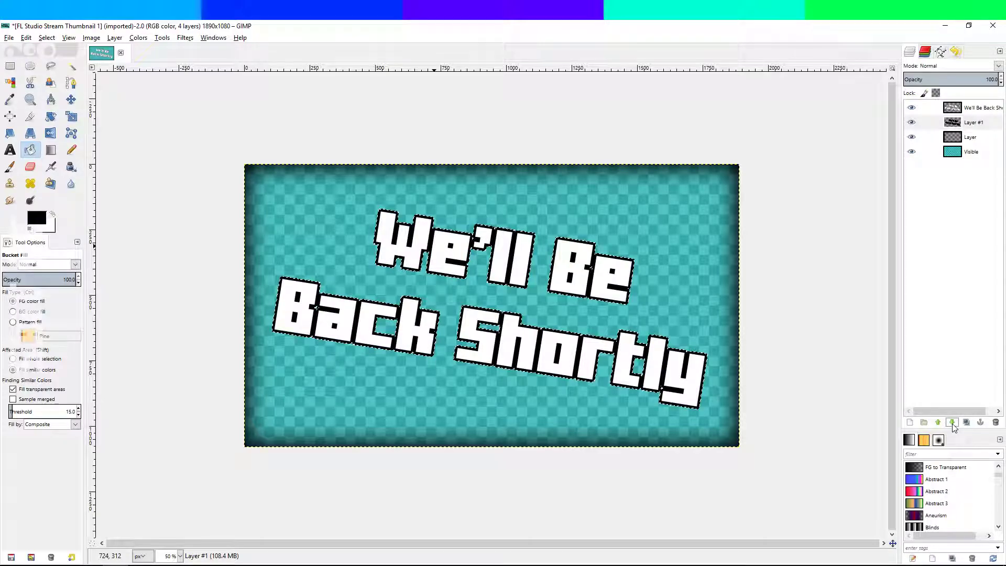
- Clear the selection and merge the white text layer down into its black outline layer
click(47, 37)
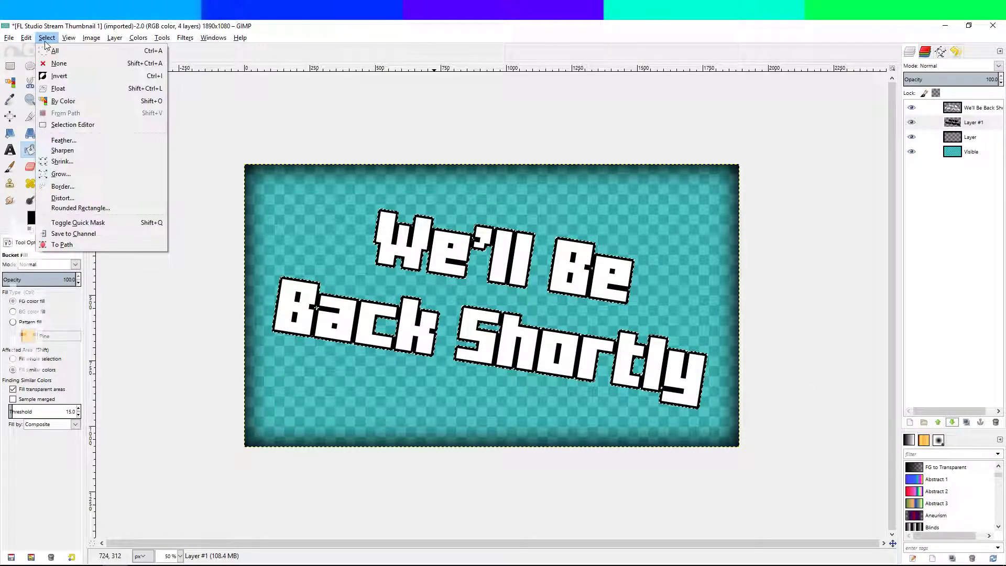
mouse_move(69, 38)
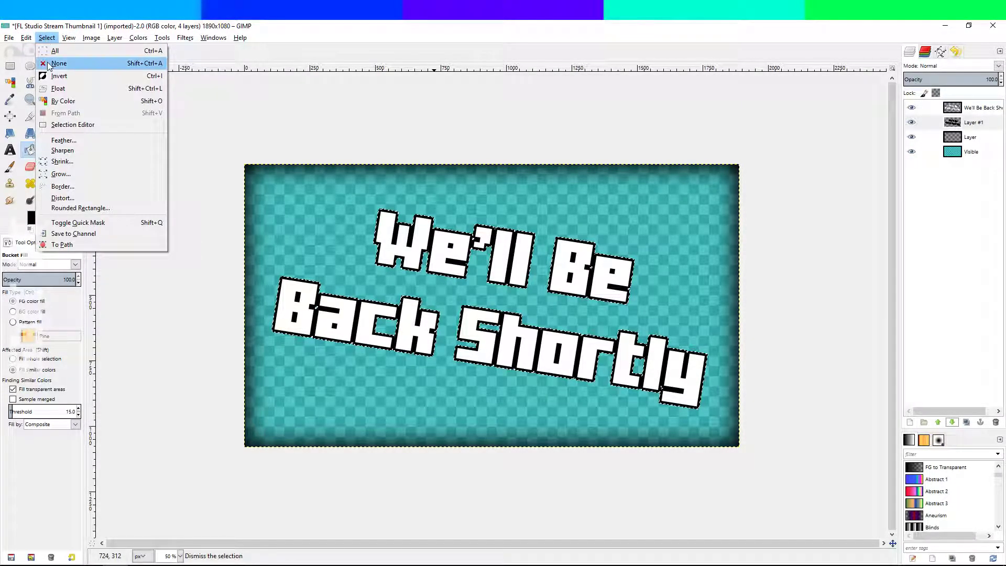
click(55, 64)
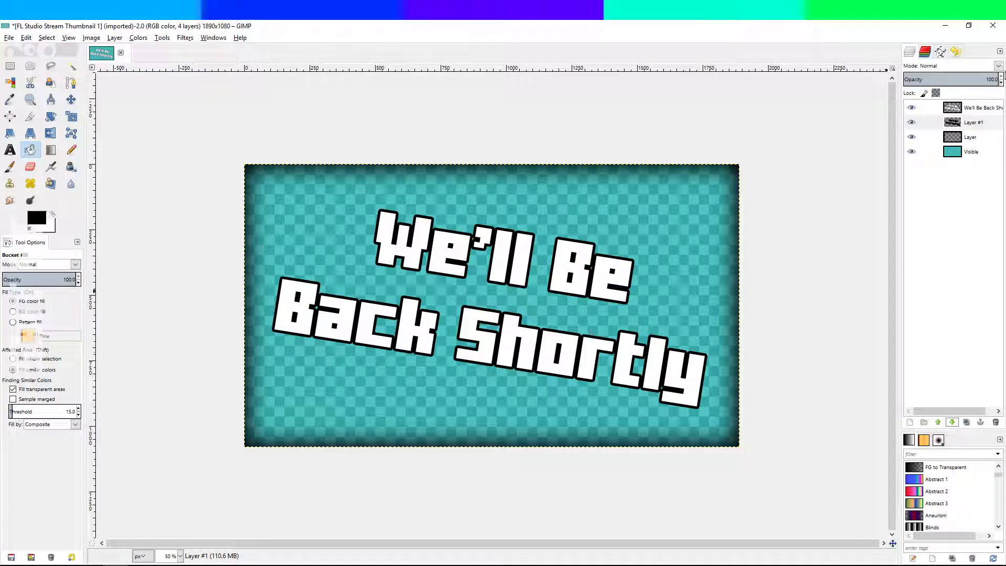
right_click(975, 110)
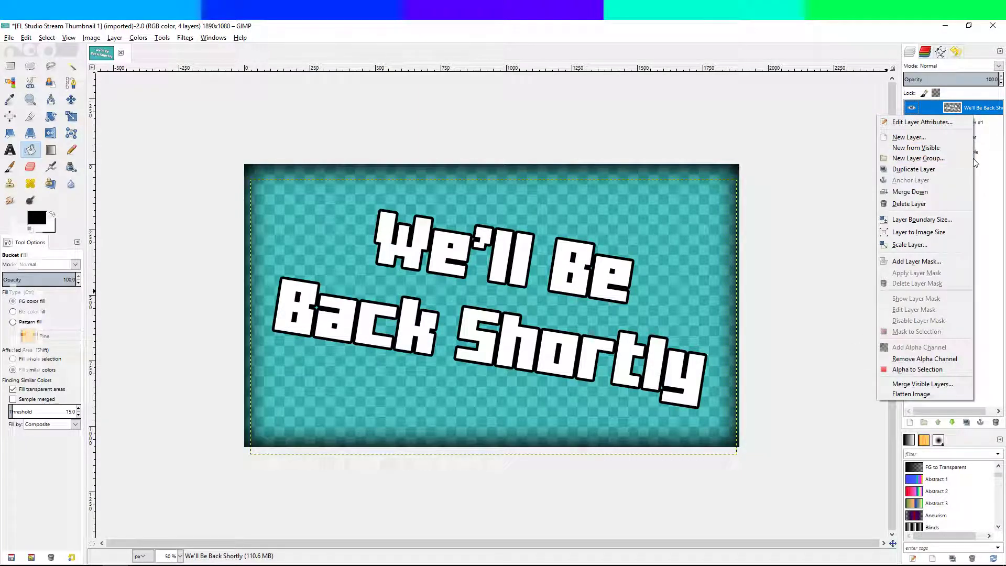
right_click(984, 107)
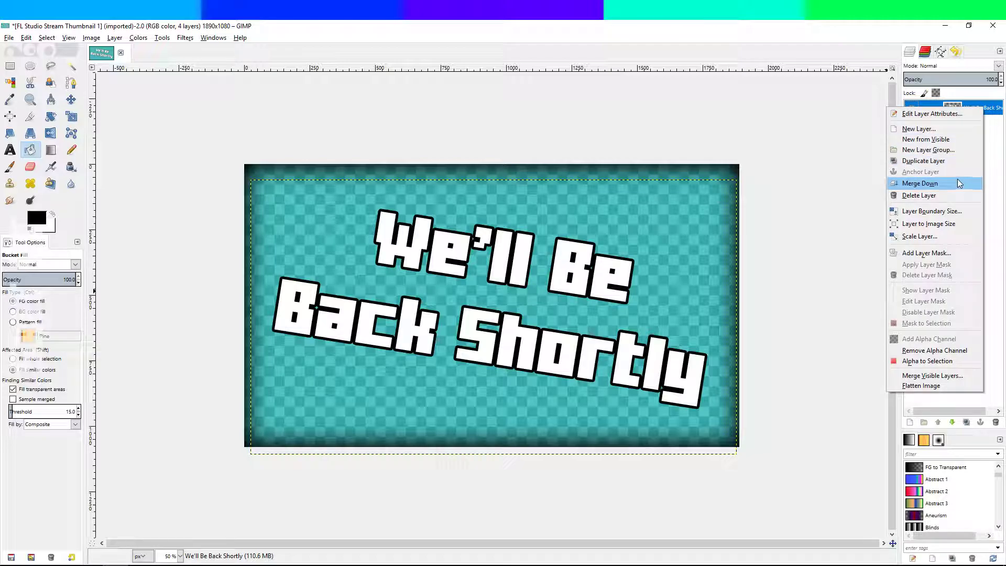
click(959, 182)
- Select the outlined lettering from the merged layer's alpha and create a new transparent 1890 × 1080 px layer
right_click(982, 115)
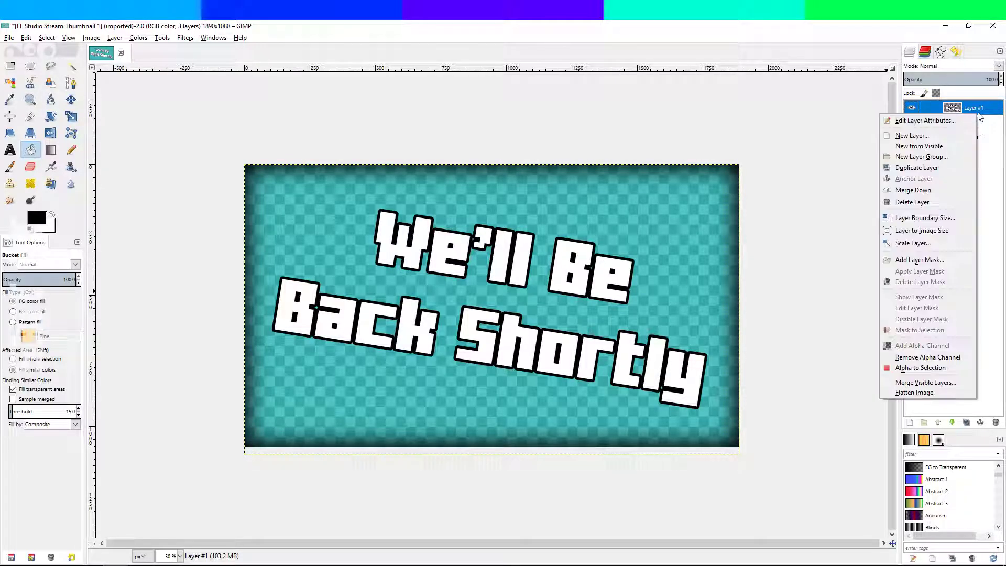
click(909, 369)
right_click(969, 285)
click(919, 310)
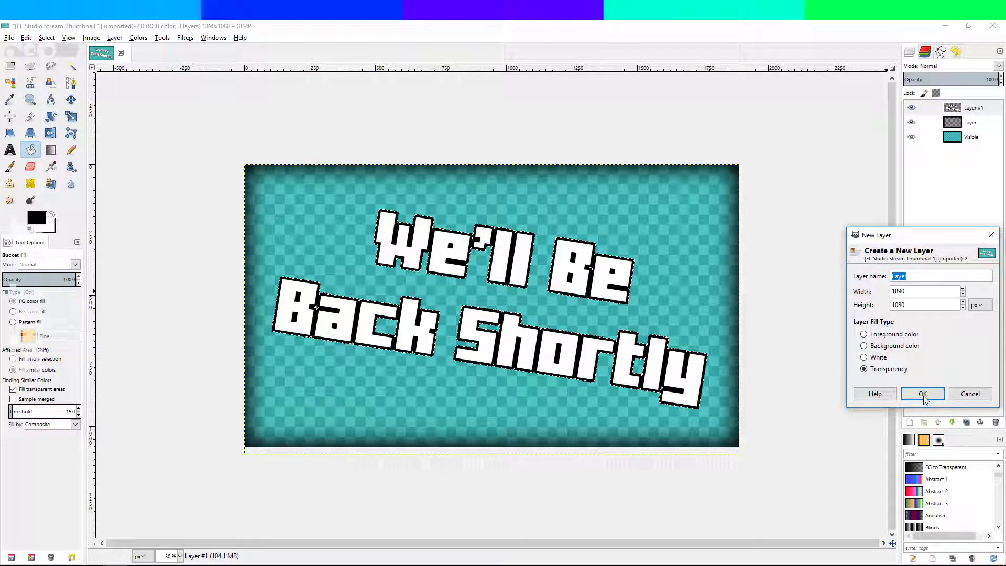
click(140, 556)
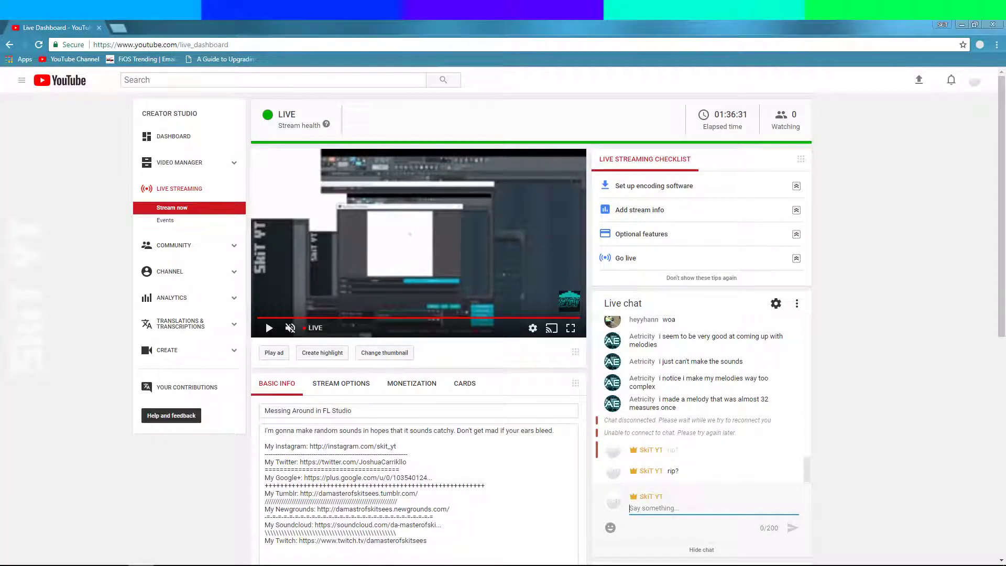
- Switch back to GIMP, add the new transparent 1890 × 1080 px layer, and set the Bucket Fill opacity to 64
key(alt+Tab)
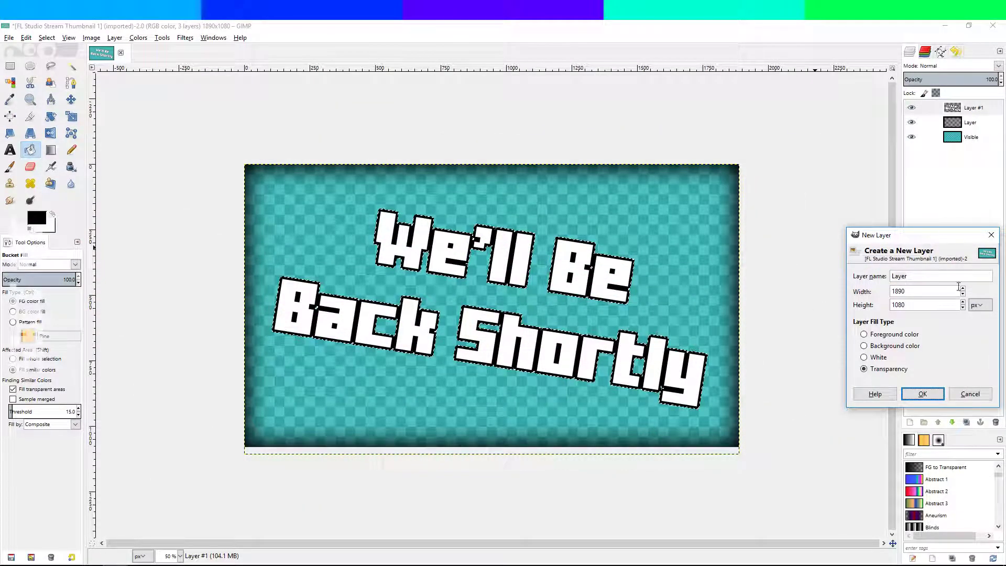
click(922, 394)
click(92, 38)
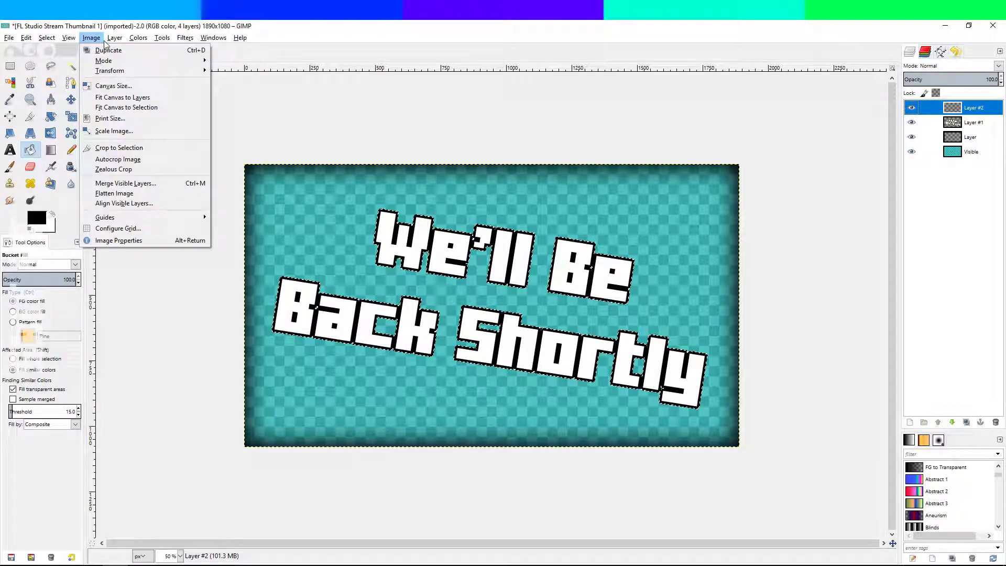
click(37, 144)
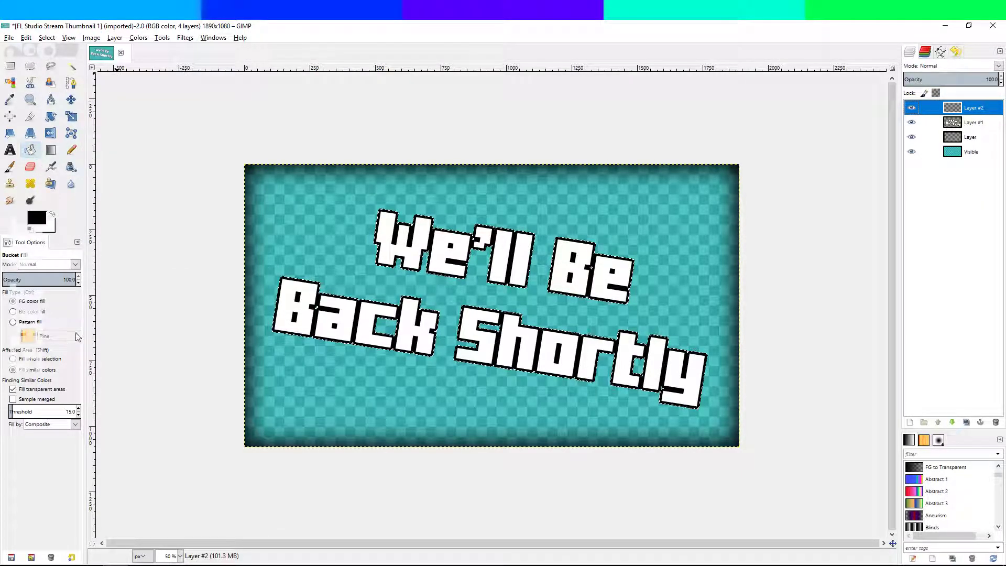
click(72, 282)
text(64)
key(Return)
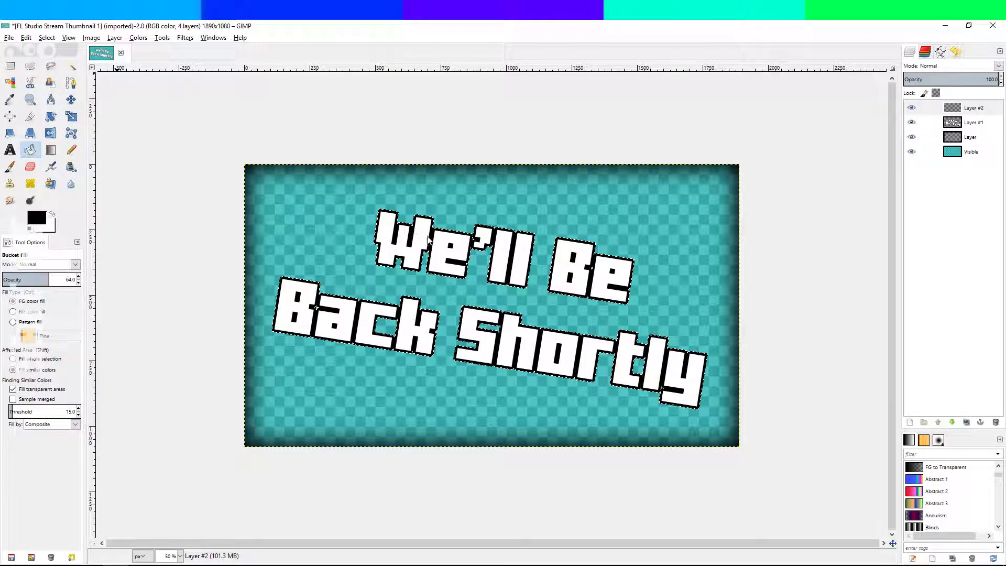
- Grow the lettering selection by 13 px and fill it with semi-transparent black on the new layer
click(26, 38)
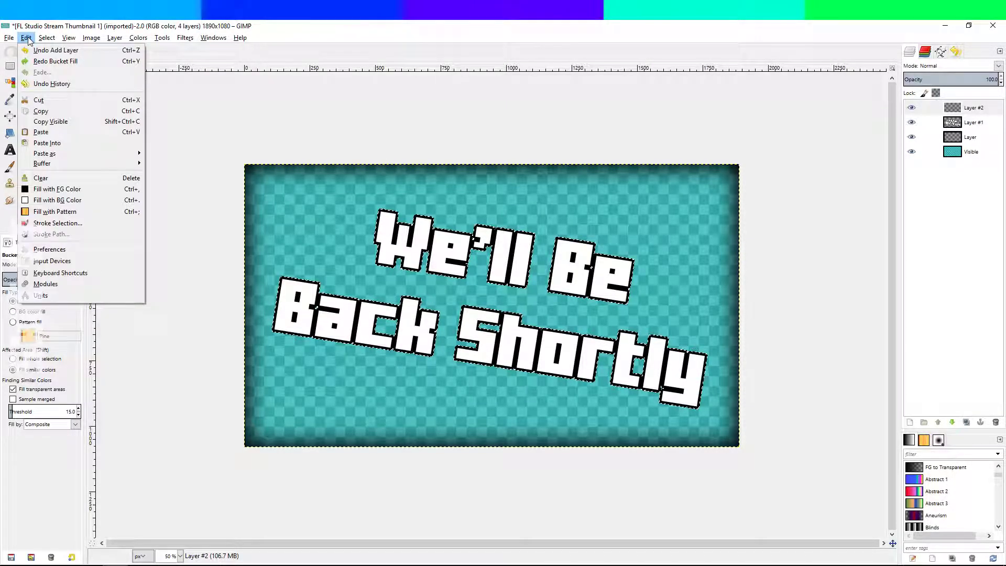
key(Escape)
click(46, 37)
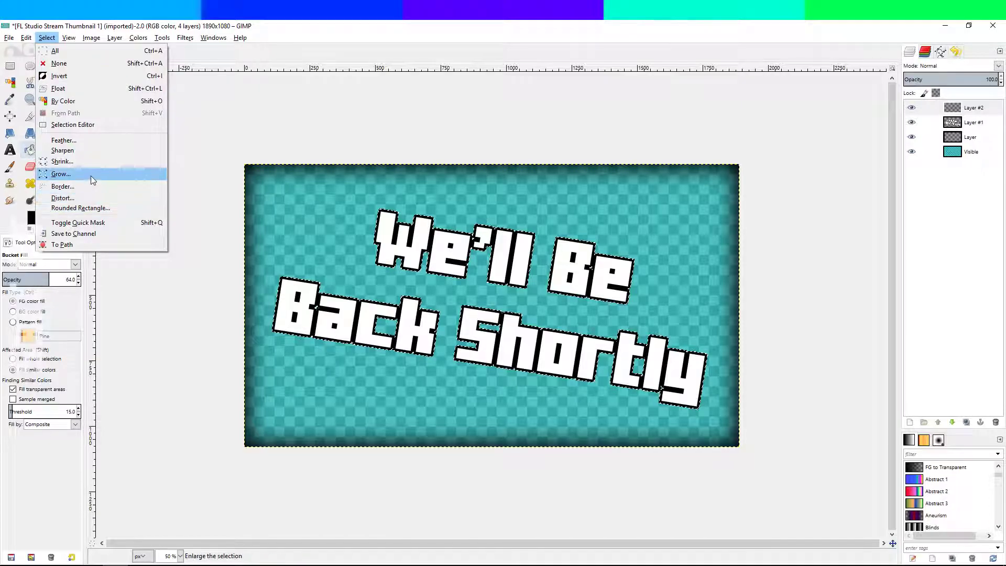
click(58, 171)
scroll(111, 180, up, 6)
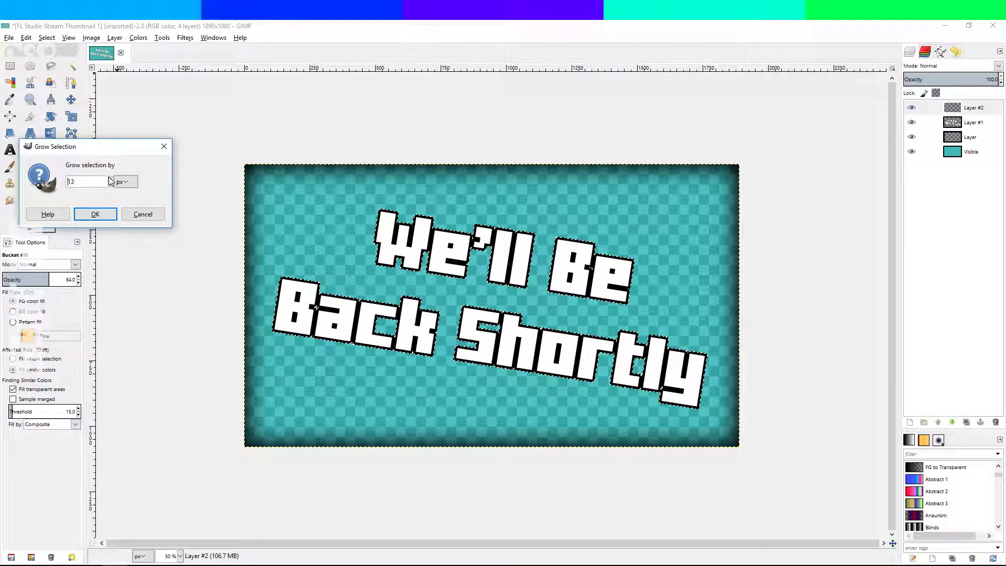
click(102, 215)
click(402, 249)
- Select the entire image and apply a Gaussian Blur to the shadow layer with 75 px horizontal and vertical radii
click(46, 37)
click(52, 51)
click(77, 38)
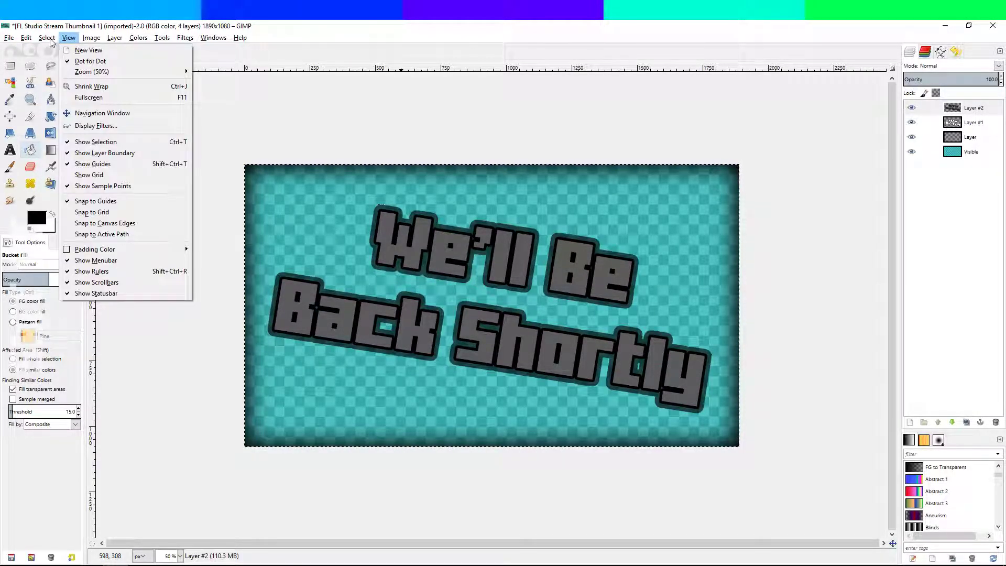
click(105, 33)
click(162, 38)
click(192, 40)
click(186, 37)
mouse_move(195, 100)
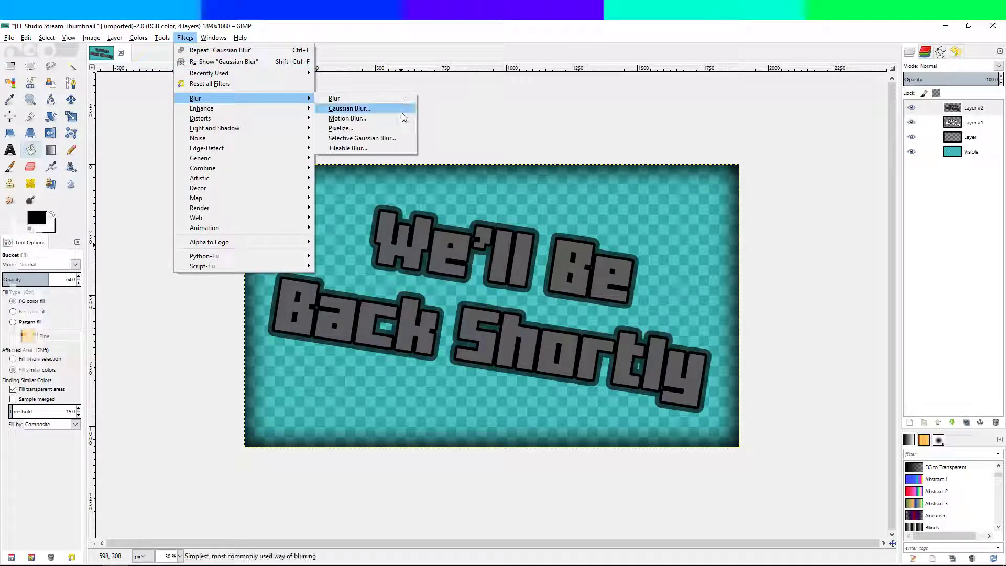
click(389, 109)
click(494, 382)
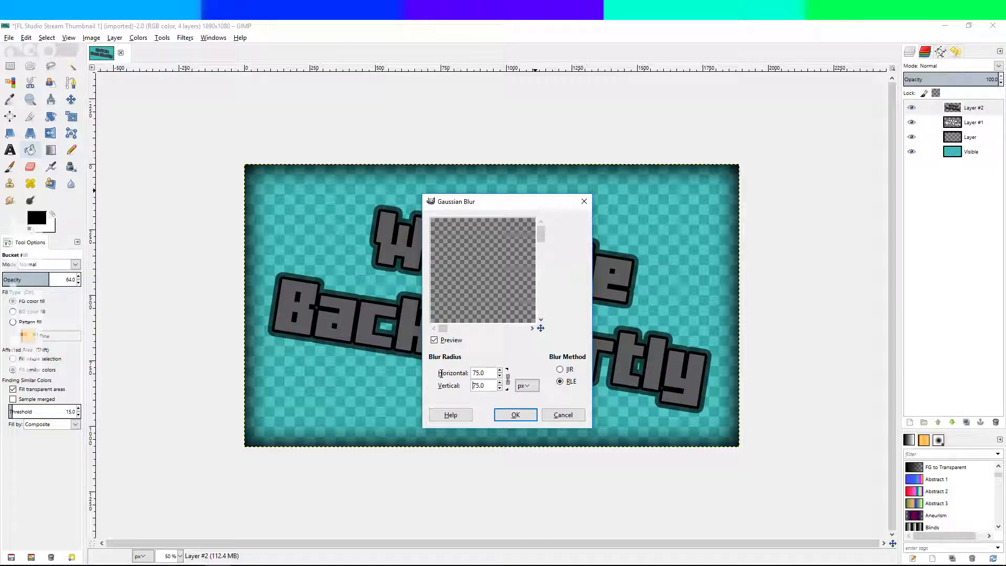
click(519, 416)
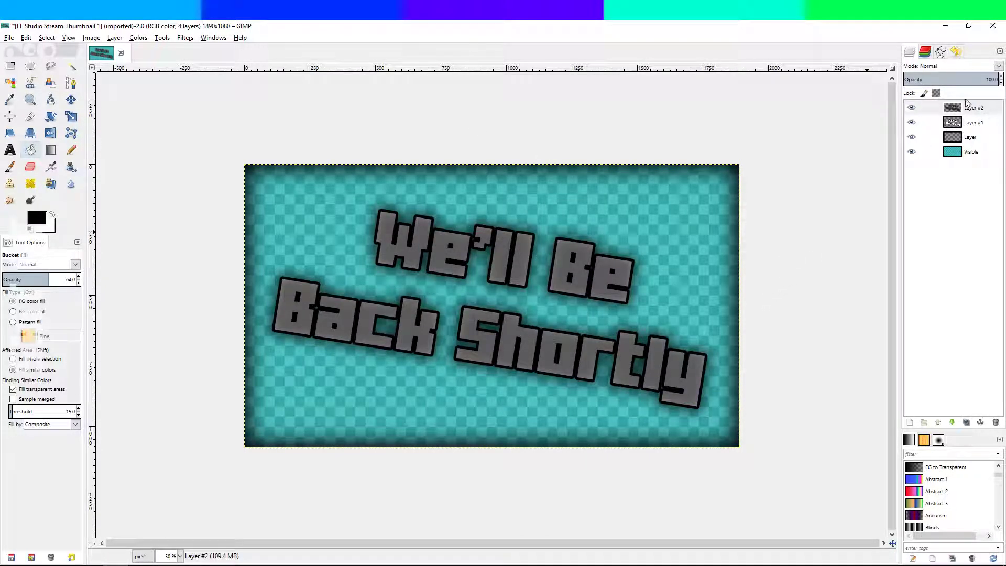
- Lower the blurred shadow layer beneath the outlined lettering and merge the lettering down into it
click(967, 107)
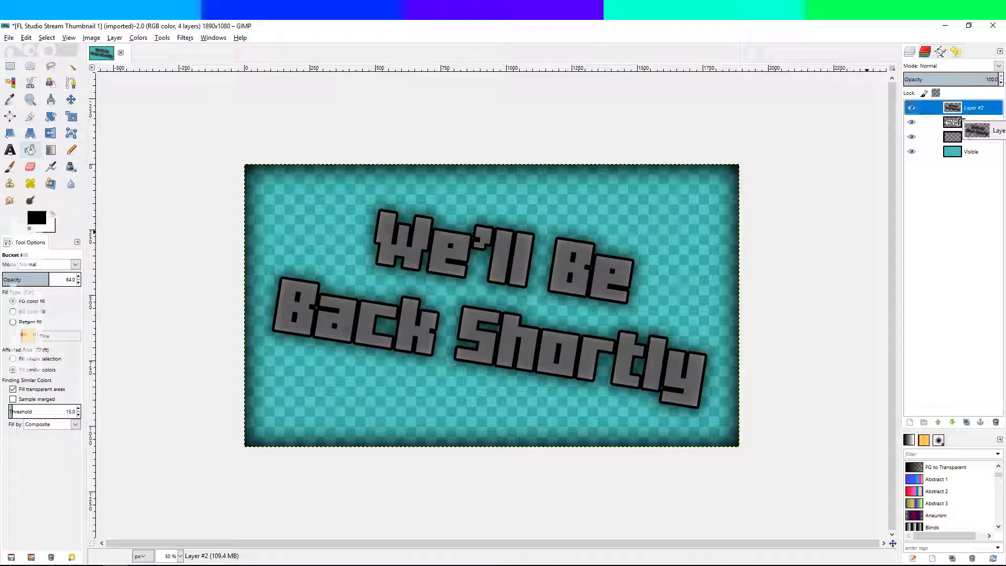
click(952, 422)
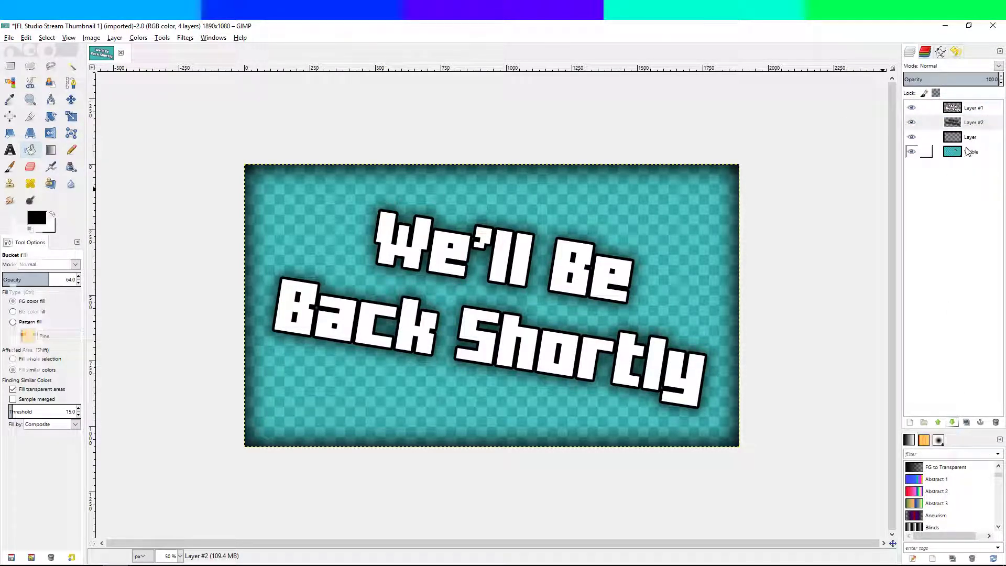
right_click(974, 108)
click(912, 192)
- Toggle the vignette layer's visibility off and on to compare the image with and without it
right_click(975, 108)
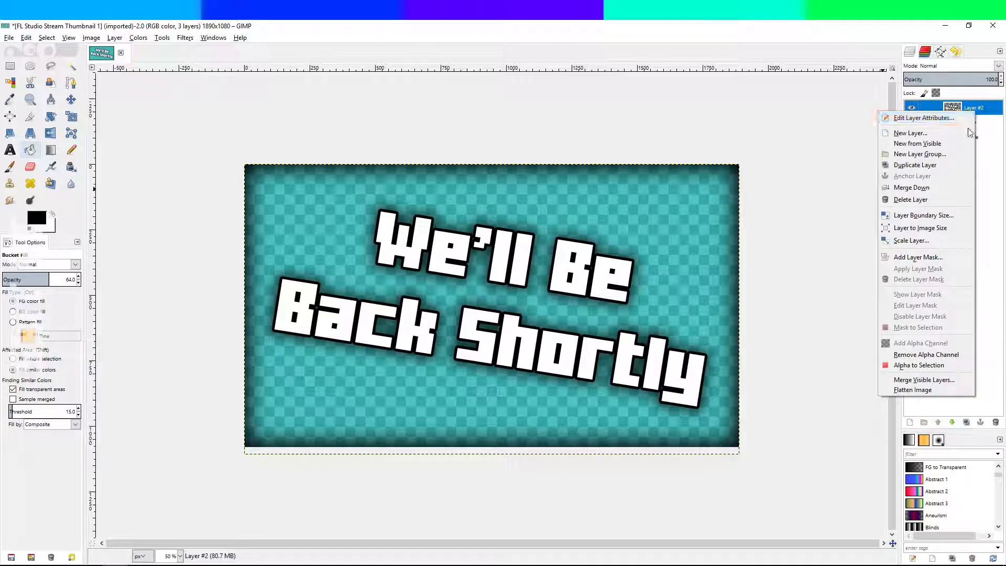
click(985, 147)
click(912, 123)
click(912, 124)
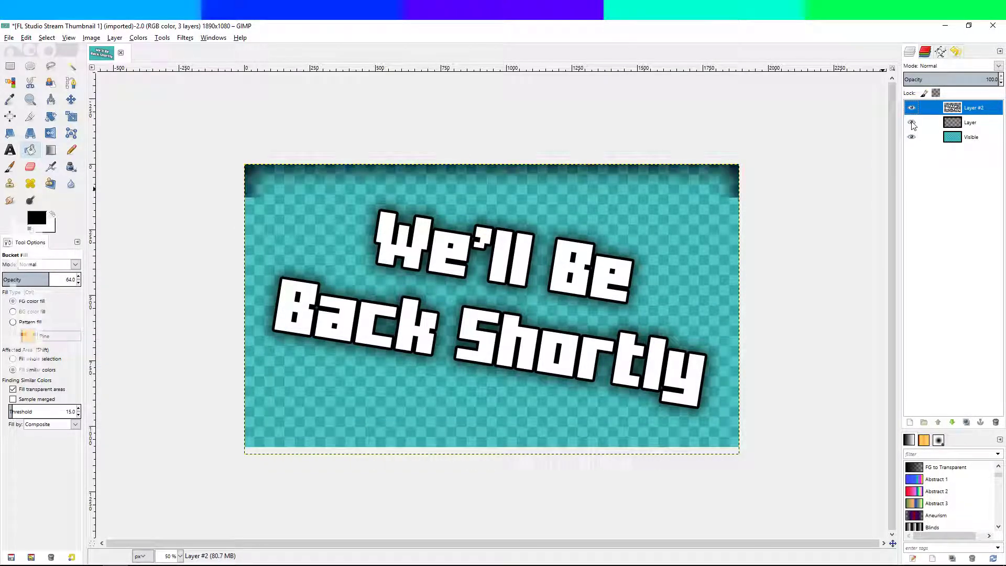
right_click(959, 108)
click(984, 148)
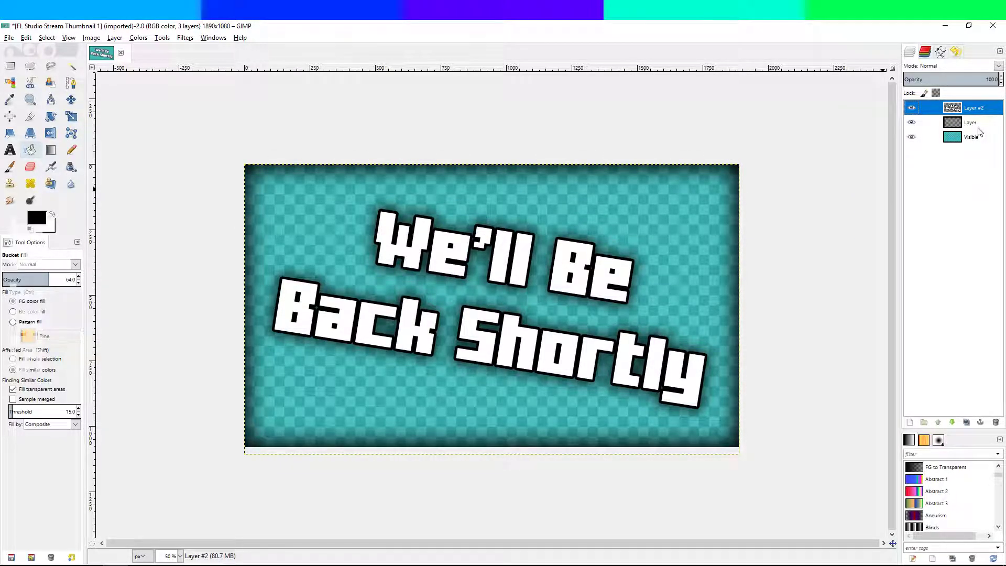
- Export the image as a PNG into the YouTube Thumbnails folder under a new name beginning with "WE"
click(9, 38)
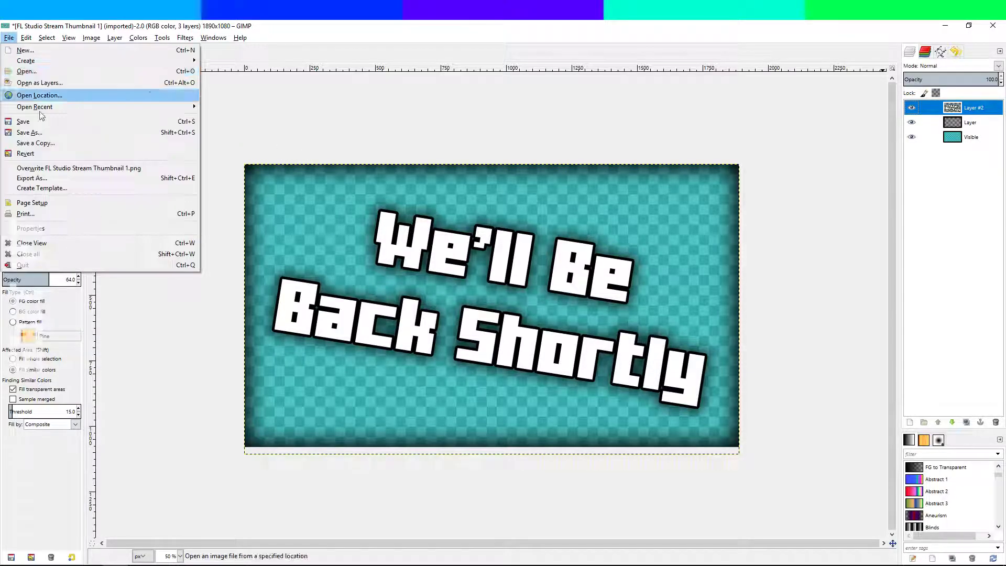
click(62, 178)
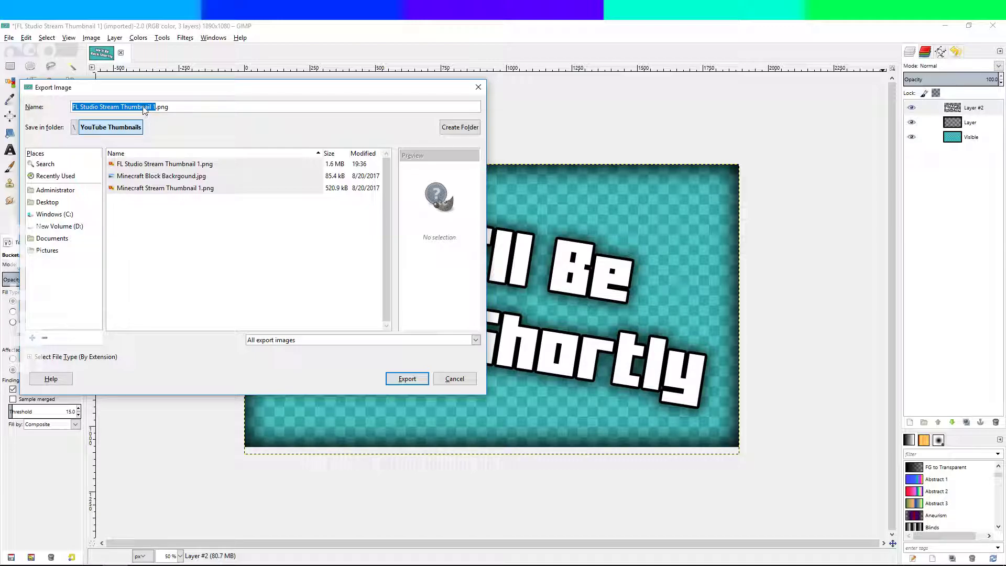
text(QA)
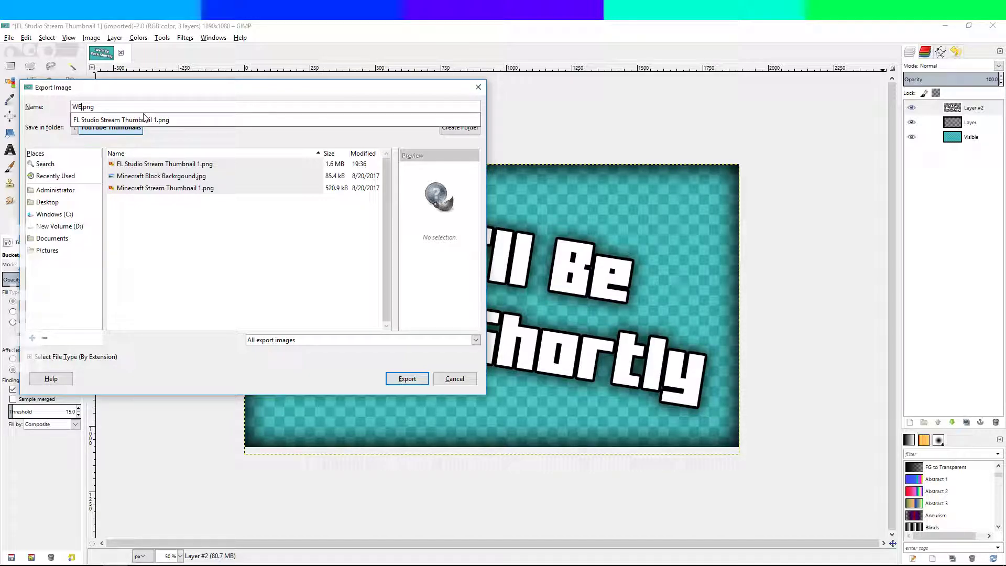
- Try to export the image as We'll Be Right Back Card Cyan.png into the YouTube Thumbnails folder
text('ll Be Right Back CVard)
key(BackSpace)
key(BackSpace)
text(ard Templat)
click(414, 382)
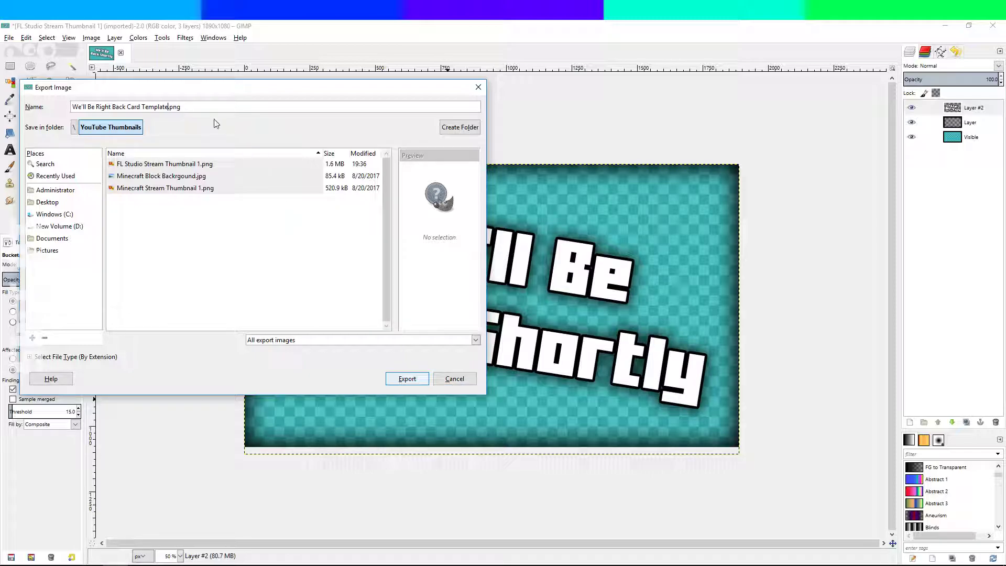
double_click(160, 108)
key(BackSpace)
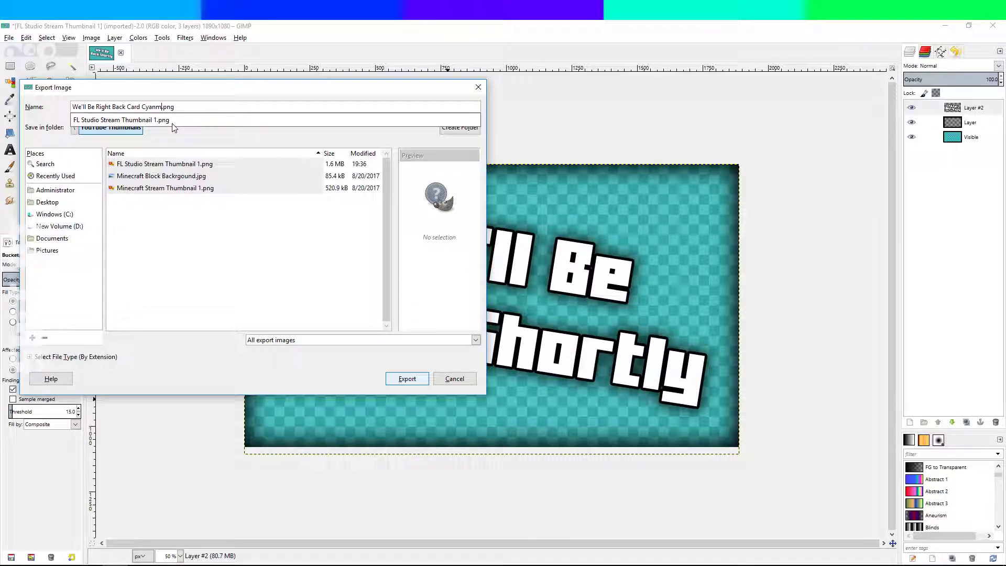
click(424, 379)
click(408, 379)
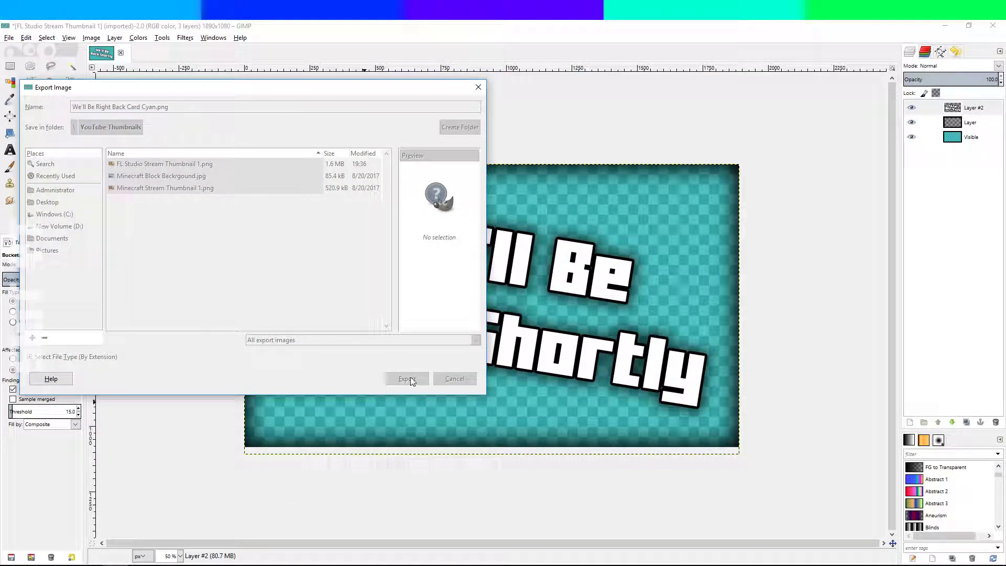
- Switch to File Explorer and examine the contents of the YouTube Images folder on drive C
drag(235, 99, 327, 151)
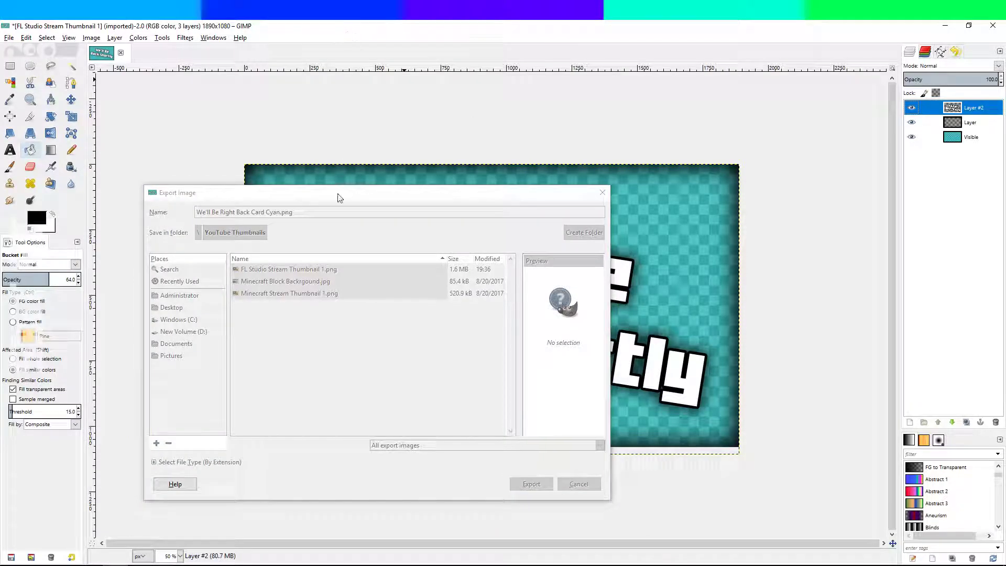
right_click(362, 198)
click(388, 269)
click(96, 563)
right_click(95, 563)
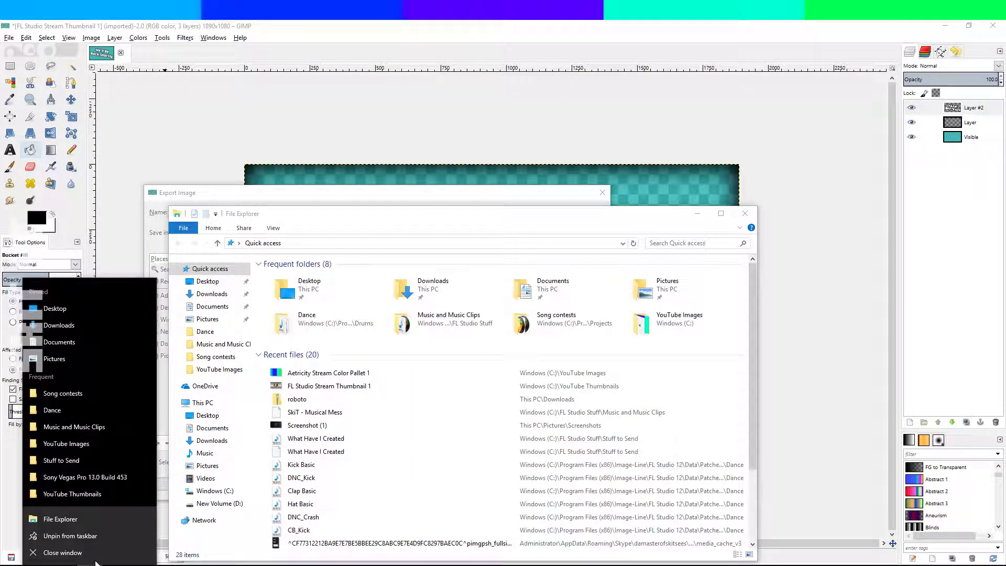
click(63, 552)
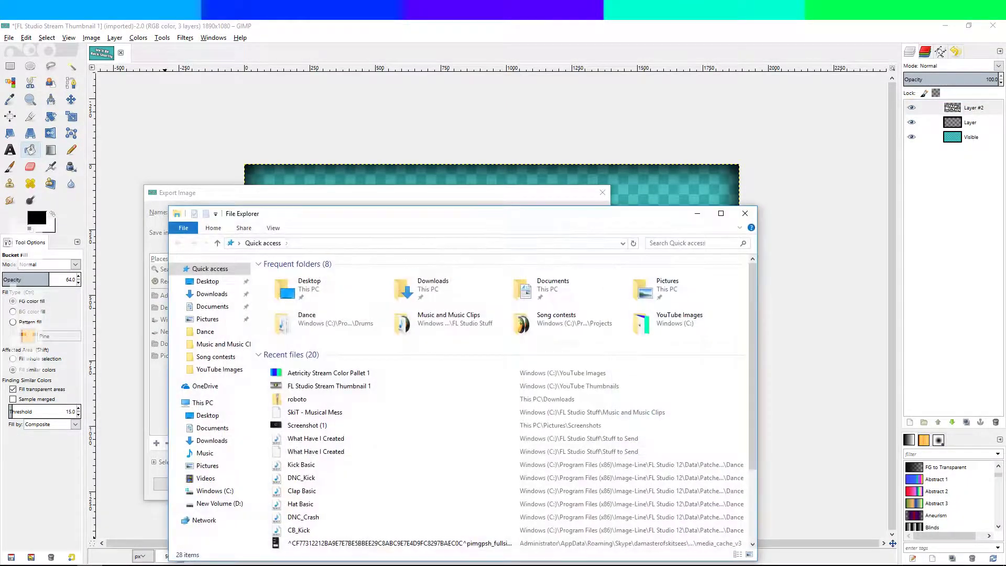
click(224, 491)
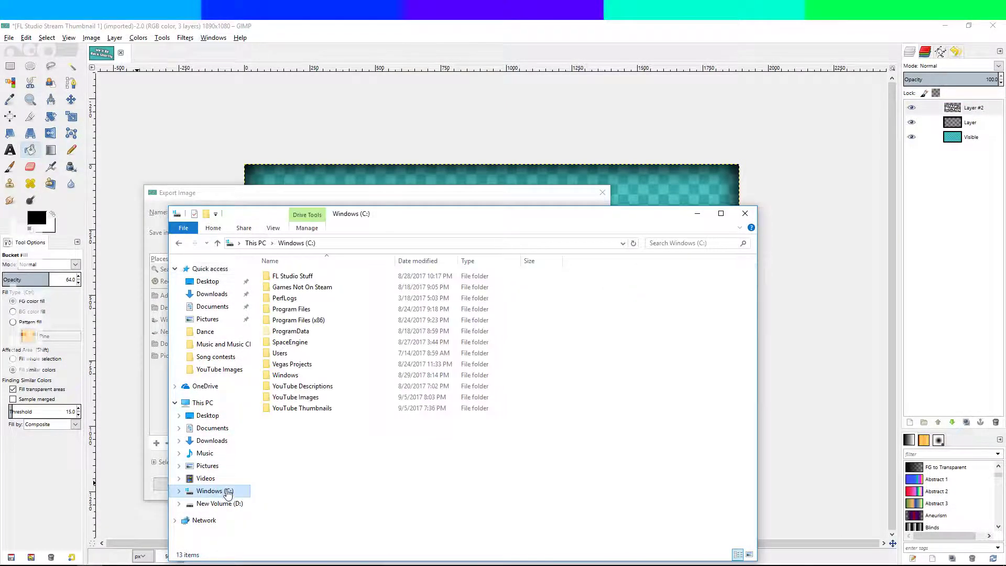
double_click(307, 397)
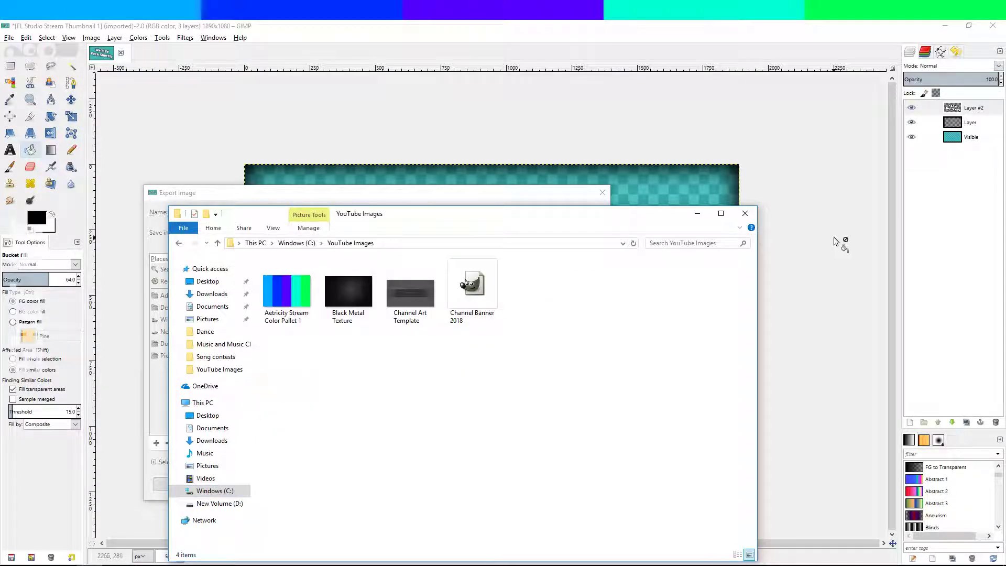
click(745, 213)
- Save the project as We'll Be Right Back Card Gaming Template.xcf in the YouTube Thumbnails folder
click(8, 38)
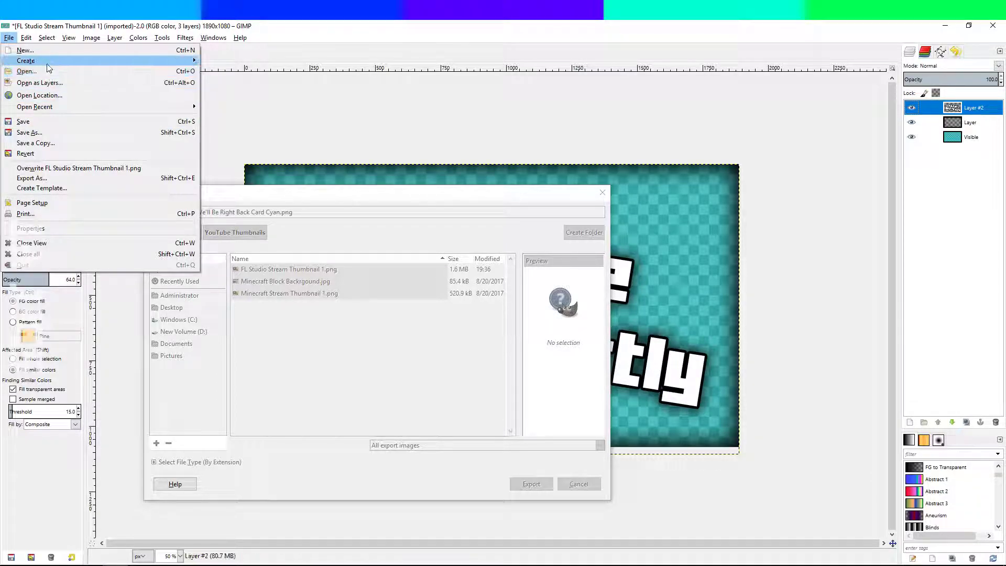
click(42, 134)
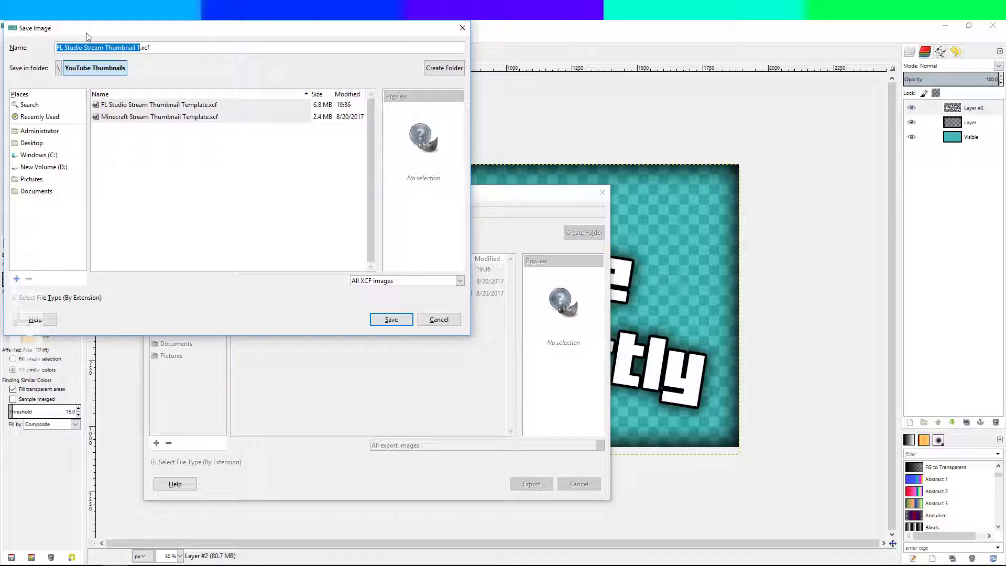
text(W)
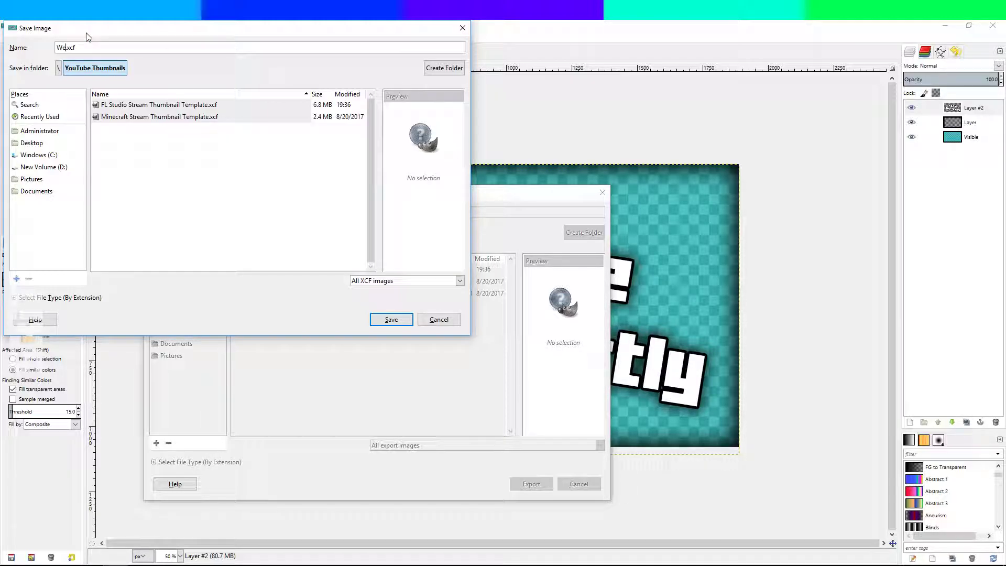
text(e'll be Right)
text(Gaming)
click(400, 320)
click(394, 319)
- Try to export the saved template again and dismiss the unresponsive export window
click(601, 194)
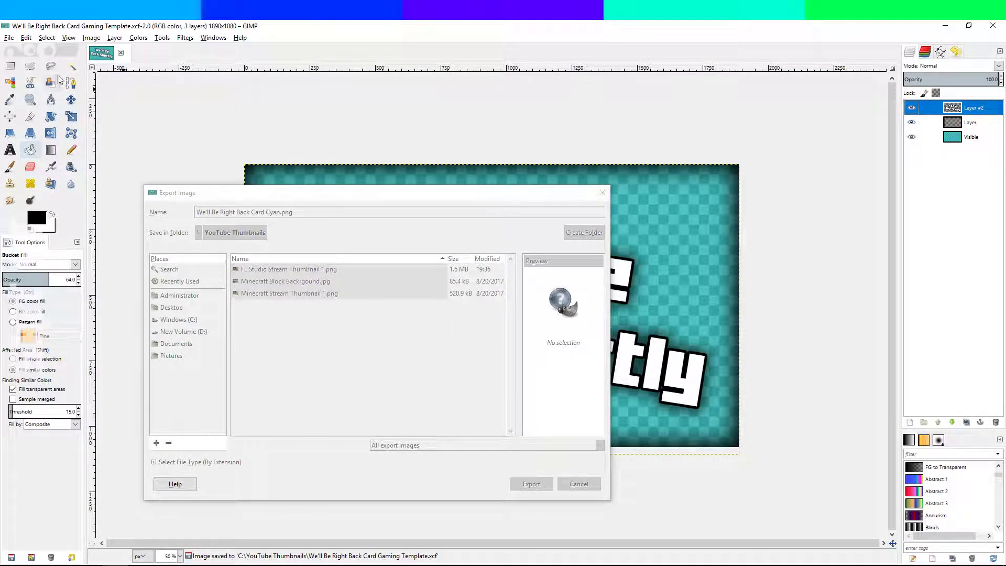
click(9, 38)
click(37, 185)
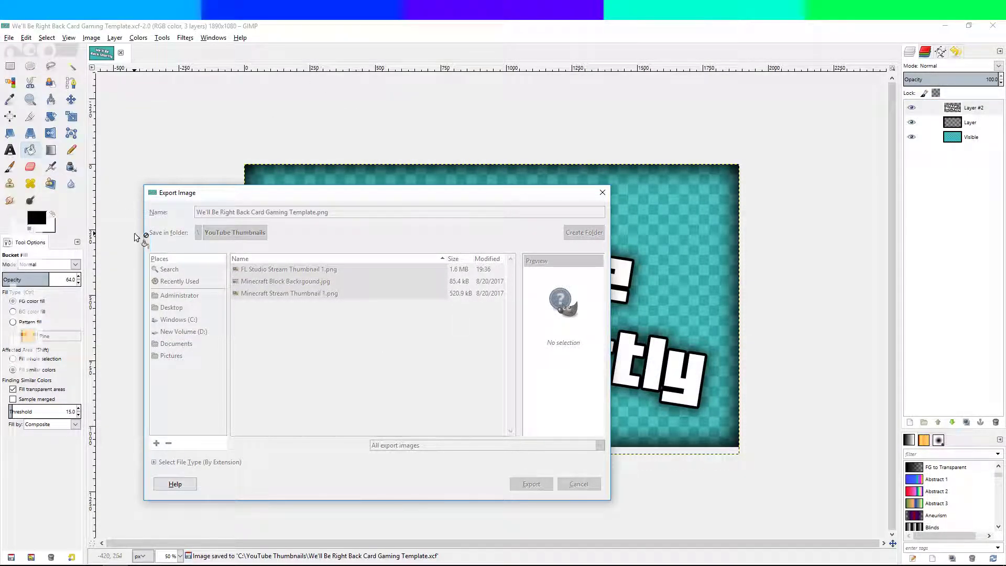
drag(320, 195, 307, 211)
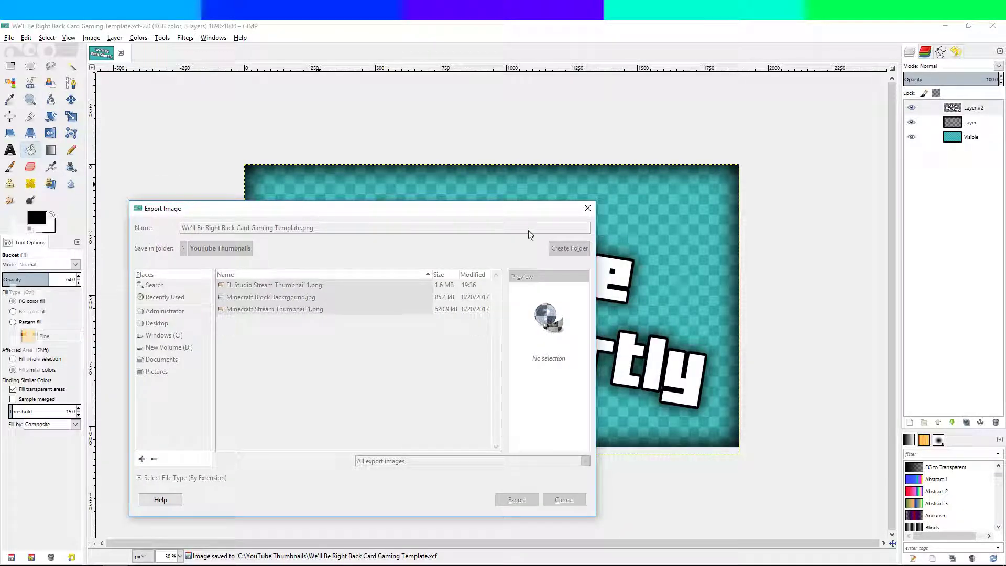
drag(531, 216, 650, 138)
click(666, 46)
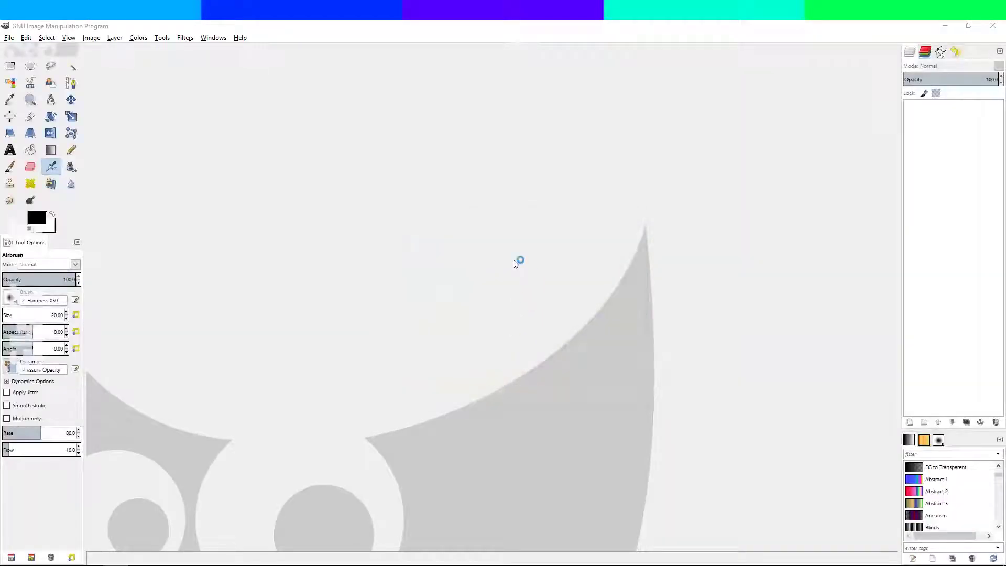
- Open the recently used file We'll Be Right Back Card Gaming Template.xcf as layers
click(9, 37)
click(40, 83)
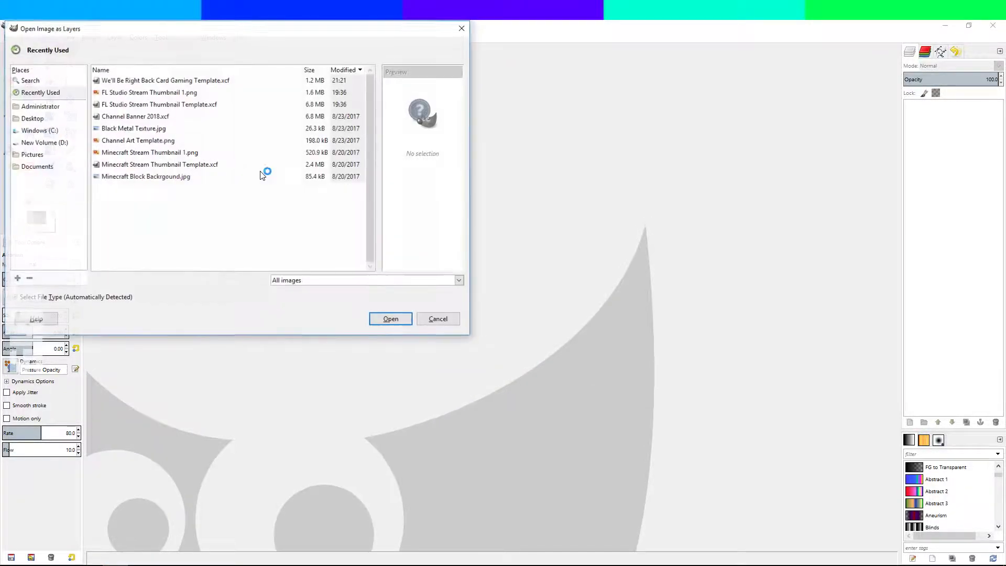
click(173, 80)
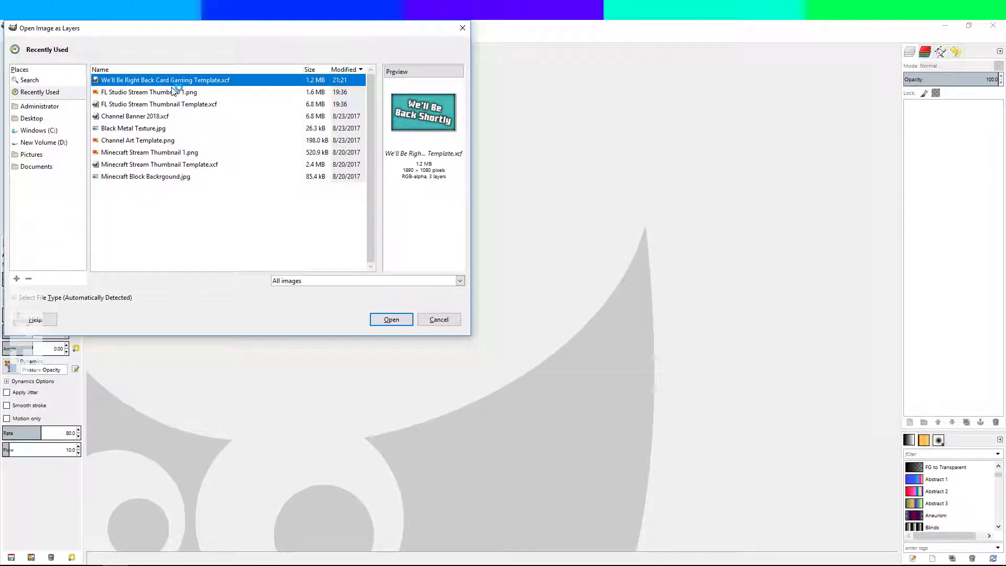
click(387, 319)
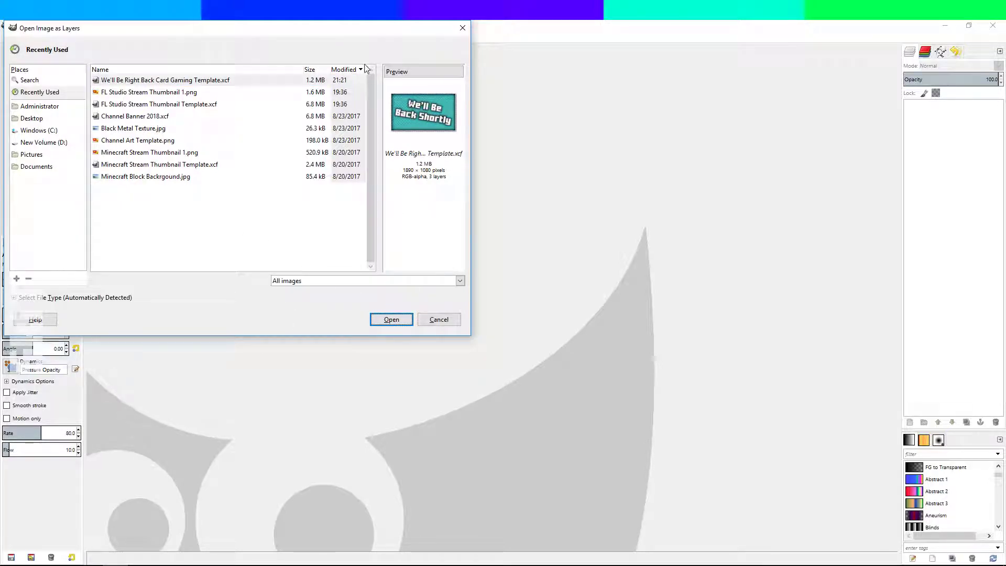
drag(393, 26, 401, 42)
click(399, 334)
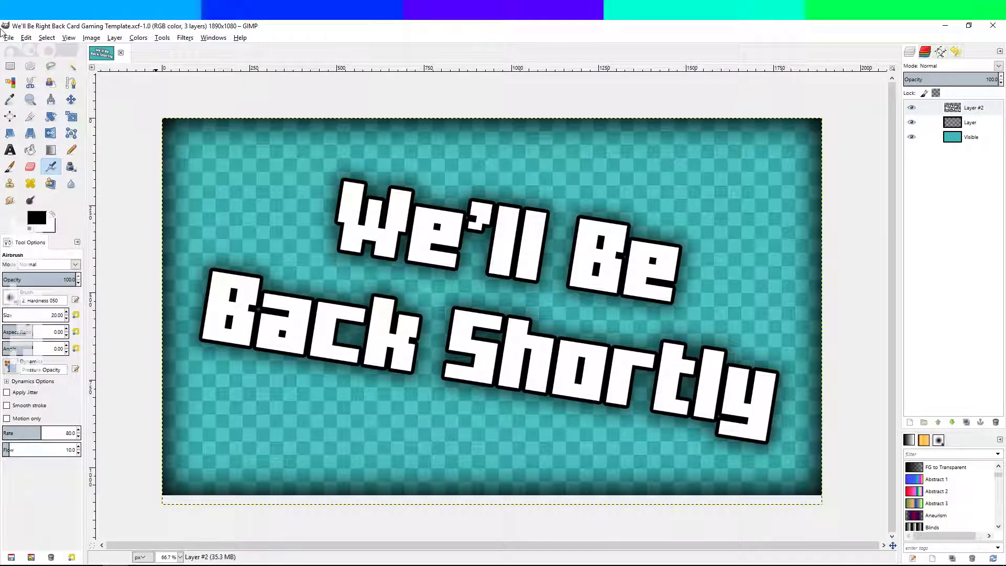
- Export the image as We'll Be Right Back Card Gaming Cyan.png into the YouTube Thumbnails folder
click(7, 39)
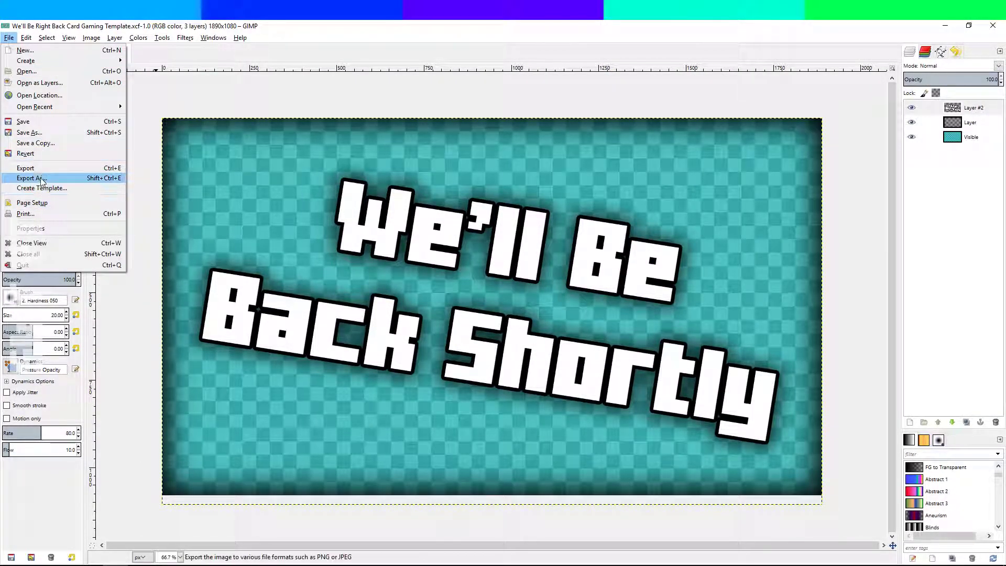
click(42, 179)
click(377, 150)
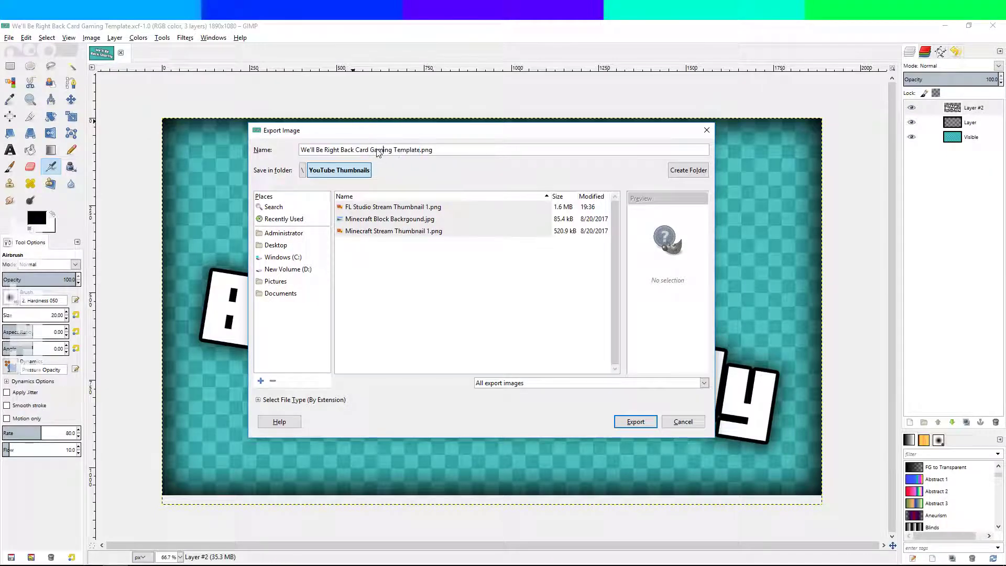
triple_click(411, 151)
double_click(410, 151)
text(Cyan)
click(630, 427)
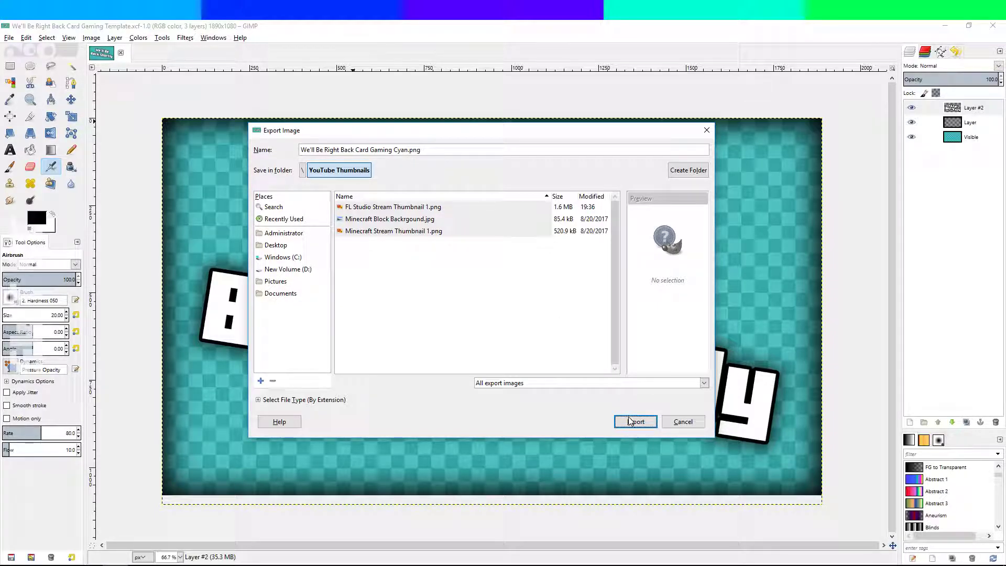
drag(557, 126, 494, 86)
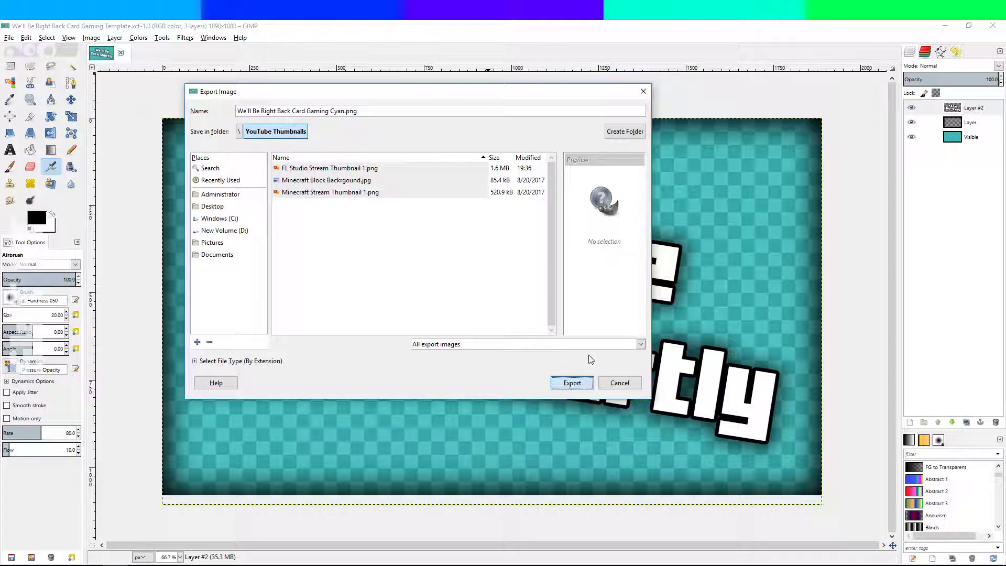
click(572, 382)
click(498, 399)
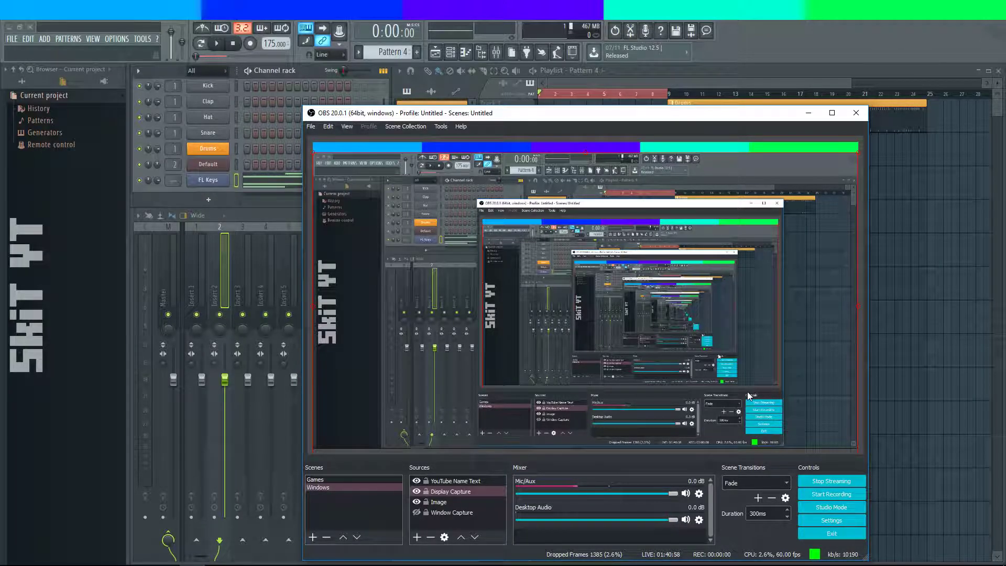
click(430, 502)
click(444, 537)
click(762, 181)
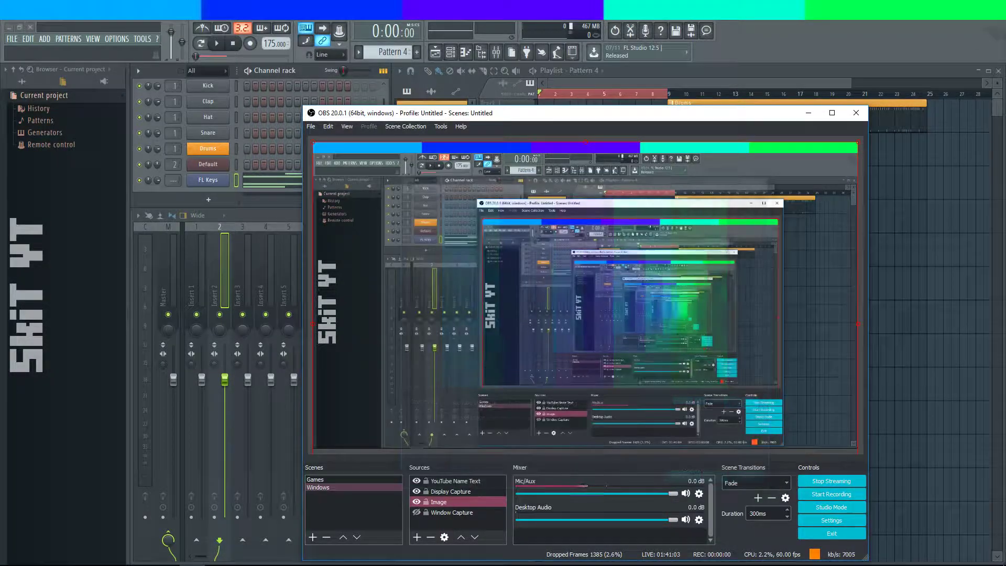
- In OBS, add a new image source named Brb Gaming Cyan to the Windows scene
click(417, 537)
click(450, 454)
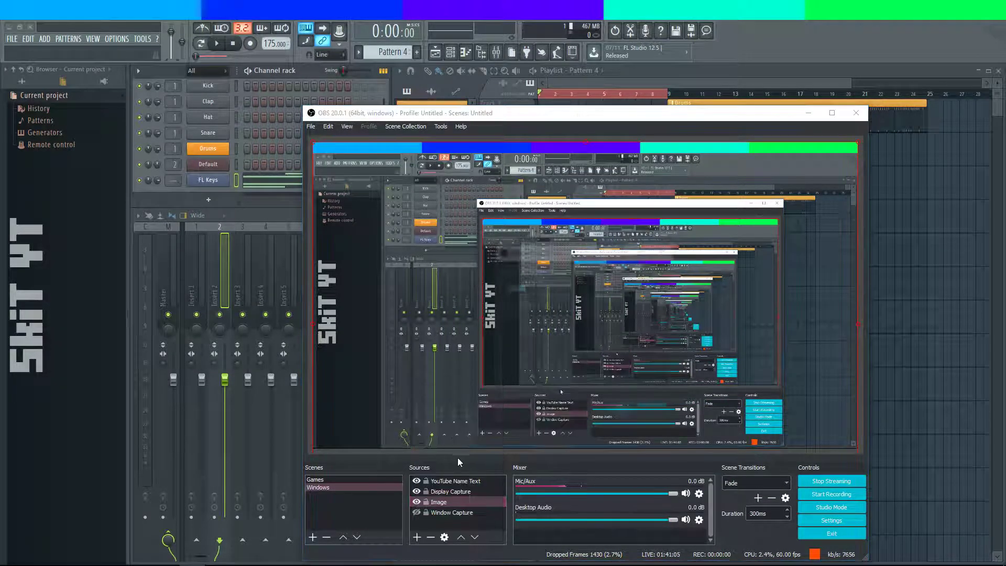
text(B)
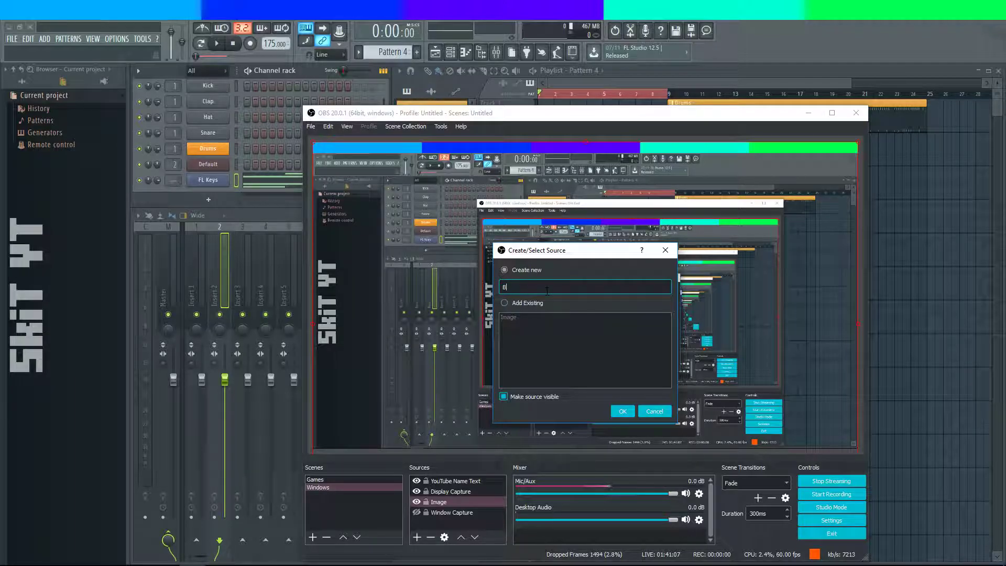
text(rb Gaming Cyasm)
key(BackSpace)
key(BackSpace)
text(l)
key(BackSpace)
text(n)
click(620, 414)
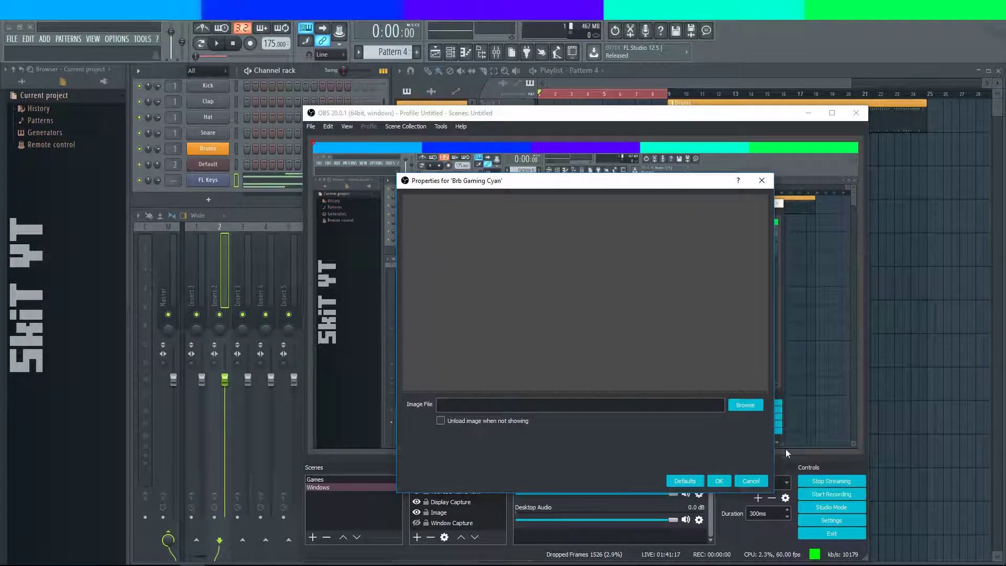
- Browse to the YouTube Thumbnails folder on drive C for the new source's image file
click(756, 409)
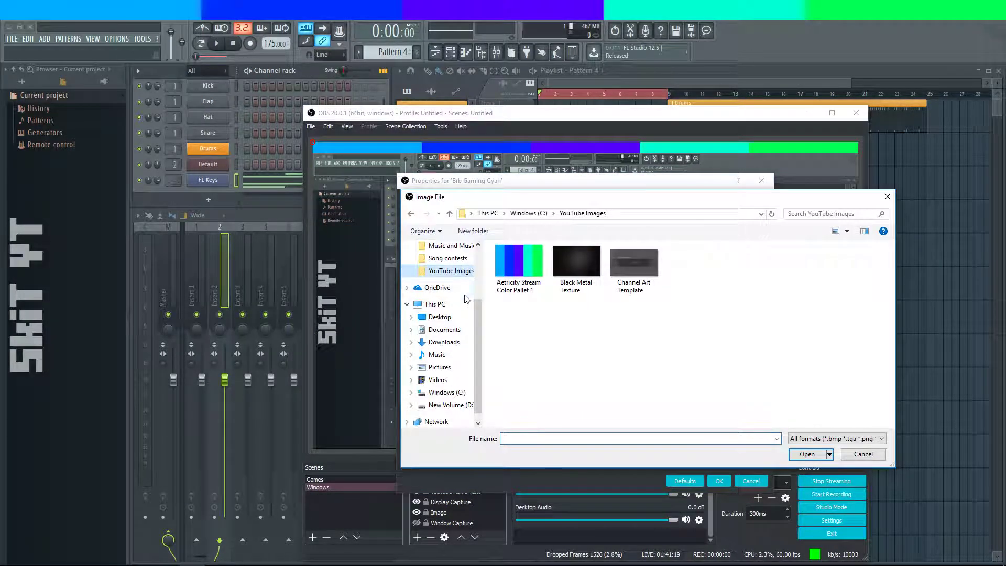
click(450, 214)
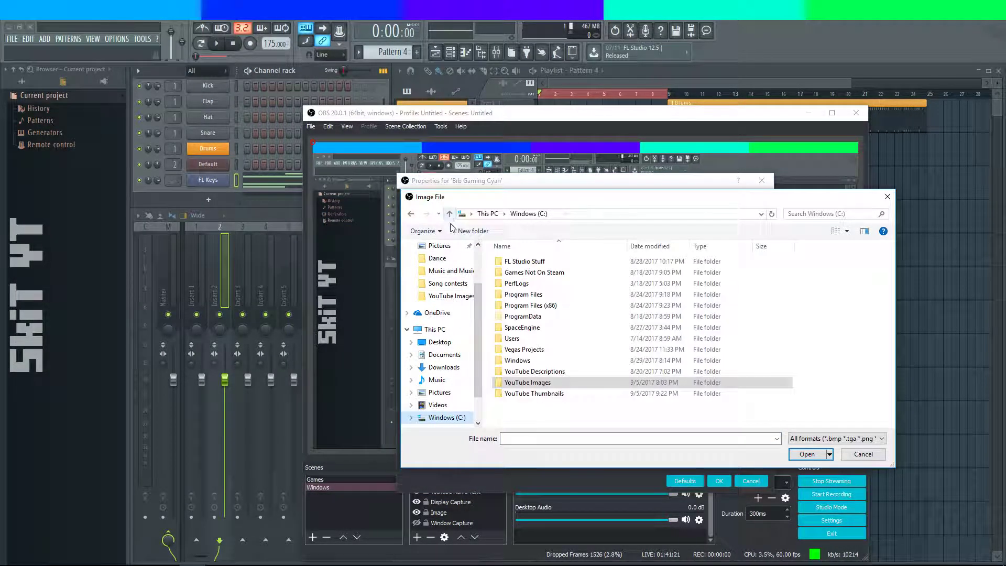
click(443, 291)
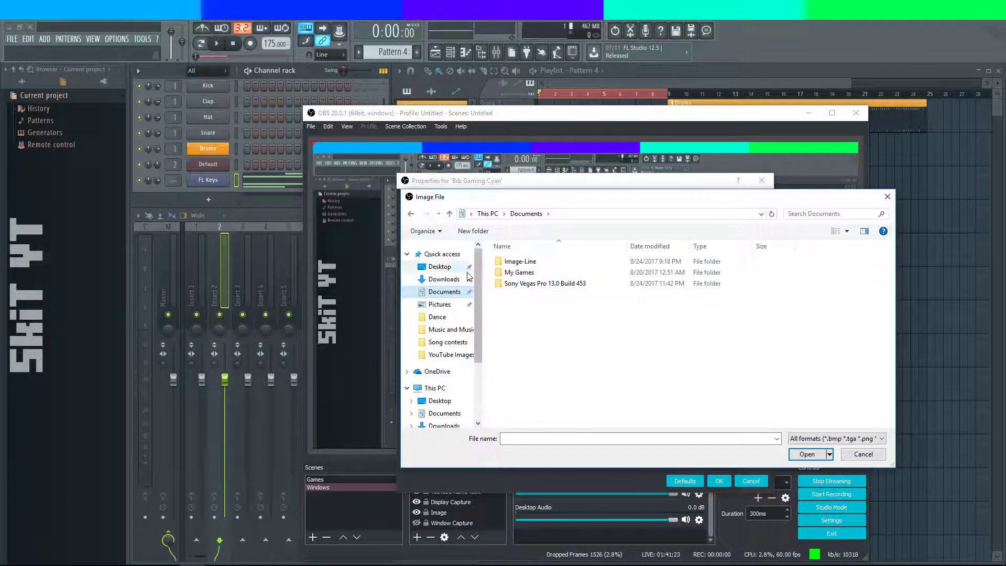
click(451, 355)
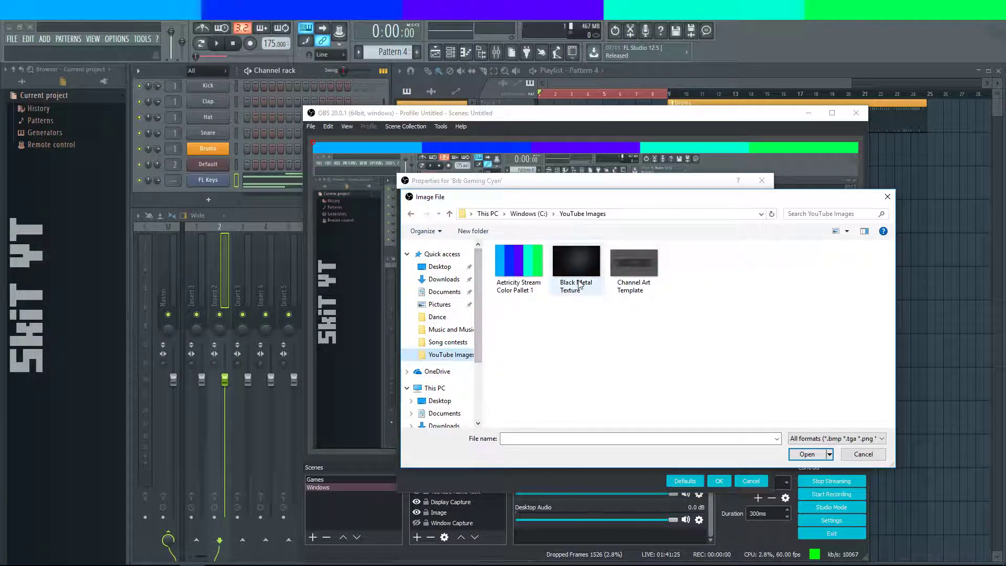
click(449, 213)
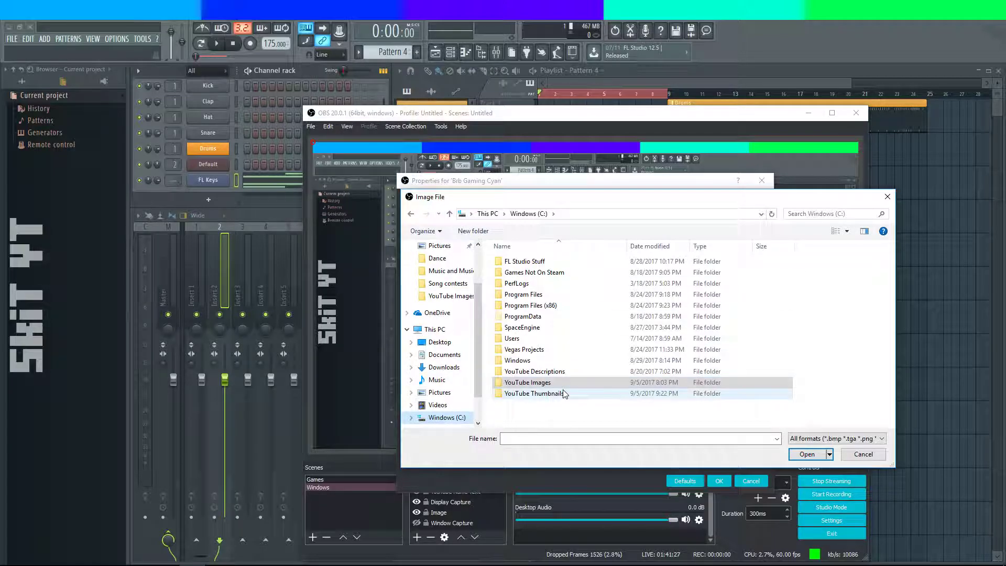
double_click(534, 393)
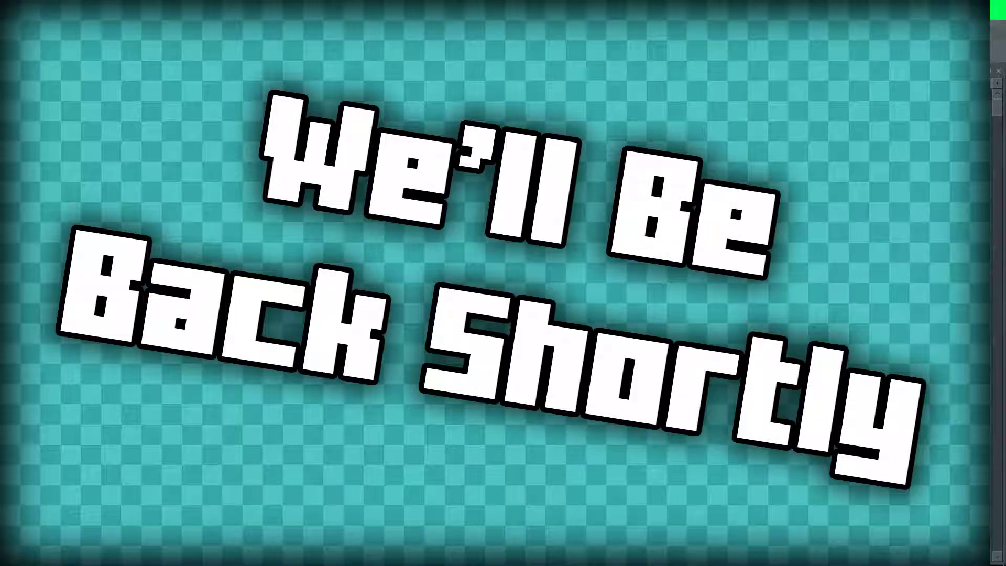
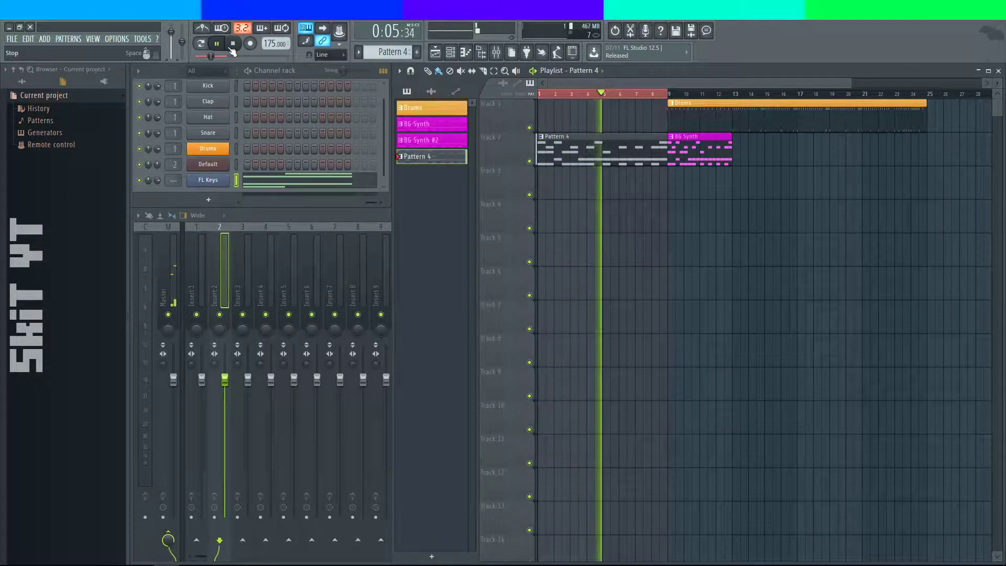
- In Pattern 4's FL Keys piano roll, replace the C#7 note halfway through bar 1 with G#7 and play back the melody
double_click(542, 131)
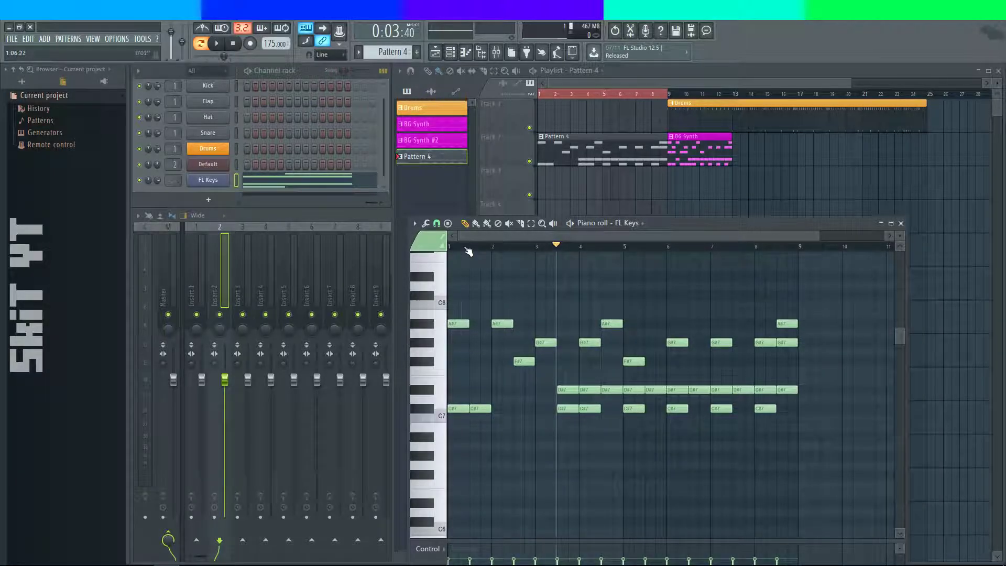
key(space)
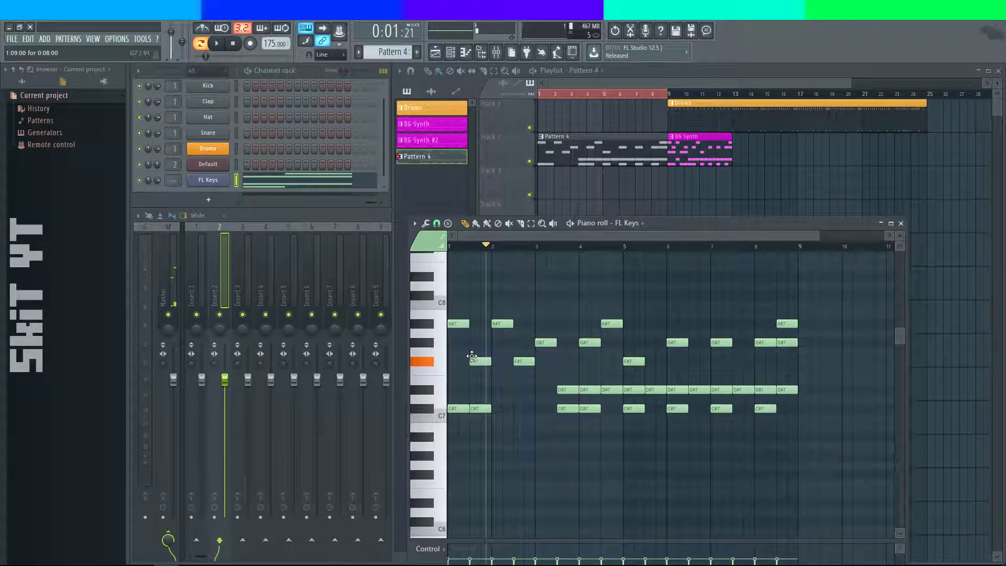
click(554, 223)
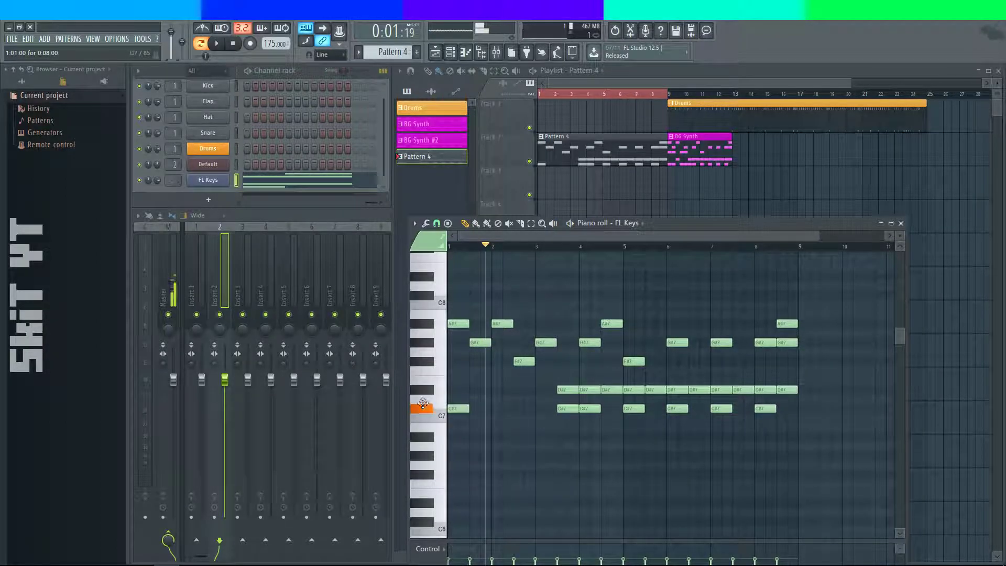
key(space)
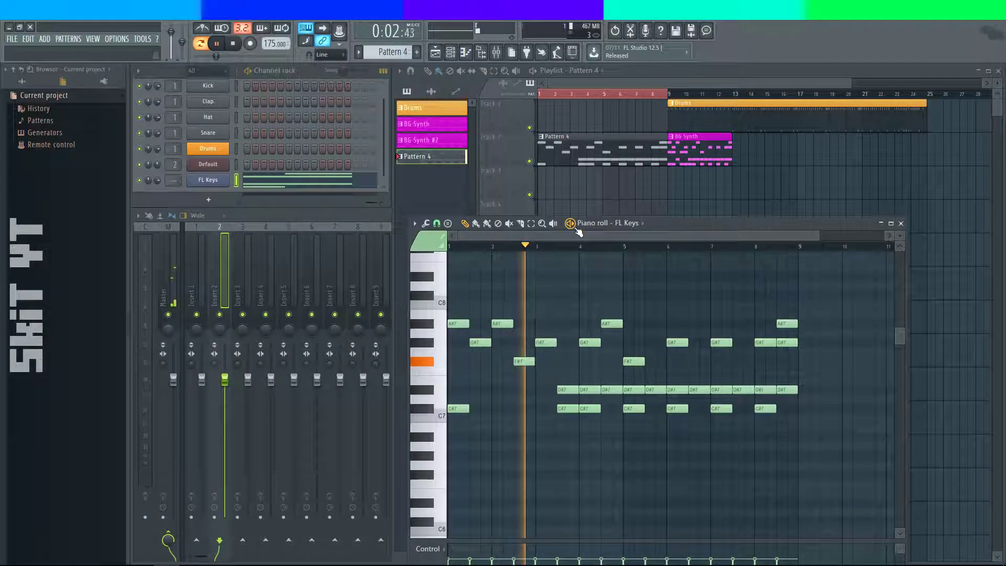
key(space)
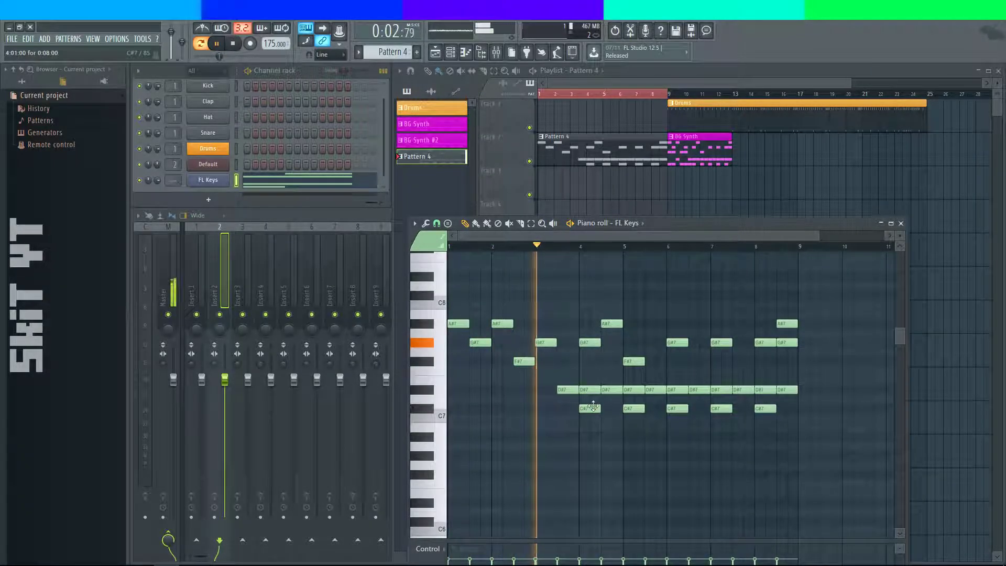
- Thin the melody to single notes by deleting every C#7, each D#7 lying under a higher note, and the G#7 under the last A#7
drag(569, 405, 593, 408)
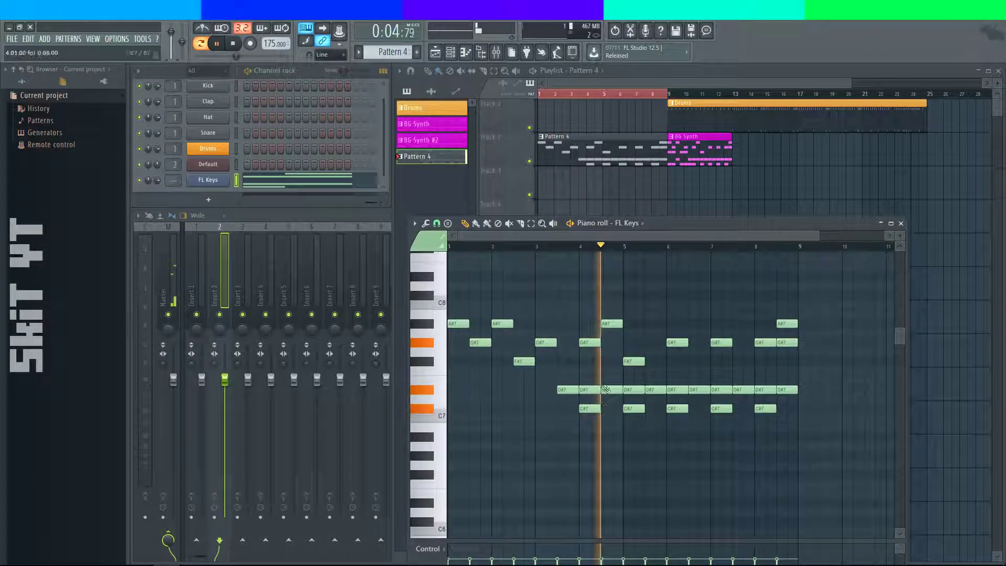
key(space)
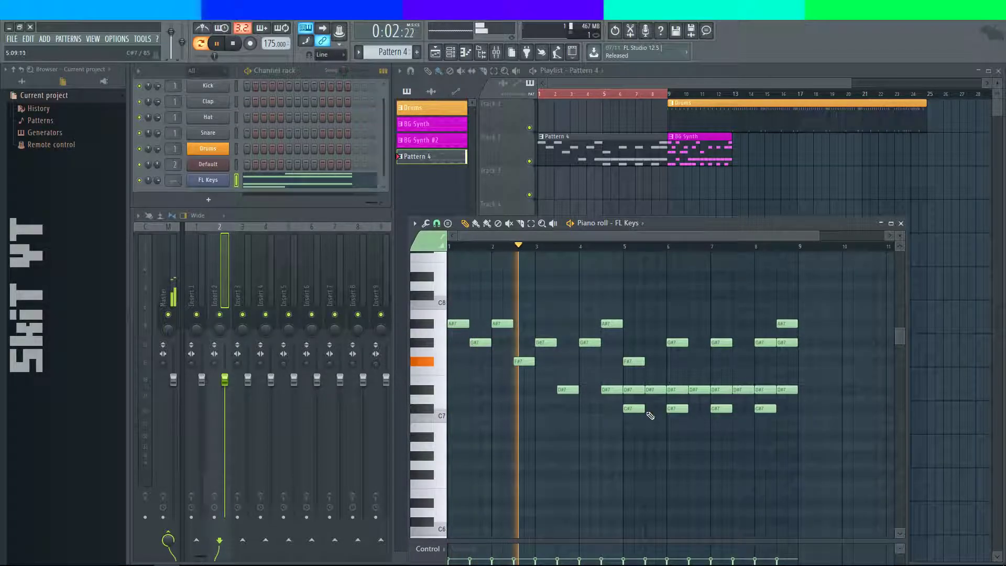
right_click(630, 388)
right_click(635, 408)
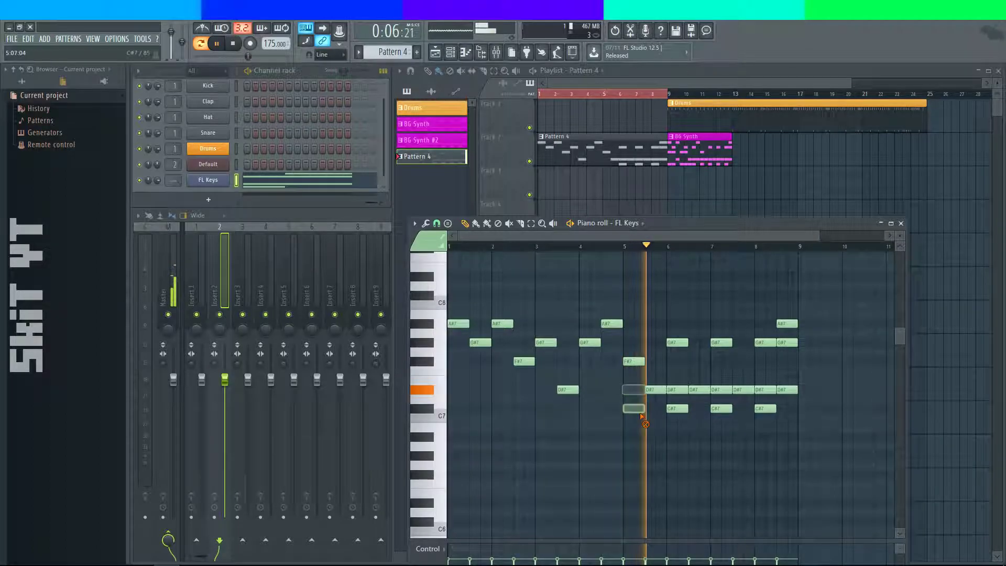
right_click(678, 389)
right_click(677, 408)
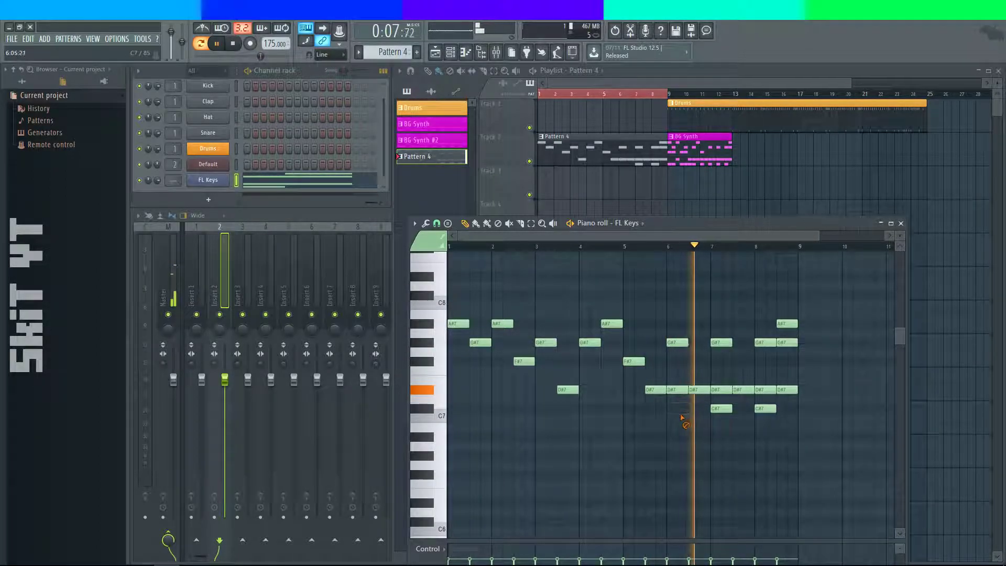
right_click(722, 408)
right_click(722, 389)
right_click(765, 408)
right_click(766, 389)
right_click(787, 389)
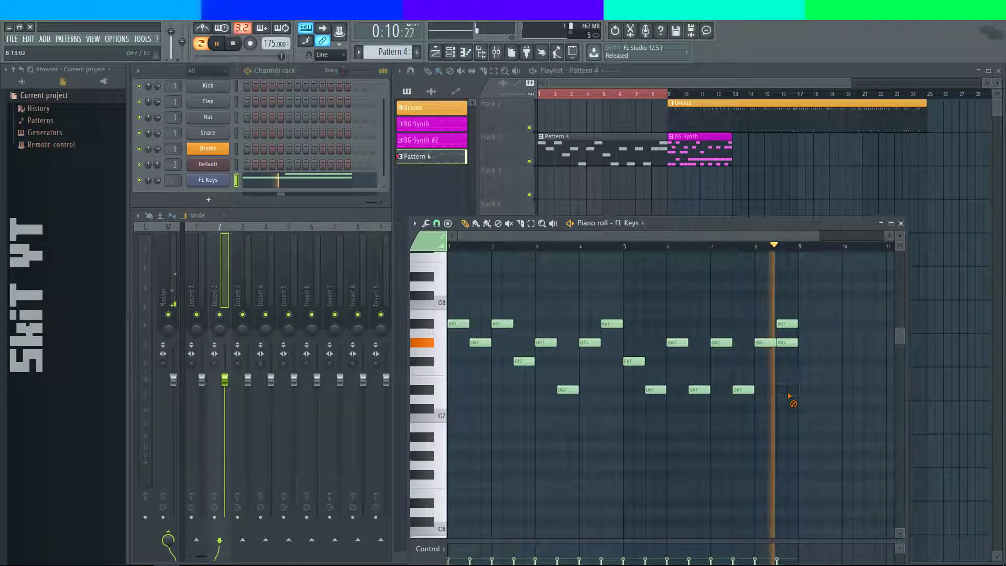
right_click(787, 343)
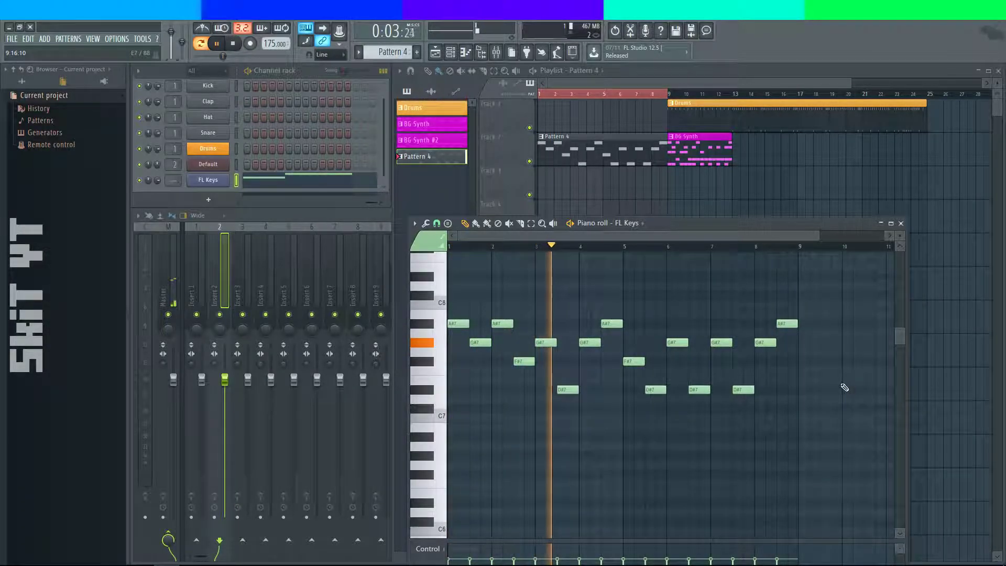
click(787, 342)
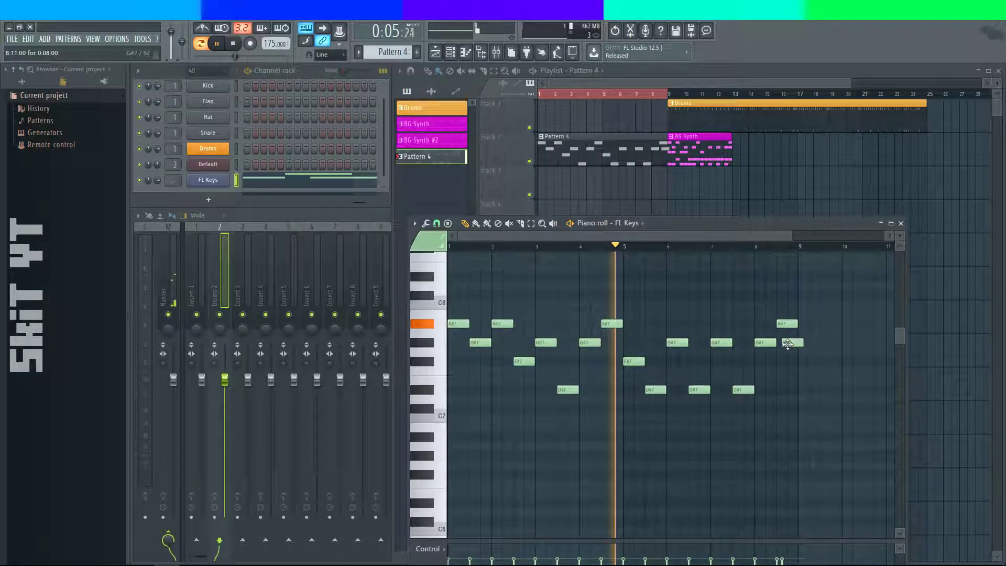
drag(788, 343, 783, 343)
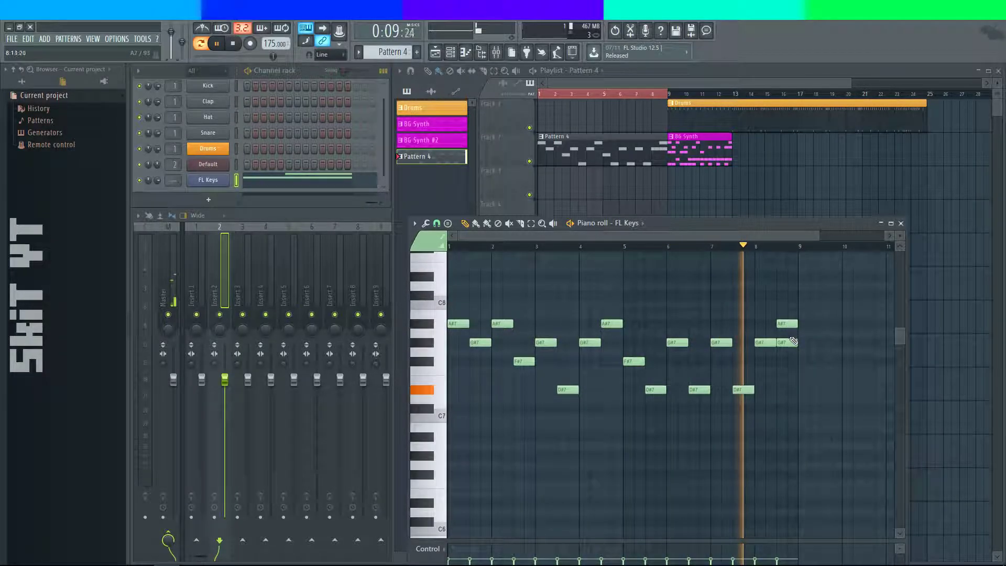
right_click(792, 341)
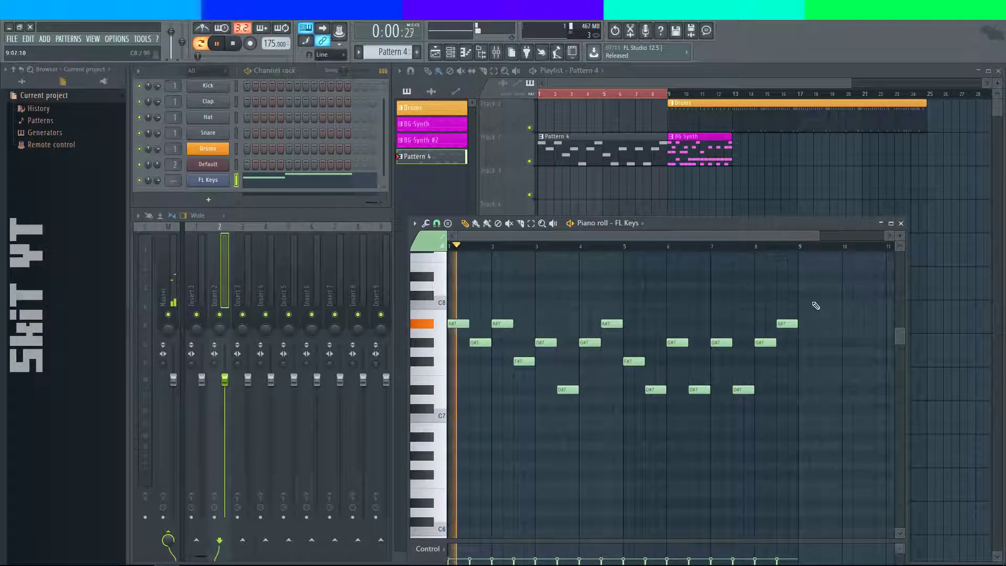
- Add a D#7 note in the second half of bar 8 under the last A#7
click(781, 390)
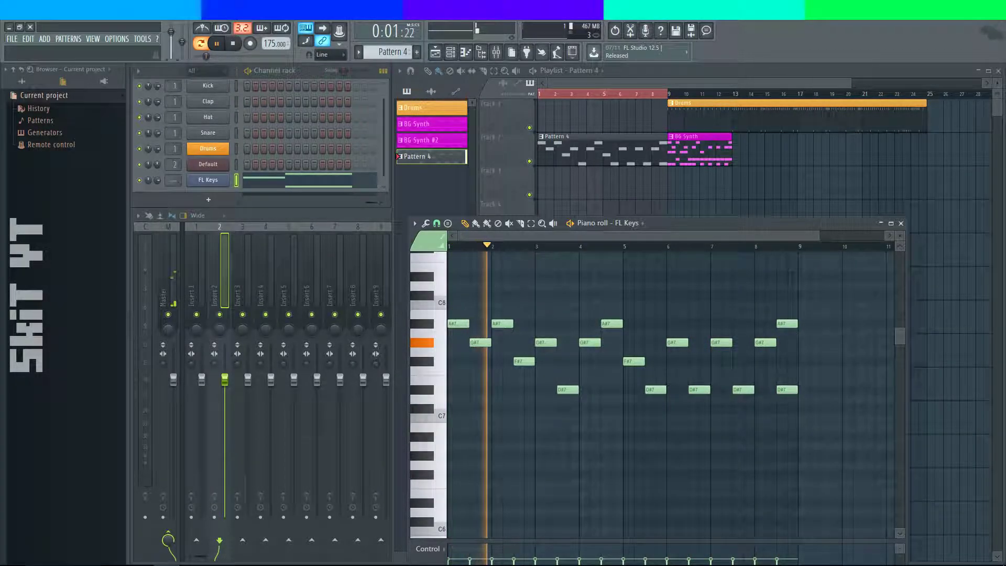
key(alt+Tab)
key(alt+Tab)
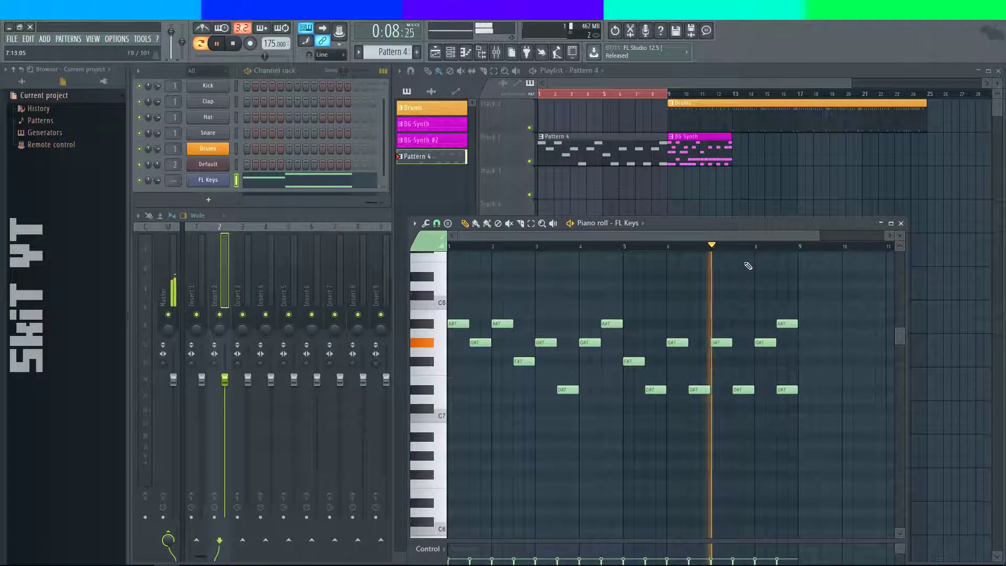
- Try different Pan settings and a 200% Stereo setting on the FL Keys instrument while the pattern plays
click(308, 190)
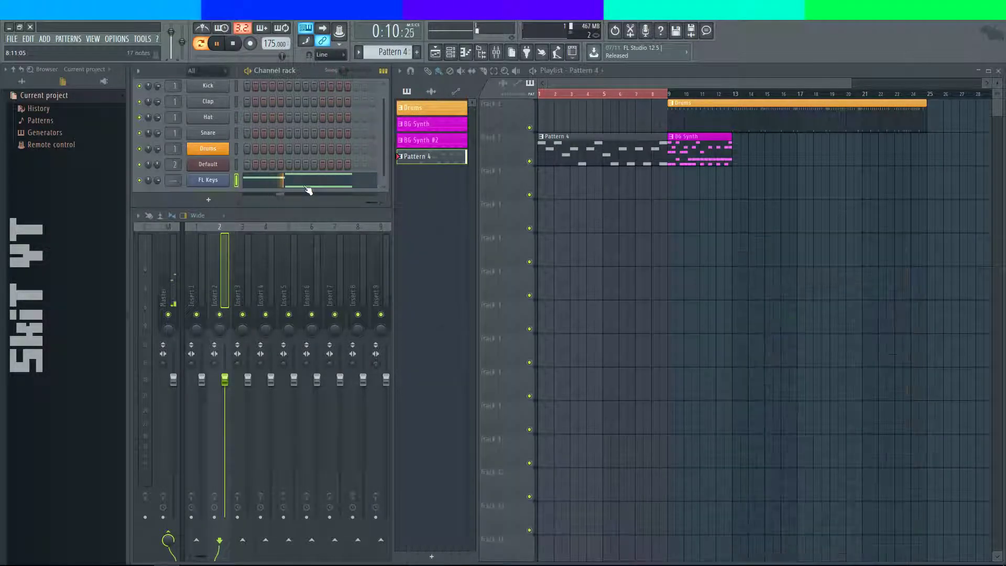
click(308, 190)
click(208, 183)
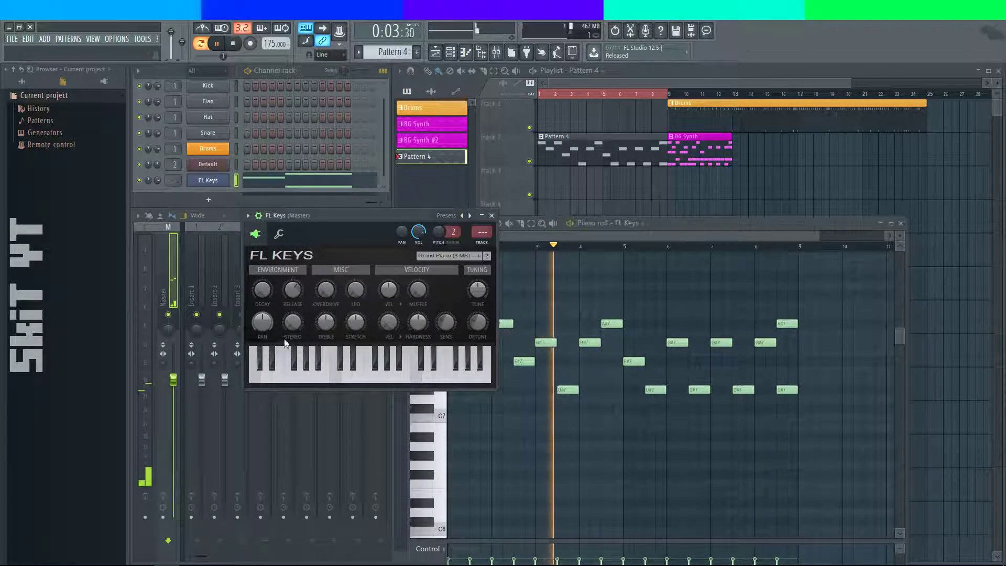
mouse_move(263, 325)
mouse_down()
mouse_move(262, 342)
mouse_move(262, 312)
mouse_move(263, 327)
mouse_up()
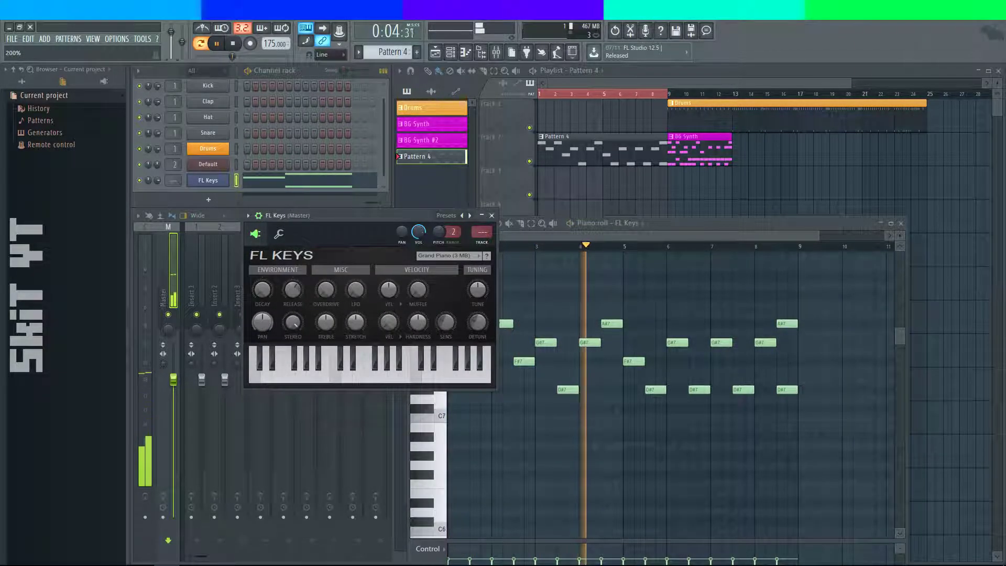
drag(293, 322, 293, 301)
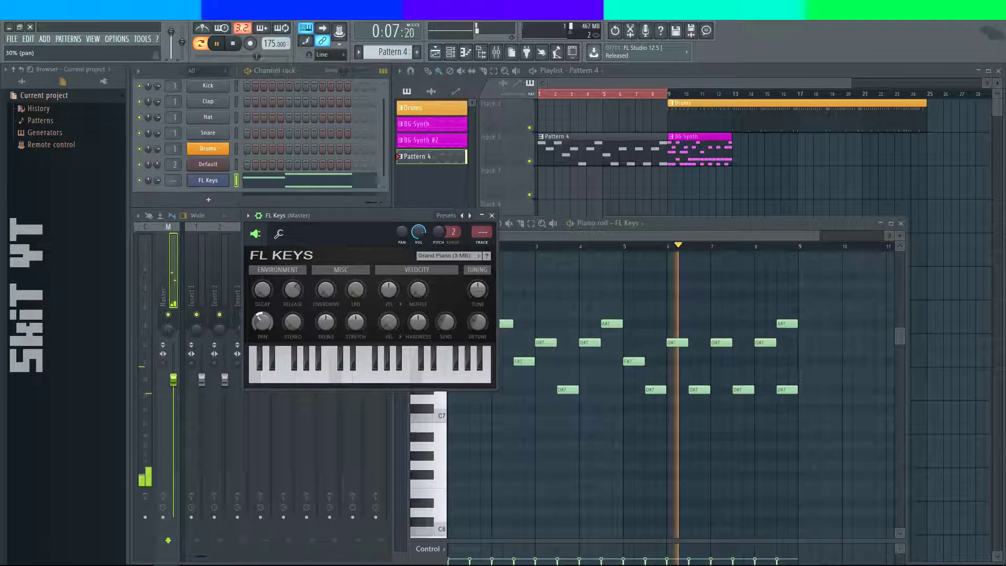
drag(262, 321, 263, 322)
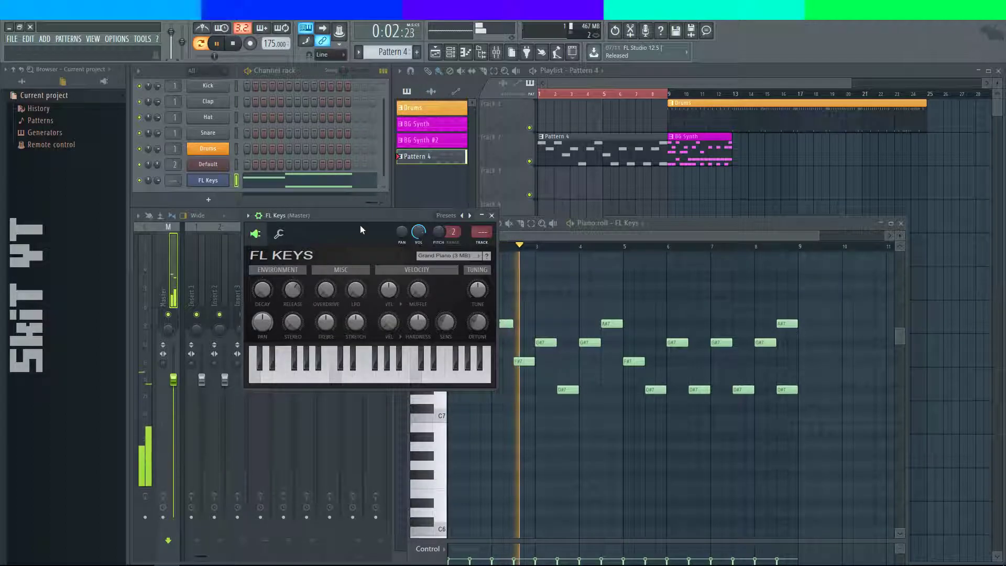
click(495, 218)
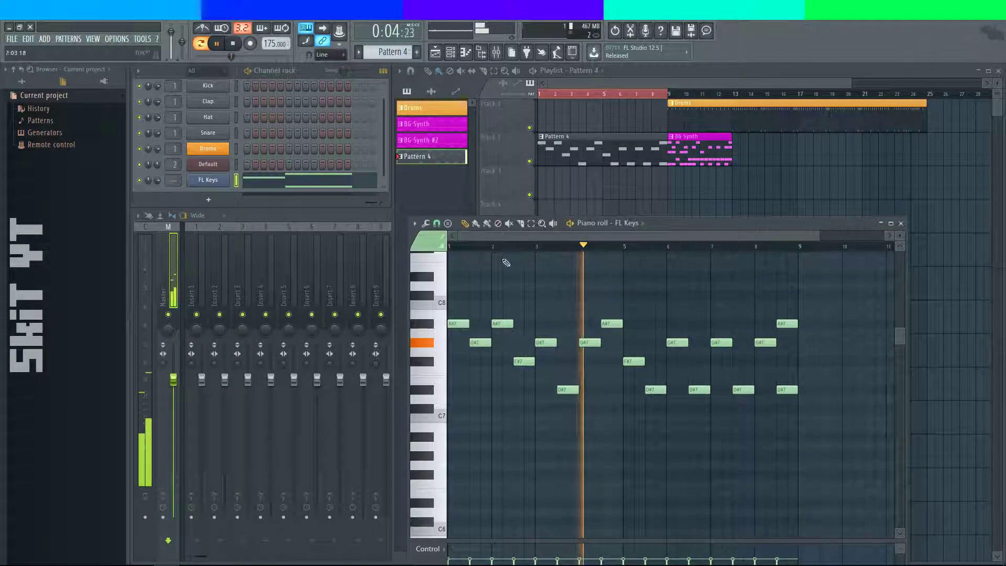
- Audition lower piano keys from C5 down to B2 in the FL Keys piano roll to find a lower octave
scroll(681, 319, down, 5)
click(433, 456)
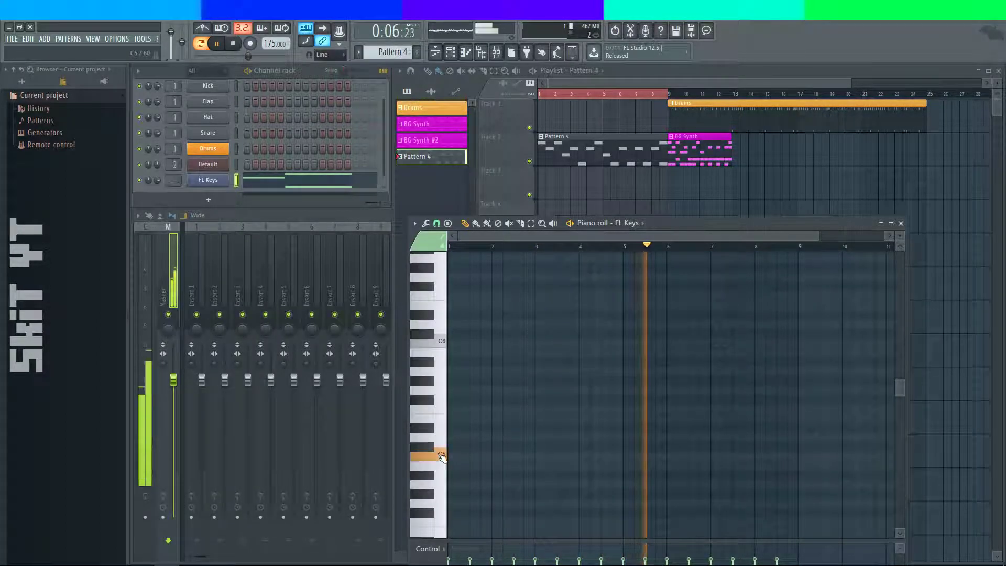
scroll(514, 423, down, 4)
click(423, 448)
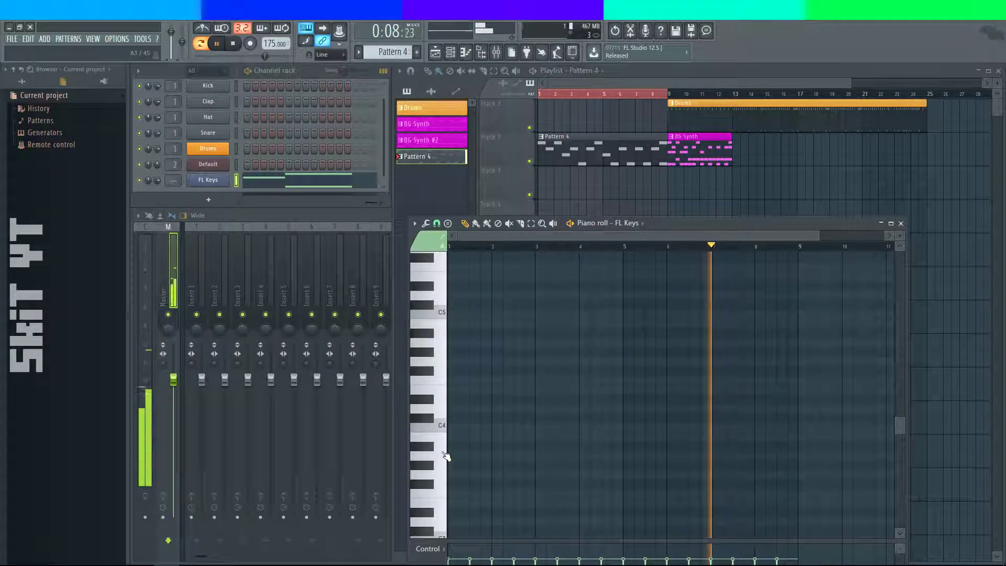
click(424, 425)
scroll(488, 477, down, 2)
click(456, 456)
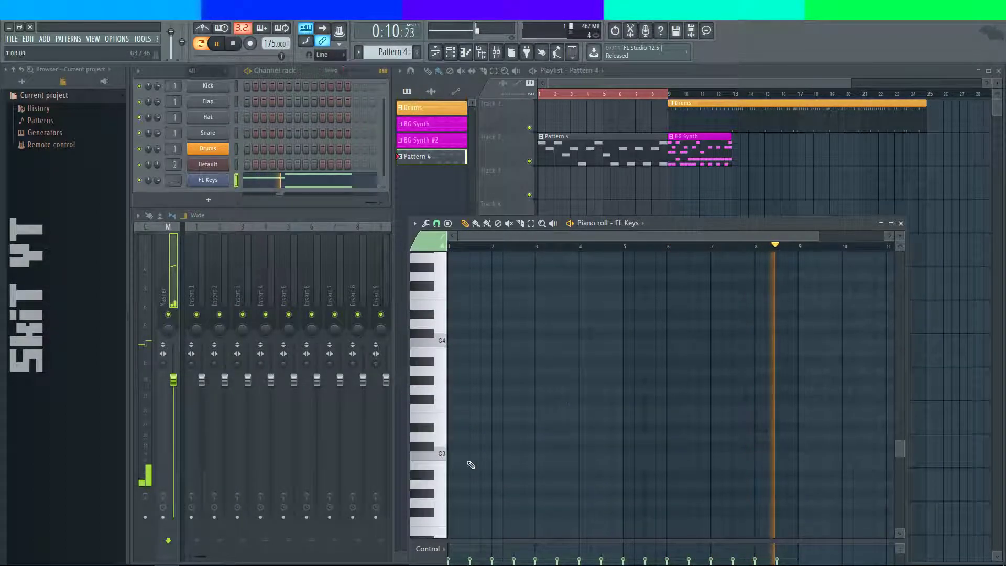
right_click(455, 456)
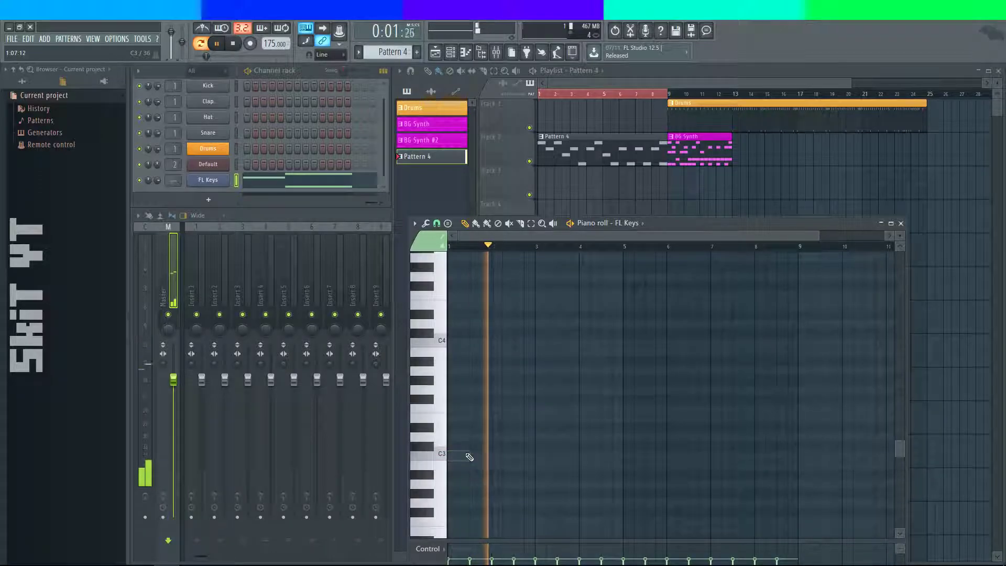
scroll(475, 429, down, 4)
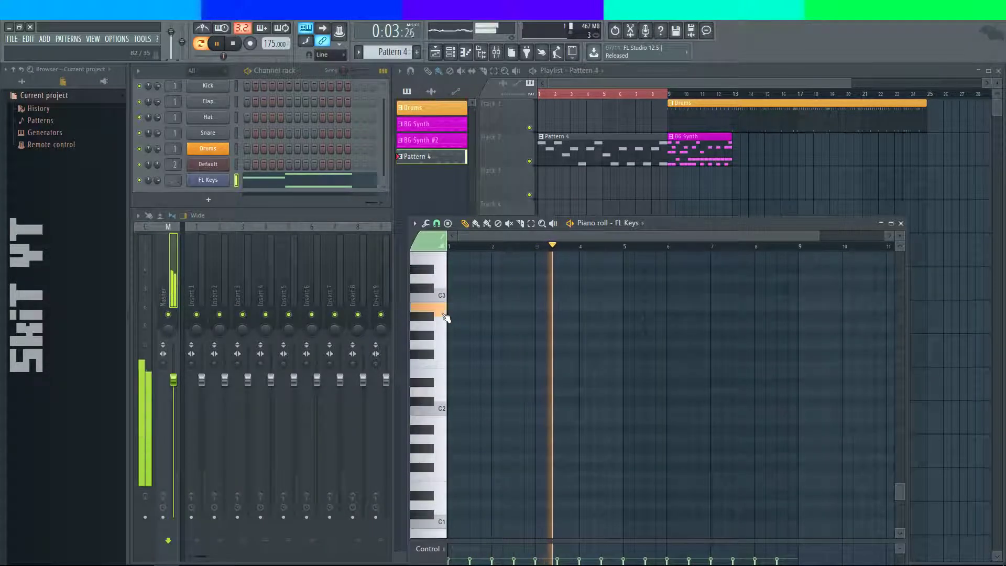
scroll(477, 325, up, 1)
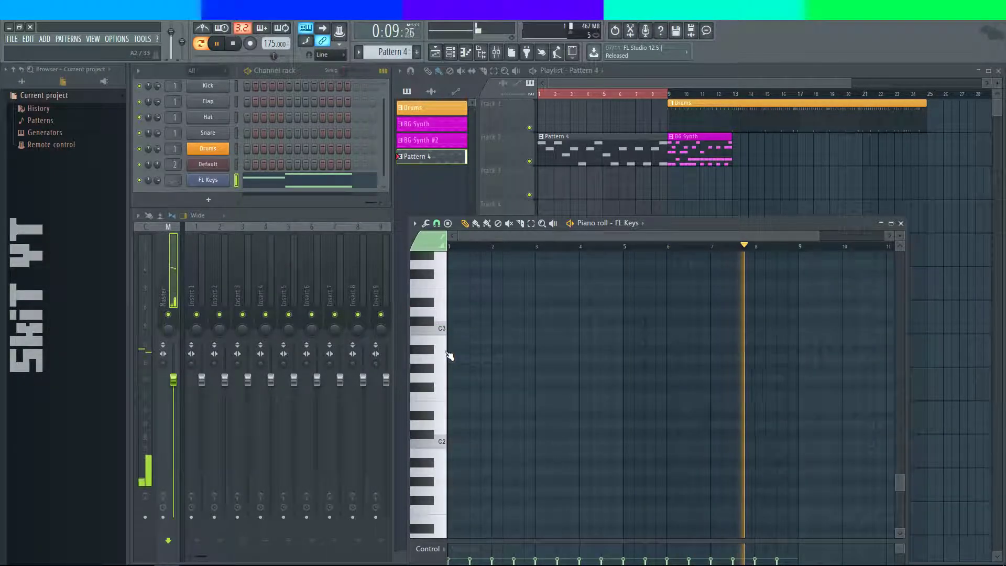
scroll(512, 396, up, 4)
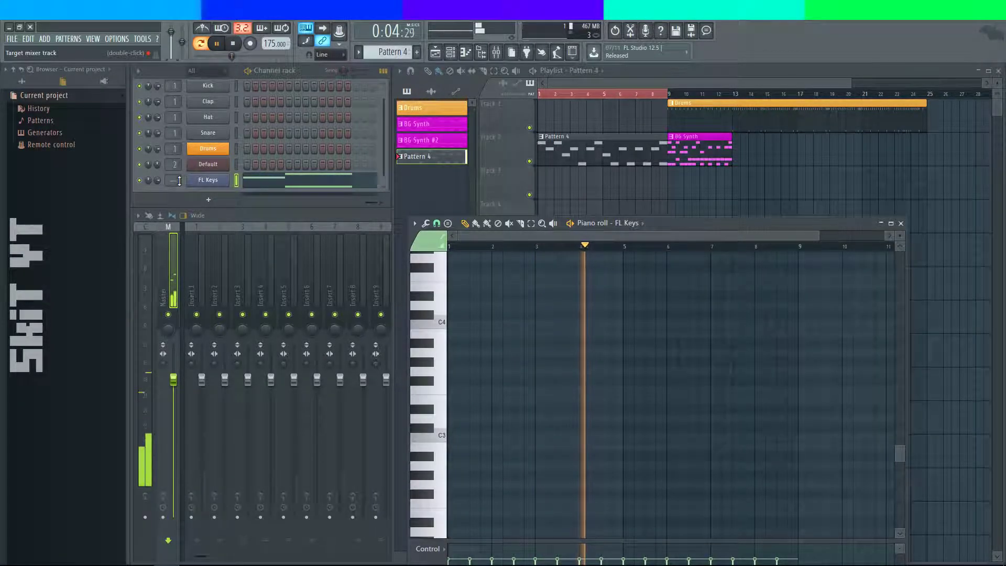
- Route the FL Keys channel to mixer track 2
scroll(174, 180, up, 1)
scroll(174, 180, up, 1)
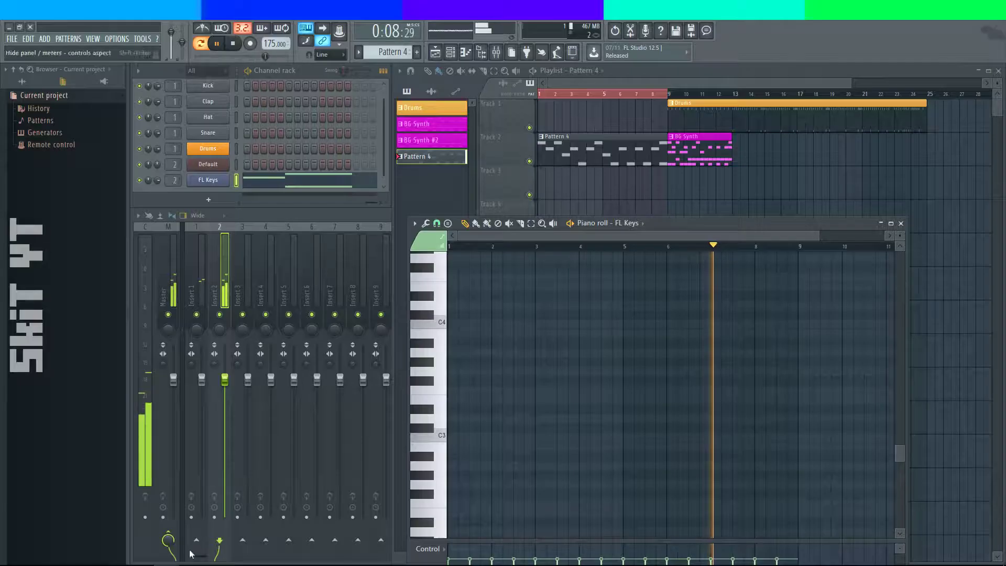
click(278, 188)
click(278, 188)
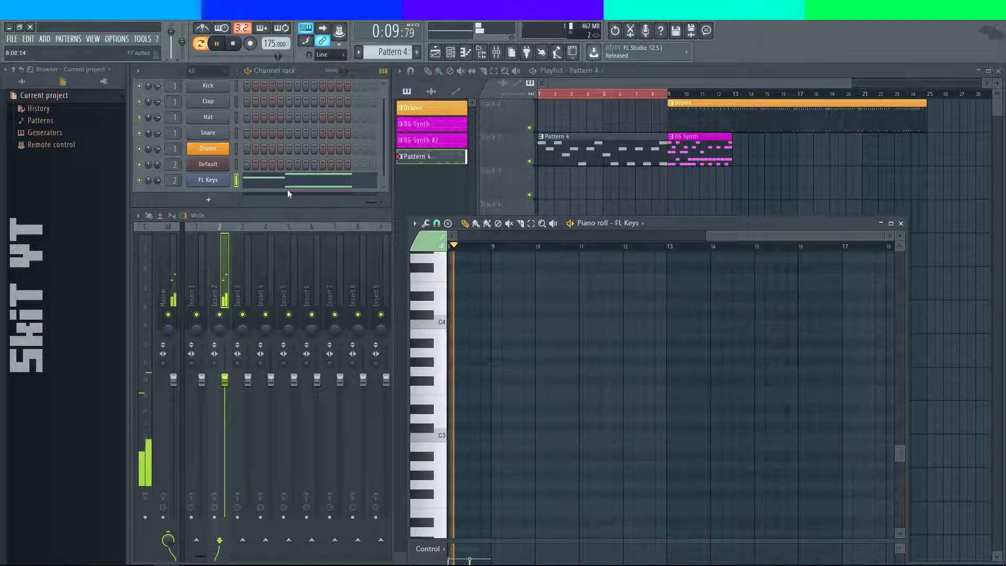
double_click(654, 224)
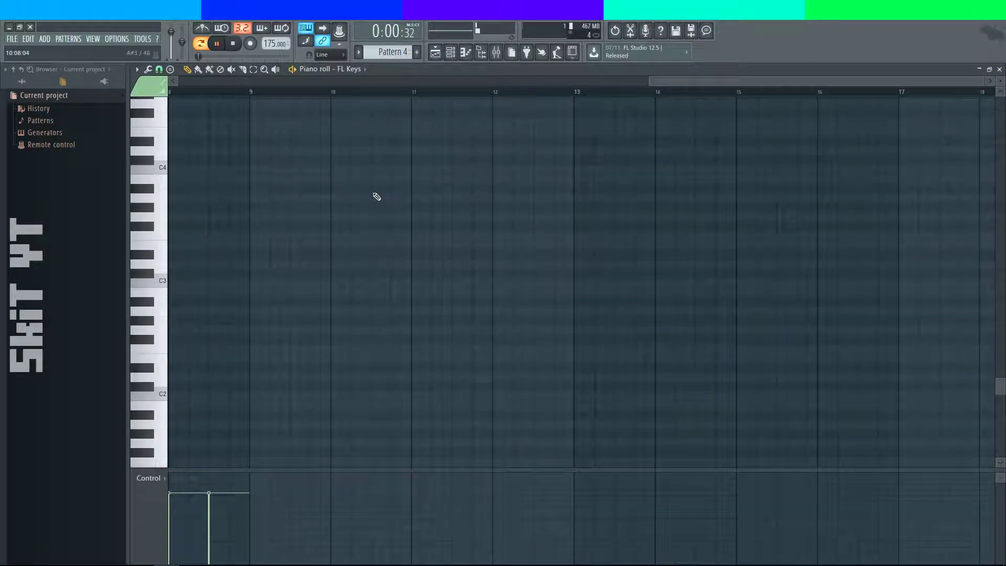
double_click(785, 71)
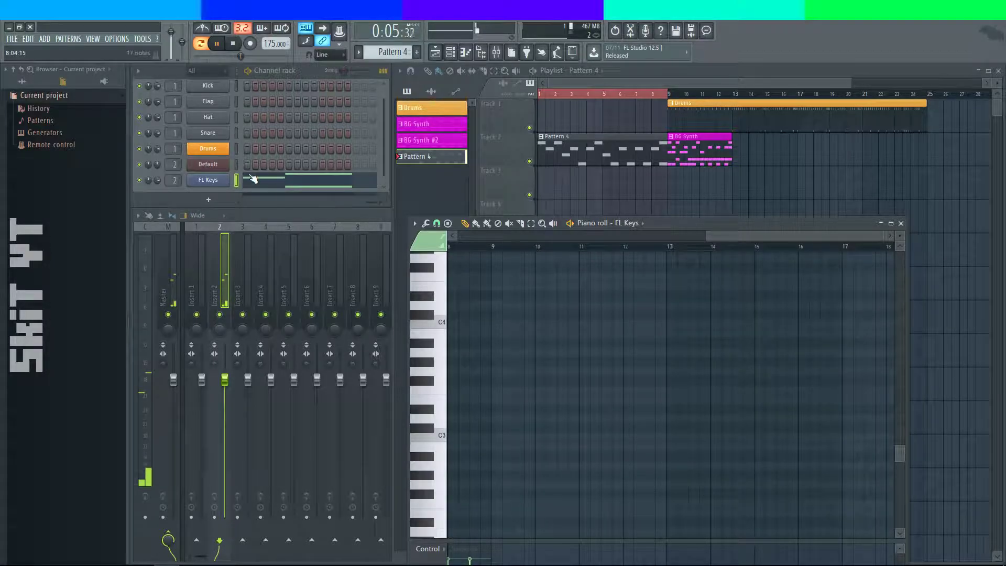
- Set the root note of the FL Keys channel to C6 and audition a note at the new pitch
click(219, 183)
click(280, 232)
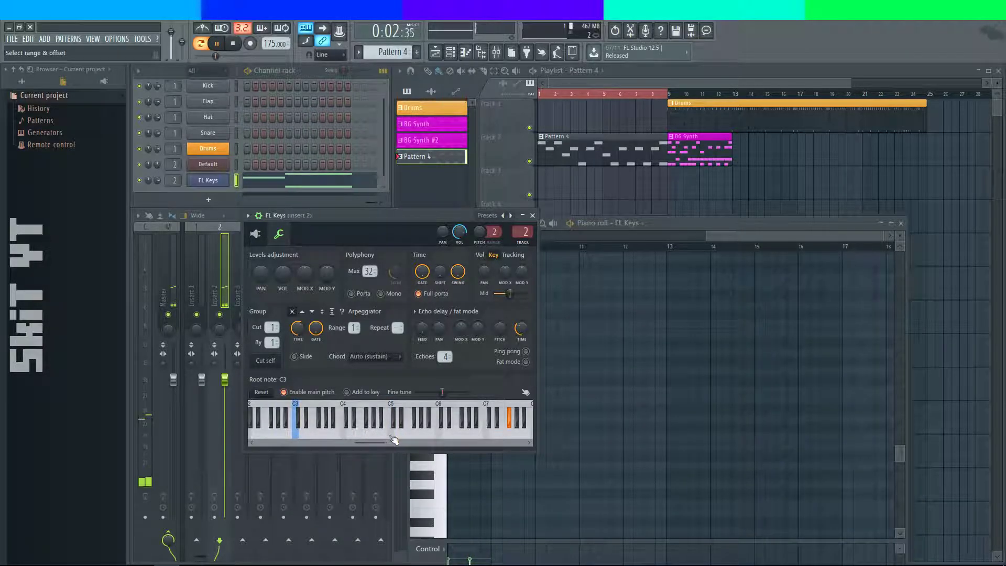
right_click(440, 435)
key(s)
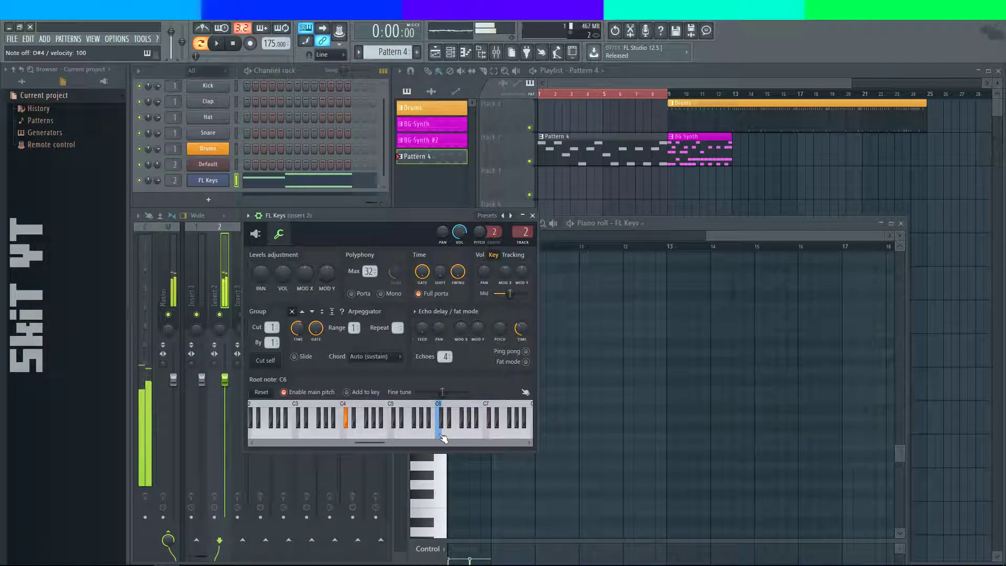
- Audition FL Keys notes between C4 and F#4 to work out a bass line
key(d)
key(s)
key(z)
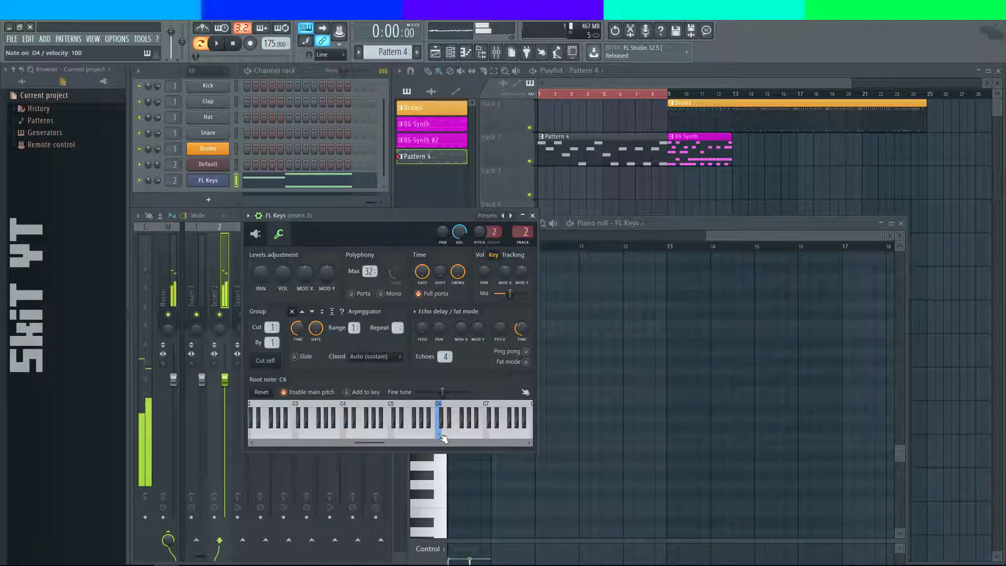
key(x)
key(s)
key(d)
key(s)
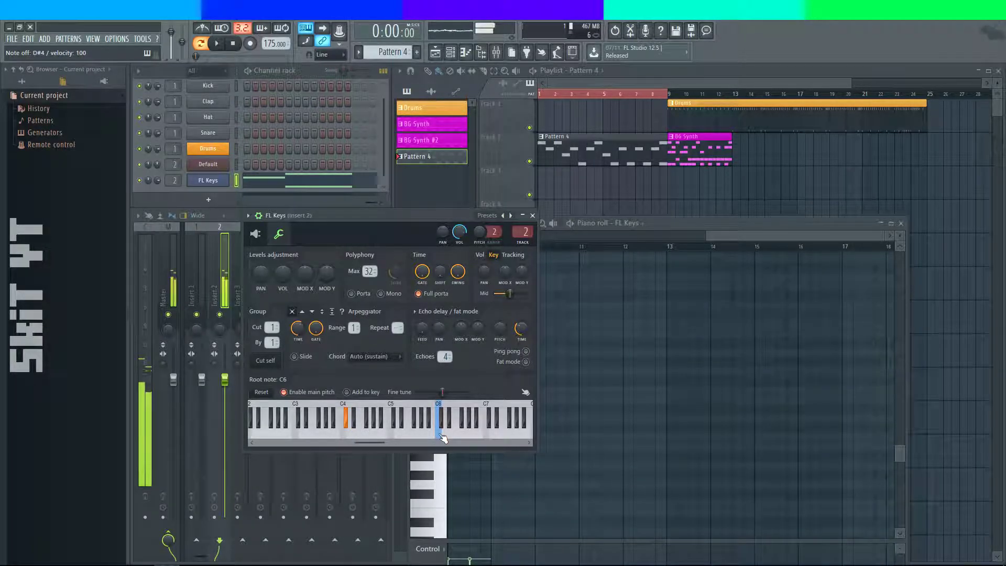
key(z)
key(s)
click(662, 229)
key(s)
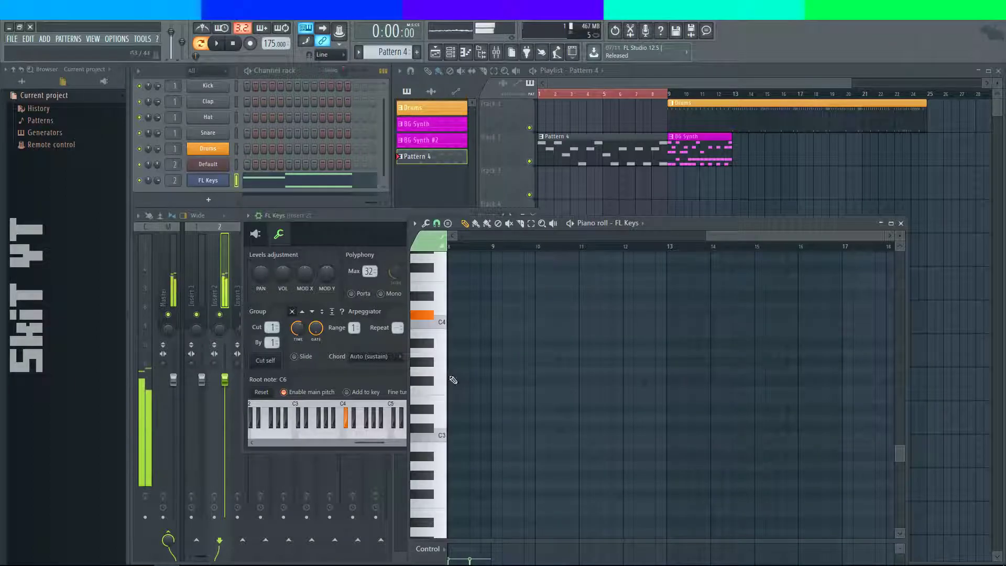
key(d)
key(g)
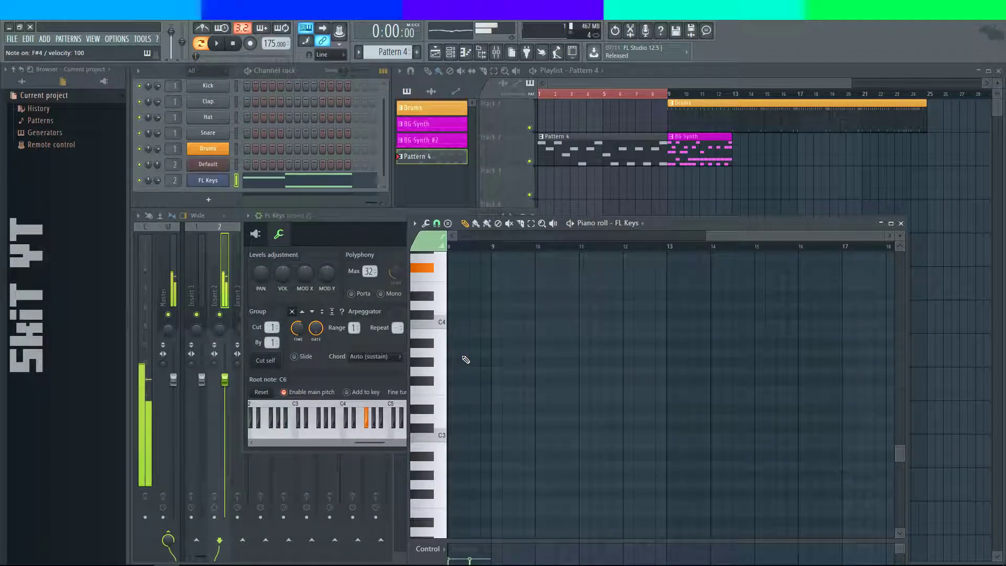
- Place an F#4 note at the start of bar 1 in the FL Keys piano roll and play it back
click(461, 265)
scroll(579, 292, down, 3)
drag(586, 318, 658, 417)
right_click(643, 323)
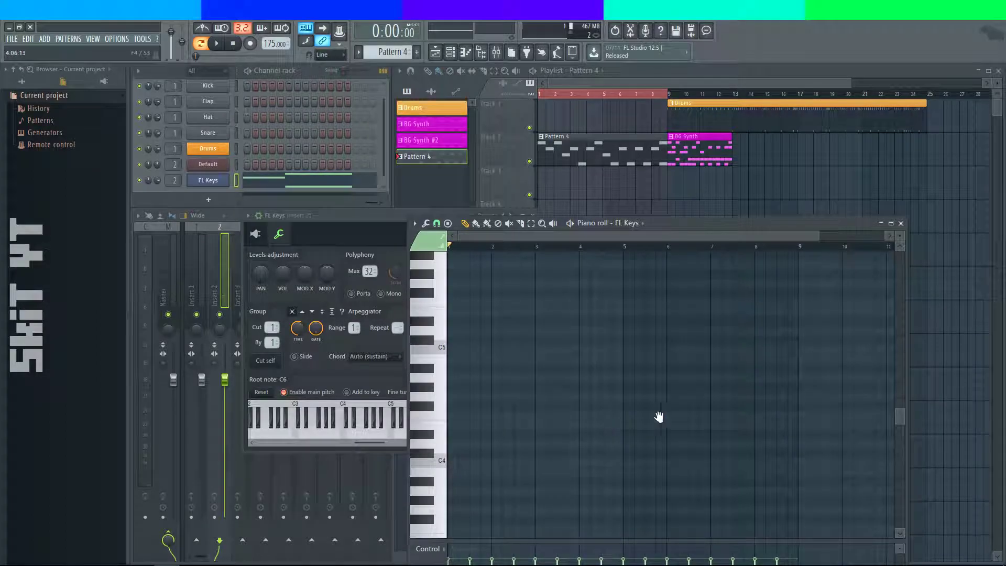
click(456, 407)
key(space)
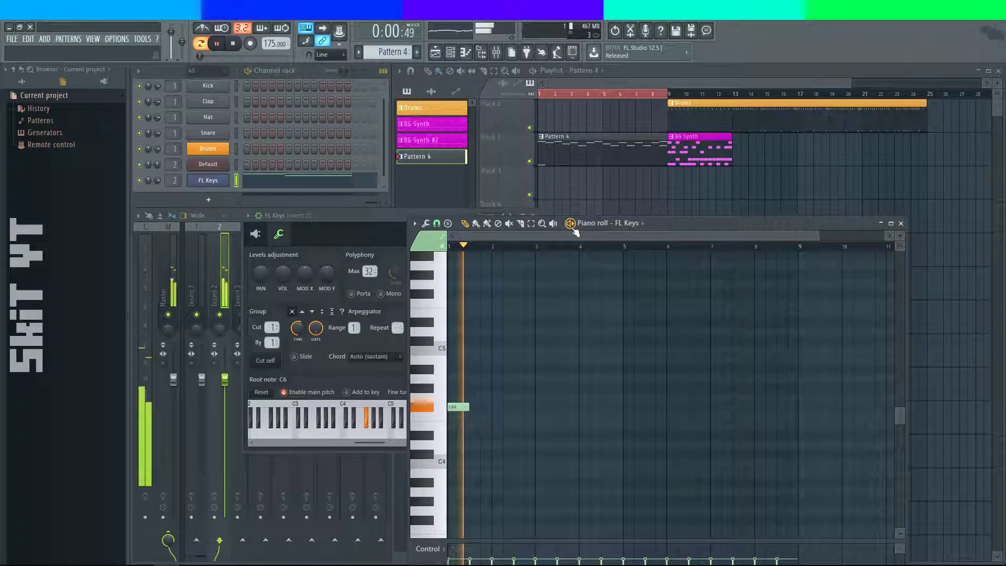
key(space)
- Lengthen the F#4 note to one bar, add one-bar D#4, C#4 and D#4 notes in bars 2 to 4, and listen
click(460, 411)
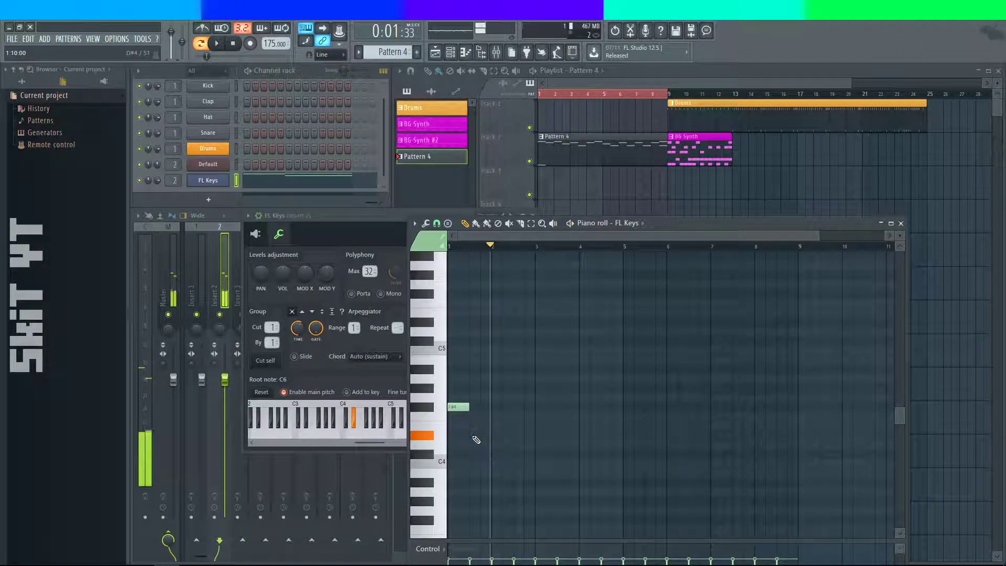
drag(469, 408, 497, 441)
click(497, 441)
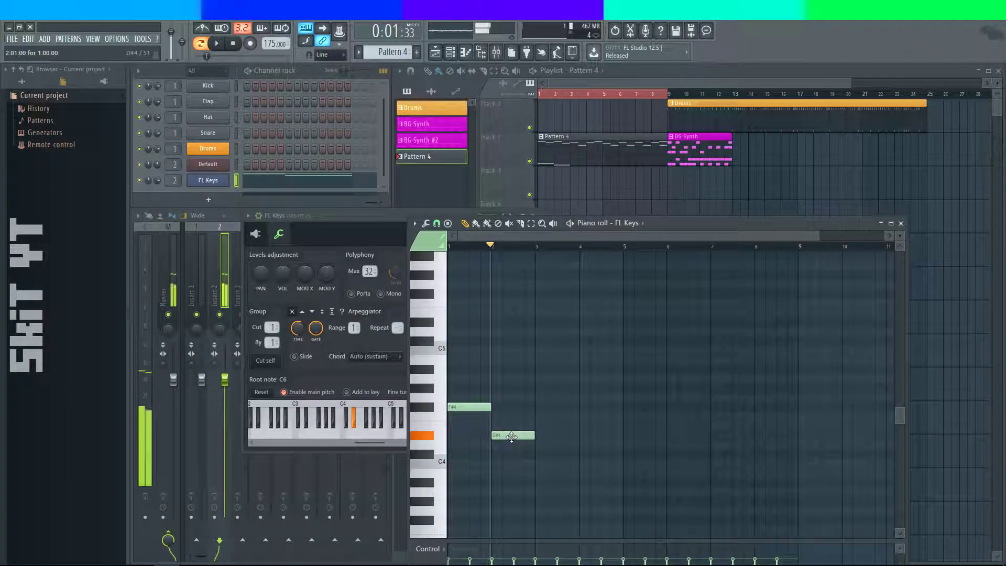
click(540, 455)
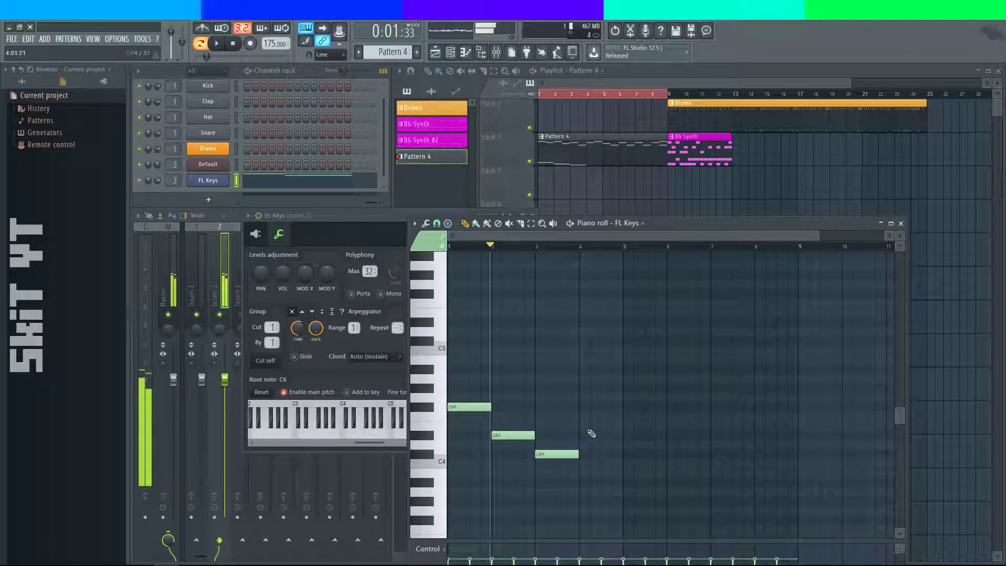
click(579, 436)
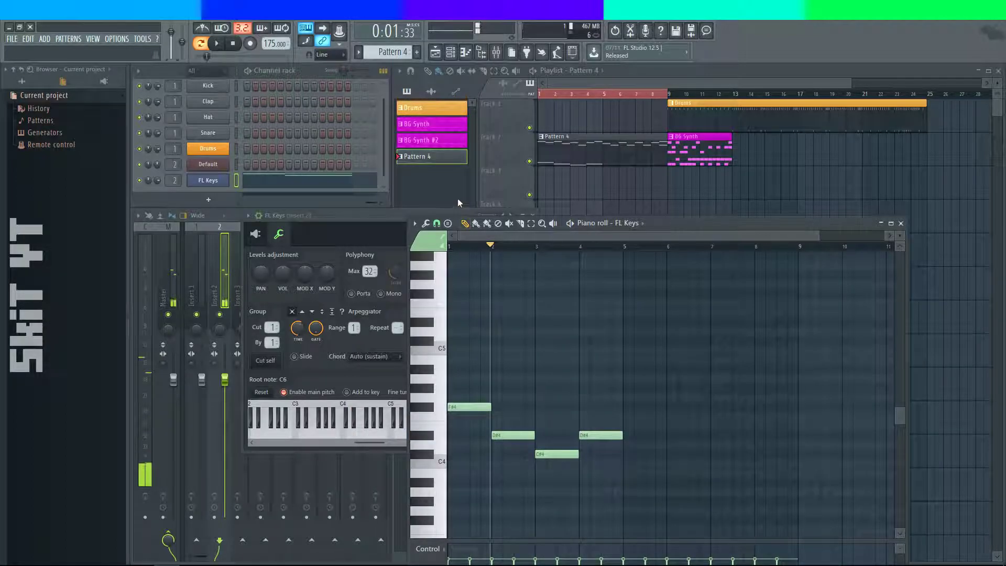
key(space)
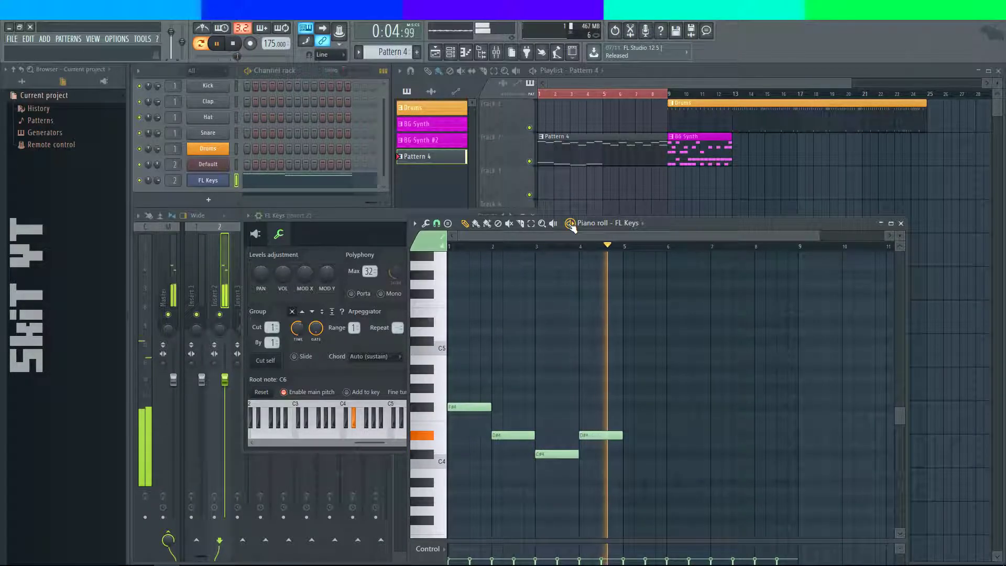
key(space)
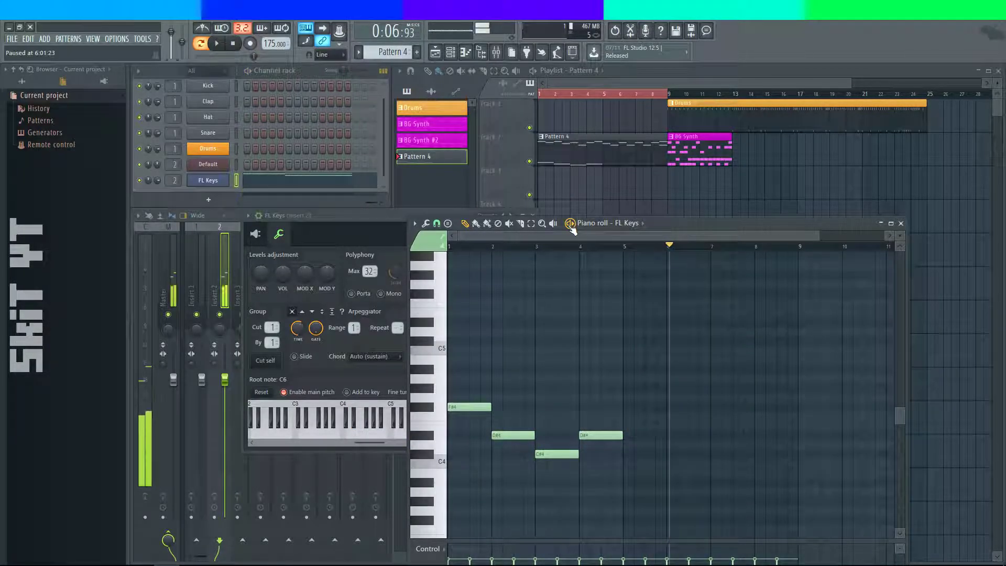
- Set the FL Keys root note to C5, move the four bass notes down one octave so they start on F#3, and play them
click(531, 223)
drag(633, 365, 460, 483)
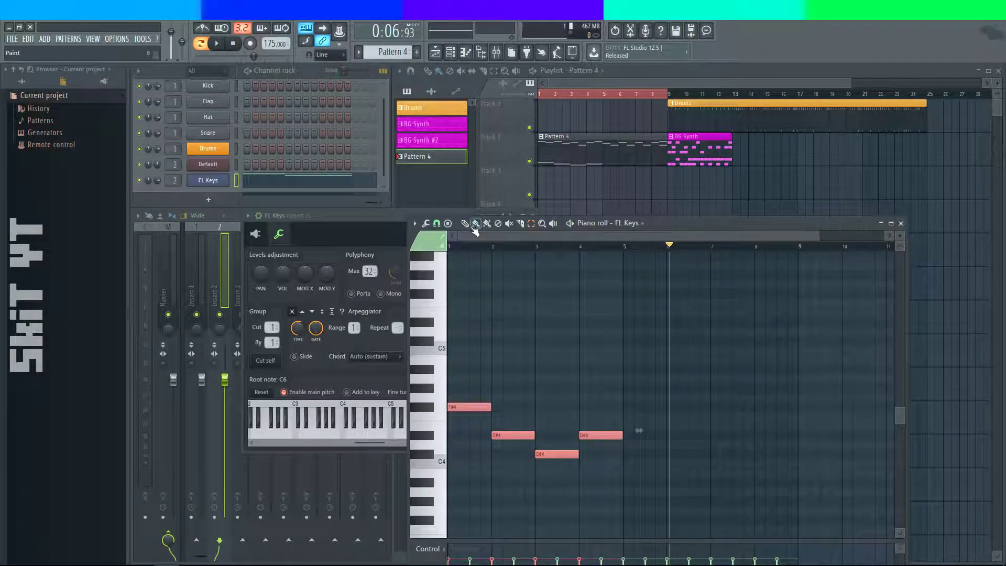
right_click(392, 436)
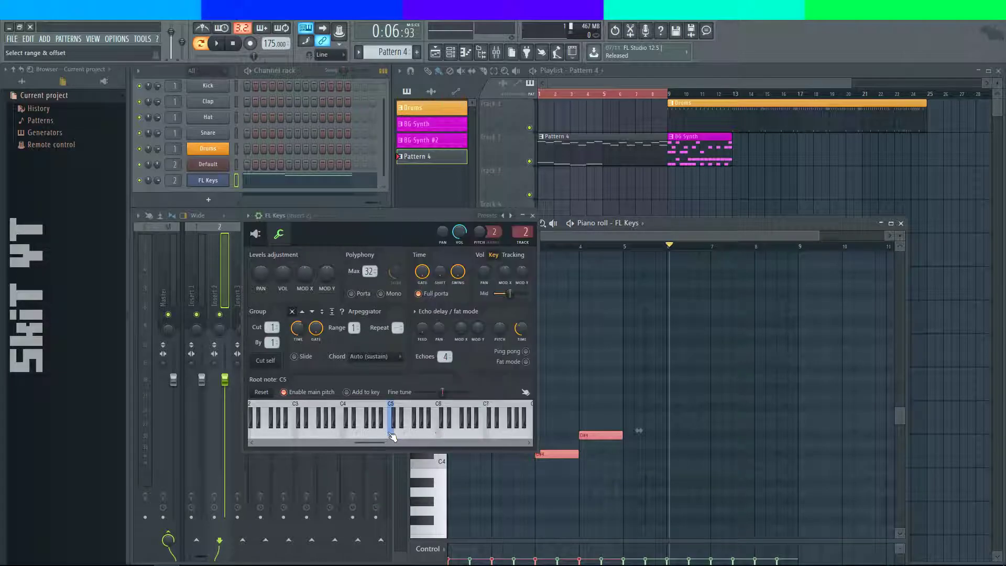
click(421, 234)
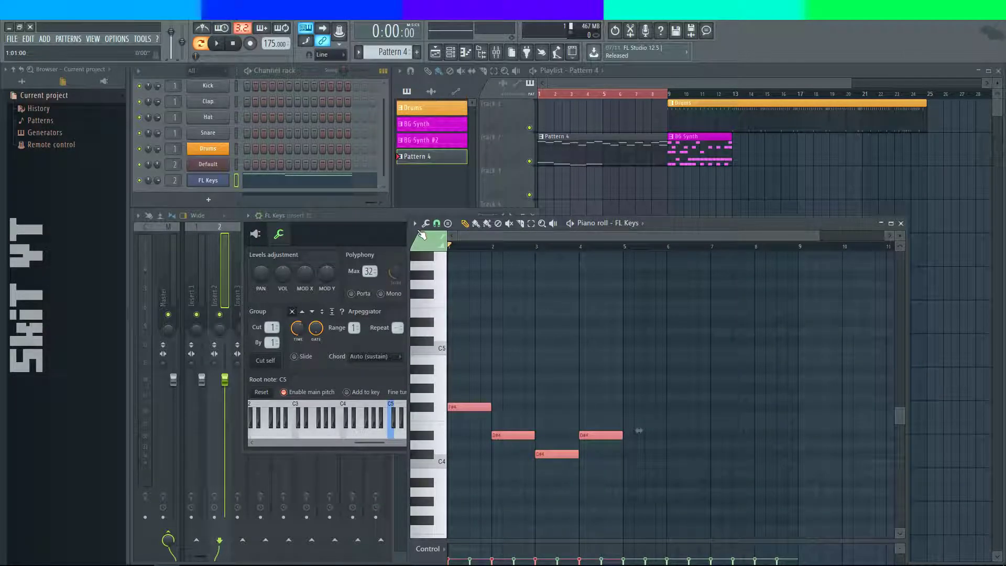
scroll(512, 407, down, 3)
drag(456, 335, 451, 312)
key(space)
key(space)
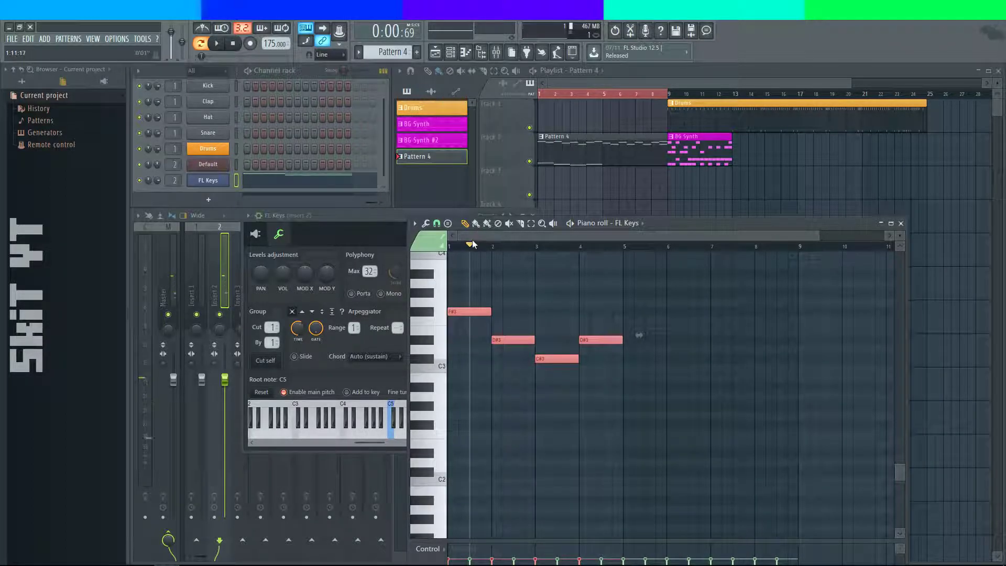
key(space)
key(space)
key(space)
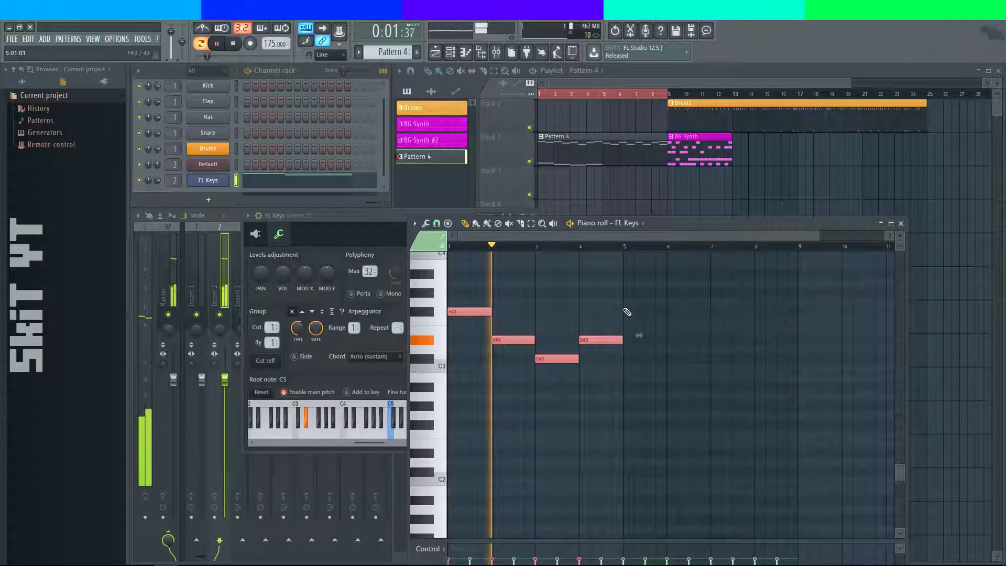
- Continue the bass line with one-bar F#3, C#3, D#3 and C#3 notes in bars 5 to 8
click(644, 311)
mouse_move(644, 313)
mouse_down()
mouse_move(645, 340)
mouse_move(644, 313)
mouse_up()
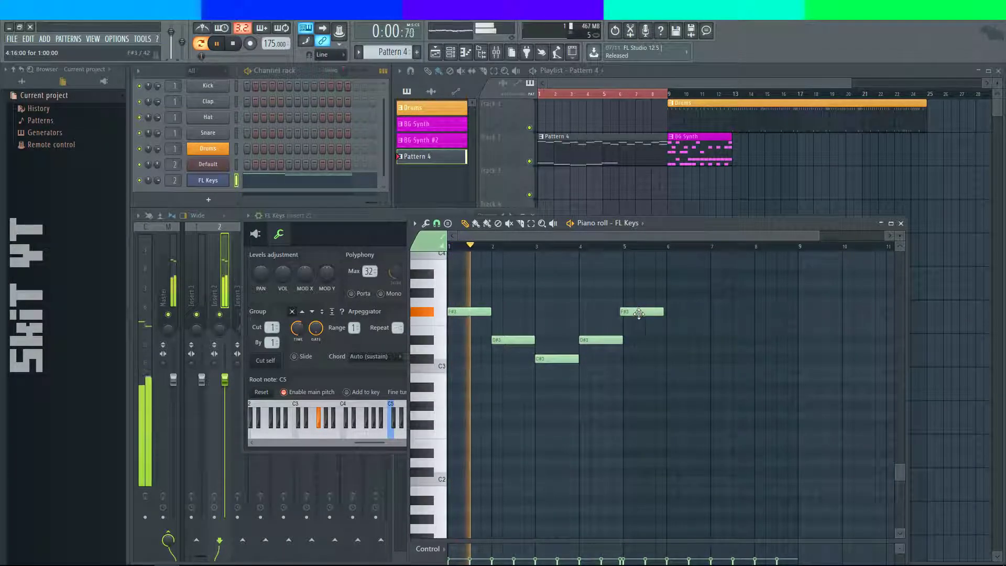
drag(640, 313, 643, 315)
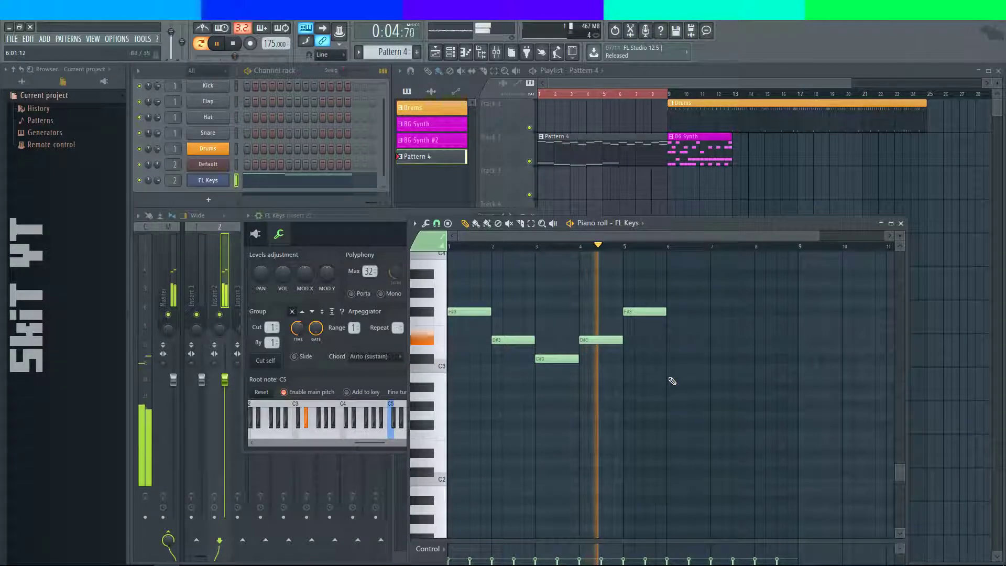
click(674, 358)
drag(706, 356, 702, 357)
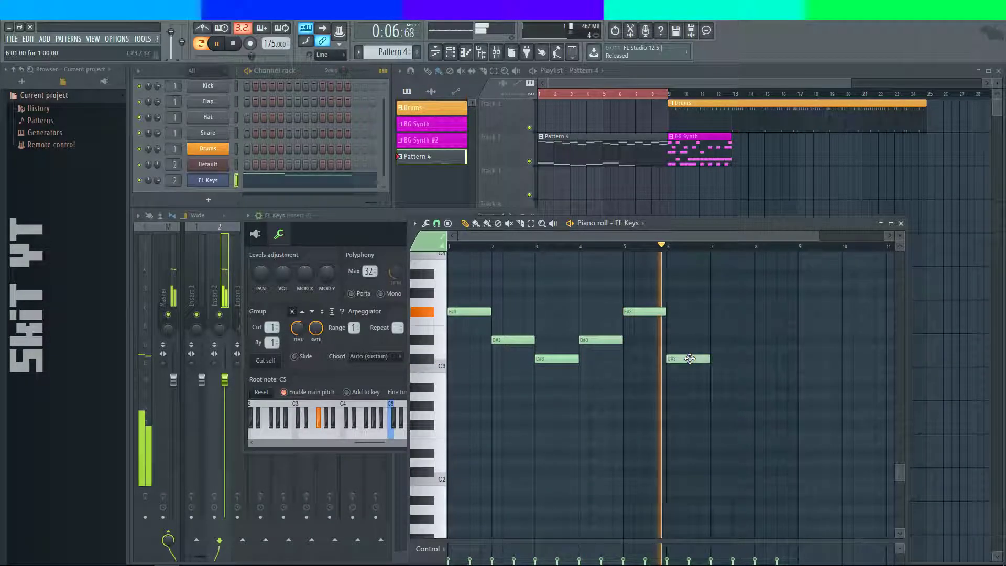
click(728, 340)
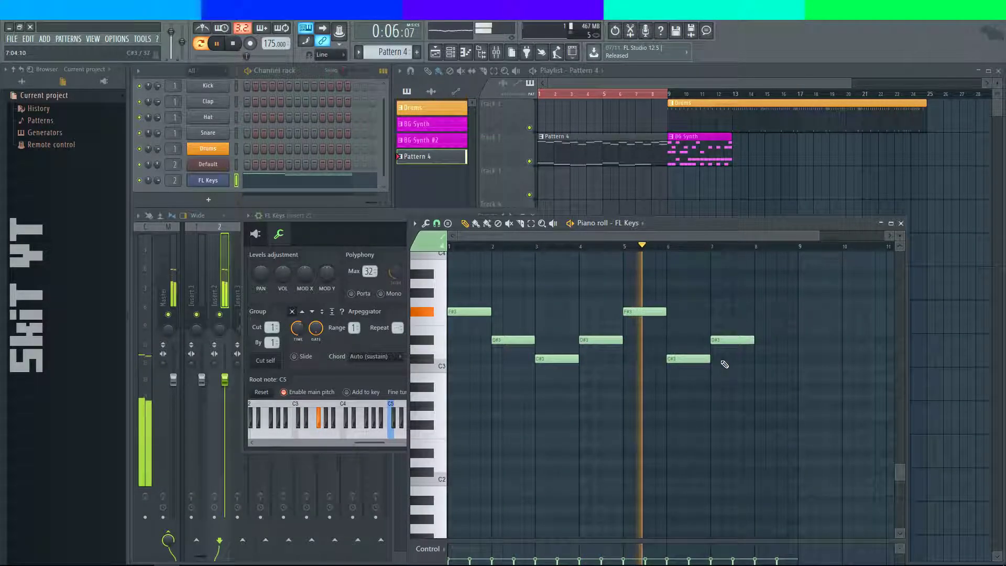
click(758, 358)
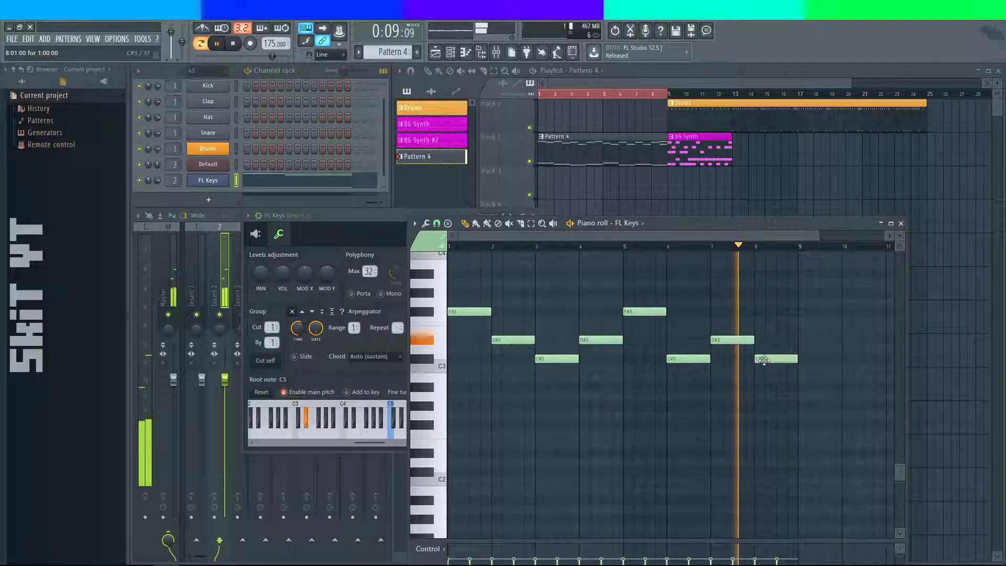
- Close the FL Keys piano roll and instrument windows, and check the YouTube live dashboard in the browser
click(900, 223)
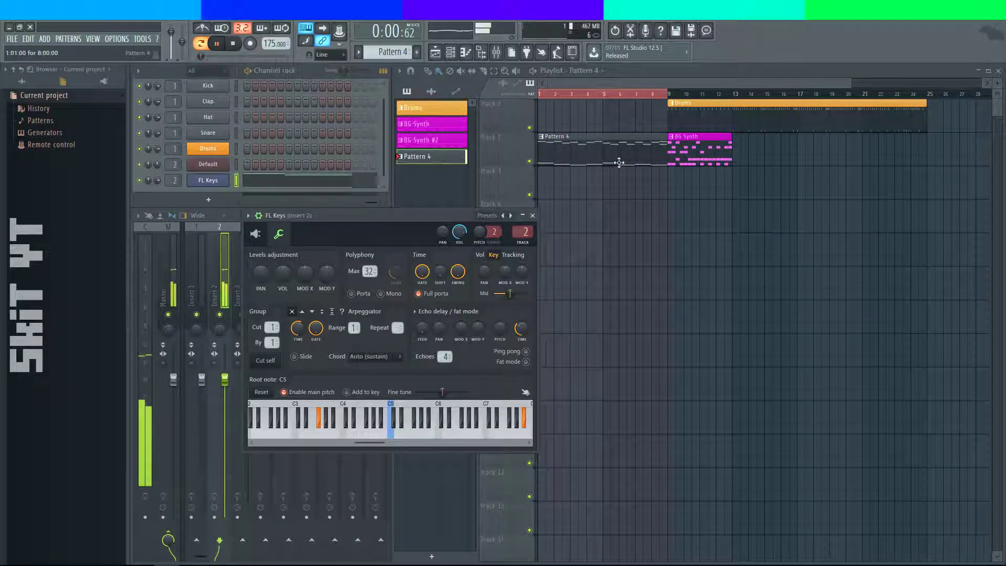
click(532, 215)
click(224, 46)
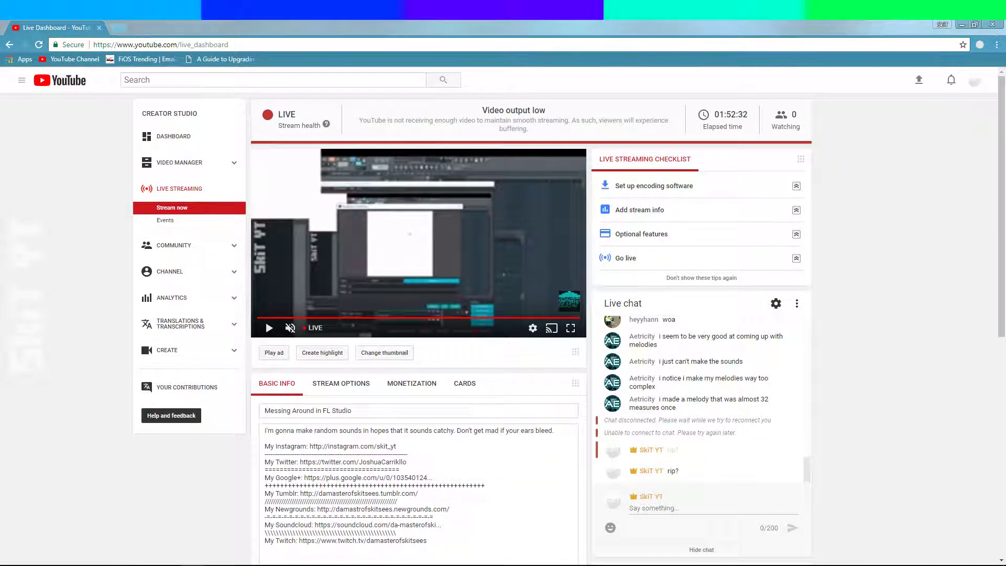
click(194, 516)
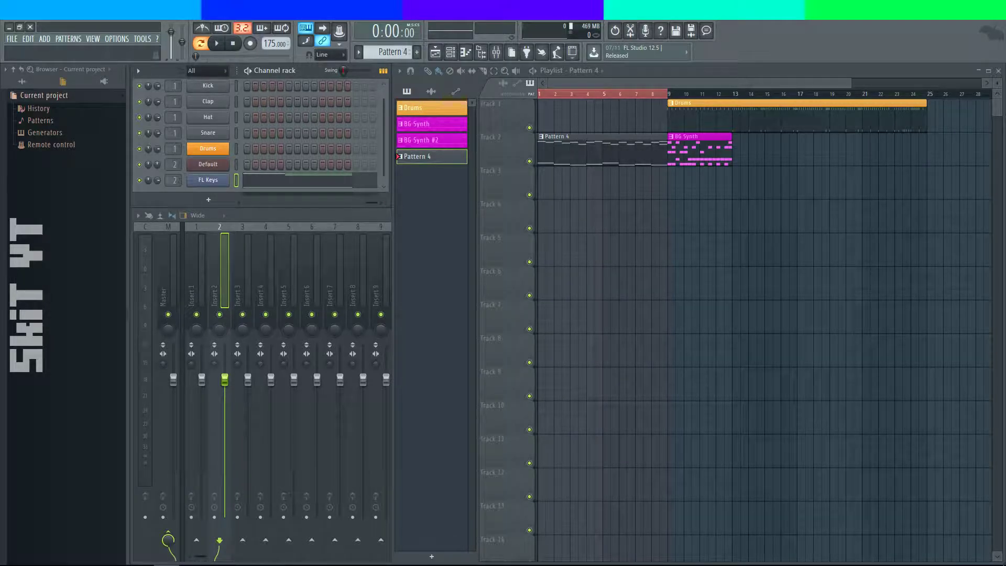
- Clear the playlist's time selection, and play the arrangement in song mode up to bar 9
click(670, 102)
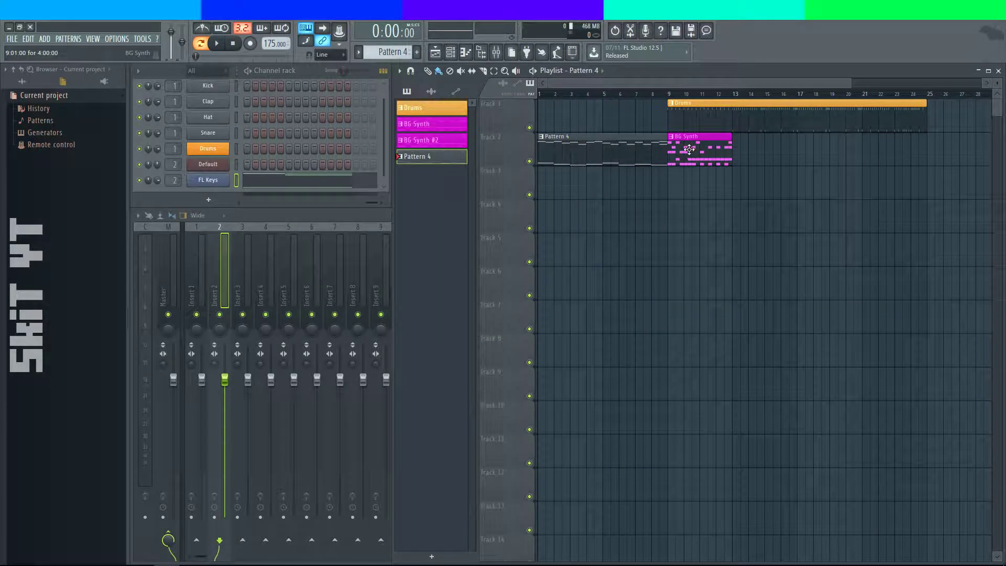
click(197, 44)
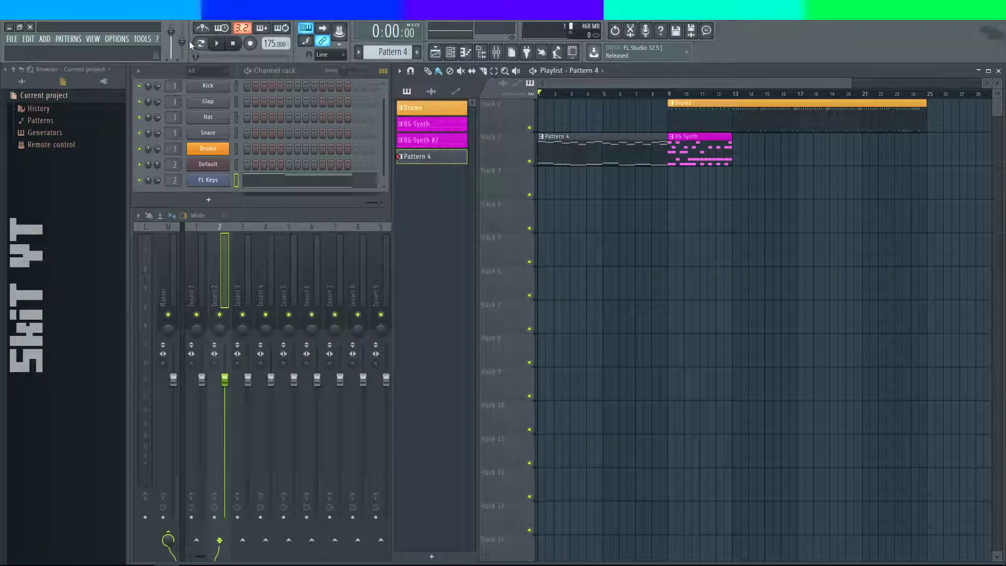
key(space)
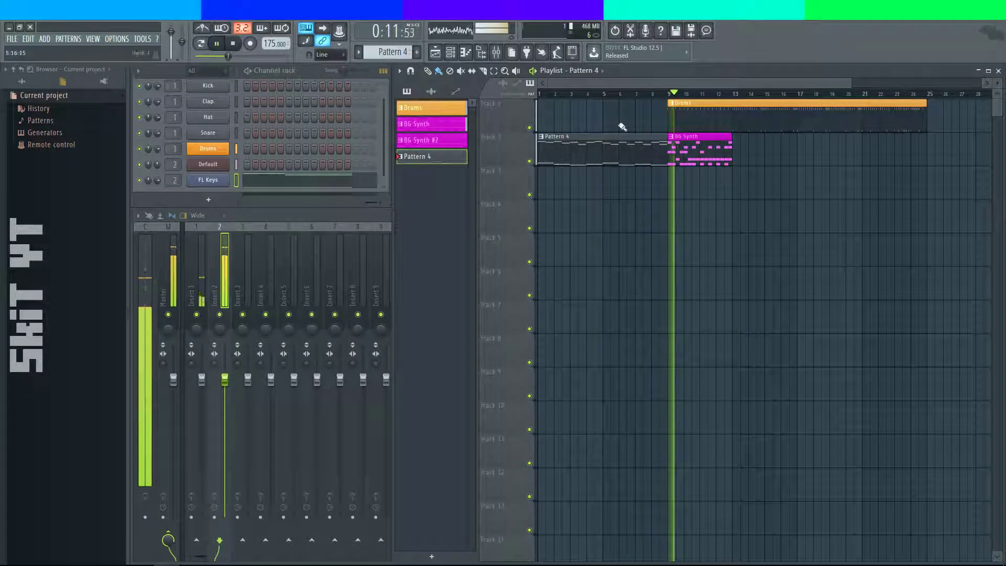
click(234, 44)
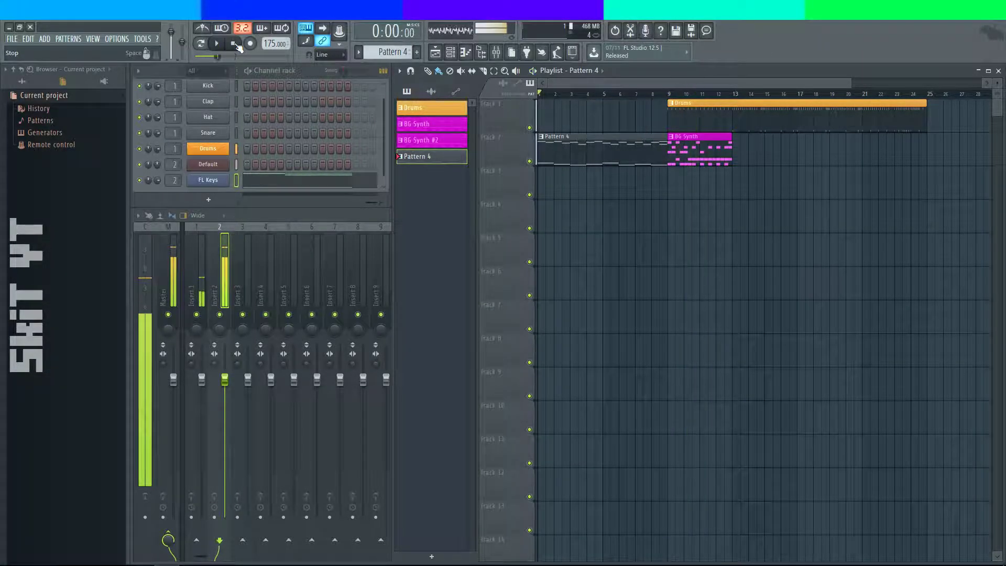
- Move the BG Synth clip on Track 2 to start at bar 25 and rename its pattern to Lead
drag(697, 149, 918, 149)
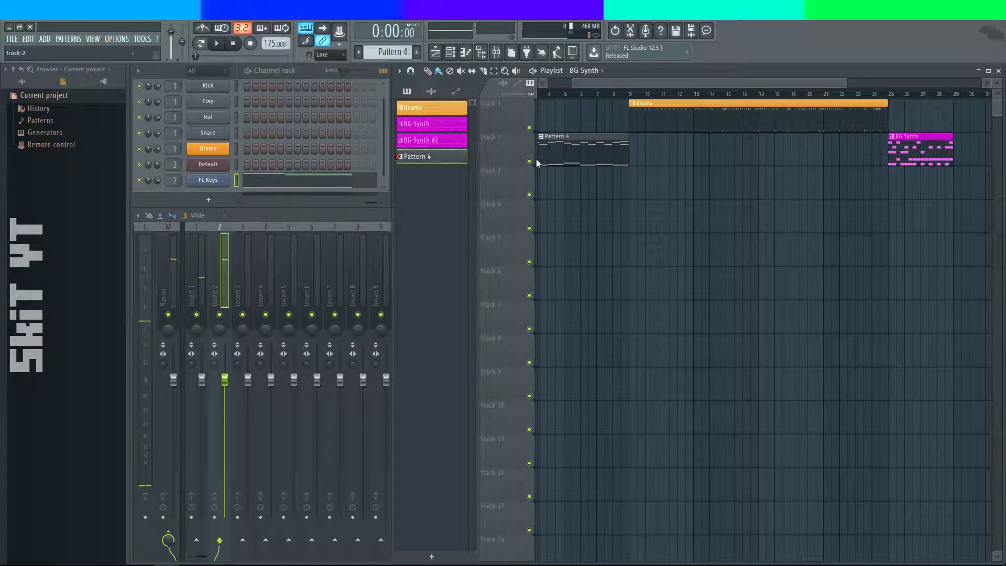
right_click(431, 160)
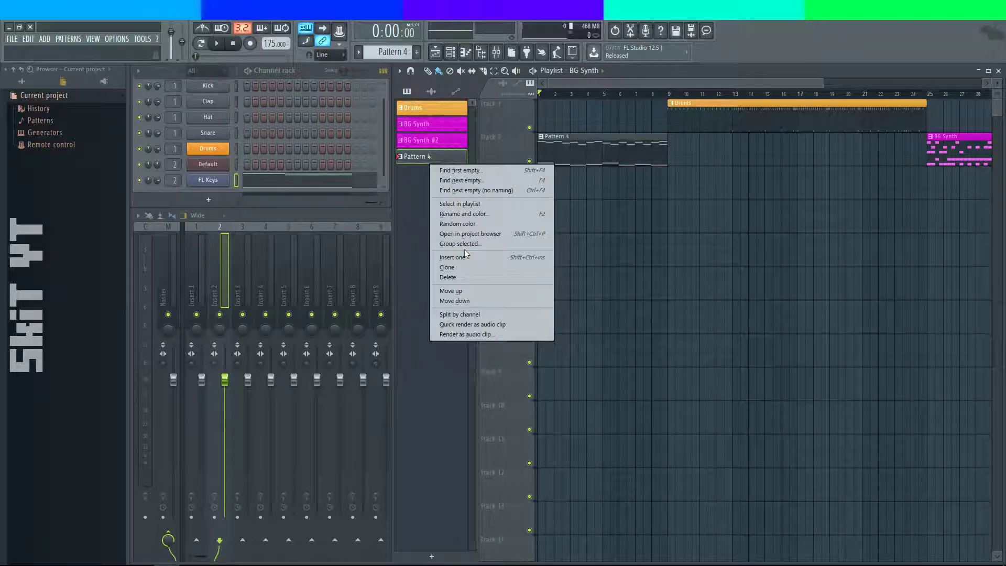
right_click(426, 124)
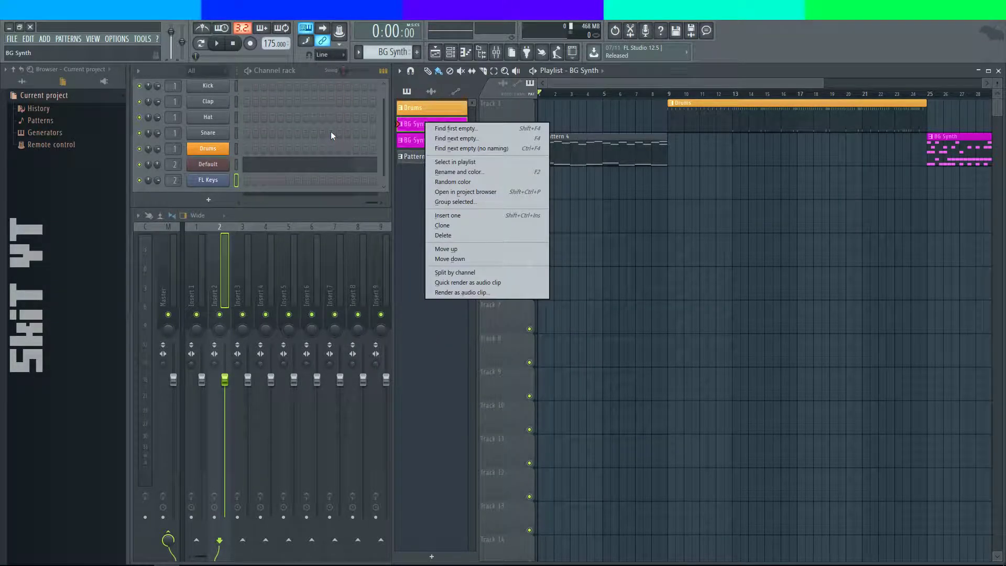
click(479, 181)
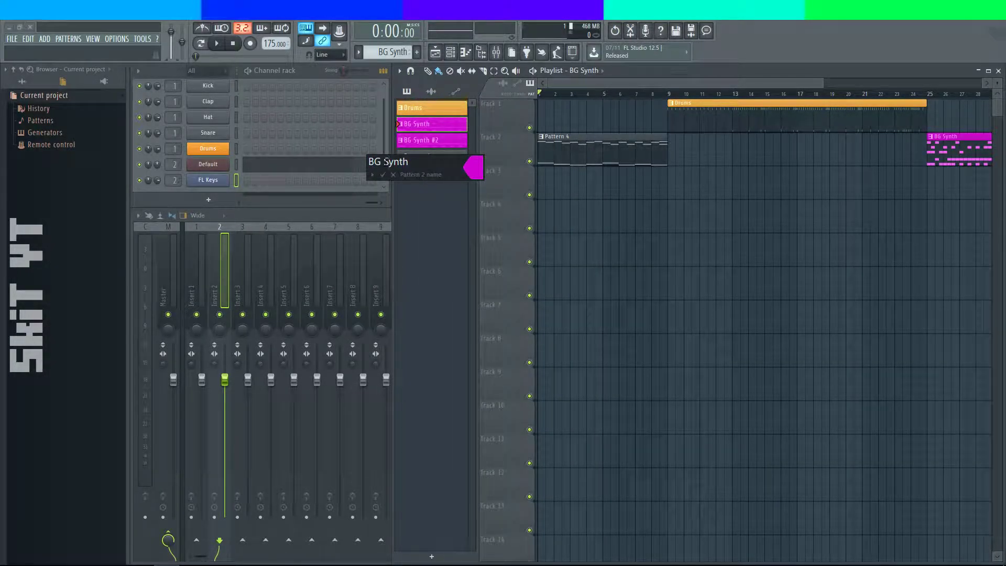
click(381, 162)
key(BackSpace)
key(BackSpace)
key(BackSpace)
key(End)
text(Lead)
click(384, 174)
right_click(432, 132)
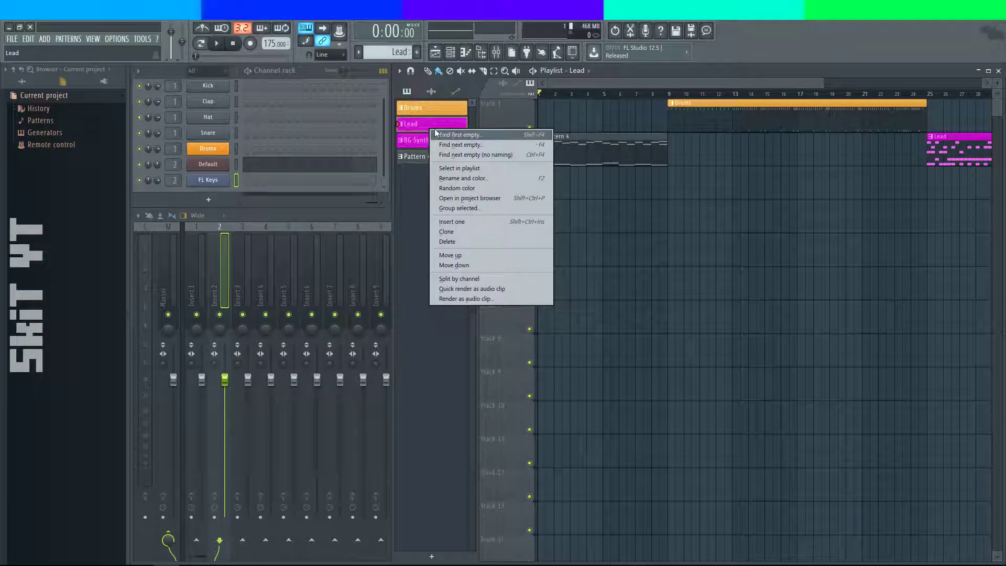
click(446, 140)
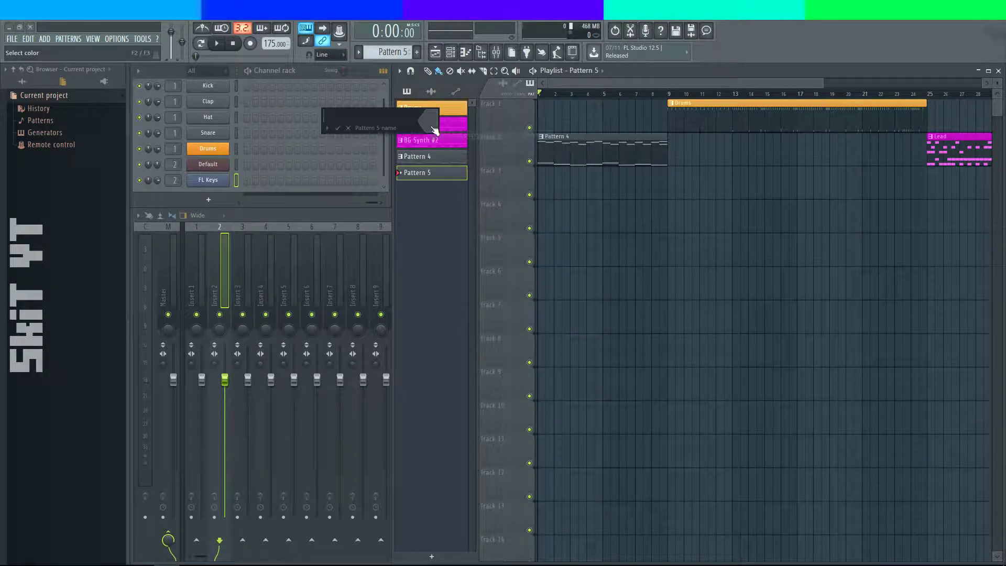
right_click(418, 172)
click(435, 283)
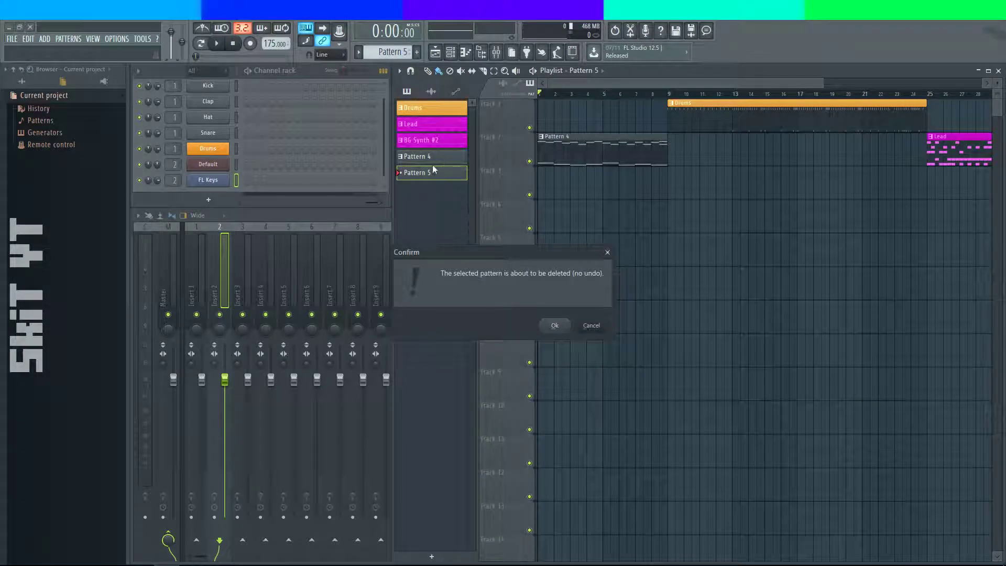
click(549, 323)
- Recolor the Lead pattern to a brighter magenta
right_click(433, 132)
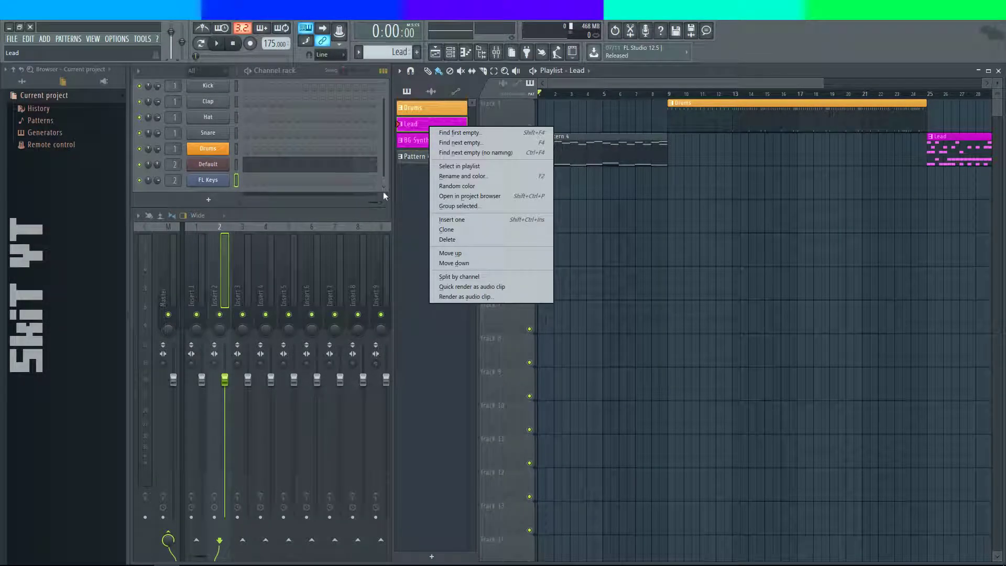
key(alt+Tab)
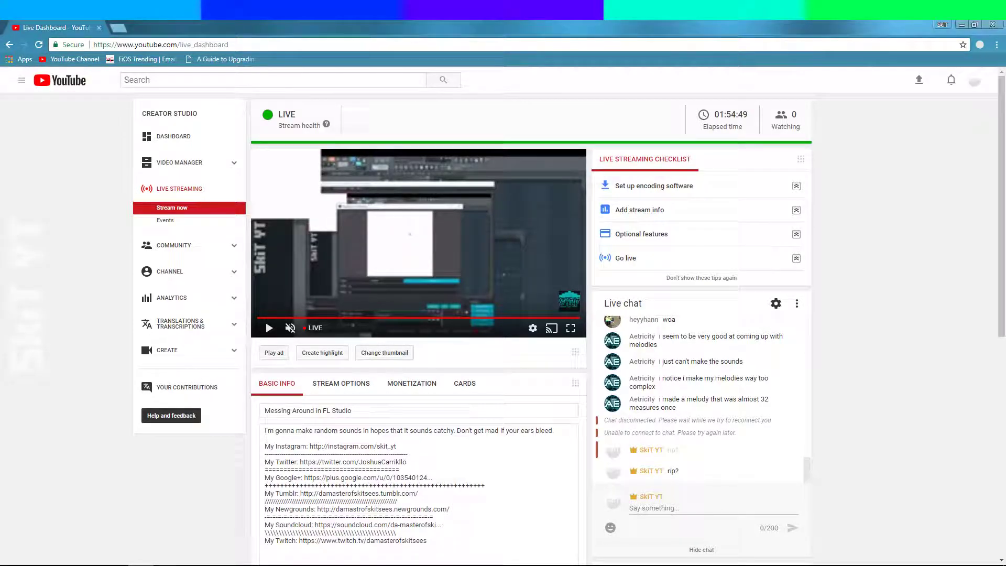
key(alt+Tab)
right_click(419, 124)
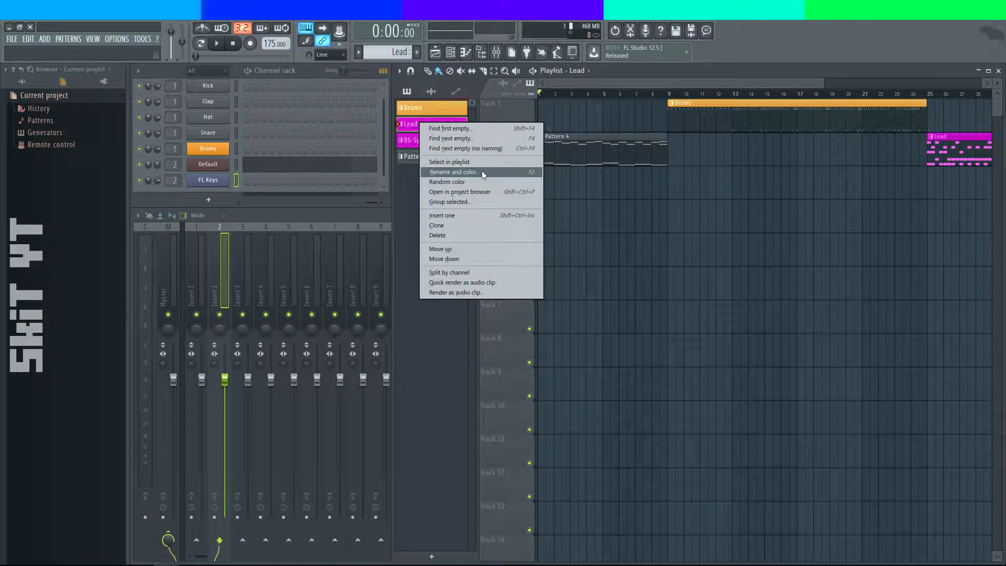
click(498, 173)
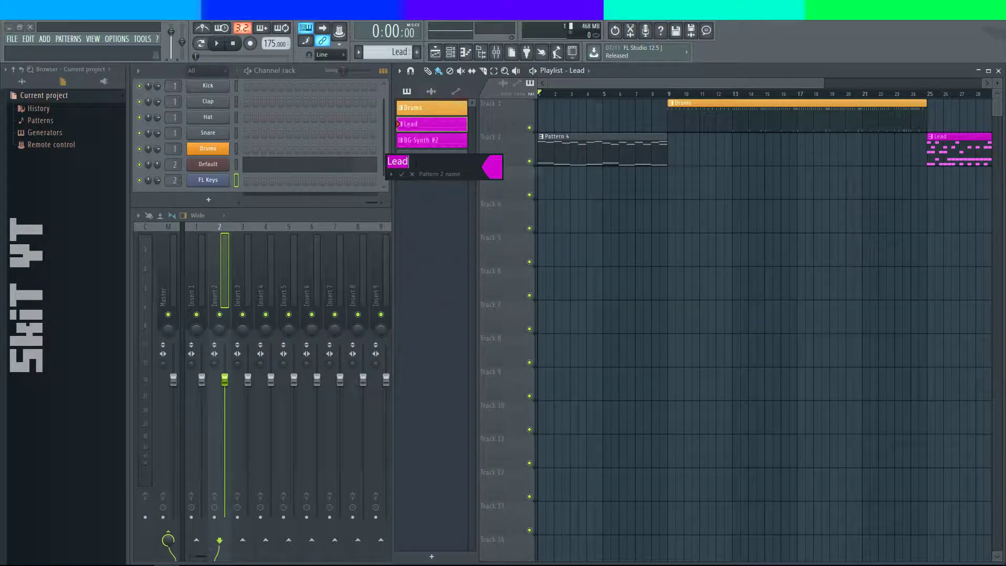
click(491, 166)
click(508, 237)
click(401, 174)
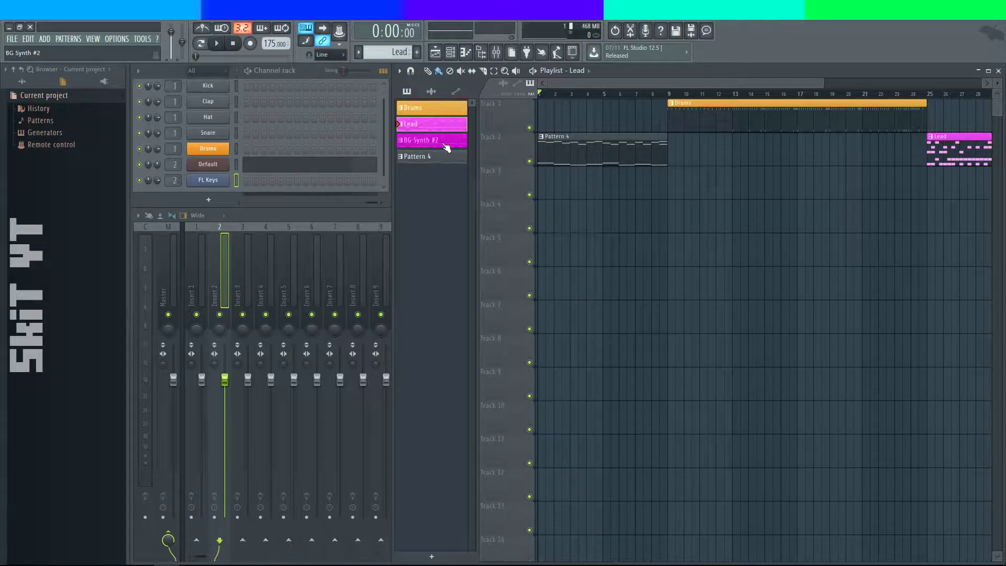
- Rename the BG Synth #2 pattern to Lead #2
click(444, 146)
right_click(445, 146)
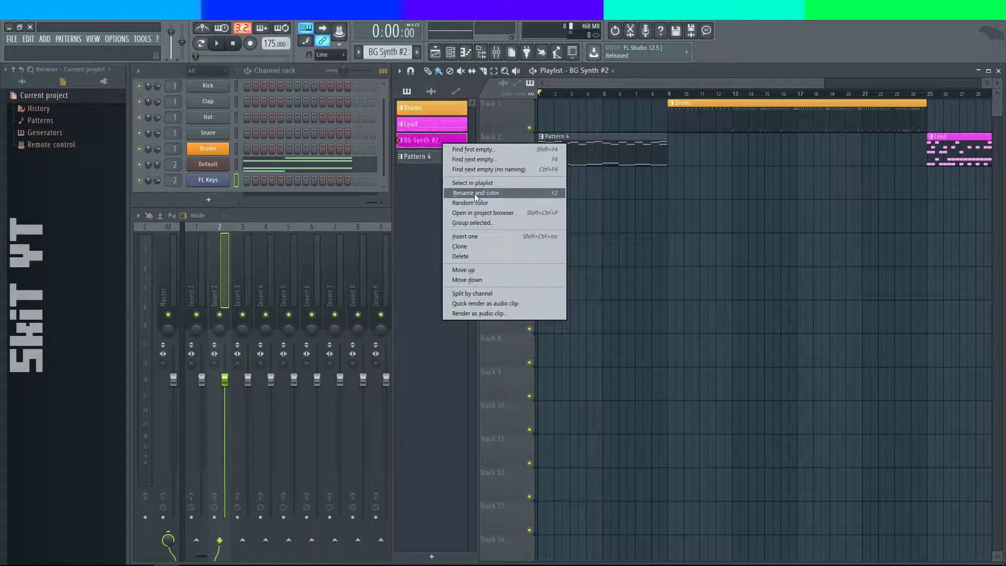
click(477, 197)
drag(402, 180, 339, 179)
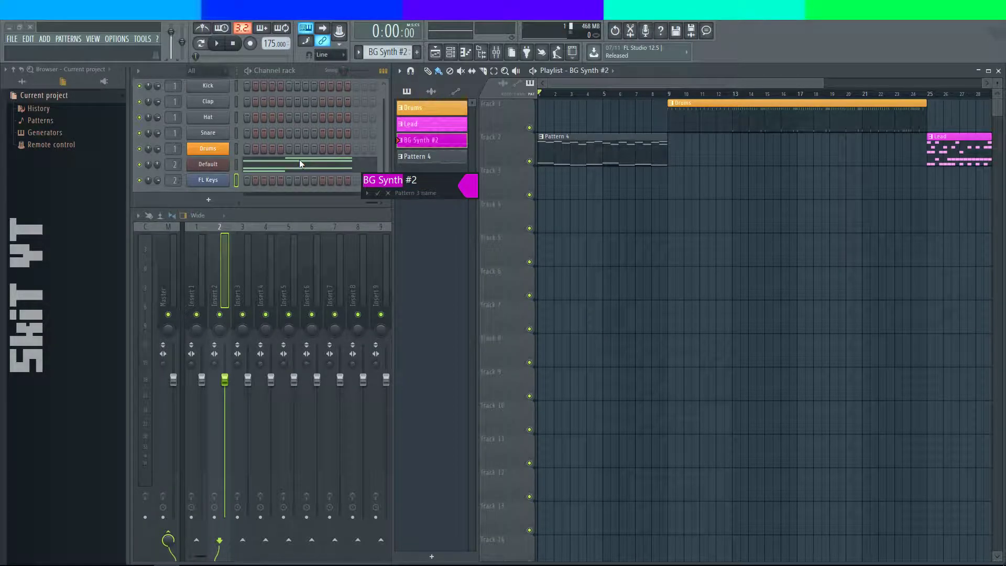
key(BackSpace)
text(Lead)
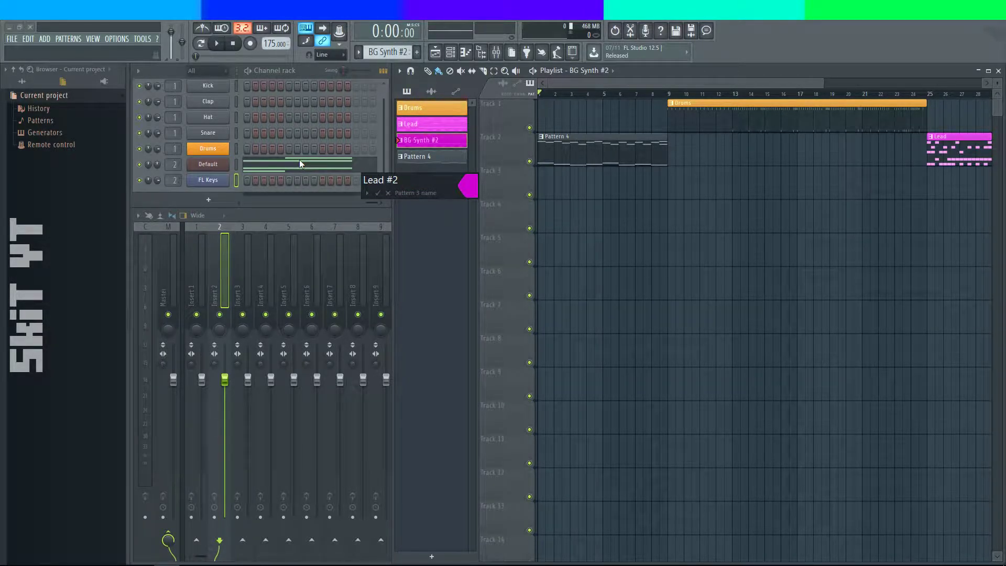
click(377, 192)
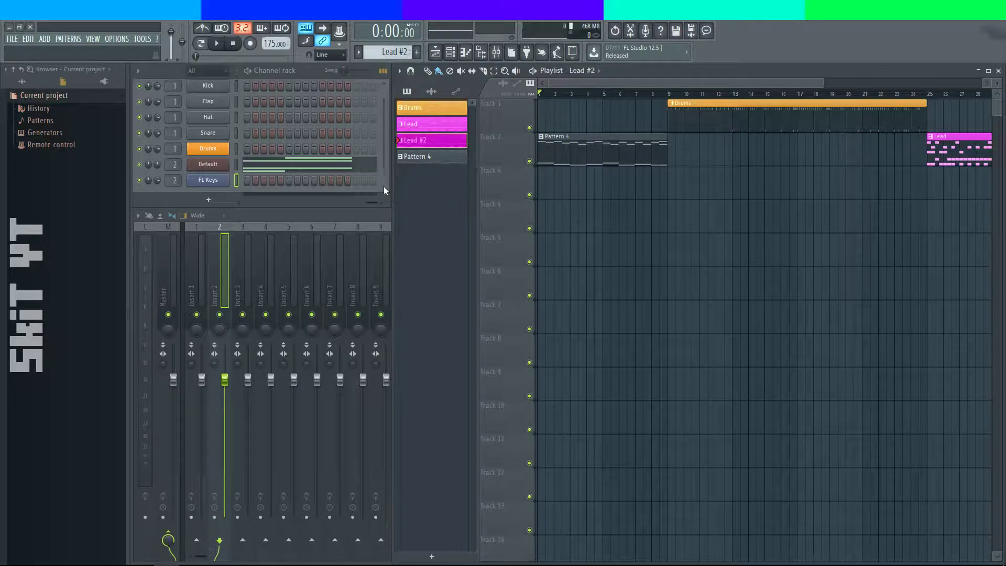
- Try random colors on the Lead #2 pattern
right_click(446, 143)
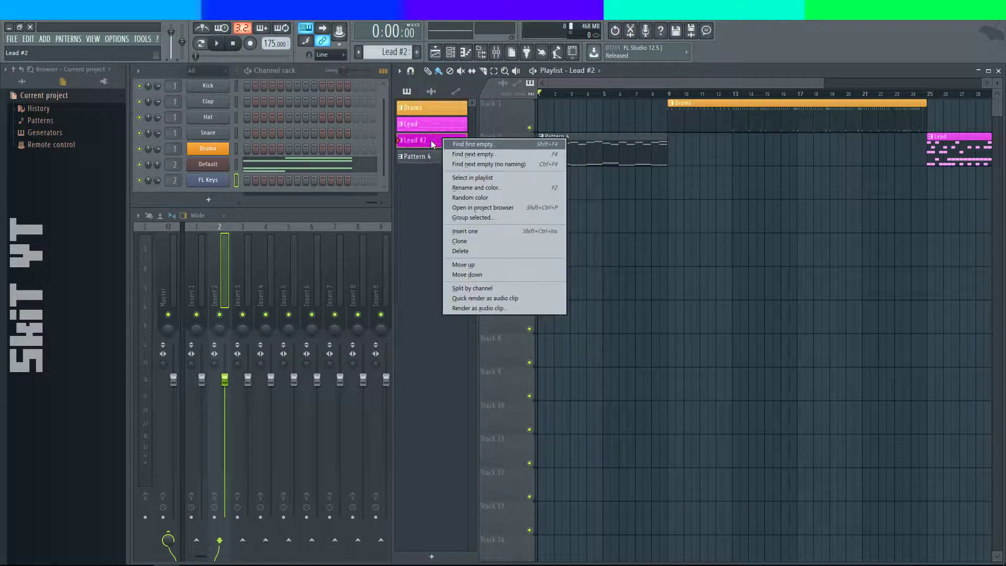
click(486, 197)
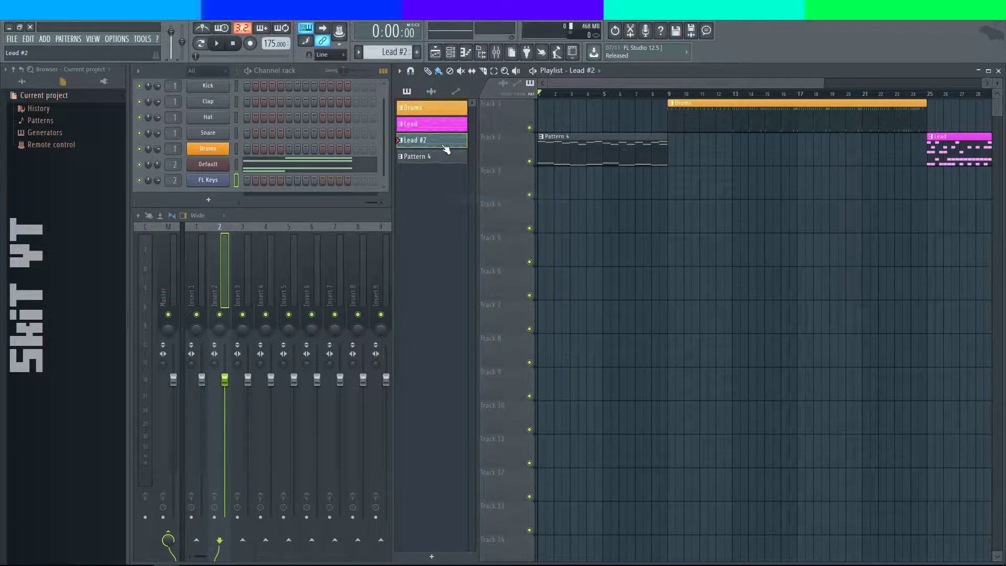
right_click(448, 146)
click(466, 200)
- Give the Lead #2 pattern the same bright magenta color as the Lead pattern, using a recently used color
right_click(443, 140)
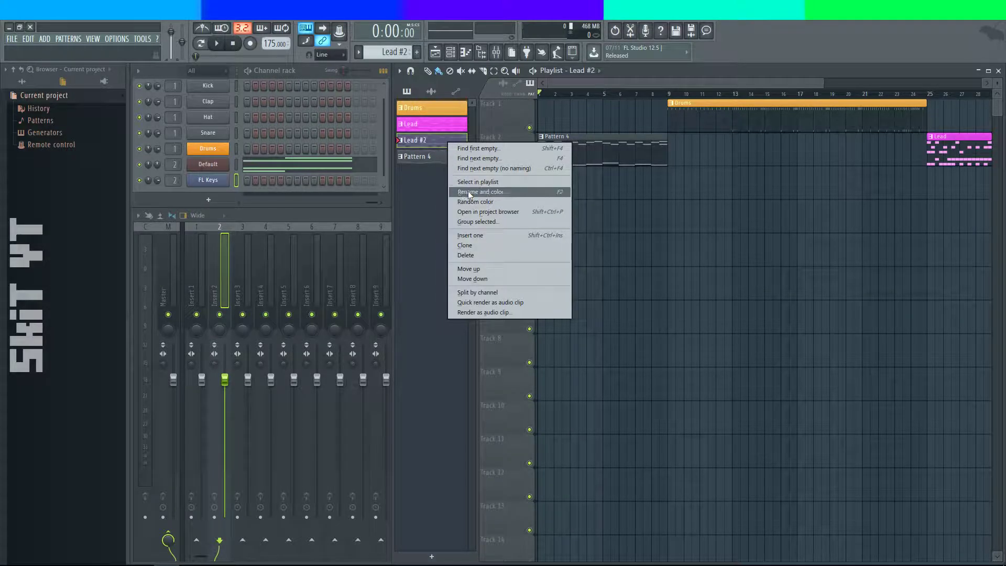
click(468, 191)
click(453, 185)
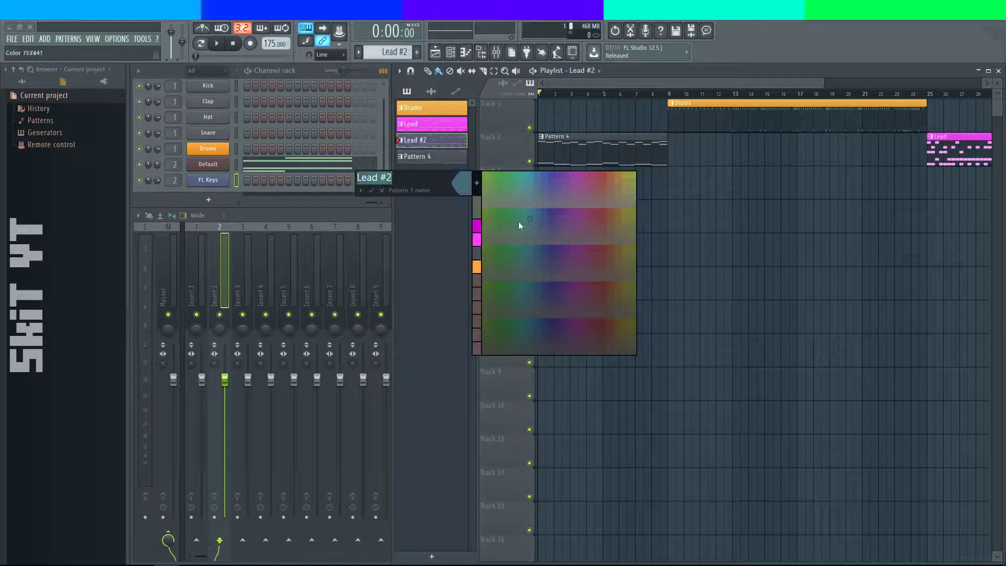
click(477, 228)
click(371, 190)
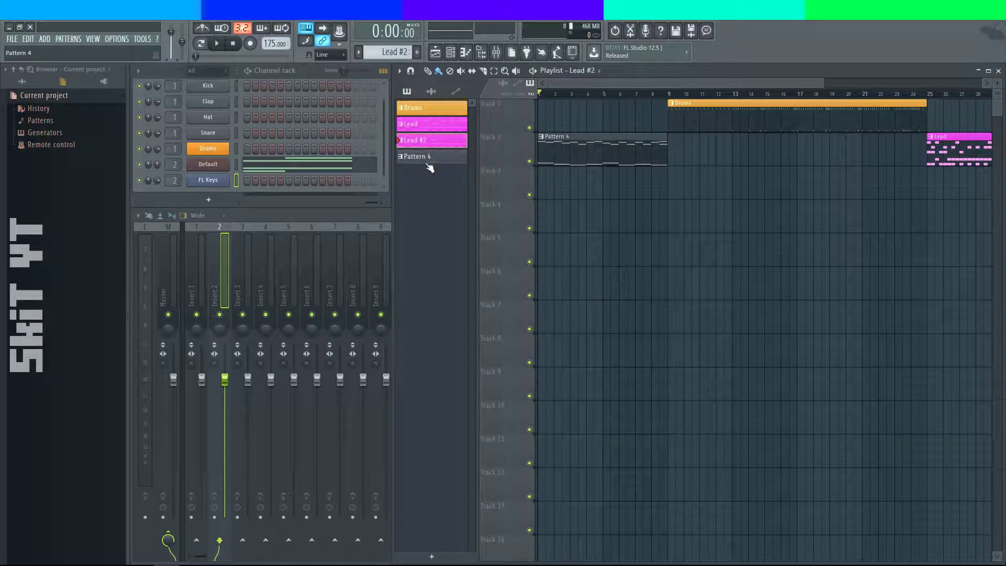
- Rename Pattern 4 to Piano Lead
right_click(427, 157)
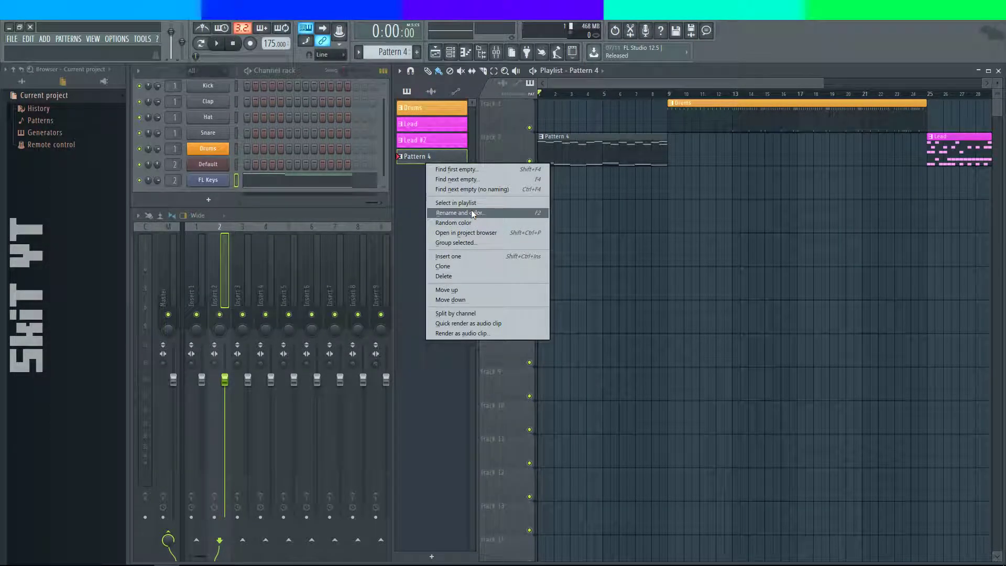
right_click(207, 181)
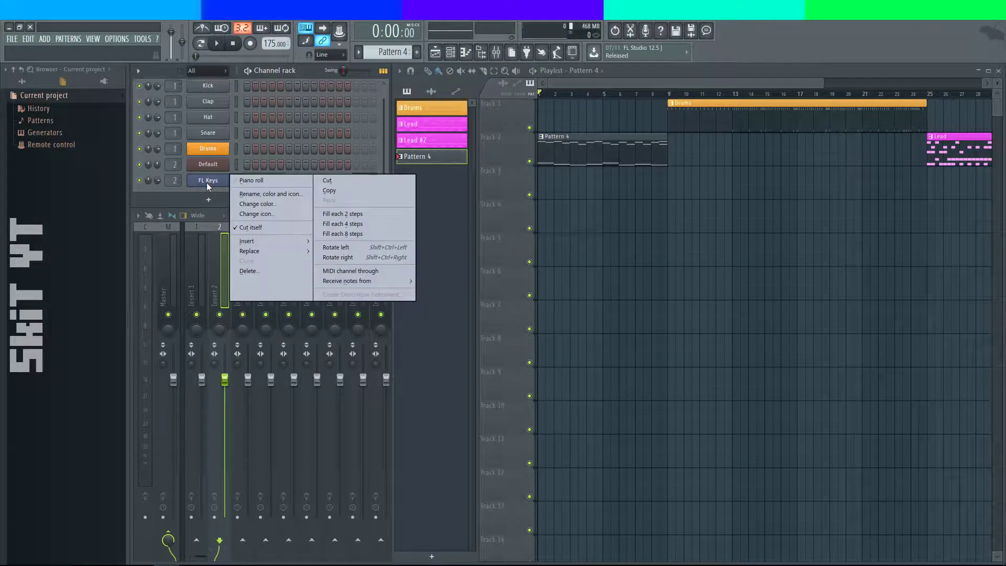
key(Escape)
right_click(425, 156)
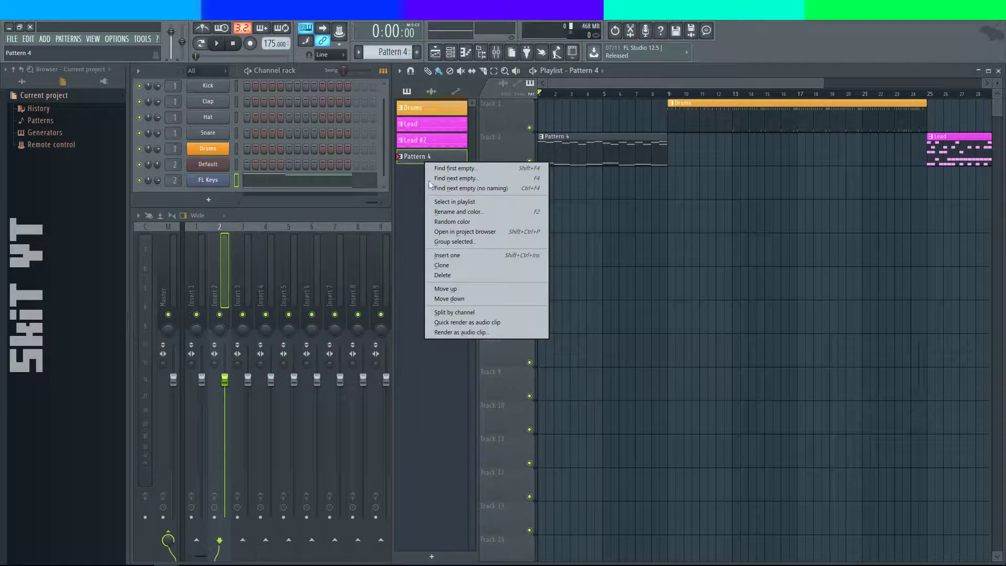
click(450, 212)
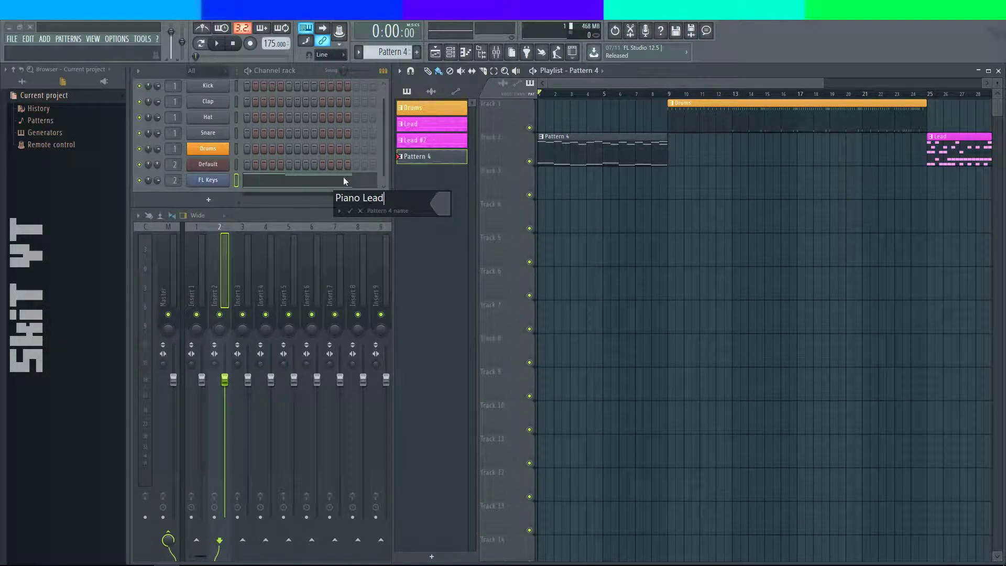
click(349, 211)
- Recolor the Piano Lead pattern to a light pink by raising the luminosity of the bright magenta used for the other leads
right_click(461, 162)
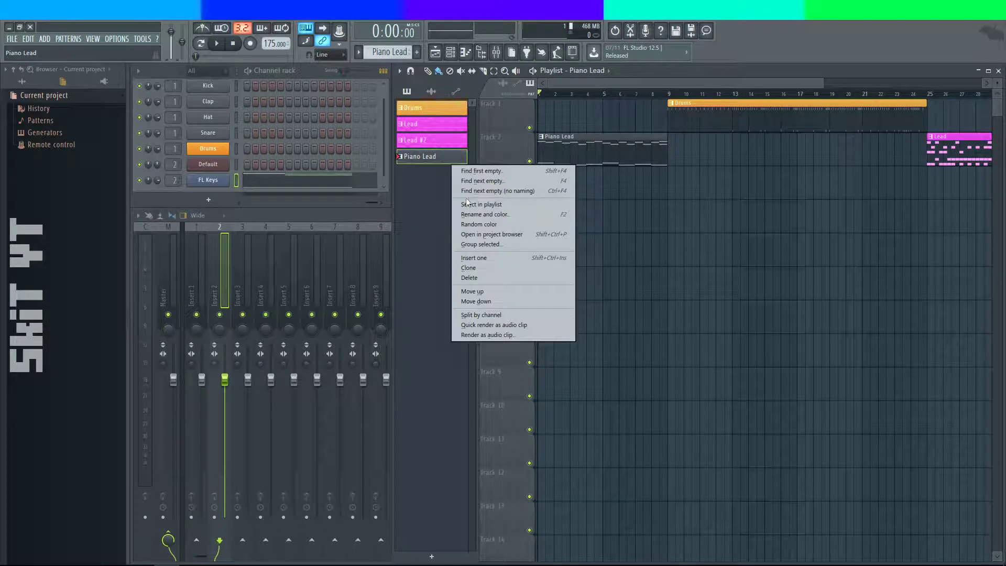
click(477, 214)
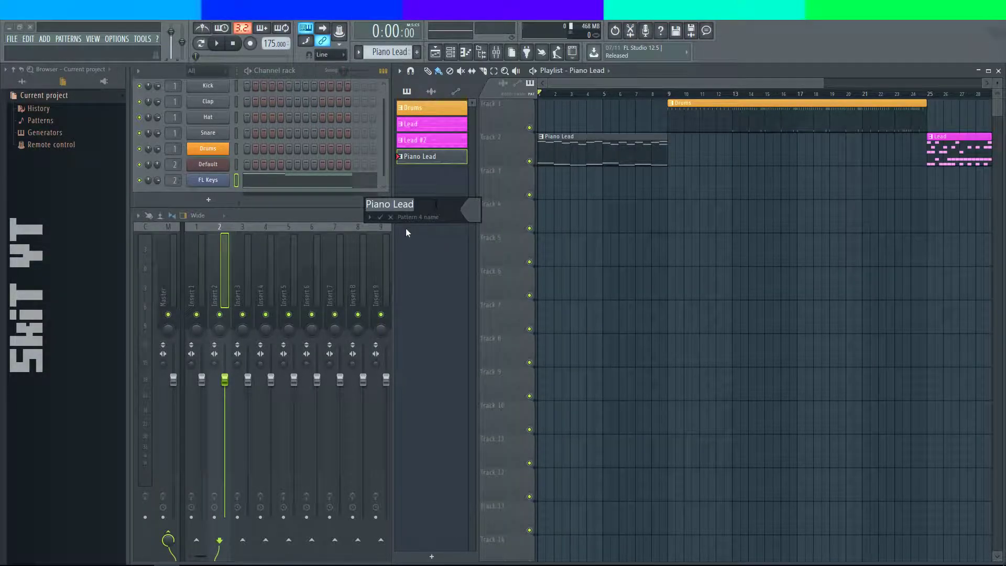
click(468, 211)
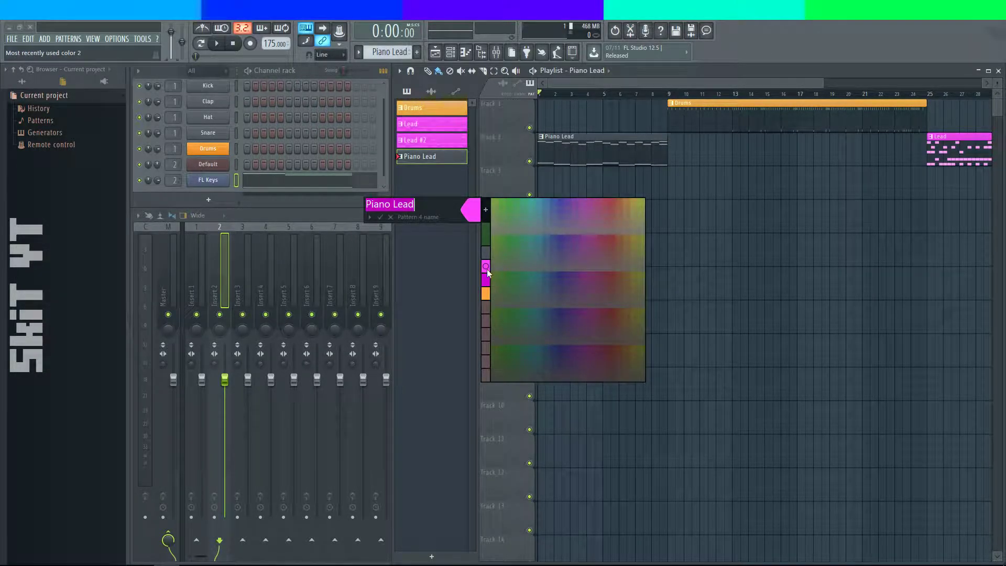
click(484, 206)
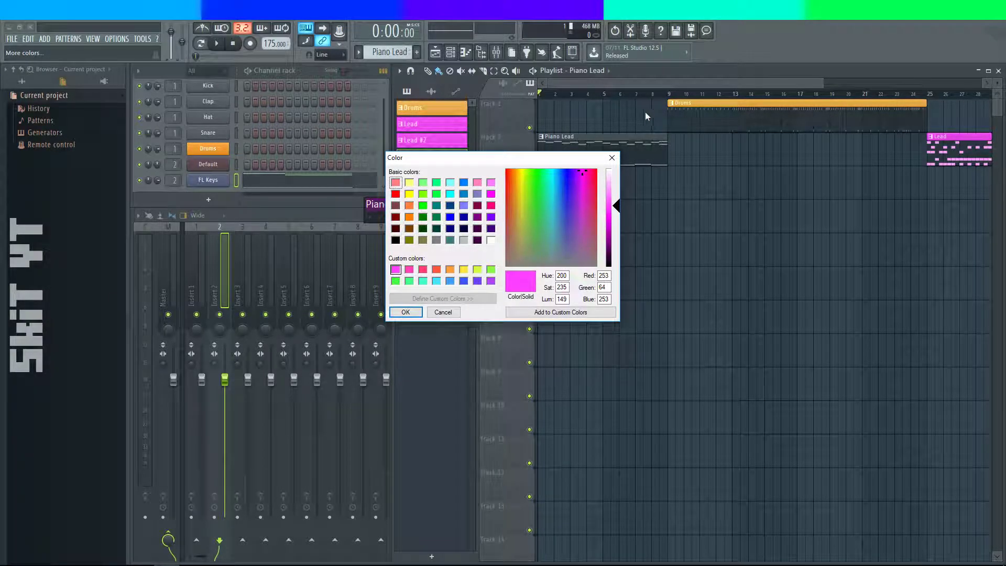
click(617, 209)
drag(617, 209, 617, 192)
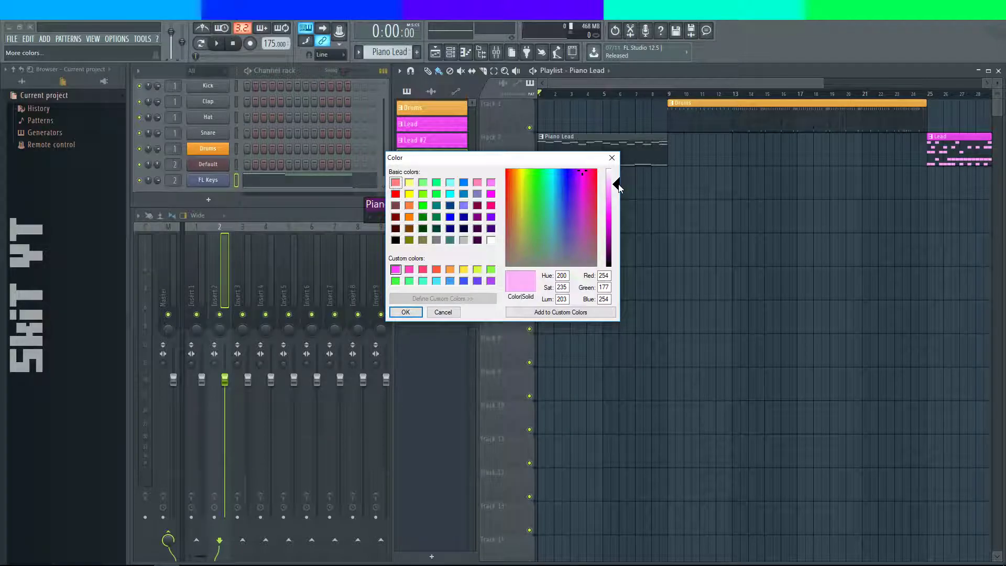
drag(618, 184, 619, 186)
click(406, 312)
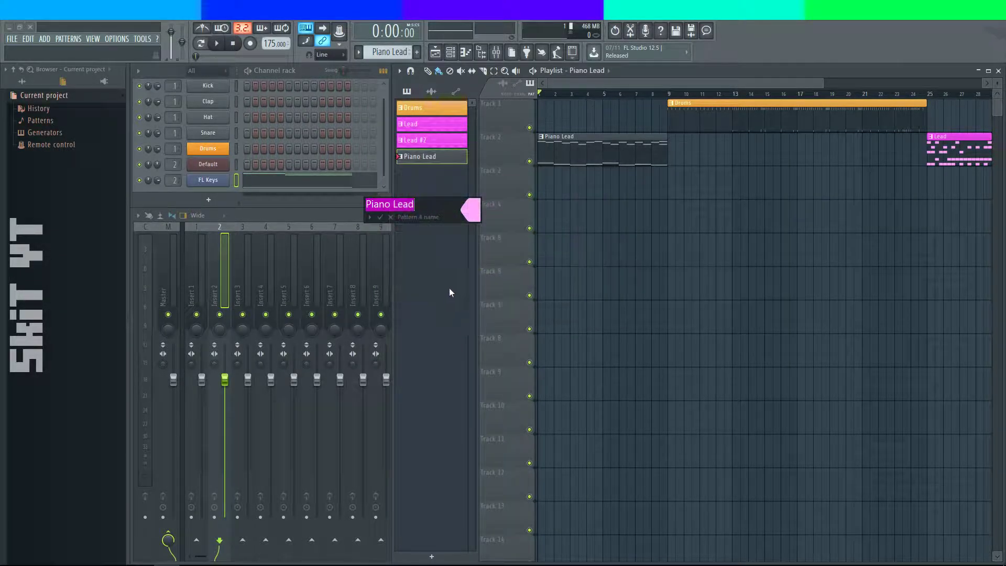
key(Return)
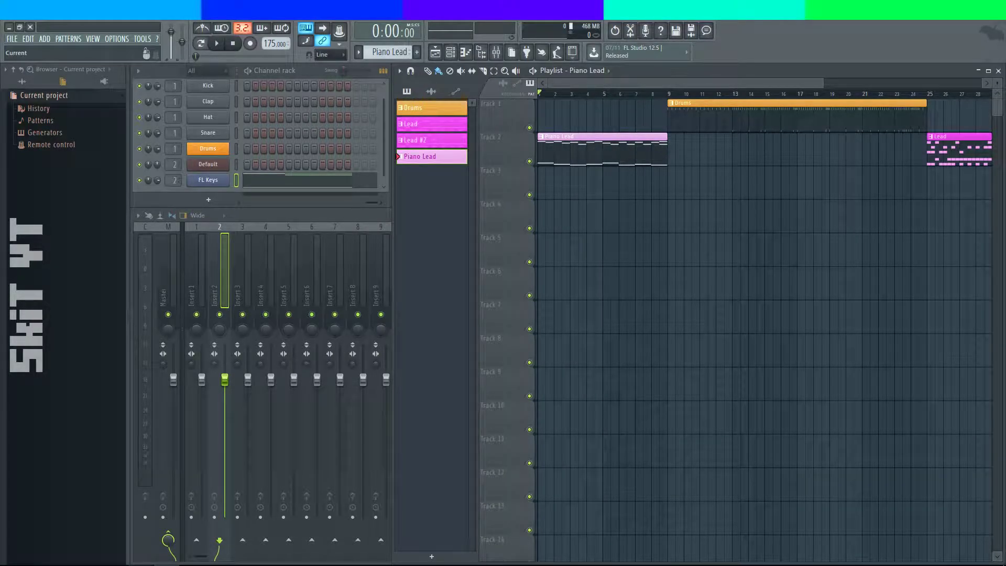
- Place two Lead #2 clips back to back on Track 2, starting at bars 9 and 17
key(alt+Tab)
key(alt+Tab)
click(436, 140)
click(687, 165)
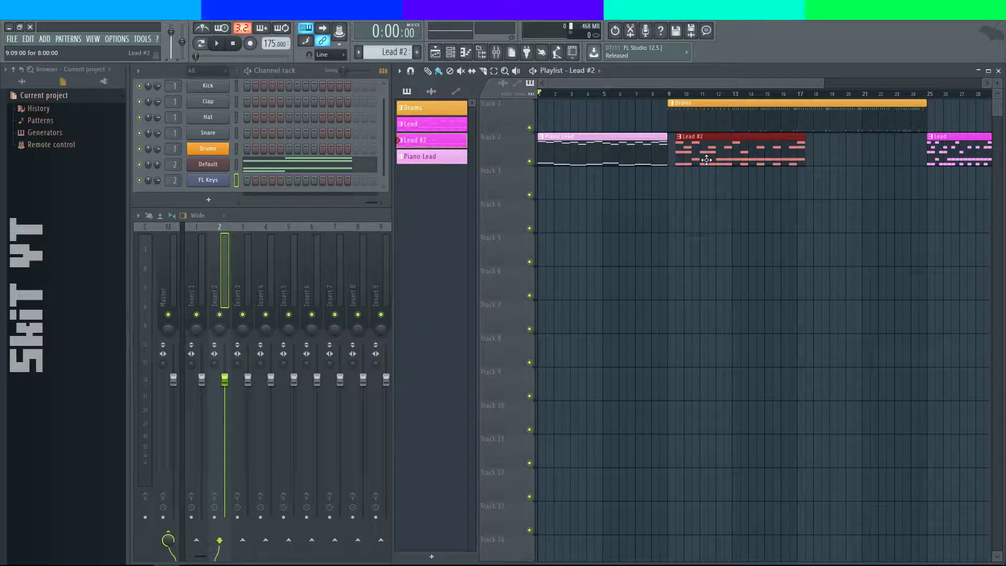
click(815, 152)
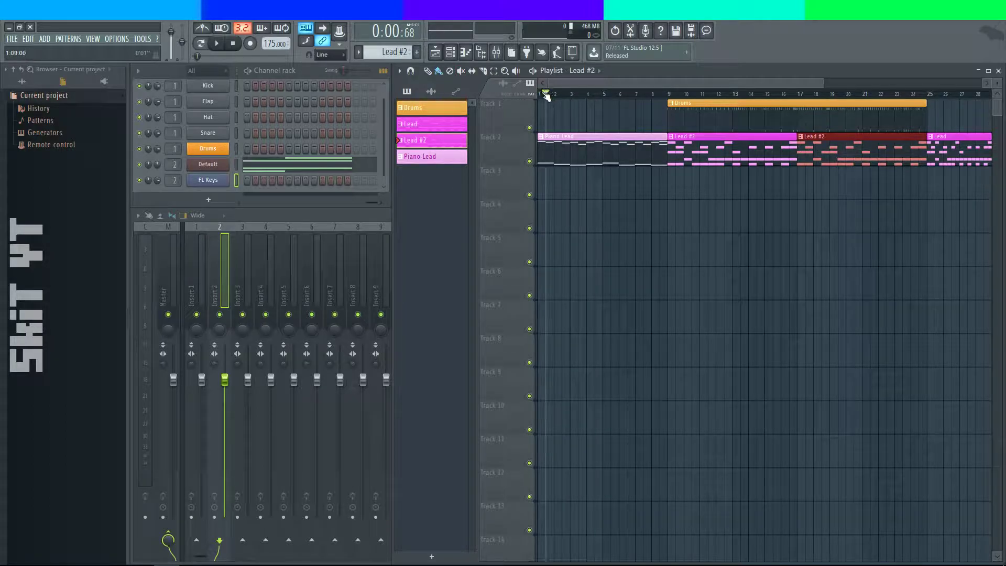
- Play through the arrangement from the start, and briefly replay its opening
click(217, 43)
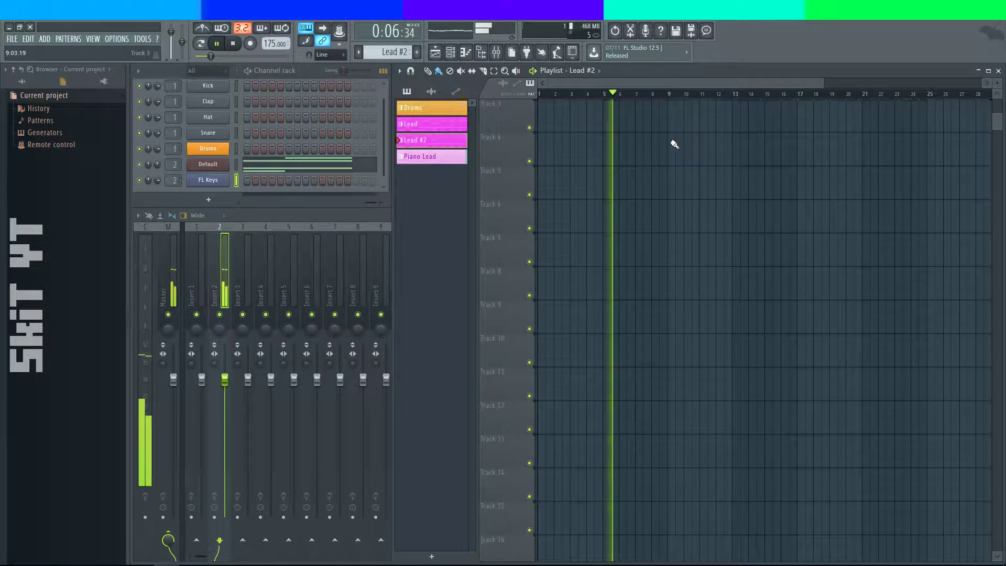
drag(833, 88, 963, 110)
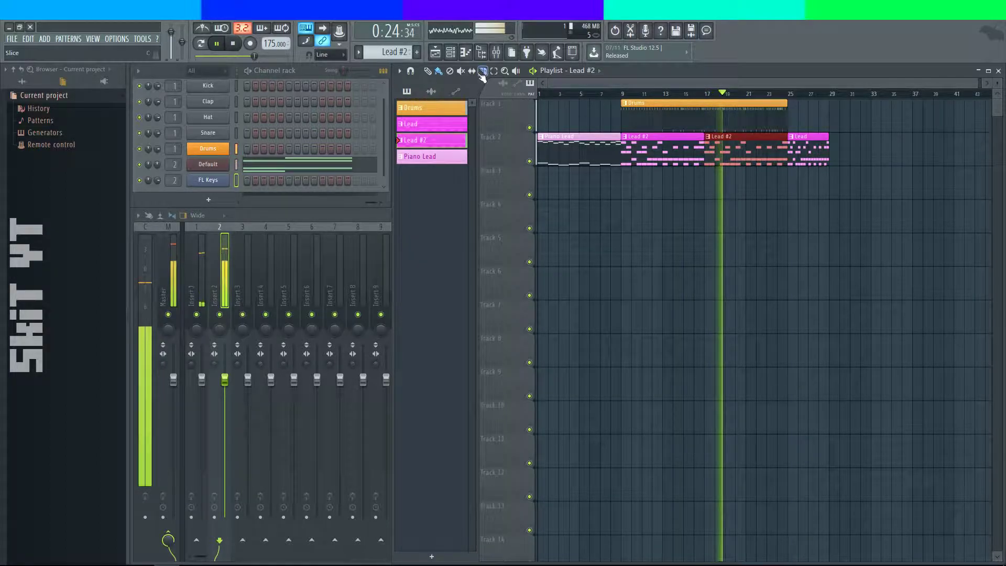
click(241, 44)
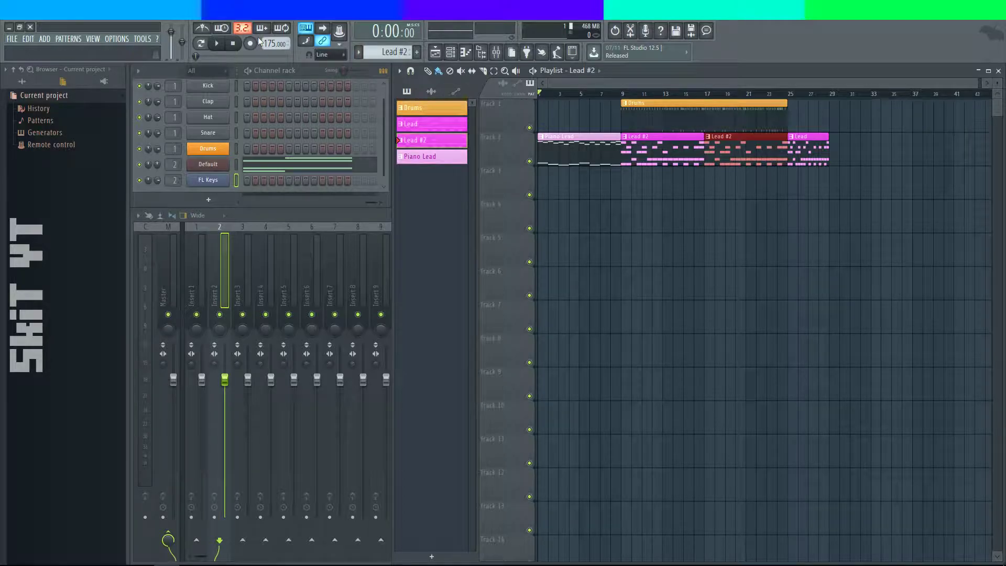
click(217, 43)
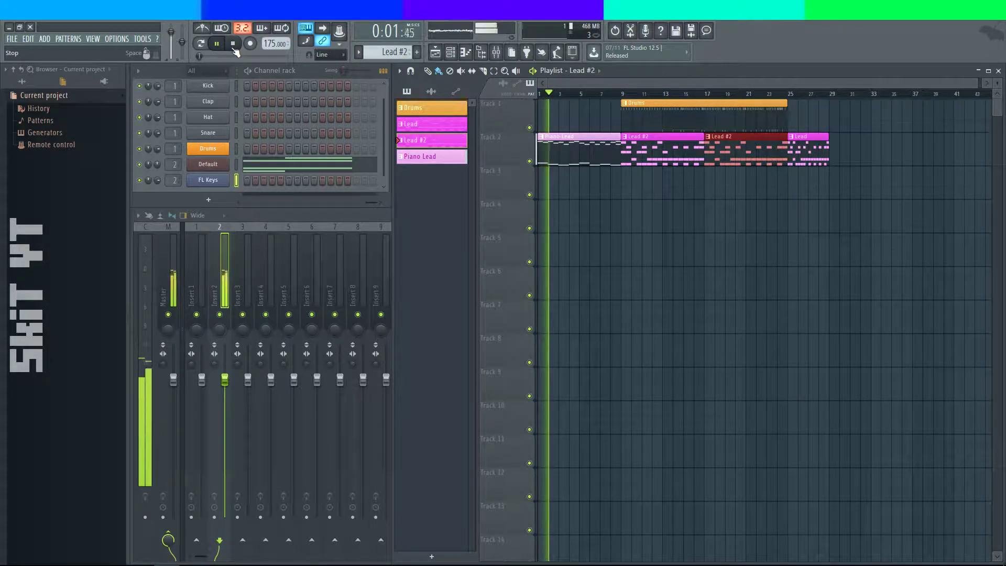
click(235, 46)
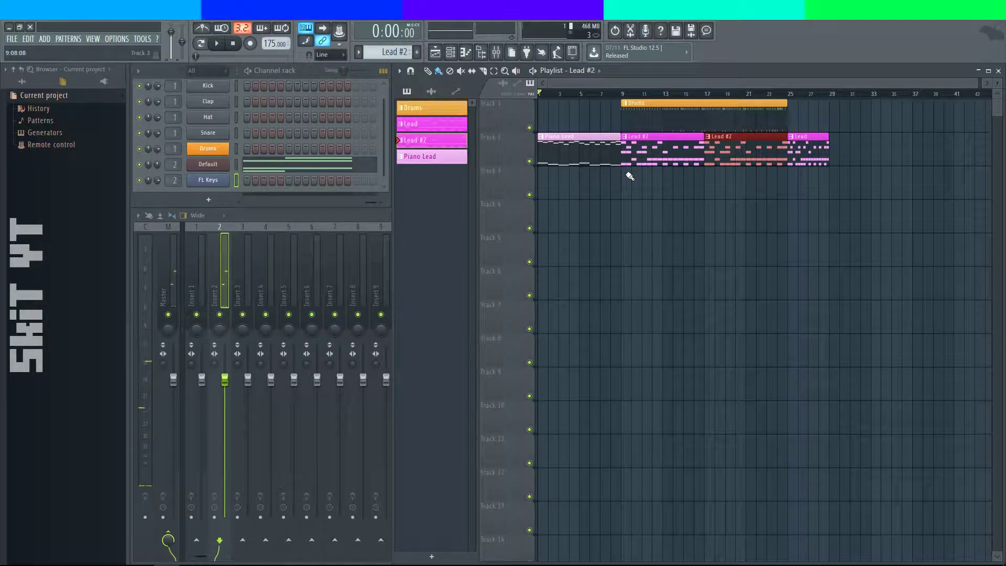
click(638, 185)
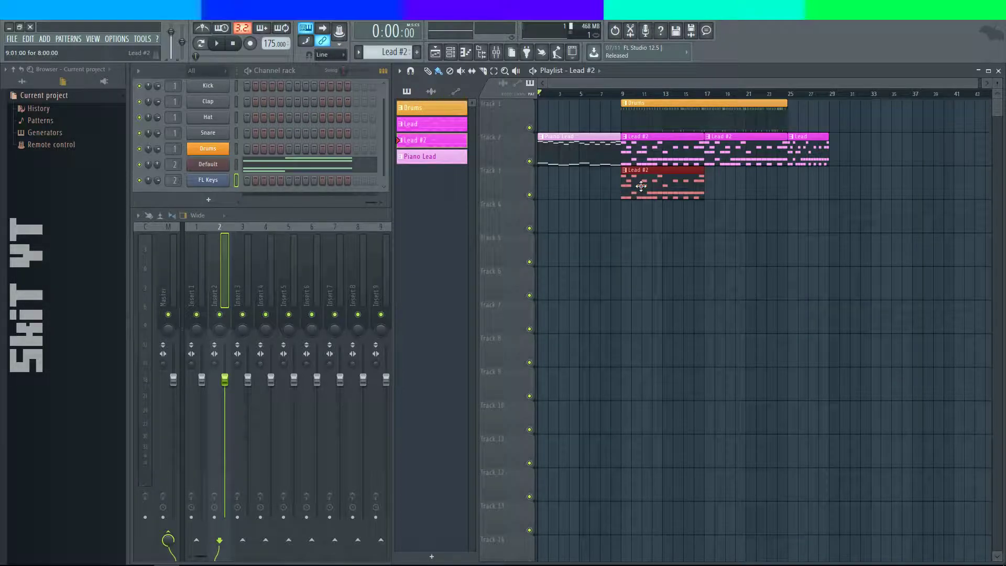
right_click(643, 186)
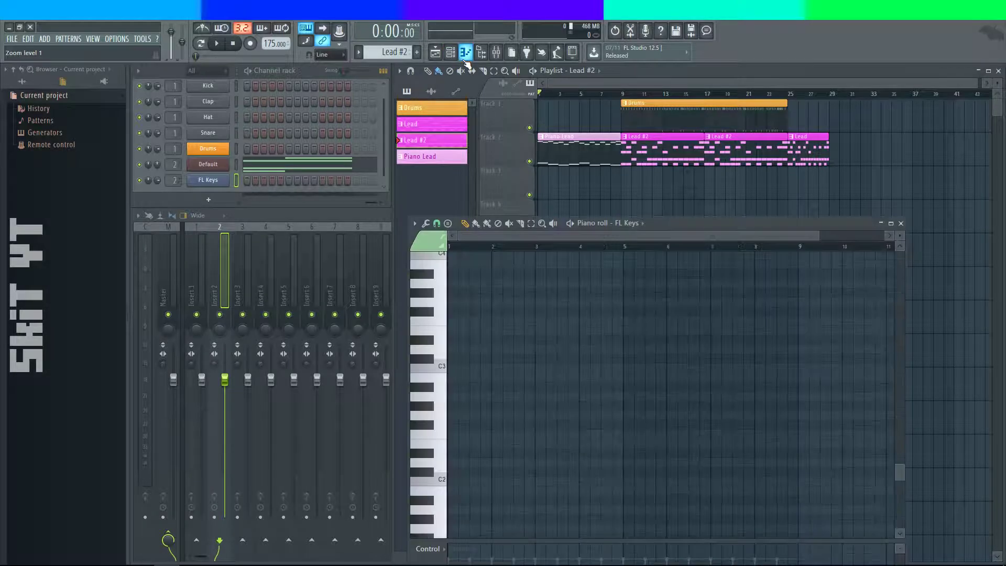
click(465, 52)
click(465, 54)
click(420, 156)
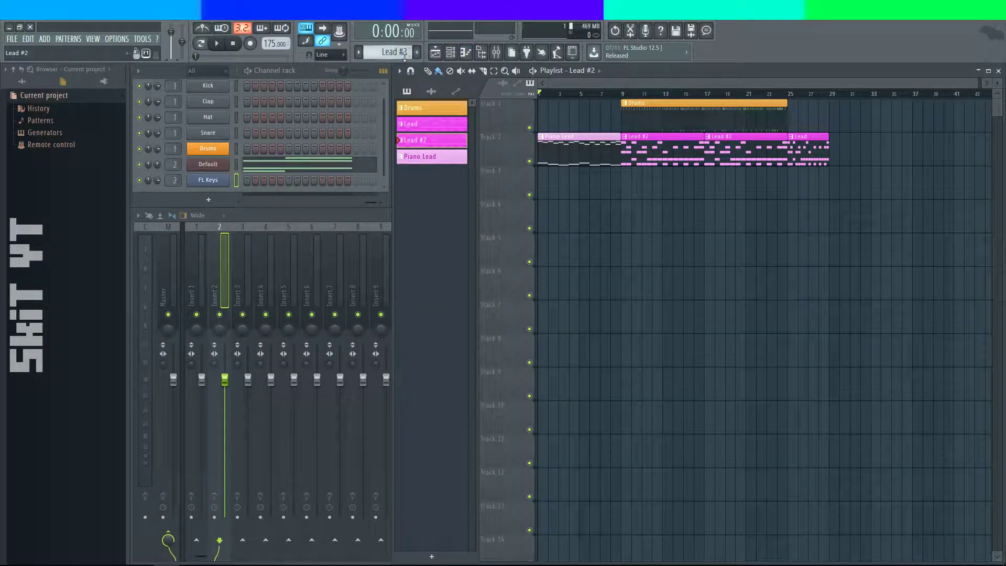
- Create a new empty pattern after Piano Lead
click(417, 51)
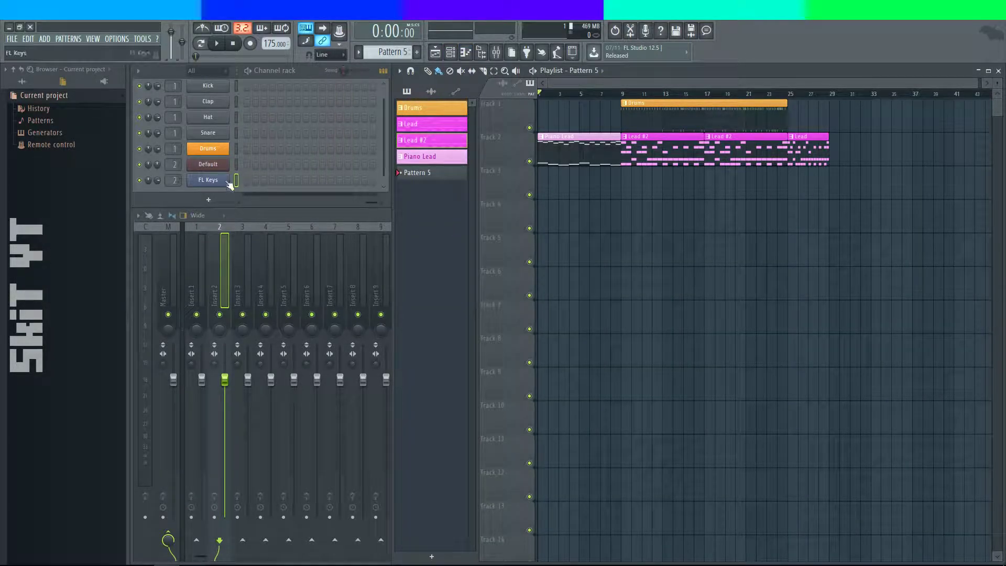
click(208, 199)
click(178, 200)
click(203, 164)
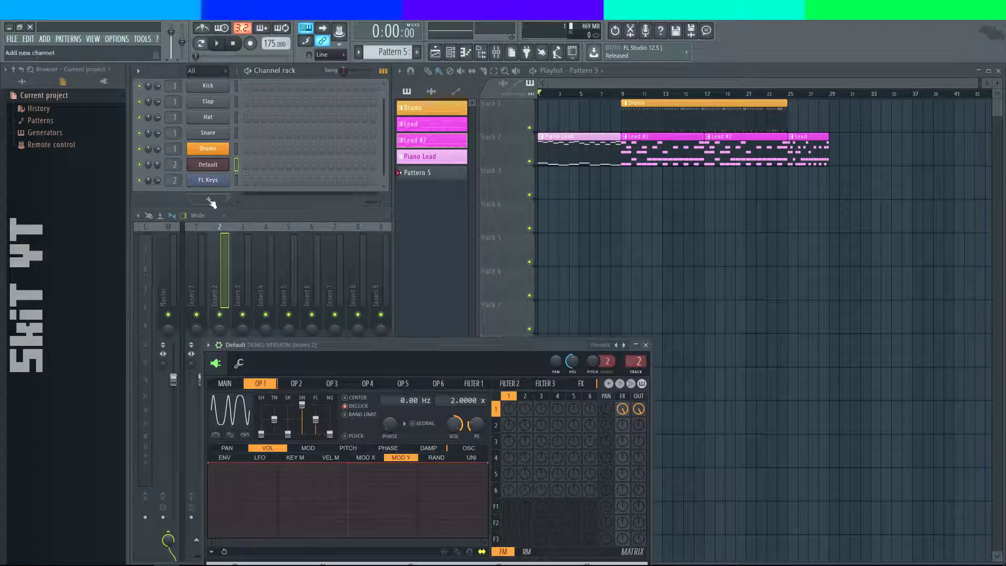
click(645, 345)
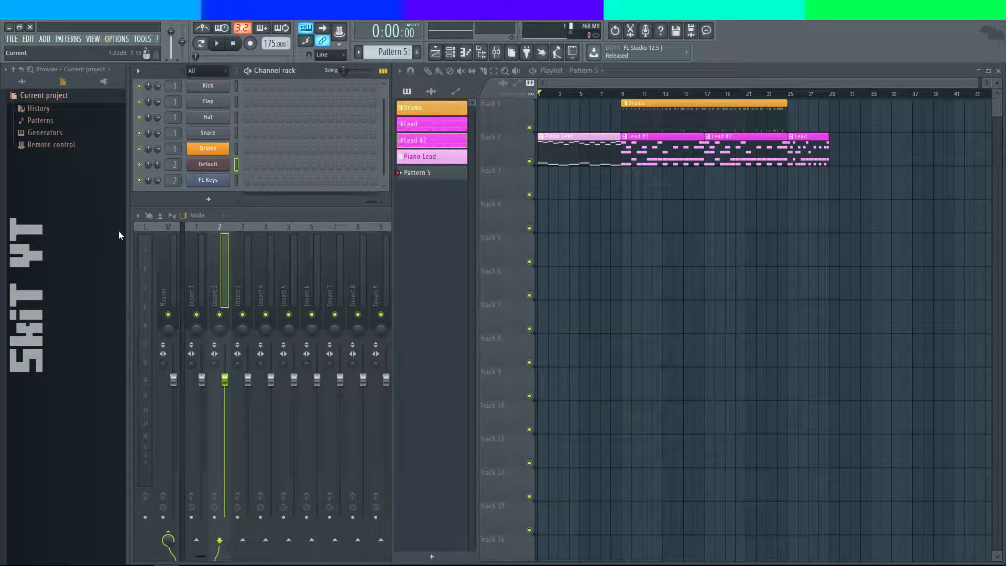
- Add a Harmless synth channel and audition its sound with a note
click(208, 199)
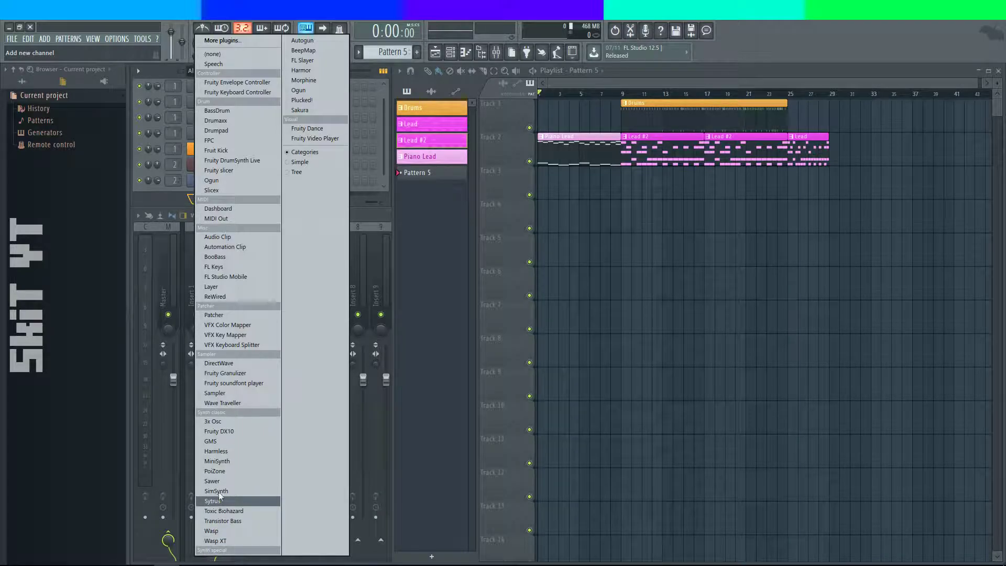
click(217, 452)
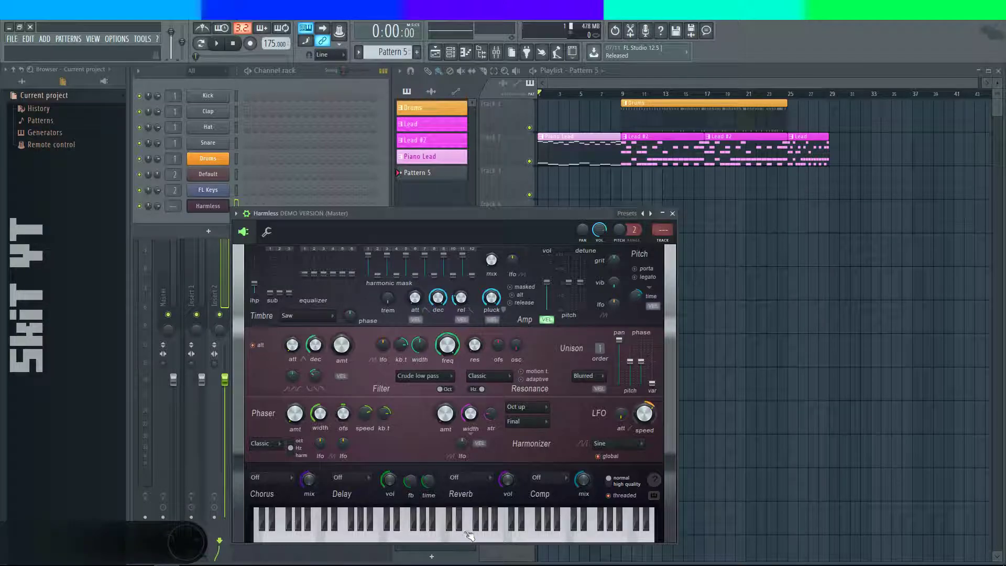
click(445, 534)
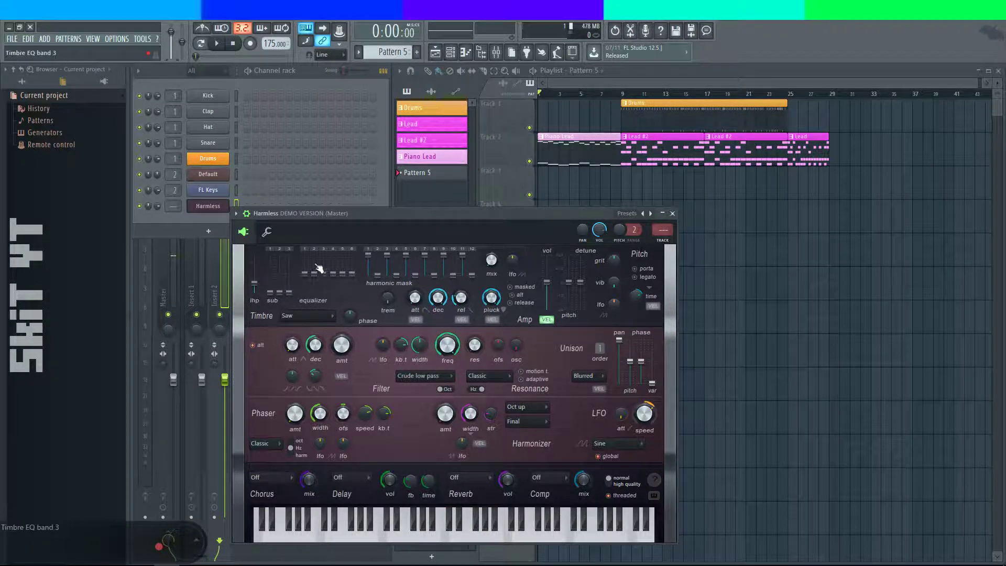
- Load the Default preset in Harmless and raise its filter frequency
click(235, 213)
mouse_move(262, 244)
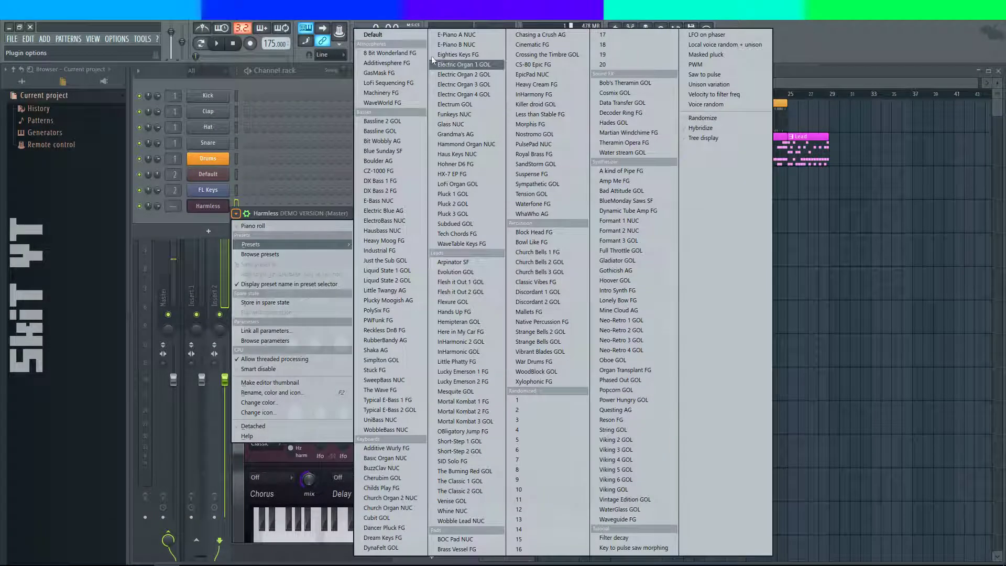
click(403, 33)
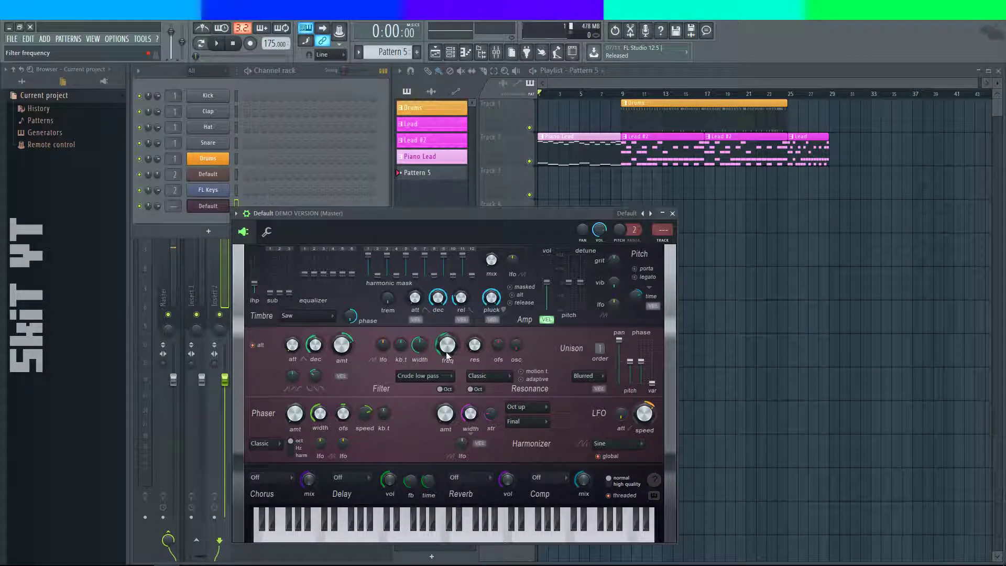
drag(447, 356, 458, 360)
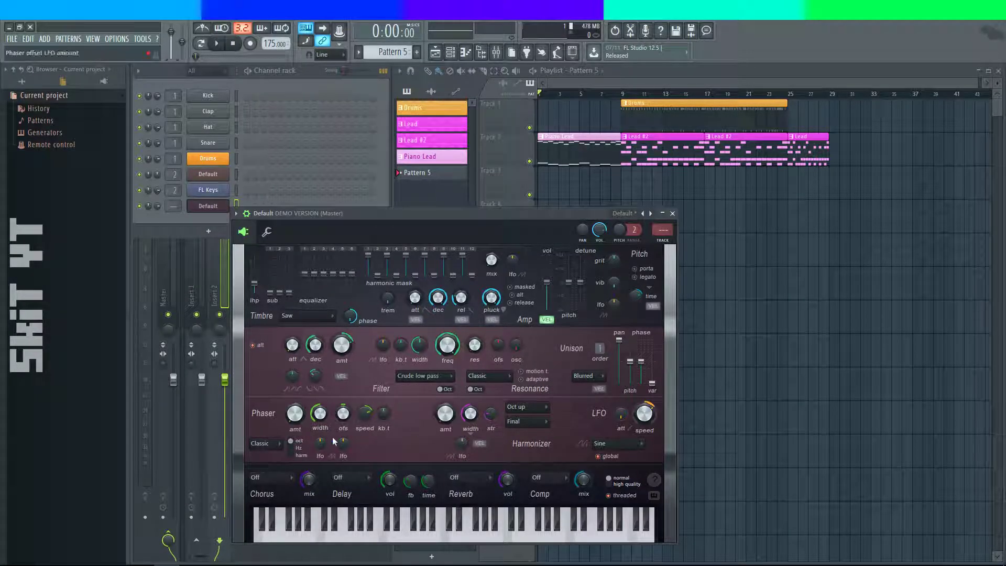
key(z)
- Place a clip of the new pattern on Track 3 at bar 9 and open the Harmless channel's piano roll
click(630, 189)
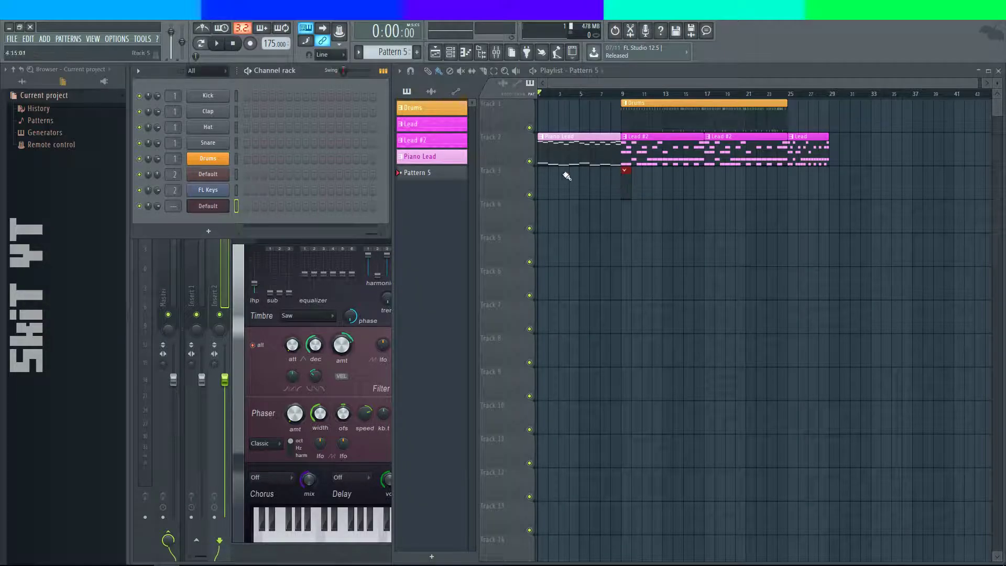
key(F7)
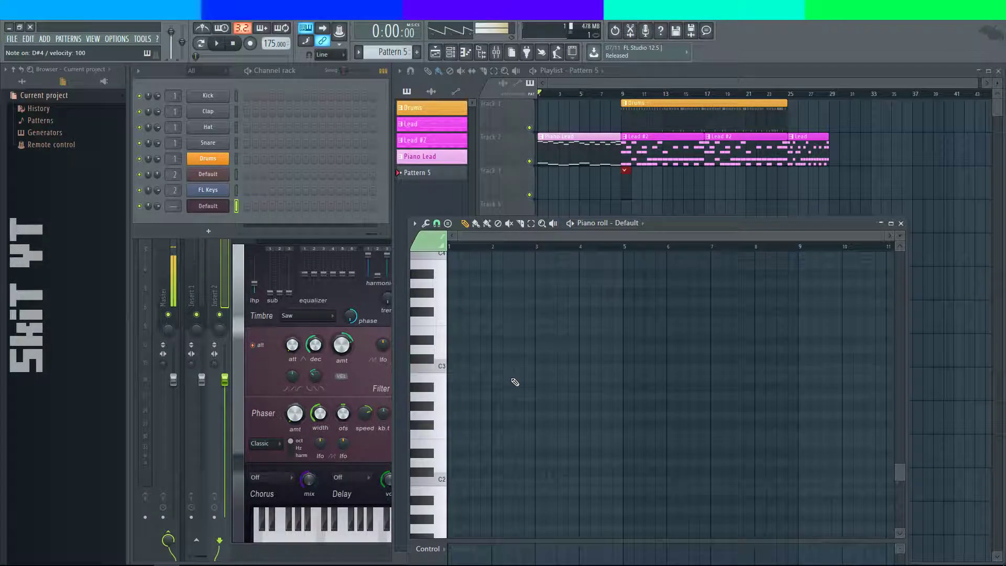
- Draw eight one-bar notes in bars 1 to 8: F#4, D#4, C#4, D#4, F#4, C#4, D#4 and C#4
scroll(581, 357, down, 4)
scroll(591, 414, up, 8)
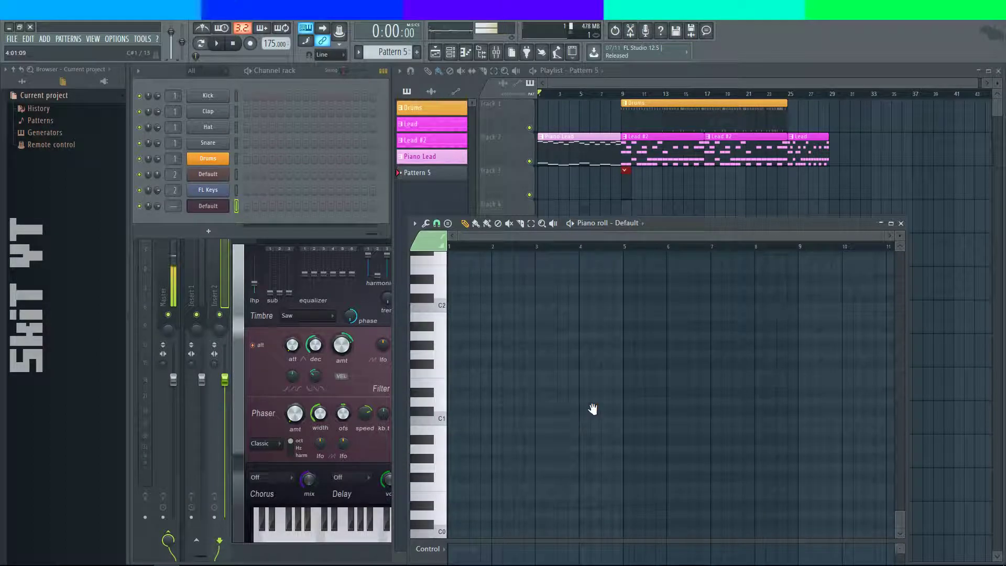
click(464, 360)
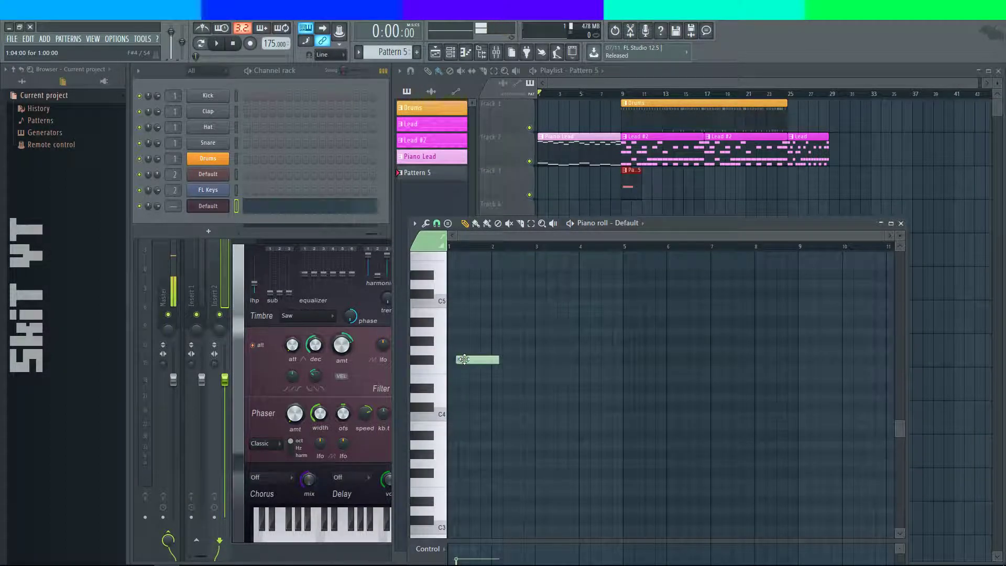
click(500, 389)
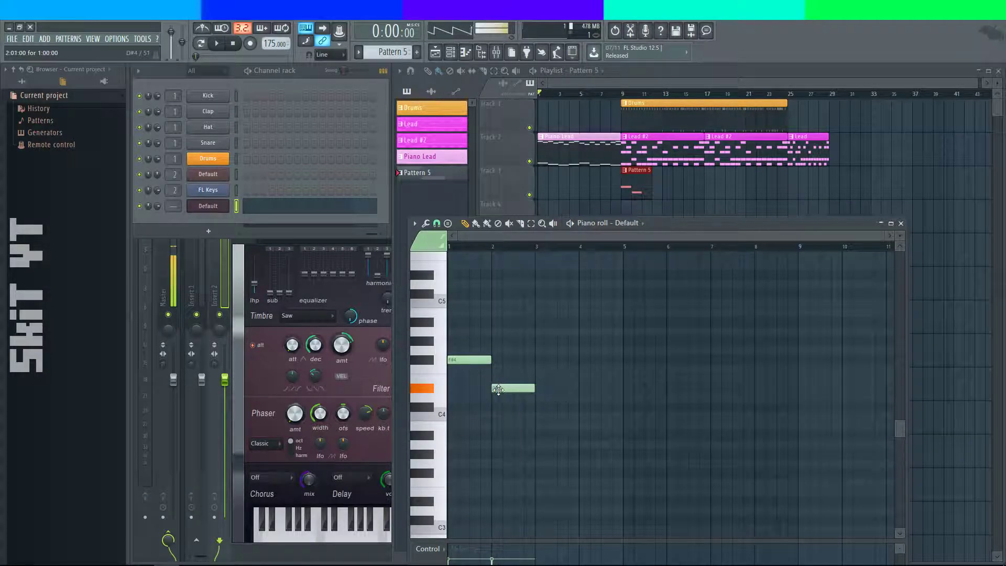
click(549, 408)
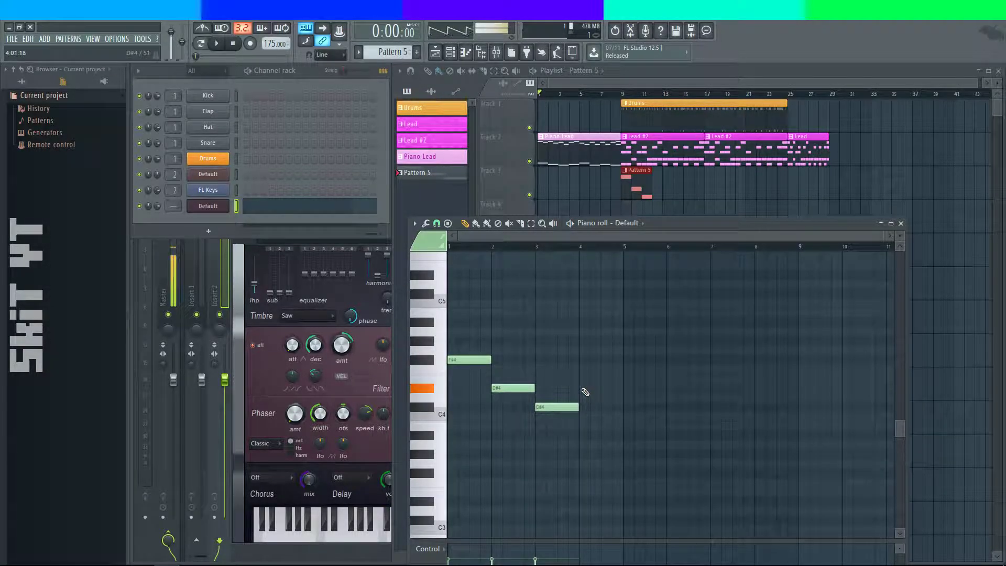
click(585, 391)
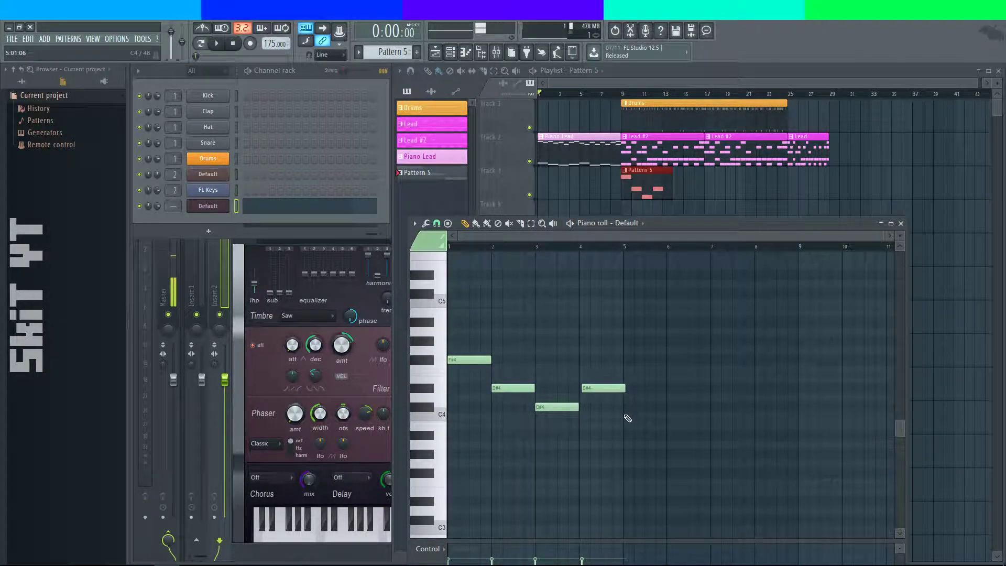
click(626, 360)
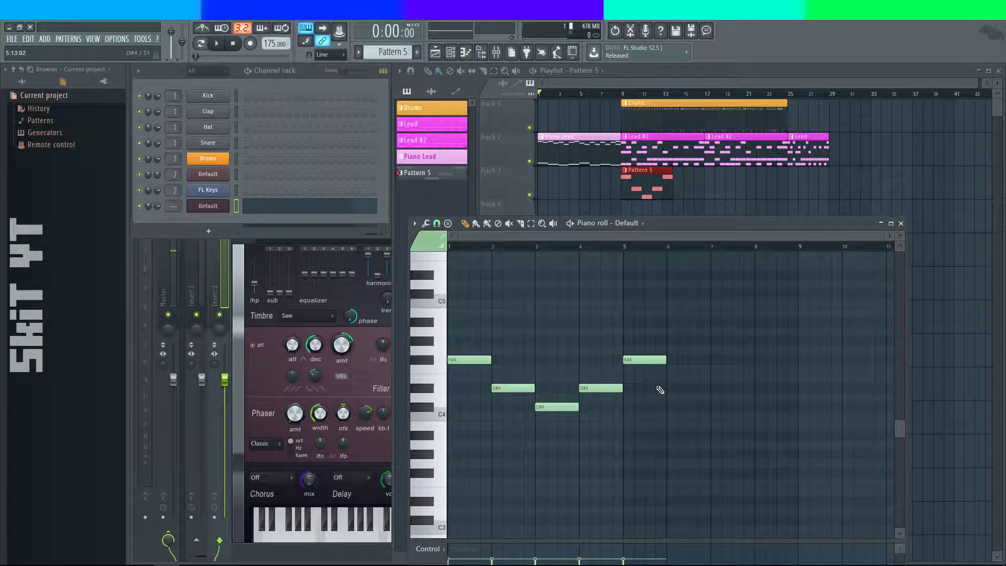
click(669, 407)
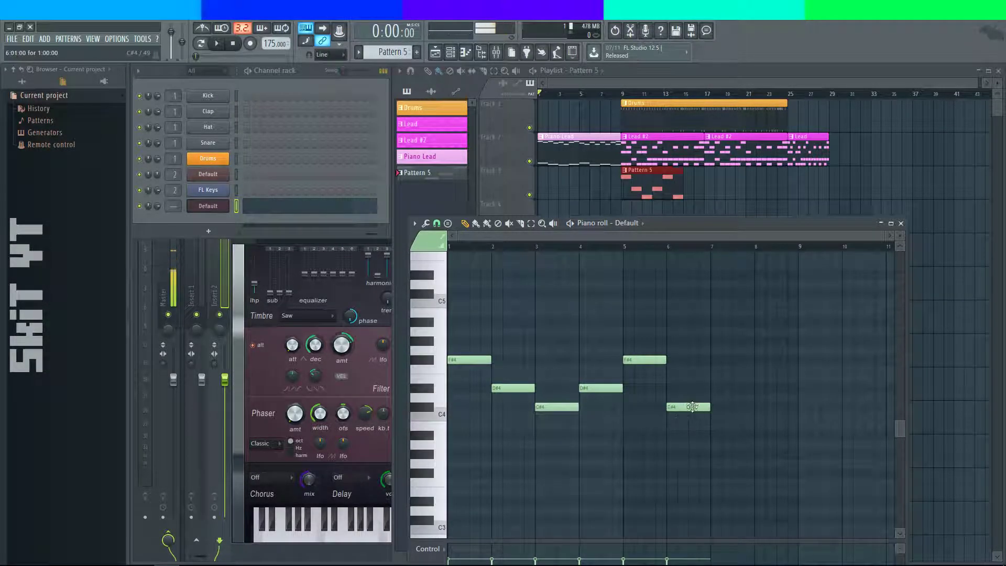
click(714, 387)
click(757, 407)
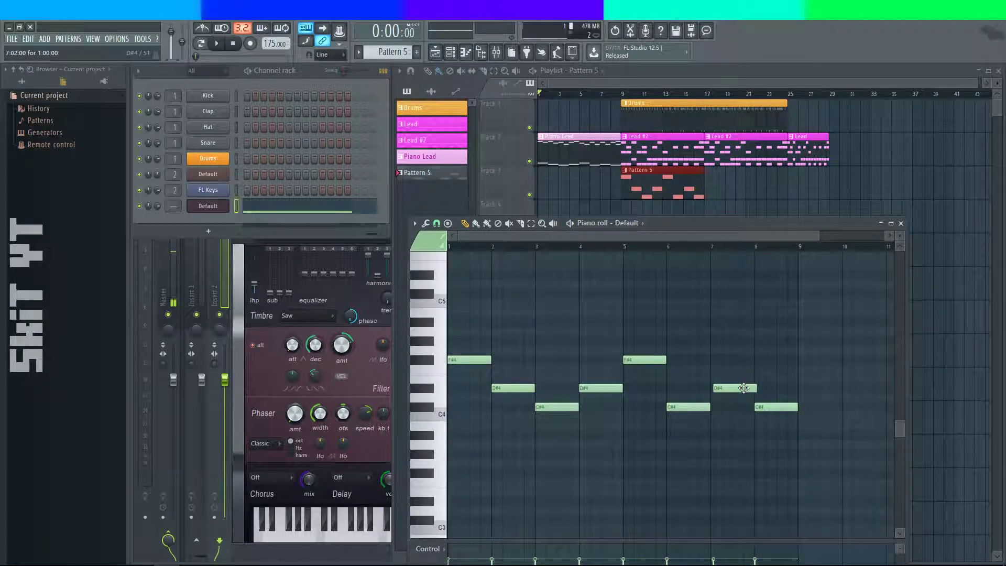
click(901, 223)
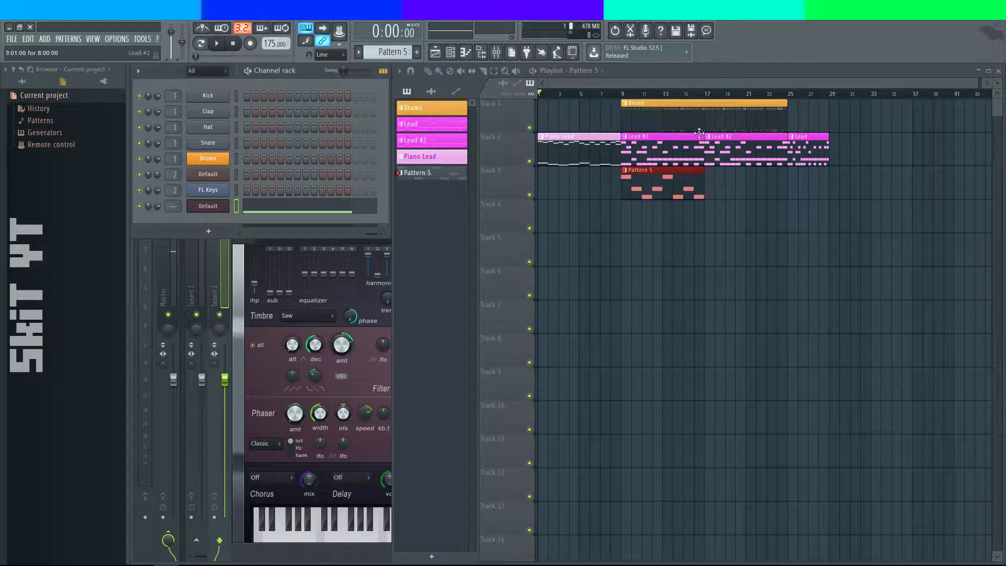
- Play the arrangement from bar 9 to hear the new notes with the lead and drums
click(627, 94)
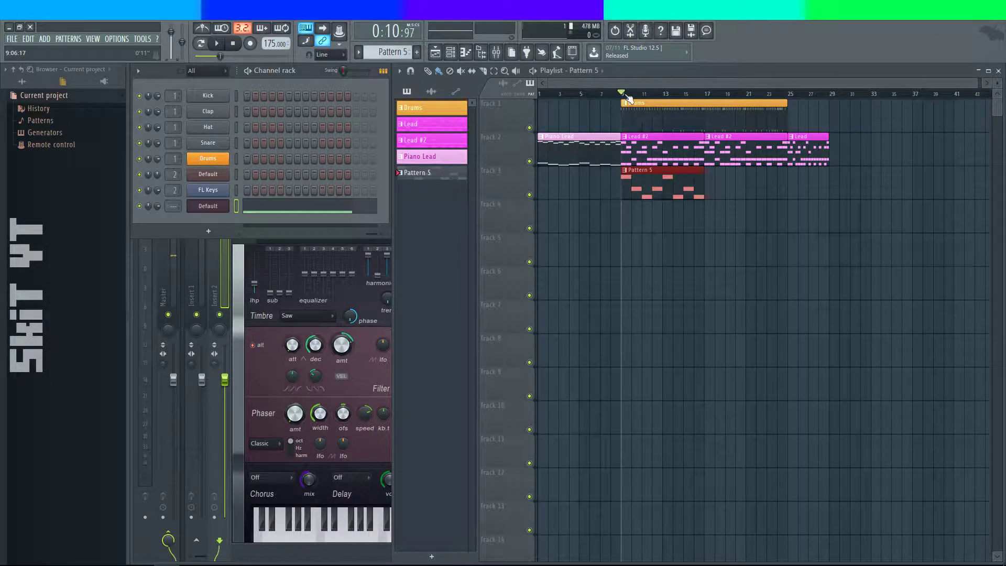
click(225, 44)
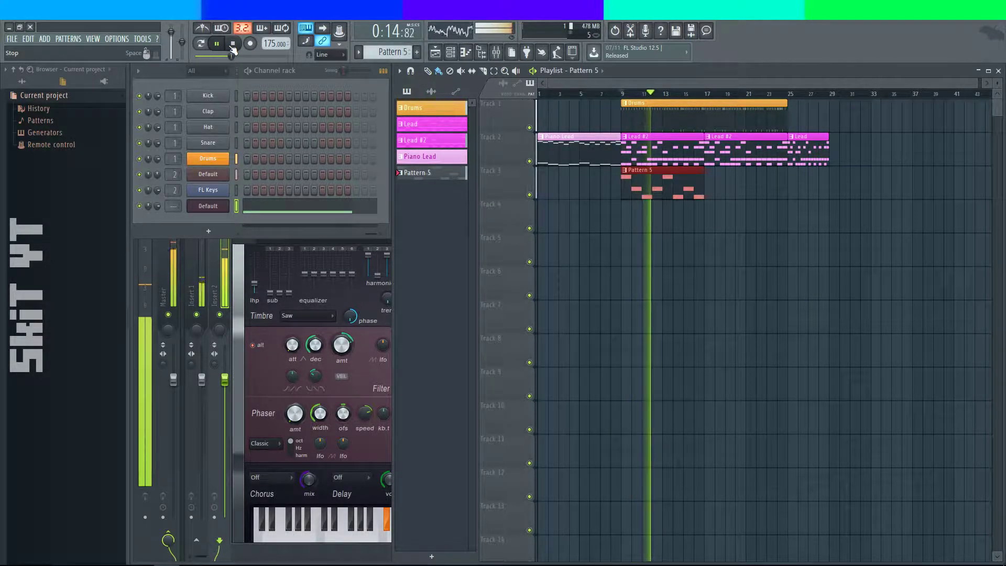
click(232, 45)
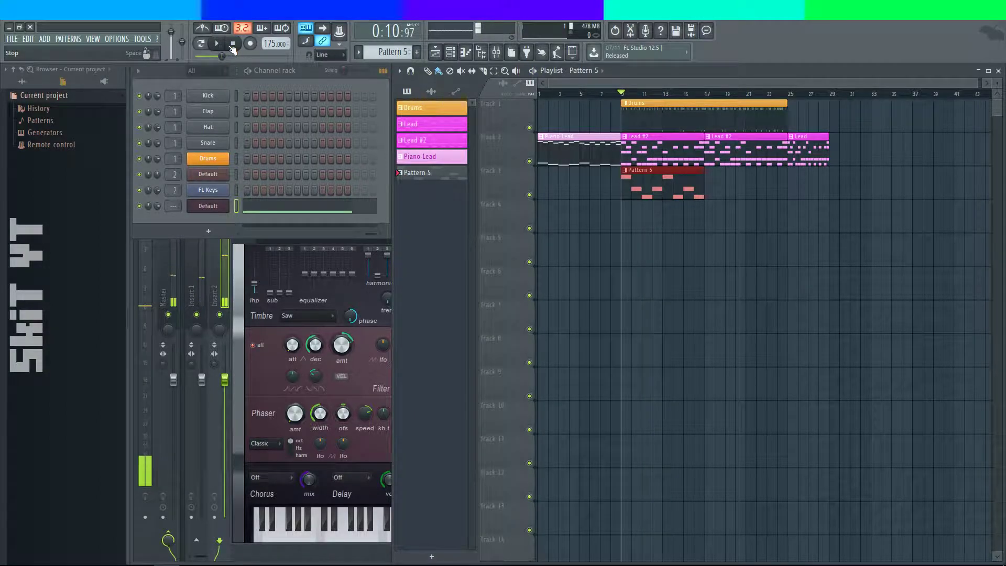
- Switch to the YouTube live dashboard to check the stream and chat, and return to FL Studio
click(266, 351)
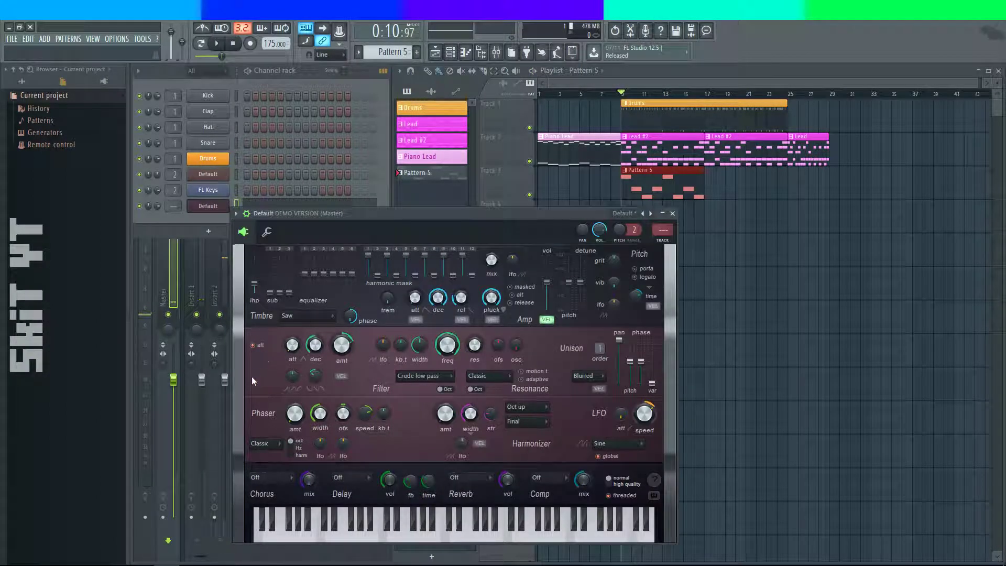
key(alt+Tab)
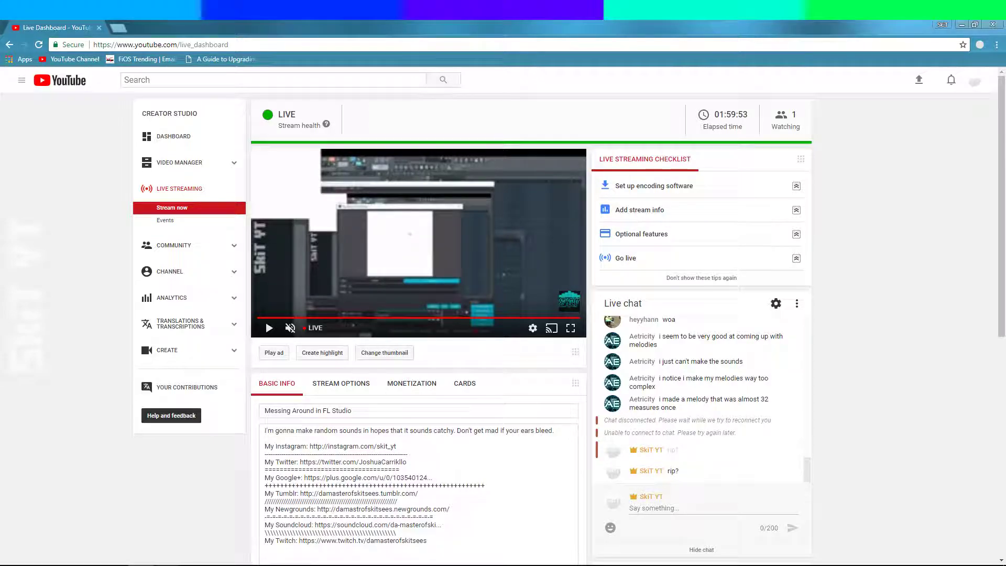
click(167, 564)
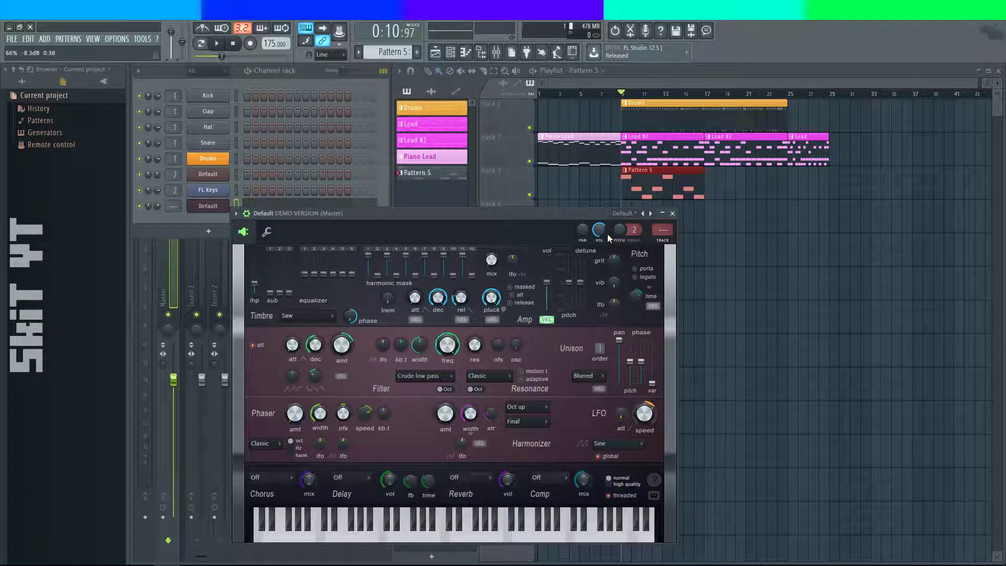
- Open the new Harmless pattern's piano roll and play that pattern on its own
key(z)
double_click(649, 179)
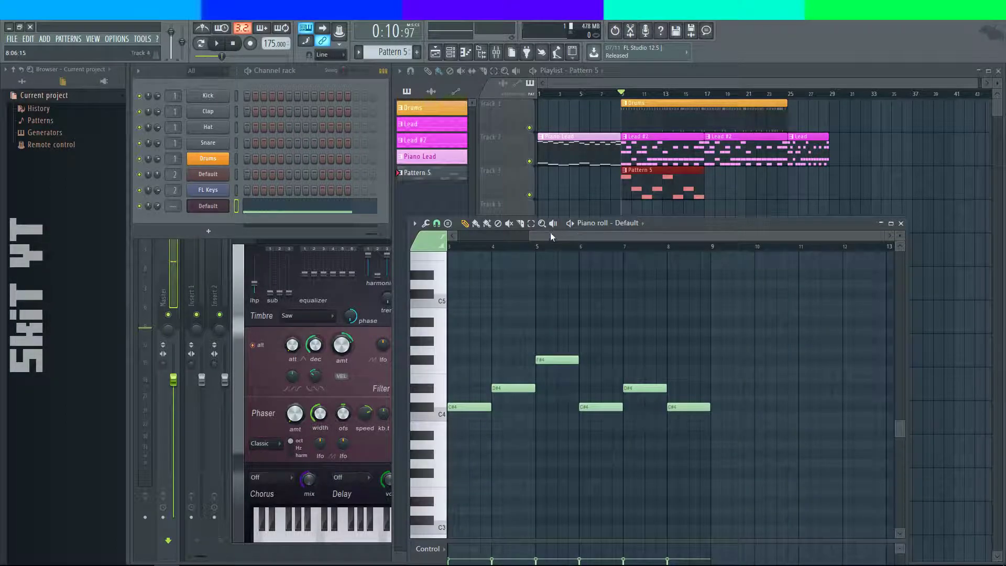
key(space)
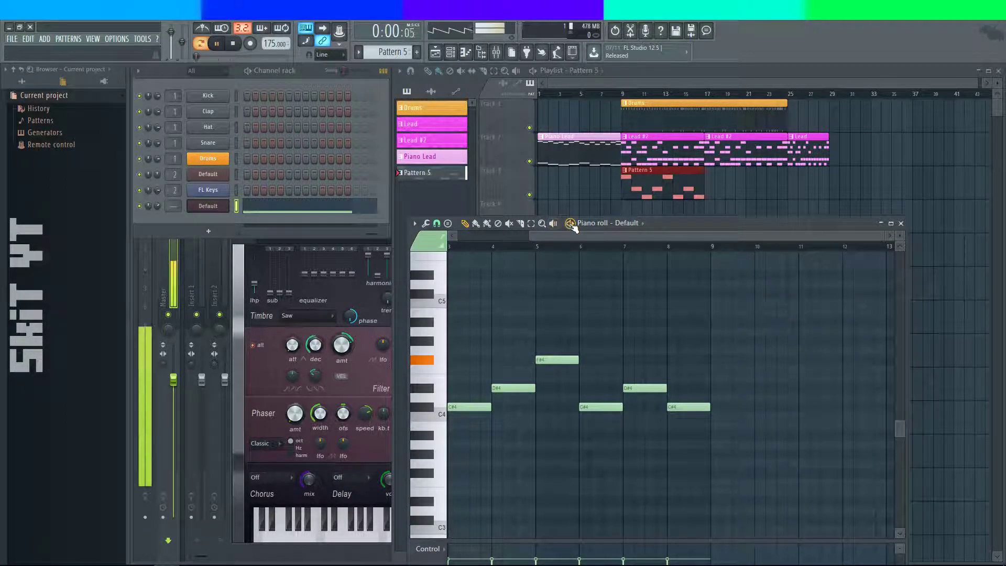
- Set the Harmless reverb to Classic and play the pattern with it
click(367, 296)
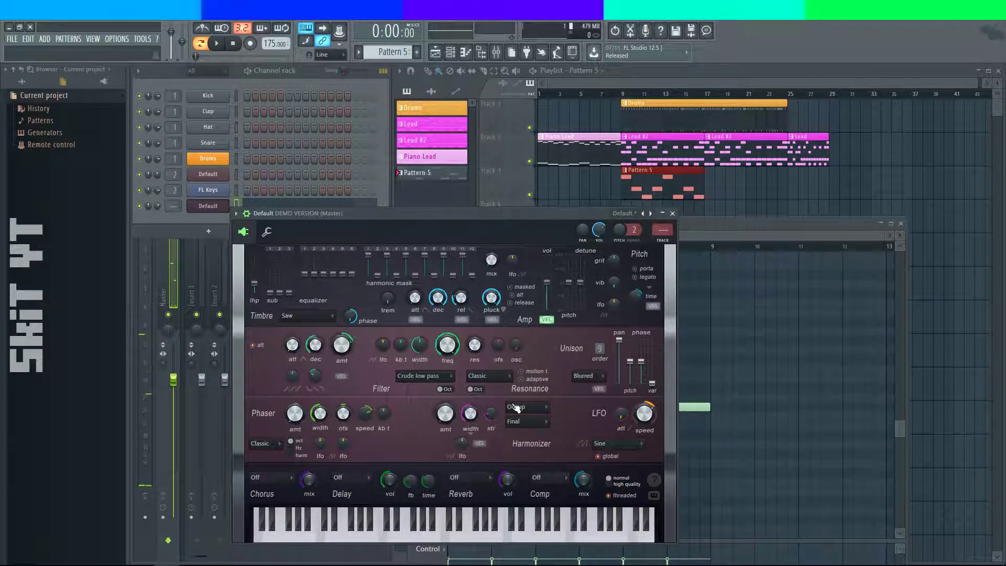
click(465, 480)
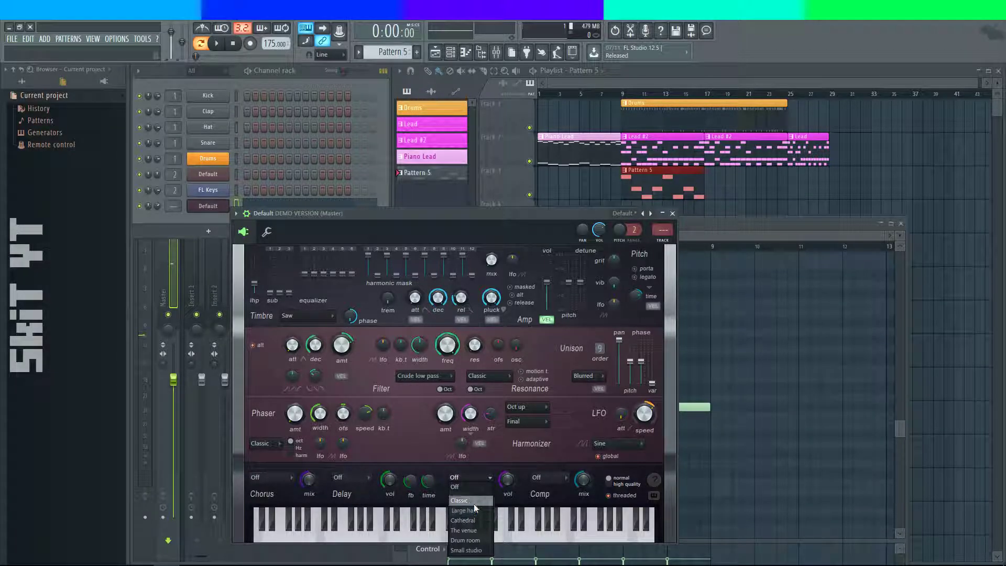
click(473, 501)
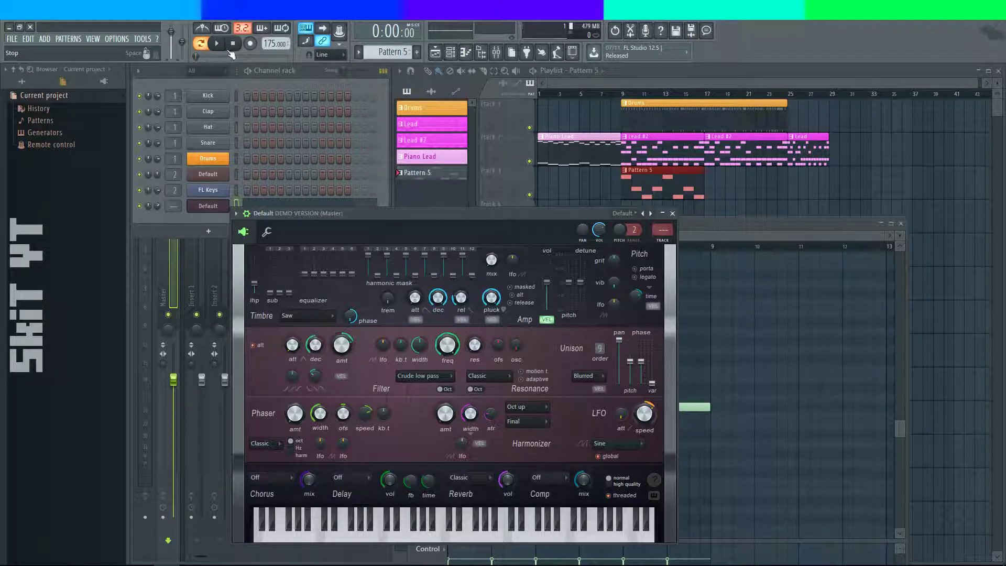
click(217, 43)
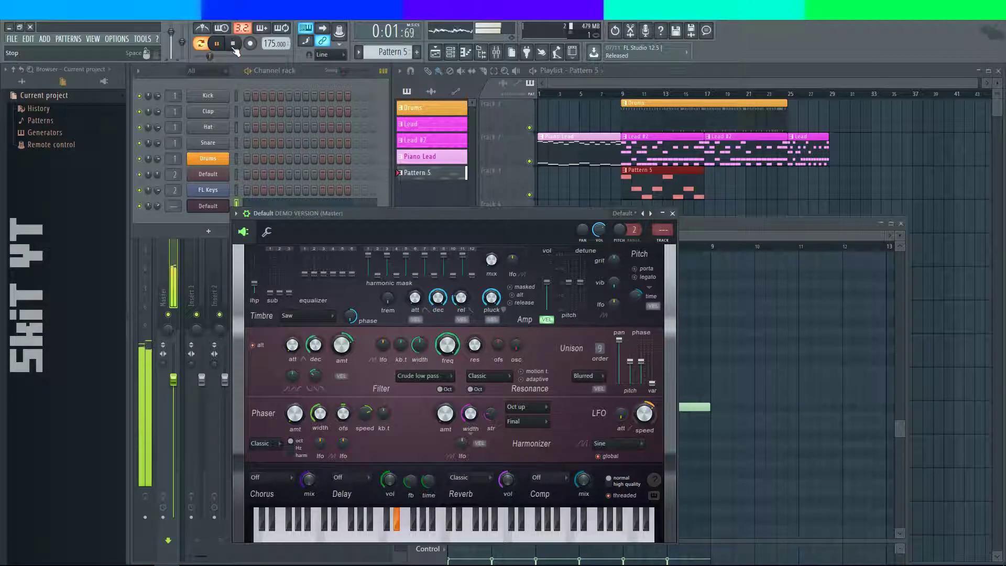
- Set the Harmless reverb to Small studio and play the pattern with it
click(233, 44)
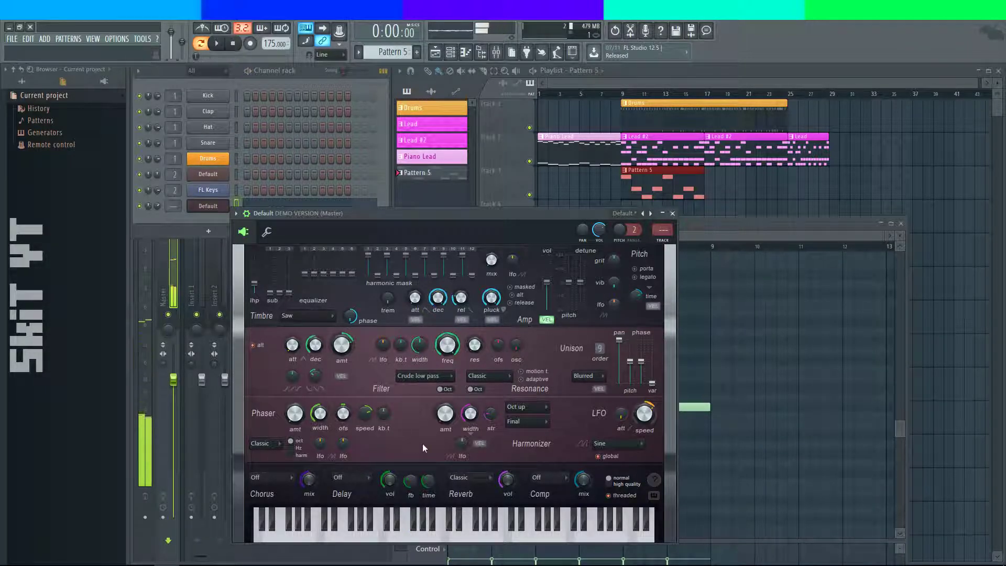
click(487, 480)
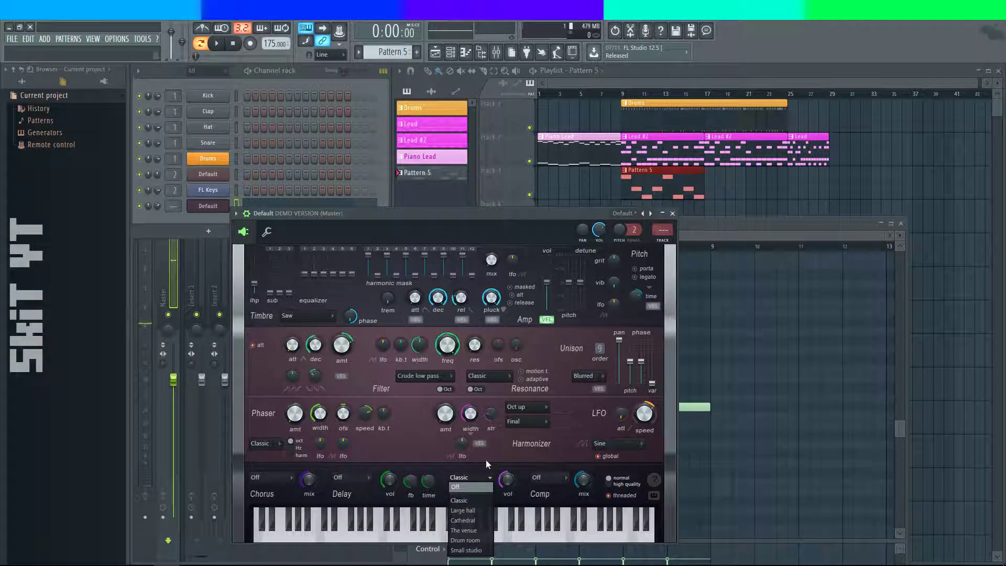
click(485, 504)
click(457, 481)
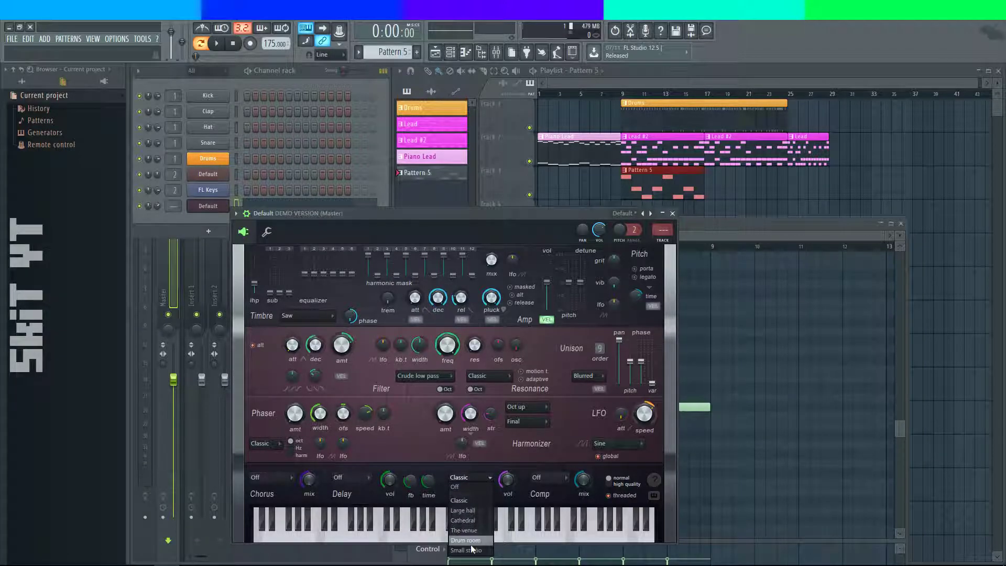
click(465, 549)
click(216, 44)
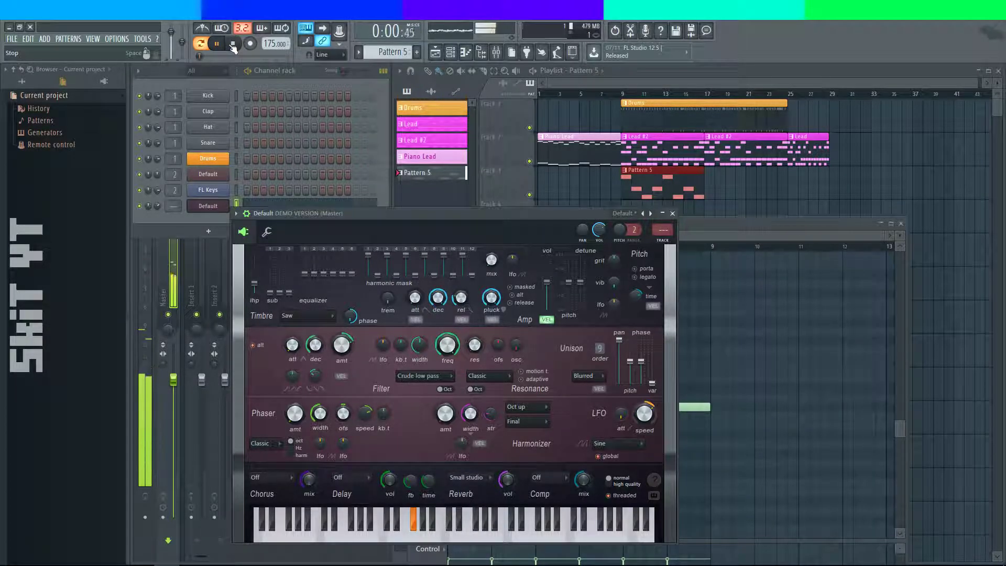
click(234, 45)
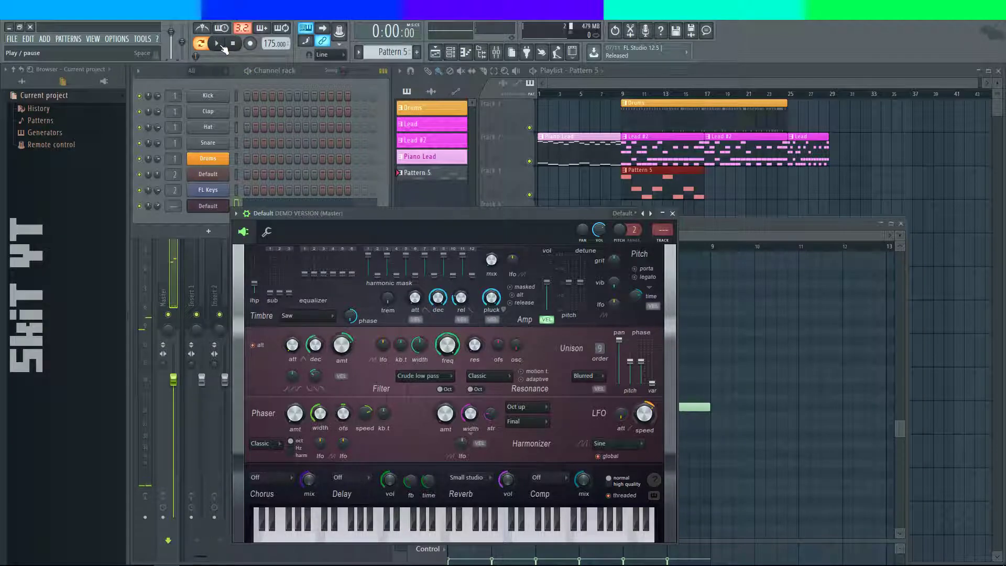
- Try the Drum room and The venue reverb types on Harmless, playing the pattern with each
click(476, 487)
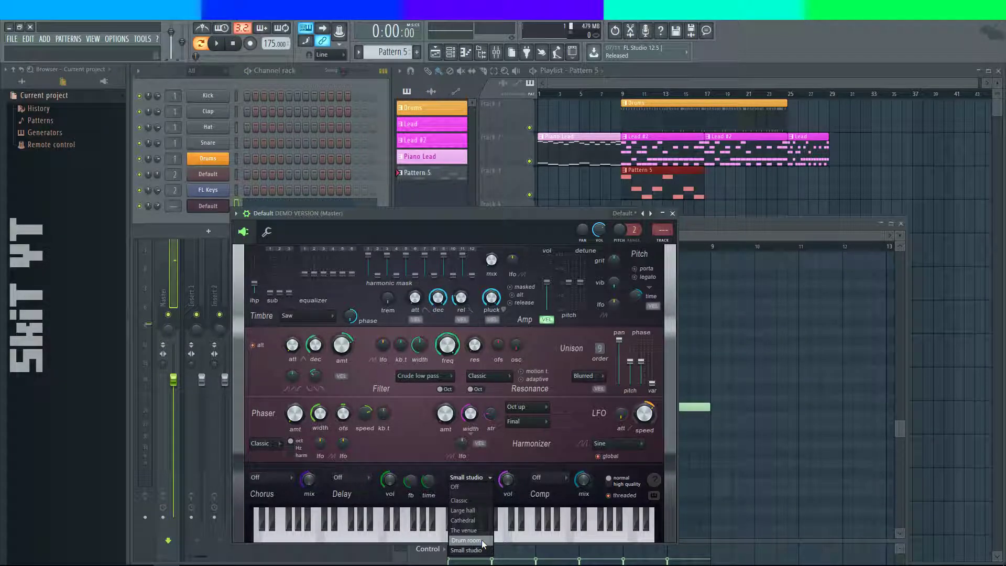
click(483, 540)
click(217, 44)
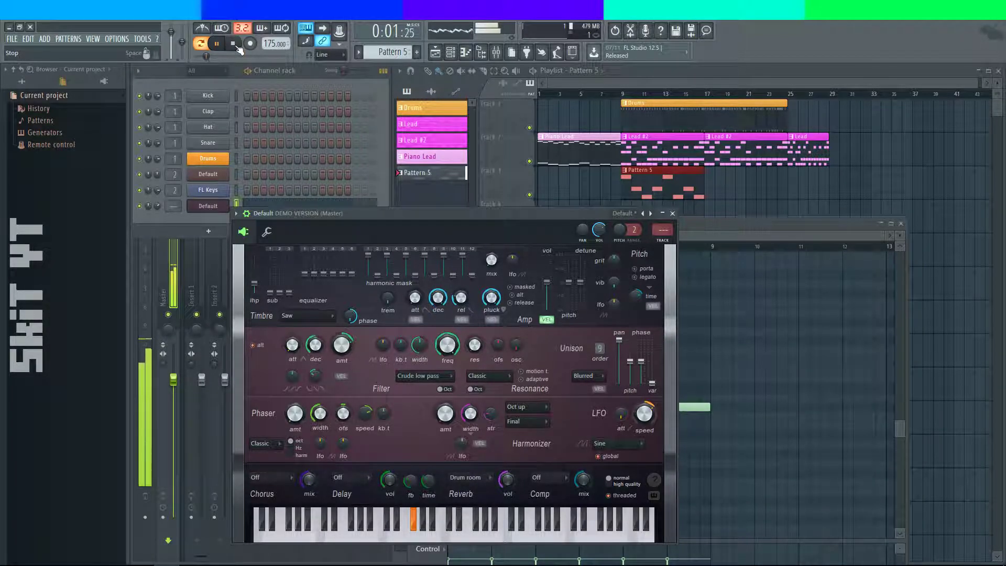
click(474, 477)
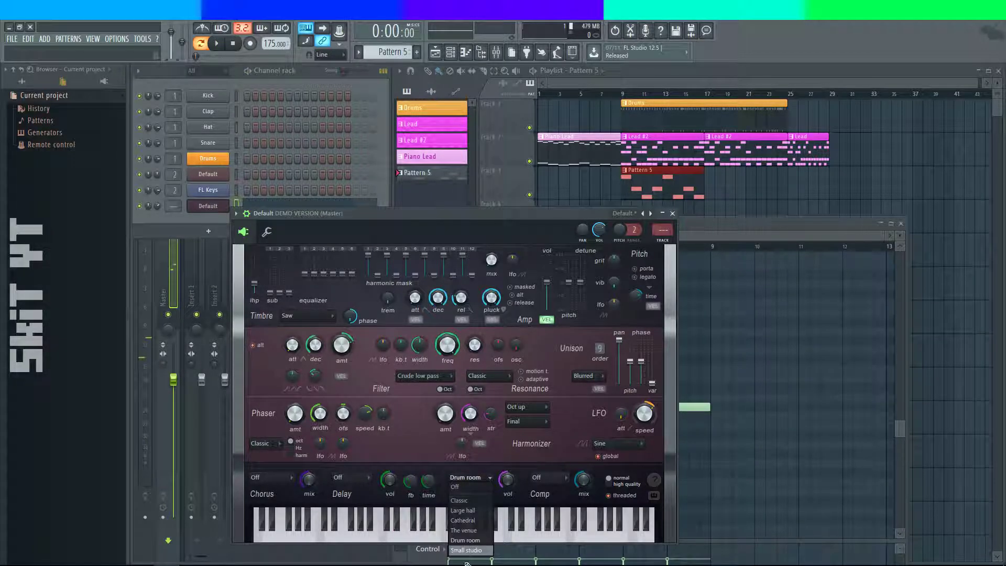
click(472, 532)
click(217, 44)
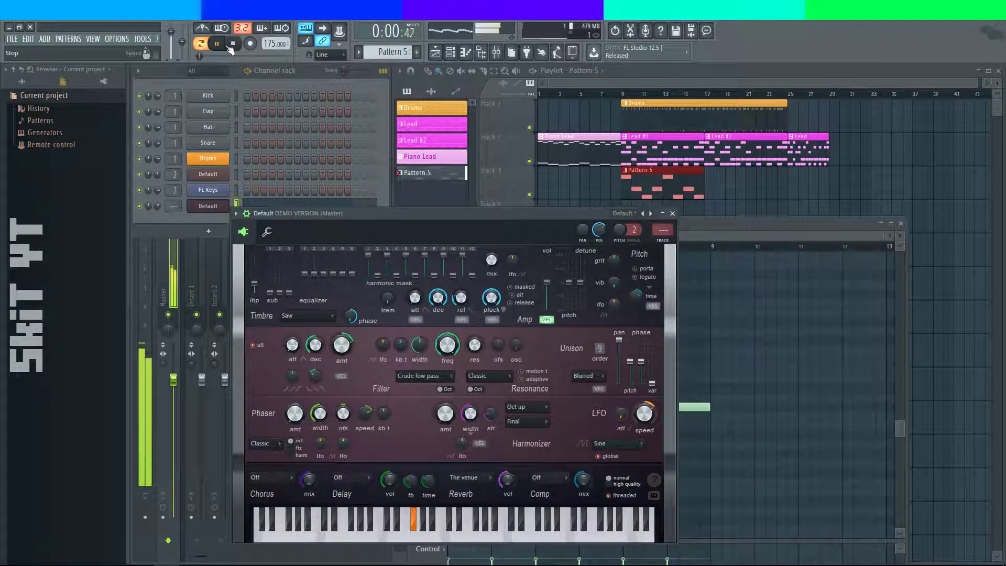
- Try the Cathedral reverb on Harmless while playing the pattern, and switch the reverb to Large hall
click(478, 479)
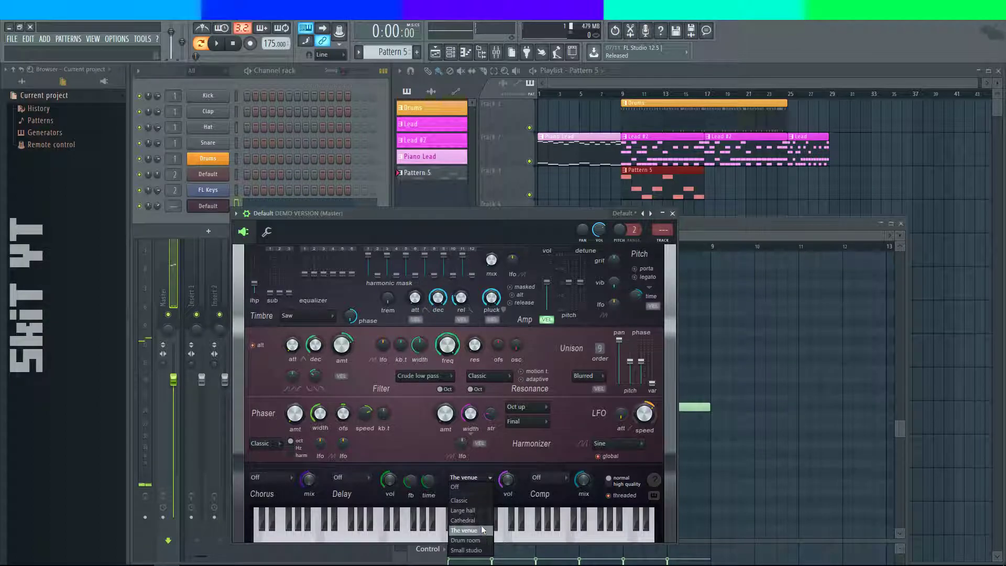
click(464, 521)
key(space)
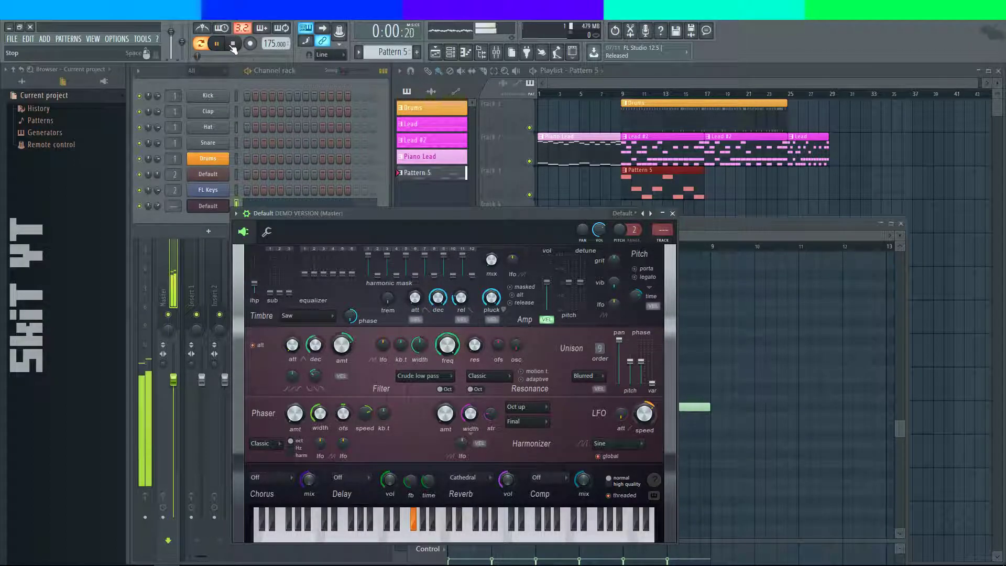
click(473, 479)
click(479, 511)
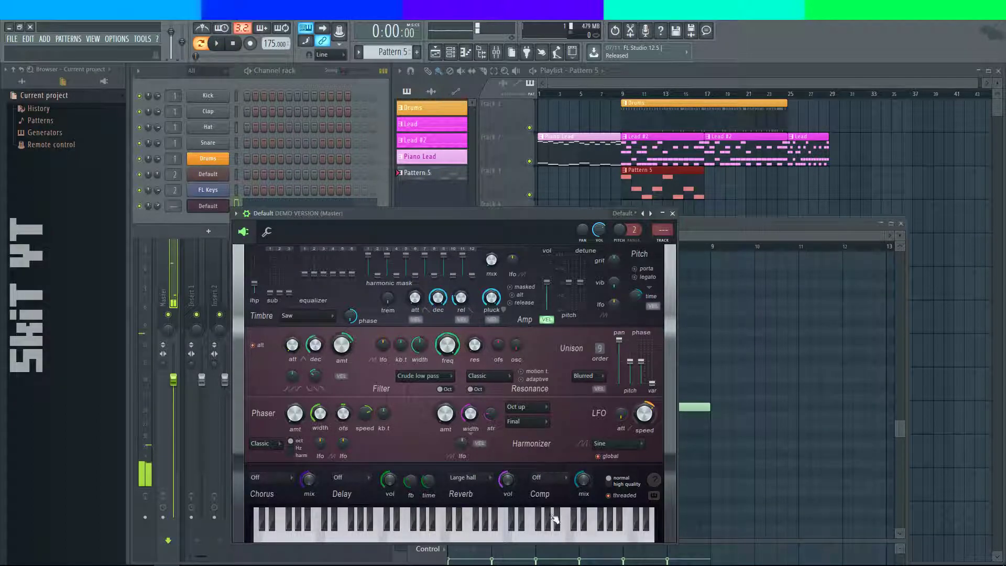
- Set the Harmless reverb back to Classic, play the pattern through, and close the synth window
click(473, 477)
click(476, 496)
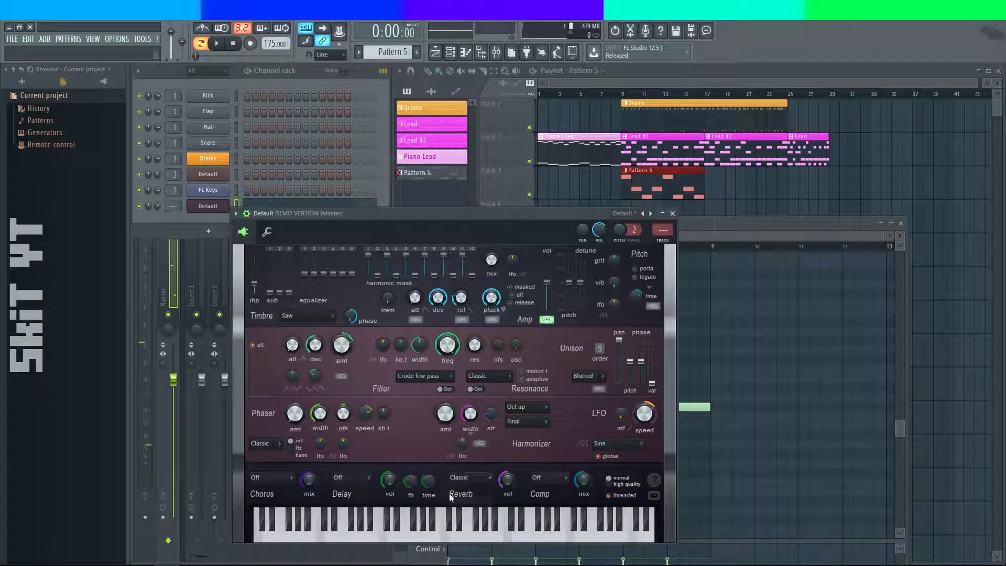
click(217, 45)
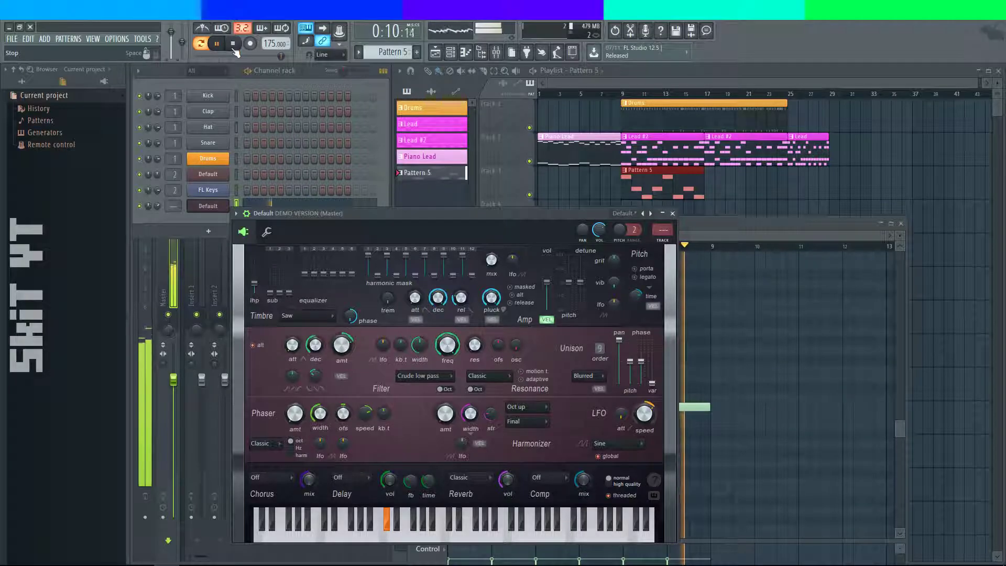
click(233, 44)
click(672, 214)
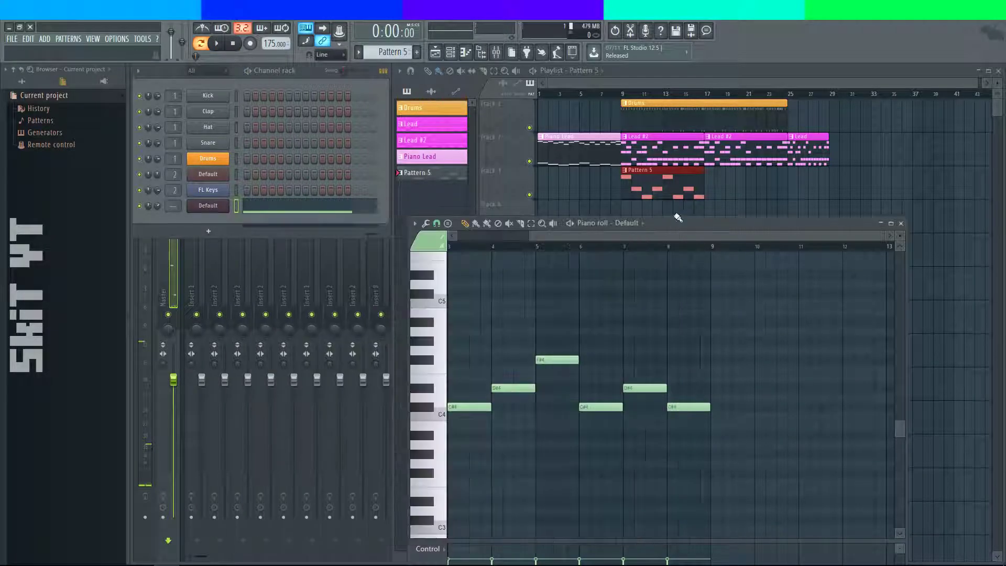
- Audition higher keys, raise the bar 7 note to A#4, and play the pattern from the start
click(426, 367)
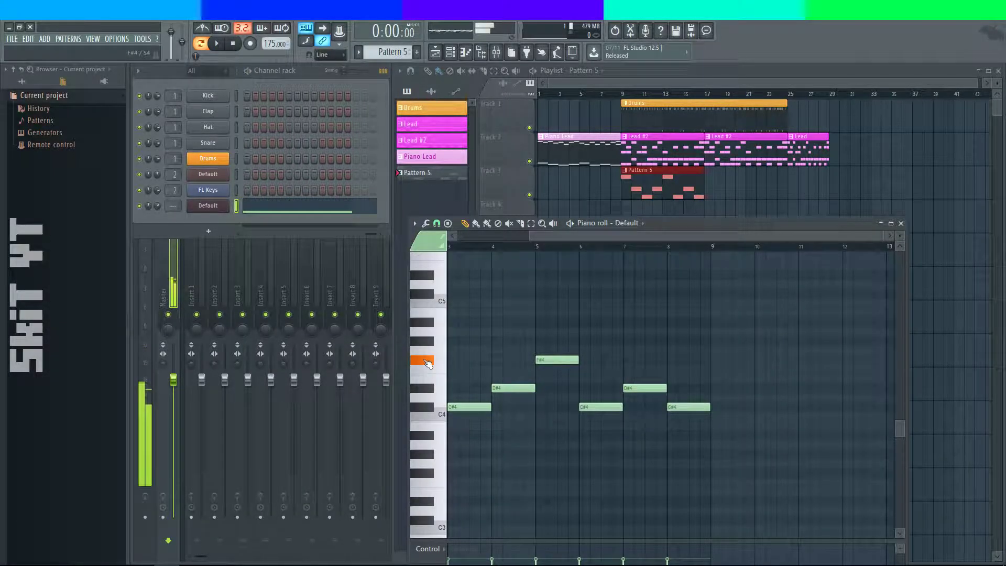
click(427, 342)
click(429, 323)
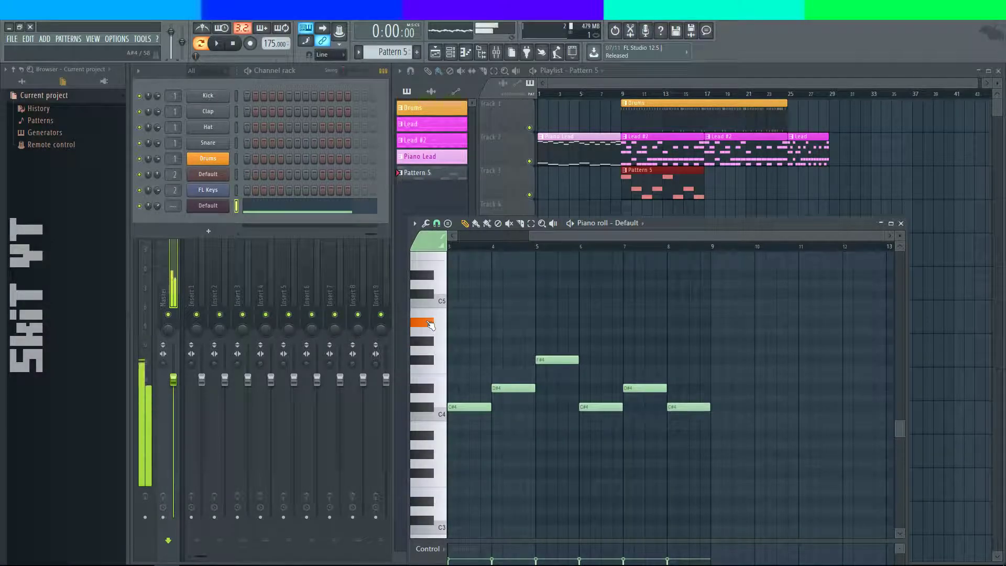
drag(642, 387, 645, 325)
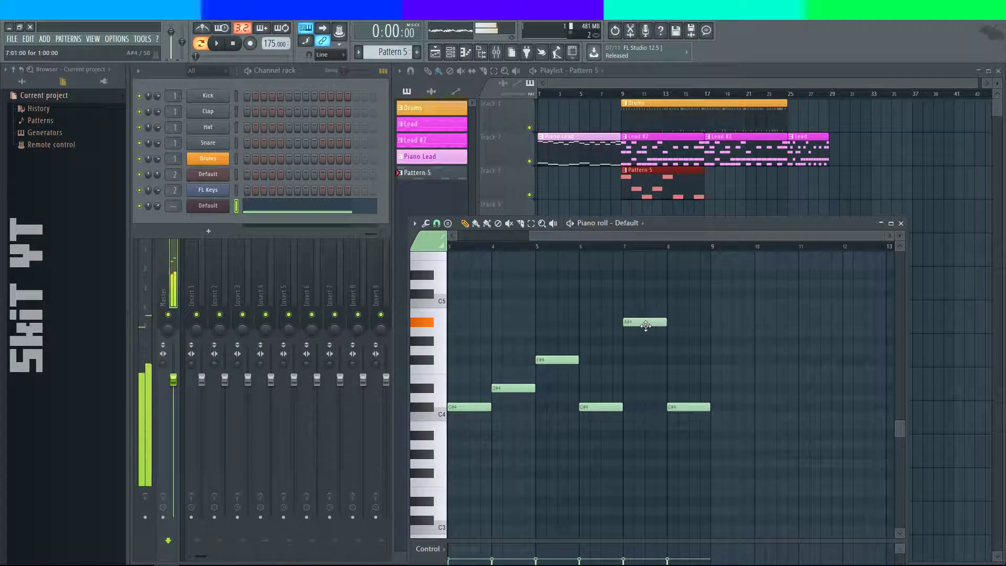
click(537, 247)
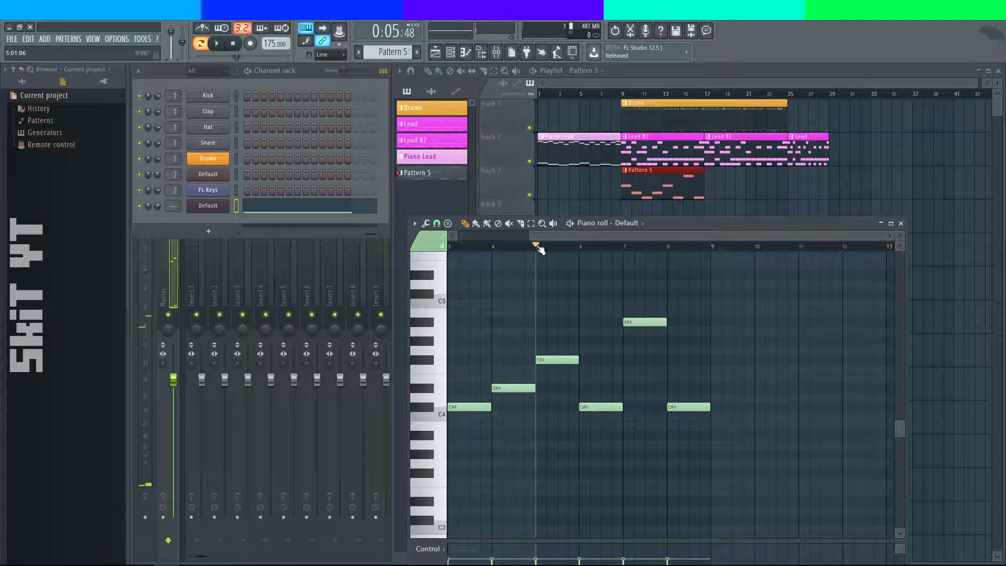
mouse_move(530, 253)
mouse_down()
mouse_move(348, 251)
mouse_move(445, 244)
mouse_up()
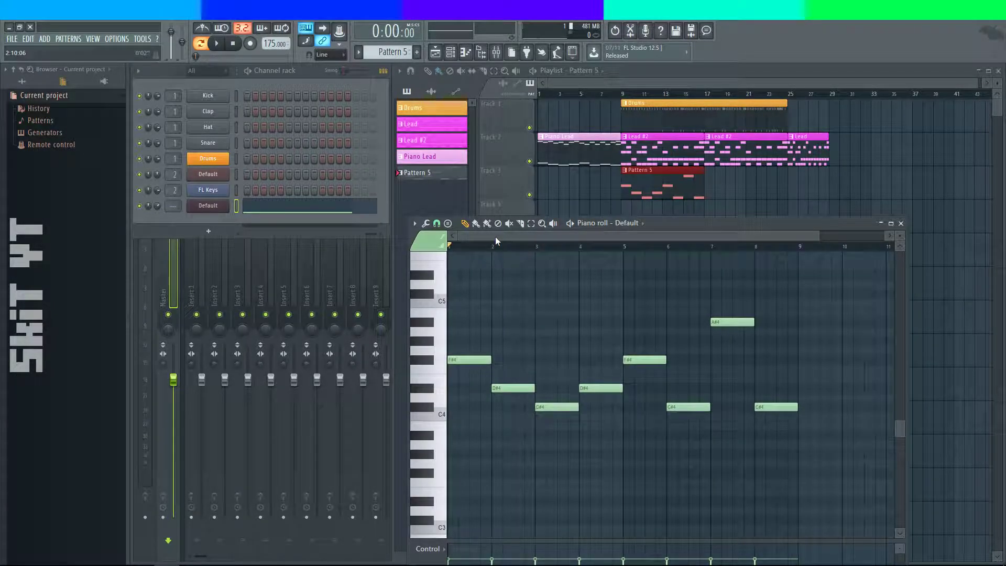
key(space)
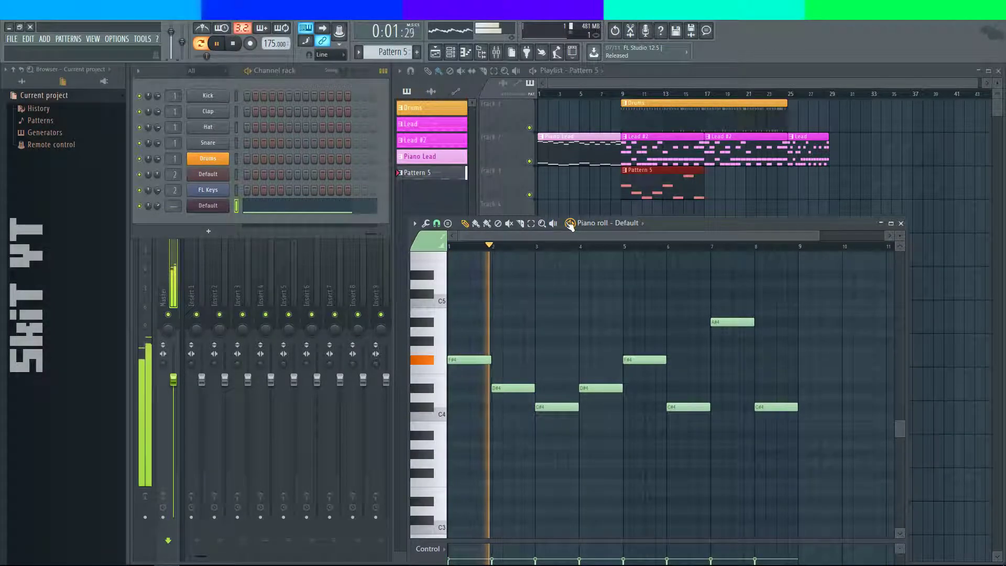
- Check the YouTube live dashboard, return to FL Studio, and listen to the pattern through the bar 7 note
click(141, 565)
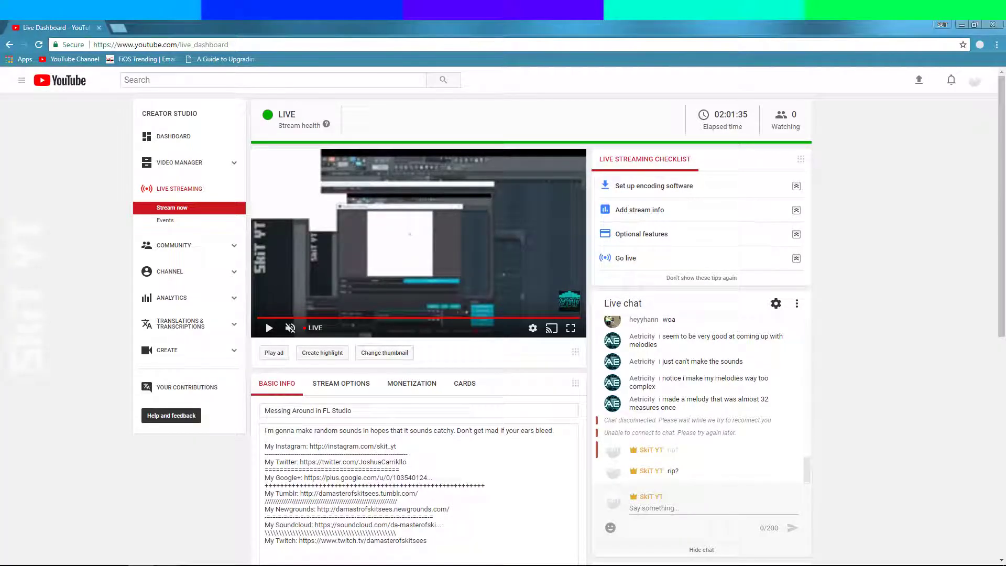
mouse_move(166, 565)
click(166, 524)
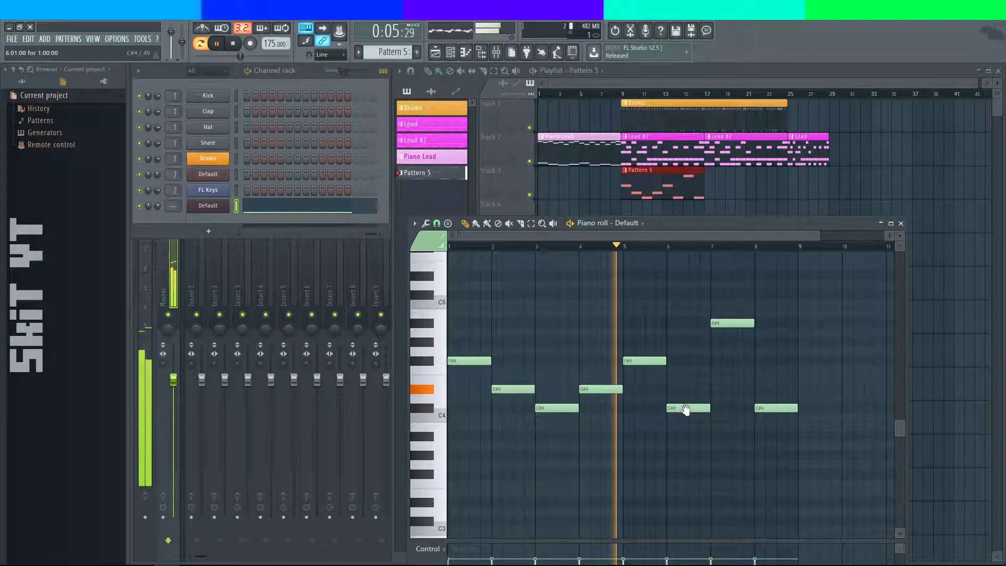
scroll(523, 394, up, 2)
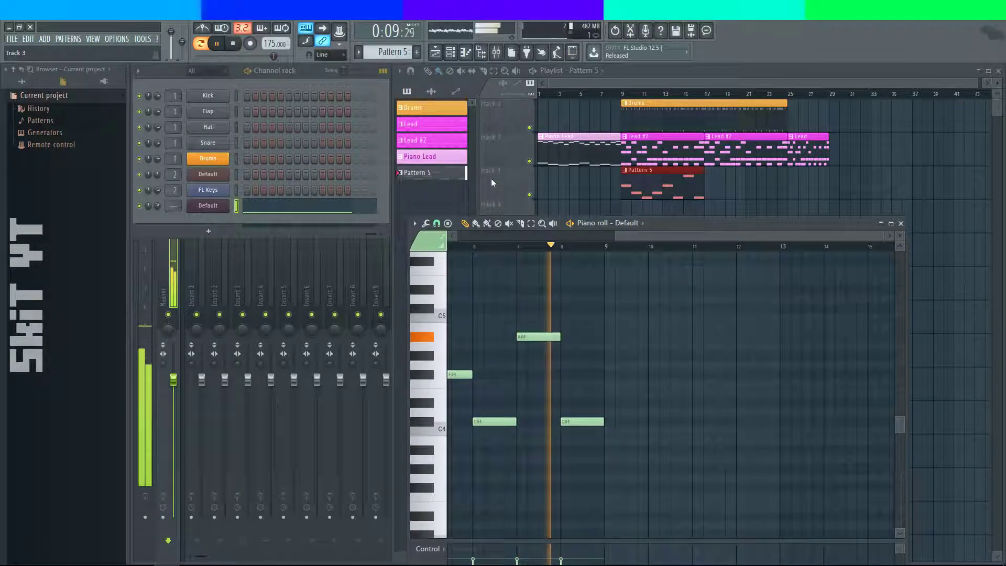
key(space)
- Lower the bar 7 note to A4 and play the pattern from about bar 5
drag(534, 361, 523, 346)
right_click(527, 337)
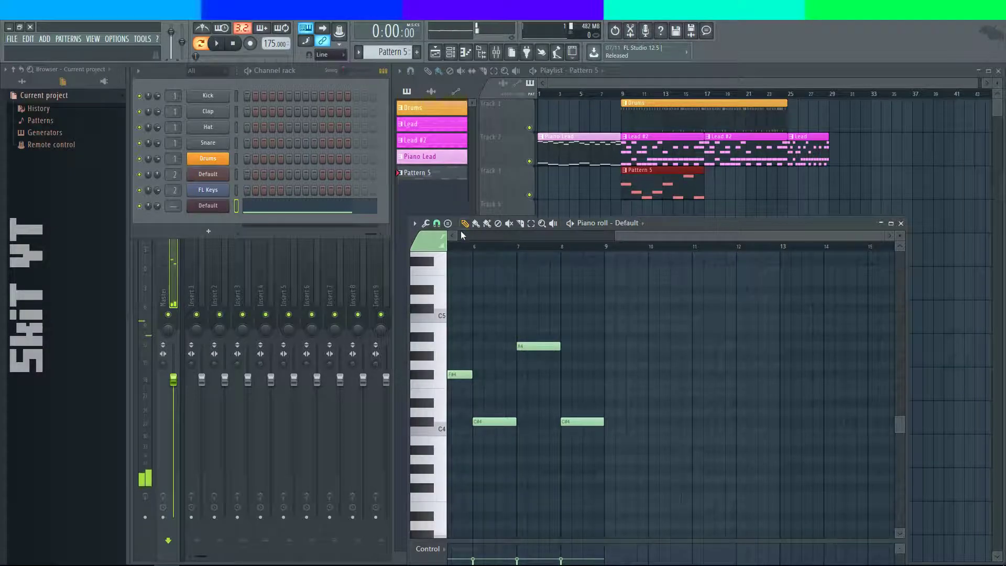
drag(474, 254, 493, 264)
click(499, 245)
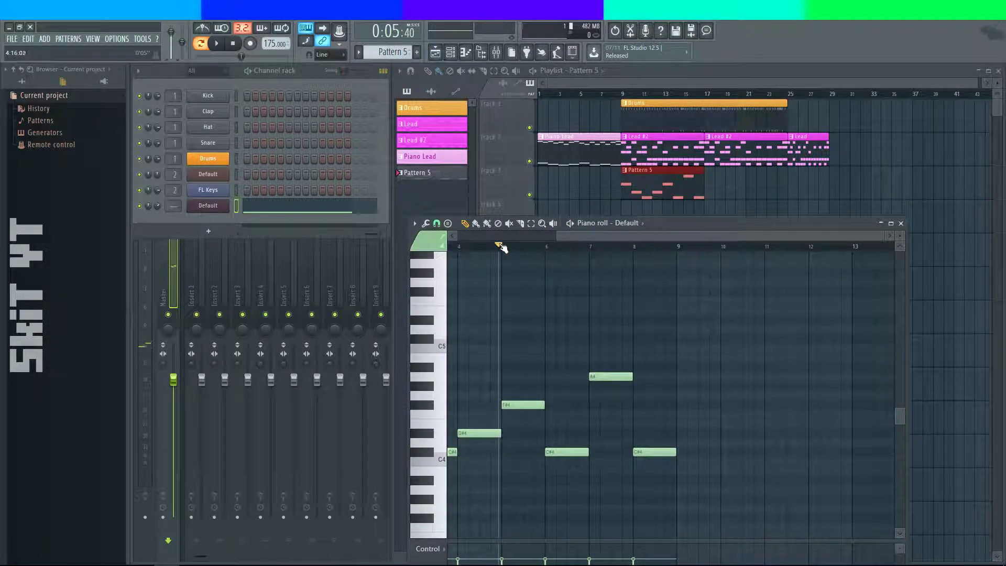
key(space)
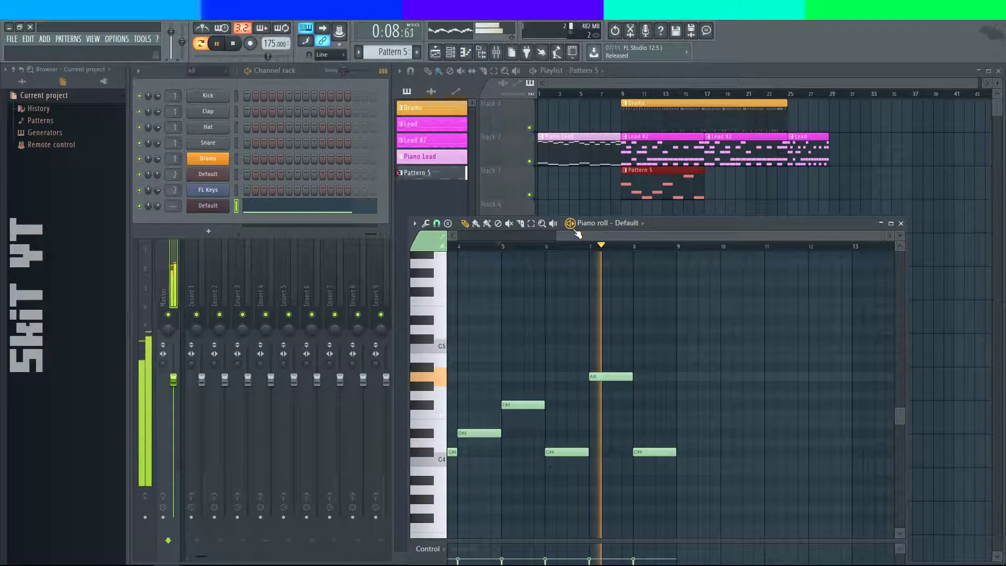
key(space)
- Lower the bar 7 note to G#4 and play the pattern from about bar 5
drag(599, 390, 600, 399)
click(496, 245)
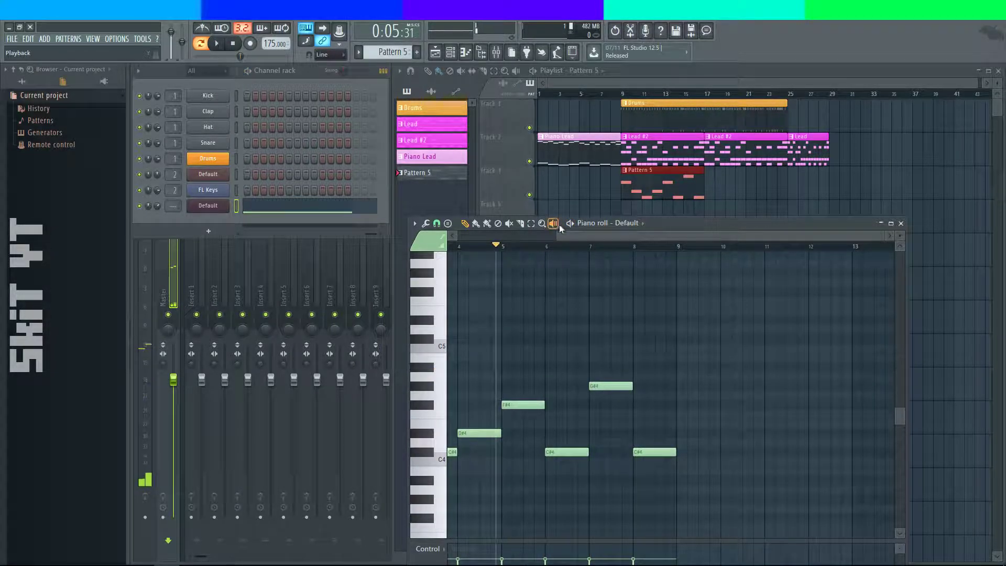
key(space)
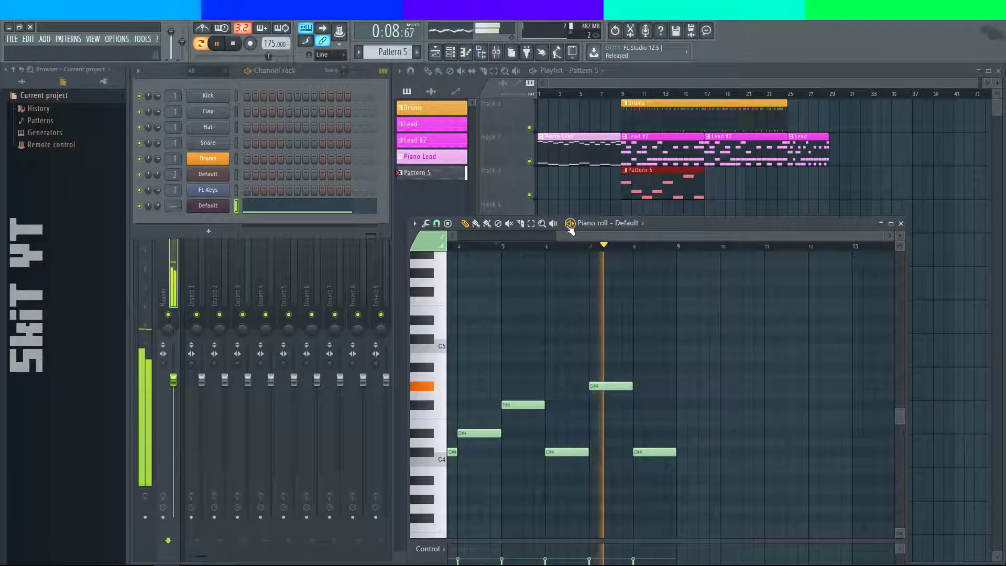
key(space)
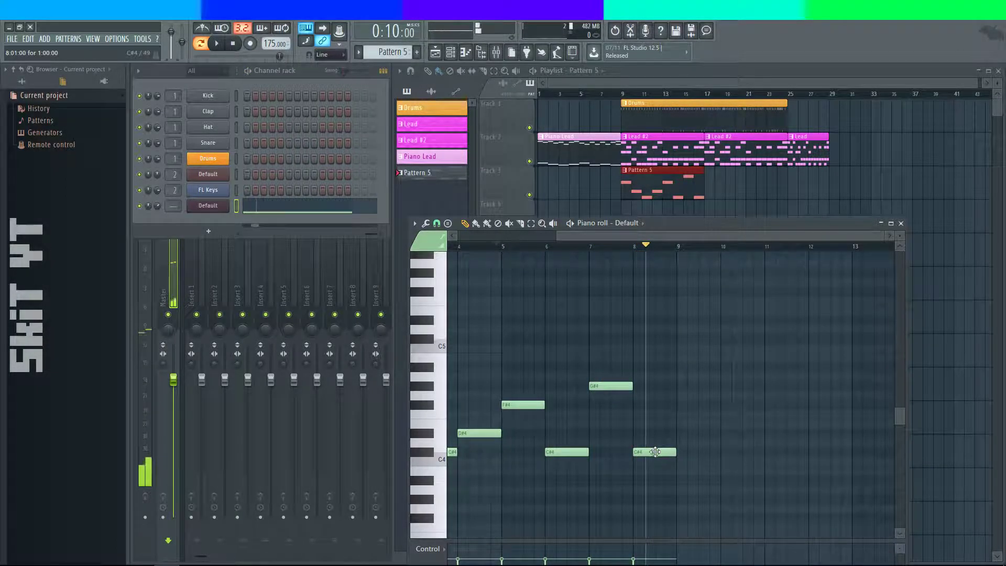
- Raise the last note, in bar 8, to F#4 and play the pattern from bar 5 in a loop
drag(655, 452, 654, 404)
click(504, 244)
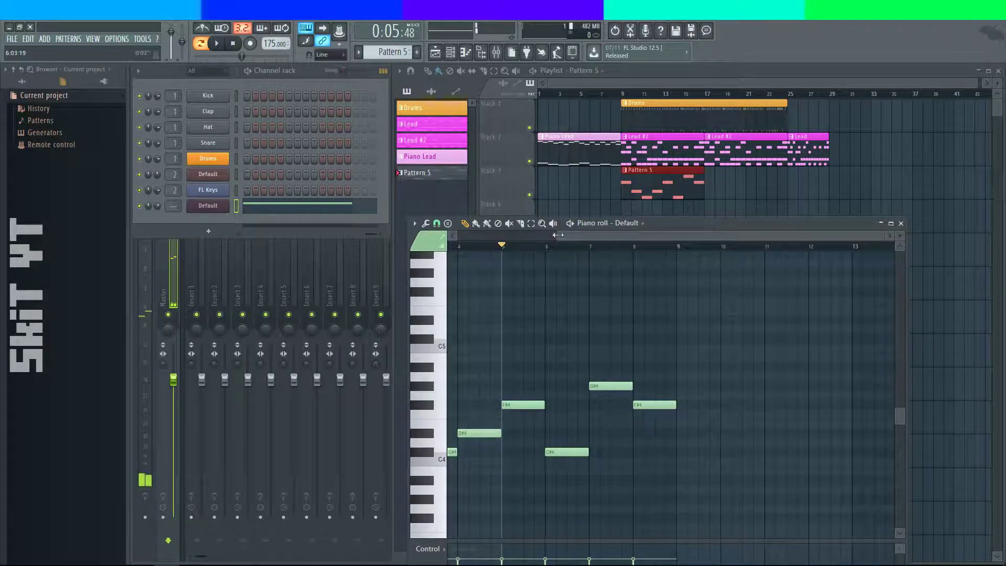
key(space)
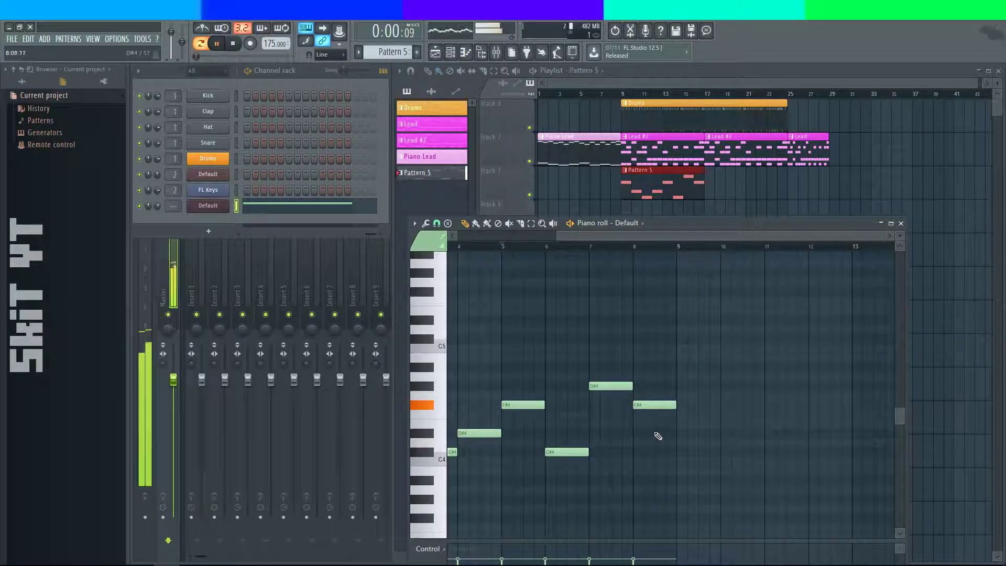
drag(658, 435, 694, 430)
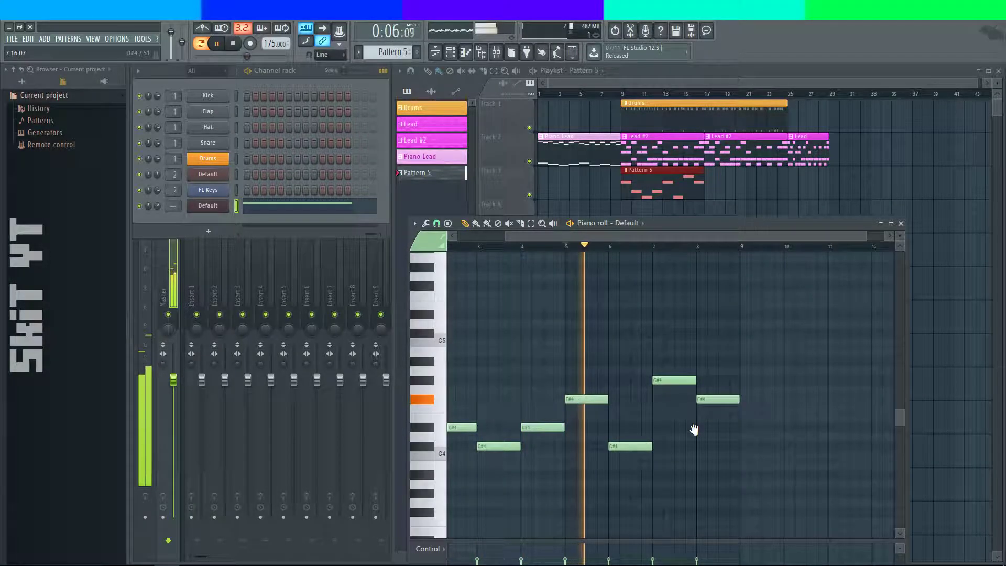
mouse_move(694, 430)
mouse_down()
mouse_move(699, 455)
mouse_move(694, 396)
mouse_up()
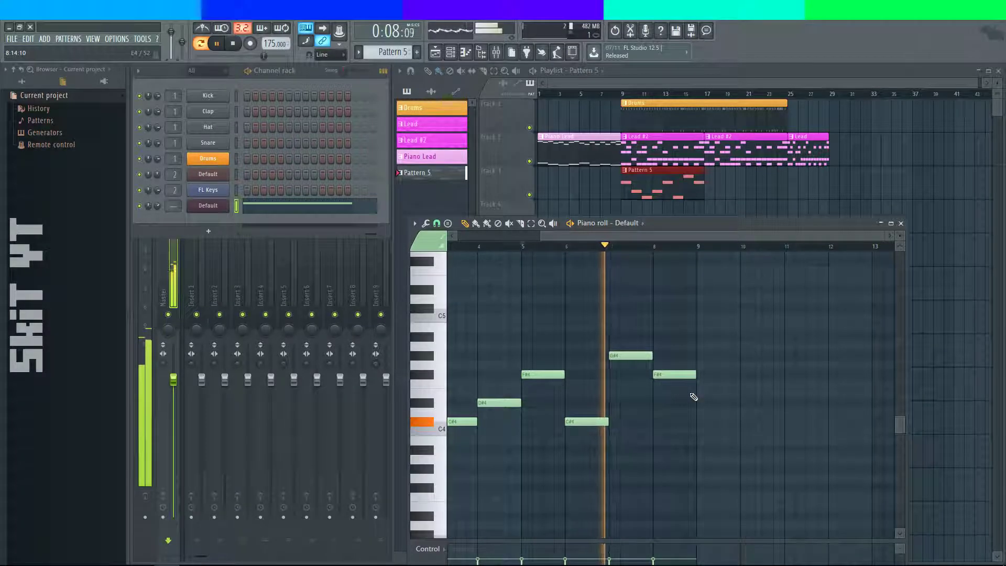
- Move the four notes of bars 5 to 8 to bars 13 to 16 at the same pitches and play from bar 13
click(530, 223)
drag(733, 350, 538, 457)
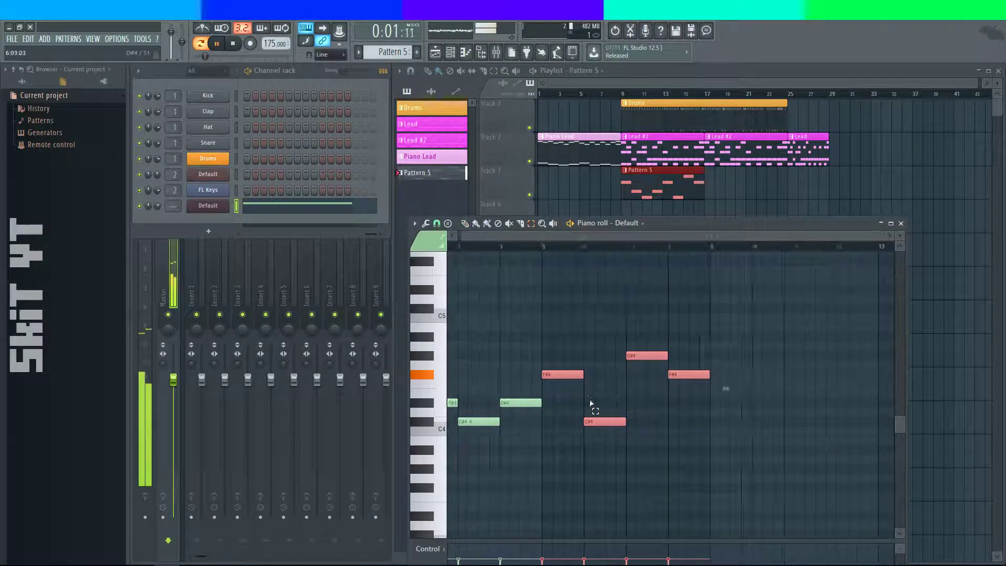
key(space)
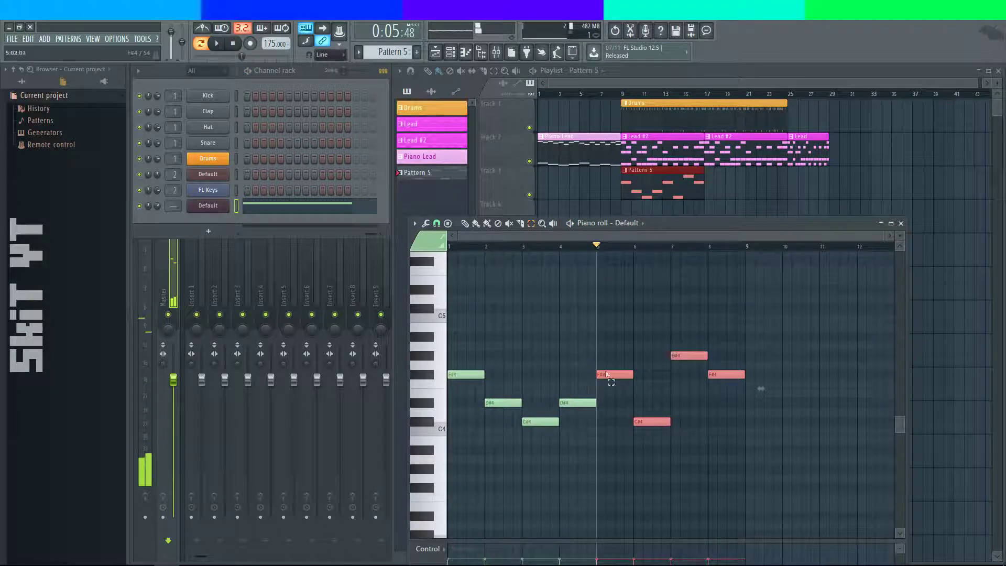
drag(606, 374, 758, 375)
drag(779, 306, 607, 452)
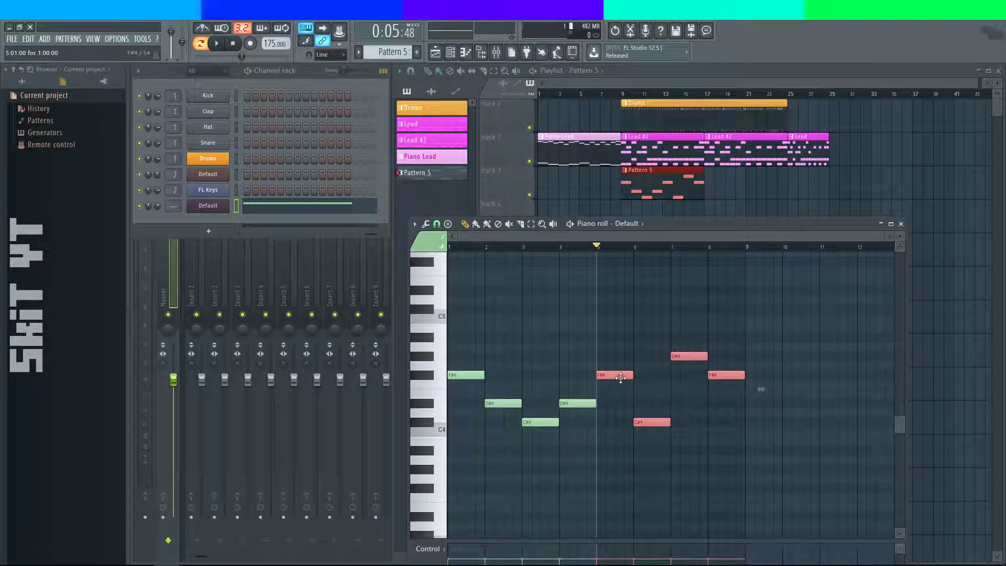
drag(621, 378, 744, 364)
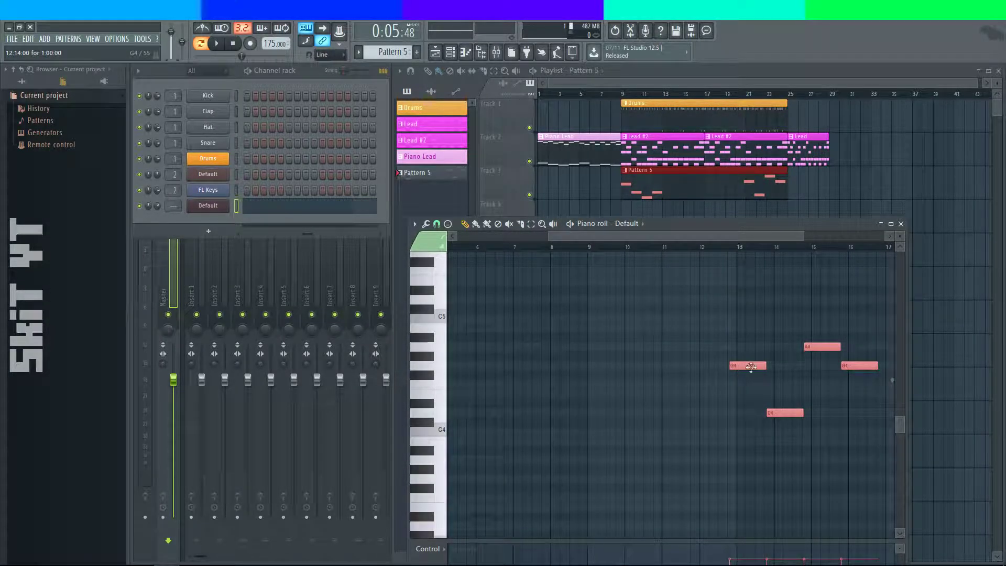
mouse_move(772, 356)
mouse_down()
mouse_move(772, 376)
mouse_move(772, 363)
mouse_up()
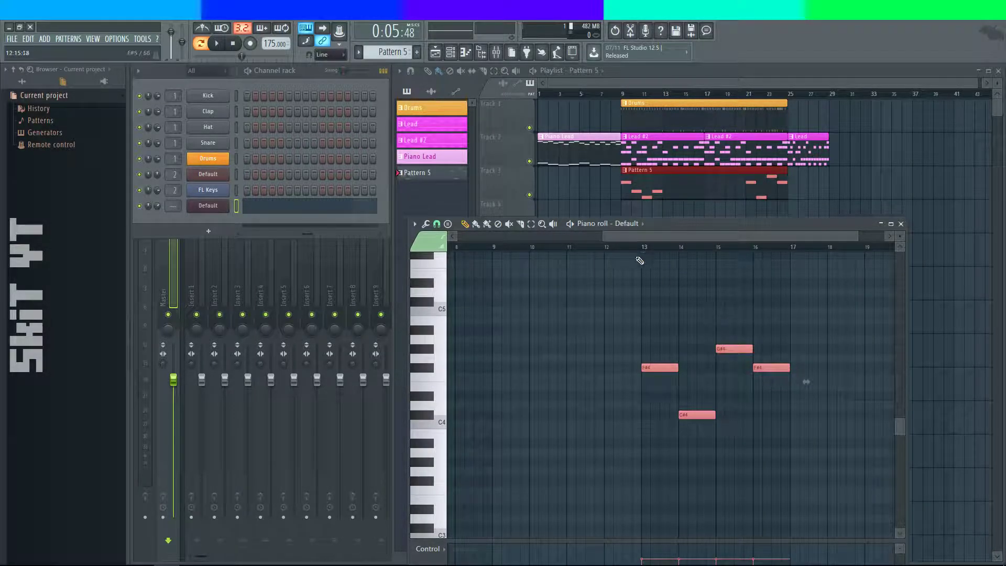
click(630, 245)
key(space)
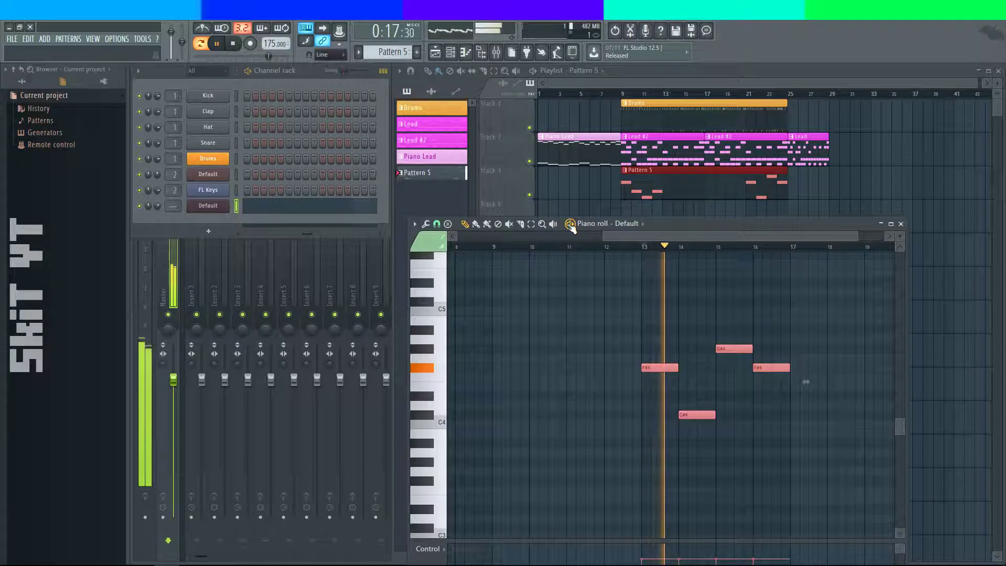
- Fill bars 5 to 8 with one-bar notes F#4, C#4, D#4 and C#4
scroll(752, 404, left, 5)
scroll(685, 399, right, 2)
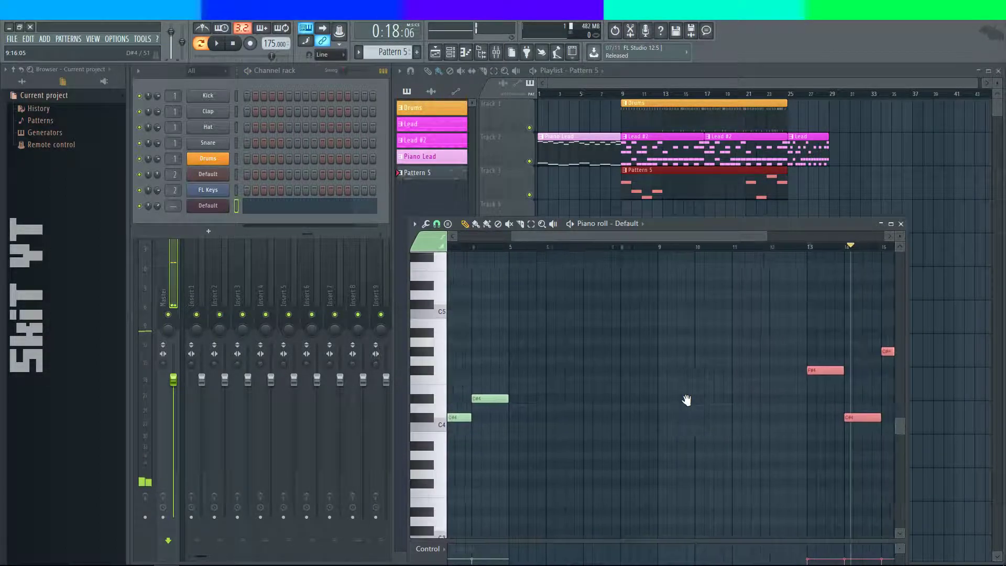
scroll(787, 388, left, 2)
scroll(788, 388, left, 1)
scroll(581, 374, up, 2)
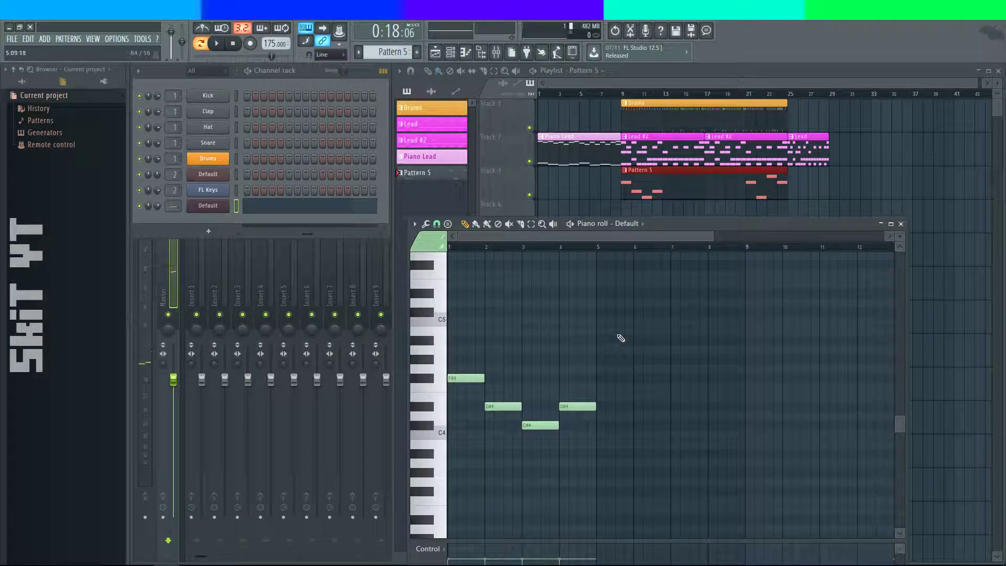
drag(533, 409, 588, 361)
right_click(589, 362)
click(599, 377)
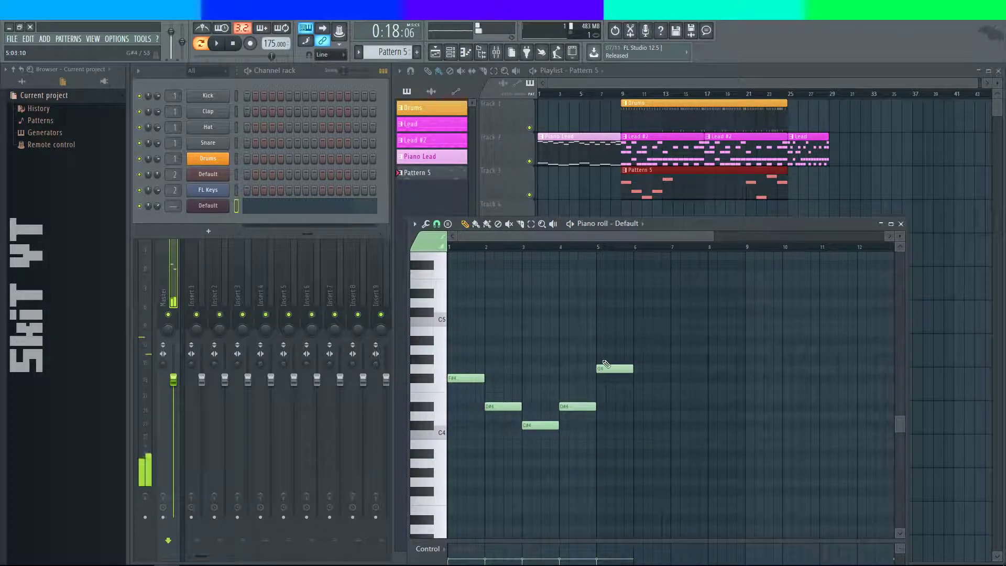
click(637, 425)
click(673, 406)
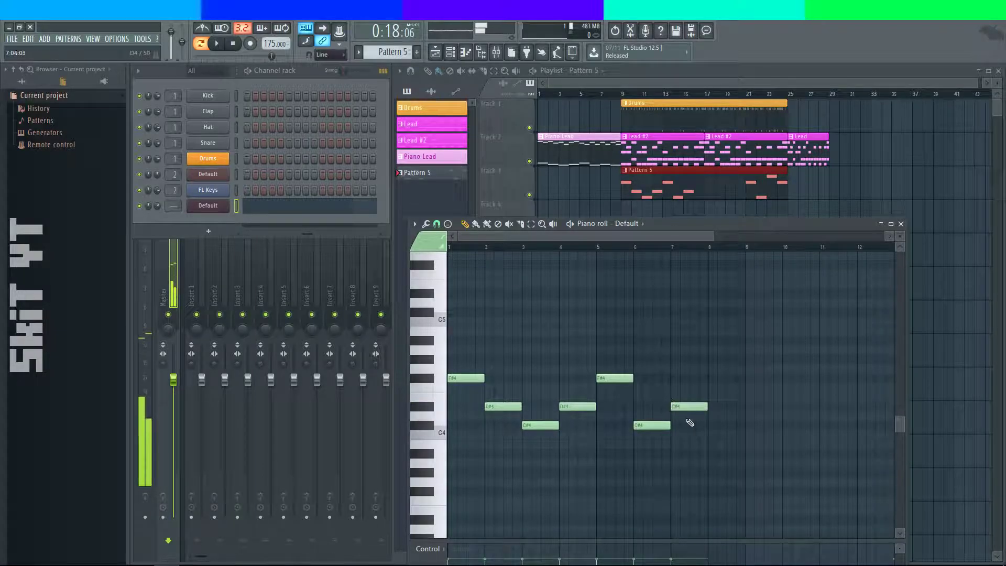
click(716, 425)
drag(725, 425, 720, 424)
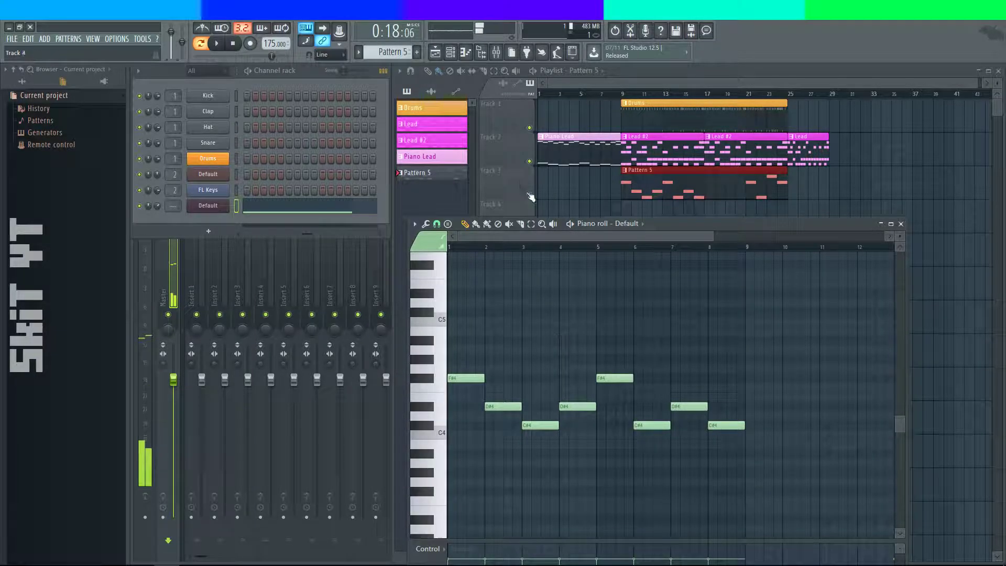
- Add one-bar notes F#4, D#4, C#4 and D#4 in bars 9 to 12
drag(597, 343, 468, 468)
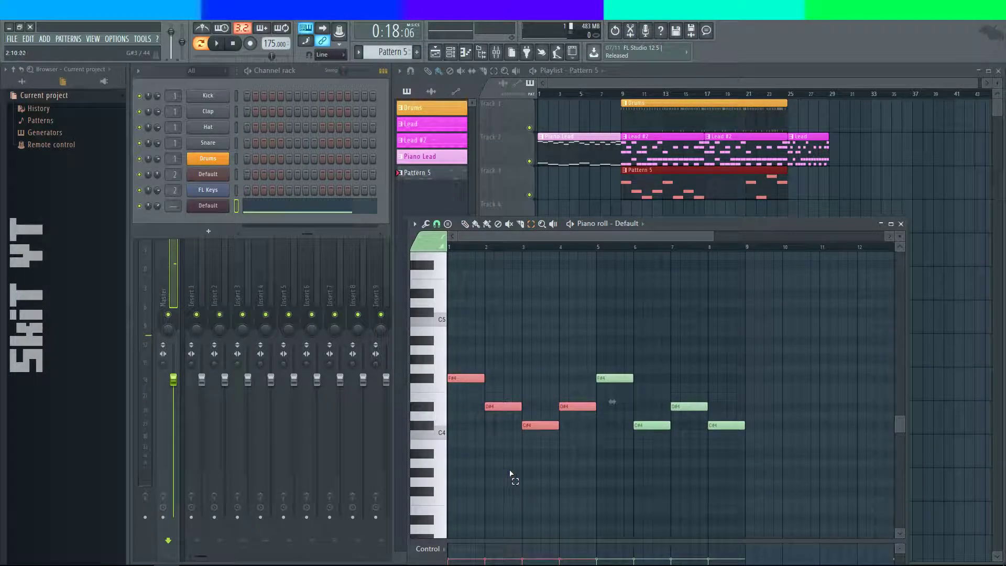
click(747, 376)
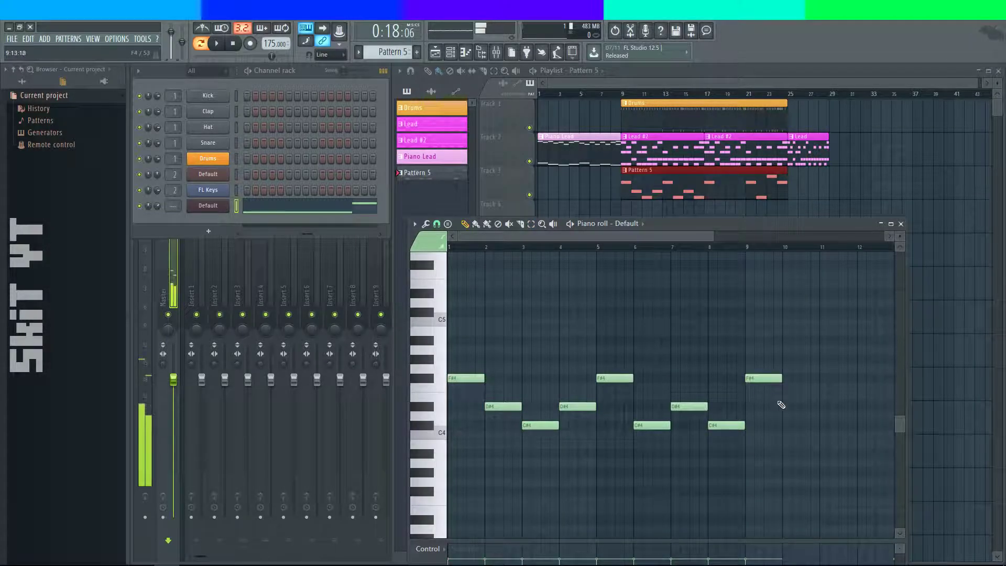
click(786, 407)
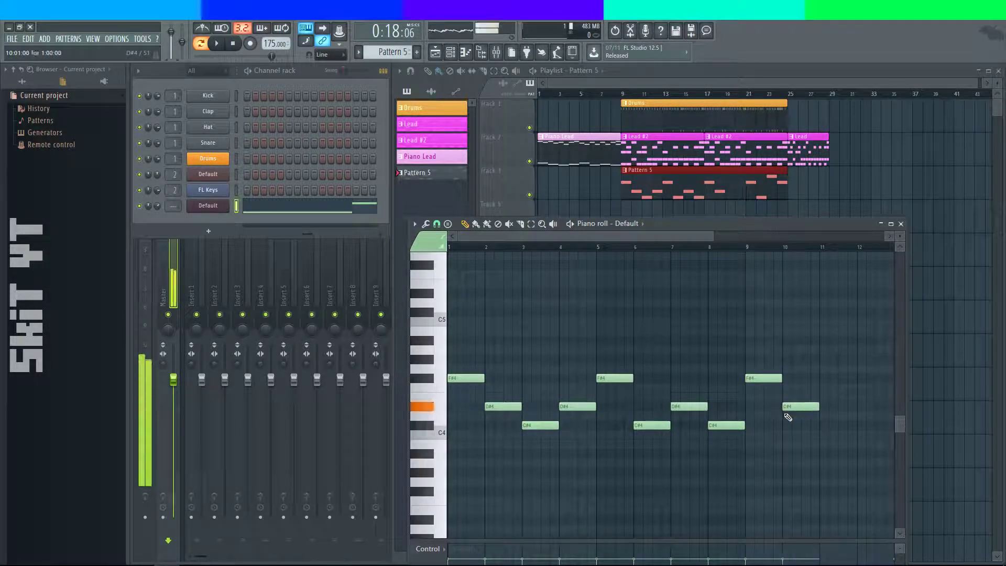
click(822, 425)
click(862, 406)
scroll(865, 425, right, 3)
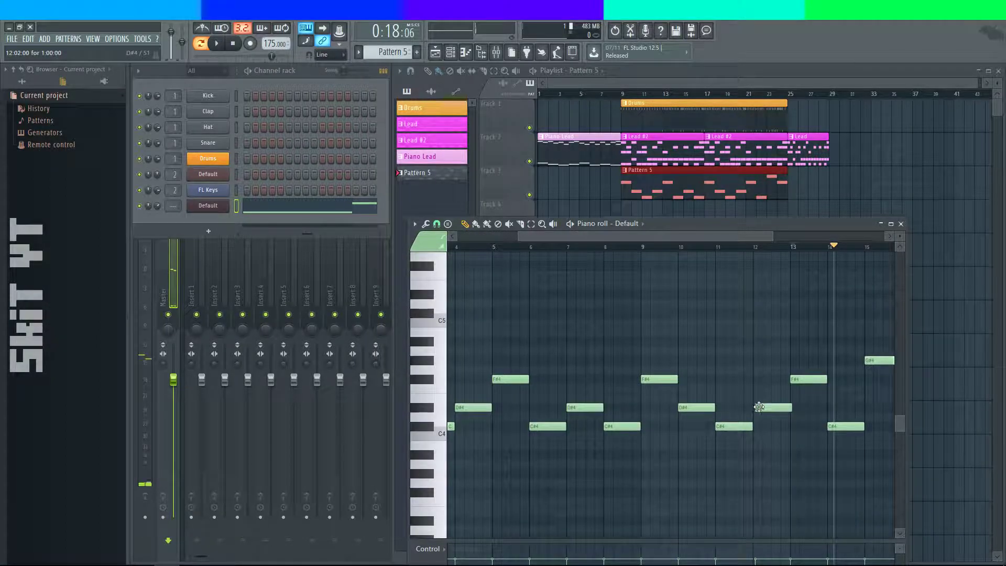
click(754, 411)
- Play the 16-bar pattern through from the start, stop playback, and close the piano roll
key(space)
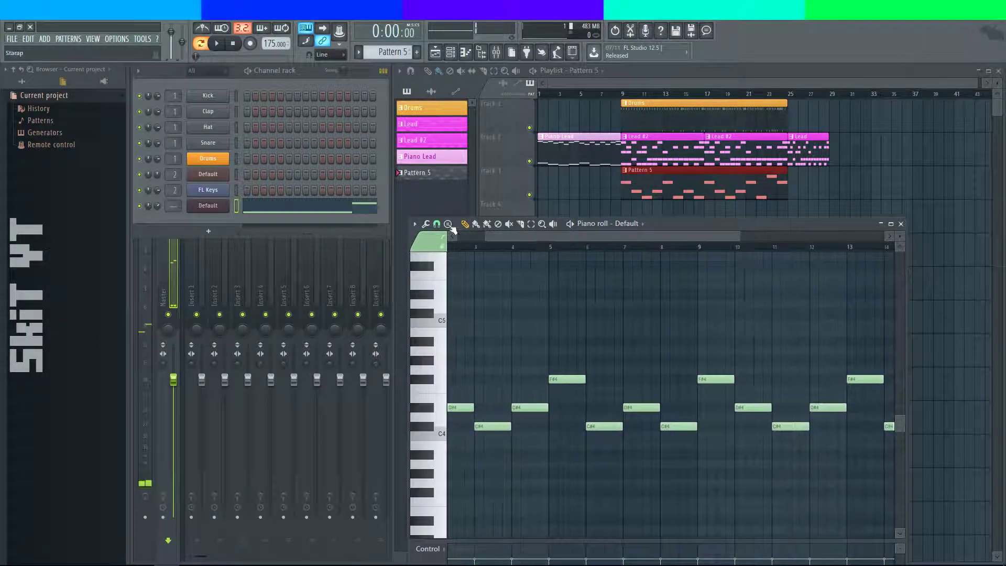
key(space)
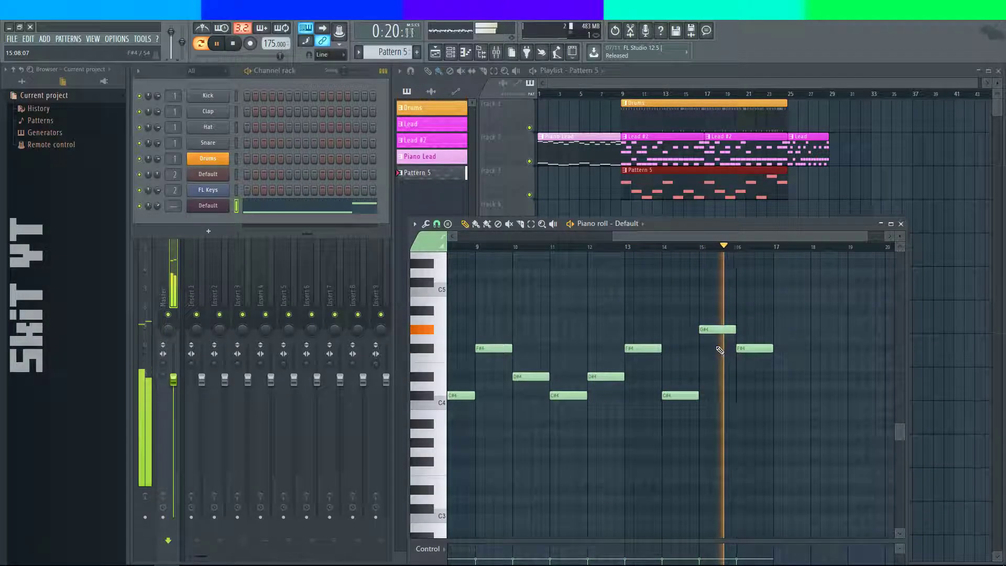
key(space)
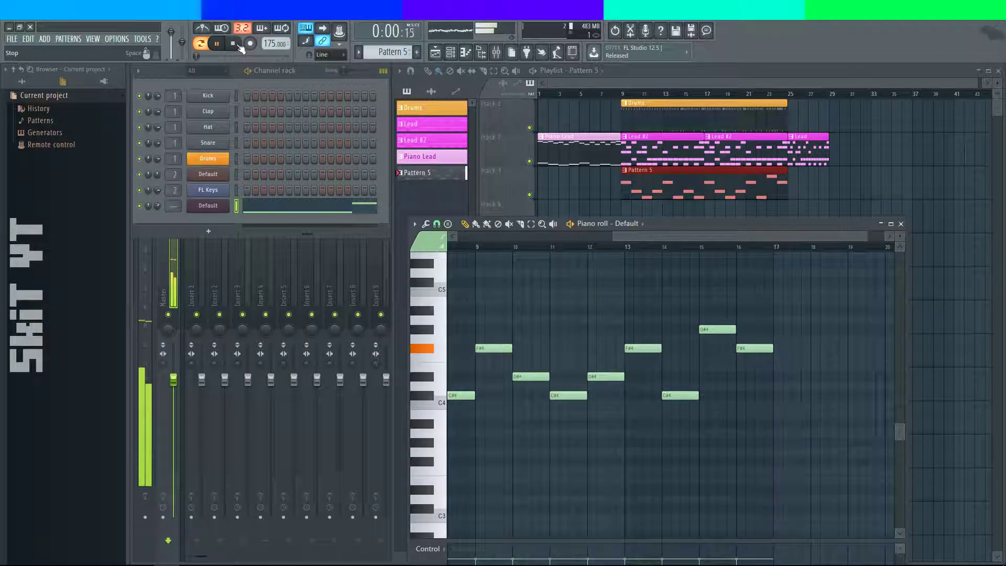
click(902, 224)
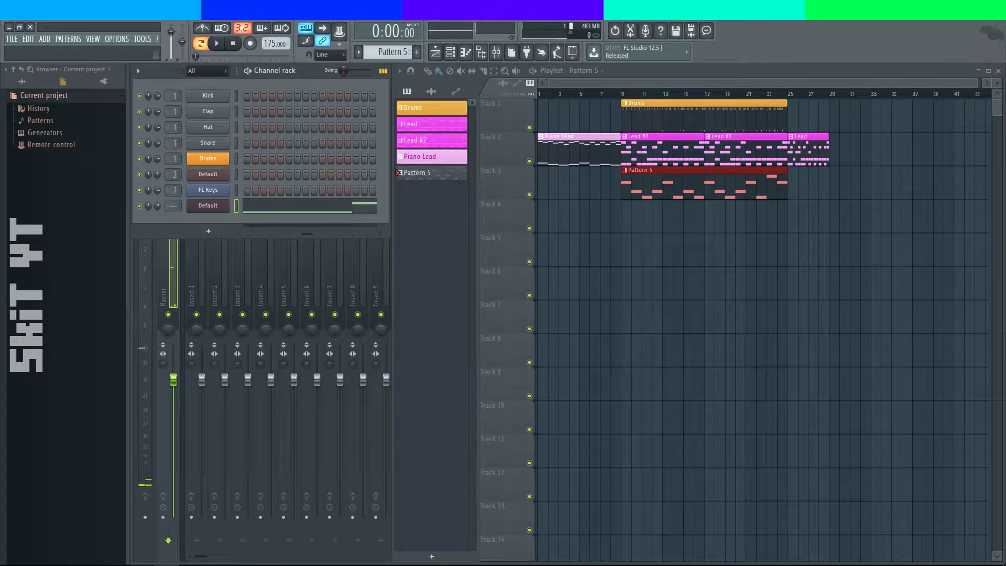
key(alt+Tab)
key(alt+Tab)
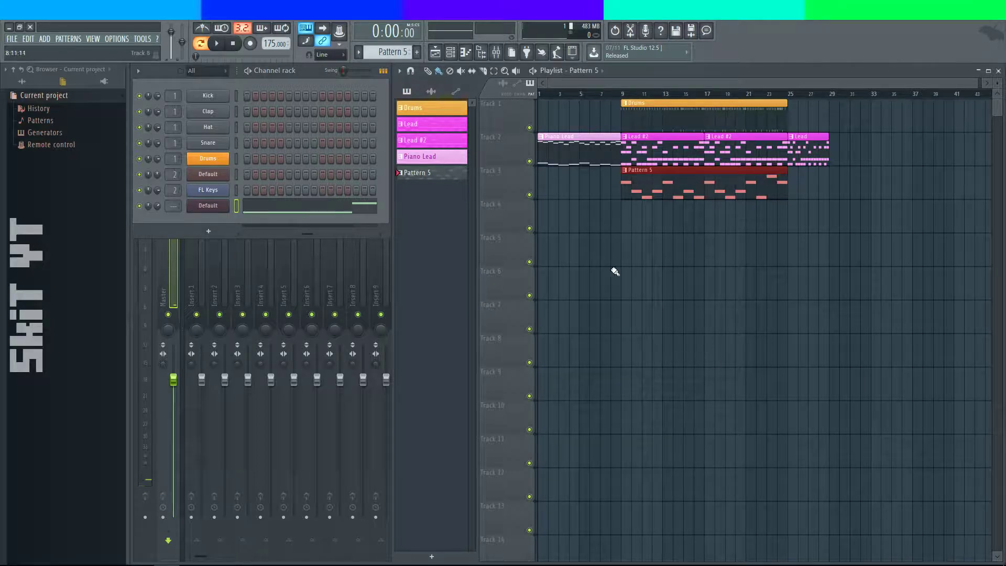
- Shift the Drums, both Lead #2, Lead and Pattern 5 clips eight bars later in the playlist, so the section starts at bar 17
drag(587, 95, 523, 98)
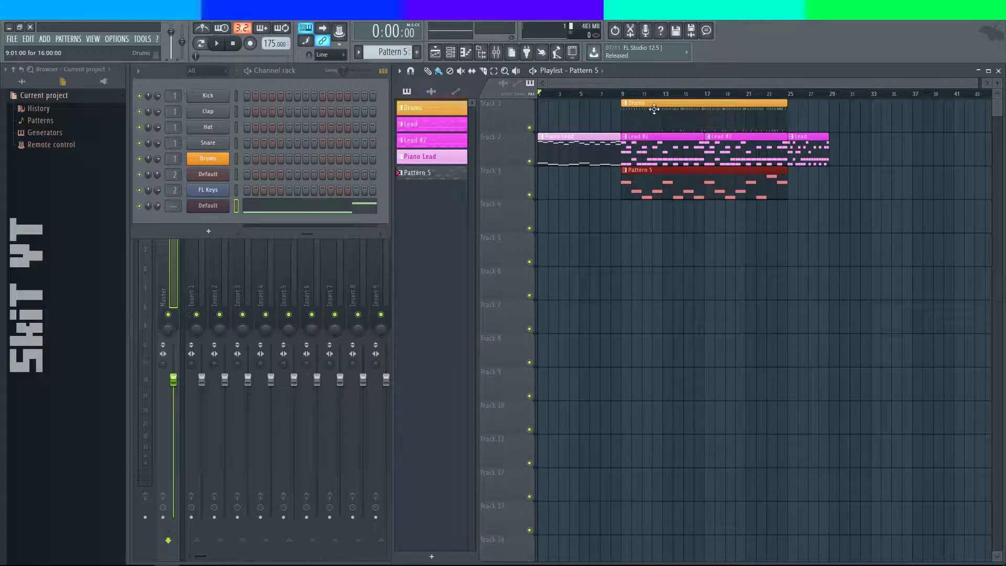
drag(653, 108, 756, 108)
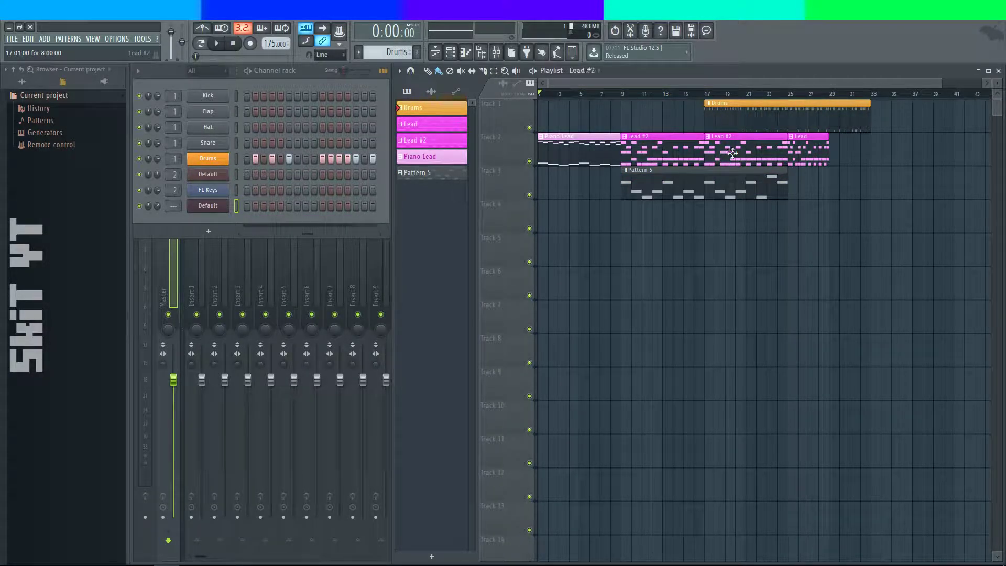
drag(732, 153, 732, 147)
drag(804, 147, 844, 147)
drag(764, 146, 849, 142)
click(900, 94)
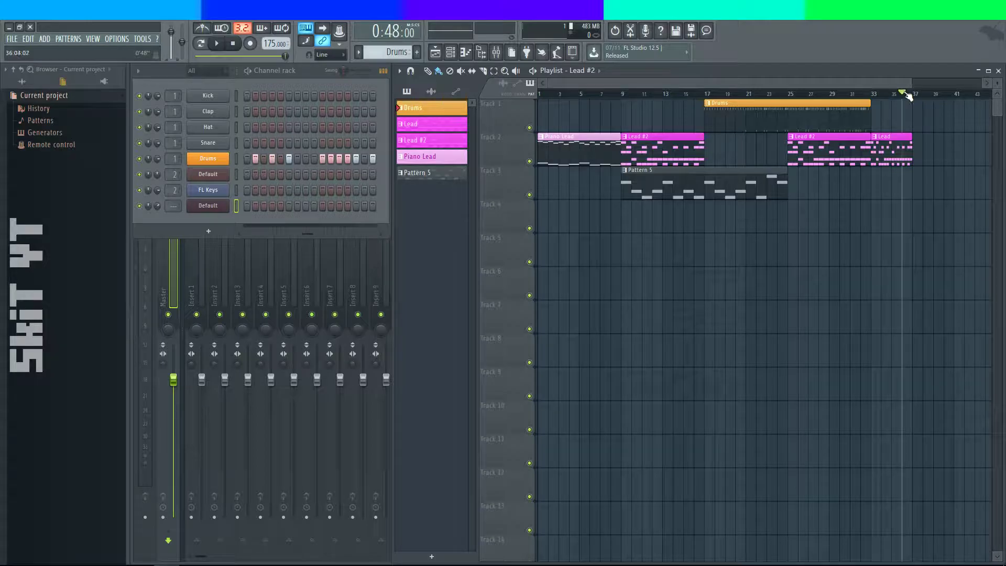
drag(678, 158, 761, 157)
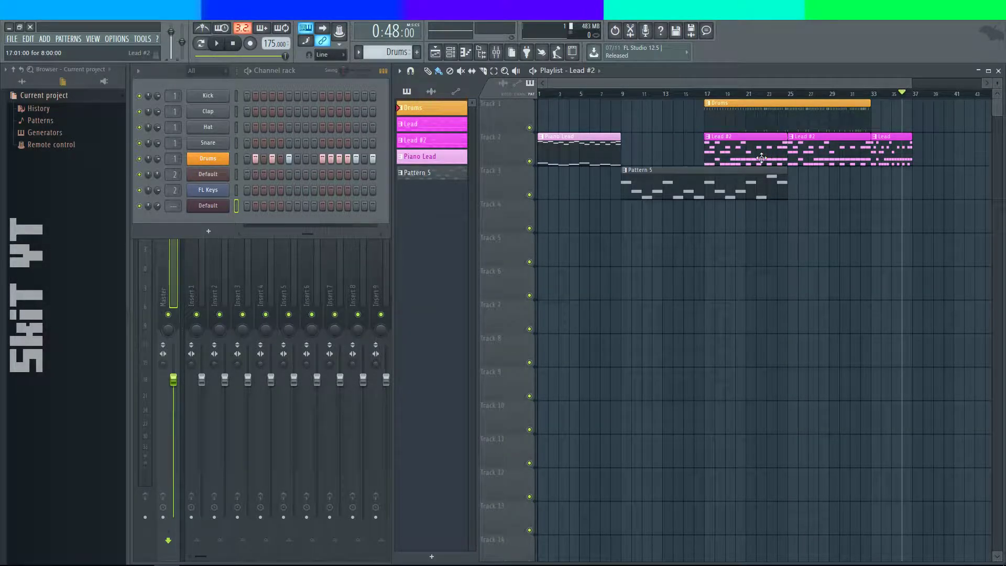
drag(697, 174, 780, 174)
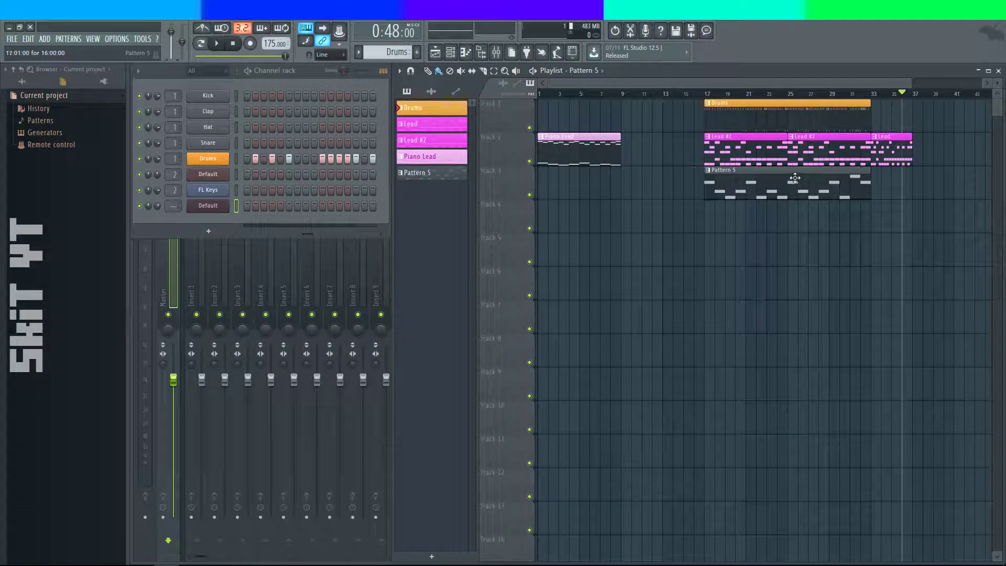
- Extend the Piano Lead clip to bar 17 and open its FL Keys notes in the piano roll
click(603, 146)
drag(619, 152, 698, 164)
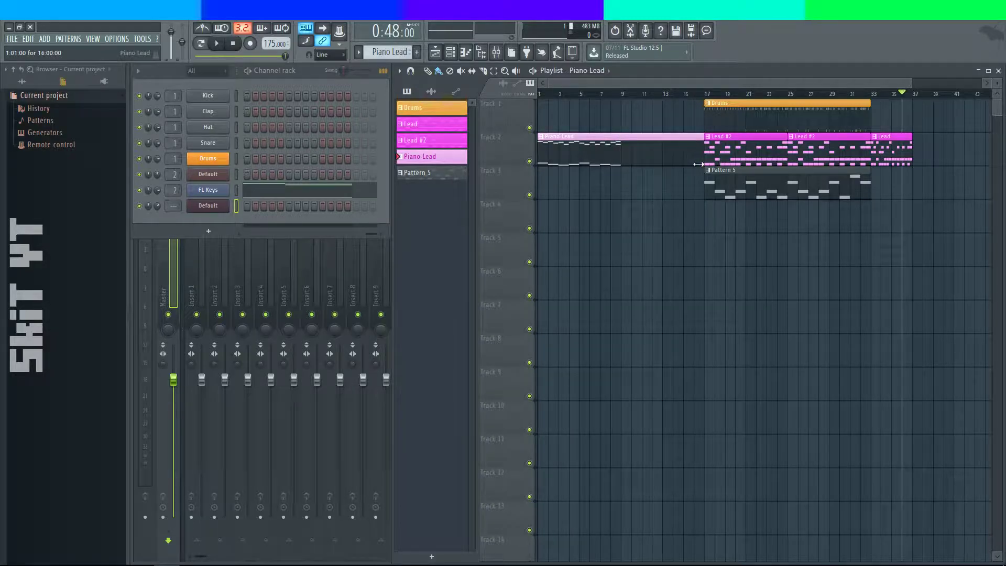
double_click(670, 155)
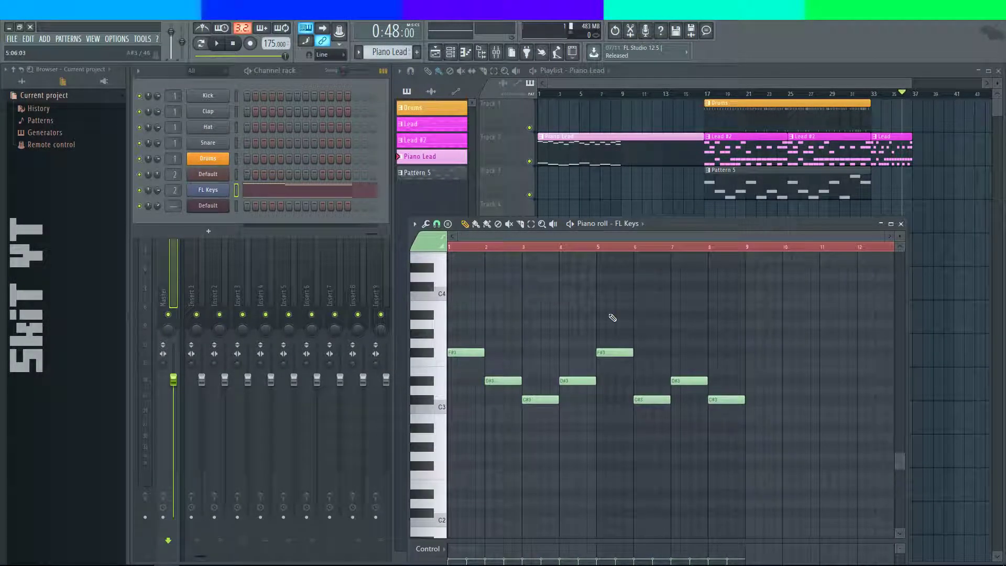
- Copy the eight low FL Keys notes of bars 1 to 8 to bars 9 to 16 at the same pitches
scroll(743, 364, up, 4)
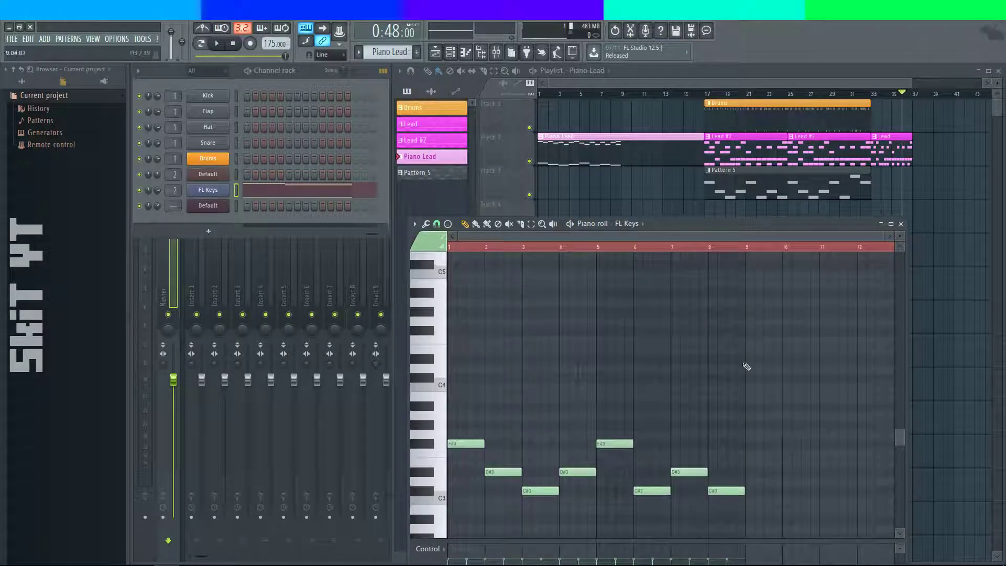
scroll(721, 304, down, 3)
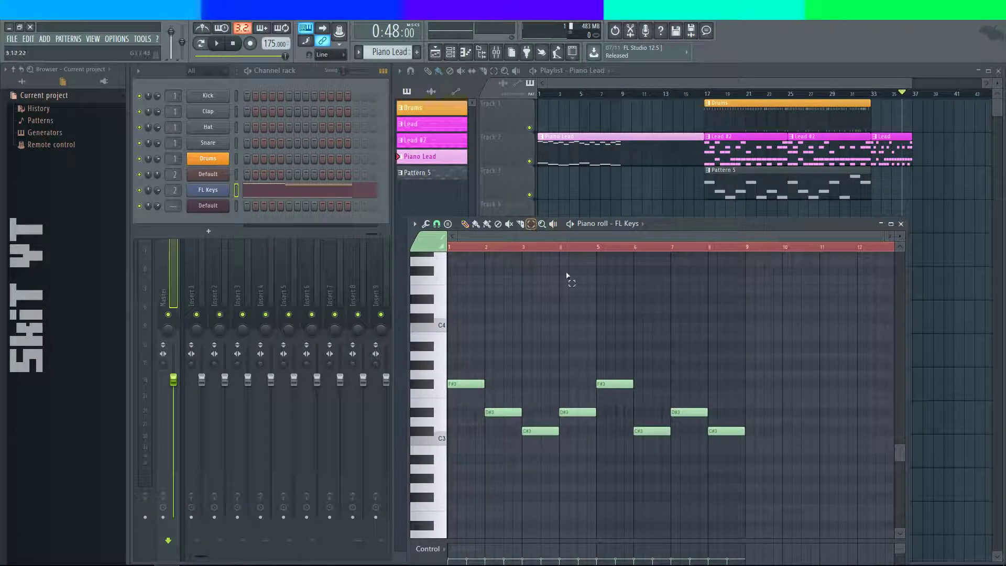
drag(761, 313, 448, 502)
key(shift+Right)
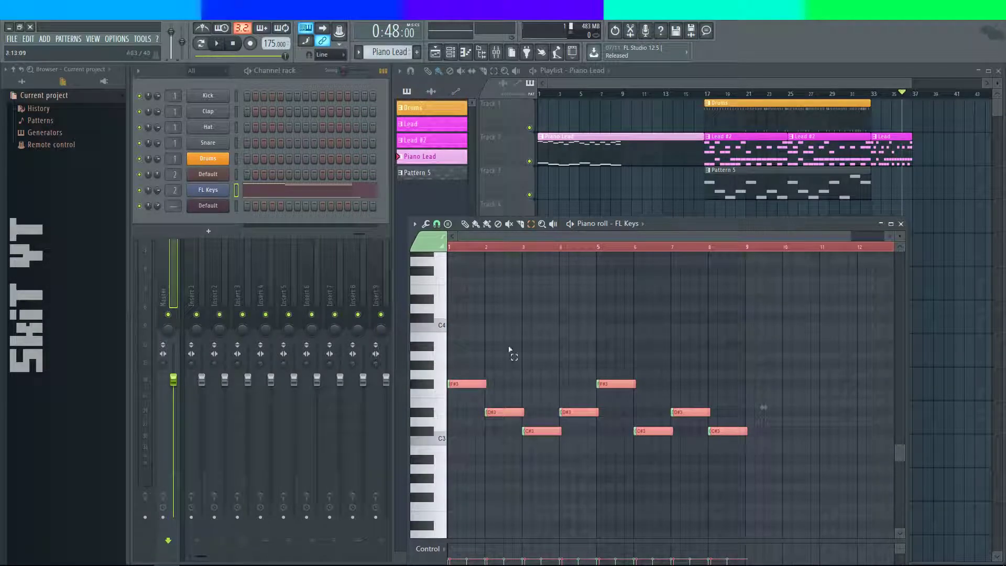
drag(464, 377, 748, 386)
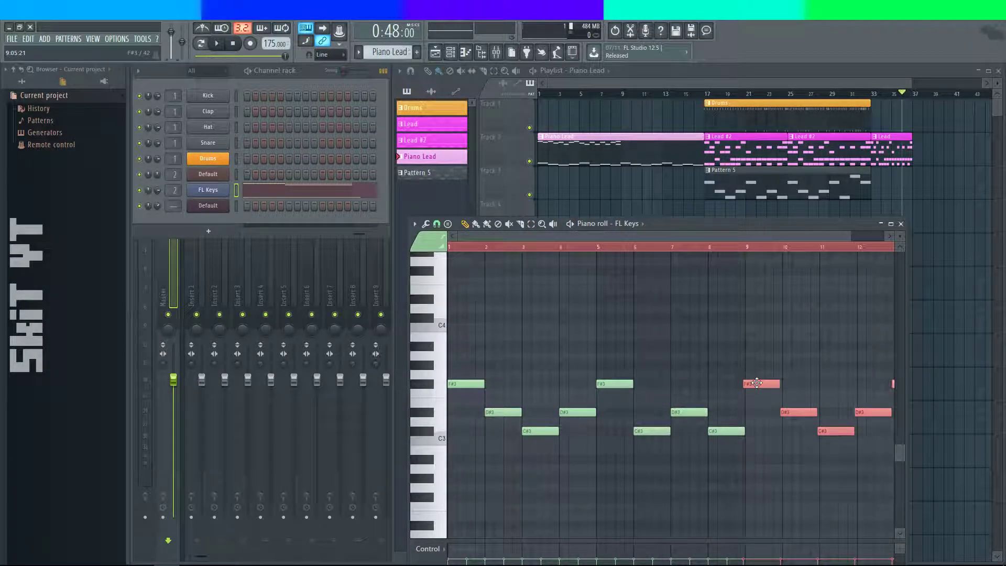
drag(742, 324, 533, 290)
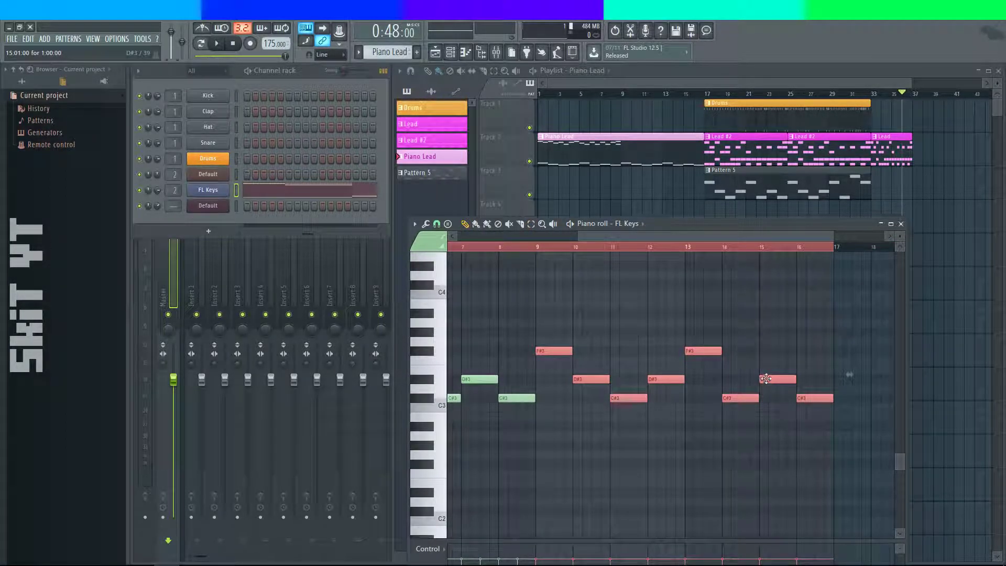
- Change the low FL Keys note in bar 15 to G#3 and the one in bar 16 to F#3
click(772, 312)
right_click(772, 312)
drag(777, 413, 750, 318)
scroll(674, 433, left, 3)
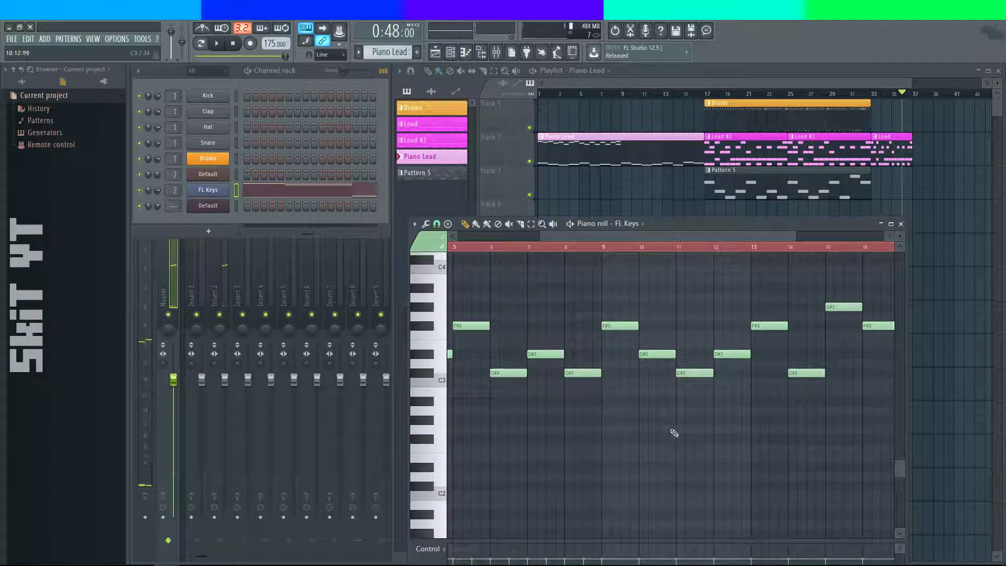
scroll(629, 378, left, 4)
scroll(831, 412, up, 4)
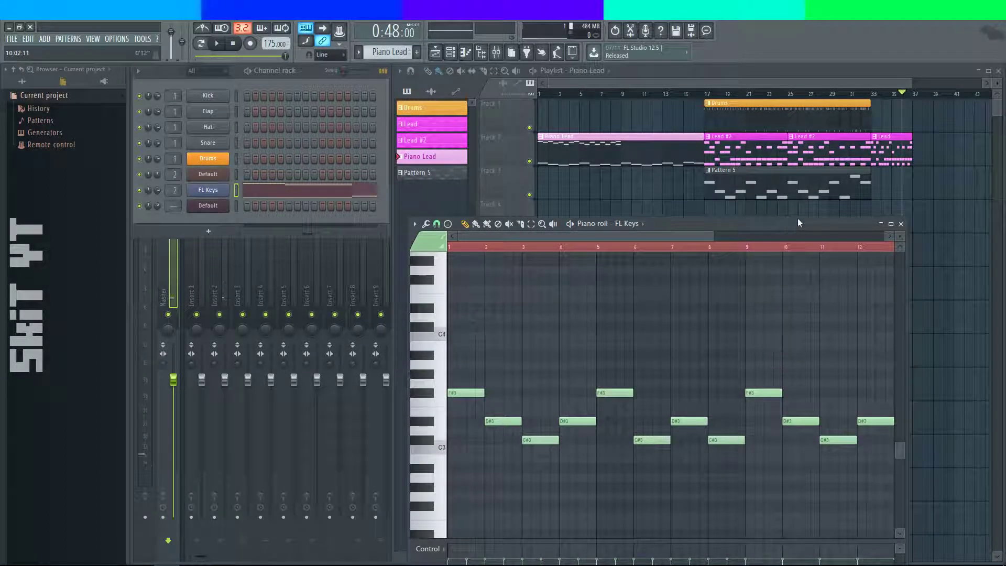
scroll(676, 233, down, 6)
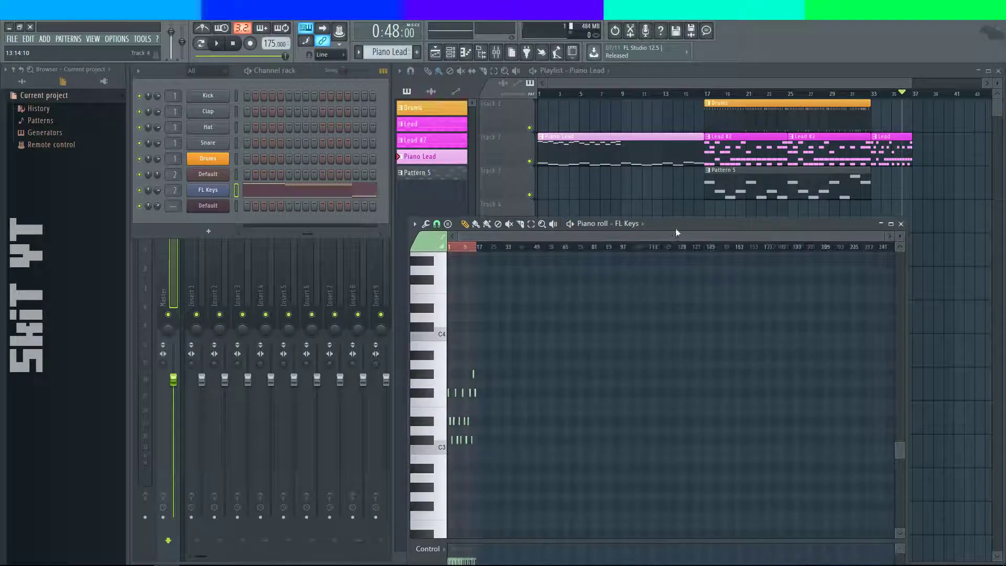
- Copy the high FL Keys notes of bars 1 to 8 to bars 9 to 16 at the same pitches
drag(520, 238, 886, 237)
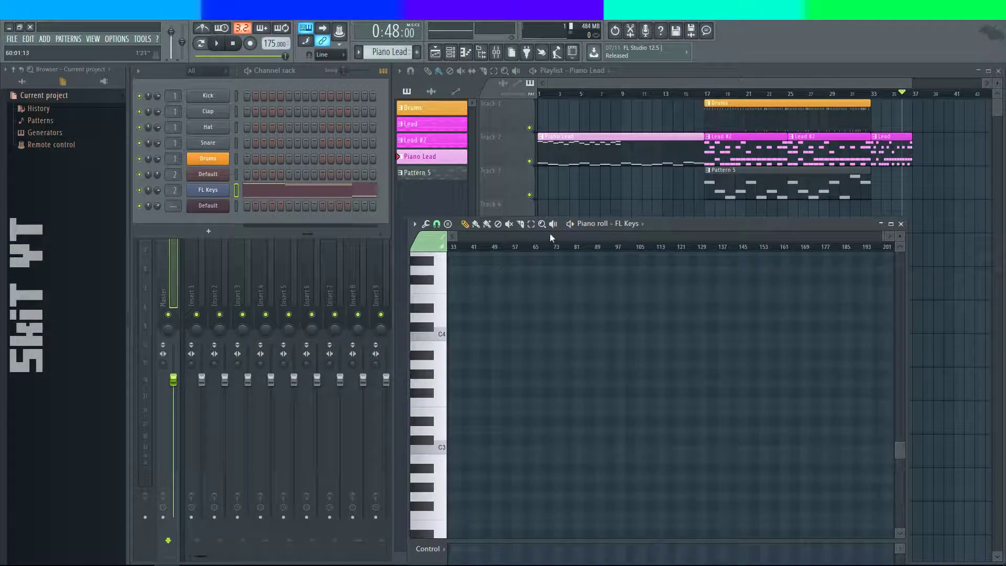
click(485, 238)
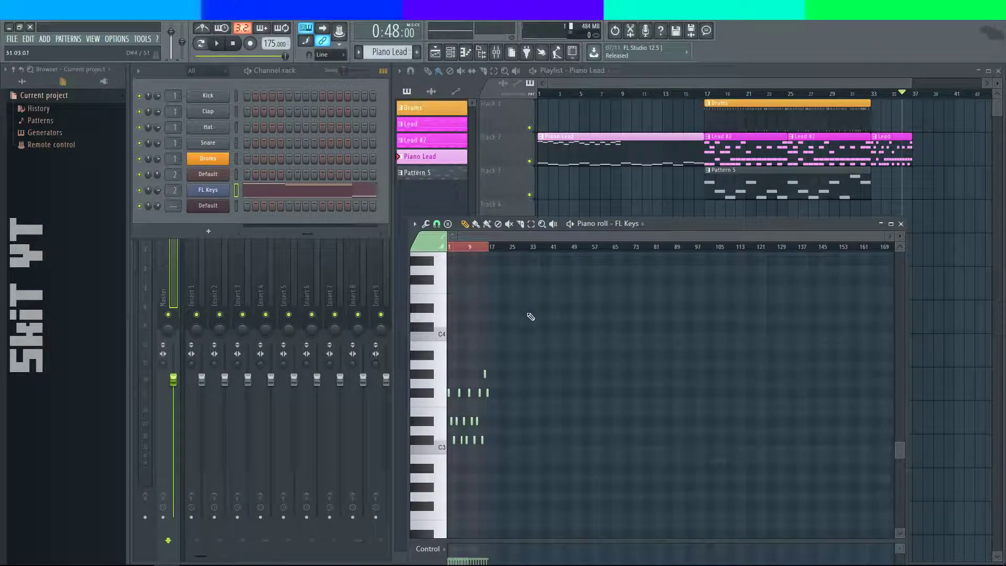
scroll(591, 286, up, 1)
drag(536, 235, 537, 249)
click(581, 301)
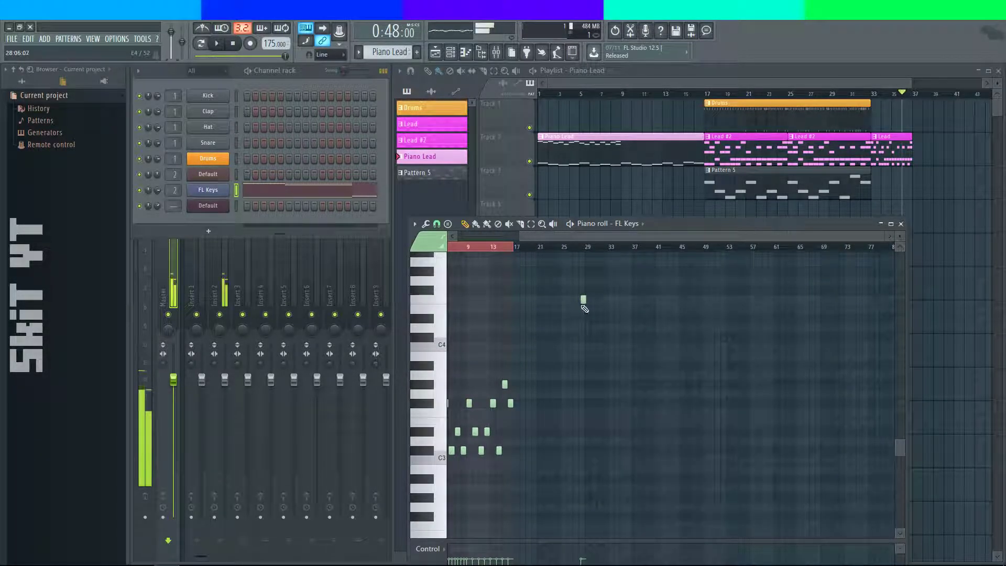
right_click(583, 302)
drag(583, 304, 733, 311)
drag(685, 253, 649, 426)
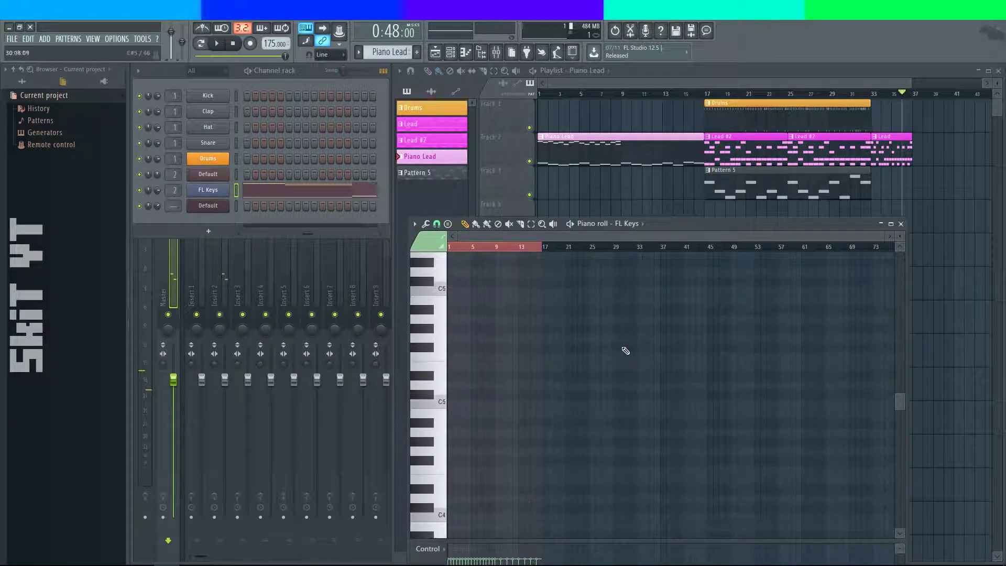
drag(626, 299, 624, 493)
scroll(595, 382, up, 2)
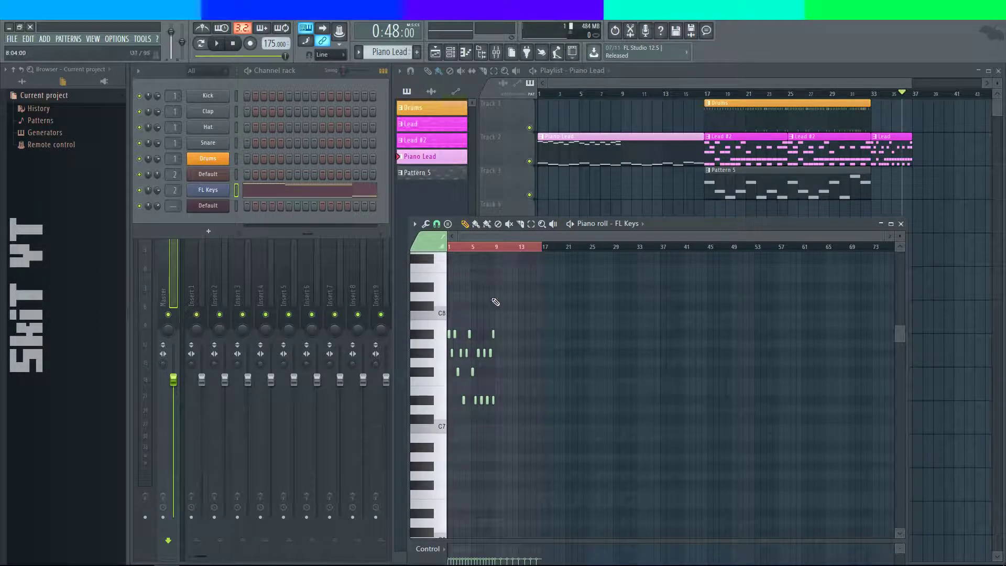
scroll(459, 315, up, 3)
scroll(482, 298, down, 2)
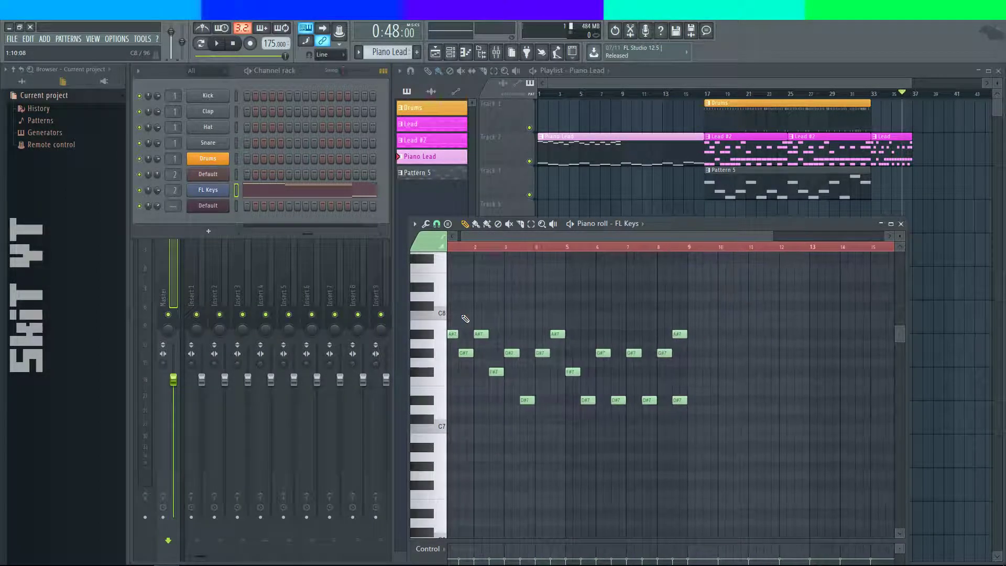
drag(663, 291, 463, 432)
click(468, 223)
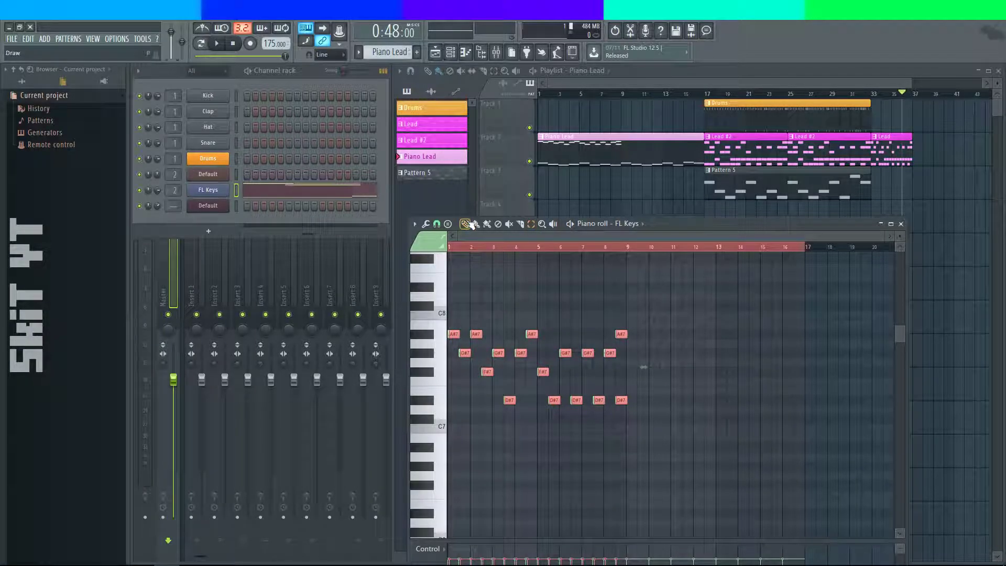
drag(532, 334, 709, 332)
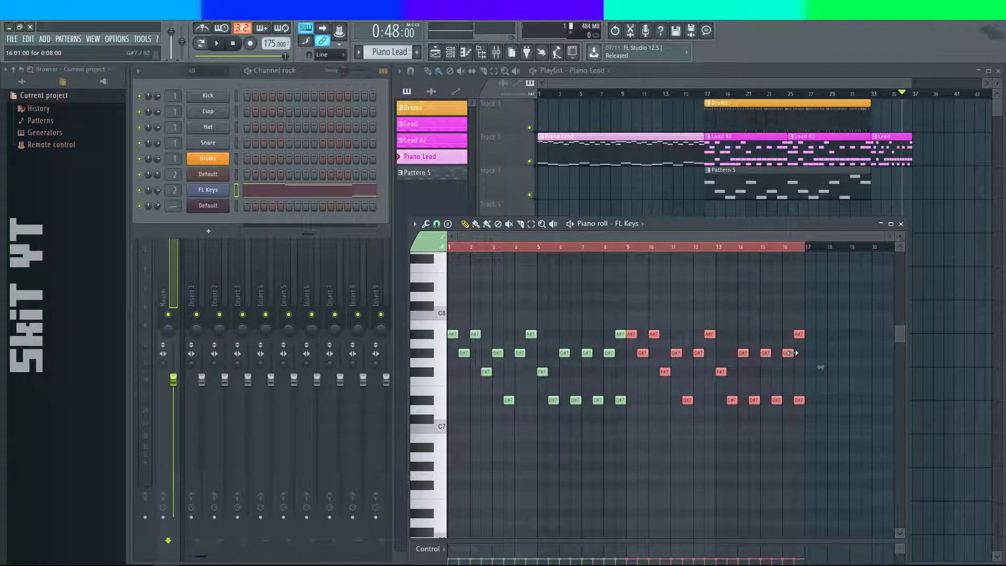
- Shorten the copied high notes in bars 9 to 16 to 4 steps and duplicate each one directly after itself at the same pitch
drag(792, 353, 787, 353)
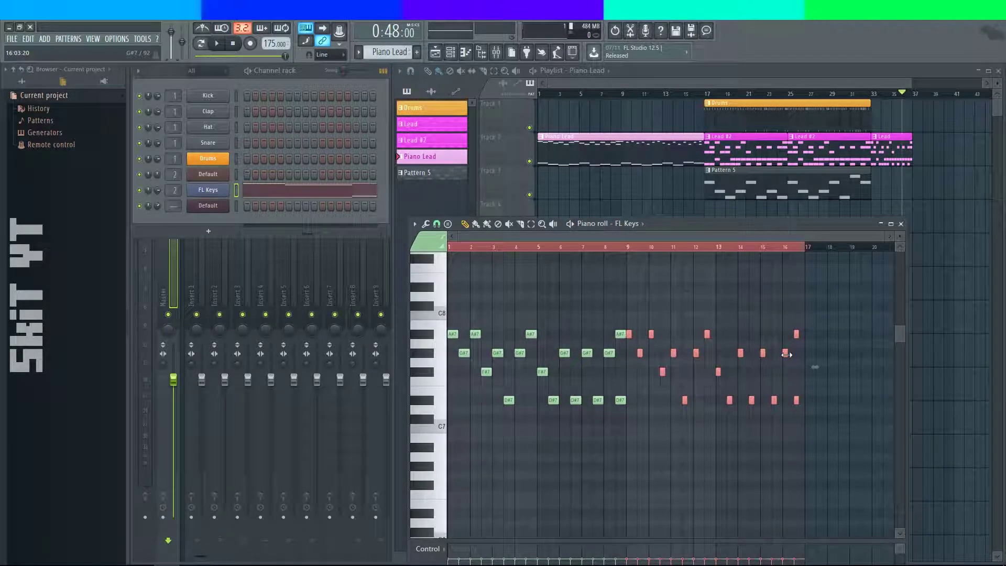
scroll(786, 355, up, 4)
scroll(789, 354, down, 2)
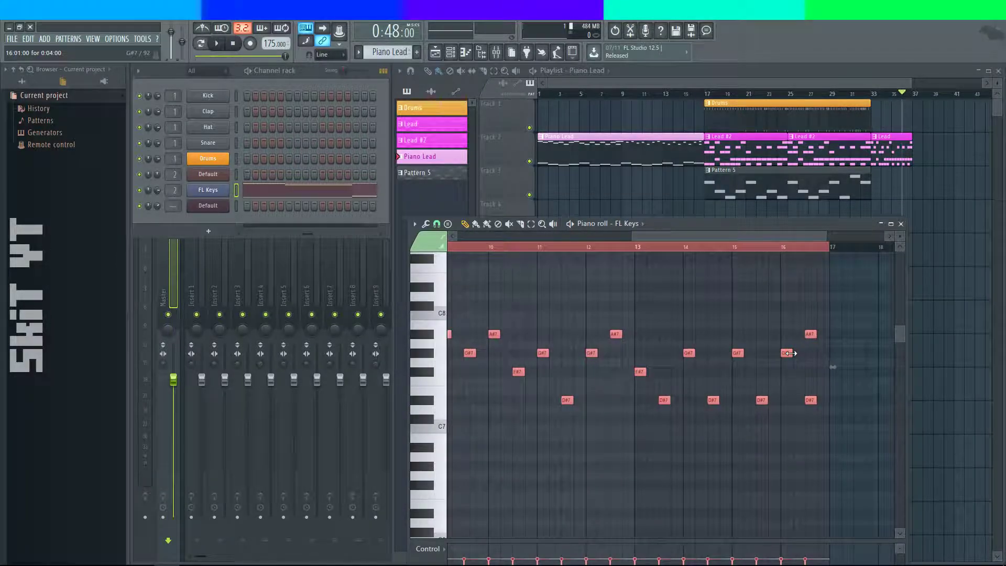
shift+drag(791, 353, 667, 353)
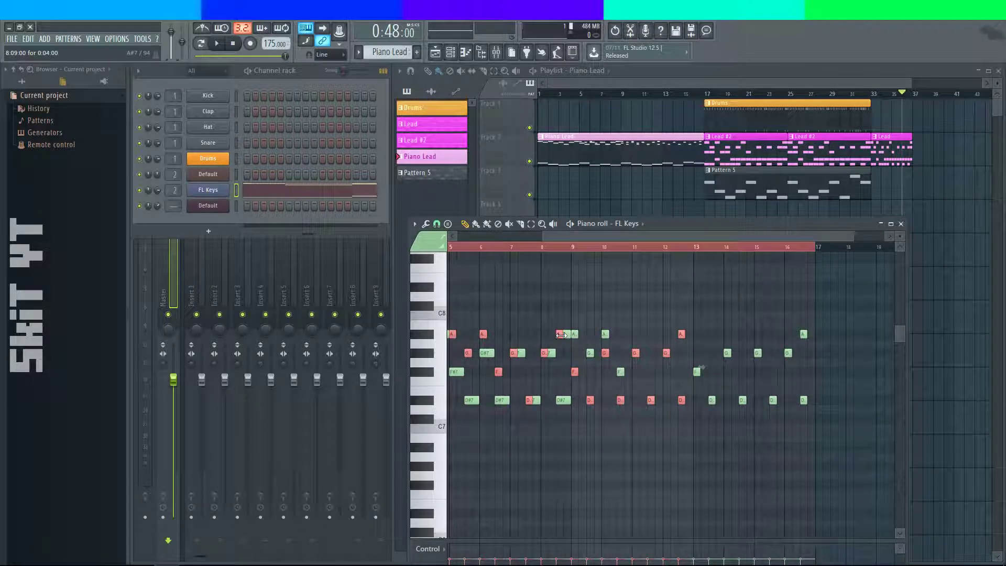
drag(560, 336, 689, 334)
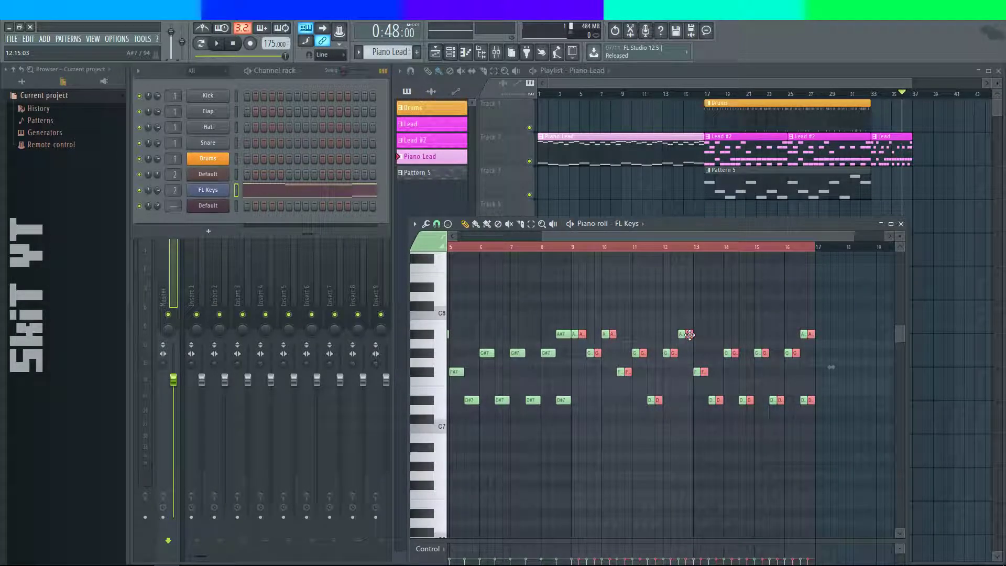
- Play the Piano Lead pattern from the start to listen to the doubled high notes
click(570, 252)
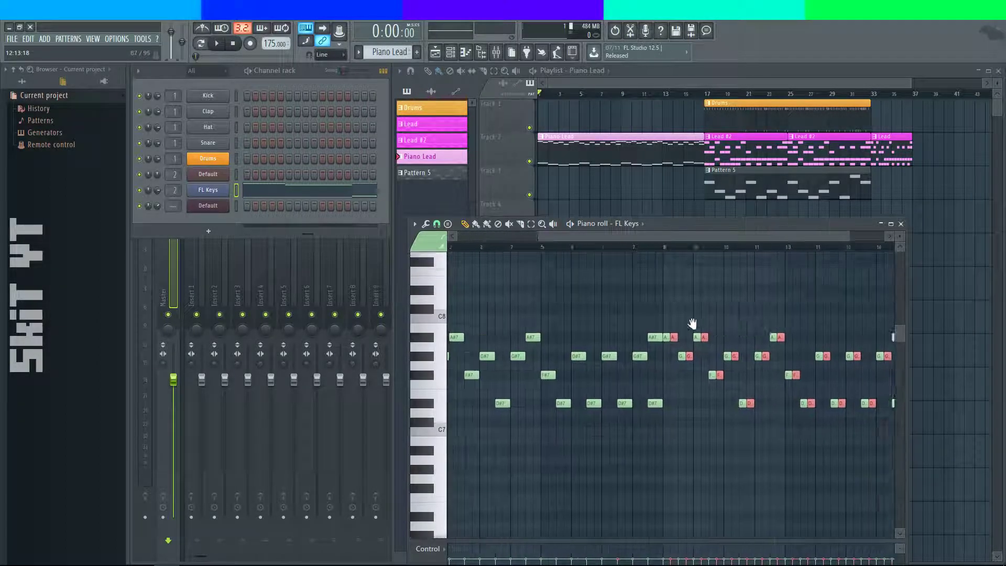
scroll(603, 316, right, 5)
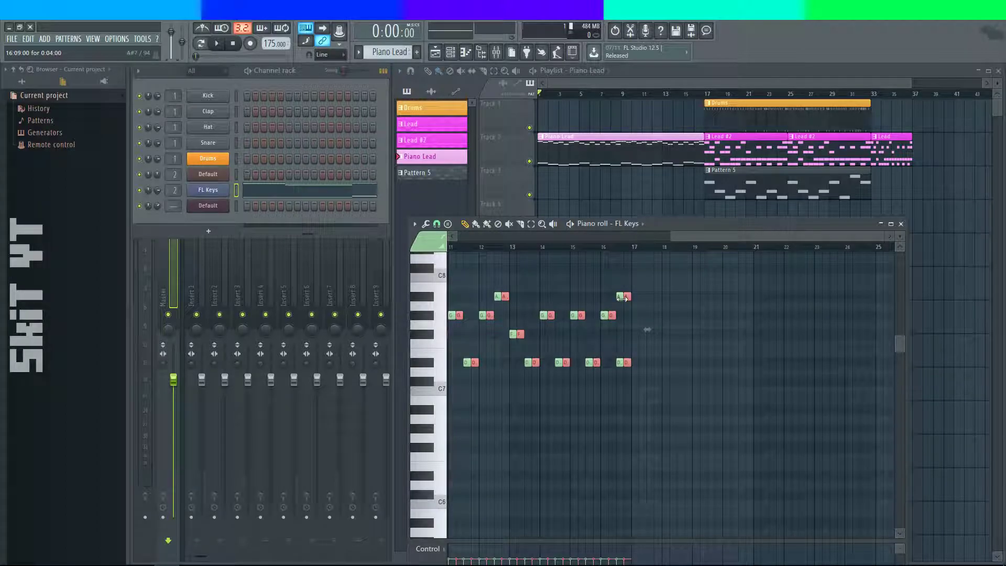
drag(639, 259, 816, 321)
click(570, 224)
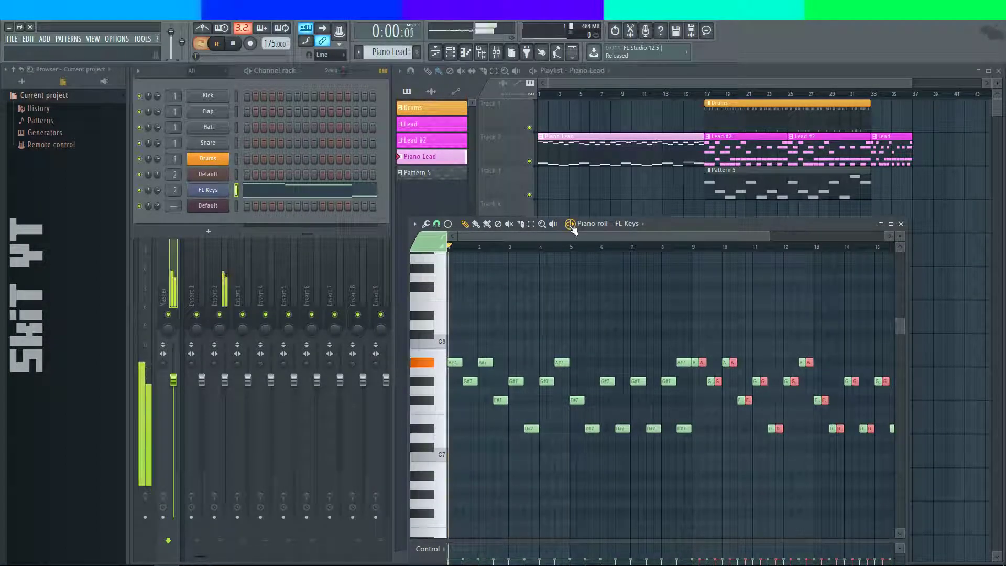
scroll(629, 309, down, 1)
ctrl+scroll(629, 298, down, 2)
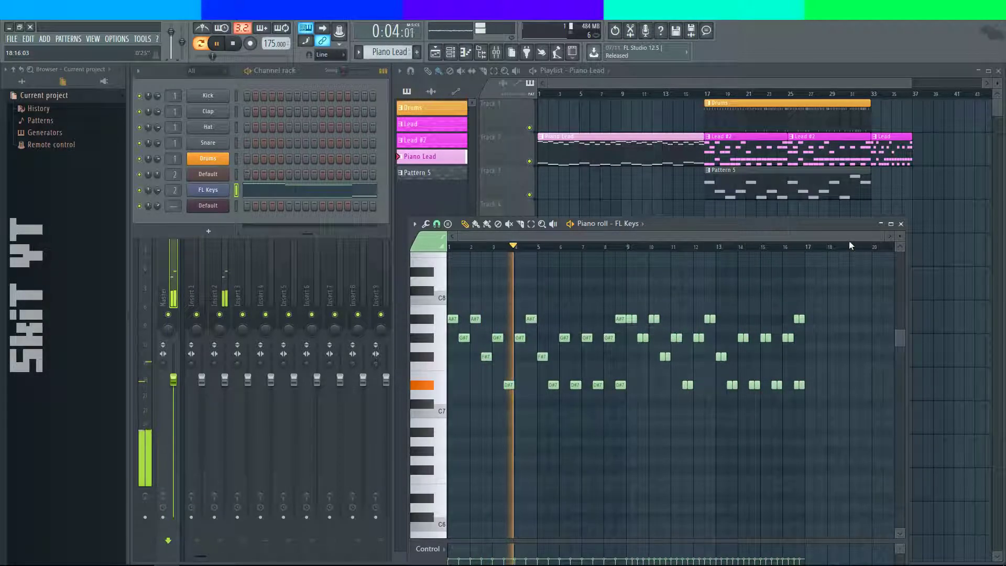
click(901, 225)
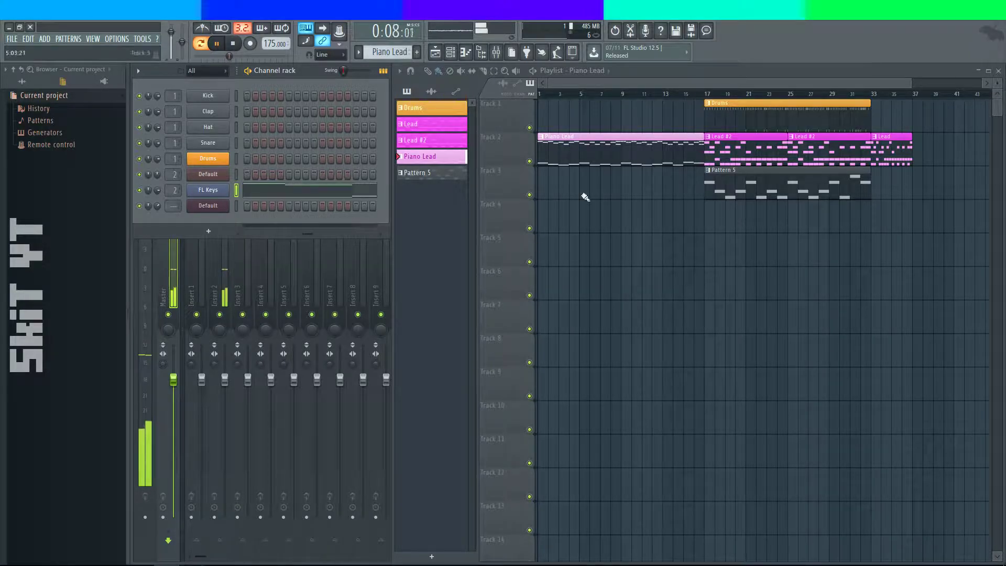
key(F7)
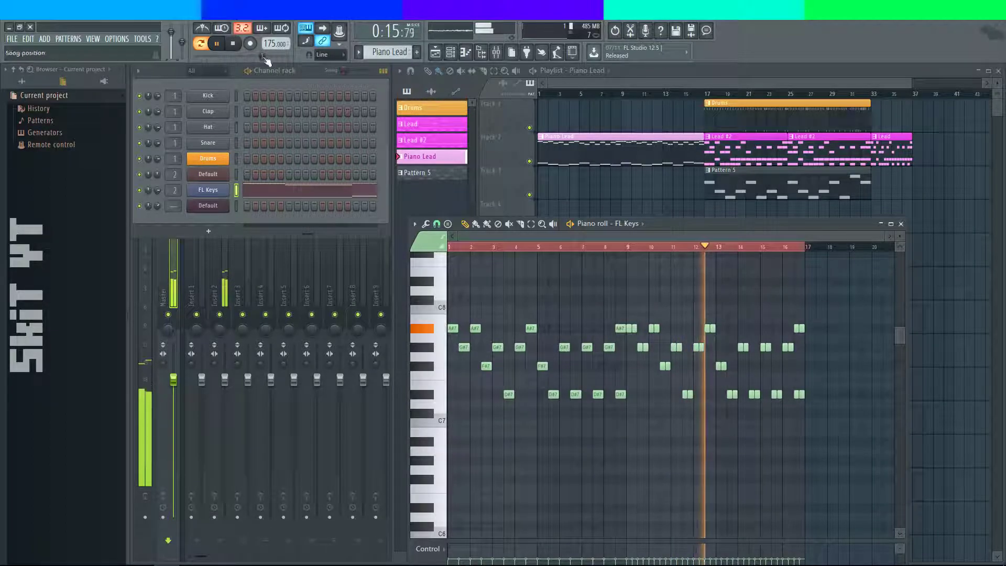
key(space)
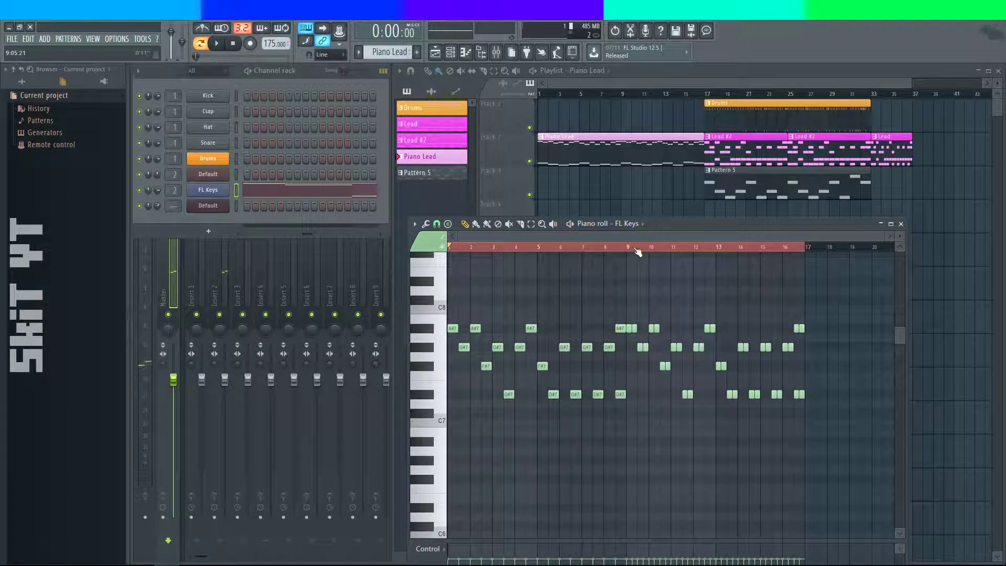
- Audition the FL Keys notes from bar 9 and stop playback in bar 10
click(627, 248)
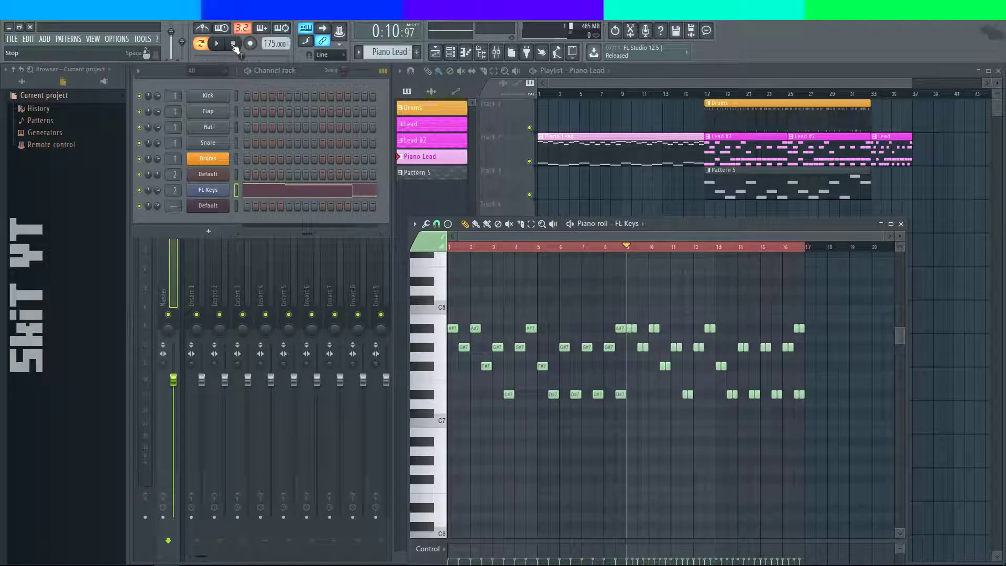
click(239, 47)
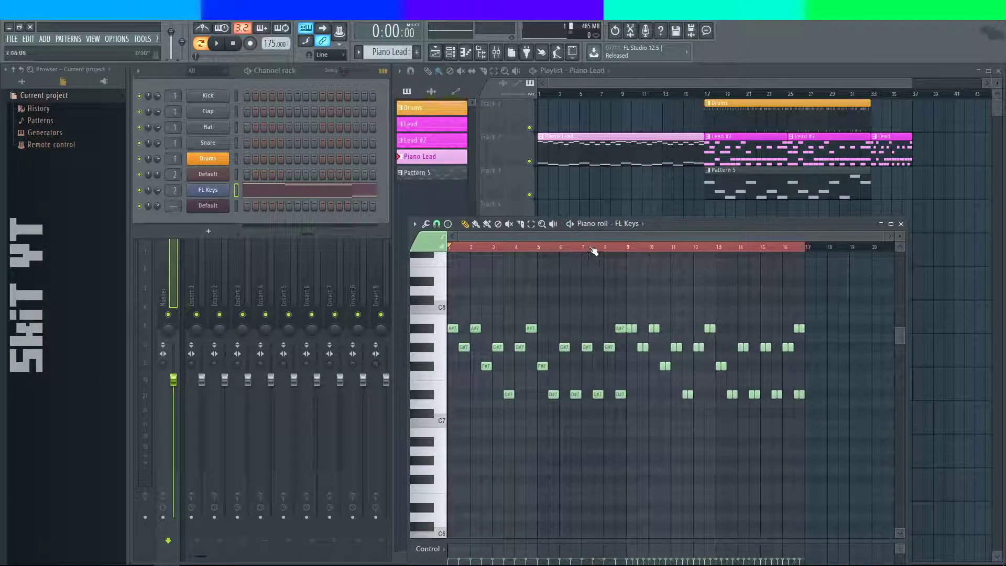
click(629, 247)
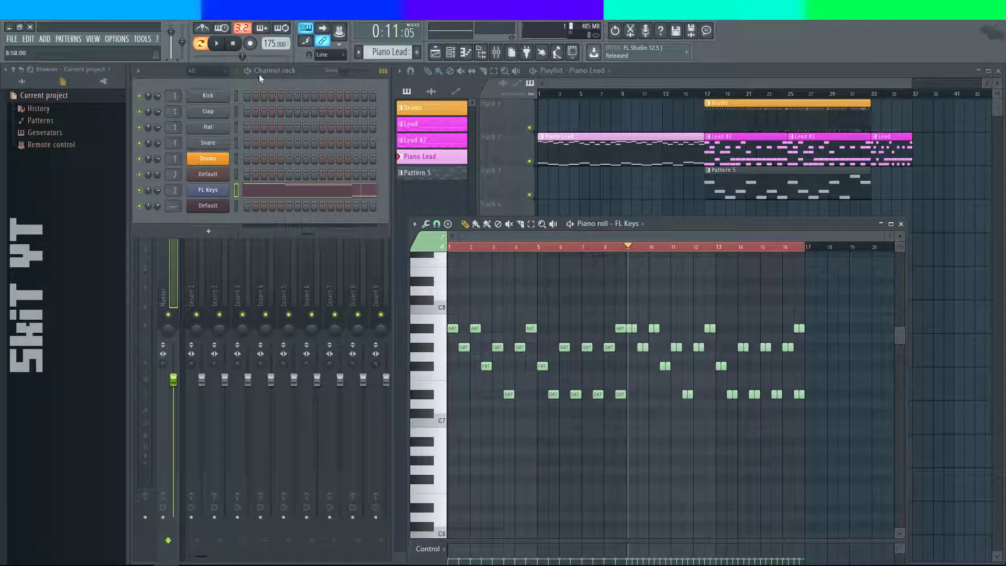
click(226, 44)
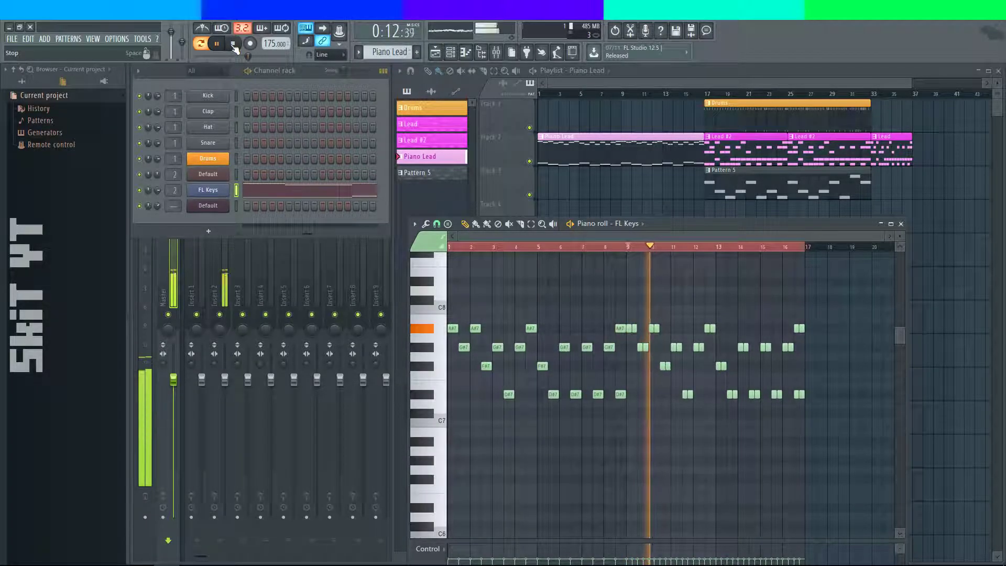
click(233, 45)
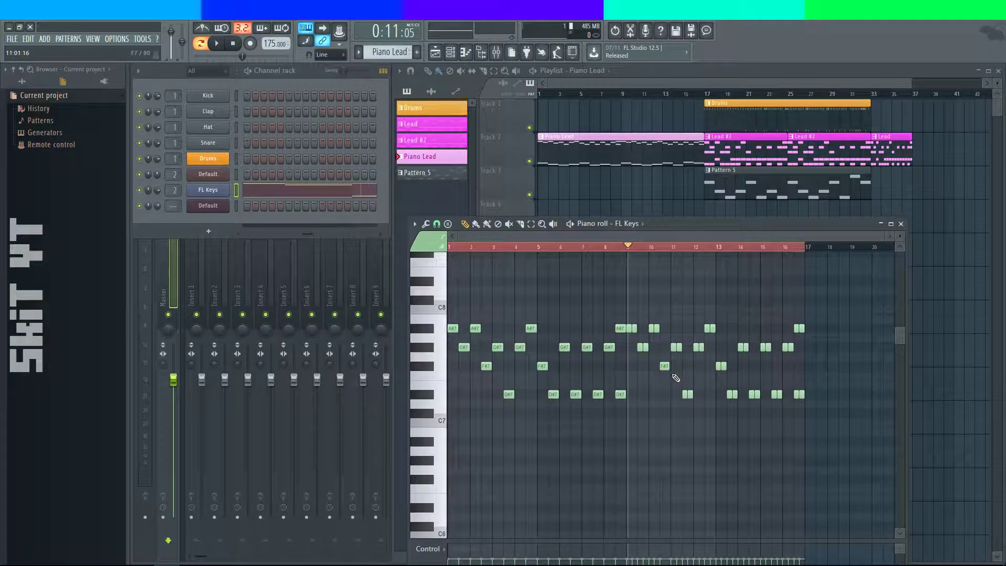
- Replace the doubled F#7 notes in bar 10 with a single 8-step note
scroll(673, 373, up, 4)
scroll(670, 367, up, 4)
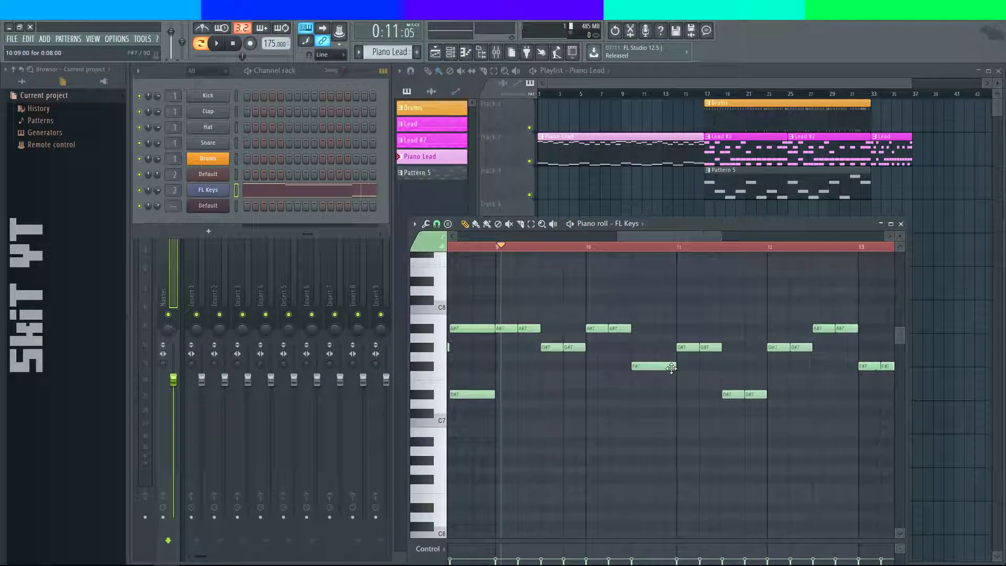
scroll(680, 375, down, 2)
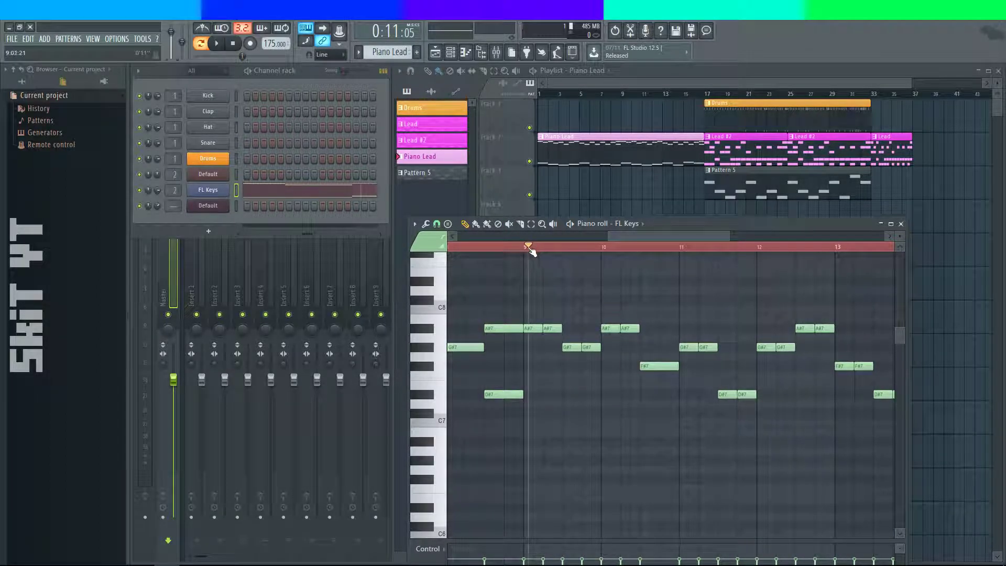
- Play from bar 9 and replace the doubled D#7 in bar 11 and doubled A#7 in bar 12 with single 8-step notes
drag(530, 250, 524, 246)
key(space)
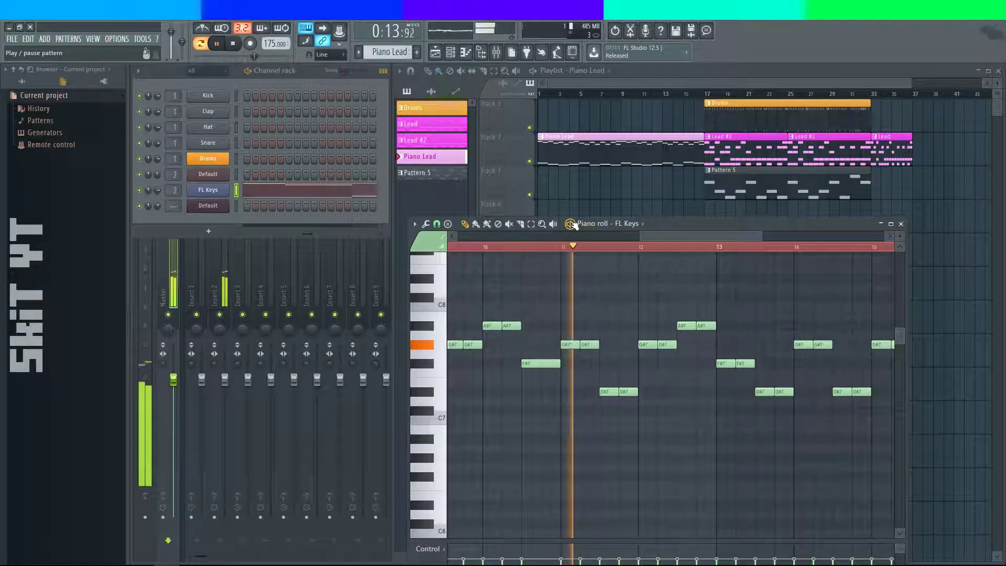
key(space)
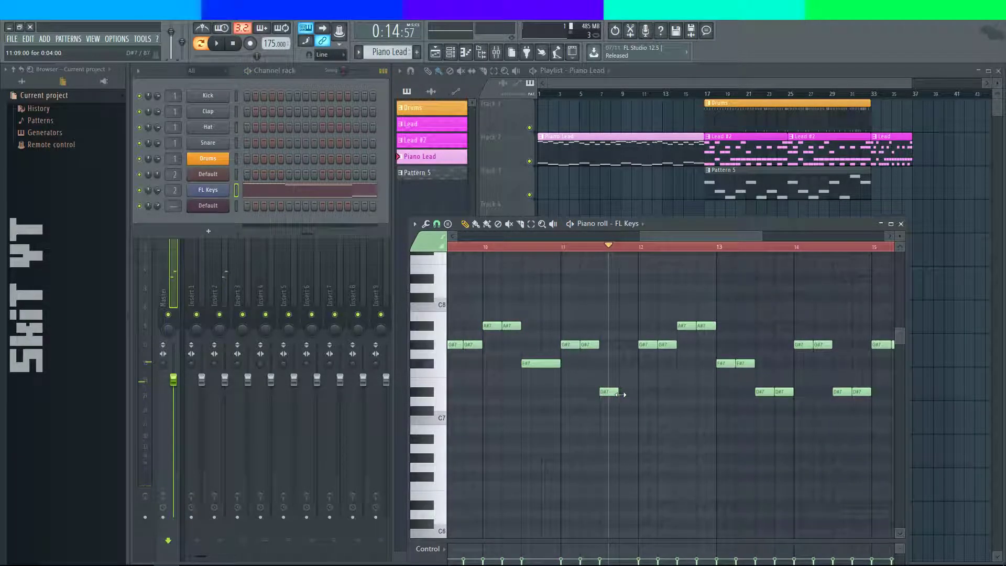
key(space)
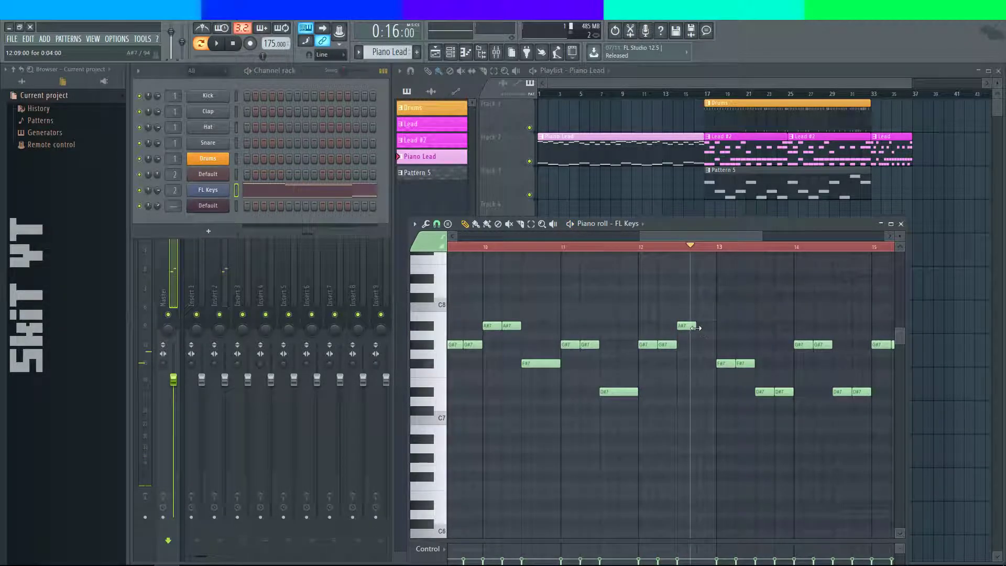
click(735, 354)
drag(733, 355, 866, 384)
- Play the FL Keys notes from bar 9 through bar 15, following the melody to check its rhythm
click(577, 247)
key(space)
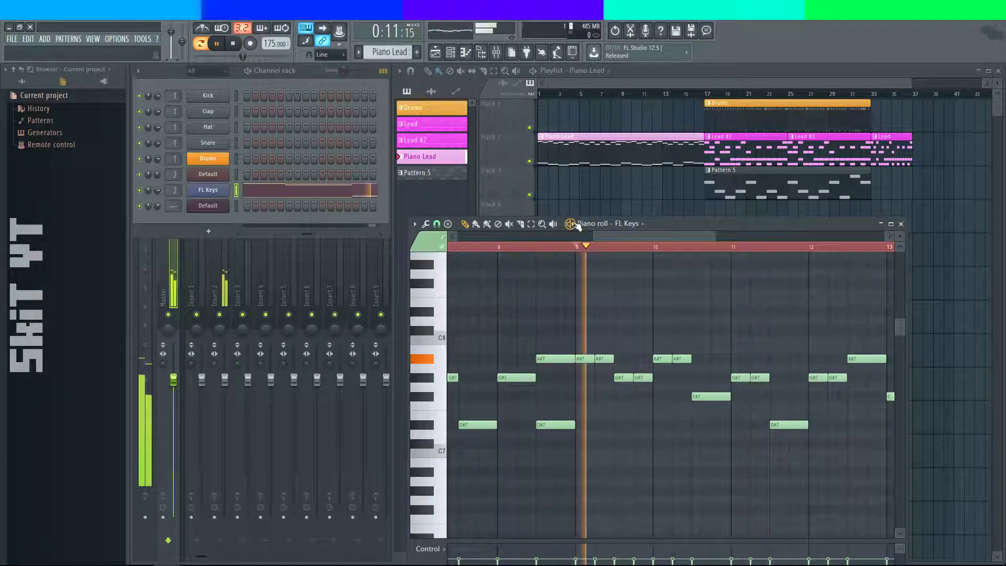
drag(669, 360, 546, 386)
drag(648, 376, 541, 344)
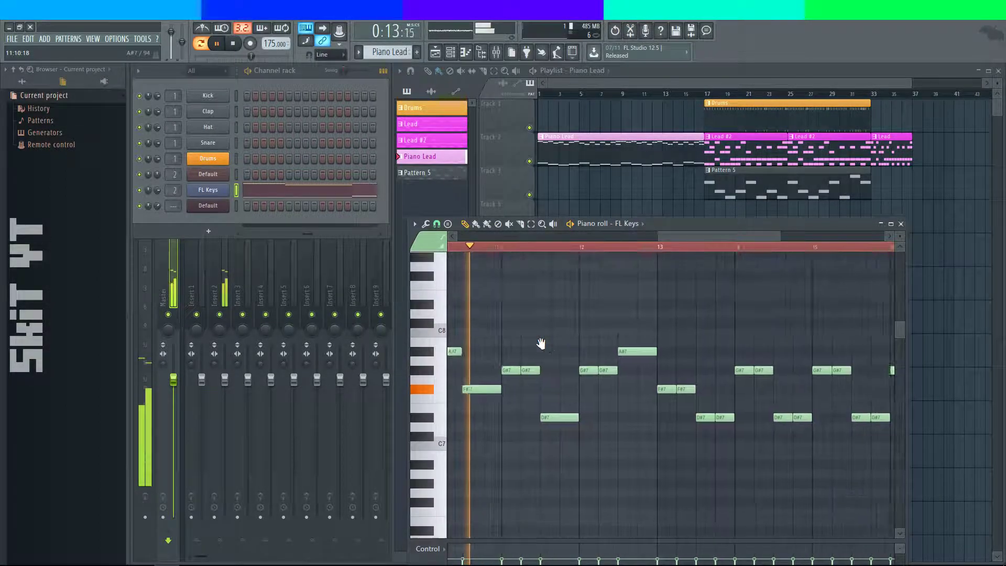
drag(661, 360, 579, 362)
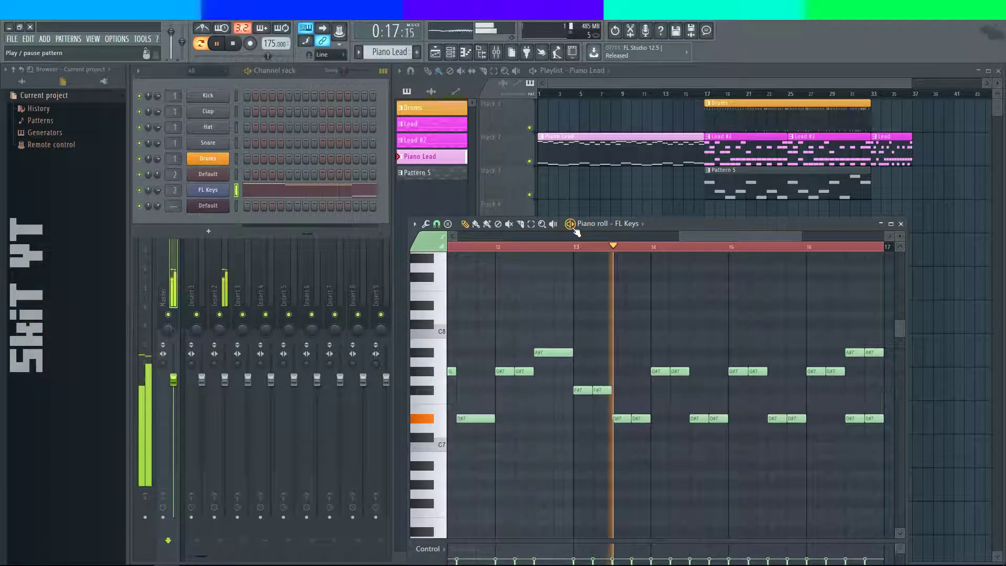
drag(663, 348, 557, 348)
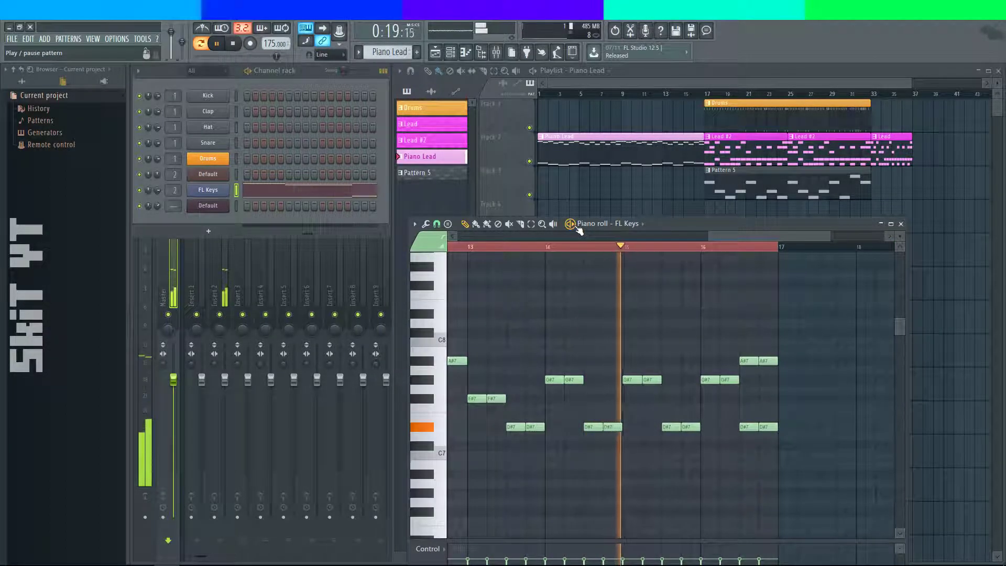
key(space)
- Replace the doubled G#7, A#7 and D#7 notes in bar 16 with single 8-step notes
right_click(731, 379)
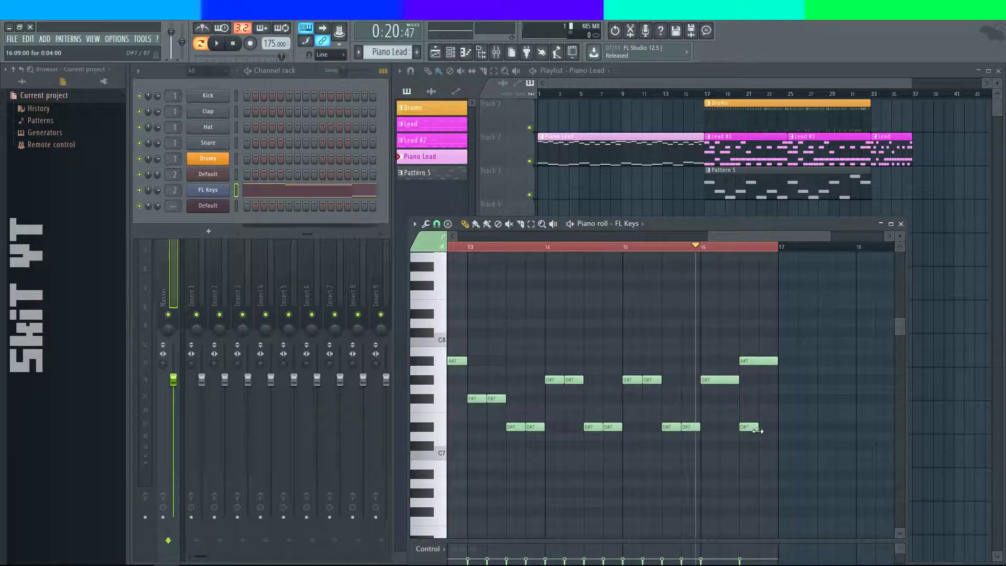
drag(765, 402, 954, 419)
drag(539, 386, 871, 407)
- Play from bar 9 and replace the doubled D#7 in the second half of bar 15 with a single 8-step note
click(681, 247)
key(space)
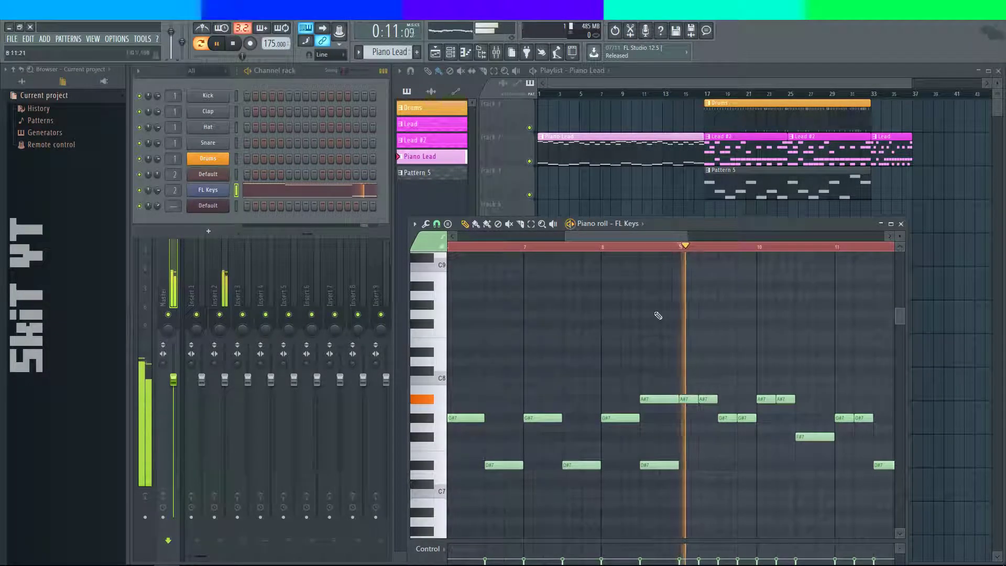
scroll(649, 393, down, 2)
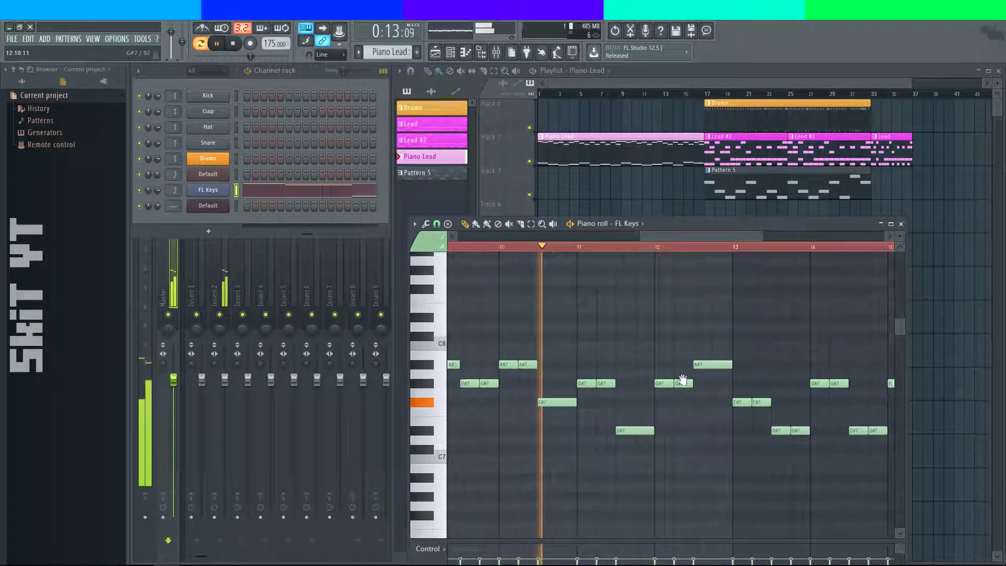
scroll(655, 398, down, 2)
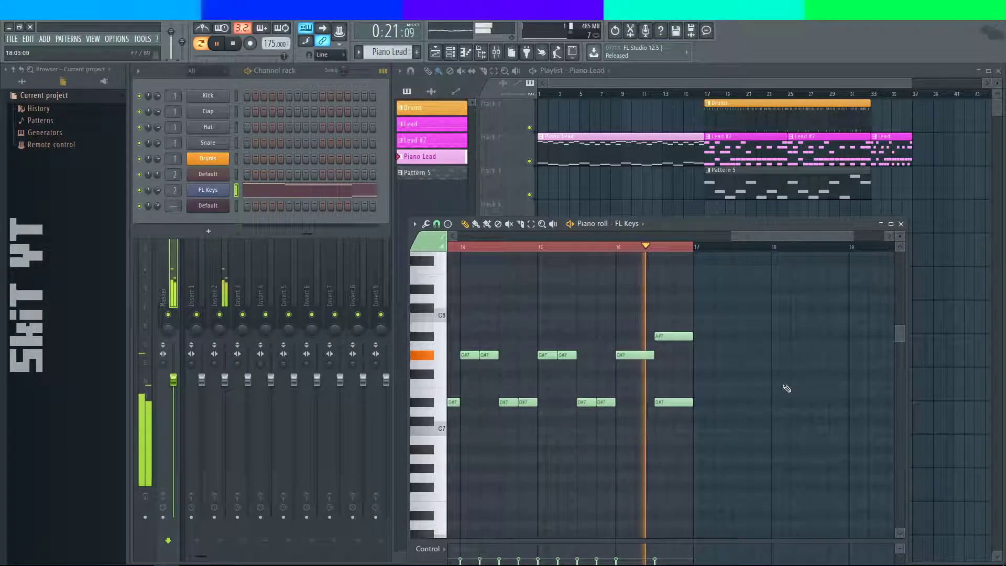
right_click(603, 404)
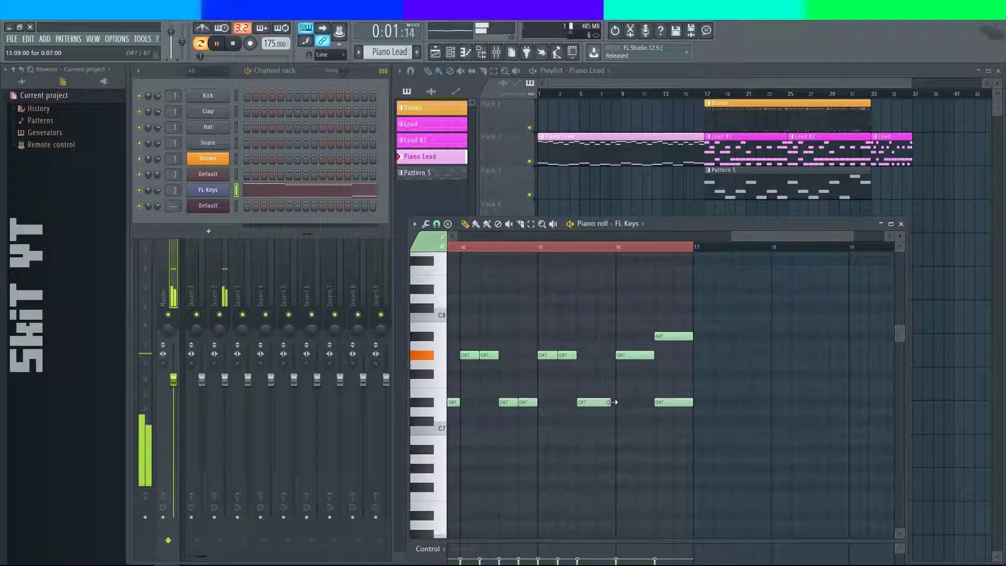
drag(596, 402, 613, 402)
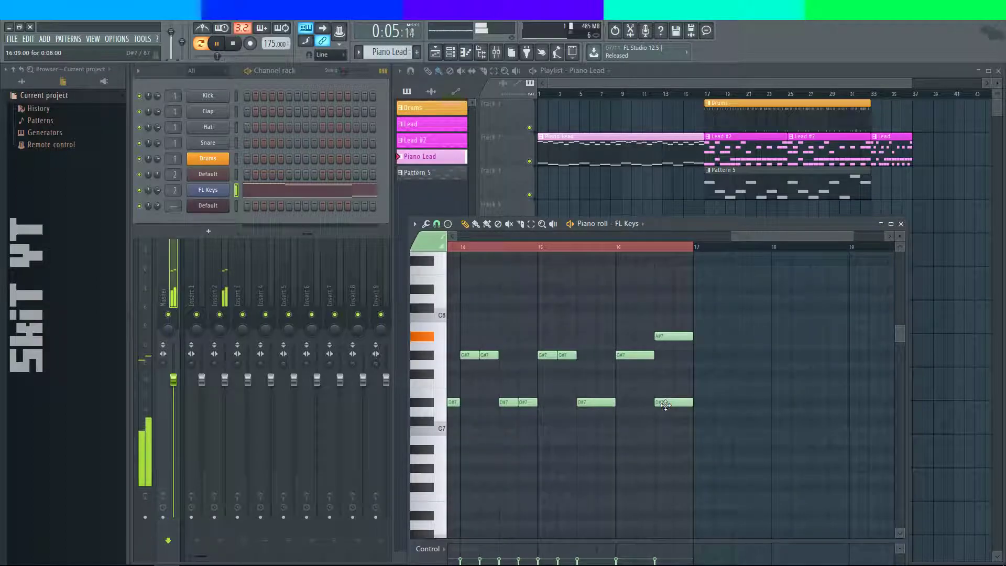
- Delete the low D#7 notes beneath the A#7 notes ending bars 8 and 16, and close the piano roll
scroll(664, 412, down, 4)
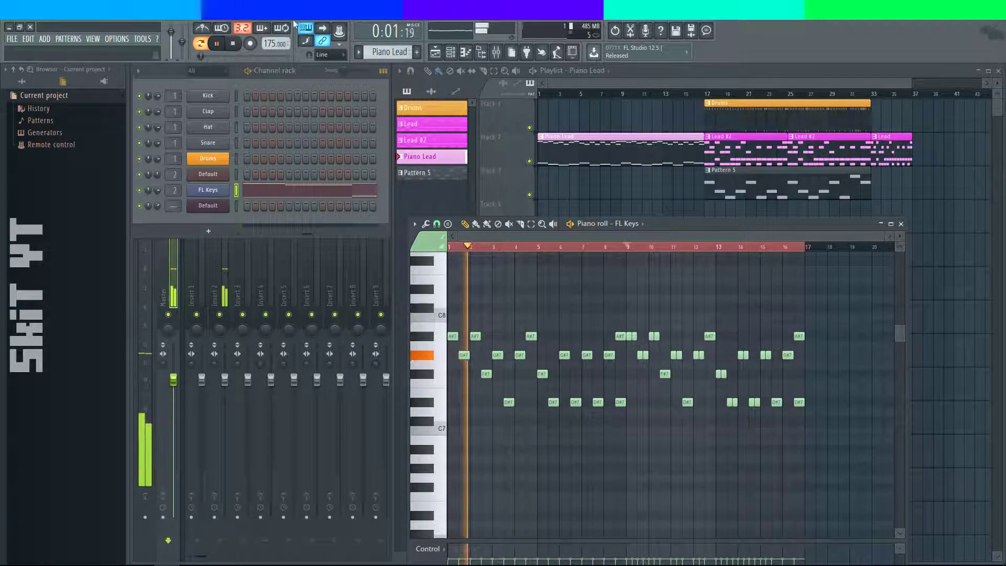
right_click(800, 401)
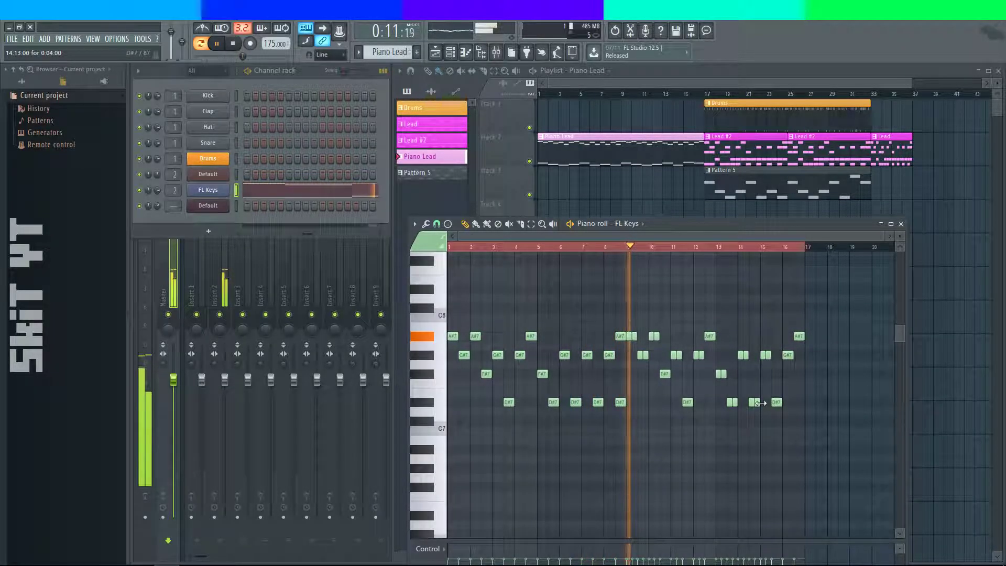
right_click(621, 402)
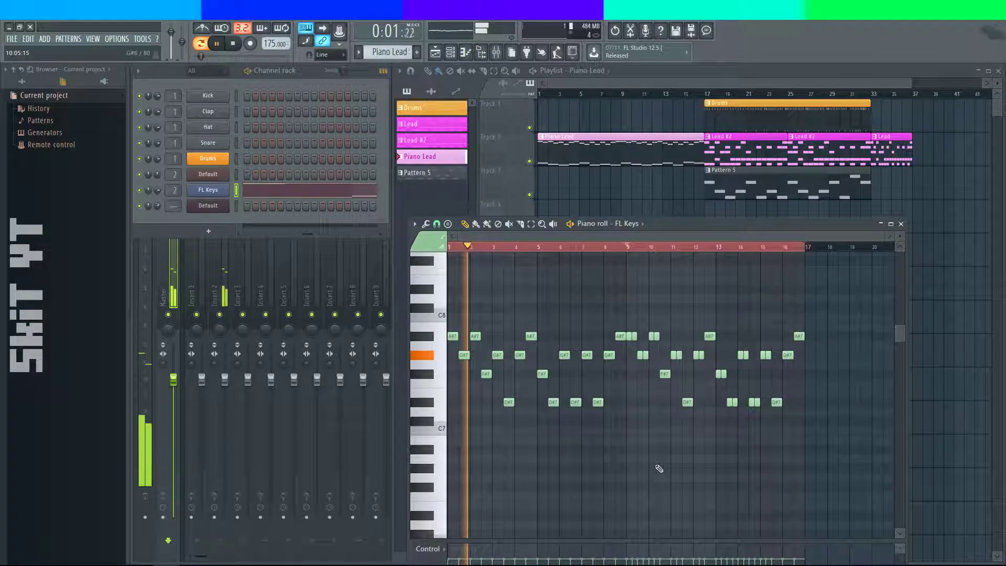
click(241, 45)
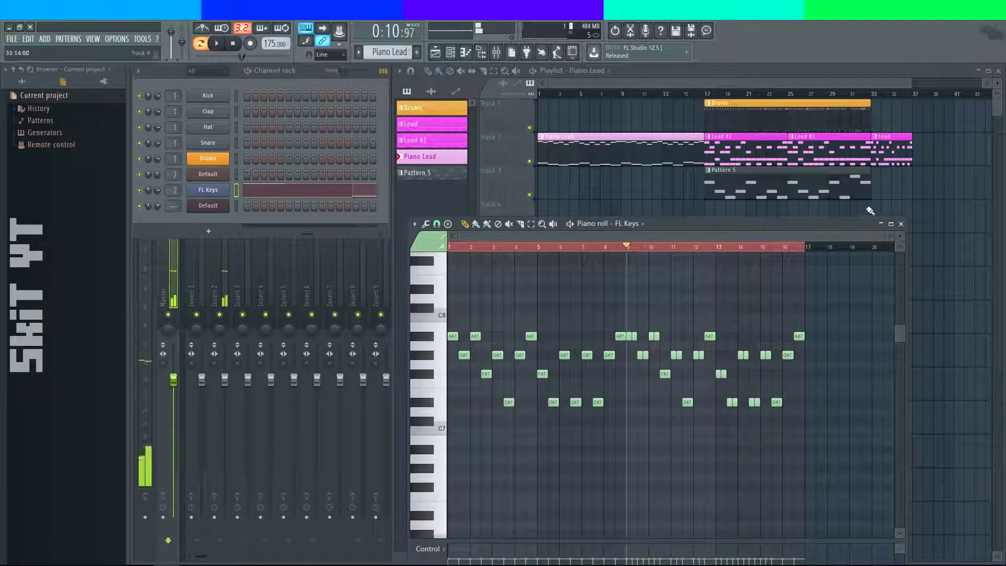
click(900, 224)
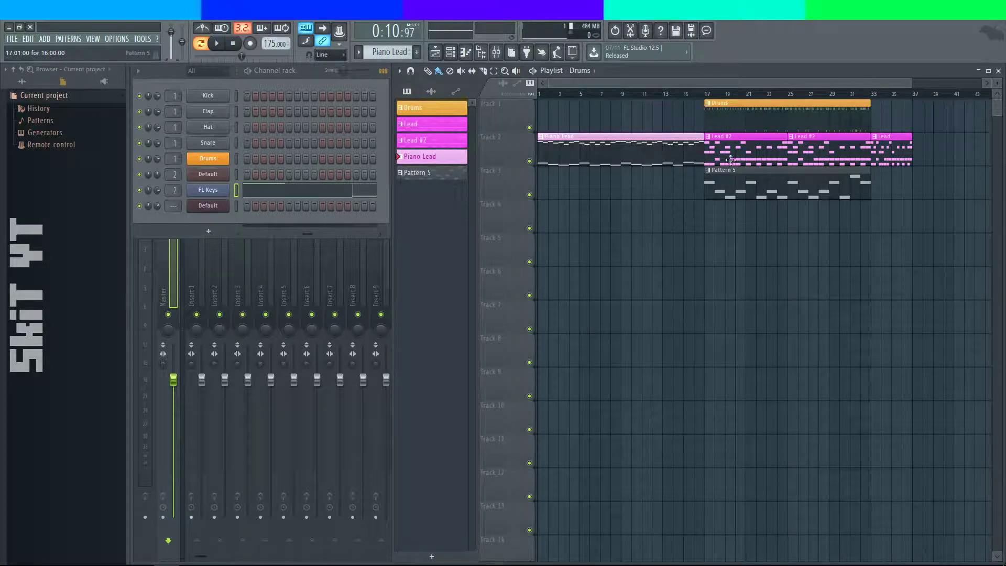
- Try the Drums clip at bar 25 and return it to bar 17
drag(725, 121, 812, 108)
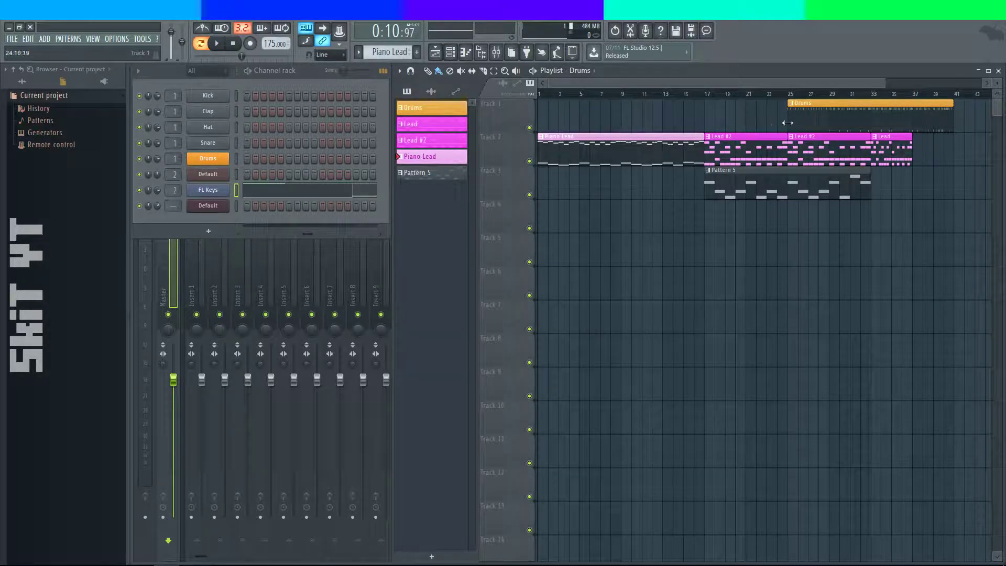
drag(811, 118, 727, 117)
- Switch to song mode and play the arrangement briefly from bar 17
click(200, 44)
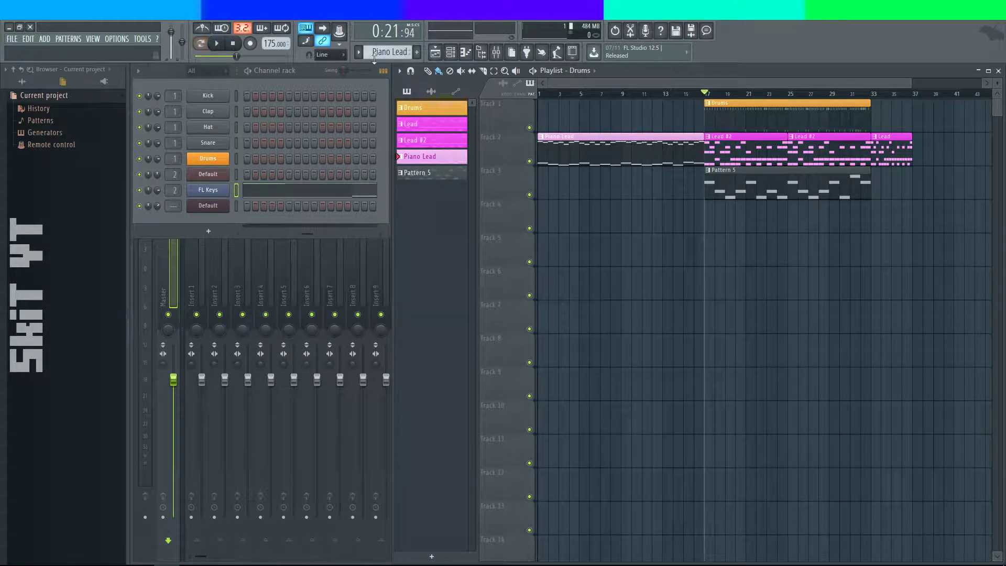
click(218, 46)
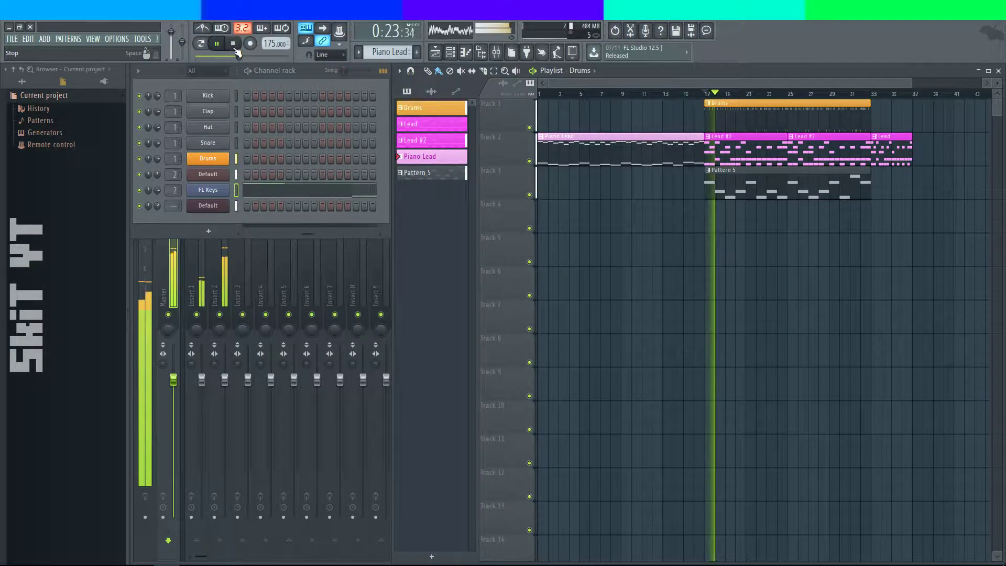
click(233, 44)
- Check the piano roll of Pattern 5 and route its Default channel to mixer track 3
double_click(734, 183)
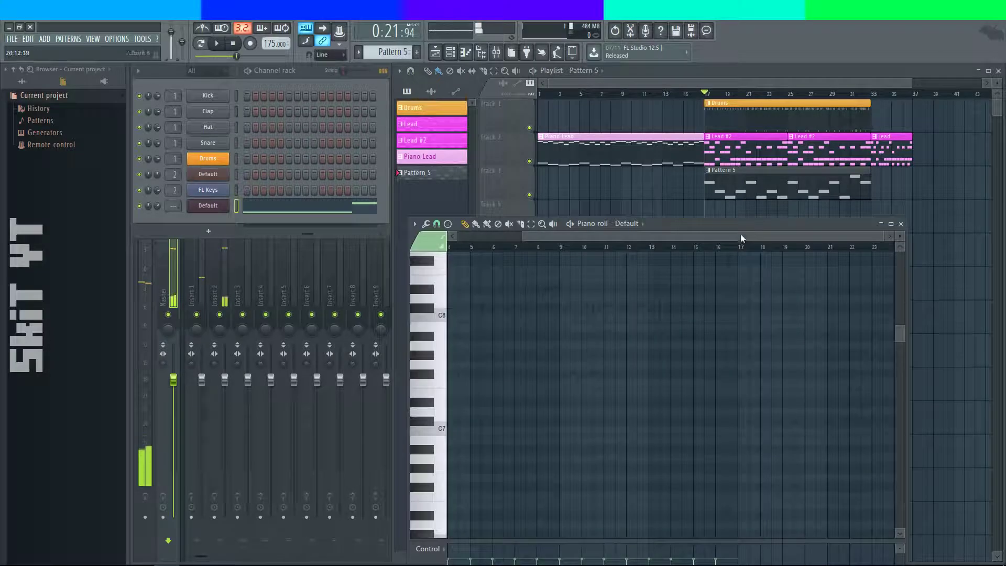
click(891, 223)
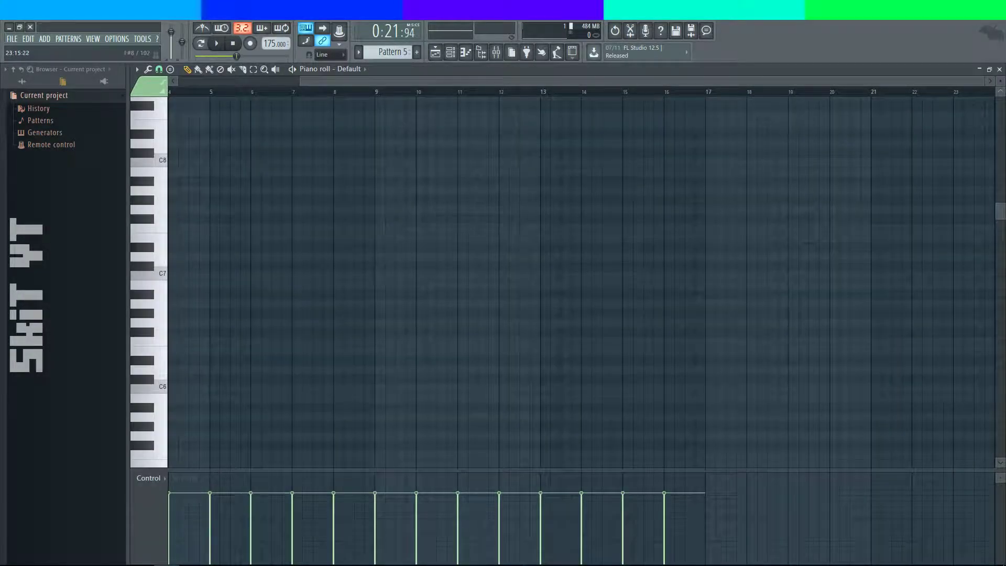
click(989, 70)
click(904, 223)
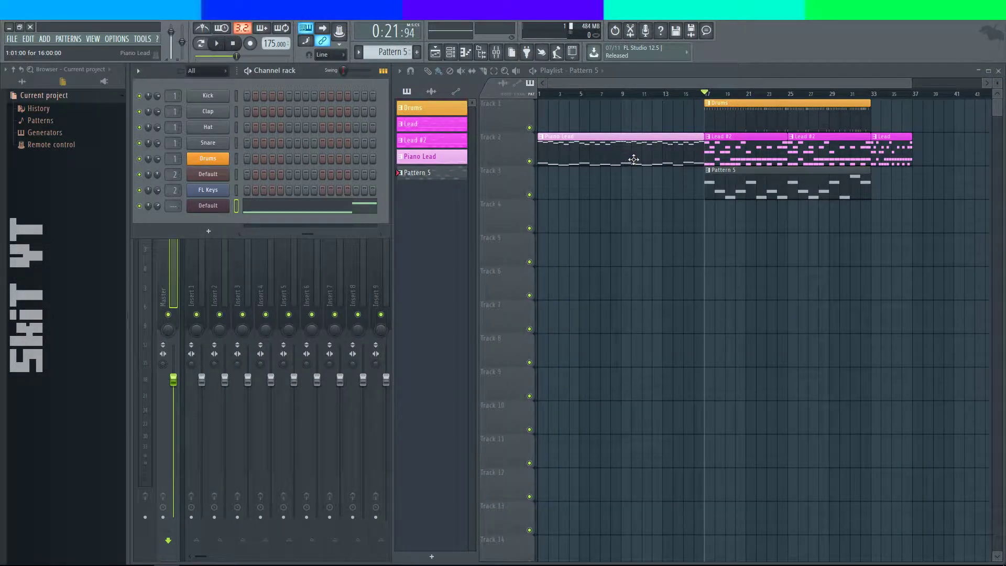
scroll(175, 205, up, 3)
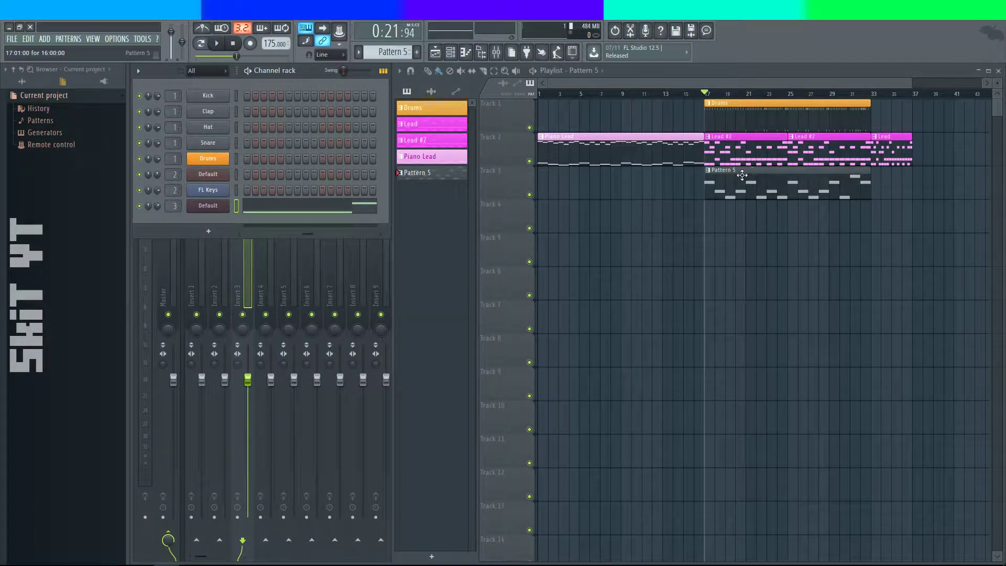
double_click(742, 175)
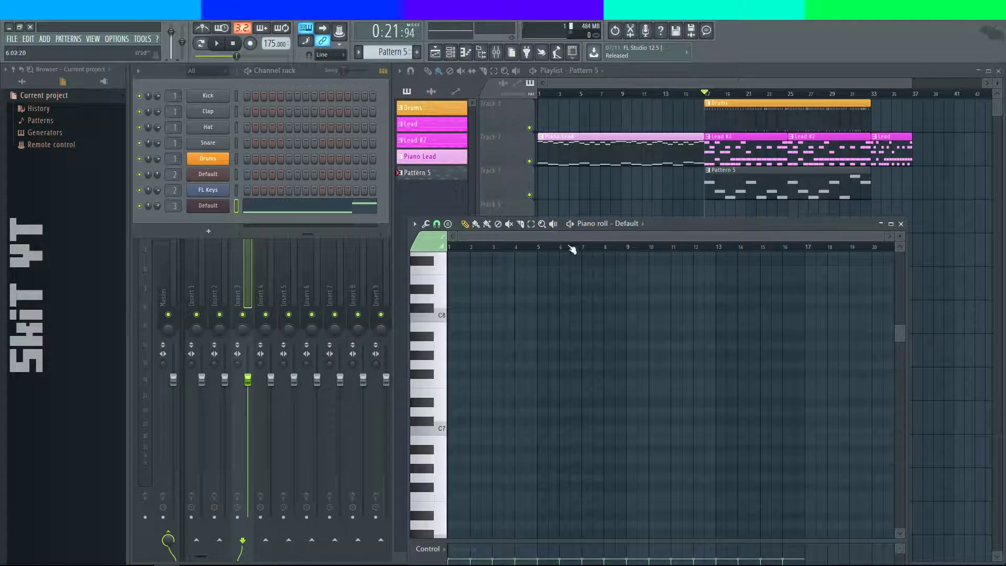
click(900, 224)
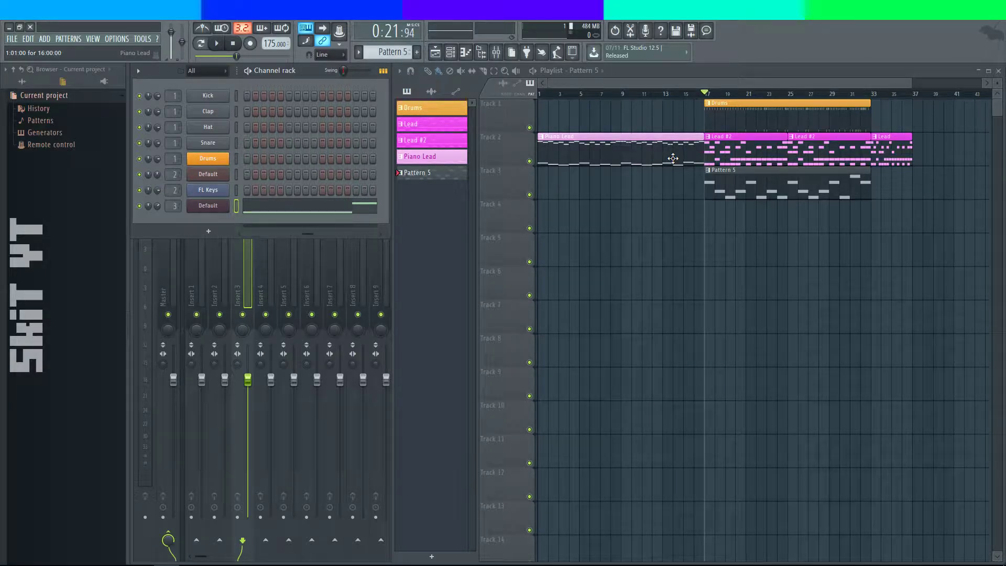
- Enter Pad as the new name for Pattern 5 and pick magenta as its color
right_click(425, 177)
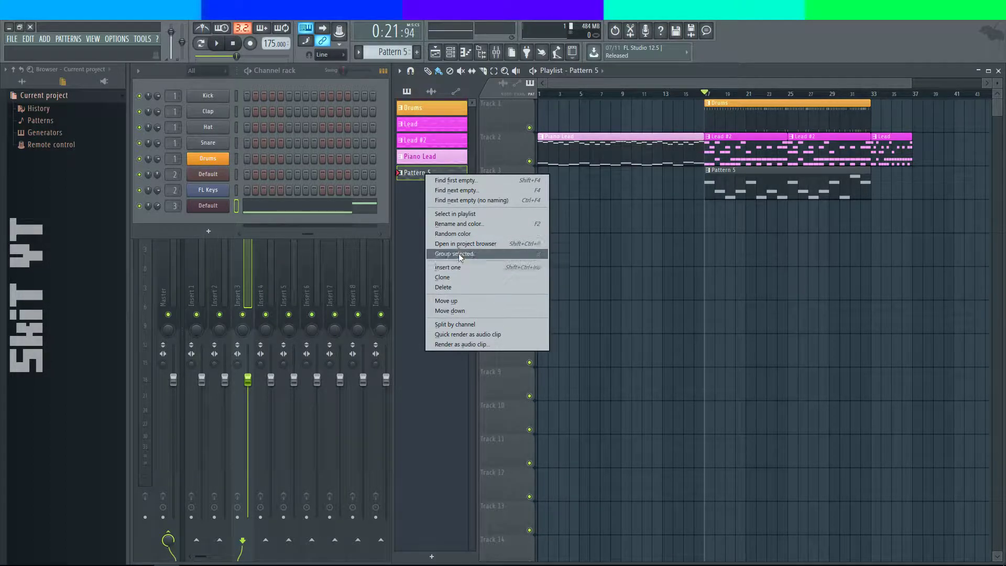
click(467, 224)
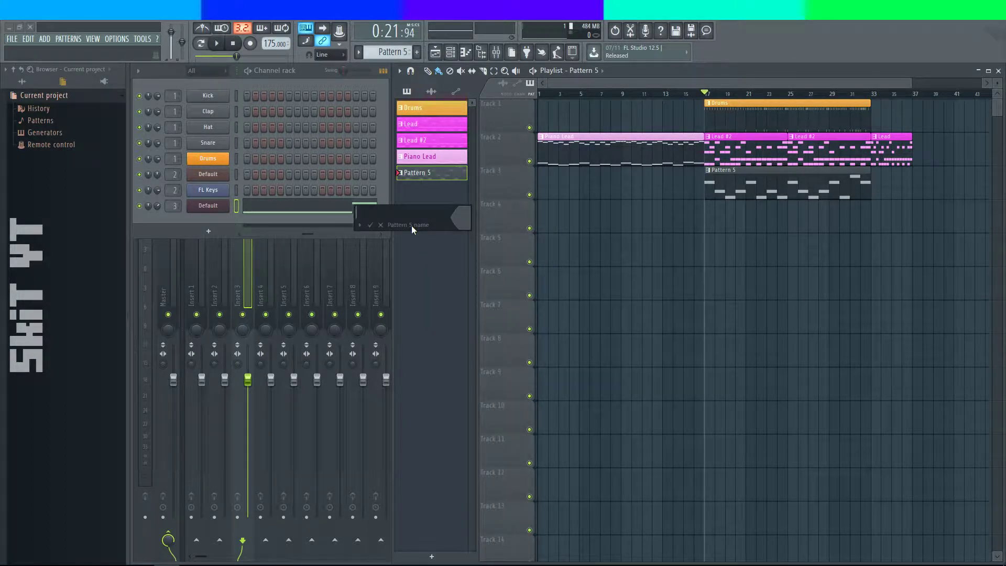
text(Pad)
click(467, 215)
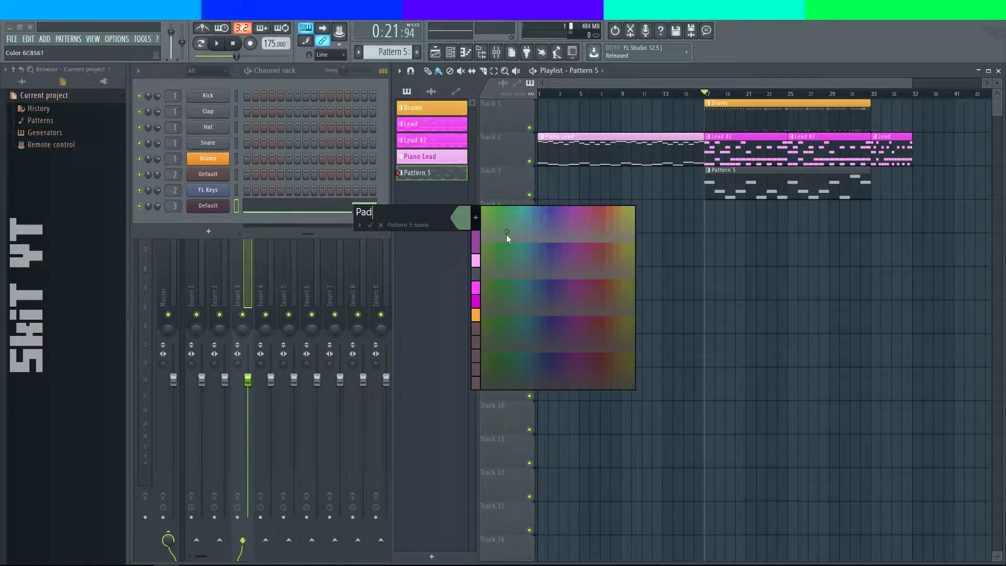
click(476, 289)
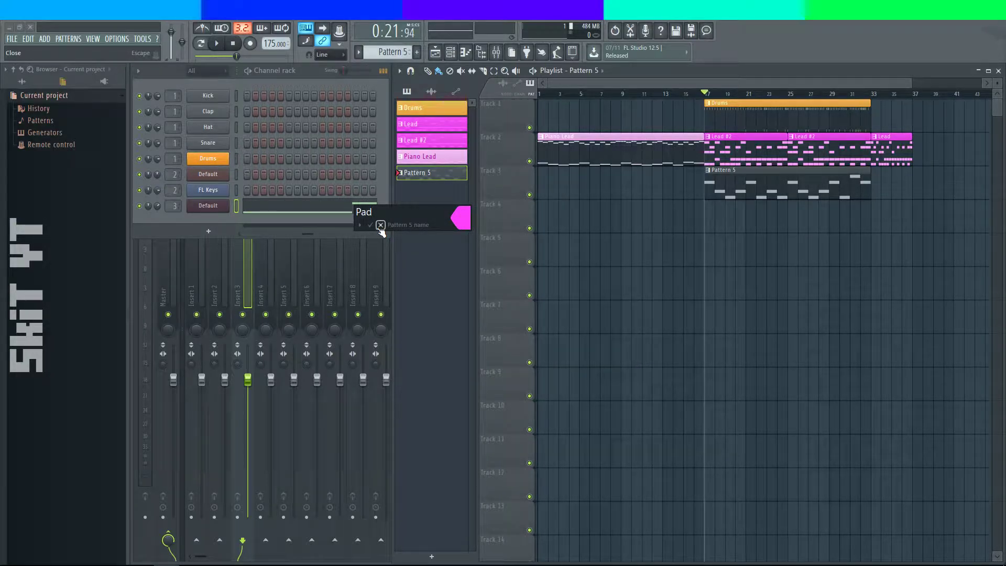
- Choose a custom purple with hue 180, saturation 235 and luminance 100 for the pattern, and apply its name and color
click(461, 218)
click(503, 359)
click(456, 222)
right_click(470, 224)
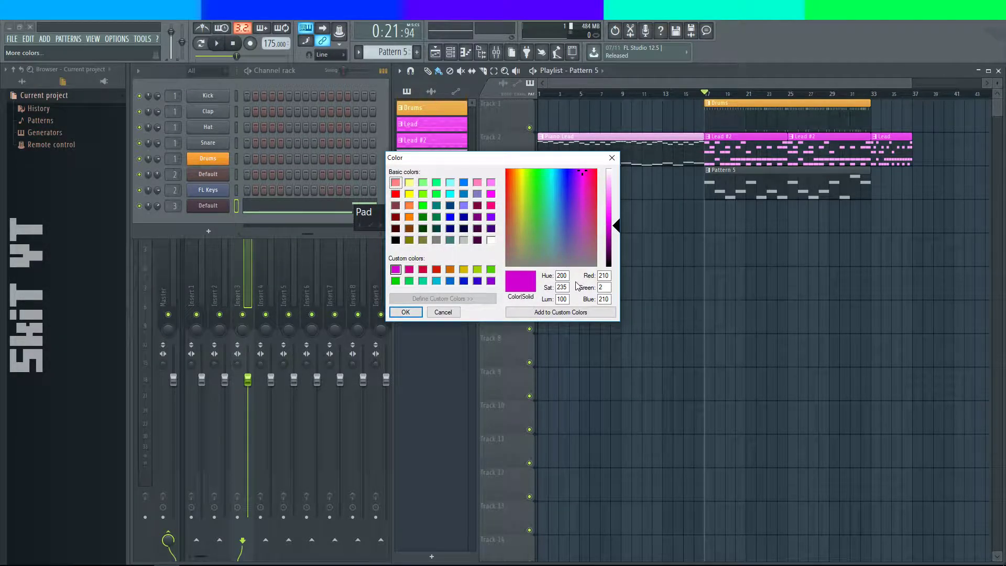
key(BackSpace)
key(BackSpace)
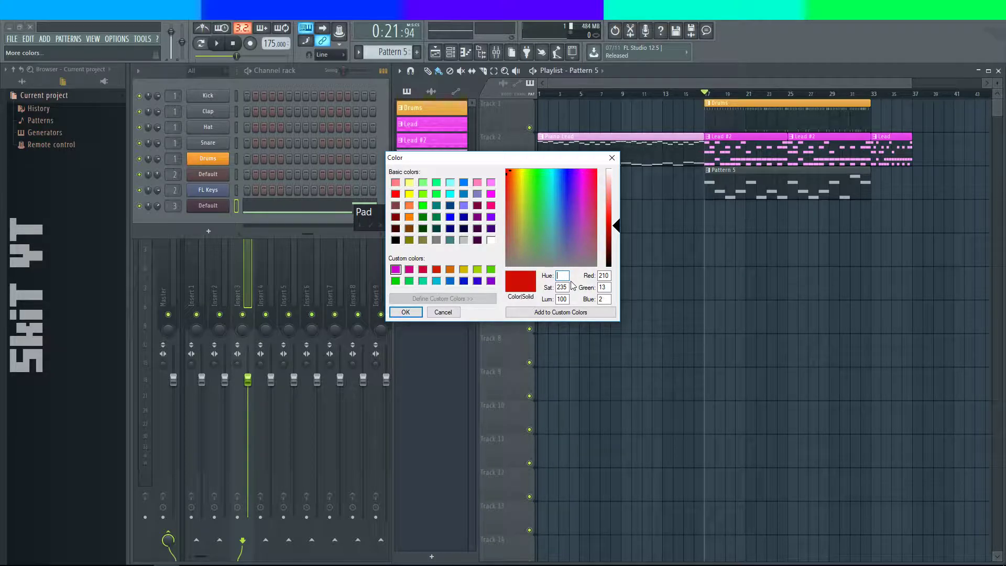
text(70)
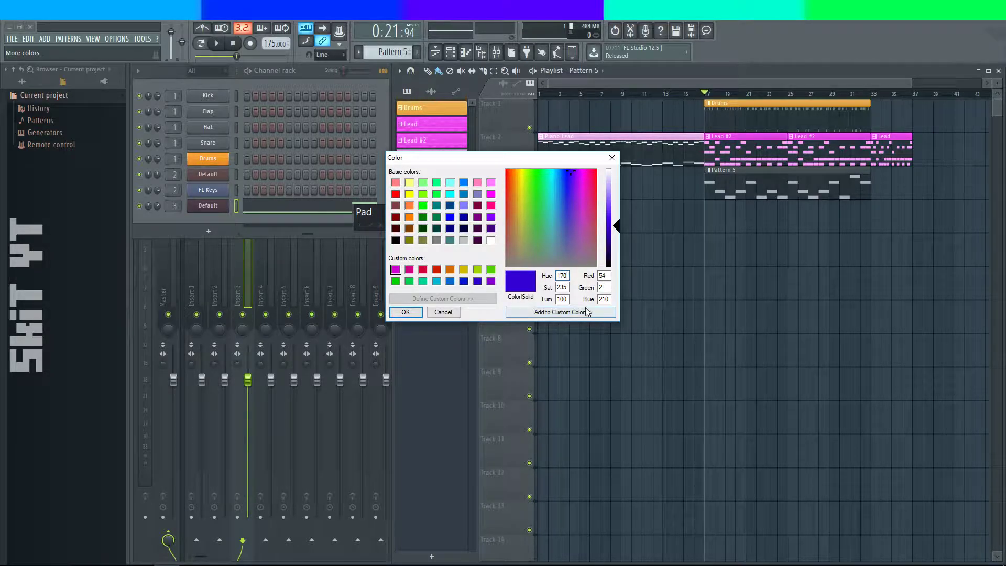
key(BackSpace)
key(BackSpace)
text(80)
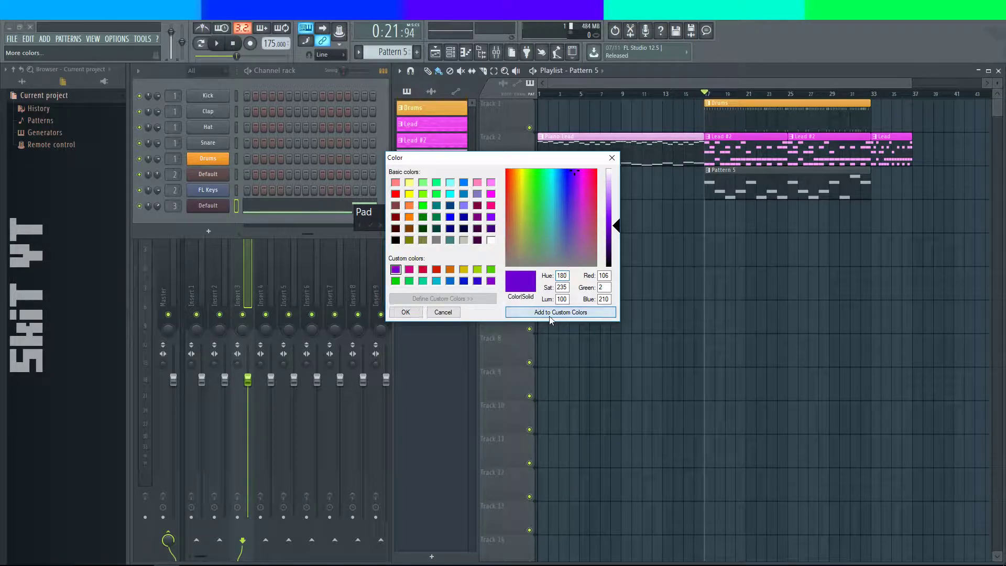
click(405, 312)
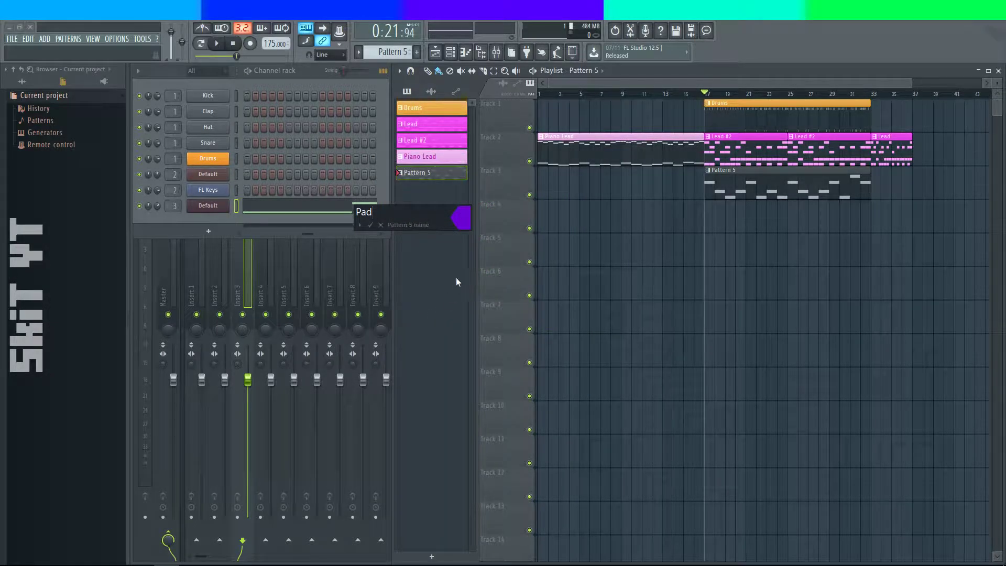
click(371, 226)
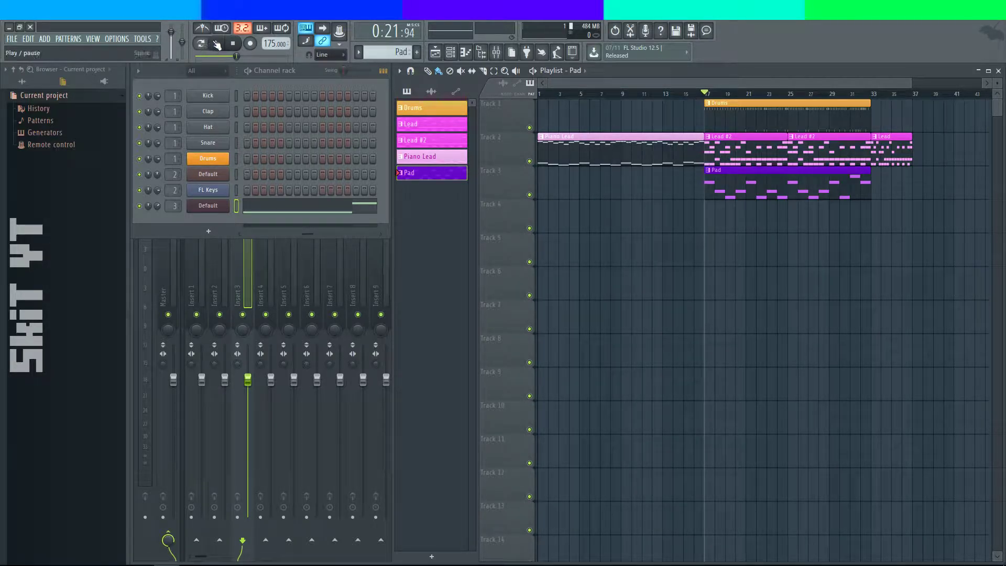
- Open the Pad's Default synth and piano roll, and play the Pad pattern on its own
key(space)
key(space)
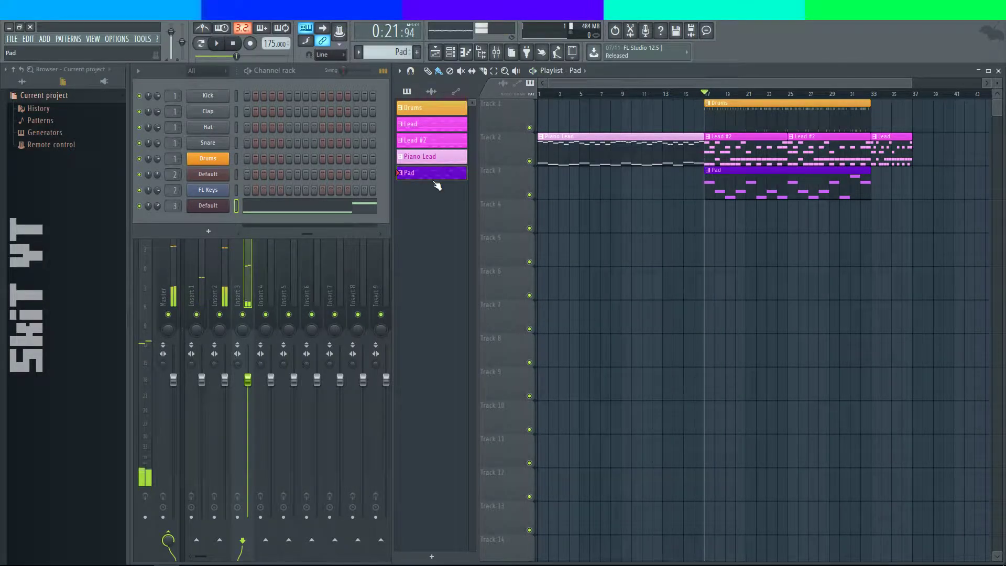
click(212, 205)
click(733, 161)
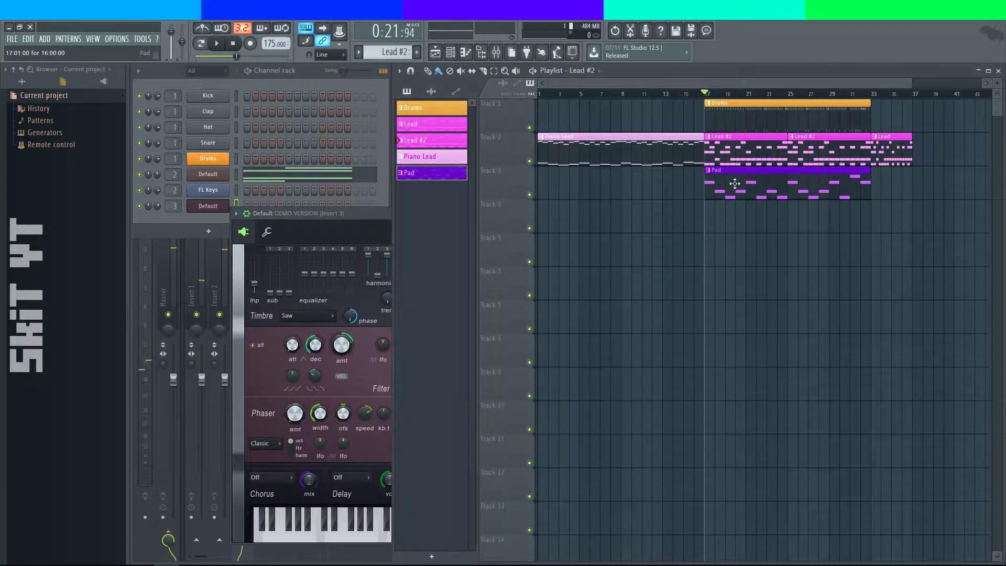
key(F7)
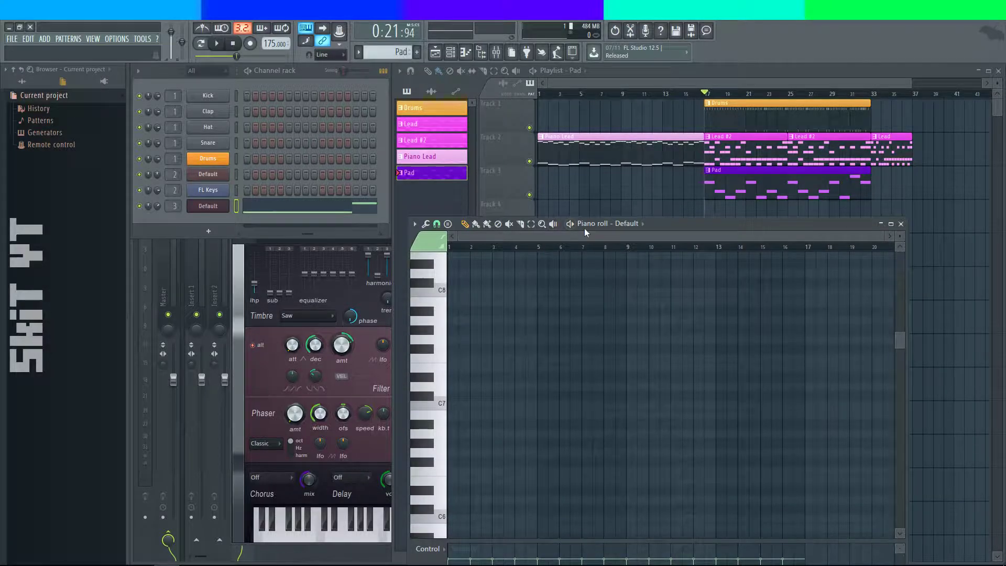
key(space)
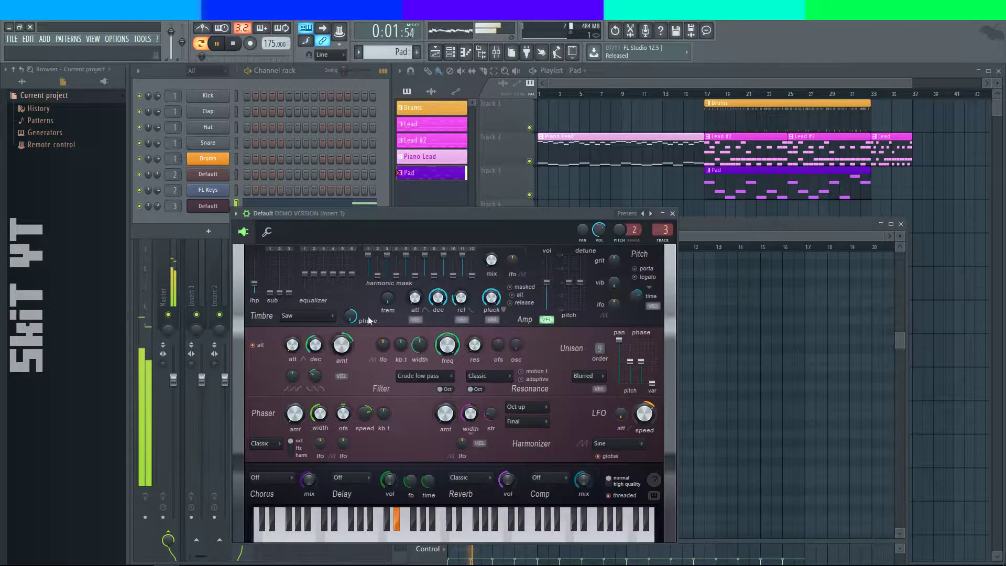
- Set the Pad synth's compression type to Heating while the pattern plays
click(354, 269)
click(555, 478)
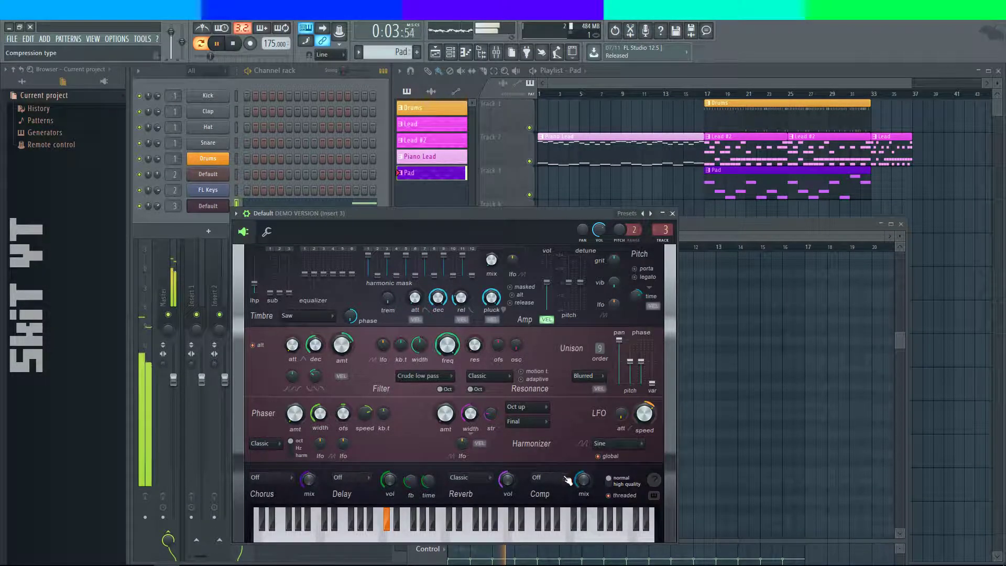
click(545, 533)
click(555, 478)
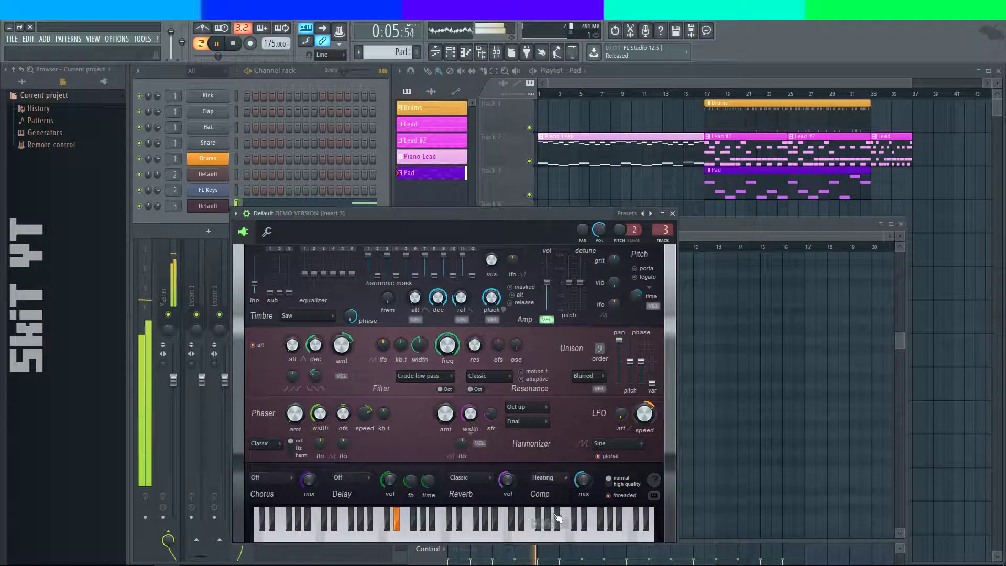
- Turn off the Pad synth's compression while the pattern plays
click(551, 505)
click(550, 479)
click(546, 490)
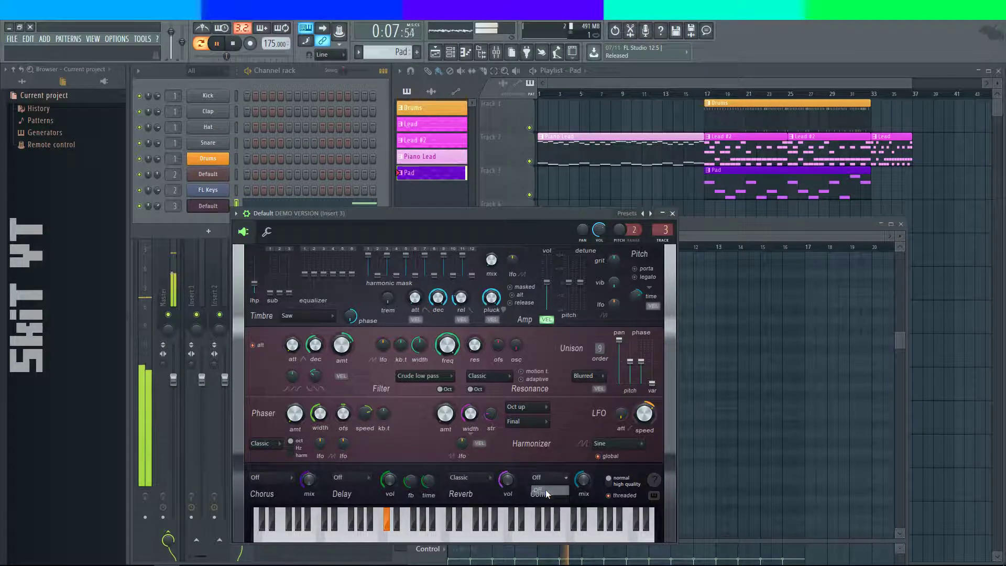
- Audition the Deep, Flanger, Stereoized, Modulation and Surround chorus types on the Pad synth, turn the chorus off and stop playback
click(273, 477)
click(266, 493)
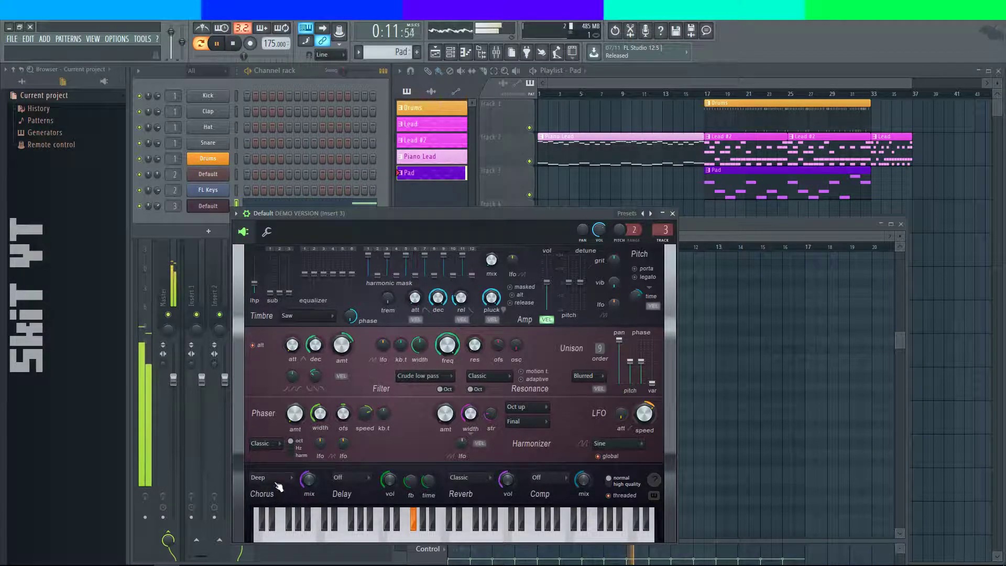
click(272, 477)
click(272, 499)
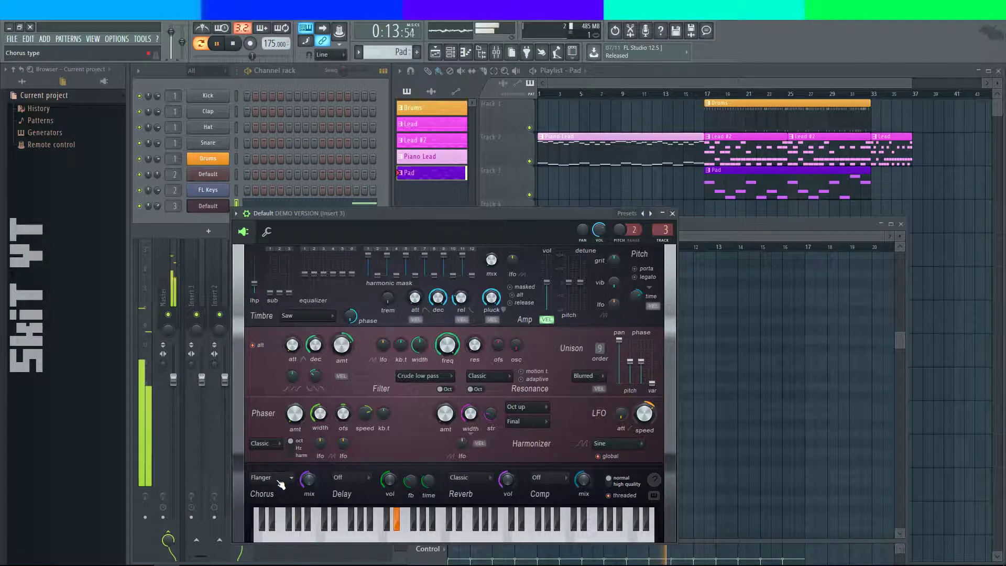
click(278, 479)
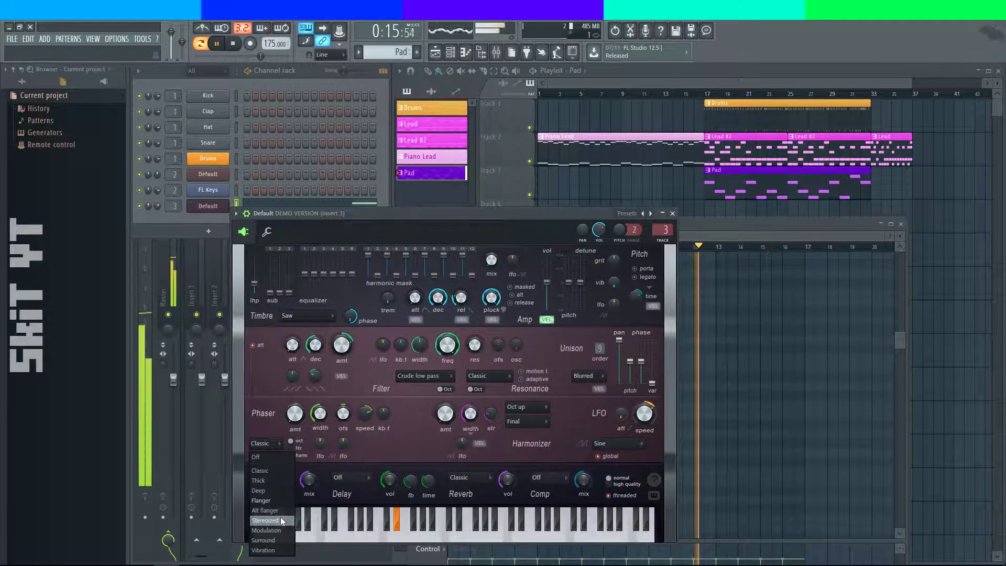
click(281, 520)
click(277, 478)
click(277, 530)
click(275, 477)
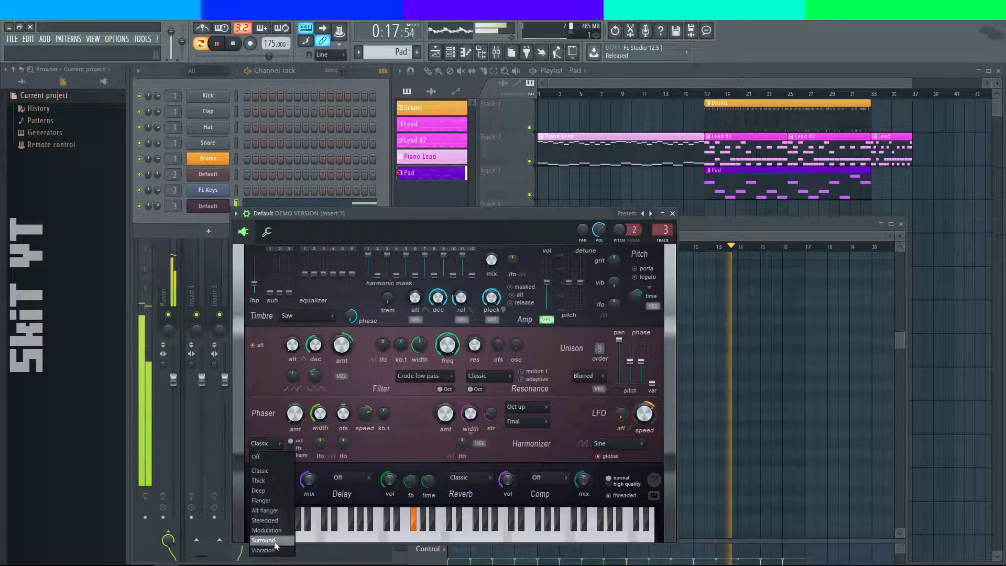
click(276, 545)
click(269, 480)
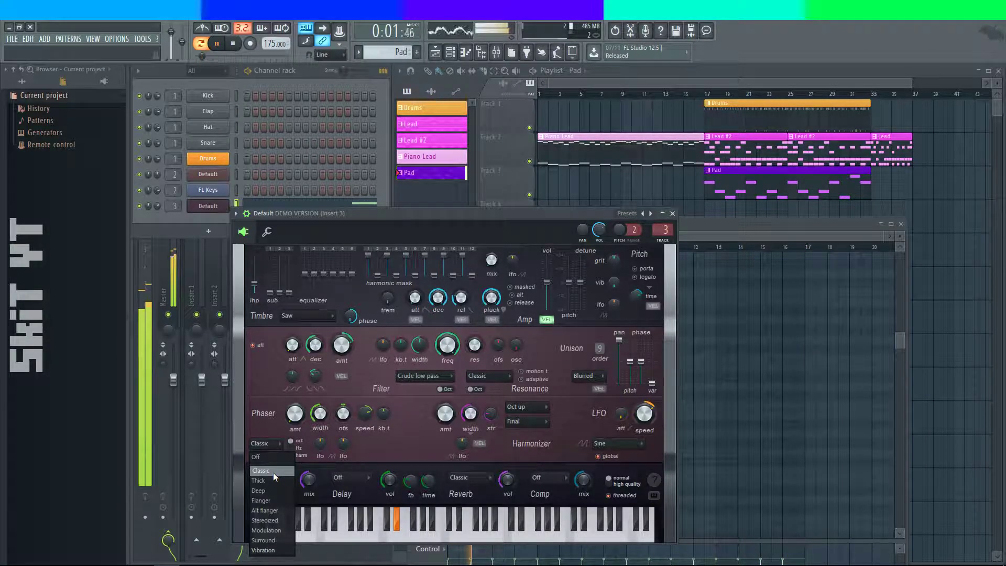
click(273, 458)
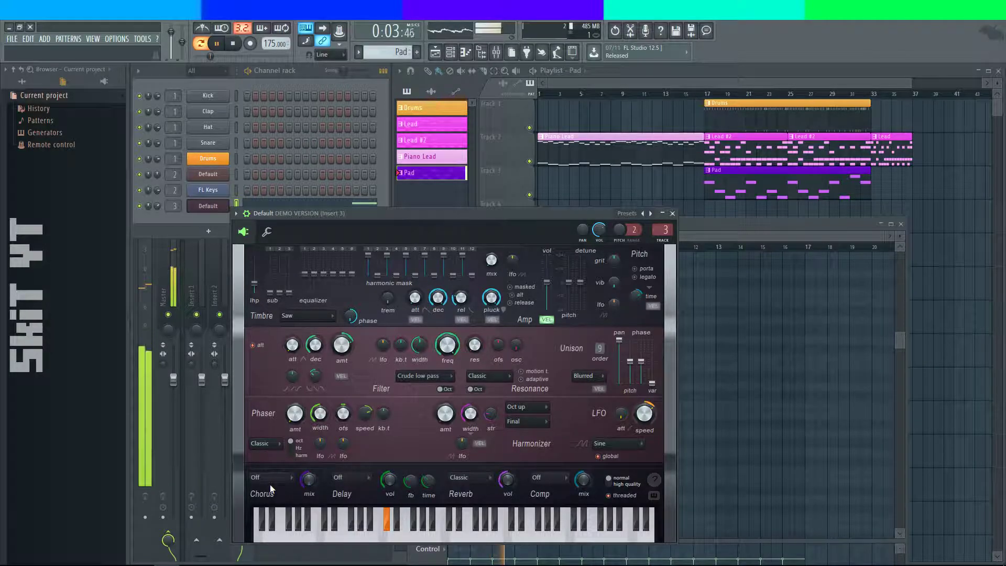
key(space)
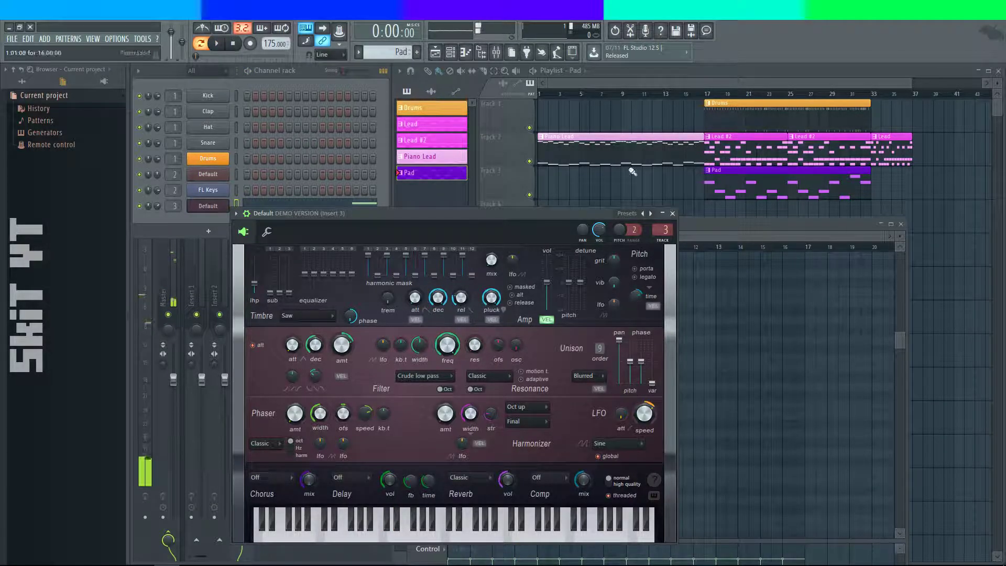
- Set the Pad synth's chorus type to Vibration and play the song briefly from about bar 17
click(265, 444)
click(274, 552)
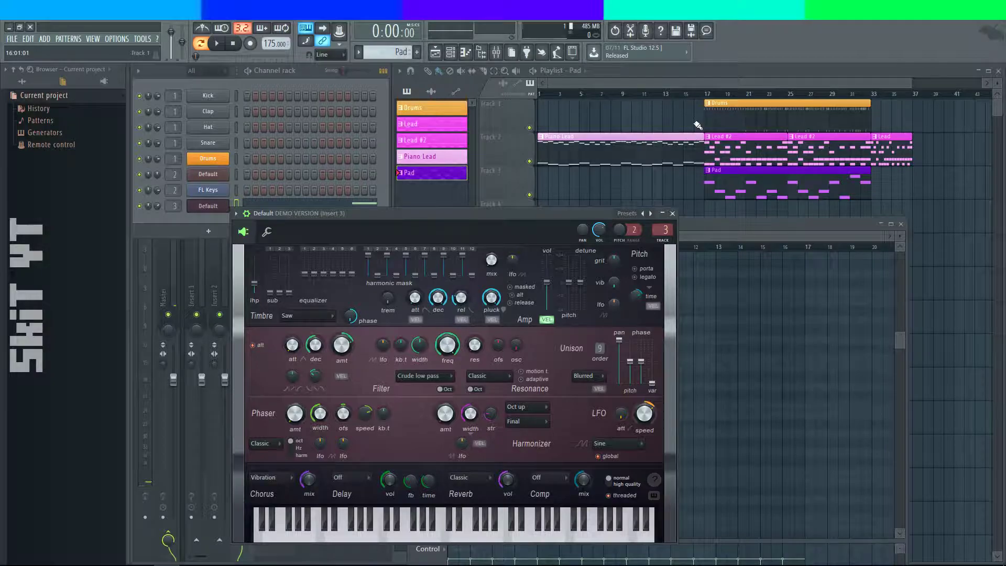
drag(196, 56, 238, 56)
key(space)
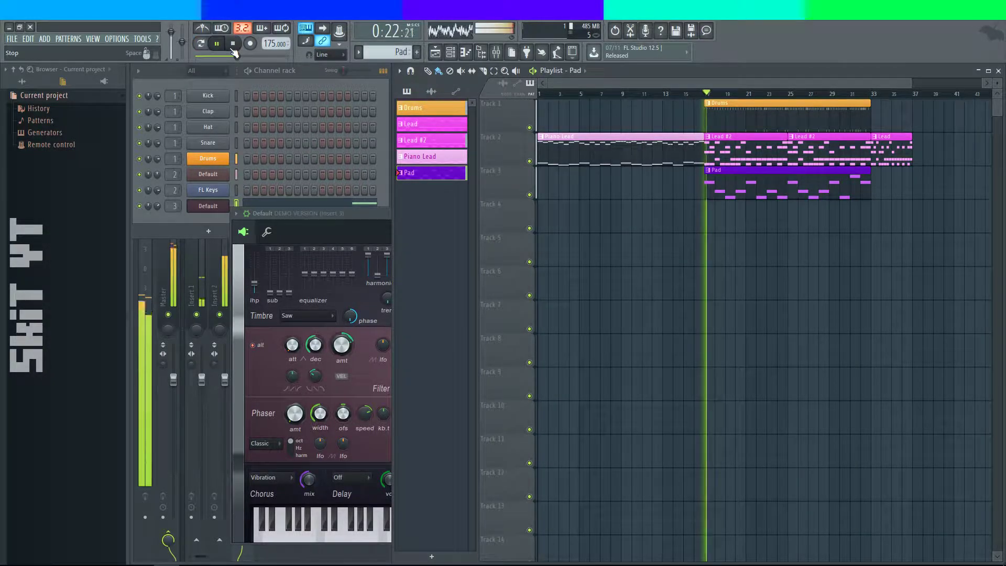
key(space)
- Play the Pad pattern on its own from its piano roll and turn the synth's chorus off
click(381, 231)
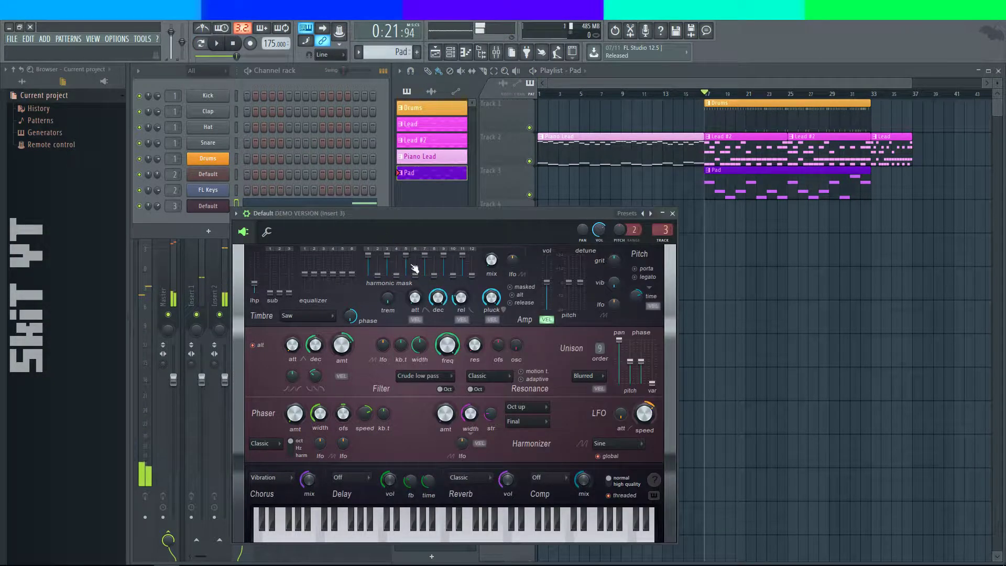
double_click(727, 195)
key(space)
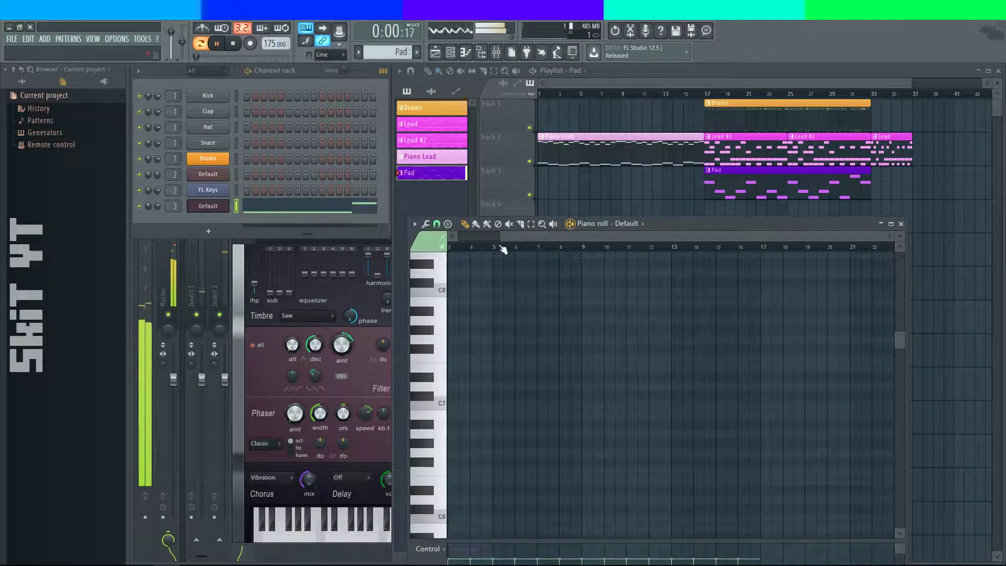
click(262, 444)
click(264, 443)
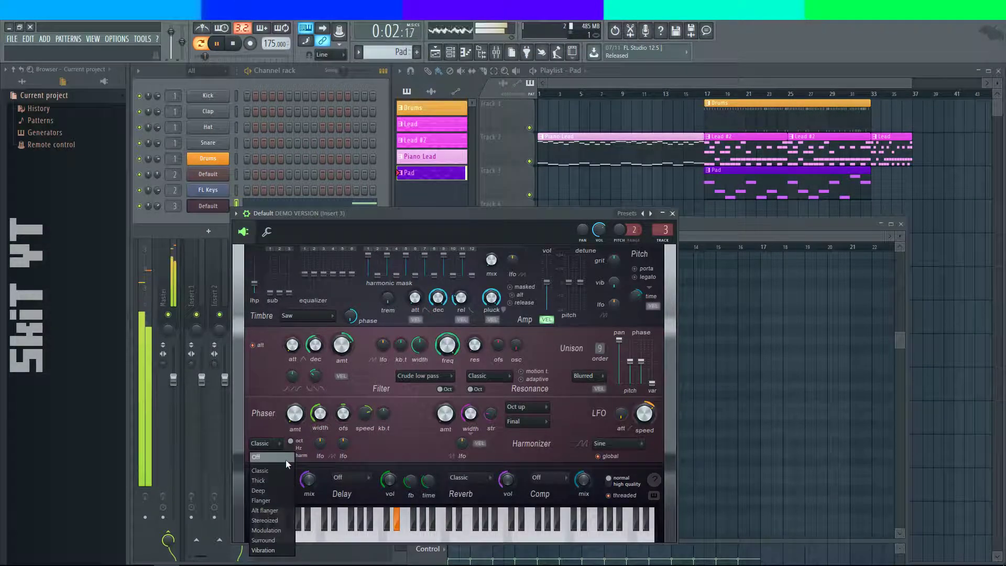
click(285, 470)
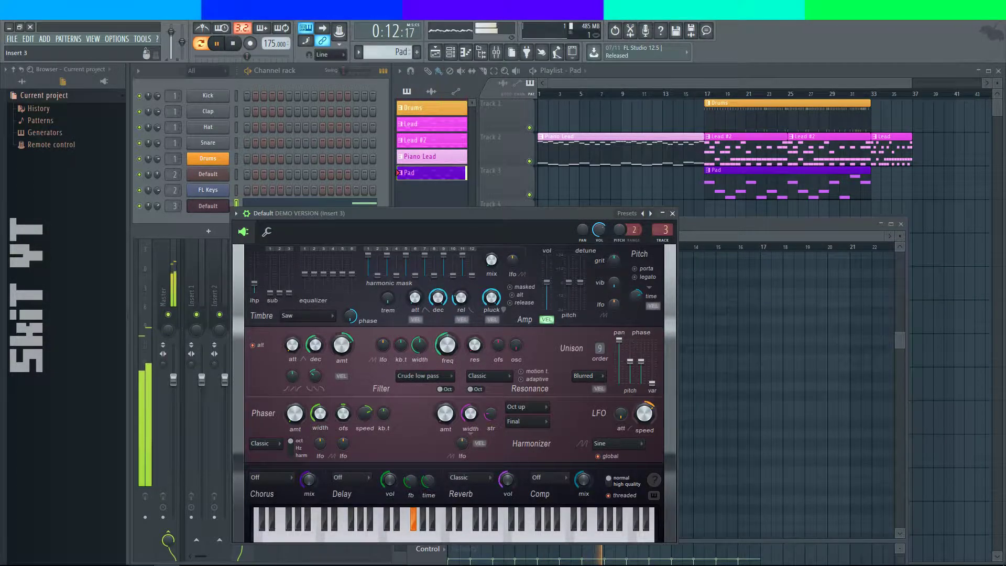
- Switch between FL Studio and the browser to check the YouTube Live Dashboard, and open a new browser tab
key(alt+Tab)
key(alt+Tab)
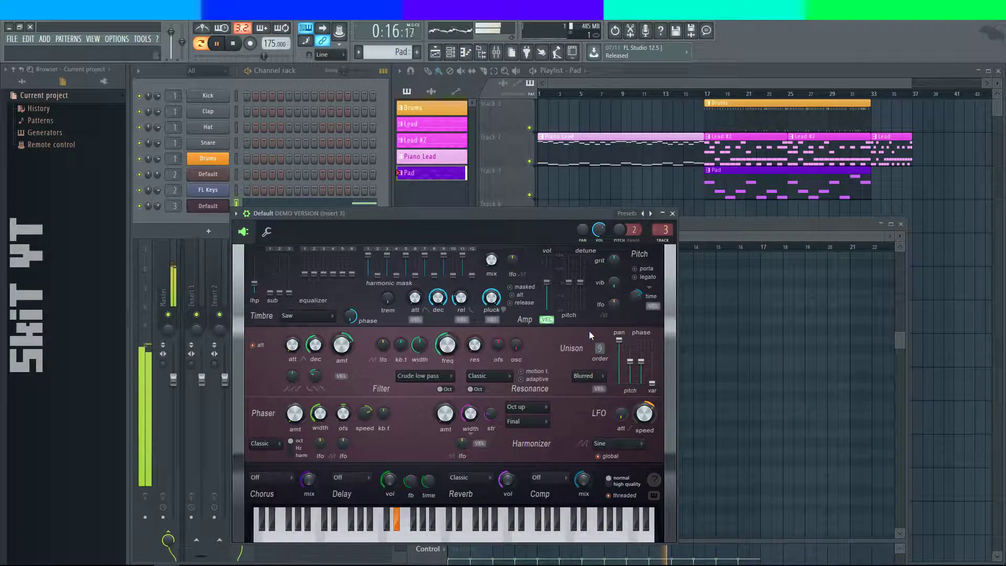
key(alt+Tab)
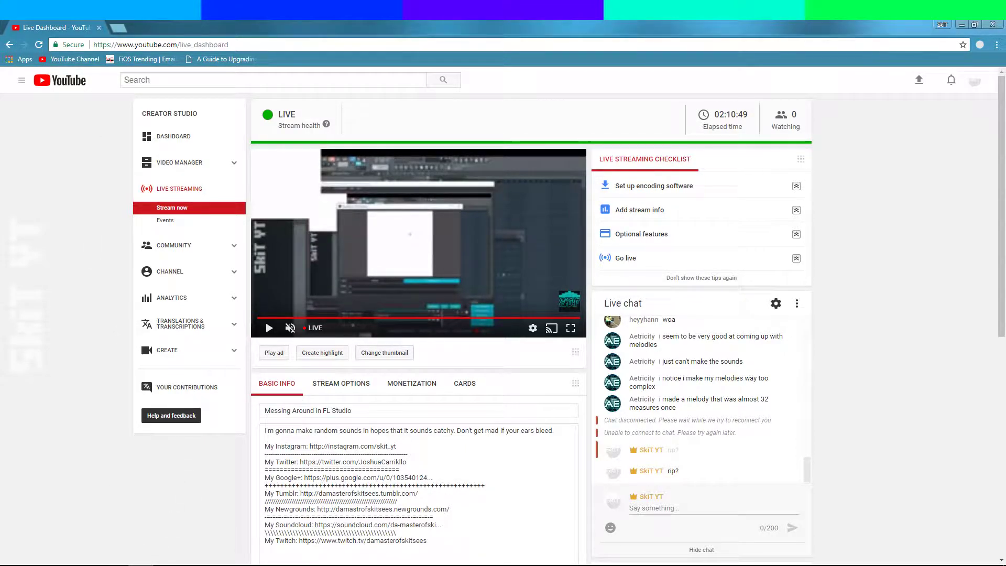
key(alt+Tab)
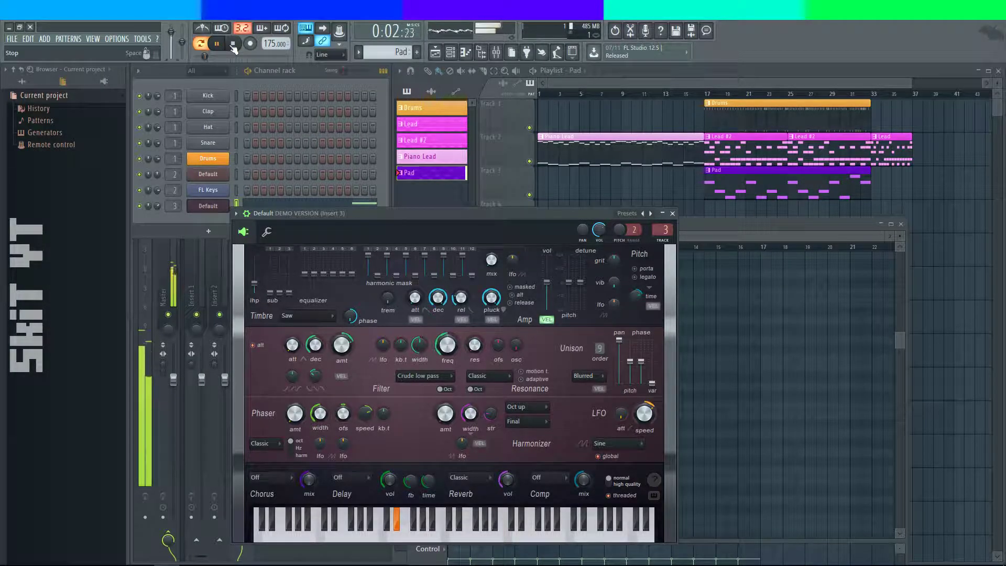
key(alt+Tab)
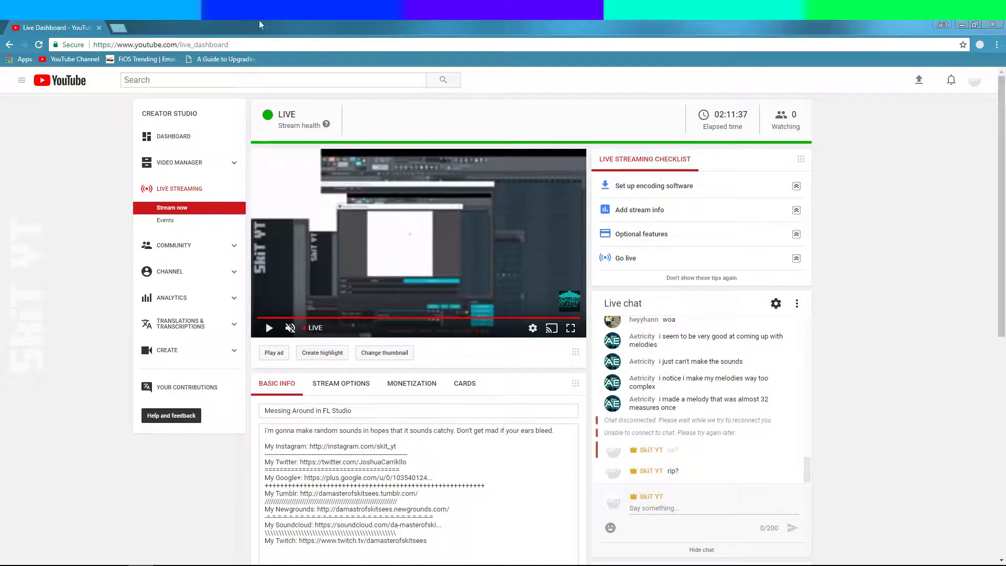
click(115, 27)
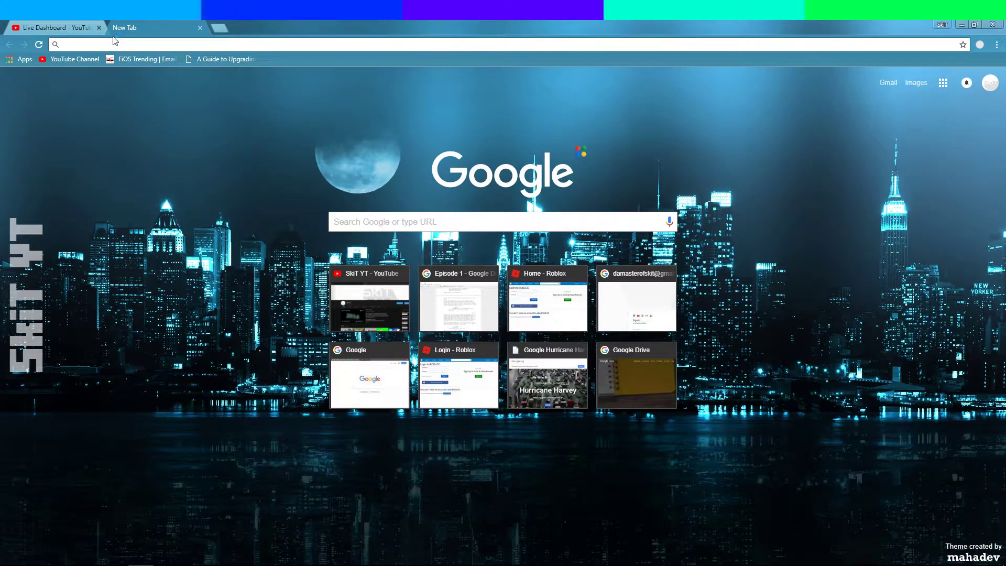
text(fa)
key(BackSpace)
key(F12)
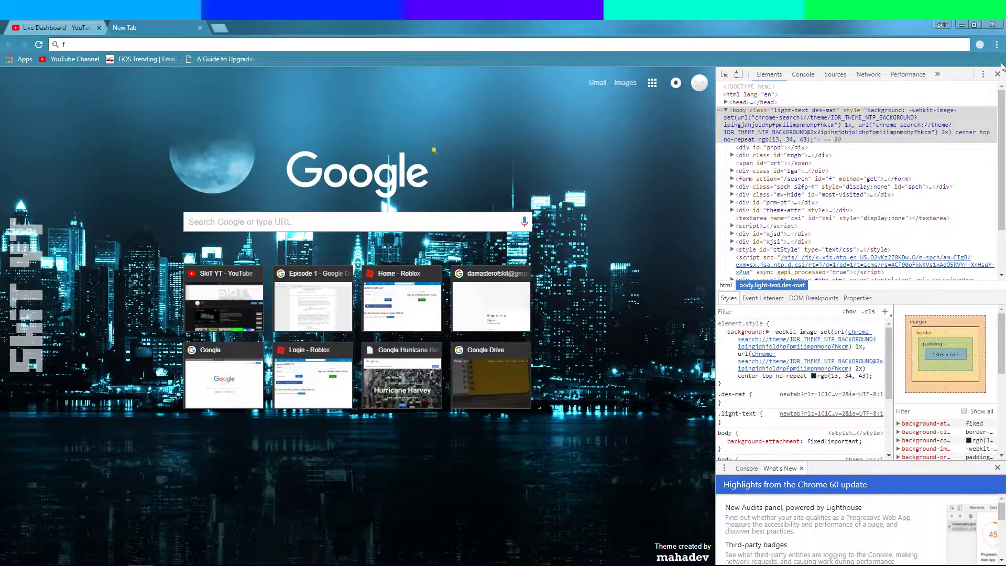
key(F12)
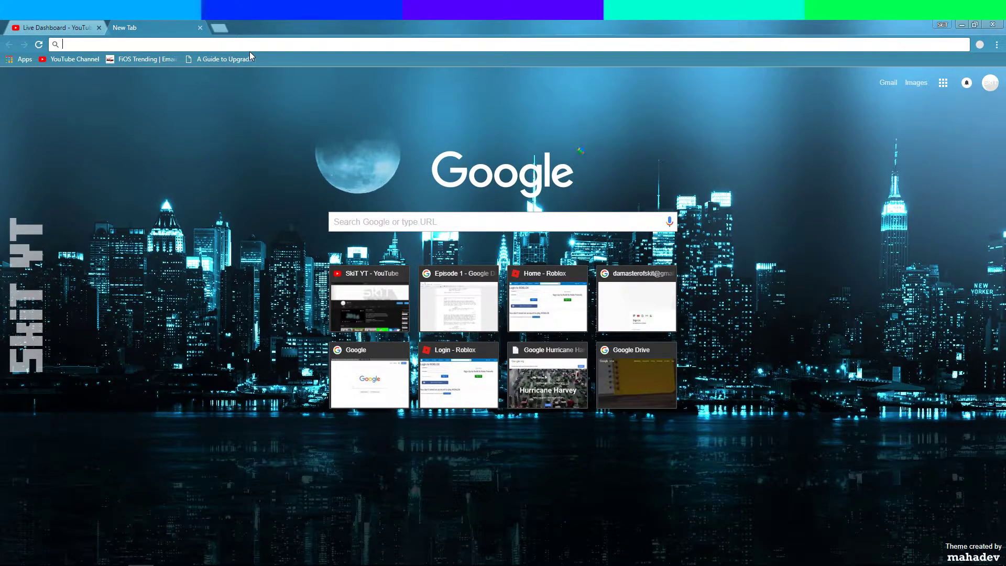
- Search Google for "sour patch kids gum", look over the results and close the tab
text(sour)
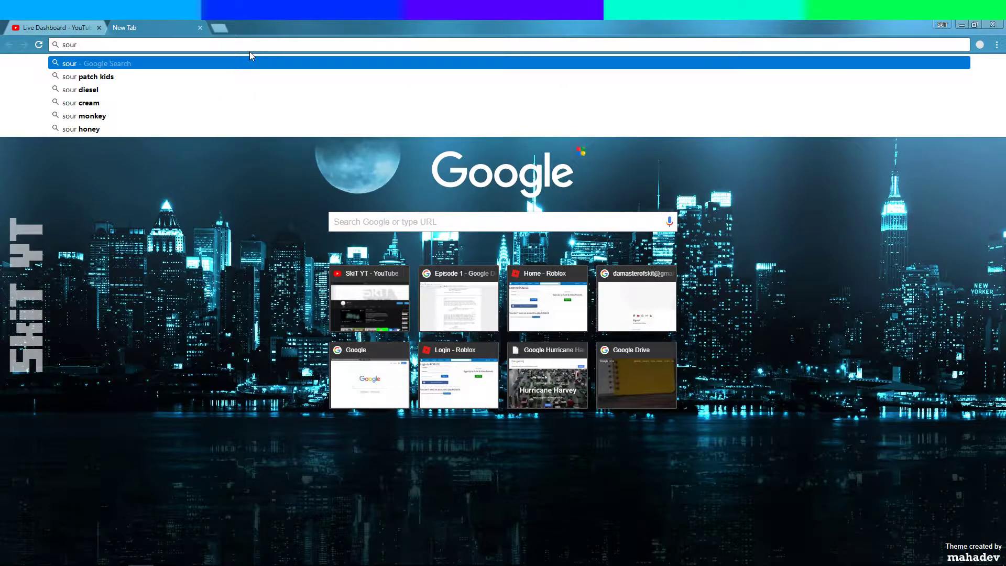
text( patch)
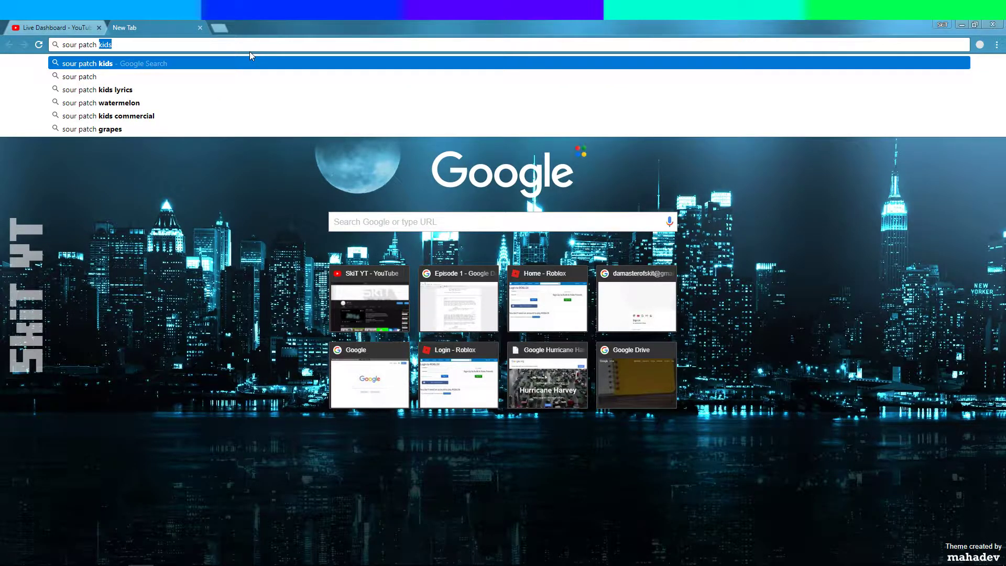
text( kids gu,)
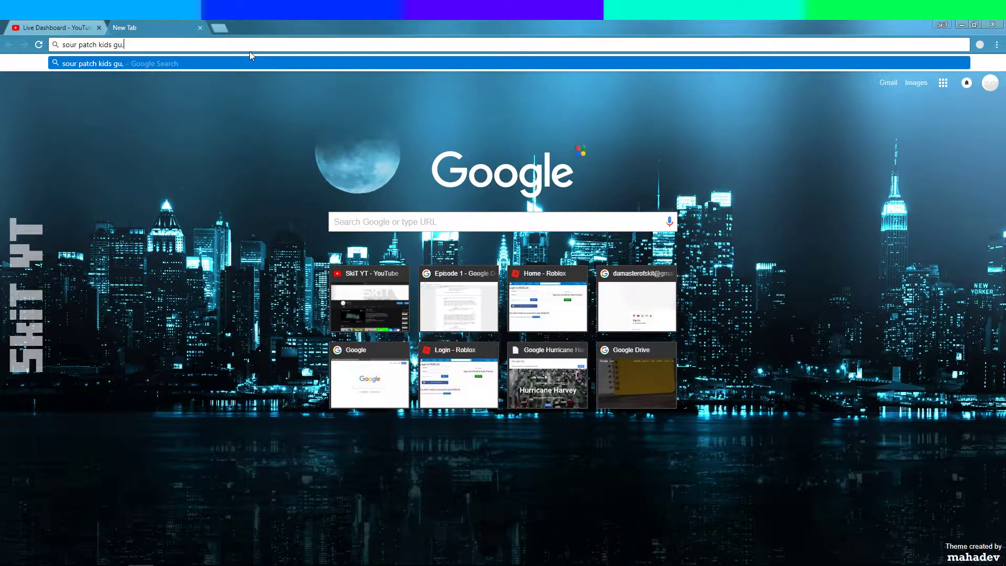
key(BackSpace)
text(m)
key(Return)
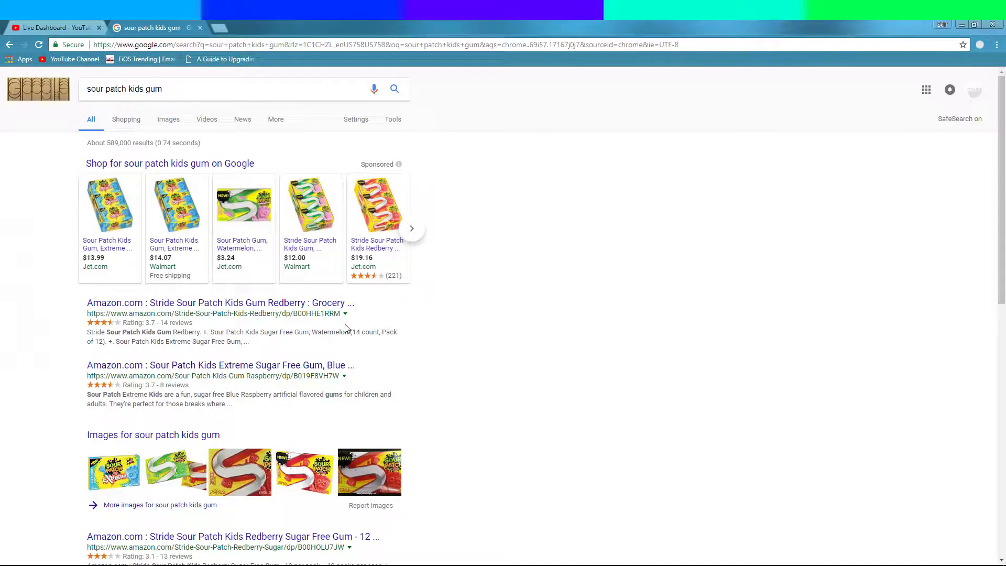
click(346, 262)
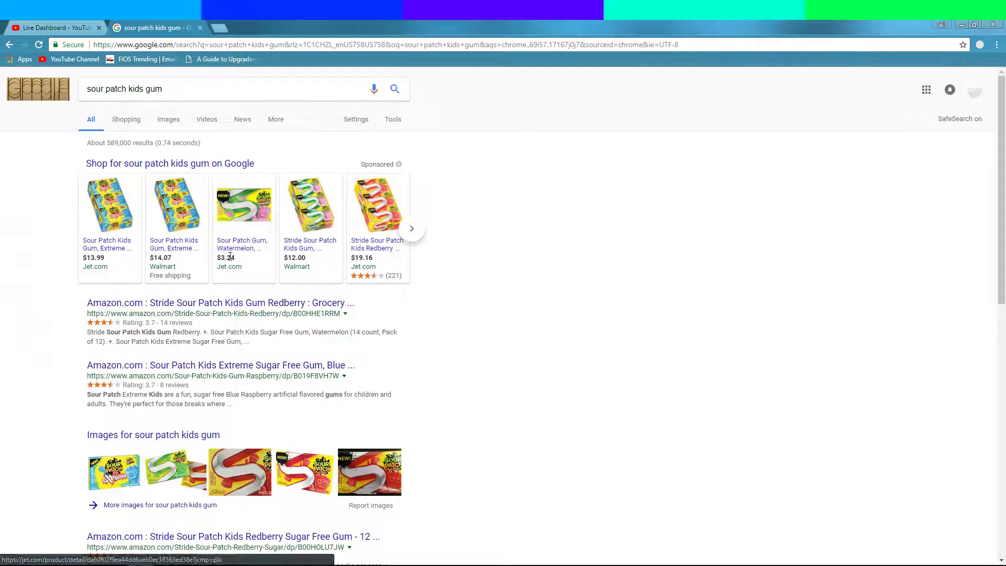
click(200, 28)
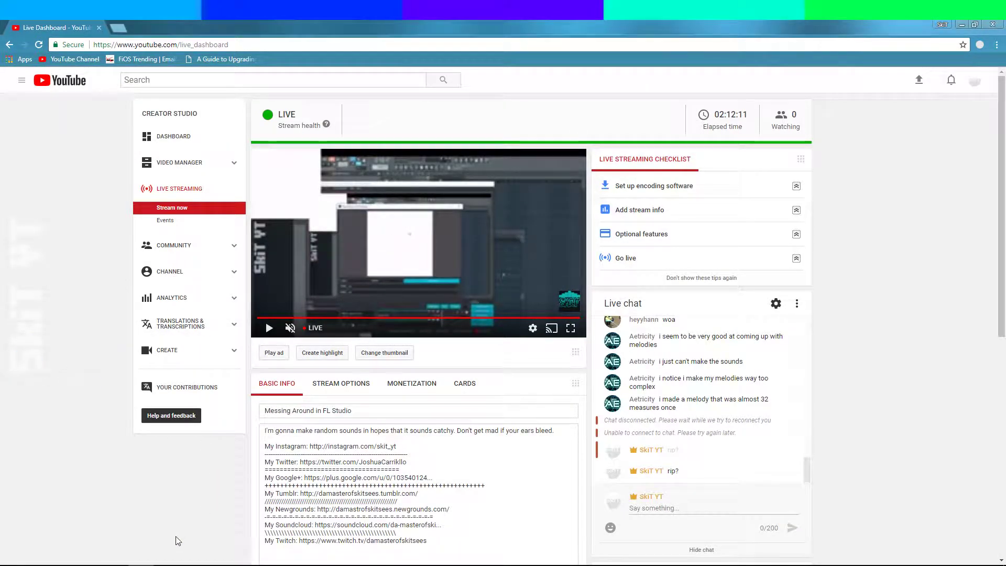
click(181, 565)
click(144, 565)
click(118, 28)
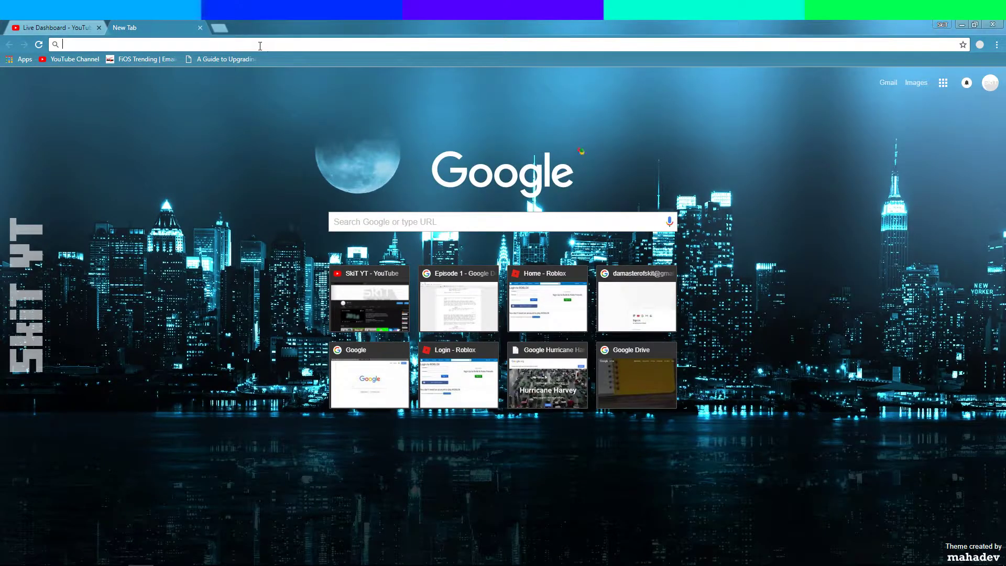
click(199, 27)
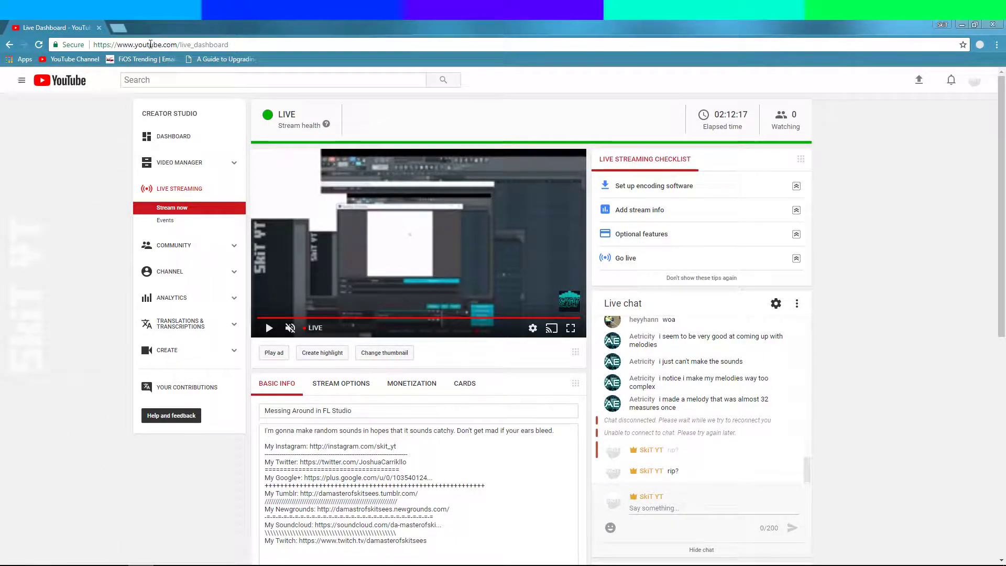
- Open a new browser tab, launch the Windows Calculator and move its window to the middle of the screen
click(124, 27)
click(11, 561)
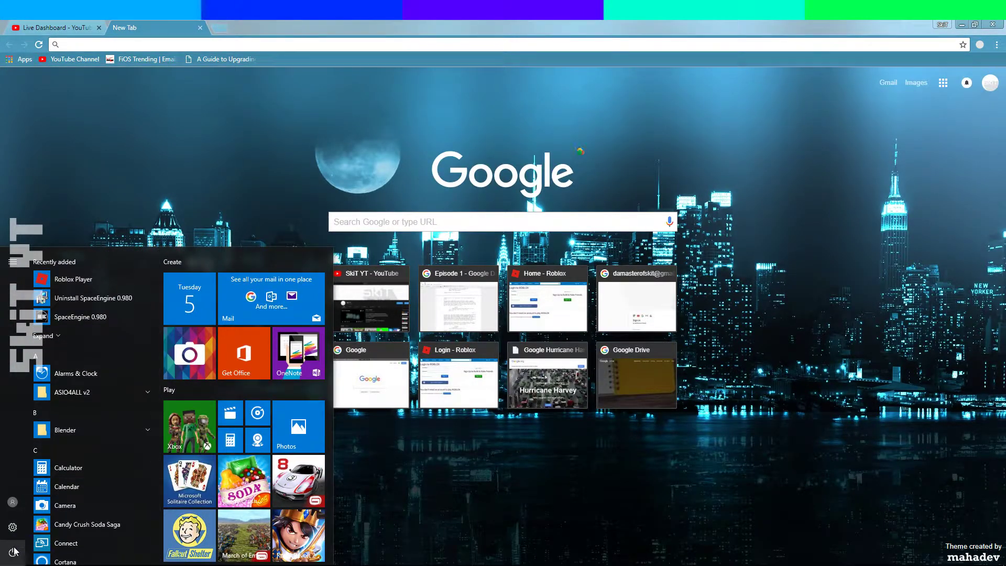
text(calc)
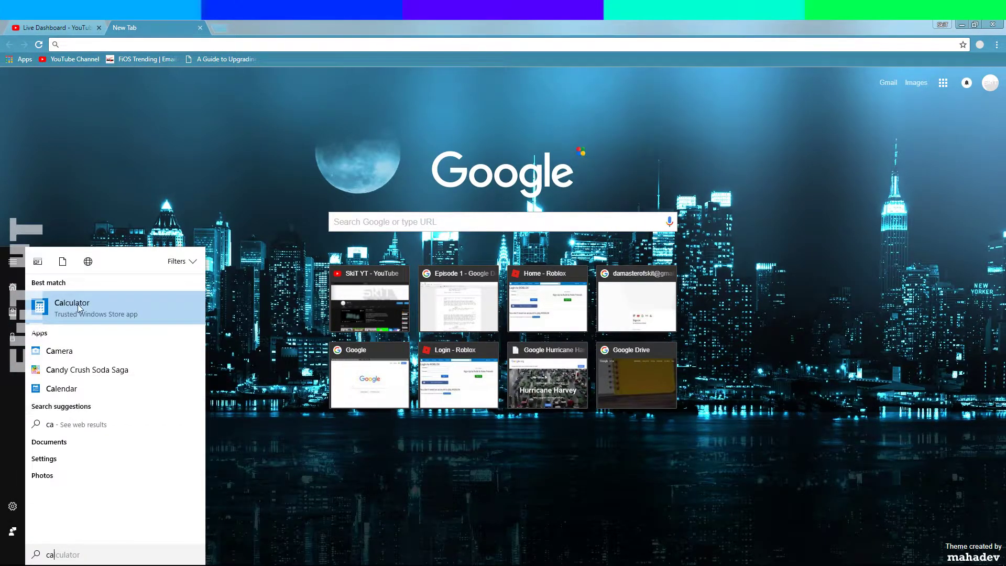
key(Return)
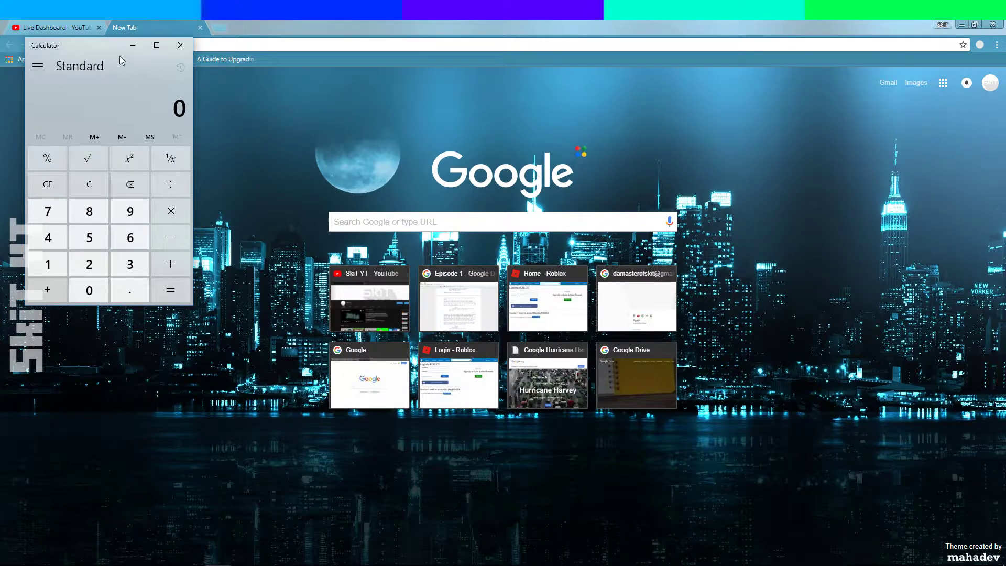
drag(117, 54, 523, 186)
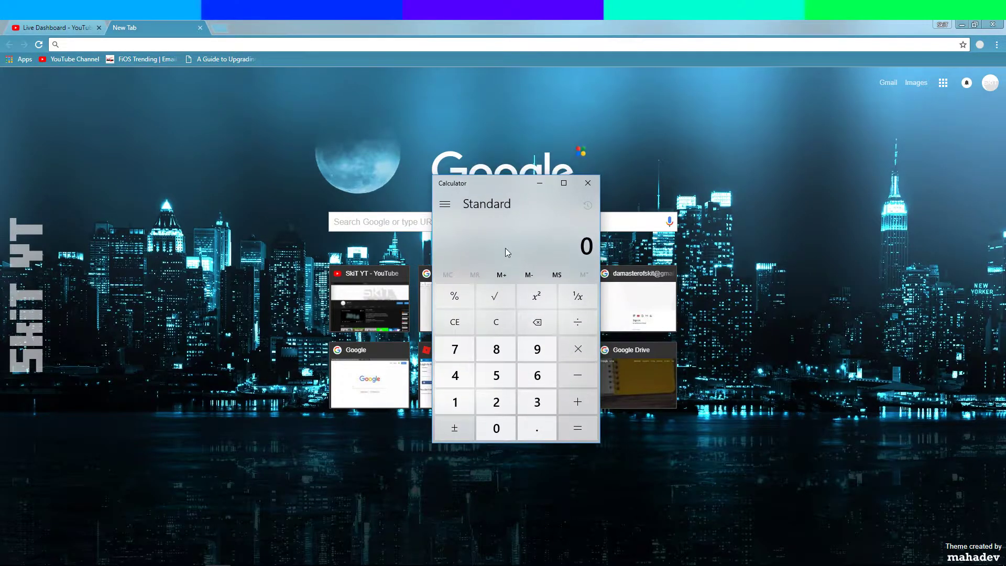
- Enter 2.50 in the calculator, correcting the initial entry of 250
click(497, 402)
click(496, 375)
click(496, 428)
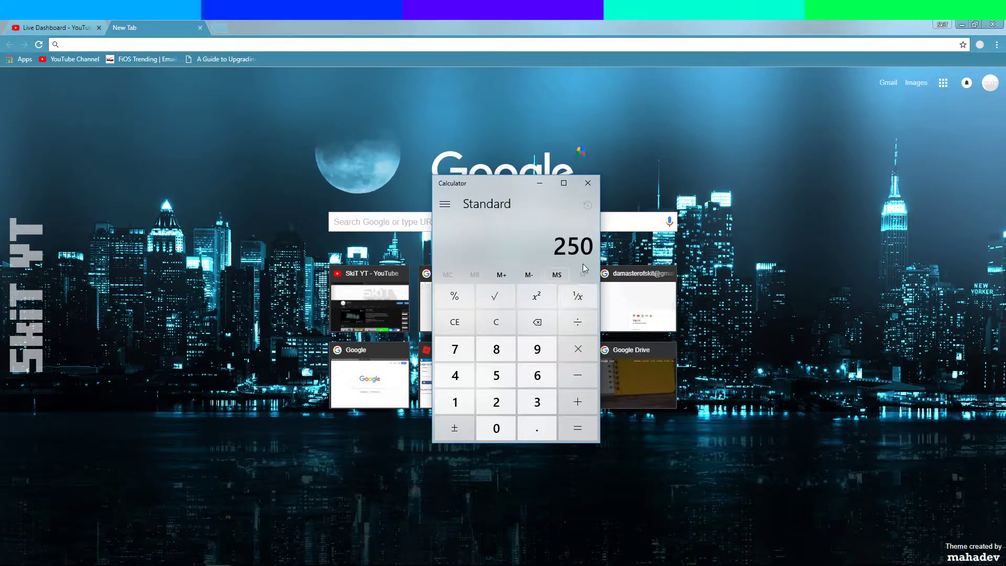
click(537, 322)
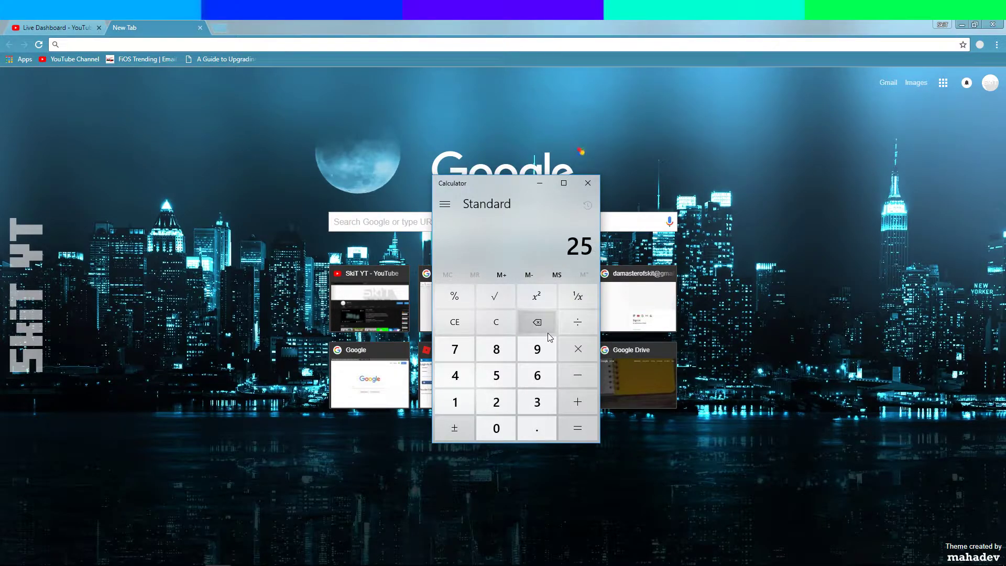
click(537, 321)
click(526, 435)
click(504, 376)
click(504, 426)
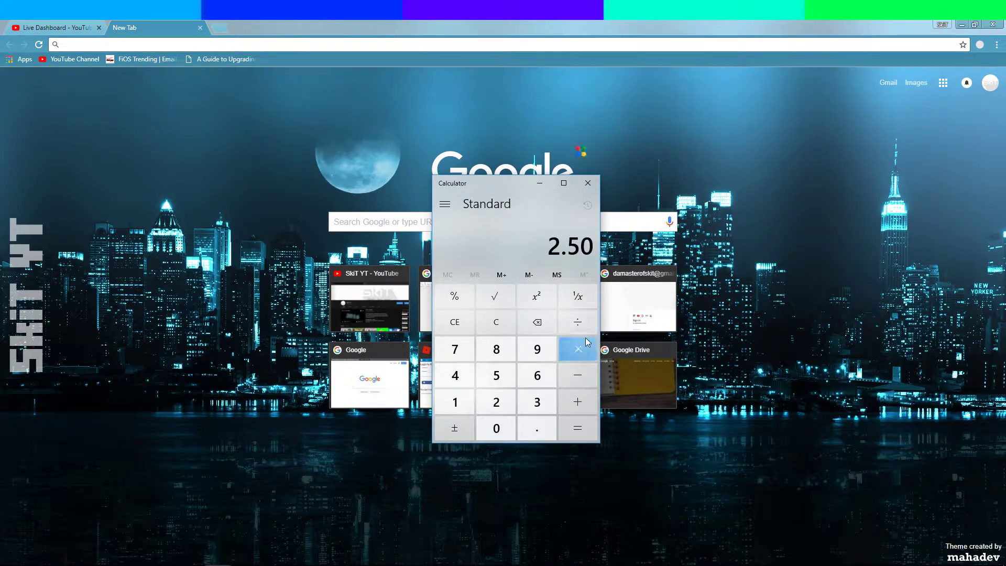
- Multiply the entered amount by 20, then repeat the same multiplication on the result
click(586, 345)
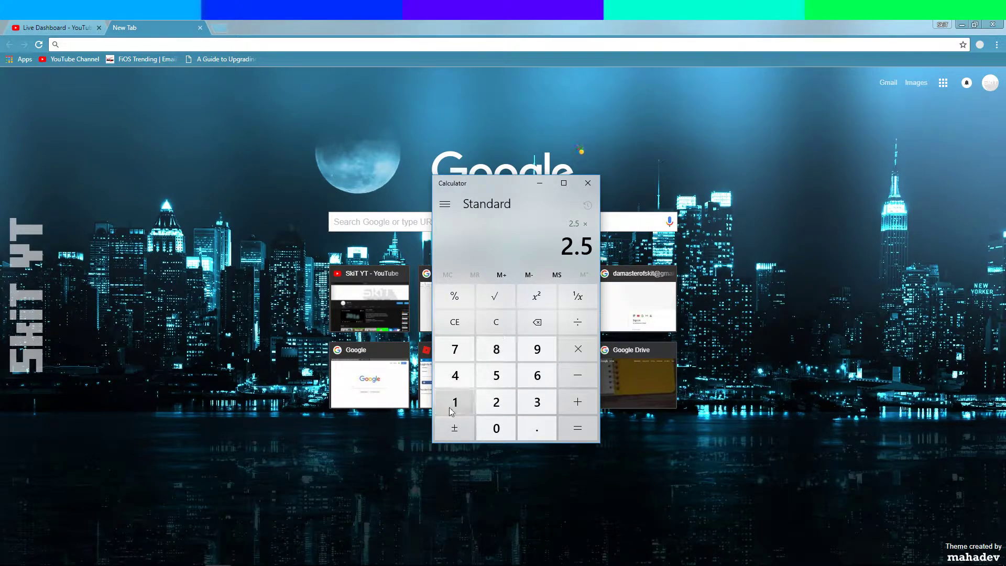
click(486, 407)
click(496, 429)
key(Return)
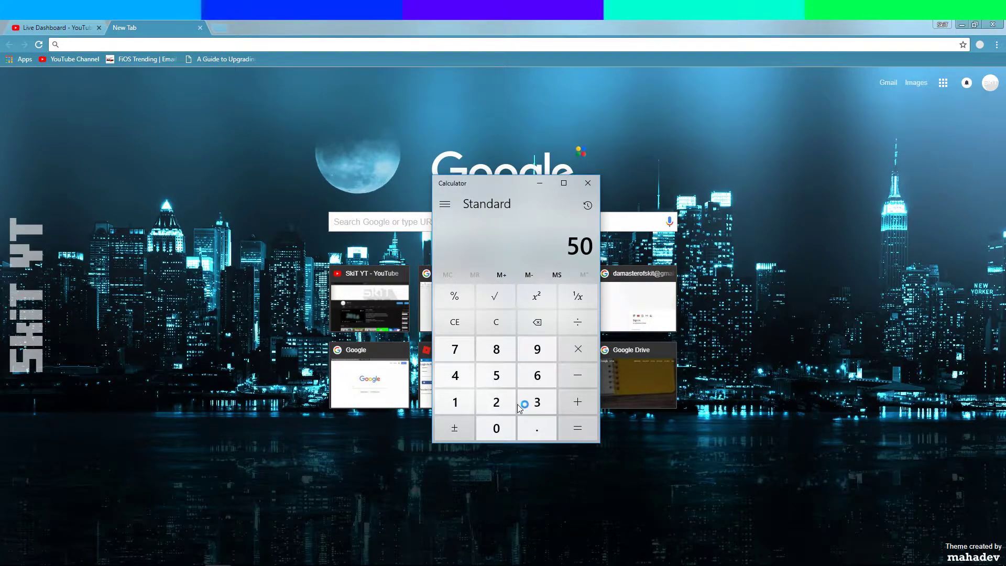
click(579, 430)
- Close Calculator and the empty new browser tab to get back to the Live Dashboard
click(447, 204)
click(587, 183)
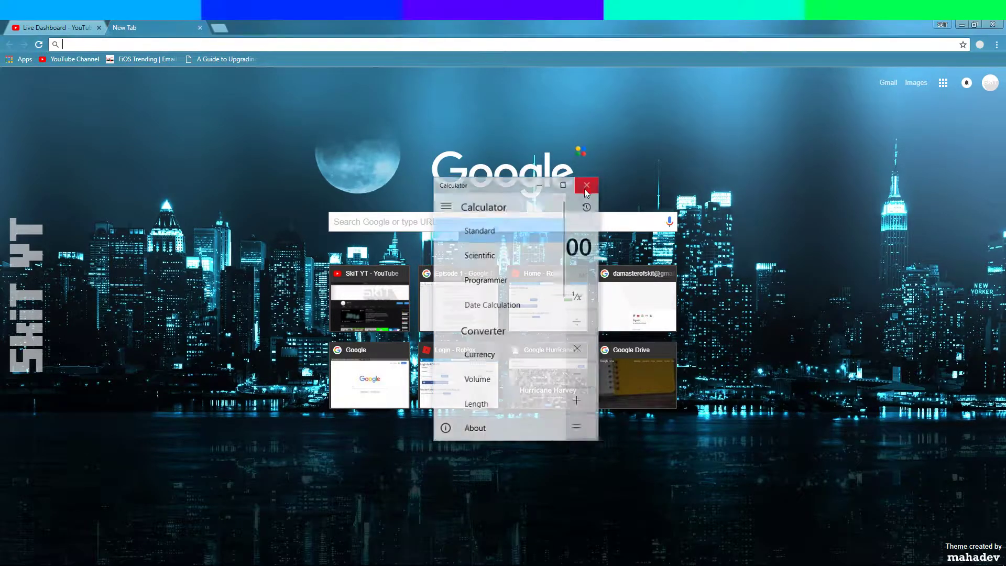
click(200, 27)
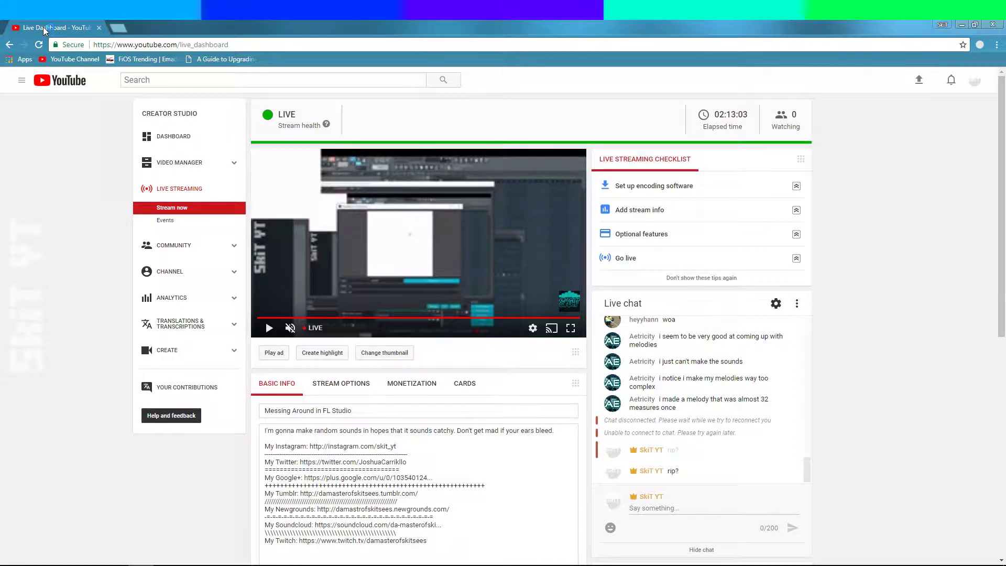
- Switch to OBS to check the running stream, and return to the Live Dashboard in the browser
key(alt+Tab)
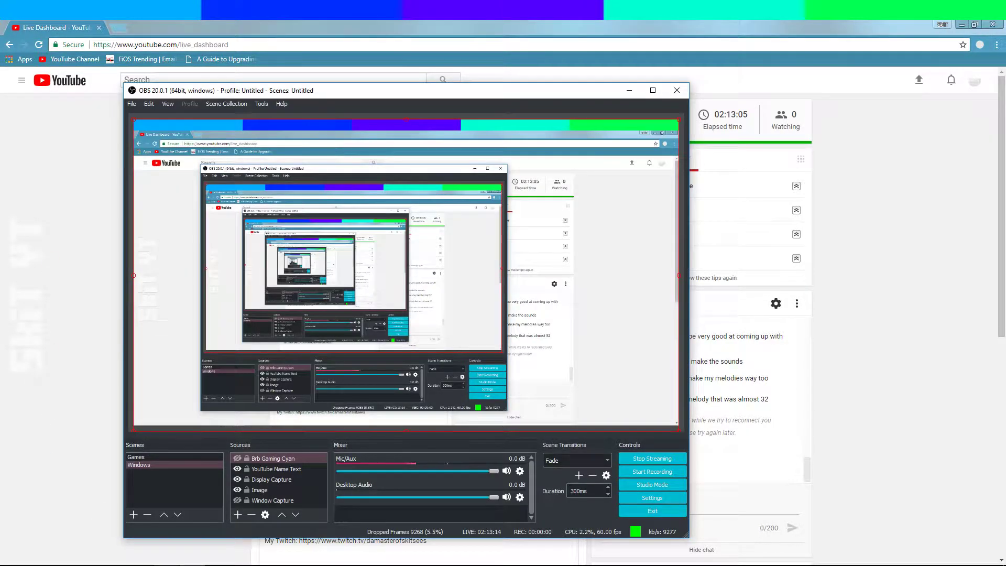
key(alt+Tab)
key(alt+Tab)
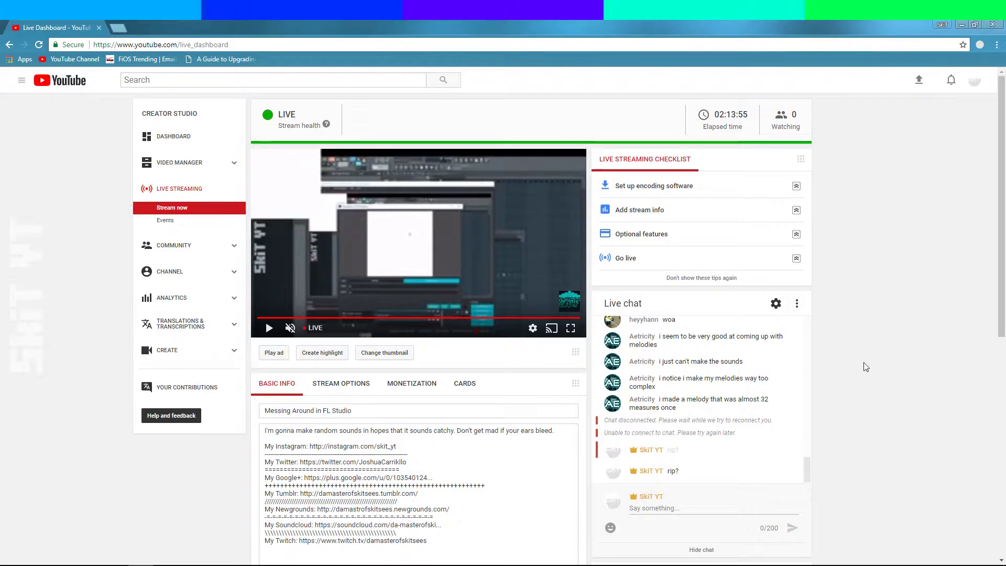
- Look over the Live Dashboard's analytics and stream settings, and read back through the live chat history
scroll(837, 371, down, 4)
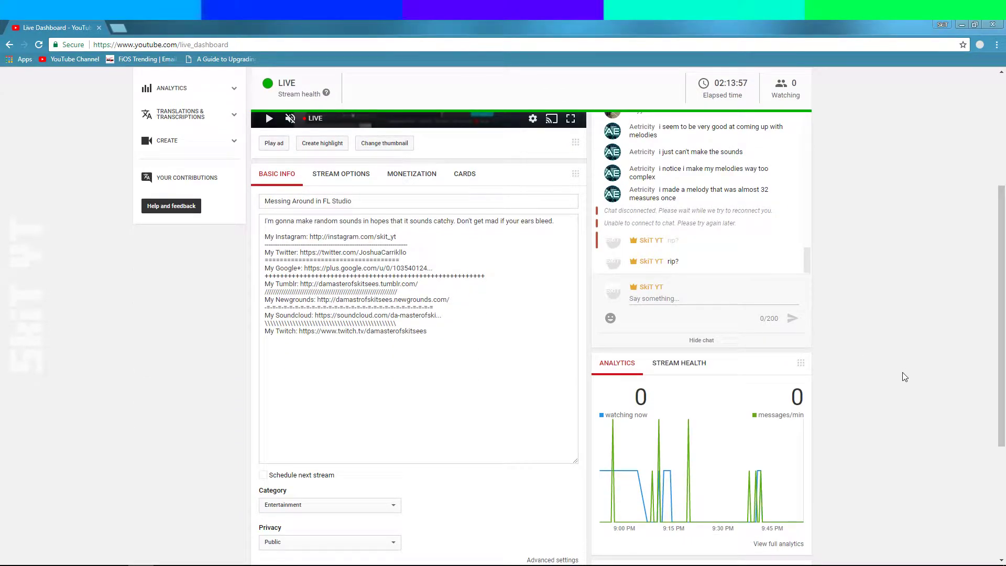
scroll(898, 378, up, 4)
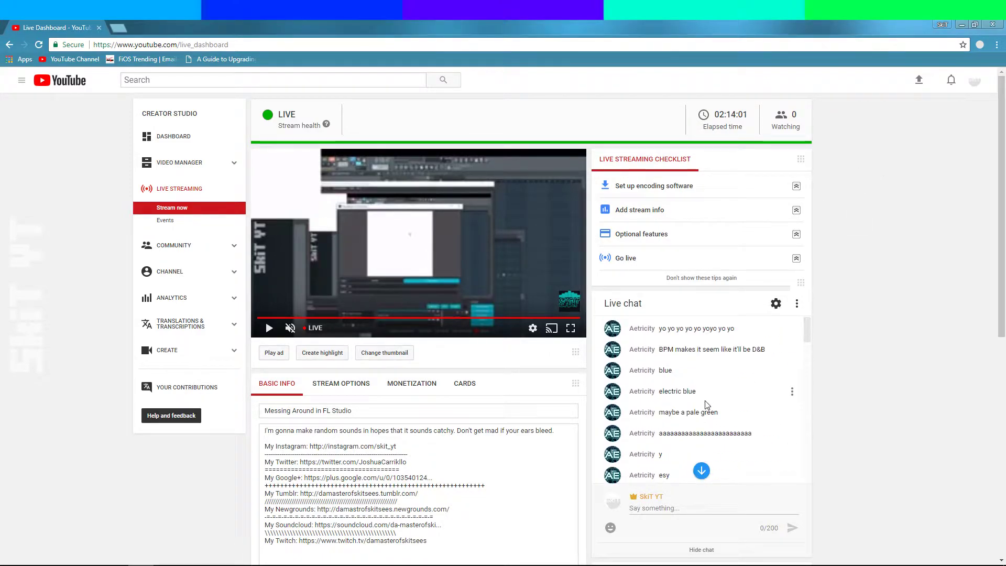
scroll(856, 425, down, 8)
scroll(856, 424, up, 8)
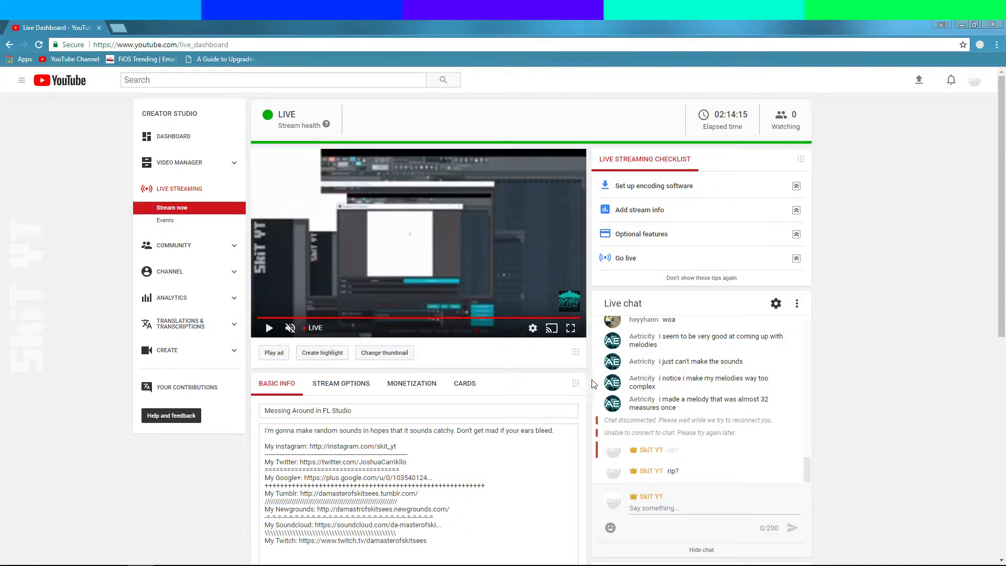
scroll(659, 360, up, 5)
scroll(659, 361, down, 10)
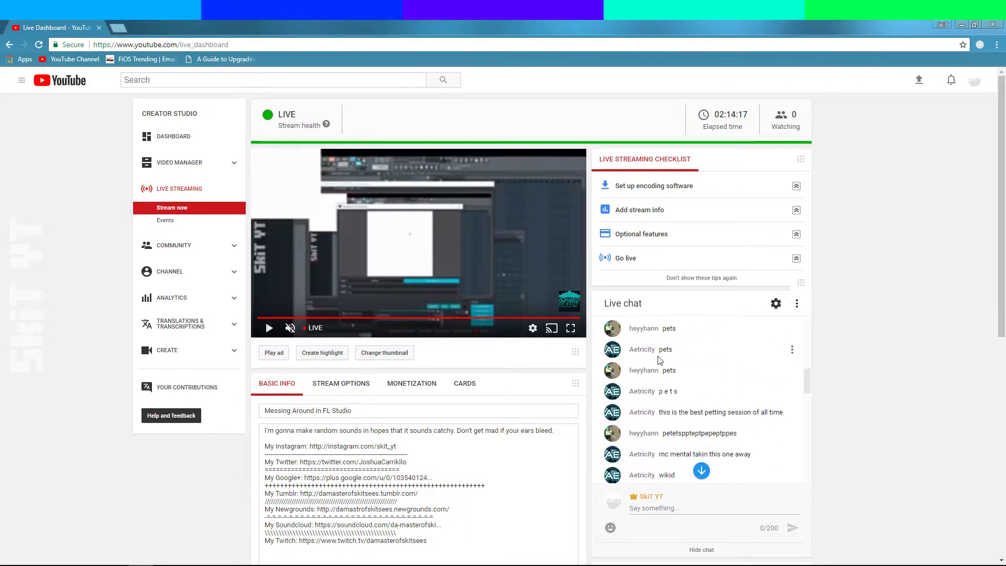
scroll(945, 419, up, 5)
scroll(943, 418, up, 3)
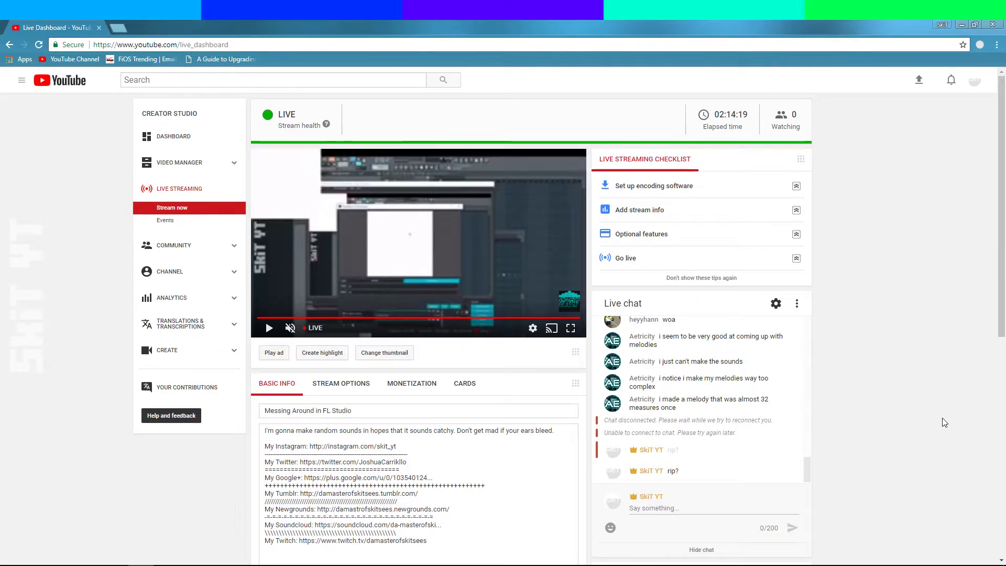
scroll(691, 392, up, 3)
scroll(690, 392, down, 3)
scroll(189, 442, down, 6)
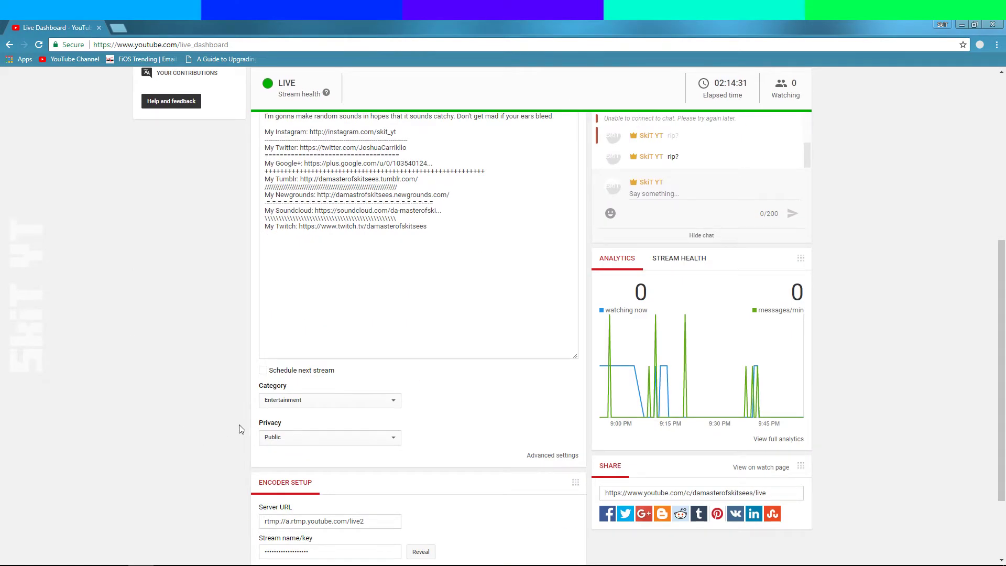
scroll(252, 401, up, 6)
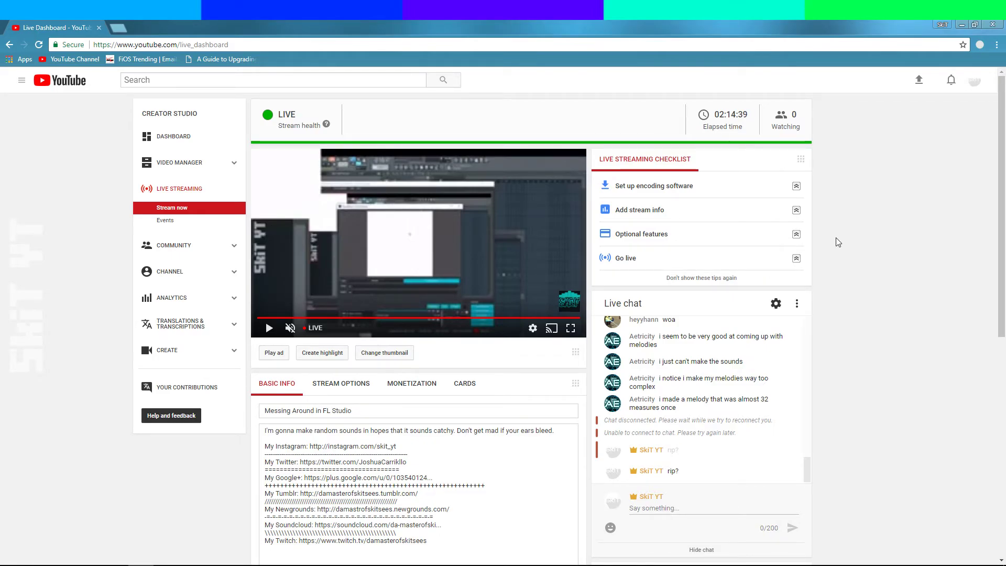
scroll(681, 218, down, 7)
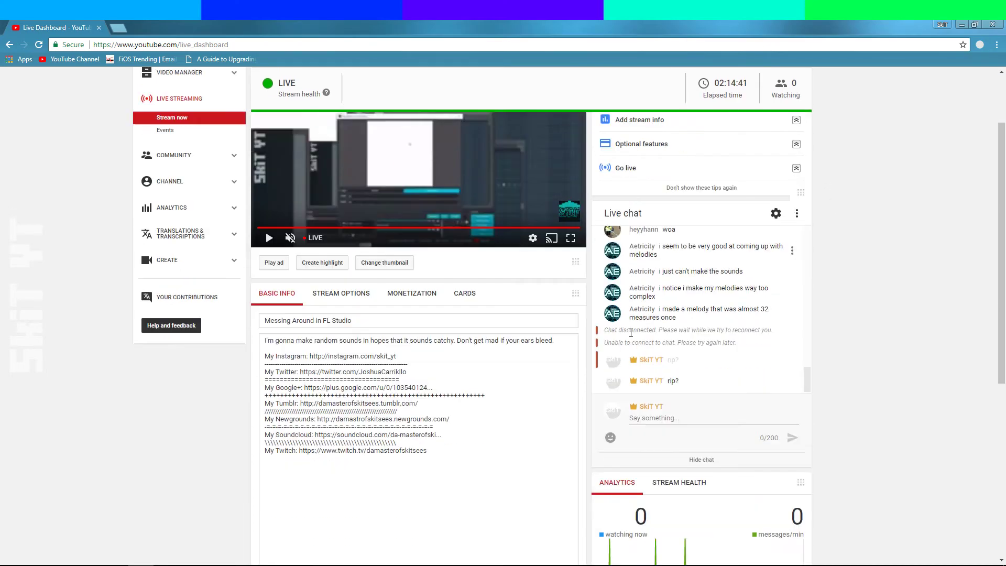
scroll(357, 319, up, 5)
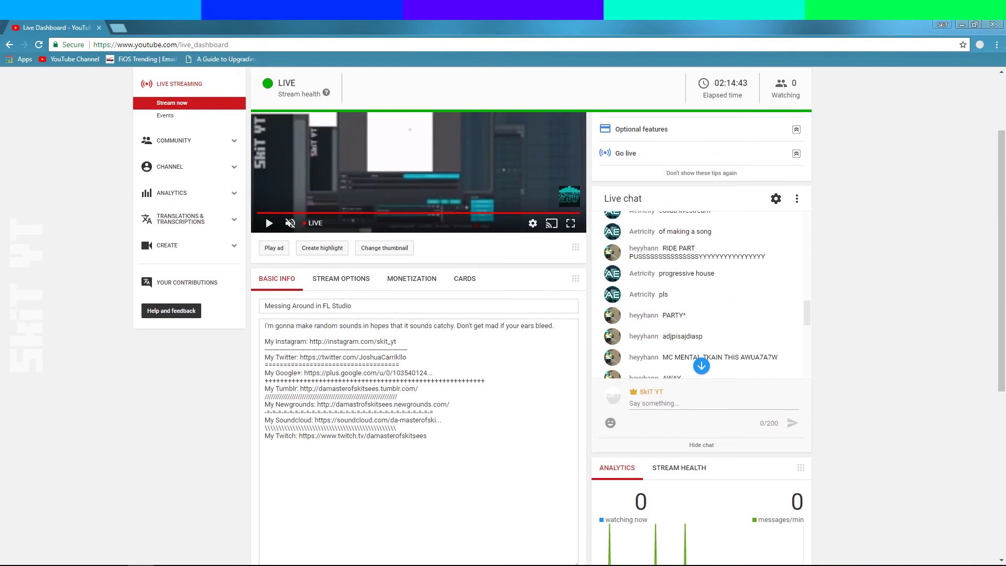
- Switch to the OBS window with the streaming controls
key(alt+Tab)
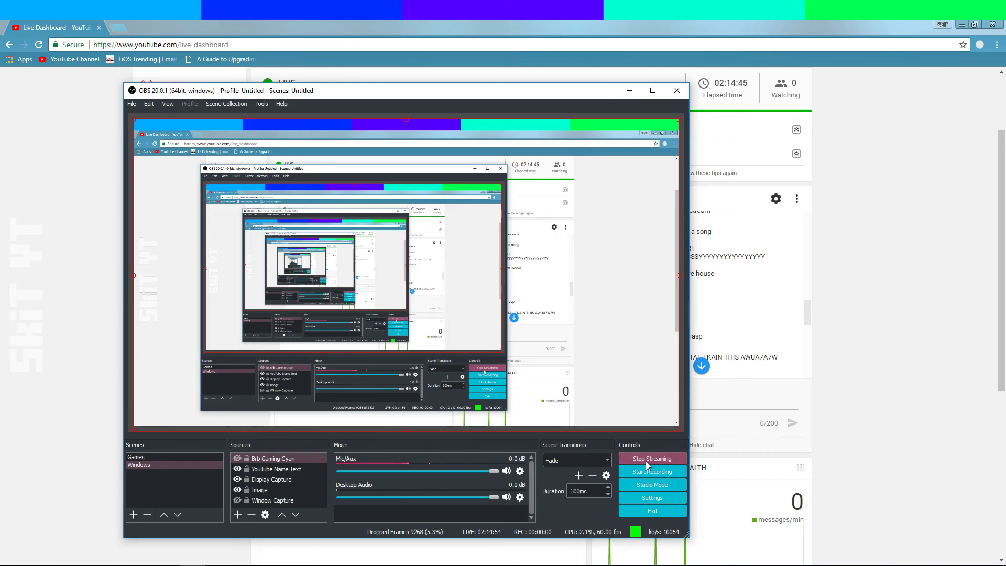